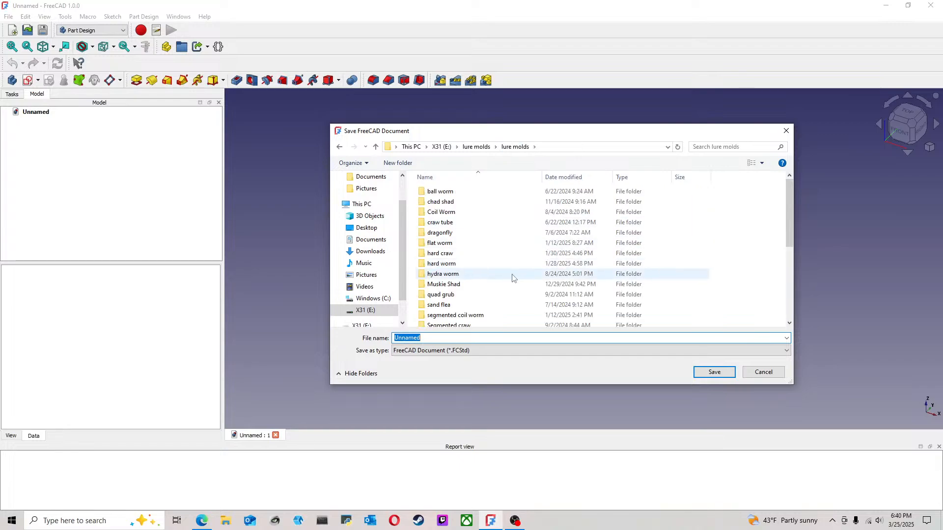
Step: Create a folder named TubeWorm inside the lure molds folder and open it
{"action": "right_click", "coordinate": [411, 270]}
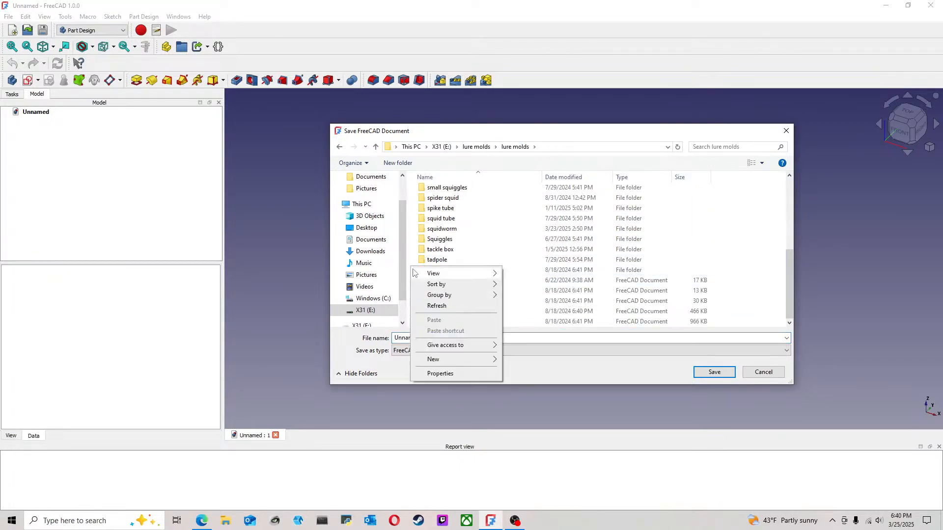
{"action": "mouse_move", "coordinate": [467, 361]}
{"action": "left_click", "coordinate": [511, 362]}
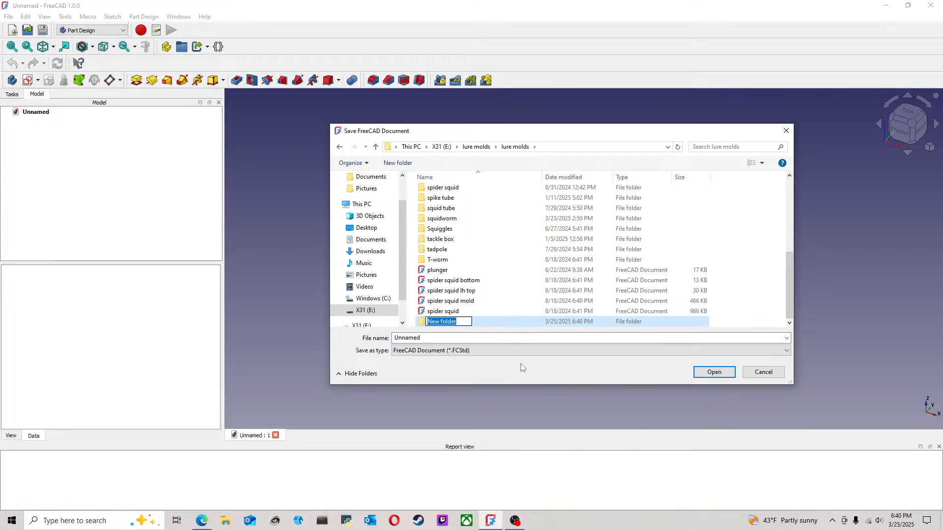
{"action": "key", "text": "BackSpace"}
{"action": "type", "text": "TubeWorm"}
{"action": "double_click", "coordinate": [497, 322]}
Step: Save the document as TubeWorm in the TubeWorm folder
{"action": "double_click", "coordinate": [441, 338]}
{"action": "type", "text": "ube"}
{"action": "key", "text": "BackSpace"}
{"action": "key", "text": "BackSpace"}
{"action": "key", "text": "BackSpace"}
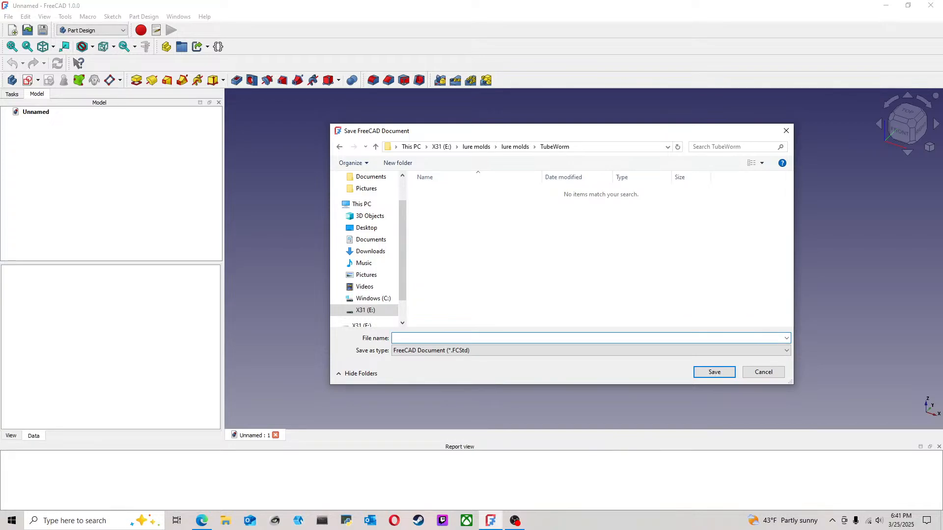
{"action": "type", "text": "Tuv"}
{"action": "type", "text": "e"}
{"action": "key", "text": "BackSpace"}
{"action": "type", "text": "ve"}
{"action": "type", "text": "e"}
{"action": "type", "text": "Worm"}
{"action": "left_click", "coordinate": [715, 372]}
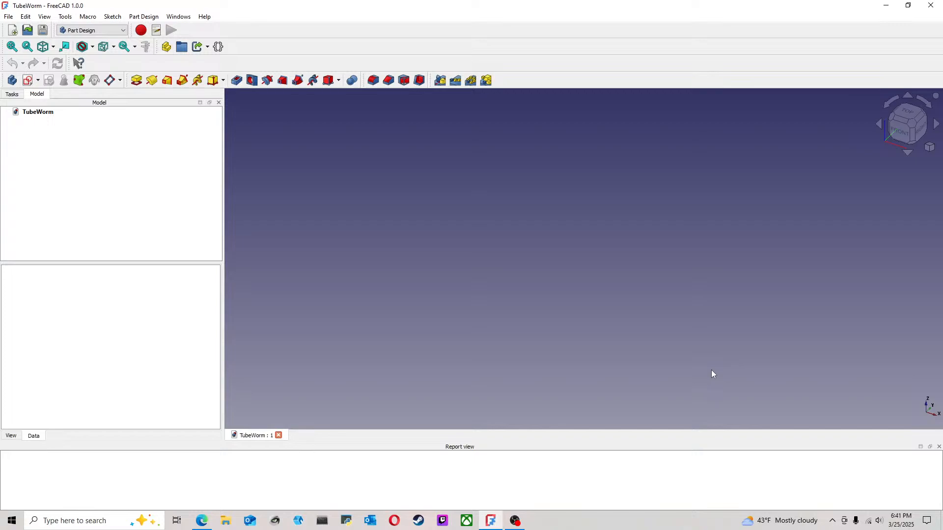
Step: Start a new sketch on the XZ base plane
{"action": "left_click", "coordinate": [897, 134]}
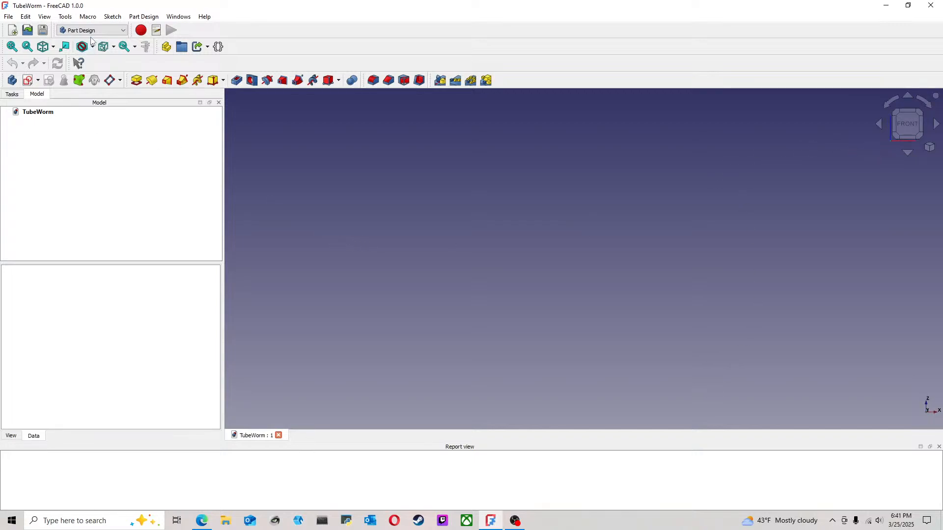
{"action": "left_click", "coordinate": [28, 81]}
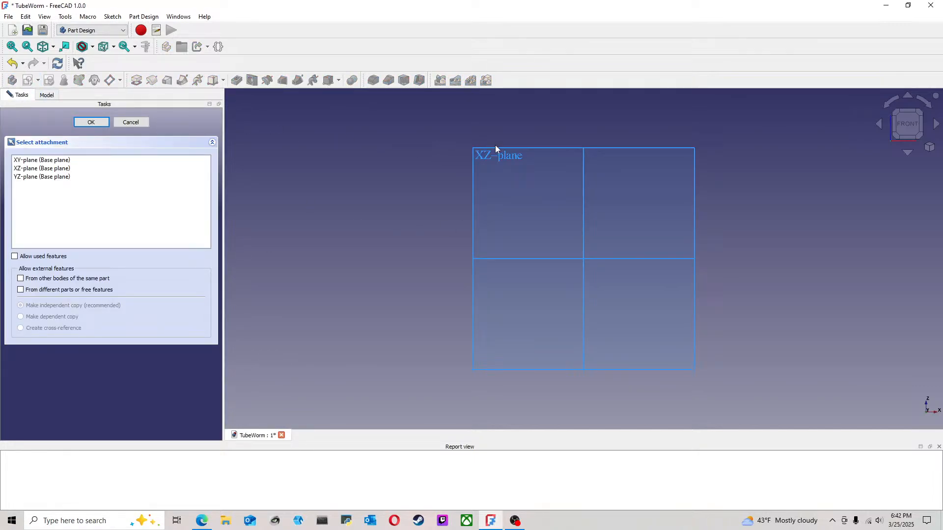
{"action": "left_click", "coordinate": [486, 154]}
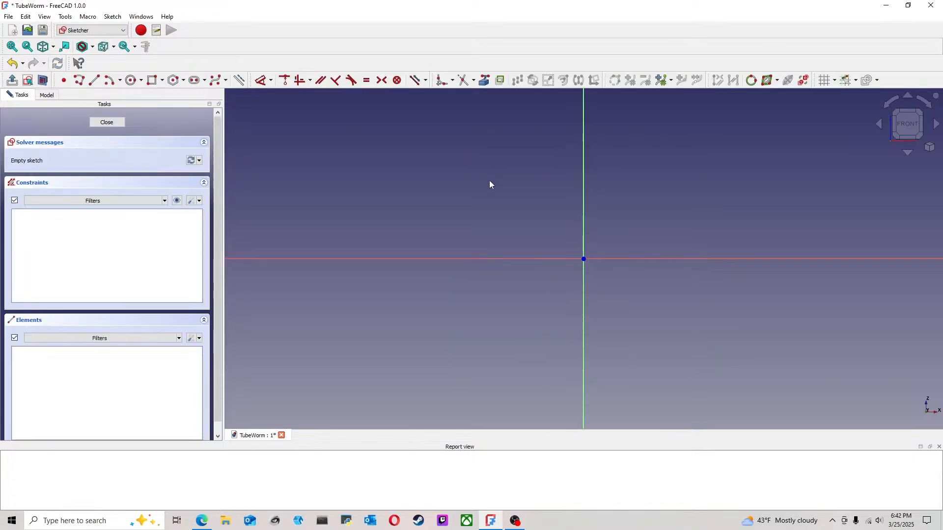
Step: Draw a line about 40 mm long down the vertical axis, ending at the origin
{"action": "middle_click_drag", "start_coordinate": [516, 199], "coordinate": [473, 222]}
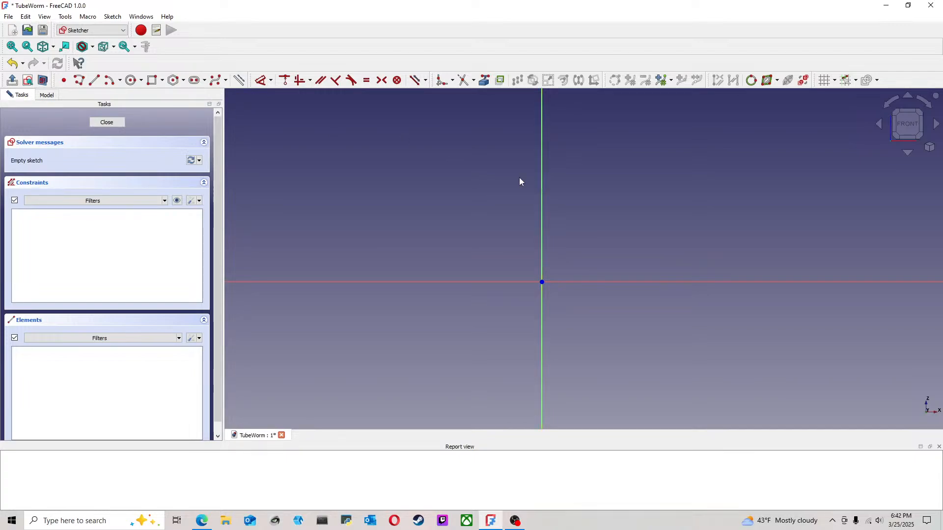
{"action": "left_click", "coordinate": [94, 80]}
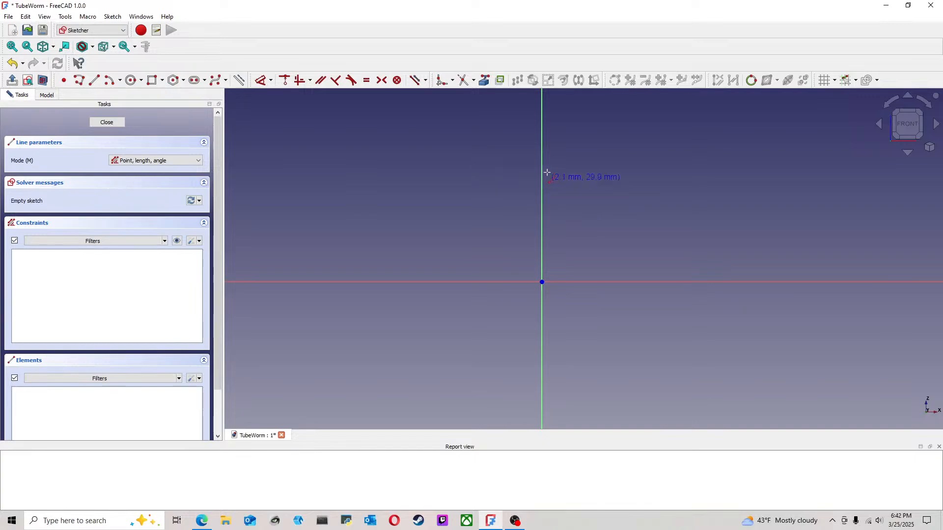
{"action": "left_click", "coordinate": [544, 146]}
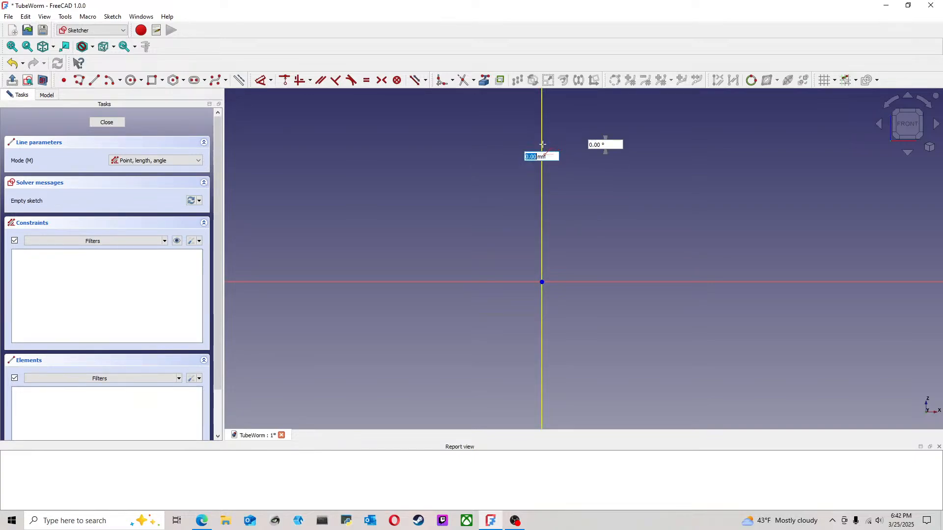
{"action": "left_click", "coordinate": [542, 282]}
Step: Draw a small upward-bulging arc just beyond the upper end of the vertical line
{"action": "middle_click_drag", "start_coordinate": [593, 217], "coordinate": [535, 265]}
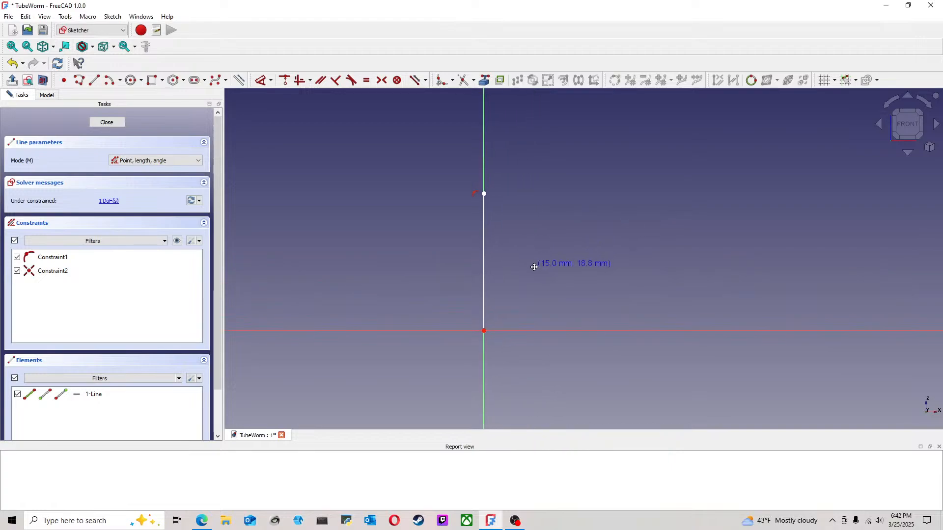
{"action": "scroll", "coordinate": [534, 267], "scroll_direction": "up", "scroll_amount": 1}
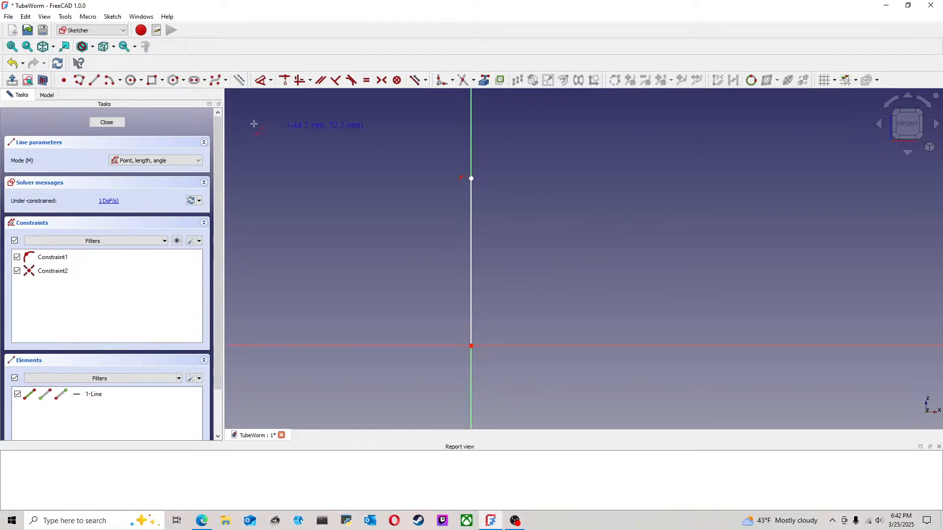
{"action": "left_click", "coordinate": [109, 80]}
{"action": "left_click", "coordinate": [506, 172]}
{"action": "left_click", "coordinate": [566, 170]}
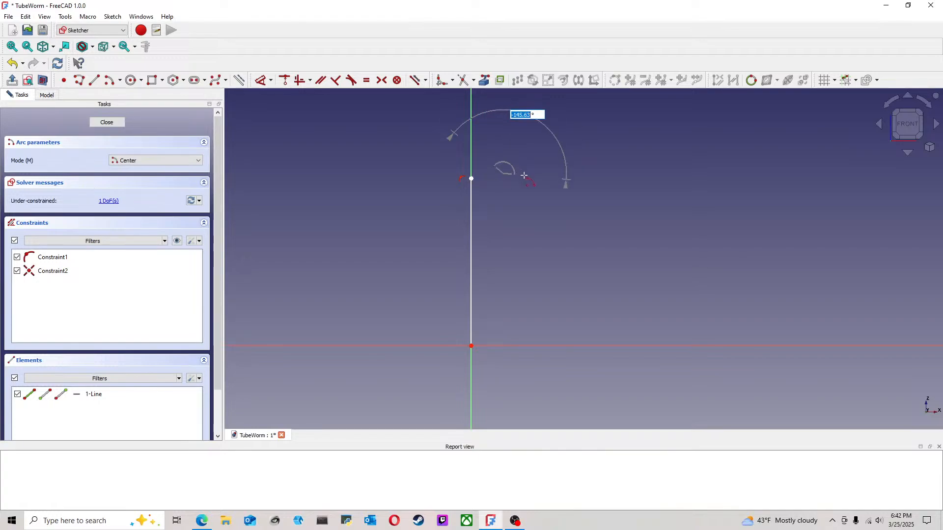
{"action": "left_click", "coordinate": [495, 166]}
Step: Join the arc's near endpoint to the vertical line's upper end and make the arc tangent to the line
{"action": "left_click", "coordinate": [472, 179]}
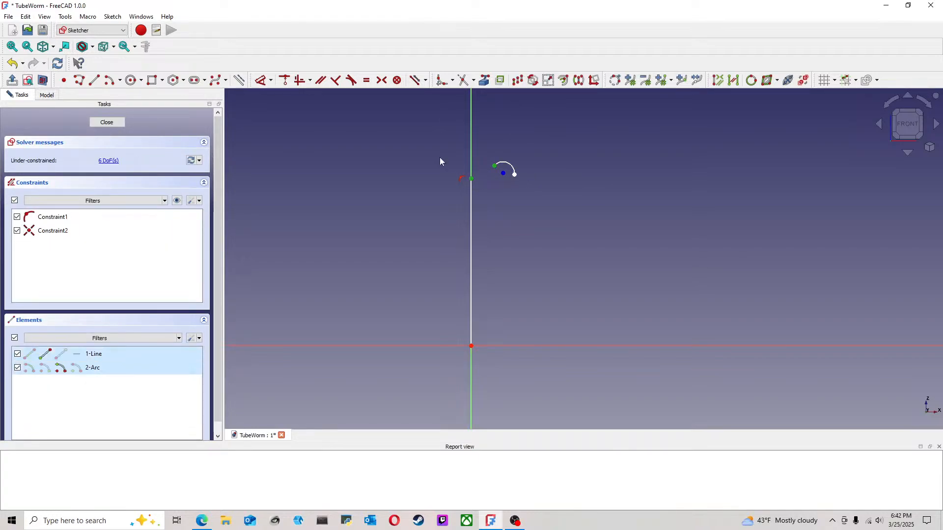
{"action": "left_click", "coordinate": [299, 80]}
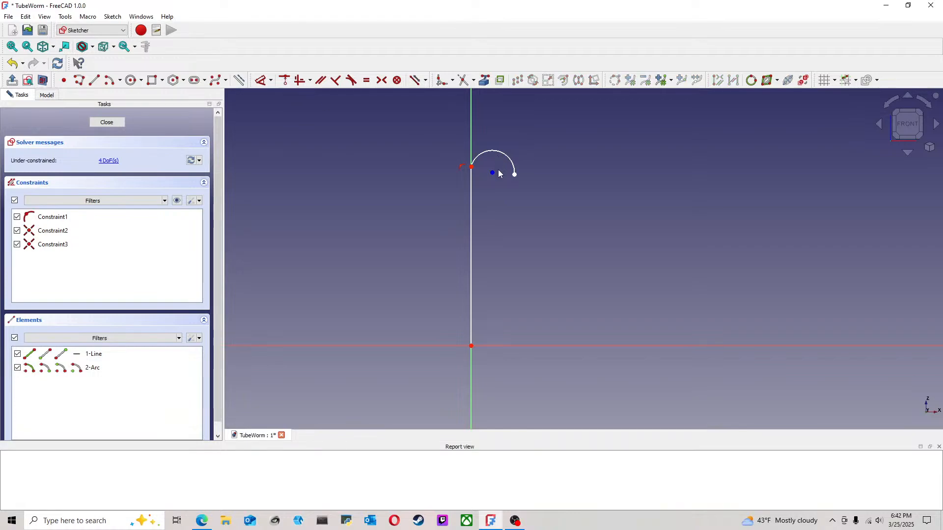
{"action": "left_click", "coordinate": [480, 162]}
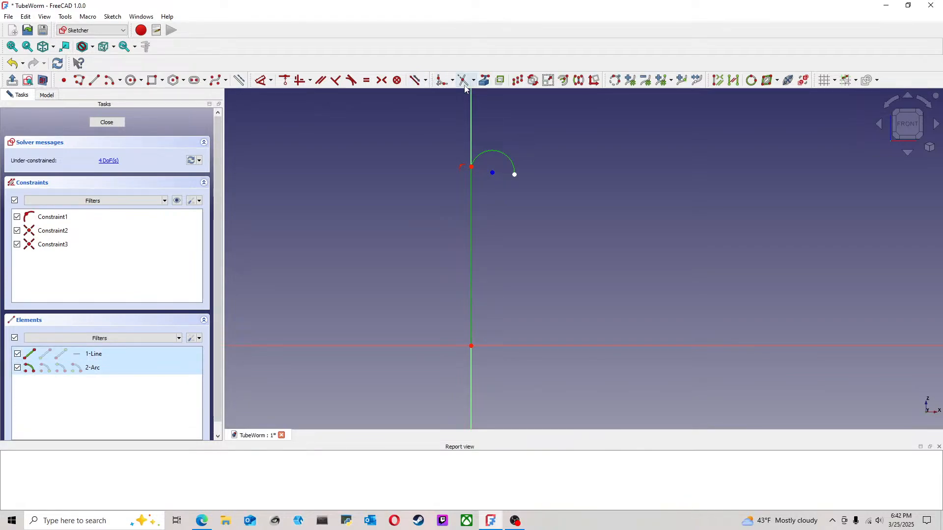
{"action": "left_click", "coordinate": [351, 80]}
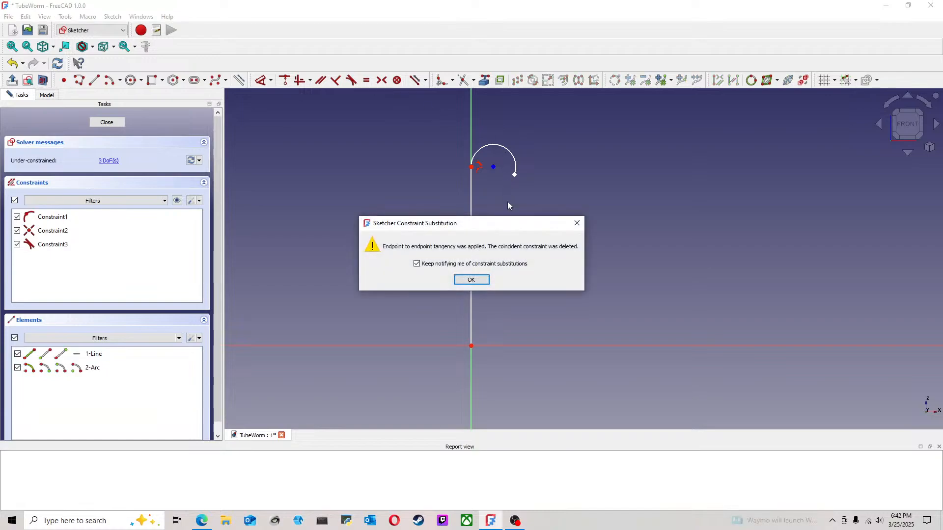
{"action": "left_click", "coordinate": [479, 280]}
Step: Draw a vertical line from the arc's free end down to the horizontal axis
{"action": "left_click", "coordinate": [95, 81]}
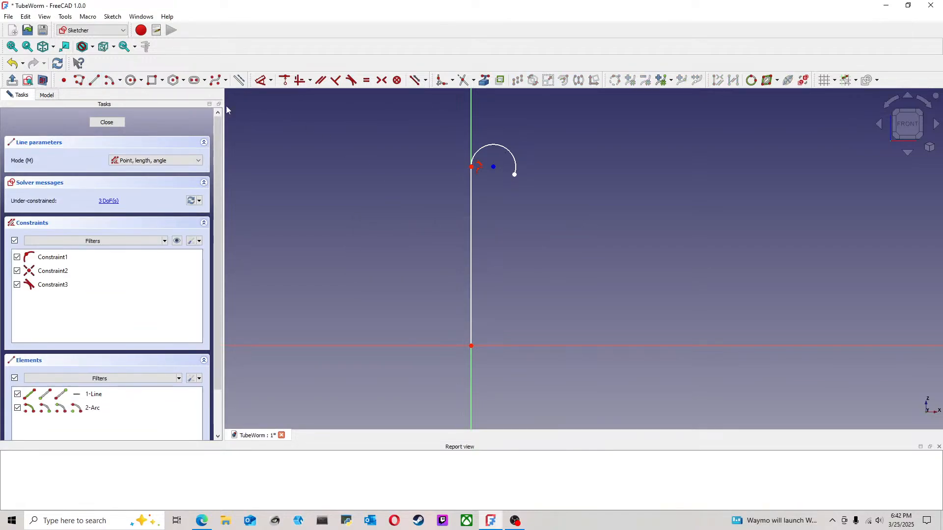
{"action": "left_click", "coordinate": [515, 174]}
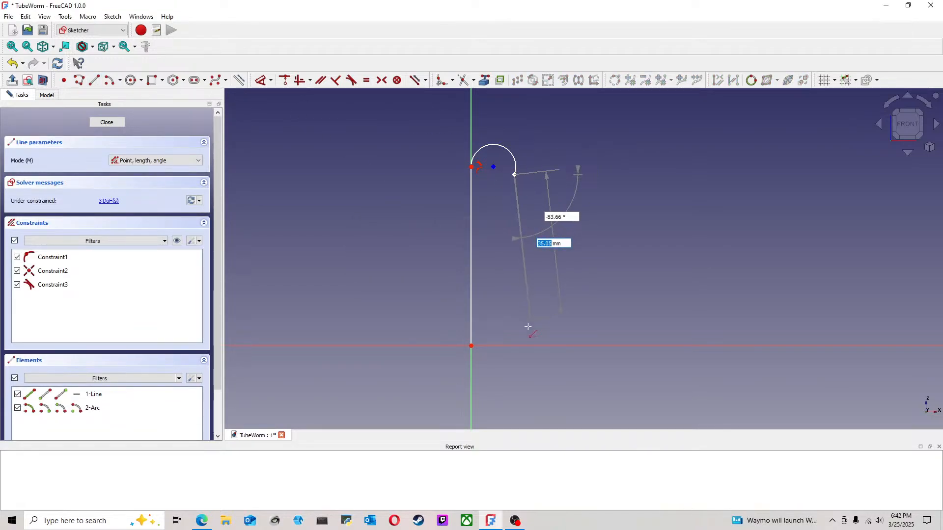
{"action": "left_click", "coordinate": [522, 348]}
Step: Close the profile below the horizontal axis with a tapering line, a short tip edge and a line up the vertical axis to the origin
{"action": "scroll", "coordinate": [549, 369], "scroll_direction": "down", "scroll_amount": 2}
{"action": "mouse_move", "coordinate": [551, 373]}
{"action": "middle_mouse_down"}
{"action": "mouse_move", "coordinate": [464, 293]}
{"action": "mouse_move", "coordinate": [463, 244]}
{"action": "middle_mouse_up"}
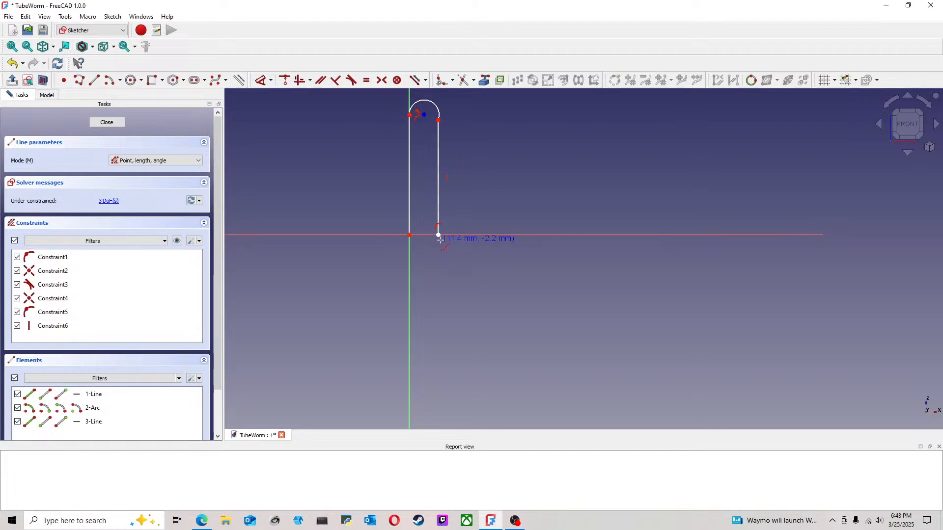
{"action": "left_click", "coordinate": [438, 235]}
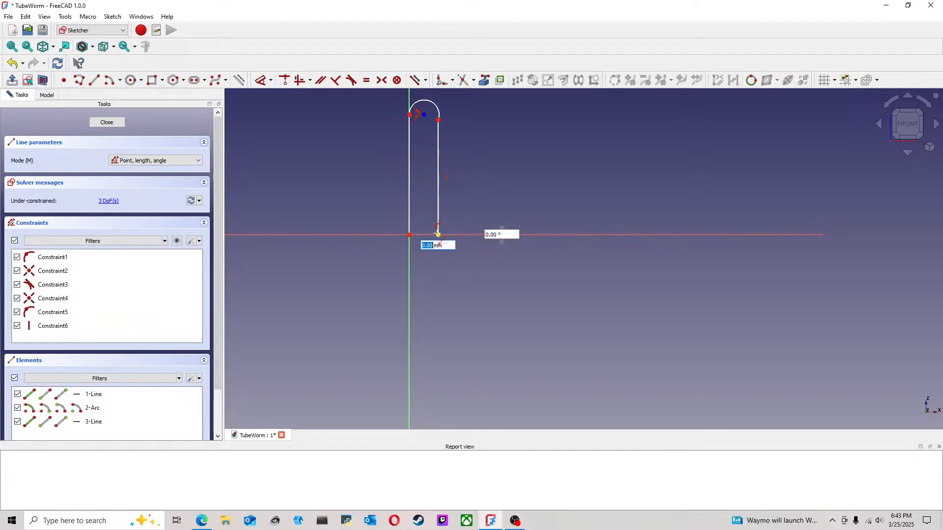
{"action": "left_click", "coordinate": [417, 392]}
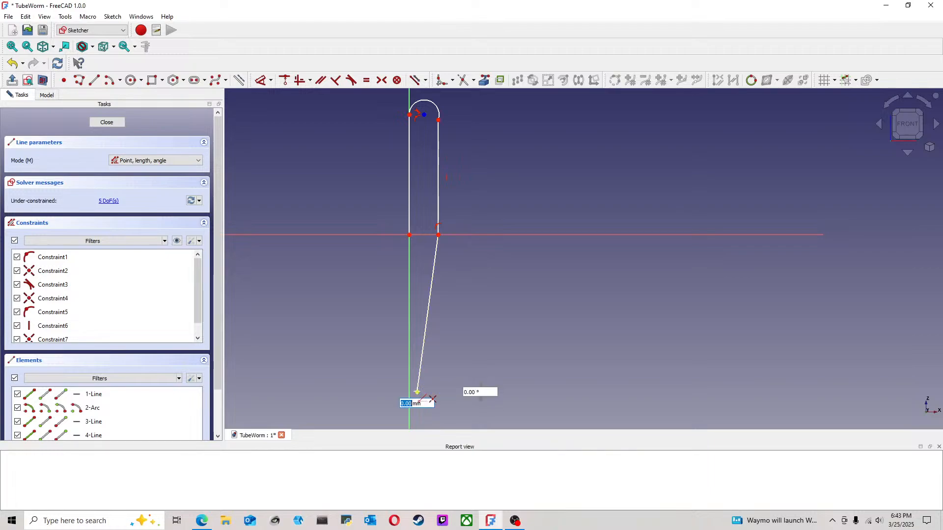
{"action": "left_click", "coordinate": [410, 392]}
{"action": "left_click", "coordinate": [409, 235]}
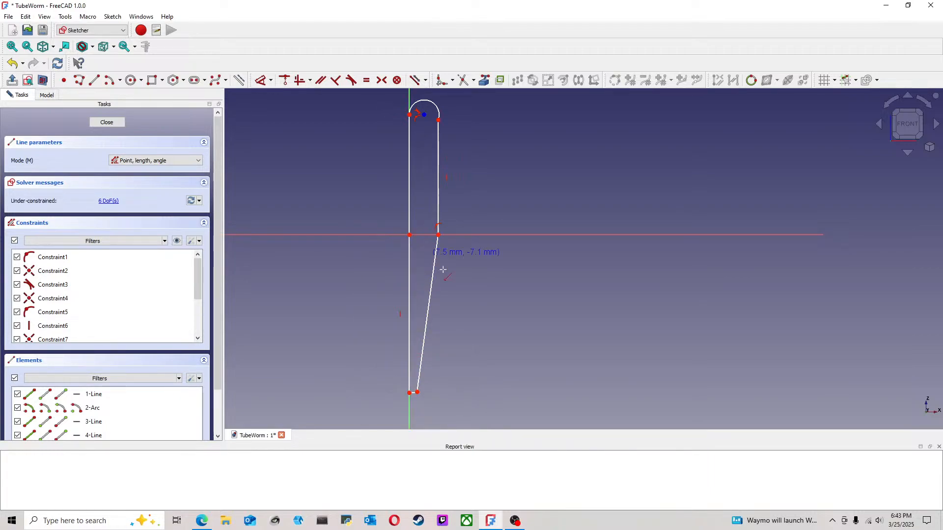
Step: Constrain the short edge at the profile's lower tip to be horizontal
{"action": "scroll", "coordinate": [425, 389], "scroll_direction": "up", "scroll_amount": 4}
{"action": "middle_click_drag", "start_coordinate": [418, 405], "coordinate": [449, 350]}
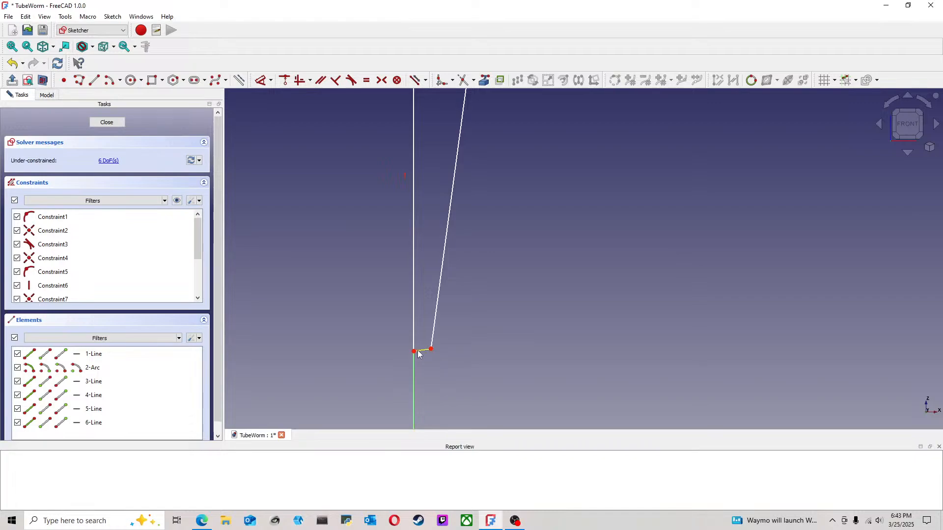
{"action": "scroll", "coordinate": [485, 319], "scroll_direction": "down", "scroll_amount": 2}
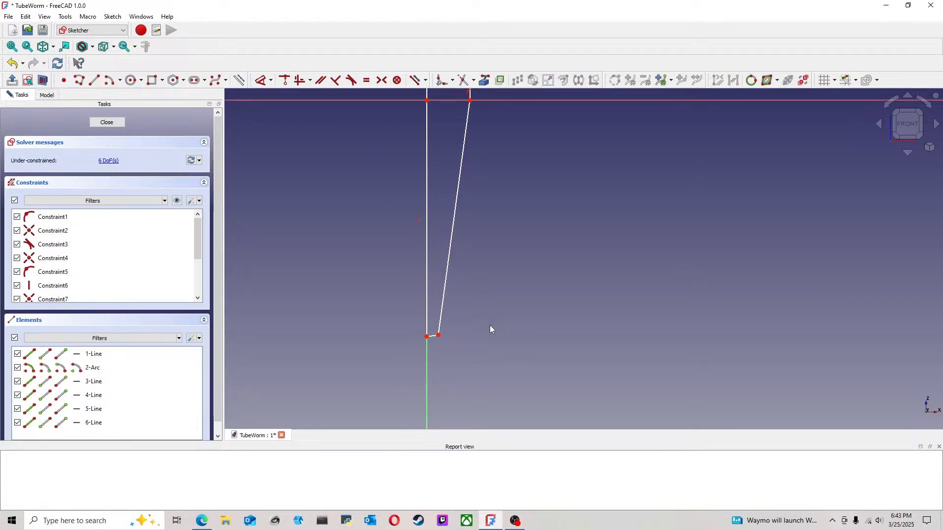
{"action": "scroll", "coordinate": [490, 325], "scroll_direction": "up", "scroll_amount": 3}
{"action": "left_click", "coordinate": [389, 346]}
{"action": "left_click", "coordinate": [300, 80]}
Step: Move the outer corner of the tip edge to test the horizontal constraint
{"action": "scroll", "coordinate": [432, 335], "scroll_direction": "down", "scroll_amount": 1}
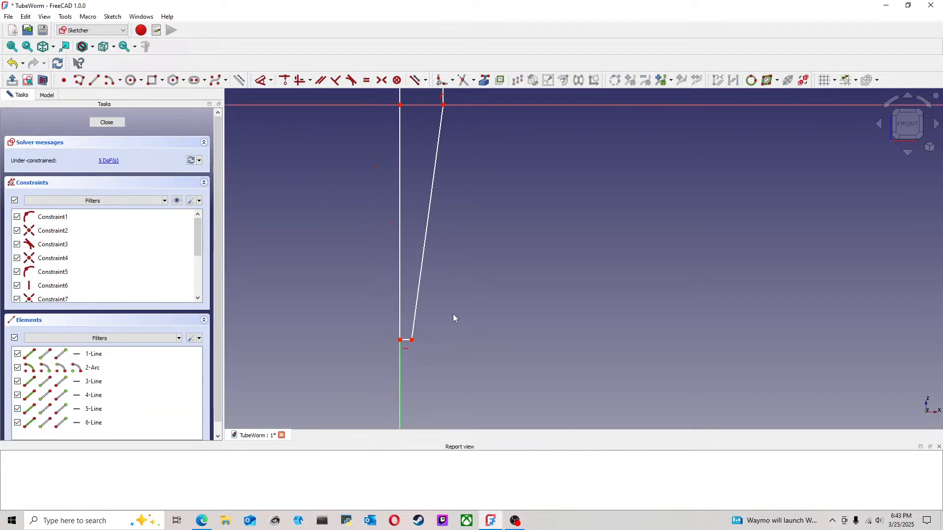
{"action": "scroll", "coordinate": [474, 263], "scroll_direction": "down", "scroll_amount": 2}
{"action": "scroll", "coordinate": [417, 341], "scroll_direction": "up", "scroll_amount": 2}
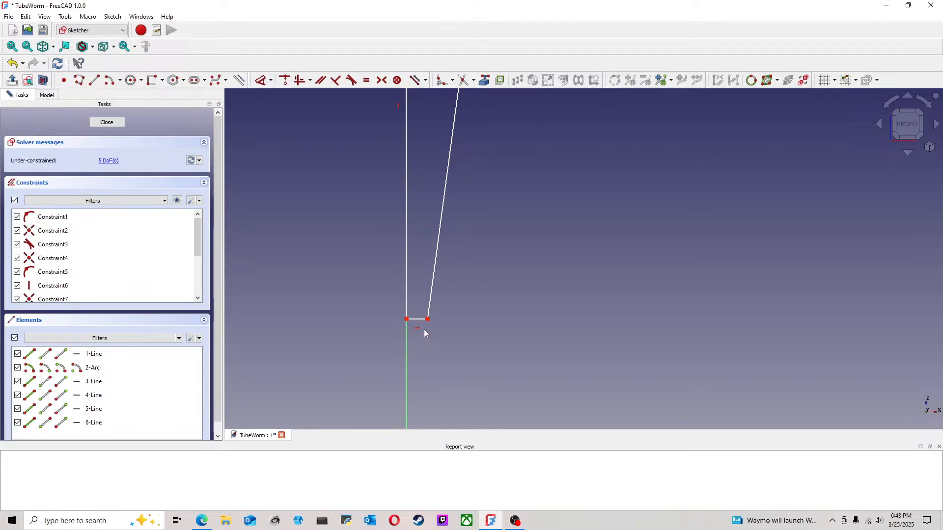
{"action": "left_click", "coordinate": [429, 325]}
{"action": "left_click", "coordinate": [437, 319]}
{"action": "left_click_drag", "start_coordinate": [427, 320], "coordinate": [425, 324]}
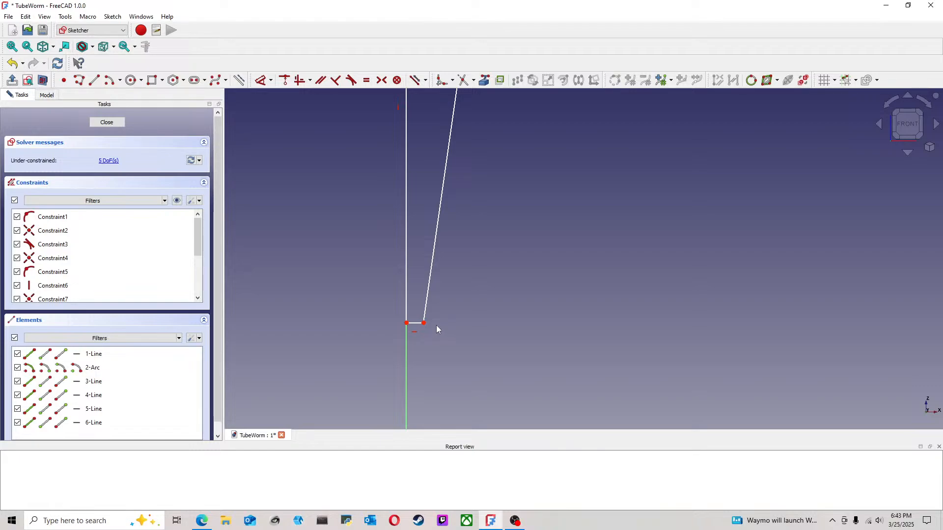
Step: Delete the tip edge's horizontal constraint and move its outer corner to tilt the edge
{"action": "left_click", "coordinate": [415, 333]}
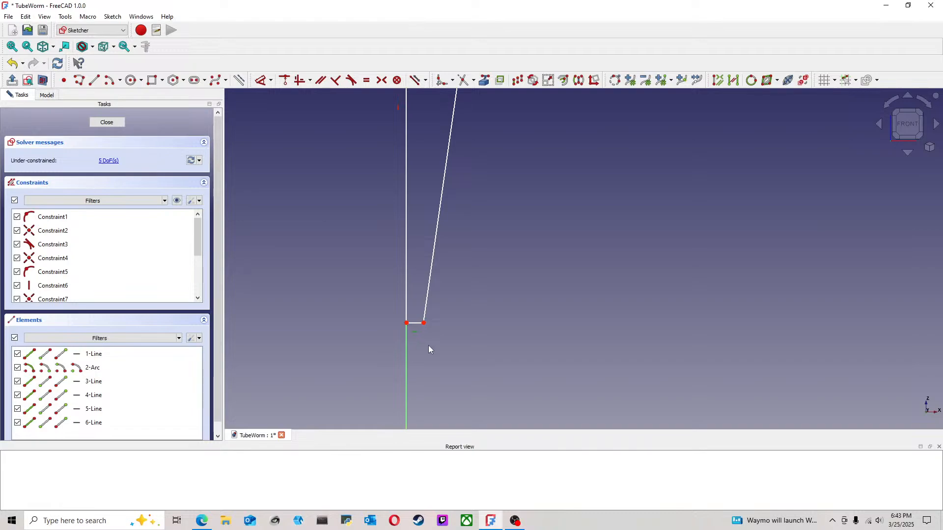
{"action": "key", "text": "Delete"}
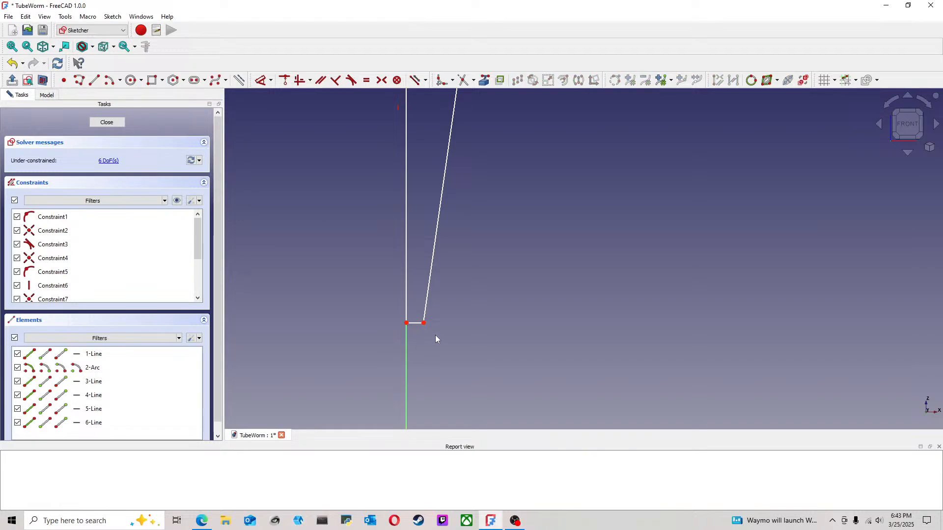
{"action": "left_click_drag", "start_coordinate": [424, 323], "coordinate": [431, 332]}
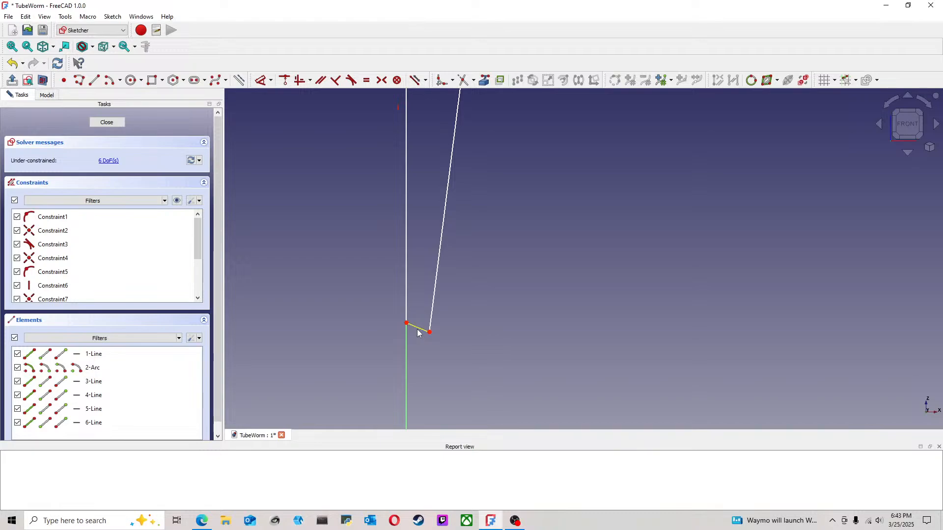
Step: Reapply the horizontal constraint to the tip edge and move its outer corner farther from the vertical axis
{"action": "left_click", "coordinate": [299, 80]}
{"action": "left_click_drag", "start_coordinate": [431, 333], "coordinate": [420, 272]}
{"action": "left_click_drag", "start_coordinate": [411, 308], "coordinate": [444, 325]}
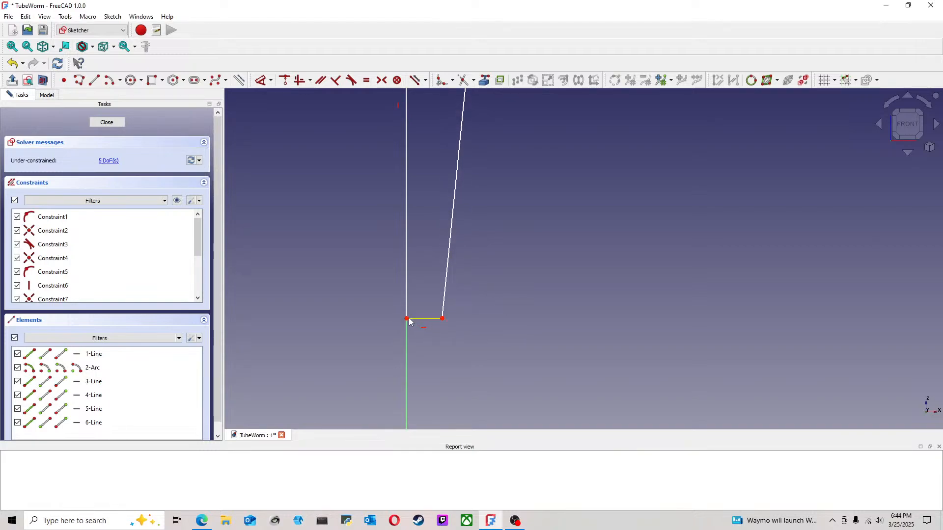
Step: Move the tip edge's outer corner slightly up and toward the vertical axis to narrow the taper
{"action": "scroll", "coordinate": [425, 333], "scroll_direction": "down", "scroll_amount": 4}
{"action": "middle_click_drag", "start_coordinate": [456, 301], "coordinate": [434, 347]}
{"action": "scroll", "coordinate": [434, 347], "scroll_direction": "down", "scroll_amount": 2}
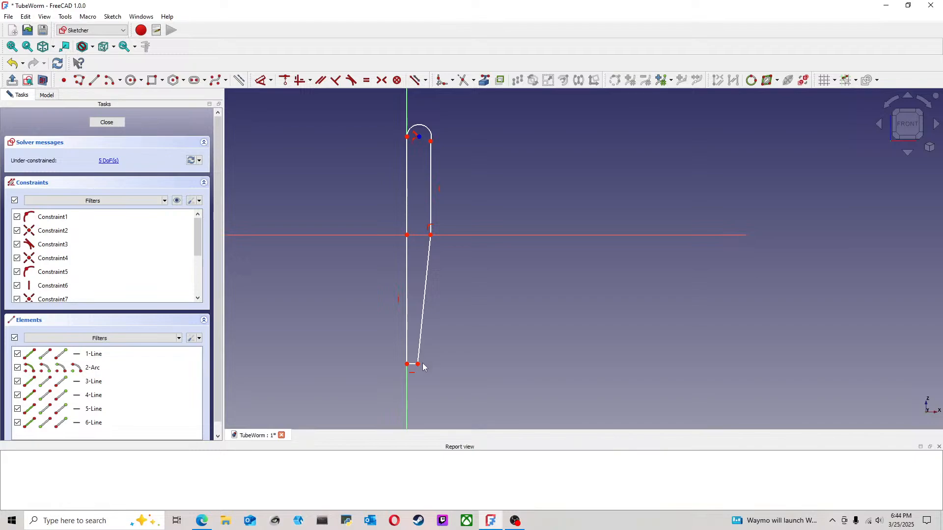
{"action": "mouse_move", "coordinate": [418, 364]}
{"action": "left_mouse_down"}
{"action": "mouse_move", "coordinate": [417, 373]}
{"action": "mouse_move", "coordinate": [415, 352]}
{"action": "left_mouse_up"}
{"action": "scroll", "coordinate": [403, 354], "scroll_direction": "up", "scroll_amount": 2}
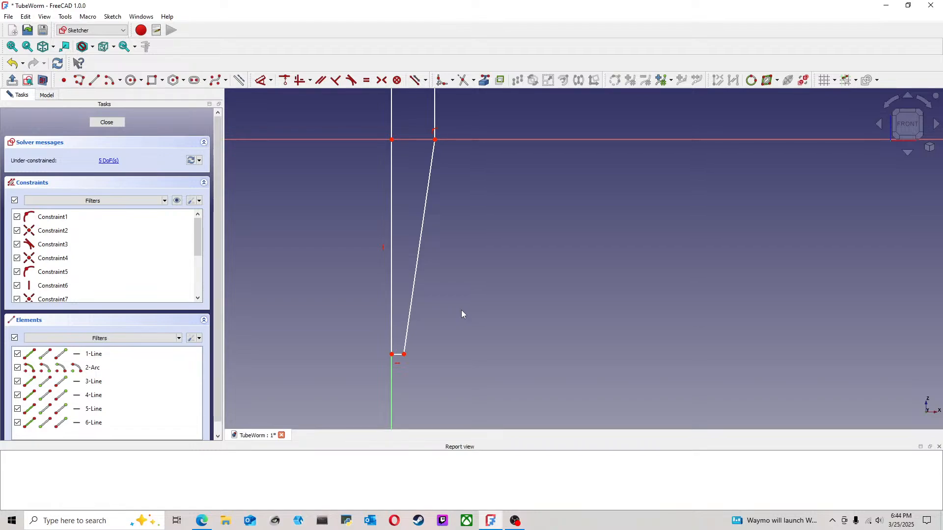
{"action": "scroll", "coordinate": [462, 310], "scroll_direction": "down", "scroll_amount": 3}
{"action": "middle_click_drag", "start_coordinate": [488, 246], "coordinate": [472, 303]}
{"action": "scroll", "coordinate": [419, 171], "scroll_direction": "up", "scroll_amount": 4}
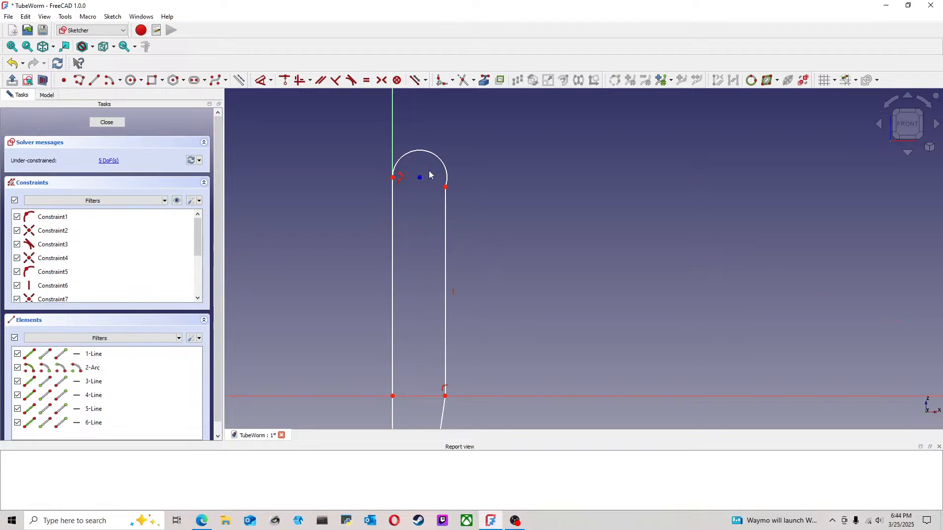
Step: Constrain the head arc tangent to the outer vertical line and move their shared corner toward the vertical axis
{"action": "left_click", "coordinate": [447, 205]}
{"action": "left_click", "coordinate": [408, 153]}
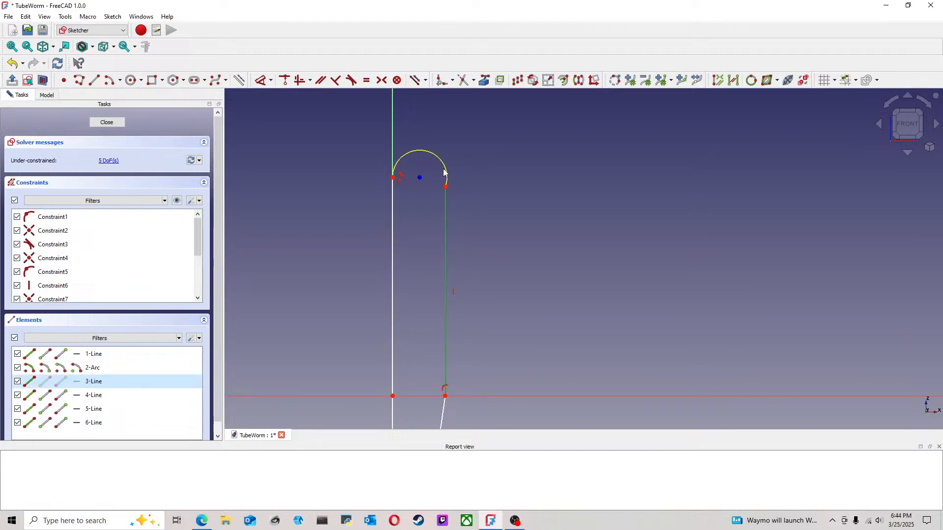
{"action": "left_click", "coordinate": [351, 81]}
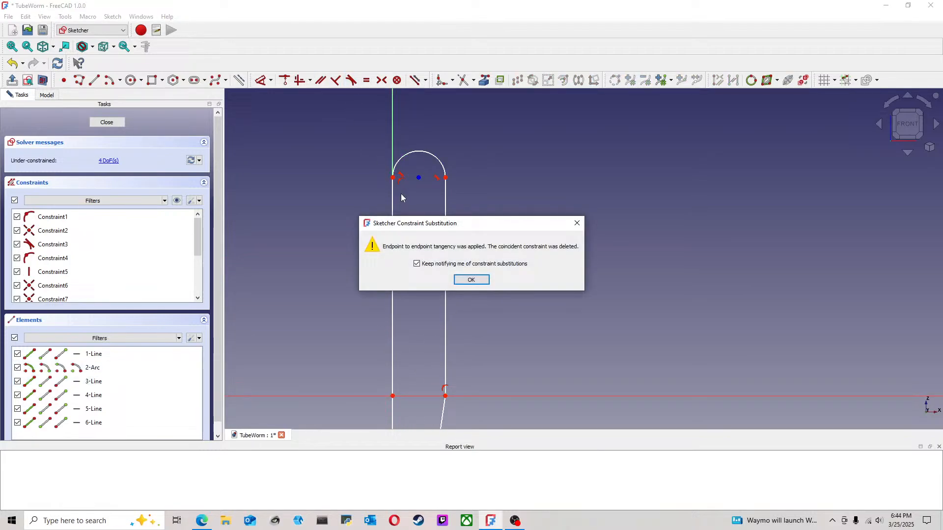
{"action": "left_click", "coordinate": [474, 278]}
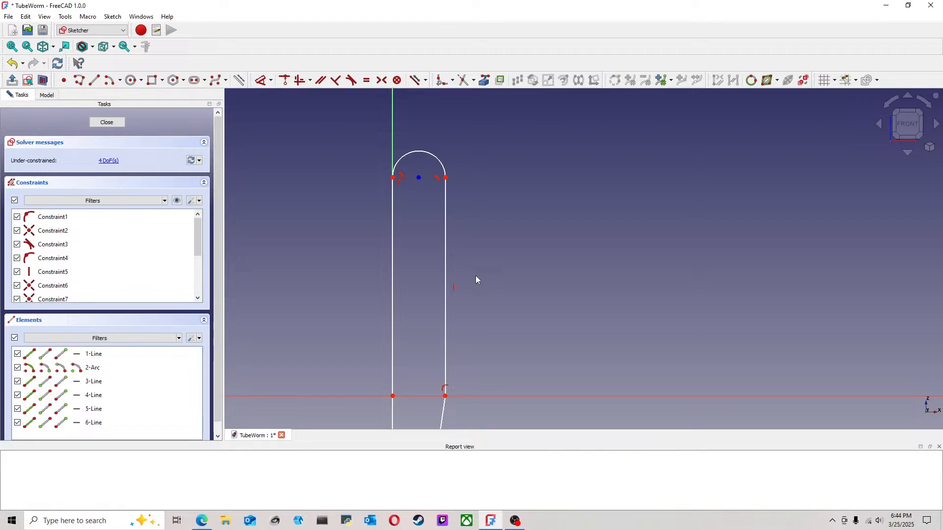
{"action": "left_click_drag", "start_coordinate": [445, 178], "coordinate": [395, 177]}
Step: Delete the head arc and lower the upper endpoint of the outer vertical line
{"action": "left_click", "coordinate": [429, 158]}
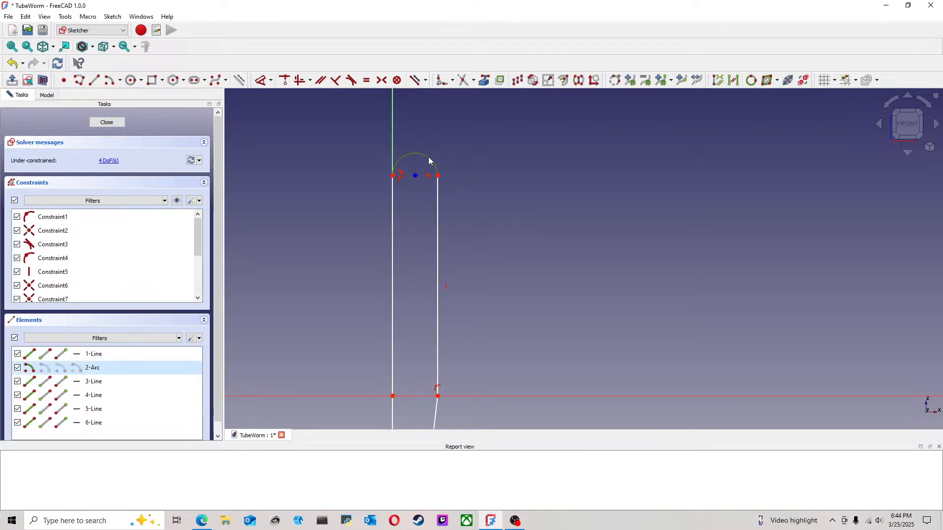
{"action": "key", "text": "Delete"}
{"action": "left_click_drag", "start_coordinate": [438, 176], "coordinate": [438, 218]}
Step: Draw a center-point arc from the axis line's top endpoint to the outer line's upper endpoint, and move the outer side away from the axis
{"action": "left_click", "coordinate": [110, 80]}
{"action": "left_click", "coordinate": [304, 224]}
{"action": "left_click", "coordinate": [392, 175]}
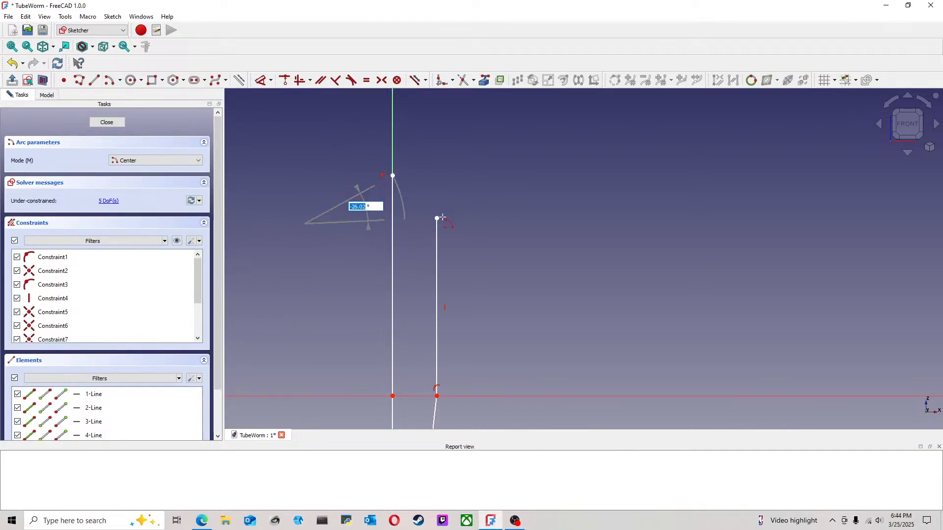
{"action": "left_click", "coordinate": [437, 218]}
{"action": "left_click_drag", "start_coordinate": [407, 231], "coordinate": [462, 231]}
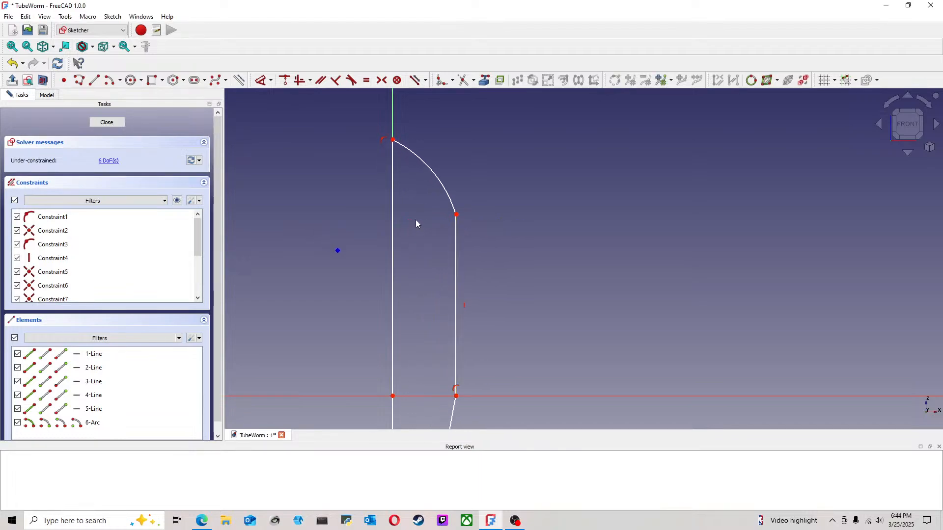
Step: Constrain the new head arc's center point onto the vertical axis line
{"action": "left_click", "coordinate": [337, 251]}
{"action": "left_click", "coordinate": [393, 237]}
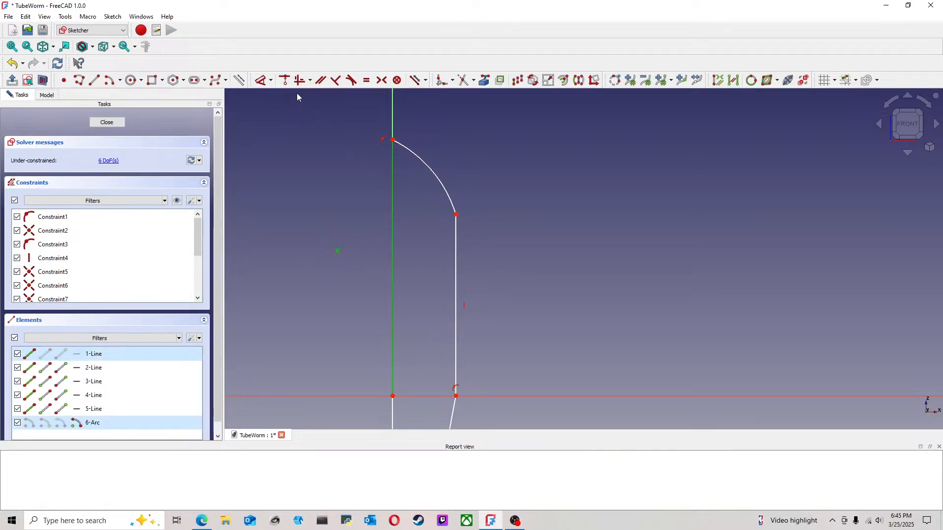
{"action": "left_click", "coordinate": [285, 80]}
Step: Constrain the head arc tangent to the outer vertical line and accept the endpoint-to-endpoint tangency substitution
{"action": "left_click", "coordinate": [464, 234]}
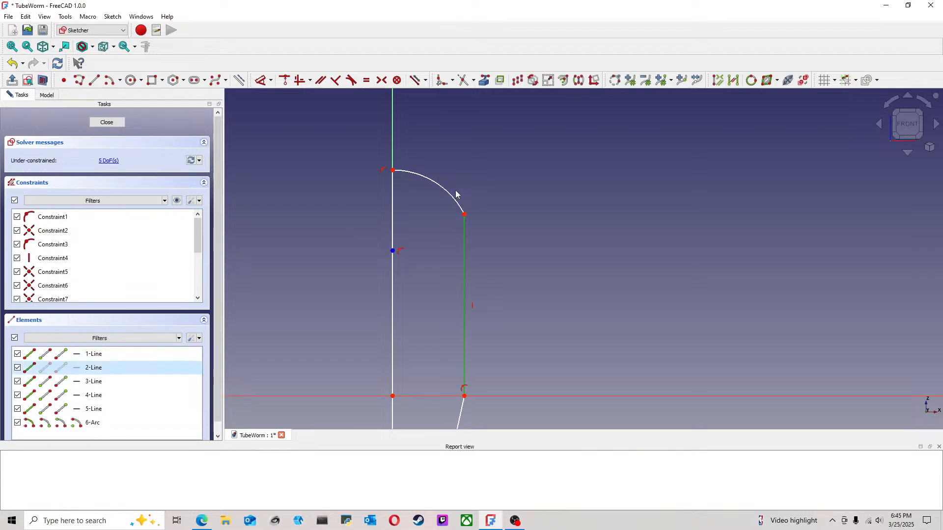
{"action": "left_click", "coordinate": [453, 198]}
{"action": "left_click", "coordinate": [352, 83]}
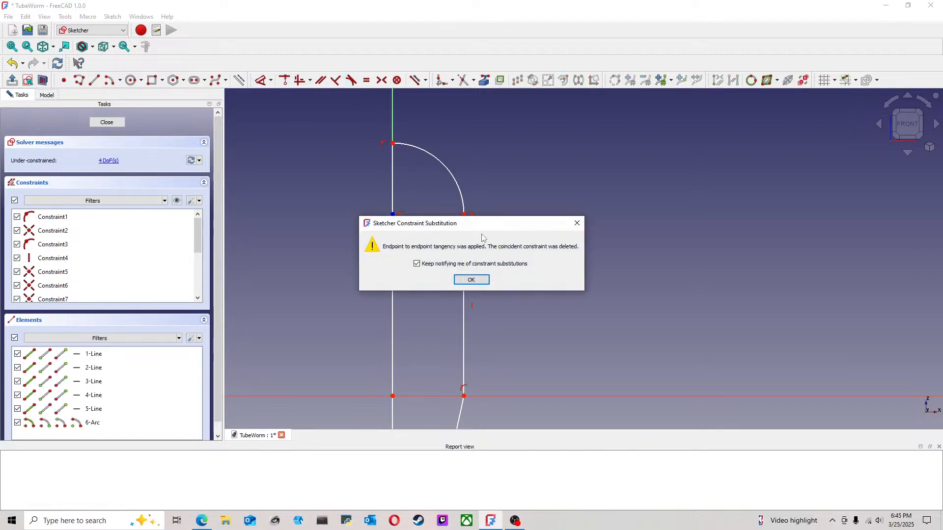
{"action": "left_click", "coordinate": [471, 278]}
Step: Move the joint between the head arc and the outer line toward the vertical axis to narrow the body
{"action": "scroll", "coordinate": [467, 236], "scroll_direction": "down", "scroll_amount": 3}
{"action": "middle_click_drag", "start_coordinate": [496, 265], "coordinate": [486, 218]}
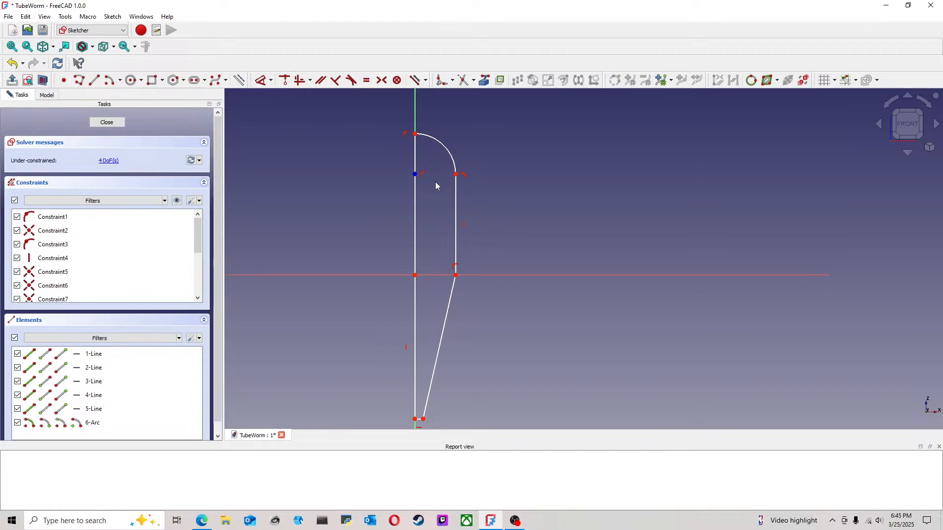
{"action": "left_click_drag", "start_coordinate": [456, 175], "coordinate": [442, 176]}
{"action": "scroll", "coordinate": [420, 234], "scroll_direction": "down", "scroll_amount": 1}
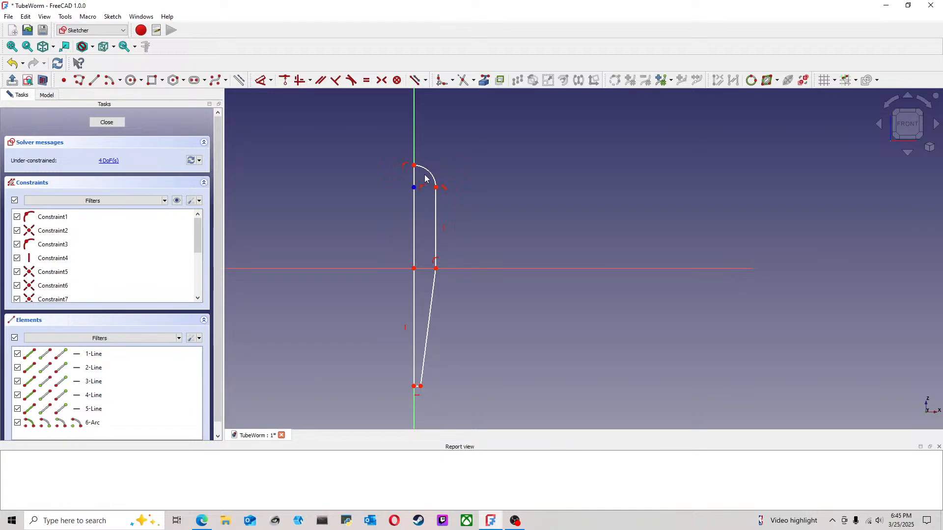
{"action": "scroll", "coordinate": [434, 197], "scroll_direction": "up", "scroll_amount": 4}
{"action": "left_click_drag", "start_coordinate": [440, 179], "coordinate": [421, 181]}
{"action": "scroll", "coordinate": [295, 147], "scroll_direction": "down", "scroll_amount": 3}
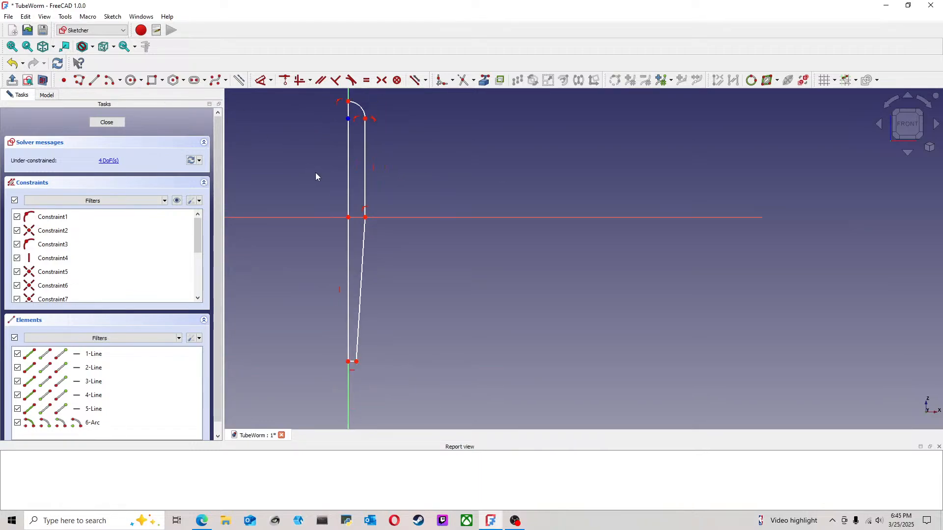
Step: Examine the tangent joint between the head arc and the outer vertical line
{"action": "middle_click_drag", "start_coordinate": [415, 152], "coordinate": [428, 160]}
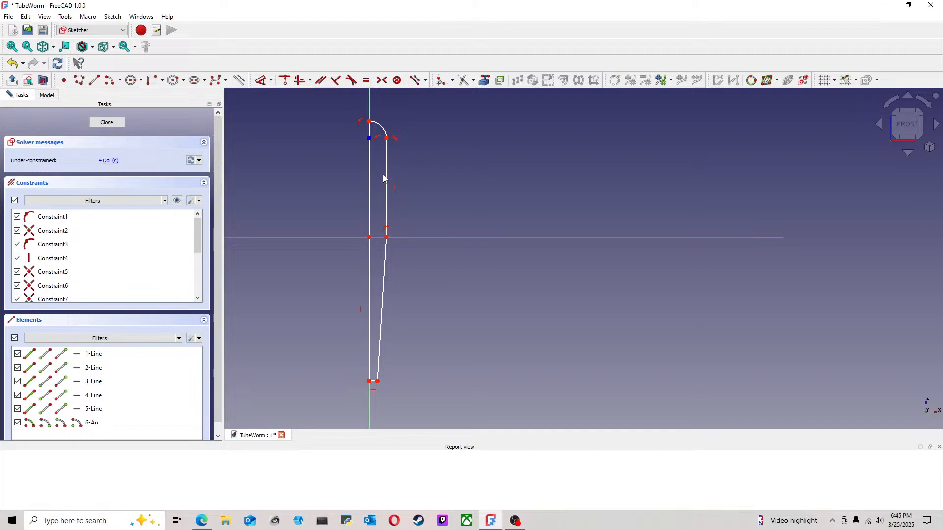
{"action": "scroll", "coordinate": [388, 141], "scroll_direction": "up", "scroll_amount": 3}
{"action": "middle_click_drag", "start_coordinate": [407, 140], "coordinate": [423, 166]}
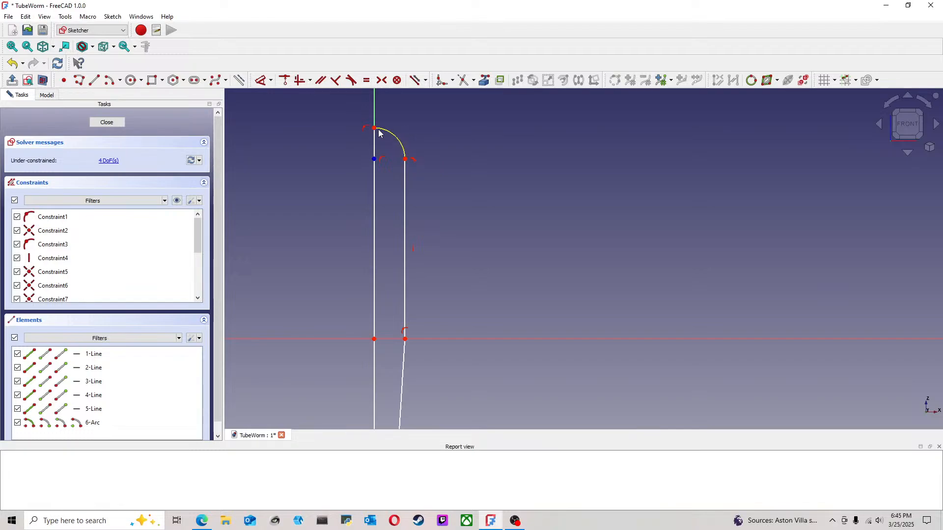
{"action": "scroll", "coordinate": [420, 171], "scroll_direction": "up", "scroll_amount": 4}
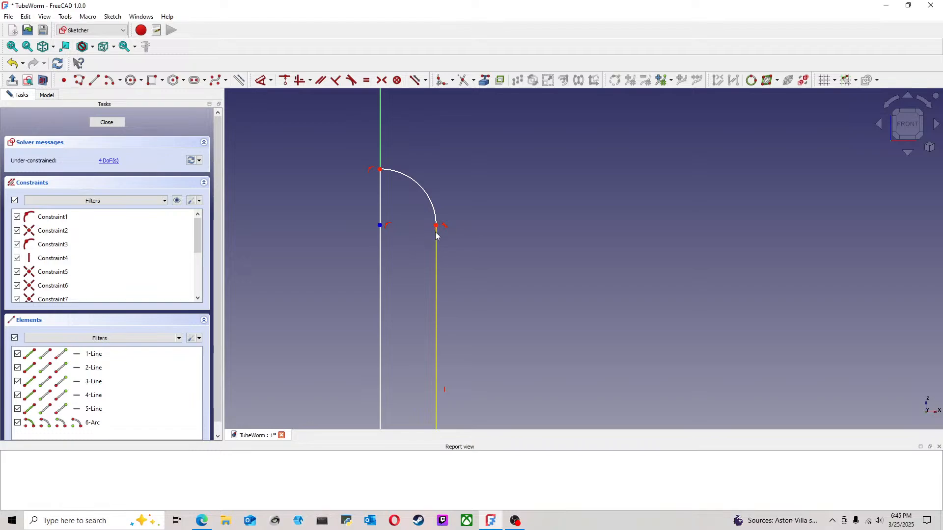
{"action": "left_click", "coordinate": [435, 233]}
{"action": "left_click_drag", "start_coordinate": [436, 239], "coordinate": [437, 201]}
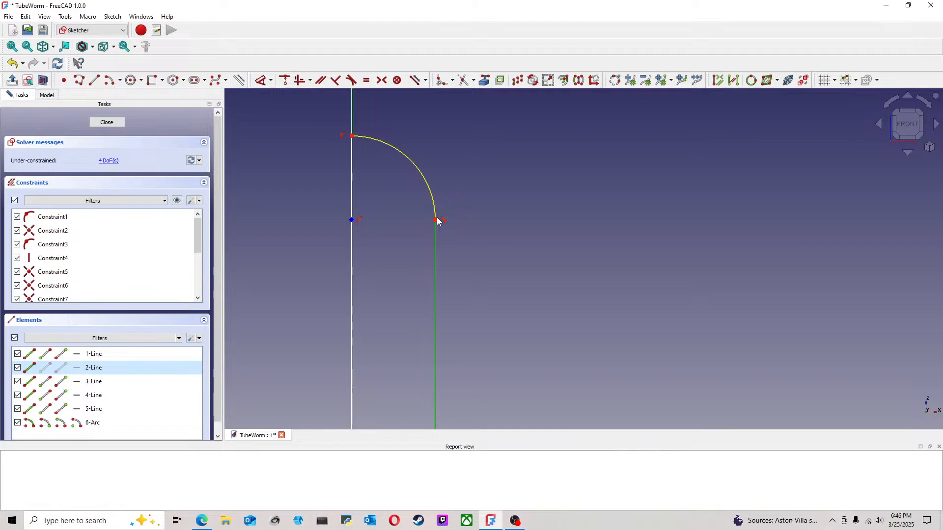
{"action": "left_click", "coordinate": [498, 137]}
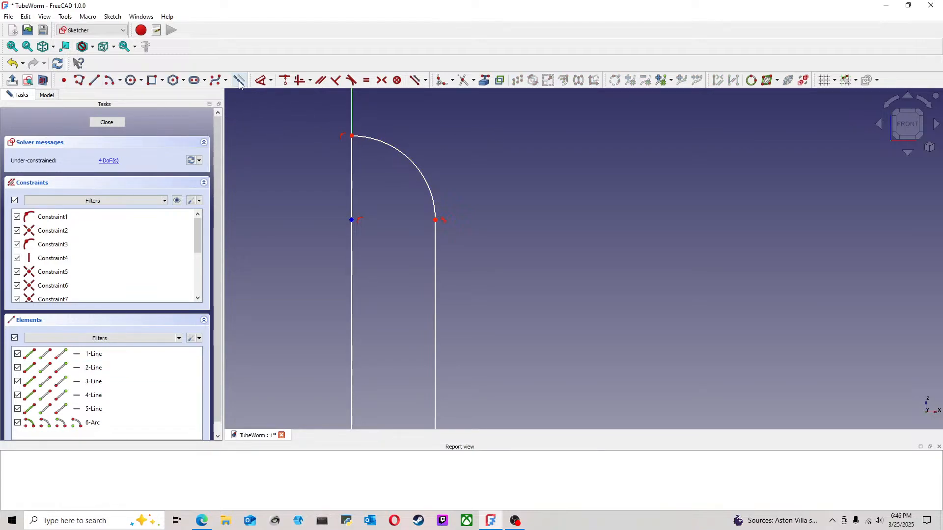
Step: Draw a horizontal construction line from the head arc's center to its tangent point on the outer line
{"action": "left_click", "coordinate": [79, 81]}
{"action": "left_click", "coordinate": [352, 220]}
{"action": "left_click", "coordinate": [436, 219]}
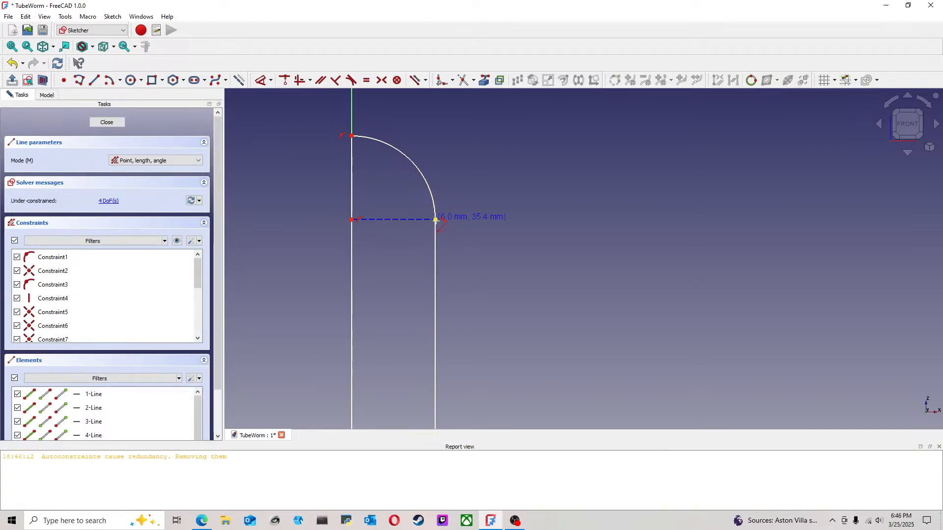
{"action": "scroll", "coordinate": [472, 209], "scroll_direction": "up", "scroll_amount": 2}
{"action": "key", "text": "Escape"}
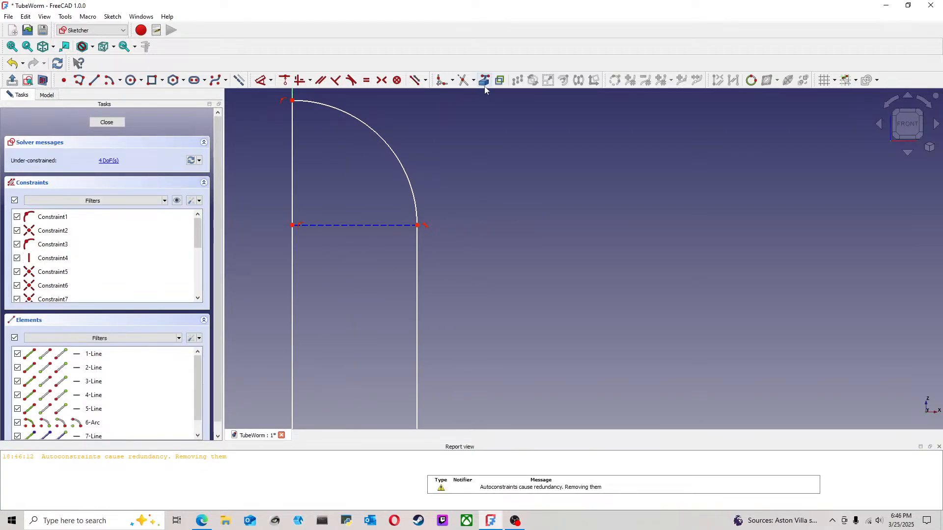
Step: Try to apply a 90° angle dimension between the construction line and the outer vertical line
{"action": "left_click", "coordinate": [283, 80]}
{"action": "left_click", "coordinate": [417, 248]}
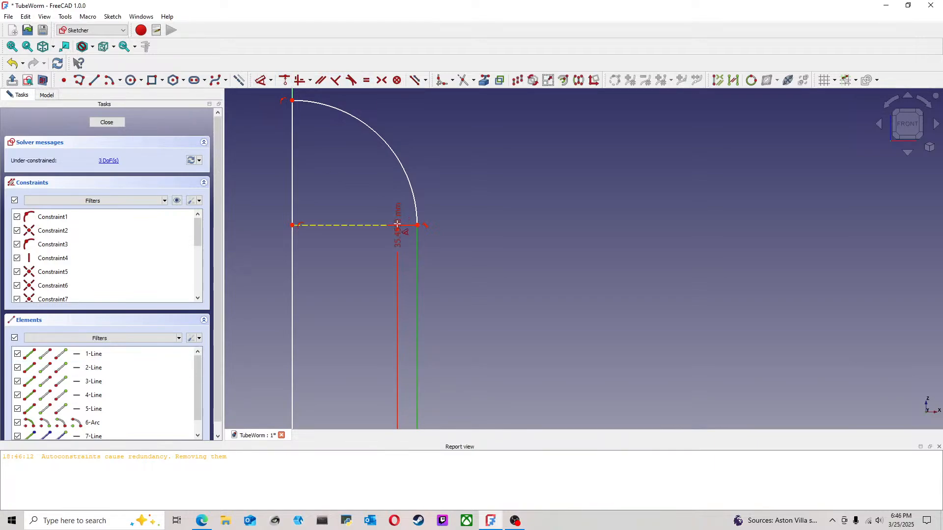
{"action": "left_click", "coordinate": [398, 225]}
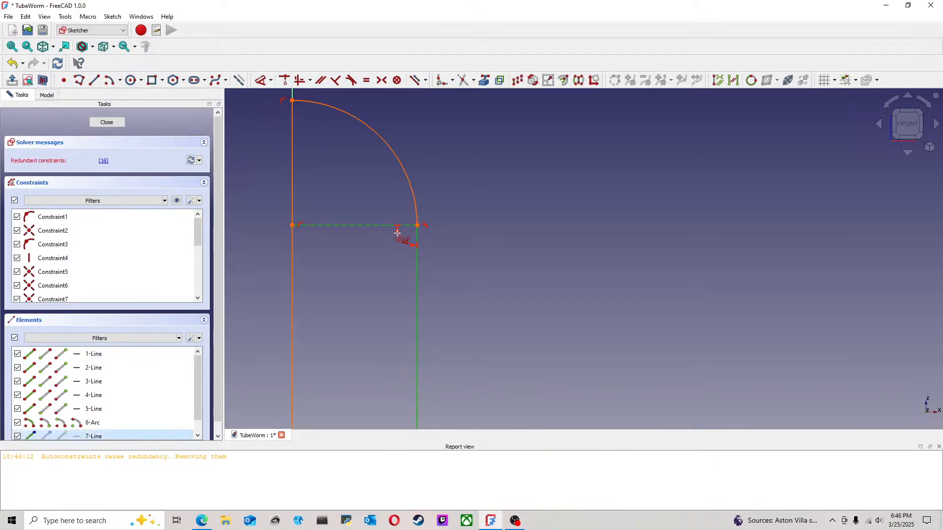
{"action": "left_click", "coordinate": [393, 280]}
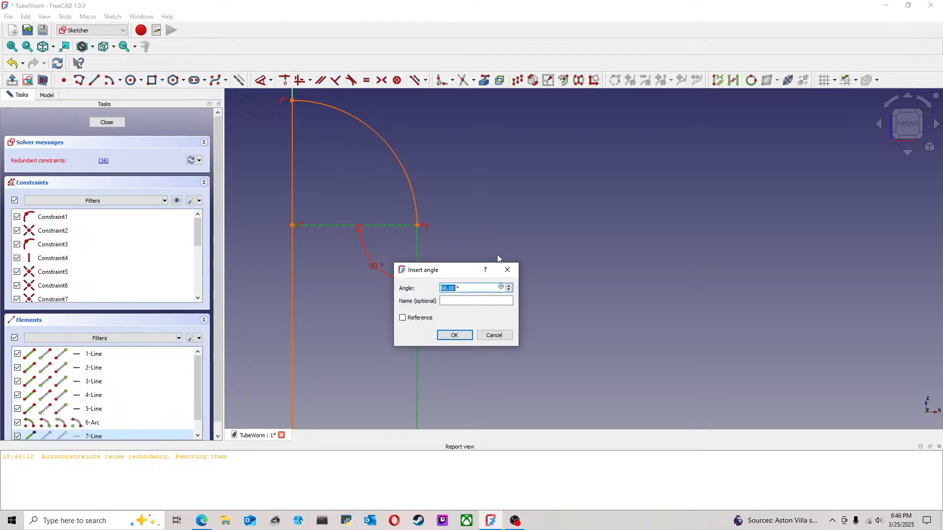
{"action": "left_click", "coordinate": [462, 336]}
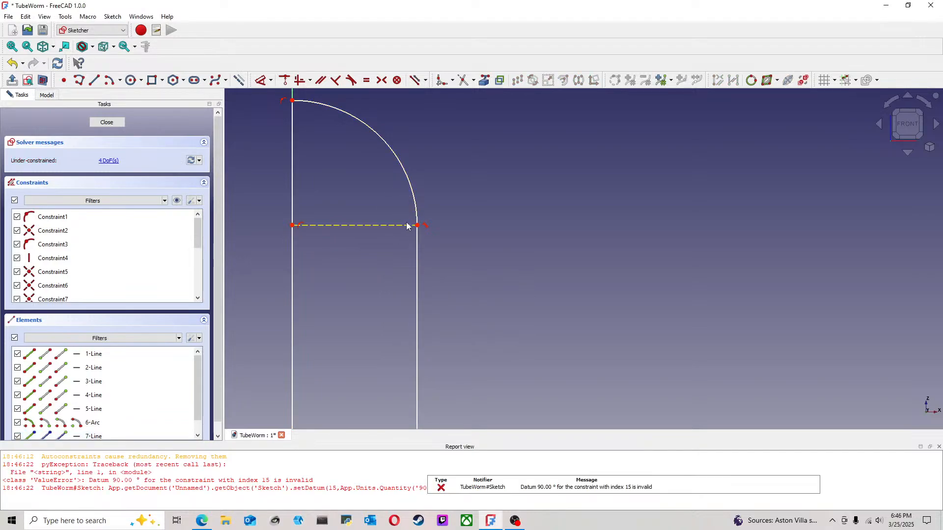
{"action": "left_click", "coordinate": [257, 84]}
{"action": "left_click", "coordinate": [417, 248]}
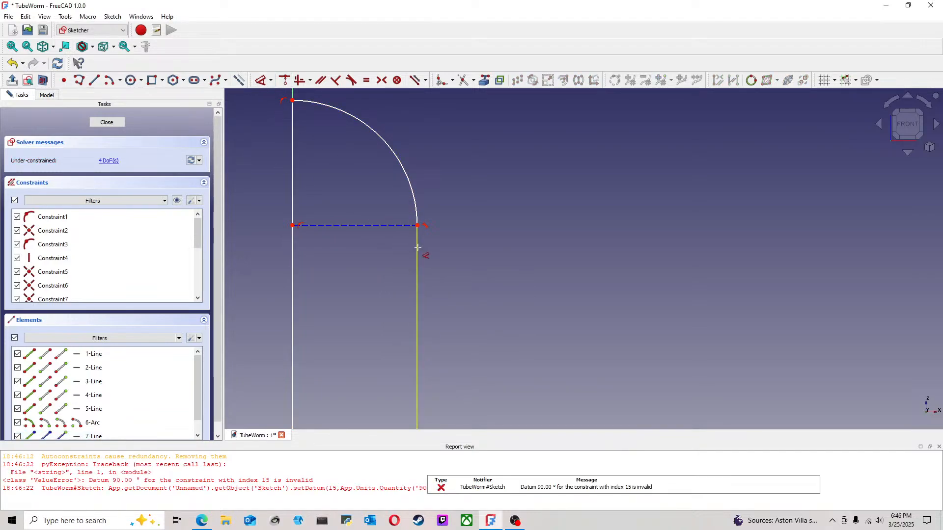
{"action": "left_click", "coordinate": [397, 224]}
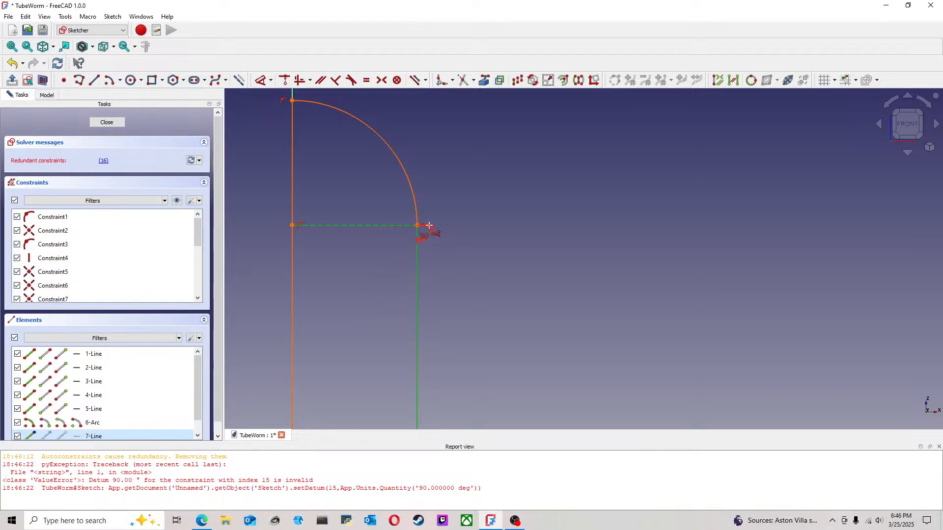
{"action": "key", "text": "Escape"}
{"action": "key", "text": "Escape"}
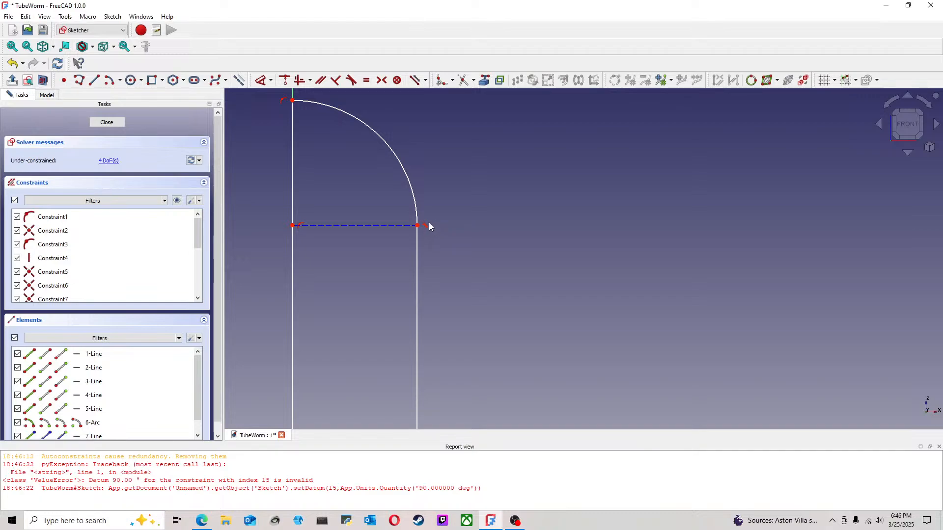
Step: Widen the body by moving its outer corner away from the axis, and raise the tip edge's outer corner
{"action": "scroll", "coordinate": [428, 229], "scroll_direction": "down", "scroll_amount": 3}
{"action": "scroll", "coordinate": [479, 280], "scroll_direction": "down", "scroll_amount": 5}
{"action": "left_click_drag", "start_coordinate": [450, 277], "coordinate": [444, 278]}
{"action": "mouse_move", "coordinate": [434, 180]}
{"action": "left_mouse_down"}
{"action": "mouse_move", "coordinate": [479, 196]}
{"action": "mouse_move", "coordinate": [470, 296]}
{"action": "left_mouse_up"}
{"action": "mouse_move", "coordinate": [442, 420]}
{"action": "left_mouse_down"}
{"action": "mouse_move", "coordinate": [443, 366]}
{"action": "mouse_move", "coordinate": [435, 377]}
{"action": "left_mouse_up"}
{"action": "scroll", "coordinate": [453, 343], "scroll_direction": "up", "scroll_amount": 2}
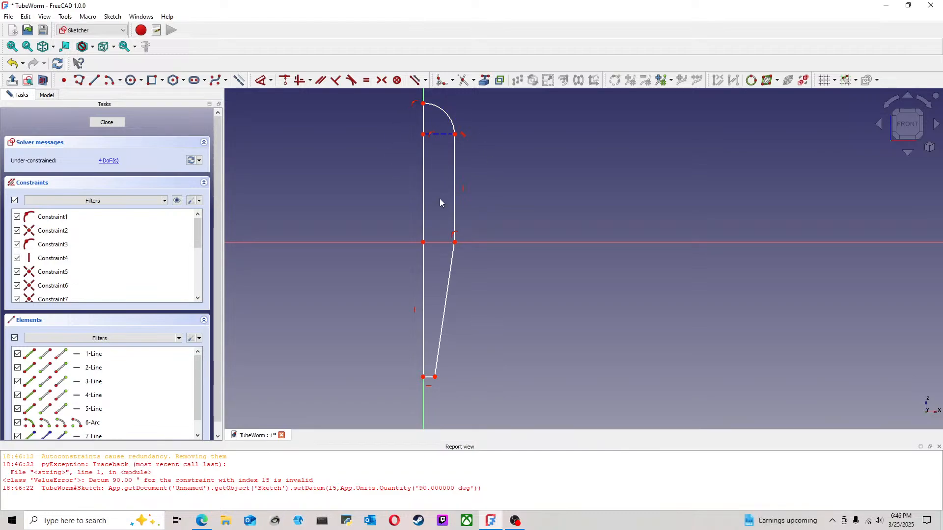
Step: Move the outer corner on the horizontal axis toward the vertical axis to slim the body
{"action": "scroll", "coordinate": [440, 199], "scroll_direction": "down", "scroll_amount": 2}
{"action": "mouse_move", "coordinate": [453, 189]}
{"action": "middle_mouse_down"}
{"action": "mouse_move", "coordinate": [455, 232]}
{"action": "mouse_move", "coordinate": [486, 211]}
{"action": "mouse_move", "coordinate": [489, 197]}
{"action": "middle_mouse_up"}
{"action": "scroll", "coordinate": [455, 232], "scroll_direction": "up", "scroll_amount": 1}
{"action": "scroll", "coordinate": [483, 214], "scroll_direction": "up", "scroll_amount": 1}
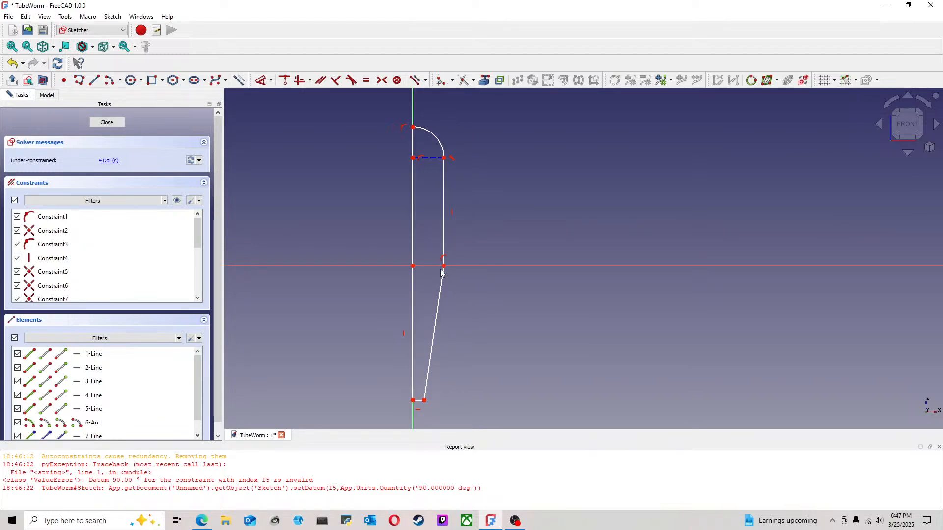
{"action": "left_click_drag", "start_coordinate": [444, 266], "coordinate": [436, 266]}
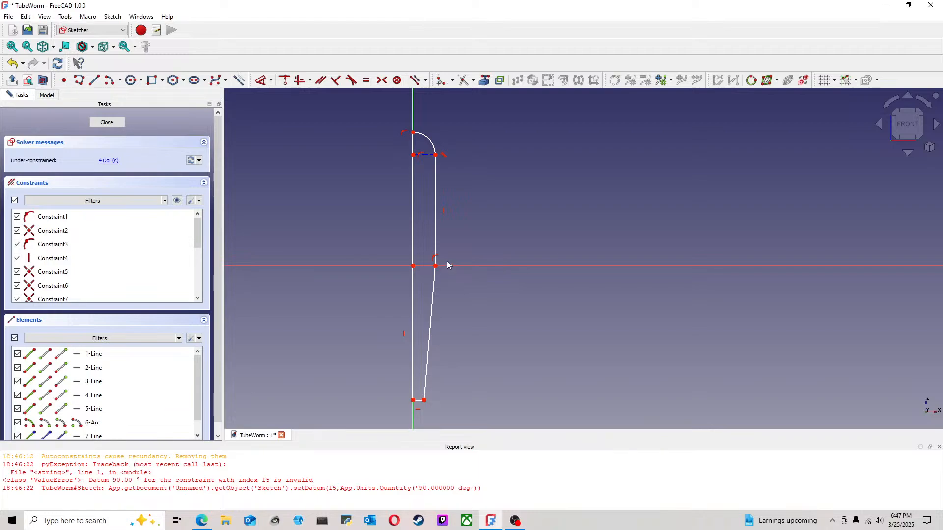
Step: Move the tip edge's outer corner slightly up and away from the vertical axis to widen the tip
{"action": "left_click_drag", "start_coordinate": [424, 402], "coordinate": [422, 403]}
{"action": "scroll", "coordinate": [421, 404], "scroll_direction": "down", "scroll_amount": 1}
{"action": "middle_click_drag", "start_coordinate": [437, 402], "coordinate": [448, 364]}
{"action": "scroll", "coordinate": [447, 371], "scroll_direction": "up", "scroll_amount": 2}
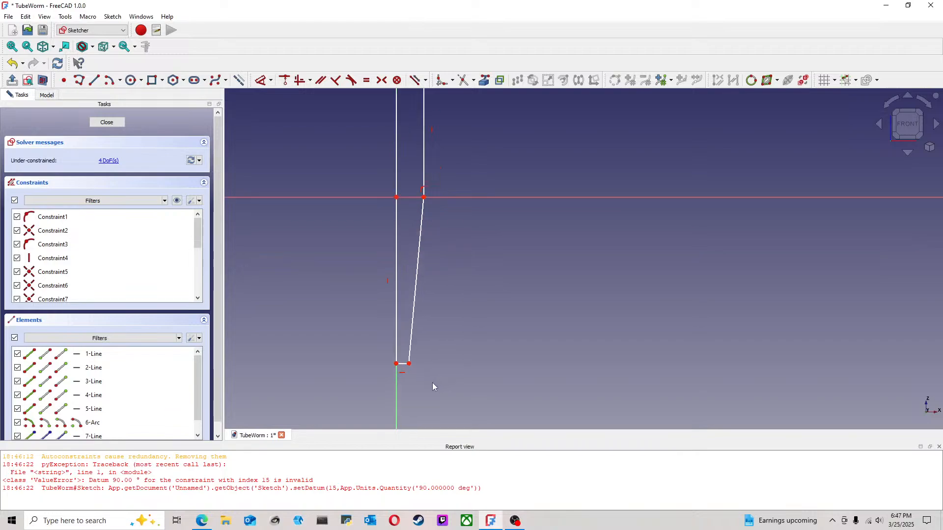
{"action": "left_click_drag", "start_coordinate": [410, 364], "coordinate": [419, 358]}
Step: Dimension the vertical axis line from the origin to the head's top point at 25.4 mm
{"action": "scroll", "coordinate": [444, 329], "scroll_direction": "down", "scroll_amount": 3}
{"action": "middle_click_drag", "start_coordinate": [465, 284], "coordinate": [464, 336]}
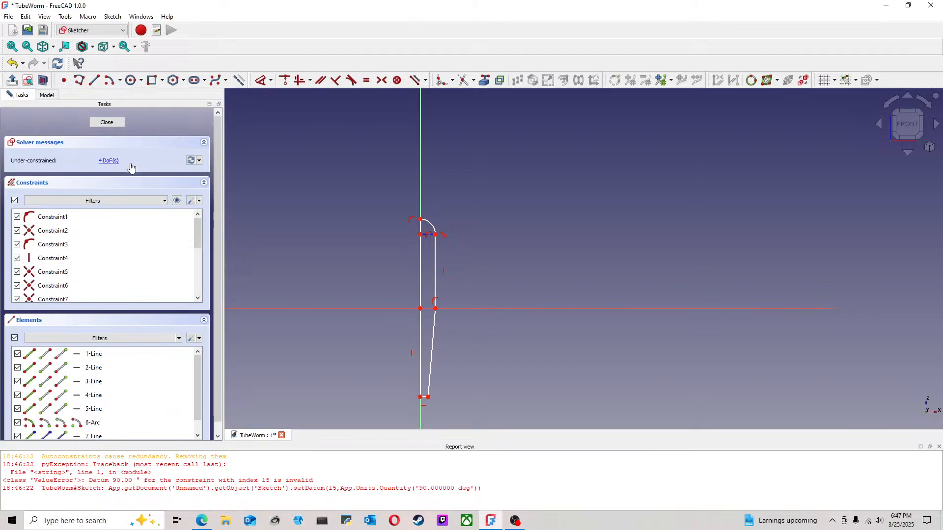
{"action": "scroll", "coordinate": [443, 276], "scroll_direction": "up", "scroll_amount": 2}
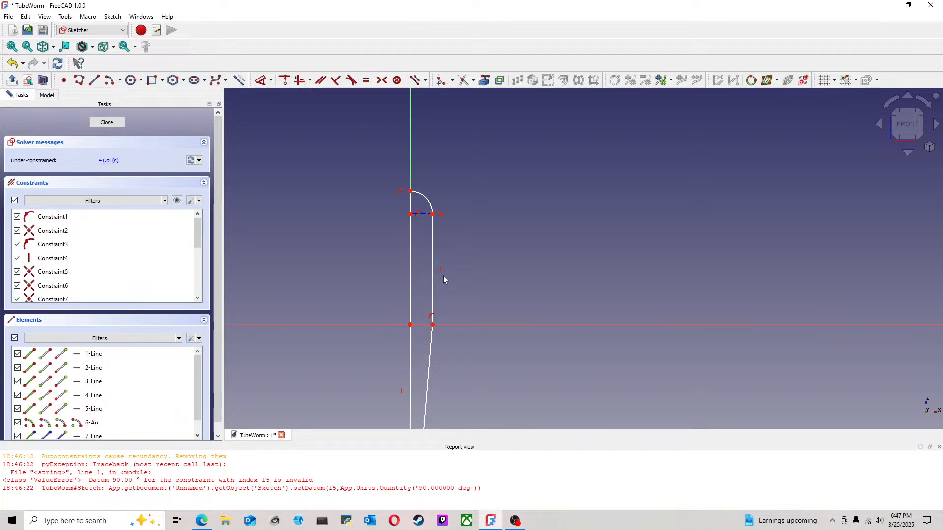
{"action": "left_click", "coordinate": [261, 81]}
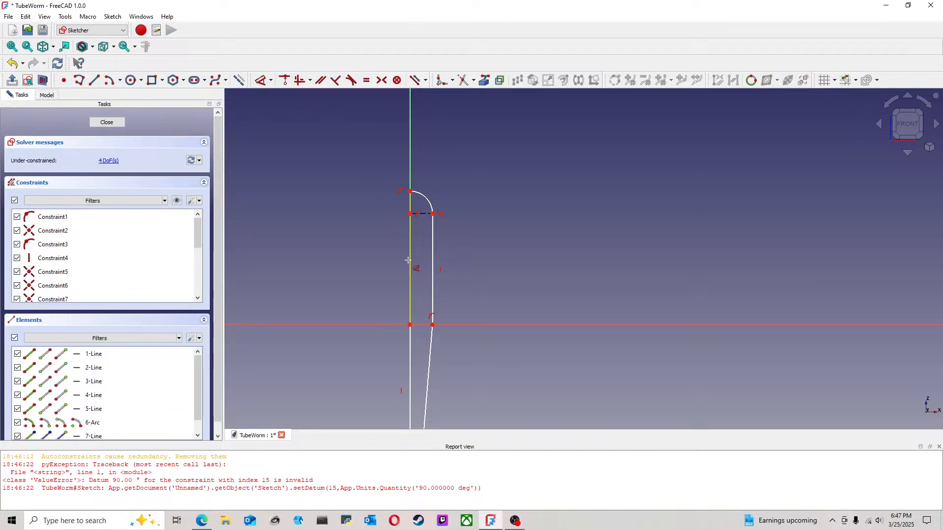
{"action": "left_click", "coordinate": [408, 261]}
{"action": "left_click", "coordinate": [322, 260]}
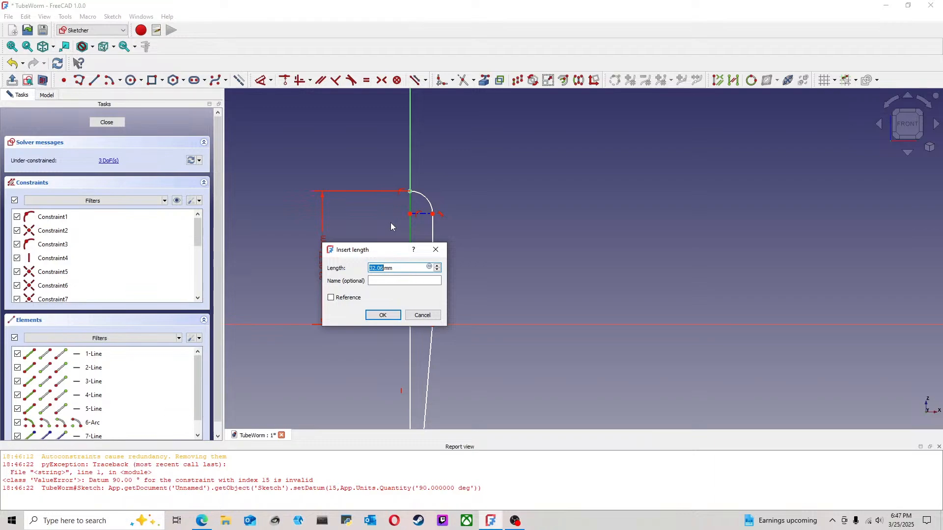
{"action": "type", "text": "25.4"}
{"action": "key", "text": "Return"}
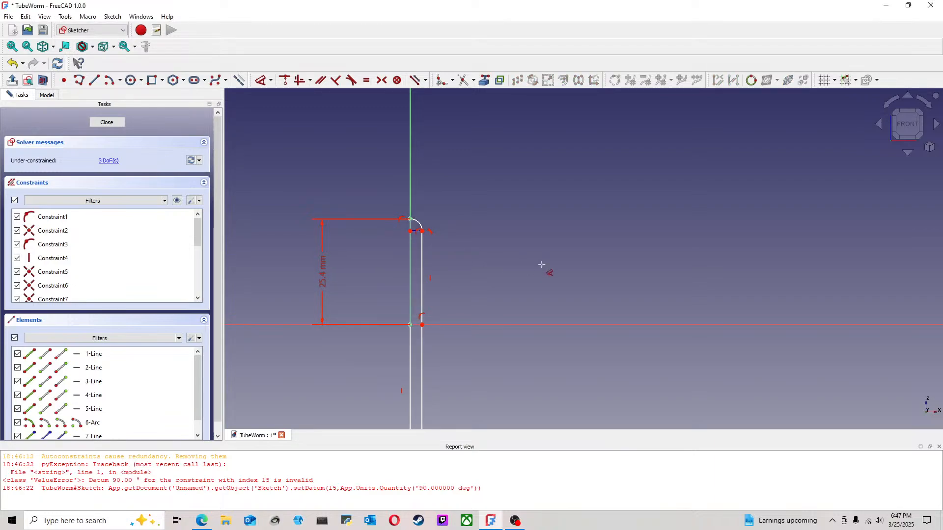
{"action": "scroll", "coordinate": [529, 293], "scroll_direction": "down", "scroll_amount": 3}
{"action": "left_click_drag", "start_coordinate": [470, 382], "coordinate": [467, 383]}
{"action": "scroll", "coordinate": [469, 383], "scroll_direction": "up", "scroll_amount": 5}
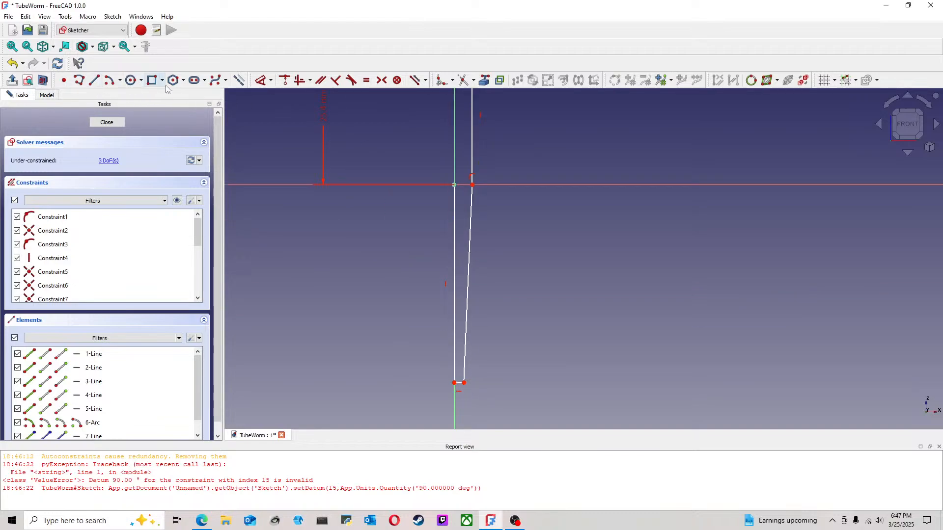
{"action": "left_click", "coordinate": [261, 80]}
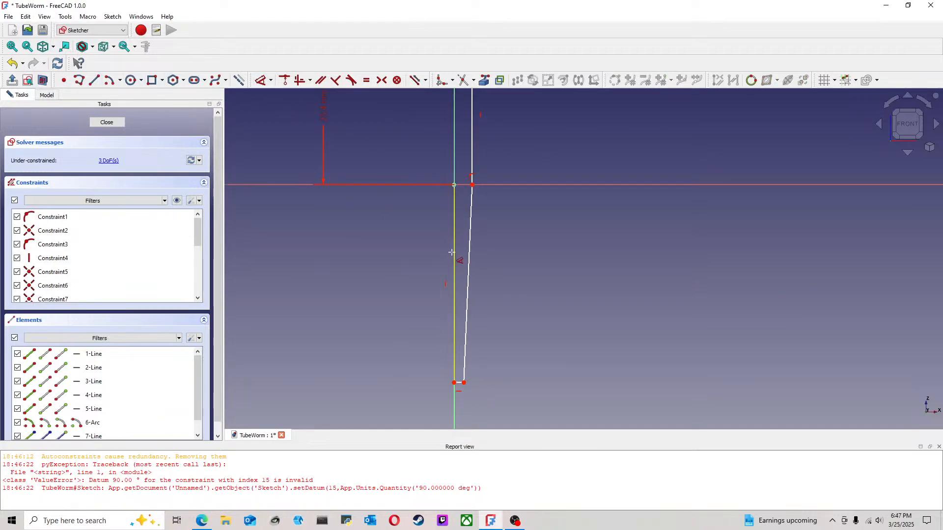
{"action": "key", "text": "Escape"}
Step: Adjust the body's width by moving its outer edge, head corner and the outer corner on the horizontal axis
{"action": "middle_click_drag", "start_coordinate": [402, 212], "coordinate": [379, 375]}
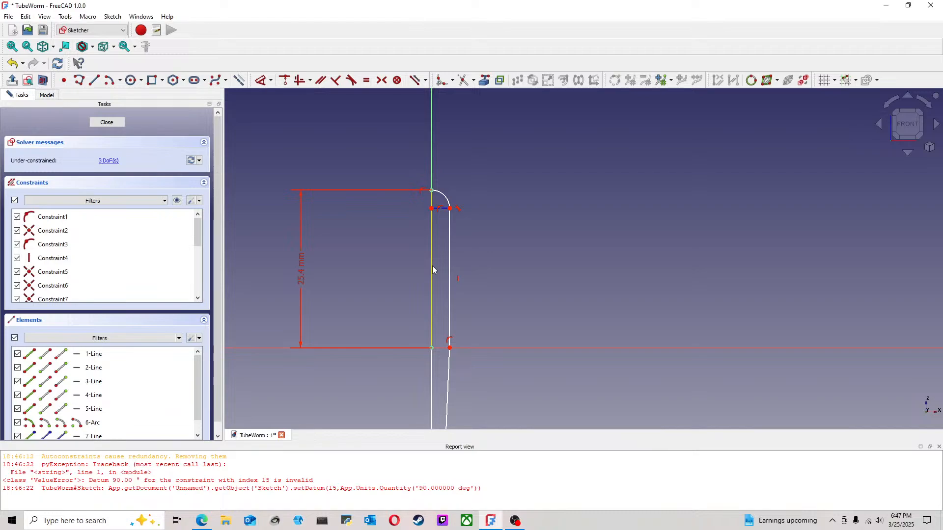
{"action": "mouse_move", "coordinate": [450, 275]}
{"action": "left_mouse_down"}
{"action": "mouse_move", "coordinate": [454, 251]}
{"action": "mouse_move", "coordinate": [463, 263]}
{"action": "mouse_move", "coordinate": [442, 271]}
{"action": "left_mouse_up"}
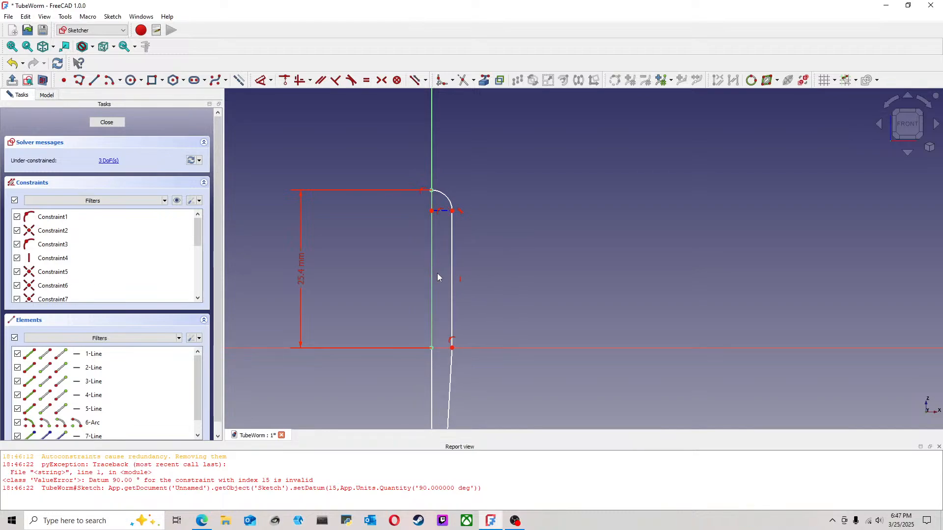
{"action": "left_click_drag", "start_coordinate": [452, 211], "coordinate": [472, 235]}
{"action": "scroll", "coordinate": [470, 292], "scroll_direction": "down", "scroll_amount": 3}
{"action": "middle_click_drag", "start_coordinate": [528, 301], "coordinate": [498, 252]}
{"action": "left_click_drag", "start_coordinate": [442, 273], "coordinate": [438, 274]}
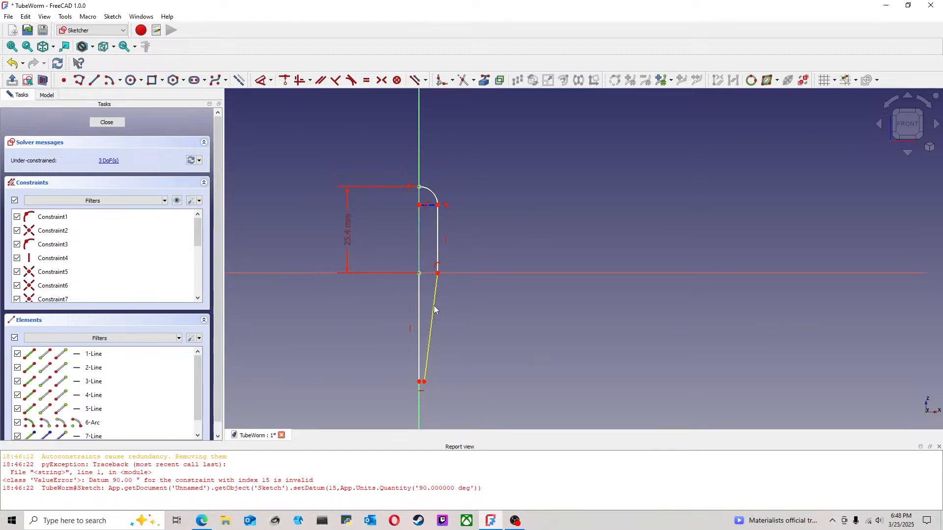
Step: Dimension the tail's vertical axis line from the origin down to the tip at 25.4 mm
{"action": "scroll", "coordinate": [430, 367], "scroll_direction": "up", "scroll_amount": 1}
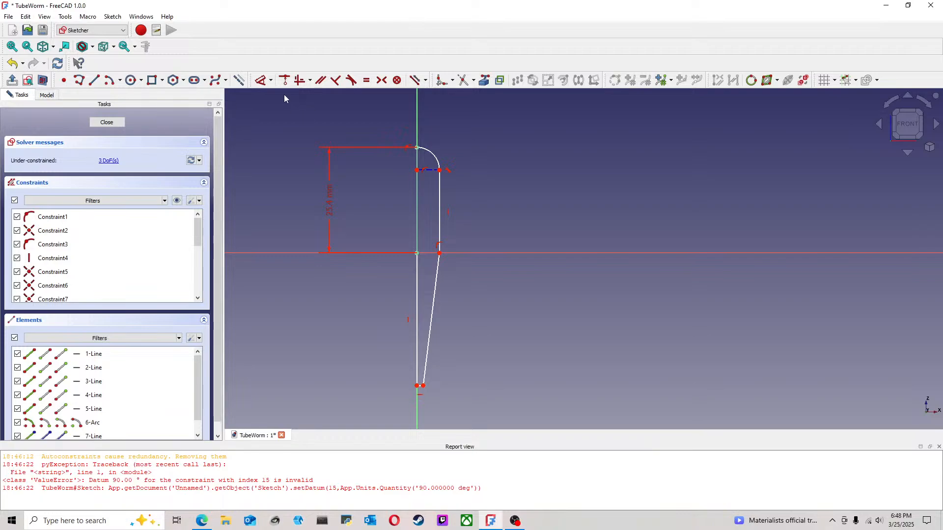
{"action": "left_click", "coordinate": [261, 80]}
{"action": "left_click", "coordinate": [417, 288]}
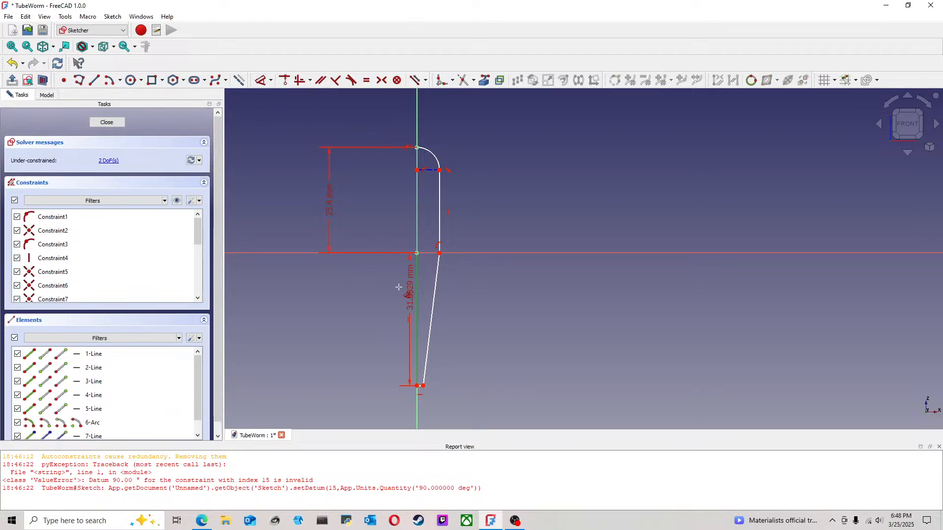
{"action": "left_click", "coordinate": [346, 294]}
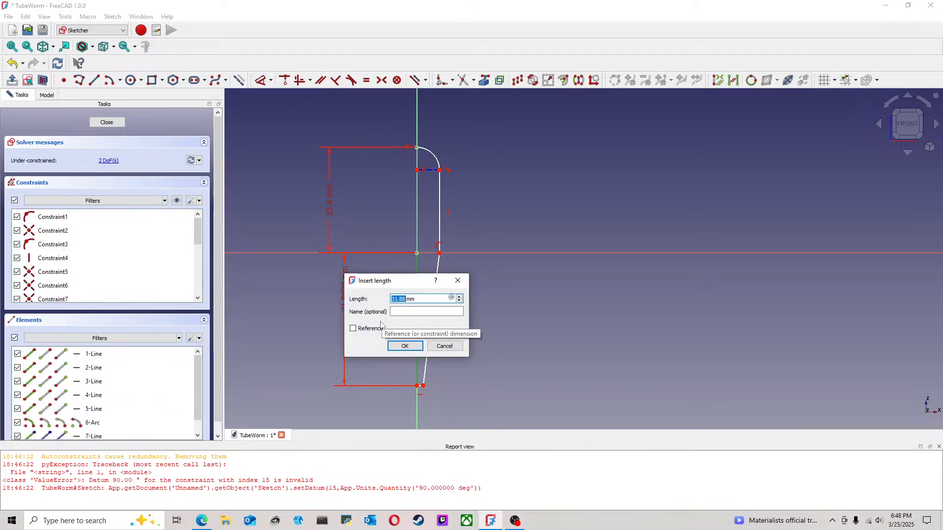
{"action": "type", "text": "25.4"}
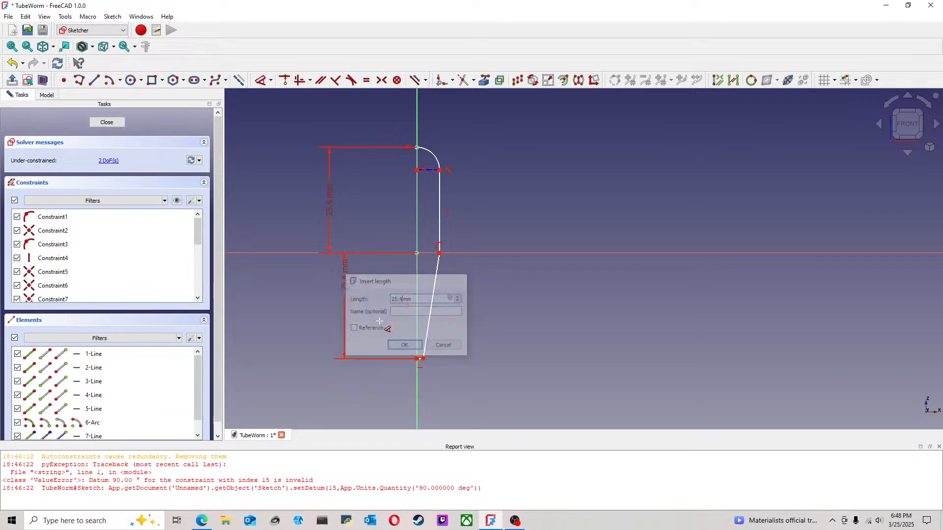
{"action": "key", "text": "Return"}
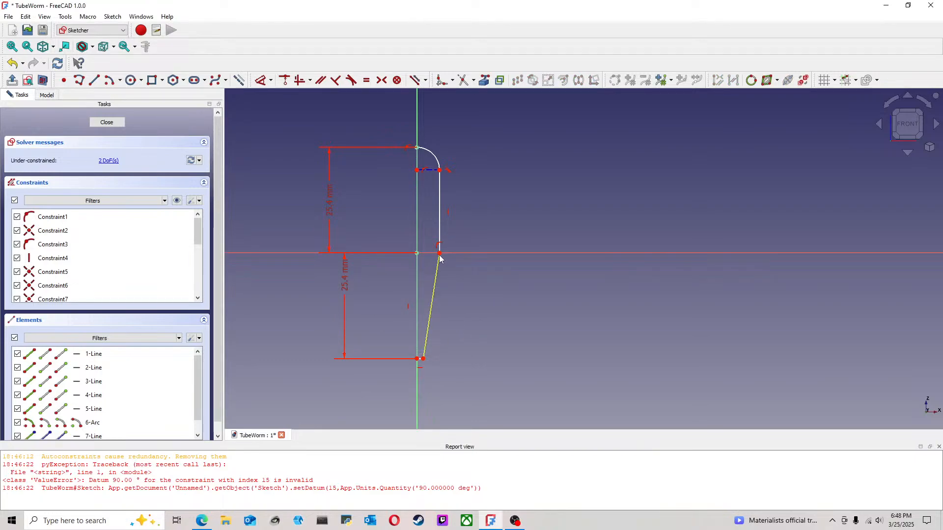
Step: Slim the body by moving its outer corner toward the vertical axis, and dimension the tip edge at 0.5 mm
{"action": "left_click_drag", "start_coordinate": [440, 253], "coordinate": [429, 254]}
{"action": "scroll", "coordinate": [448, 254], "scroll_direction": "up", "scroll_amount": 1}
{"action": "middle_click_drag", "start_coordinate": [451, 214], "coordinate": [463, 223]}
{"action": "scroll", "coordinate": [433, 396], "scroll_direction": "up", "scroll_amount": 2}
{"action": "left_click", "coordinate": [261, 80]}
{"action": "left_click", "coordinate": [414, 383]}
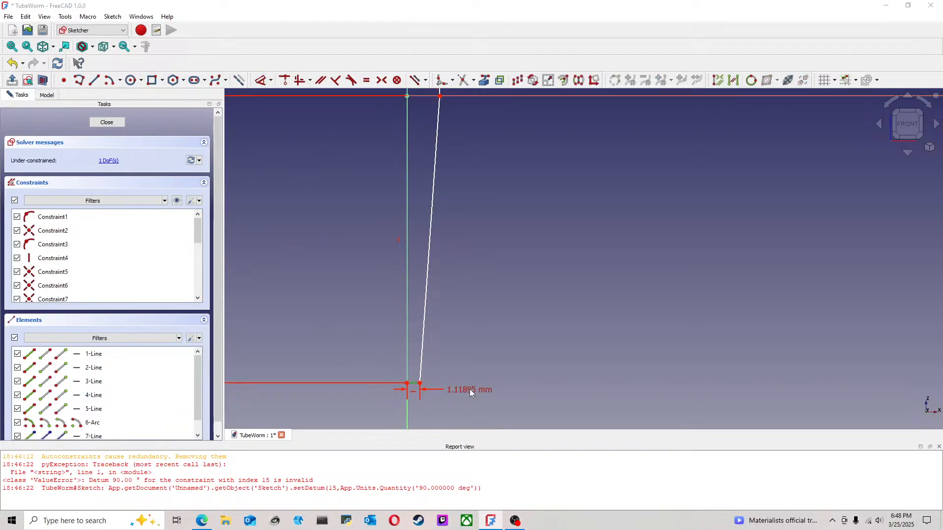
{"action": "left_click", "coordinate": [469, 390]}
{"action": "type", "text": "0.5"}
{"action": "key", "text": "Return"}
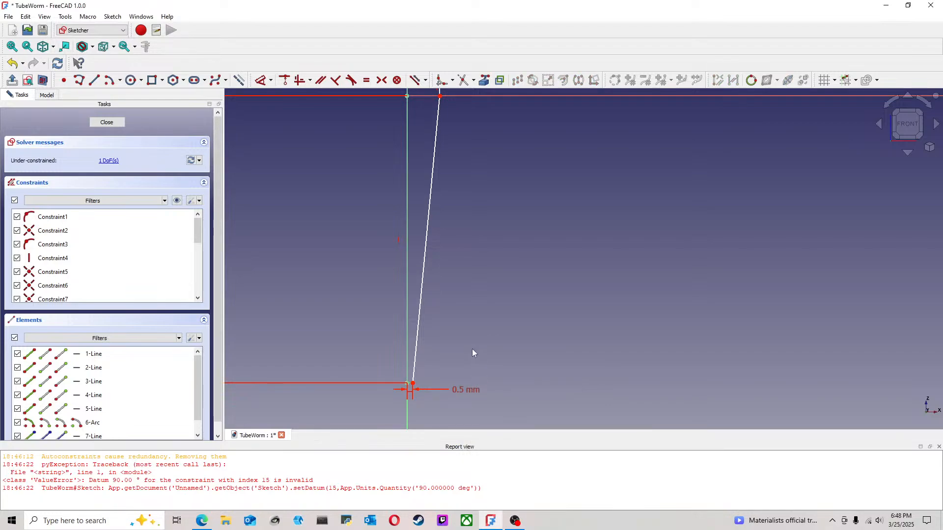
Step: Dimension the body's half-width from the origin to the outer corner on the horizontal axis as .125*25.4 mm
{"action": "scroll", "coordinate": [423, 404], "scroll_direction": "up", "scroll_amount": 3}
{"action": "scroll", "coordinate": [417, 402], "scroll_direction": "down", "scroll_amount": 2}
{"action": "scroll", "coordinate": [483, 295], "scroll_direction": "down", "scroll_amount": 5}
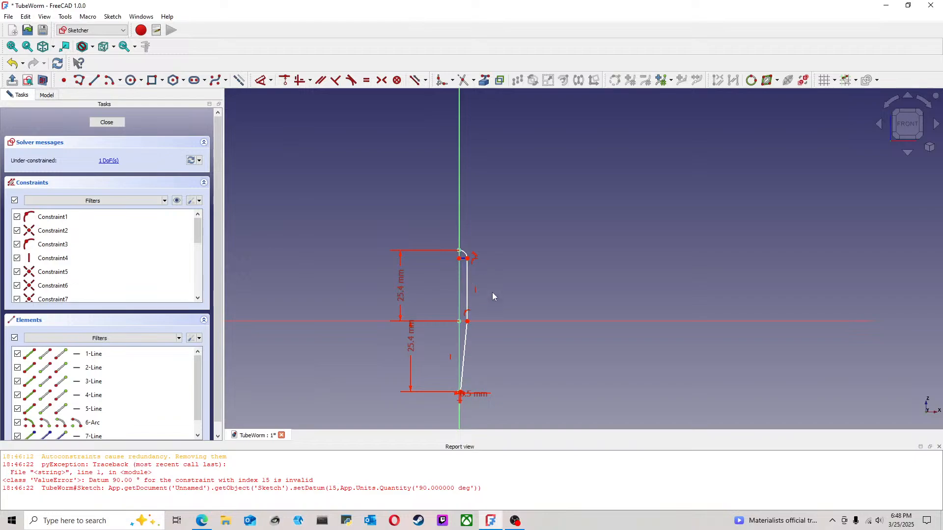
{"action": "scroll", "coordinate": [515, 358], "scroll_direction": "up", "scroll_amount": 5}
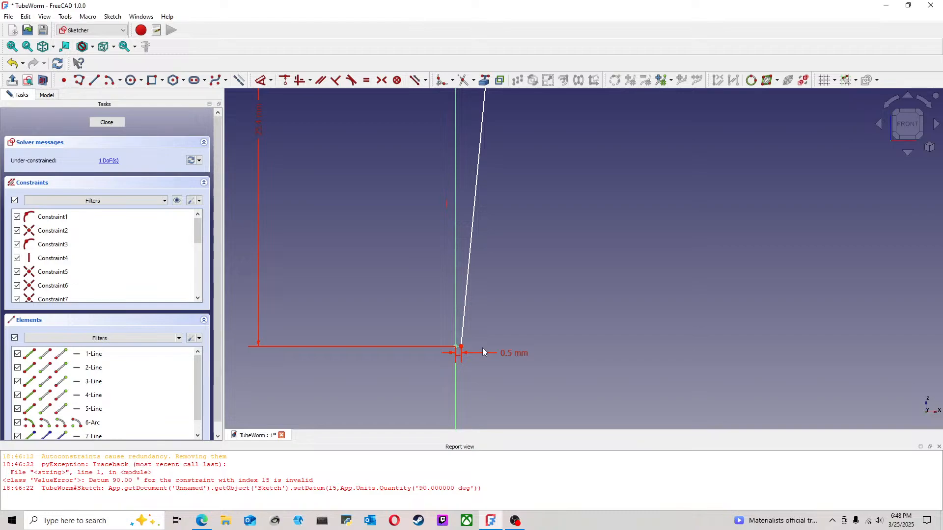
{"action": "scroll", "coordinate": [493, 351], "scroll_direction": "down", "scroll_amount": 2}
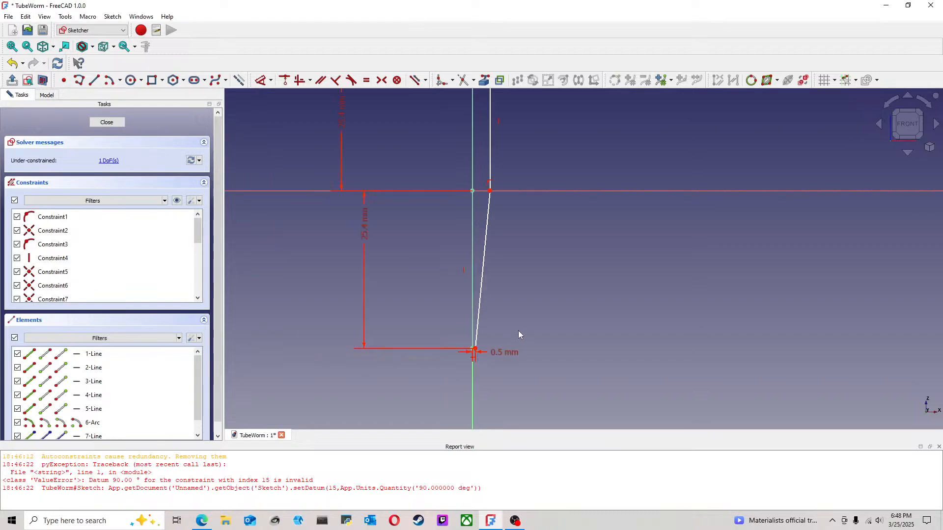
{"action": "middle_click_drag", "start_coordinate": [509, 254], "coordinate": [490, 320]}
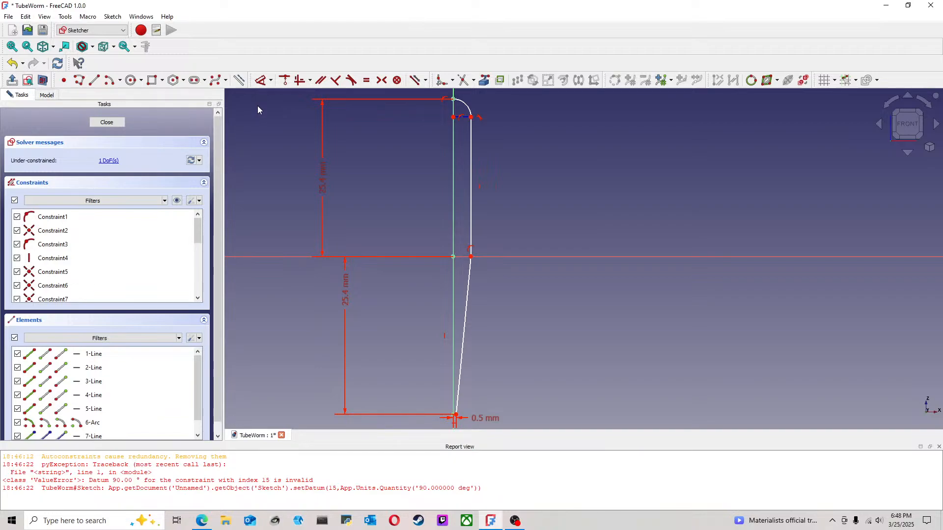
{"action": "left_click", "coordinate": [256, 83]}
{"action": "left_click", "coordinate": [453, 256]}
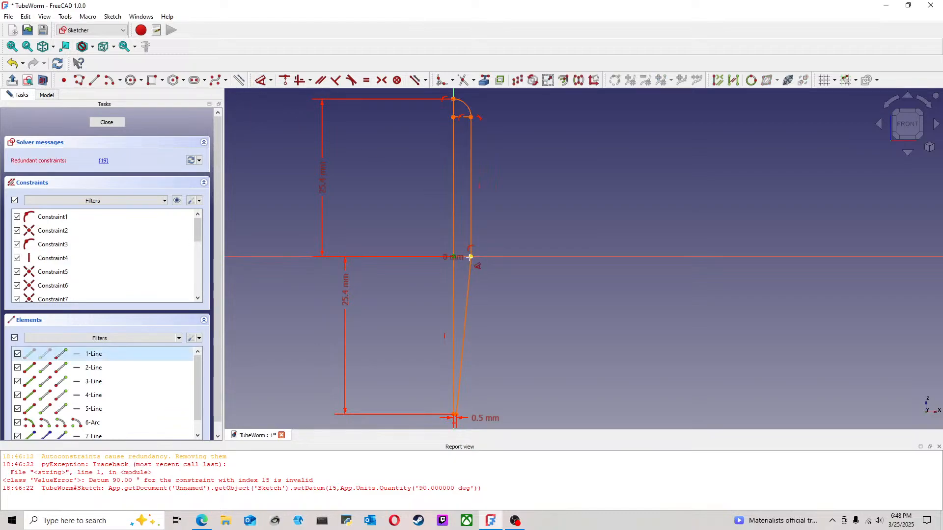
{"action": "left_click", "coordinate": [470, 257]}
{"action": "mouse_move", "coordinate": [526, 195]}
{"action": "middle_mouse_down"}
{"action": "mouse_move", "coordinate": [509, 206]}
{"action": "mouse_move", "coordinate": [492, 185]}
{"action": "middle_mouse_up"}
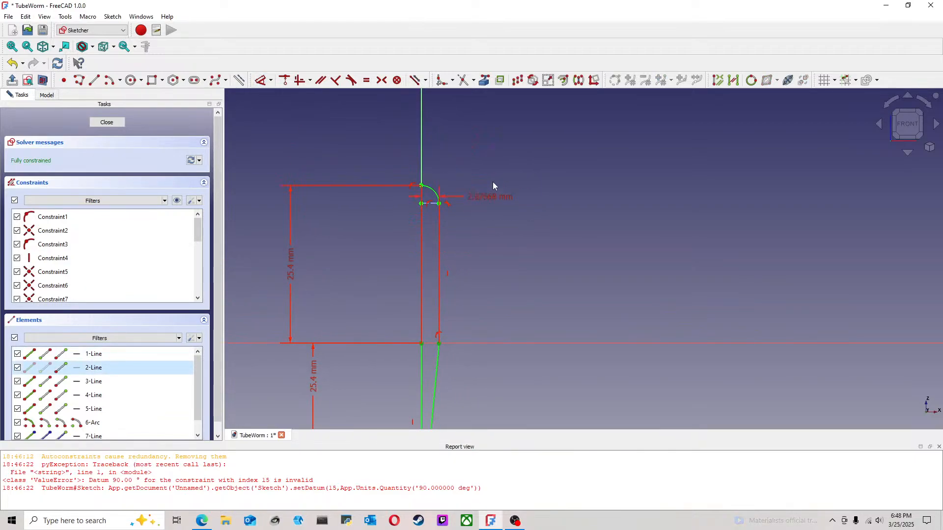
{"action": "left_click", "coordinate": [488, 155]}
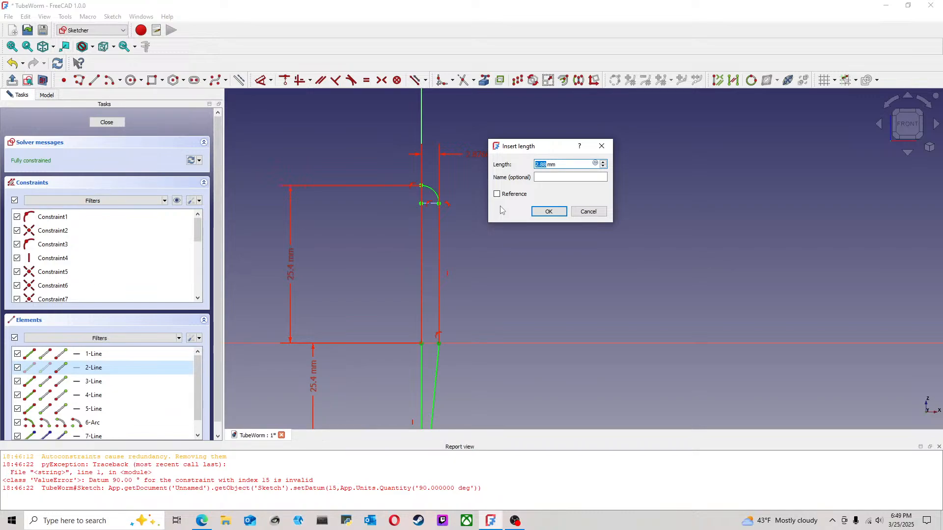
{"action": "type", "text": ".125*25.4"}
{"action": "key", "text": "Return"}
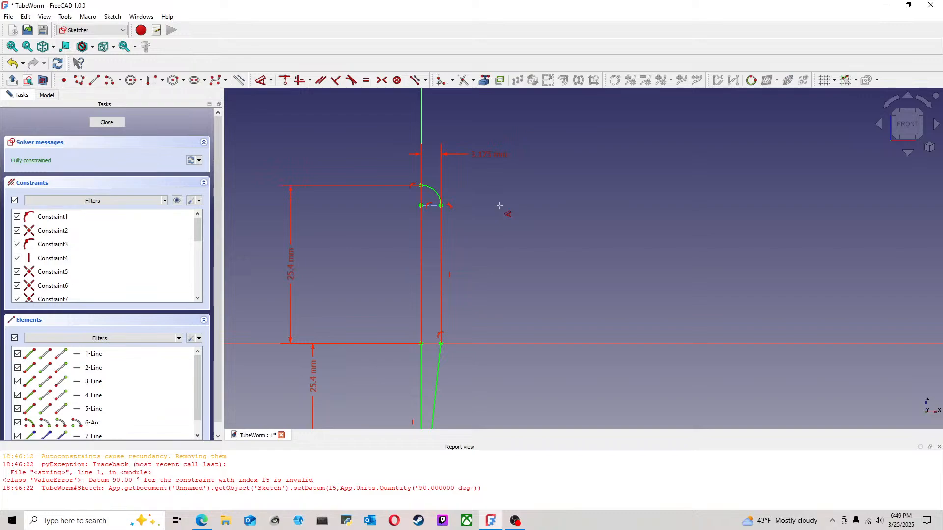
Step: Reposition the half-width dimension close to the horizontal axis and finish editing the profile sketch
{"action": "left_click_drag", "start_coordinate": [491, 154], "coordinate": [494, 321]}
{"action": "scroll", "coordinate": [523, 270], "scroll_direction": "down", "scroll_amount": 2}
{"action": "scroll", "coordinate": [524, 274], "scroll_direction": "down", "scroll_amount": 1}
{"action": "middle_click_drag", "start_coordinate": [520, 241], "coordinate": [489, 185]}
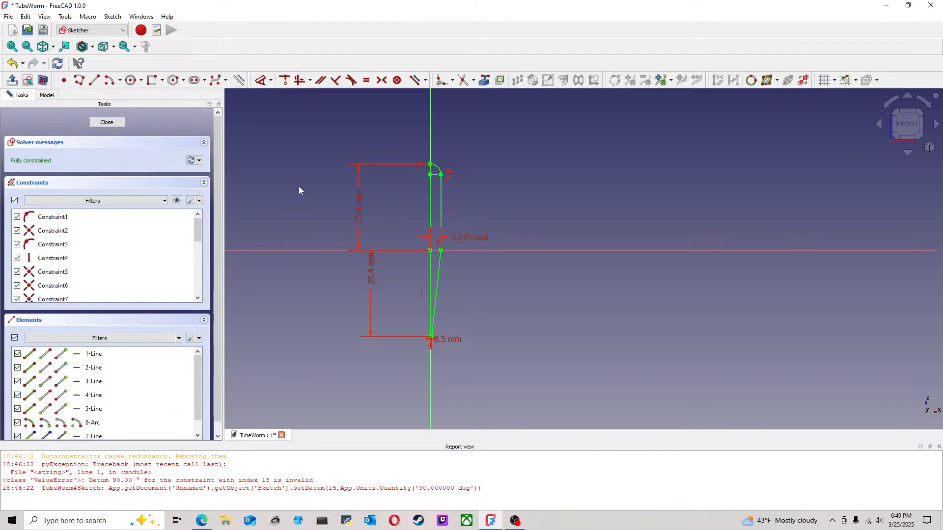
{"action": "left_click", "coordinate": [107, 121]}
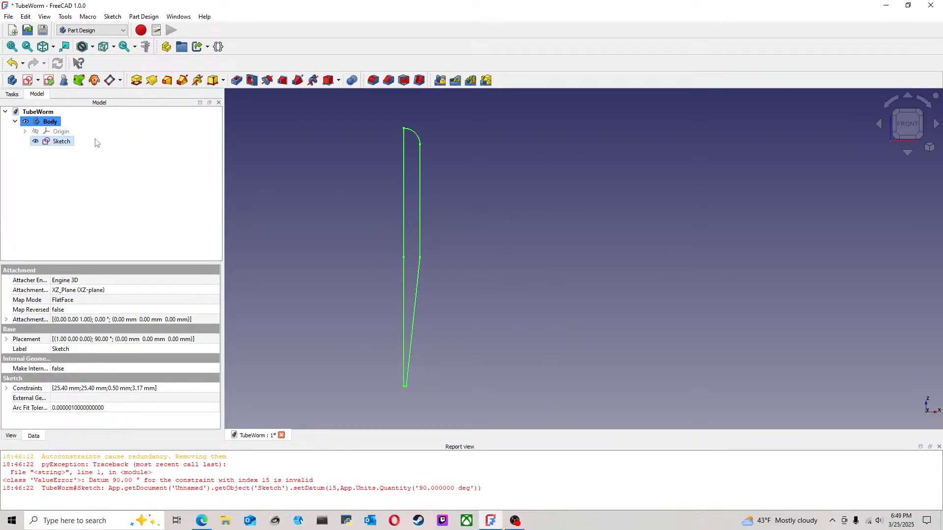
Step: Revolve the profile sketch 360° about the vertical sketch axis into a solid lure body
{"action": "left_click", "coordinate": [151, 81]}
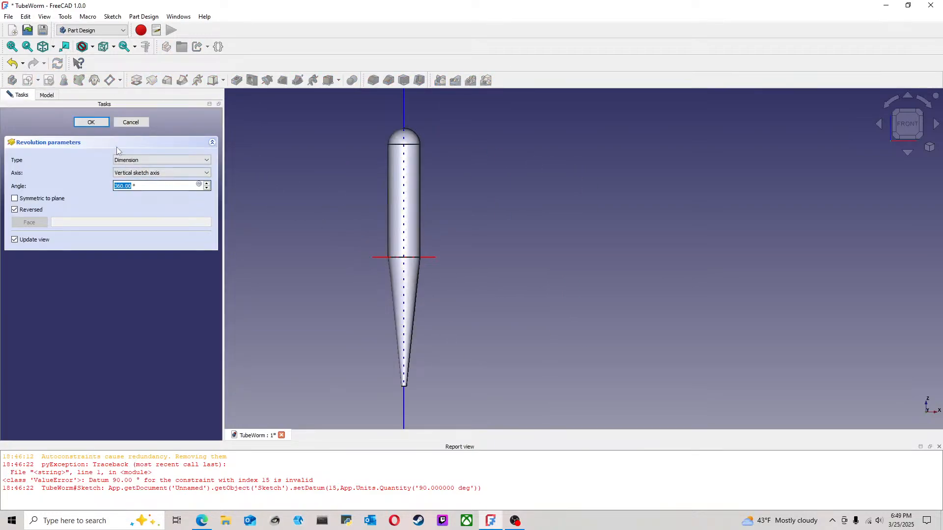
{"action": "left_click", "coordinate": [120, 122]}
{"action": "scroll", "coordinate": [544, 248], "scroll_direction": "down", "scroll_amount": 2}
{"action": "scroll", "coordinate": [538, 250], "scroll_direction": "up", "scroll_amount": 2}
{"action": "middle_click_drag", "start_coordinate": [465, 265], "coordinate": [474, 234]}
{"action": "middle_click_drag", "start_coordinate": [466, 325], "coordinate": [457, 235]}
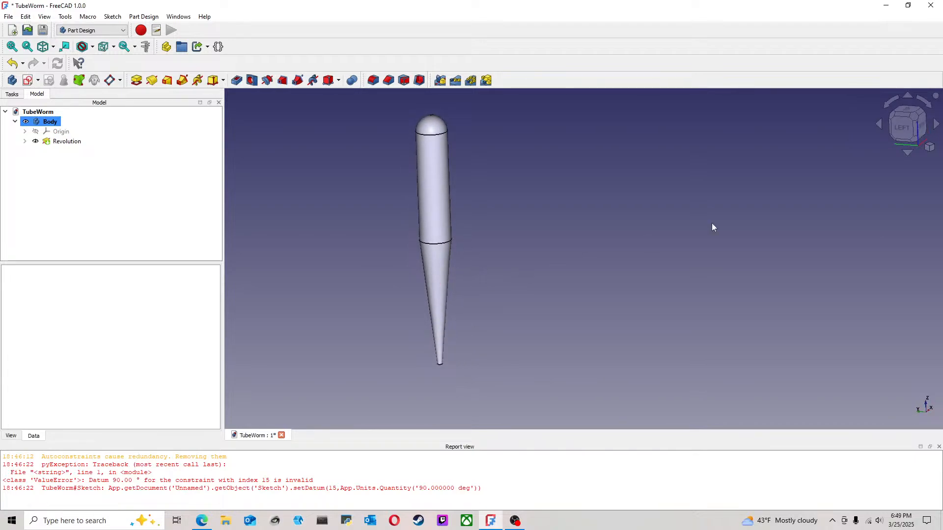
Step: Start a new sketch in the body on the YZ plane, using a side view of the lure
{"action": "left_click", "coordinate": [904, 128]}
{"action": "middle_click_drag", "start_coordinate": [514, 203], "coordinate": [493, 233]}
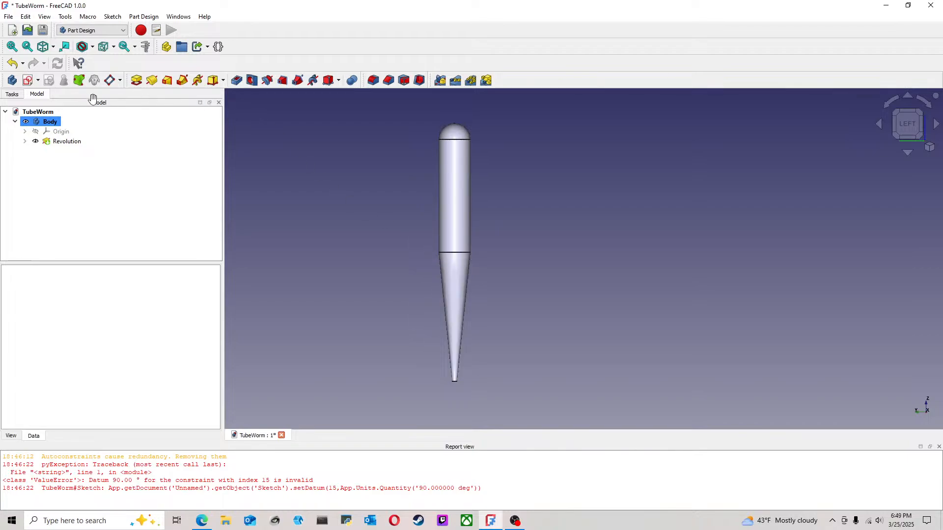
{"action": "left_click", "coordinate": [27, 81]}
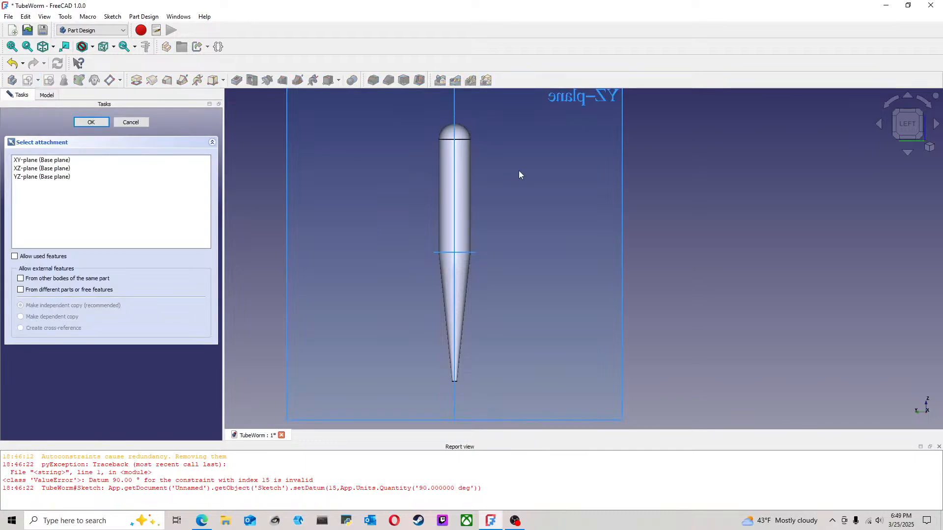
{"action": "left_click", "coordinate": [621, 173]}
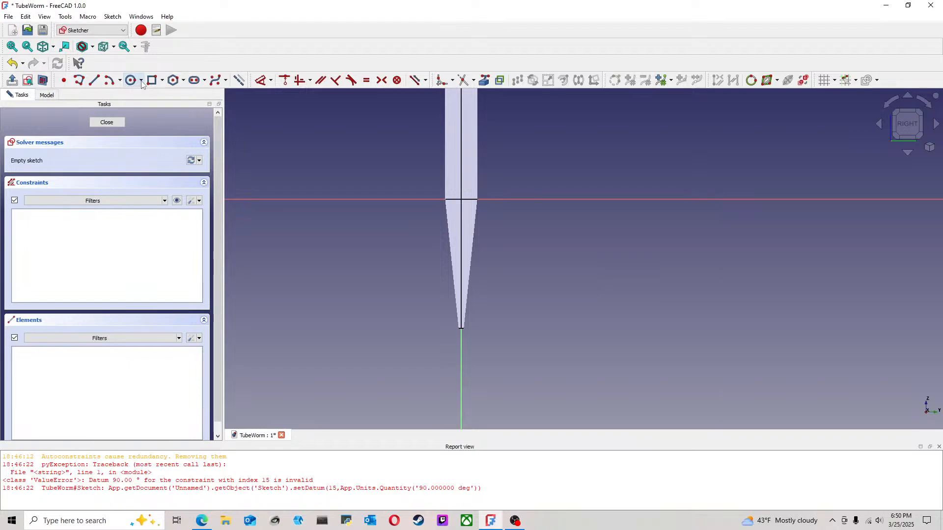
Step: Draw a centre-point arc over the tail, centred on the vertical axis below the tip, about 29 mm in radius
{"action": "left_click", "coordinate": [109, 80]}
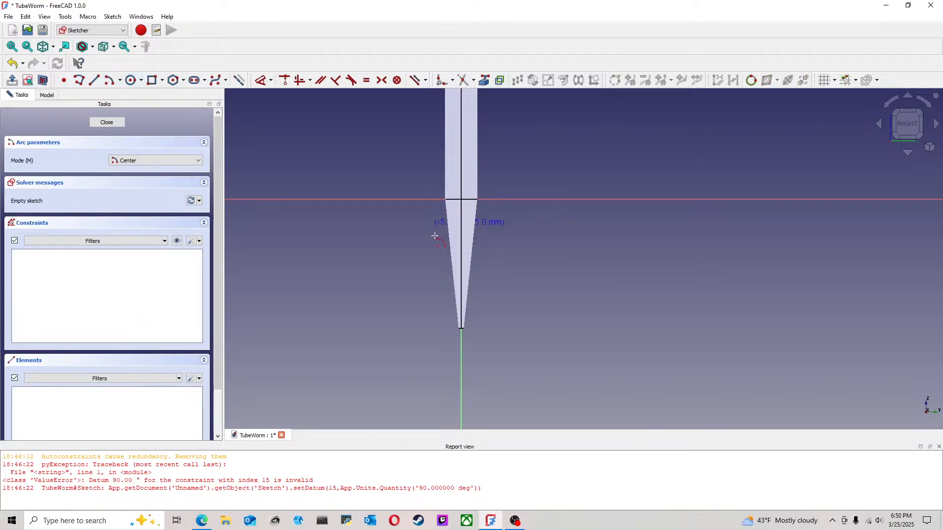
{"action": "left_click", "coordinate": [461, 347]}
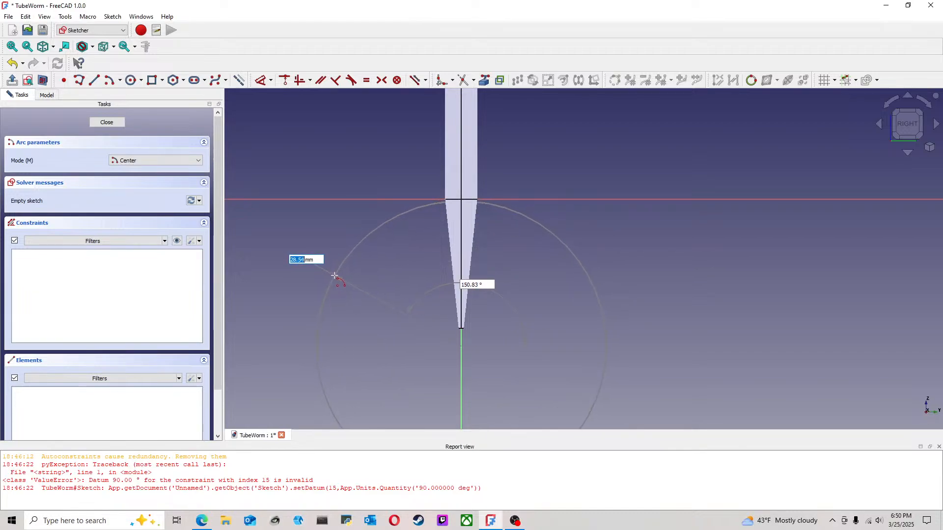
{"action": "left_click", "coordinate": [333, 274]}
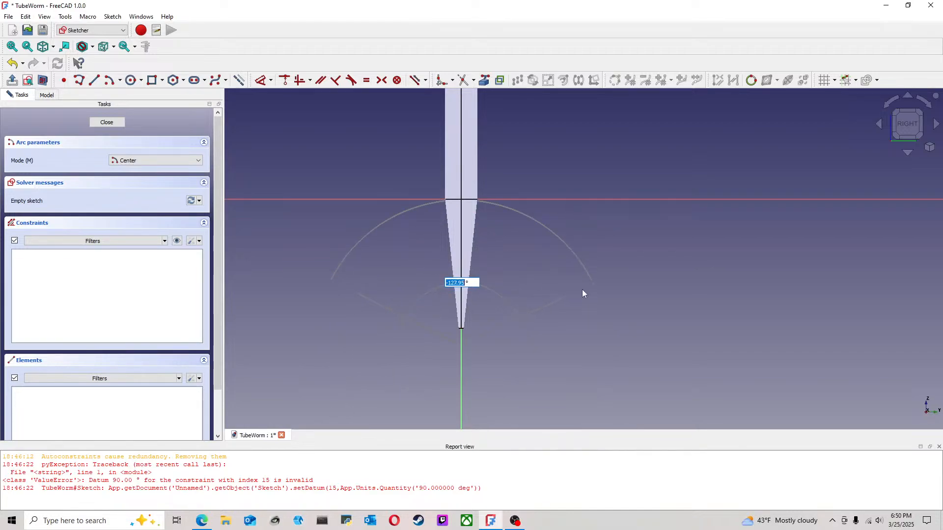
{"action": "left_click", "coordinate": [591, 288]}
Step: Shrink the arc by moving its centre up the vertical axis and adjusting its endpoints on both sides of the tail
{"action": "left_click_drag", "start_coordinate": [593, 288], "coordinate": [536, 322]}
{"action": "left_click_drag", "start_coordinate": [462, 350], "coordinate": [460, 283]}
{"action": "left_click_drag", "start_coordinate": [387, 307], "coordinate": [349, 279]}
{"action": "left_click_drag", "start_coordinate": [560, 330], "coordinate": [564, 277]}
{"action": "left_click_drag", "start_coordinate": [493, 190], "coordinate": [515, 218]}
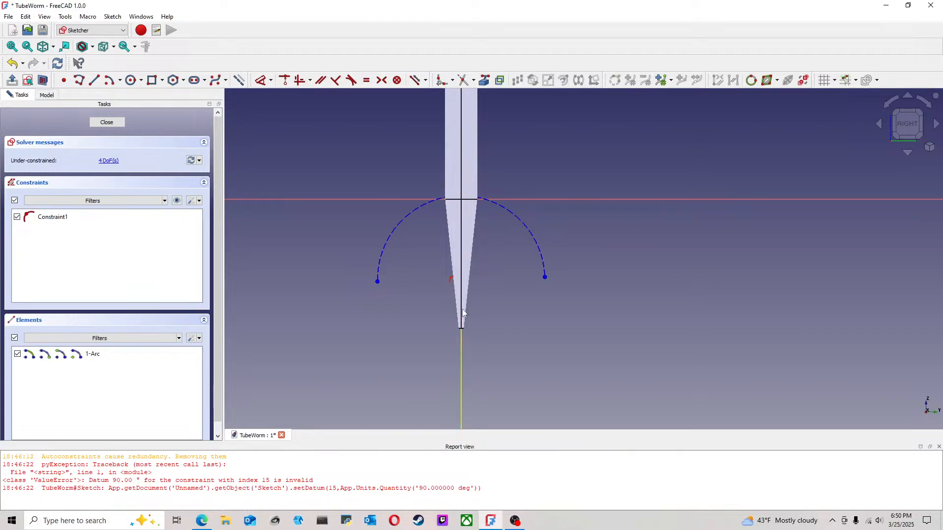
{"action": "middle_click_drag", "start_coordinate": [501, 266], "coordinate": [491, 313]}
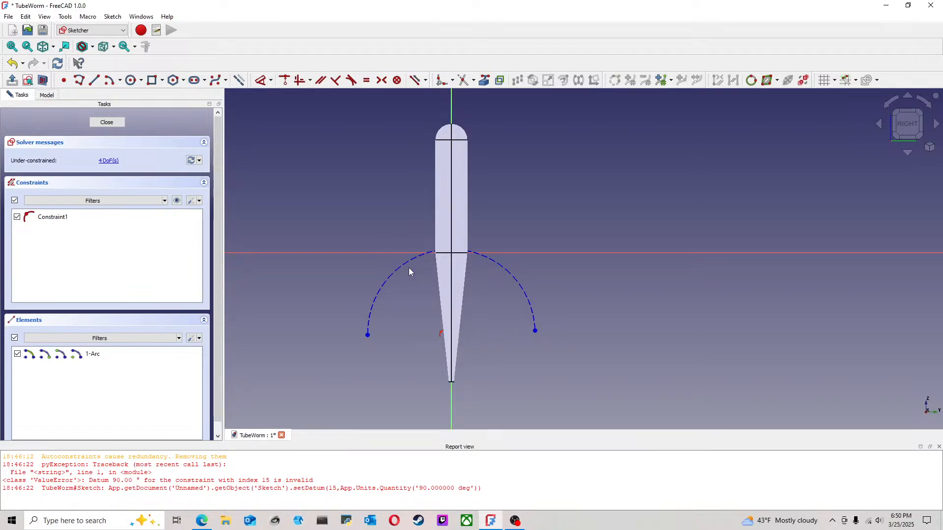
Step: Reshape the arc into a wider, higher curve across the body by moving its curve and both endpoints
{"action": "left_click_drag", "start_coordinate": [405, 258], "coordinate": [434, 218]}
{"action": "left_click_drag", "start_coordinate": [317, 346], "coordinate": [359, 277]}
{"action": "left_click_drag", "start_coordinate": [561, 340], "coordinate": [538, 284]}
{"action": "left_click_drag", "start_coordinate": [481, 240], "coordinate": [481, 189]}
{"action": "left_click_drag", "start_coordinate": [317, 264], "coordinate": [359, 301]}
{"action": "left_click_drag", "start_coordinate": [492, 244], "coordinate": [502, 230]}
{"action": "left_click_drag", "start_coordinate": [556, 288], "coordinate": [560, 296]}
{"action": "left_click_drag", "start_coordinate": [342, 297], "coordinate": [345, 312]}
Step: Delete the arc from the YZ-plane sketch
{"action": "left_click", "coordinate": [506, 238]}
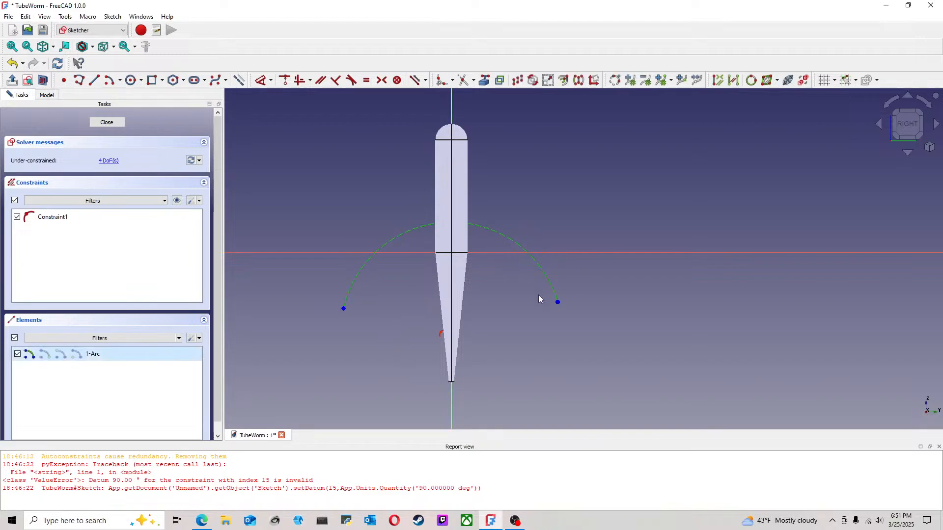
{"action": "key", "text": "Delete"}
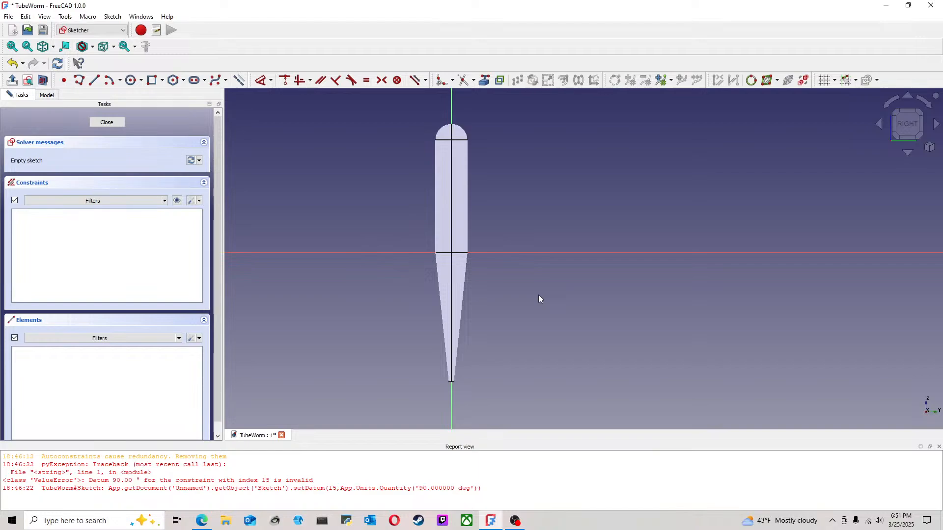
Step: Project the flat edge at the tail's tip into the YZ-plane sketch as external geometry
{"action": "left_click", "coordinate": [484, 80]}
{"action": "left_click", "coordinate": [468, 134]}
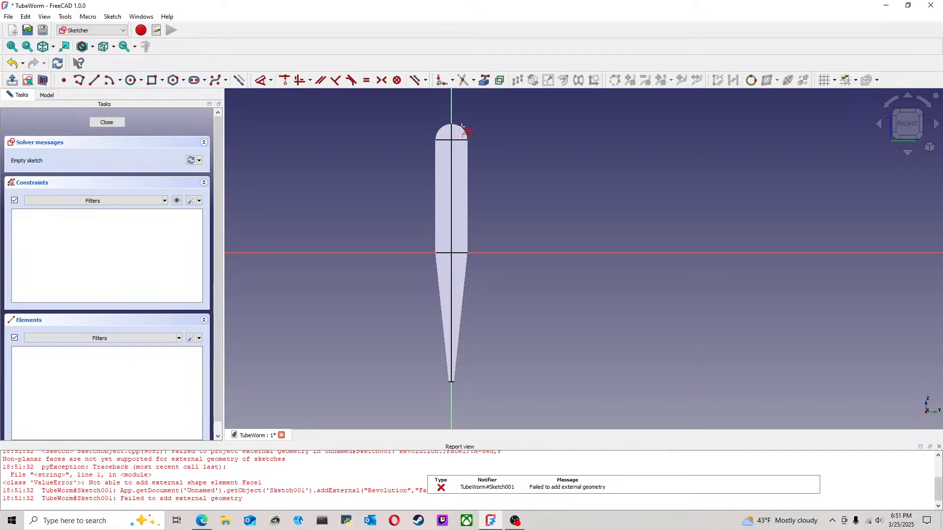
{"action": "scroll", "coordinate": [457, 386], "scroll_direction": "up", "scroll_amount": 4}
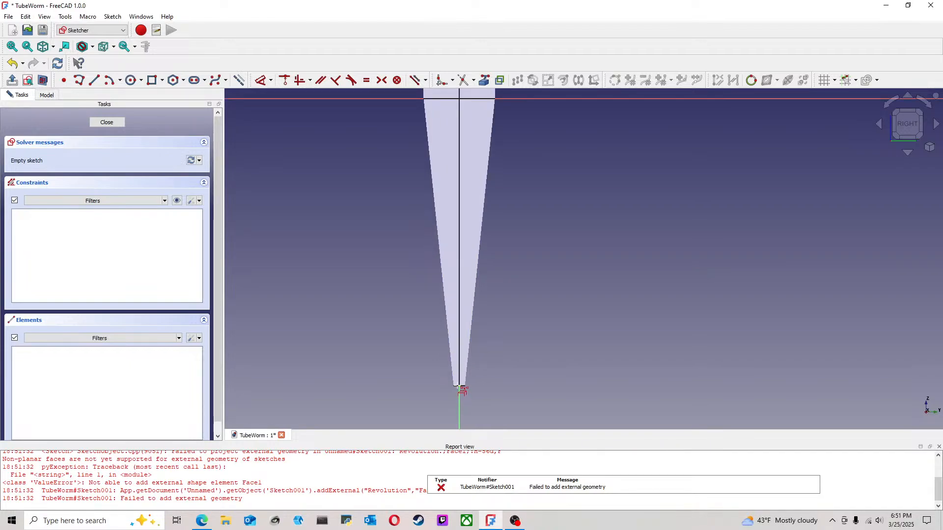
{"action": "left_click", "coordinate": [459, 387]}
{"action": "scroll", "coordinate": [512, 348], "scroll_direction": "down", "scroll_amount": 4}
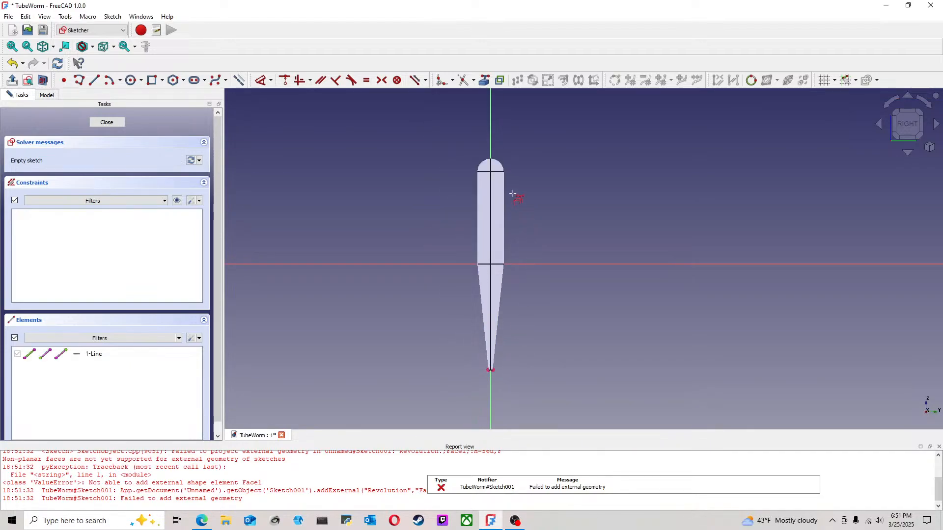
Step: Project the rounded nose's seam edge as external geometry and return to the straight right-side view
{"action": "scroll", "coordinate": [516, 197], "scroll_direction": "up", "scroll_amount": 5}
{"action": "middle_click_drag", "start_coordinate": [496, 203], "coordinate": [533, 240]}
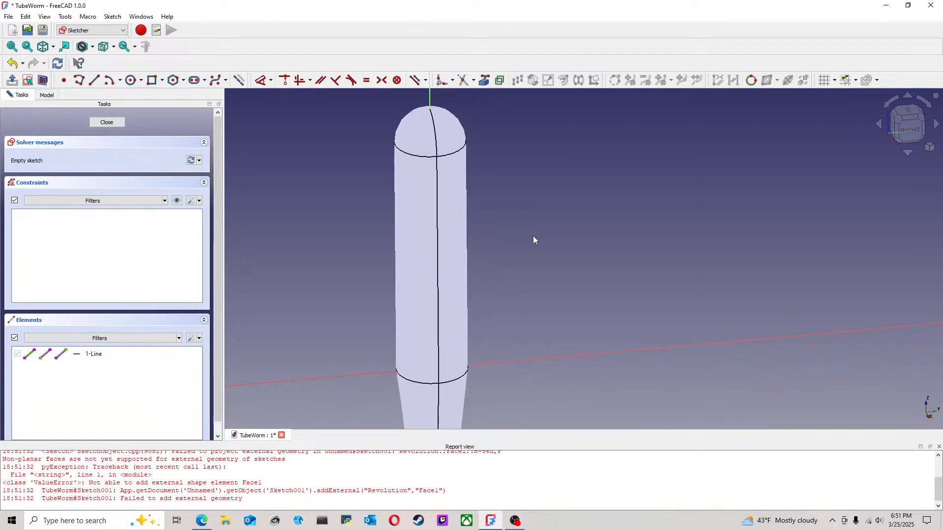
{"action": "left_click", "coordinate": [435, 120]}
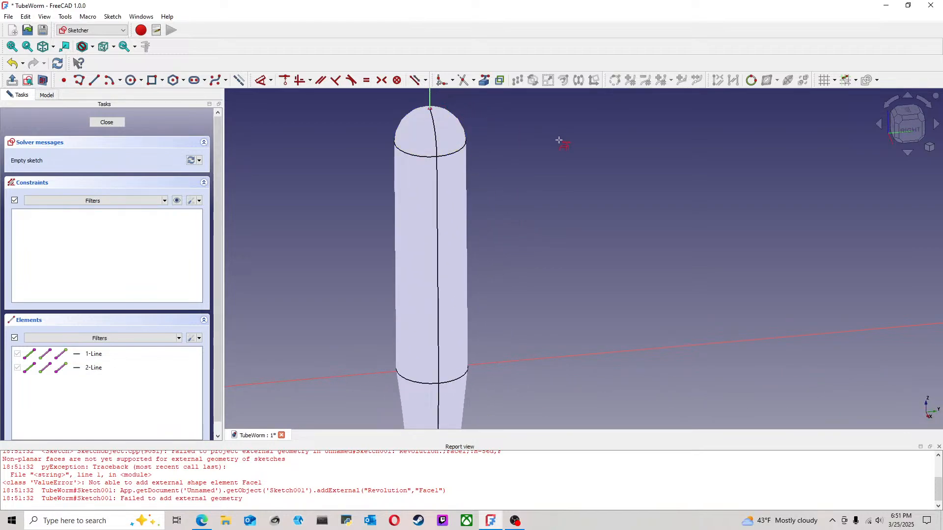
{"action": "left_click", "coordinate": [908, 128]}
{"action": "middle_click_drag", "start_coordinate": [566, 249], "coordinate": [545, 201]}
{"action": "scroll", "coordinate": [548, 209], "scroll_direction": "down", "scroll_amount": 1}
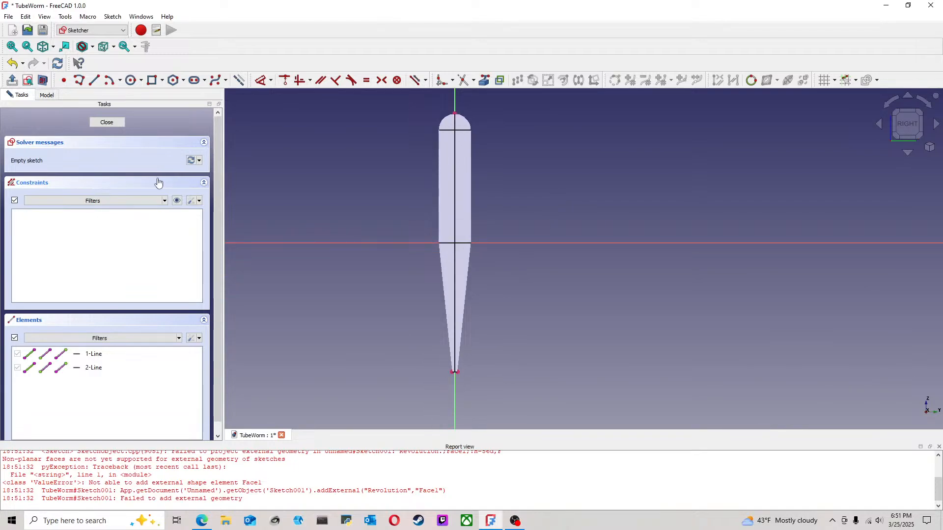
Step: Toggle the Revolution's visibility in the model tree to compare the sketch with and without the solid
{"action": "left_click", "coordinate": [47, 96]}
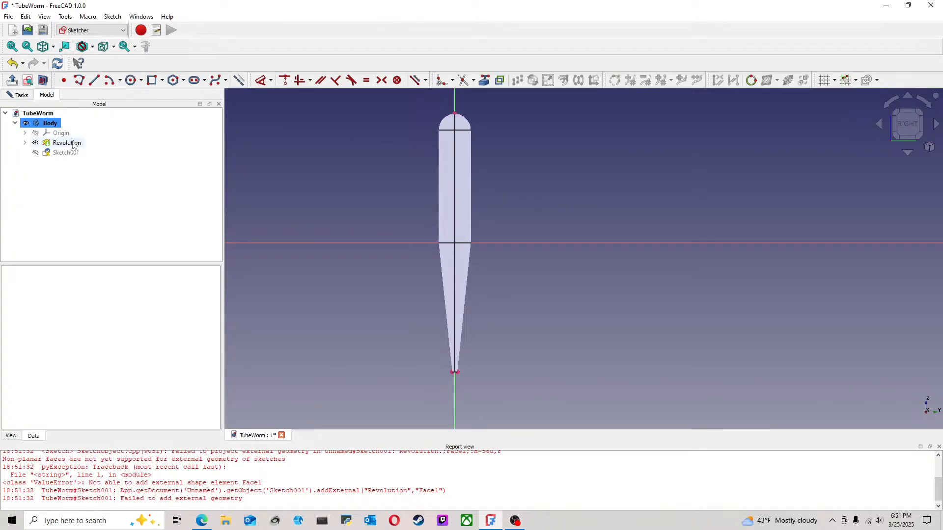
{"action": "left_click", "coordinate": [71, 144]}
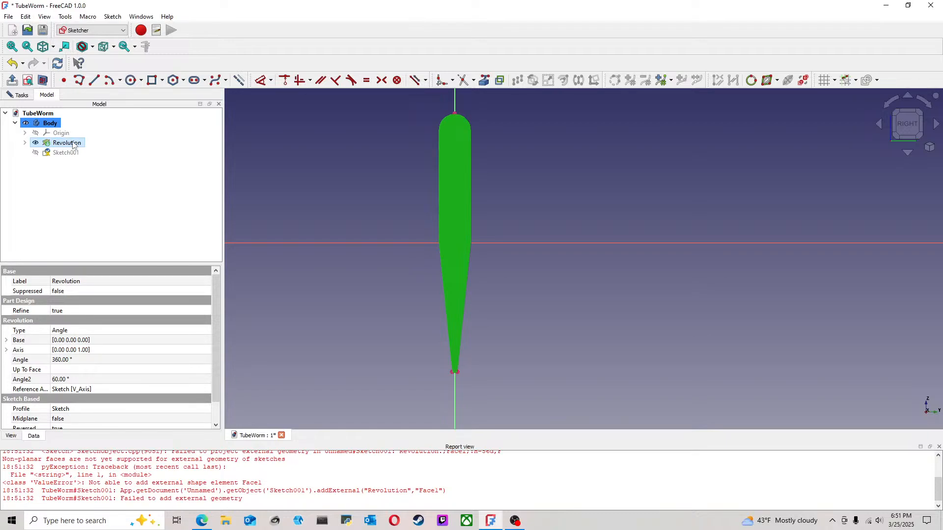
{"action": "key", "text": "space"}
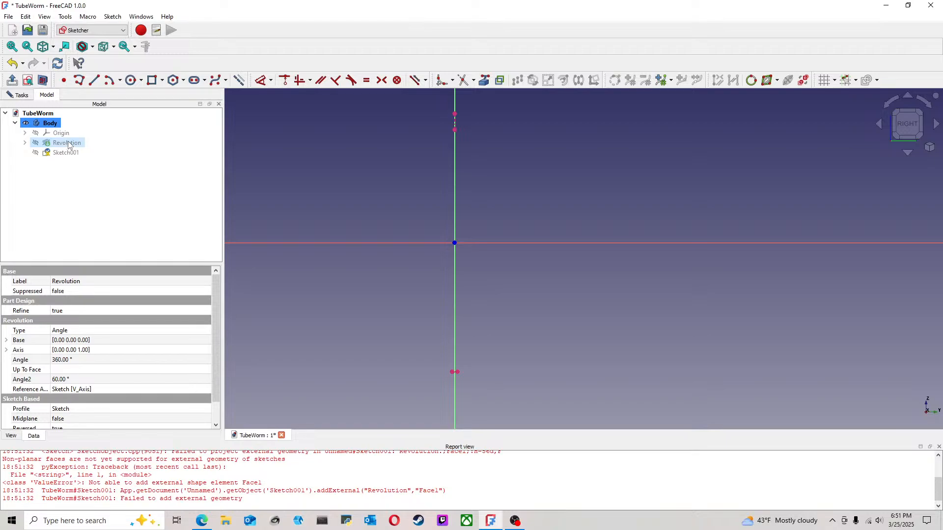
{"action": "key", "text": "space"}
{"action": "key", "text": "space"}
{"action": "key", "text": "space"}
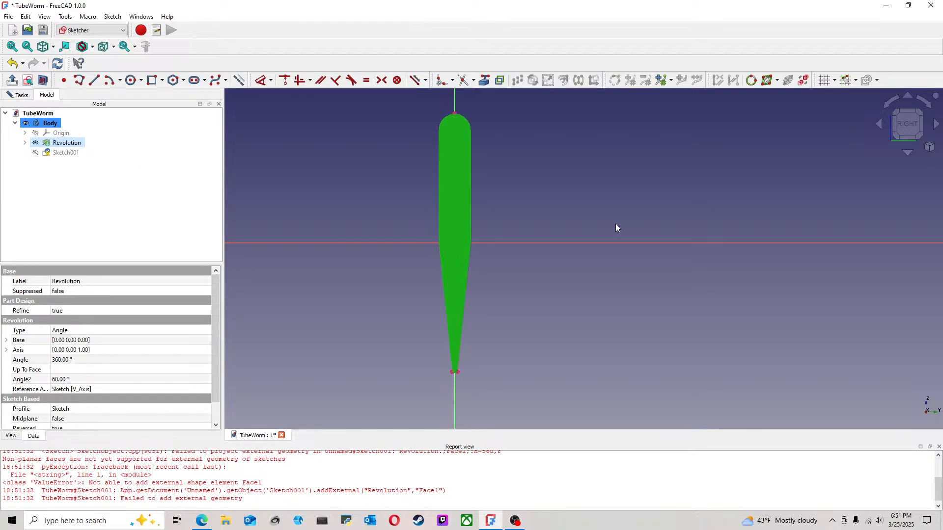
{"action": "key", "text": "space"}
{"action": "key", "text": "space"}
{"action": "key", "text": "space"}
{"action": "key", "text": "space"}
{"action": "key", "text": "space"}
{"action": "left_click", "coordinate": [325, 167]}
{"action": "left_click", "coordinate": [78, 146]}
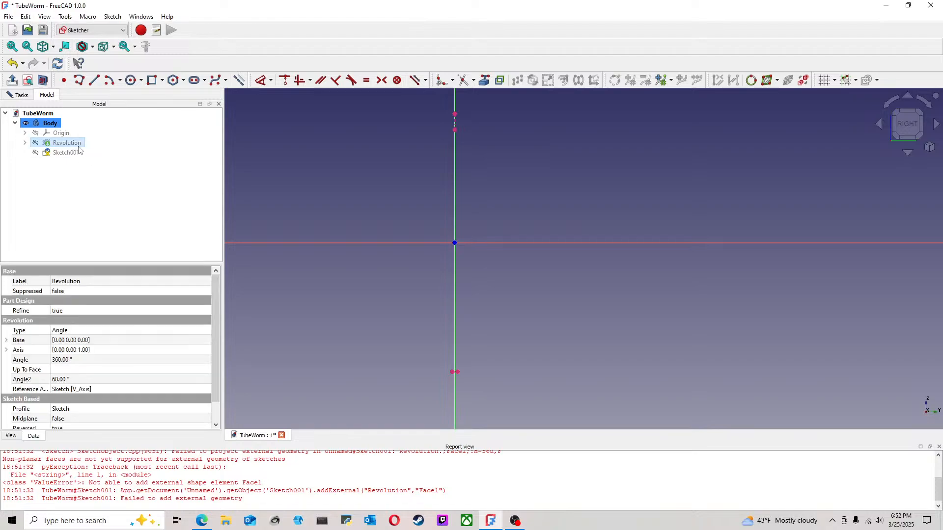
{"action": "key", "text": "space"}
{"action": "key", "text": "space"}
{"action": "key", "text": "space"}
{"action": "key", "text": "space"}
{"action": "left_click", "coordinate": [382, 178]}
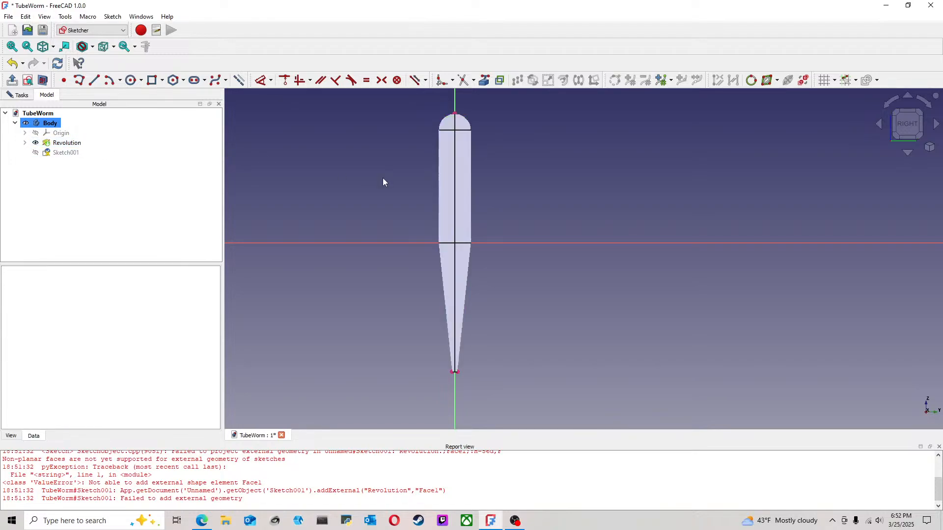
Step: Hide the Revolution, leaving only the sketch's projected edges and axes on display
{"action": "left_click", "coordinate": [68, 143]}
{"action": "key", "text": "space"}
{"action": "left_click", "coordinate": [324, 172]}
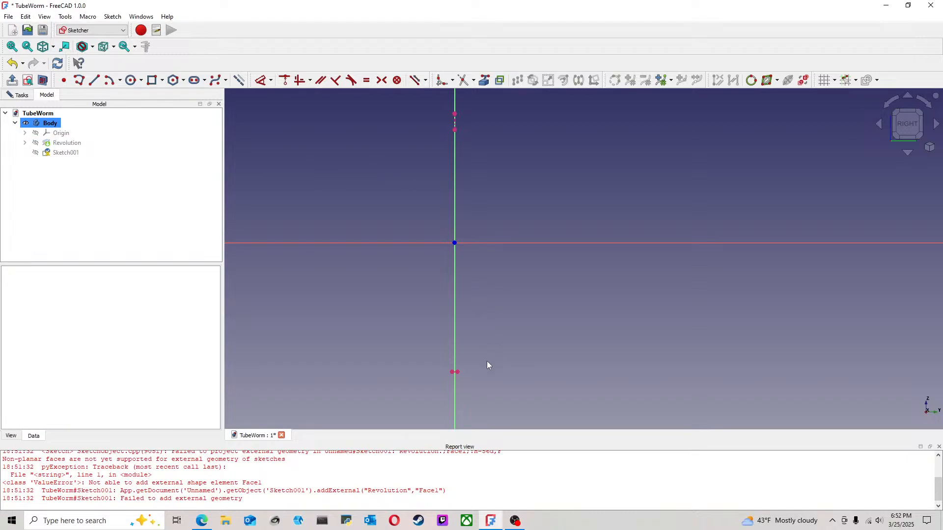
Step: Draw two horizontal construction lines across the vertical axis, one about 7 mm long above the tail tip and a wider one below the nose
{"action": "left_click", "coordinate": [94, 80]}
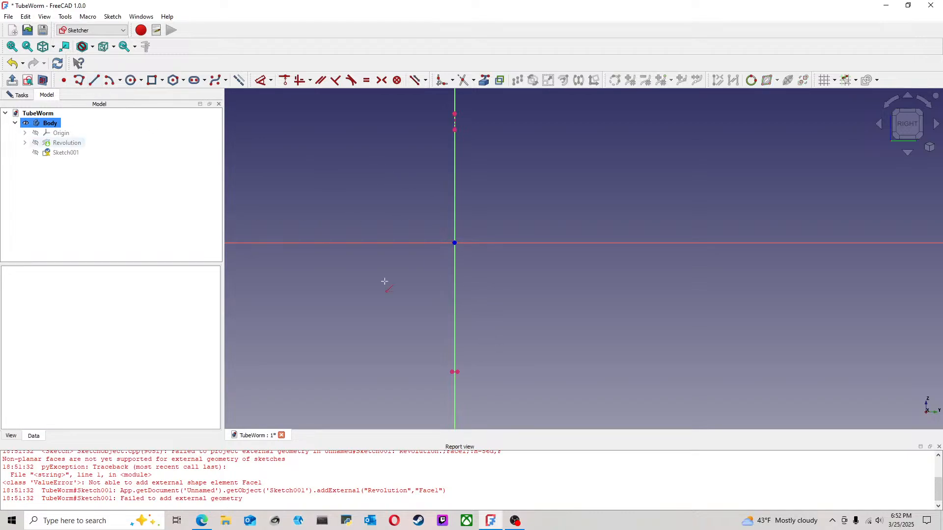
{"action": "left_click", "coordinate": [437, 334]}
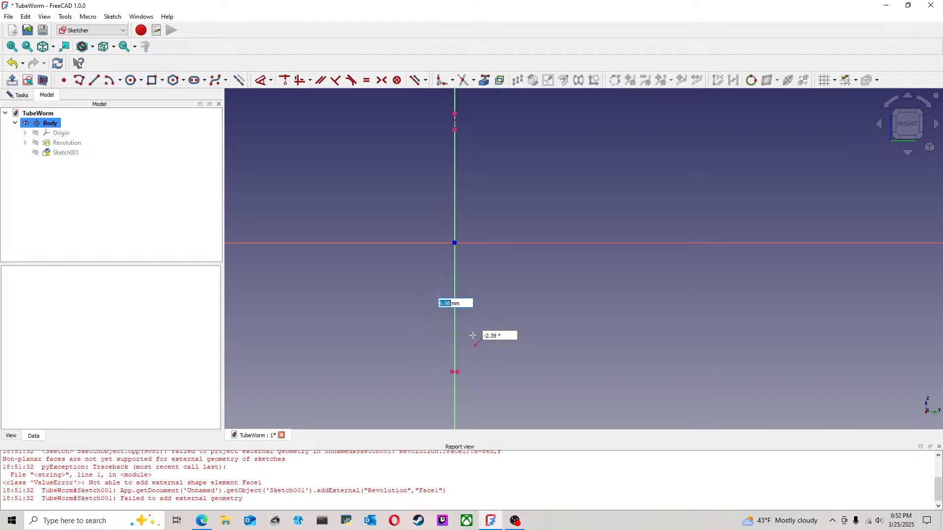
{"action": "left_click", "coordinate": [474, 334]}
{"action": "left_click", "coordinate": [417, 163]}
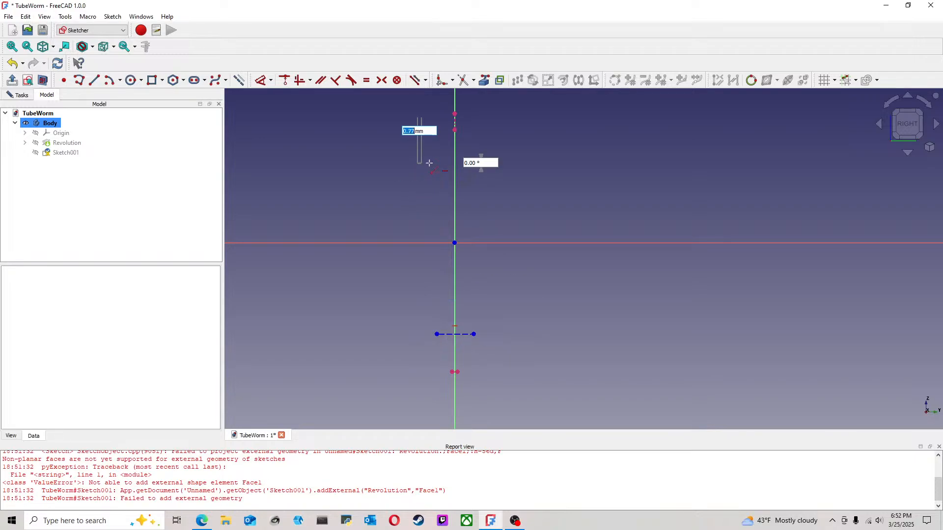
{"action": "left_click", "coordinate": [505, 164]}
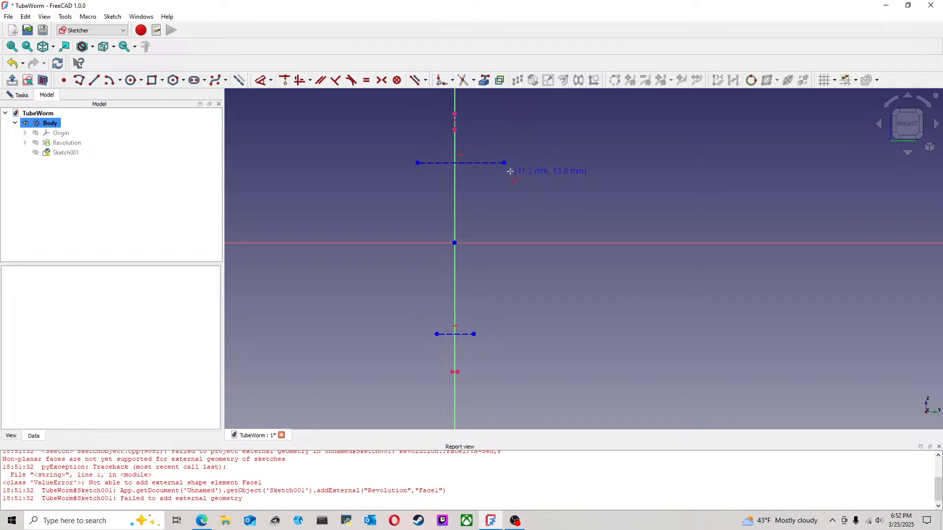
Step: Close the construction shape with two side lines joining the ends of the upper and lower horizontal lines
{"action": "left_click", "coordinate": [474, 334]}
{"action": "left_click", "coordinate": [437, 334]}
{"action": "left_click", "coordinate": [418, 162]}
Step: Constrain both side lines vertical and narrow the resulting rectangle around the vertical axis
{"action": "left_click", "coordinate": [424, 228]}
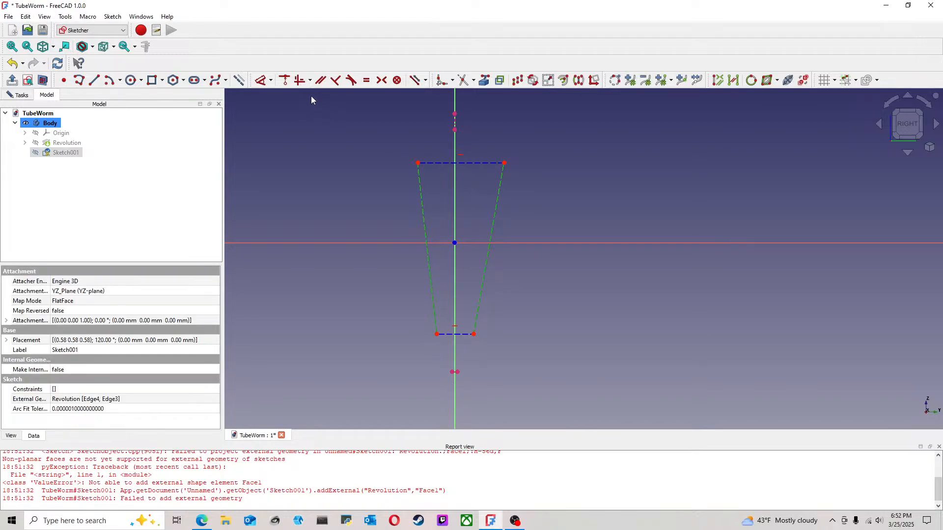
{"action": "left_click", "coordinate": [298, 81]}
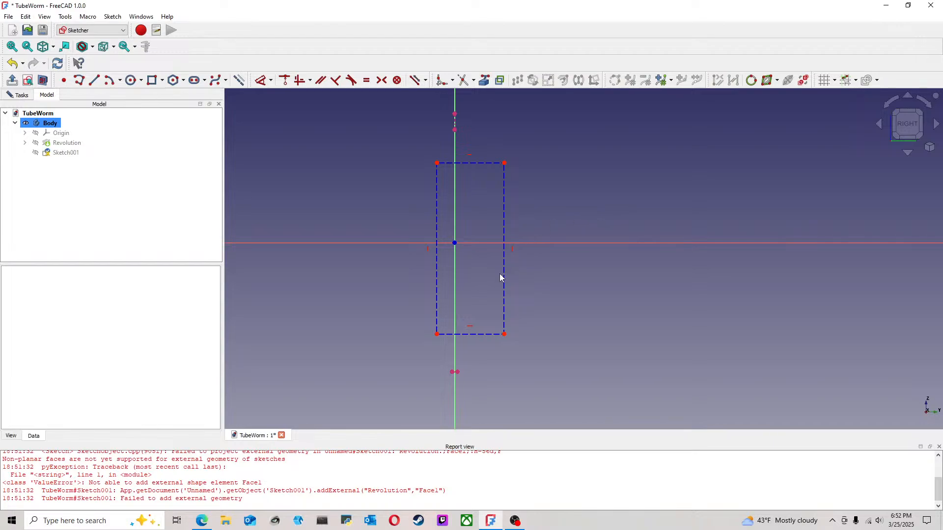
{"action": "left_click_drag", "start_coordinate": [503, 278], "coordinate": [479, 278]}
Step: Draw two diagonal construction lines joining opposite corners of the rectangle
{"action": "left_click", "coordinate": [95, 80]}
{"action": "left_click", "coordinate": [447, 325]}
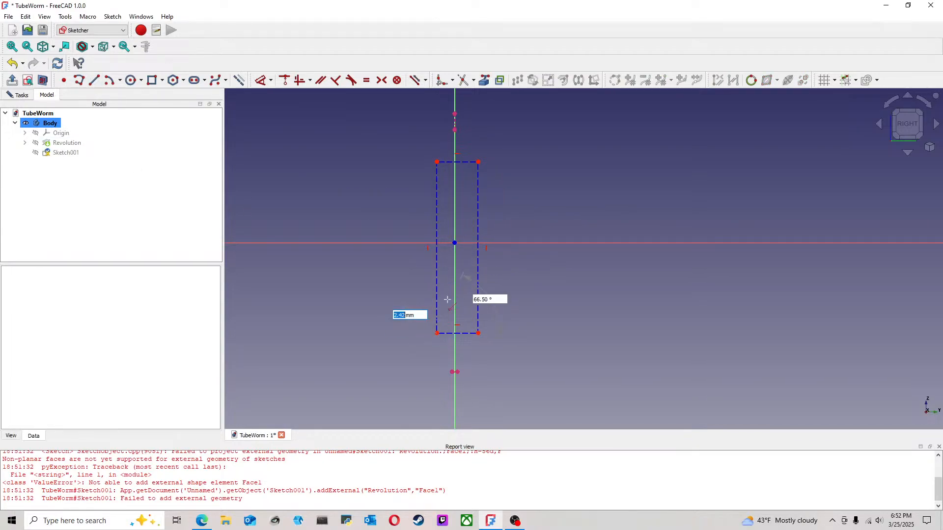
{"action": "left_click", "coordinate": [479, 163]}
{"action": "left_click", "coordinate": [479, 334]}
{"action": "left_click", "coordinate": [437, 161]}
Step: Constrain both diagonals to the origin so the rectangle is centred on it
{"action": "right_click", "coordinate": [551, 167]}
{"action": "left_click", "coordinate": [466, 282]}
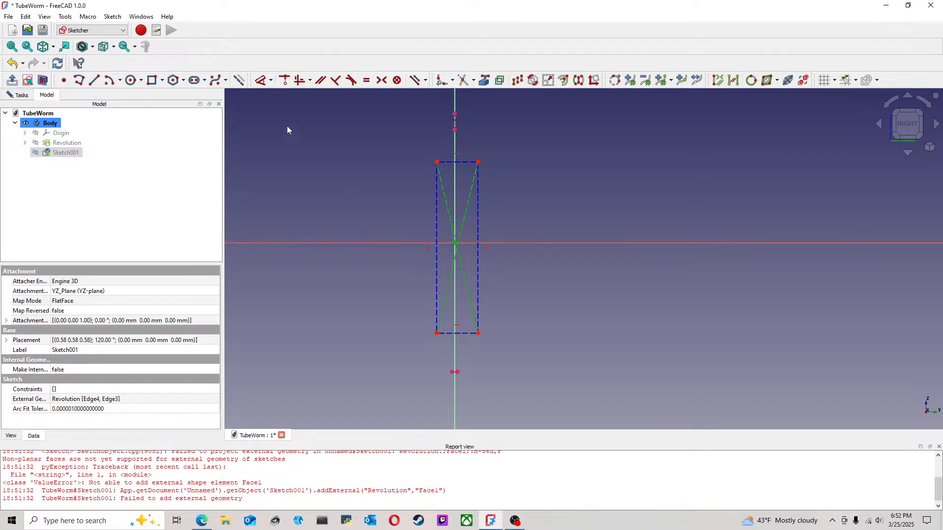
{"action": "left_click", "coordinate": [285, 81]}
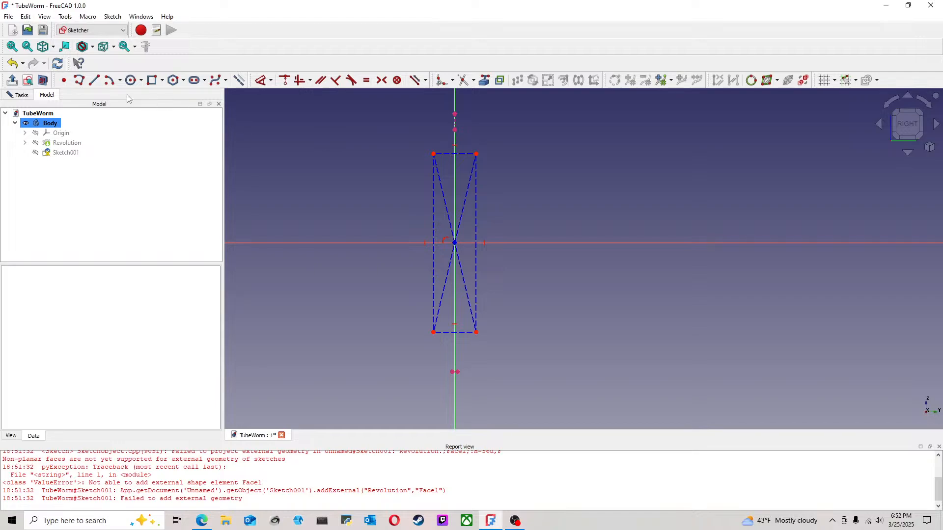
Step: Draw three end-to-end vertical construction lines from the projected tail-tip endpoint to the rectangle's lower edge, the horizontal axis and the upper edge
{"action": "left_click", "coordinate": [95, 80]}
{"action": "scroll", "coordinate": [462, 376], "scroll_direction": "up", "scroll_amount": 3}
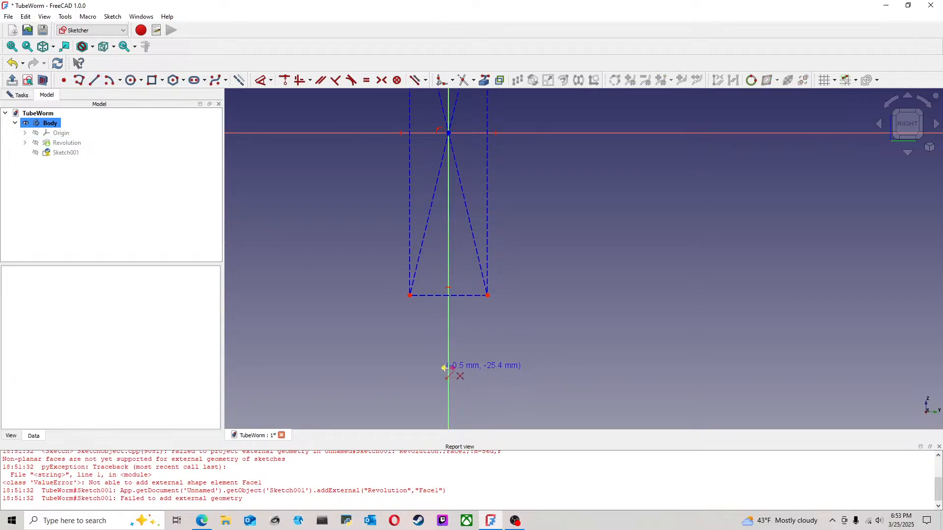
{"action": "left_click", "coordinate": [447, 368]}
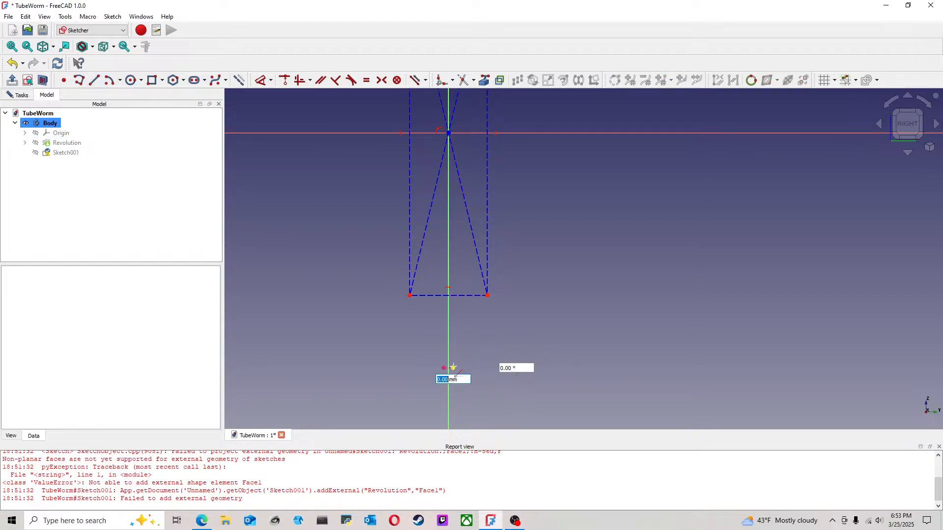
{"action": "left_click", "coordinate": [452, 296]}
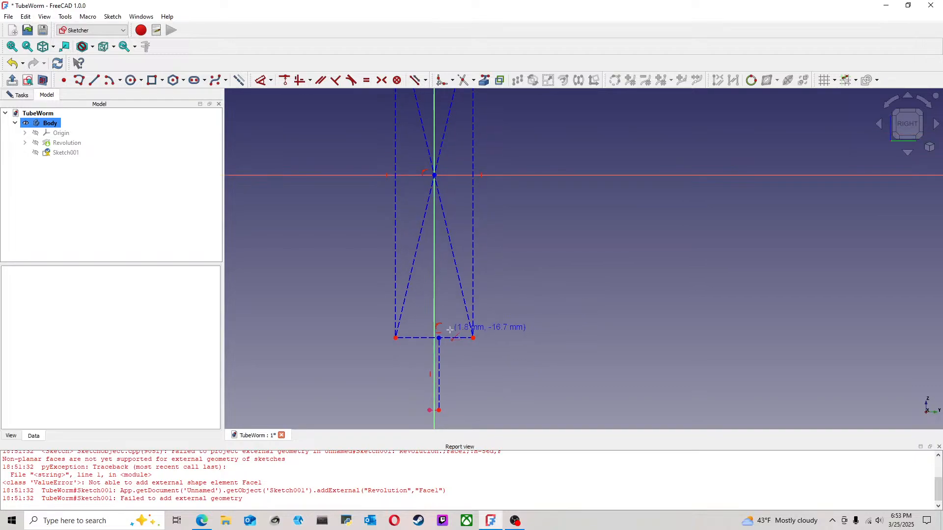
{"action": "left_click", "coordinate": [439, 338]}
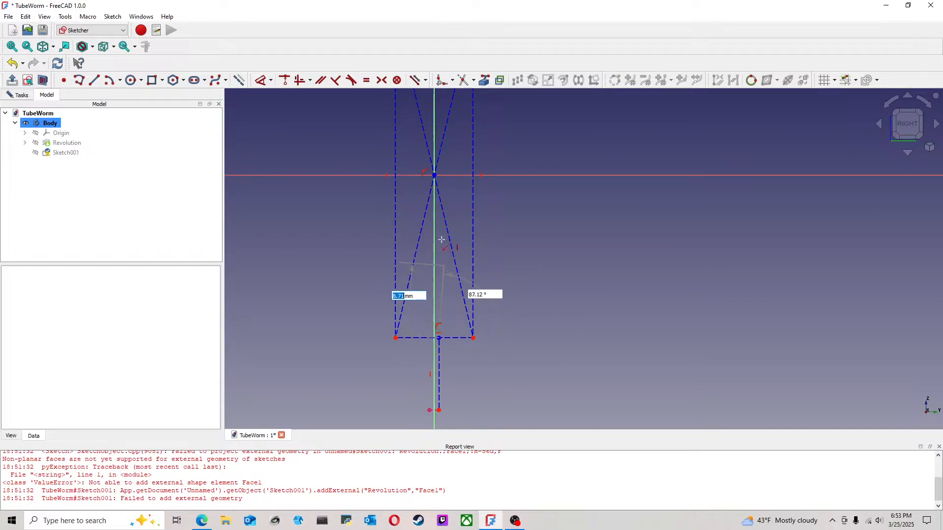
{"action": "left_click", "coordinate": [439, 176]}
{"action": "middle_click_drag", "start_coordinate": [536, 222], "coordinate": [515, 427]}
{"action": "left_click", "coordinate": [415, 382]}
{"action": "left_click", "coordinate": [420, 219]}
{"action": "middle_click_drag", "start_coordinate": [449, 175], "coordinate": [459, 236]}
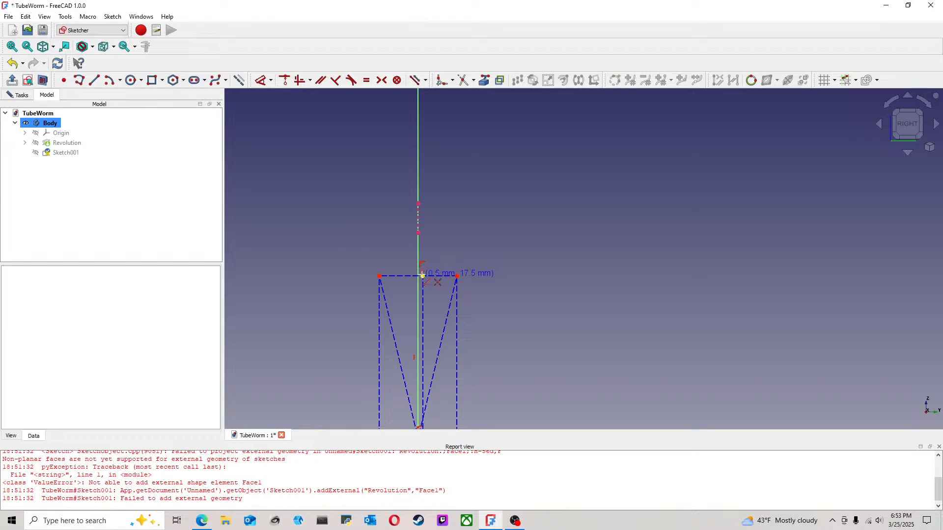
Step: Draw a horizontal construction line across the nose tip and join it to the rectangle's upper edge with a fourth vertical line
{"action": "left_click", "coordinate": [370, 204]}
{"action": "left_click", "coordinate": [468, 204]}
{"action": "left_click", "coordinate": [423, 277]}
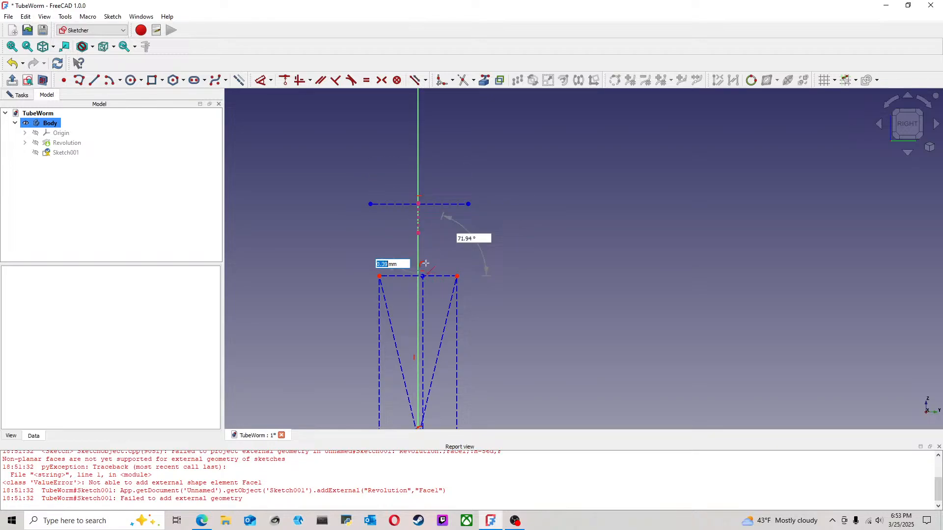
{"action": "left_click", "coordinate": [423, 205]}
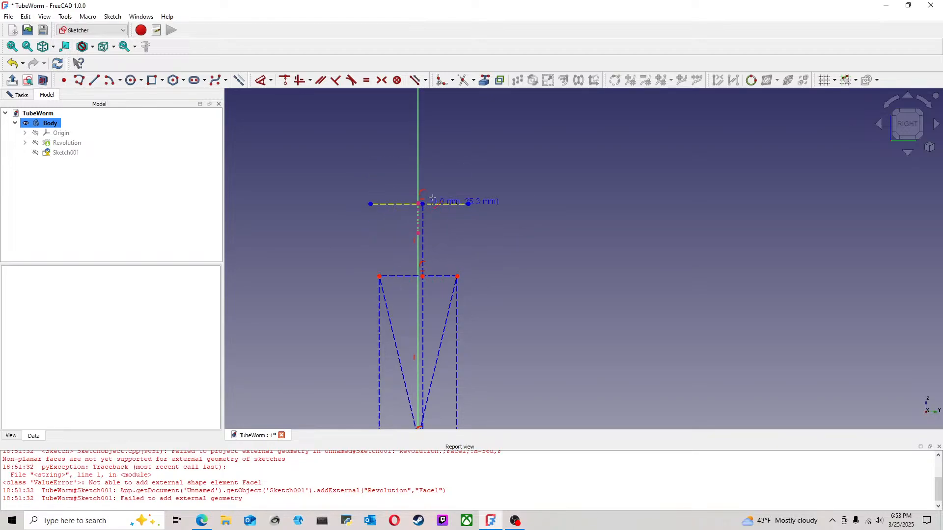
{"action": "left_click", "coordinate": [405, 205]}
{"action": "left_click", "coordinate": [356, 157]}
{"action": "scroll", "coordinate": [440, 246], "scroll_direction": "down", "scroll_amount": 3}
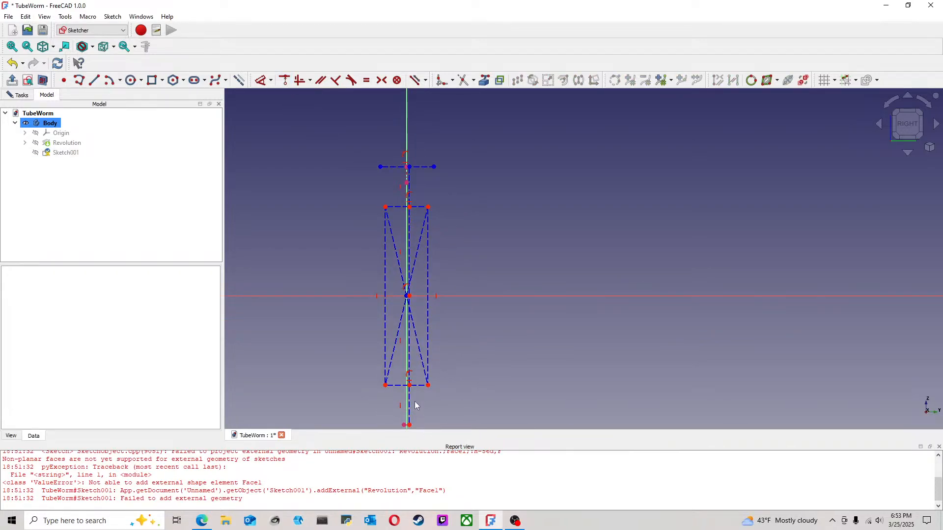
Step: Constrain the four chained vertical construction lines to equal length
{"action": "left_click", "coordinate": [413, 406]}
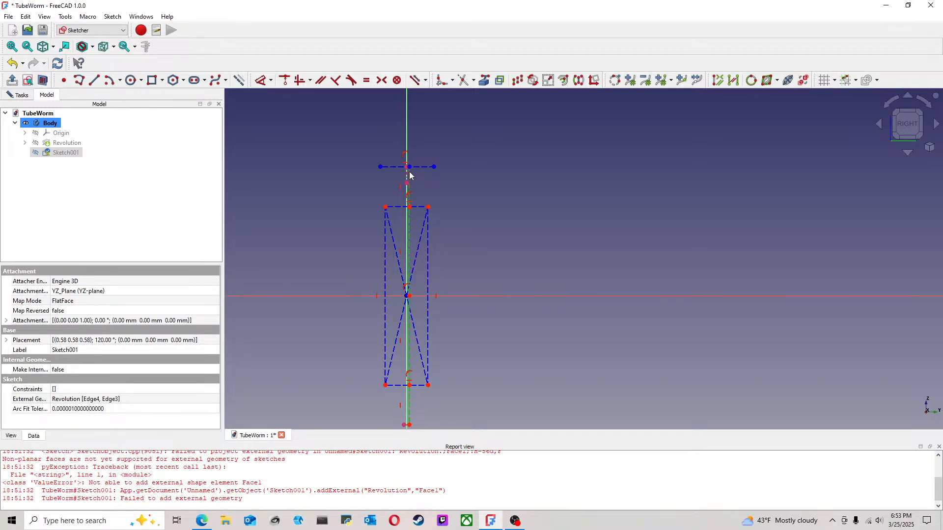
{"action": "left_click", "coordinate": [353, 81]}
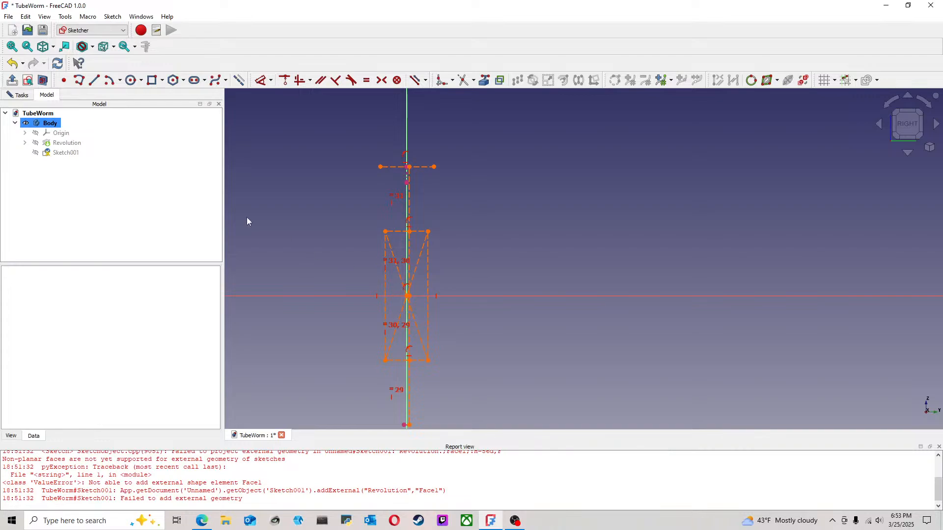
Step: Delete the two redundant equal-length constraints, 31 and 30, from the chained vertical construction lines
{"action": "left_click", "coordinate": [25, 96]}
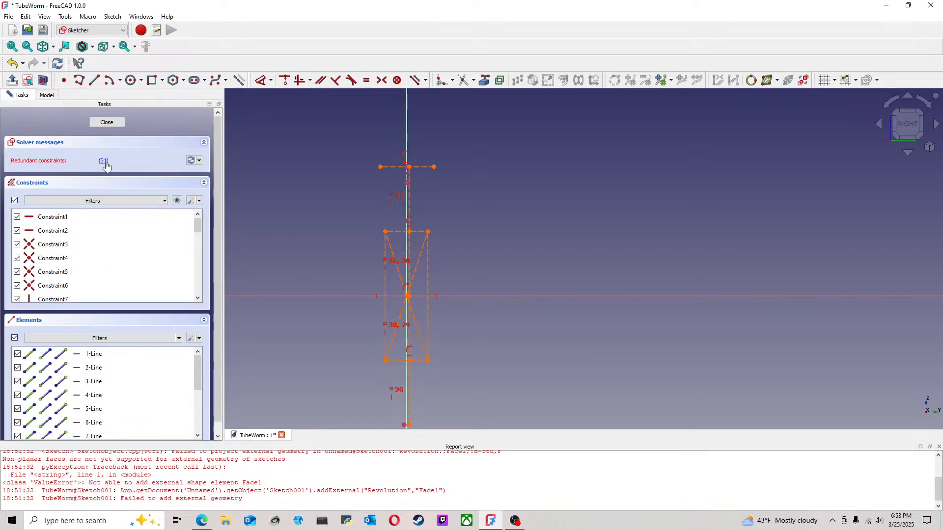
{"action": "scroll", "coordinate": [371, 261], "scroll_direction": "down", "scroll_amount": 1}
{"action": "middle_click_drag", "start_coordinate": [488, 346], "coordinate": [454, 308]}
{"action": "scroll", "coordinate": [380, 342], "scroll_direction": "up", "scroll_amount": 2}
{"action": "middle_click_drag", "start_coordinate": [372, 319], "coordinate": [397, 341]}
{"action": "scroll", "coordinate": [387, 270], "scroll_direction": "up", "scroll_amount": 2}
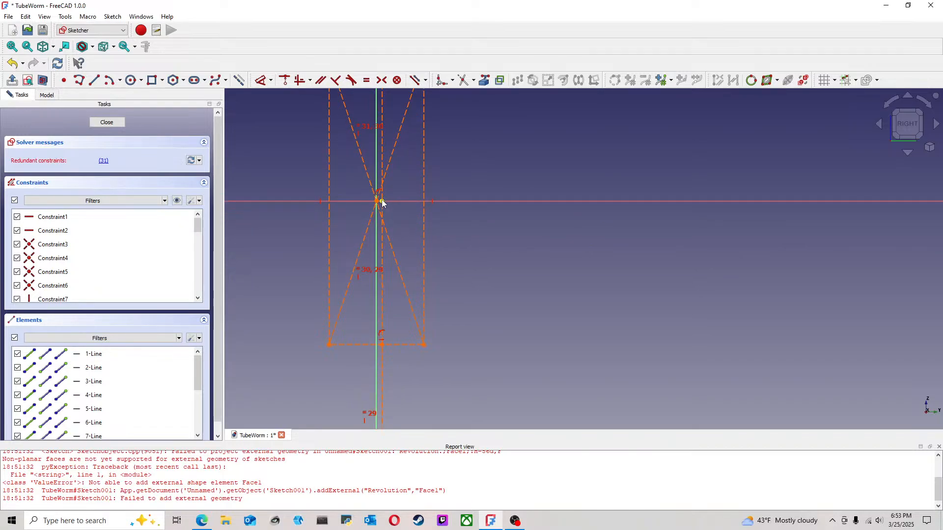
{"action": "scroll", "coordinate": [311, 300], "scroll_direction": "down", "scroll_amount": 1}
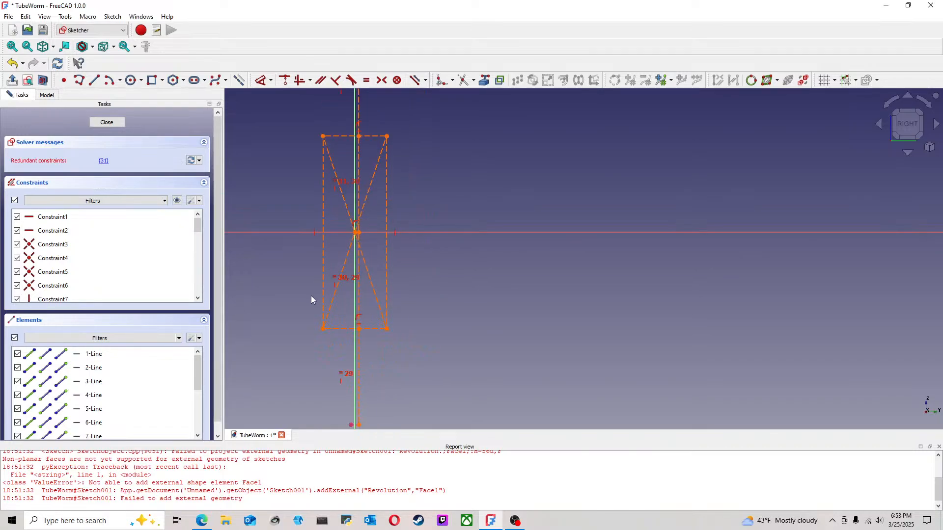
{"action": "left_click", "coordinate": [104, 163]}
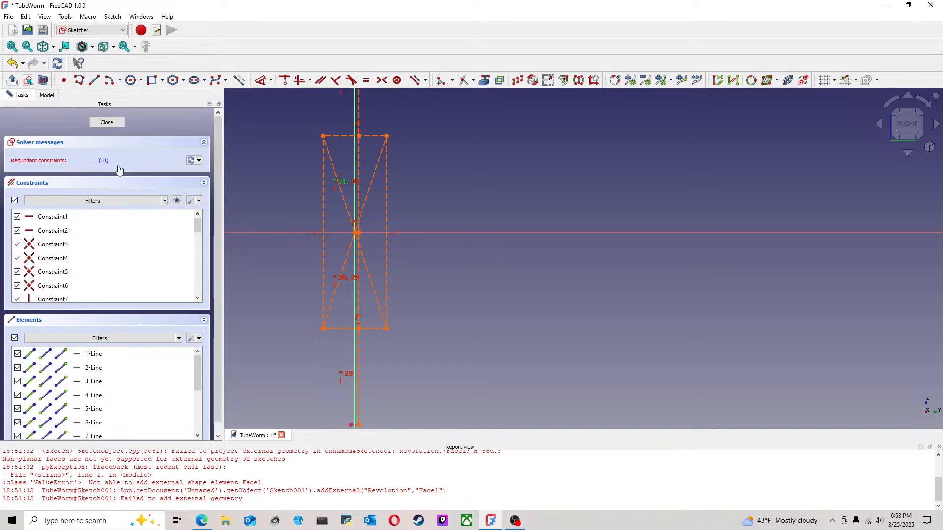
{"action": "key", "text": "Delete"}
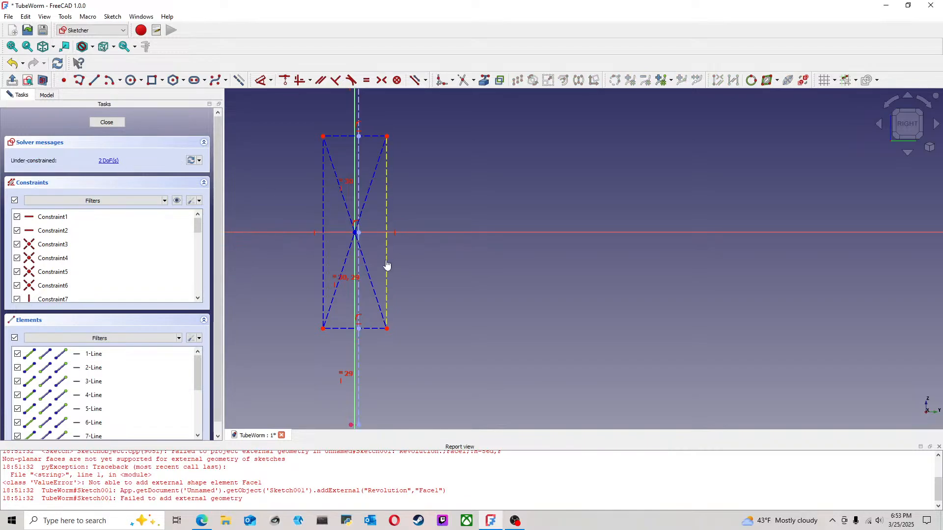
{"action": "key", "text": "ctrl+z"}
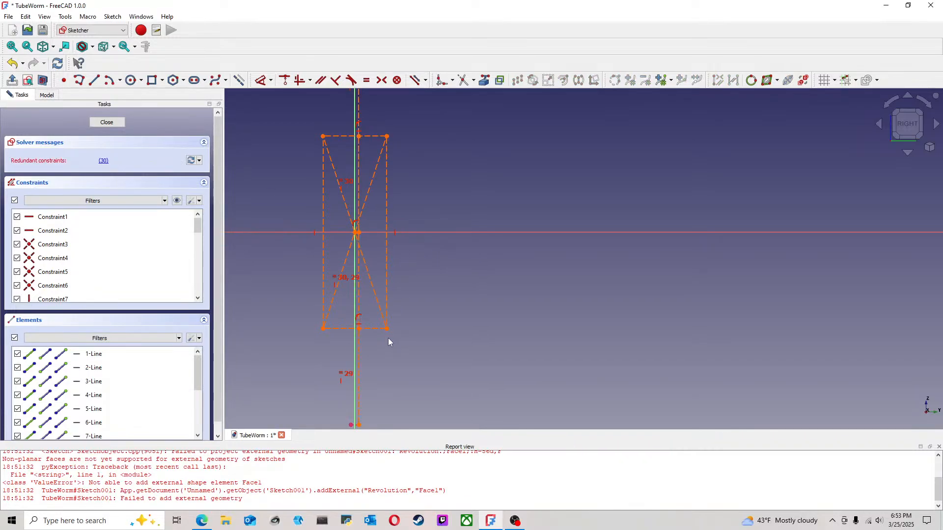
{"action": "left_click", "coordinate": [104, 162]}
{"action": "key", "text": "Delete"}
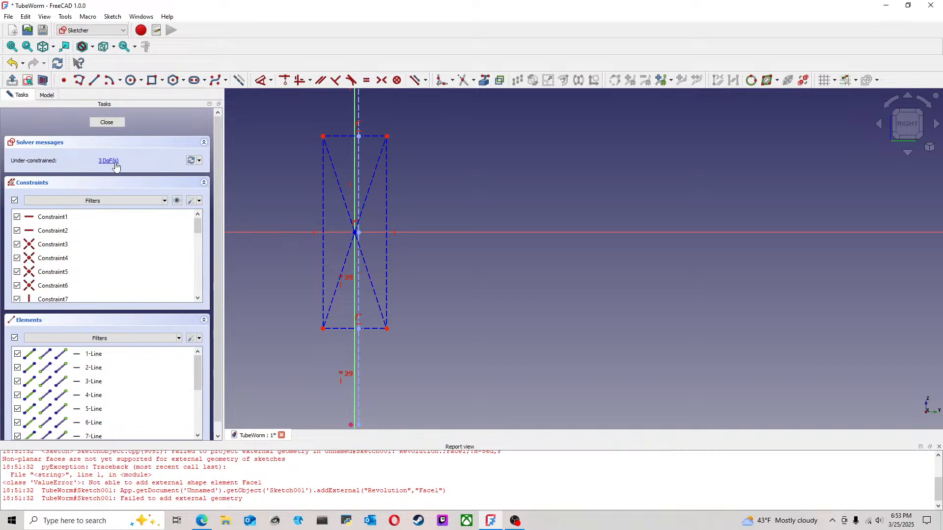
Step: Draw two side construction lines from the rectangle's upper corners up to the ends of the horizontal nose-tip line
{"action": "mouse_move", "coordinate": [387, 328]}
{"action": "left_mouse_down"}
{"action": "mouse_move", "coordinate": [432, 328]}
{"action": "mouse_move", "coordinate": [393, 327]}
{"action": "left_mouse_up"}
{"action": "scroll", "coordinate": [414, 320], "scroll_direction": "down", "scroll_amount": 3}
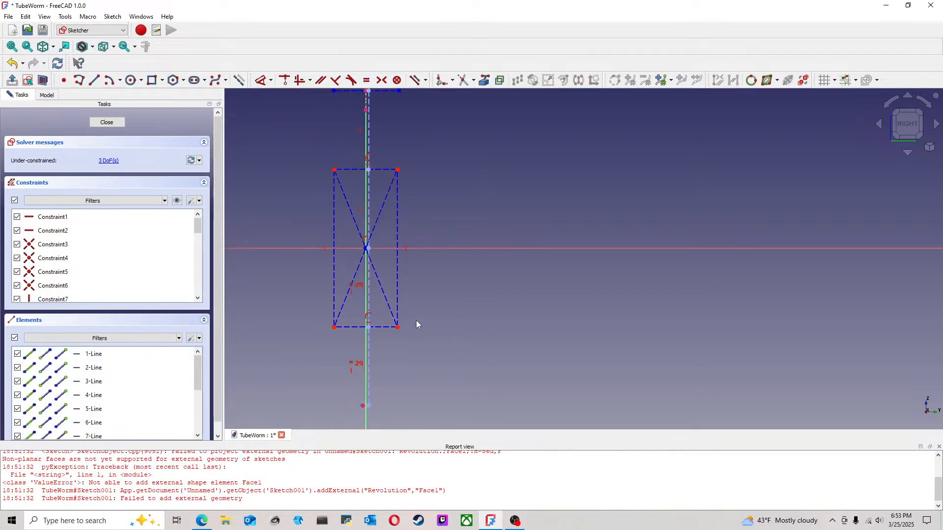
{"action": "mouse_move", "coordinate": [388, 169]}
{"action": "left_mouse_down"}
{"action": "mouse_move", "coordinate": [420, 168]}
{"action": "mouse_move", "coordinate": [395, 167]}
{"action": "left_mouse_up"}
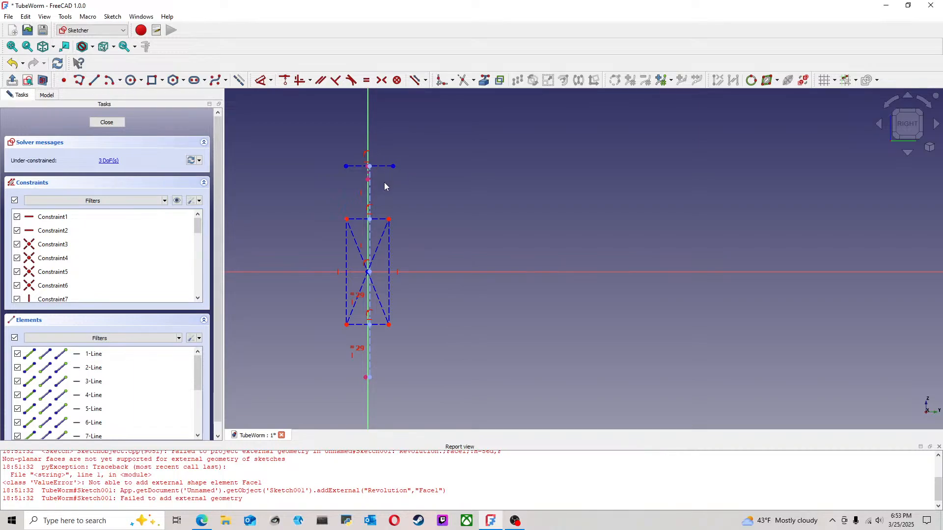
{"action": "scroll", "coordinate": [382, 183], "scroll_direction": "up", "scroll_amount": 1}
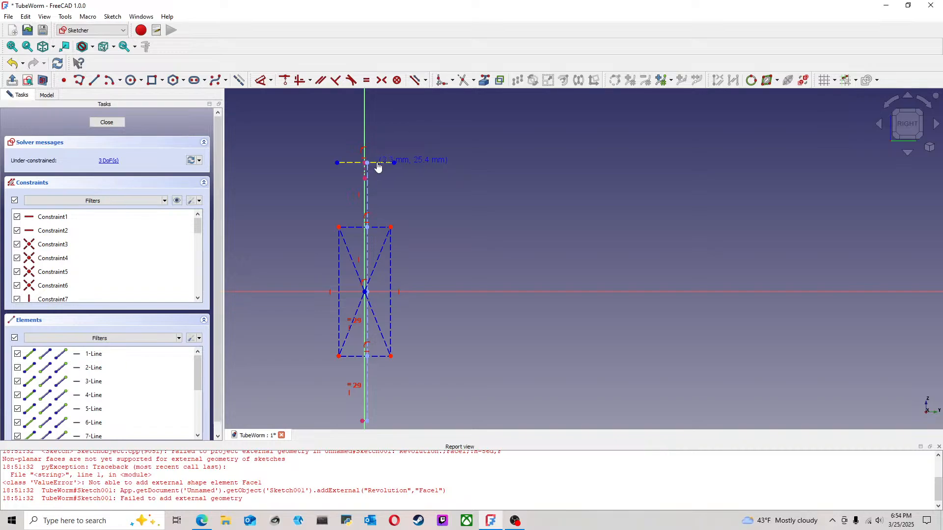
{"action": "scroll", "coordinate": [328, 183], "scroll_direction": "up", "scroll_amount": 2}
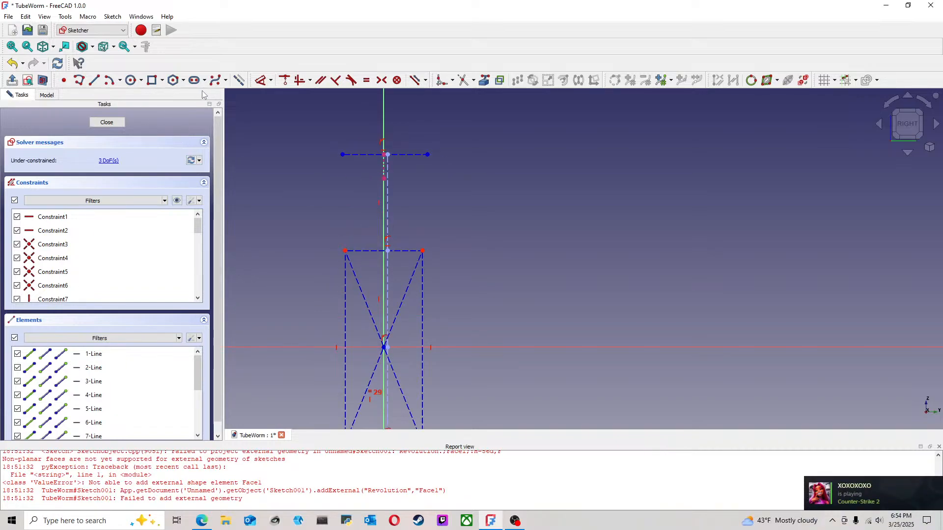
{"action": "left_click", "coordinate": [93, 80]}
{"action": "left_click", "coordinate": [345, 251]}
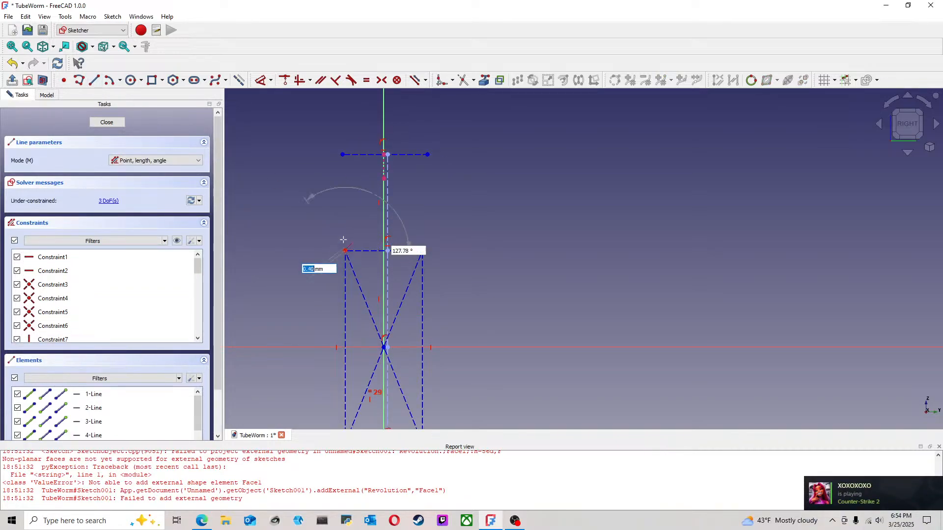
{"action": "left_click", "coordinate": [343, 155]}
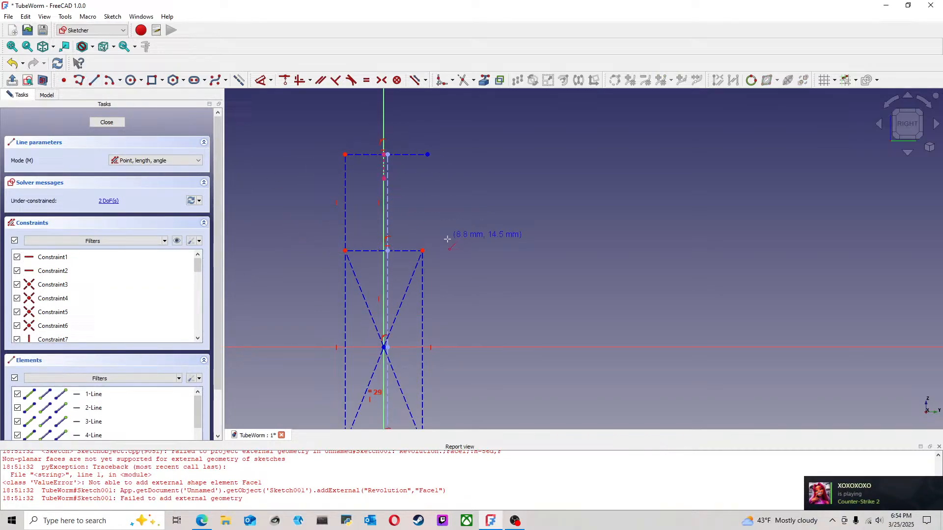
{"action": "left_click", "coordinate": [423, 251]}
{"action": "left_click", "coordinate": [427, 155]}
{"action": "right_click", "coordinate": [452, 167]}
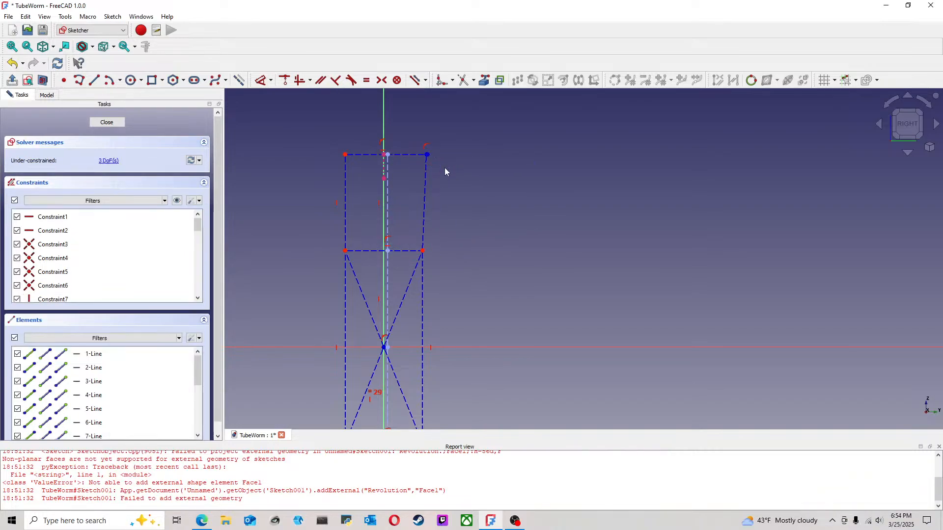
Step: Join the right side line's upper end to the nose-tip line's endpoint, delete the redundant constraint, and make the side line vertical
{"action": "left_click_drag", "start_coordinate": [428, 173], "coordinate": [418, 162]}
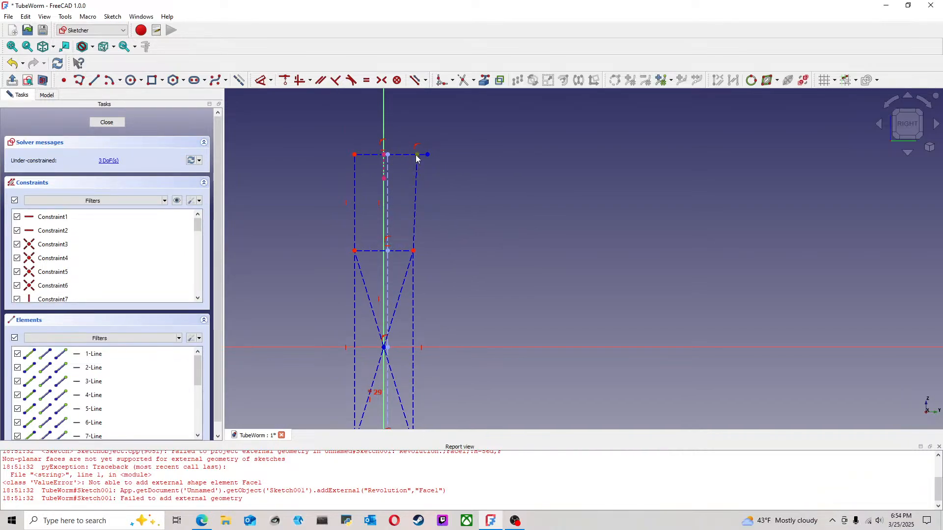
{"action": "left_click", "coordinate": [285, 83]}
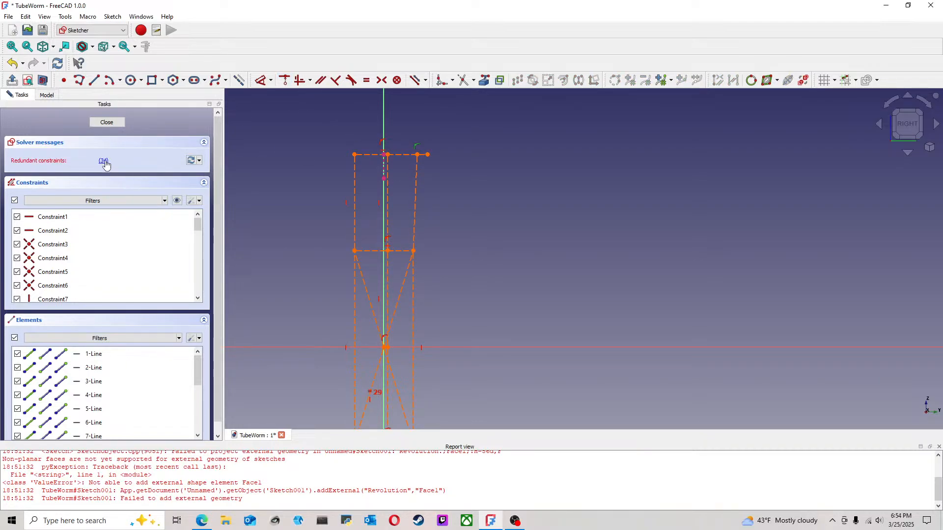
{"action": "key", "text": "Delete"}
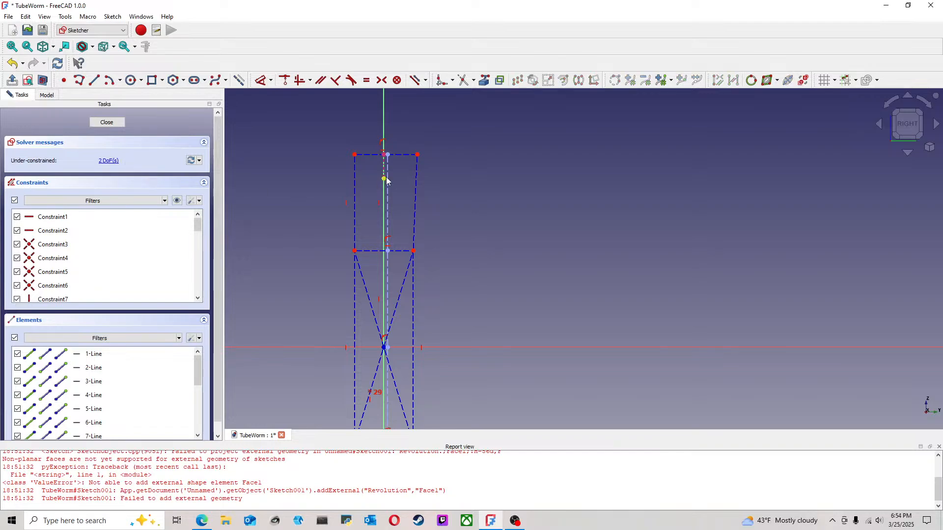
{"action": "left_click_drag", "start_coordinate": [418, 162], "coordinate": [406, 156]}
{"action": "left_click", "coordinate": [406, 175]}
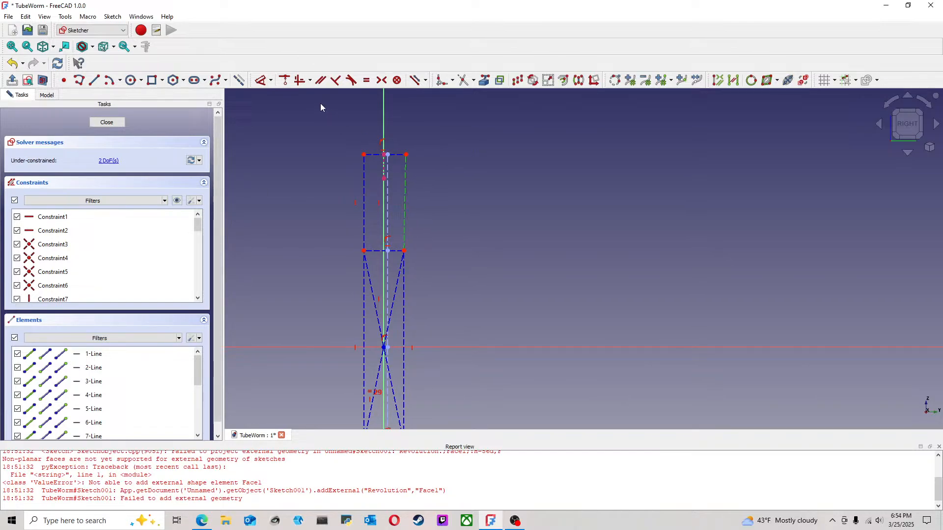
{"action": "left_click", "coordinate": [297, 82]}
{"action": "scroll", "coordinate": [426, 228], "scroll_direction": "down", "scroll_amount": 3}
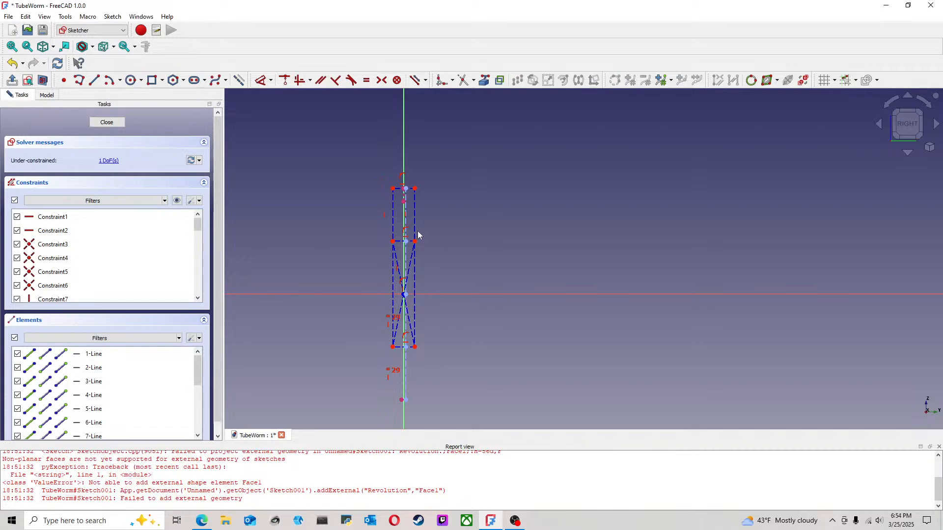
Step: Widen the rectangular layout to about 16.4 mm and lock its width with a horizontal dimension on the nose-tip line
{"action": "left_click_drag", "start_coordinate": [416, 236], "coordinate": [441, 237]}
{"action": "scroll", "coordinate": [423, 274], "scroll_direction": "up", "scroll_amount": 1}
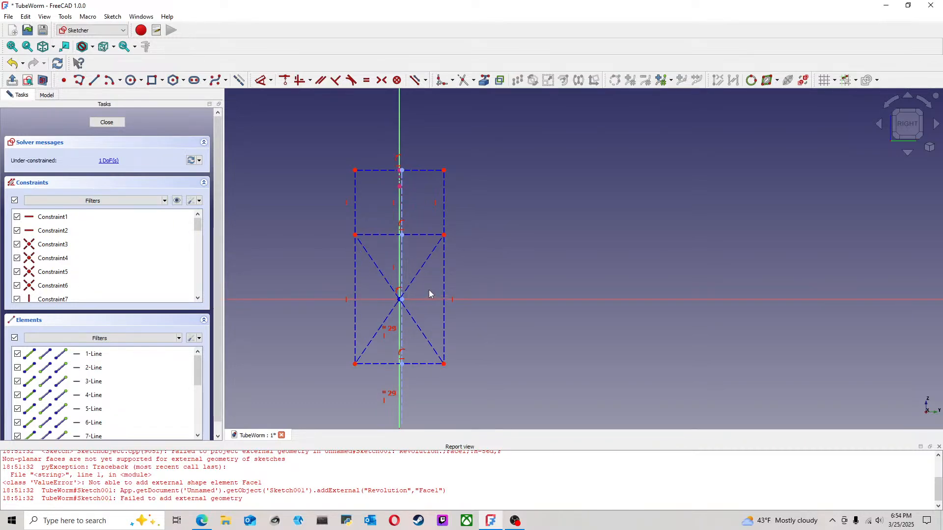
{"action": "scroll", "coordinate": [428, 290], "scroll_direction": "down", "scroll_amount": 2}
{"action": "scroll", "coordinate": [437, 261], "scroll_direction": "up", "scroll_amount": 1}
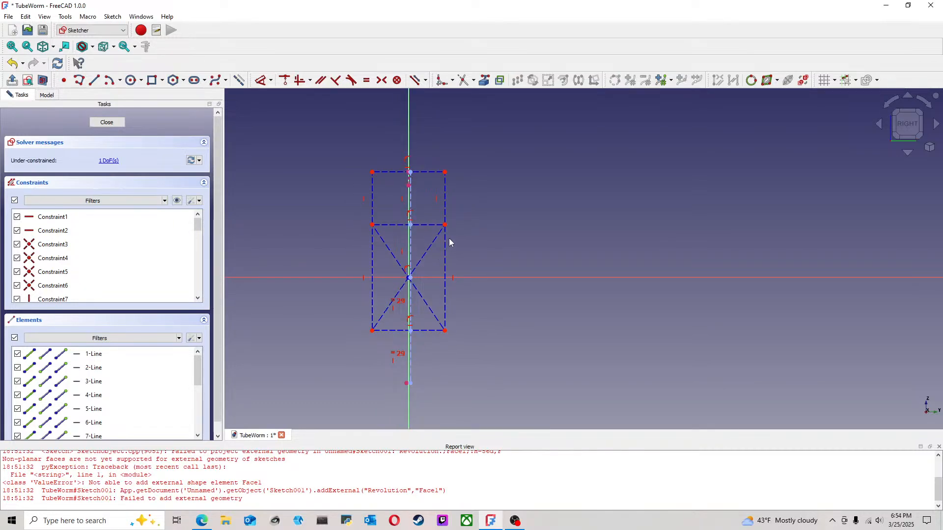
{"action": "left_click_drag", "start_coordinate": [447, 267], "coordinate": [445, 265]}
{"action": "left_click", "coordinate": [260, 84]}
{"action": "left_click", "coordinate": [388, 173]}
{"action": "left_click", "coordinate": [484, 128]}
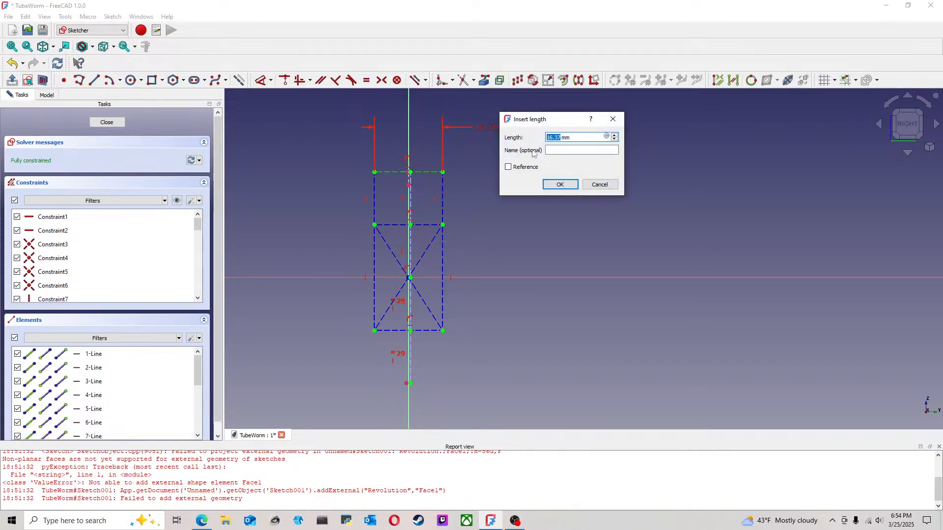
{"action": "key", "text": "Return"}
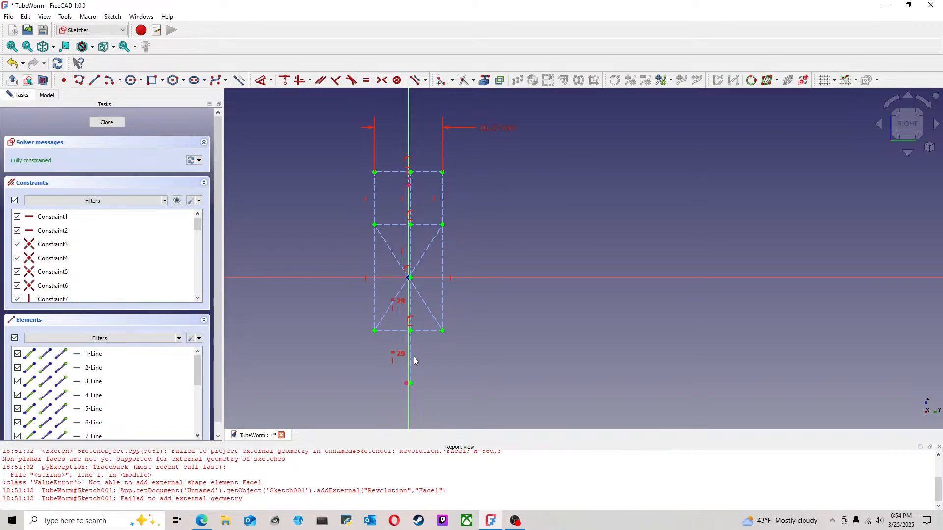
{"action": "left_click", "coordinate": [434, 331]}
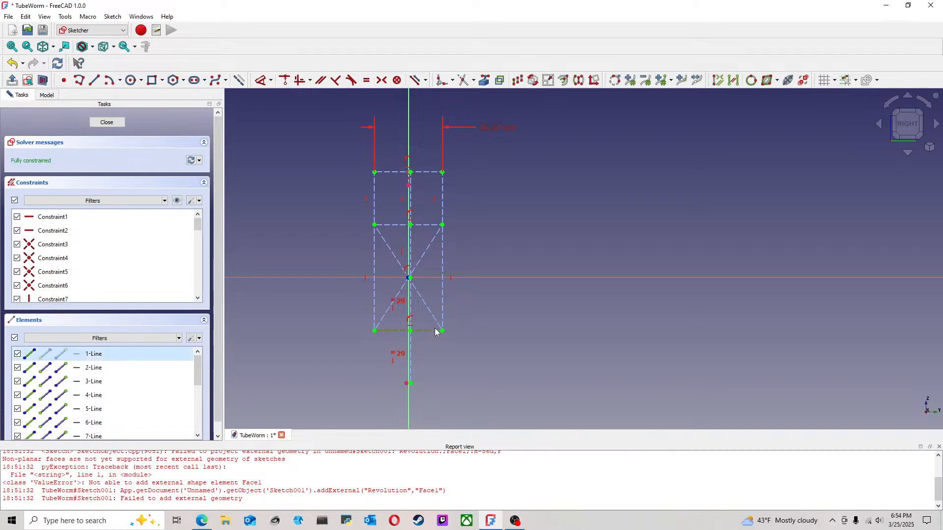
{"action": "left_click", "coordinate": [423, 226]}
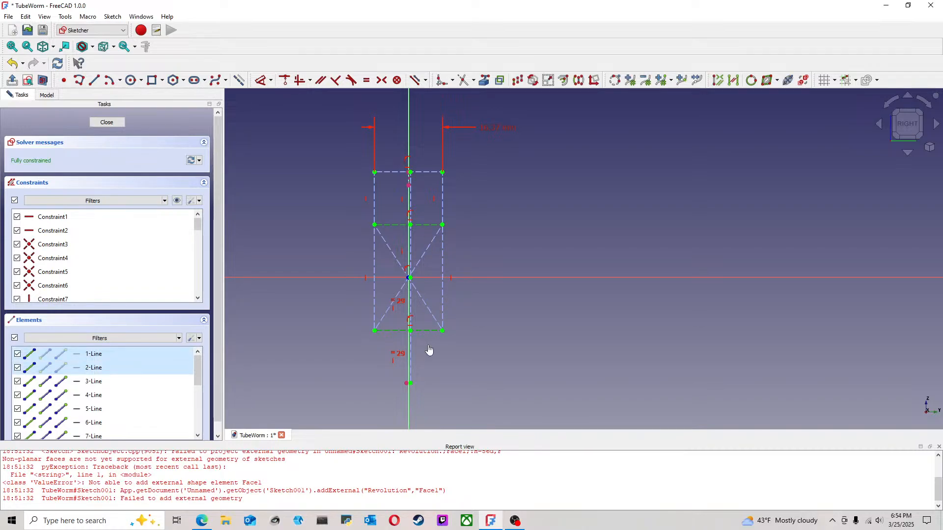
{"action": "left_click", "coordinate": [429, 330]}
{"action": "left_click", "coordinate": [360, 266]}
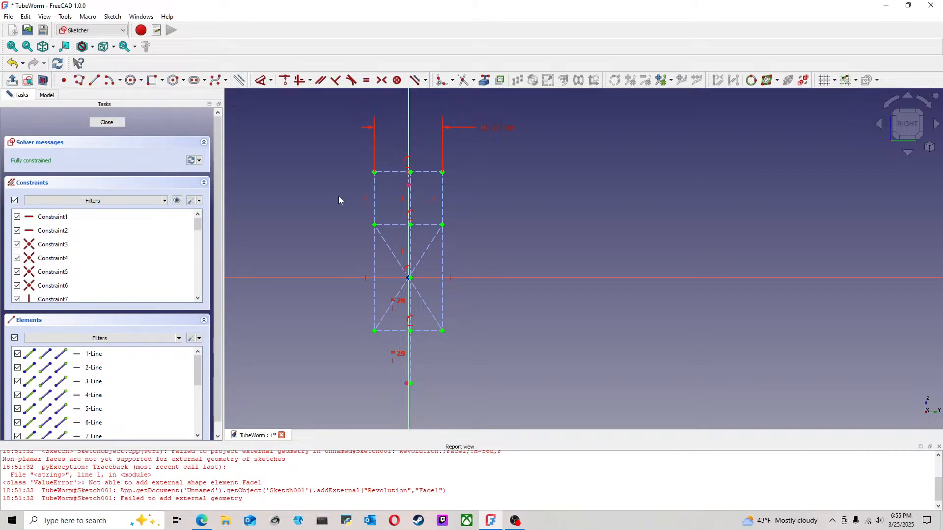
Step: Try to draw an arc of hyperbola beside the construction layout, outside its right edge
{"action": "scroll", "coordinate": [337, 200], "scroll_direction": "up", "scroll_amount": 4}
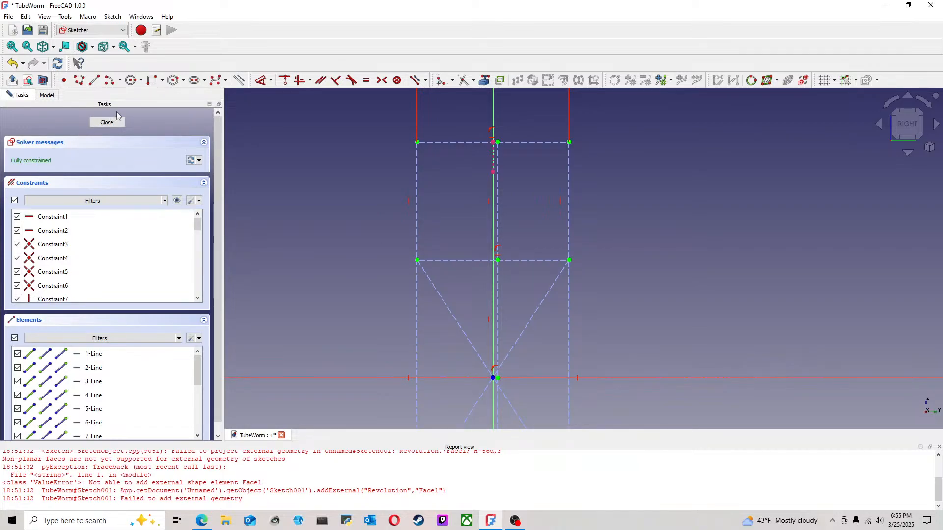
{"action": "left_click", "coordinate": [119, 82]}
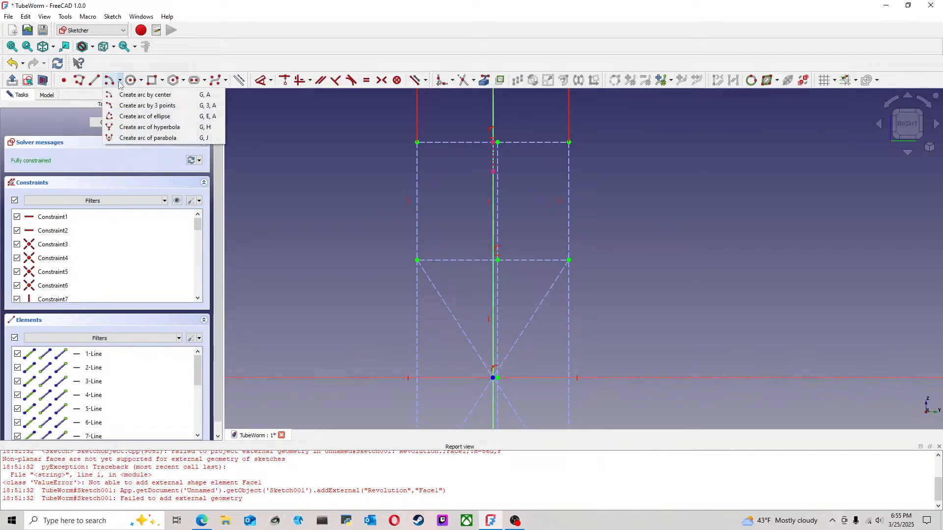
{"action": "left_click", "coordinate": [134, 127]}
{"action": "scroll", "coordinate": [563, 258], "scroll_direction": "down", "scroll_amount": 3}
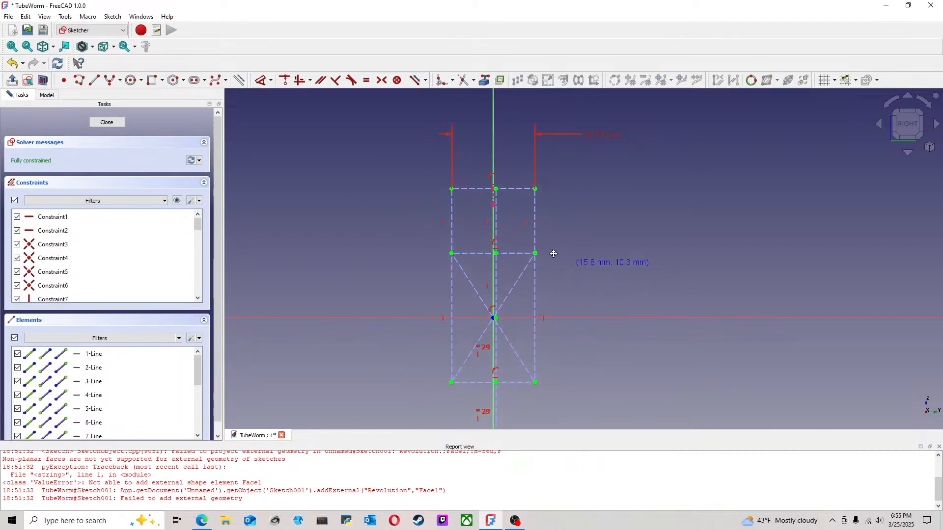
{"action": "middle_click_drag", "start_coordinate": [563, 258], "coordinate": [501, 227]}
{"action": "scroll", "coordinate": [502, 228], "scroll_direction": "up", "scroll_amount": 1}
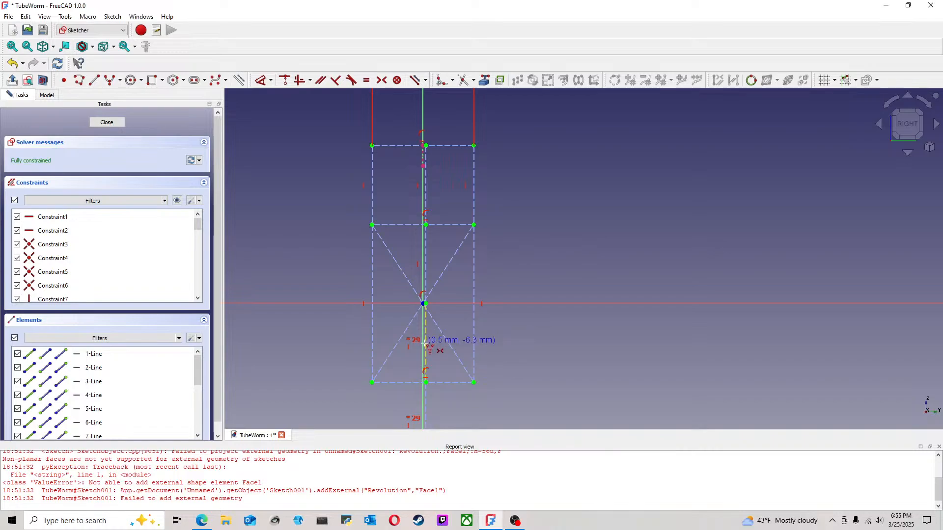
{"action": "left_click", "coordinate": [501, 341]}
{"action": "left_click", "coordinate": [501, 202]}
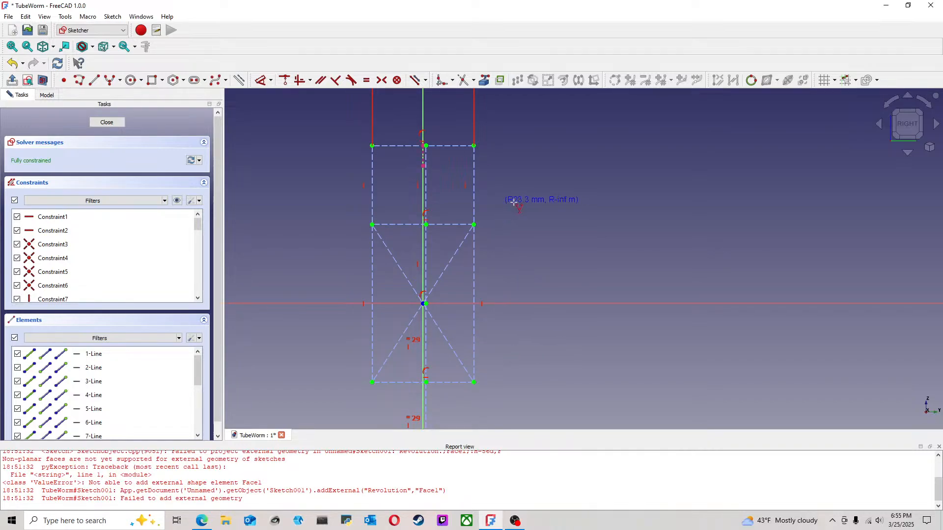
{"action": "left_click", "coordinate": [487, 225]}
{"action": "scroll", "coordinate": [530, 364], "scroll_direction": "down", "scroll_amount": 3}
{"action": "scroll", "coordinate": [484, 305], "scroll_direction": "up", "scroll_amount": 1}
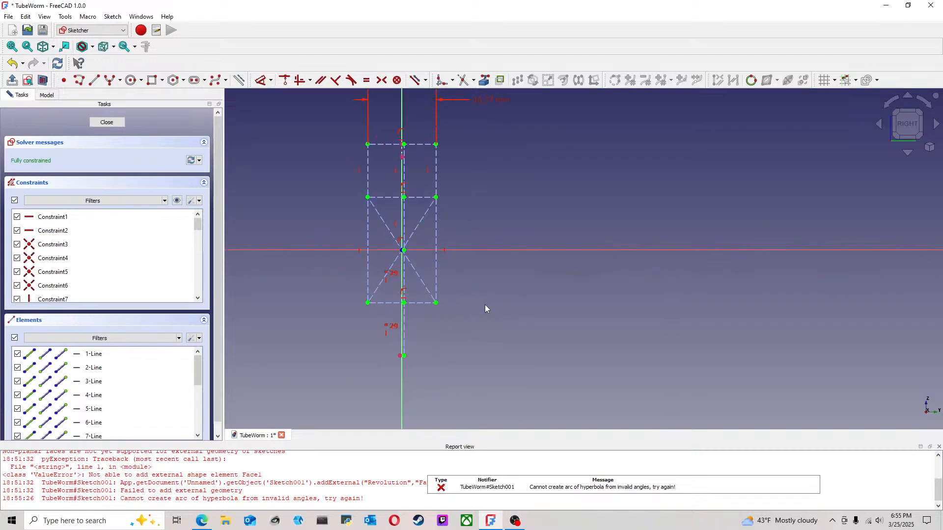
{"action": "left_click", "coordinate": [119, 80]}
{"action": "left_click", "coordinate": [150, 127]}
{"action": "left_click", "coordinate": [300, 174]}
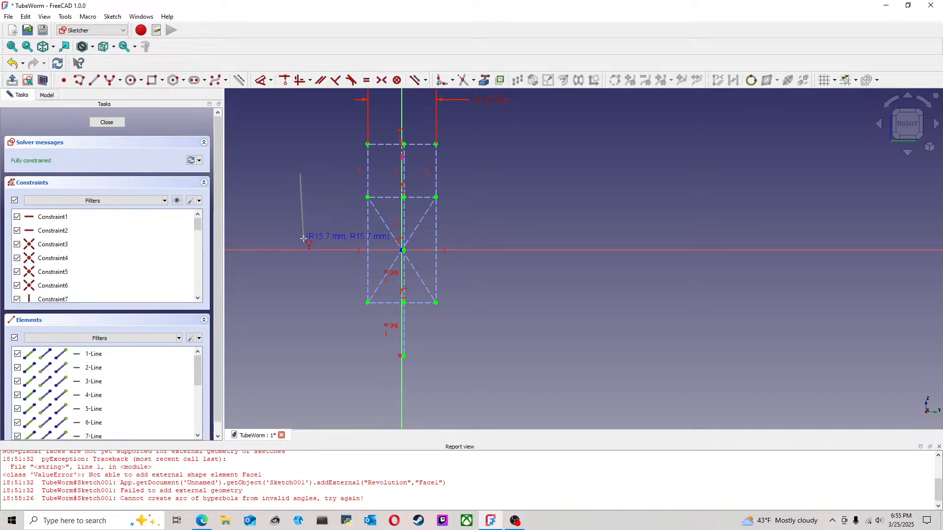
{"action": "left_click", "coordinate": [322, 244]}
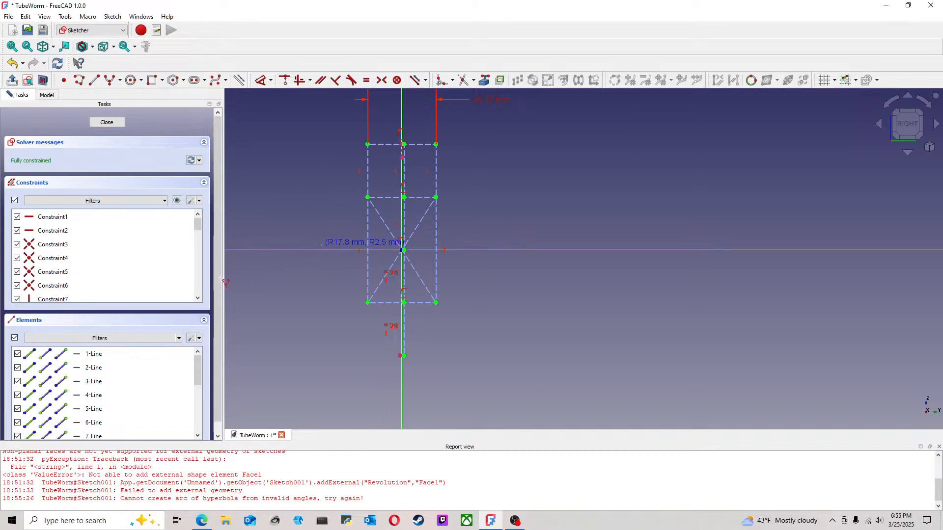
{"action": "scroll", "coordinate": [321, 261], "scroll_direction": "up", "scroll_amount": 5}
{"action": "key", "text": "Escape"}
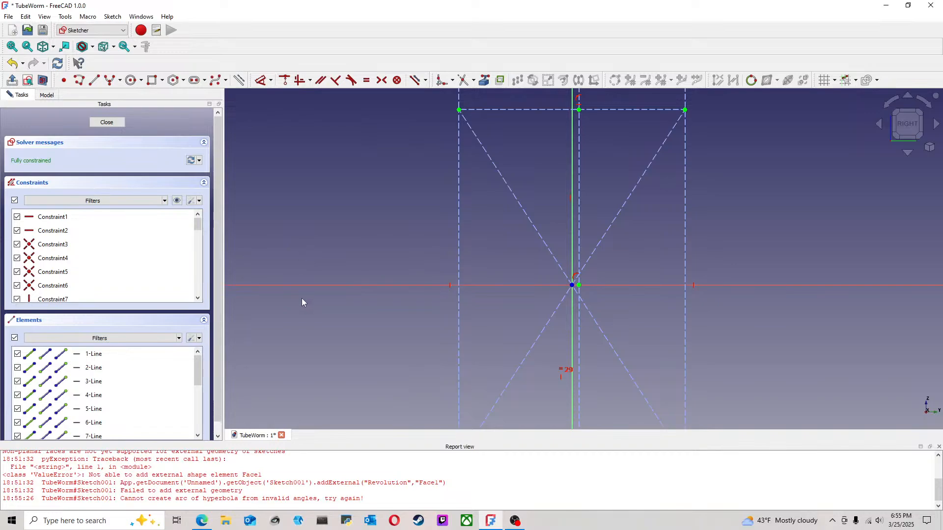
Step: Try to draw an arc of hyperbola in the empty area beyond the construction layout's left edge
{"action": "left_click", "coordinate": [120, 80]}
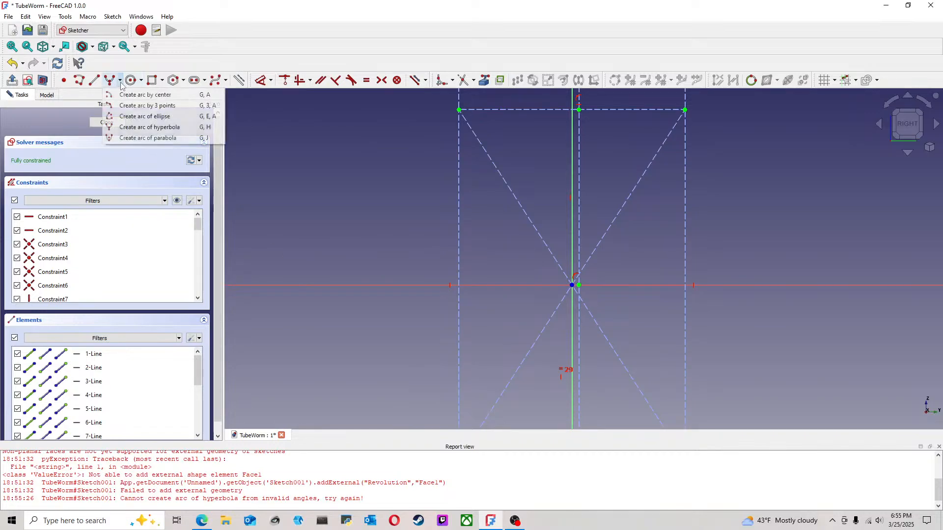
{"action": "left_click", "coordinate": [145, 128]}
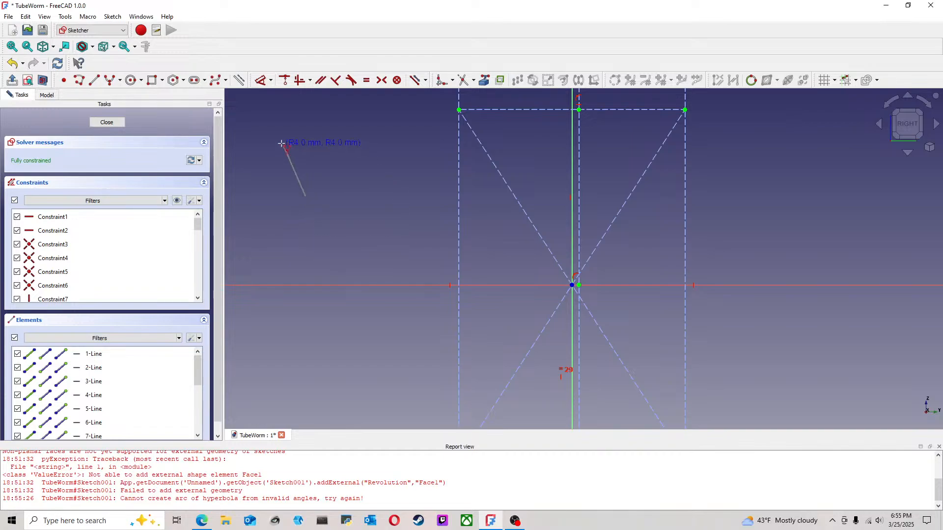
{"action": "left_click", "coordinate": [310, 185]}
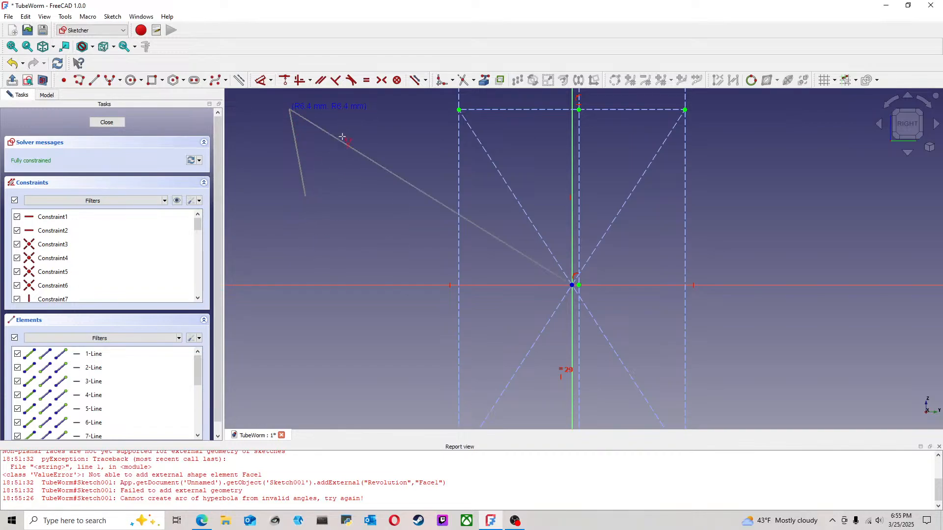
{"action": "left_click", "coordinate": [409, 143]}
Step: Try to draw an arc of hyperbola outside the construction rectangle's right edge, centred slightly above the horizontal axis
{"action": "scroll", "coordinate": [334, 207], "scroll_direction": "down", "scroll_amount": 2}
{"action": "scroll", "coordinate": [476, 242], "scroll_direction": "up", "scroll_amount": 2}
{"action": "middle_click_drag", "start_coordinate": [479, 242], "coordinate": [317, 213]}
{"action": "left_click", "coordinate": [112, 79]}
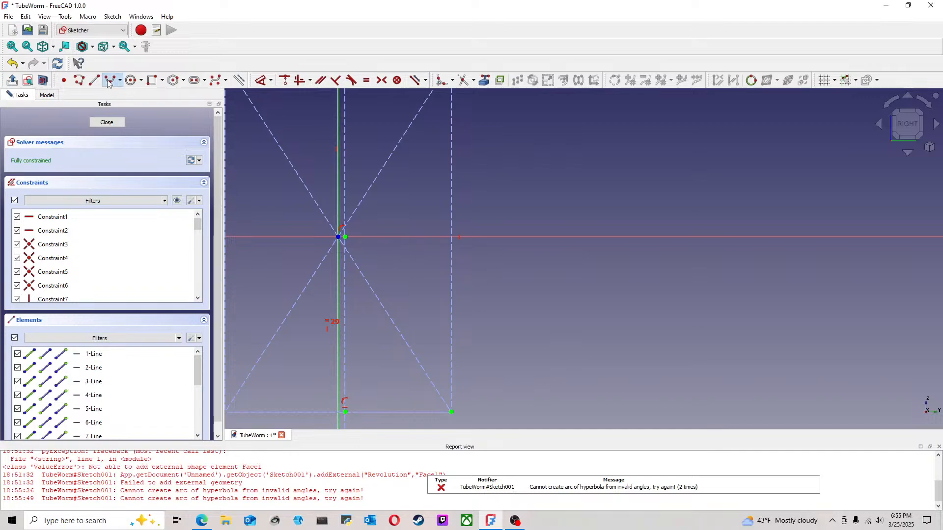
{"action": "left_click", "coordinate": [553, 199]}
{"action": "left_click", "coordinate": [517, 108]}
{"action": "left_click", "coordinate": [546, 172]}
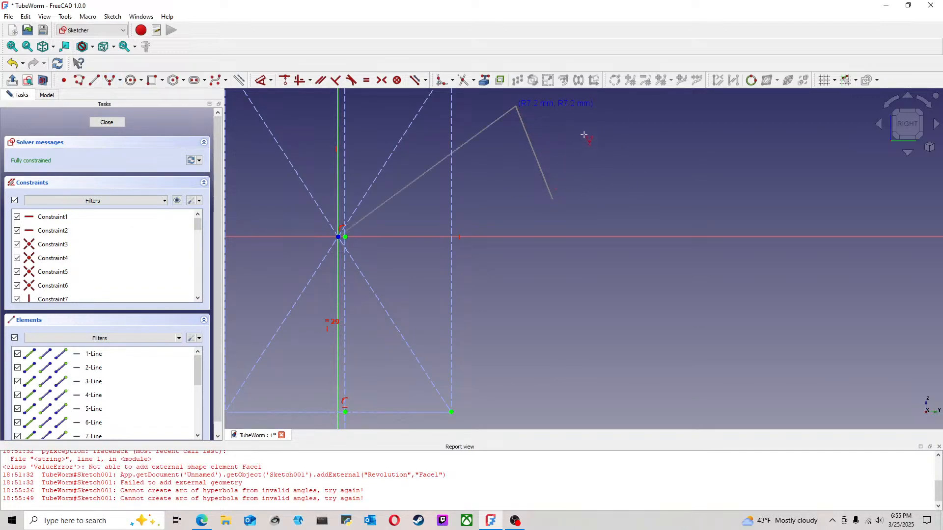
{"action": "left_click", "coordinate": [586, 119]}
Step: Draw an arc of hyperbola across the rectangle's lower part, centred below its lower edge, with radii of about 9.0 and 3.9 mm
{"action": "left_click", "coordinate": [112, 80]}
{"action": "scroll", "coordinate": [336, 243], "scroll_direction": "down", "scroll_amount": 3}
{"action": "middle_click_drag", "start_coordinate": [324, 251], "coordinate": [379, 207]}
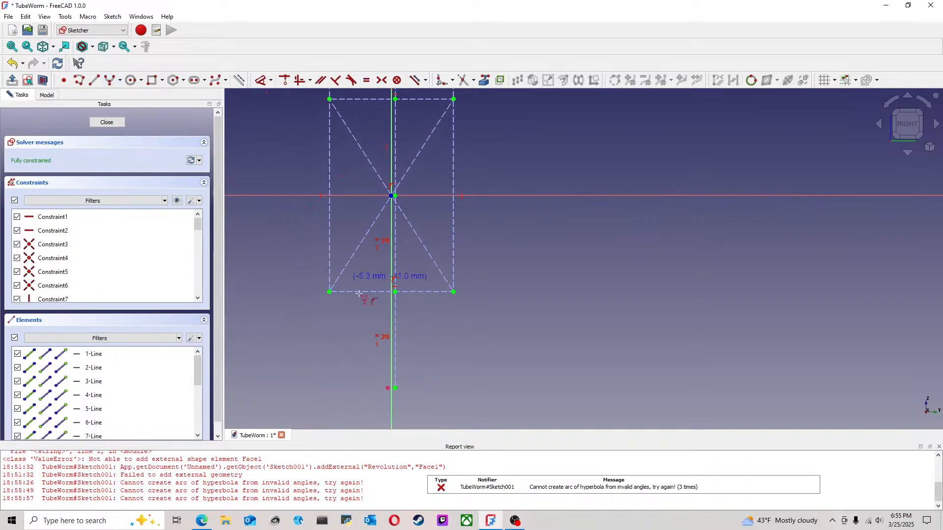
{"action": "left_click", "coordinate": [392, 387]}
{"action": "left_click", "coordinate": [328, 385]}
{"action": "left_click", "coordinate": [279, 216]}
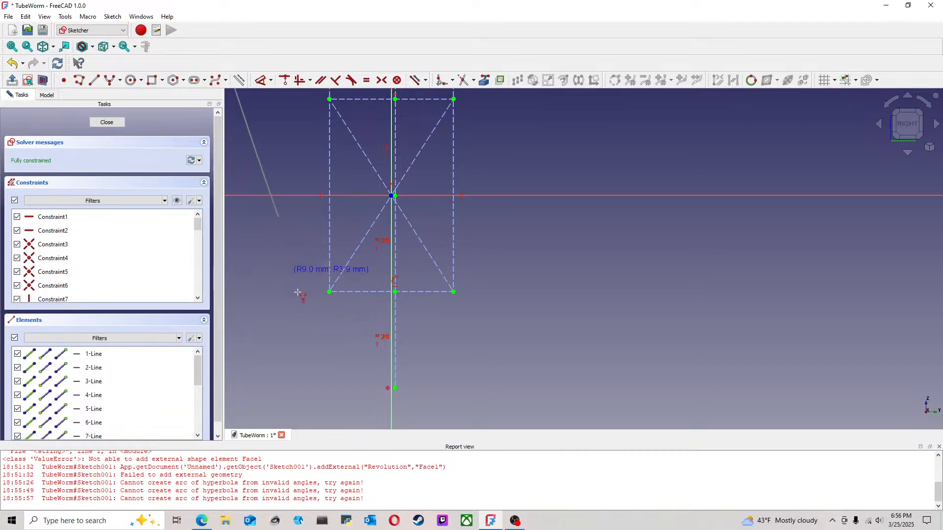
{"action": "left_click", "coordinate": [395, 279]}
{"action": "scroll", "coordinate": [352, 356], "scroll_direction": "down", "scroll_amount": 3}
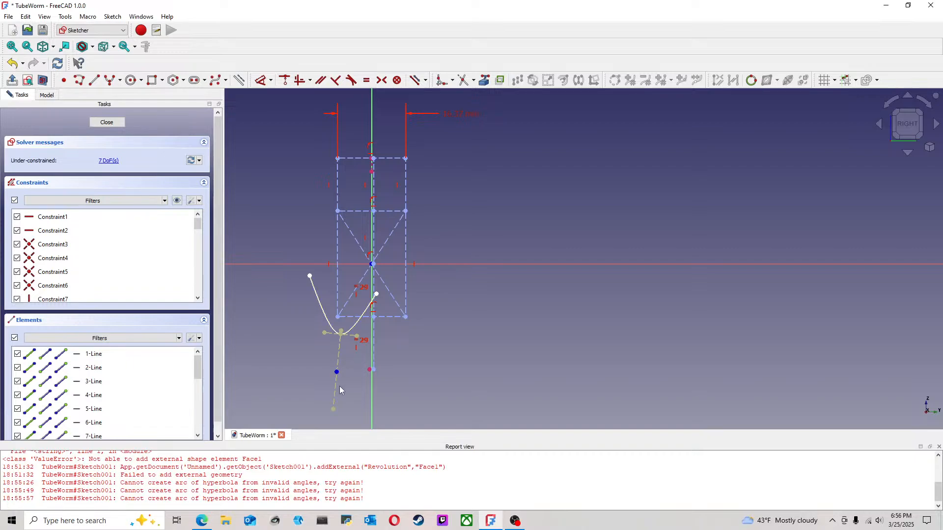
Step: Flip the hyperbola arc to open downward, make its major axis vertical, and move its centre up near the rectangle's upper edge
{"action": "mouse_move", "coordinate": [333, 412]}
{"action": "left_mouse_down"}
{"action": "mouse_move", "coordinate": [355, 390]}
{"action": "mouse_move", "coordinate": [384, 259]}
{"action": "mouse_move", "coordinate": [333, 295]}
{"action": "mouse_move", "coordinate": [346, 345]}
{"action": "mouse_move", "coordinate": [311, 295]}
{"action": "mouse_move", "coordinate": [322, 259]}
{"action": "mouse_move", "coordinate": [333, 276]}
{"action": "mouse_move", "coordinate": [314, 296]}
{"action": "mouse_move", "coordinate": [326, 288]}
{"action": "left_mouse_up"}
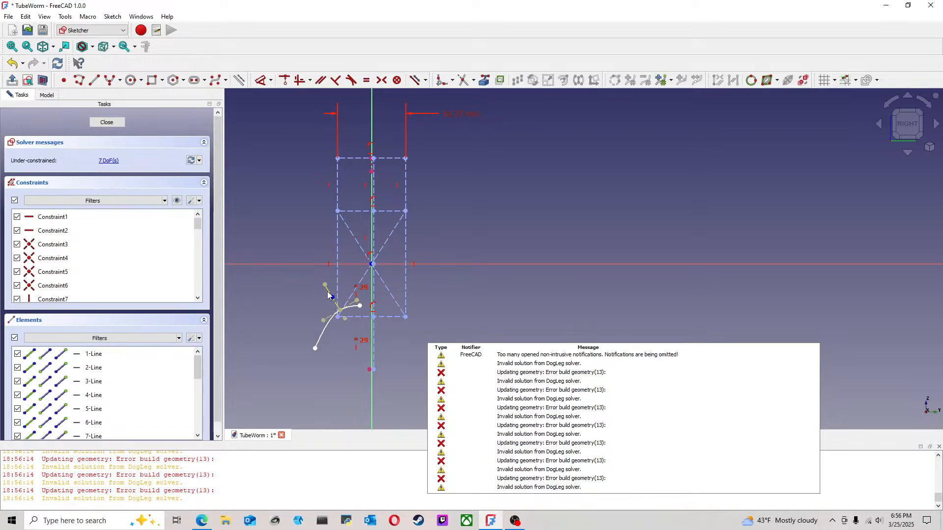
{"action": "left_click", "coordinate": [298, 86]}
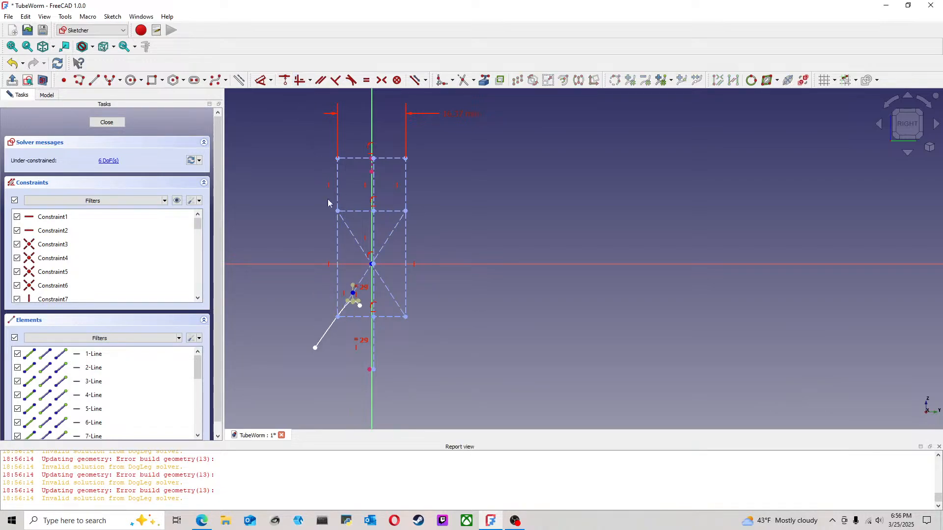
{"action": "scroll", "coordinate": [350, 313], "scroll_direction": "up", "scroll_amount": 2}
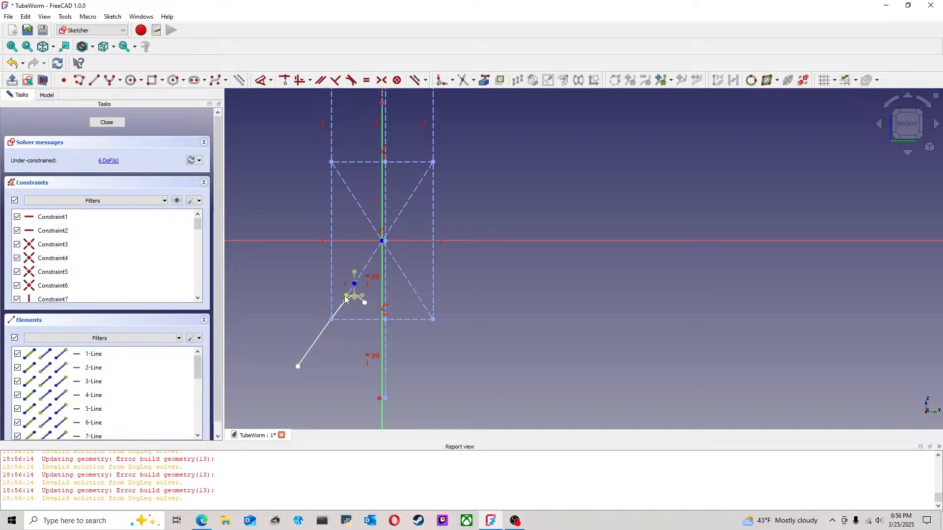
{"action": "left_click_drag", "start_coordinate": [352, 284], "coordinate": [363, 161]}
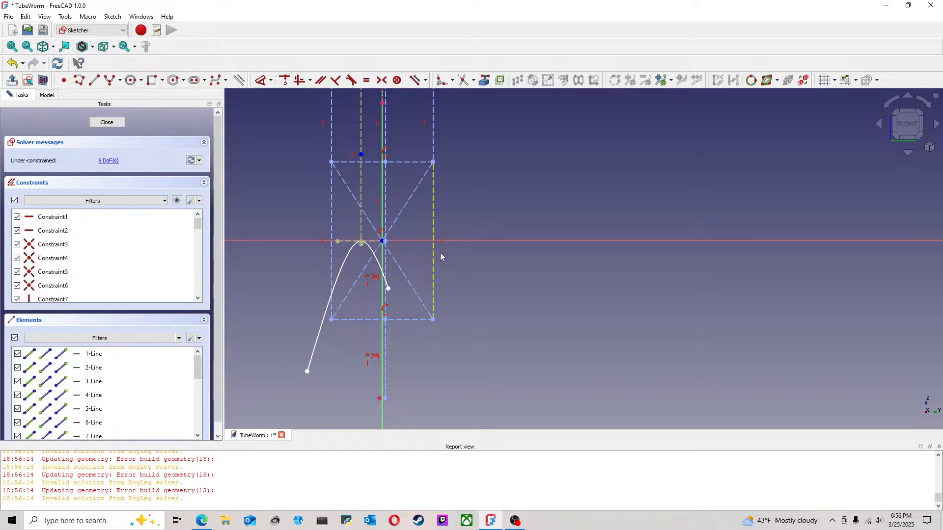
Step: Shorten the arc's right end back to its apex and constrain that endpoint onto the hyperbola's vertical major axis
{"action": "scroll", "coordinate": [370, 258], "scroll_direction": "up", "scroll_amount": 4}
{"action": "mouse_move", "coordinate": [413, 326]}
{"action": "left_mouse_down"}
{"action": "mouse_move", "coordinate": [360, 237]}
{"action": "mouse_move", "coordinate": [338, 225]}
{"action": "left_mouse_up"}
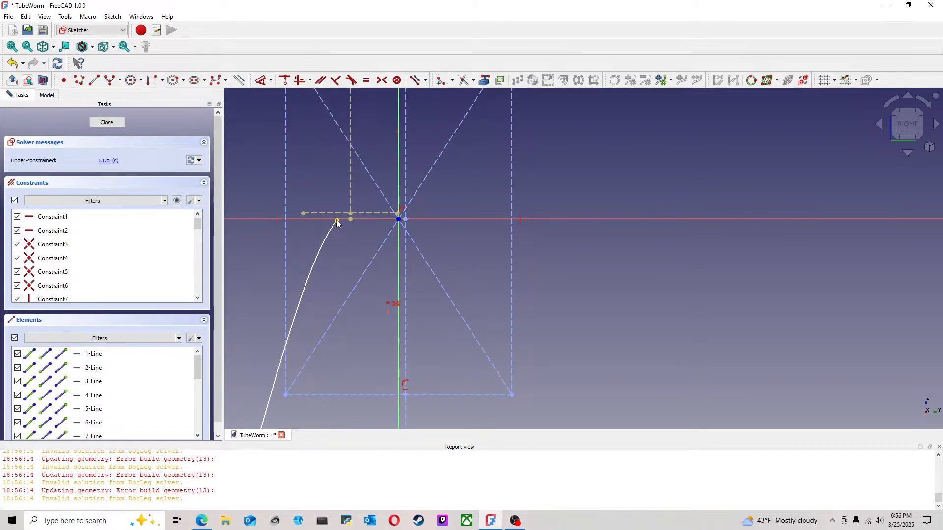
{"action": "left_click", "coordinate": [338, 222]}
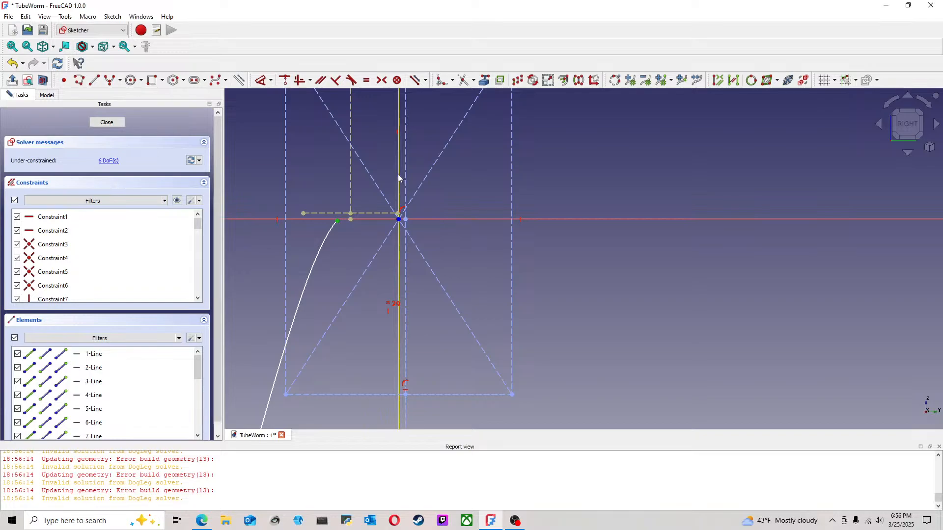
{"action": "left_click", "coordinate": [284, 82]}
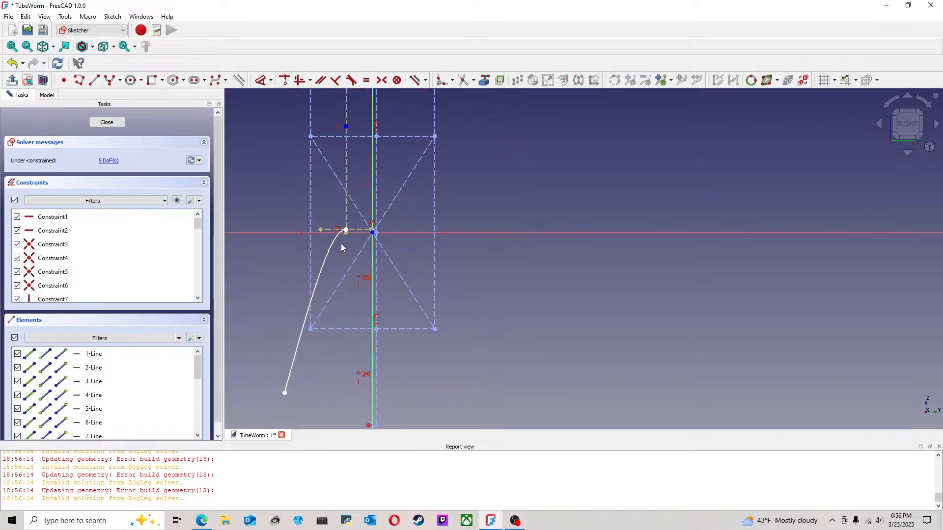
Step: Constrain the arc's upper end onto the rectangle's upper edge and onto the sketch's vertical axis
{"action": "left_click", "coordinate": [364, 137]}
{"action": "left_click", "coordinate": [287, 85]}
{"action": "middle_click_drag", "start_coordinate": [359, 172], "coordinate": [355, 228]}
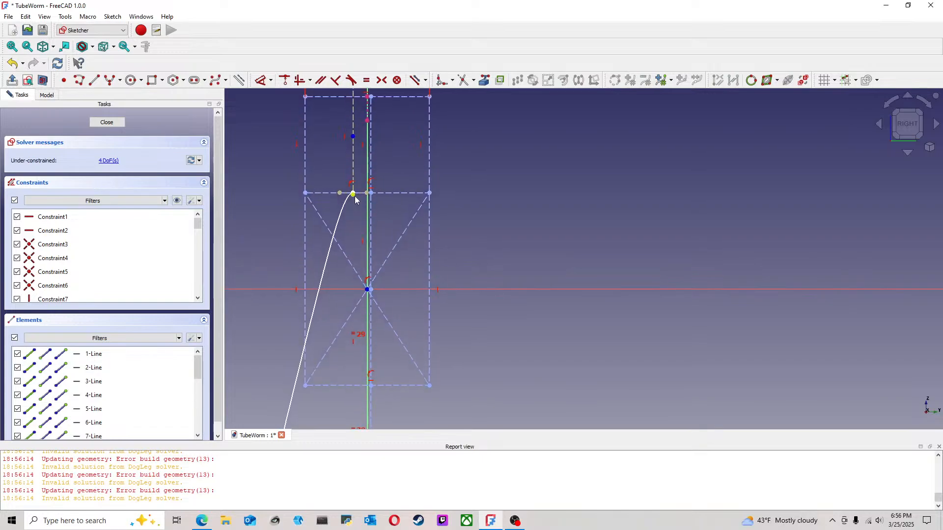
{"action": "scroll", "coordinate": [356, 199], "scroll_direction": "up", "scroll_amount": 4}
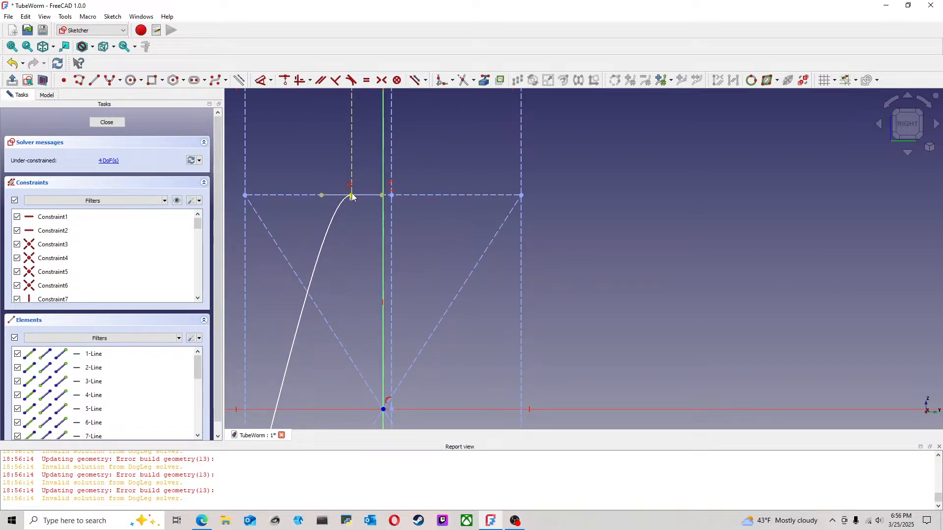
{"action": "left_click", "coordinate": [351, 196]}
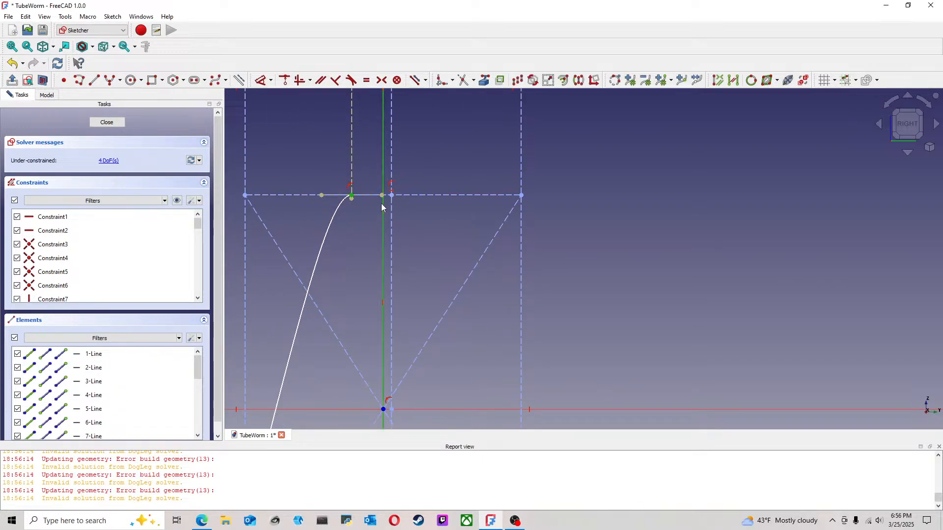
{"action": "left_click", "coordinate": [286, 81]}
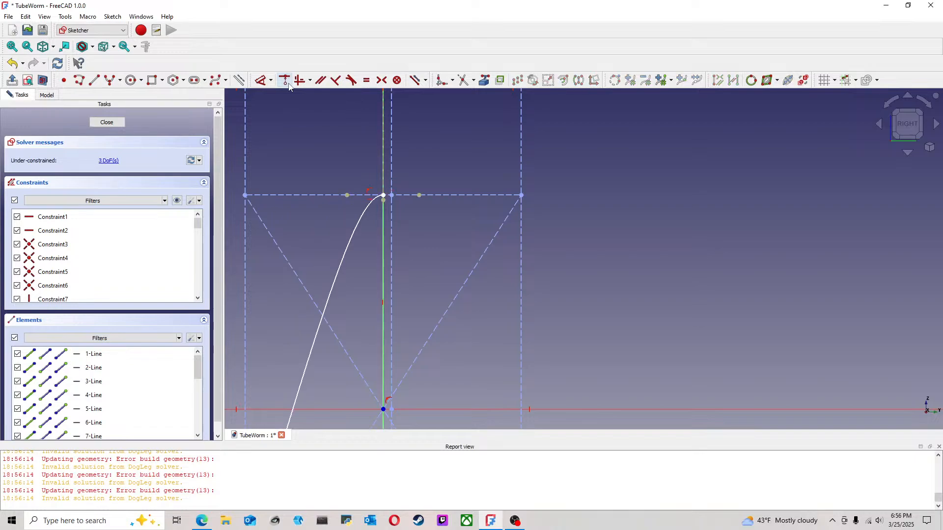
Step: Constrain the arc's lower end onto the rectangle's lower edge and slide it inward past the lower-left corner
{"action": "scroll", "coordinate": [383, 285], "scroll_direction": "down", "scroll_amount": 5}
{"action": "left_click_drag", "start_coordinate": [330, 344], "coordinate": [332, 301]}
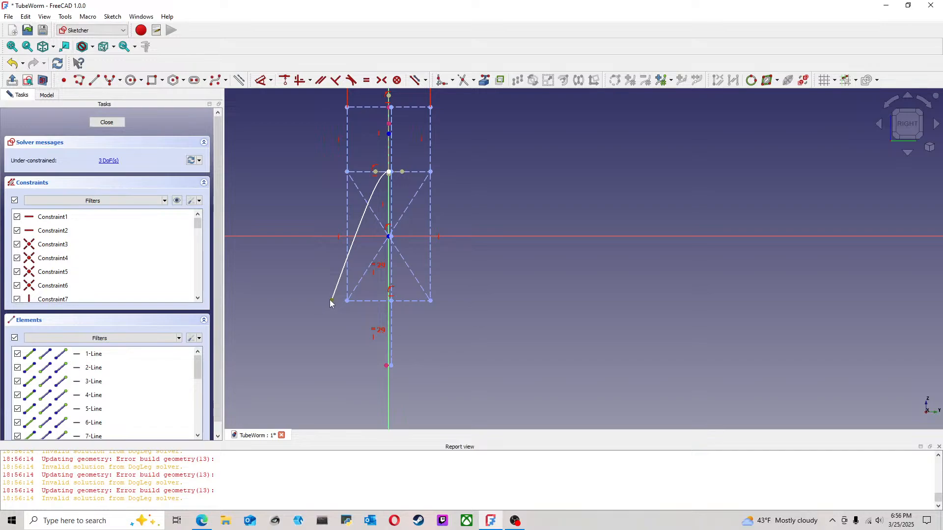
{"action": "left_click", "coordinate": [361, 302]}
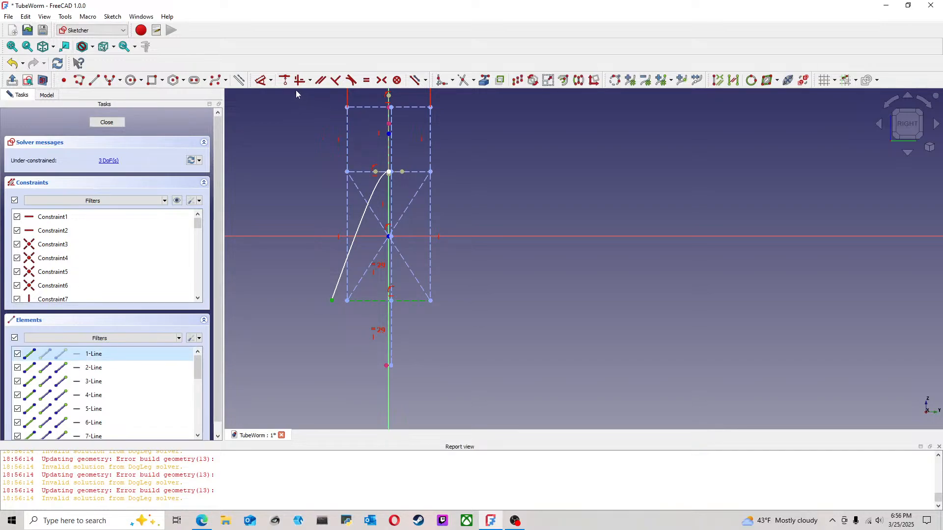
{"action": "left_click", "coordinate": [285, 80]}
{"action": "left_click_drag", "start_coordinate": [334, 304], "coordinate": [374, 306]}
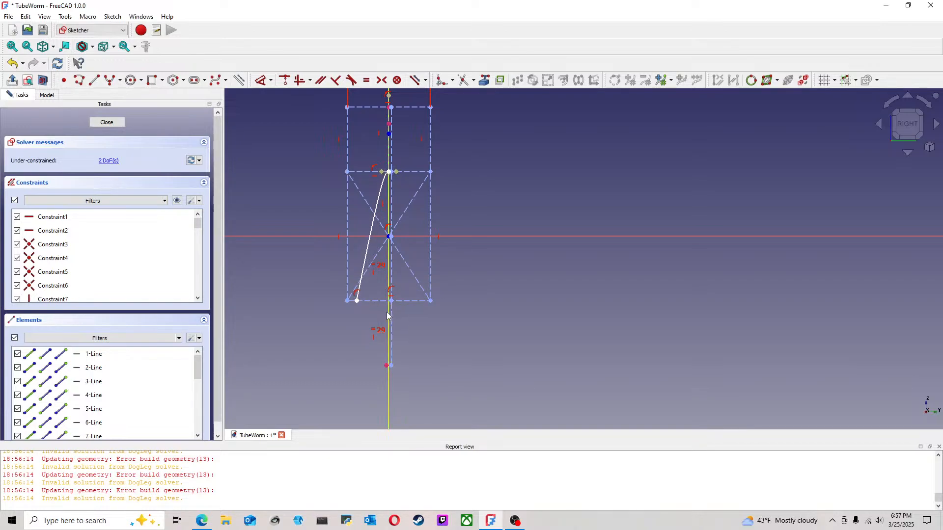
Step: Dimension the arc's lower end 6.35 mm horizontally from the sketch's vertical axis
{"action": "scroll", "coordinate": [387, 239], "scroll_direction": "up", "scroll_amount": 5}
{"action": "middle_click_drag", "start_coordinate": [380, 184], "coordinate": [369, 323]}
{"action": "scroll", "coordinate": [370, 377], "scroll_direction": "down", "scroll_amount": 2}
{"action": "middle_click_drag", "start_coordinate": [369, 377], "coordinate": [396, 285]}
{"action": "scroll", "coordinate": [399, 317], "scroll_direction": "down", "scroll_amount": 1}
{"action": "middle_click_drag", "start_coordinate": [400, 319], "coordinate": [409, 253]}
{"action": "scroll", "coordinate": [381, 311], "scroll_direction": "up", "scroll_amount": 1}
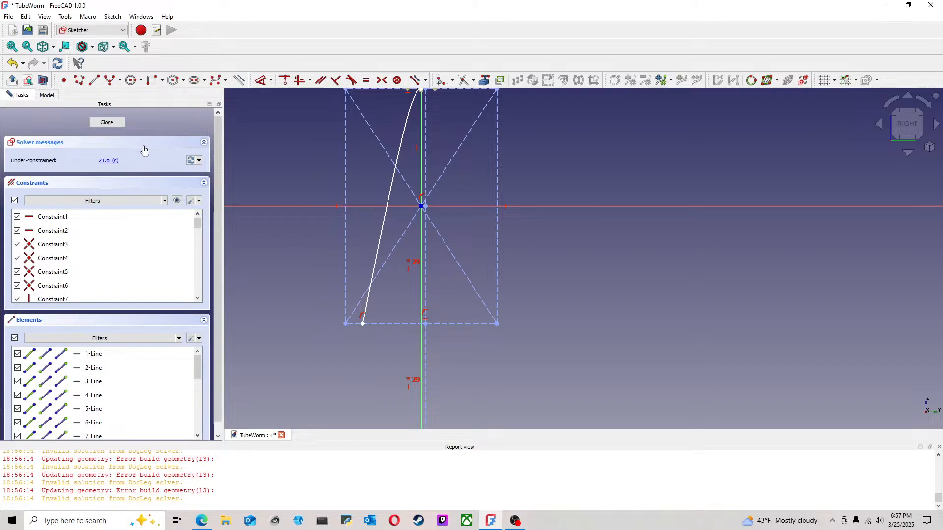
{"action": "scroll", "coordinate": [333, 262], "scroll_direction": "down", "scroll_amount": 3}
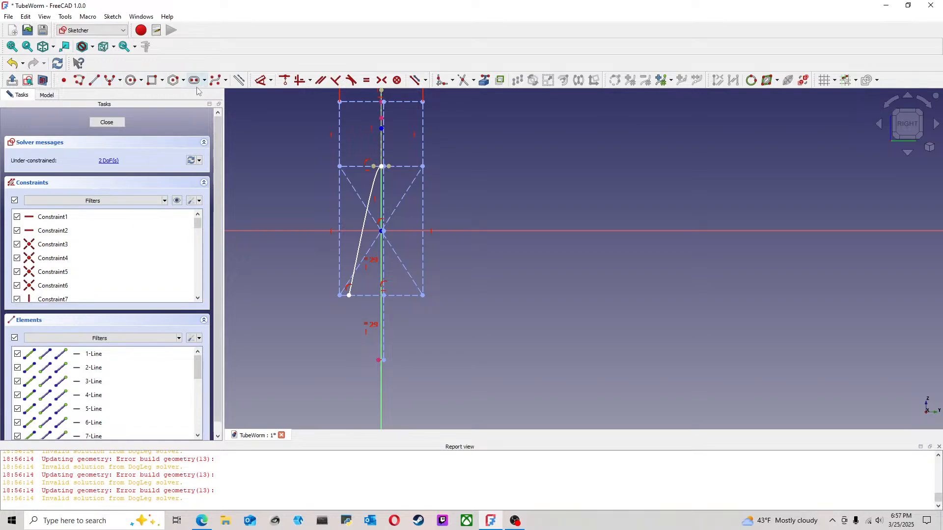
{"action": "left_click", "coordinate": [260, 80]}
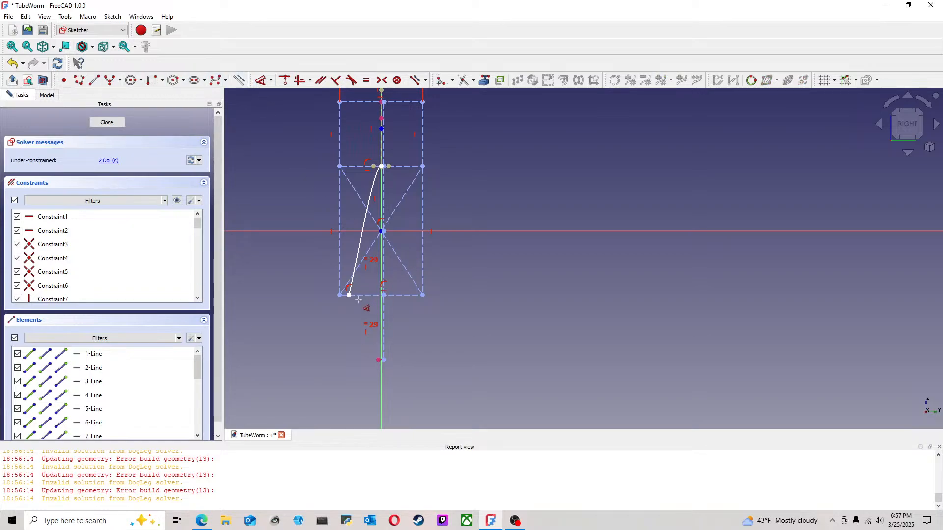
{"action": "left_click", "coordinate": [382, 309]}
{"action": "left_click", "coordinate": [350, 296]}
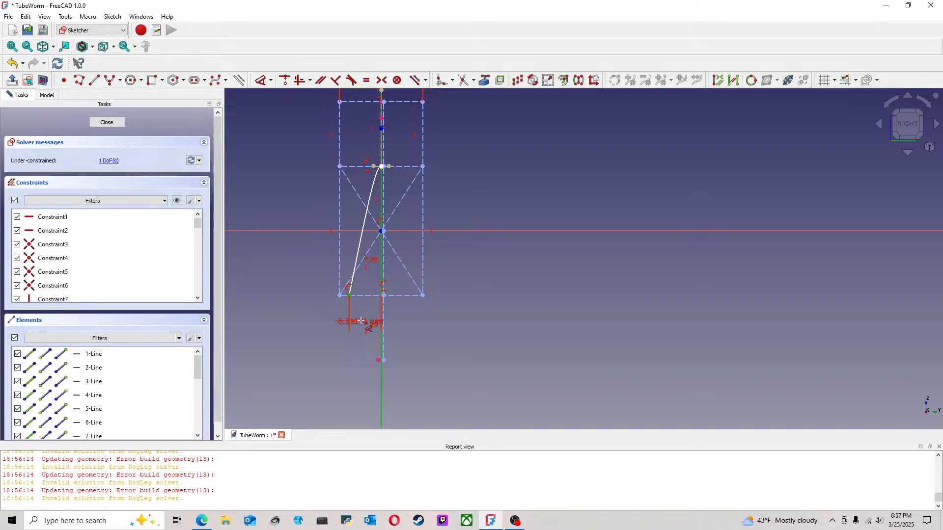
{"action": "left_click", "coordinate": [304, 336]}
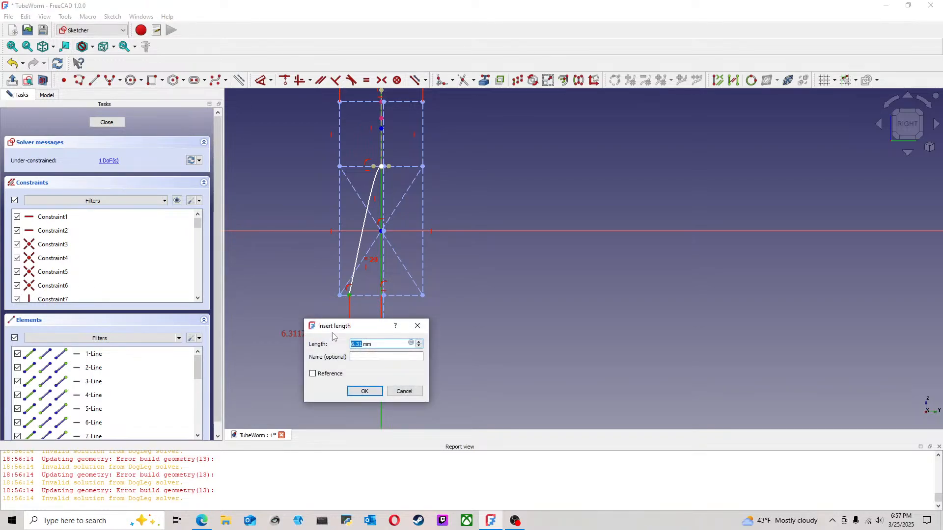
{"action": "type", "text": "6.35"}
{"action": "key", "text": "Return"}
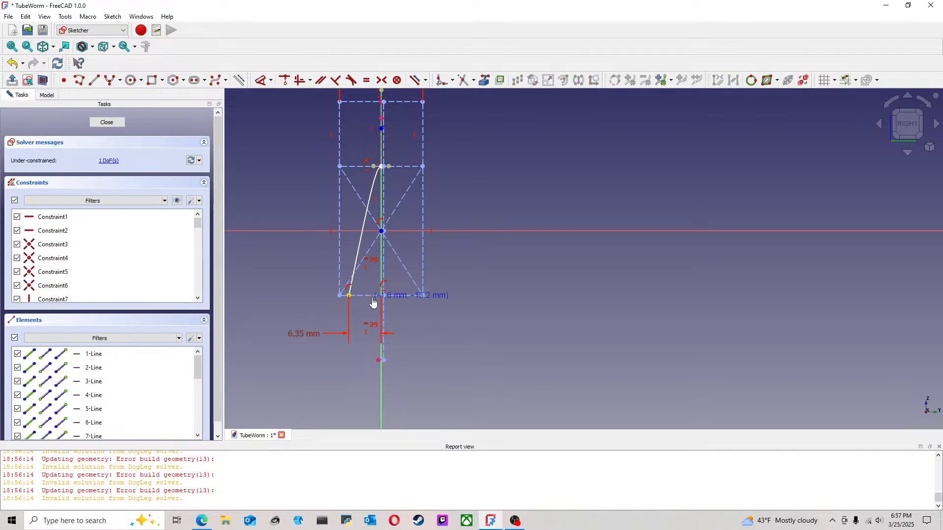
Step: Move the arc's curve, centre and minor-axis end to examine which degree of freedom is still open
{"action": "scroll", "coordinate": [378, 182], "scroll_direction": "up", "scroll_amount": 4}
{"action": "left_click_drag", "start_coordinate": [382, 158], "coordinate": [366, 175]}
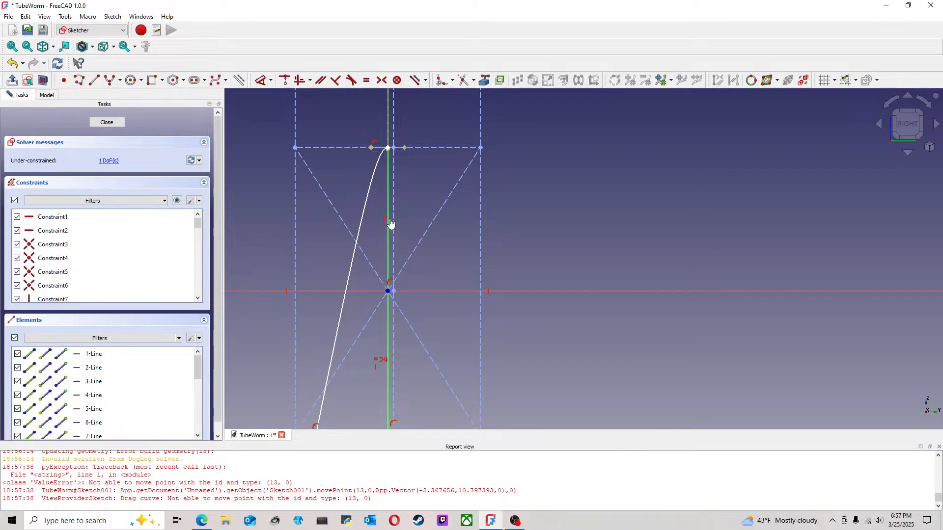
{"action": "scroll", "coordinate": [382, 294], "scroll_direction": "down", "scroll_amount": 3}
{"action": "mouse_move", "coordinate": [386, 171]}
{"action": "left_mouse_down"}
{"action": "mouse_move", "coordinate": [388, 202]}
{"action": "mouse_move", "coordinate": [401, 111]}
{"action": "left_mouse_up"}
{"action": "middle_click_drag", "start_coordinate": [435, 155], "coordinate": [441, 273]}
{"action": "scroll", "coordinate": [441, 273], "scroll_direction": "down", "scroll_amount": 3}
{"action": "left_click_drag", "start_coordinate": [413, 250], "coordinate": [430, 86]}
{"action": "scroll", "coordinate": [464, 112], "scroll_direction": "down", "scroll_amount": 5}
{"action": "mouse_move", "coordinate": [463, 113]}
{"action": "middle_mouse_down"}
{"action": "mouse_move", "coordinate": [465, 157]}
{"action": "mouse_move", "coordinate": [443, 204]}
{"action": "mouse_move", "coordinate": [414, 233]}
{"action": "middle_mouse_up"}
{"action": "left_click_drag", "start_coordinate": [396, 224], "coordinate": [409, 171]}
{"action": "scroll", "coordinate": [402, 304], "scroll_direction": "up", "scroll_amount": 8}
{"action": "middle_click_drag", "start_coordinate": [485, 346], "coordinate": [485, 257]}
{"action": "mouse_move", "coordinate": [468, 232]}
{"action": "left_mouse_down"}
{"action": "mouse_move", "coordinate": [710, 234]}
{"action": "mouse_move", "coordinate": [428, 234]}
{"action": "mouse_move", "coordinate": [642, 237]}
{"action": "left_mouse_up"}
{"action": "scroll", "coordinate": [641, 264], "scroll_direction": "down", "scroll_amount": 3}
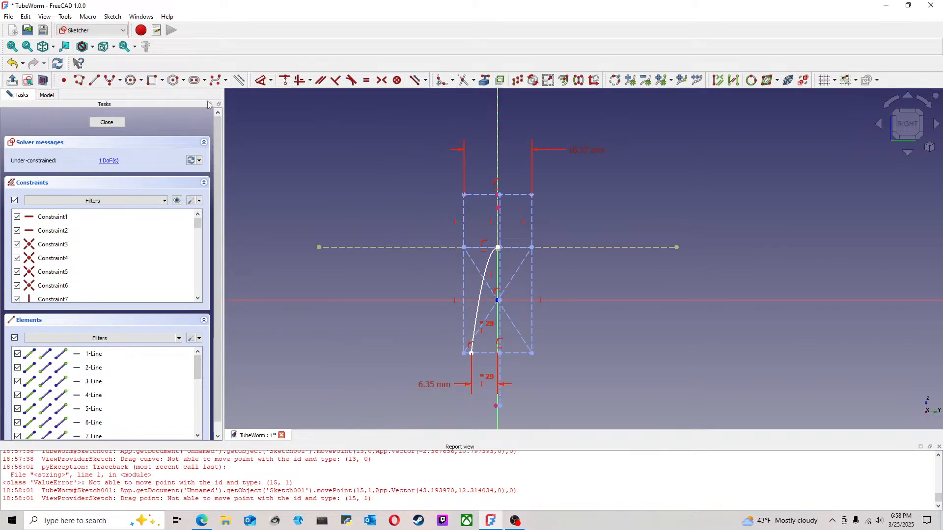
Step: Dimension the hyperbola's horizontal minor axis at 50 mm and close the sketch
{"action": "left_click", "coordinate": [266, 84]}
{"action": "left_click", "coordinate": [408, 248]}
{"action": "left_click", "coordinate": [411, 205]}
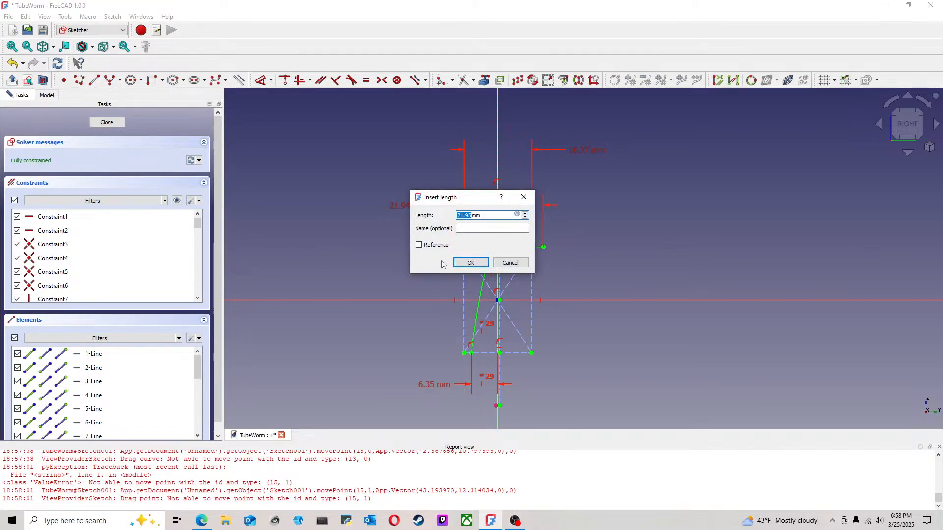
{"action": "type", "text": "50"}
{"action": "key", "text": "Return"}
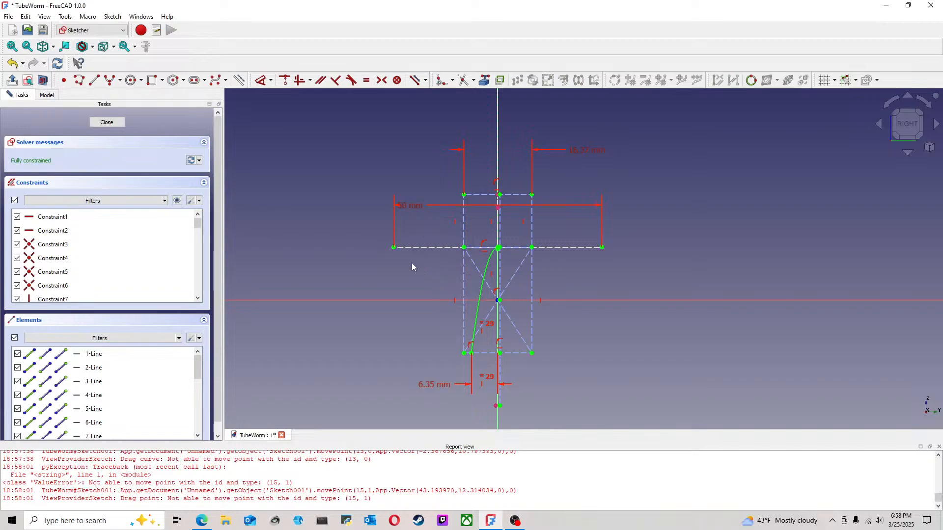
{"action": "scroll", "coordinate": [506, 301], "scroll_direction": "up", "scroll_amount": 1}
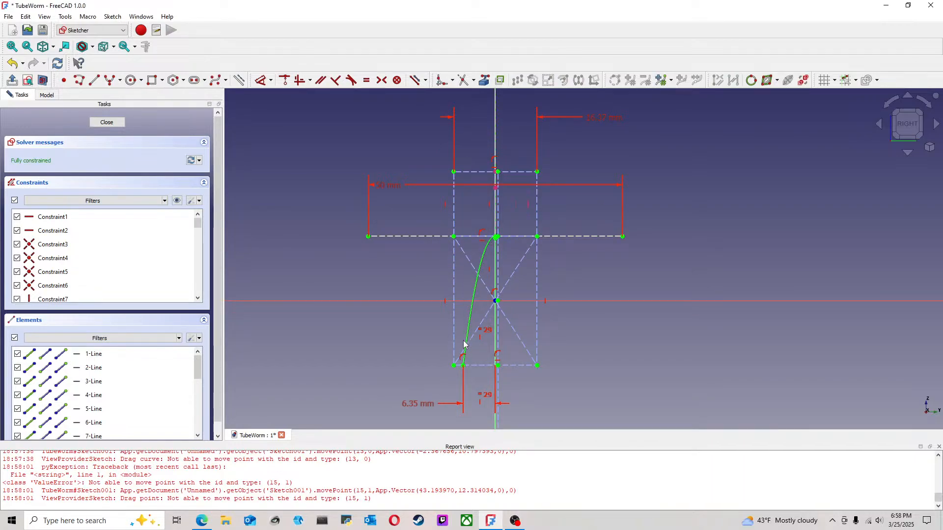
{"action": "left_click", "coordinate": [102, 124]}
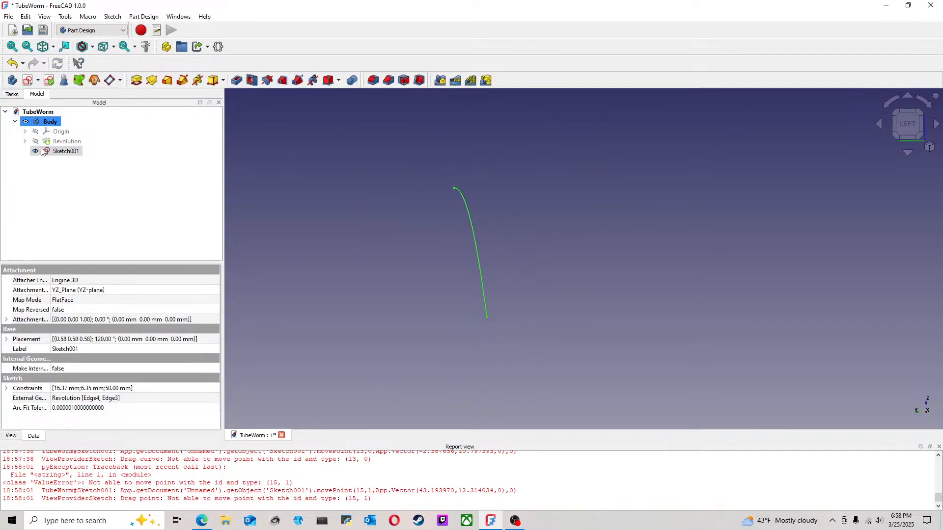
Step: Show the revolved body together with the hyperbola sketch and examine how the curve sits against it from the left and front
{"action": "left_click", "coordinate": [68, 142]}
{"action": "key", "text": "space"}
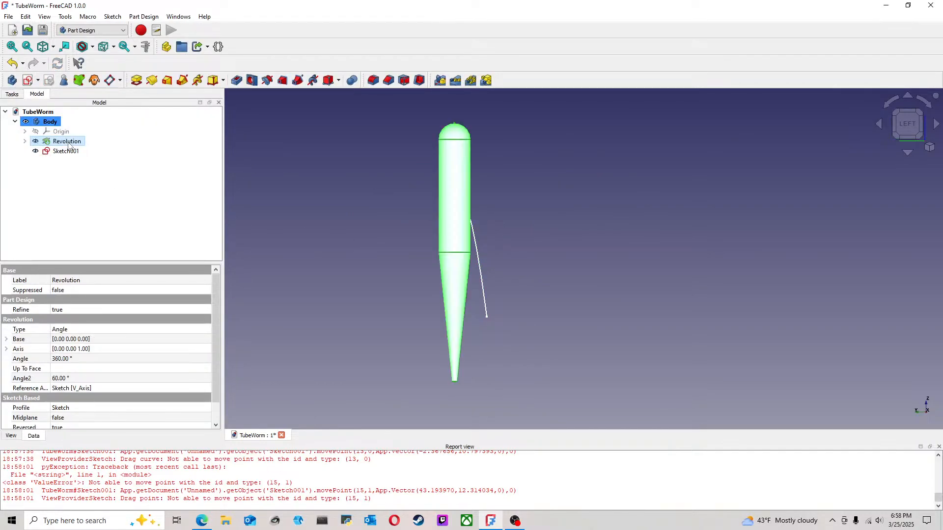
{"action": "left_click", "coordinate": [621, 217]}
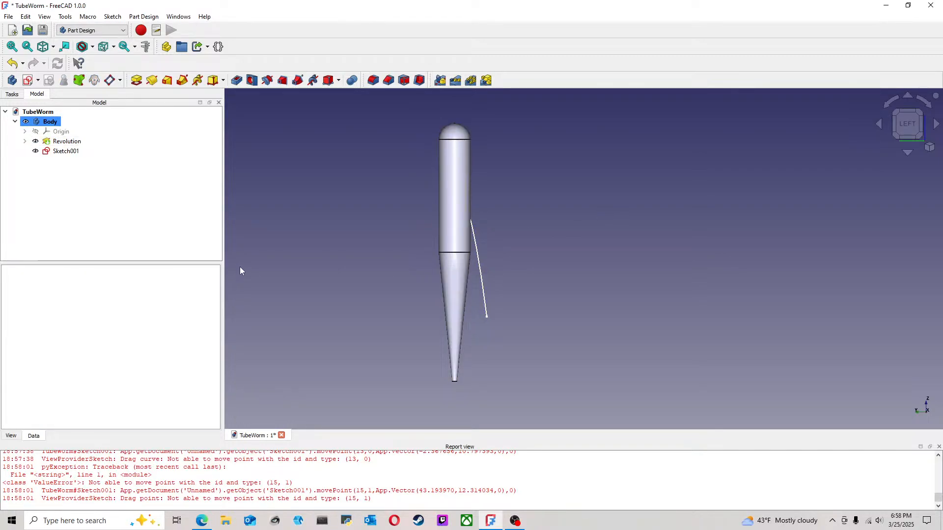
{"action": "middle_click_drag", "start_coordinate": [546, 246], "coordinate": [553, 287]}
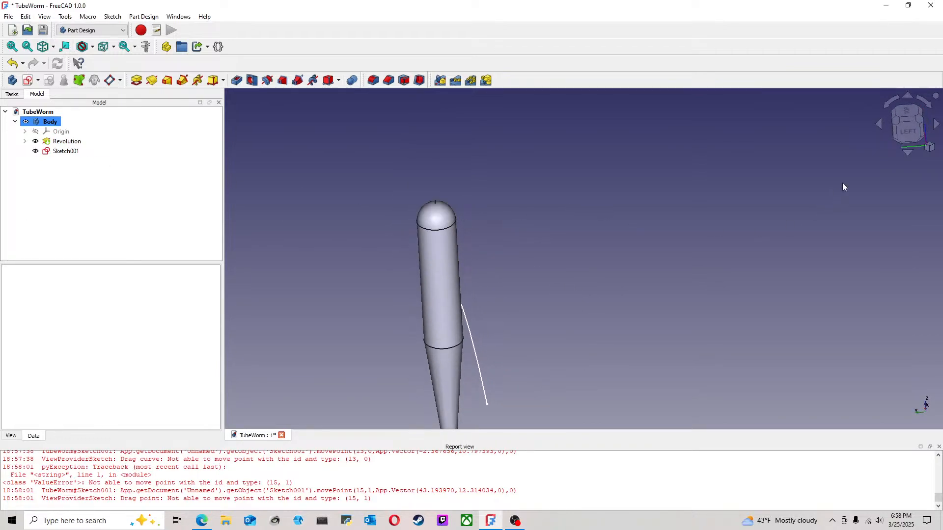
{"action": "left_click", "coordinate": [902, 139]}
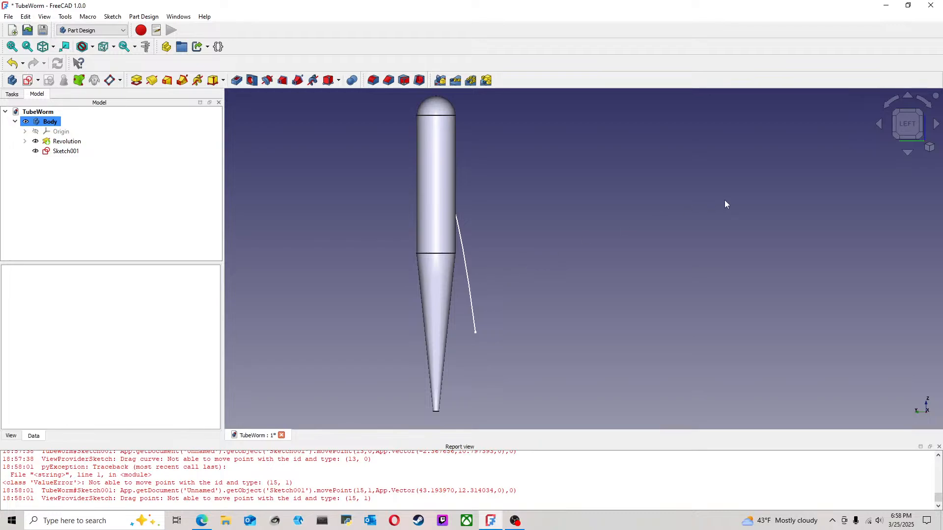
{"action": "middle_click_drag", "start_coordinate": [798, 199], "coordinate": [739, 197]}
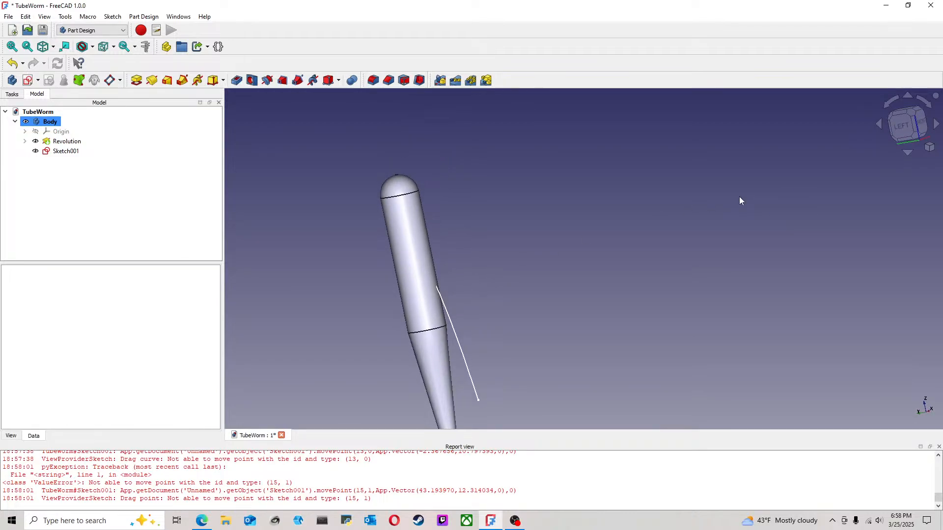
{"action": "left_click", "coordinate": [916, 127]}
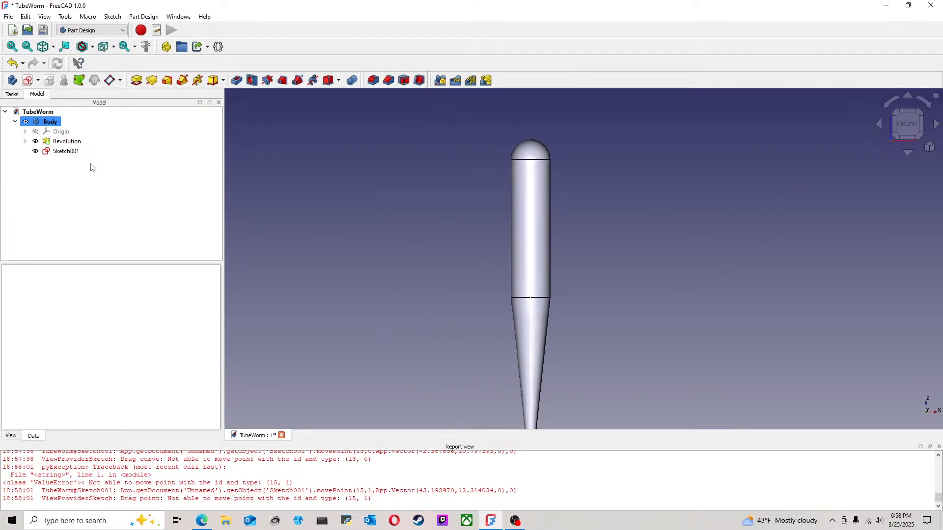
Step: Hide the revolved body and view the hyperbola sketch alone from the front and left sides
{"action": "left_click", "coordinate": [76, 141]}
{"action": "key", "text": "space"}
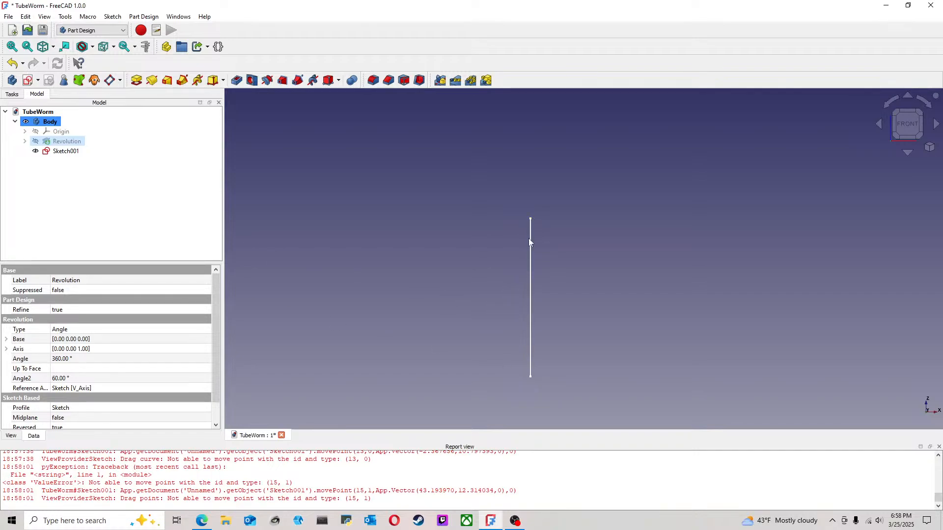
{"action": "left_click", "coordinate": [880, 125]}
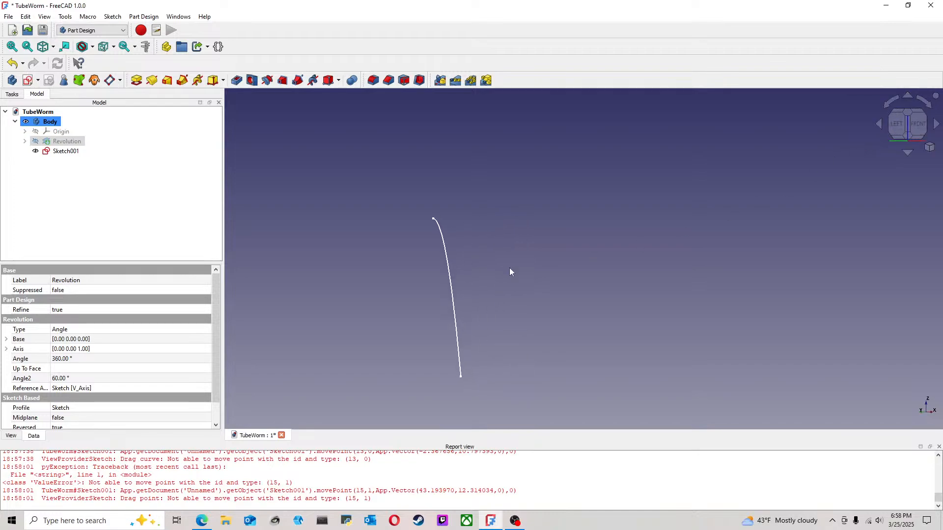
{"action": "left_click", "coordinate": [880, 126]}
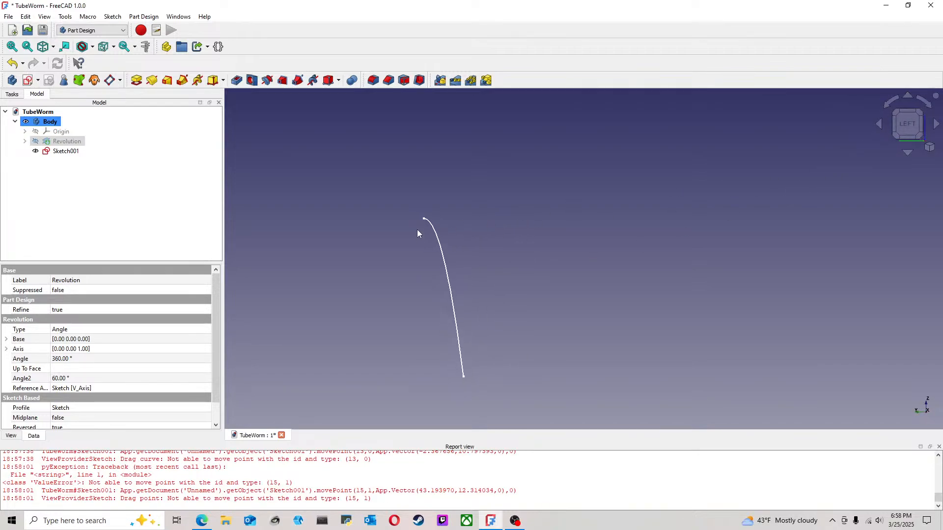
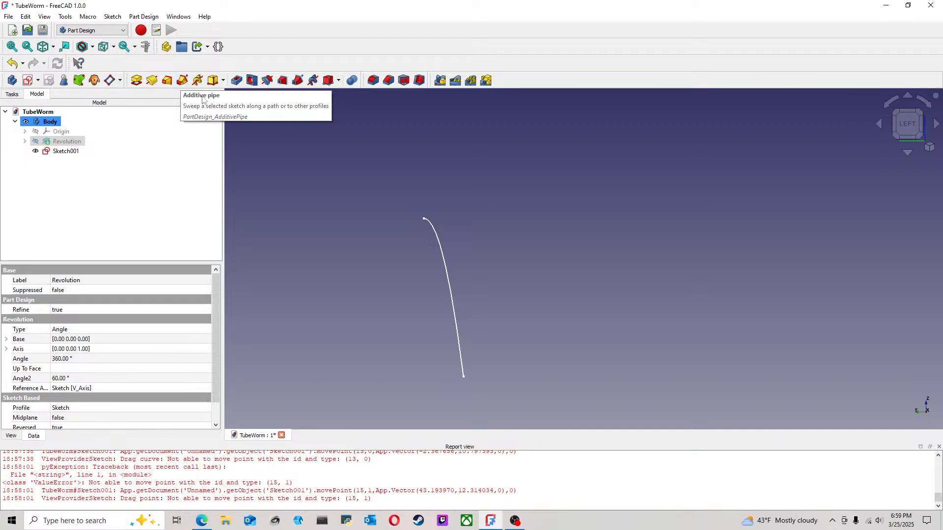
Step: Show the origin planes and start a new sketch on the XZ plane
{"action": "left_click", "coordinate": [491, 170]}
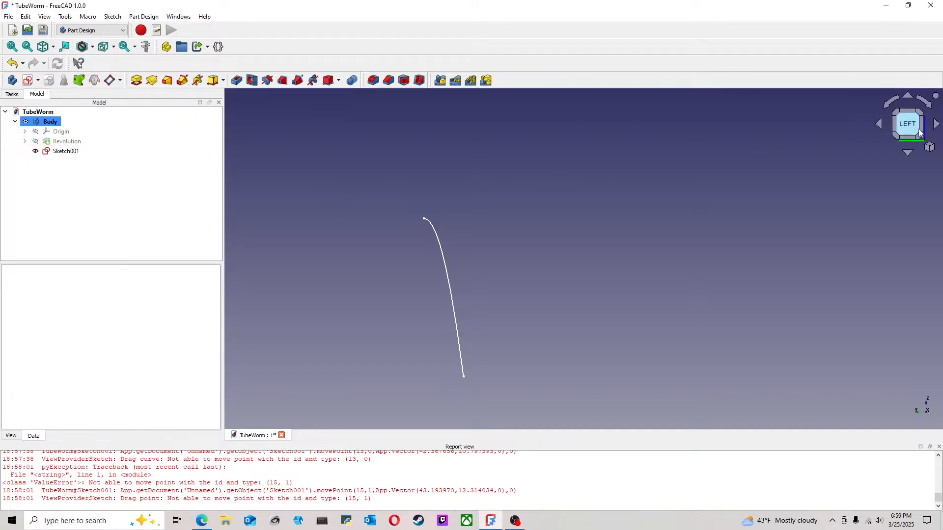
{"action": "left_click", "coordinate": [67, 133]}
{"action": "key", "text": "space"}
{"action": "left_click", "coordinate": [586, 223]}
{"action": "left_click", "coordinate": [921, 125]}
{"action": "left_click", "coordinate": [918, 126]}
{"action": "middle_click_drag", "start_coordinate": [604, 221], "coordinate": [669, 220]}
{"action": "left_click", "coordinate": [913, 123]}
{"action": "left_click", "coordinate": [643, 156]}
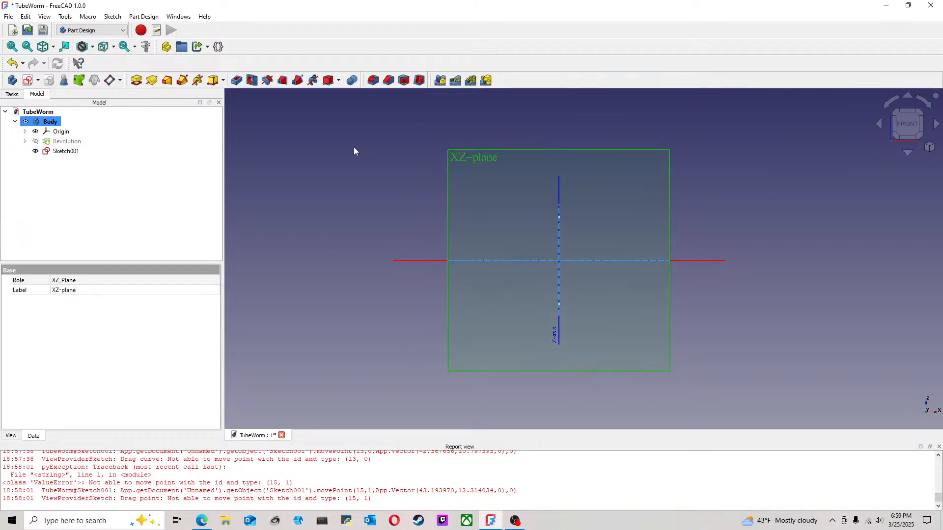
{"action": "left_click", "coordinate": [28, 80]}
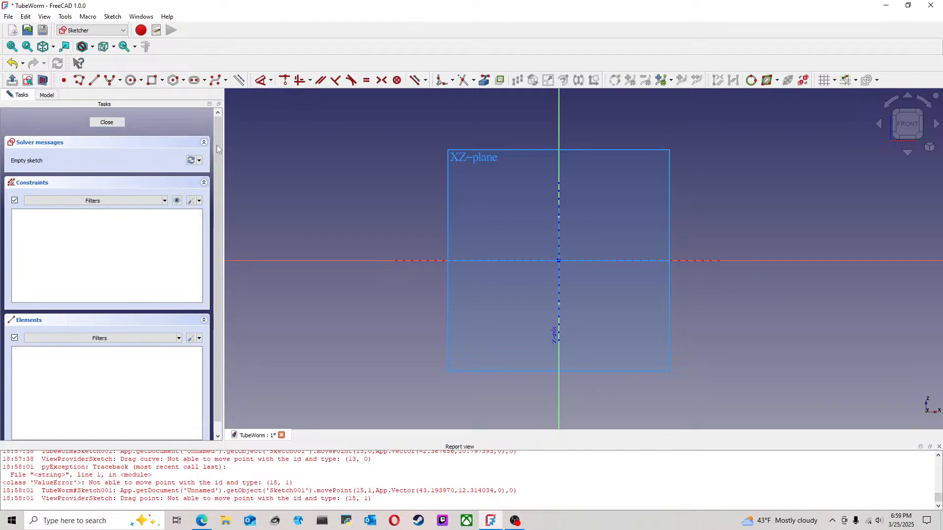
Step: Hide the origin planes and project the hyperbola curve into the sketch as external geometry
{"action": "middle_click_drag", "start_coordinate": [349, 167], "coordinate": [434, 196]}
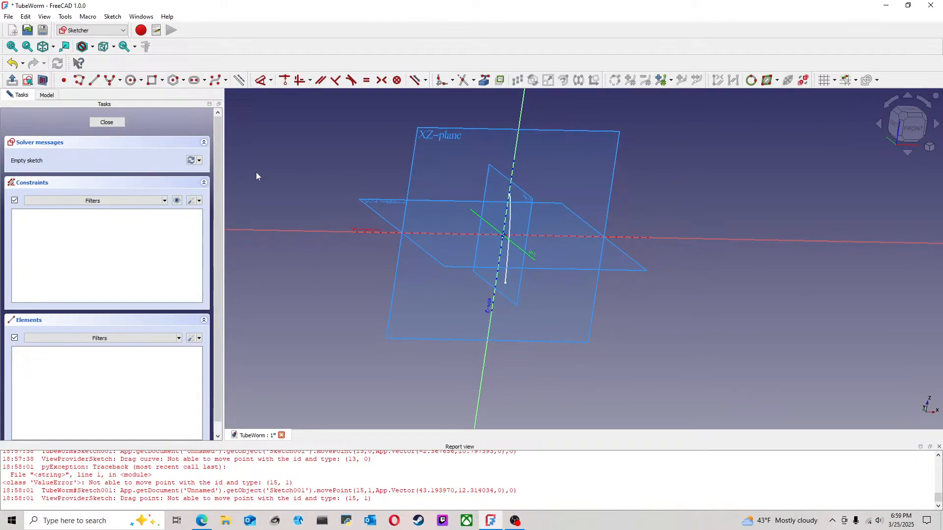
{"action": "left_click", "coordinate": [47, 95]}
{"action": "left_click", "coordinate": [65, 137]}
{"action": "key", "text": "space"}
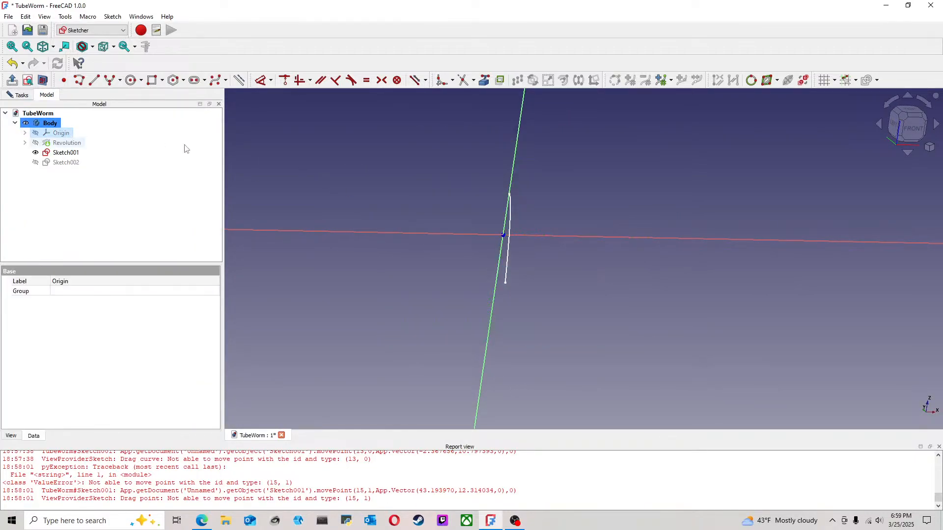
{"action": "left_click", "coordinate": [910, 129]}
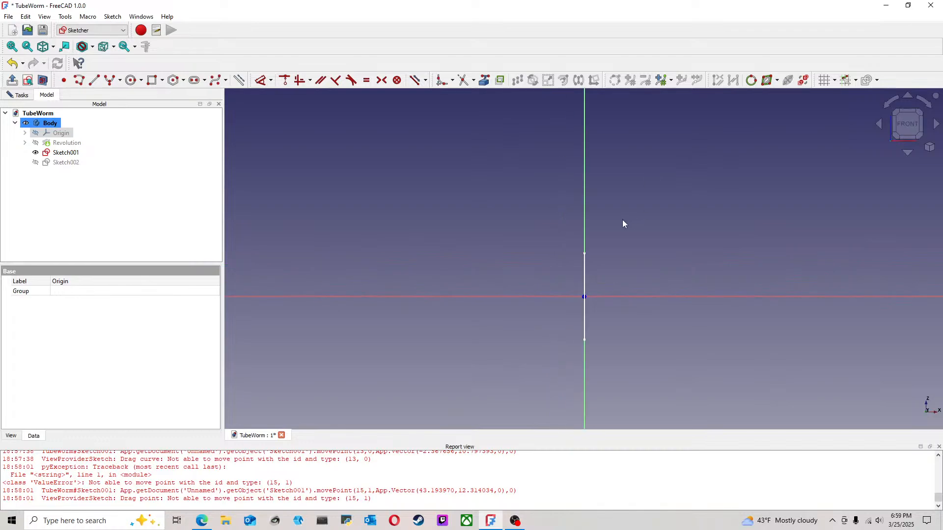
{"action": "left_click", "coordinate": [484, 80]}
{"action": "left_click", "coordinate": [583, 265]}
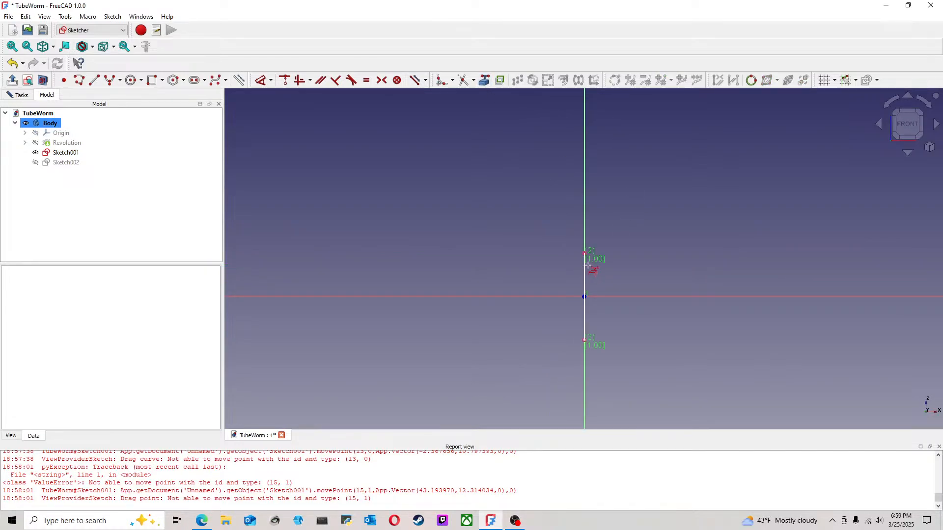
Step: Hide the hyperbola sketch and draw a circle about 7.39 mm in diameter centred on the upper end of the projected curve
{"action": "middle_click_drag", "start_coordinate": [636, 250], "coordinate": [554, 264]}
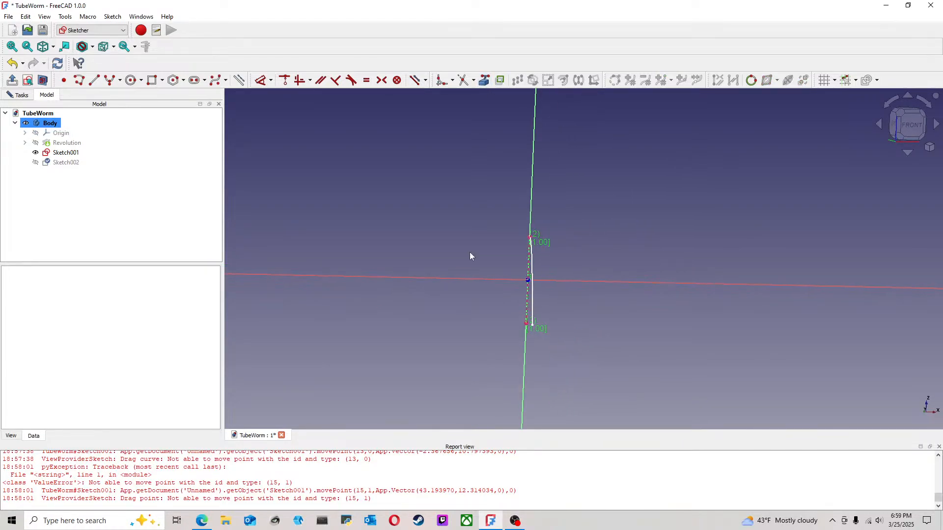
{"action": "left_click", "coordinate": [74, 154]}
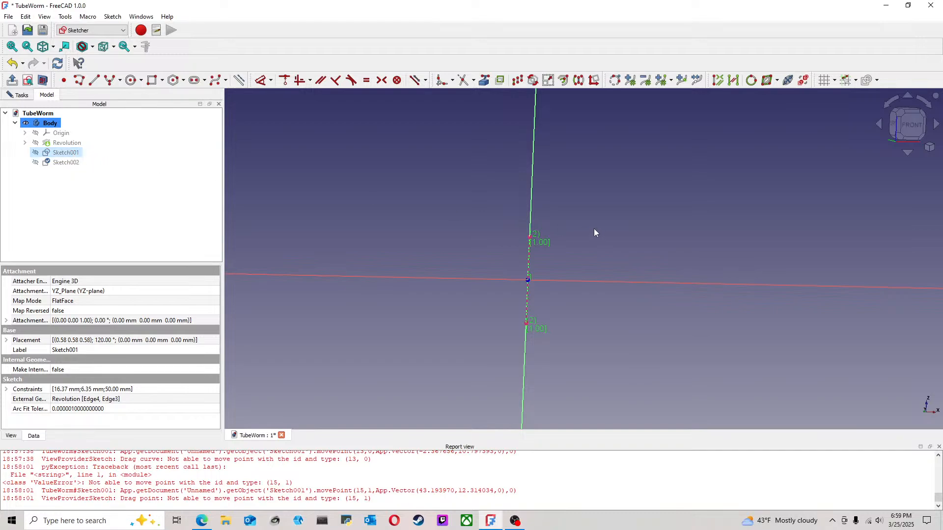
{"action": "left_click", "coordinate": [922, 126]}
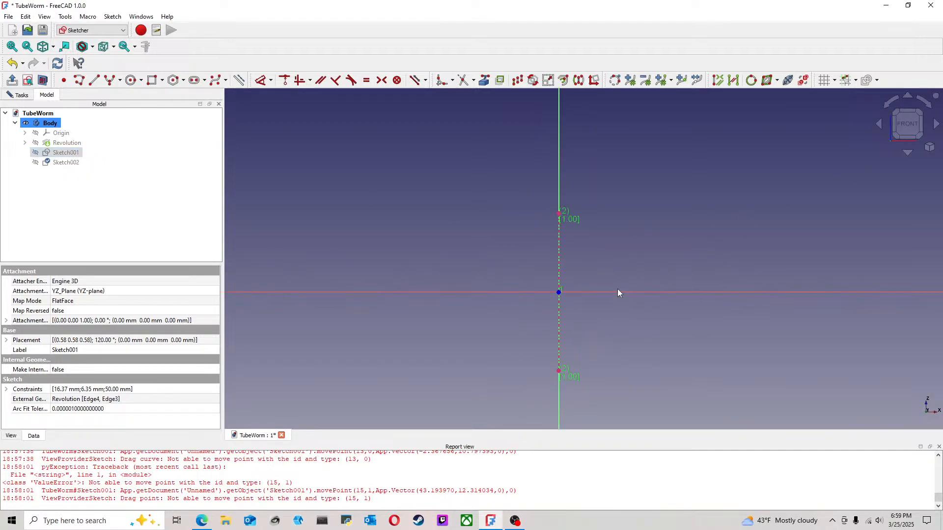
{"action": "left_click", "coordinate": [132, 81]}
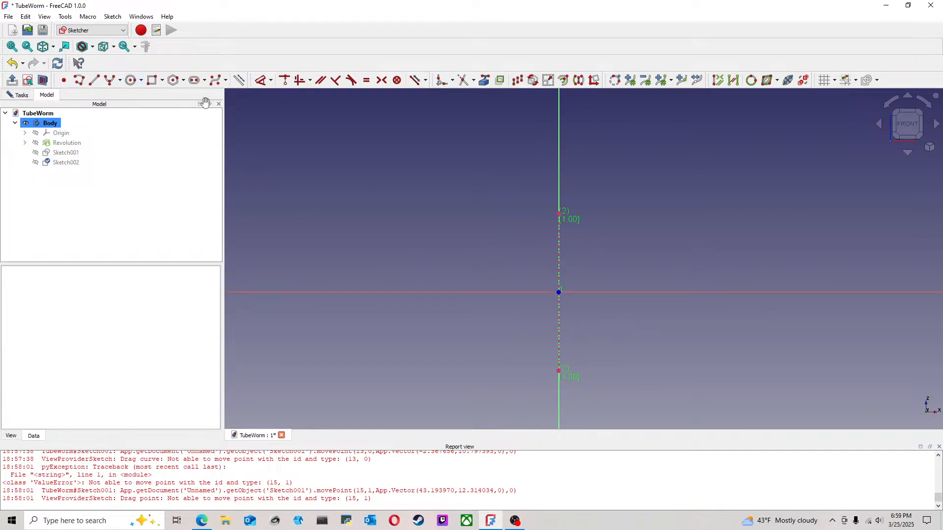
{"action": "left_click", "coordinate": [559, 213]}
{"action": "left_click", "coordinate": [578, 200]}
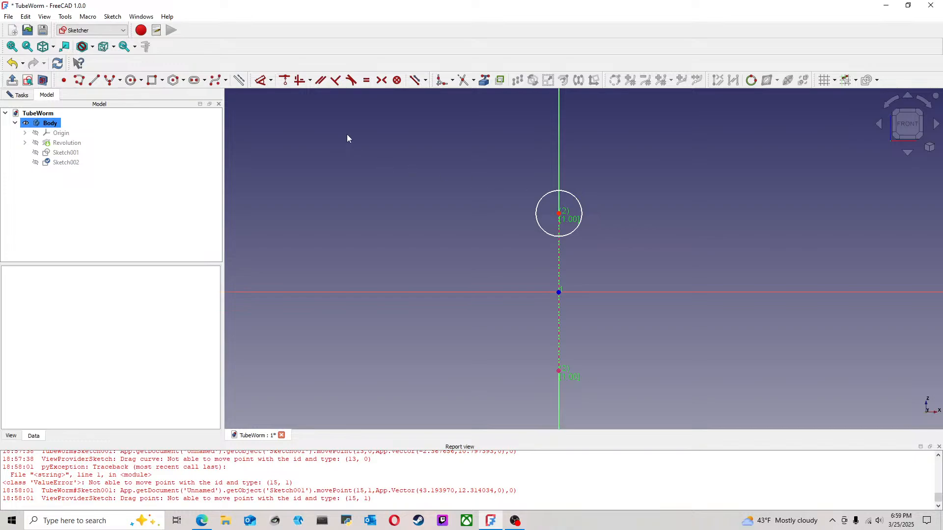
Step: Dimension the circle's diameter at 3 mm and save the document
{"action": "left_click", "coordinate": [261, 81]}
{"action": "left_click", "coordinate": [543, 197]}
{"action": "left_click", "coordinate": [416, 193]}
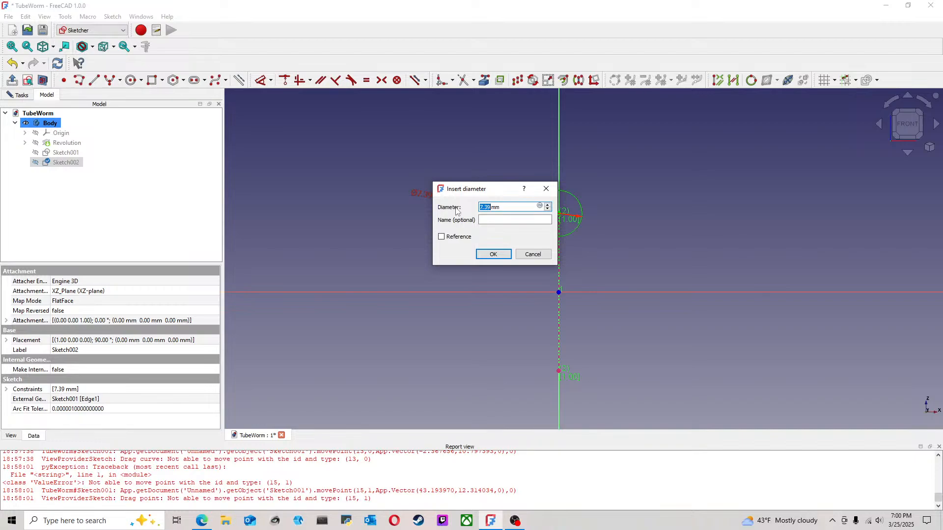
{"action": "type", "text": "3"}
{"action": "left_click", "coordinate": [493, 254]}
{"action": "right_click", "coordinate": [502, 241]}
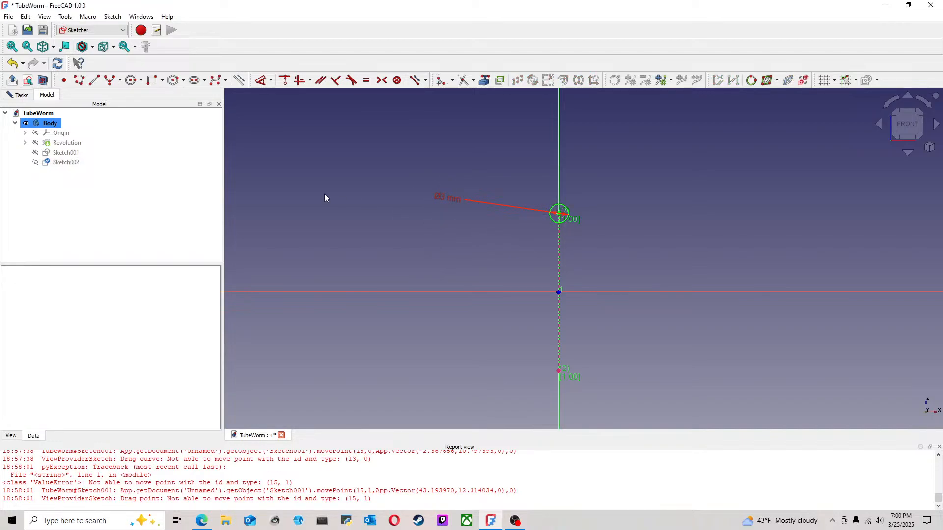
{"action": "left_click", "coordinate": [8, 16]}
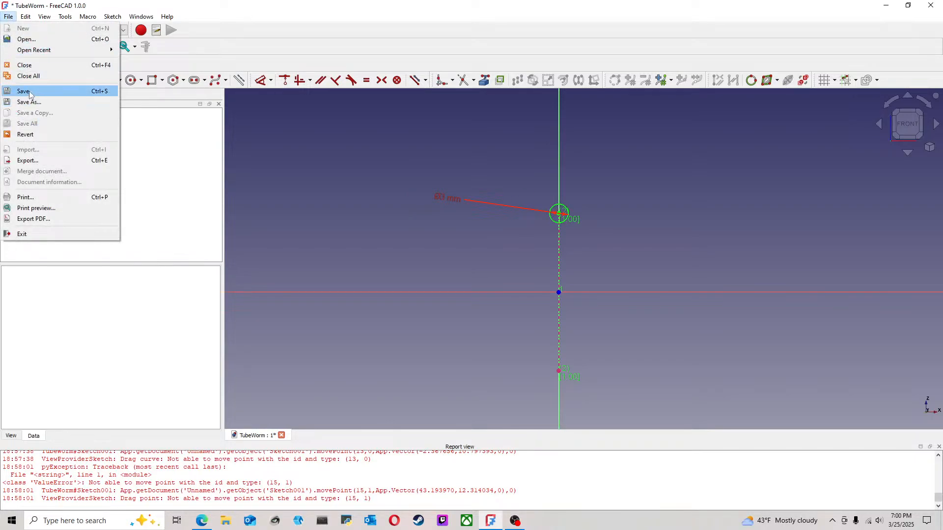
{"action": "left_click", "coordinate": [30, 93]}
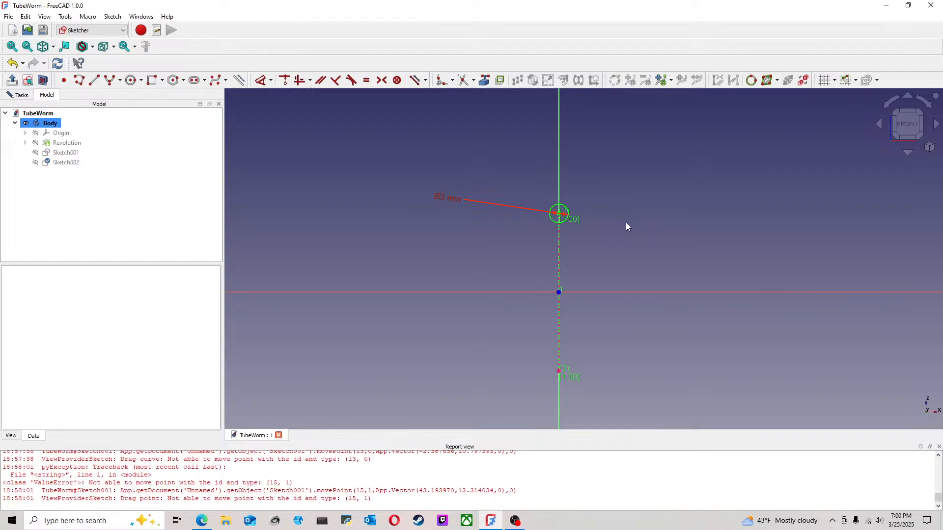
Step: Show the hyperbola sketch again to check the circle against it from the left, and close the circle sketch
{"action": "scroll", "coordinate": [615, 255], "scroll_direction": "up", "scroll_amount": 1}
{"action": "scroll", "coordinate": [618, 251], "scroll_direction": "down", "scroll_amount": 1}
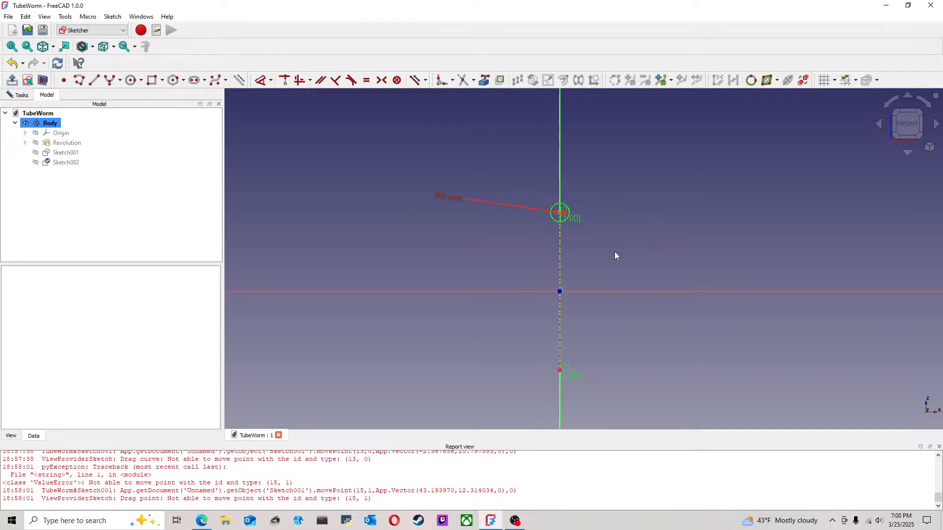
{"action": "left_click", "coordinate": [76, 154]}
{"action": "key", "text": "space"}
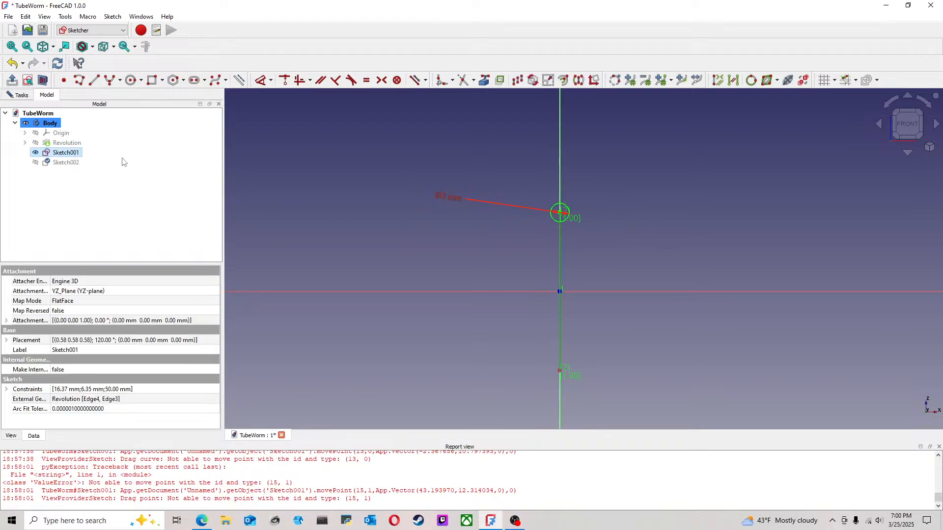
{"action": "left_click", "coordinate": [455, 214]}
{"action": "middle_click_drag", "start_coordinate": [417, 215], "coordinate": [550, 216]}
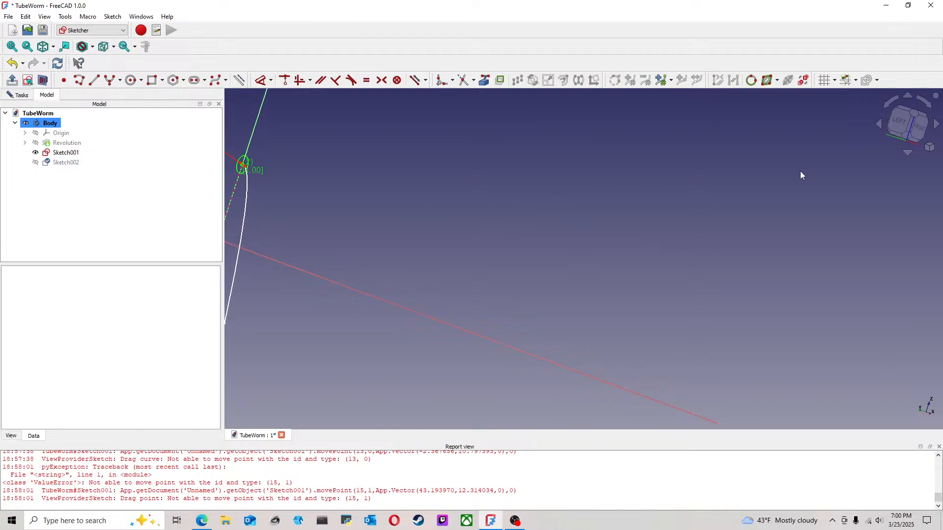
{"action": "left_click", "coordinate": [899, 121]}
{"action": "scroll", "coordinate": [478, 279], "scroll_direction": "up", "scroll_amount": 3}
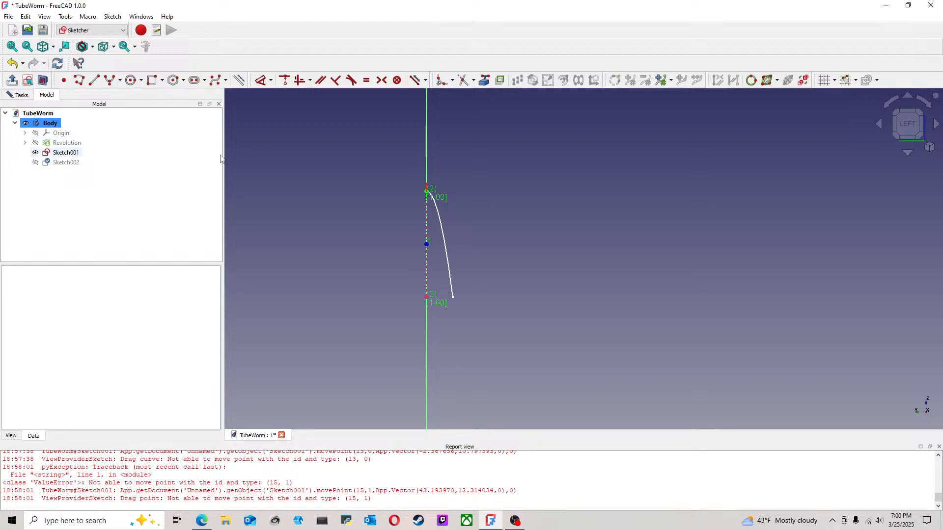
{"action": "left_click", "coordinate": [18, 95]}
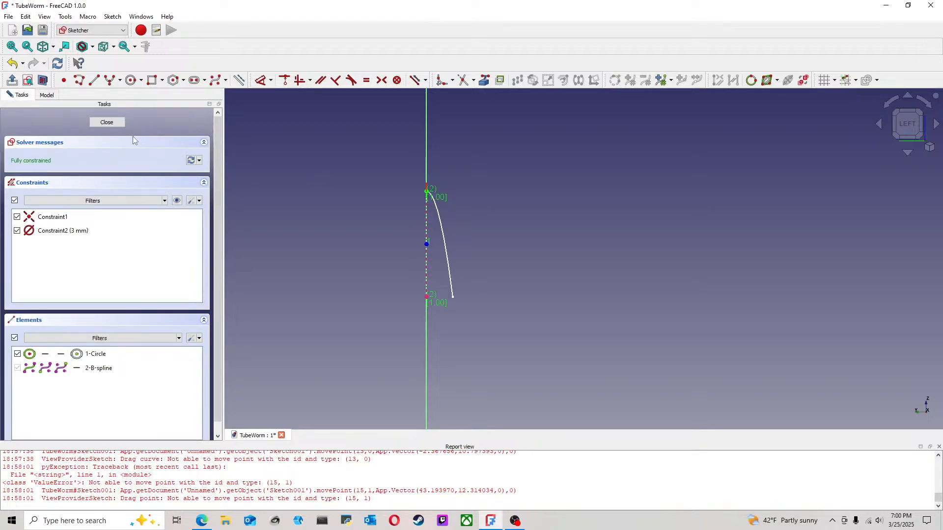
{"action": "left_click", "coordinate": [116, 125]}
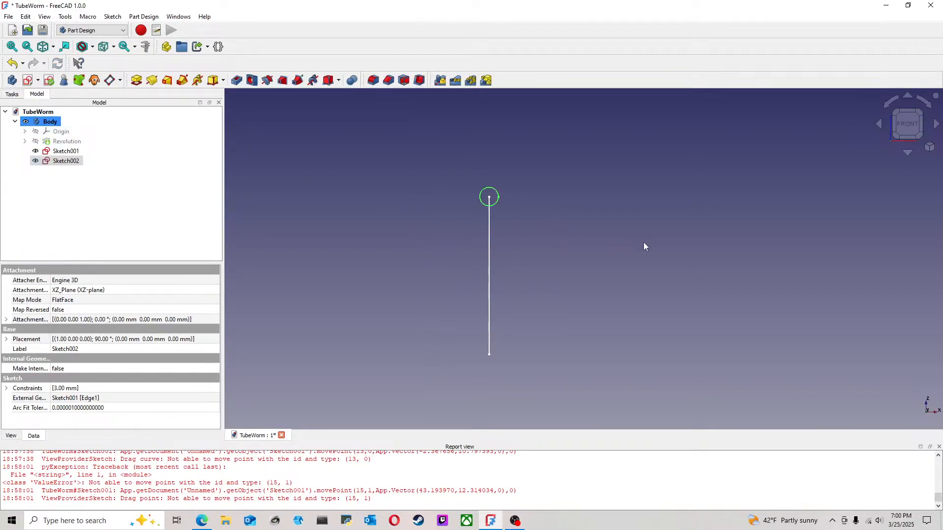
Step: Show the origin planes again and start a datum plane attached to the XY plane
{"action": "left_click", "coordinate": [574, 243]}
{"action": "left_click", "coordinate": [895, 125]}
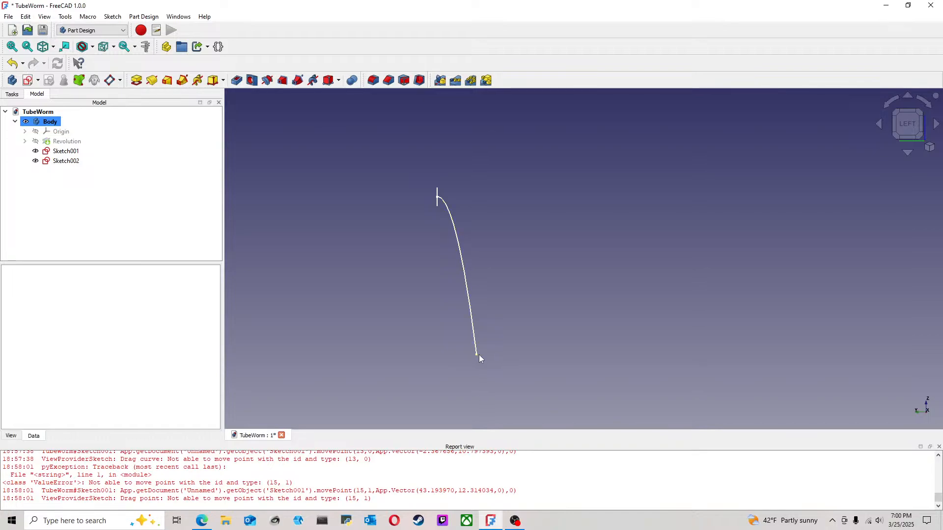
{"action": "left_click", "coordinate": [58, 132]}
{"action": "key", "text": "space"}
{"action": "left_click", "coordinate": [569, 283]}
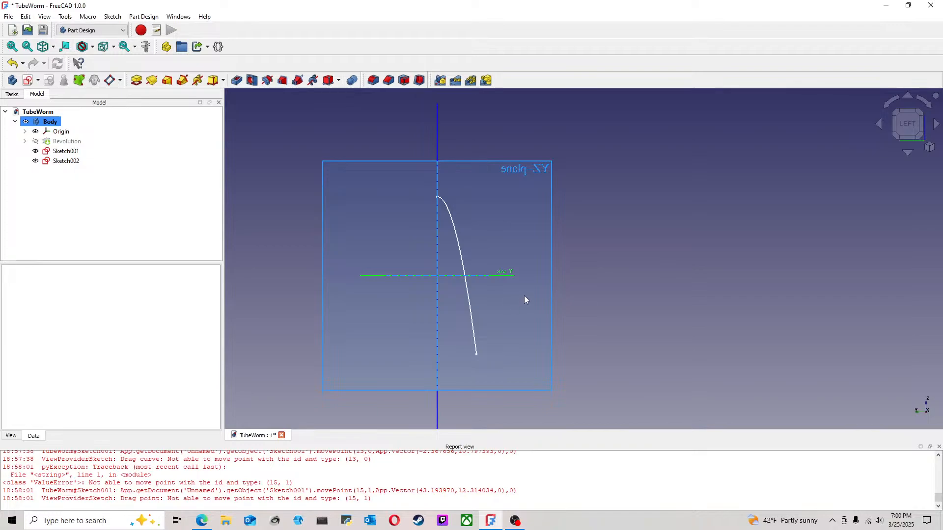
{"action": "middle_click_drag", "start_coordinate": [559, 243], "coordinate": [505, 299]}
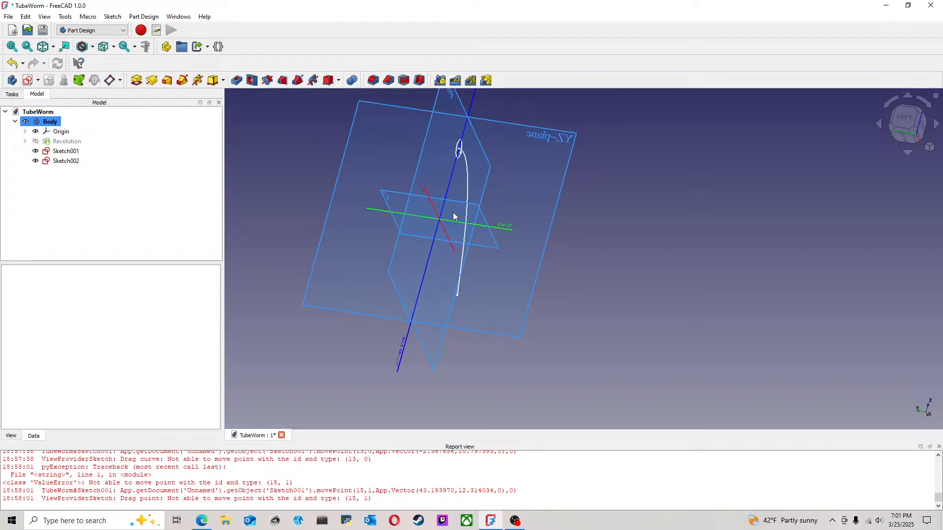
{"action": "left_click", "coordinate": [482, 210]}
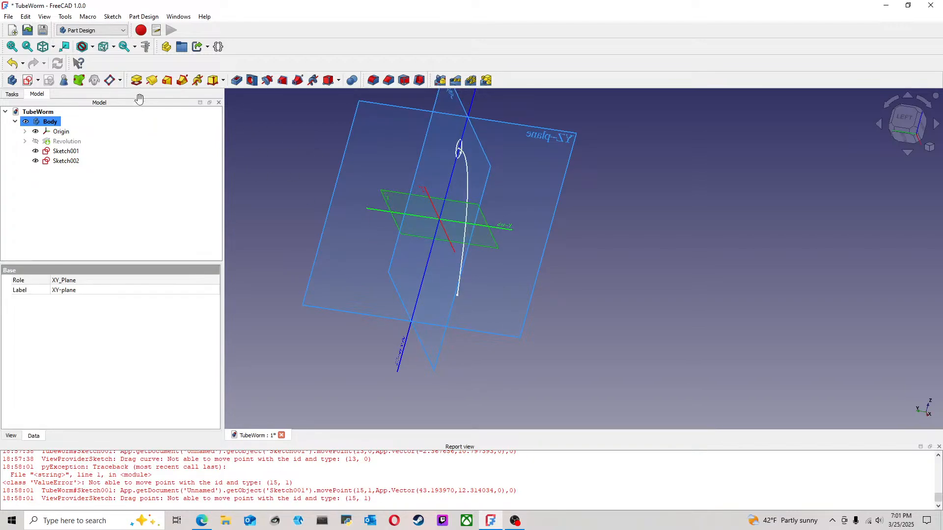
{"action": "left_click", "coordinate": [110, 80]}
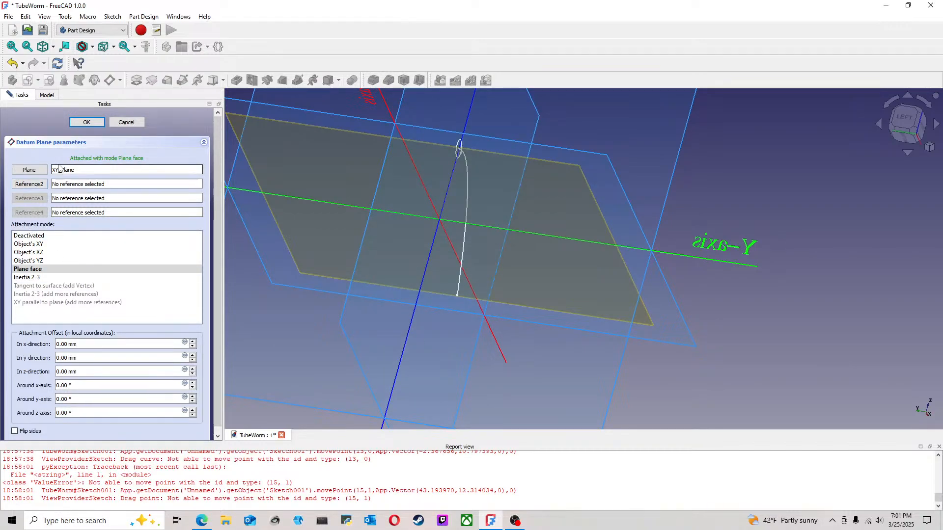
{"action": "scroll", "coordinate": [498, 349], "scroll_direction": "down", "scroll_amount": 2}
{"action": "scroll", "coordinate": [498, 350], "scroll_direction": "down", "scroll_amount": 3}
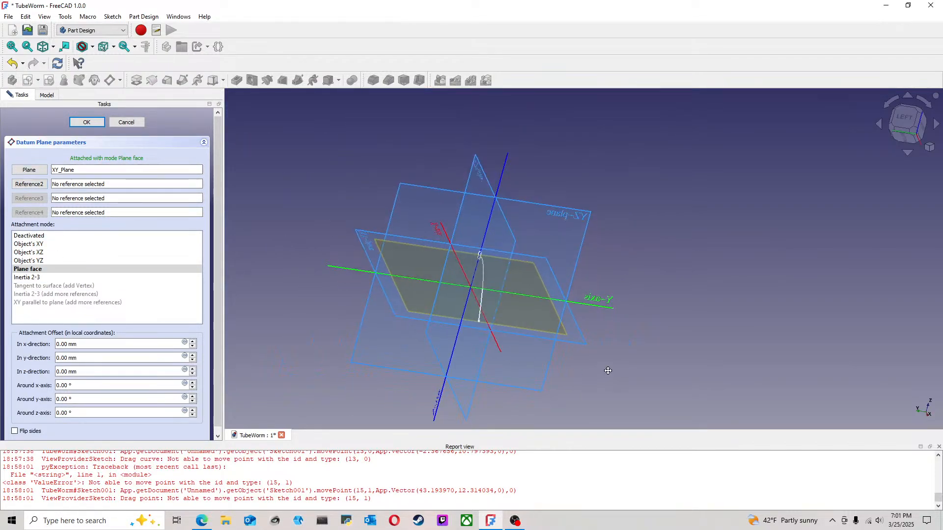
Step: Add the hyperbola's lower endpoint as the datum plane's second reference, using the XY parallel to plane mode, and accept it
{"action": "left_click", "coordinate": [29, 183]}
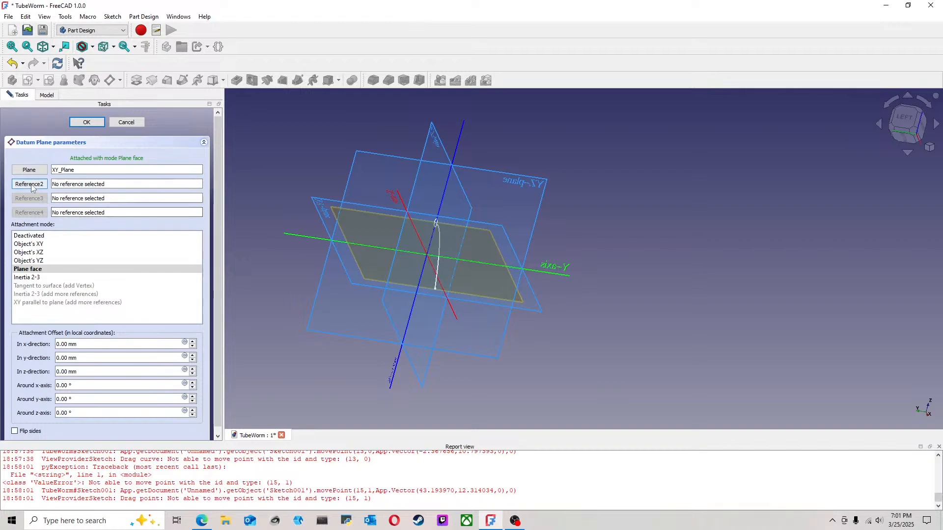
{"action": "scroll", "coordinate": [425, 281], "scroll_direction": "up", "scroll_amount": 4}
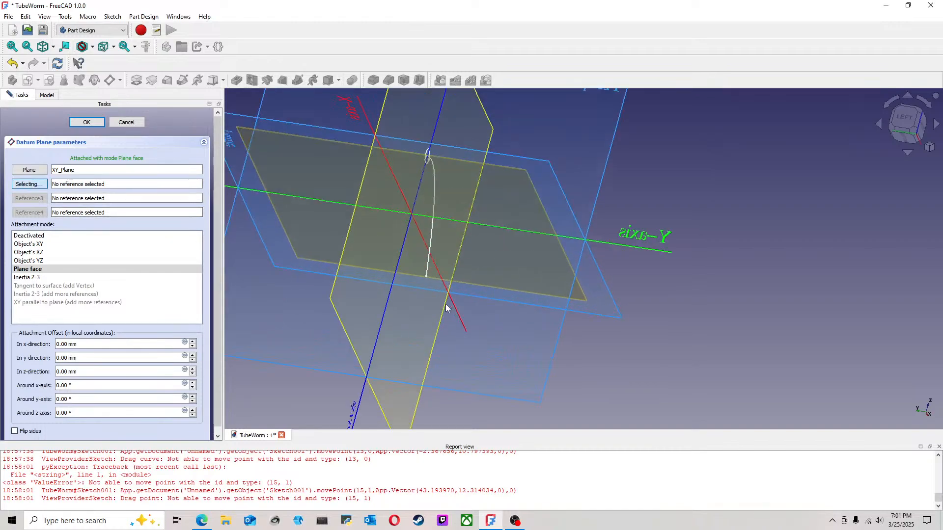
{"action": "left_click", "coordinate": [425, 277]}
{"action": "mouse_move", "coordinate": [638, 309]}
{"action": "middle_mouse_down"}
{"action": "mouse_move", "coordinate": [653, 329]}
{"action": "mouse_move", "coordinate": [677, 329]}
{"action": "middle_mouse_up"}
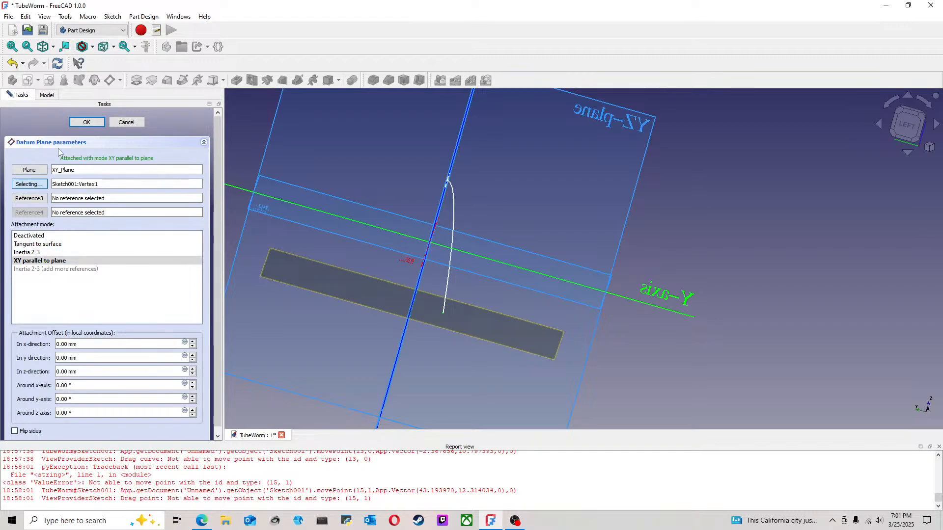
{"action": "left_click", "coordinate": [87, 122]}
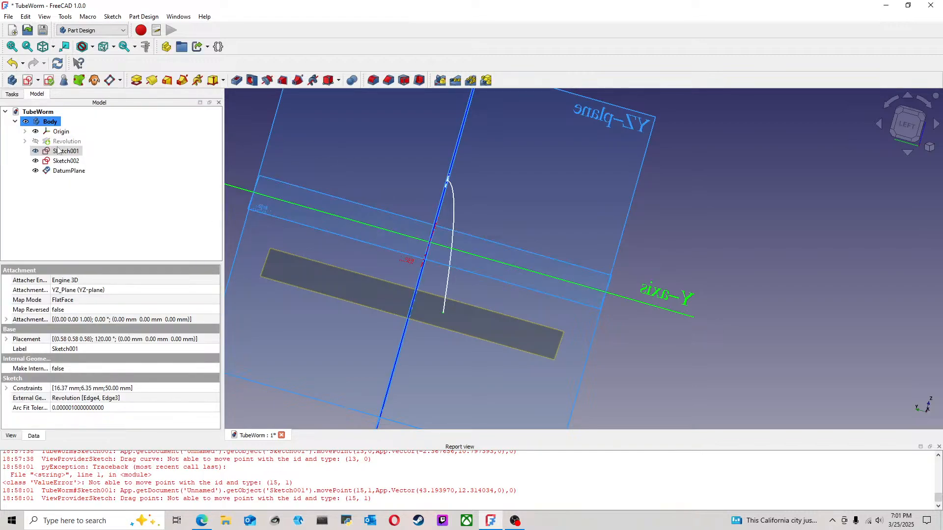
Step: Hide the origin planes and start a new sketch on the datum plane
{"action": "left_click", "coordinate": [69, 132]}
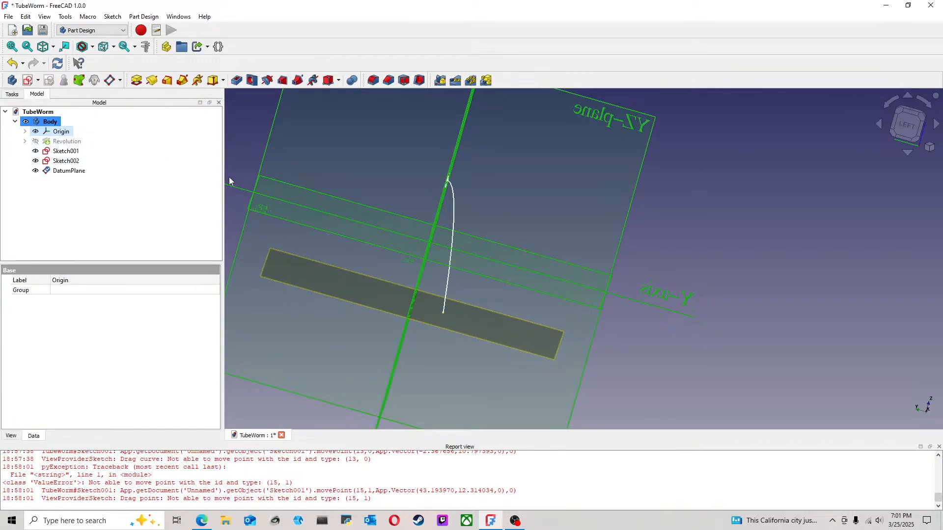
{"action": "key", "text": "space"}
{"action": "middle_click_drag", "start_coordinate": [528, 282], "coordinate": [500, 246]}
{"action": "left_click", "coordinate": [500, 246]}
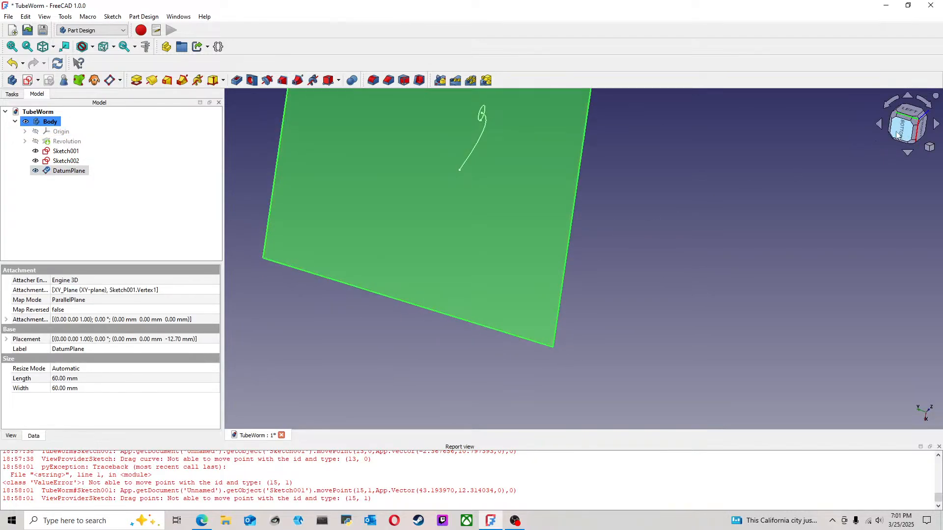
{"action": "left_click", "coordinate": [900, 135]}
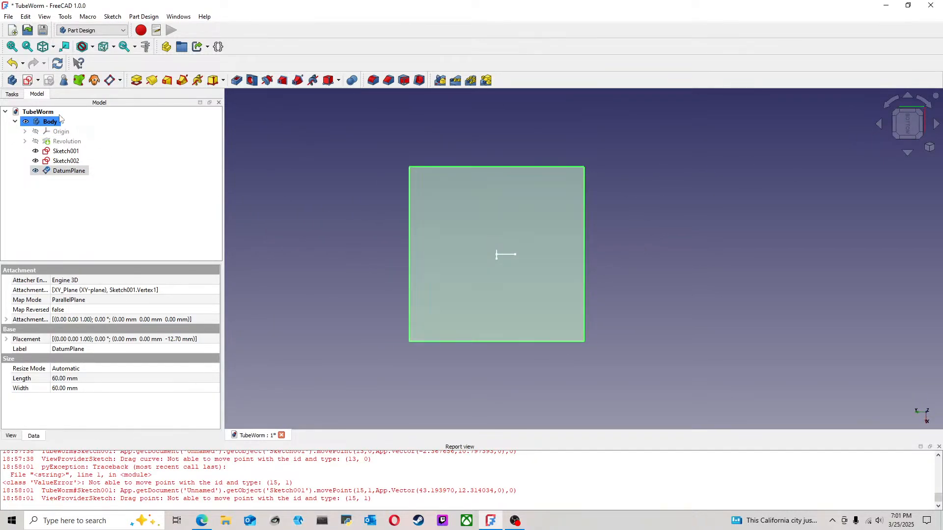
{"action": "left_click", "coordinate": [27, 80]}
Step: Hide the upper circle sketch and keep only the hyperbola sketch visible alongside the datum plane
{"action": "scroll", "coordinate": [627, 192], "scroll_direction": "down", "scroll_amount": 3}
{"action": "mouse_move", "coordinate": [617, 187]}
{"action": "middle_mouse_down"}
{"action": "mouse_move", "coordinate": [670, 234]}
{"action": "mouse_move", "coordinate": [626, 209]}
{"action": "mouse_move", "coordinate": [467, 196]}
{"action": "middle_mouse_up"}
{"action": "left_click", "coordinate": [44, 96]}
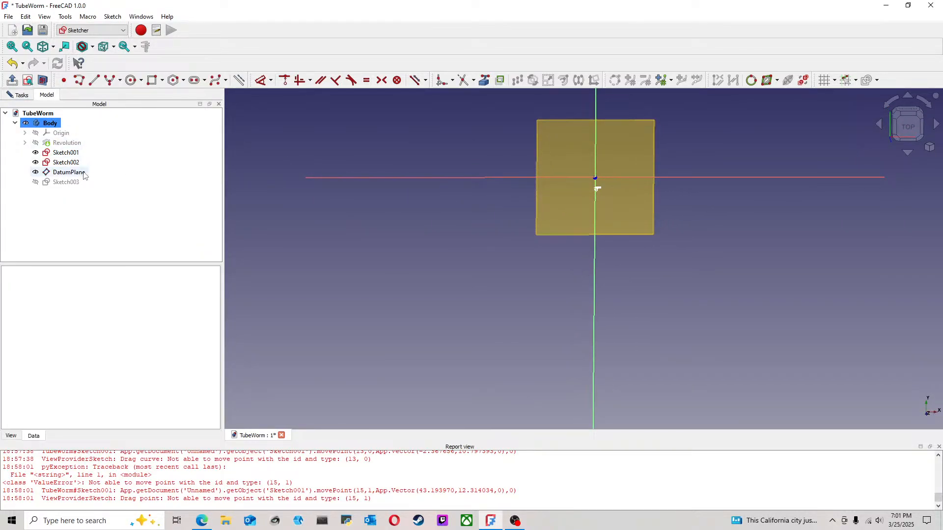
{"action": "left_click", "coordinate": [69, 163]}
{"action": "left_click", "coordinate": [899, 127]}
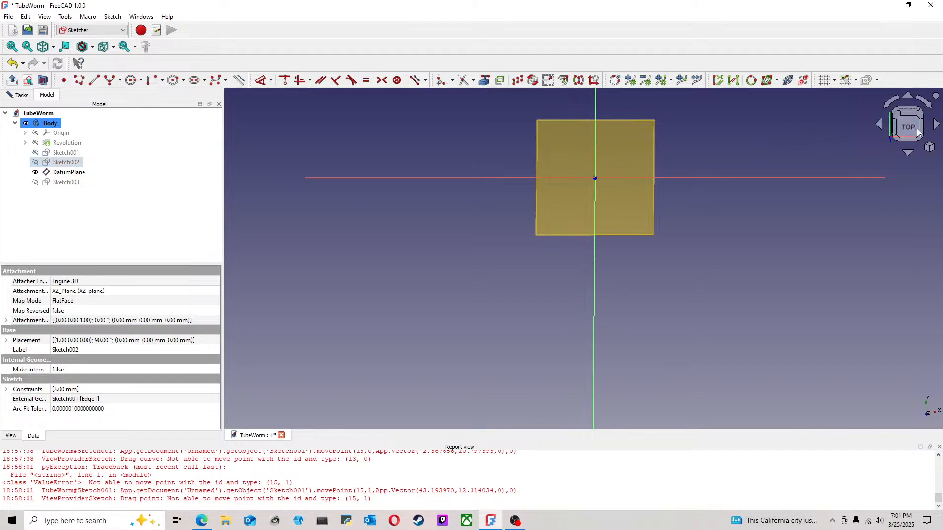
{"action": "left_click", "coordinate": [78, 154]}
{"action": "mouse_move", "coordinate": [557, 223]}
{"action": "left_mouse_down"}
{"action": "mouse_move", "coordinate": [642, 227]}
{"action": "mouse_move", "coordinate": [668, 163]}
{"action": "left_mouse_up"}
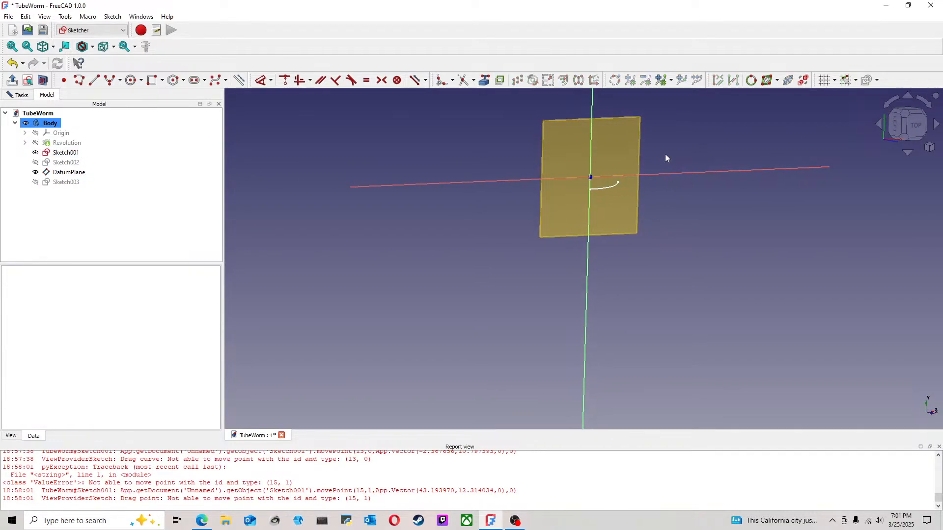
Step: Project the hyperbola into the new sketch as external geometry, and hide the hyperbola sketch
{"action": "left_click", "coordinate": [489, 87]}
{"action": "left_click", "coordinate": [608, 187]}
{"action": "right_click", "coordinate": [721, 188]}
{"action": "left_click", "coordinate": [915, 128]}
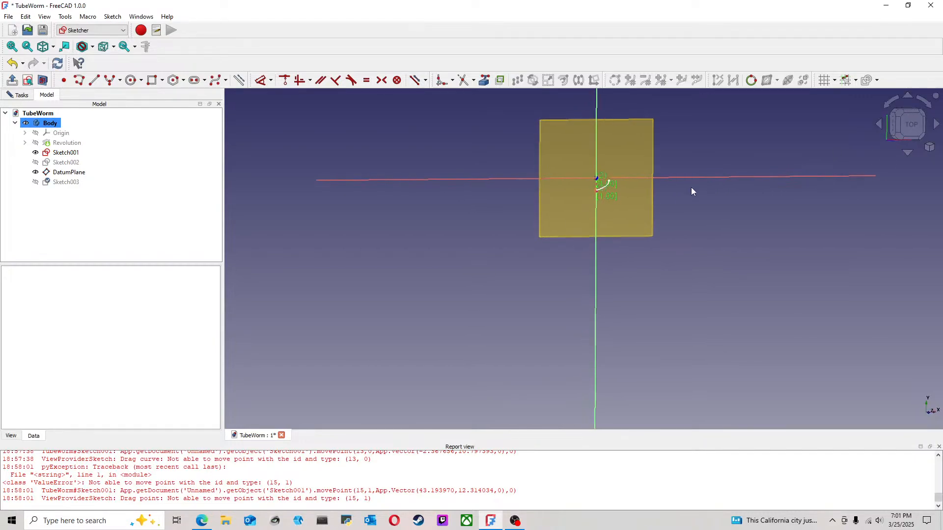
{"action": "scroll", "coordinate": [651, 198], "scroll_direction": "up", "scroll_amount": 4}
{"action": "left_click", "coordinate": [72, 156]}
{"action": "key", "text": "space"}
Step: Draw a circle about 6 mm in diameter centred on the lower endpoint of the projected hyperbola
{"action": "left_click", "coordinate": [525, 203]}
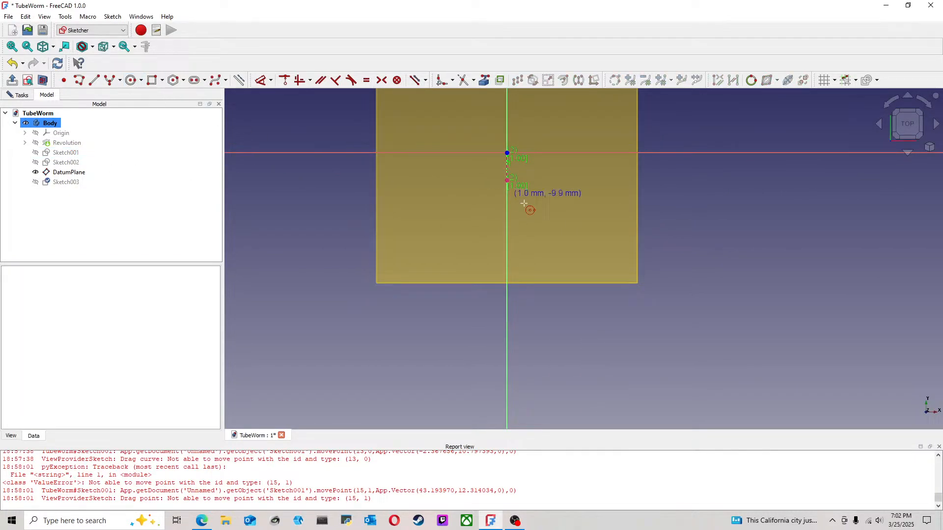
{"action": "left_click", "coordinate": [506, 180]}
{"action": "left_click", "coordinate": [520, 177]}
{"action": "right_click", "coordinate": [564, 171]}
Step: Dimension the circle's diameter and set it to 1.2 mm
{"action": "middle_click_drag", "start_coordinate": [543, 187], "coordinate": [497, 249]}
{"action": "scroll", "coordinate": [480, 237], "scroll_direction": "up", "scroll_amount": 2}
{"action": "left_click", "coordinate": [260, 80]}
{"action": "left_click", "coordinate": [432, 256]}
{"action": "left_click", "coordinate": [391, 279]}
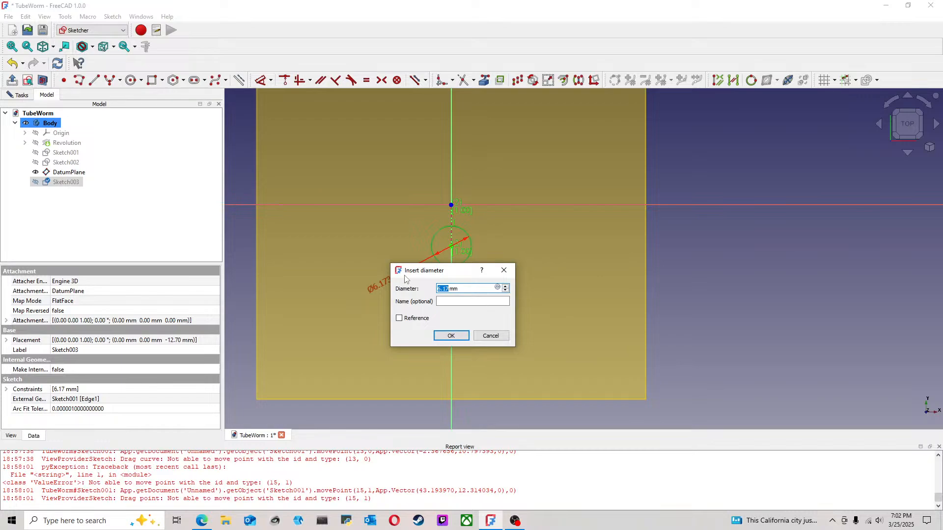
{"action": "type", "text": "1.2"}
{"action": "key", "text": "Return"}
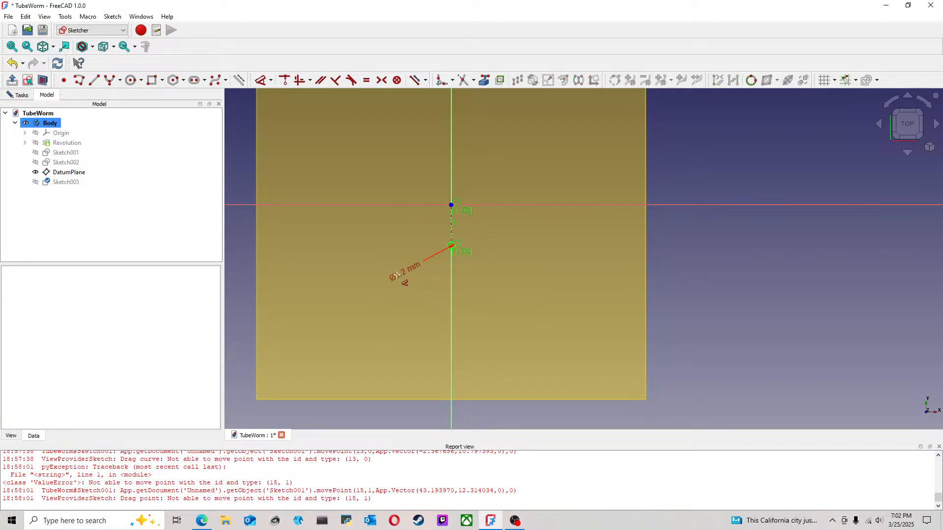
Step: Change the circle's diameter dimension to 1.5 mm
{"action": "double_click", "coordinate": [408, 272]}
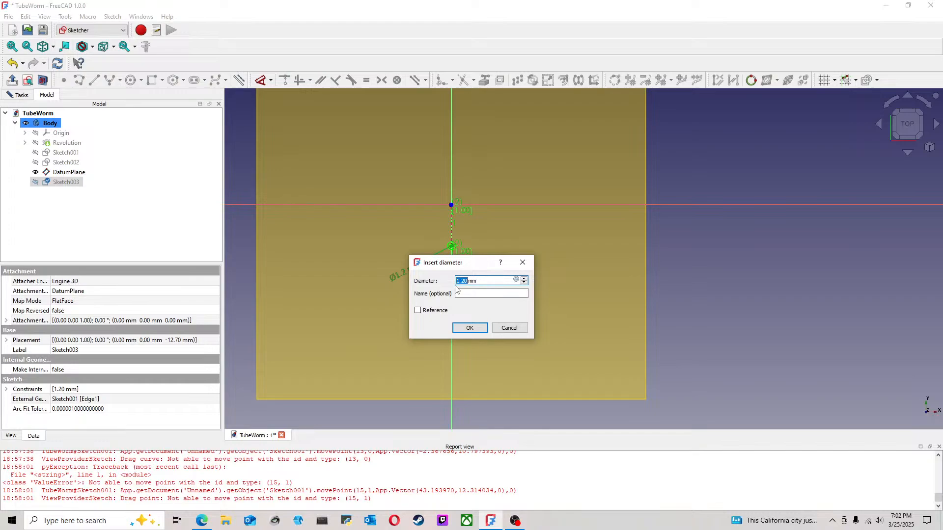
{"action": "type", "text": "1.5"}
{"action": "key", "text": "Return"}
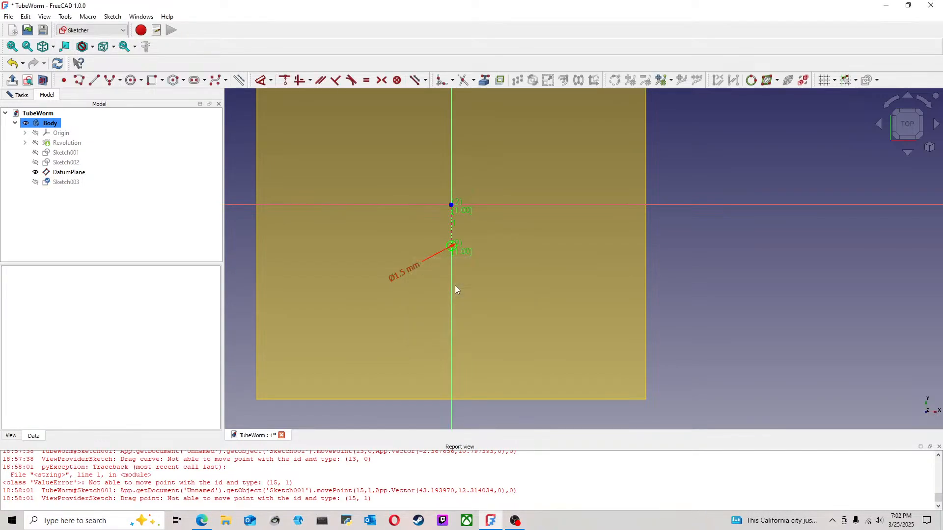
Step: Hide the datum plane and show the hyperbola sketch, the upper circle sketch and the revolved body
{"action": "scroll", "coordinate": [367, 224], "scroll_direction": "down", "scroll_amount": 4}
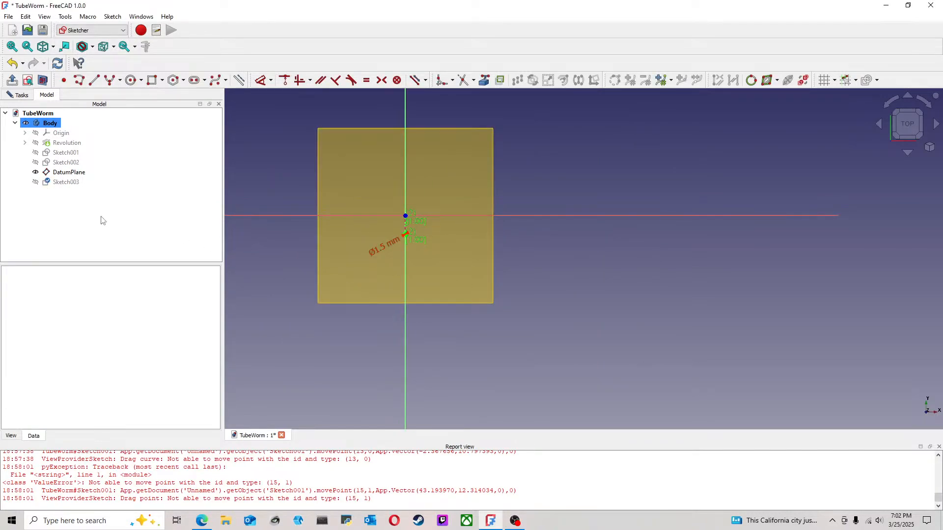
{"action": "middle_click_drag", "start_coordinate": [569, 275], "coordinate": [553, 191]}
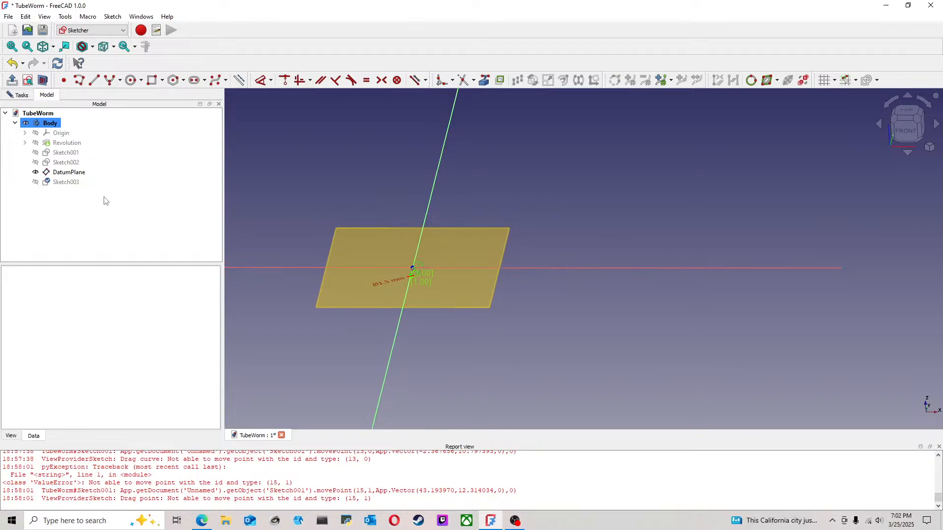
{"action": "left_click", "coordinate": [69, 172]}
{"action": "key", "text": "space"}
{"action": "left_click", "coordinate": [72, 154]}
{"action": "key", "text": "space"}
{"action": "left_click", "coordinate": [72, 163]}
{"action": "key", "text": "space"}
{"action": "left_click", "coordinate": [72, 144]}
{"action": "key", "text": "space"}
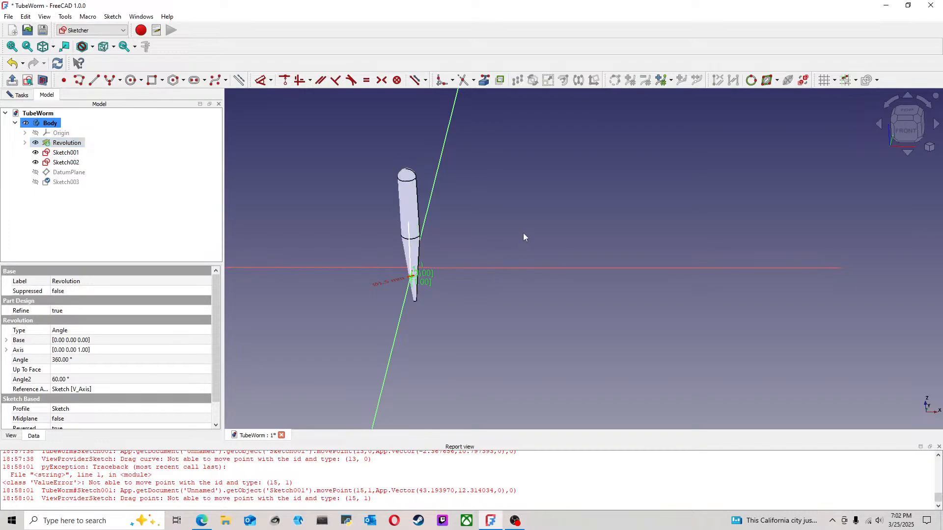
Step: Examine the small circle's size and position against the worm body and hyperbola, including from the left
{"action": "left_click", "coordinate": [524, 239]}
{"action": "middle_click_drag", "start_coordinate": [489, 246], "coordinate": [429, 290]}
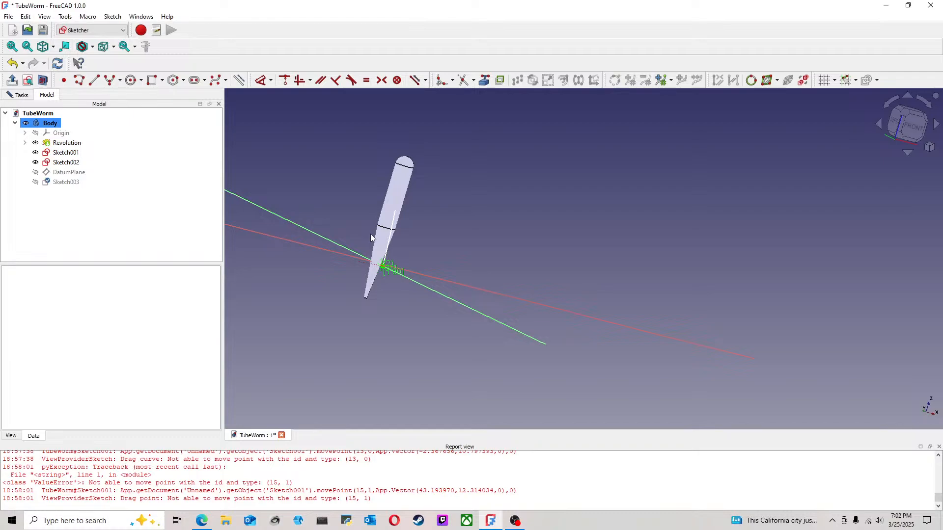
{"action": "middle_click_drag", "start_coordinate": [392, 233], "coordinate": [520, 251]}
{"action": "left_click", "coordinate": [893, 133]}
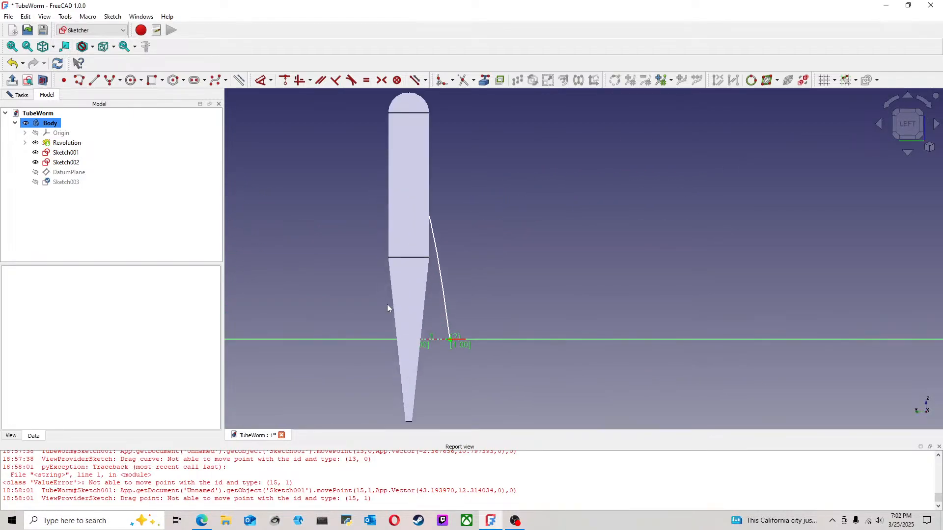
{"action": "mouse_move", "coordinate": [485, 283]}
{"action": "middle_mouse_down"}
{"action": "mouse_move", "coordinate": [435, 293]}
{"action": "mouse_move", "coordinate": [482, 267]}
{"action": "middle_mouse_up"}
{"action": "scroll", "coordinate": [432, 293], "scroll_direction": "down", "scroll_amount": 4}
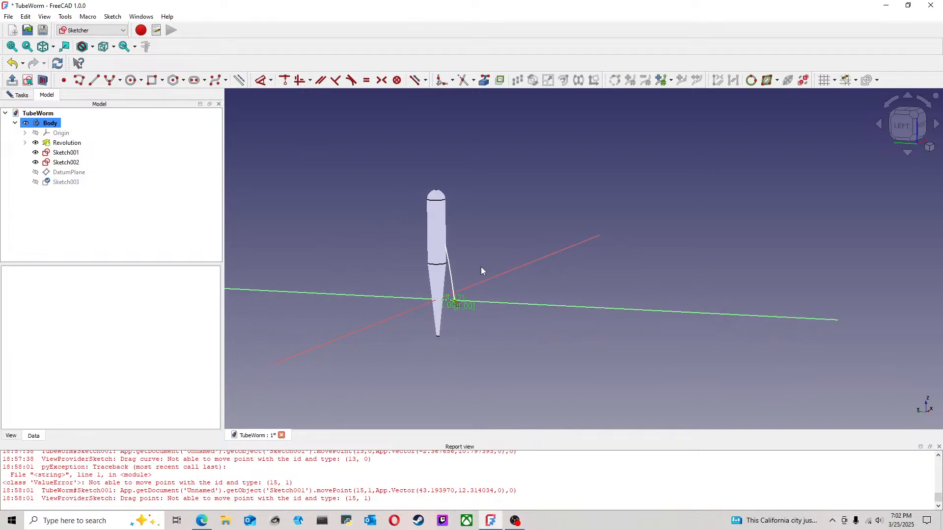
{"action": "scroll", "coordinate": [469, 312], "scroll_direction": "up", "scroll_amount": 2}
{"action": "middle_click_drag", "start_coordinate": [489, 322], "coordinate": [485, 320]}
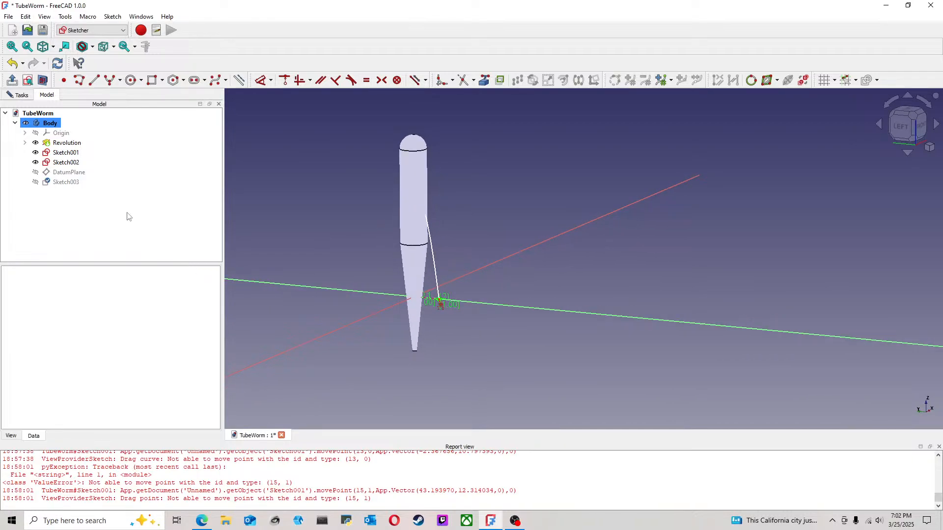
Step: Make the lower circle sketch visible and close it
{"action": "left_click", "coordinate": [65, 183]}
{"action": "key", "text": "space"}
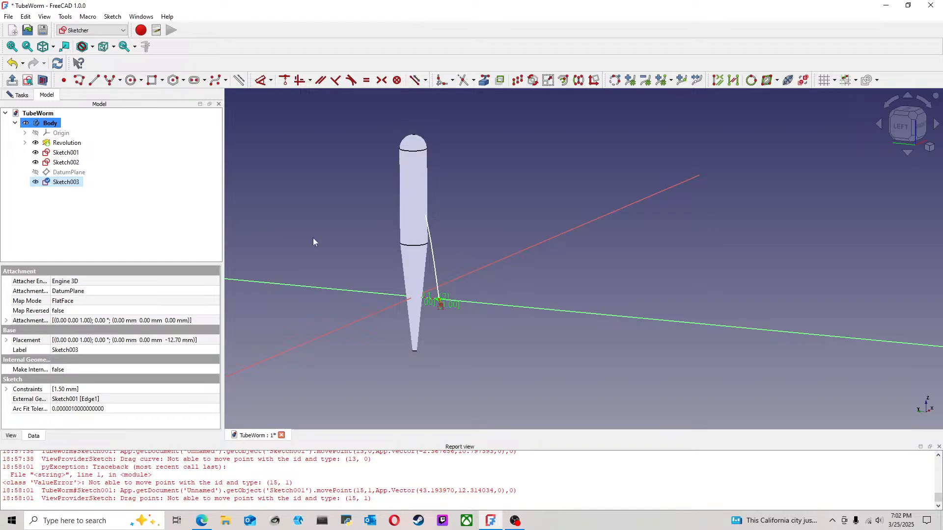
{"action": "left_click", "coordinate": [264, 229]}
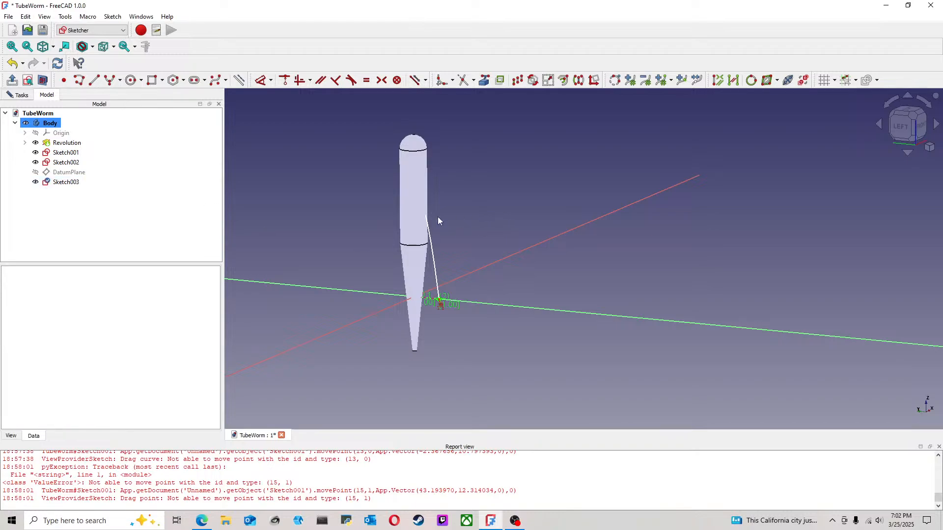
{"action": "left_click", "coordinate": [73, 154]}
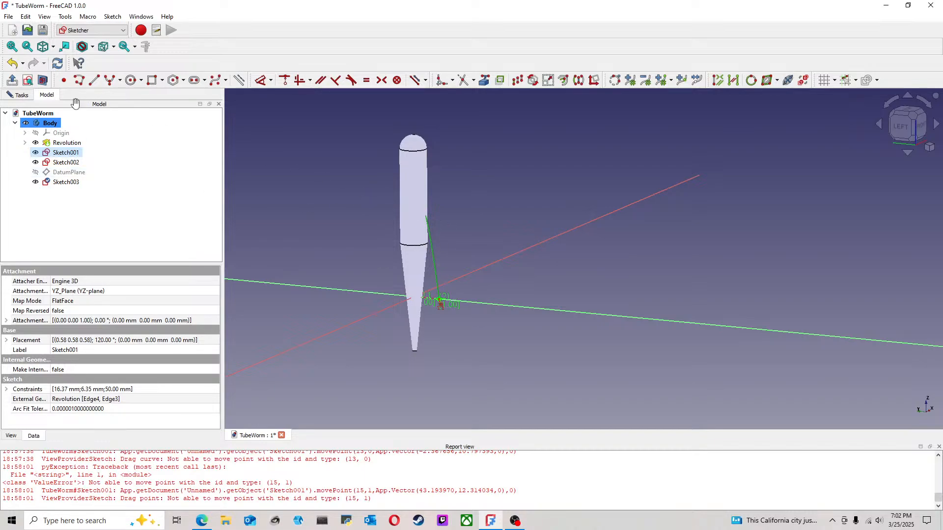
{"action": "left_click", "coordinate": [23, 96]}
{"action": "left_click", "coordinate": [107, 123]}
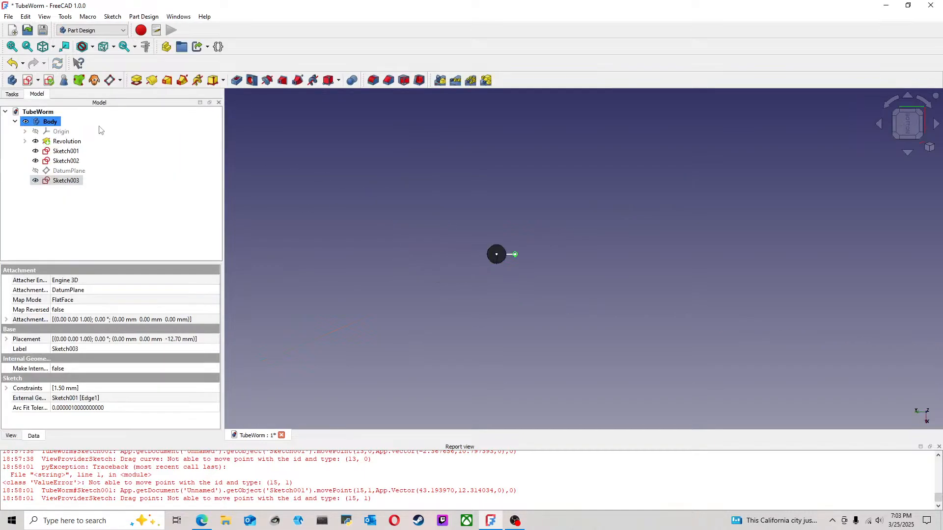
Step: Start an Additive Pipe, clear its preselected profile, and set the hyperbola sketch as the path to sweep along
{"action": "middle_click_drag", "start_coordinate": [552, 282], "coordinate": [488, 229]}
{"action": "scroll", "coordinate": [544, 173], "scroll_direction": "up", "scroll_amount": 3}
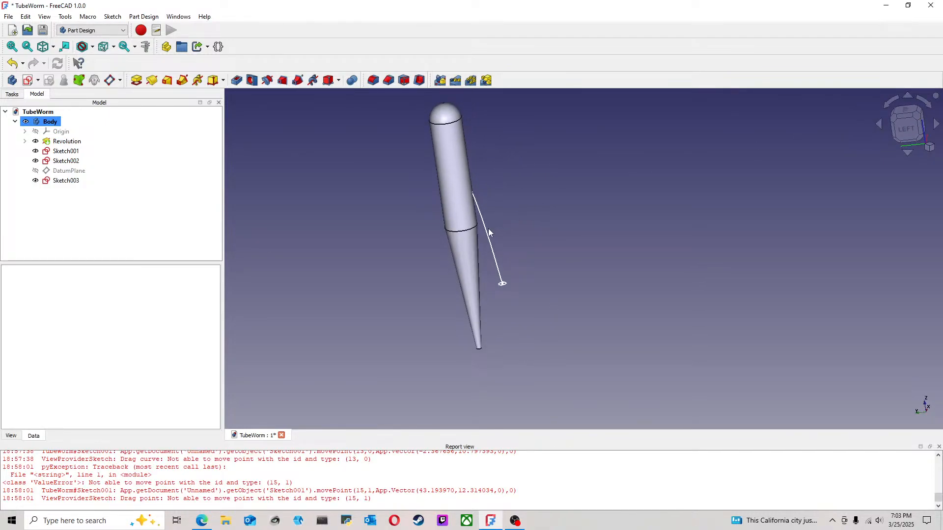
{"action": "left_click", "coordinate": [489, 228]}
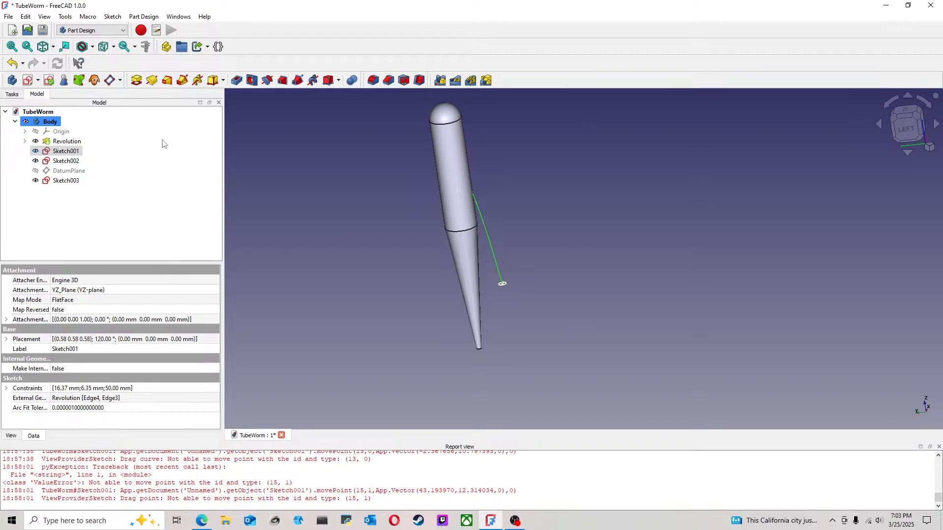
{"action": "left_click", "coordinate": [183, 81]}
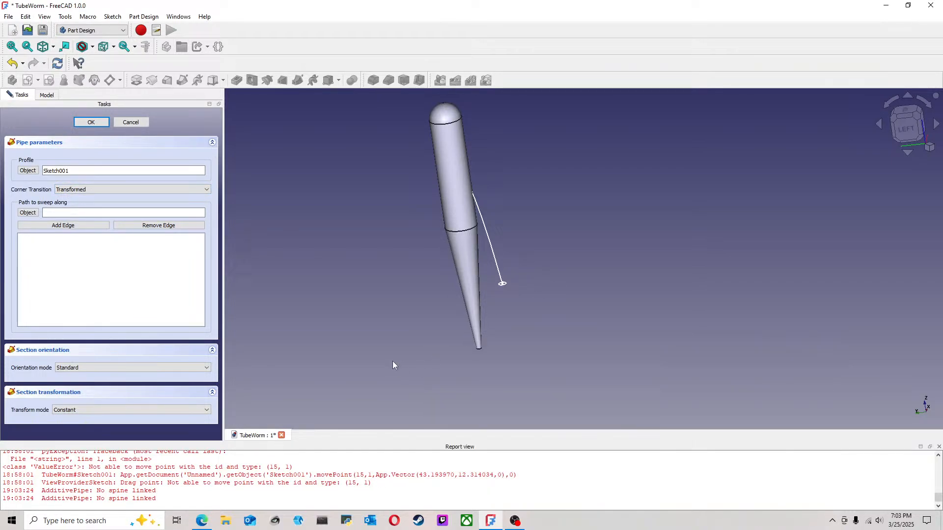
{"action": "double_click", "coordinate": [72, 171]}
{"action": "key", "text": "BackSpace"}
{"action": "left_click", "coordinate": [28, 212]}
{"action": "left_click", "coordinate": [490, 250]}
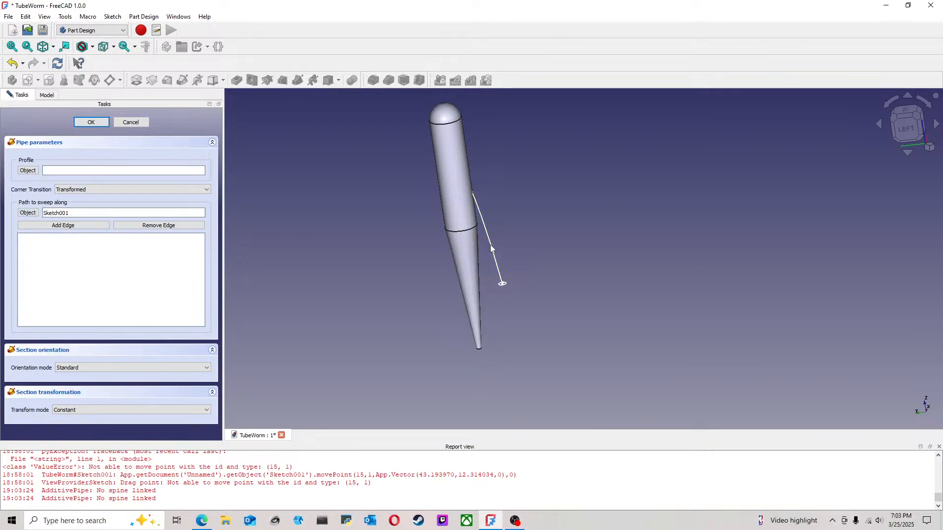
Step: Hide the revolved body to expose the circle at the hyperbola's upper end, and return to the pipe parameters
{"action": "left_click", "coordinate": [46, 95]}
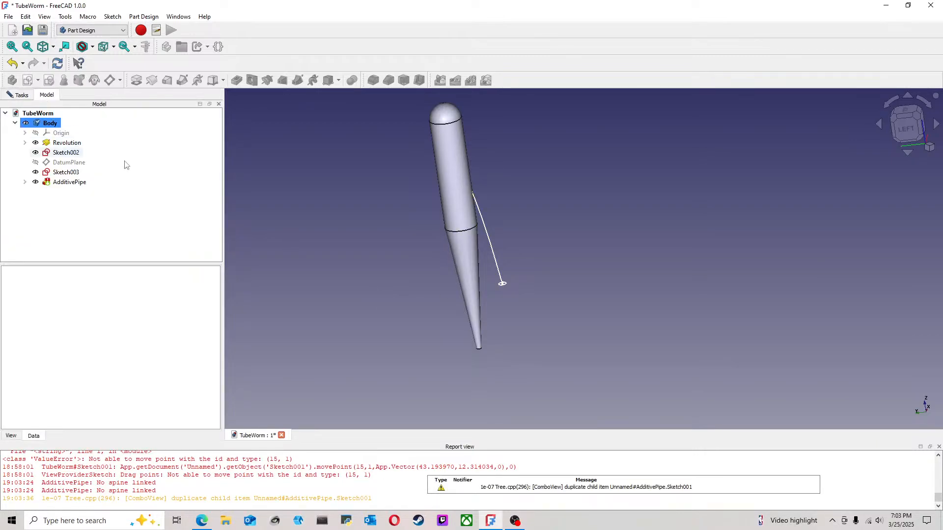
{"action": "left_click", "coordinate": [66, 143]}
{"action": "key", "text": "space"}
{"action": "left_click", "coordinate": [577, 211]}
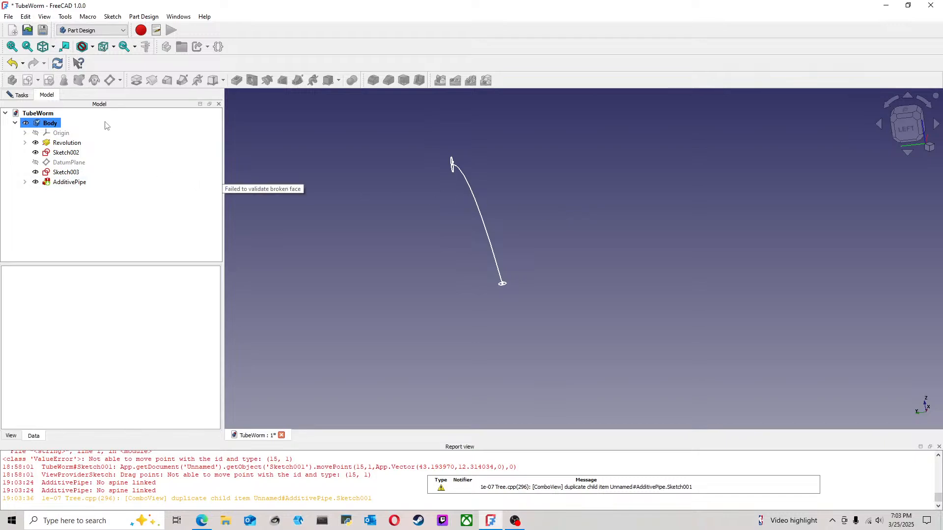
{"action": "left_click", "coordinate": [20, 95]}
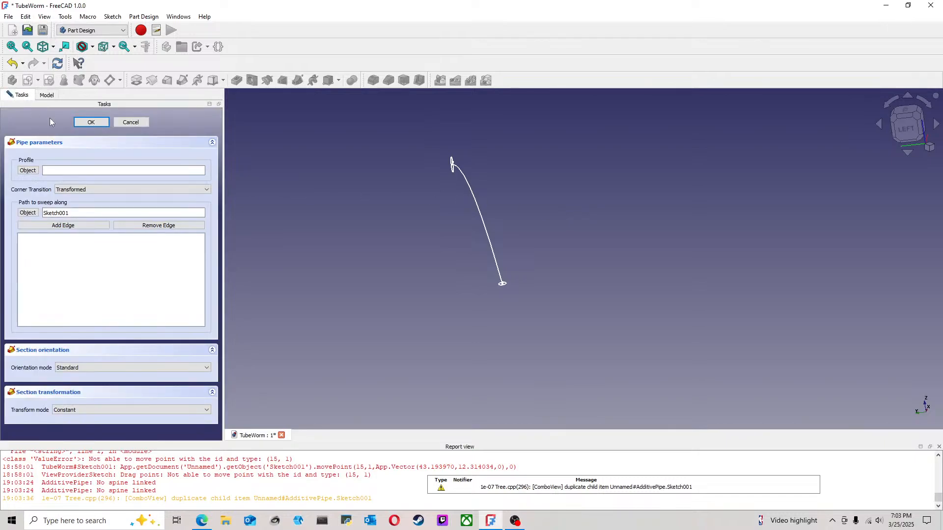
Step: Set the circle at the hyperbola's upper end as the pipe's profile
{"action": "left_click", "coordinate": [28, 171]}
{"action": "scroll", "coordinate": [438, 166], "scroll_direction": "up", "scroll_amount": 4}
{"action": "left_click", "coordinate": [442, 158]}
{"action": "scroll", "coordinate": [563, 233], "scroll_direction": "down", "scroll_amount": 4}
{"action": "middle_click_drag", "start_coordinate": [618, 329], "coordinate": [532, 255]}
{"action": "scroll", "coordinate": [515, 260], "scroll_direction": "up", "scroll_amount": 3}
{"action": "scroll", "coordinate": [394, 182], "scroll_direction": "down", "scroll_amount": 2}
{"action": "middle_click_drag", "start_coordinate": [380, 178], "coordinate": [376, 217]}
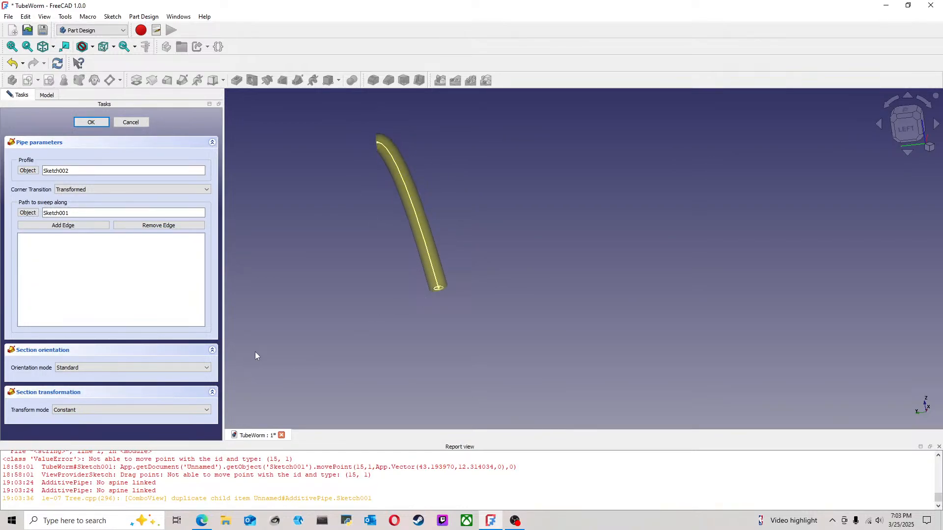
Step: Switch the pipe's transform mode to Multisection, add the lower circle sketch as a section, and accept the pipe
{"action": "left_click", "coordinate": [121, 407]}
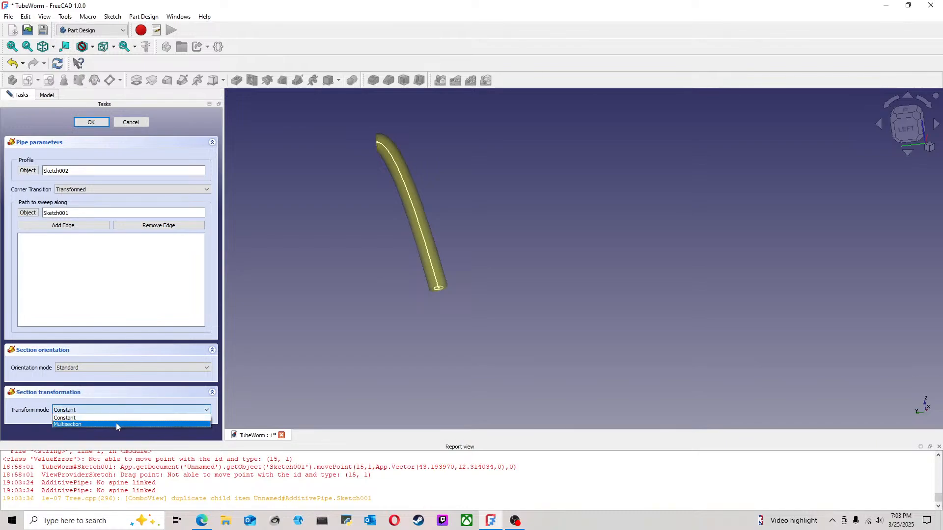
{"action": "left_click", "coordinate": [116, 422]}
{"action": "left_click", "coordinate": [32, 374]}
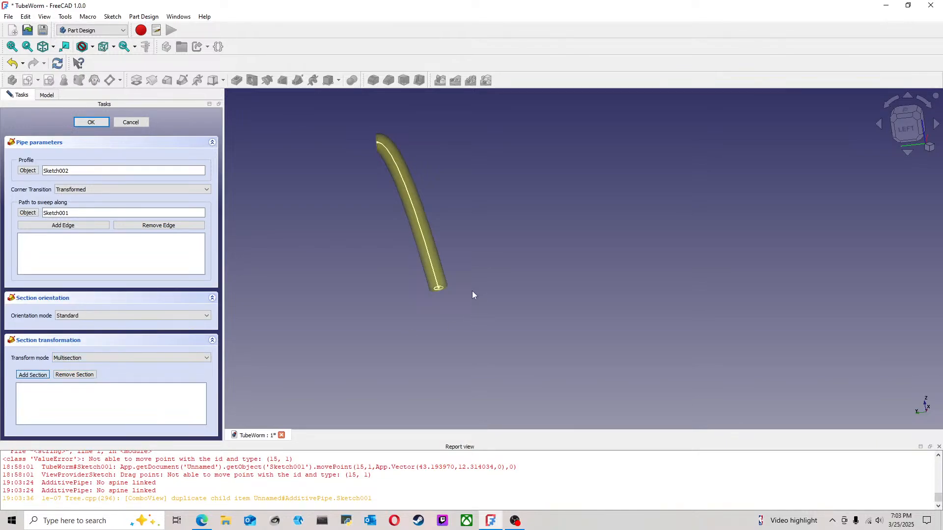
{"action": "scroll", "coordinate": [472, 290], "scroll_direction": "up", "scroll_amount": 4}
{"action": "left_click", "coordinate": [383, 285]}
{"action": "scroll", "coordinate": [415, 293], "scroll_direction": "down", "scroll_amount": 3}
{"action": "left_click", "coordinate": [907, 130]}
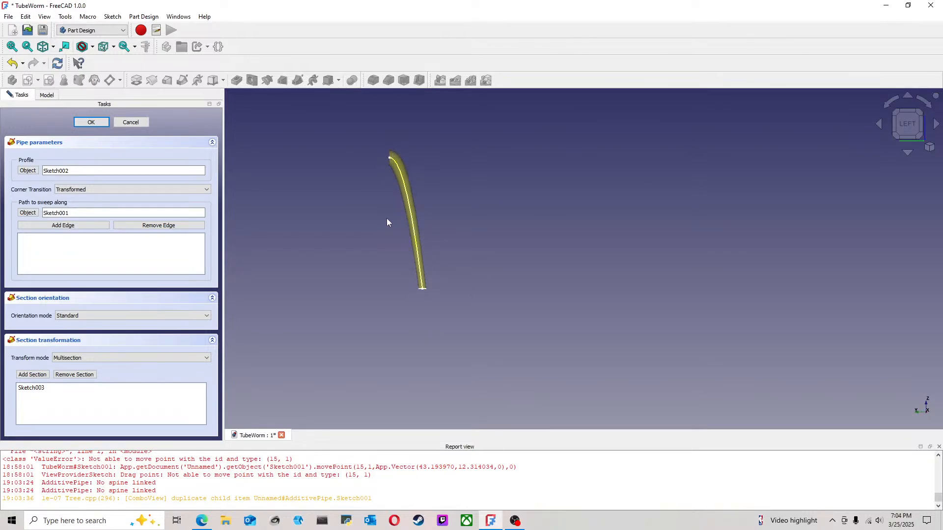
{"action": "left_click", "coordinate": [91, 122]}
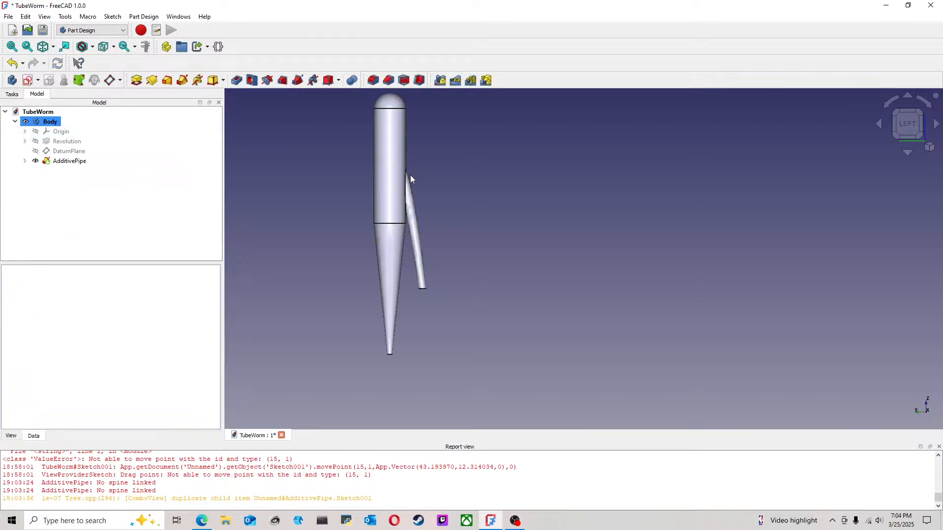
Step: Inspect the swept pipe's junction with the worm body from the side and from below
{"action": "middle_click_drag", "start_coordinate": [504, 279], "coordinate": [435, 362]}
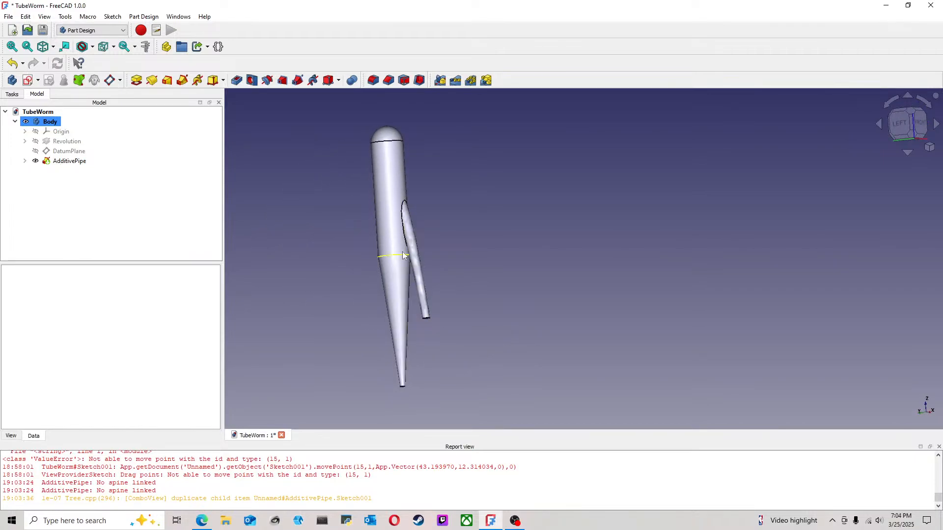
{"action": "scroll", "coordinate": [397, 237], "scroll_direction": "up", "scroll_amount": 3}
{"action": "middle_click_drag", "start_coordinate": [436, 266], "coordinate": [375, 184]}
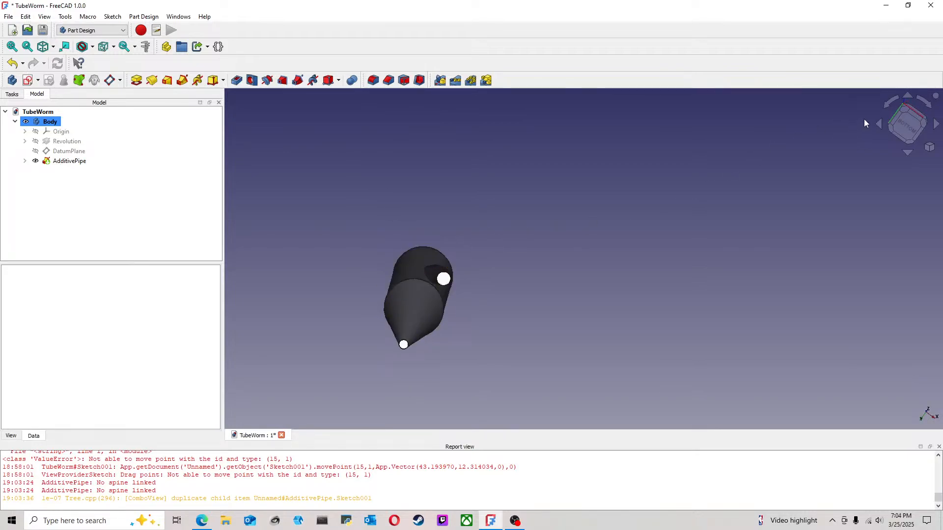
{"action": "left_click", "coordinate": [906, 125]}
{"action": "scroll", "coordinate": [668, 254], "scroll_direction": "down", "scroll_amount": 3}
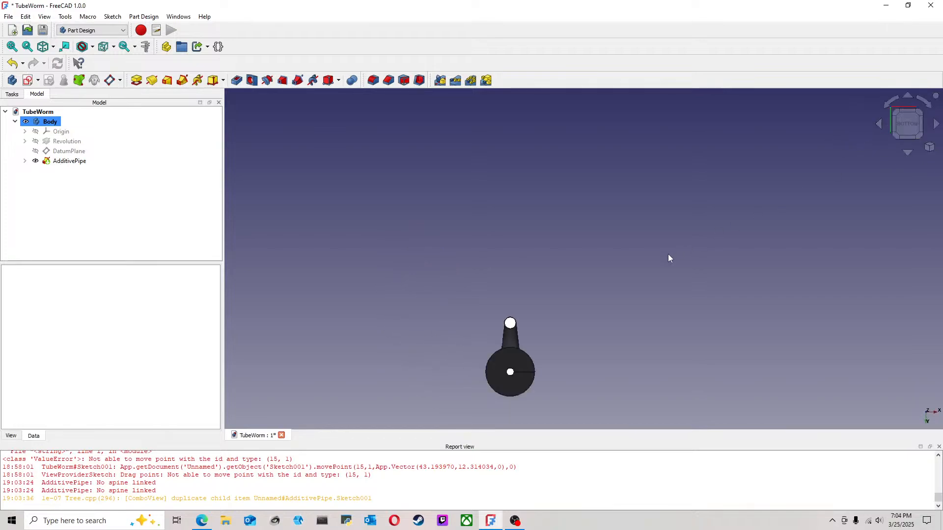
Step: Inspect the worm and its swept pipe in the left view and check the hyperbola path sketch
{"action": "left_click", "coordinate": [932, 107]}
{"action": "left_click", "coordinate": [910, 116]}
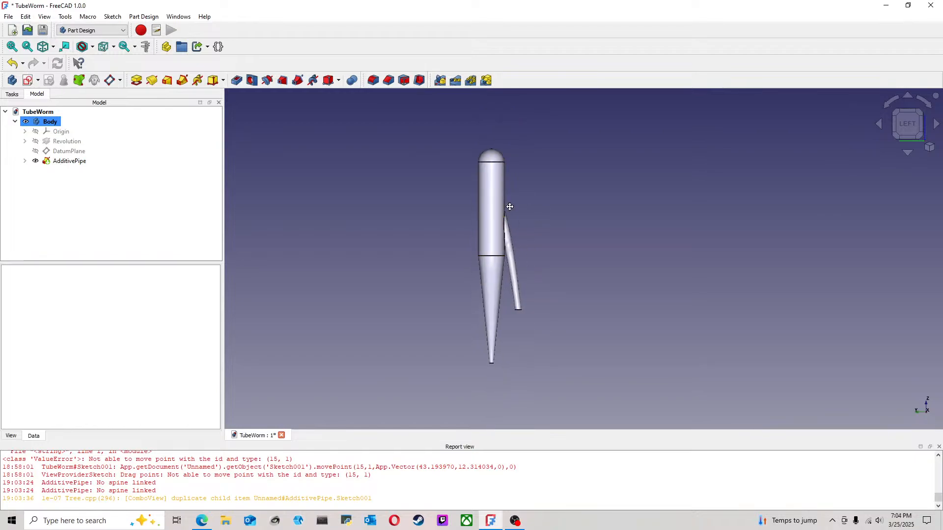
{"action": "middle_click_drag", "start_coordinate": [515, 207], "coordinate": [490, 214]}
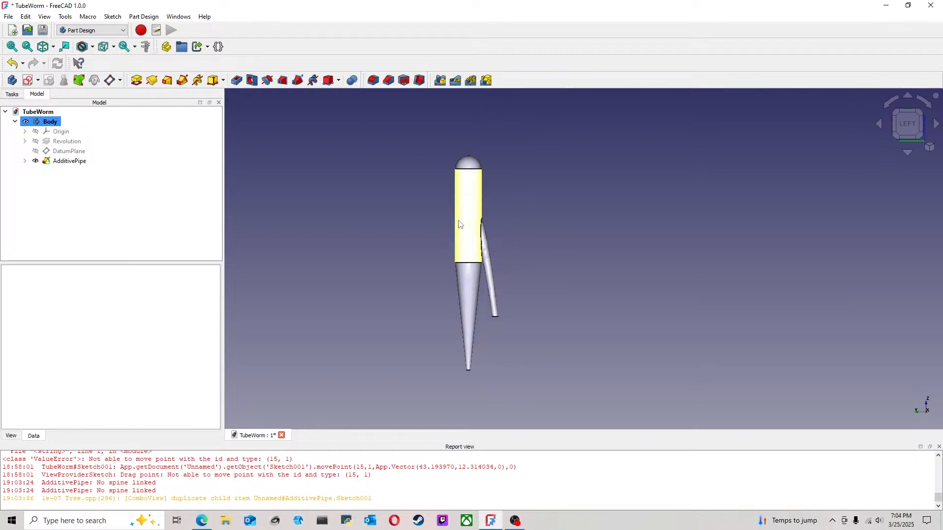
{"action": "left_click", "coordinate": [26, 161]}
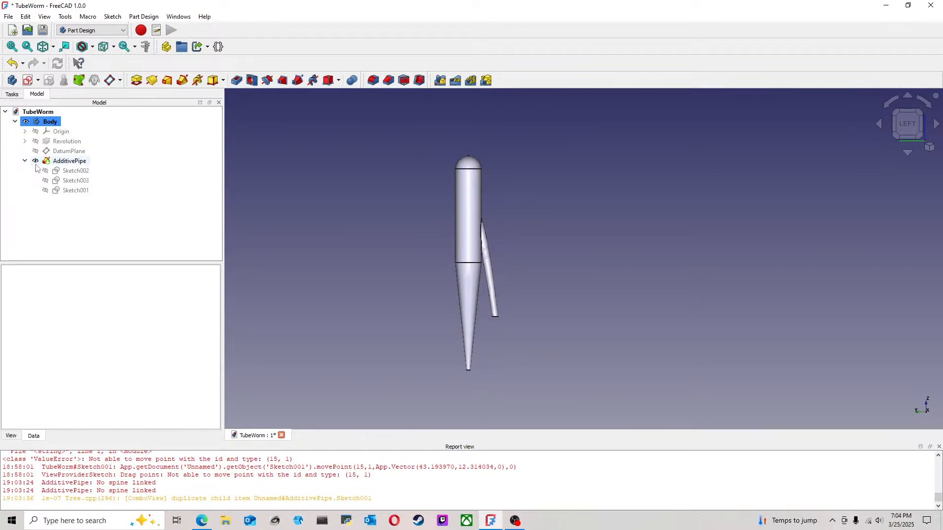
{"action": "double_click", "coordinate": [73, 191]}
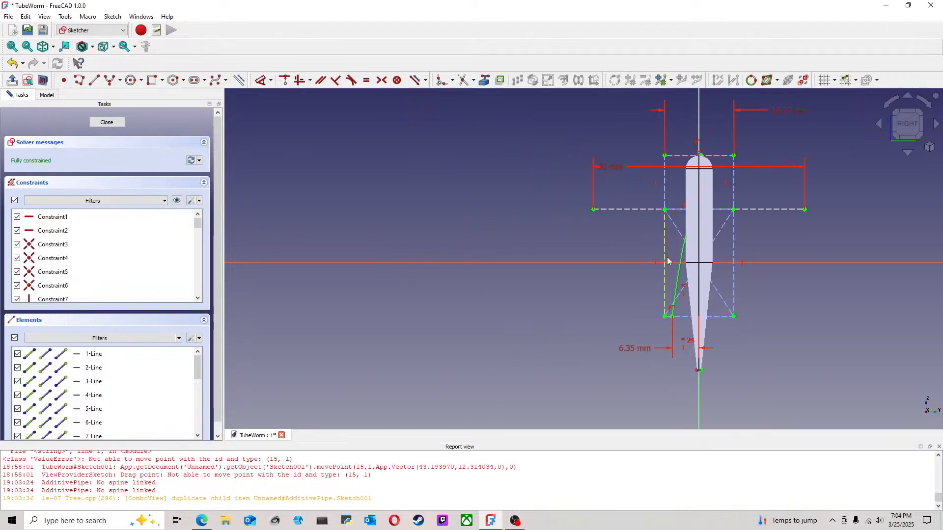
{"action": "left_click", "coordinate": [103, 122]}
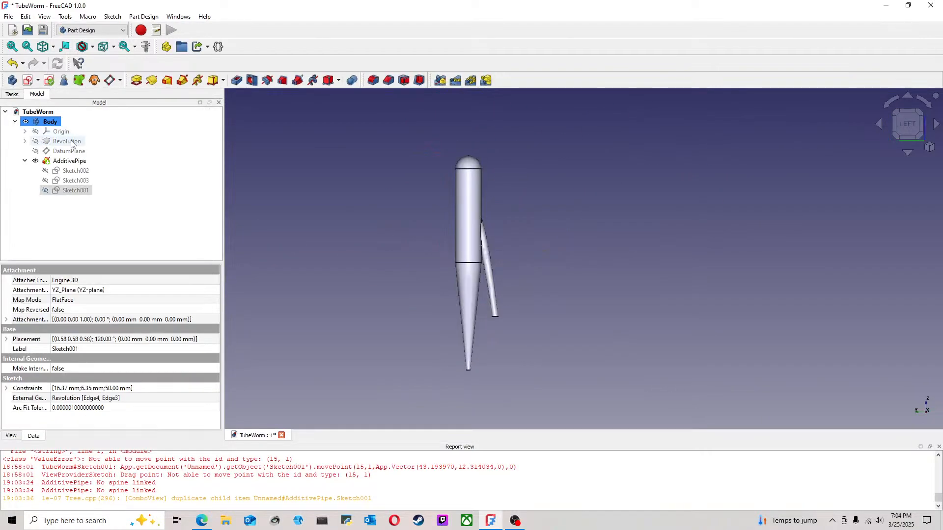
Step: Hide the additive pipe and show the revolved body together with the hyperbola sketch
{"action": "left_click", "coordinate": [54, 123]}
{"action": "left_click", "coordinate": [66, 162]}
{"action": "key", "text": "space"}
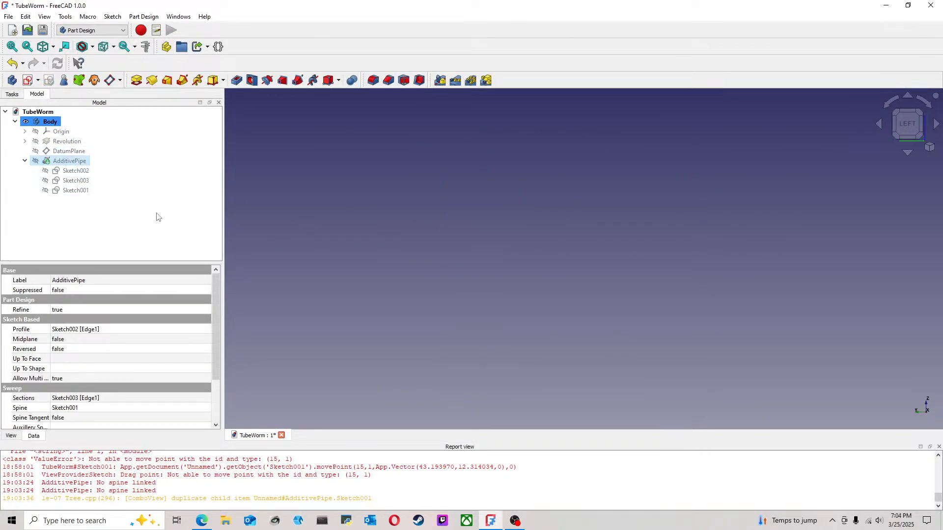
{"action": "left_click", "coordinate": [76, 142]}
{"action": "key", "text": "space"}
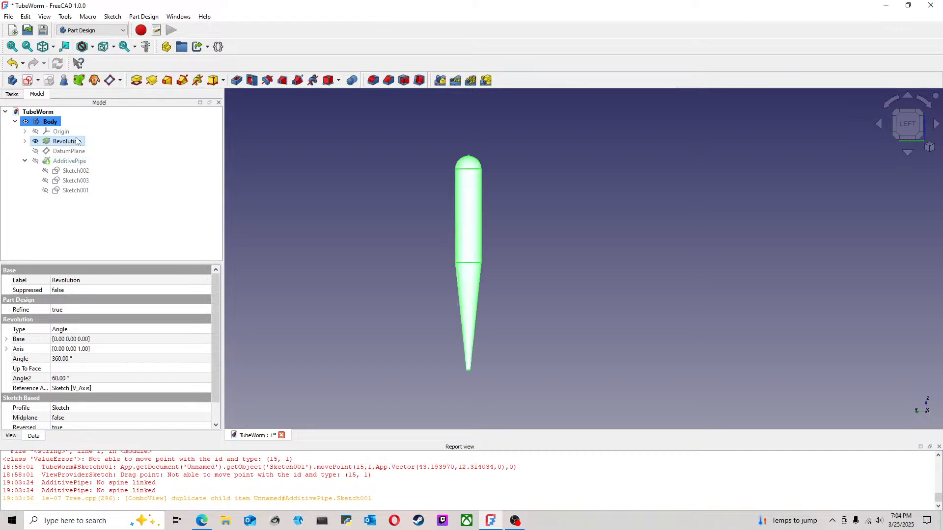
{"action": "left_click", "coordinate": [633, 232]}
{"action": "left_click", "coordinate": [75, 191]}
{"action": "key", "text": "space"}
{"action": "left_click", "coordinate": [561, 258]}
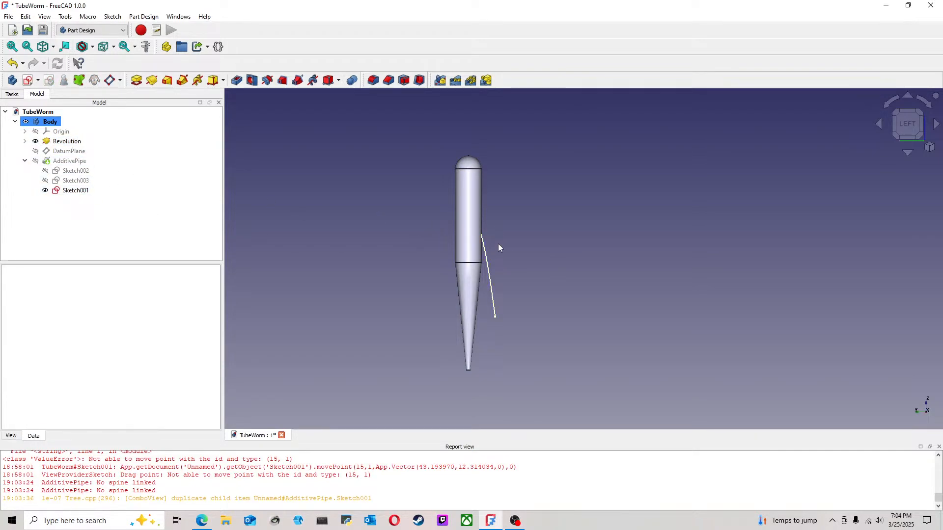
Step: Open the hyperbola sketch for editing and hide the revolved body to expose the upper end of the curve
{"action": "double_click", "coordinate": [76, 191]}
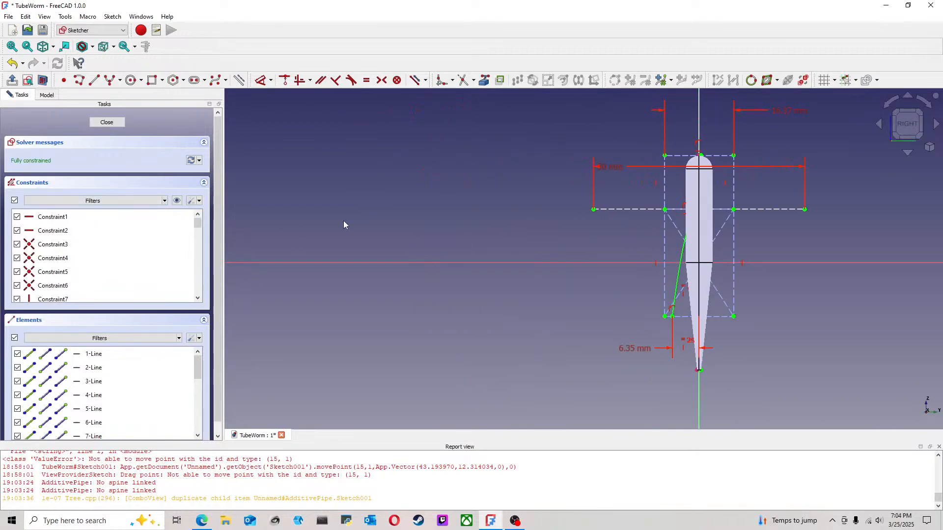
{"action": "middle_click_drag", "start_coordinate": [768, 227], "coordinate": [650, 225]}
{"action": "scroll", "coordinate": [652, 225], "scroll_direction": "up", "scroll_amount": 2}
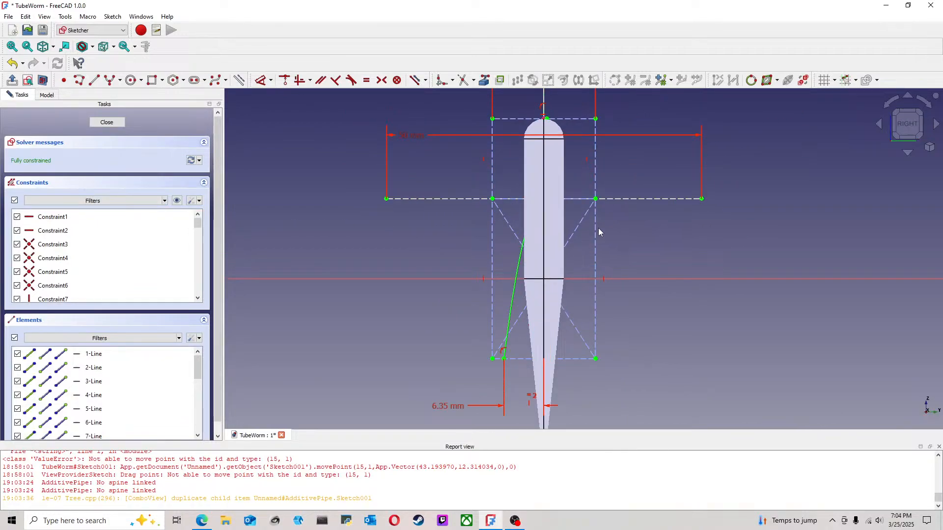
{"action": "left_click", "coordinate": [46, 95]}
{"action": "left_click", "coordinate": [68, 143]}
{"action": "key", "text": "space"}
{"action": "left_click", "coordinate": [575, 209]}
{"action": "scroll", "coordinate": [575, 209], "scroll_direction": "up", "scroll_amount": 2}
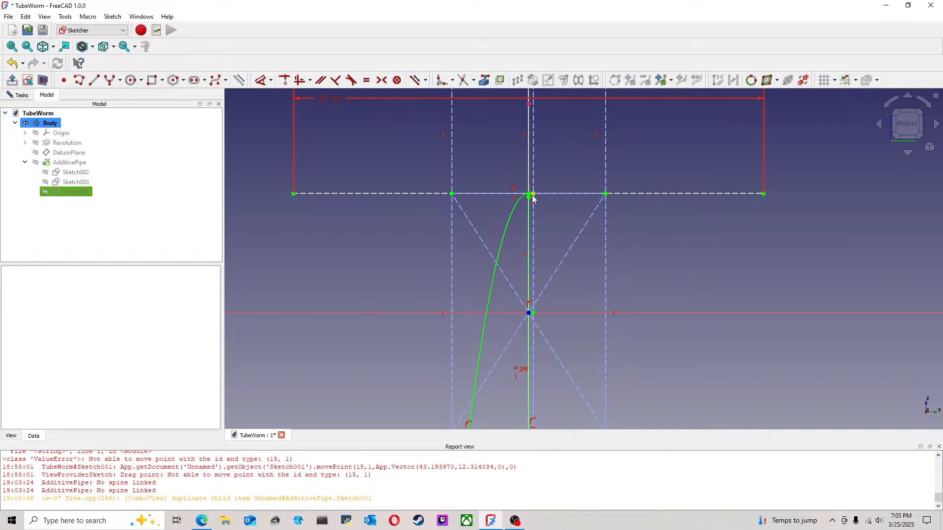
Step: Draw a vertical construction line just left of the vertical axis, from below the rectangle's top edge down to the horizontal axis
{"action": "scroll", "coordinate": [510, 195], "scroll_direction": "down", "scroll_amount": 3}
{"action": "left_click", "coordinate": [109, 80]}
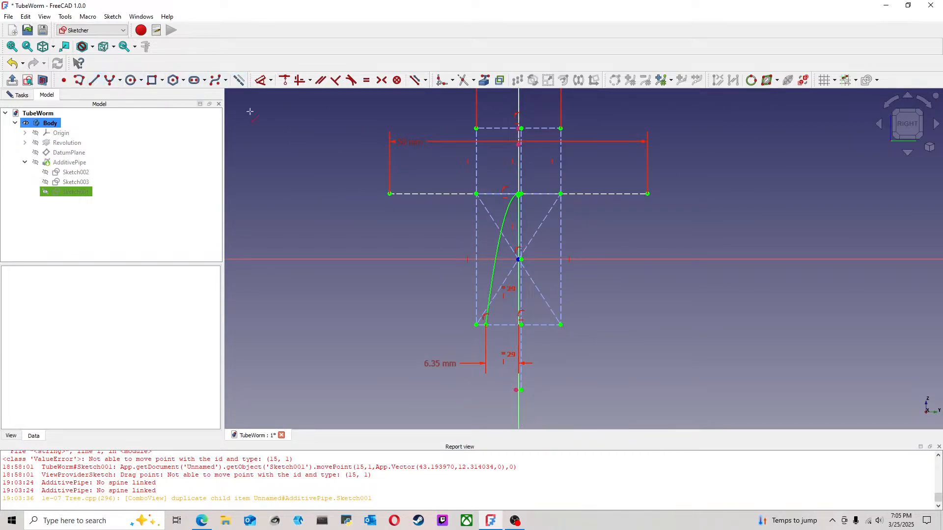
{"action": "left_click", "coordinate": [507, 134]}
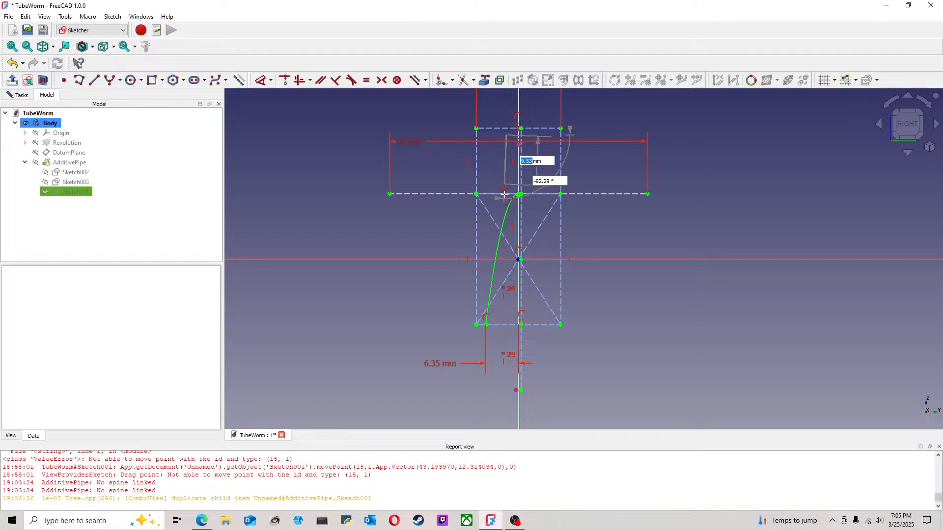
{"action": "left_click", "coordinate": [507, 260]}
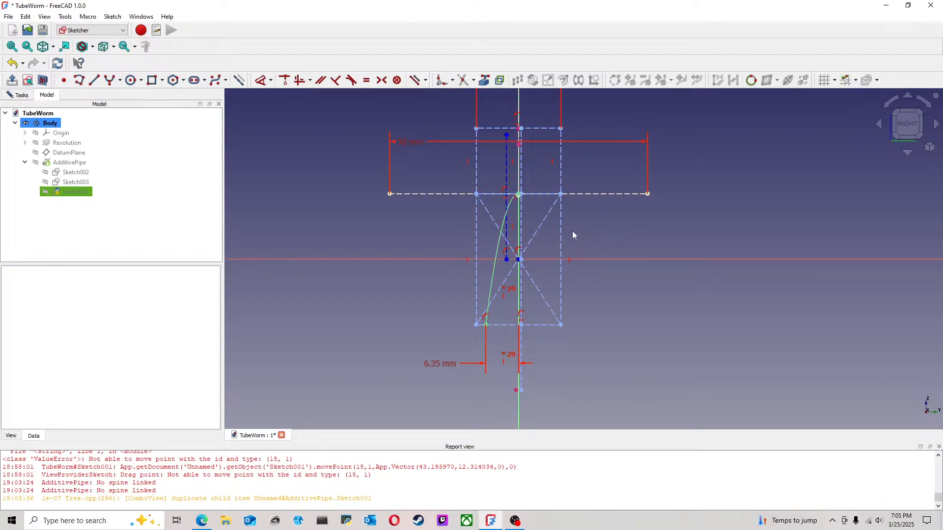
Step: Dimension the new construction line's horizontal distance from the vertical axis as 3.17 mm
{"action": "scroll", "coordinate": [574, 232], "scroll_direction": "up", "scroll_amount": 1}
{"action": "left_click", "coordinate": [262, 85]}
{"action": "middle_click_drag", "start_coordinate": [467, 119], "coordinate": [443, 146]}
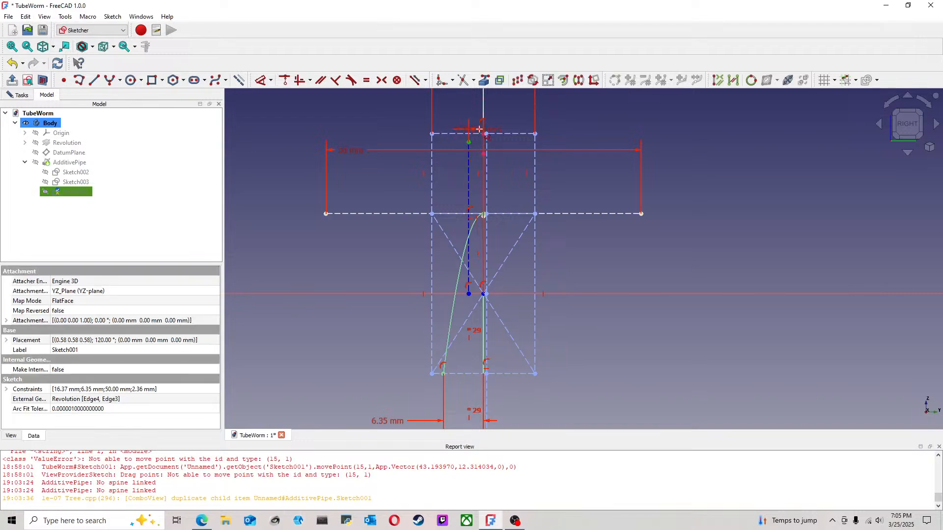
{"action": "left_click", "coordinate": [477, 130]}
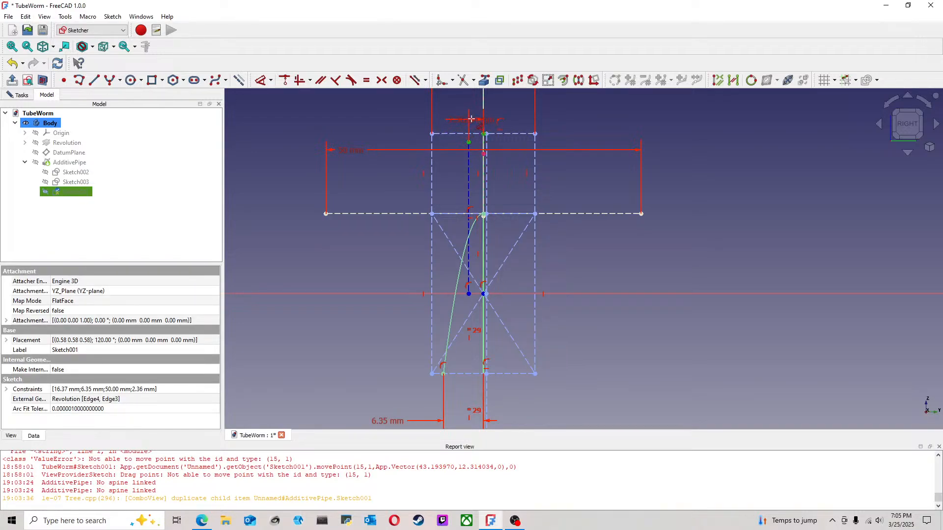
{"action": "left_click", "coordinate": [473, 118]}
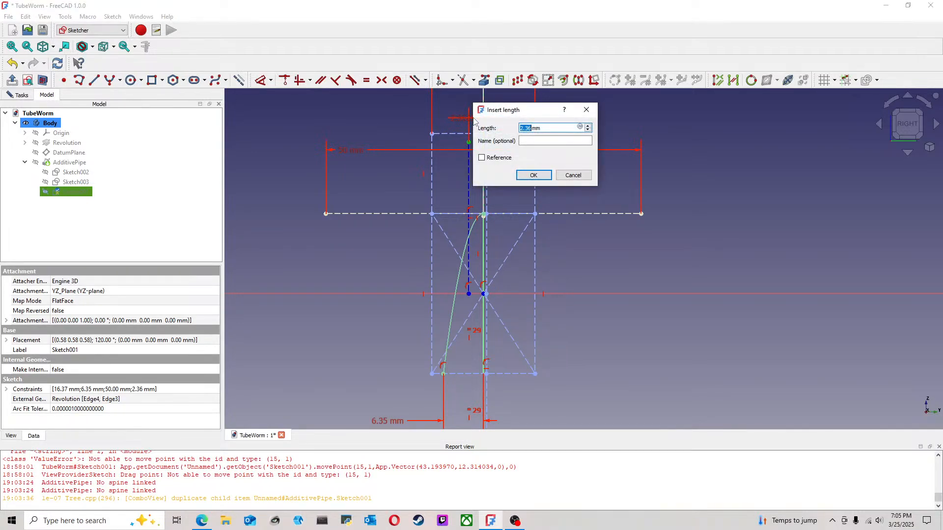
{"action": "type", "text": ".125*25"}
{"action": "key", "text": "Return"}
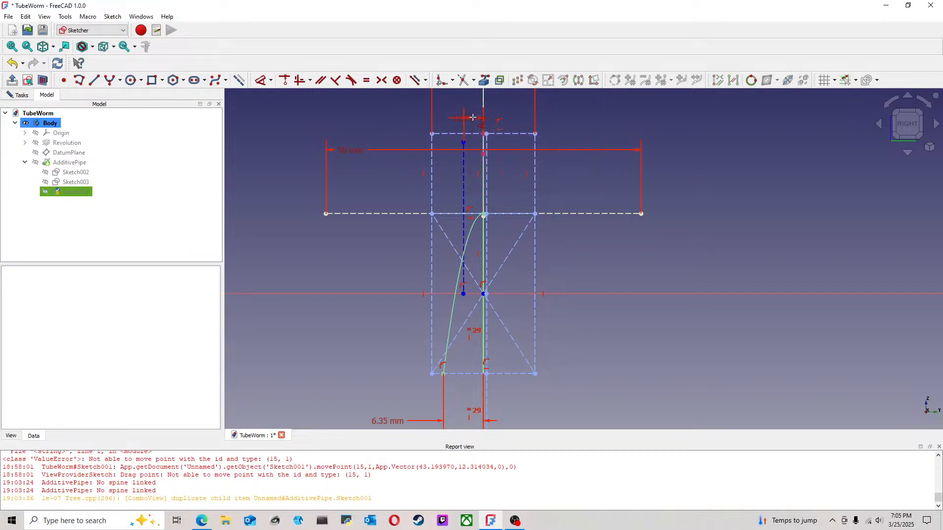
Step: Constrain the new construction line's upper endpoint to the rectangle's top edge
{"action": "key", "text": "Escape"}
{"action": "left_click", "coordinate": [465, 143]}
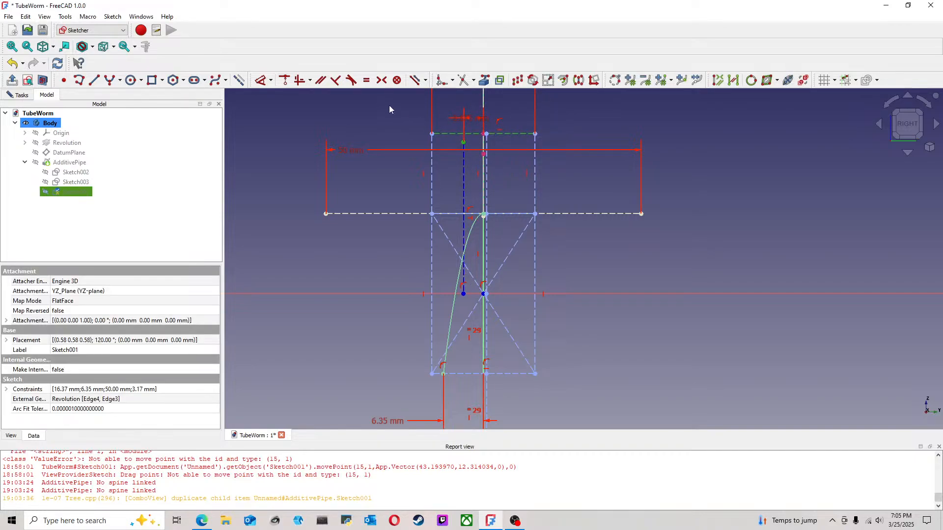
{"action": "key", "text": "ctrl+a"}
Step: Delete the constraint at the hyperbola's upper end and pull the curve free of the vertical axis
{"action": "scroll", "coordinate": [486, 226], "scroll_direction": "up", "scroll_amount": 2}
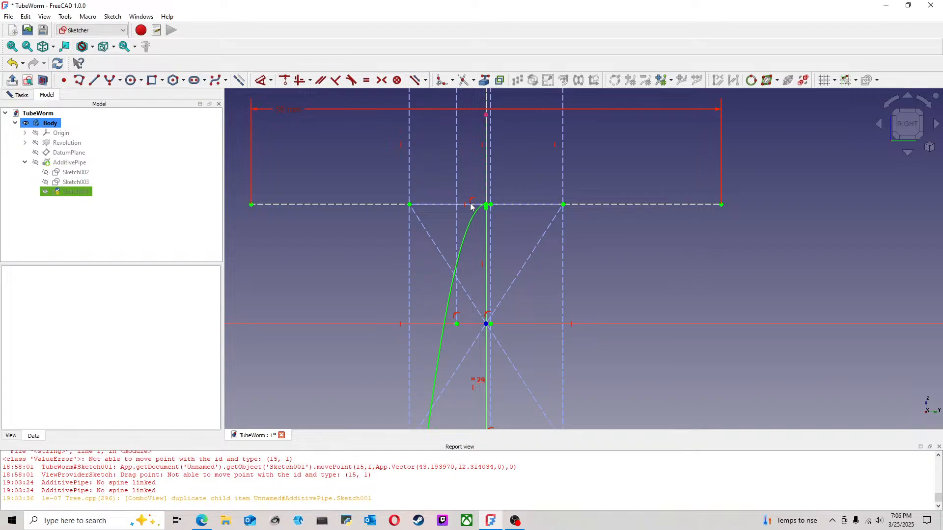
{"action": "scroll", "coordinate": [470, 206], "scroll_direction": "up", "scroll_amount": 3}
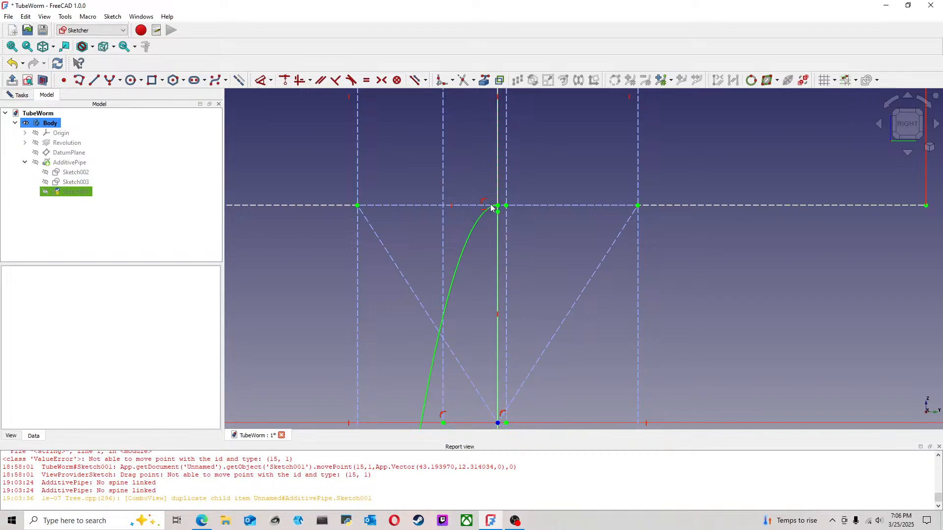
{"action": "left_click", "coordinate": [484, 201]}
{"action": "mouse_move", "coordinate": [483, 203]}
{"action": "left_mouse_down"}
{"action": "mouse_move", "coordinate": [500, 205]}
{"action": "mouse_move", "coordinate": [463, 208]}
{"action": "mouse_move", "coordinate": [458, 215]}
{"action": "mouse_move", "coordinate": [469, 214]}
{"action": "mouse_move", "coordinate": [448, 259]}
{"action": "mouse_move", "coordinate": [461, 179]}
{"action": "left_mouse_up"}
{"action": "scroll", "coordinate": [470, 205], "scroll_direction": "down", "scroll_amount": 8}
{"action": "scroll", "coordinate": [478, 210], "scroll_direction": "up", "scroll_amount": 4}
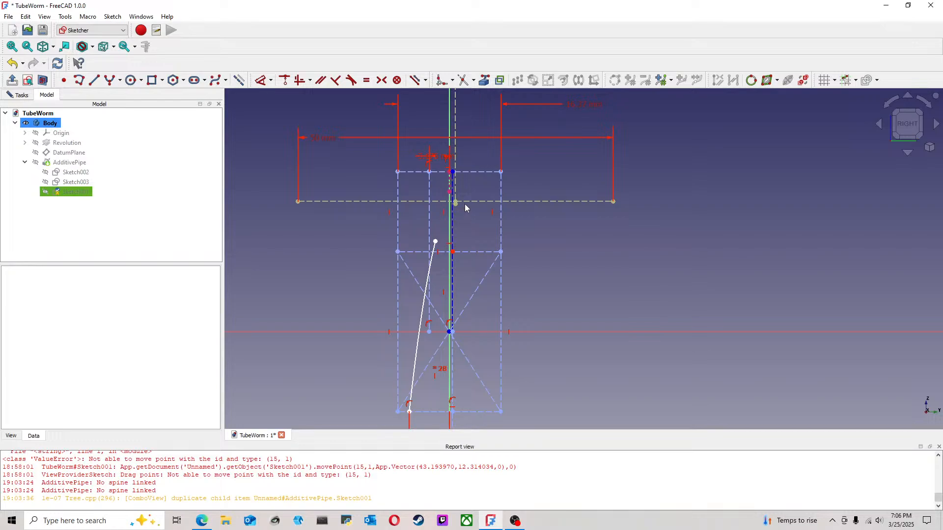
Step: Constrain the hyperbola's upper endpoint to the curve's own vertical axis line and move the curve to check it
{"action": "mouse_move", "coordinate": [465, 207]}
{"action": "left_mouse_down"}
{"action": "mouse_move", "coordinate": [467, 232]}
{"action": "mouse_move", "coordinate": [449, 245]}
{"action": "left_mouse_up"}
{"action": "scroll", "coordinate": [449, 246], "scroll_direction": "up", "scroll_amount": 4}
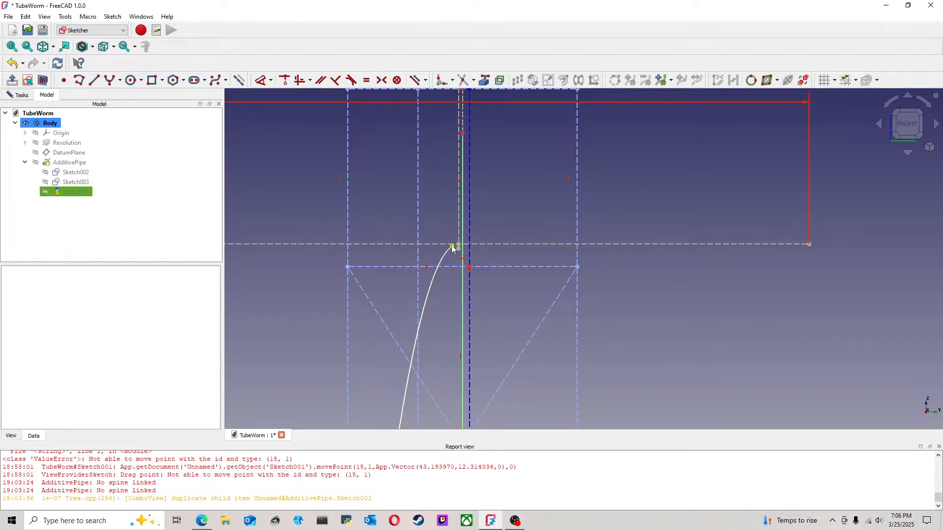
{"action": "left_click", "coordinate": [452, 247]}
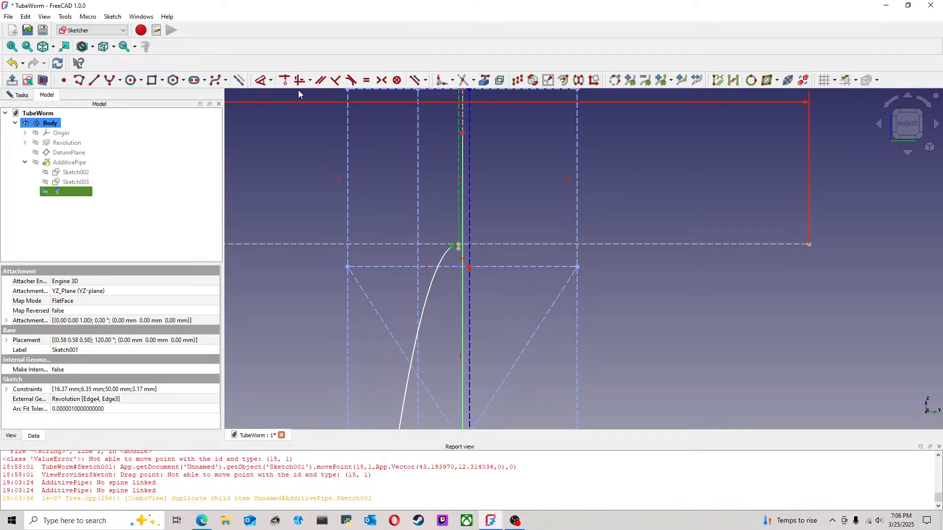
{"action": "left_click", "coordinate": [285, 81]}
{"action": "mouse_move", "coordinate": [460, 248]}
{"action": "left_mouse_down"}
{"action": "mouse_move", "coordinate": [442, 265]}
{"action": "mouse_move", "coordinate": [391, 278]}
{"action": "mouse_move", "coordinate": [438, 247]}
{"action": "mouse_move", "coordinate": [357, 259]}
{"action": "left_mouse_up"}
{"action": "left_click_drag", "start_coordinate": [445, 280], "coordinate": [403, 262]}
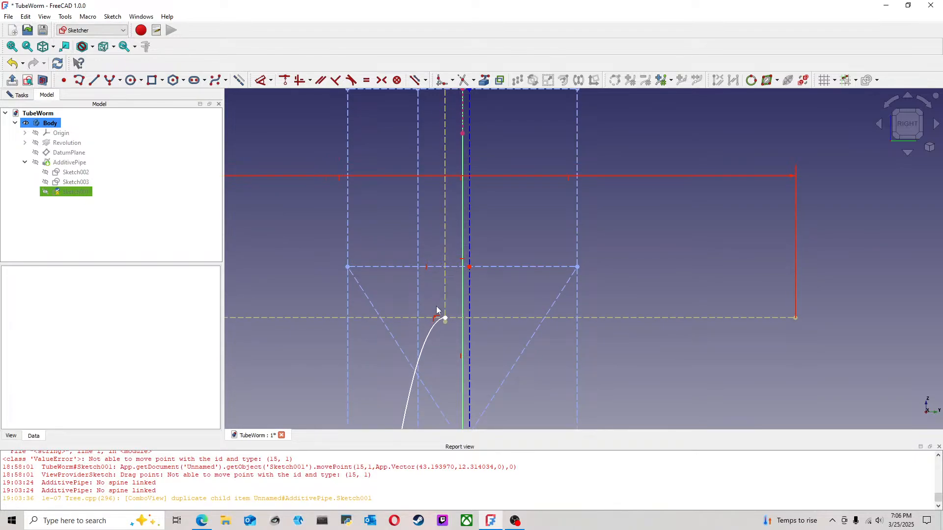
Step: Constrain the hyperbola's upper endpoint to the horizontal construction line midway between the rectangle's top edge and the horizontal axis
{"action": "left_click", "coordinate": [446, 318]}
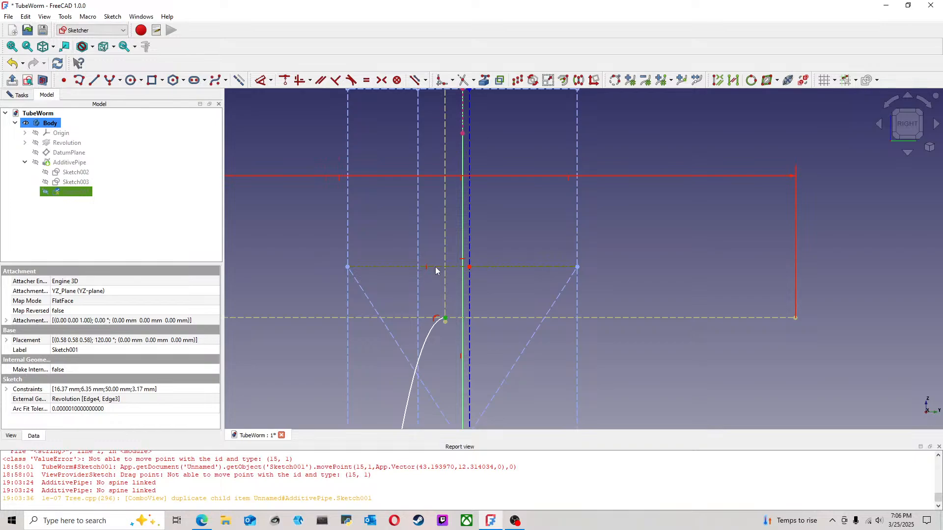
{"action": "left_click", "coordinate": [285, 81]}
{"action": "mouse_move", "coordinate": [450, 271]}
{"action": "left_mouse_down"}
{"action": "mouse_move", "coordinate": [379, 272]}
{"action": "mouse_move", "coordinate": [432, 271]}
{"action": "left_mouse_up"}
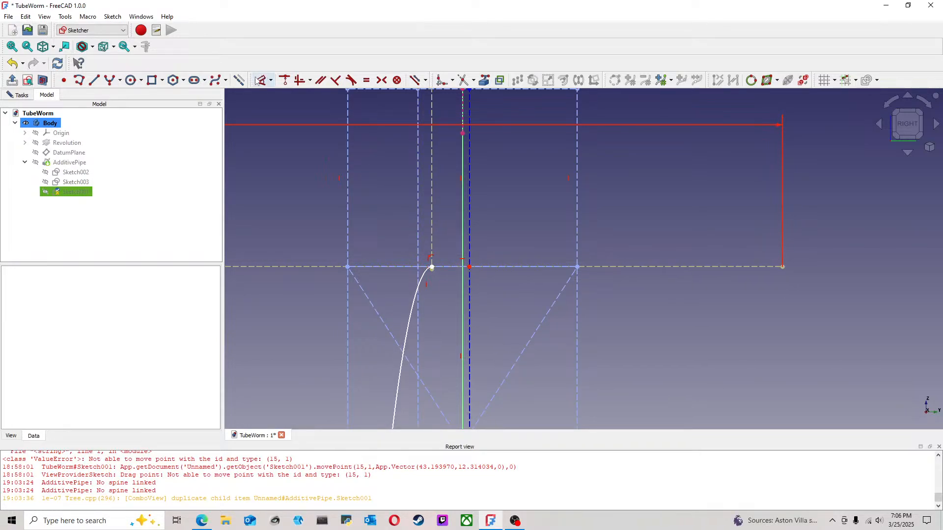
Step: Dimension the hyperbola's upper endpoint 2 mm horizontally from the vertical axis
{"action": "left_click", "coordinate": [261, 80]}
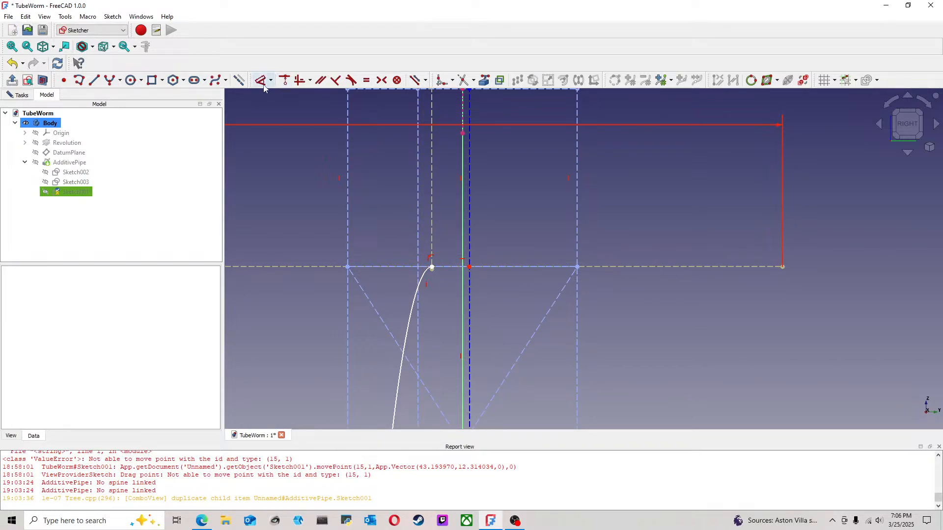
{"action": "left_click", "coordinate": [432, 267]}
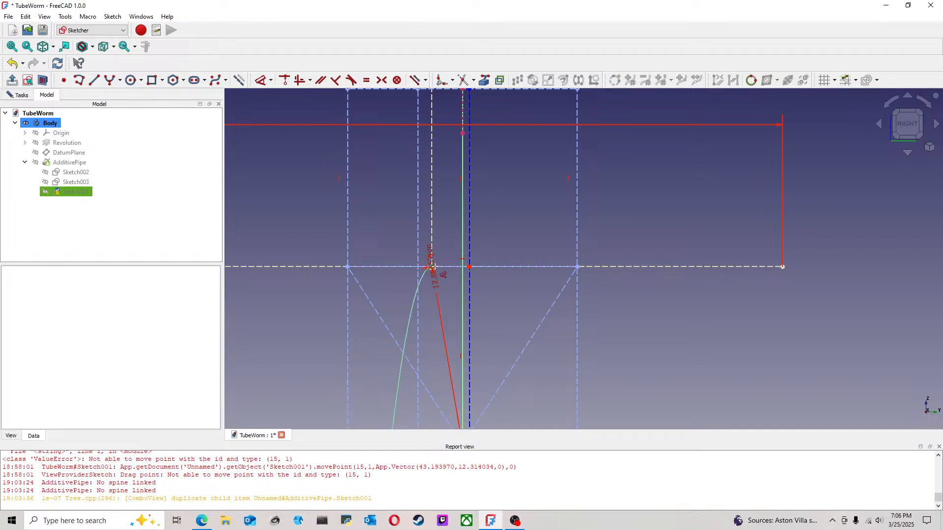
{"action": "left_click", "coordinate": [462, 279]}
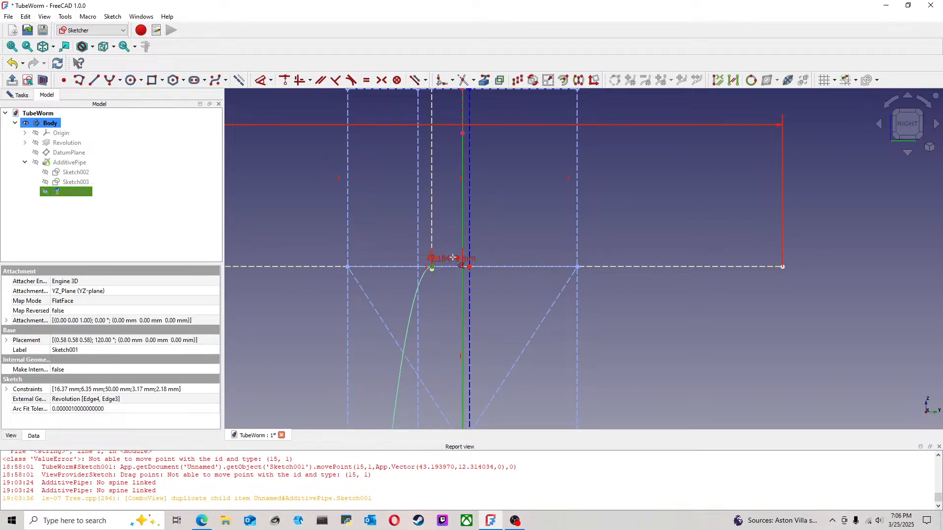
{"action": "left_click", "coordinate": [459, 243]}
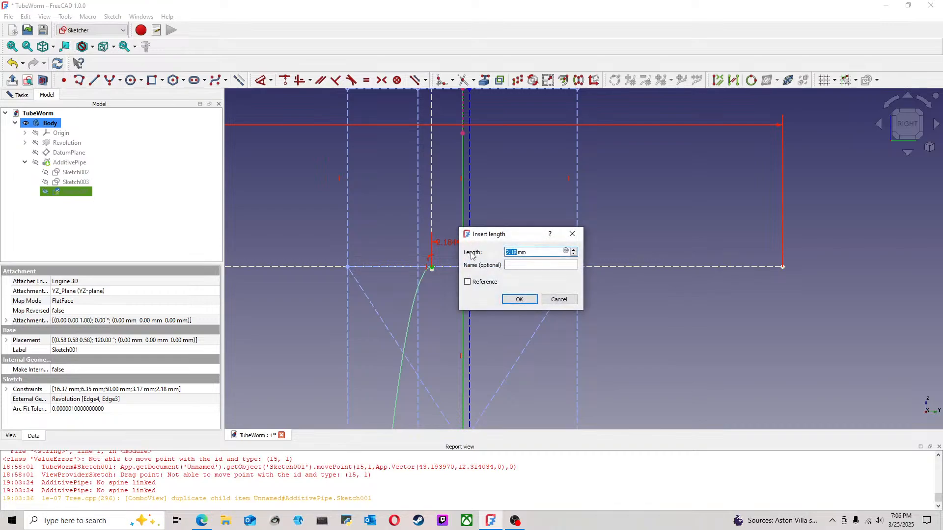
{"action": "type", "text": "2"}
{"action": "left_click", "coordinate": [520, 299]}
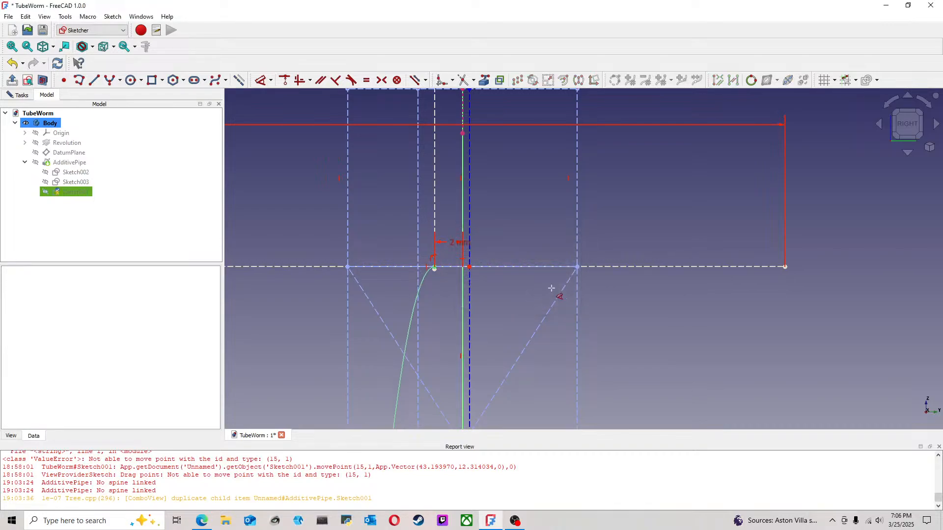
Step: Close the hyperbola sketch and view the revised curve against the revolved body
{"action": "scroll", "coordinate": [655, 300], "scroll_direction": "down", "scroll_amount": 5}
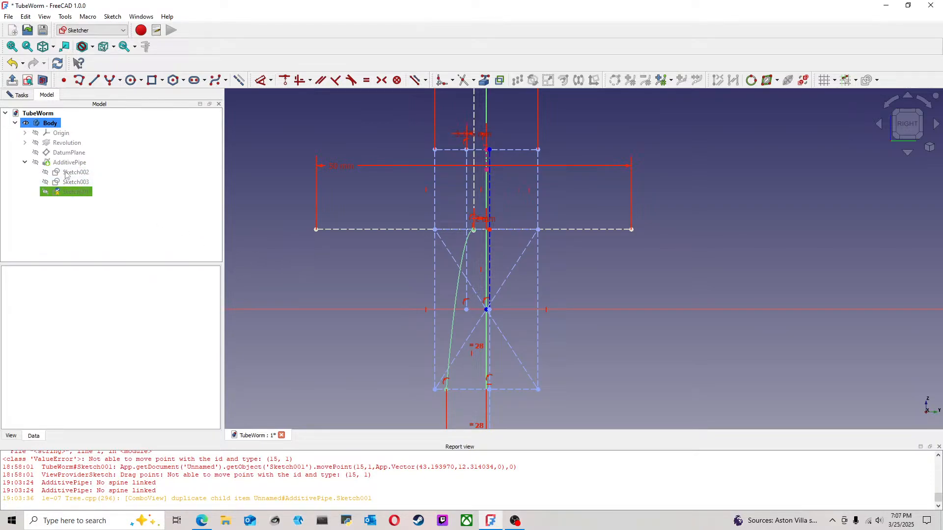
{"action": "left_click", "coordinate": [22, 96]}
{"action": "left_click", "coordinate": [108, 124]}
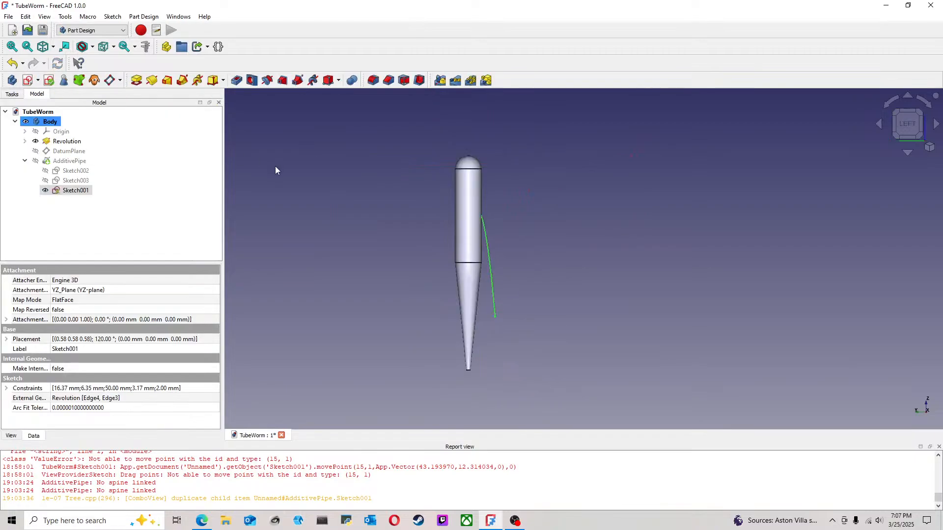
{"action": "scroll", "coordinate": [462, 247], "scroll_direction": "up", "scroll_amount": 1}
{"action": "left_click", "coordinate": [331, 230]}
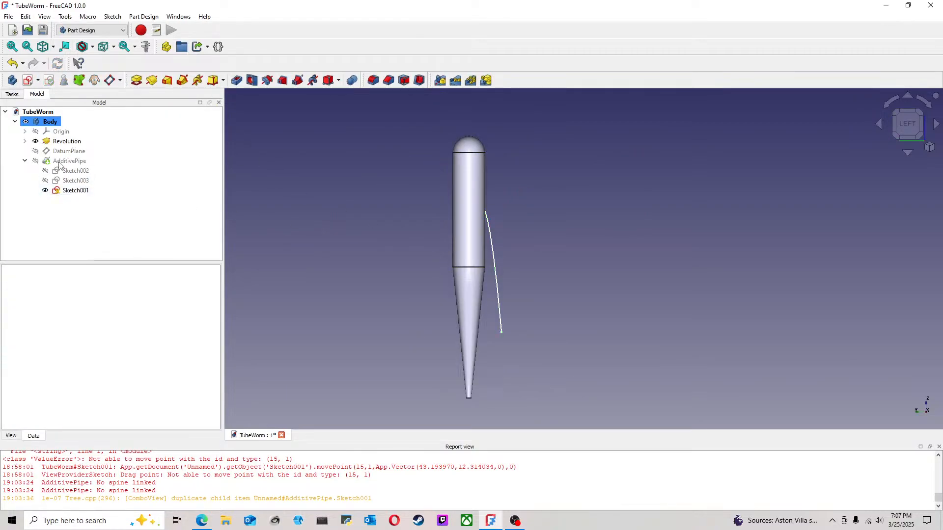
Step: Show the additive pipe and view the swept appendage against the body from the left side
{"action": "left_click", "coordinate": [69, 163]}
{"action": "key", "text": "space"}
{"action": "left_click", "coordinate": [630, 278]}
{"action": "mouse_move", "coordinate": [562, 291]}
{"action": "middle_mouse_down"}
{"action": "mouse_move", "coordinate": [563, 277]}
{"action": "mouse_move", "coordinate": [604, 231]}
{"action": "mouse_move", "coordinate": [506, 274]}
{"action": "mouse_move", "coordinate": [526, 290]}
{"action": "mouse_move", "coordinate": [578, 268]}
{"action": "mouse_move", "coordinate": [552, 275]}
{"action": "mouse_move", "coordinate": [560, 288]}
{"action": "middle_mouse_up"}
{"action": "left_click", "coordinate": [908, 124]}
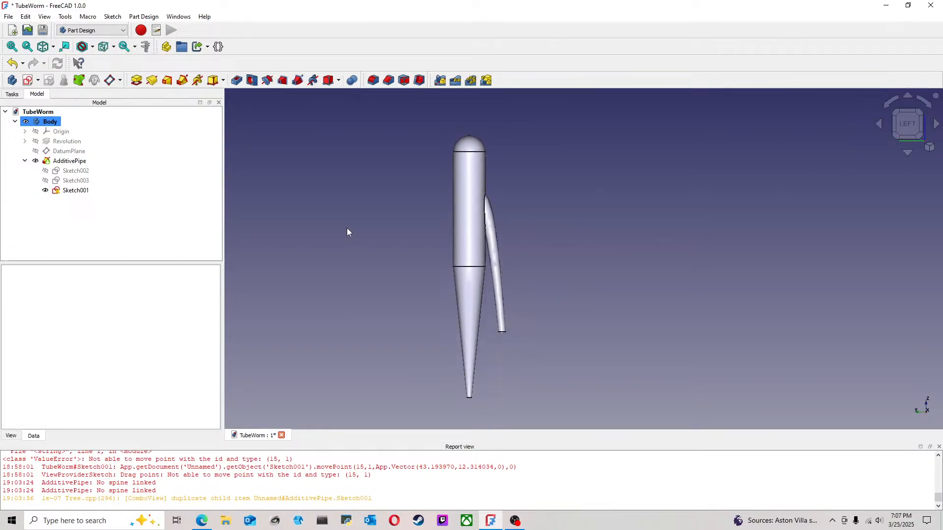
Step: Show Sketch002 and hide the additive pipe to compare the profile sketch with the upper end of the hyperbola
{"action": "left_click", "coordinate": [83, 171]}
{"action": "key", "text": "space"}
{"action": "left_click", "coordinate": [77, 161]}
{"action": "key", "text": "space"}
{"action": "scroll", "coordinate": [491, 219], "scroll_direction": "up", "scroll_amount": 3}
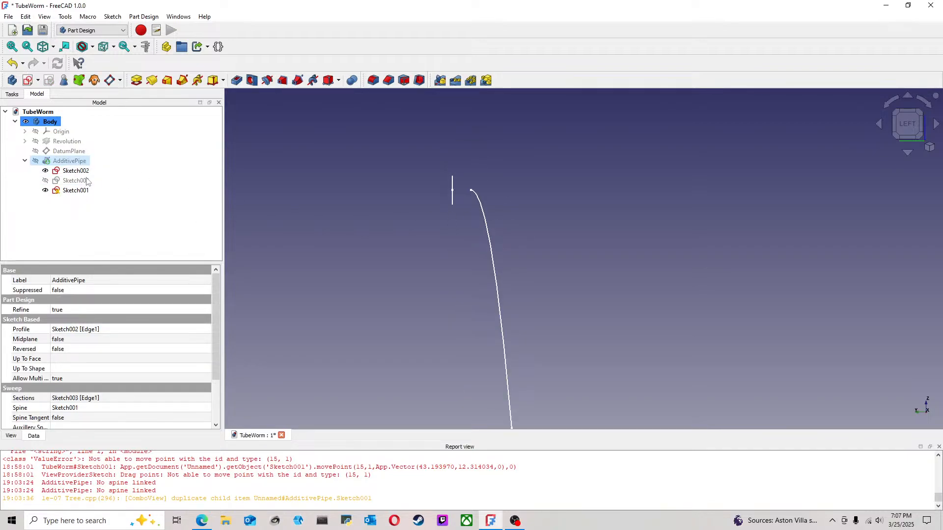
Step: Open the additive pipe for editing, examine its preview with the revolved body hidden, and accept the existing parameters
{"action": "double_click", "coordinate": [74, 162]}
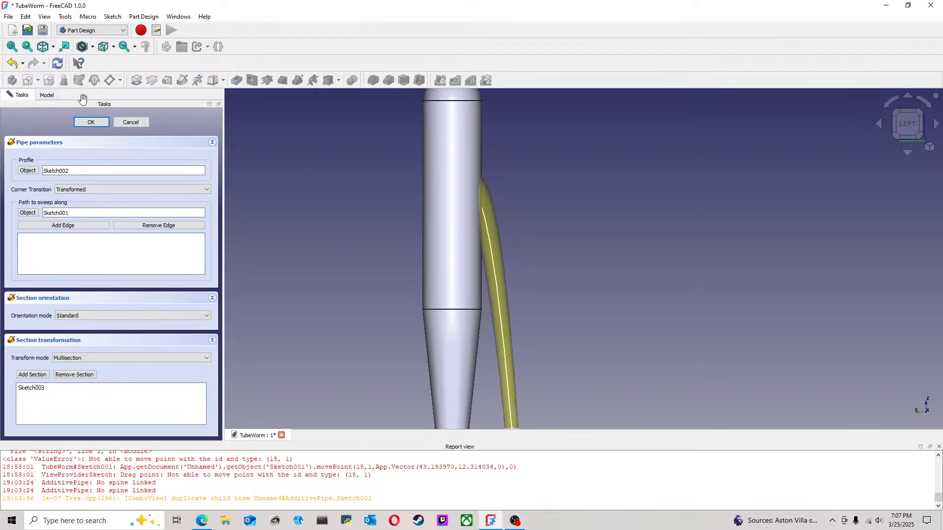
{"action": "left_click", "coordinate": [46, 96]}
{"action": "left_click", "coordinate": [61, 143]}
{"action": "key", "text": "space"}
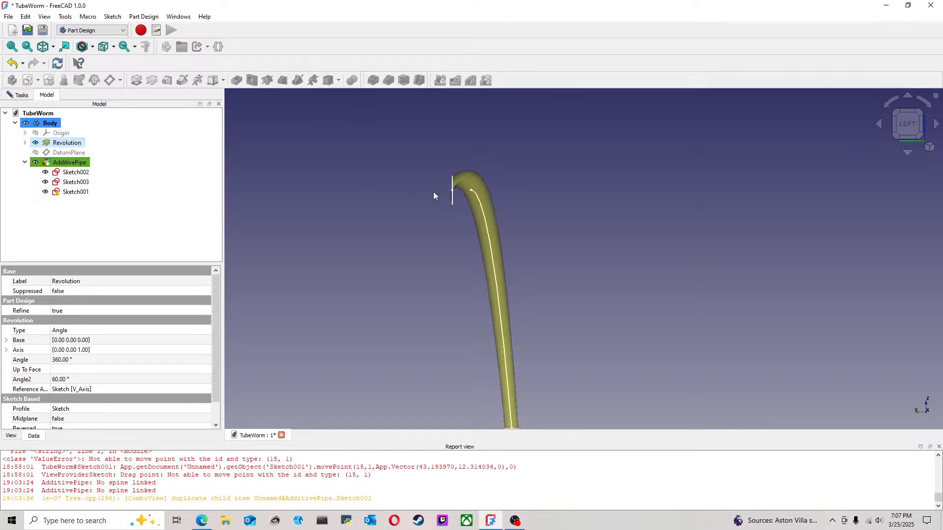
{"action": "left_click", "coordinate": [436, 212]}
{"action": "mouse_move", "coordinate": [418, 211]}
{"action": "middle_mouse_down"}
{"action": "mouse_move", "coordinate": [499, 214]}
{"action": "mouse_move", "coordinate": [446, 225]}
{"action": "mouse_move", "coordinate": [386, 204]}
{"action": "mouse_move", "coordinate": [402, 235]}
{"action": "mouse_move", "coordinate": [417, 211]}
{"action": "middle_mouse_up"}
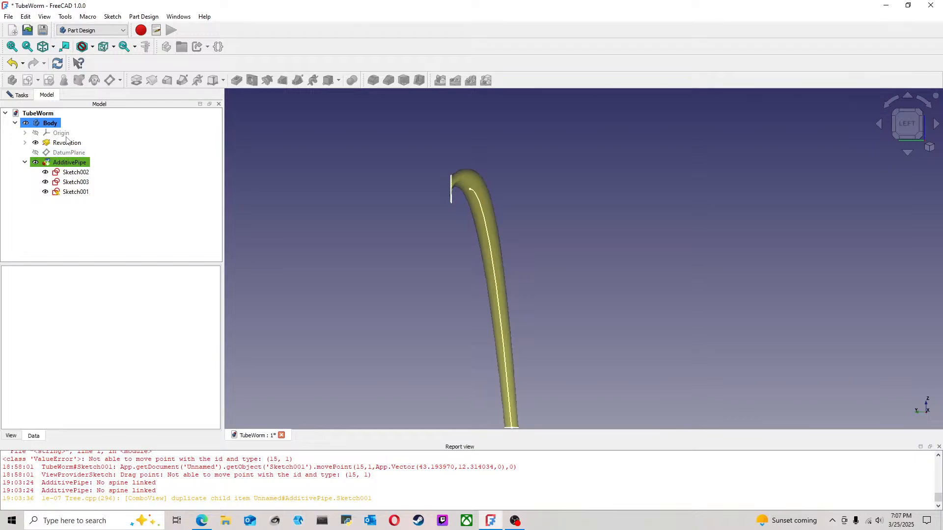
{"action": "left_click", "coordinate": [69, 162]}
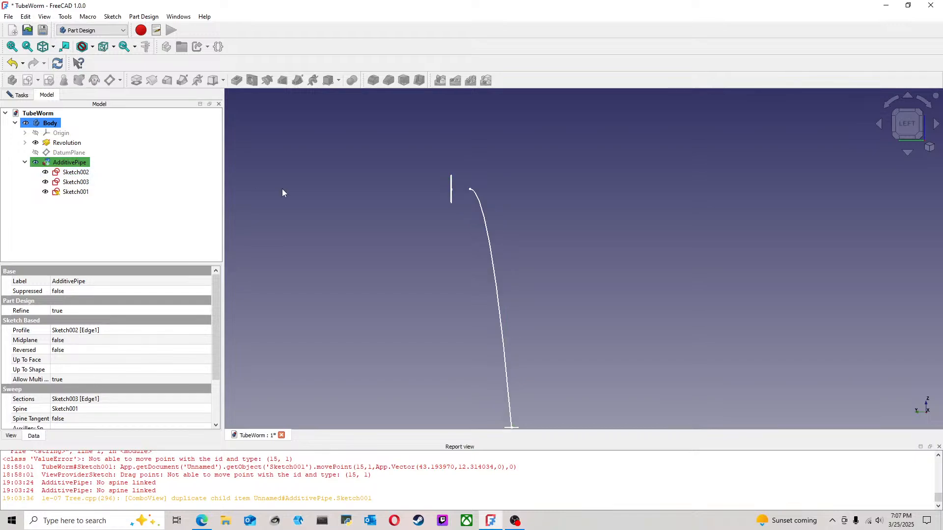
{"action": "double_click", "coordinate": [69, 162]}
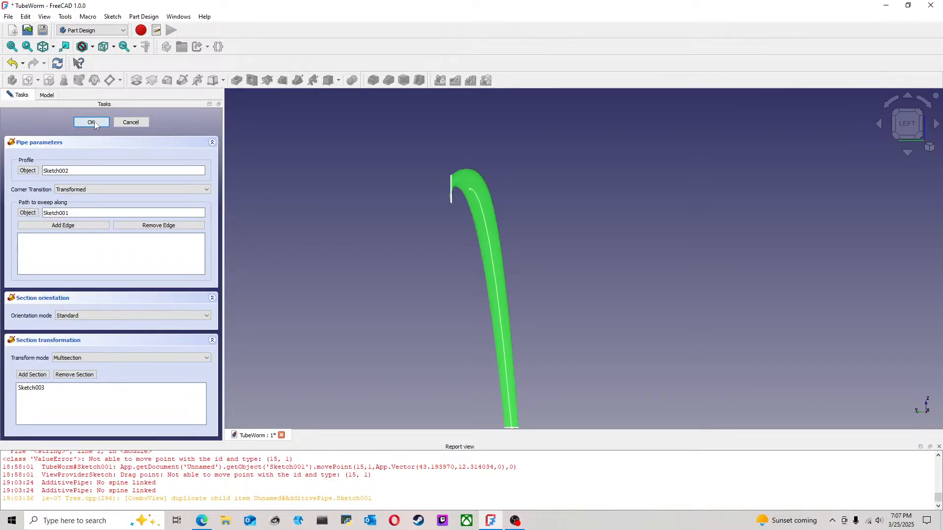
{"action": "left_click", "coordinate": [94, 122]}
Step: Examine where the appendage's upper end meets the body and how it runs along the tapered tail
{"action": "left_click", "coordinate": [549, 225]}
{"action": "scroll", "coordinate": [549, 231], "scroll_direction": "down", "scroll_amount": 3}
{"action": "middle_click_drag", "start_coordinate": [563, 295], "coordinate": [731, 197]}
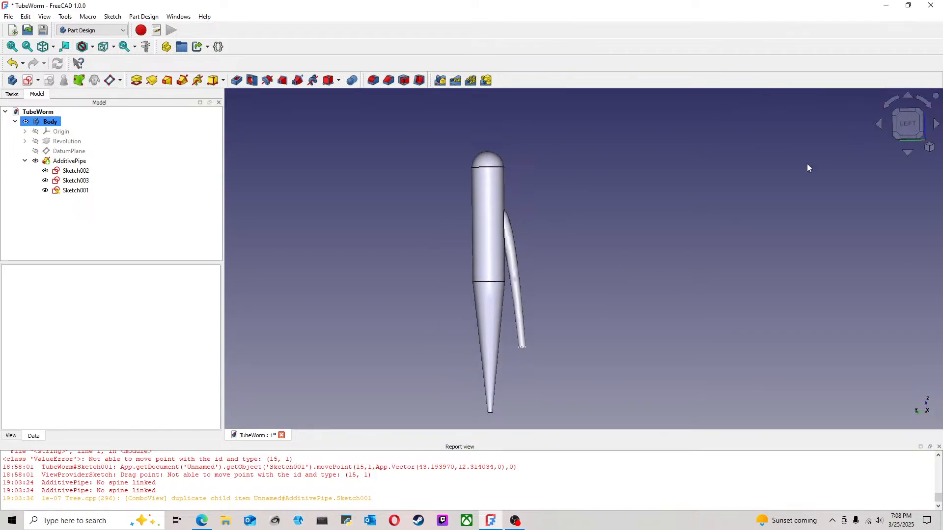
{"action": "middle_click_drag", "start_coordinate": [571, 265], "coordinate": [541, 232]}
{"action": "scroll", "coordinate": [541, 232], "scroll_direction": "up", "scroll_amount": 2}
{"action": "scroll", "coordinate": [541, 235], "scroll_direction": "down", "scroll_amount": 1}
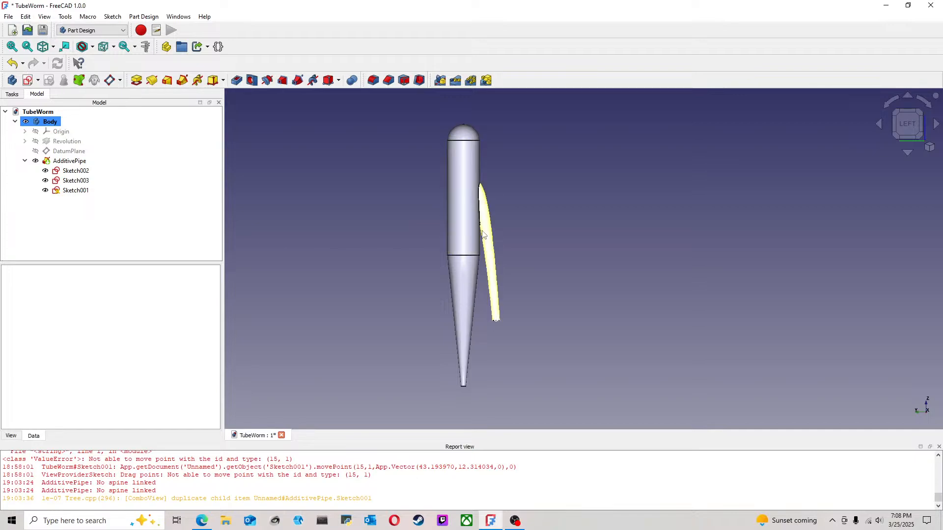
{"action": "middle_click_drag", "start_coordinate": [450, 229], "coordinate": [364, 219]}
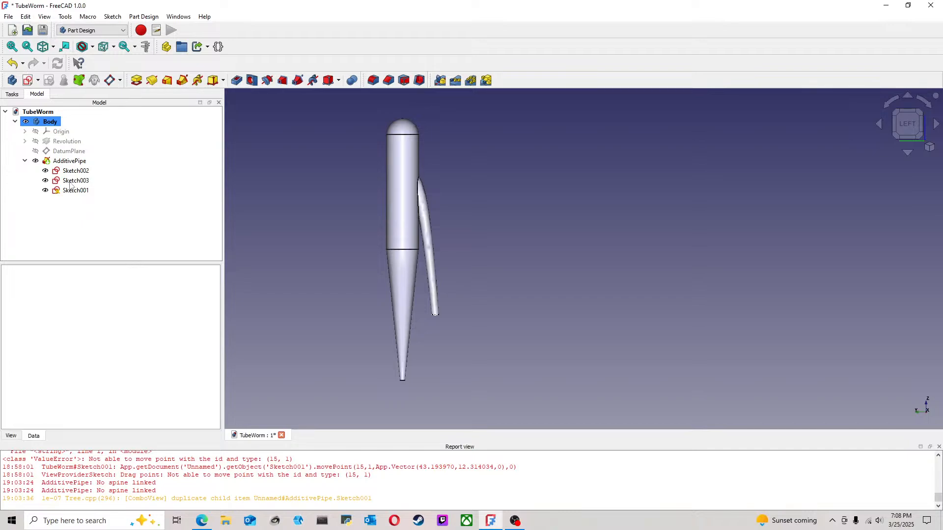
{"action": "left_click", "coordinate": [26, 164]}
{"action": "scroll", "coordinate": [420, 185], "scroll_direction": "up", "scroll_amount": 2}
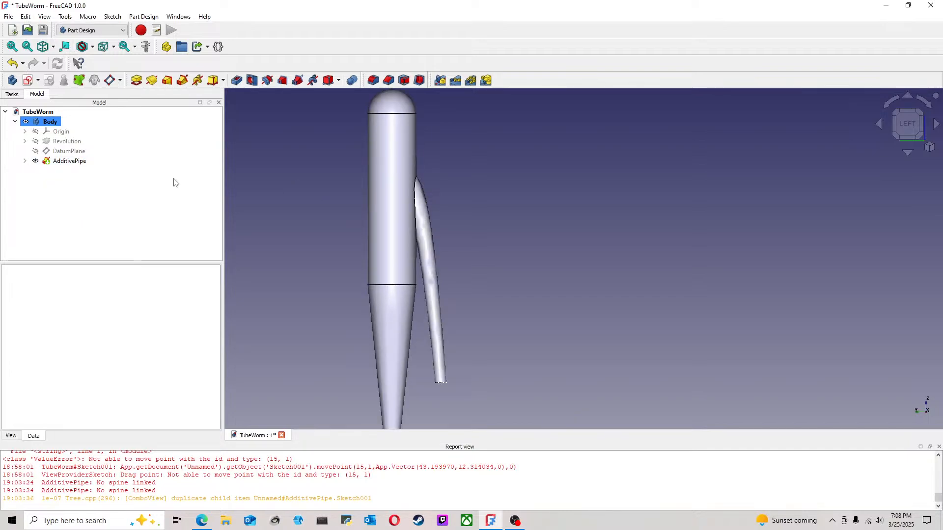
{"action": "left_click", "coordinate": [25, 161]}
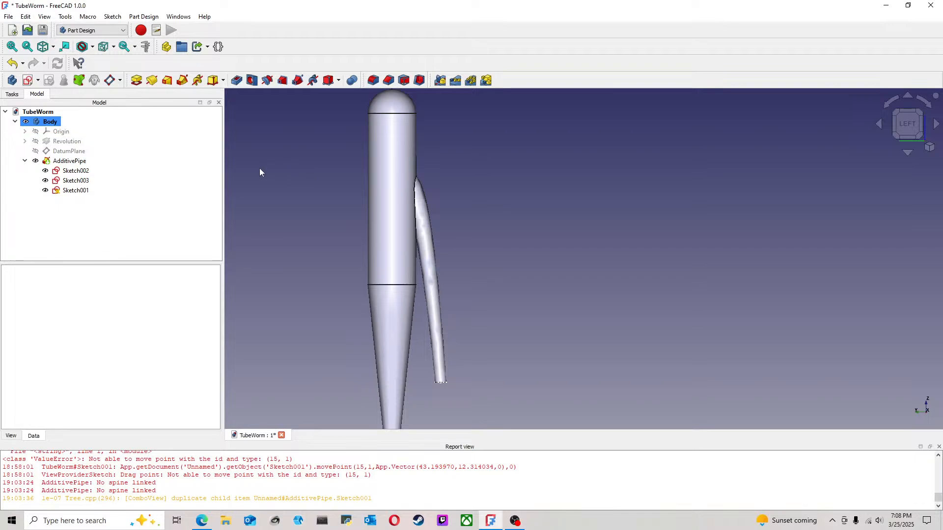
Step: Show the body's origin and create a datum plane attached to the XZ plane
{"action": "left_click", "coordinate": [50, 132]}
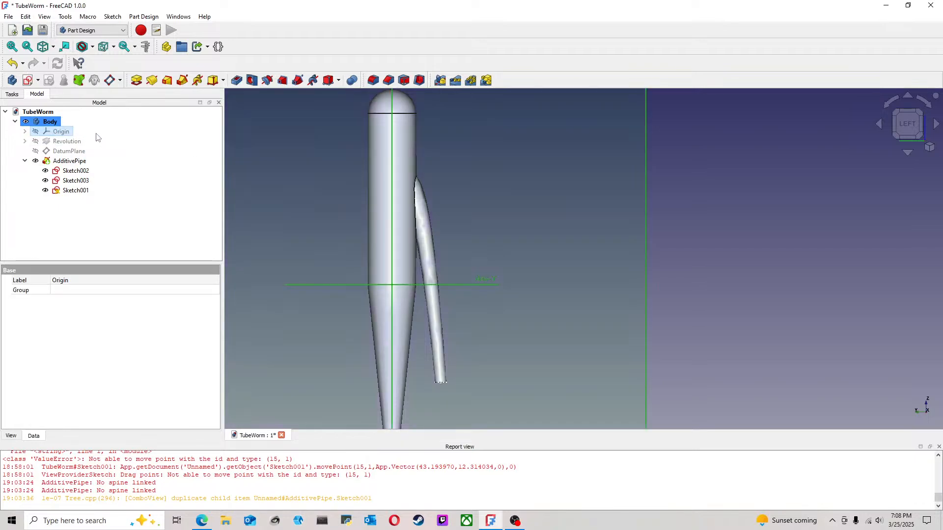
{"action": "left_click", "coordinate": [740, 192]}
{"action": "middle_click_drag", "start_coordinate": [582, 229], "coordinate": [516, 227]}
{"action": "scroll", "coordinate": [516, 227], "scroll_direction": "down", "scroll_amount": 5}
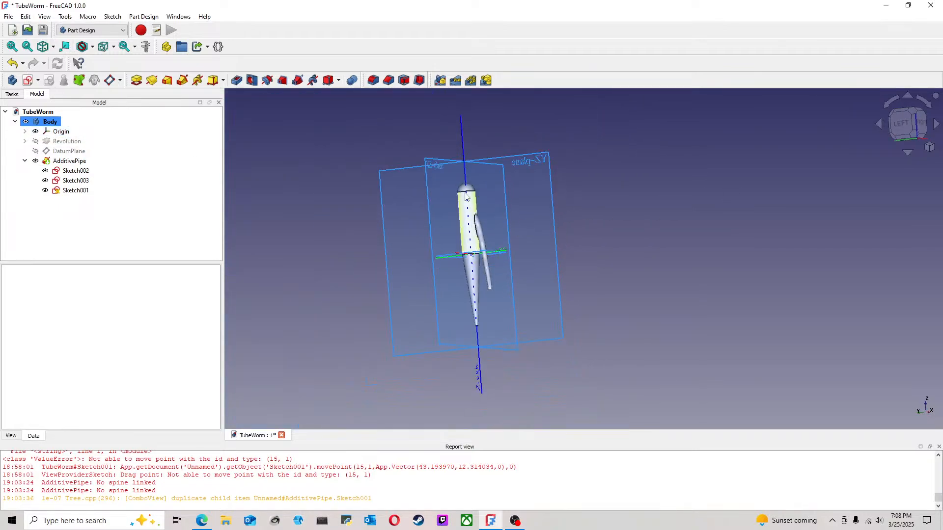
{"action": "left_click", "coordinate": [433, 166]}
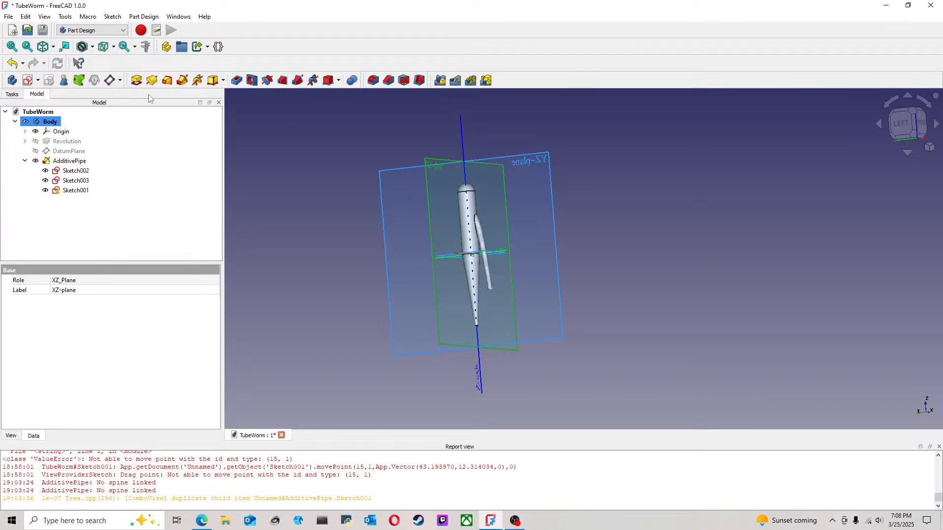
{"action": "left_click", "coordinate": [110, 81]}
{"action": "left_click", "coordinate": [91, 120]}
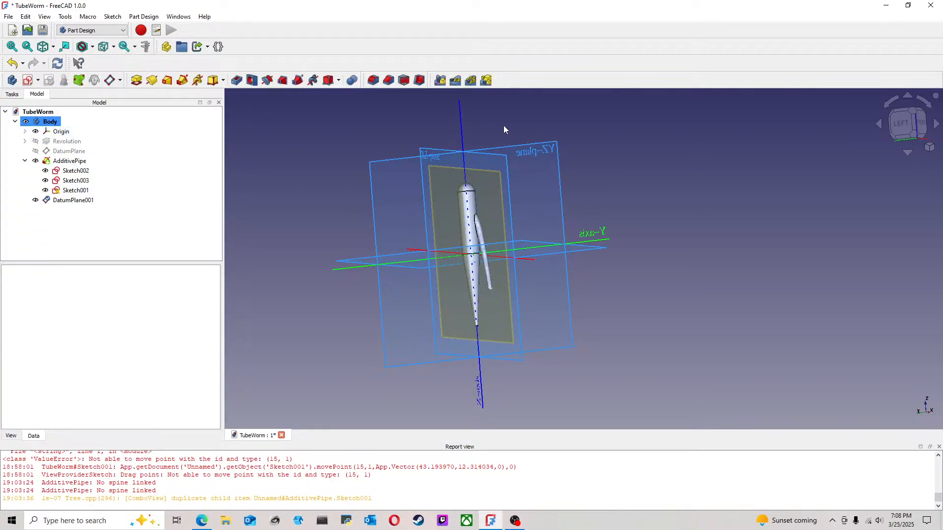
Step: Reopen the new XZ-attached datum plane's parameters for editing
{"action": "middle_click_drag", "start_coordinate": [499, 128], "coordinate": [520, 155]}
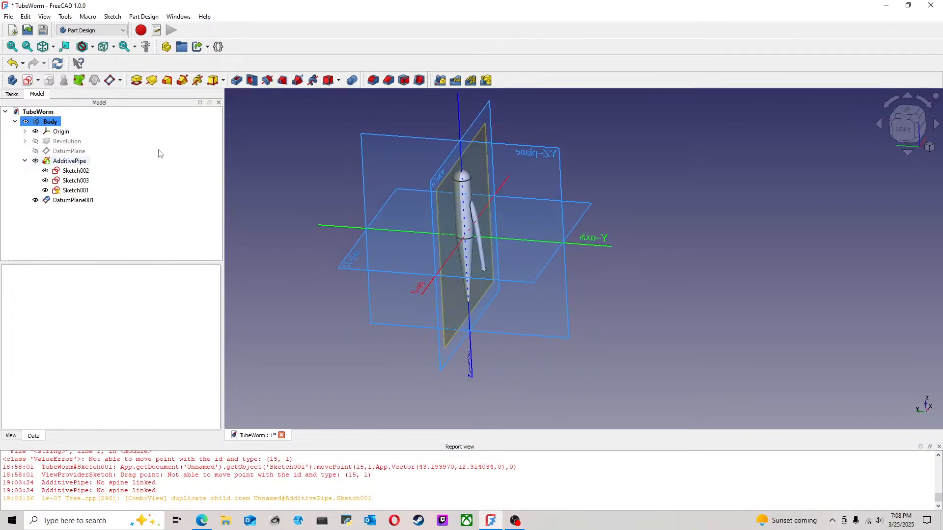
{"action": "left_click", "coordinate": [77, 201]}
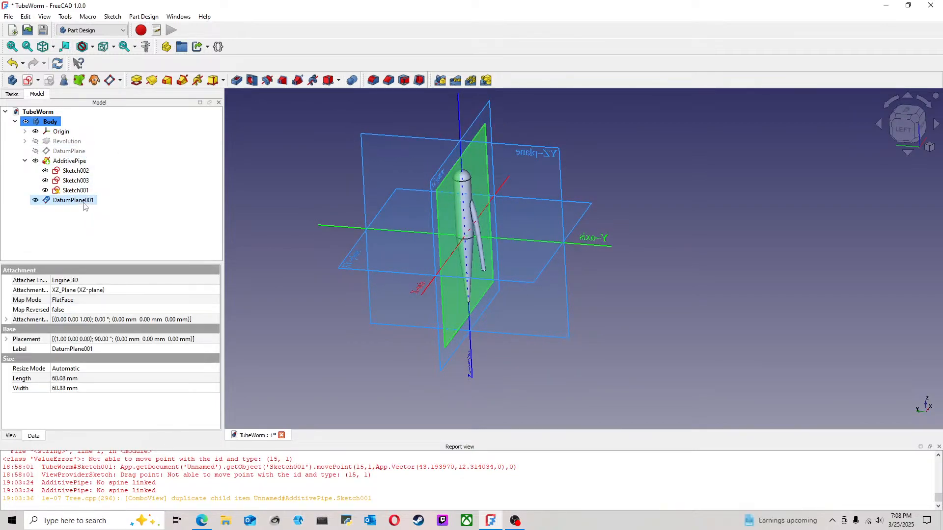
{"action": "double_click", "coordinate": [81, 200]}
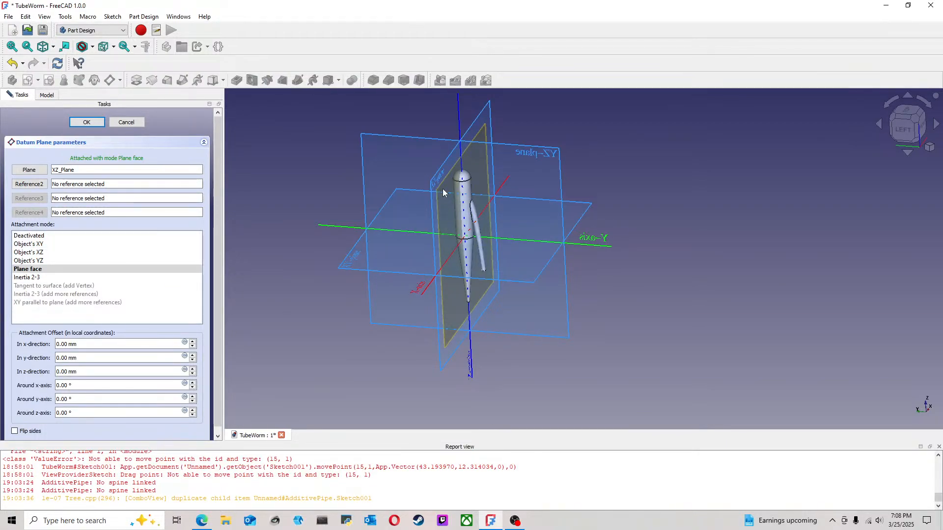
Step: Try a -2 mm attachment offset in the Y direction on the datum plane, and reset it to 0 mm
{"action": "left_click", "coordinate": [903, 128]}
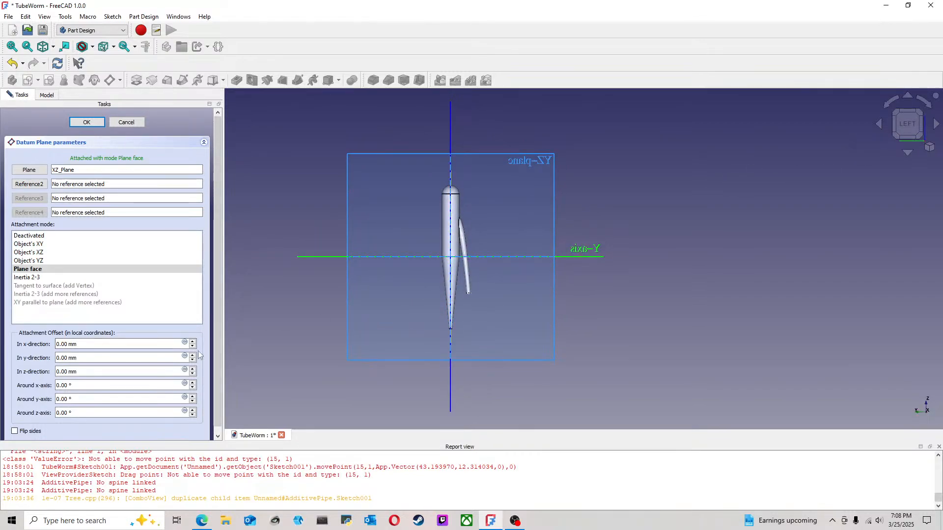
{"action": "middle_click_drag", "start_coordinate": [365, 349], "coordinate": [602, 196]}
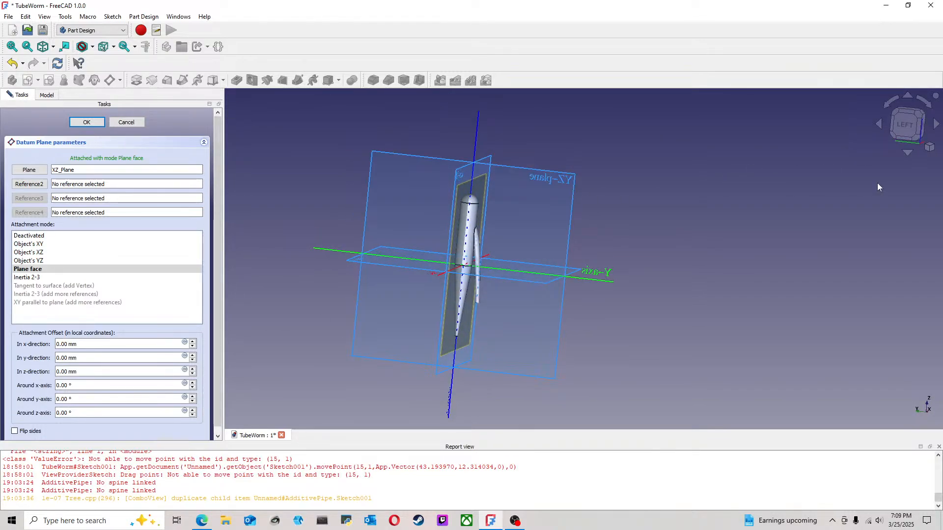
{"action": "left_click", "coordinate": [919, 132]}
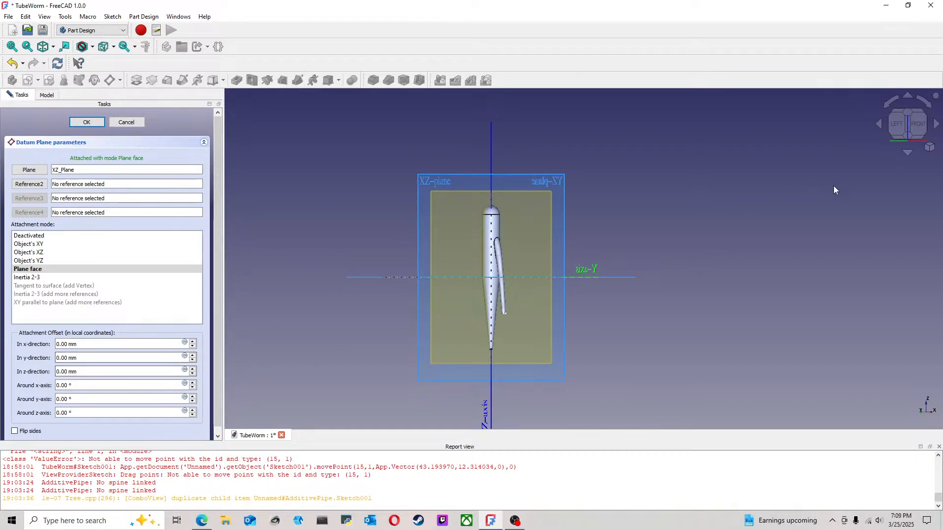
{"action": "left_click", "coordinate": [907, 119]}
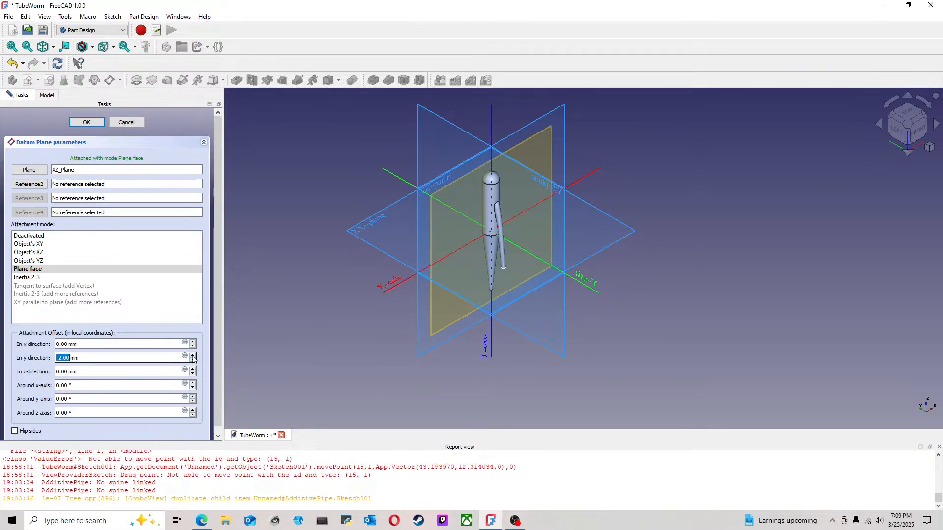
{"action": "left_click_drag", "start_coordinate": [904, 124], "coordinate": [872, 141]}
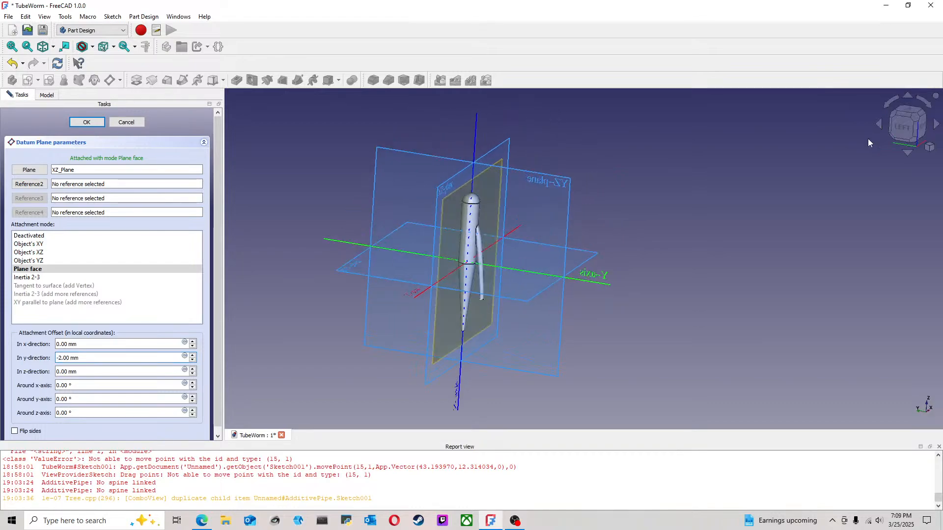
{"action": "middle_click_drag", "start_coordinate": [613, 190], "coordinate": [595, 218]}
{"action": "left_click", "coordinate": [192, 355]}
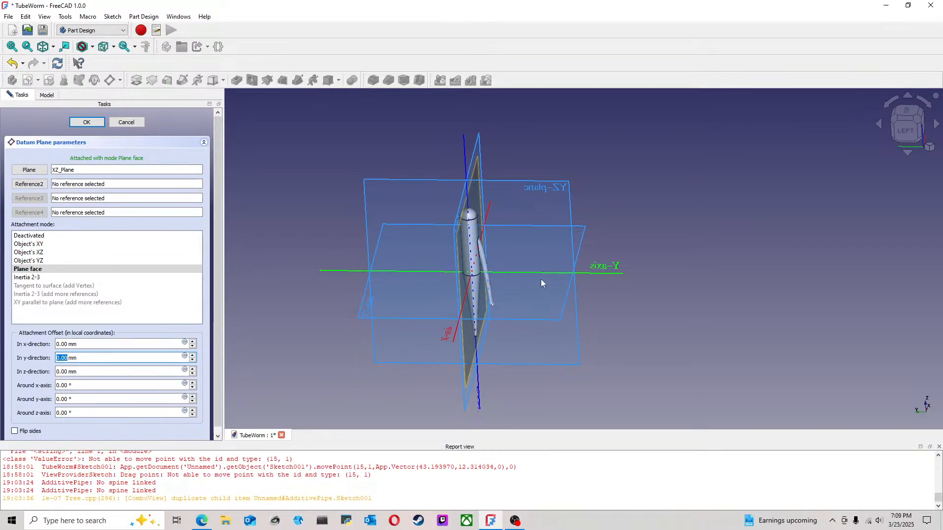
Step: Offset the datum plane 2 mm in its Z direction, check its position against the body and appendage, and accept it
{"action": "left_click", "coordinate": [193, 374]}
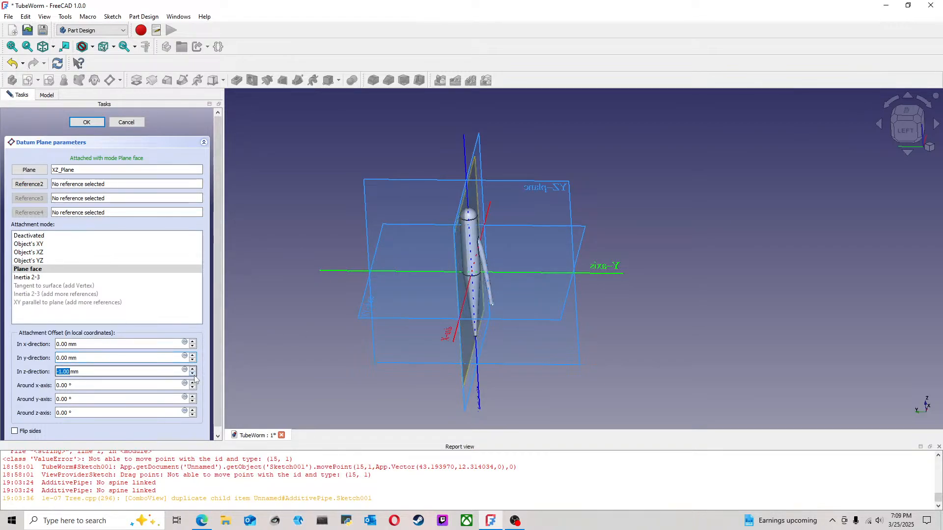
{"action": "left_click", "coordinate": [194, 369]}
{"action": "left_click", "coordinate": [194, 369]}
{"action": "left_click", "coordinate": [193, 369]}
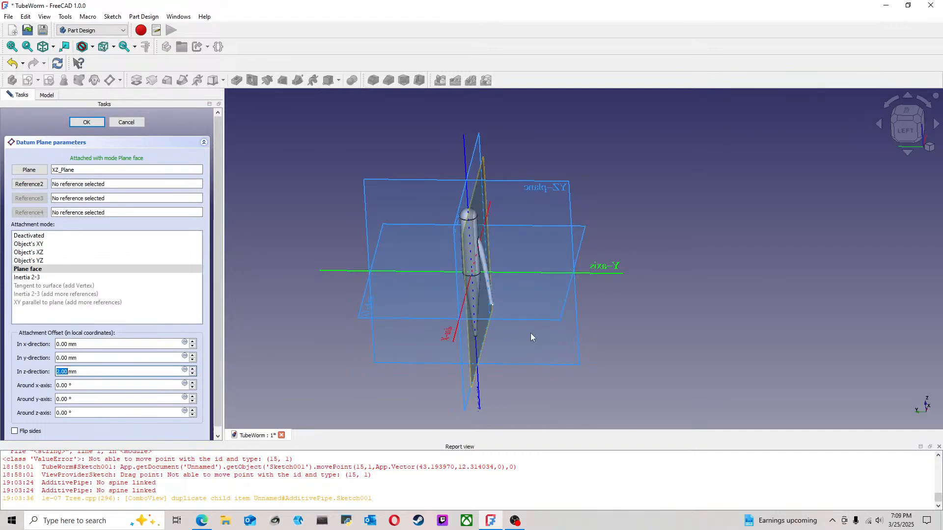
{"action": "middle_click_drag", "start_coordinate": [670, 337], "coordinate": [678, 332]}
{"action": "left_click", "coordinate": [888, 139]}
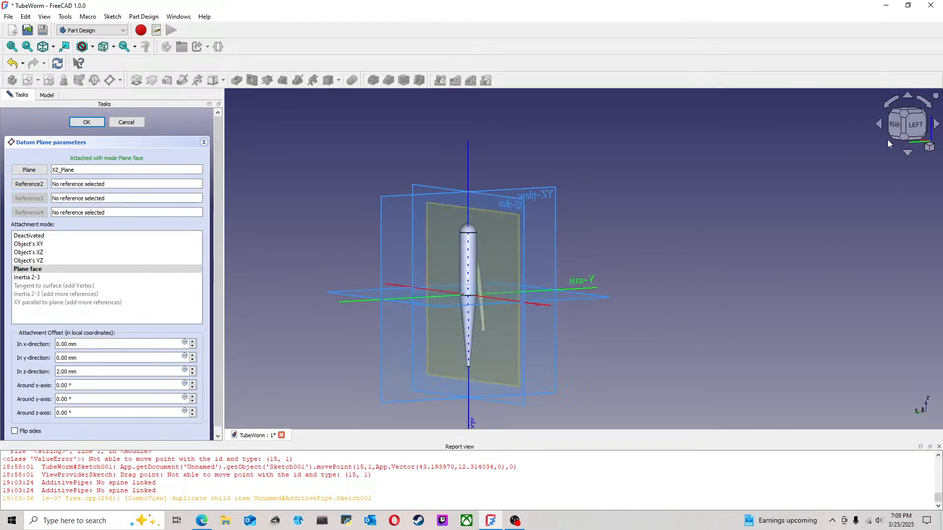
{"action": "left_click", "coordinate": [916, 126]}
{"action": "scroll", "coordinate": [608, 338], "scroll_direction": "down", "scroll_amount": 2}
{"action": "middle_click_drag", "start_coordinate": [580, 370], "coordinate": [446, 366]}
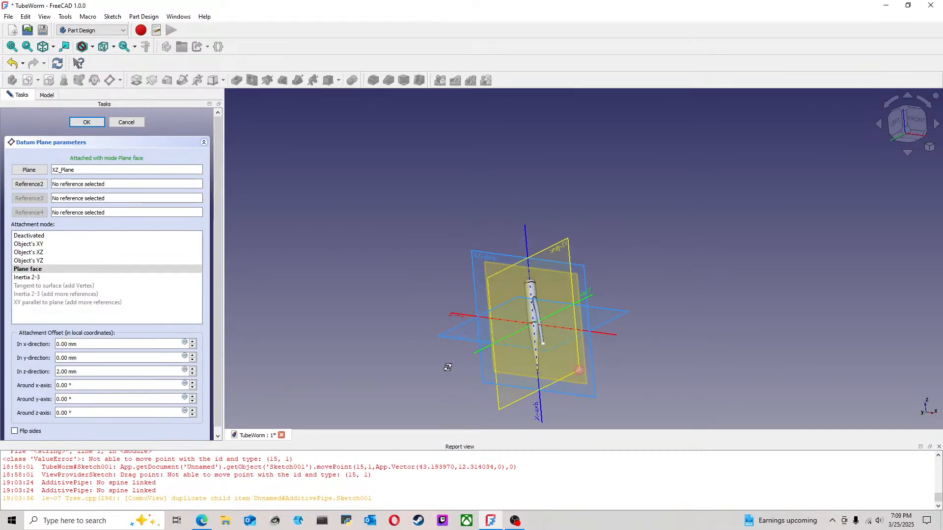
{"action": "left_click", "coordinate": [901, 125]}
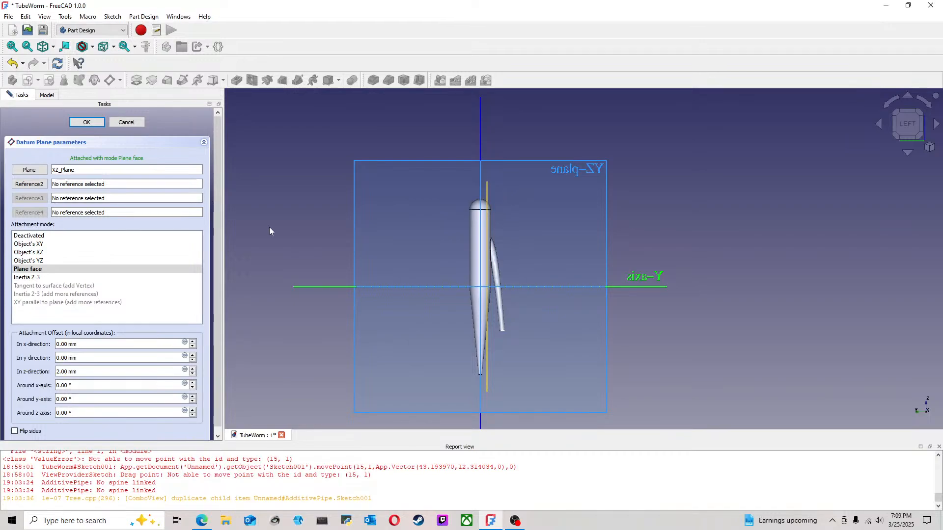
{"action": "left_click", "coordinate": [87, 122]}
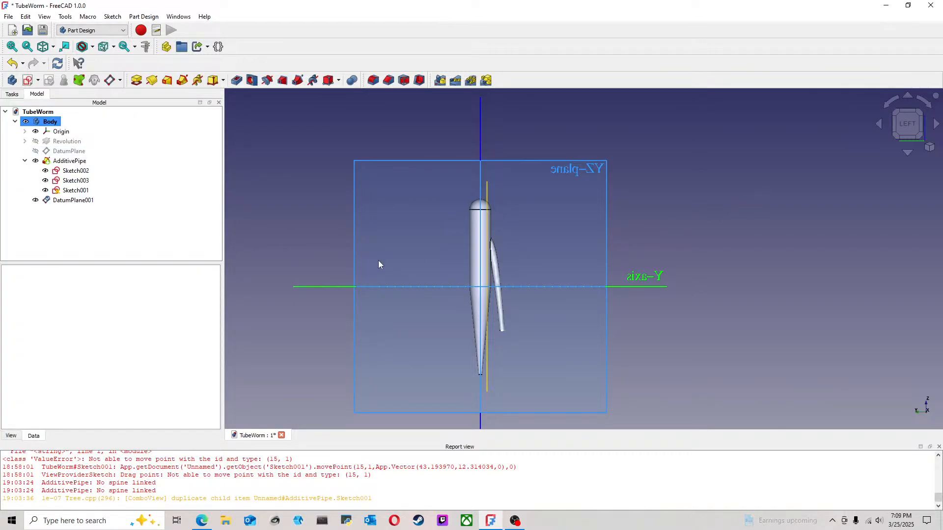
Step: Try to move DatumPlane001 onto the additive pipe in the model tree
{"action": "left_click_drag", "start_coordinate": [73, 200], "coordinate": [94, 165]}
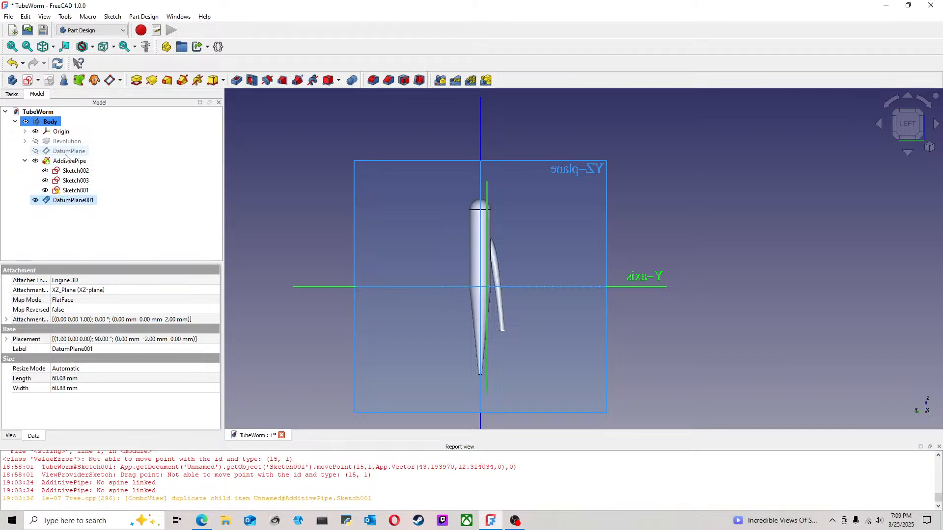
{"action": "left_click", "coordinate": [277, 179]}
{"action": "left_click", "coordinate": [11, 94]}
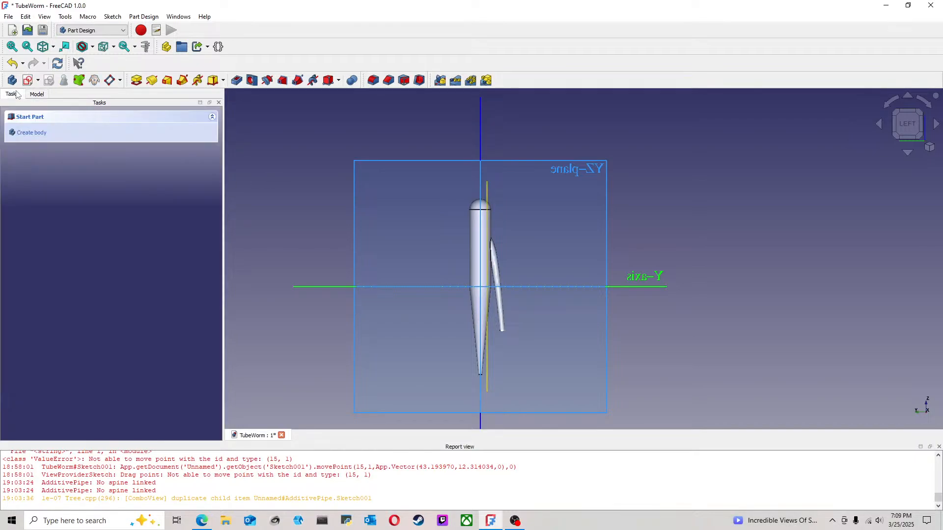
{"action": "left_click", "coordinate": [37, 94]}
{"action": "left_click_drag", "start_coordinate": [73, 200], "coordinate": [74, 163]}
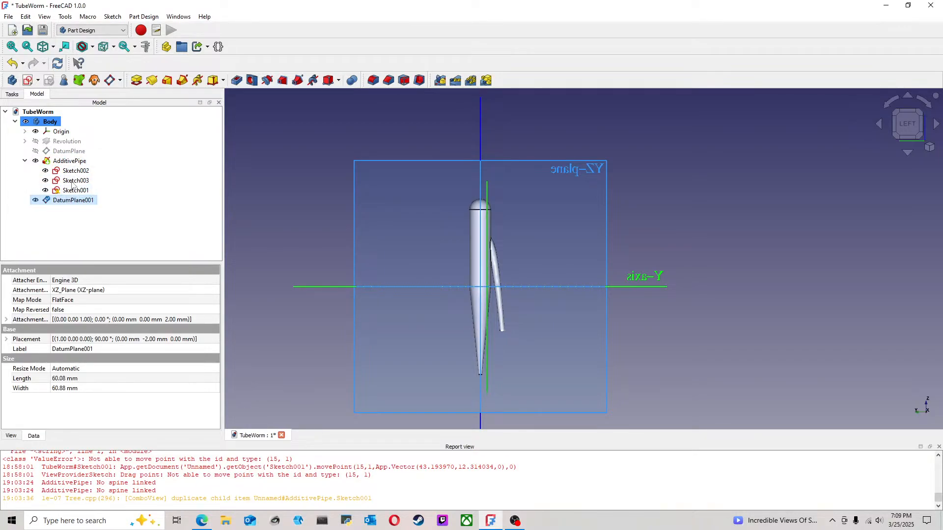
{"action": "left_click_drag", "start_coordinate": [61, 201], "coordinate": [74, 166]}
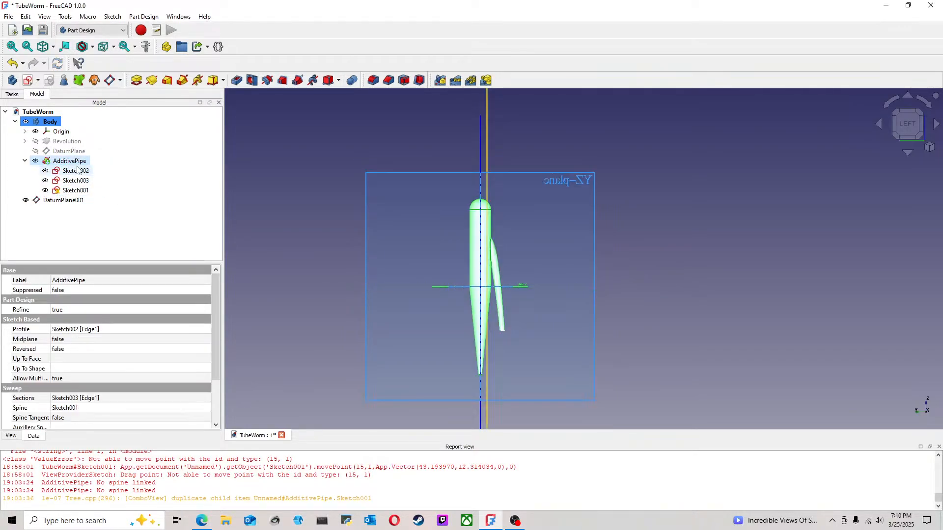
Step: Move DatumPlane001 into the body in the model tree, placing it after the additive pipe
{"action": "left_click", "coordinate": [298, 202]}
{"action": "left_click_drag", "start_coordinate": [62, 200], "coordinate": [74, 163]}
{"action": "left_click", "coordinate": [256, 191]}
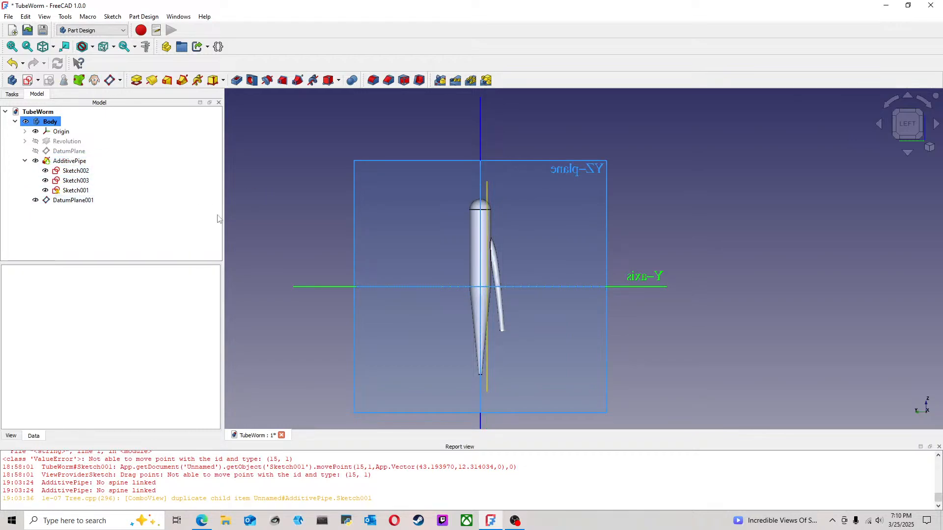
Step: Add DatumPlane001 to the attachment support of Sketch002, the 3 mm circle profile of the pipe
{"action": "double_click", "coordinate": [87, 173]}
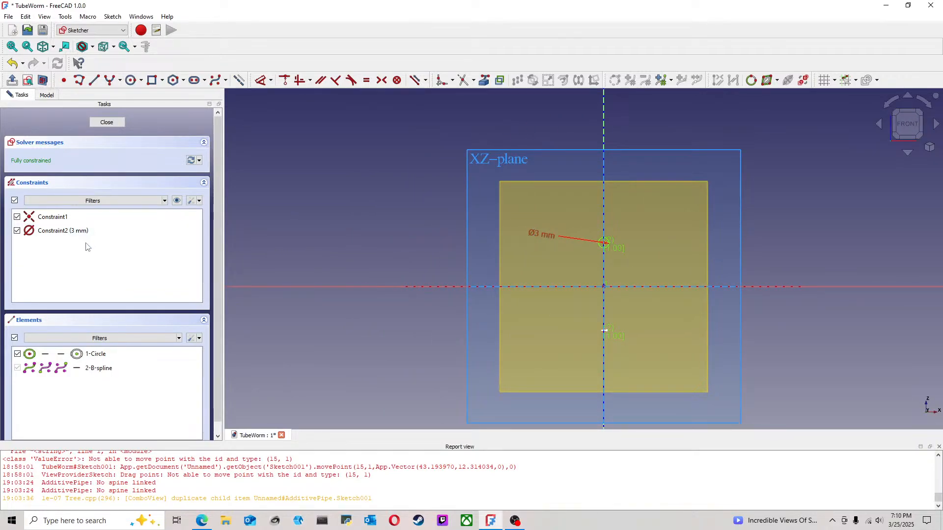
{"action": "left_click", "coordinate": [109, 123]}
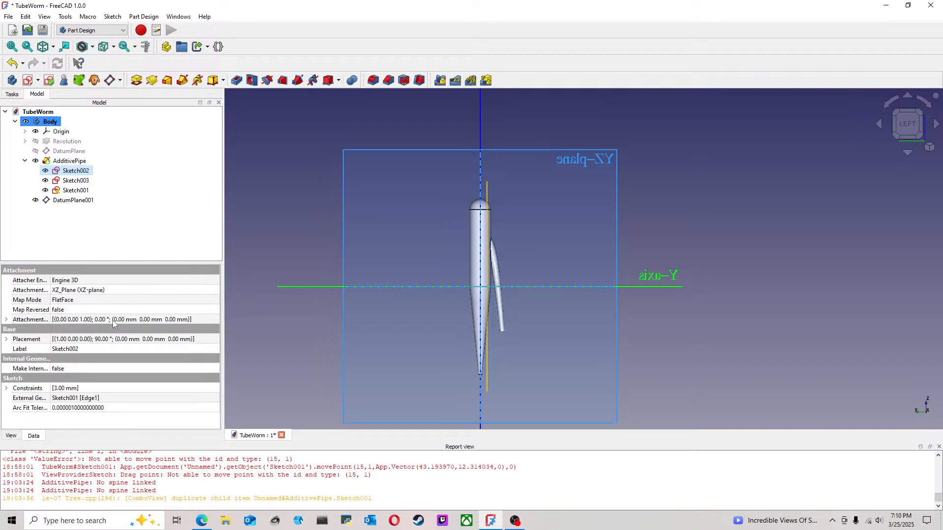
{"action": "left_click", "coordinate": [118, 291]}
{"action": "left_click", "coordinate": [214, 290]}
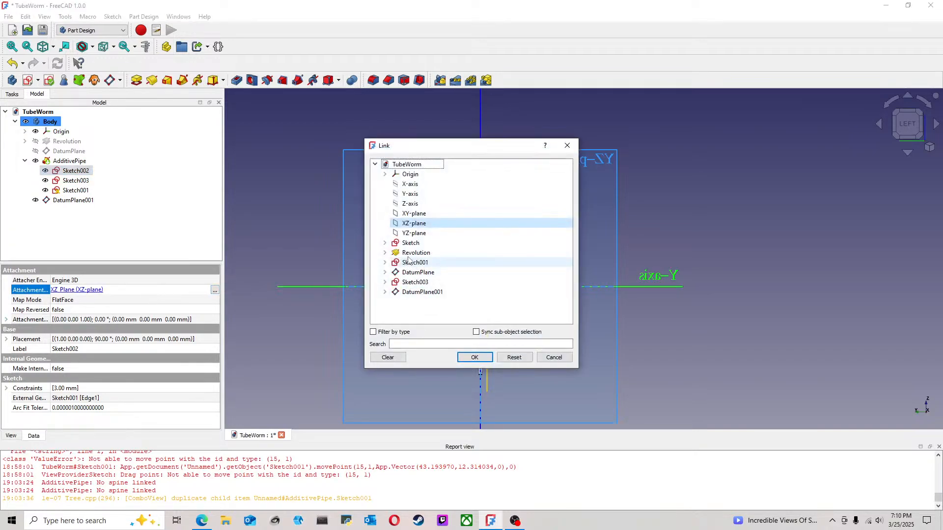
{"action": "left_click", "coordinate": [422, 292]}
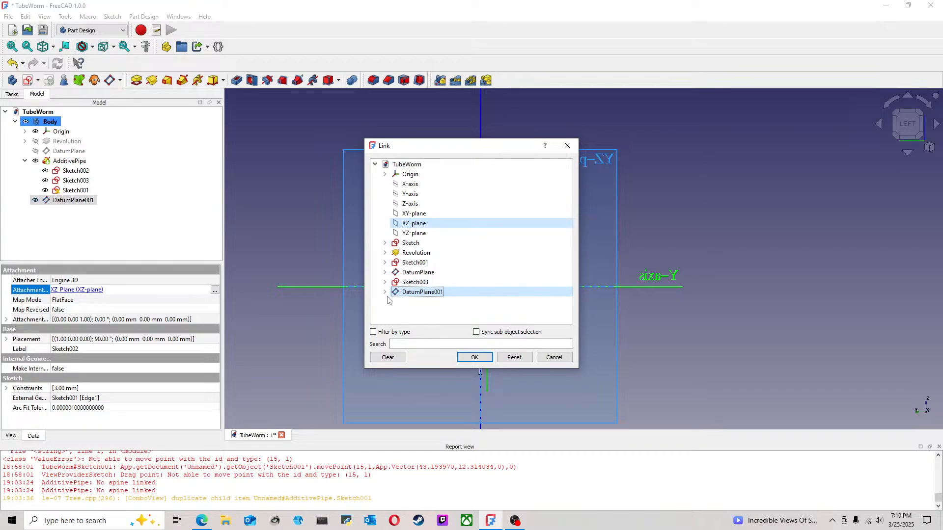
{"action": "left_click", "coordinate": [423, 291]}
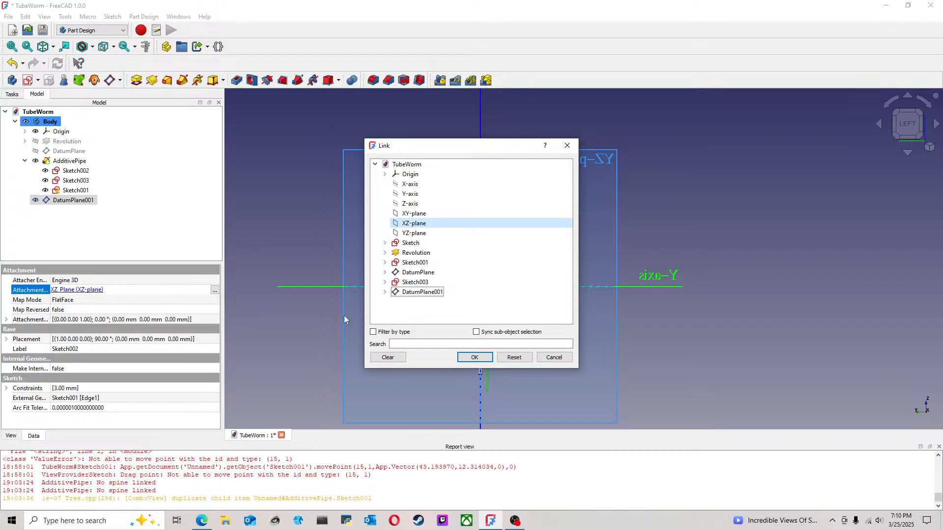
{"action": "left_click", "coordinate": [473, 357]}
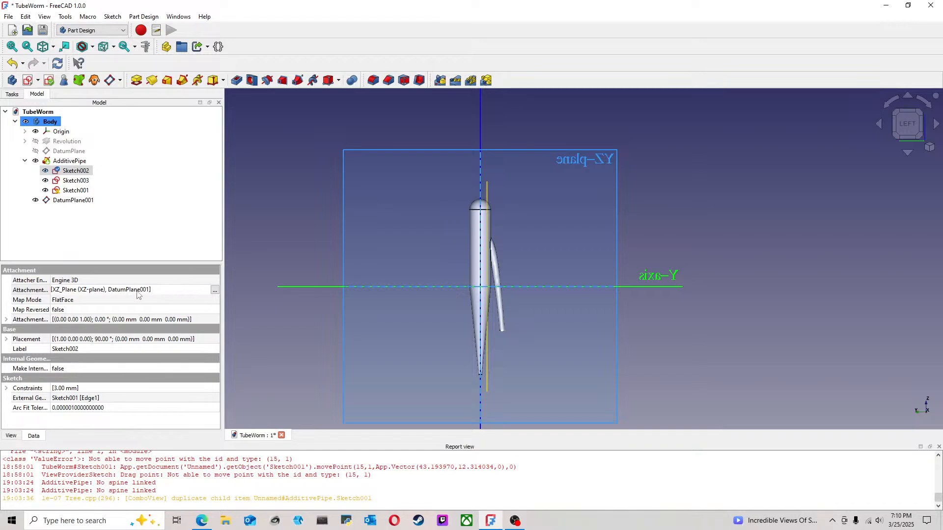
Step: Remove the XZ-plane from Sketch002's attachment support so that only DatumPlane001 is selected
{"action": "left_click", "coordinate": [215, 291]}
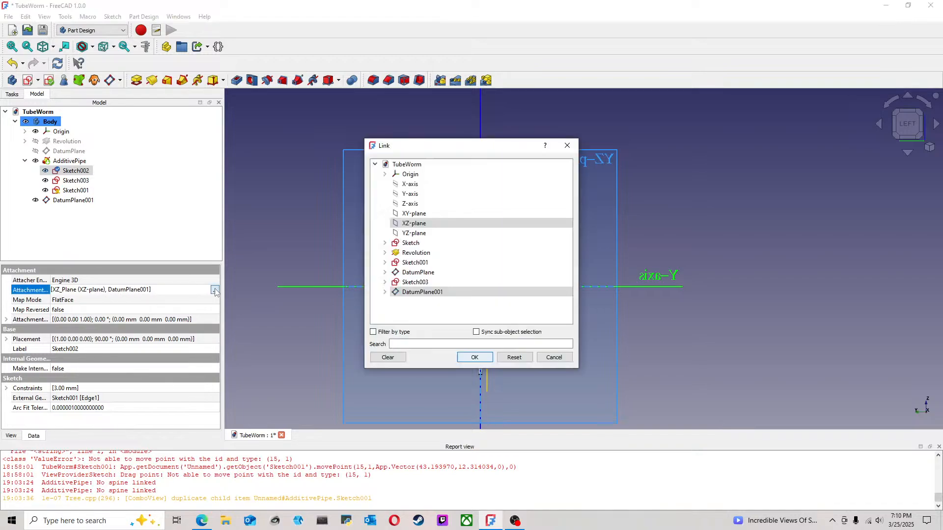
{"action": "left_click", "coordinate": [414, 223], "text": "ctrl"}
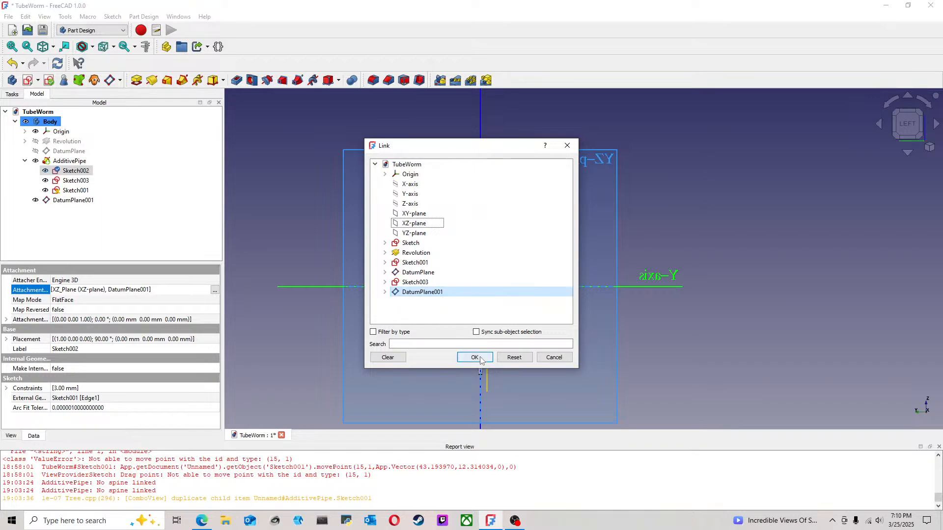
{"action": "left_click", "coordinate": [426, 225]}
{"action": "left_click", "coordinate": [426, 225]}
{"action": "left_click", "coordinate": [488, 357]}
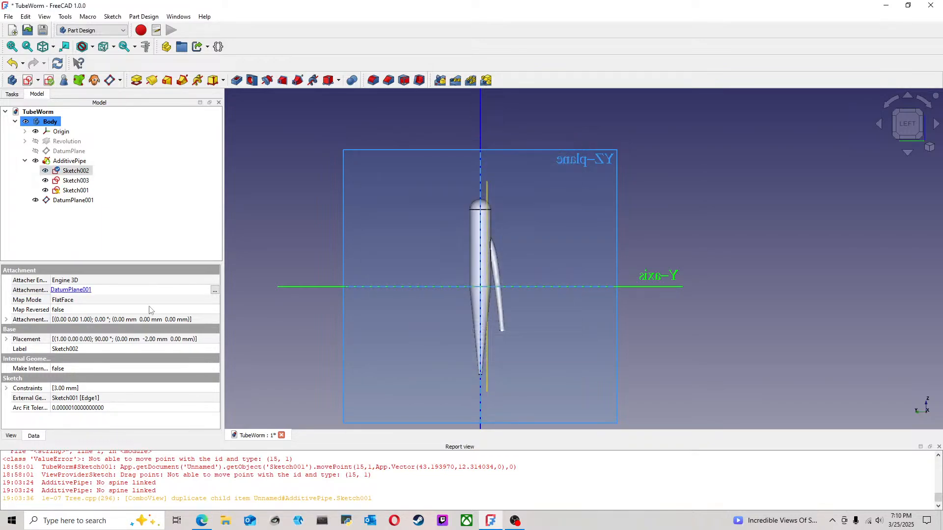
Step: Hide the additive pipe and check its profile and path sketches against DatumPlane001 in the left view
{"action": "left_click", "coordinate": [69, 161]}
{"action": "key", "text": "space"}
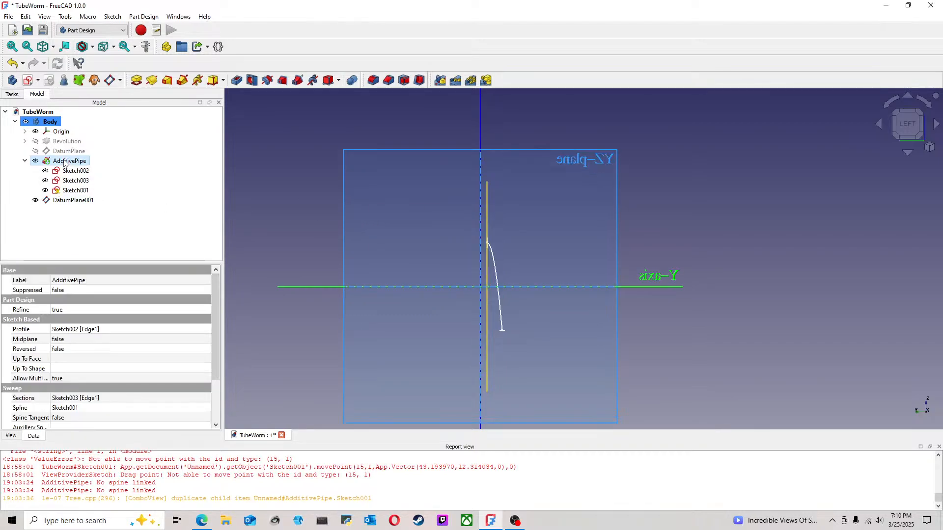
{"action": "mouse_move", "coordinate": [537, 239]}
{"action": "middle_mouse_down"}
{"action": "mouse_move", "coordinate": [521, 245]}
{"action": "mouse_move", "coordinate": [565, 248]}
{"action": "mouse_move", "coordinate": [534, 278]}
{"action": "mouse_move", "coordinate": [536, 296]}
{"action": "middle_mouse_up"}
{"action": "scroll", "coordinate": [546, 255], "scroll_direction": "up", "scroll_amount": 4}
{"action": "middle_click_drag", "start_coordinate": [547, 255], "coordinate": [561, 241]}
{"action": "left_click", "coordinate": [910, 136]}
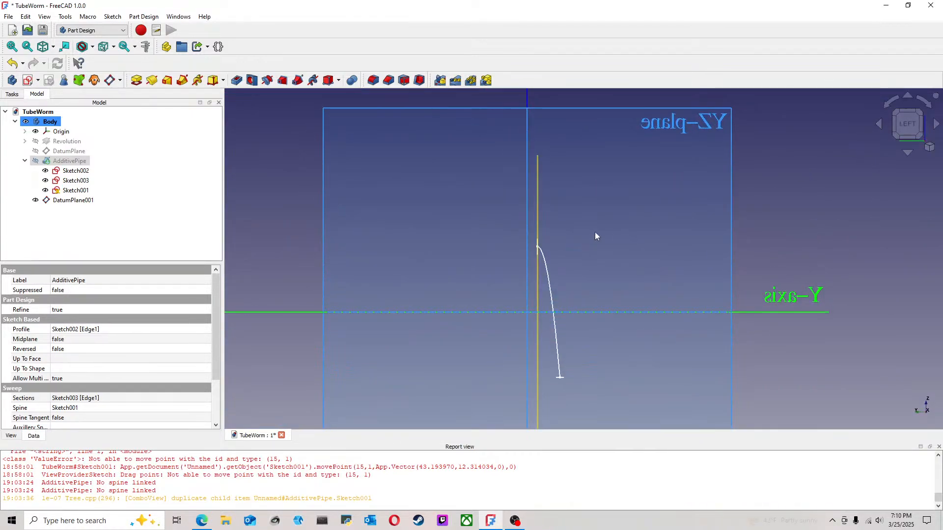
Step: Hide DatumPlane001 and show the additive pipe again
{"action": "left_click", "coordinate": [73, 200]}
{"action": "key", "text": "space"}
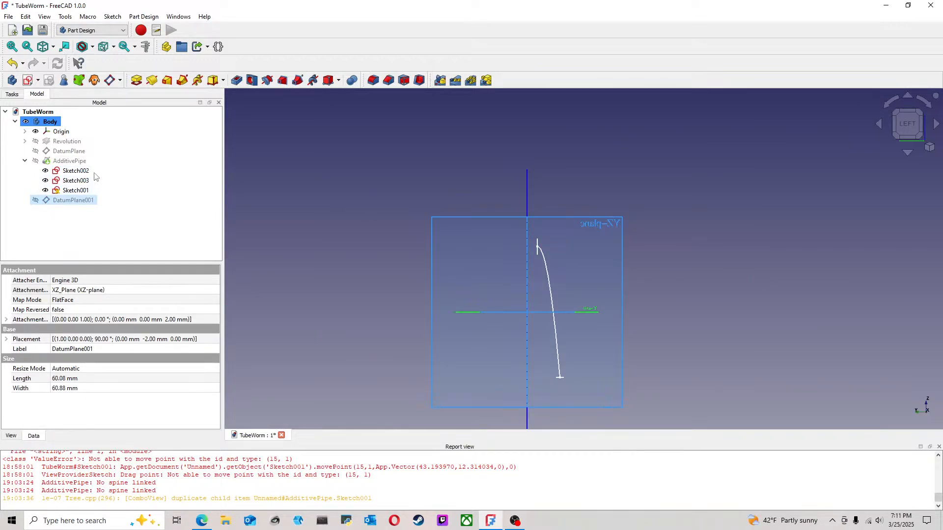
{"action": "left_click", "coordinate": [81, 161]}
{"action": "key", "text": "space"}
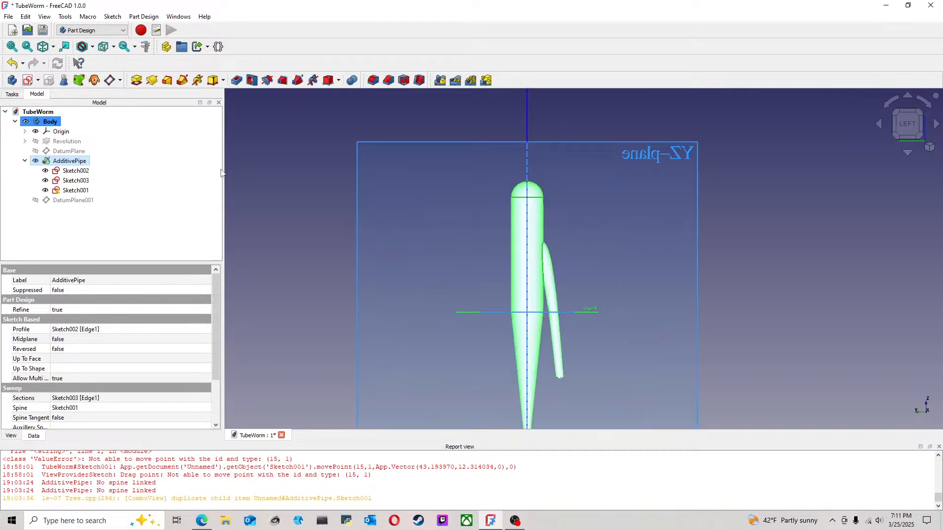
{"action": "left_click", "coordinate": [308, 186]}
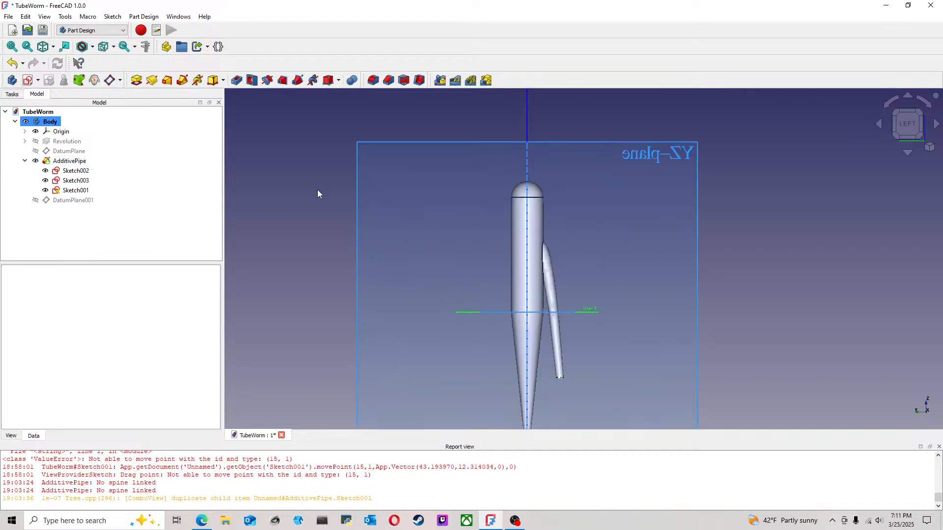
Step: Open the additive pipe's parameters and toggle the revolution's display to examine the sweep preview on its own
{"action": "double_click", "coordinate": [81, 162]}
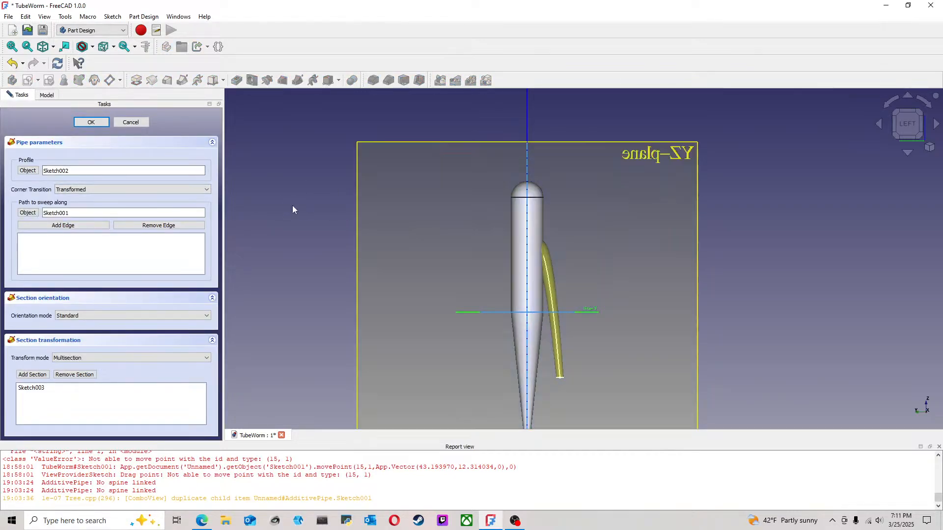
{"action": "left_click", "coordinate": [46, 95]}
{"action": "left_click", "coordinate": [60, 141]}
{"action": "key", "text": "space"}
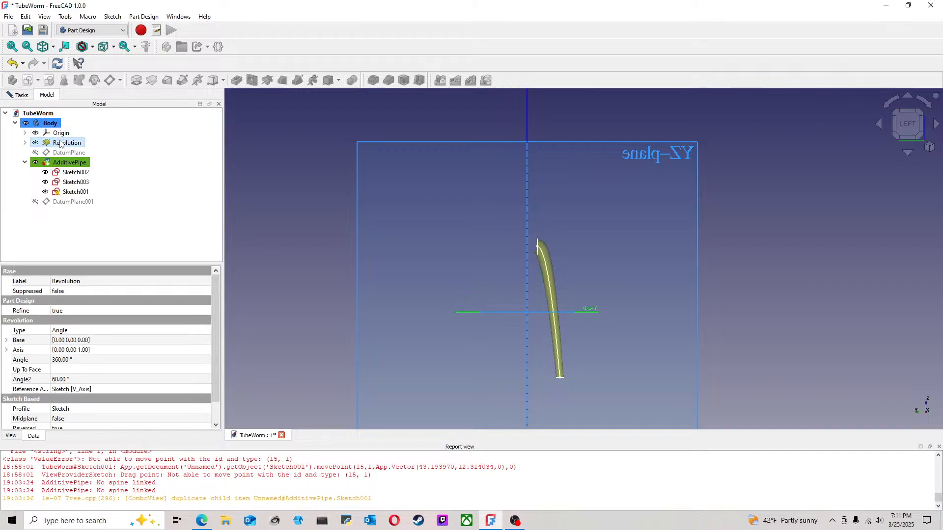
{"action": "left_click", "coordinate": [579, 236]}
{"action": "scroll", "coordinate": [547, 272], "scroll_direction": "up", "scroll_amount": 5}
{"action": "mouse_move", "coordinate": [482, 260]}
{"action": "middle_mouse_down"}
{"action": "mouse_move", "coordinate": [548, 293]}
{"action": "mouse_move", "coordinate": [537, 322]}
{"action": "mouse_move", "coordinate": [516, 332]}
{"action": "mouse_move", "coordinate": [501, 326]}
{"action": "mouse_move", "coordinate": [507, 278]}
{"action": "mouse_move", "coordinate": [465, 265]}
{"action": "mouse_move", "coordinate": [471, 216]}
{"action": "middle_mouse_up"}
{"action": "scroll", "coordinate": [498, 276], "scroll_direction": "down", "scroll_amount": 3}
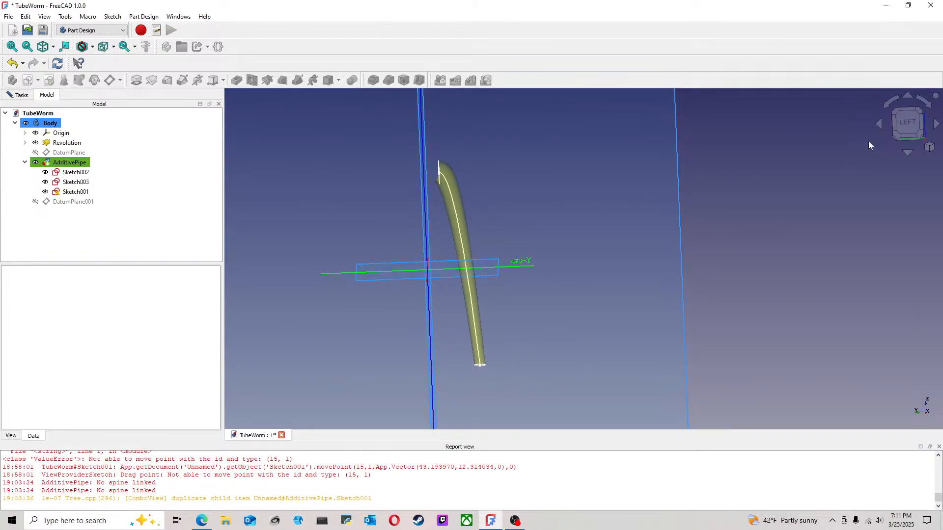
{"action": "left_click", "coordinate": [904, 126]}
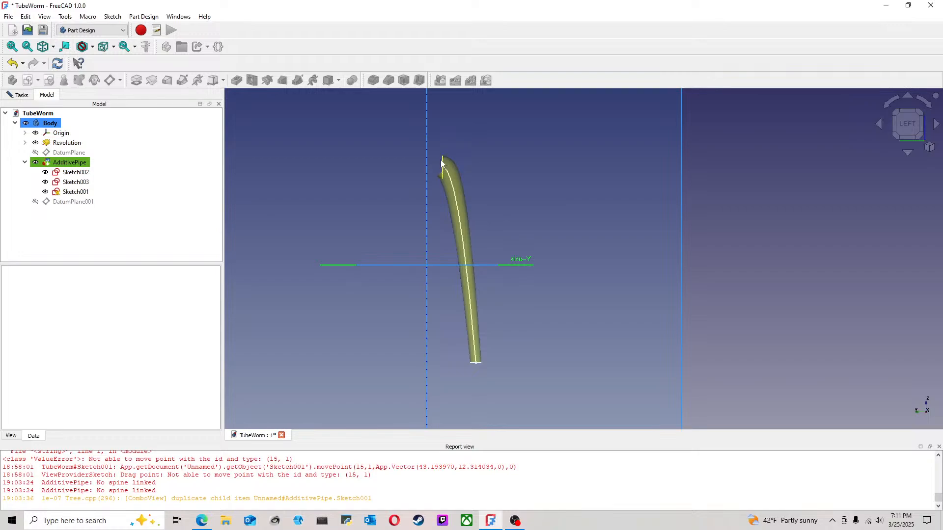
Step: Check DatumPlane001's attachment properties and accept the additive pipe's parameters
{"action": "left_click", "coordinate": [85, 204]}
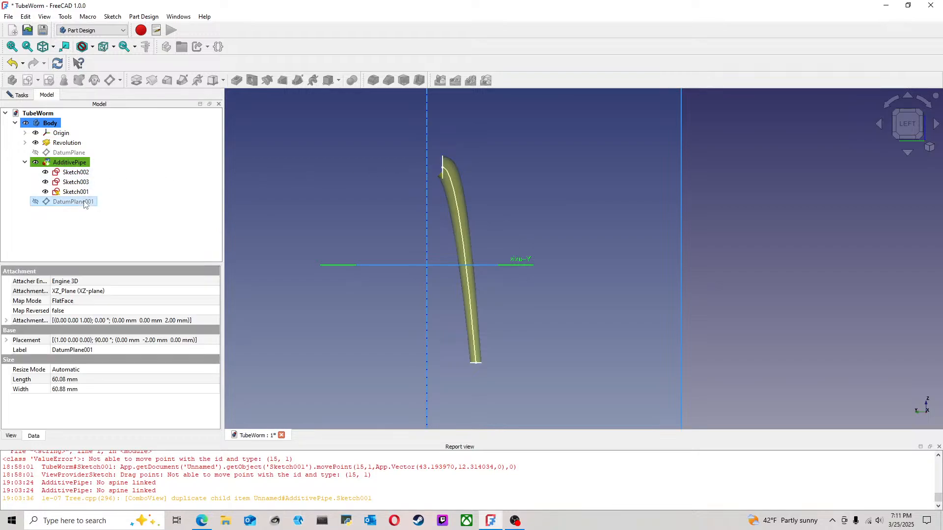
{"action": "left_click", "coordinate": [746, 174]}
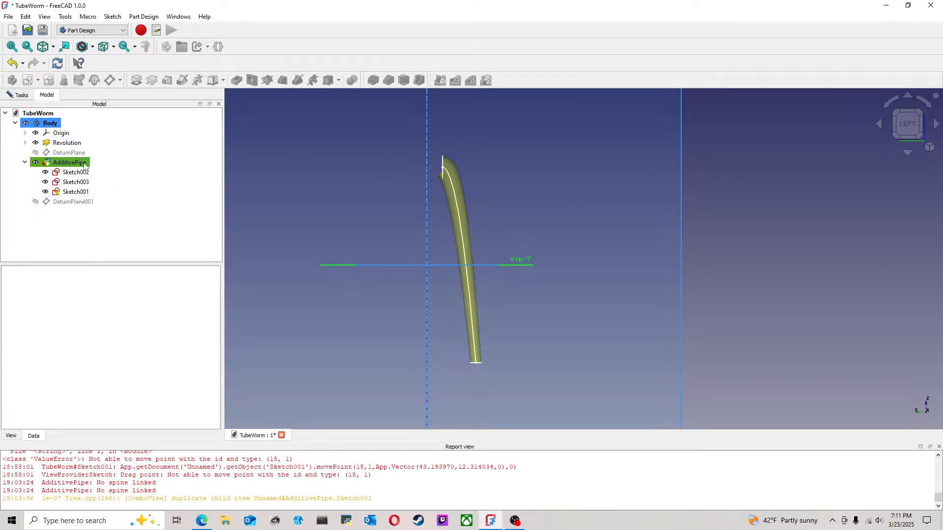
{"action": "left_click", "coordinate": [27, 99]}
{"action": "left_click", "coordinate": [92, 123]}
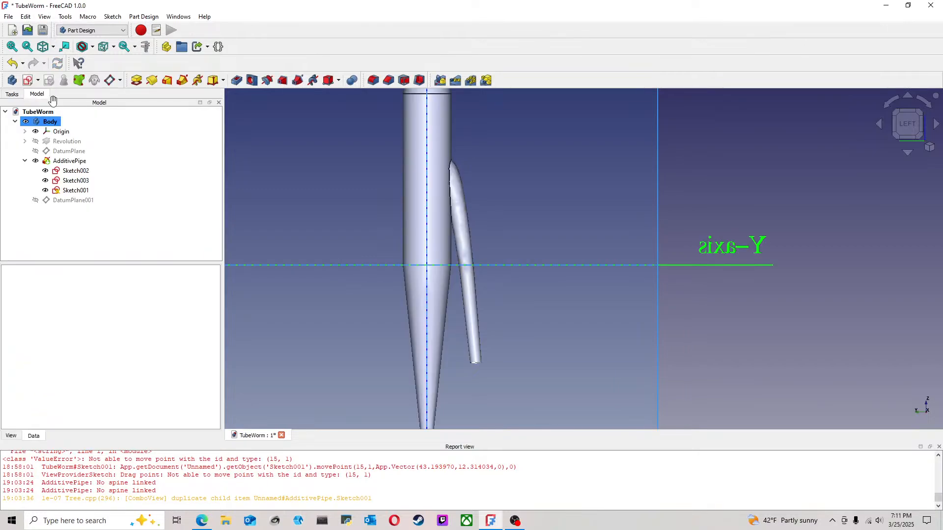
Step: Inspect the appendage's junction with the body from an angle and in the left view
{"action": "scroll", "coordinate": [628, 303], "scroll_direction": "down", "scroll_amount": 3}
{"action": "middle_click_drag", "start_coordinate": [630, 302], "coordinate": [556, 332]}
{"action": "scroll", "coordinate": [558, 275], "scroll_direction": "up", "scroll_amount": 4}
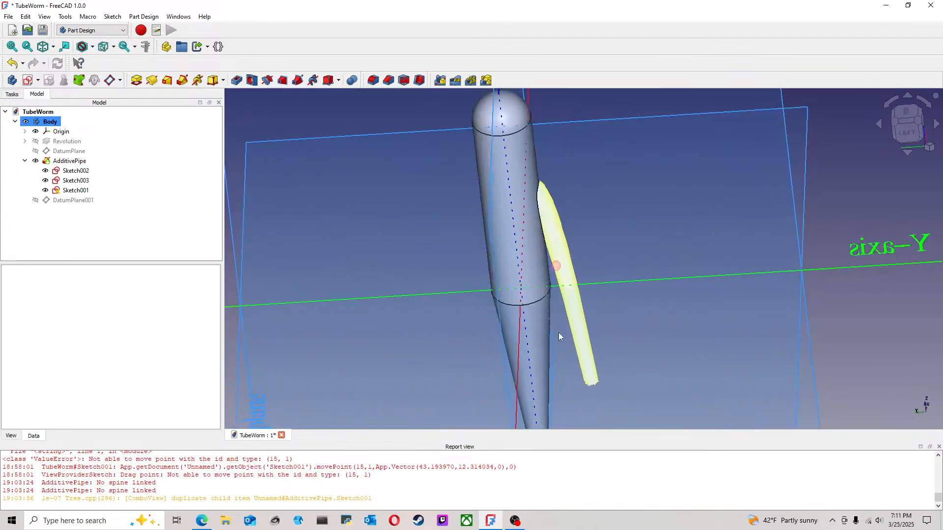
{"action": "scroll", "coordinate": [567, 331], "scroll_direction": "down", "scroll_amount": 3}
{"action": "left_click", "coordinate": [906, 132]}
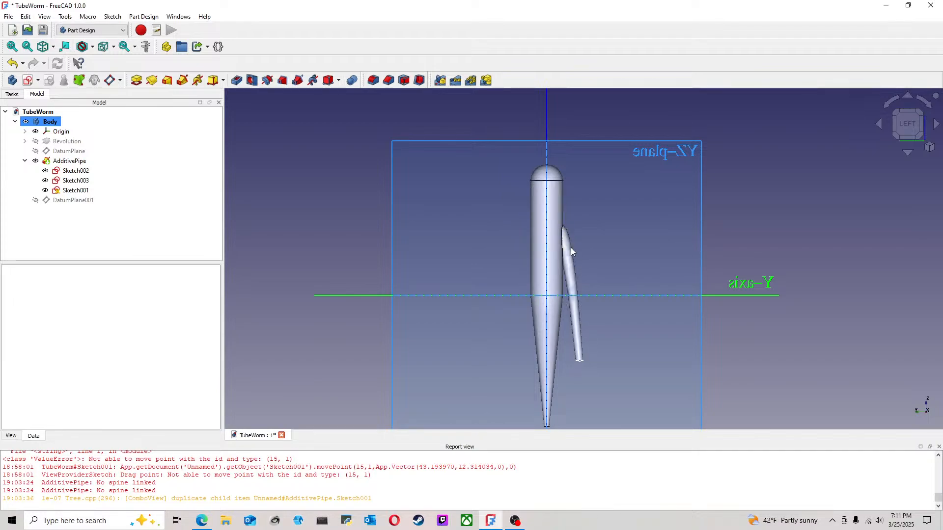
Step: Open Sketch001 for editing and set the 50 mm horizontal construction line's length to 200 mm
{"action": "double_click", "coordinate": [76, 190]}
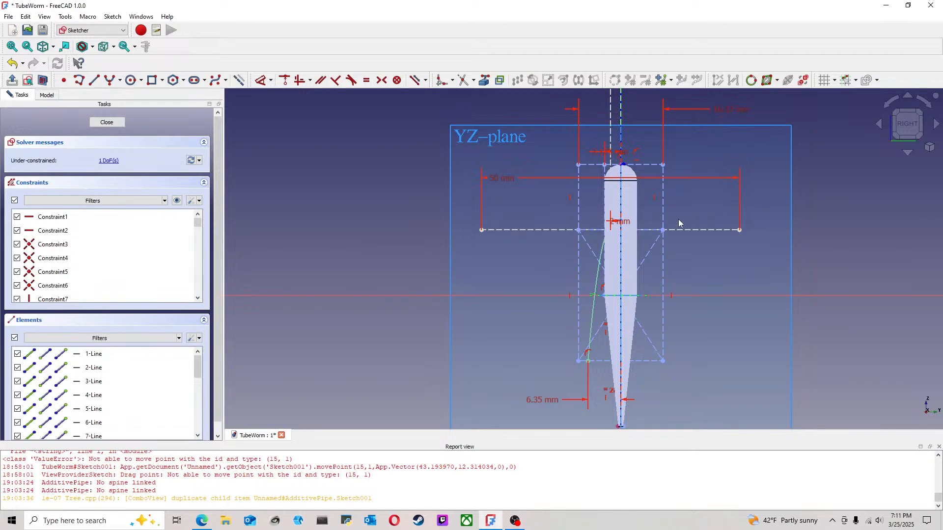
{"action": "left_click", "coordinate": [121, 126]}
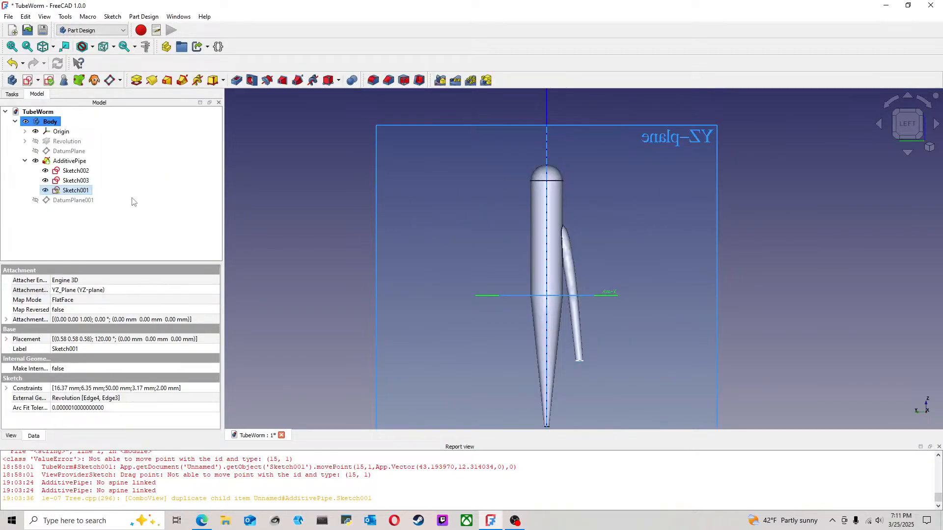
{"action": "double_click", "coordinate": [82, 192]}
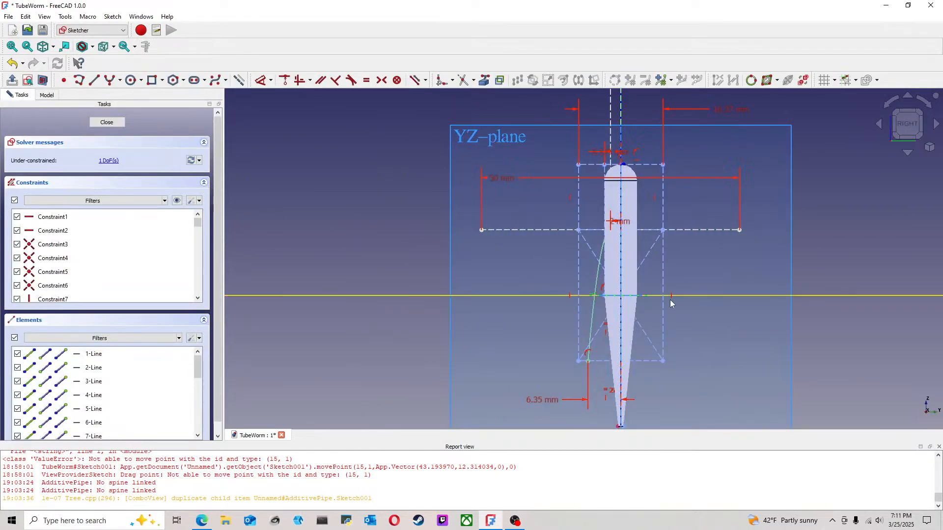
{"action": "double_click", "coordinate": [494, 194]}
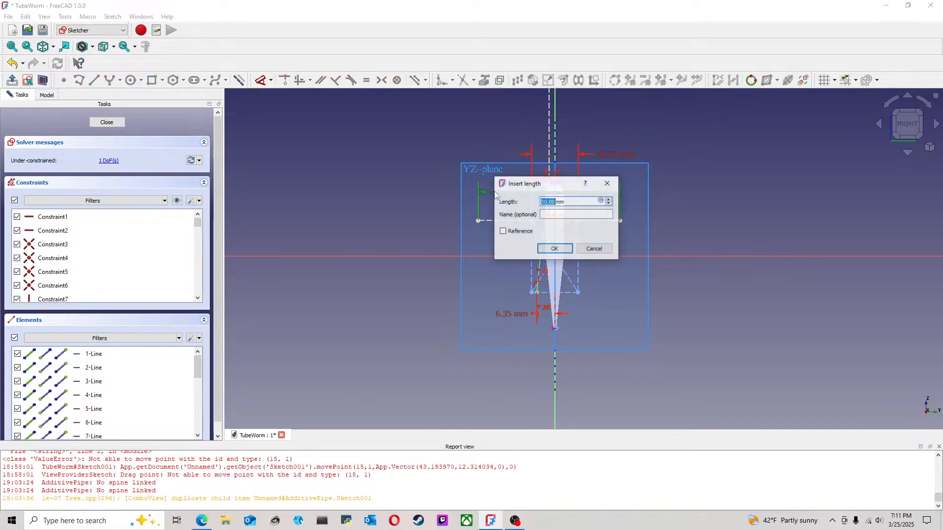
{"action": "type", "text": "200"}
{"action": "left_click", "coordinate": [563, 249]}
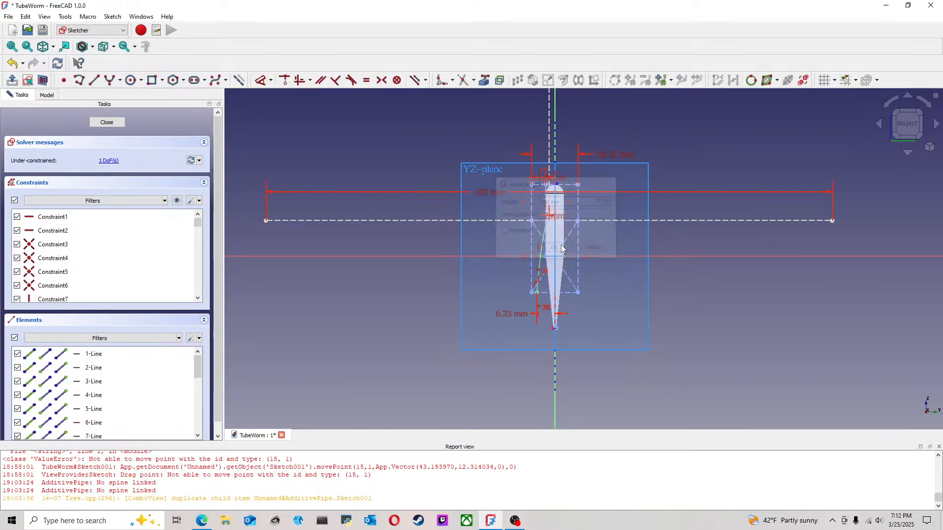
{"action": "scroll", "coordinate": [563, 249], "scroll_direction": "up", "scroll_amount": 3}
{"action": "scroll", "coordinate": [563, 249], "scroll_direction": "down", "scroll_amount": 3}
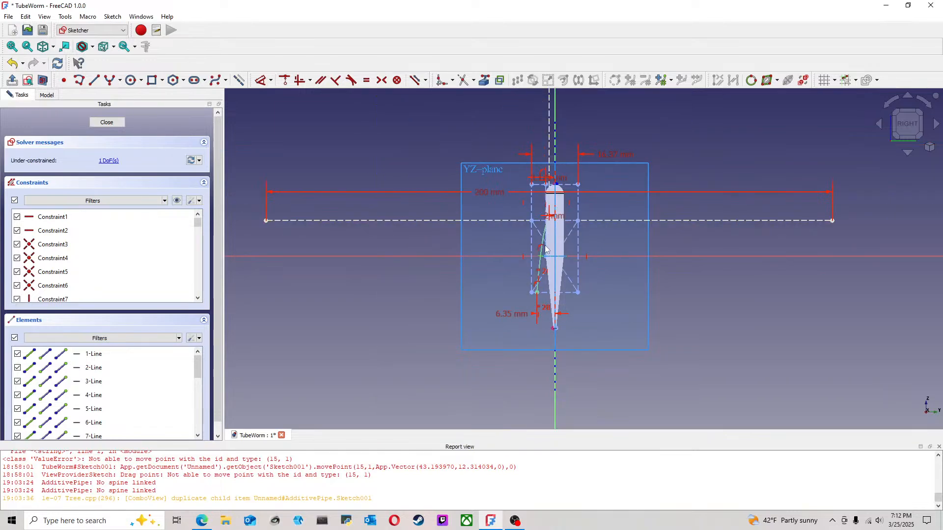
Step: Try a length of 5000 mm for the horizontal construction line, and set it to 1000 mm instead
{"action": "double_click", "coordinate": [497, 193]}
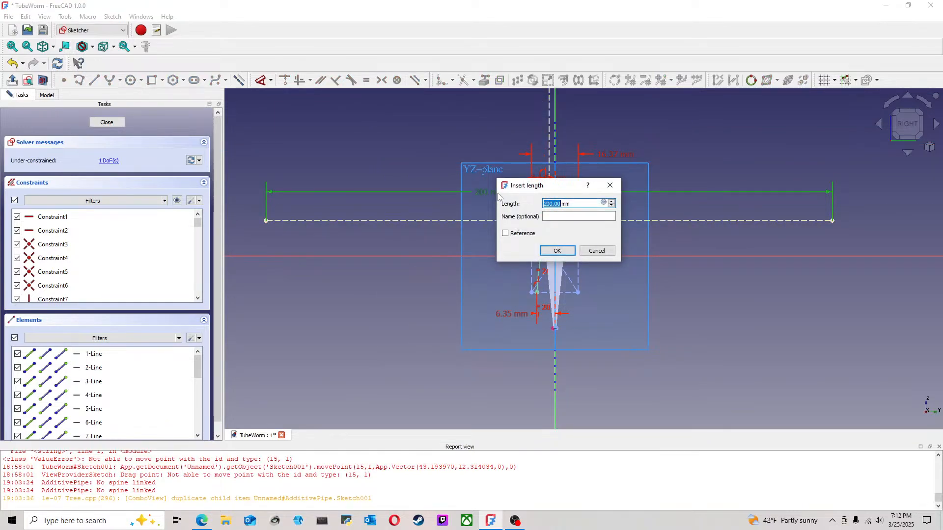
{"action": "type", "text": "5000"}
{"action": "left_click", "coordinate": [557, 251]}
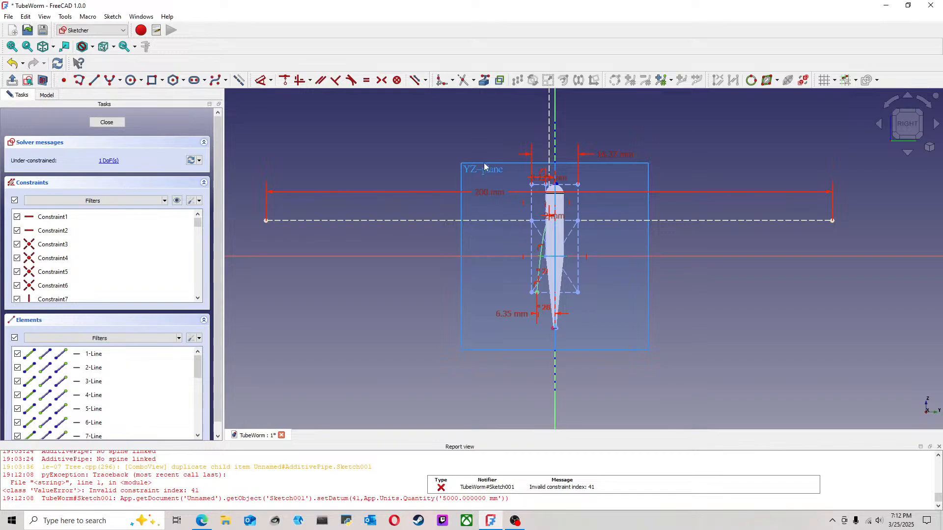
{"action": "double_click", "coordinate": [495, 193]}
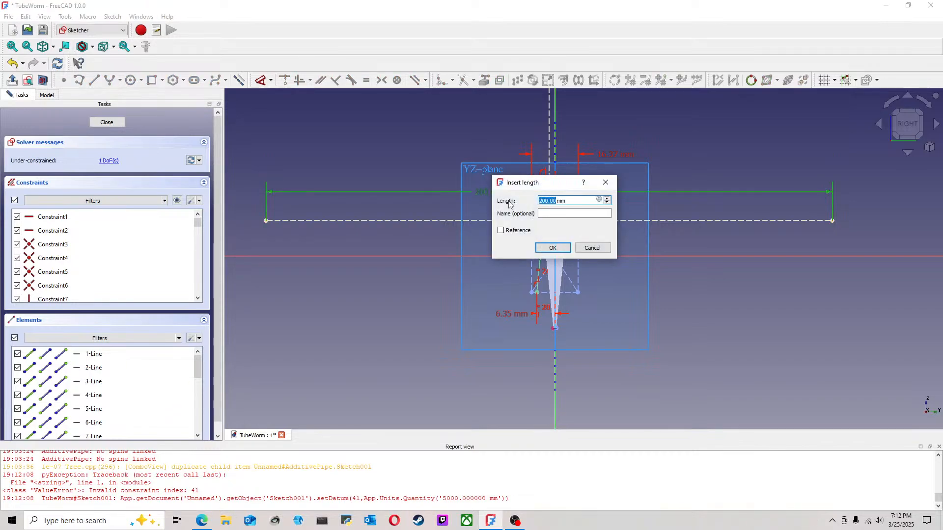
{"action": "type", "text": "1."}
{"action": "type", "text": "000"}
{"action": "key", "text": "Return"}
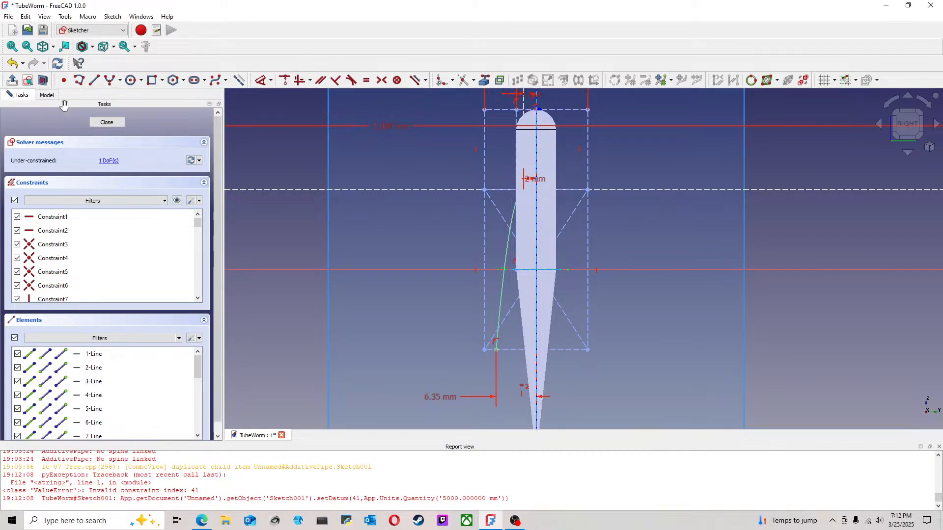
Step: Hide the revolved body while editing Sketch001 to expose the path's upper end
{"action": "left_click", "coordinate": [47, 95]}
{"action": "left_click", "coordinate": [67, 143]}
{"action": "key", "text": "space"}
{"action": "scroll", "coordinate": [546, 202], "scroll_direction": "up", "scroll_amount": 3}
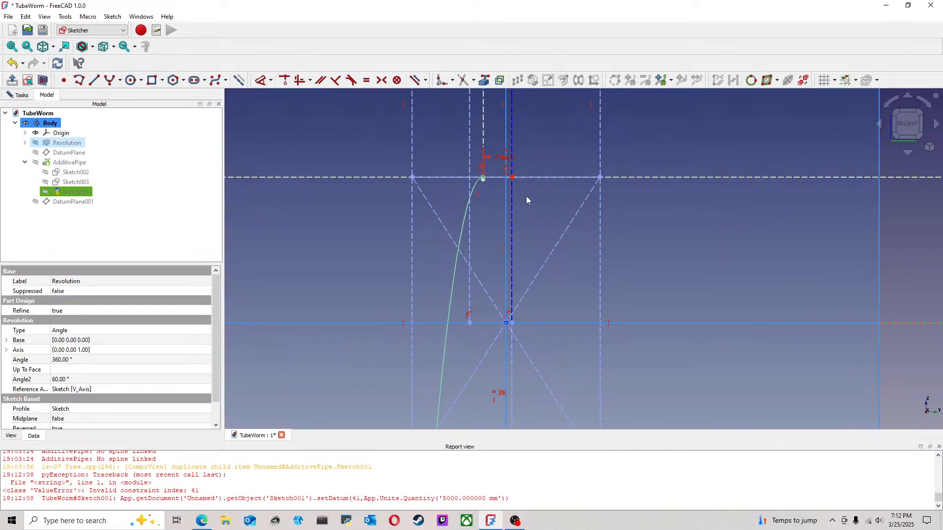
Step: Convert the existing curved sweep path in Sketch001 to construction geometry
{"action": "scroll", "coordinate": [523, 198], "scroll_direction": "down", "scroll_amount": 3}
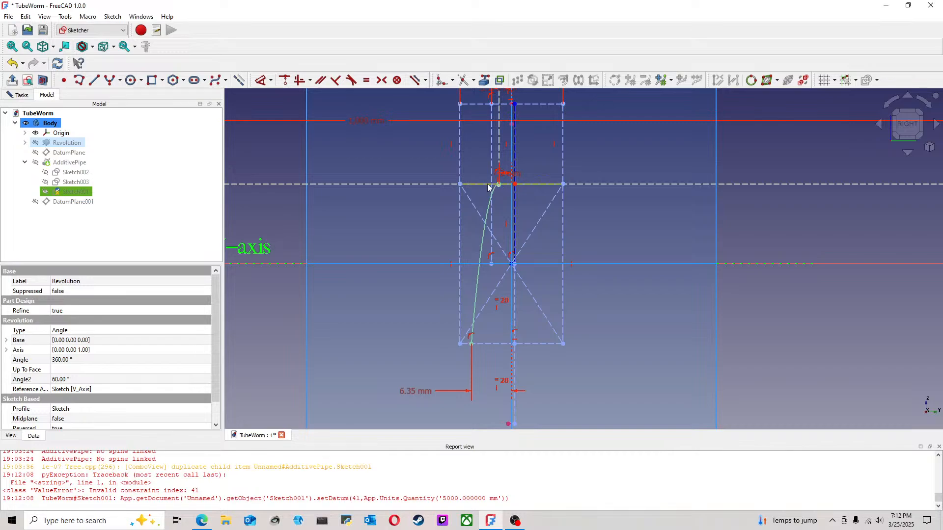
{"action": "left_click", "coordinate": [481, 250]}
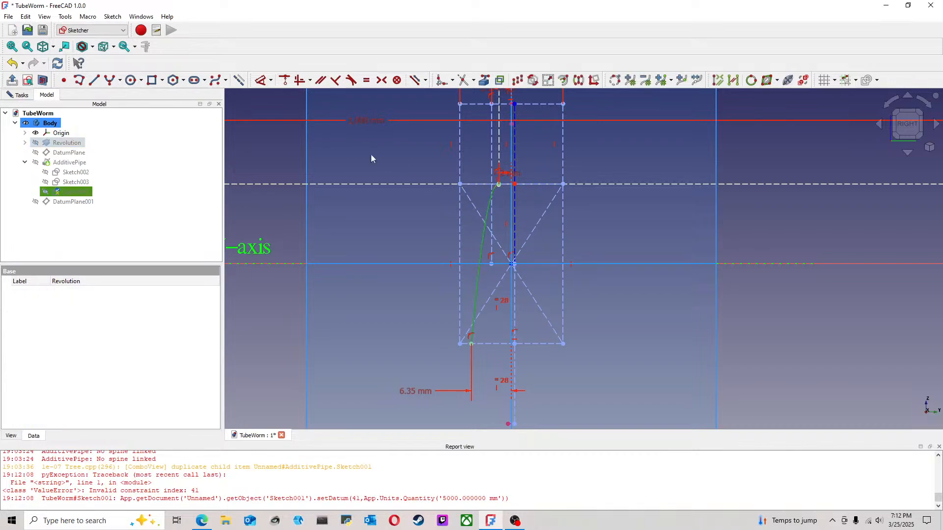
{"action": "left_click", "coordinate": [239, 81]}
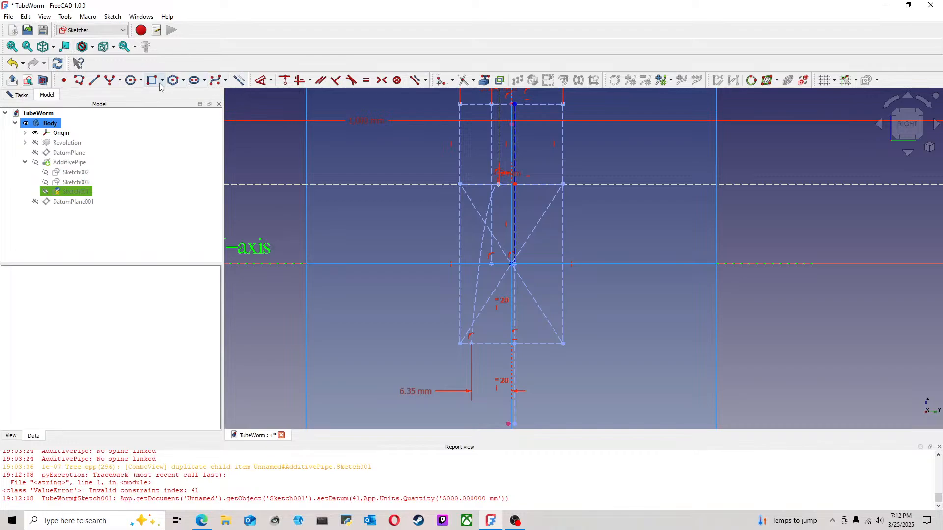
{"action": "left_click", "coordinate": [78, 80]}
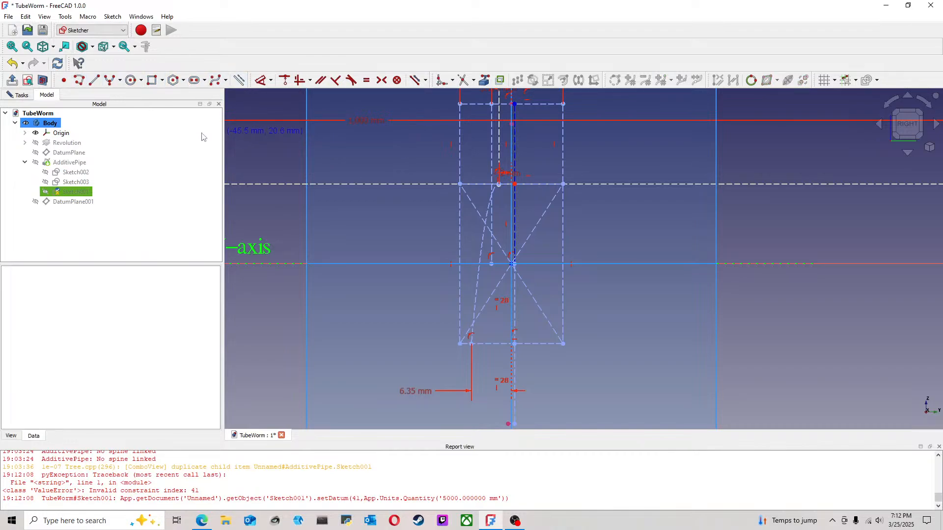
{"action": "left_click", "coordinate": [376, 232]}
{"action": "left_click", "coordinate": [498, 185]}
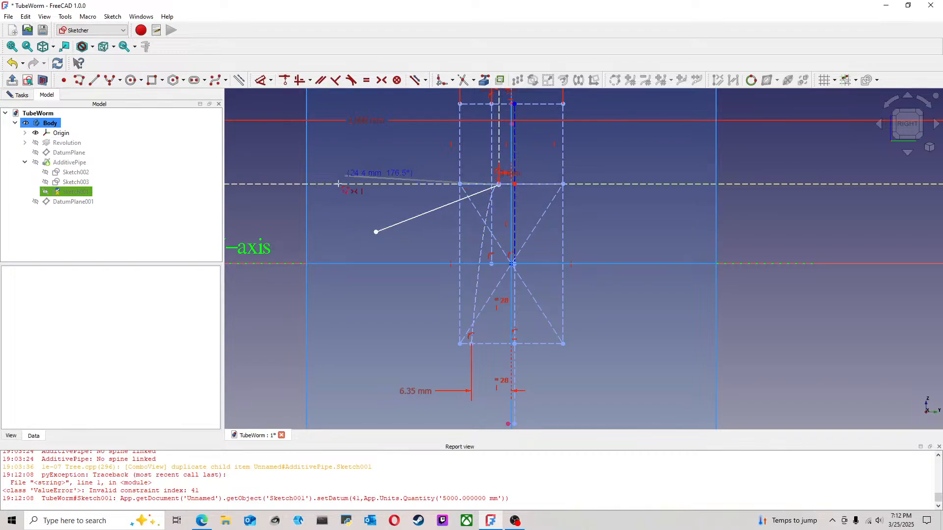
{"action": "left_click", "coordinate": [120, 80]}
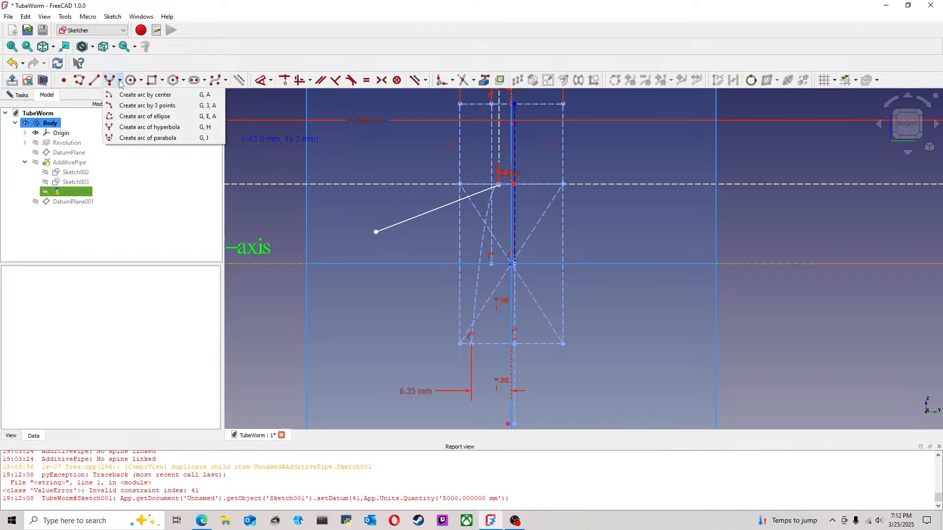
{"action": "left_click", "coordinate": [143, 96]}
{"action": "left_click", "coordinate": [418, 235]}
{"action": "key", "text": "Escape"}
{"action": "left_click", "coordinate": [408, 221]}
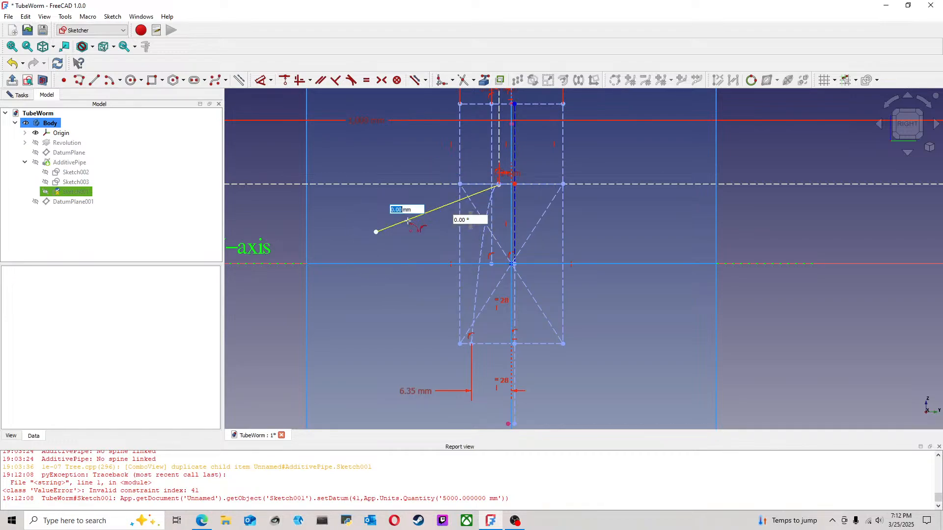
{"action": "key", "text": "Escape"}
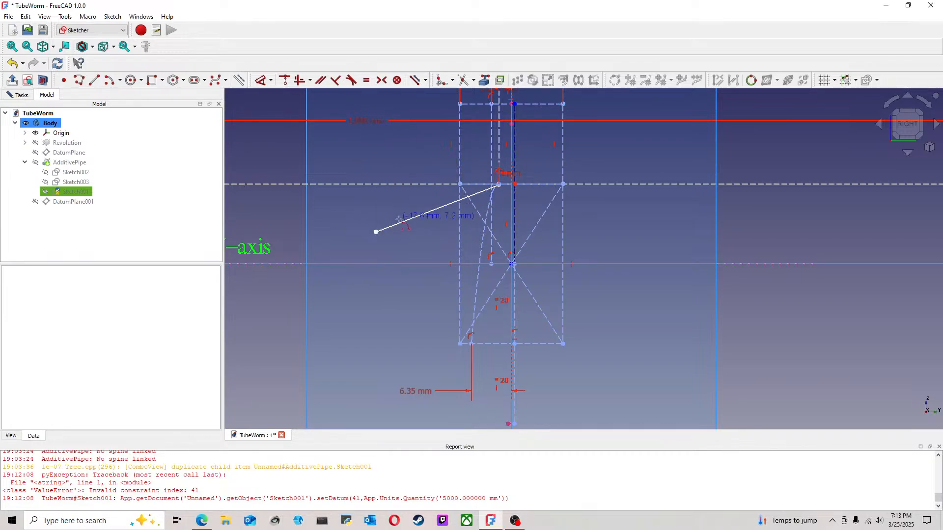
{"action": "key", "text": "Delete"}
Step: Sketch a center-point arc of about 144° starting at the old path's upper end, and pull it closer to the body's axis
{"action": "left_click", "coordinate": [109, 80]}
{"action": "left_click", "coordinate": [440, 234]}
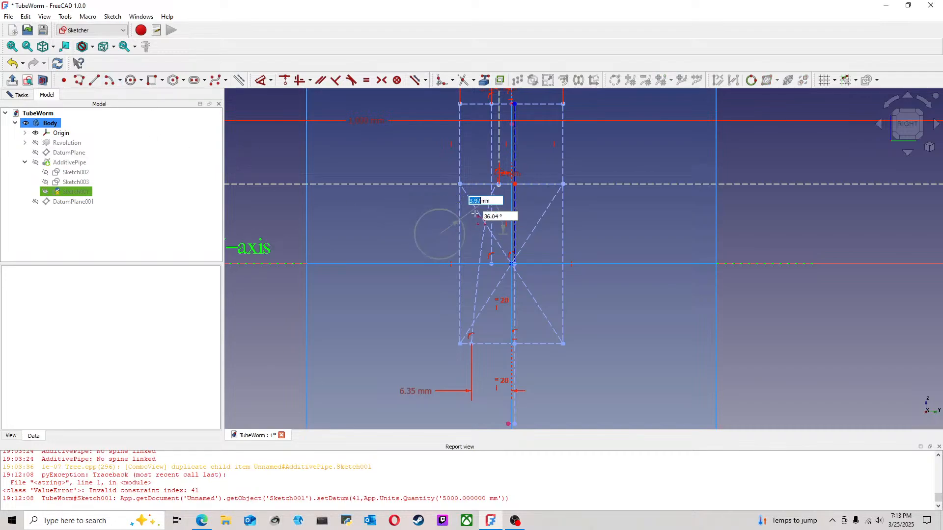
{"action": "left_click", "coordinate": [494, 191]}
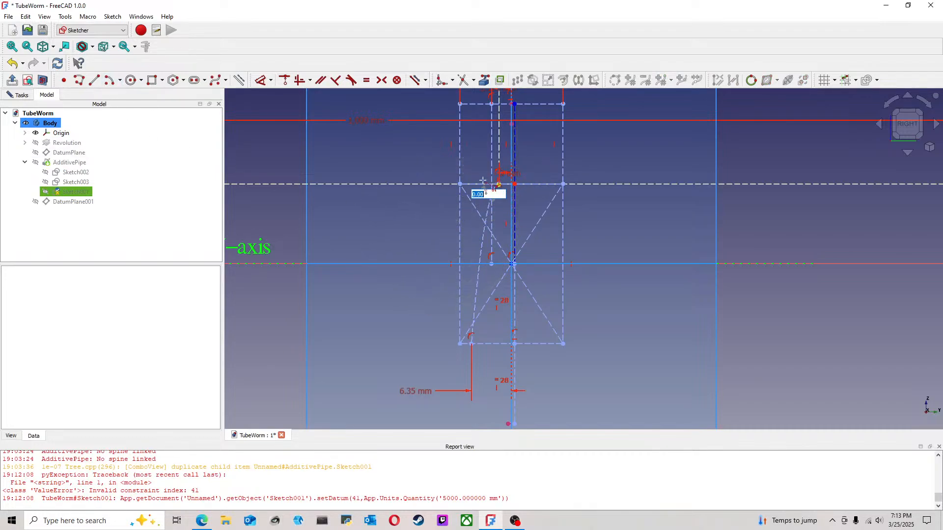
{"action": "left_click", "coordinate": [377, 241]}
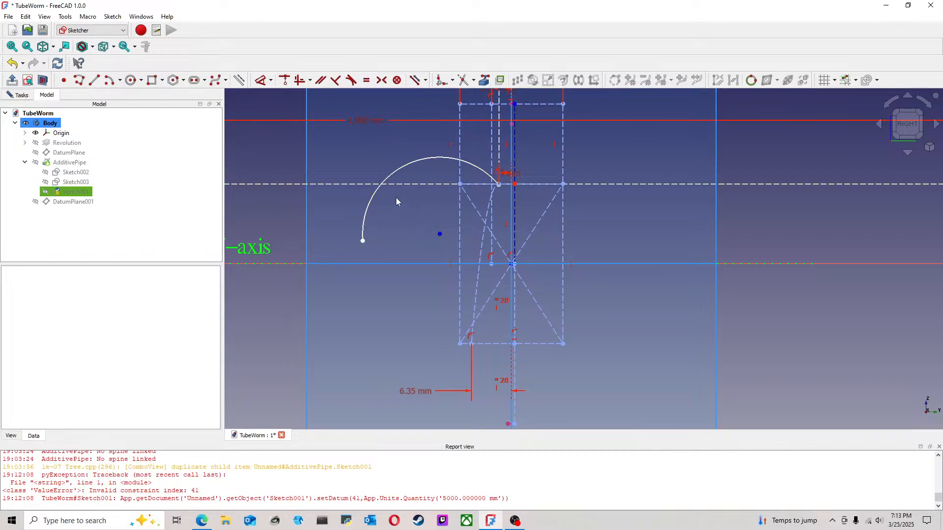
{"action": "mouse_move", "coordinate": [366, 225]}
{"action": "left_mouse_down"}
{"action": "mouse_move", "coordinate": [388, 225]}
{"action": "mouse_move", "coordinate": [415, 199]}
{"action": "mouse_move", "coordinate": [412, 236]}
{"action": "mouse_move", "coordinate": [405, 204]}
{"action": "mouse_move", "coordinate": [412, 195]}
{"action": "left_mouse_up"}
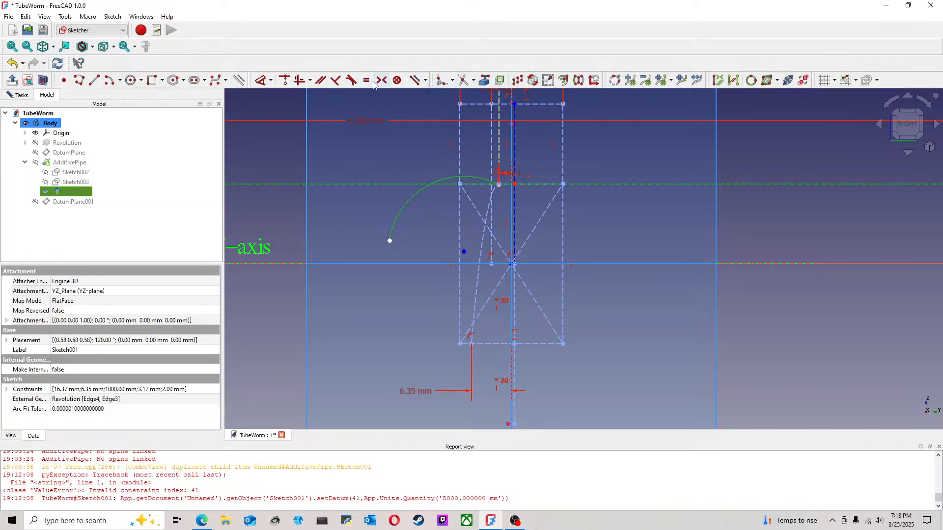
Step: Make the new arc tangent to the horizontal construction line and constrain its center onto the sketch's vertical axis
{"action": "left_click", "coordinate": [431, 177]}
{"action": "mouse_move", "coordinate": [487, 270]}
{"action": "left_mouse_down"}
{"action": "mouse_move", "coordinate": [520, 267]}
{"action": "mouse_move", "coordinate": [486, 266]}
{"action": "left_mouse_up"}
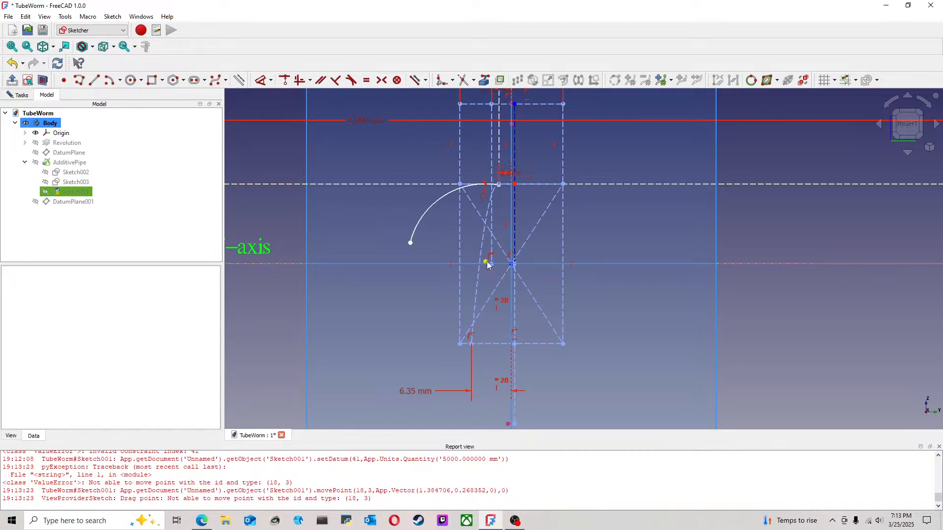
{"action": "left_click", "coordinate": [487, 262]}
{"action": "scroll", "coordinate": [508, 235], "scroll_direction": "up", "scroll_amount": 3}
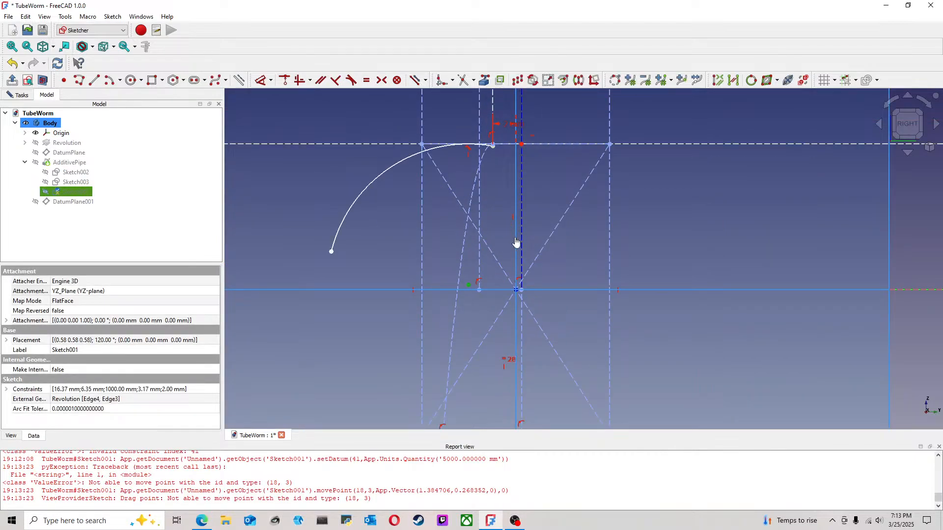
{"action": "scroll", "coordinate": [704, 248], "scroll_direction": "down", "scroll_amount": 4}
{"action": "left_click", "coordinate": [829, 227]}
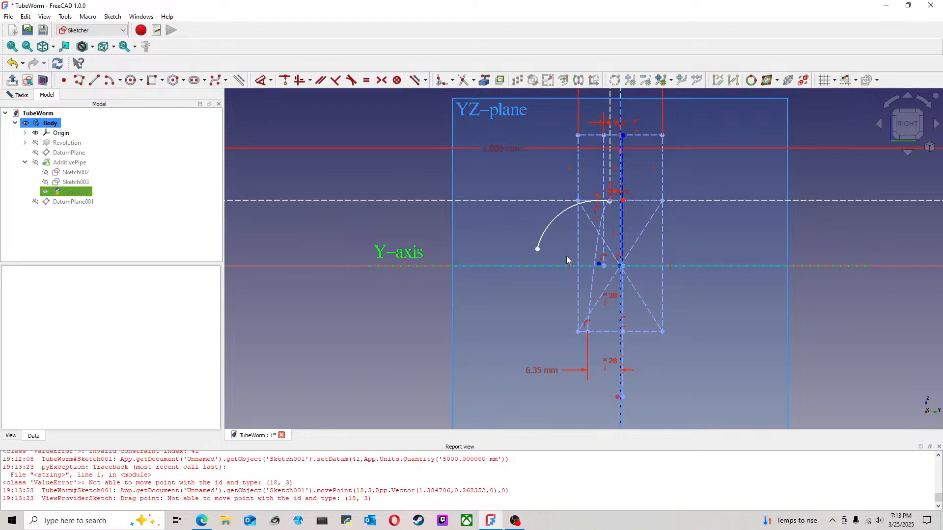
{"action": "scroll", "coordinate": [568, 255], "scroll_direction": "up", "scroll_amount": 4}
{"action": "left_click", "coordinate": [639, 278]}
{"action": "scroll", "coordinate": [565, 294], "scroll_direction": "down", "scroll_amount": 6}
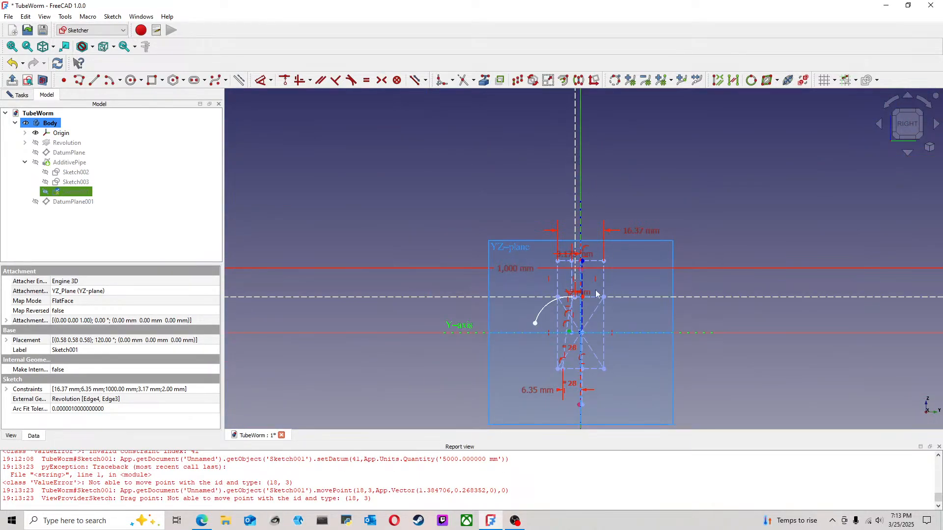
{"action": "scroll", "coordinate": [597, 318], "scroll_direction": "up", "scroll_amount": 3}
{"action": "scroll", "coordinate": [466, 298], "scroll_direction": "up", "scroll_amount": 2}
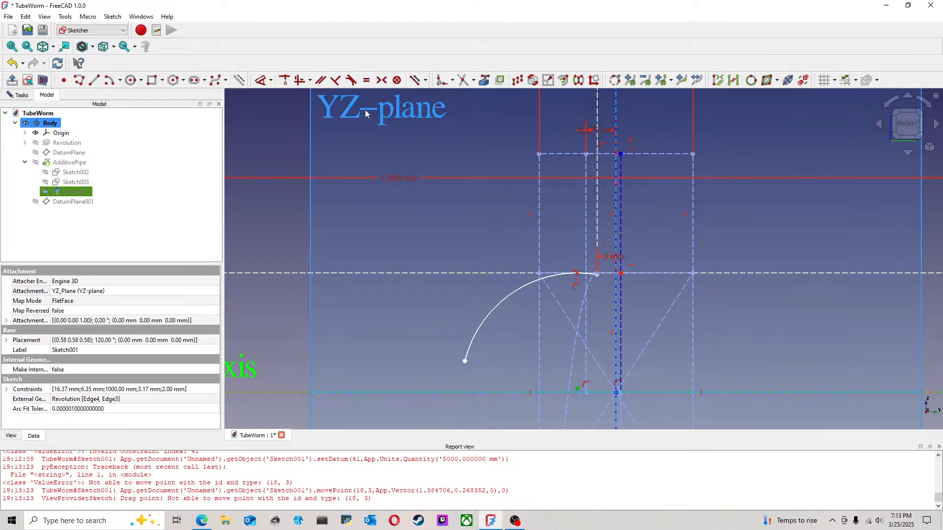
{"action": "left_click", "coordinate": [285, 81]}
Step: Reshape the arc by pulling its free lower end inward toward the axis, and save the TubeWorm document
{"action": "scroll", "coordinate": [507, 318], "scroll_direction": "down", "scroll_amount": 2}
{"action": "scroll", "coordinate": [506, 318], "scroll_direction": "down", "scroll_amount": 1}
{"action": "middle_click_drag", "start_coordinate": [506, 318], "coordinate": [432, 271]}
{"action": "left_click_drag", "start_coordinate": [491, 320], "coordinate": [491, 319]}
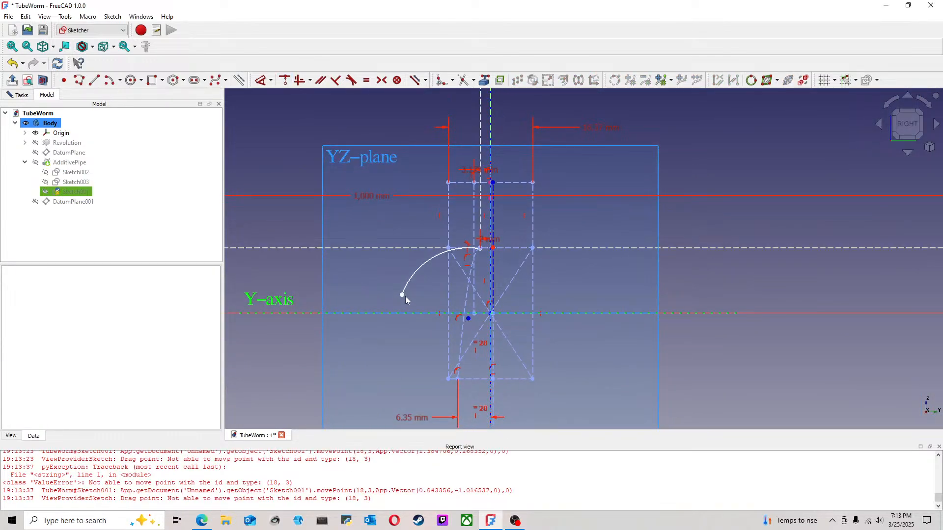
{"action": "left_click_drag", "start_coordinate": [401, 304], "coordinate": [439, 273]}
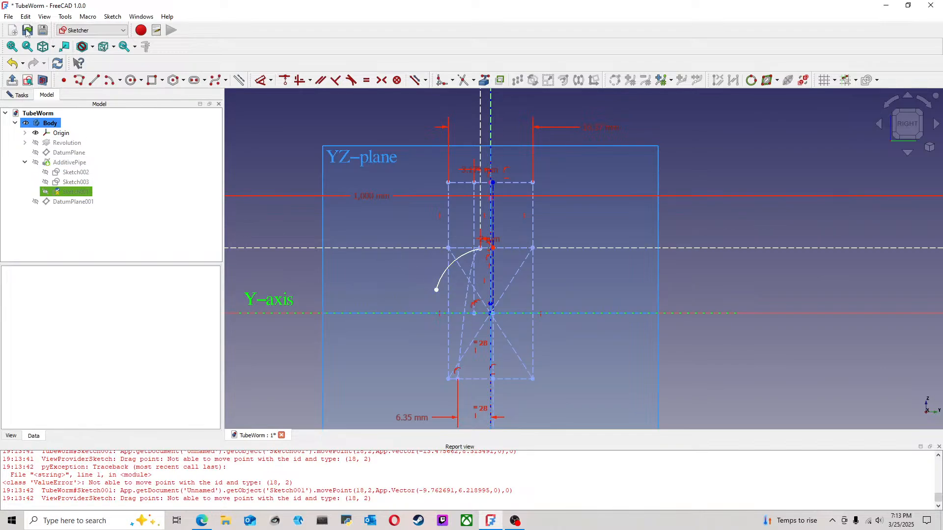
{"action": "left_click", "coordinate": [8, 16]}
{"action": "left_click", "coordinate": [27, 93]}
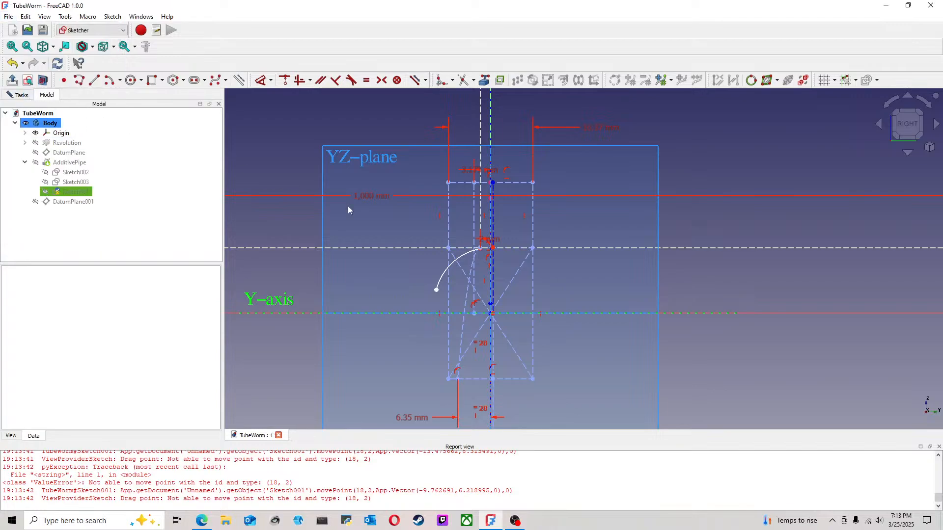
Step: Try to move the arc's free lower end further toward the axis
{"action": "scroll", "coordinate": [474, 268], "scroll_direction": "up", "scroll_amount": 4}
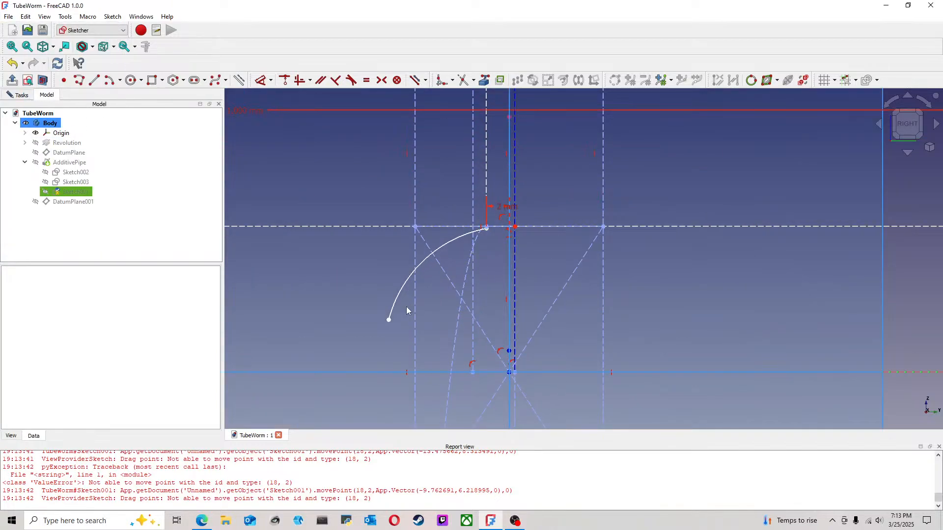
{"action": "scroll", "coordinate": [405, 309], "scroll_direction": "down", "scroll_amount": 2}
{"action": "left_click_drag", "start_coordinate": [394, 316], "coordinate": [429, 298]}
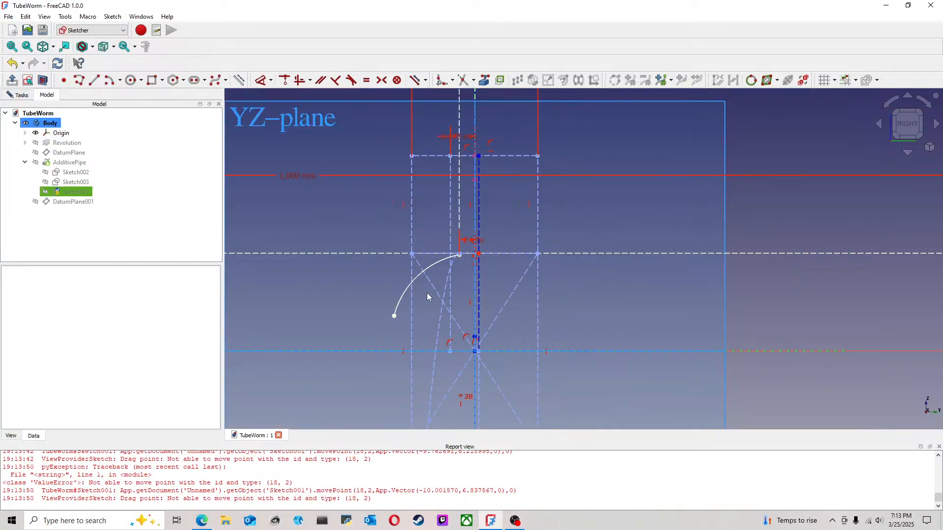
Step: Draw a straight line downward from the arc's free end and make it tangent to the arc at their shared endpoint
{"action": "scroll", "coordinate": [419, 294], "scroll_direction": "down", "scroll_amount": 3}
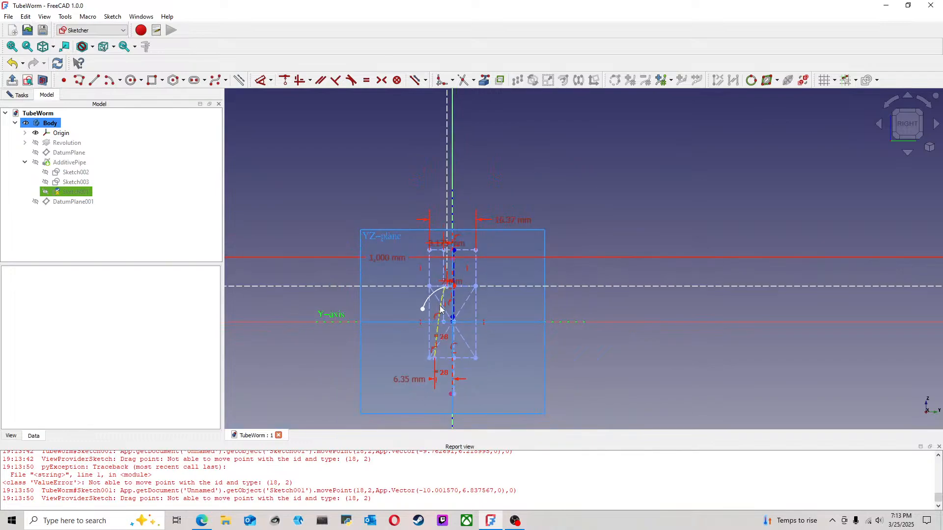
{"action": "scroll", "coordinate": [449, 324], "scroll_direction": "up", "scroll_amount": 2}
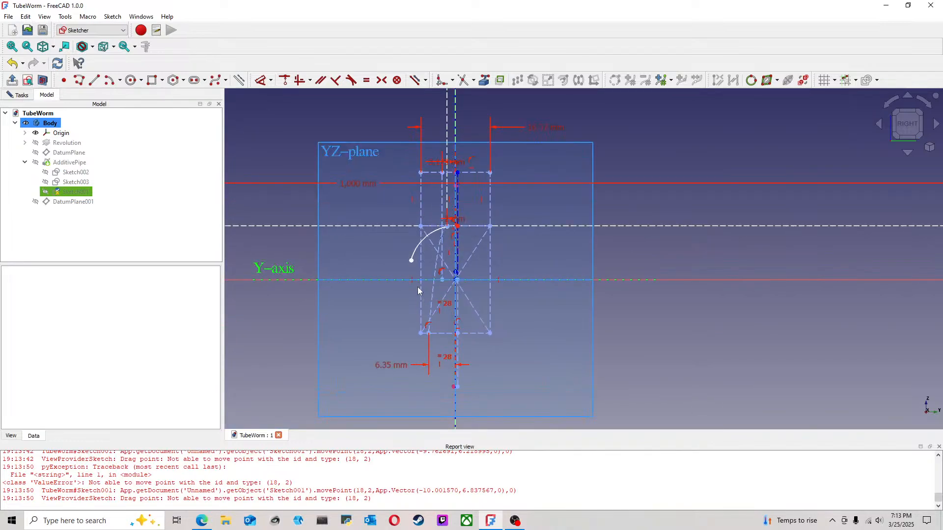
{"action": "left_click", "coordinate": [79, 81]}
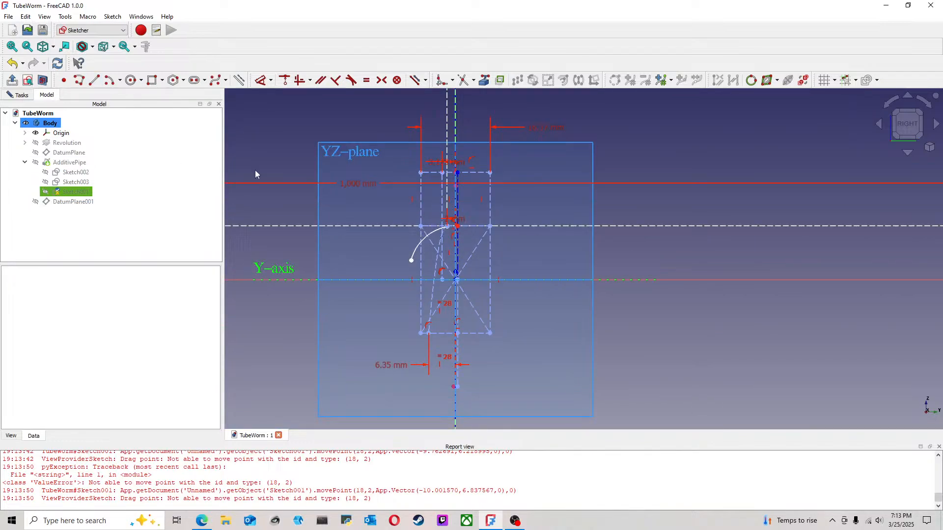
{"action": "left_click", "coordinate": [412, 260]}
{"action": "left_click", "coordinate": [408, 324]}
{"action": "right_click", "coordinate": [409, 270]}
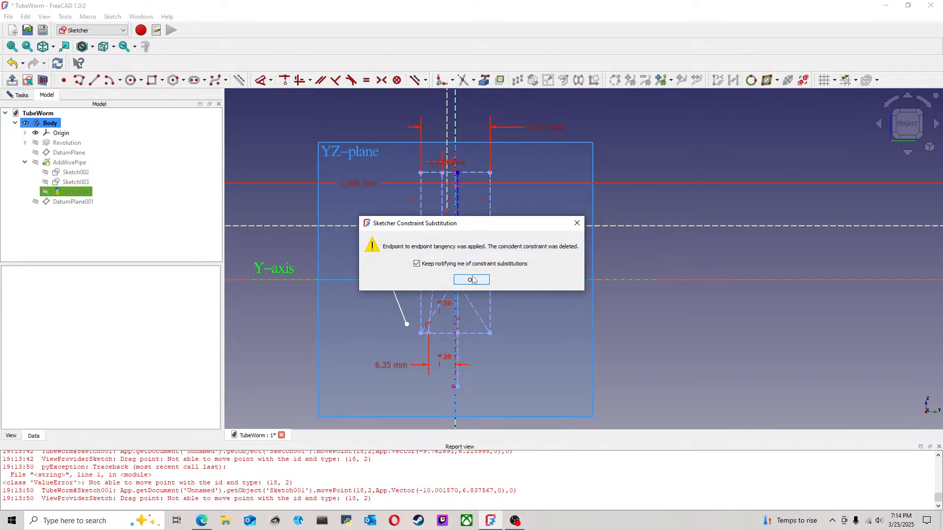
{"action": "left_click", "coordinate": [472, 280]}
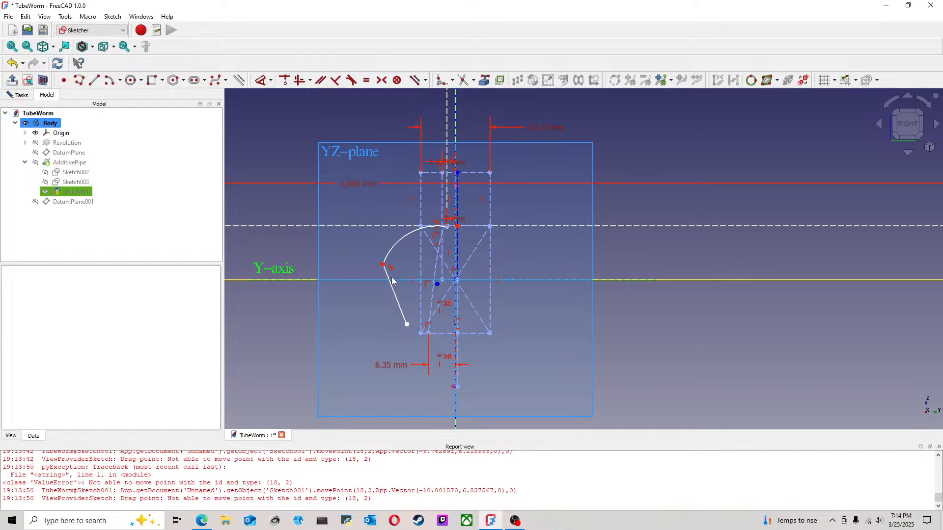
Step: Delete the old construction curve along with the guide lines and dimensions that positioned its ends
{"action": "mouse_move", "coordinate": [383, 266]}
{"action": "left_mouse_down"}
{"action": "mouse_move", "coordinate": [415, 272]}
{"action": "mouse_move", "coordinate": [373, 262]}
{"action": "mouse_move", "coordinate": [402, 286]}
{"action": "mouse_move", "coordinate": [415, 288]}
{"action": "mouse_move", "coordinate": [413, 276]}
{"action": "mouse_move", "coordinate": [416, 301]}
{"action": "mouse_move", "coordinate": [448, 317]}
{"action": "mouse_move", "coordinate": [435, 283]}
{"action": "left_mouse_up"}
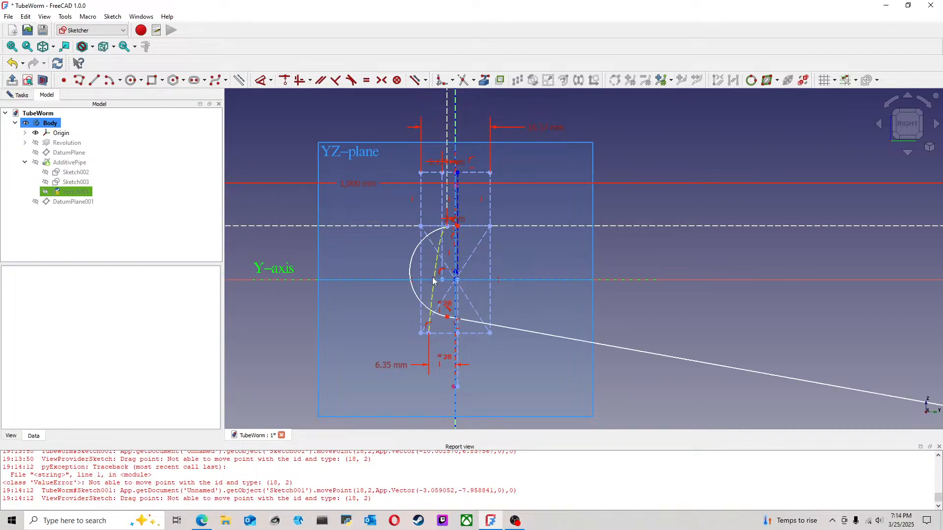
{"action": "left_click", "coordinate": [434, 276]}
{"action": "key", "text": "Delete"}
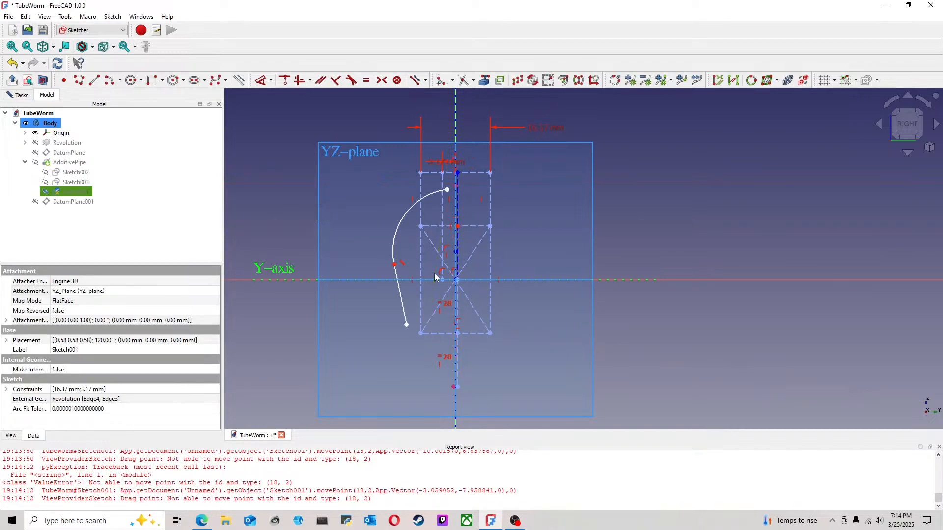
Step: Constrain the arc's upper end to where the vertical construction line beside the axis crosses the lower construction rectangle's upper edge
{"action": "scroll", "coordinate": [444, 205], "scroll_direction": "up", "scroll_amount": 4}
{"action": "scroll", "coordinate": [406, 261], "scroll_direction": "down", "scroll_amount": 2}
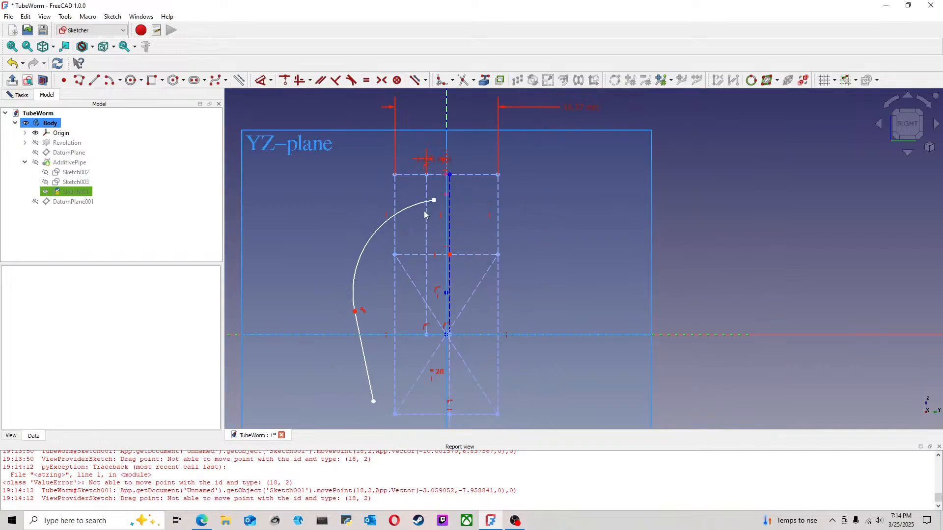
{"action": "left_click", "coordinate": [435, 201]}
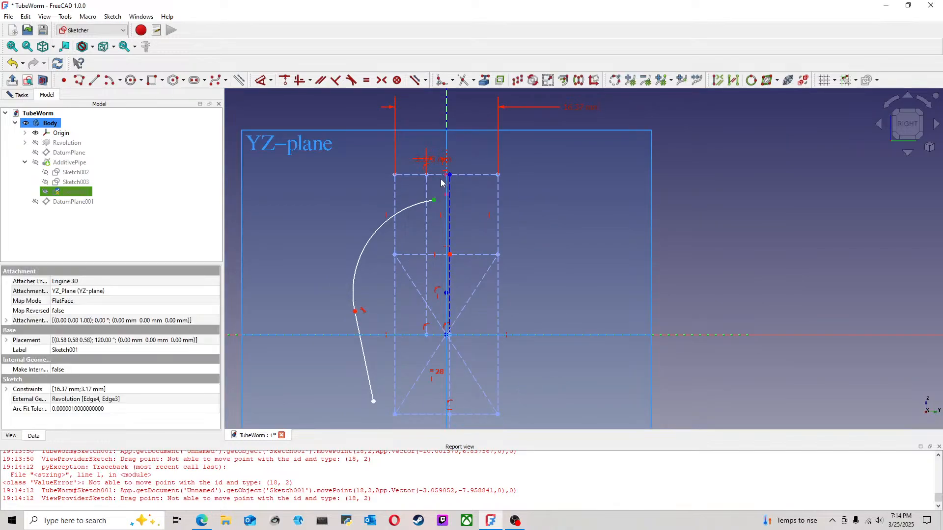
{"action": "left_click", "coordinate": [426, 268]}
{"action": "left_click", "coordinate": [285, 80]}
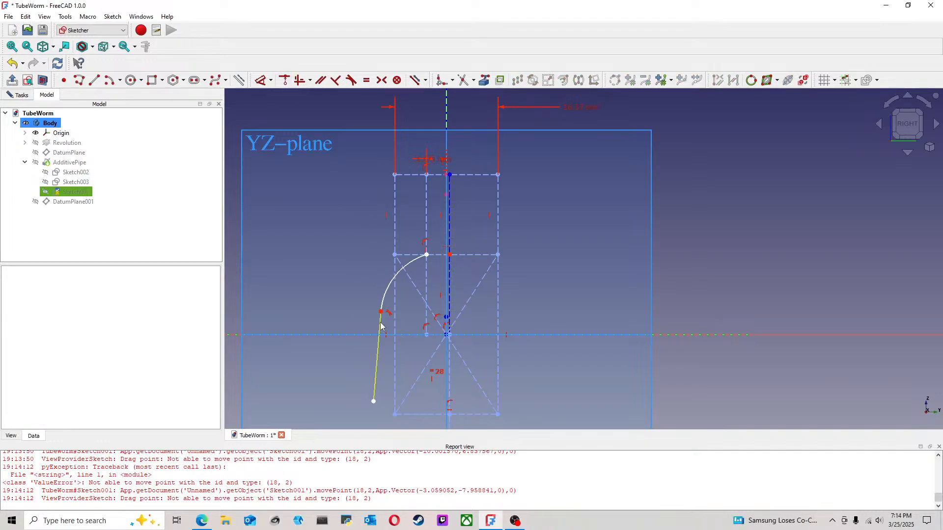
Step: Make the straight path segment vertical and pull its junction with the arc inward, just inside the construction rectangle's edge
{"action": "left_click", "coordinate": [382, 327]}
{"action": "left_click", "coordinate": [299, 80]}
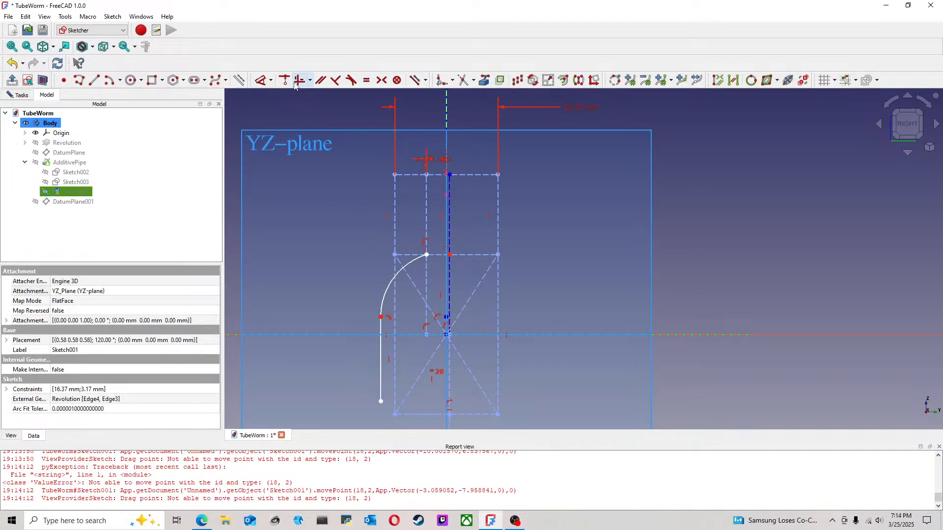
{"action": "left_click_drag", "start_coordinate": [381, 320], "coordinate": [420, 314]}
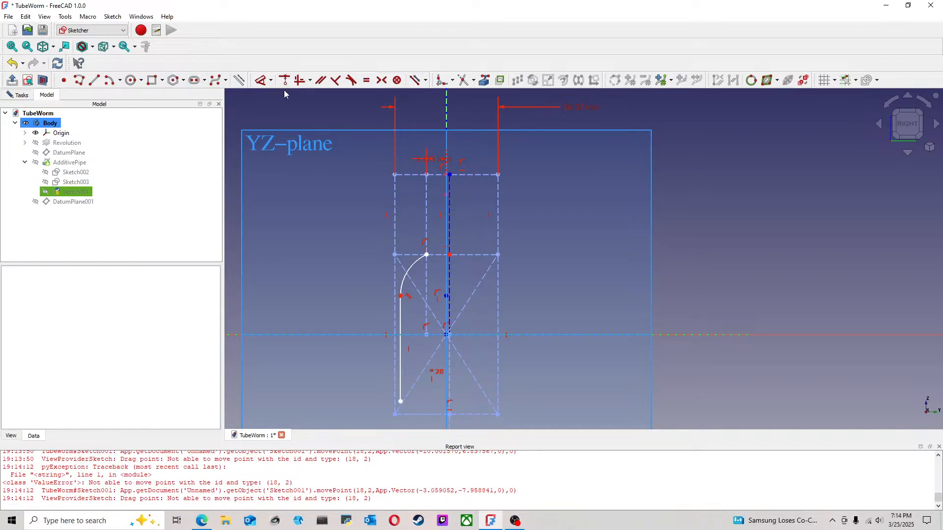
Step: Dimension the straight path segment's horizontal distance from the vertical axis as 12.7/2 mm and place the dimension beside its lower portion
{"action": "left_click", "coordinate": [261, 80]}
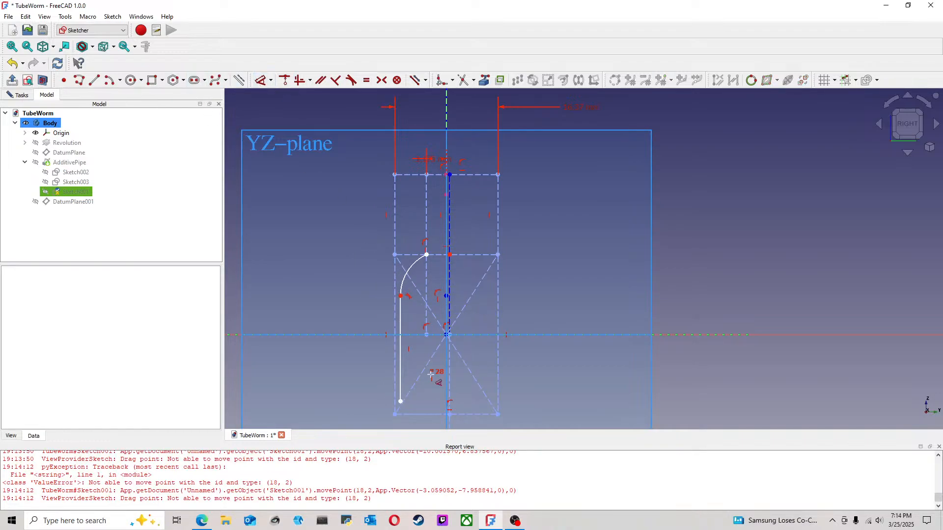
{"action": "left_click", "coordinate": [401, 388]}
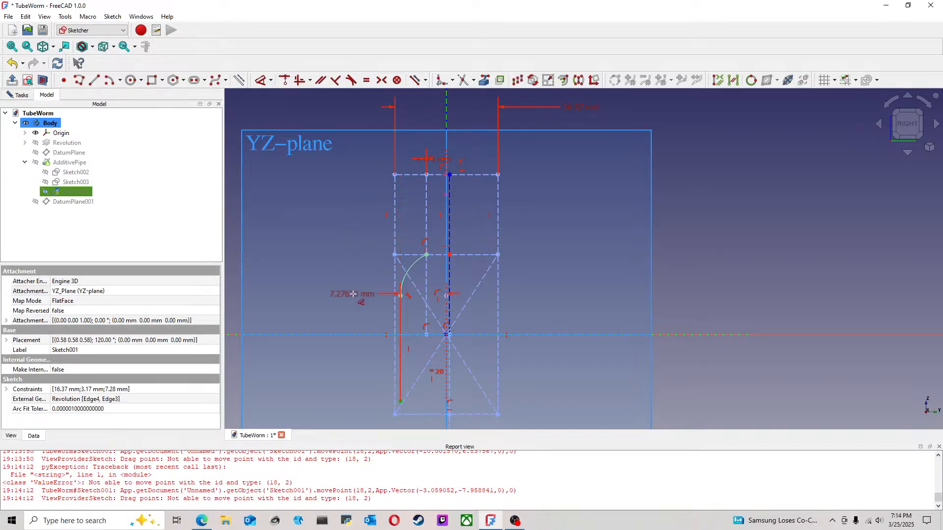
{"action": "left_click", "coordinate": [376, 307]}
{"action": "type", "text": "12.7/2 mm"}
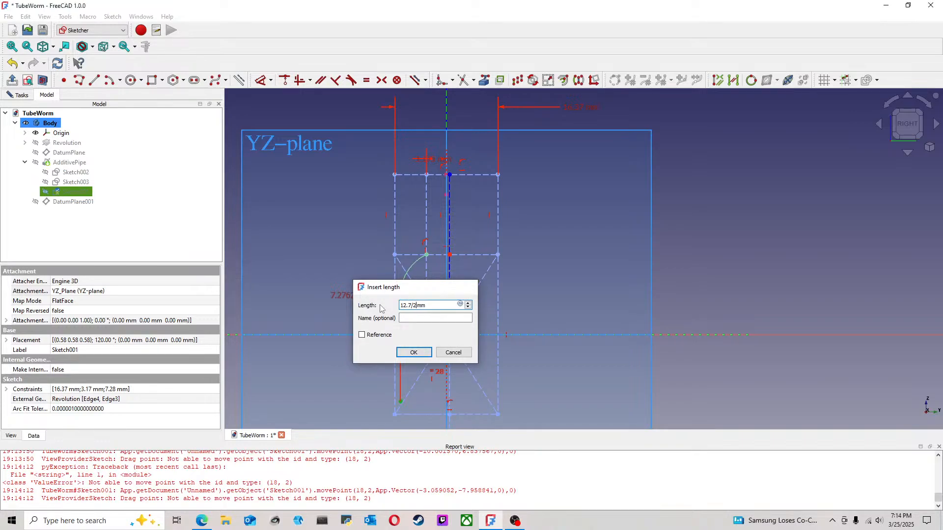
{"action": "key", "text": "Return"}
{"action": "left_click_drag", "start_coordinate": [352, 298], "coordinate": [345, 377]}
Step: Constrain the straight path segment's lower end to lie on the lower construction rectangle's bottom edge
{"action": "left_click", "coordinate": [406, 401]}
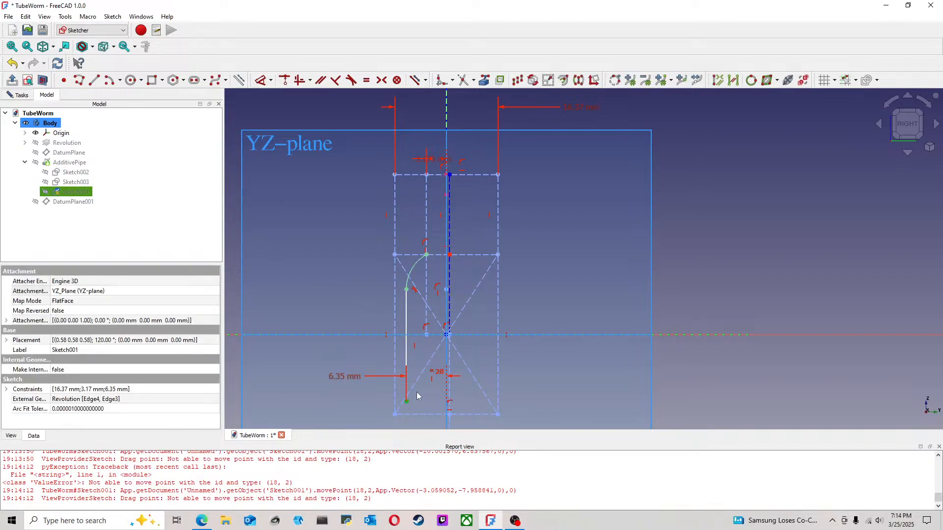
{"action": "middle_click_drag", "start_coordinate": [436, 386], "coordinate": [442, 315]}
{"action": "left_click", "coordinate": [430, 343]}
{"action": "left_click", "coordinate": [282, 81]}
{"action": "scroll", "coordinate": [414, 300], "scroll_direction": "down", "scroll_amount": 3}
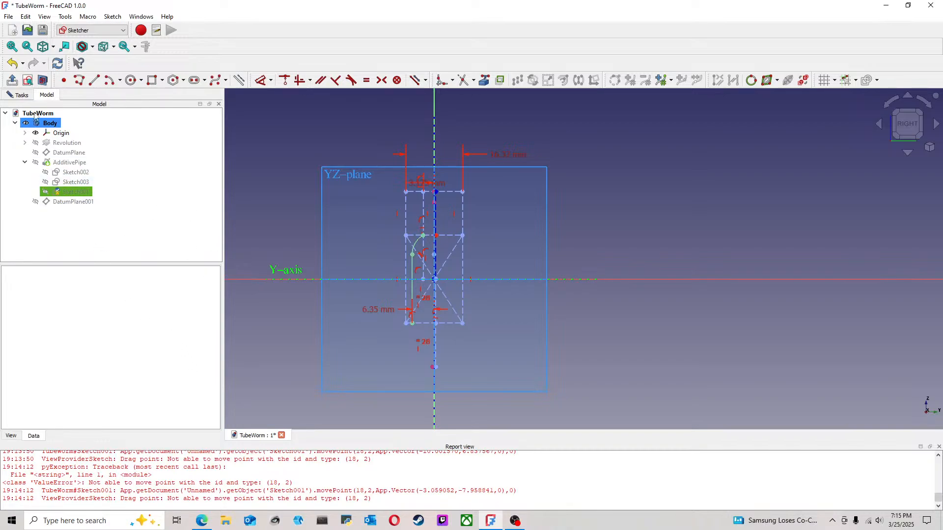
Step: Finish editing the sweep path sketch and save the document with the rebuilt appendage
{"action": "left_click", "coordinate": [22, 99]}
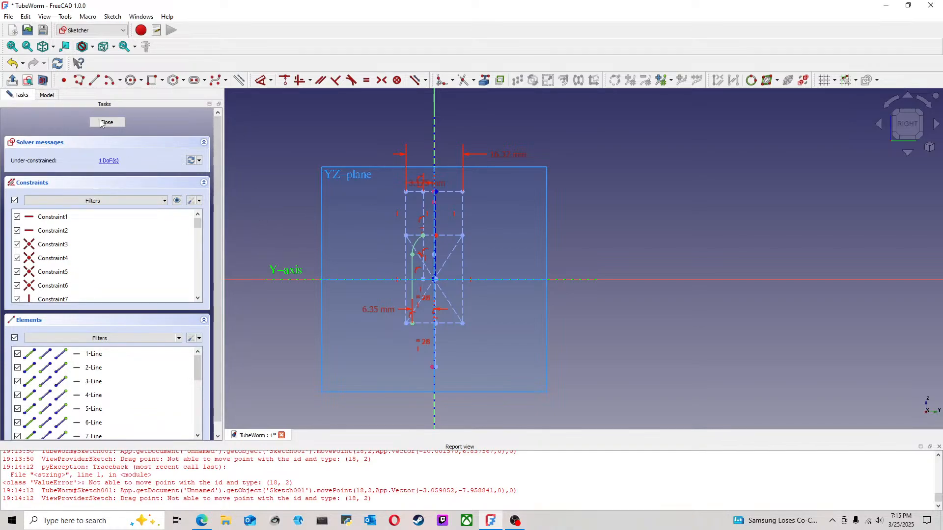
{"action": "scroll", "coordinate": [426, 201], "scroll_direction": "up", "scroll_amount": 2}
{"action": "left_click_drag", "start_coordinate": [444, 202], "coordinate": [469, 175]}
{"action": "left_click_drag", "start_coordinate": [447, 245], "coordinate": [430, 164]}
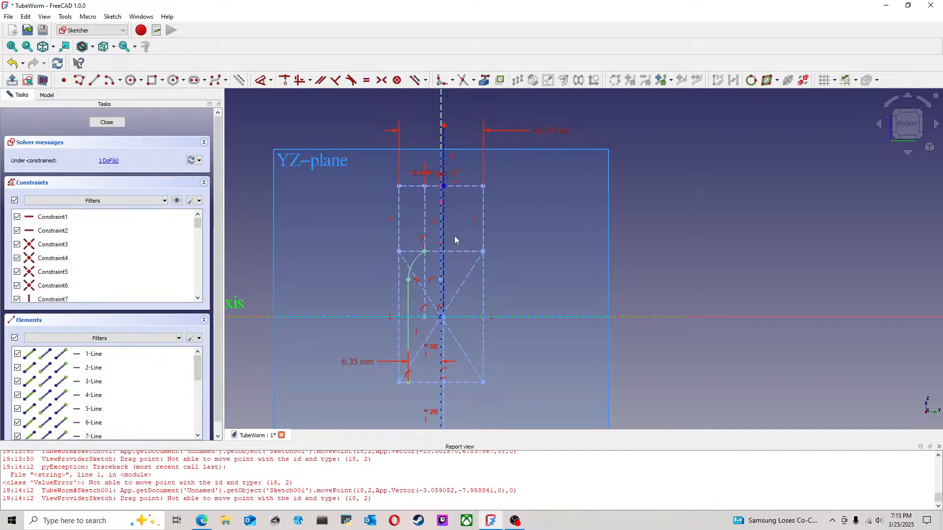
{"action": "left_click", "coordinate": [117, 122]}
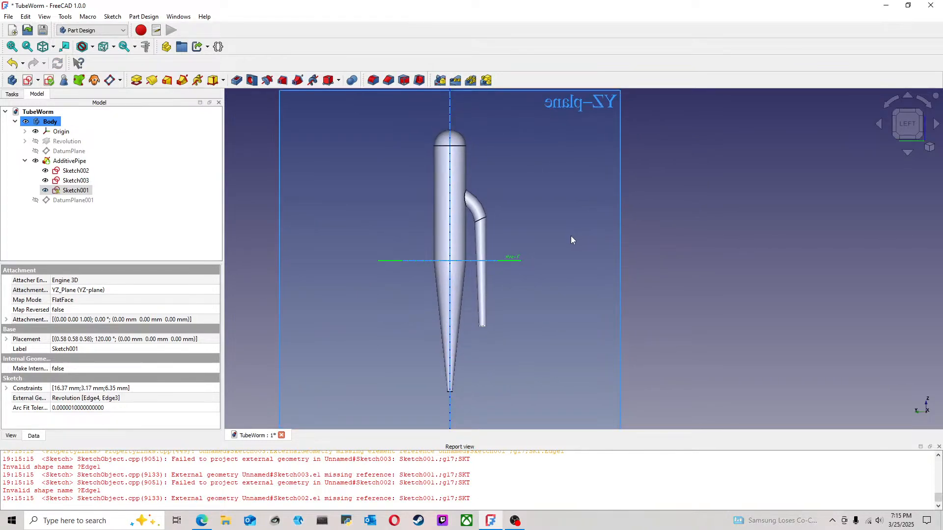
{"action": "scroll", "coordinate": [572, 240], "scroll_direction": "down", "scroll_amount": 1}
{"action": "middle_click_drag", "start_coordinate": [544, 287], "coordinate": [552, 264]}
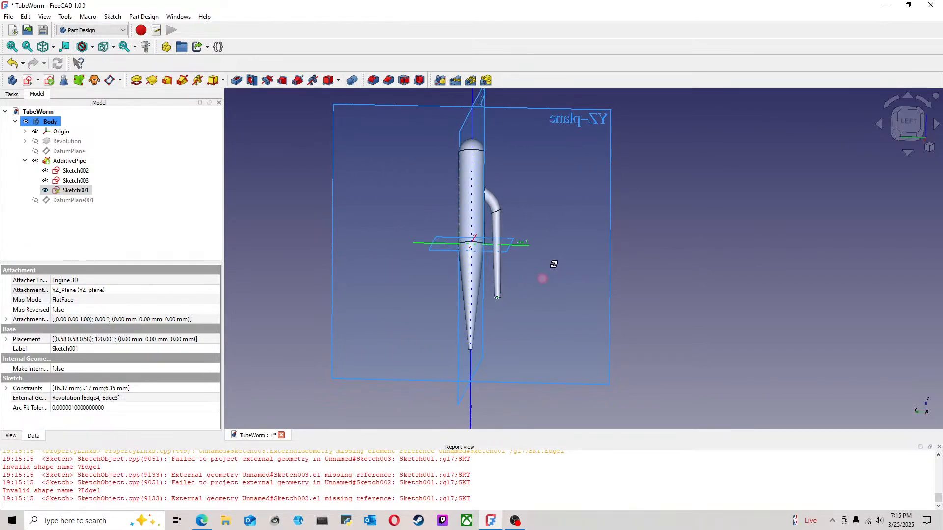
{"action": "scroll", "coordinate": [526, 242], "scroll_direction": "up", "scroll_amount": 2}
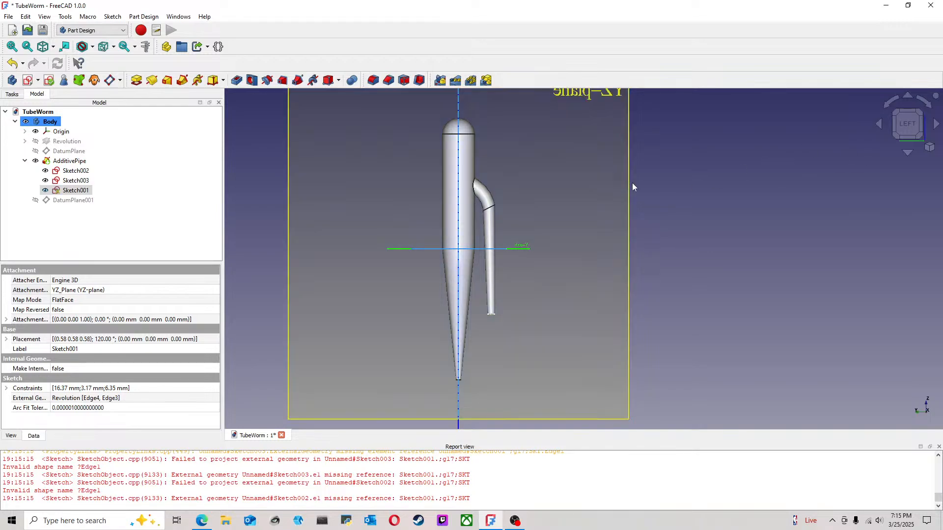
{"action": "left_click", "coordinate": [8, 16]}
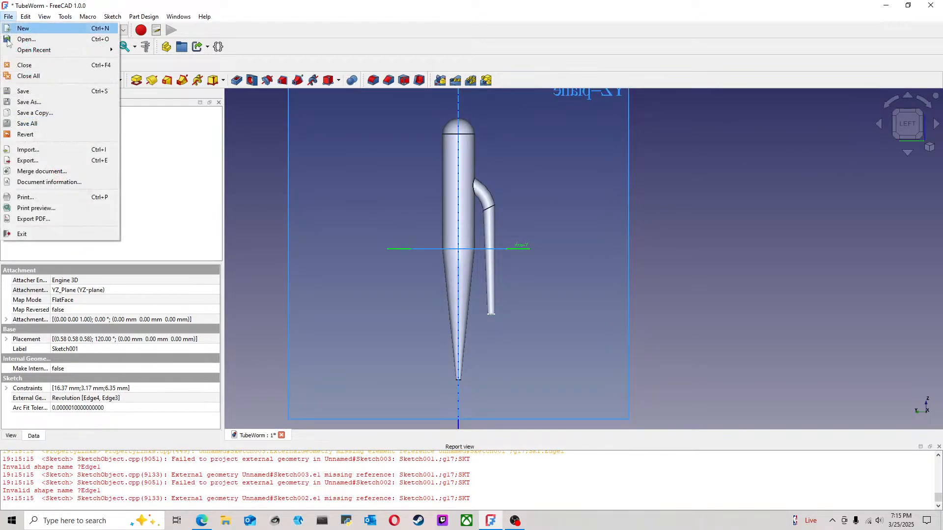
{"action": "left_click", "coordinate": [26, 91]}
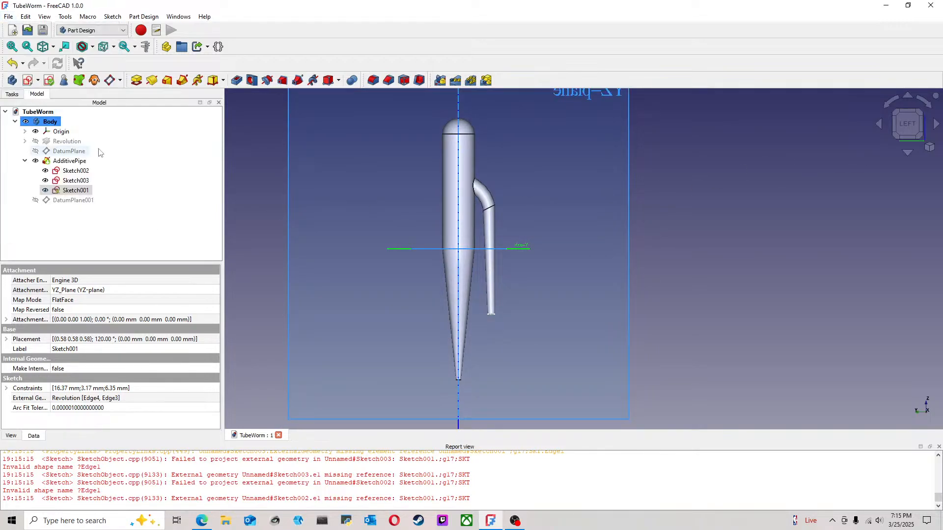
Step: Hide the body's origin planes and axes
{"action": "left_click", "coordinate": [15, 122]}
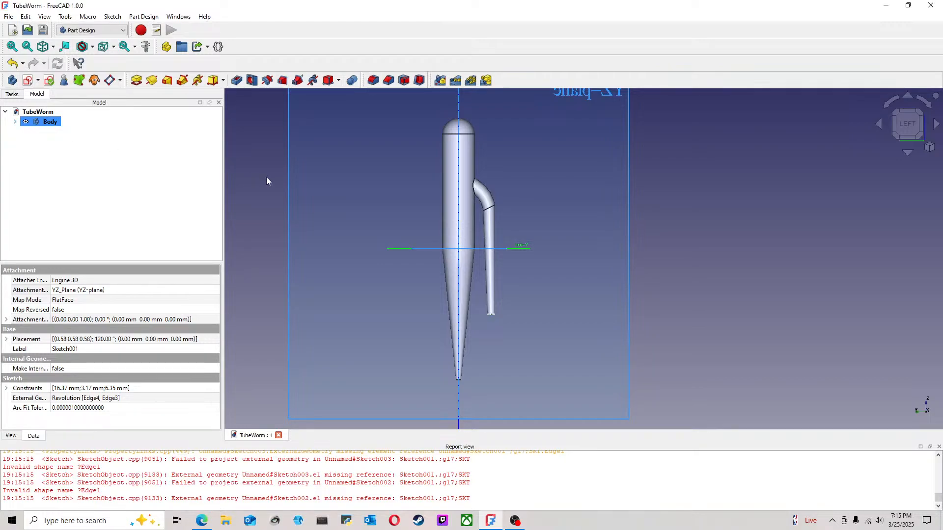
{"action": "scroll", "coordinate": [387, 210], "scroll_direction": "down", "scroll_amount": 1}
{"action": "middle_click_drag", "start_coordinate": [537, 237], "coordinate": [548, 173]}
{"action": "left_click", "coordinate": [687, 230]}
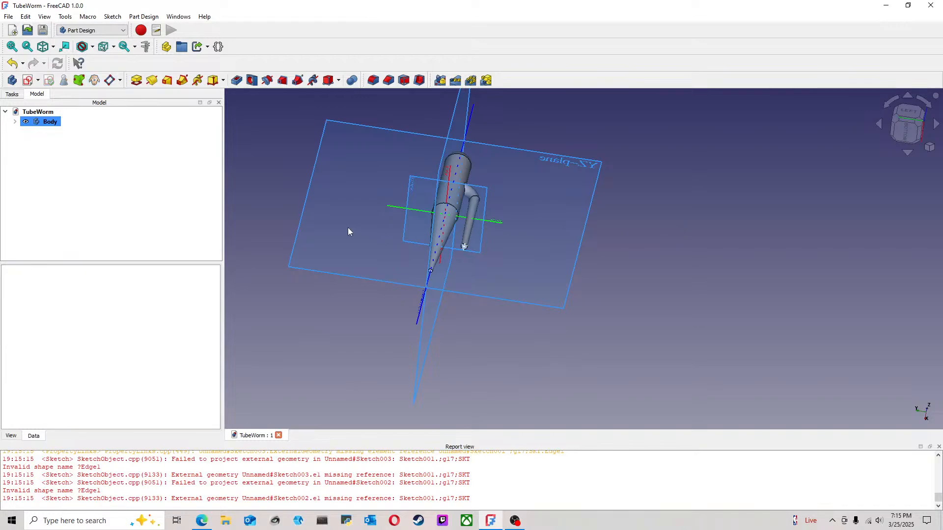
{"action": "left_click", "coordinate": [14, 122]}
{"action": "left_click", "coordinate": [59, 131]}
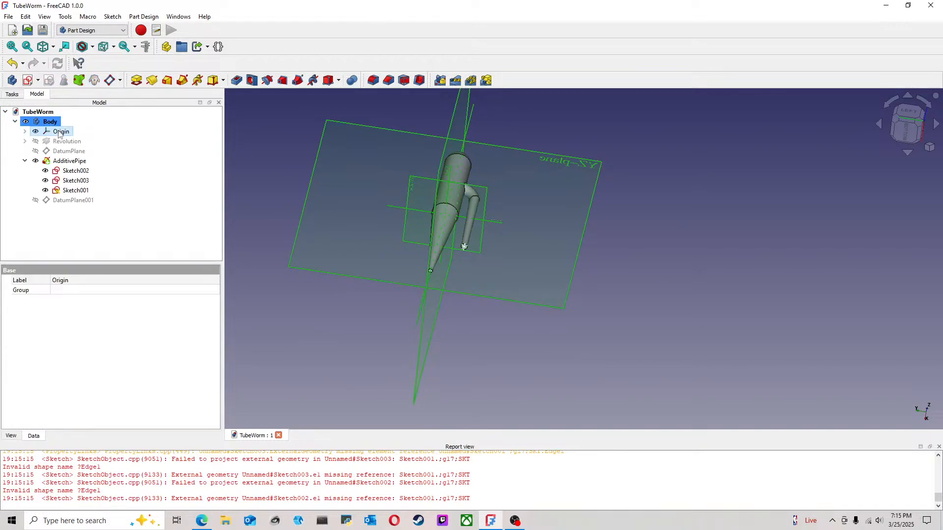
{"action": "key", "text": "space"}
Step: Hide Sketch002, Sketch003 and Sketch001 within the additive pipe
{"action": "left_click", "coordinate": [25, 161]}
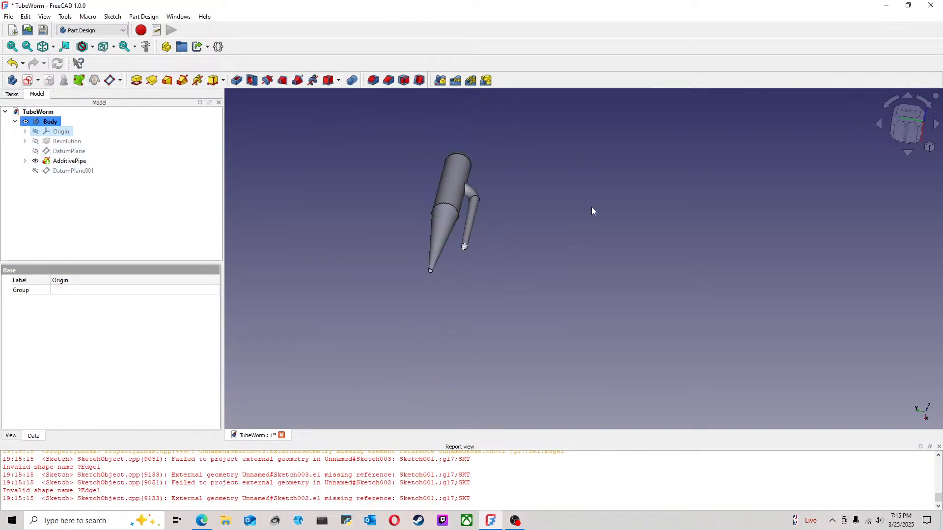
{"action": "left_click", "coordinate": [582, 208]}
{"action": "left_click", "coordinate": [25, 161]}
{"action": "left_click", "coordinate": [79, 190]}
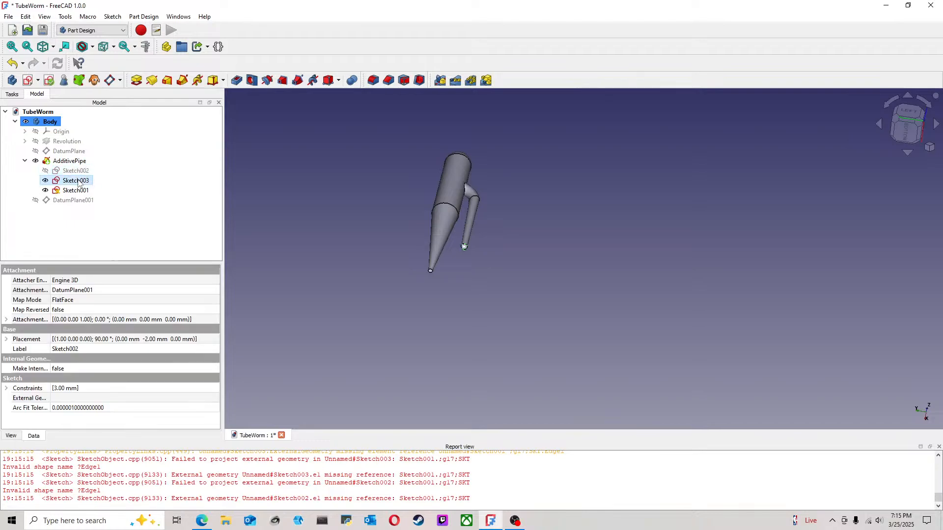
{"action": "left_click", "coordinate": [534, 221]}
{"action": "left_click", "coordinate": [25, 160]}
Step: Fillet the flat end face of the swept appendage with a 0.6 mm radius
{"action": "scroll", "coordinate": [463, 228], "scroll_direction": "up", "scroll_amount": 3}
{"action": "left_click", "coordinate": [473, 288]}
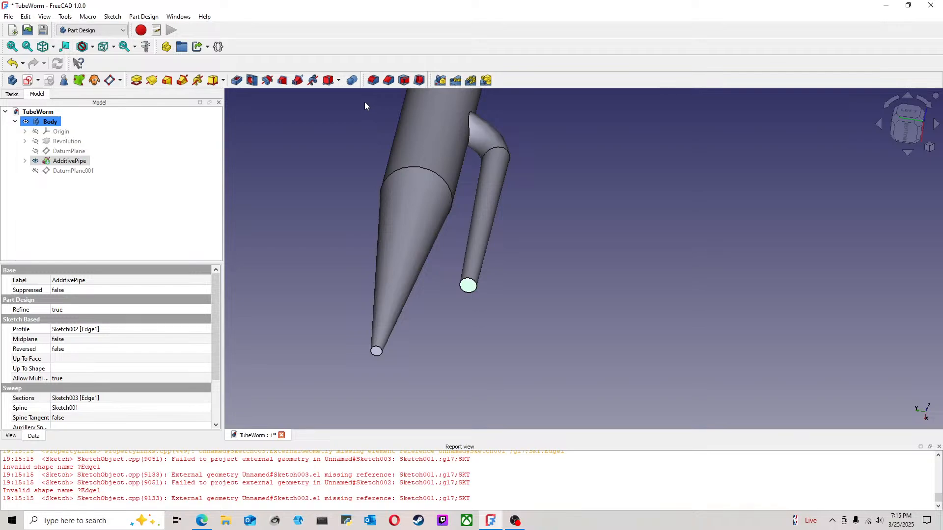
{"action": "left_click", "coordinate": [373, 80]}
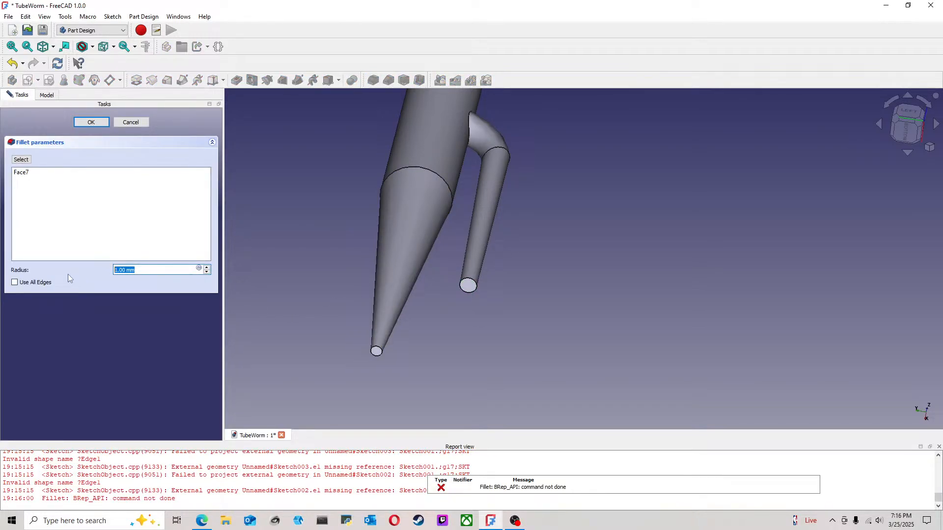
{"action": "type", "text": "2"}
{"action": "key", "text": "Return"}
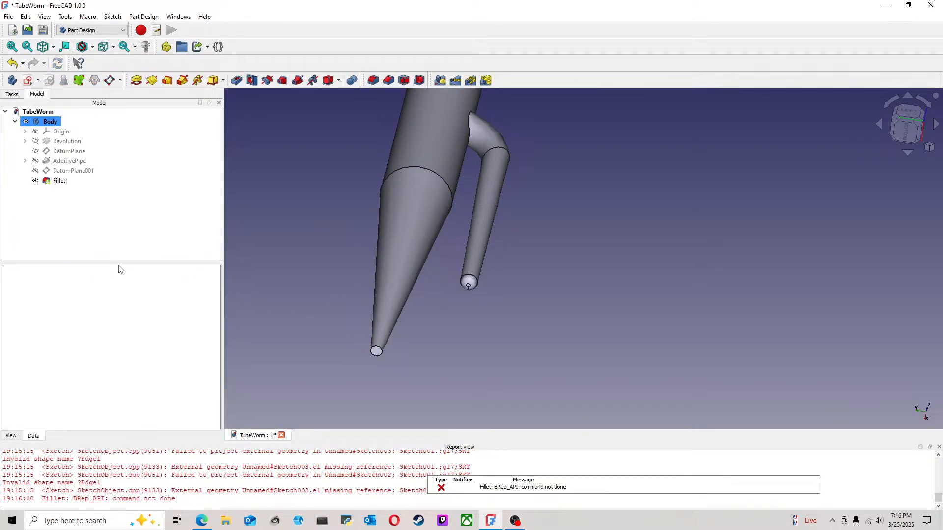
Step: Fillet the circular edge at the main body's tapered tip with a 0.3 mm radius
{"action": "left_click", "coordinate": [376, 351]}
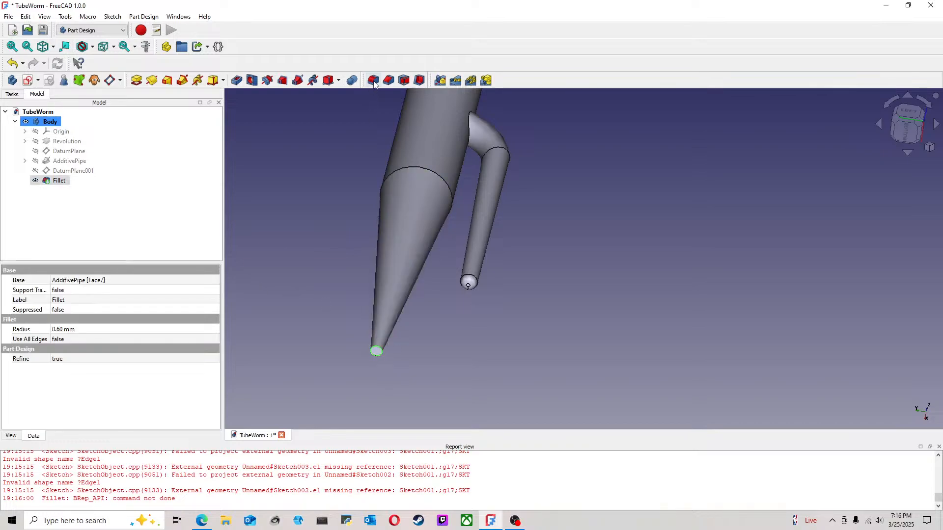
{"action": "left_click", "coordinate": [373, 80]}
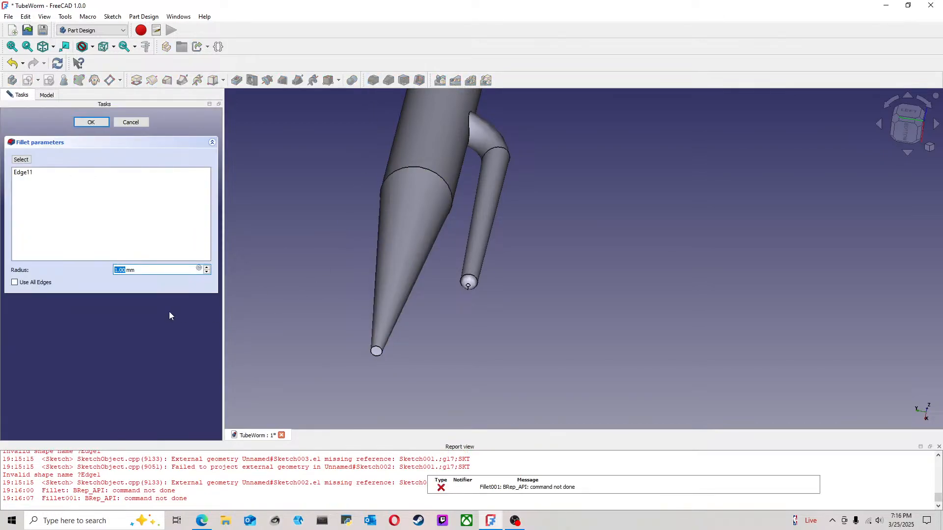
{"action": "type", "text": ".5"}
{"action": "key", "text": "Return"}
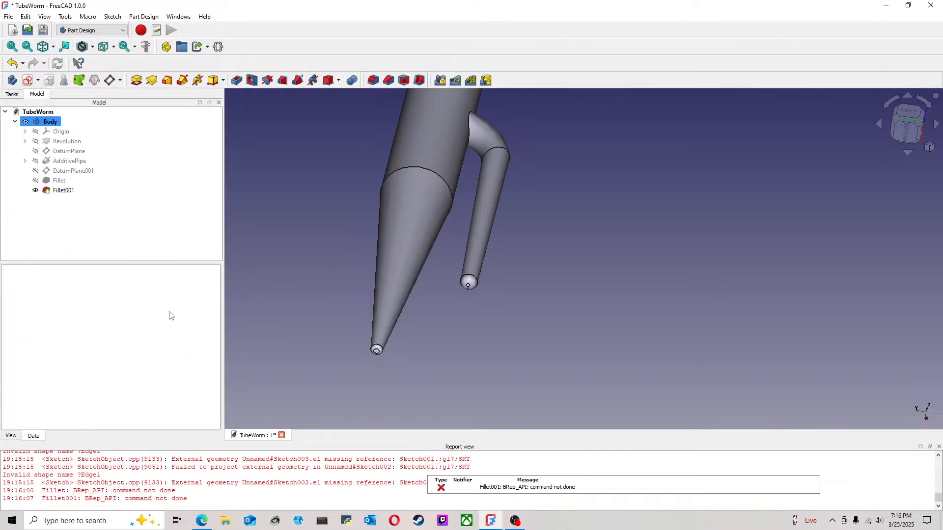
Step: Save the document and view the whole filleted model squarely from its left side
{"action": "left_click", "coordinate": [9, 16]}
{"action": "left_click", "coordinate": [22, 90]}
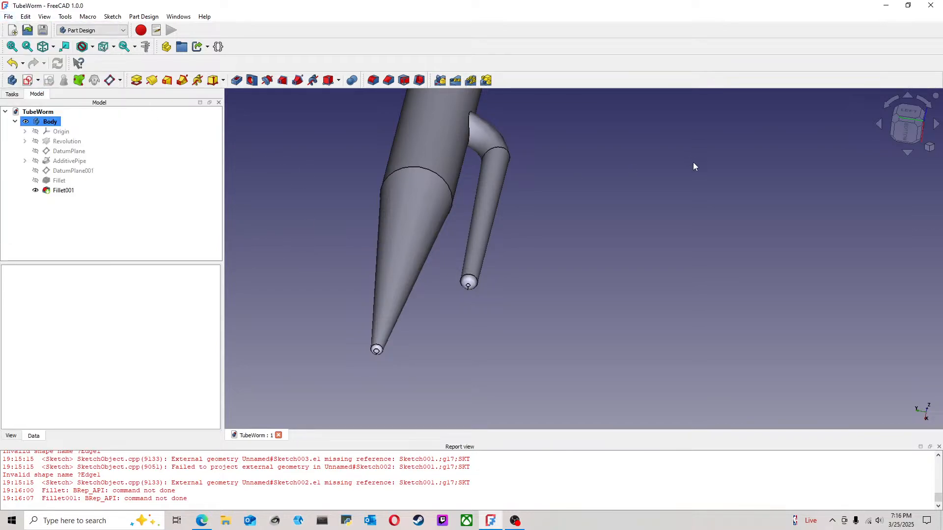
{"action": "scroll", "coordinate": [694, 162], "scroll_direction": "down", "scroll_amount": 4}
{"action": "left_click", "coordinate": [907, 113]}
{"action": "middle_click_drag", "start_coordinate": [701, 178], "coordinate": [637, 226]}
{"action": "left_click", "coordinate": [500, 260]}
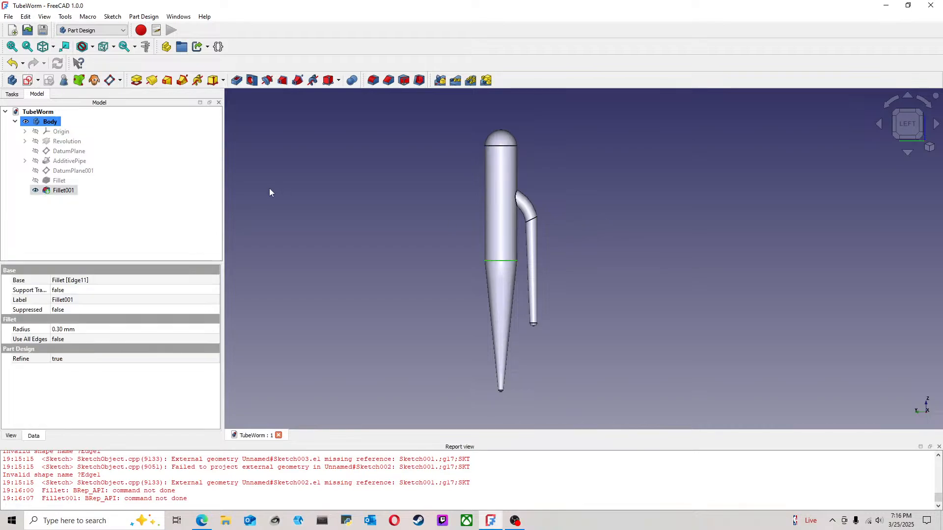
{"action": "left_click", "coordinate": [375, 142]}
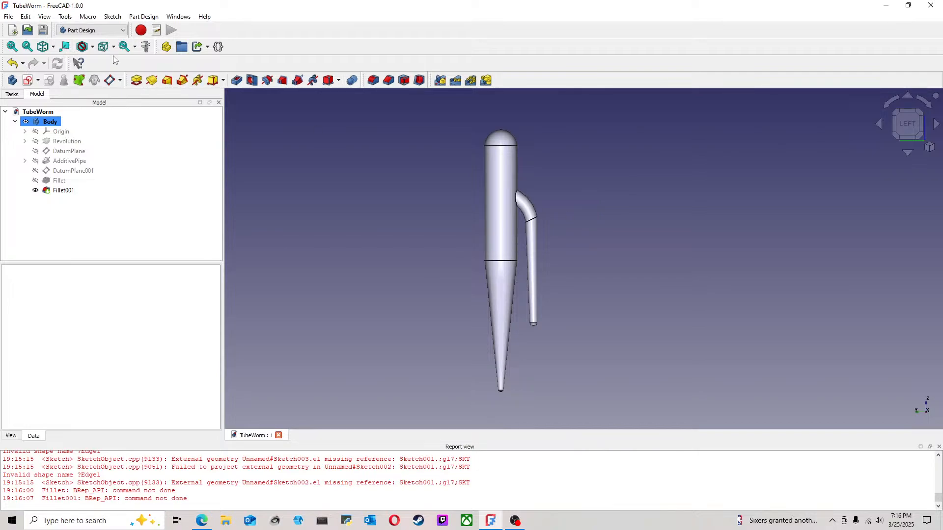
Step: Switch to the Part workbench and create a simple copy of the whole Body
{"action": "left_click", "coordinate": [115, 32]}
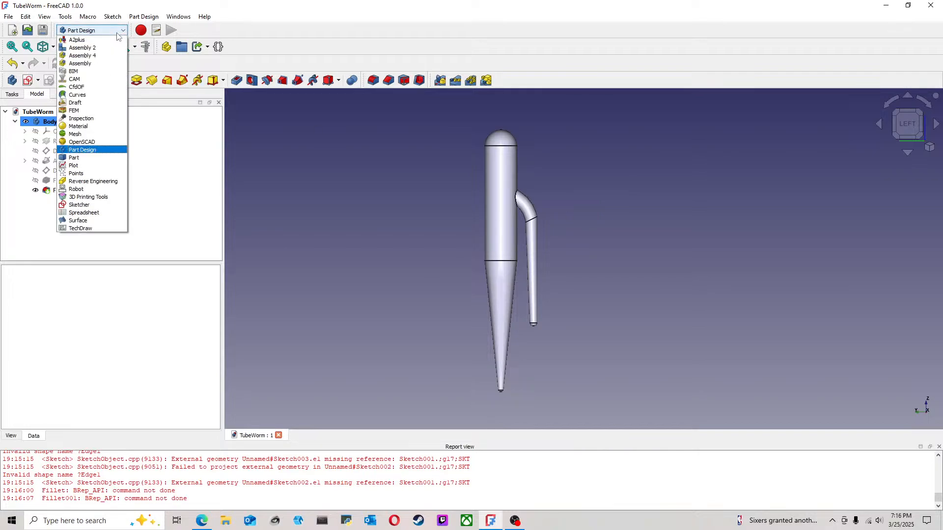
{"action": "left_click", "coordinate": [91, 158]}
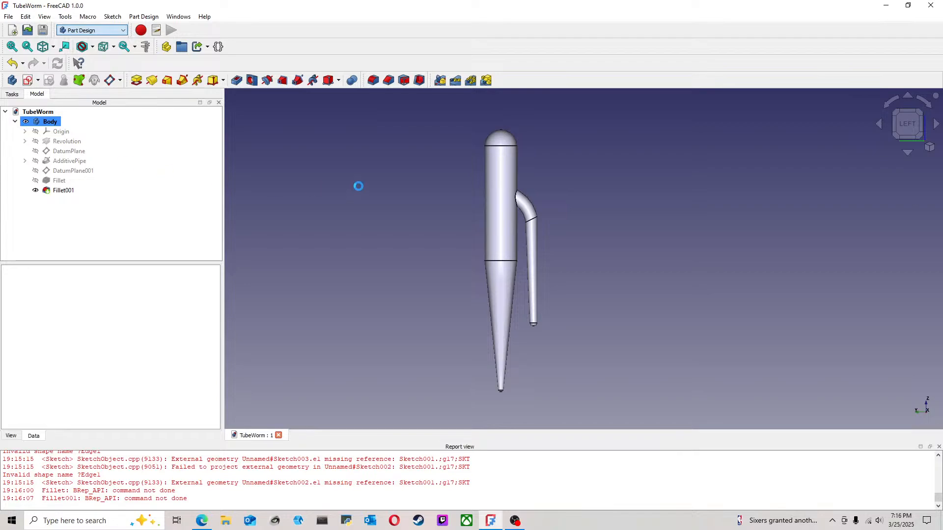
{"action": "left_click", "coordinate": [15, 121]}
{"action": "left_click", "coordinate": [47, 123]}
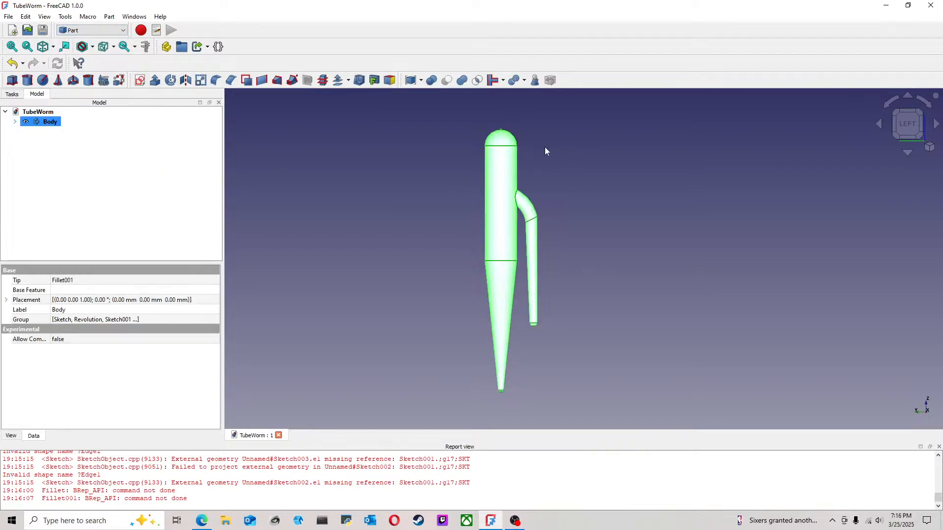
{"action": "left_click", "coordinate": [109, 17]}
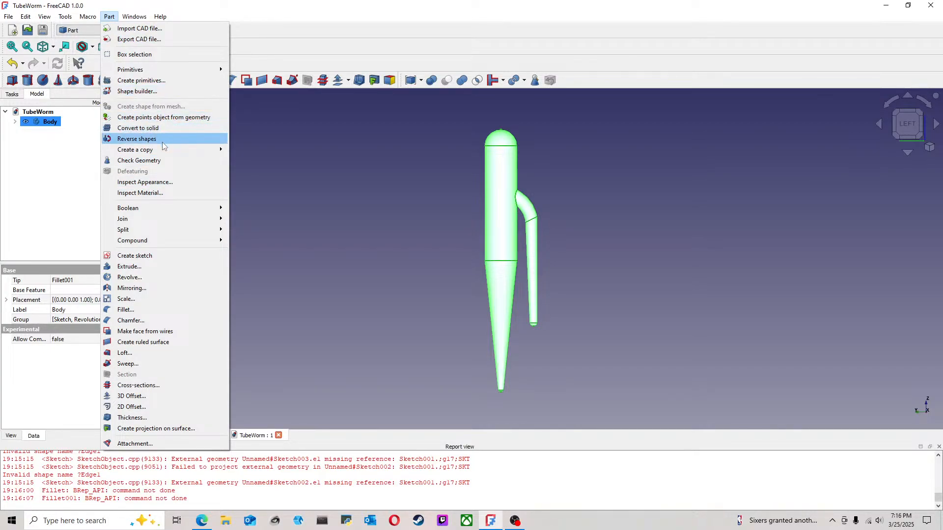
{"action": "mouse_move", "coordinate": [213, 151]}
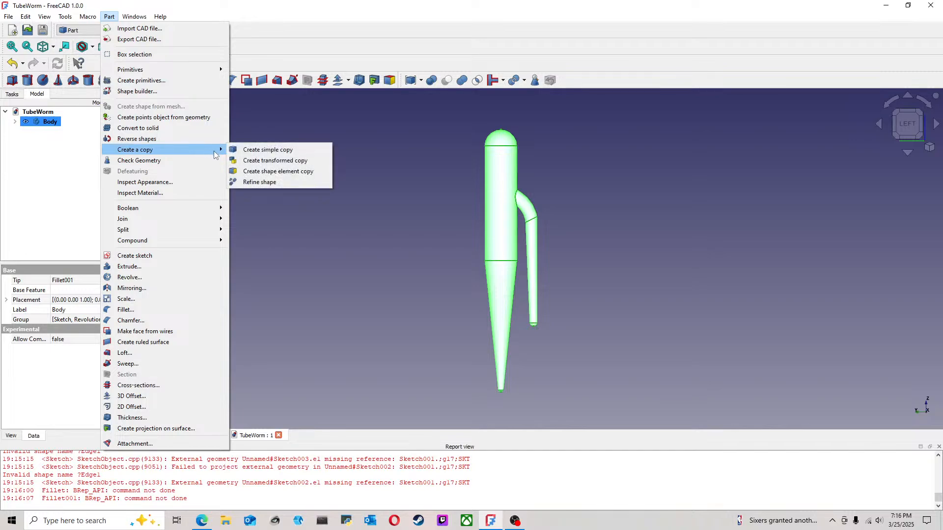
{"action": "left_click", "coordinate": [242, 150]}
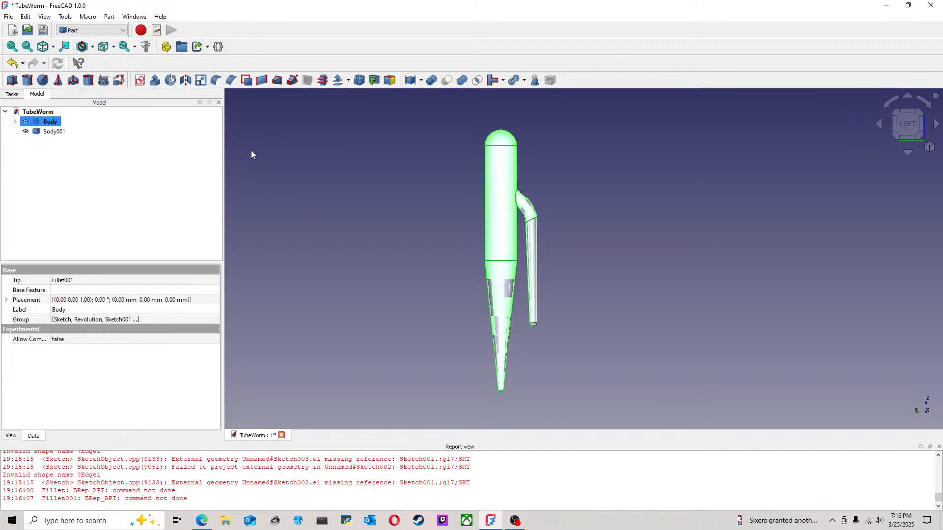
Step: Transform the copied body with a 45° rotation increment, turning it 45° clockwise about the vertical axis as seen from above
{"action": "left_click", "coordinate": [923, 112]}
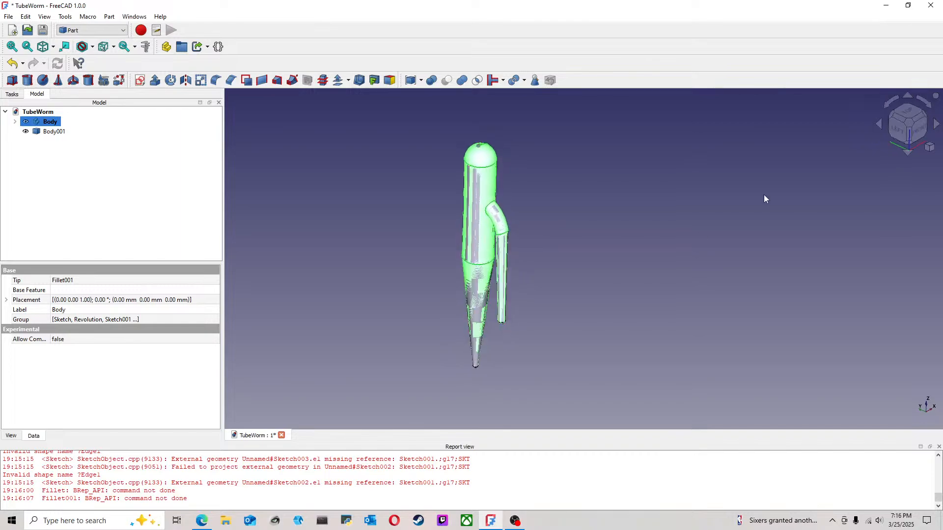
{"action": "left_click", "coordinate": [356, 188]}
{"action": "left_click", "coordinate": [54, 131]}
{"action": "right_click", "coordinate": [58, 132]}
{"action": "left_click", "coordinate": [99, 136]}
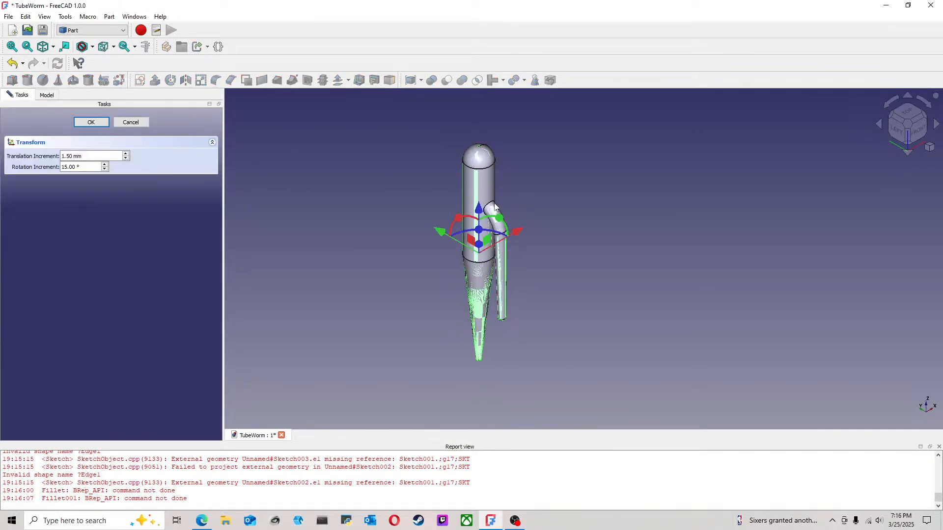
{"action": "left_click", "coordinate": [907, 114]}
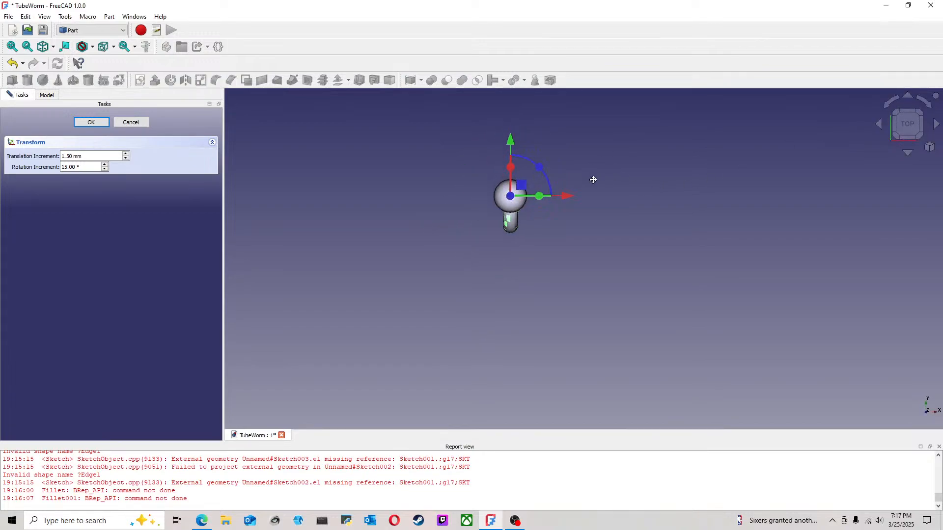
{"action": "middle_click_drag", "start_coordinate": [596, 176], "coordinate": [550, 223]}
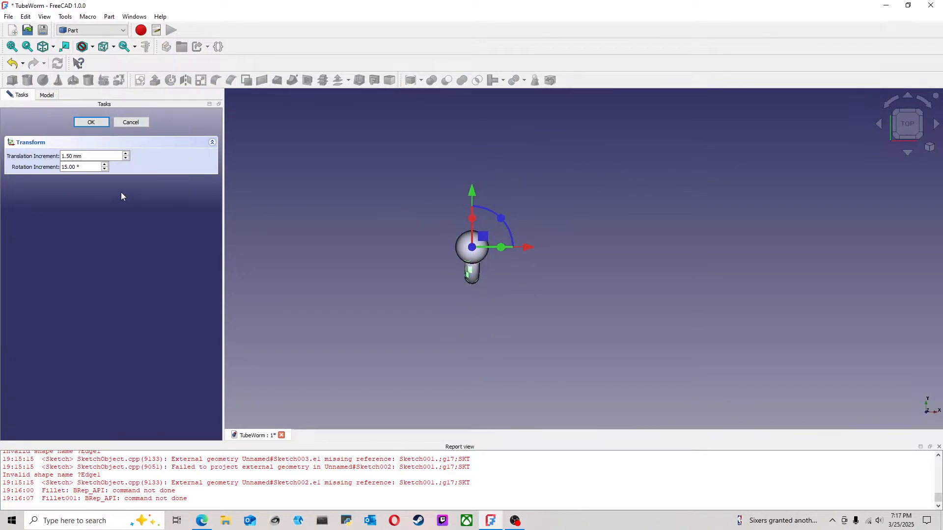
{"action": "triple_click", "coordinate": [87, 168]}
{"action": "type", "text": "45"}
{"action": "left_click_drag", "start_coordinate": [503, 221], "coordinate": [505, 273]}
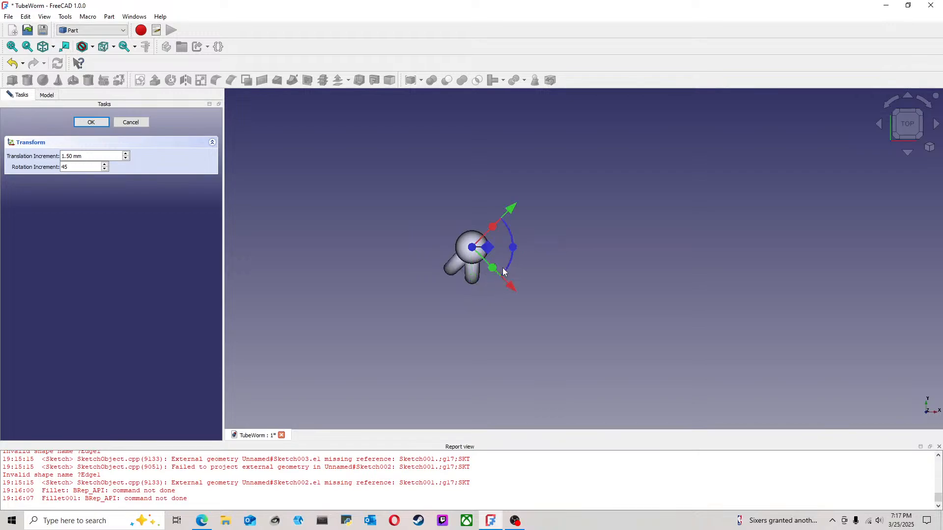
{"action": "mouse_move", "coordinate": [494, 327]}
{"action": "middle_mouse_down"}
{"action": "mouse_move", "coordinate": [518, 290]}
{"action": "mouse_move", "coordinate": [490, 316]}
{"action": "mouse_move", "coordinate": [524, 322]}
{"action": "mouse_move", "coordinate": [496, 324]}
{"action": "middle_mouse_up"}
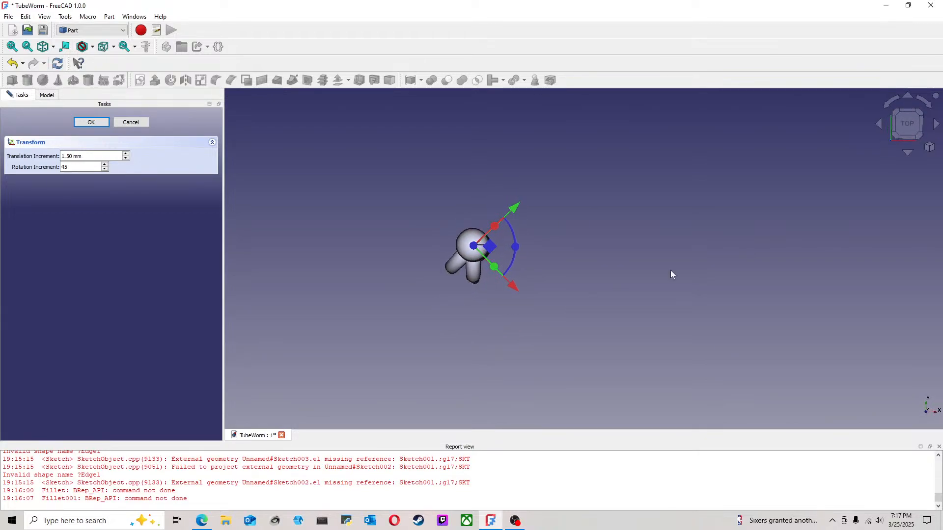
{"action": "left_click", "coordinate": [907, 124]}
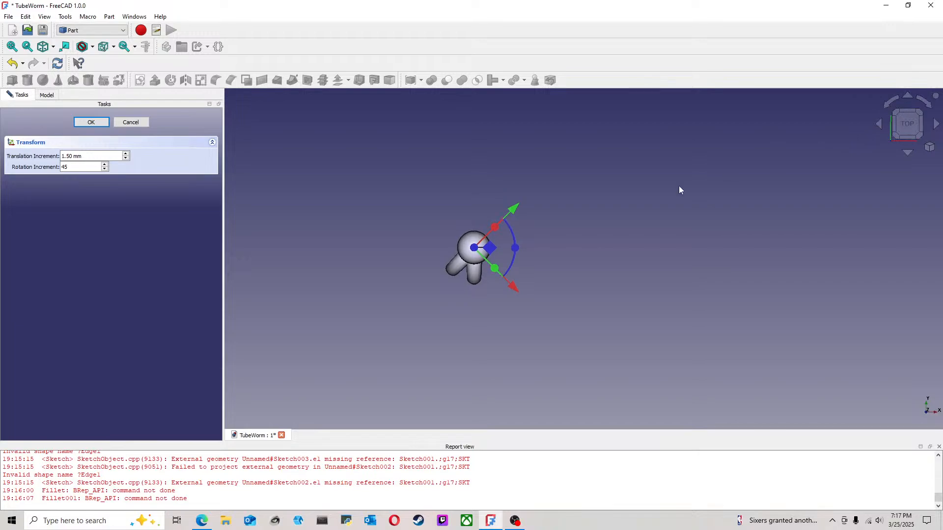
{"action": "left_click", "coordinate": [91, 123]}
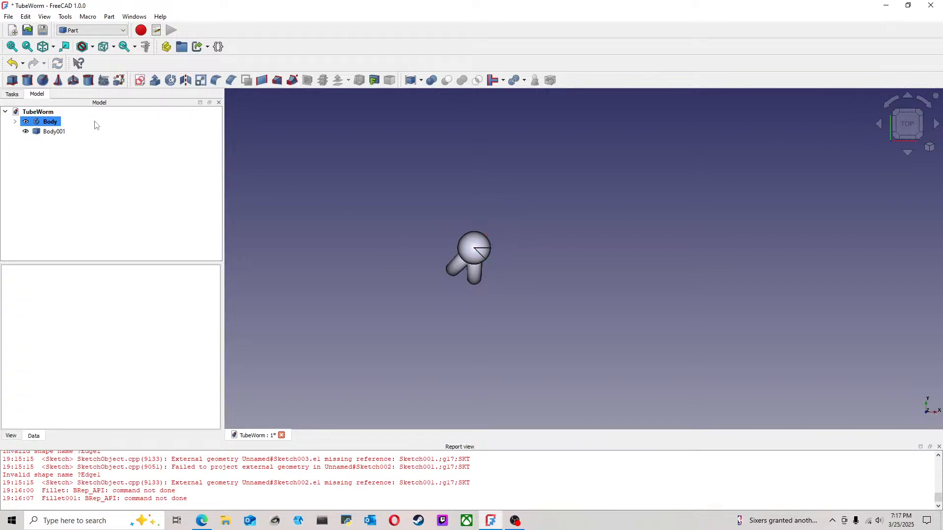
Step: Create a simple copy of Body001 and rotate that copy a further 45° clockwise about the vertical axis, seen from above
{"action": "left_click", "coordinate": [47, 132], "text": "ctrl"}
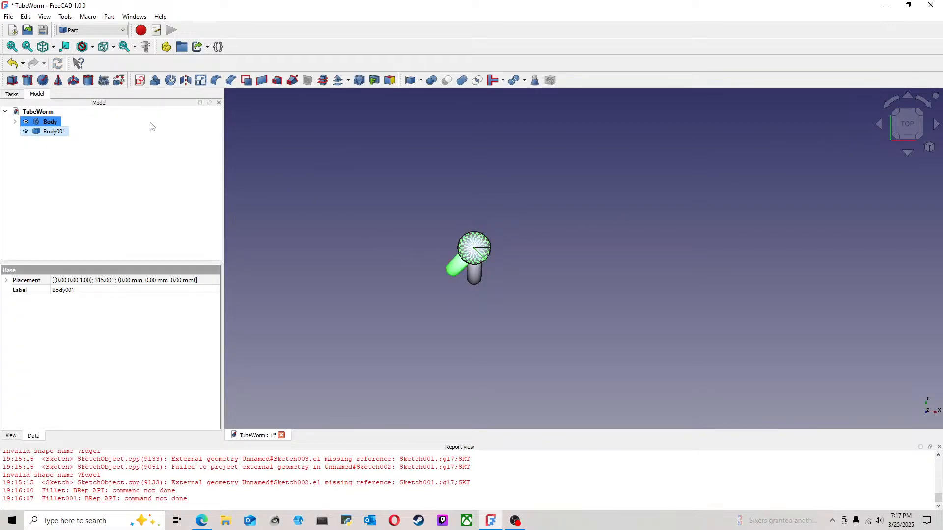
{"action": "left_click", "coordinate": [106, 141]}
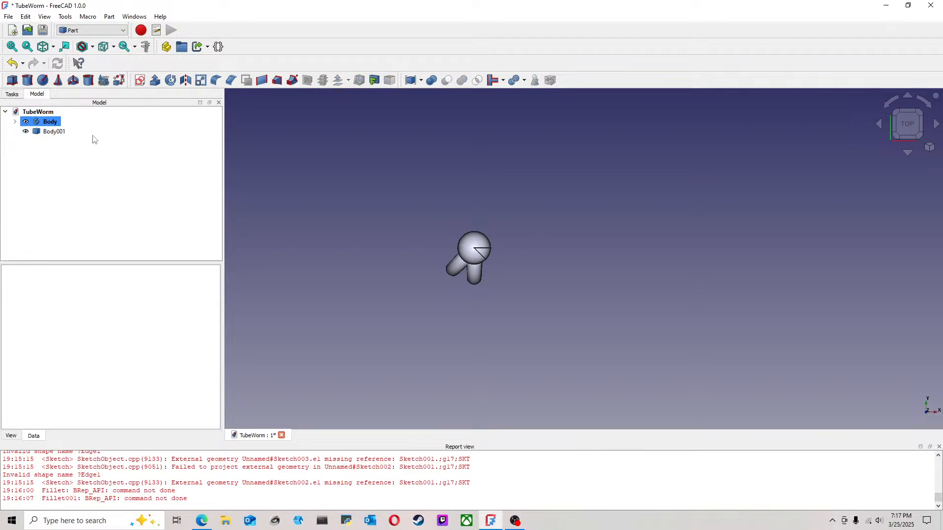
{"action": "left_click", "coordinate": [58, 130], "text": "ctrl"}
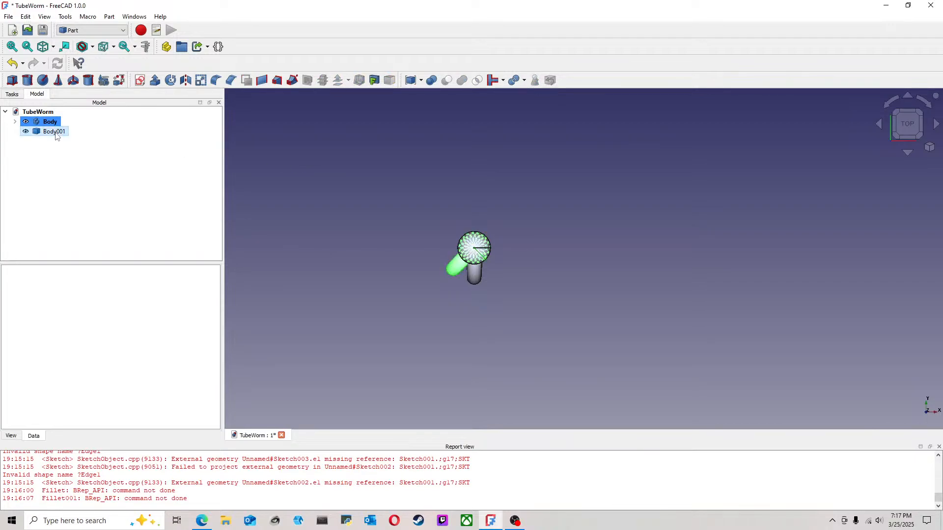
{"action": "left_click", "coordinate": [109, 17]}
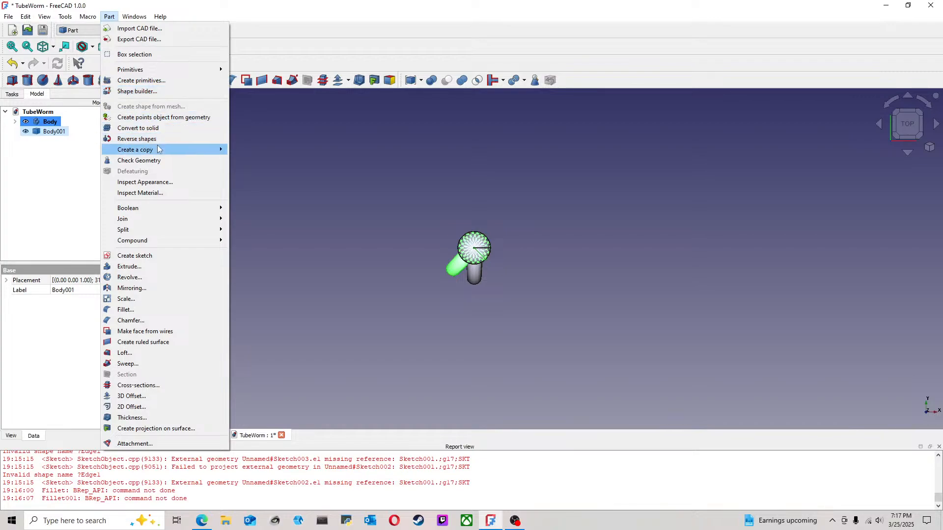
{"action": "mouse_move", "coordinate": [169, 149]}
{"action": "left_click", "coordinate": [251, 151]}
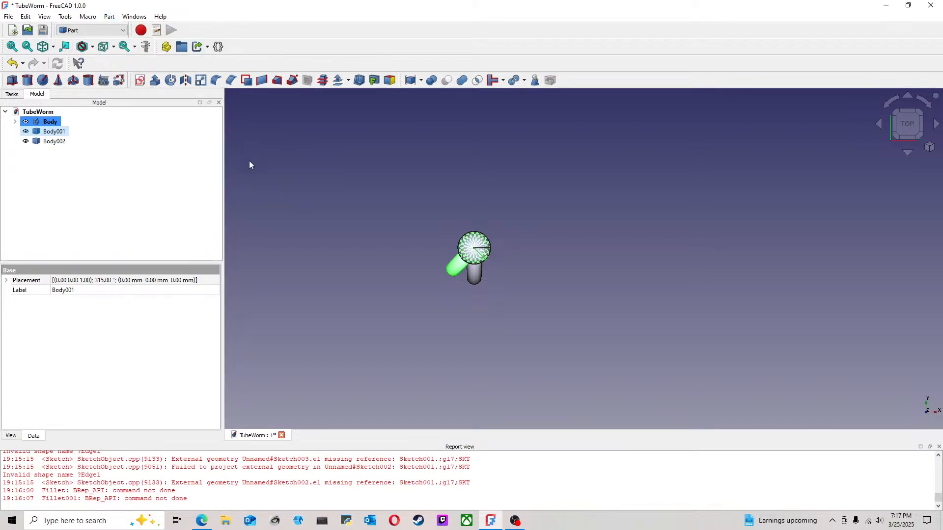
{"action": "left_click", "coordinate": [55, 141]}
{"action": "right_click", "coordinate": [55, 142]}
{"action": "left_click", "coordinate": [78, 148]}
{"action": "left_click_drag", "start_coordinate": [516, 248], "coordinate": [496, 275]}
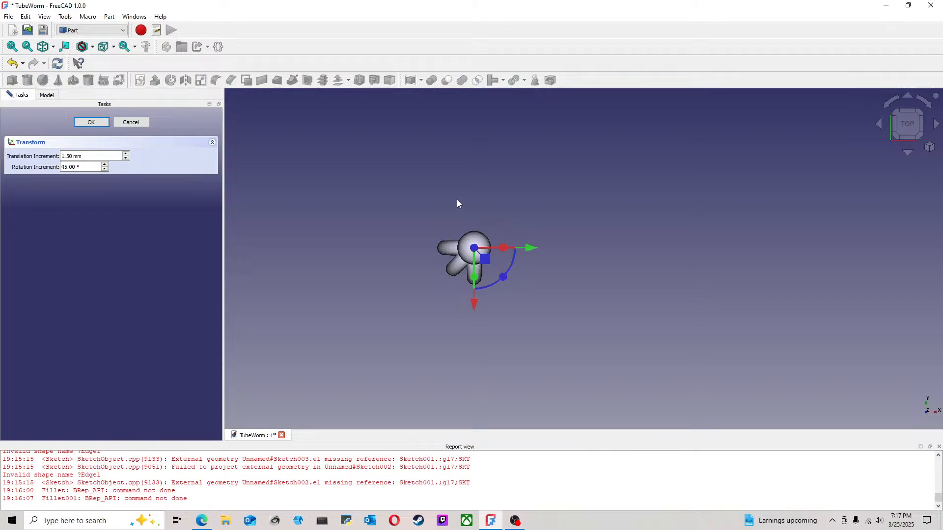
{"action": "left_click", "coordinate": [94, 122]}
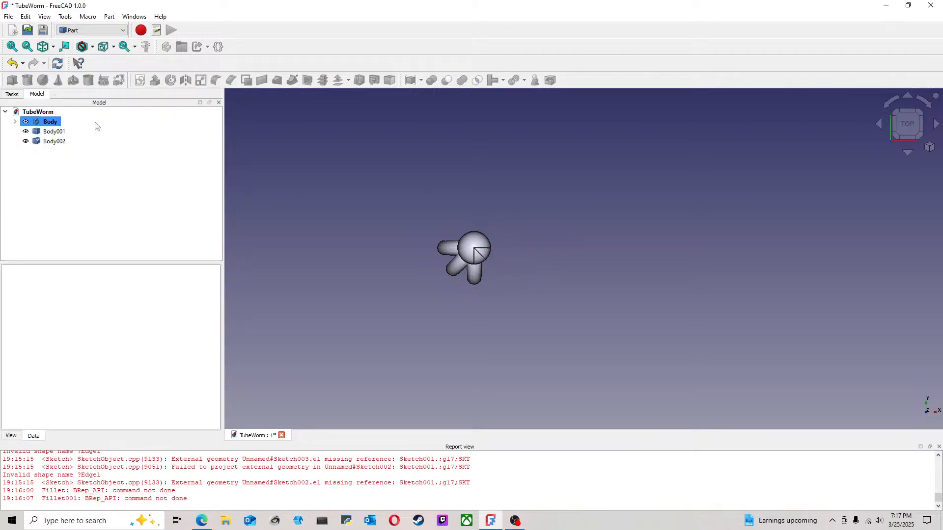
Step: Create a simple copy of Body002 and rotate that copy a further 45° clockwise about the vertical axis, seen from above
{"action": "left_click", "coordinate": [55, 142]}
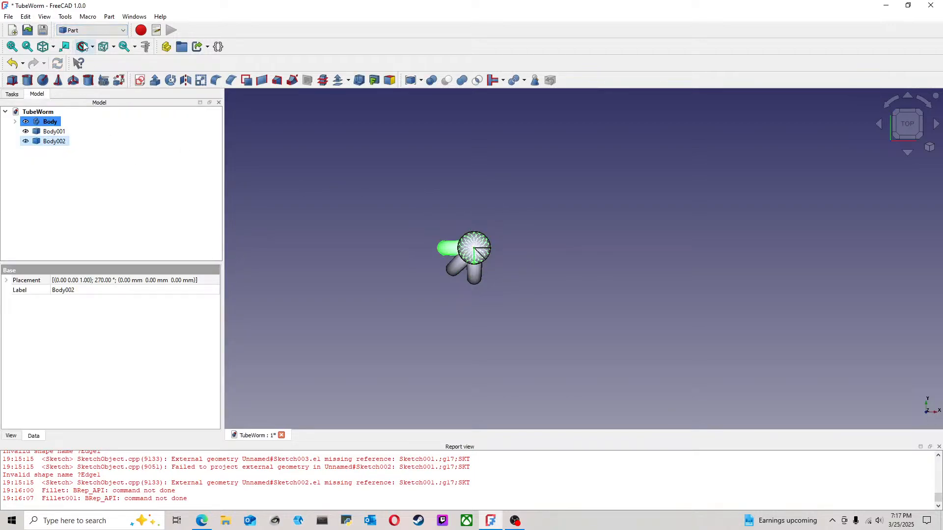
{"action": "left_click", "coordinate": [109, 17]}
{"action": "mouse_move", "coordinate": [219, 151]}
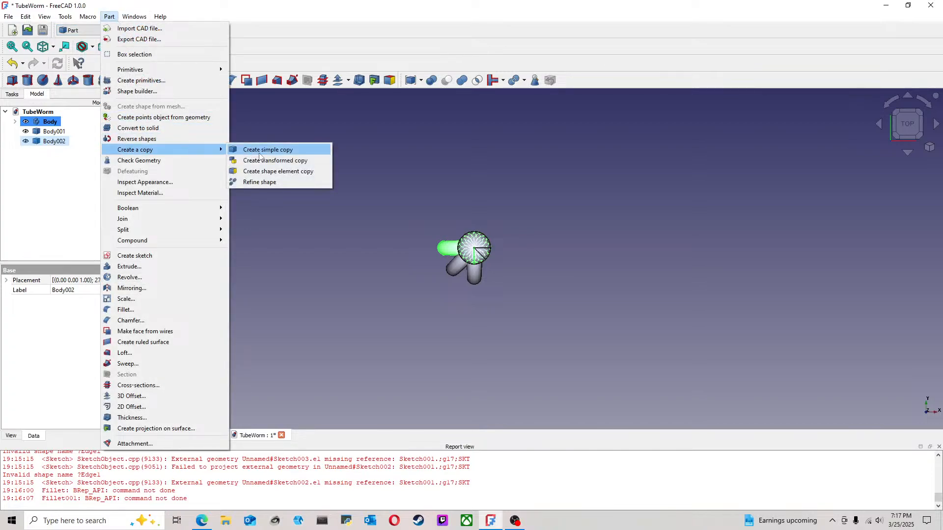
{"action": "left_click", "coordinate": [268, 150]}
{"action": "right_click", "coordinate": [49, 151]}
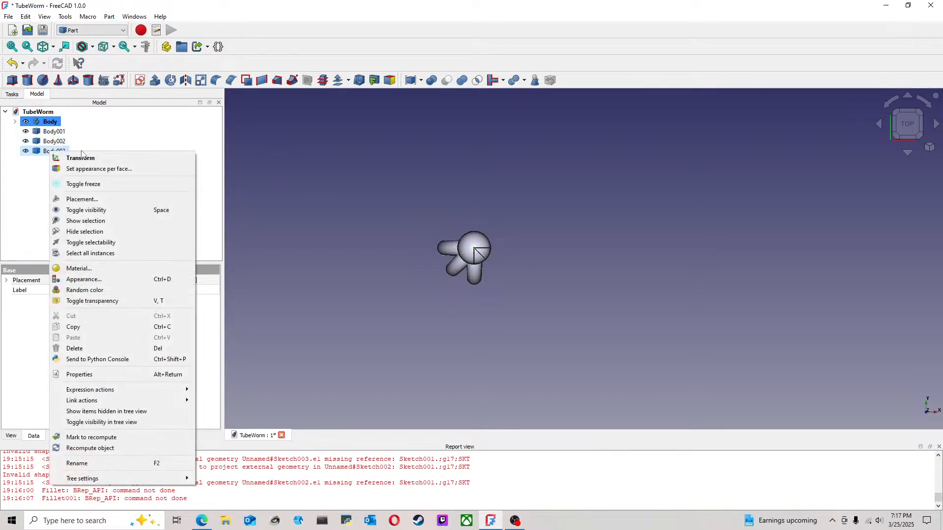
{"action": "left_click", "coordinate": [70, 157]}
{"action": "left_click_drag", "start_coordinate": [506, 276], "coordinate": [458, 271]}
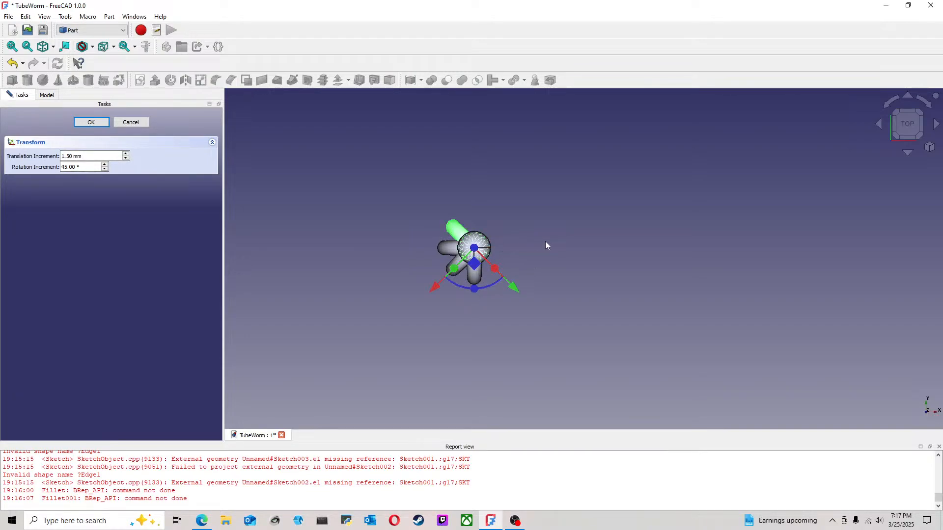
{"action": "left_click", "coordinate": [103, 122]}
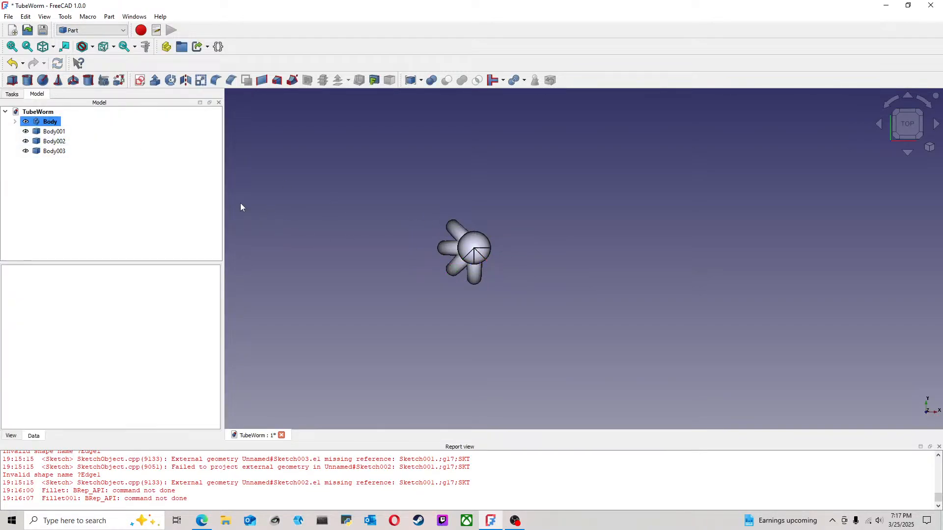
Step: Create a simple copy of Body003 and rotate that copy a further 45° clockwise about the vertical axis, seen from above
{"action": "left_click", "coordinate": [54, 152]}
{"action": "left_click", "coordinate": [109, 16]}
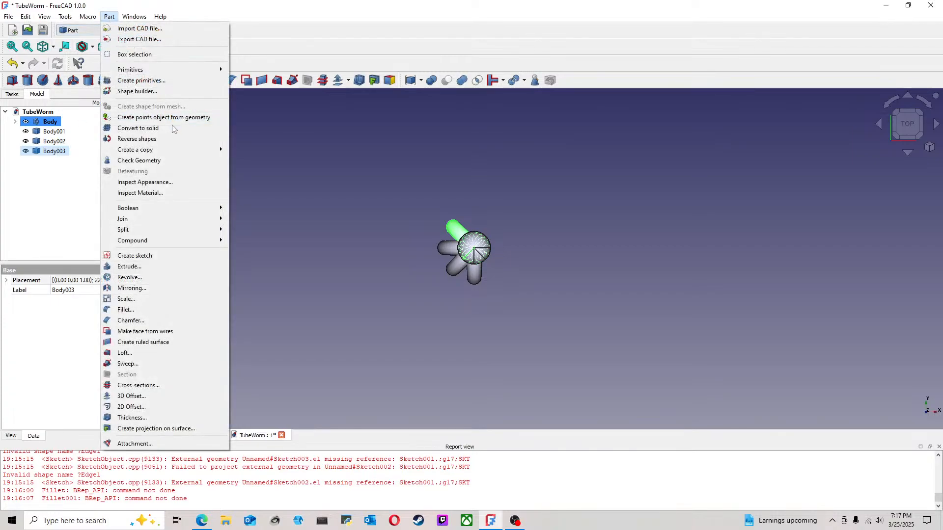
{"action": "mouse_move", "coordinate": [172, 150]}
{"action": "left_click", "coordinate": [256, 148]}
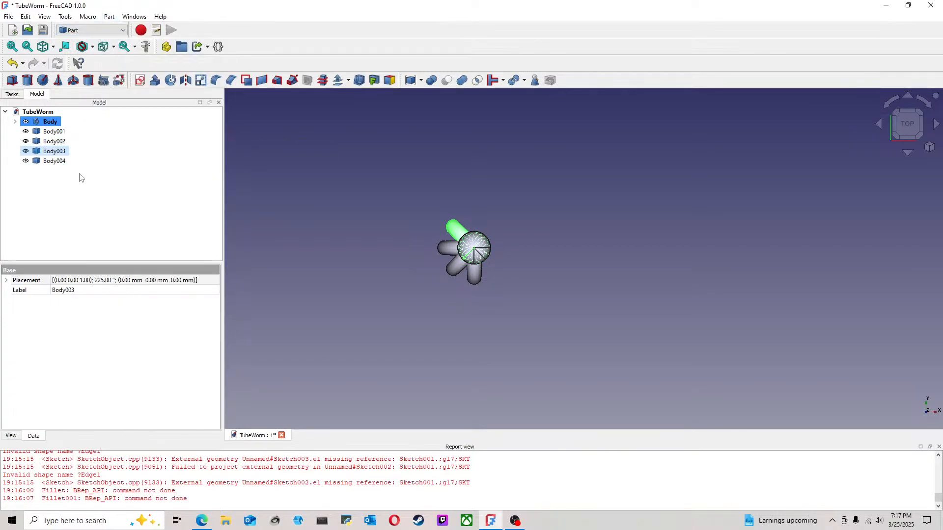
{"action": "right_click", "coordinate": [66, 167]}
{"action": "left_click", "coordinate": [153, 175]}
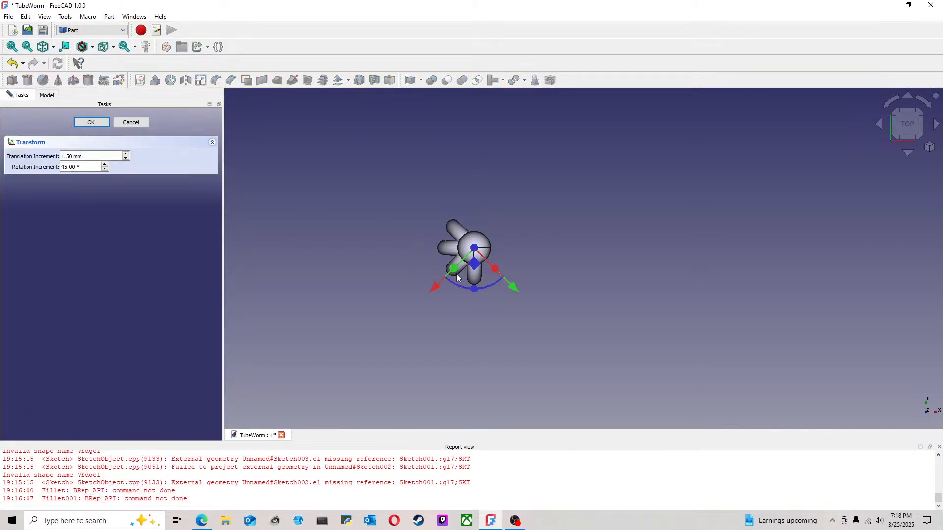
{"action": "left_click_drag", "start_coordinate": [476, 289], "coordinate": [435, 269]}
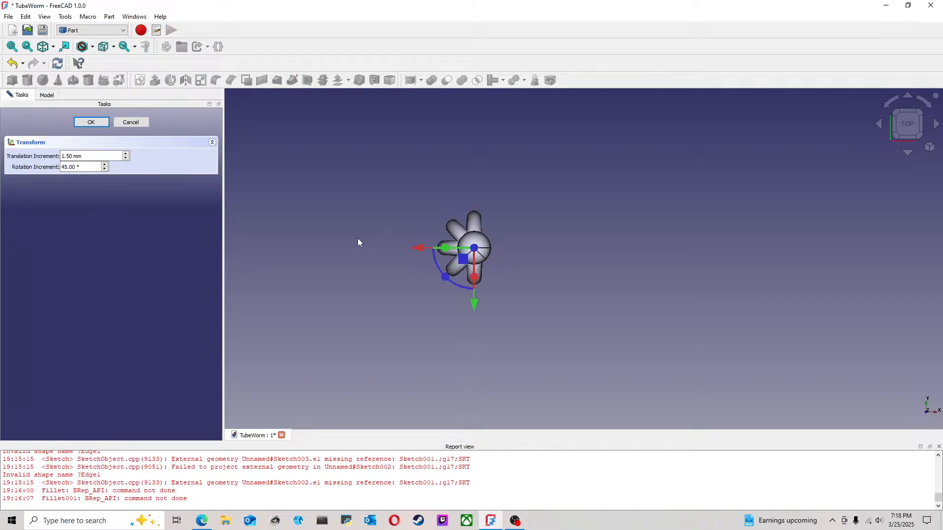
{"action": "left_click", "coordinate": [91, 123]}
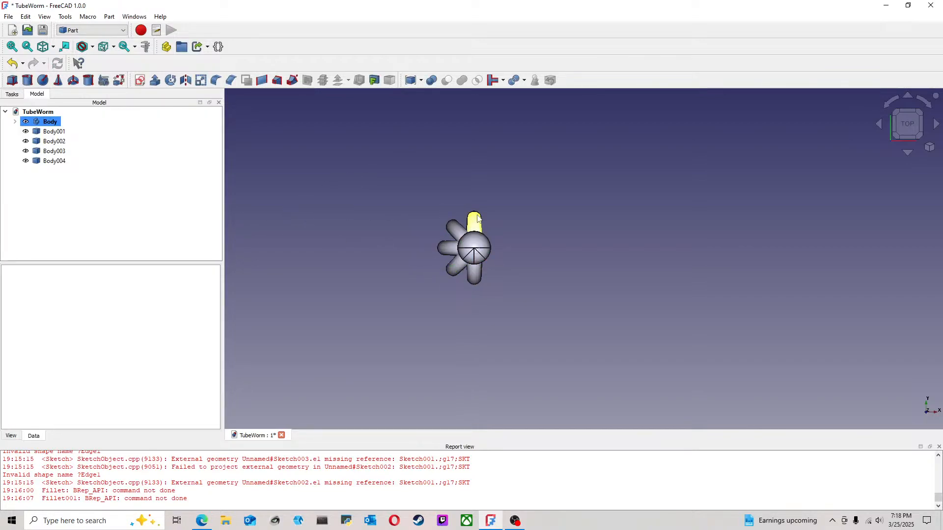
Step: Try to create a simple copy of Body004 in the Part workbench
{"action": "left_click", "coordinate": [47, 164]}
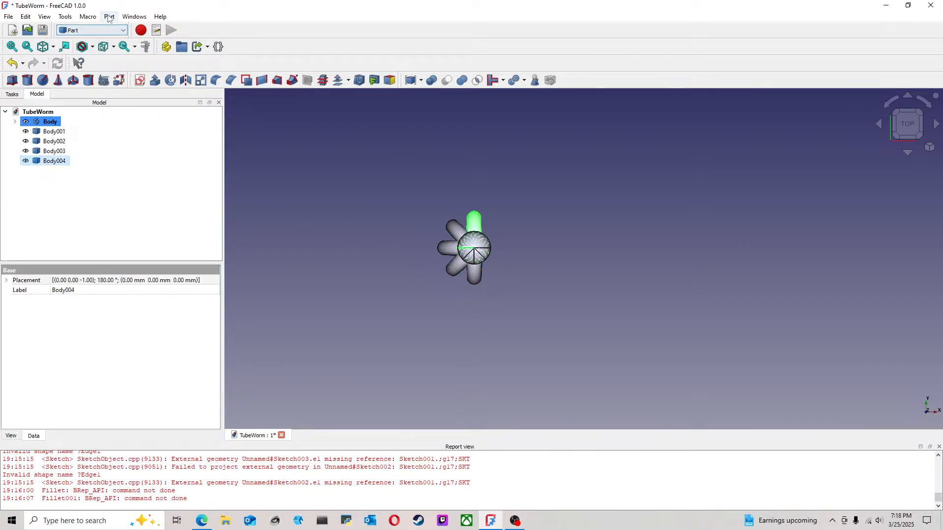
{"action": "left_click", "coordinate": [106, 31]}
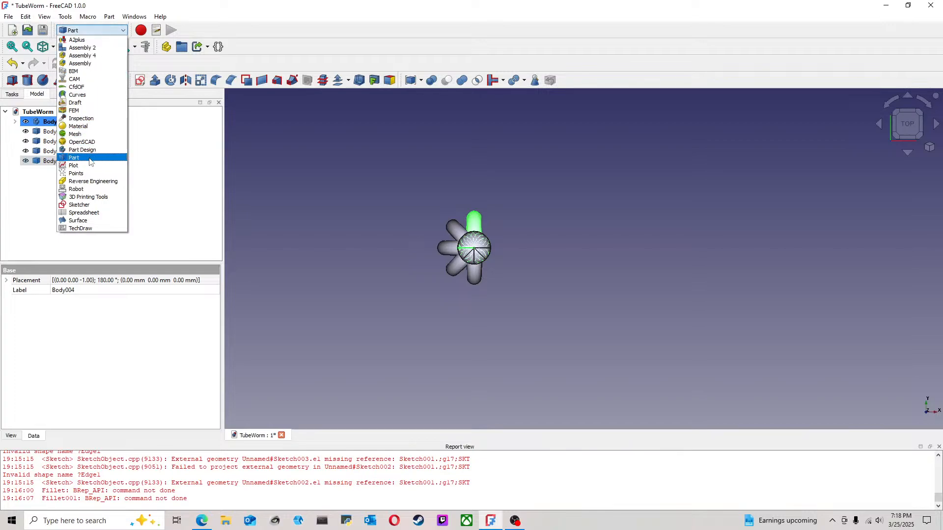
{"action": "left_click", "coordinate": [92, 158]}
{"action": "left_click", "coordinate": [109, 16]}
{"action": "mouse_move", "coordinate": [202, 151]}
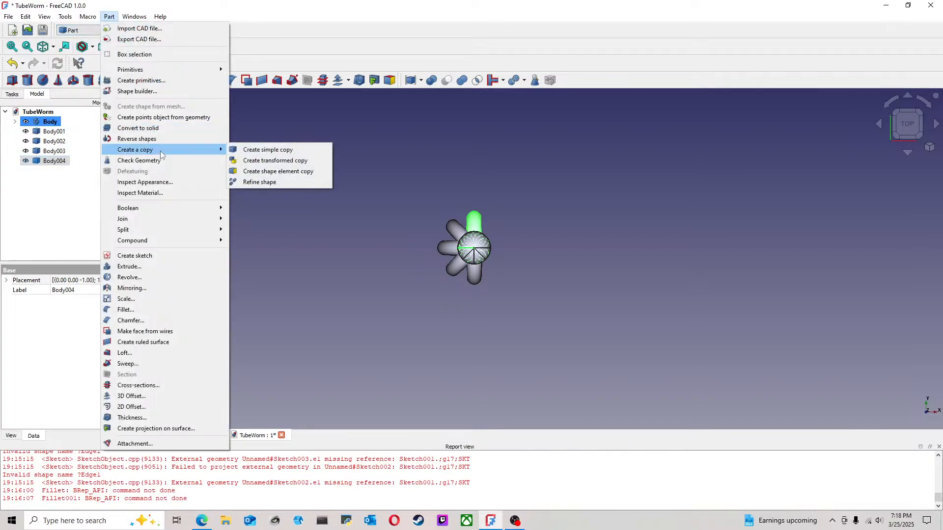
{"action": "left_click", "coordinate": [271, 150]}
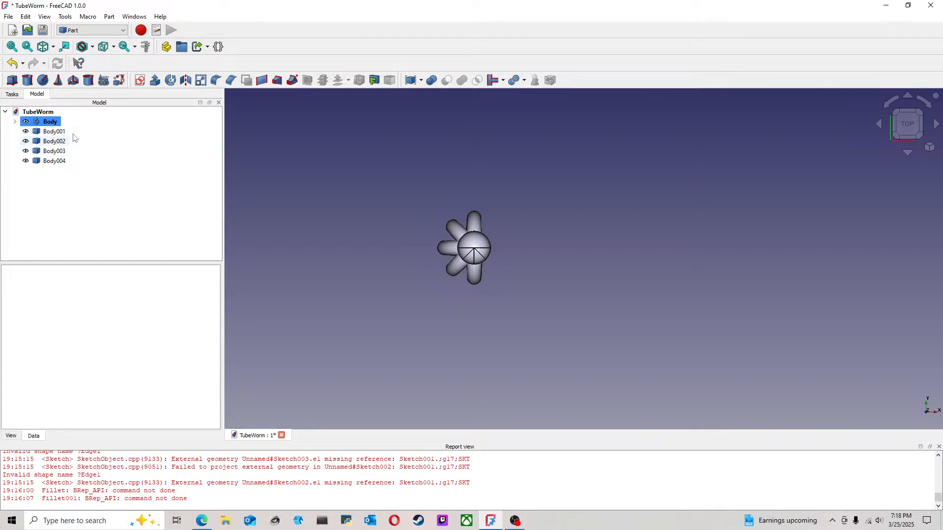
Step: Mirror Body002 across the YZ plane with the base point at 0, 0, 0 mm
{"action": "left_click", "coordinate": [107, 133]}
{"action": "left_click", "coordinate": [343, 133]}
{"action": "left_click", "coordinate": [454, 250]}
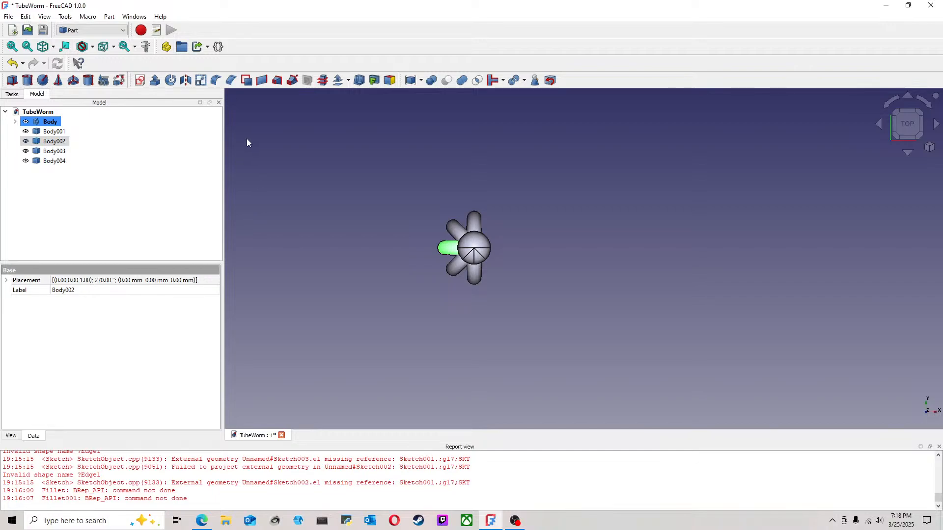
{"action": "left_click", "coordinate": [187, 81]}
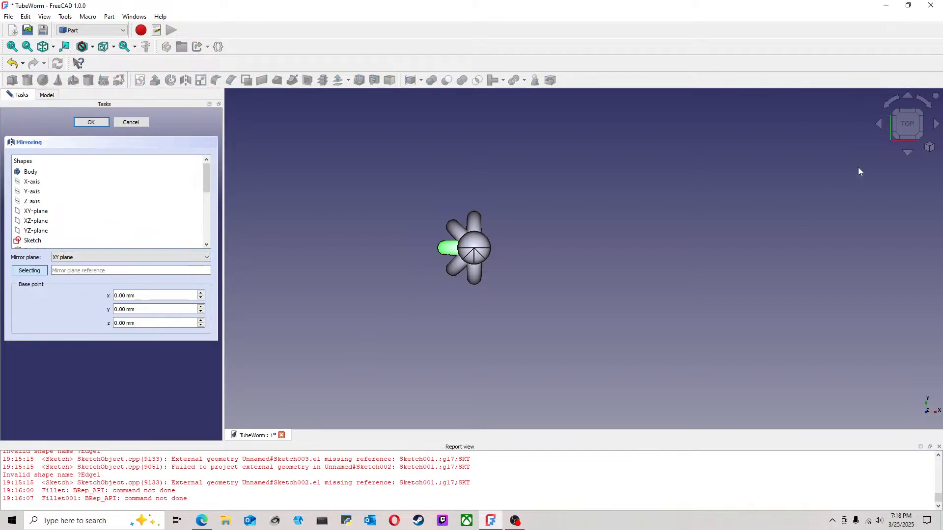
{"action": "left_click", "coordinate": [906, 150]}
{"action": "left_click", "coordinate": [908, 143]}
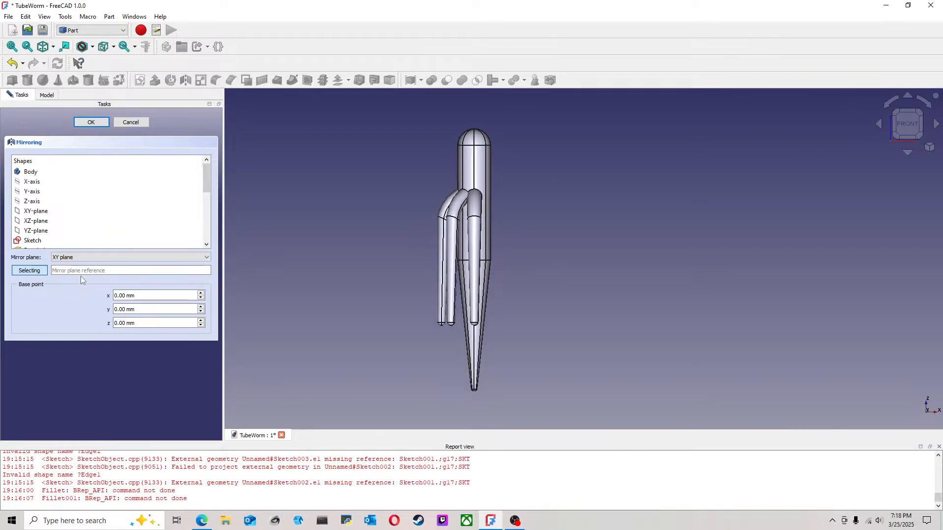
{"action": "left_click", "coordinate": [94, 259]}
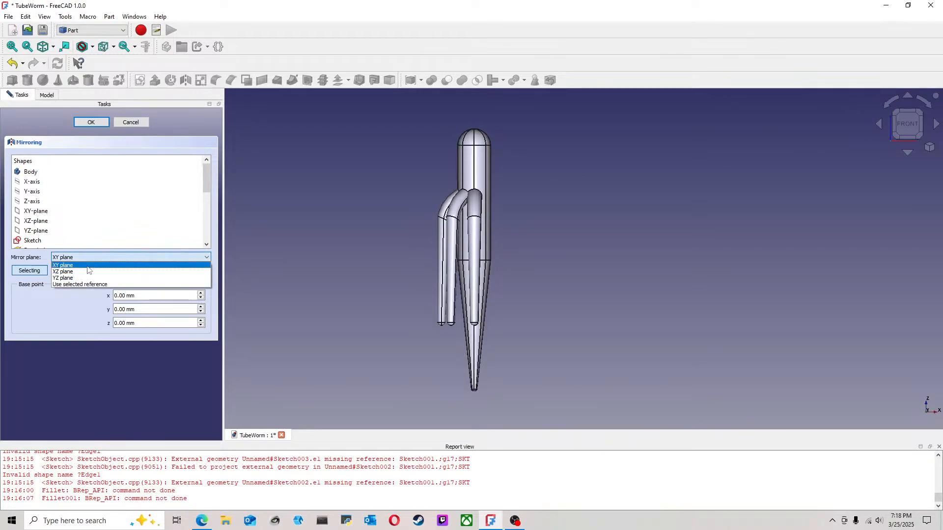
{"action": "left_click", "coordinate": [86, 279]}
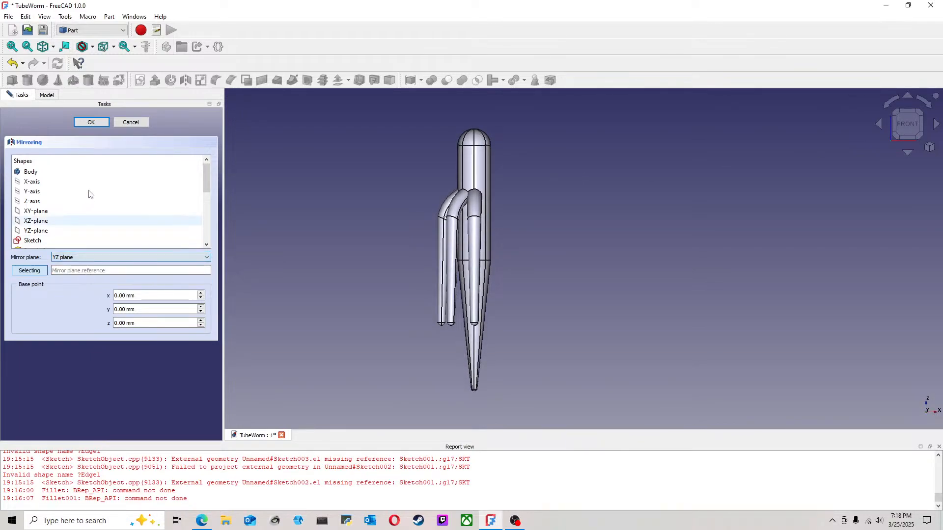
{"action": "left_click", "coordinate": [92, 123]}
{"action": "key", "text": "3"}
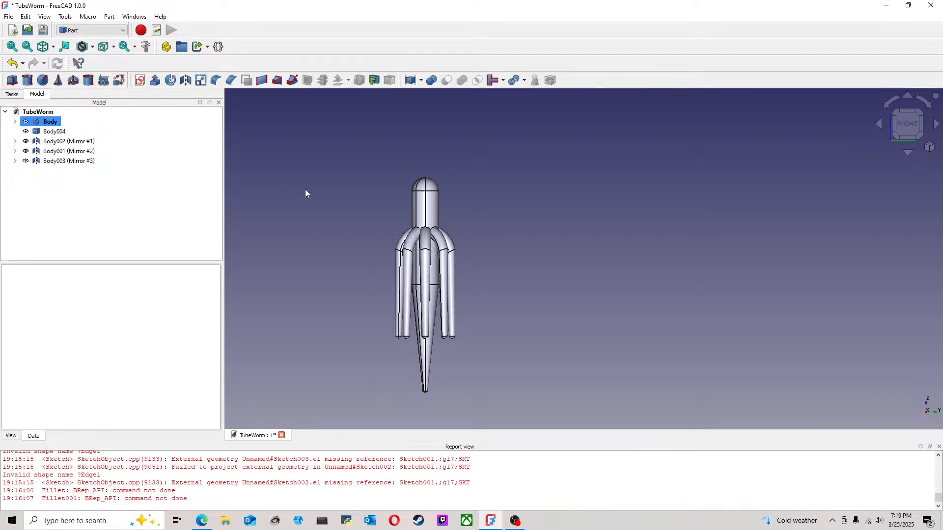
Step: Delete the three mirrored bodies and the copy Body004
{"action": "left_click", "coordinate": [72, 162]}
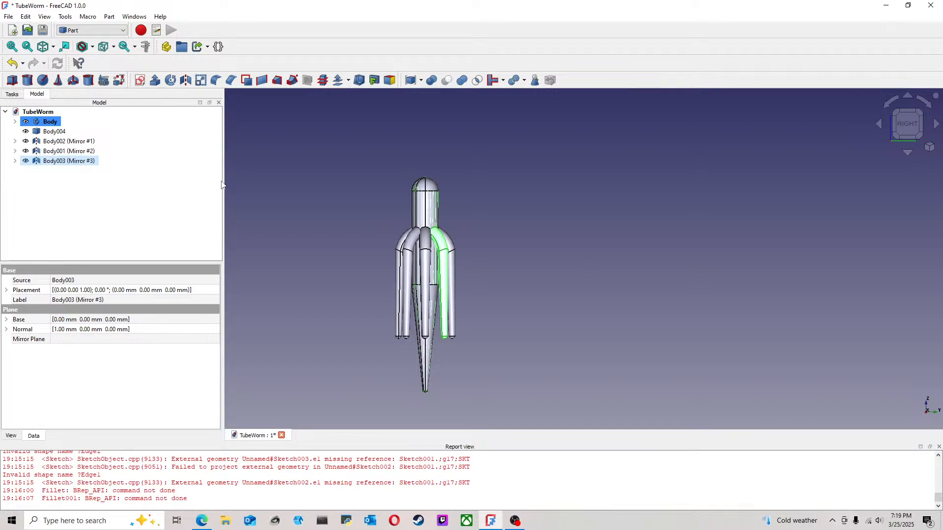
{"action": "key", "text": "Delete"}
{"action": "left_click", "coordinate": [86, 154]}
{"action": "key", "text": "Delete"}
{"action": "left_click", "coordinate": [86, 154]}
{"action": "key", "text": "Delete"}
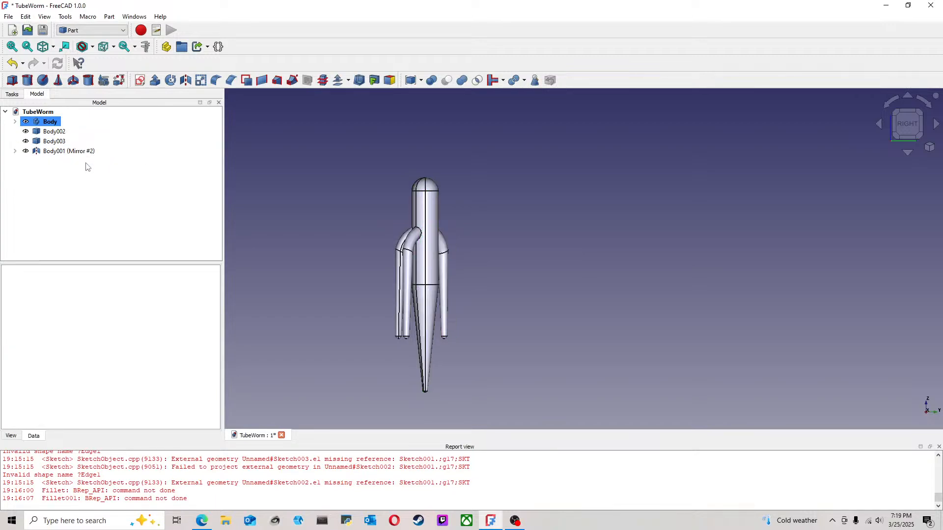
{"action": "left_click", "coordinate": [81, 151]}
{"action": "key", "text": "Delete"}
Step: Delete the remaining simple copies Body001, Body002 and Body003, keeping only the original Body
{"action": "left_click", "coordinate": [57, 143]}
{"action": "key", "text": "Delete"}
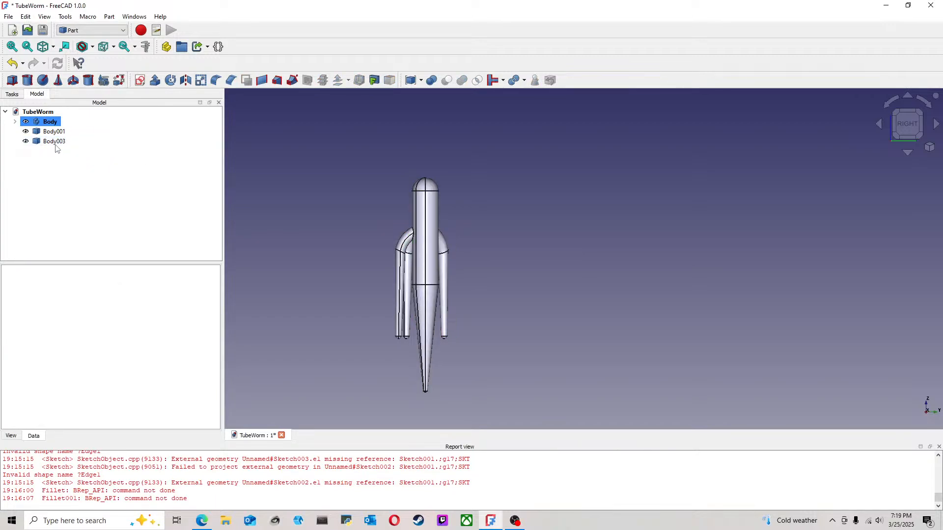
{"action": "left_click", "coordinate": [55, 142]}
{"action": "key", "text": "Delete"}
{"action": "left_click", "coordinate": [54, 132]}
{"action": "key", "text": "Delete"}
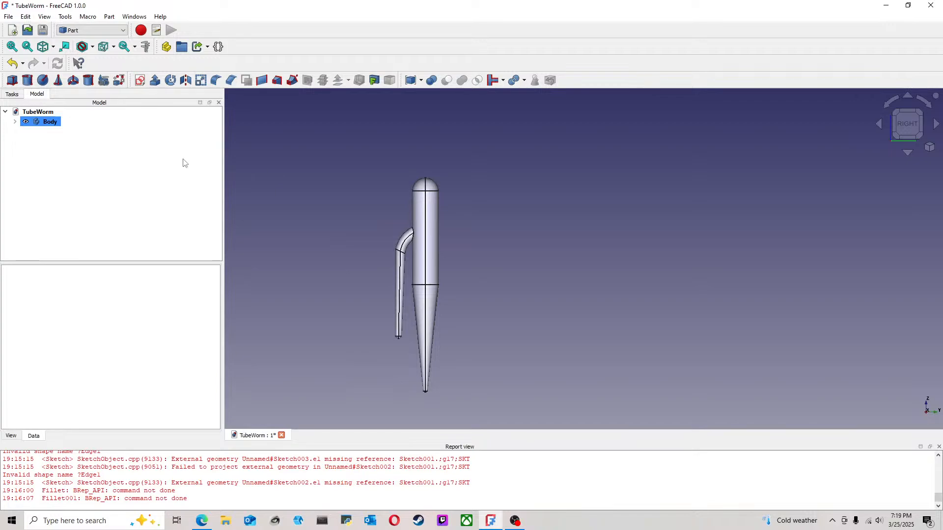
Step: Switch to the Part Design workbench and open the revolved body's profile sketch for editing
{"action": "left_click", "coordinate": [15, 122]}
{"action": "left_click", "coordinate": [102, 30]}
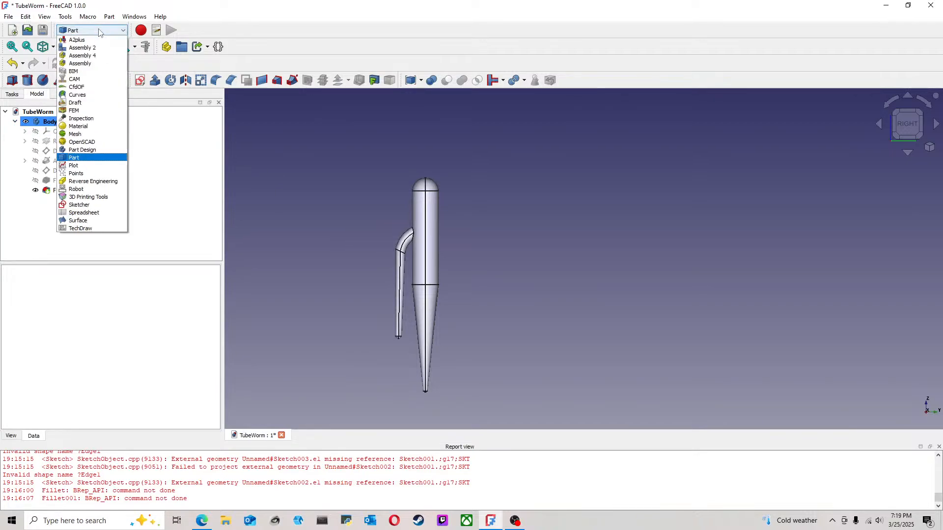
{"action": "left_click", "coordinate": [82, 150]}
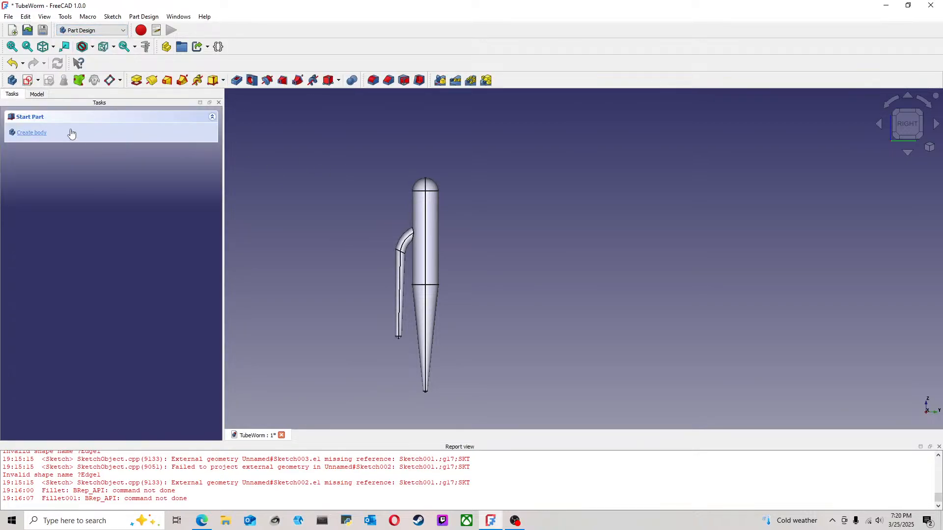
{"action": "left_click", "coordinate": [37, 95]}
{"action": "left_click", "coordinate": [24, 142]}
{"action": "double_click", "coordinate": [71, 151]}
{"action": "middle_click_drag", "start_coordinate": [758, 260], "coordinate": [584, 236]}
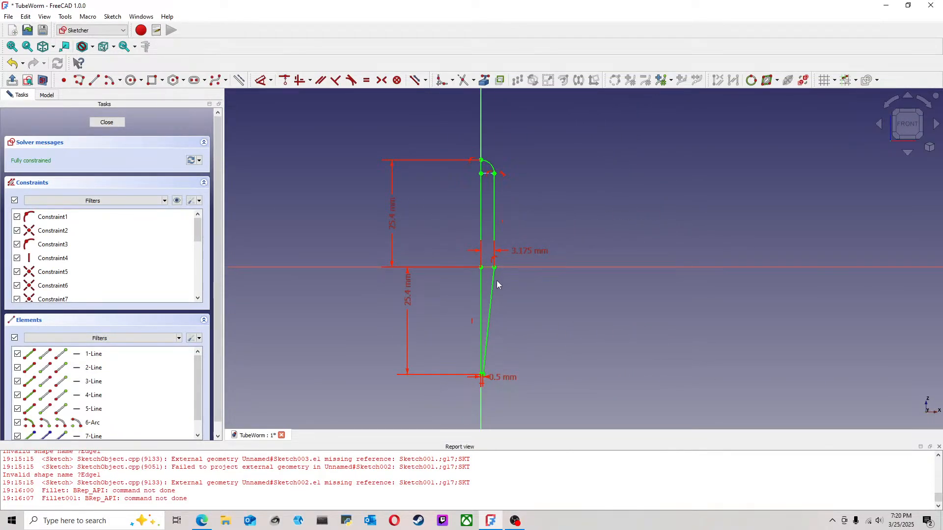
Step: Convert the profile's outer vertical line and tapered line to construction geometry
{"action": "left_click", "coordinate": [494, 219]}
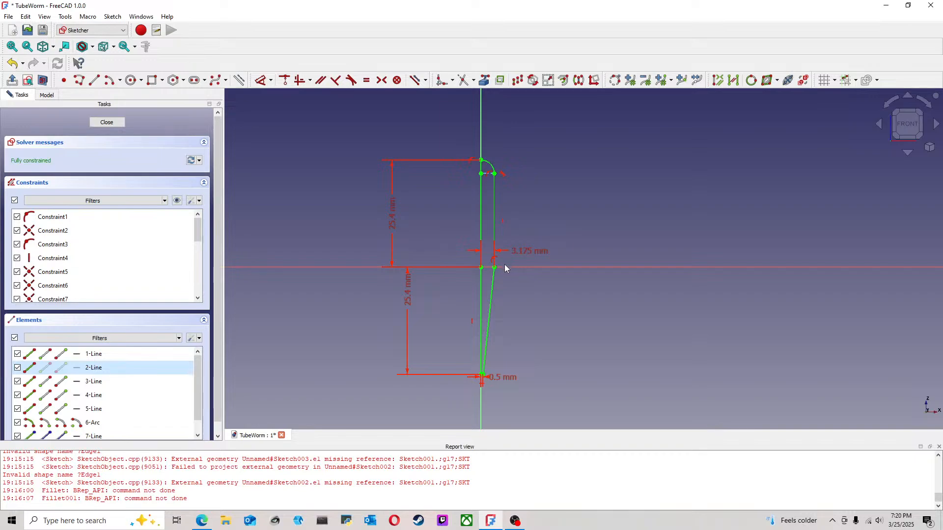
{"action": "left_click", "coordinate": [493, 275]}
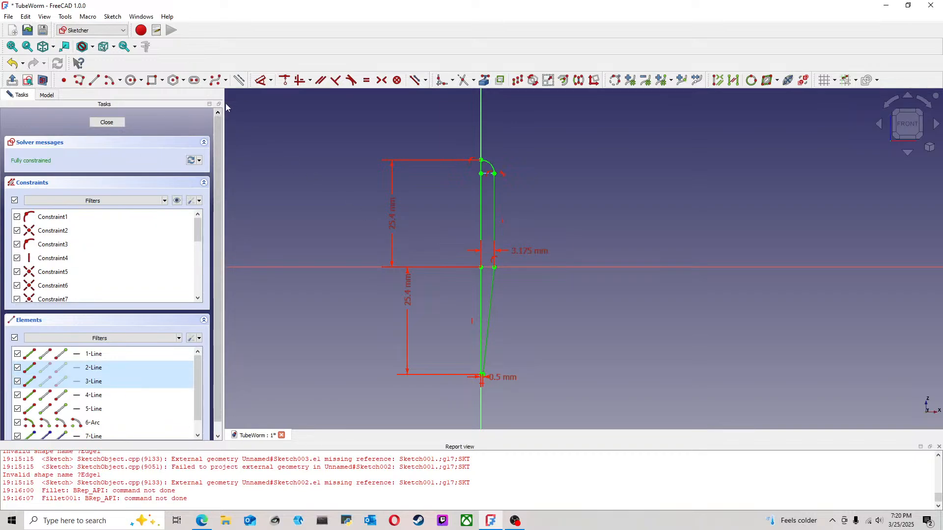
{"action": "key", "text": "g"}
{"action": "key", "text": "n"}
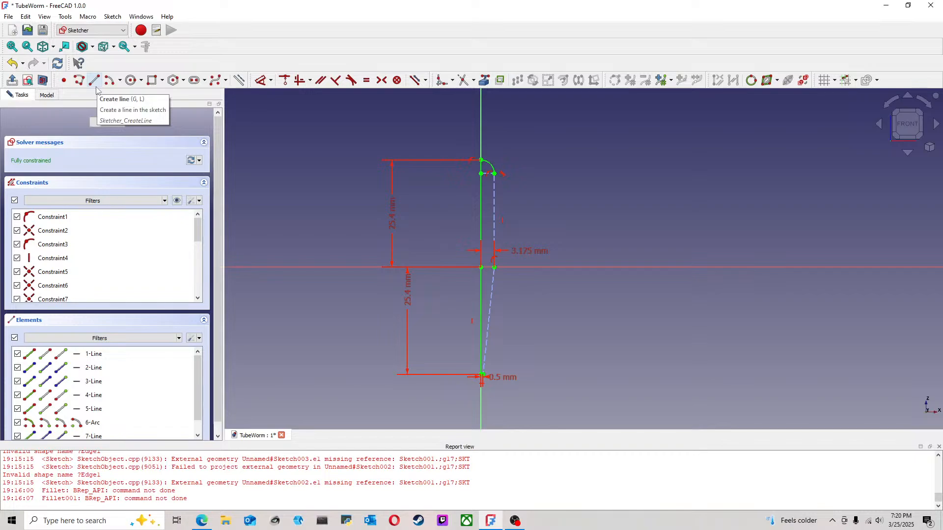
Step: Sketch a line from the nose arc's end about halfway down the upper side, and a second from there to the tail tip's outer corner
{"action": "left_click", "coordinate": [95, 81]}
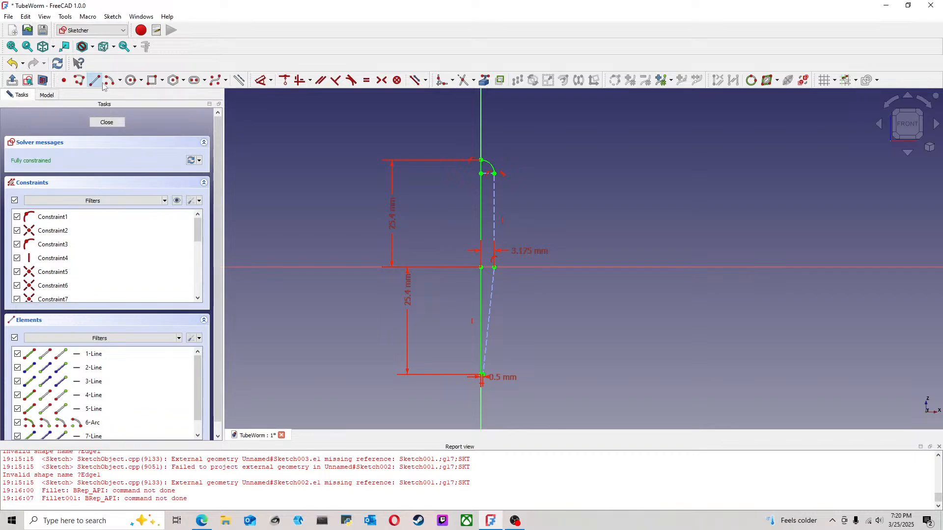
{"action": "left_click", "coordinate": [495, 173]}
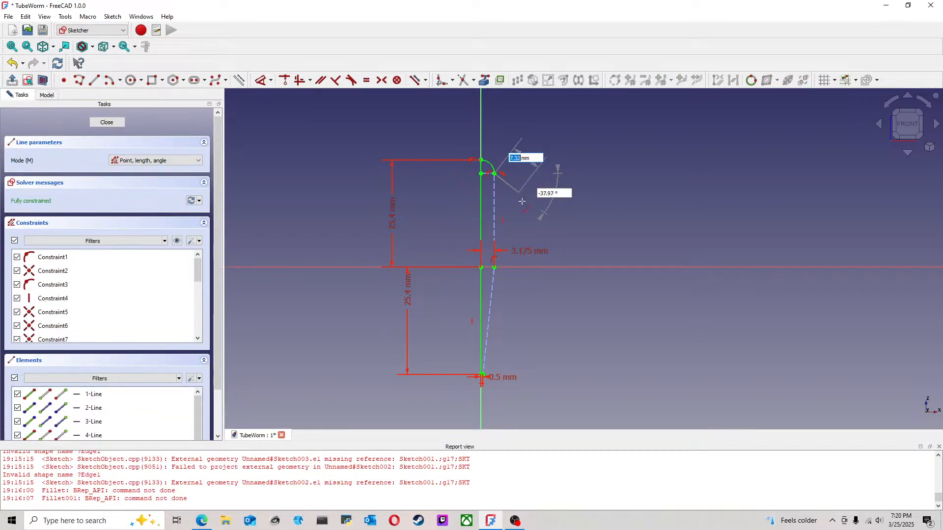
{"action": "left_click", "coordinate": [495, 209]}
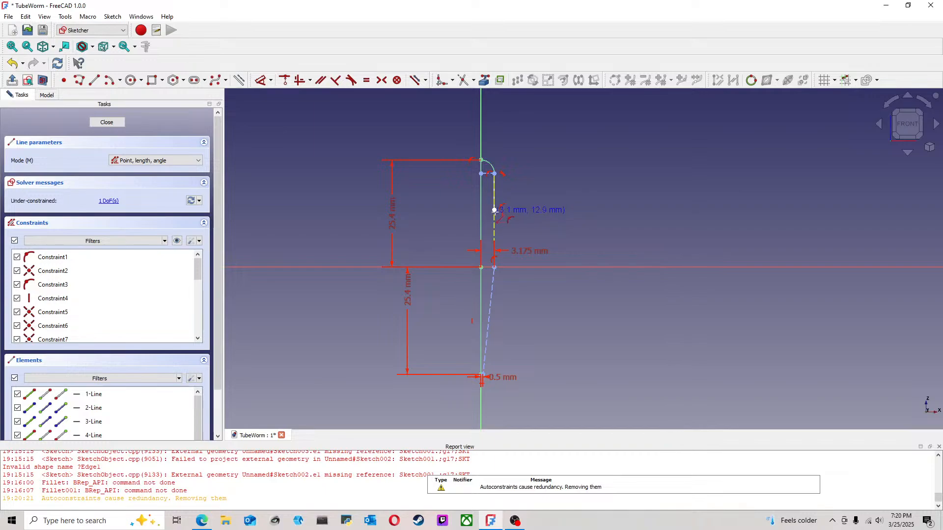
{"action": "scroll", "coordinate": [484, 376], "scroll_direction": "up", "scroll_amount": 4}
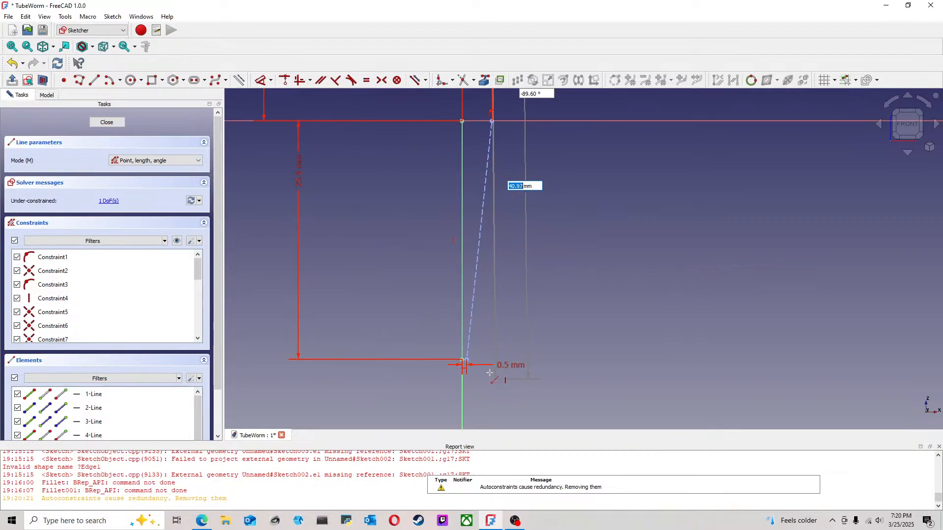
{"action": "left_click", "coordinate": [467, 360]}
{"action": "scroll", "coordinate": [523, 321], "scroll_direction": "down", "scroll_amount": 3}
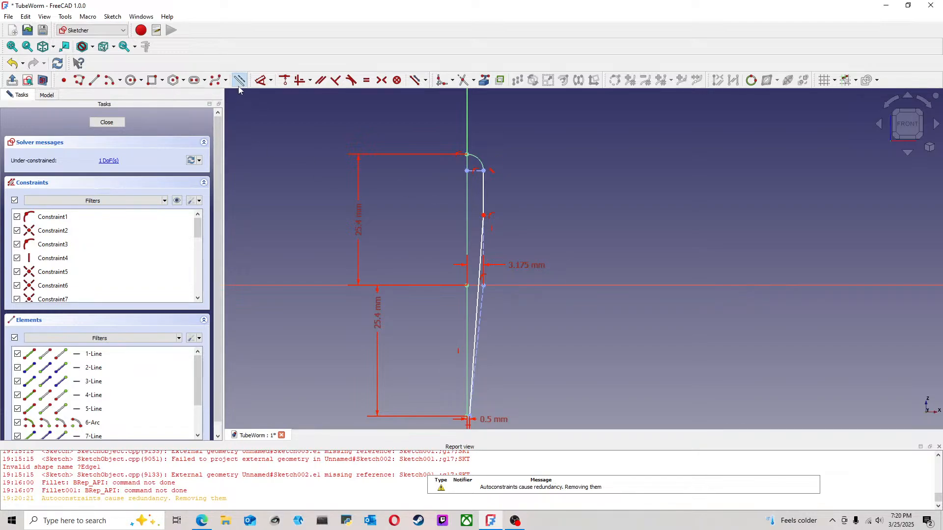
Step: Sketch four end-to-end lines along the vertical axis, from the top of the nose arc to the tail's bottom point
{"action": "left_click", "coordinate": [94, 80]}
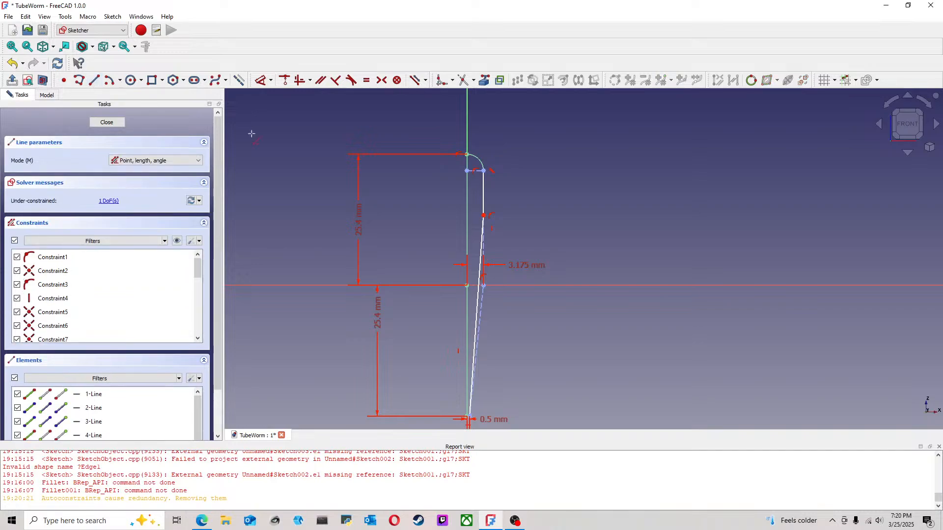
{"action": "left_click", "coordinate": [467, 154]}
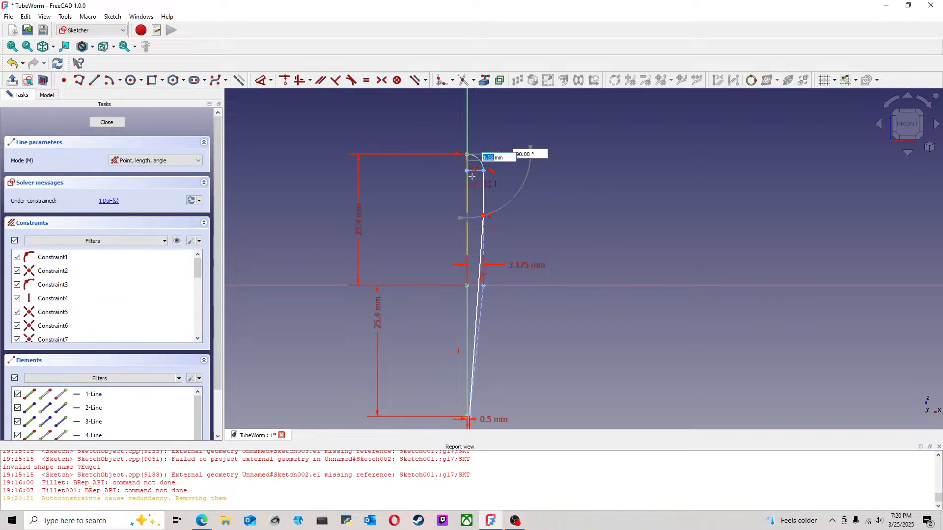
{"action": "left_click", "coordinate": [467, 203]}
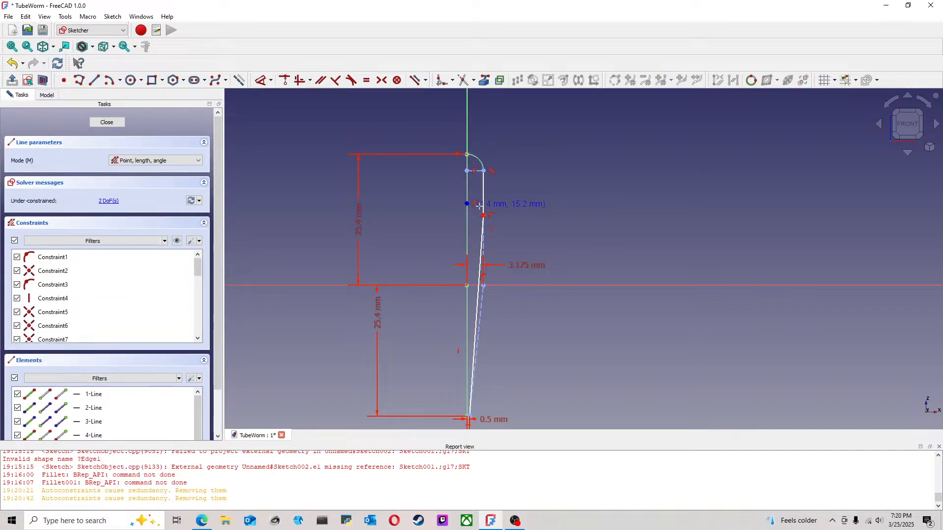
{"action": "left_click", "coordinate": [467, 256]}
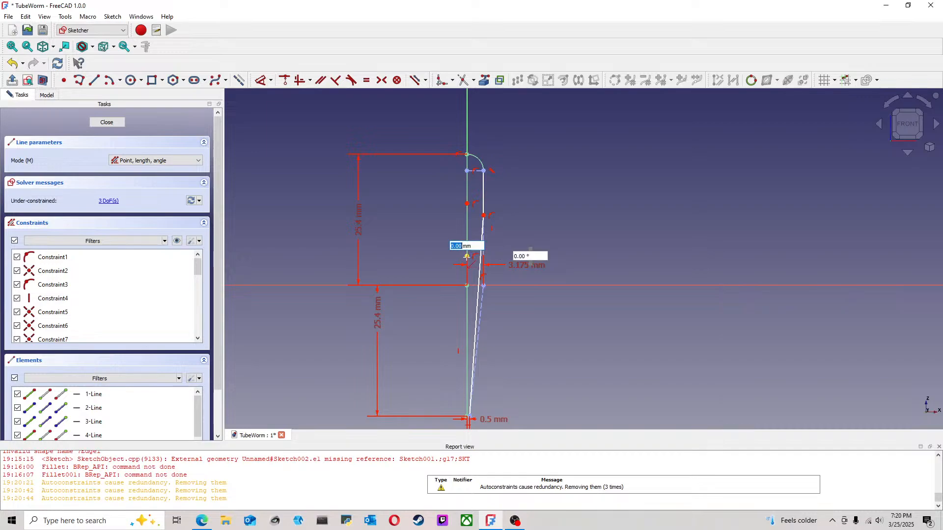
{"action": "left_click", "coordinate": [467, 311]}
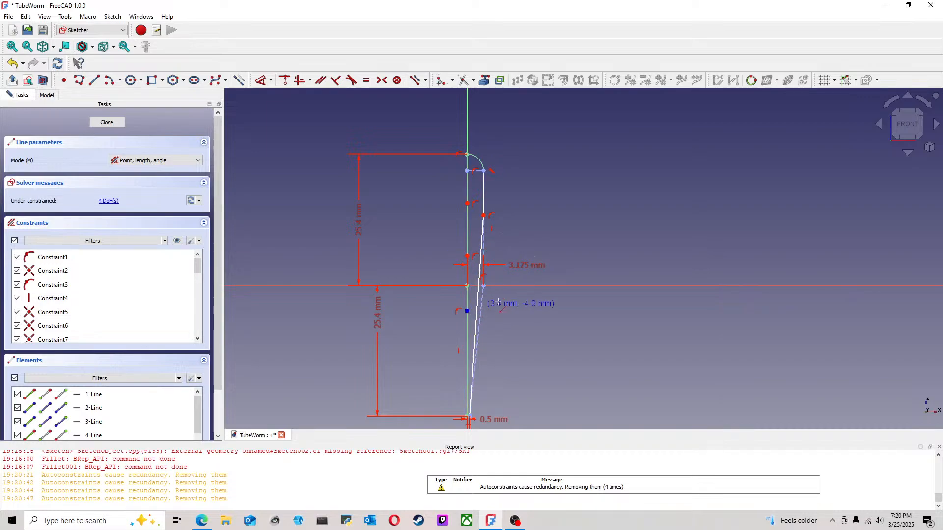
{"action": "left_click", "coordinate": [467, 311]}
{"action": "left_click", "coordinate": [467, 416]}
{"action": "key", "text": "Escape"}
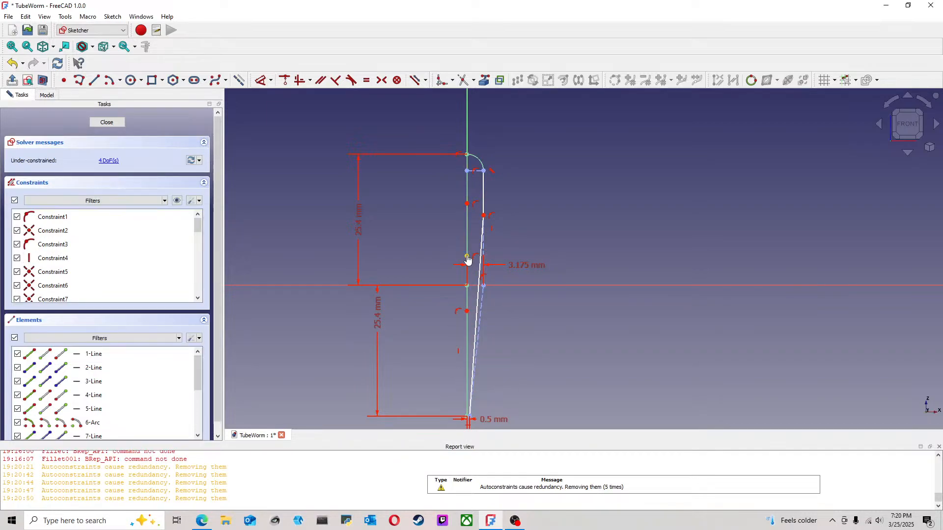
Step: Try to make the axis-line joint just above the origin coincident with the origin
{"action": "left_click", "coordinate": [467, 256]}
{"action": "left_click", "coordinate": [468, 287]}
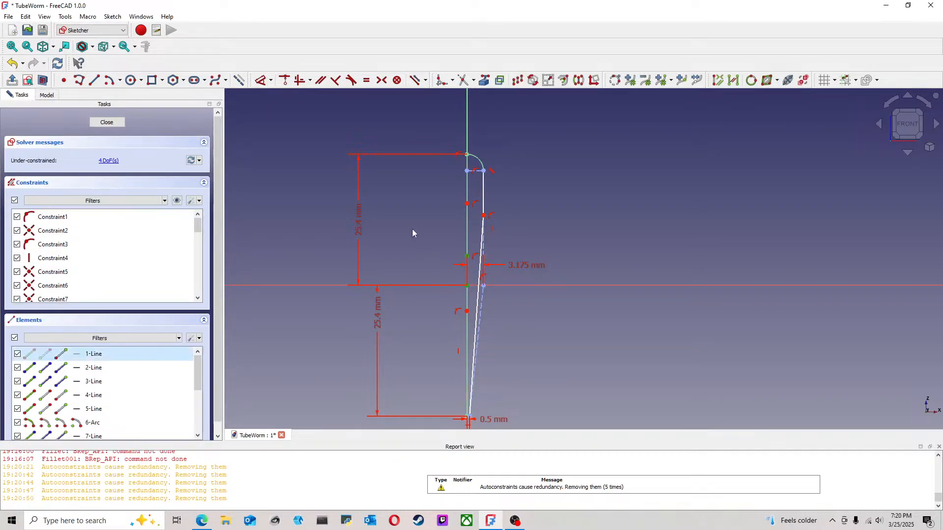
{"action": "left_click", "coordinate": [286, 81]}
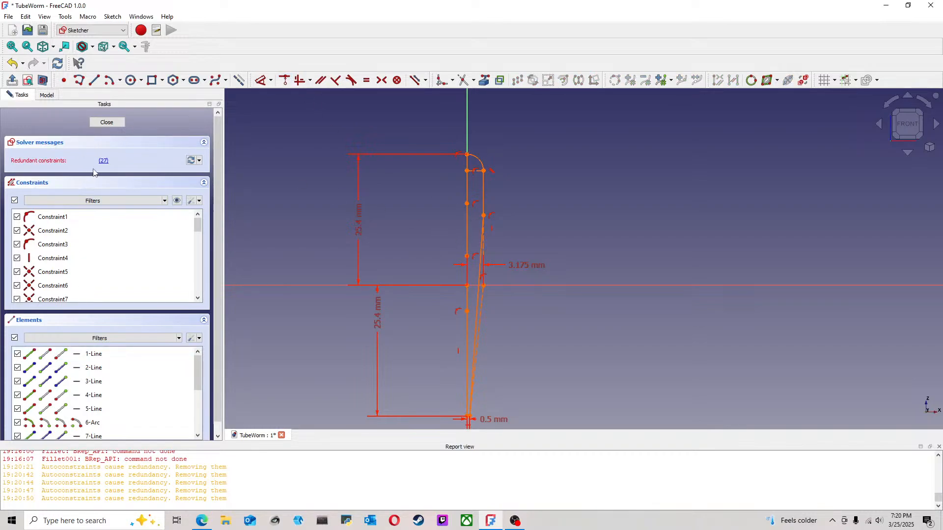
{"action": "left_click", "coordinate": [13, 63]}
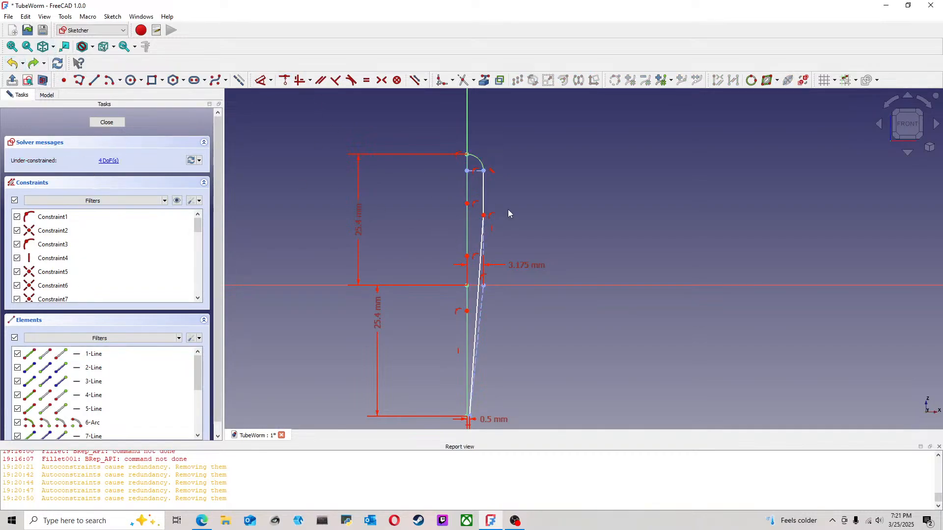
Step: Move the lower two joints of the new axis lines further down along the vertical axis
{"action": "left_click_drag", "start_coordinate": [468, 311], "coordinate": [468, 352]}
{"action": "left_click_drag", "start_coordinate": [467, 261], "coordinate": [468, 312]}
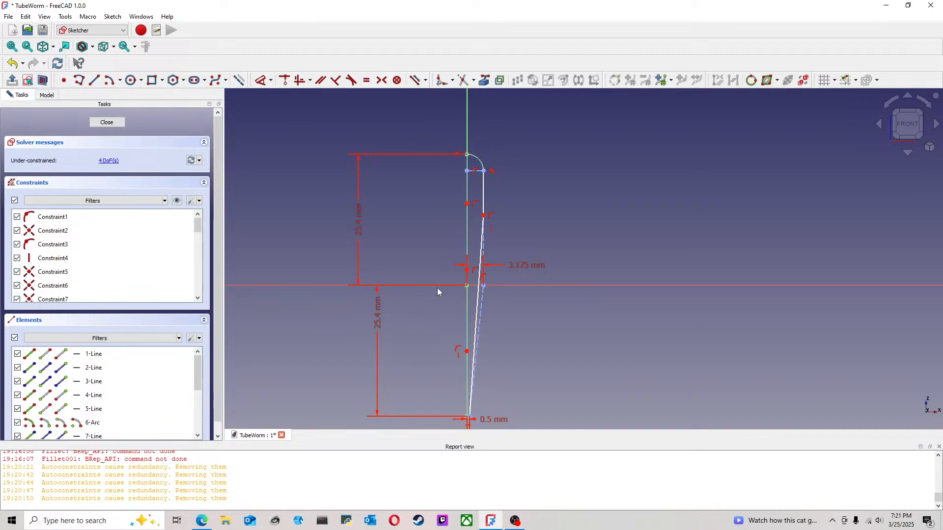
{"action": "middle_click_drag", "start_coordinate": [464, 290], "coordinate": [805, 307]}
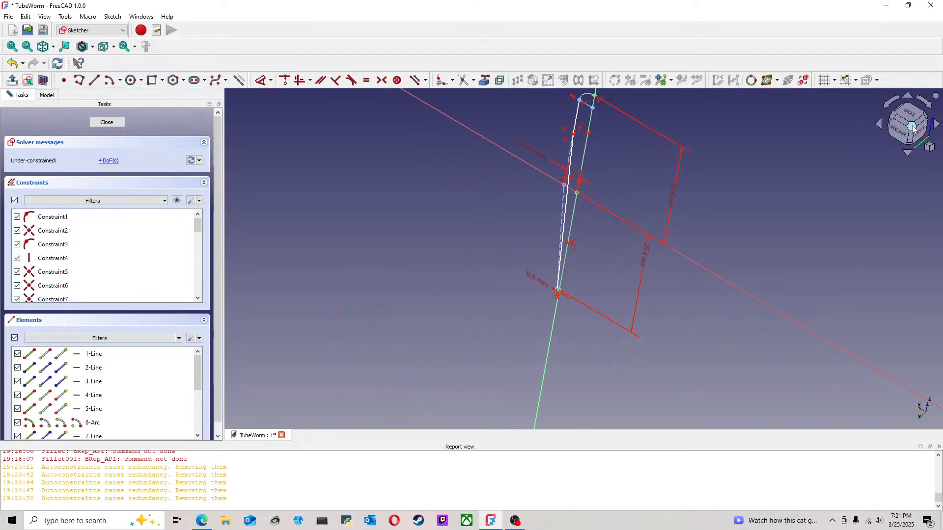
{"action": "left_click", "coordinate": [902, 137]}
{"action": "left_click", "coordinate": [899, 133]}
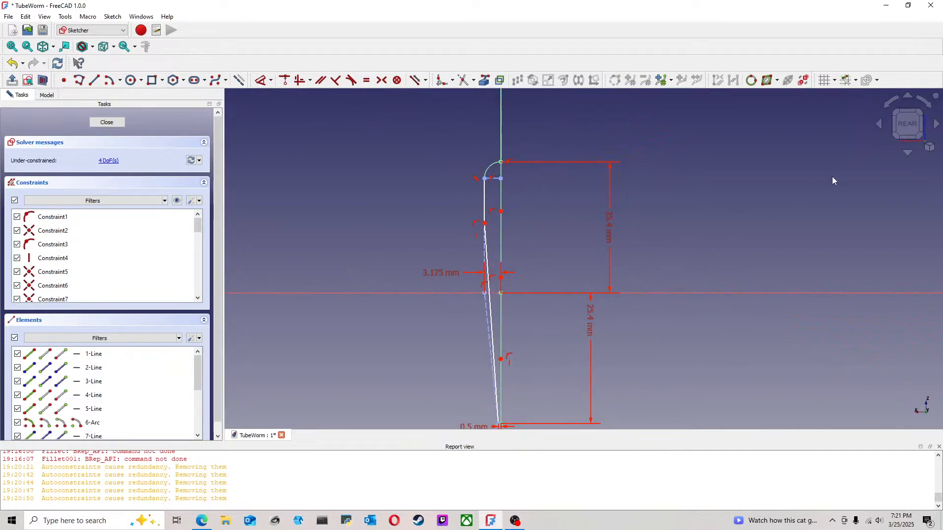
{"action": "left_click", "coordinate": [924, 127]}
{"action": "left_click", "coordinate": [924, 128]}
{"action": "left_click", "coordinate": [923, 128]}
{"action": "left_click", "coordinate": [923, 128]}
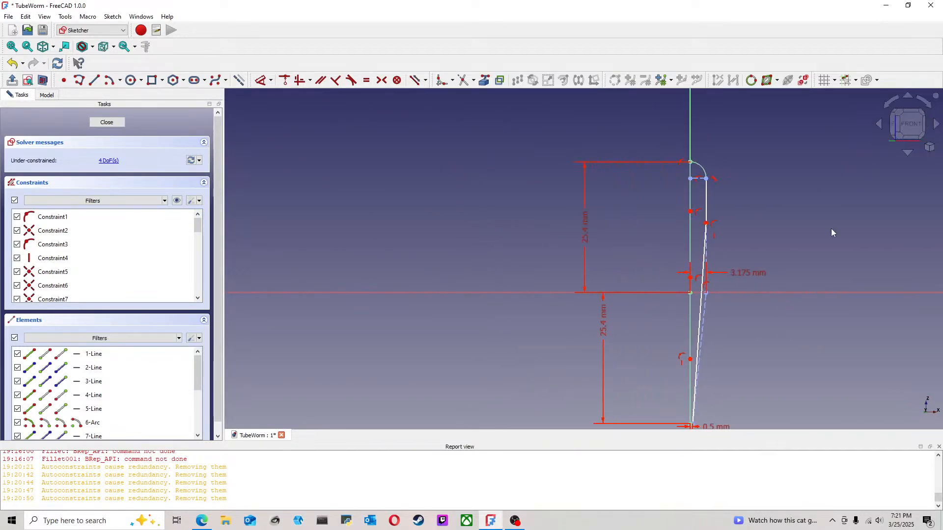
Step: Set the vertical distance from the joint on the profile's outer side to the origin to 12.7 mm and close the sketch
{"action": "left_click", "coordinate": [262, 83]}
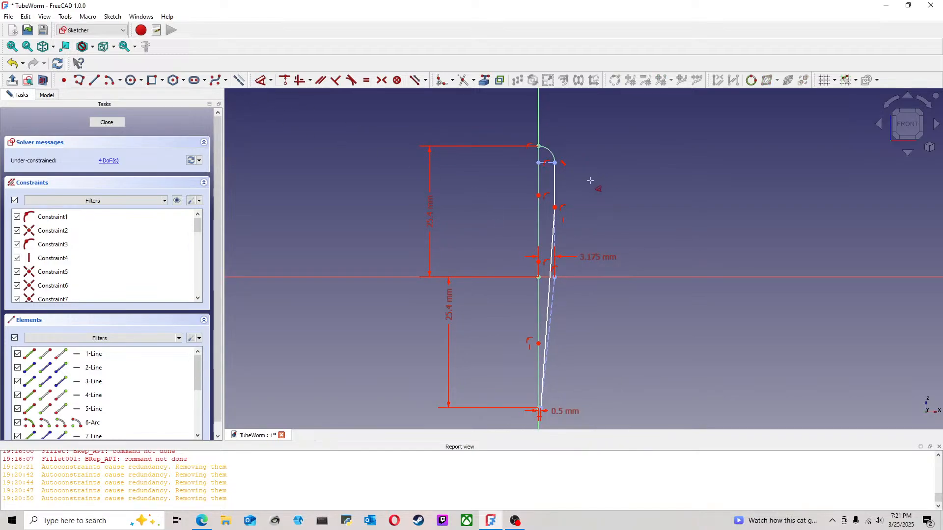
{"action": "left_click", "coordinate": [556, 207]}
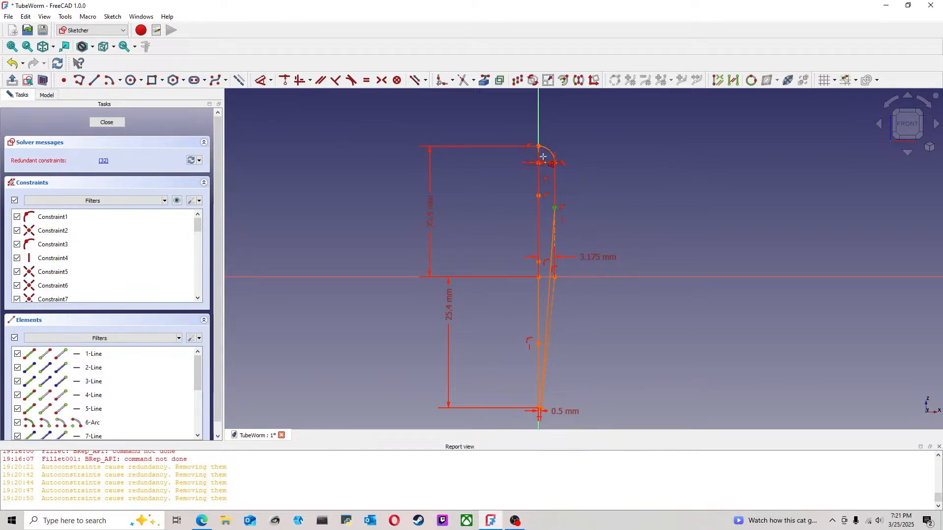
{"action": "left_click", "coordinate": [539, 277]}
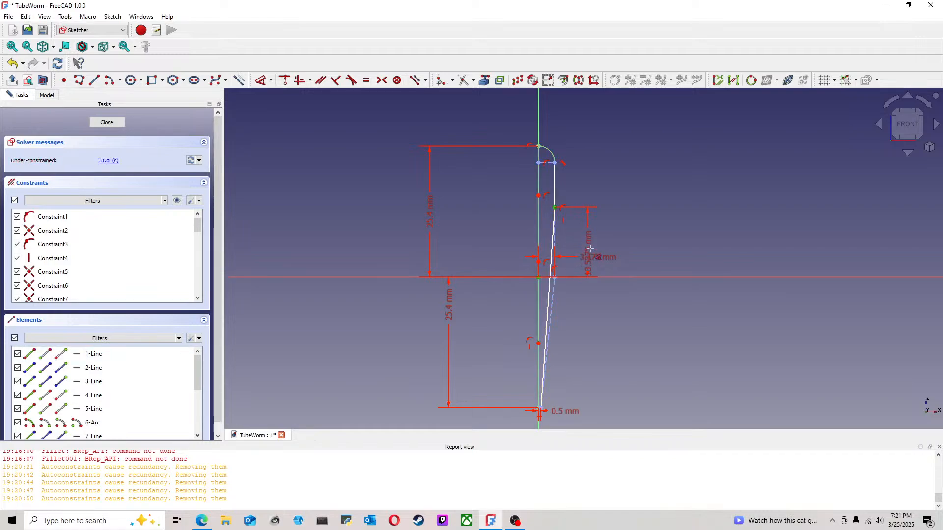
{"action": "left_click", "coordinate": [600, 243]}
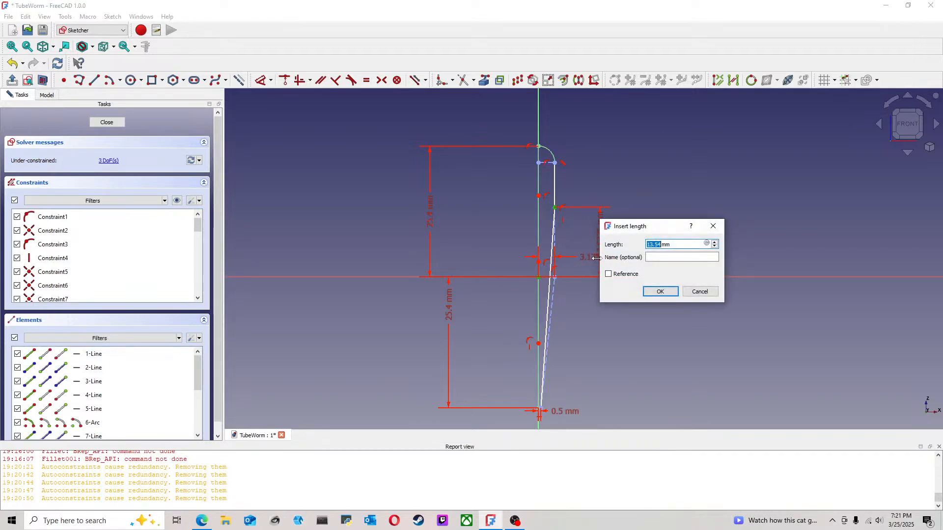
{"action": "type", "text": "12.7"}
{"action": "left_click", "coordinate": [660, 292]}
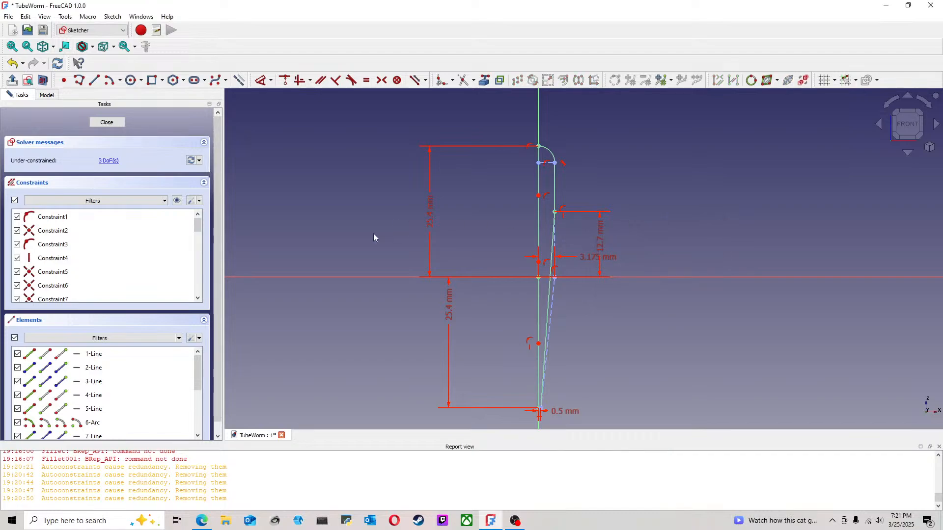
{"action": "key", "text": "Escape"}
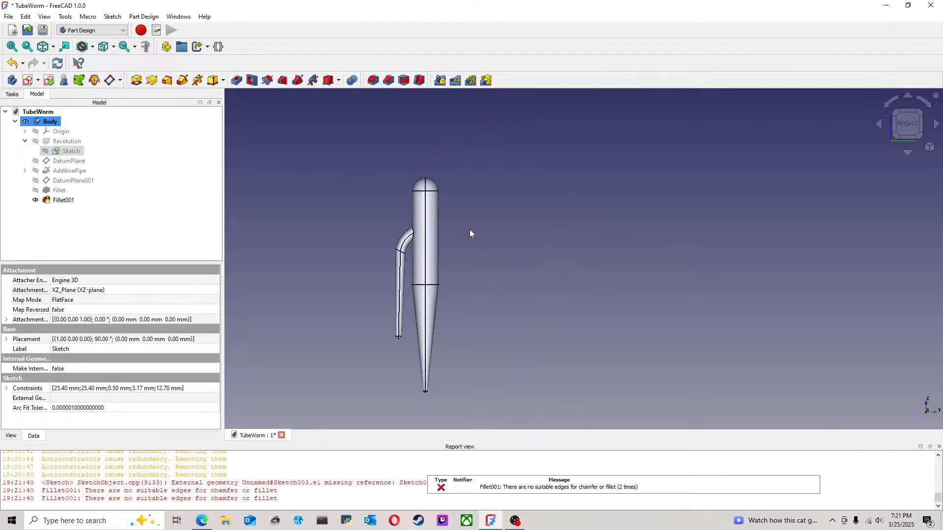
Step: Delete the Fillet001 feature and fillet the circular edge at the body's tail tip with a 0.4 mm radius
{"action": "left_click", "coordinate": [71, 201]}
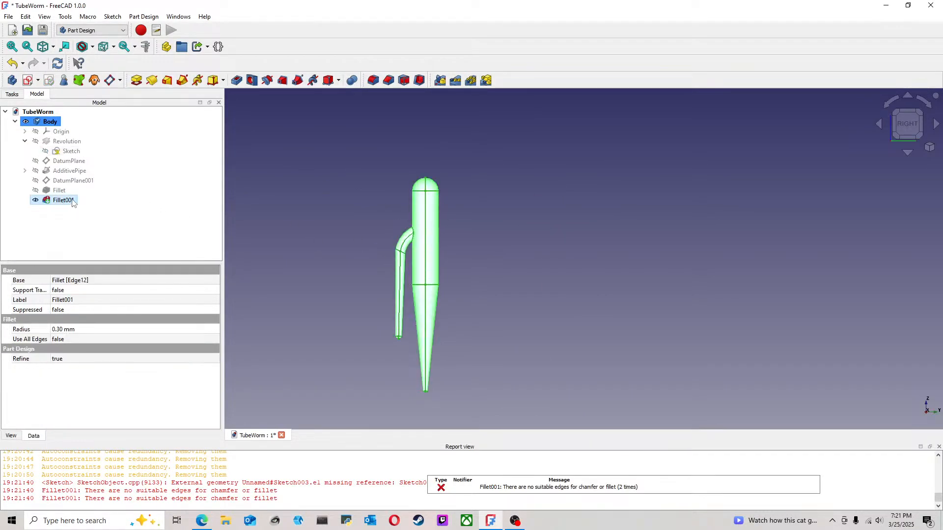
{"action": "key", "text": "Delete"}
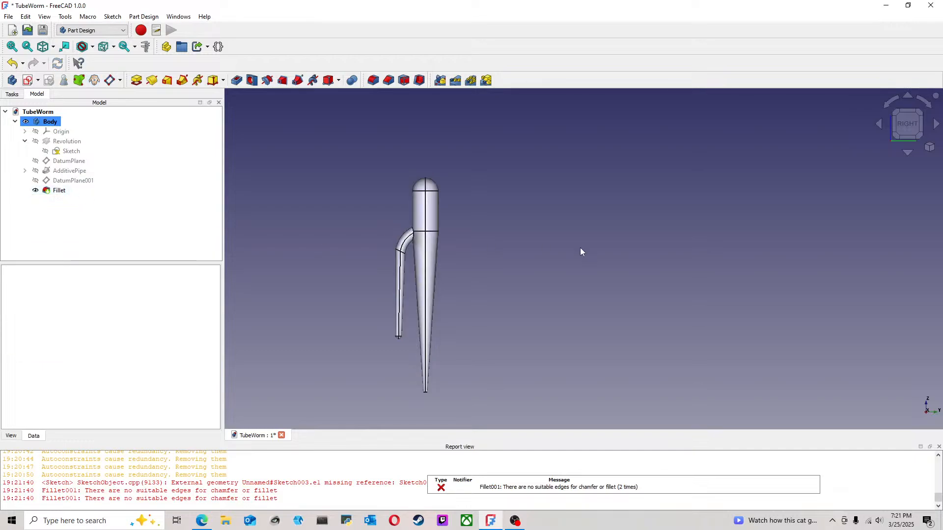
{"action": "middle_click_drag", "start_coordinate": [492, 308], "coordinate": [540, 272]}
{"action": "scroll", "coordinate": [429, 314], "scroll_direction": "up", "scroll_amount": 3}
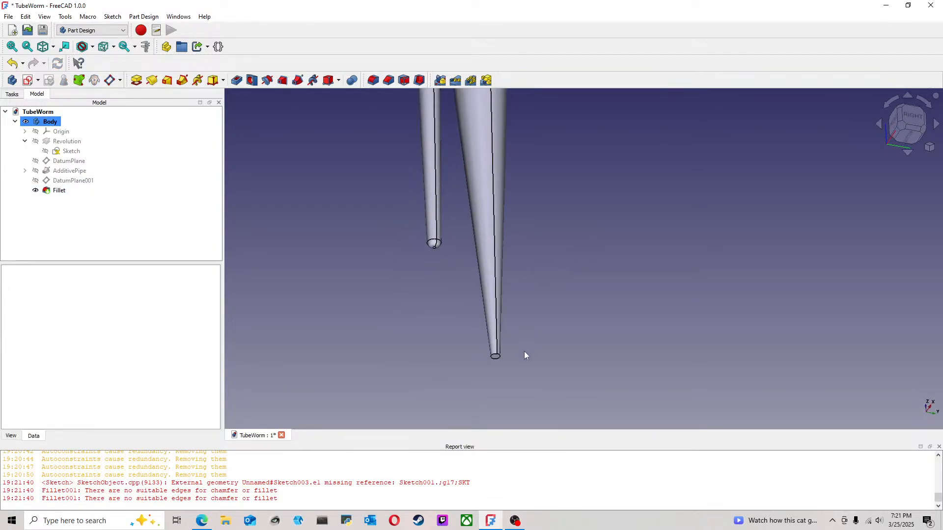
{"action": "left_click", "coordinate": [501, 353]}
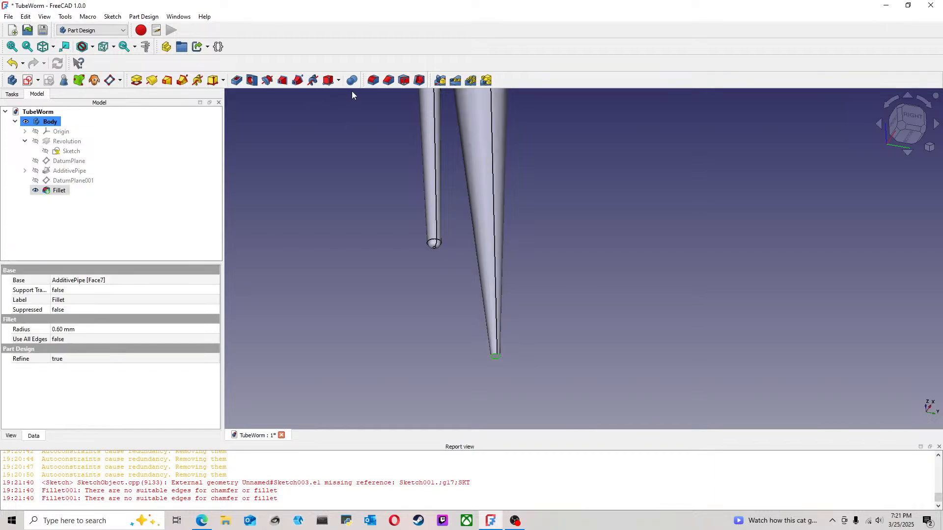
{"action": "left_click", "coordinate": [373, 80]}
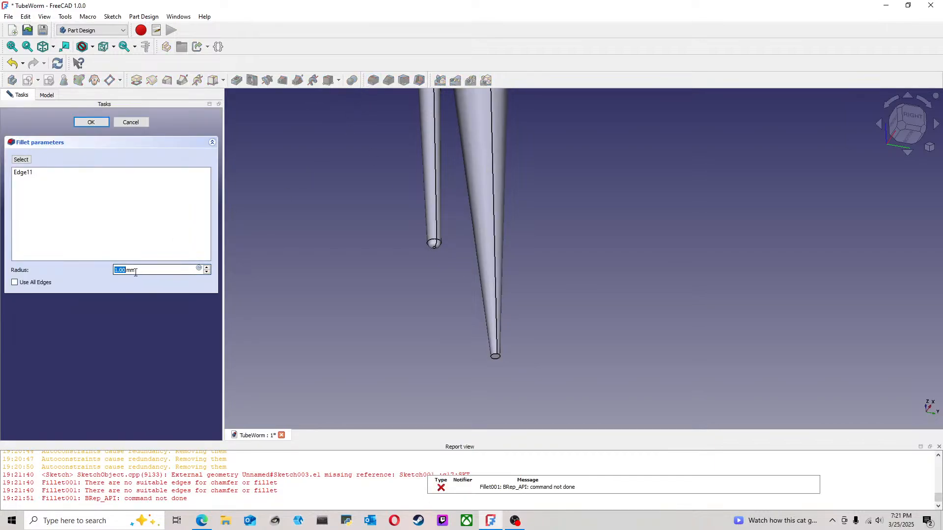
{"action": "left_click", "coordinate": [92, 122]}
Step: Return to the right-side view of the whole worm and save the document
{"action": "scroll", "coordinate": [519, 262], "scroll_direction": "down", "scroll_amount": 7}
{"action": "middle_click_drag", "start_coordinate": [565, 224], "coordinate": [522, 279]}
{"action": "left_click", "coordinate": [910, 132]}
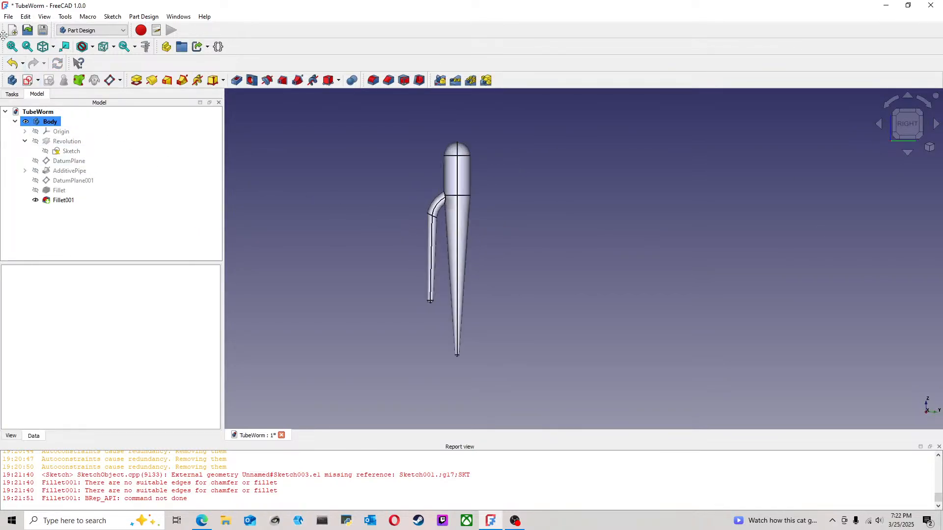
{"action": "left_click", "coordinate": [8, 16]}
{"action": "left_click", "coordinate": [22, 89]}
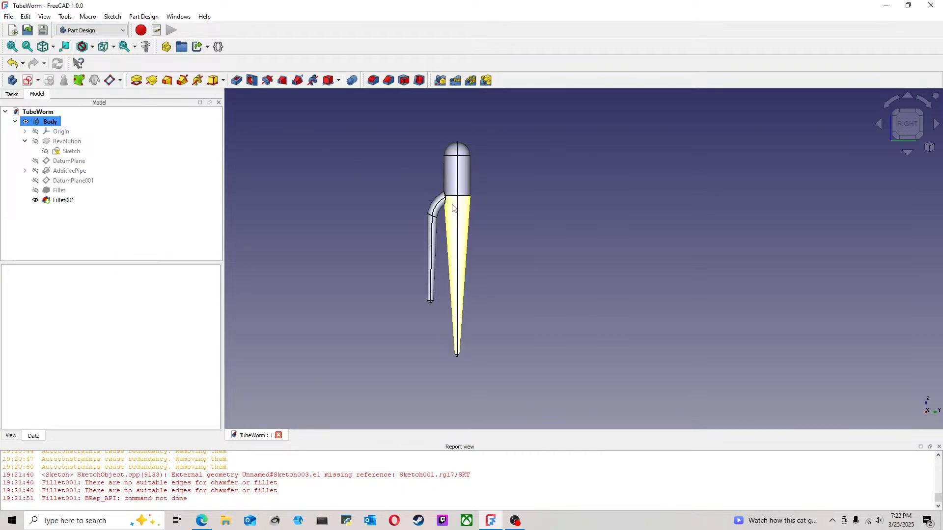
Step: Switch to the Part workbench and create a simple copy of the finished Body
{"action": "left_click", "coordinate": [79, 31]}
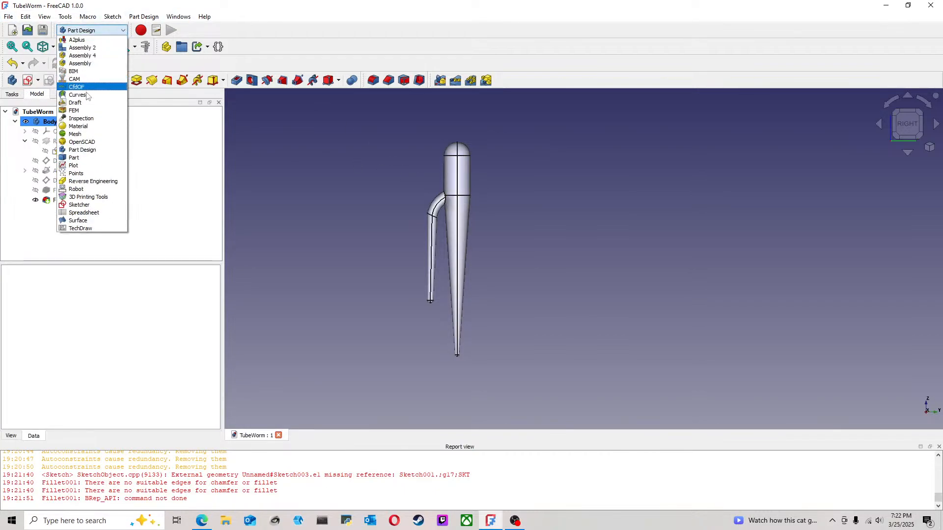
{"action": "left_click", "coordinate": [74, 158]}
{"action": "left_click", "coordinate": [921, 114]}
{"action": "middle_click_drag", "start_coordinate": [426, 156], "coordinate": [373, 206]}
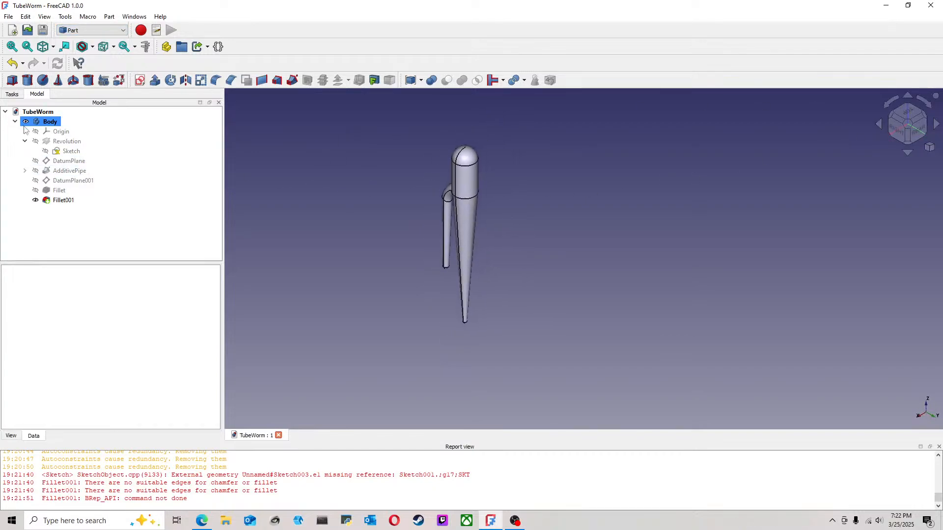
{"action": "left_click", "coordinate": [15, 122]}
{"action": "left_click", "coordinate": [54, 126]}
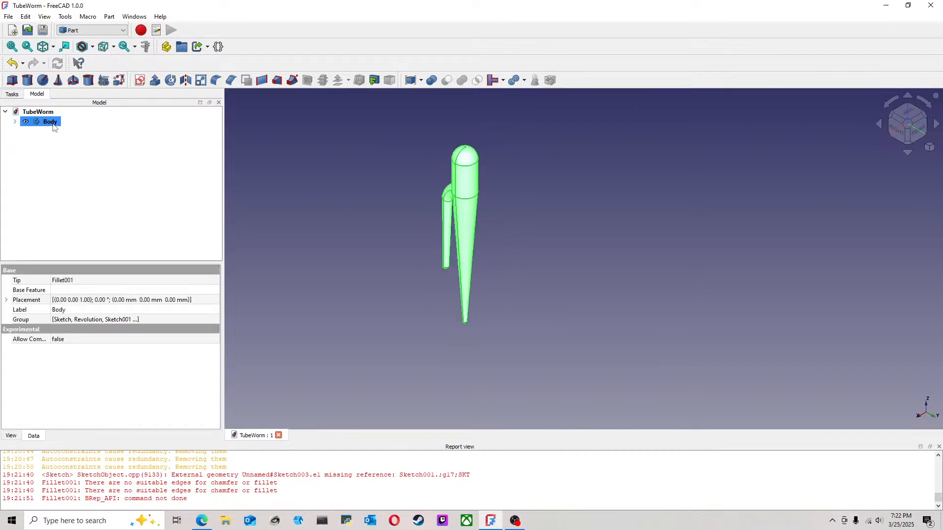
{"action": "left_click", "coordinate": [108, 17]}
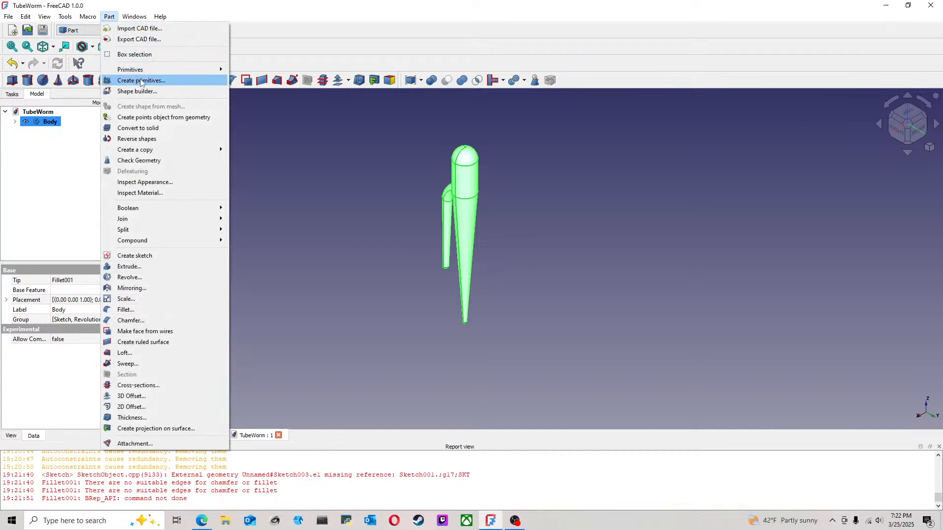
{"action": "mouse_move", "coordinate": [169, 149]}
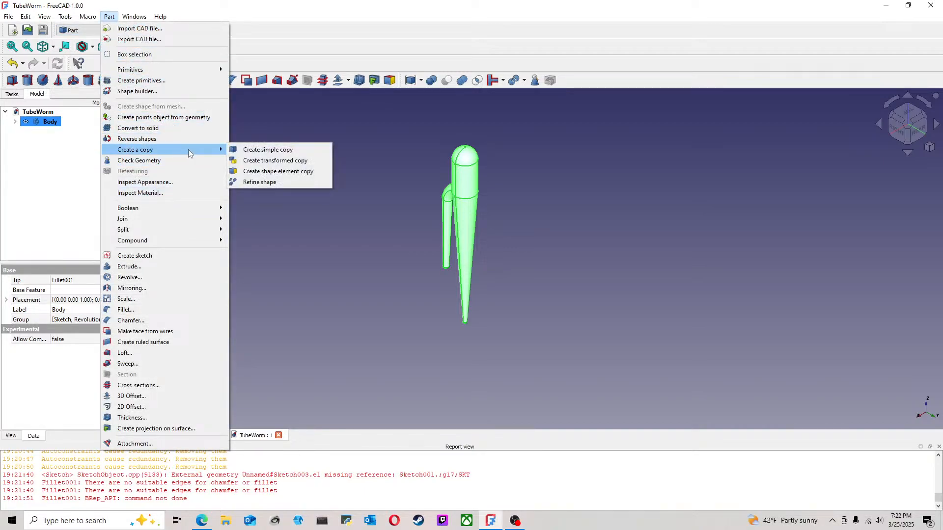
{"action": "left_click", "coordinate": [254, 148]}
Step: Transform the simple copy by rotating it 45° about the vertical Z axis, then view the model from the top
{"action": "left_click", "coordinate": [55, 132]}
{"action": "right_click", "coordinate": [55, 132]}
{"action": "left_click", "coordinate": [74, 141]}
{"action": "left_click_drag", "start_coordinate": [468, 260], "coordinate": [494, 243]}
{"action": "left_click", "coordinate": [906, 117]}
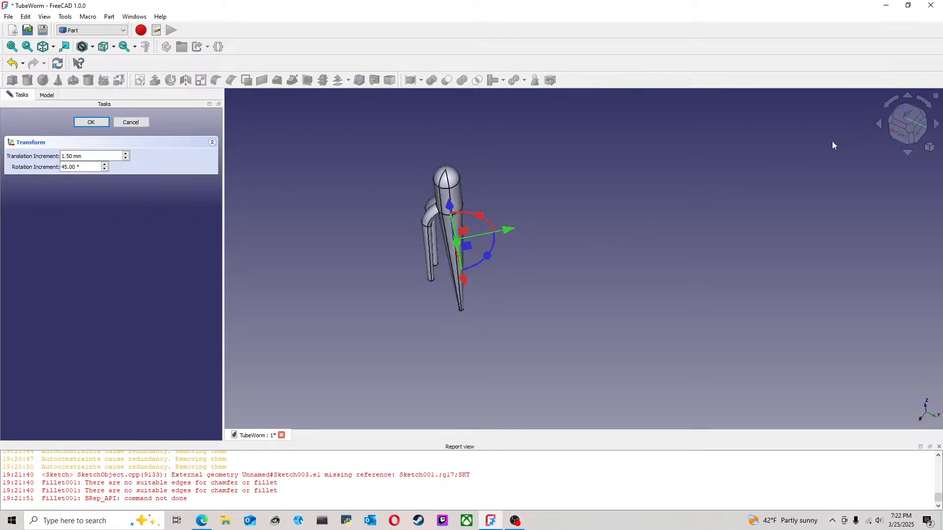
{"action": "left_click", "coordinate": [82, 126]}
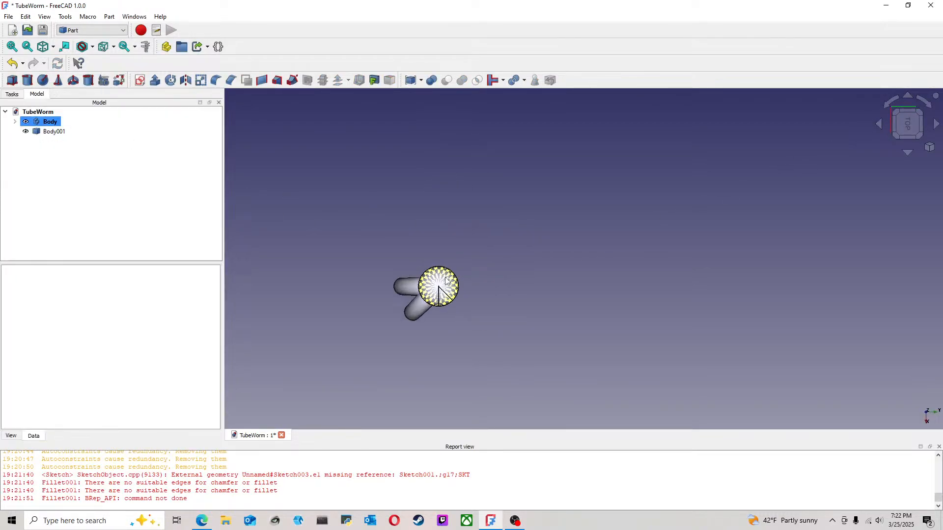
{"action": "right_click", "coordinate": [49, 132]}
{"action": "left_click", "coordinate": [320, 145]}
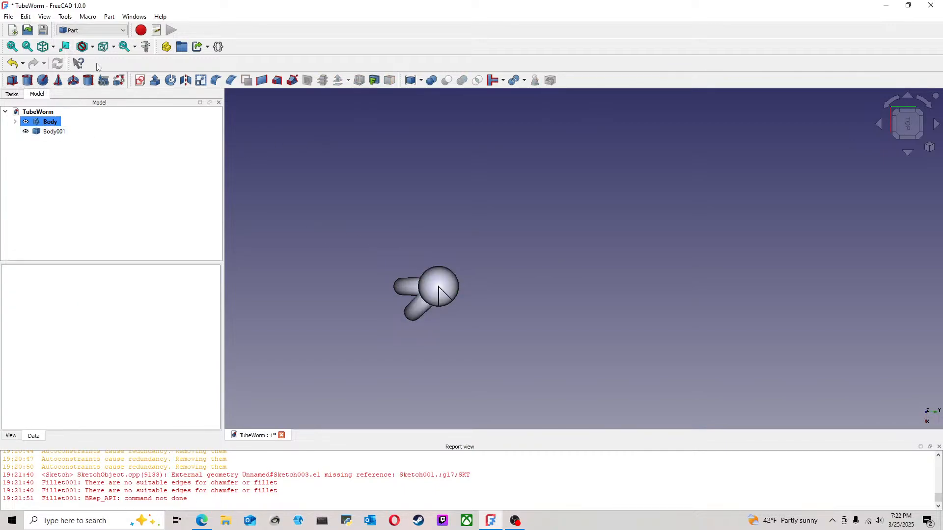
{"action": "left_click", "coordinate": [109, 17]}
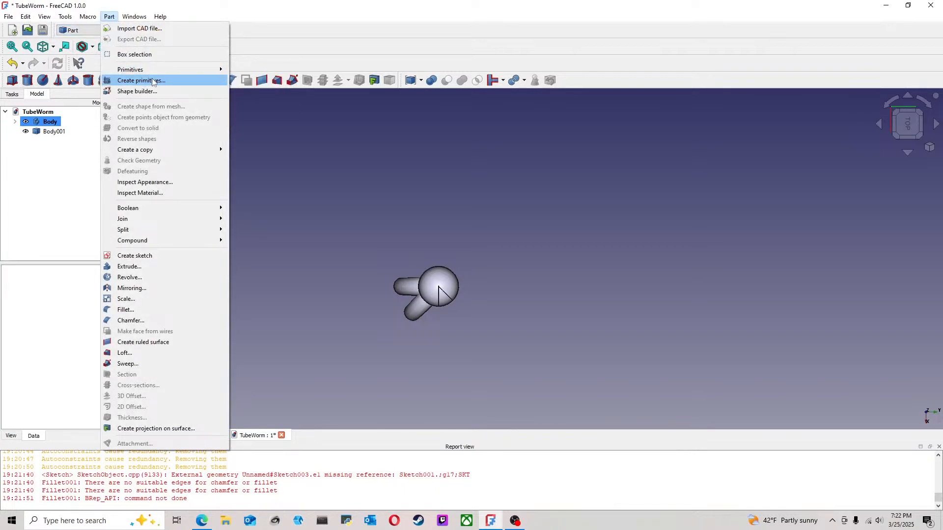
{"action": "mouse_move", "coordinate": [218, 150]}
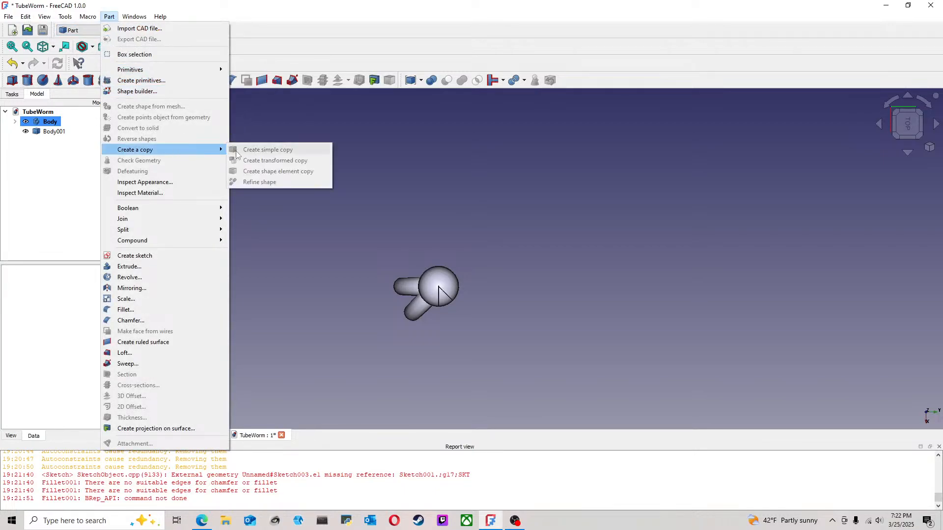
{"action": "left_click", "coordinate": [261, 126]}
{"action": "left_click", "coordinate": [58, 131]}
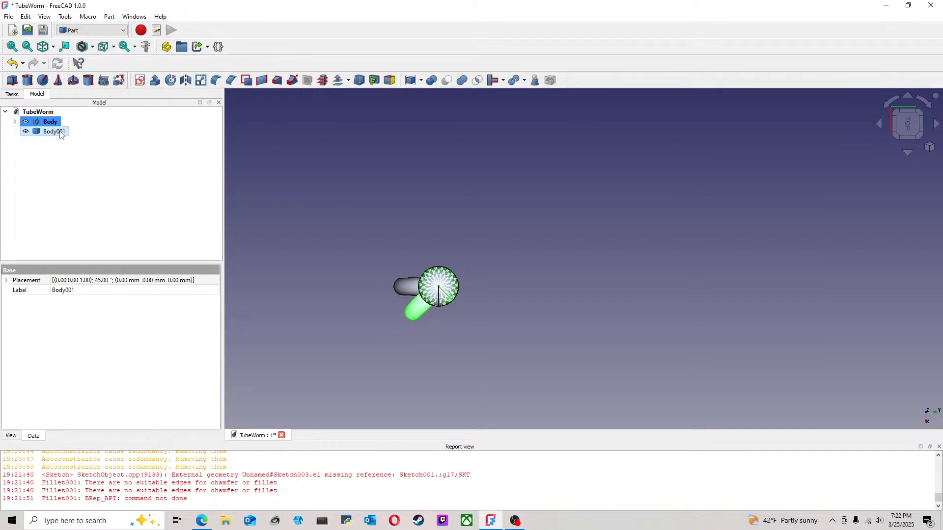
{"action": "right_click", "coordinate": [61, 135]}
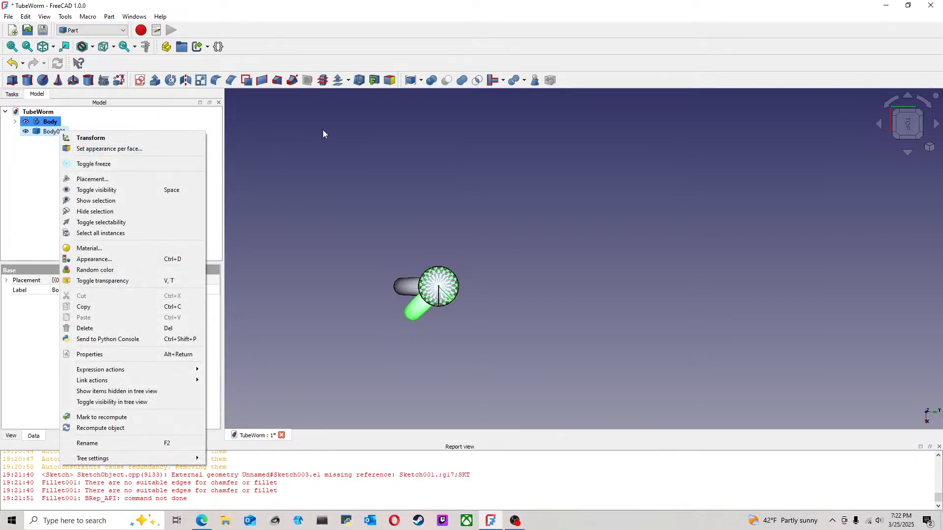
{"action": "left_click", "coordinate": [320, 130]}
Step: Create a simple copy of the body copy that is rotated 45°
{"action": "left_click", "coordinate": [49, 132]}
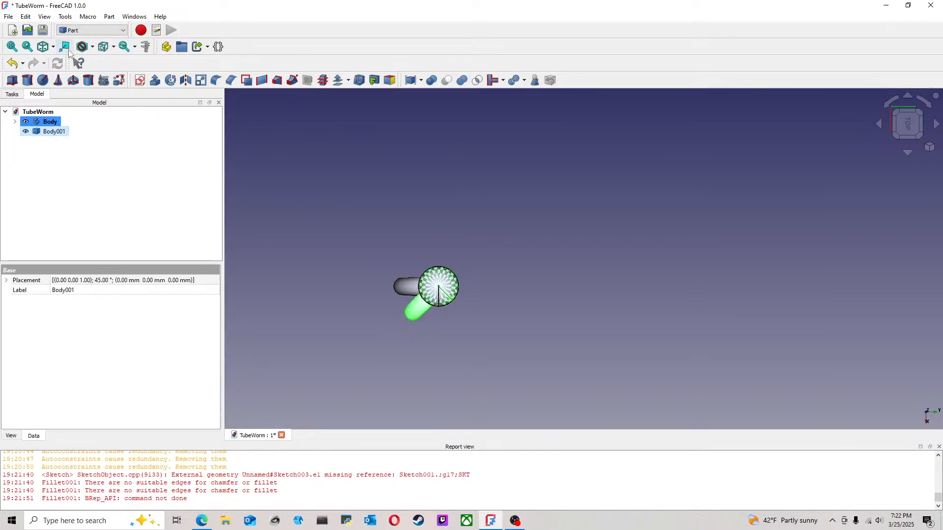
{"action": "left_click", "coordinate": [109, 16]}
{"action": "mouse_move", "coordinate": [162, 150]}
{"action": "left_click", "coordinate": [251, 151]}
Step: Rotate the second copy 90° clockwise about the Z axis, seen from the top, to a placement angle of 315°
{"action": "left_click", "coordinate": [54, 140]}
{"action": "right_click", "coordinate": [54, 140]}
{"action": "left_click", "coordinate": [74, 144]}
{"action": "left_click_drag", "start_coordinate": [482, 291], "coordinate": [493, 315]}
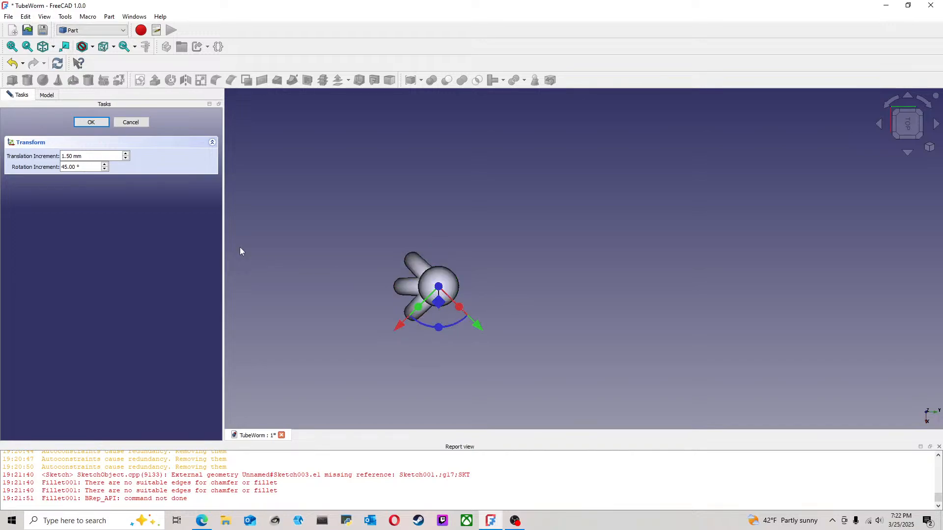
{"action": "left_click", "coordinate": [91, 122]}
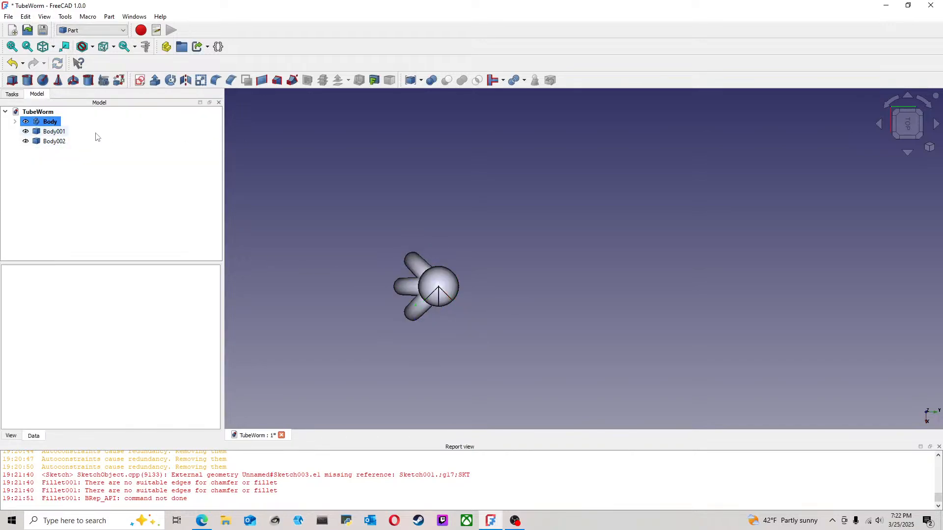
Step: Create a simple copy of Body002, the body copy placed at 315°
{"action": "left_click", "coordinate": [418, 308]}
{"action": "left_click", "coordinate": [54, 142]}
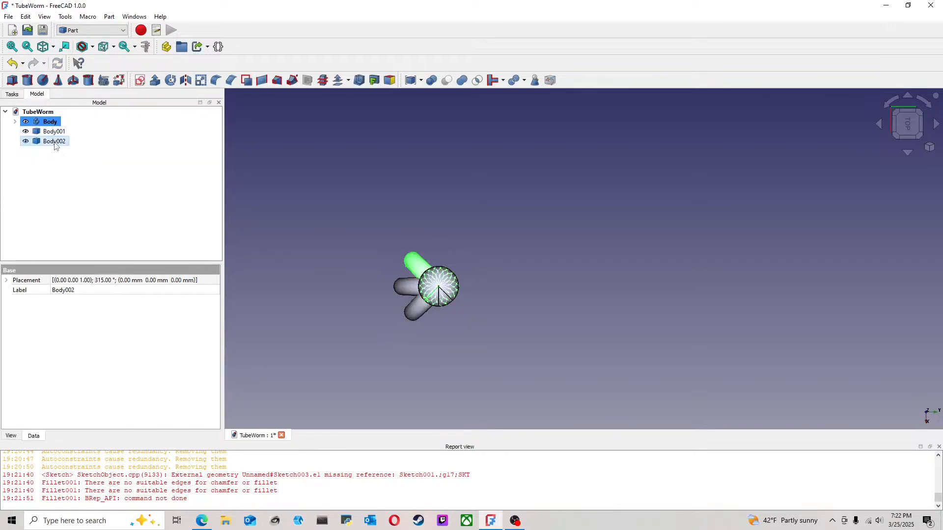
{"action": "right_click", "coordinate": [54, 142]}
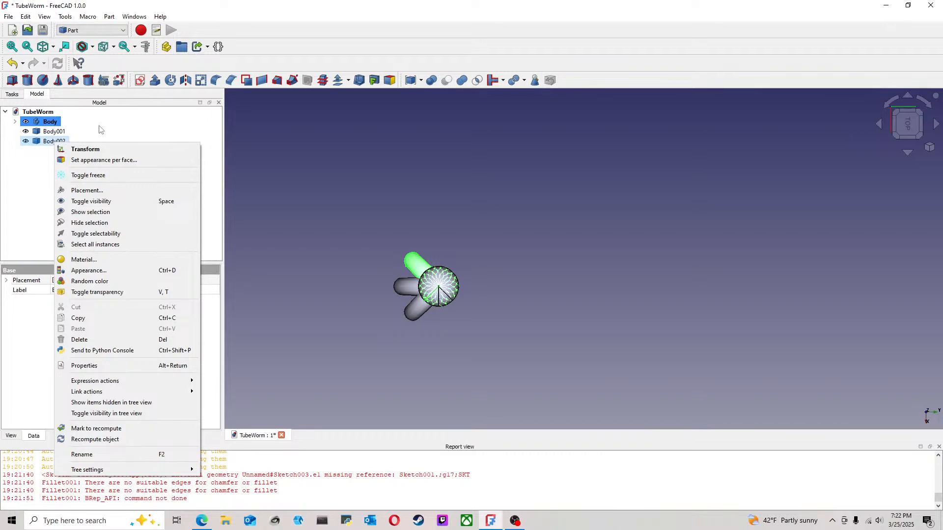
{"action": "left_click", "coordinate": [42, 149]}
{"action": "left_click", "coordinate": [109, 16]}
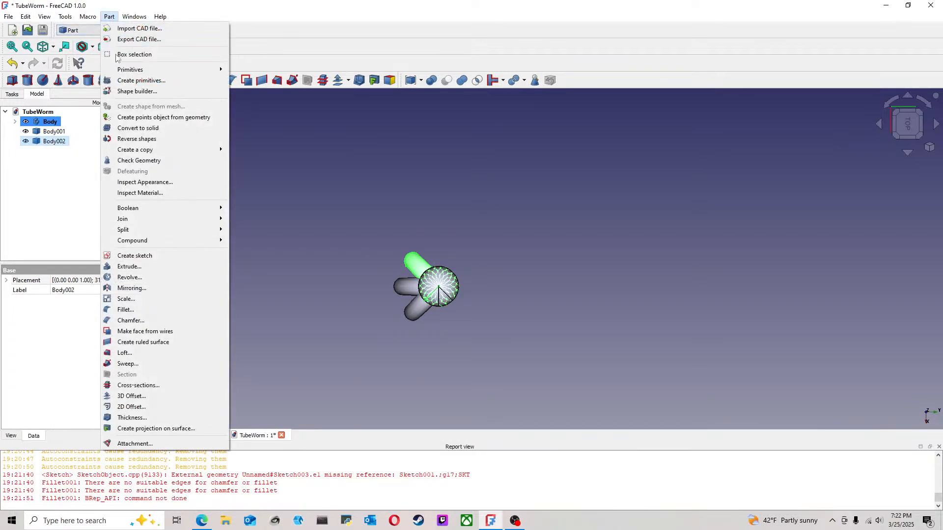
{"action": "mouse_move", "coordinate": [183, 151]}
{"action": "left_click", "coordinate": [274, 150]}
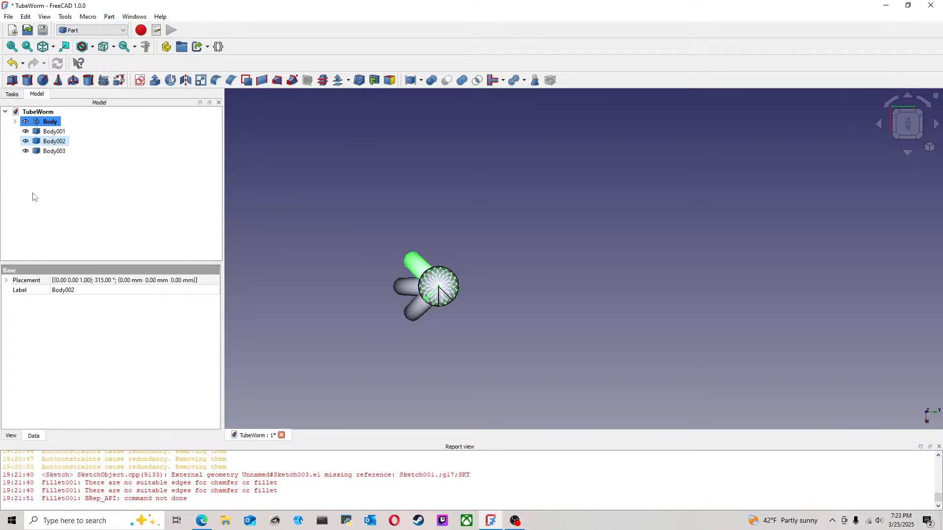
{"action": "left_click", "coordinate": [51, 153]}
{"action": "right_click", "coordinate": [51, 156]}
{"action": "left_click", "coordinate": [96, 166]}
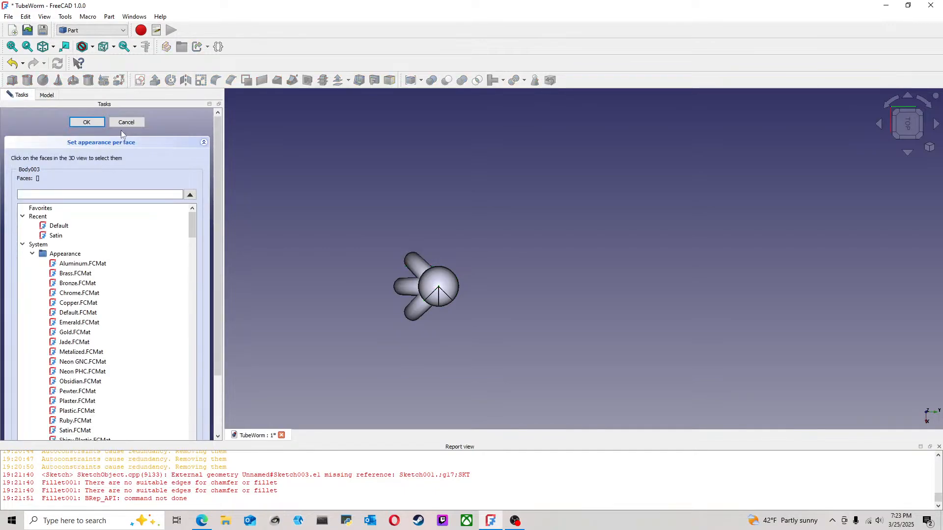
{"action": "left_click", "coordinate": [130, 121]}
Step: Rotate the third copy another 45° clockwise about the Z axis, seen from the top
{"action": "left_click", "coordinate": [52, 151]}
{"action": "right_click", "coordinate": [52, 151]}
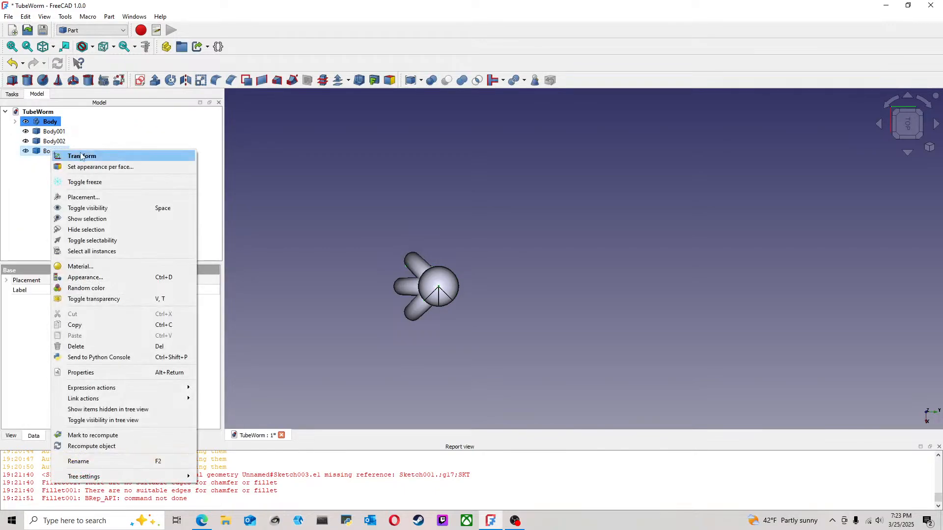
{"action": "left_click", "coordinate": [82, 157]}
{"action": "left_click_drag", "start_coordinate": [442, 327], "coordinate": [403, 292]}
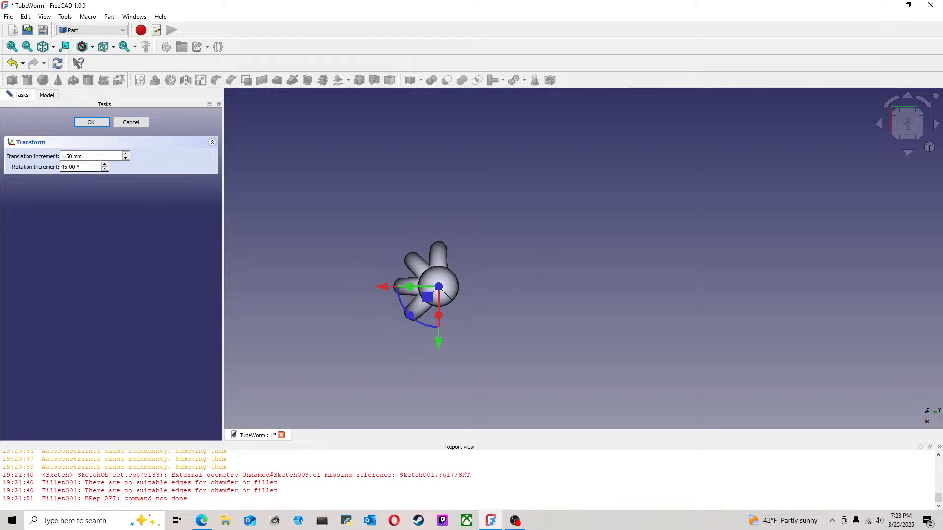
{"action": "left_click", "coordinate": [100, 123]}
Step: Create a simple copy of Body001, the body copy placed at 45°
{"action": "left_click", "coordinate": [417, 306]}
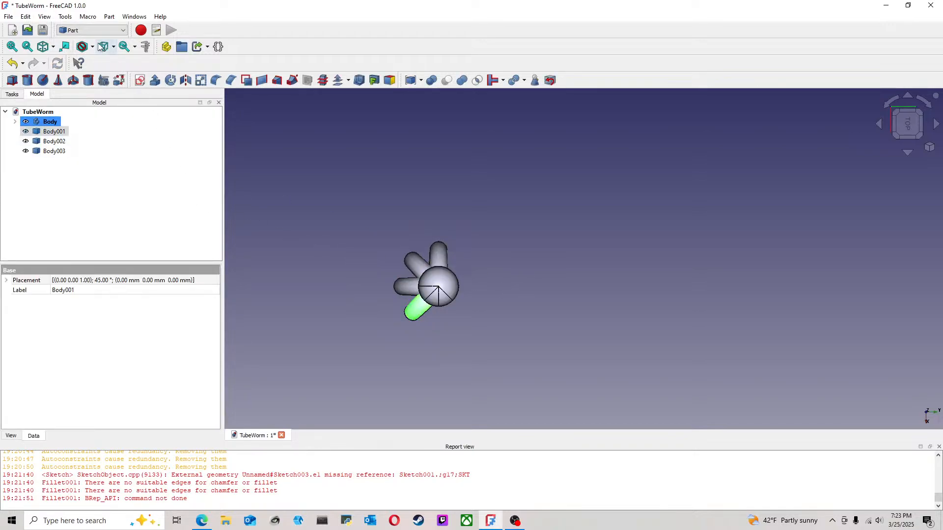
{"action": "left_click", "coordinate": [109, 16]}
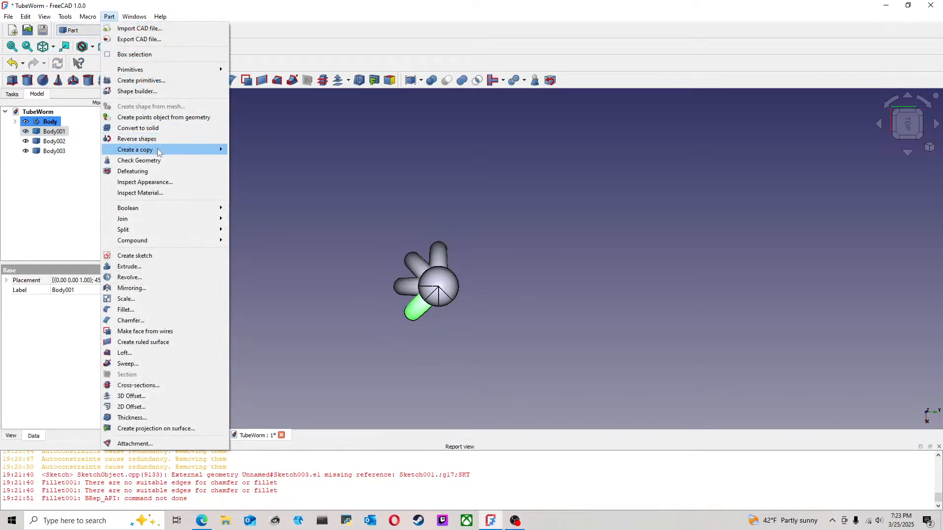
{"action": "mouse_move", "coordinate": [205, 151]}
{"action": "left_click", "coordinate": [268, 149]}
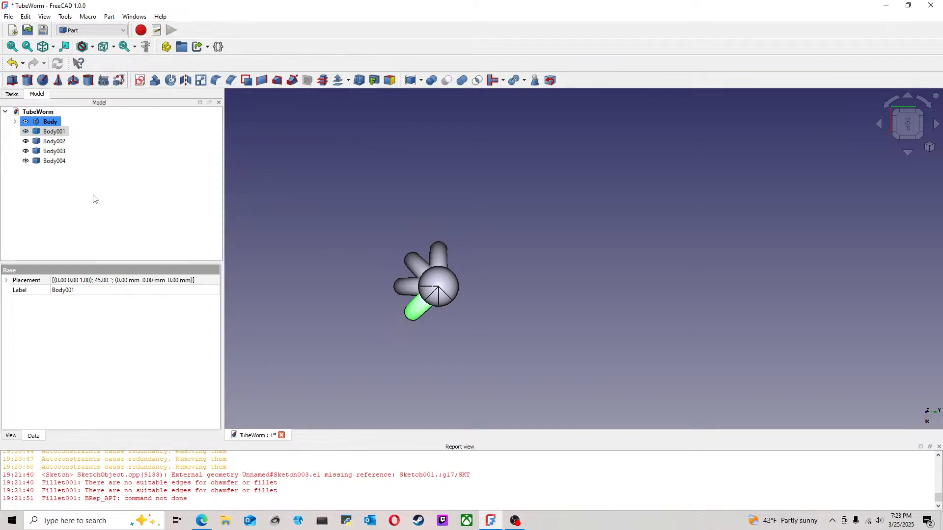
Step: Rotate the fourth copy, Body004, another 45° counterclockwise about the Z axis, seen from the top
{"action": "left_click", "coordinate": [54, 160]}
{"action": "right_click", "coordinate": [55, 162]}
{"action": "left_click", "coordinate": [86, 170]}
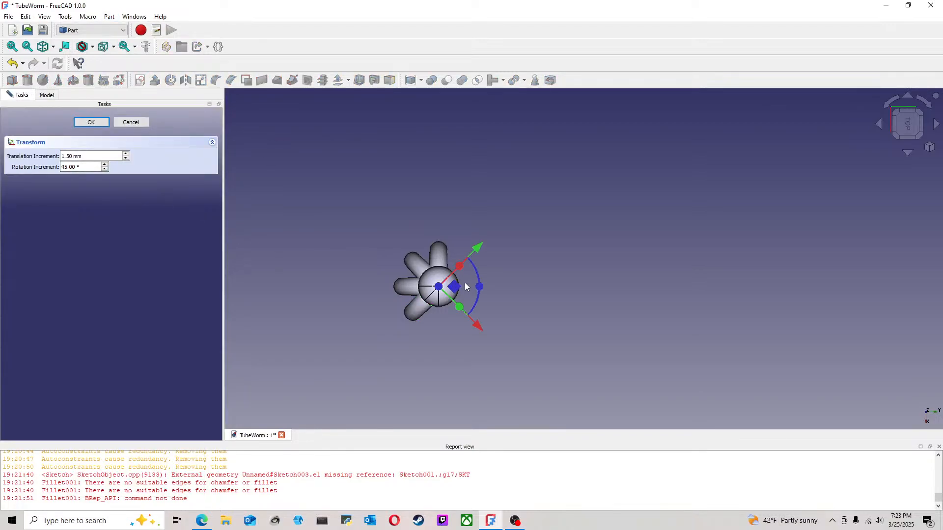
{"action": "left_click_drag", "start_coordinate": [480, 289], "coordinate": [486, 256]}
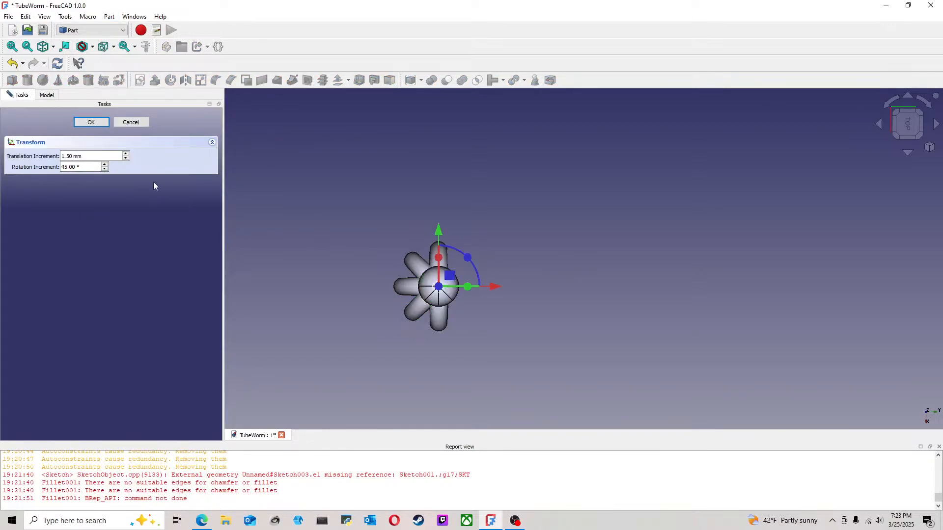
{"action": "left_click", "coordinate": [92, 122]}
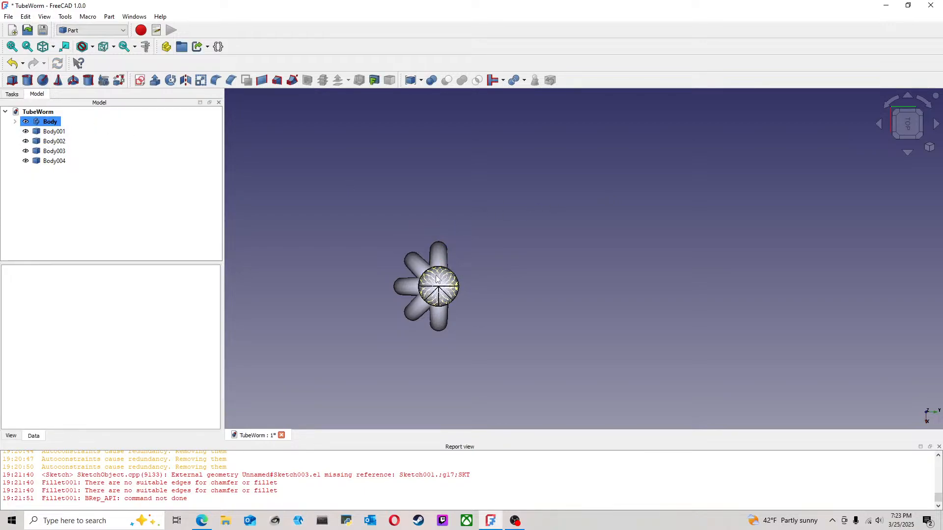
Step: Try to join the body and its four copies with Connect objects, and undo the operation
{"action": "left_click", "coordinate": [430, 319]}
{"action": "key", "text": "ctrl+a"}
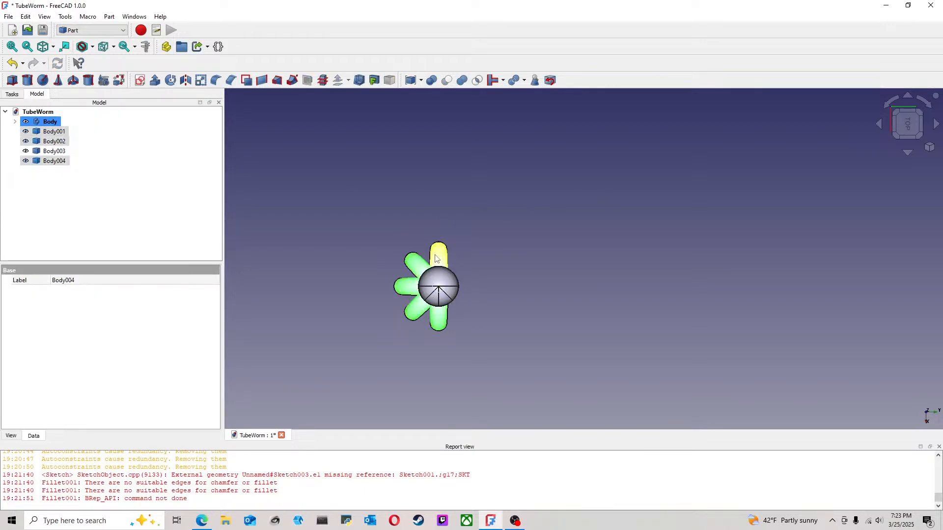
{"action": "left_click", "coordinate": [503, 83]}
{"action": "left_click", "coordinate": [506, 96]}
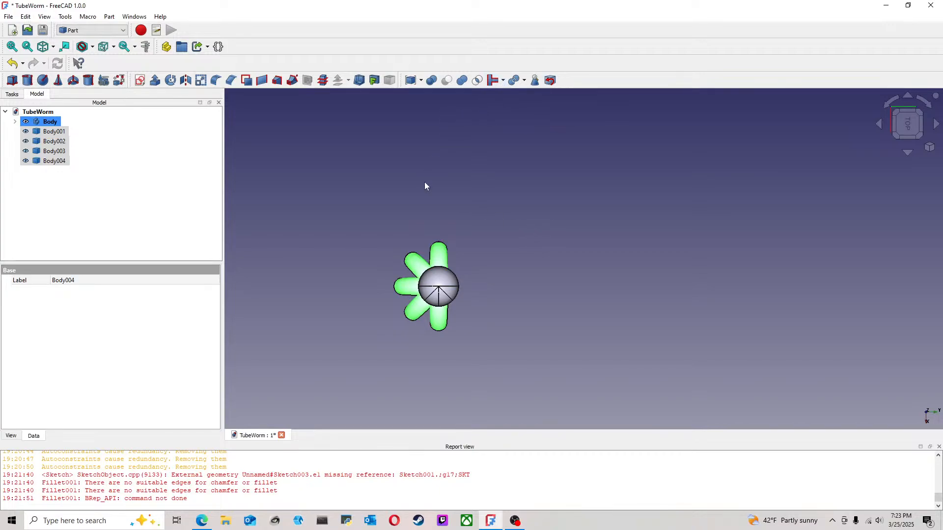
{"action": "middle_click_drag", "start_coordinate": [538, 320], "coordinate": [527, 279]}
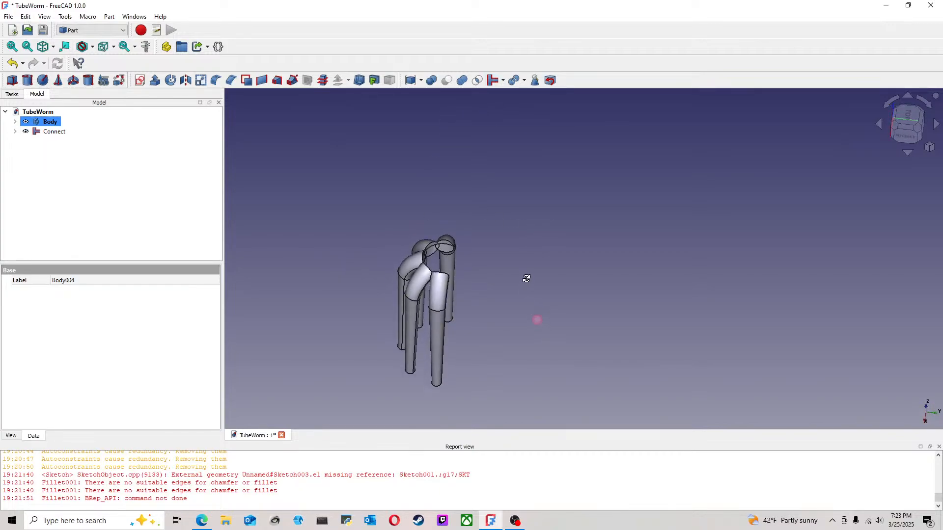
{"action": "left_click", "coordinate": [12, 62]}
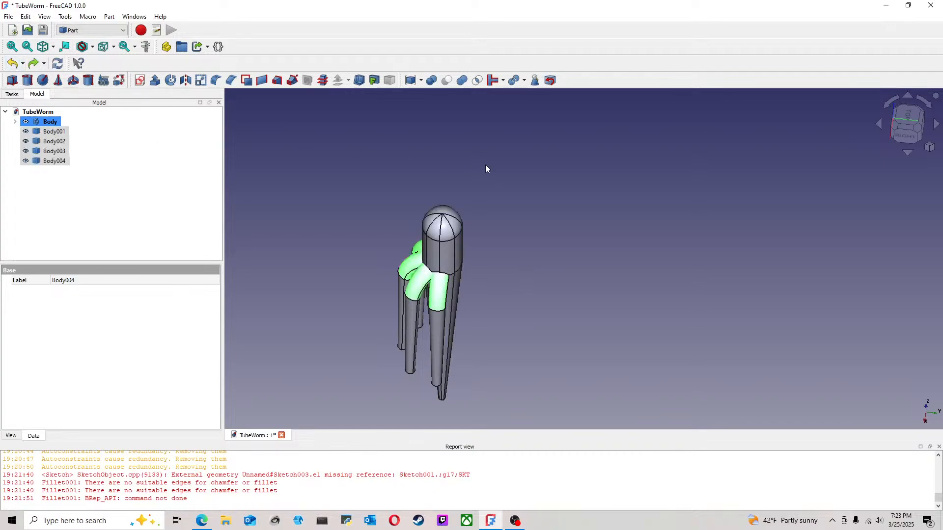
Step: Apply a Boolean union to Body001 and Body002
{"action": "left_click", "coordinate": [55, 161]}
{"action": "left_click", "coordinate": [56, 151], "text": "ctrl"}
{"action": "left_click", "coordinate": [57, 142], "text": "ctrl"}
{"action": "left_click", "coordinate": [59, 132], "text": "ctrl"}
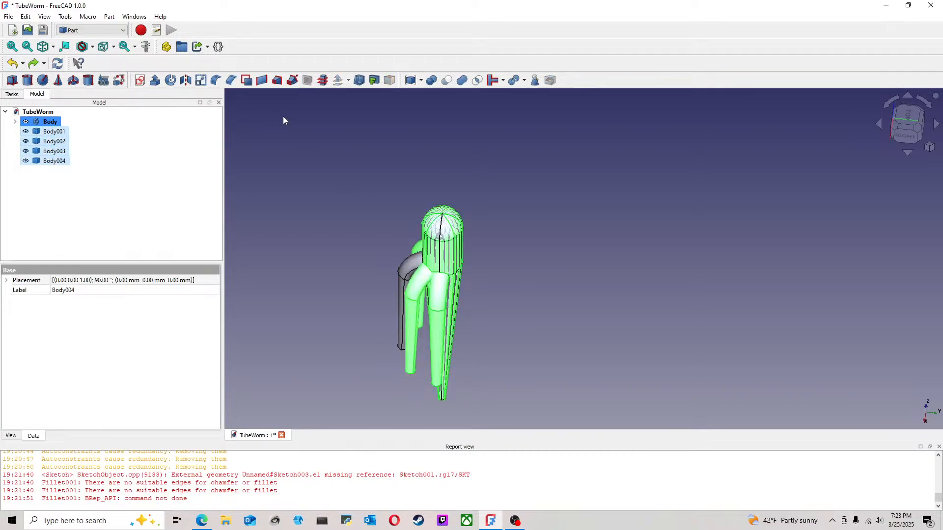
{"action": "left_click", "coordinate": [432, 81]}
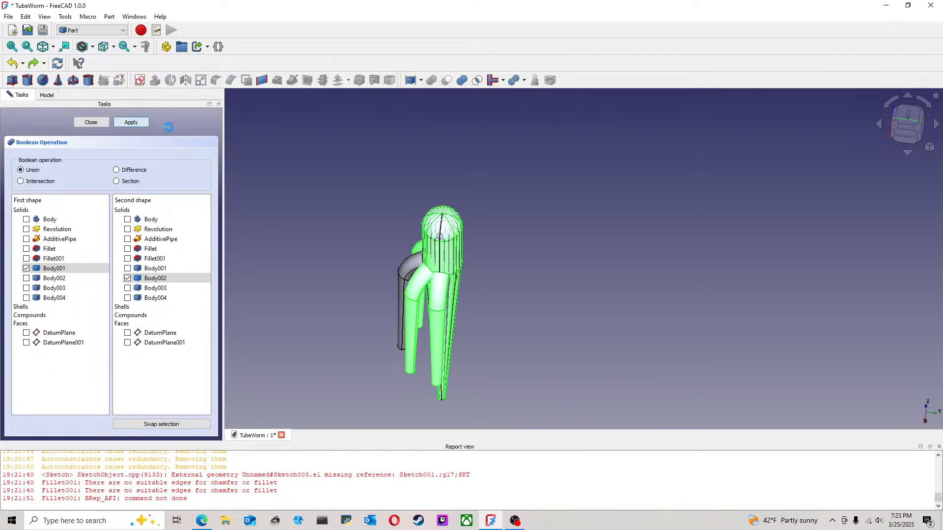
{"action": "left_click", "coordinate": [100, 123]}
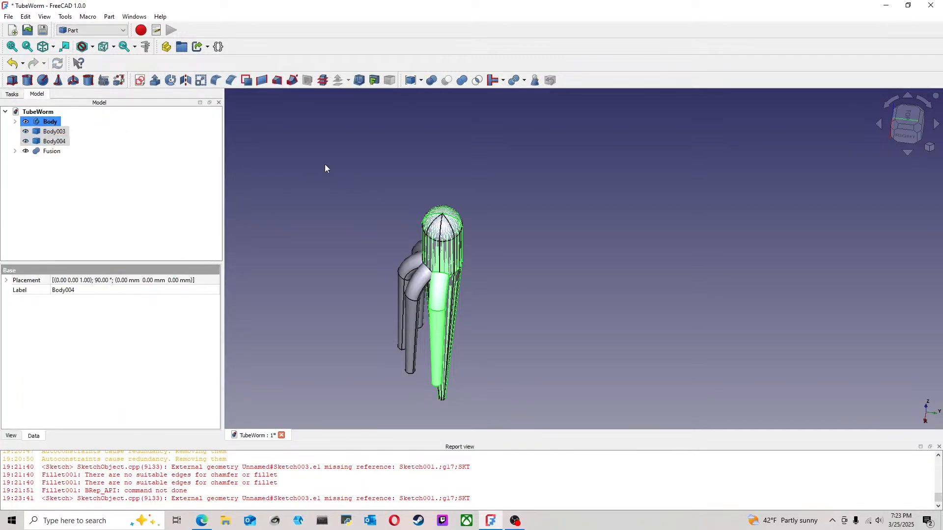
Step: Apply a Boolean union with Body as the first shape and Body003 as the second
{"action": "left_click", "coordinate": [325, 164]}
{"action": "left_click", "coordinate": [59, 153]}
{"action": "left_click", "coordinate": [58, 133]}
{"action": "middle_click_drag", "start_coordinate": [469, 179], "coordinate": [489, 210]}
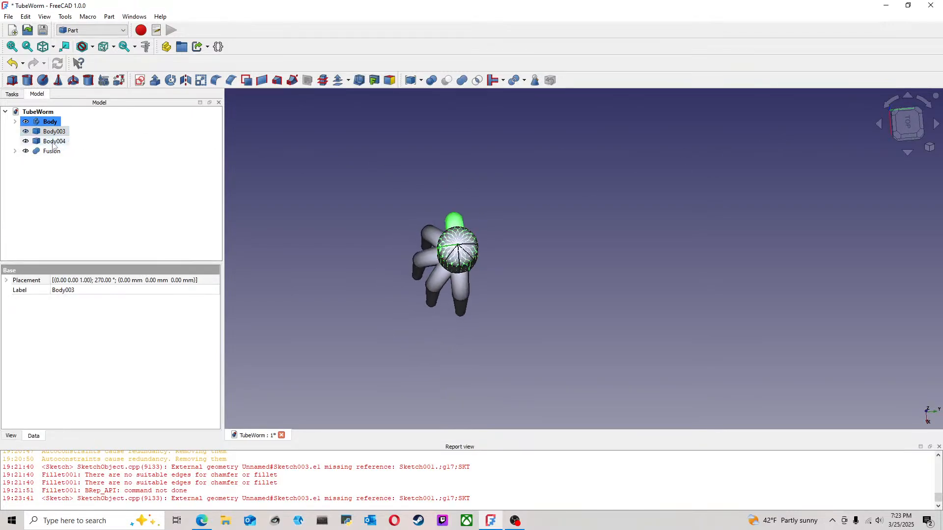
{"action": "left_click", "coordinate": [309, 165]}
{"action": "left_click", "coordinate": [49, 123]}
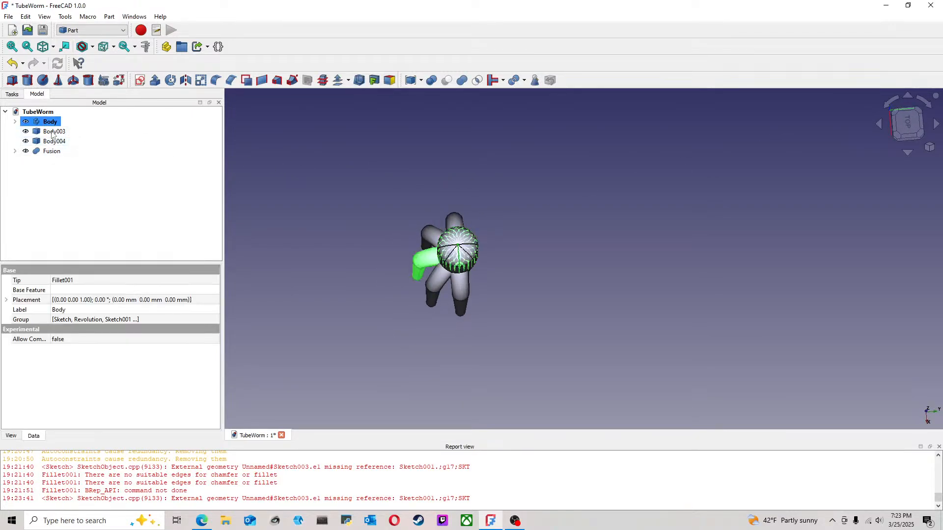
{"action": "left_click", "coordinate": [54, 132], "text": "ctrl"}
{"action": "left_click", "coordinate": [430, 80]}
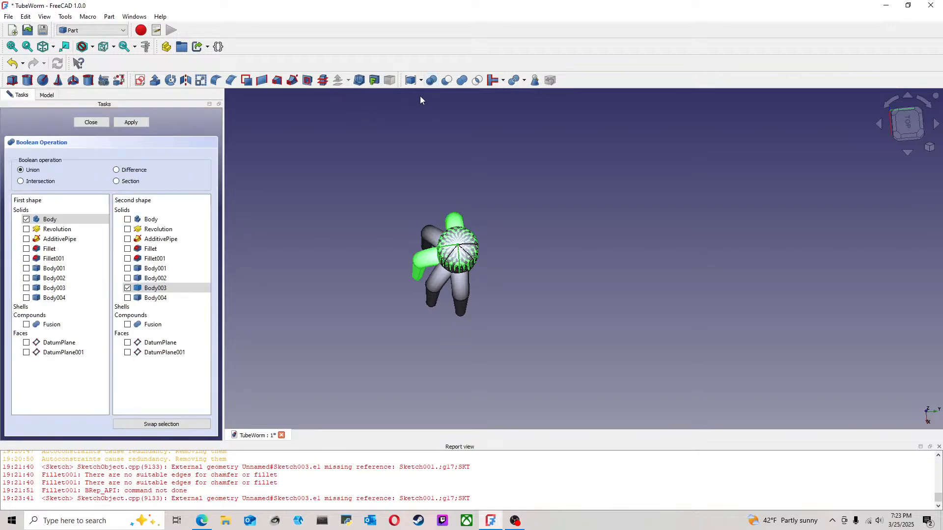
{"action": "left_click", "coordinate": [121, 124]}
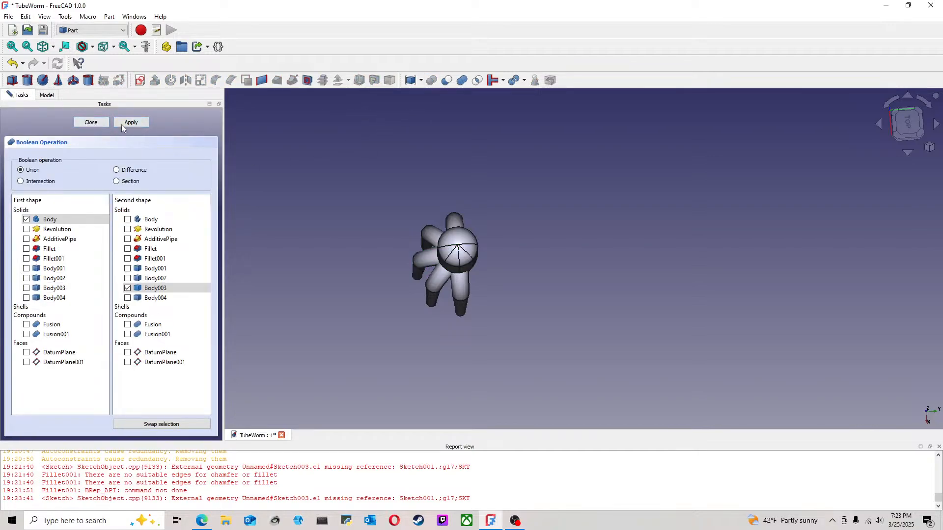
{"action": "left_click", "coordinate": [91, 122]}
Step: Apply a Boolean union to Body004 and the Fusion of Body001 and Body002
{"action": "left_click", "coordinate": [53, 122]}
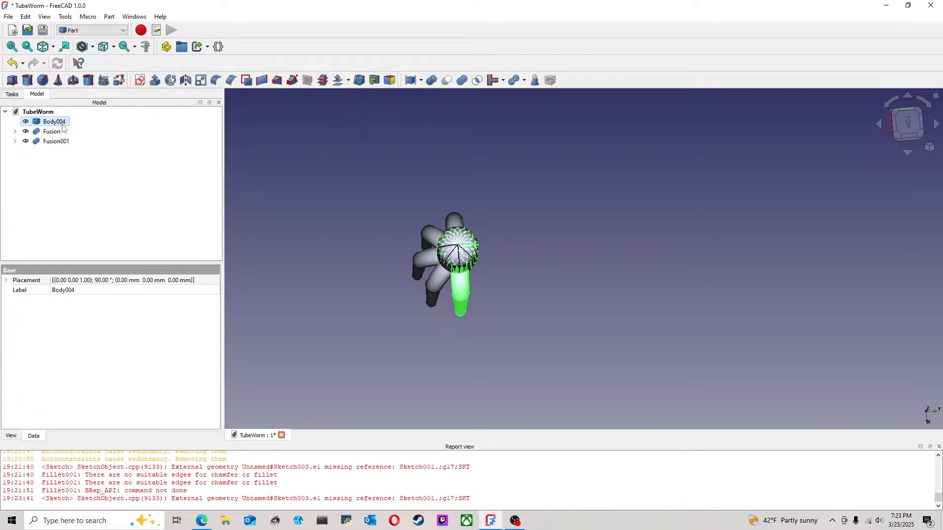
{"action": "left_click", "coordinate": [52, 132], "text": "ctrl"}
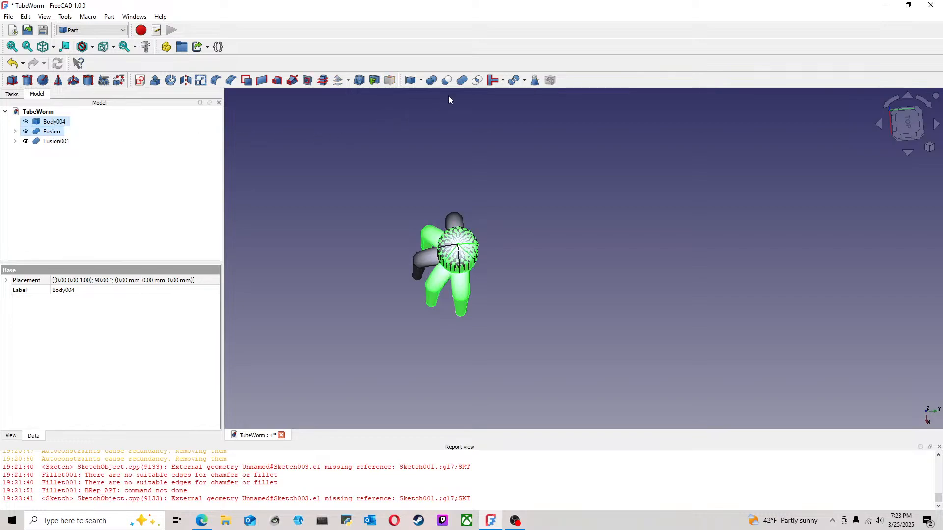
{"action": "left_click", "coordinate": [432, 81]}
{"action": "left_click", "coordinate": [132, 123]}
{"action": "left_click", "coordinate": [291, 155]}
Step: Try a Boolean union of Fusion001 and Fusion002, check the shape from the top, and undo it
{"action": "left_click", "coordinate": [65, 122]}
{"action": "left_click", "coordinate": [64, 132], "text": "ctrl"}
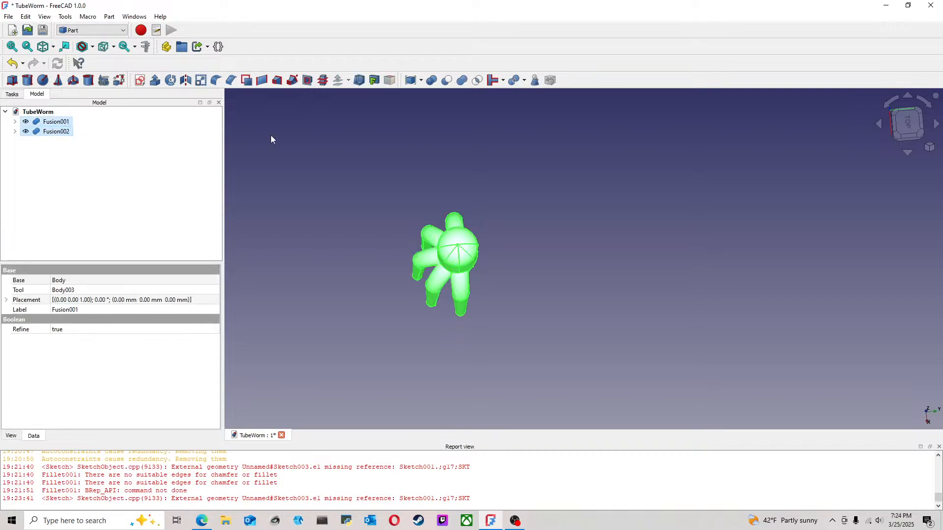
{"action": "left_click", "coordinate": [431, 80]}
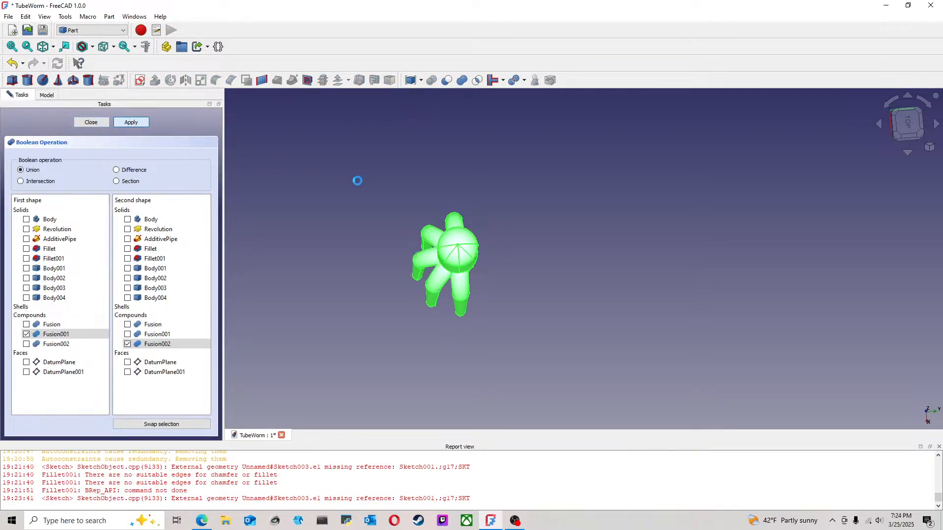
{"action": "middle_click_drag", "start_coordinate": [410, 198], "coordinate": [305, 162]}
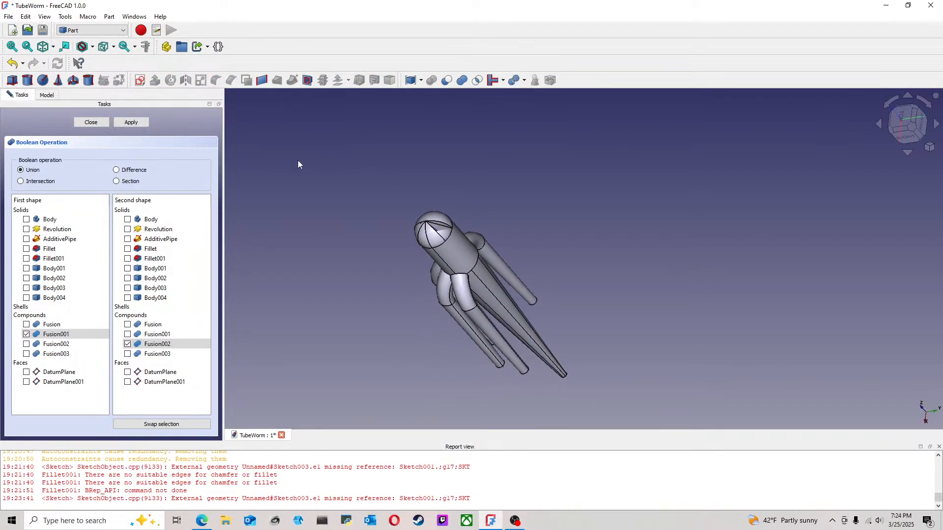
{"action": "left_click", "coordinate": [91, 123]}
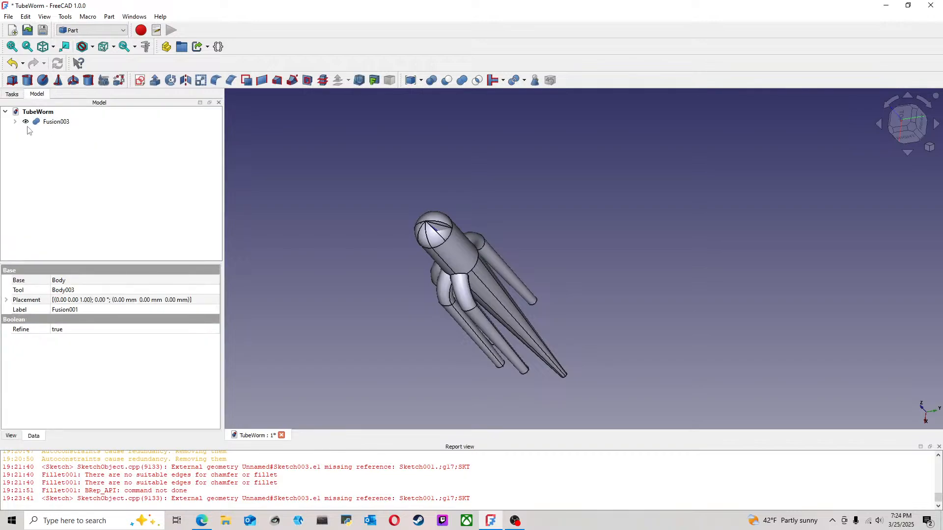
{"action": "key", "text": "2"}
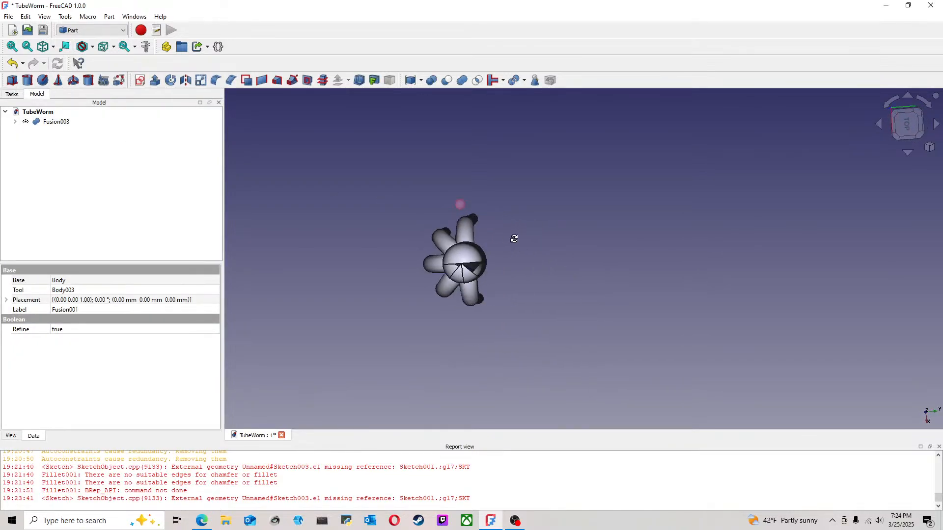
{"action": "left_click", "coordinate": [12, 63]}
Step: Try to merge Fusion001 and Fusion002 with the multi-shape Union tool instead, and undo it
{"action": "left_click", "coordinate": [540, 251]}
{"action": "middle_click_drag", "start_coordinate": [540, 252], "coordinate": [549, 198]}
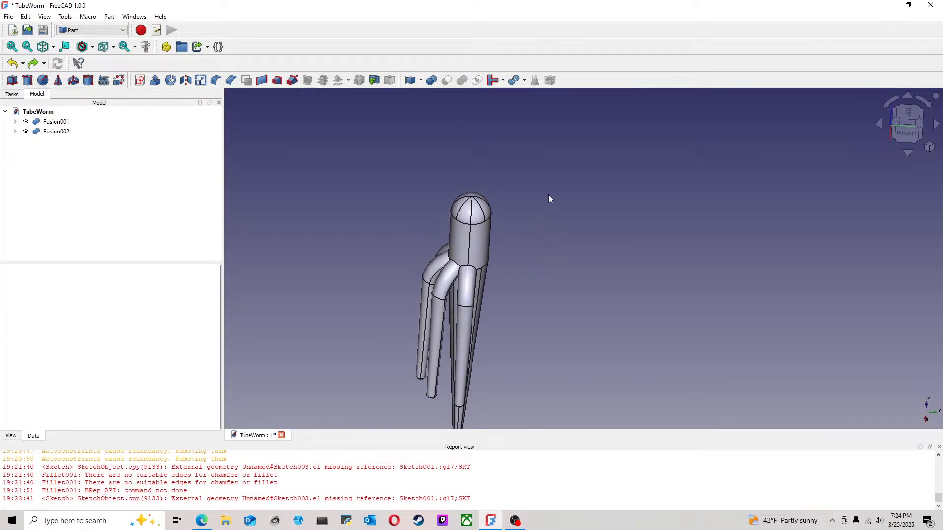
{"action": "left_click", "coordinate": [56, 132]}
{"action": "left_click", "coordinate": [59, 122], "text": "ctrl"}
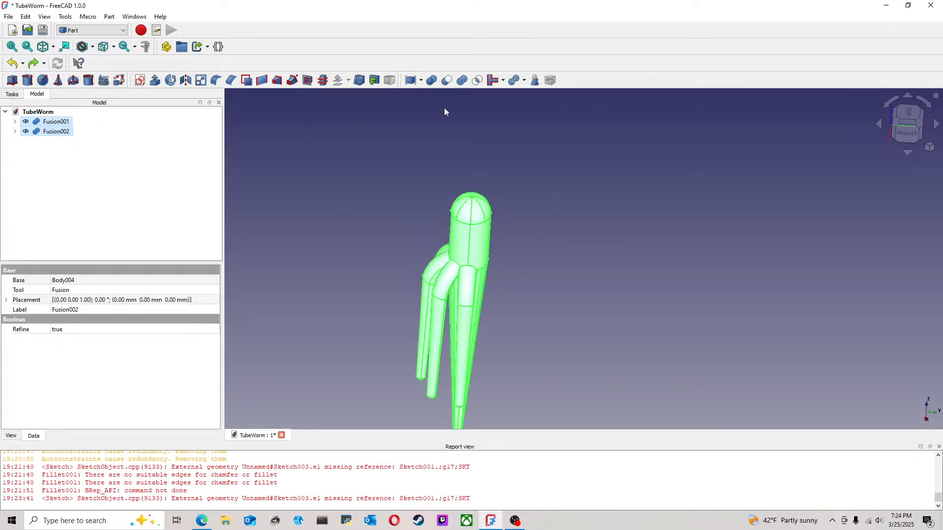
{"action": "left_click", "coordinate": [461, 80]}
{"action": "middle_click_drag", "start_coordinate": [544, 191], "coordinate": [535, 230]}
{"action": "left_click", "coordinate": [13, 64]}
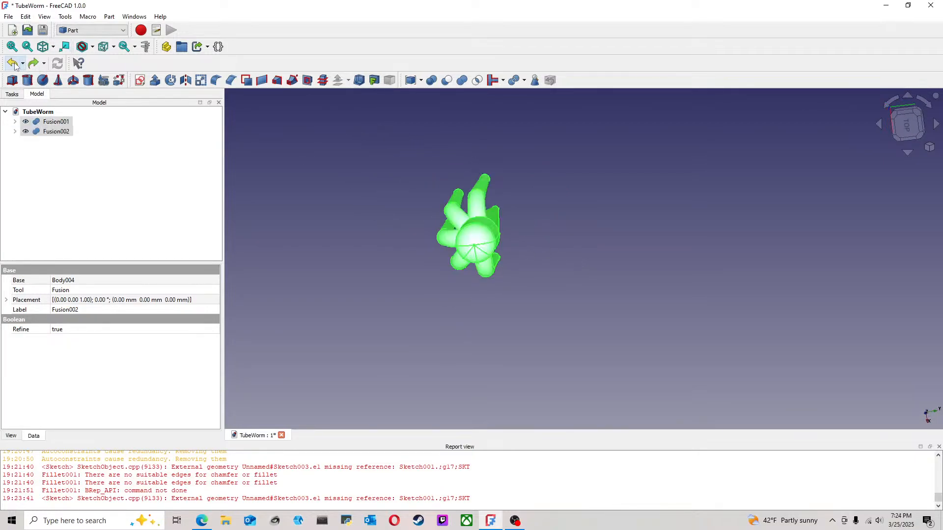
Step: Undo the remaining fusions back to five separate bodies, keeping the fourth copy's last rotation
{"action": "left_click", "coordinate": [13, 63]}
{"action": "left_click", "coordinate": [446, 166]}
{"action": "middle_click_drag", "start_coordinate": [359, 196], "coordinate": [411, 207]}
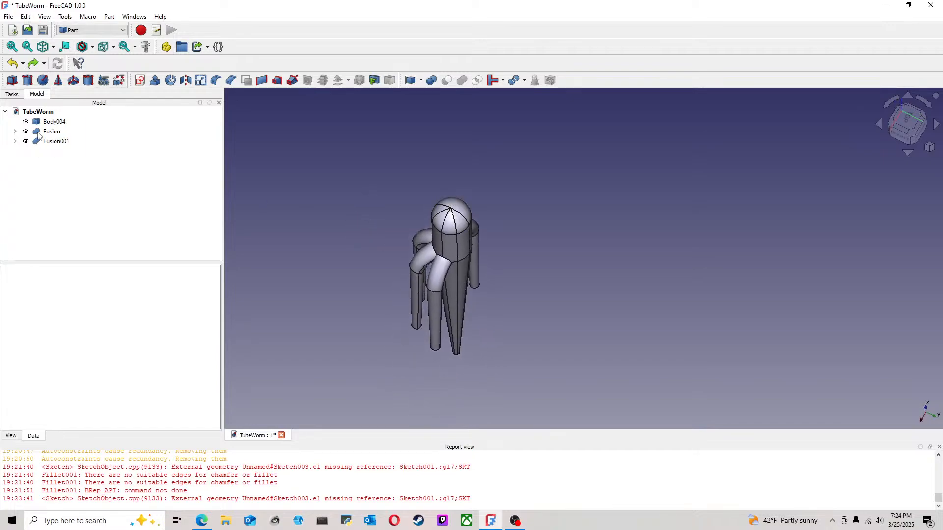
{"action": "left_click", "coordinate": [12, 63]}
{"action": "left_click", "coordinate": [12, 63]}
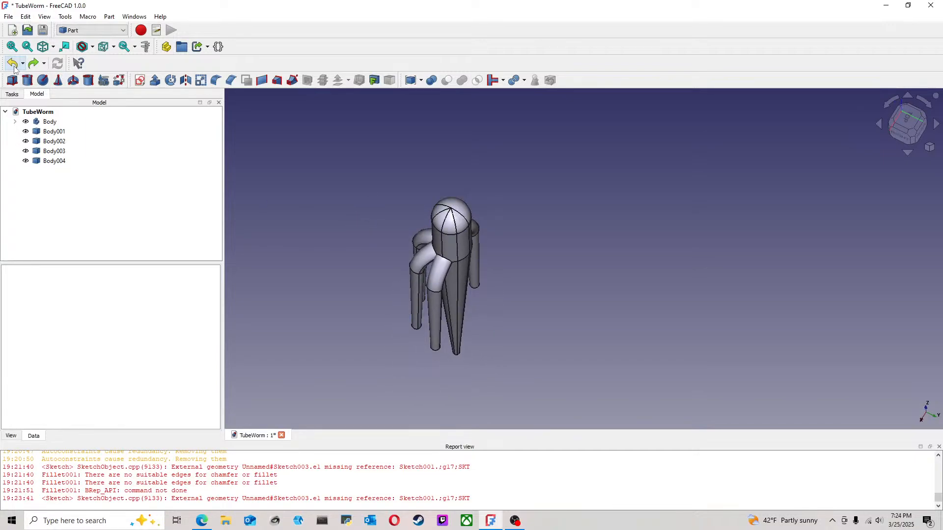
{"action": "middle_click_drag", "start_coordinate": [339, 177], "coordinate": [762, 152]}
{"action": "left_click", "coordinate": [909, 130]}
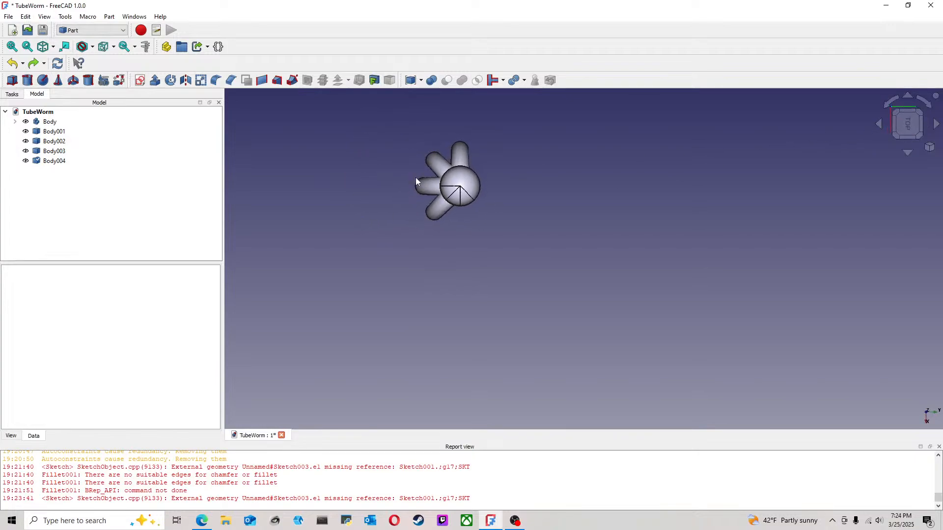
{"action": "left_click", "coordinate": [34, 64]}
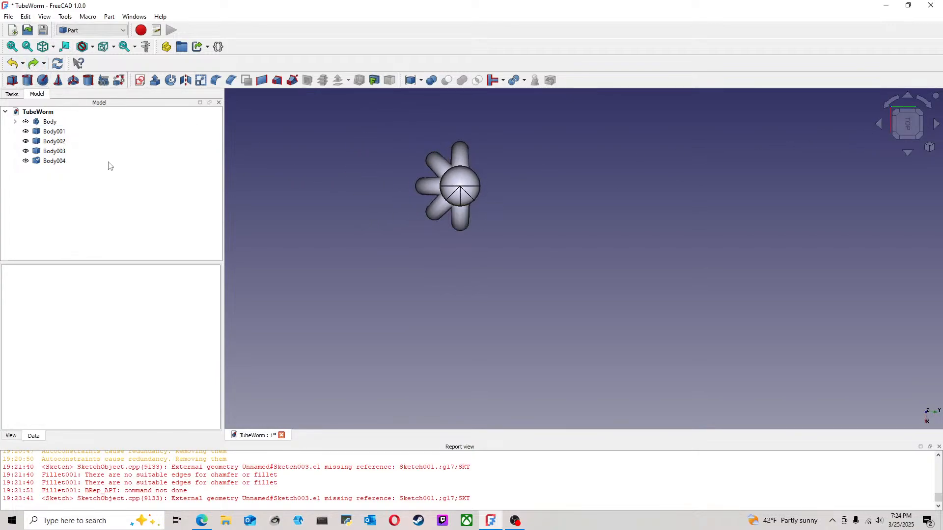
Step: Unite Body with Body001 using the Union tool, and unite the resulting fusion with Body002
{"action": "left_click", "coordinate": [50, 124]}
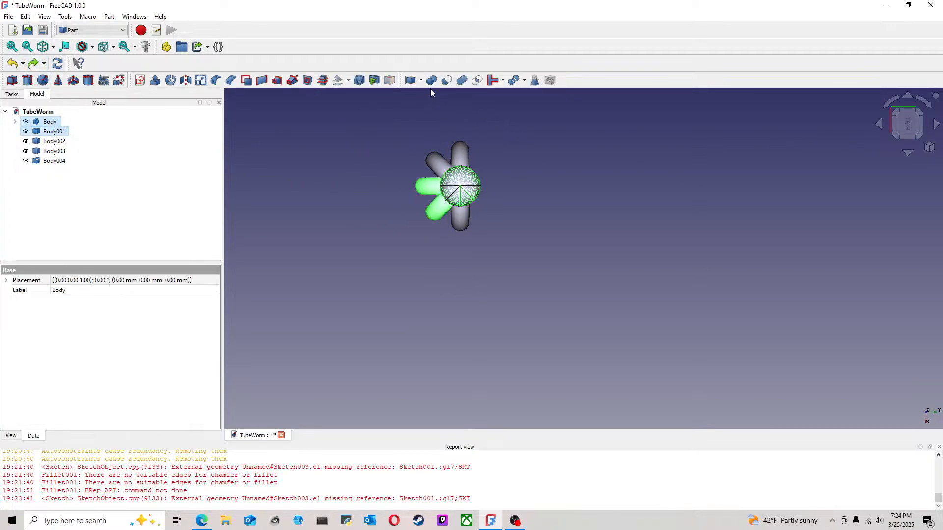
{"action": "left_click", "coordinate": [462, 81]}
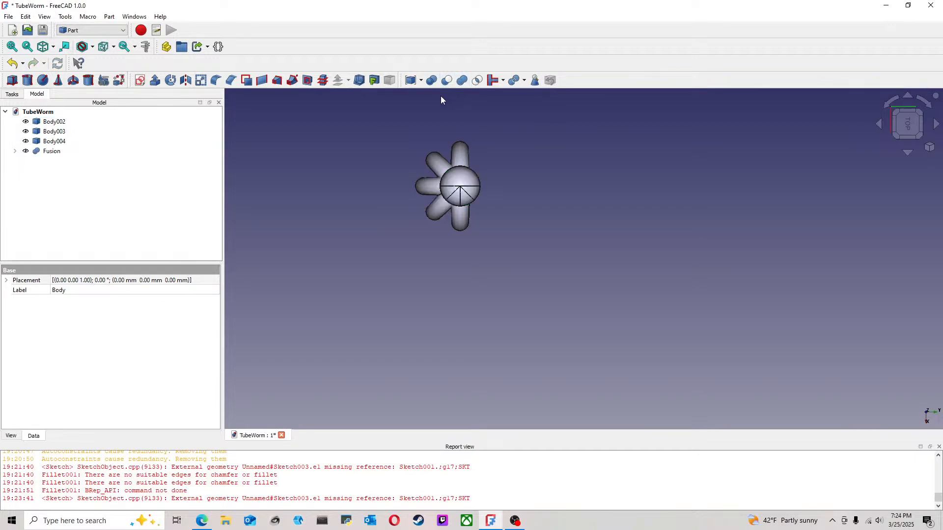
{"action": "left_click", "coordinate": [55, 122]}
{"action": "left_click", "coordinate": [51, 151], "text": "ctrl"}
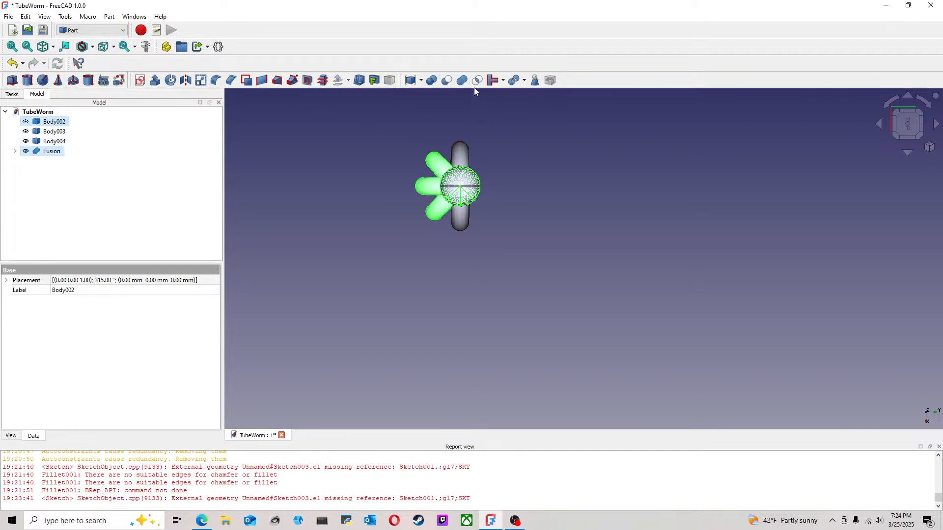
{"action": "left_click", "coordinate": [463, 81]}
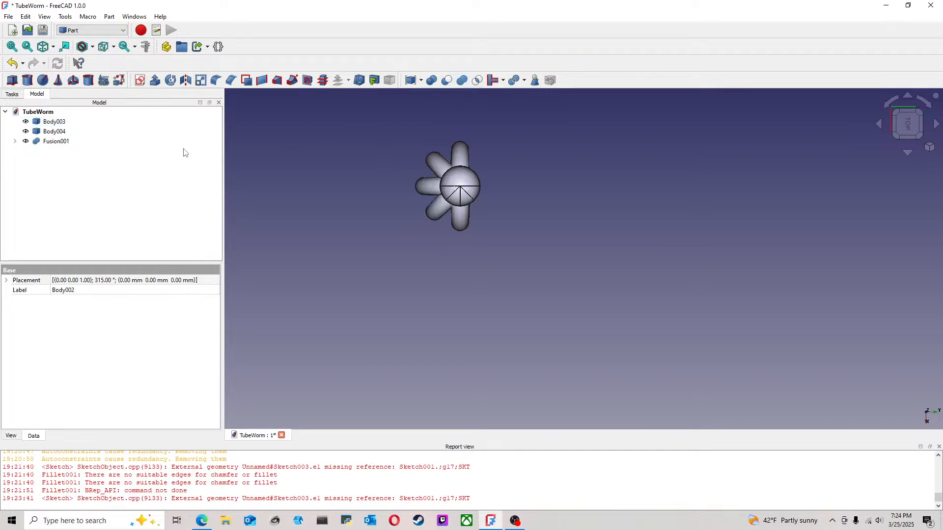
Step: Unite Body003 with Fusion001 using the Union tool, and unite the resulting fusion with Body004
{"action": "left_click", "coordinate": [54, 123]}
{"action": "left_click", "coordinate": [56, 141], "text": "ctrl"}
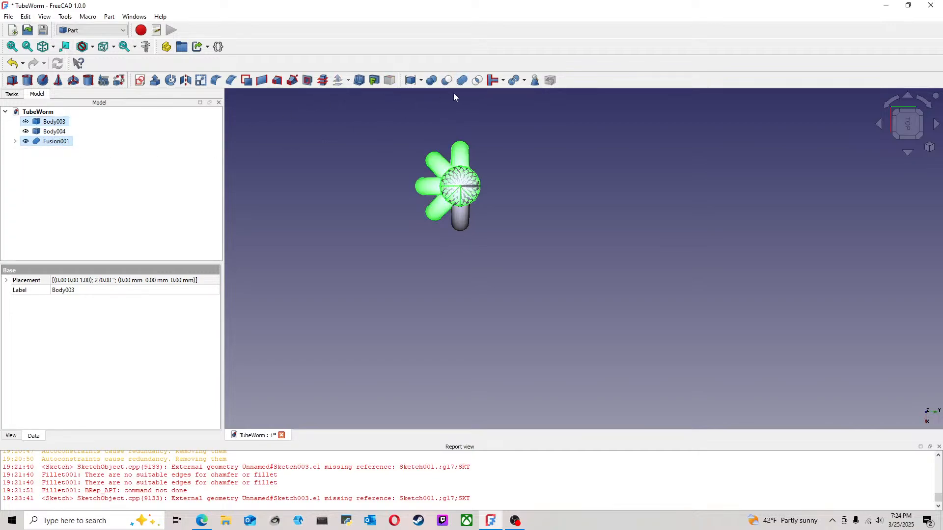
{"action": "left_click", "coordinate": [463, 81]}
{"action": "left_click", "coordinate": [54, 122]}
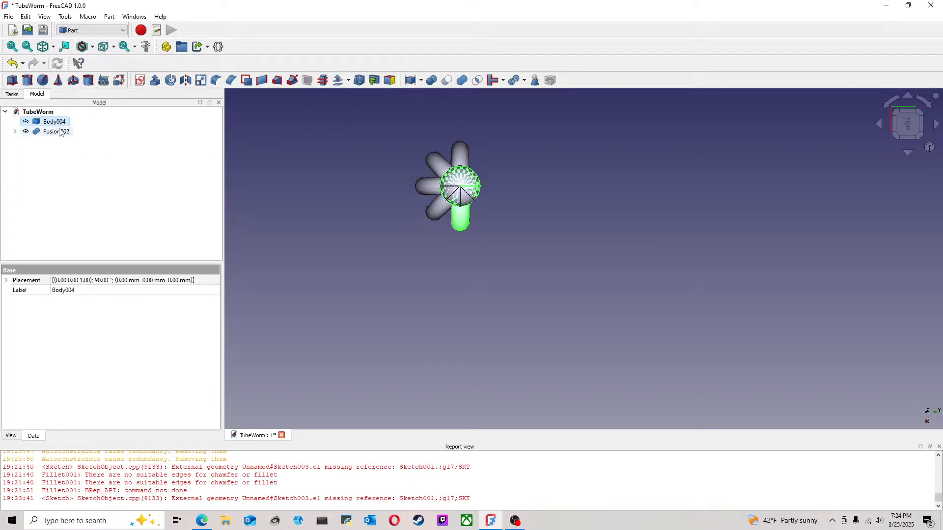
{"action": "left_click", "coordinate": [56, 132], "text": "ctrl"}
{"action": "left_click", "coordinate": [463, 81]}
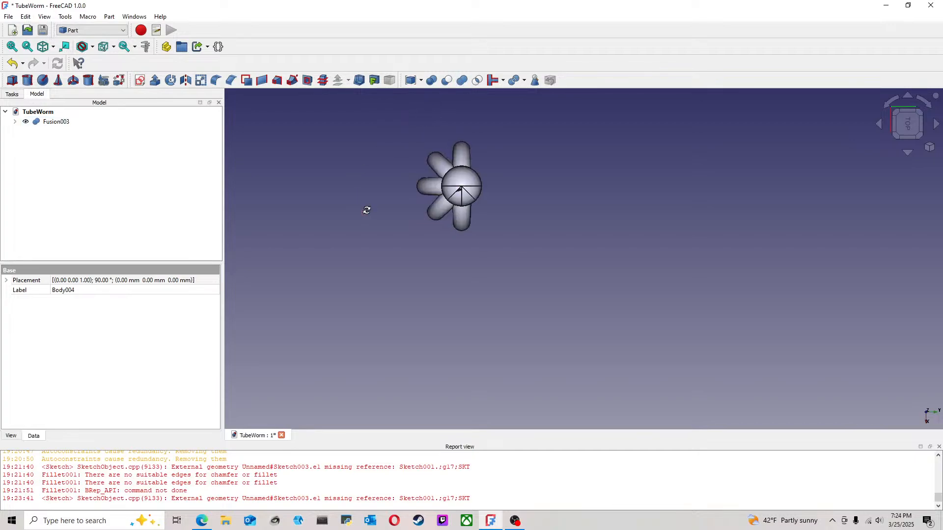
{"action": "middle_click_drag", "start_coordinate": [366, 211], "coordinate": [392, 185]}
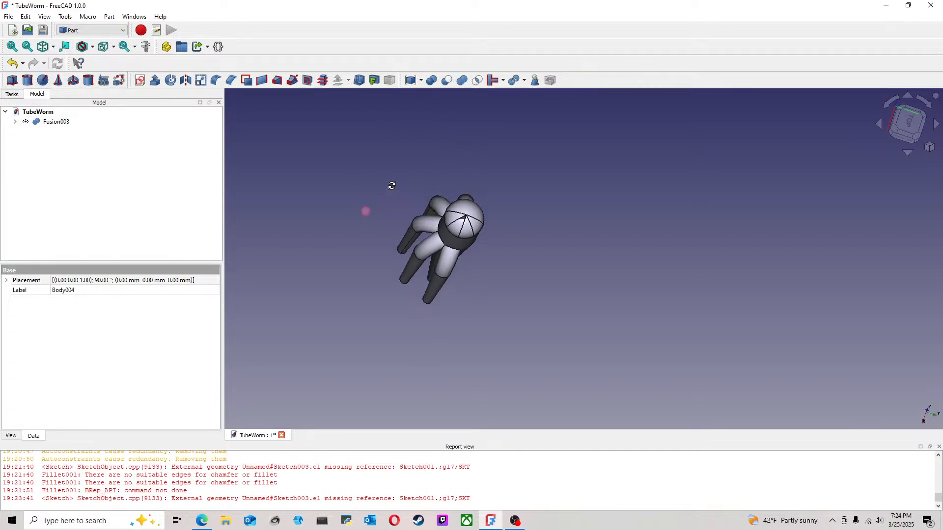
Step: Undo the unions back to five separate bodies, keeping Body004's rotation at 90°
{"action": "left_click", "coordinate": [13, 64]}
{"action": "left_click", "coordinate": [13, 64]}
{"action": "left_click", "coordinate": [12, 63]}
{"action": "left_click", "coordinate": [12, 64]}
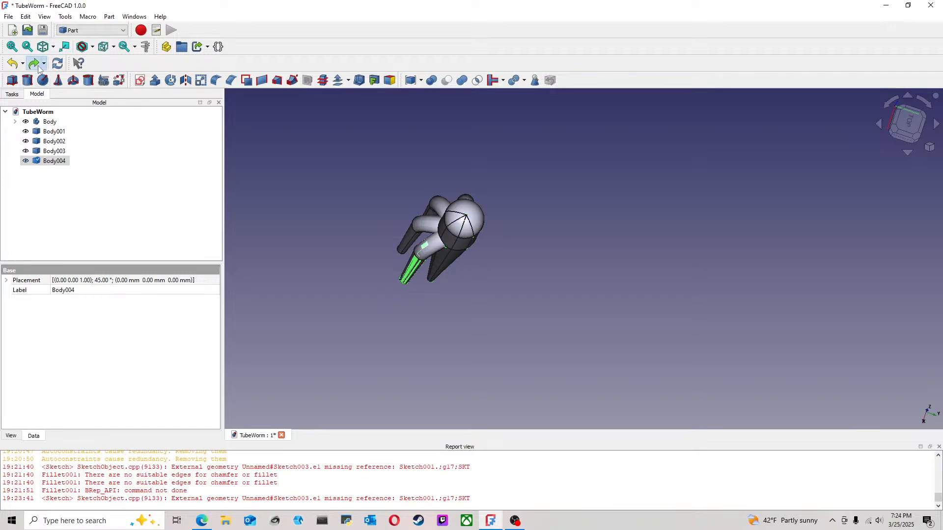
{"action": "left_click", "coordinate": [383, 158]}
Step: Try to convert Body001 through Body004, and the original Body, to solids
{"action": "left_click", "coordinate": [50, 162]}
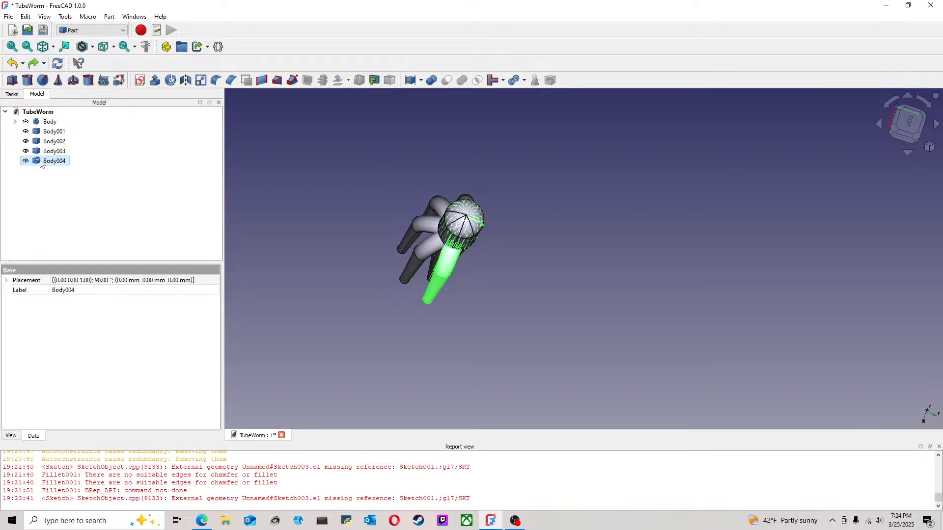
{"action": "left_click", "coordinate": [56, 142], "text": "shift"}
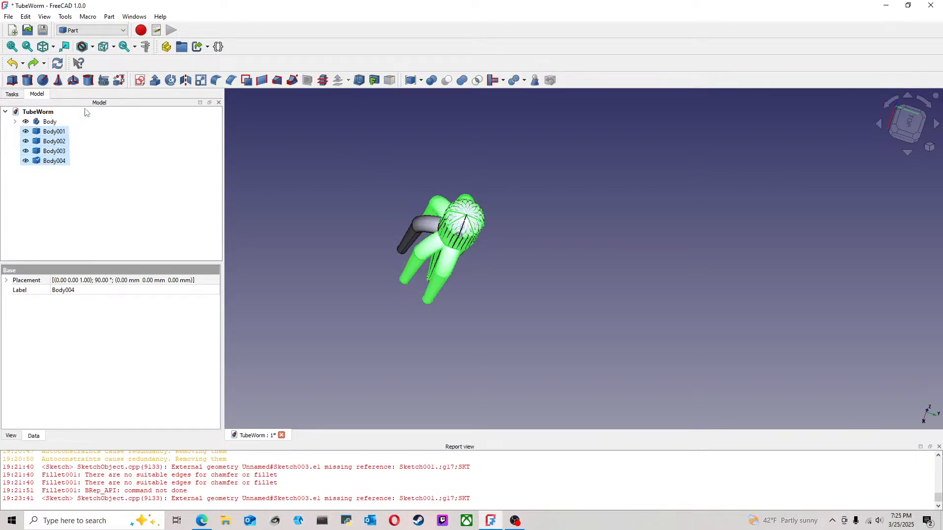
{"action": "left_click", "coordinate": [109, 16]}
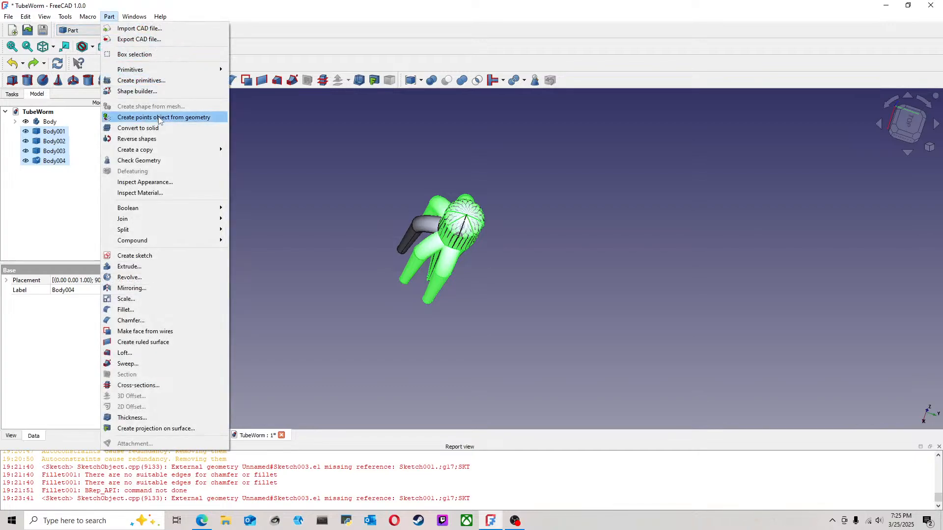
{"action": "left_click", "coordinate": [147, 129]}
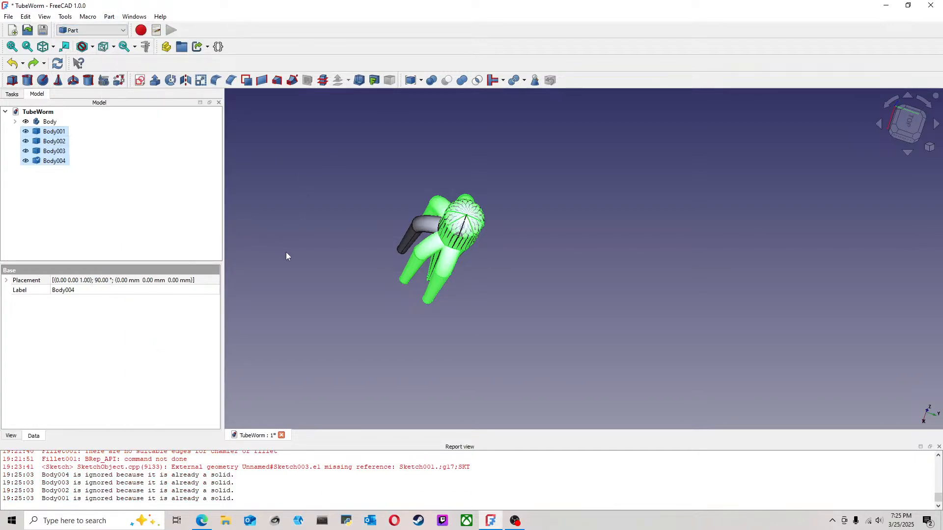
{"action": "left_click", "coordinate": [50, 121]}
{"action": "left_click", "coordinate": [109, 16]}
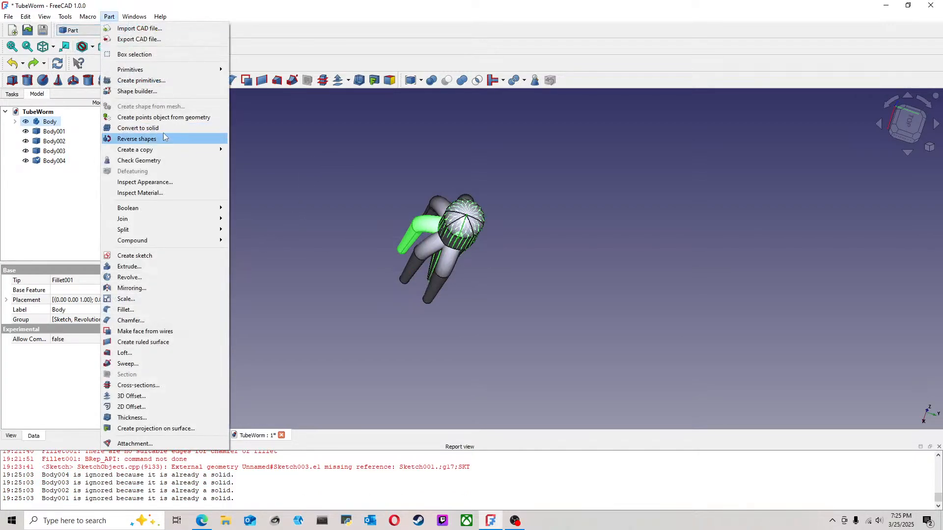
{"action": "left_click", "coordinate": [160, 128]}
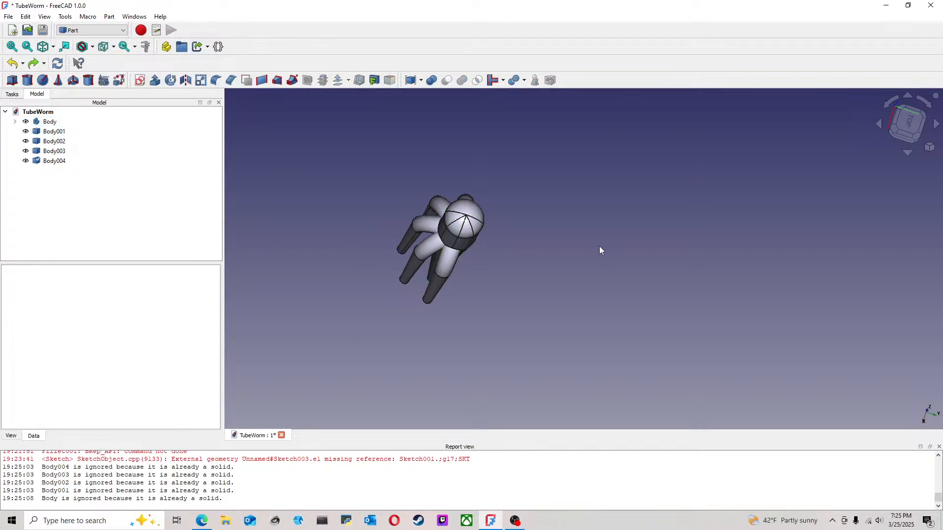
Step: Unite Body004 and Body001 using the Union tool
{"action": "left_click", "coordinate": [440, 268]}
{"action": "left_click", "coordinate": [425, 245], "text": "ctrl"}
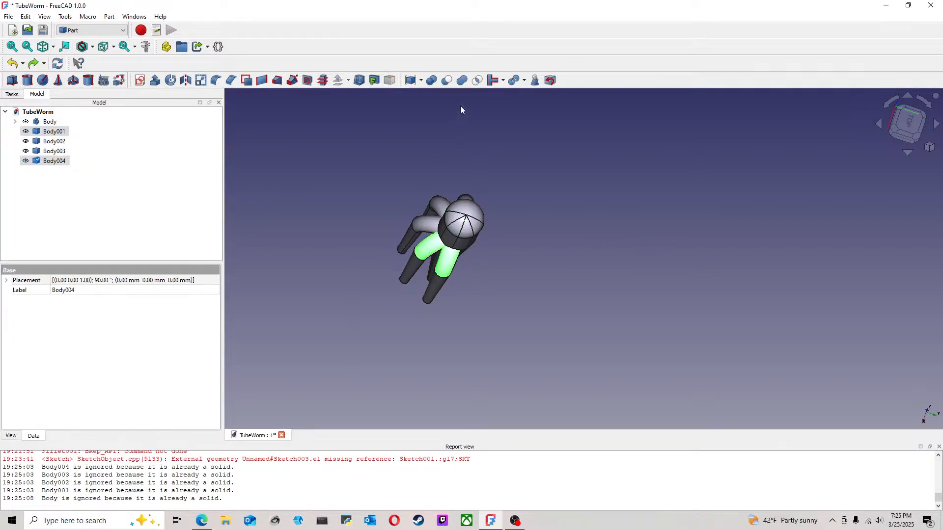
{"action": "left_click", "coordinate": [461, 81]}
Step: Try to cut the original body's Fillet001 with Body002, and undo it
{"action": "left_click", "coordinate": [427, 224]}
{"action": "left_click", "coordinate": [442, 207], "text": "ctrl"}
{"action": "left_click", "coordinate": [446, 81]}
{"action": "left_click", "coordinate": [521, 230]}
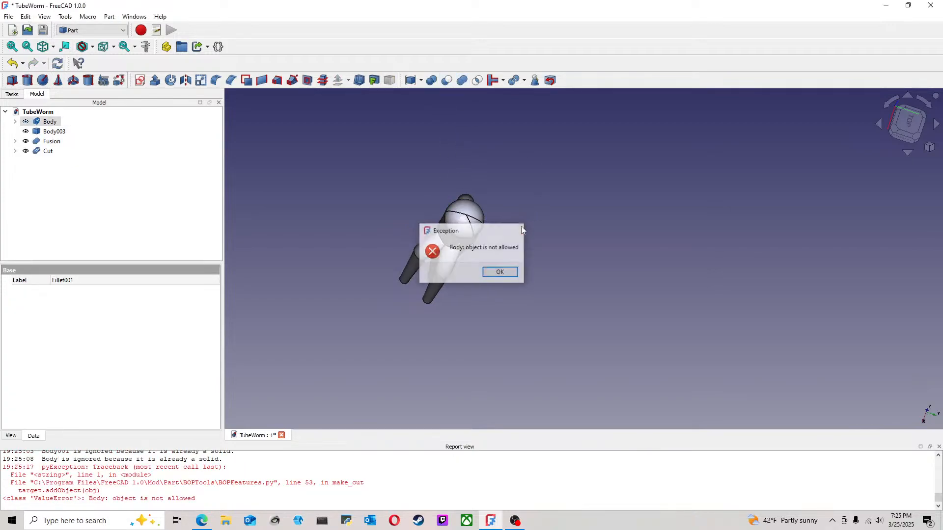
{"action": "left_click", "coordinate": [12, 63]}
Step: Try a Boolean union of Fillet001 as first shape and Body002 as second shape, and undo it
{"action": "left_click", "coordinate": [432, 80]}
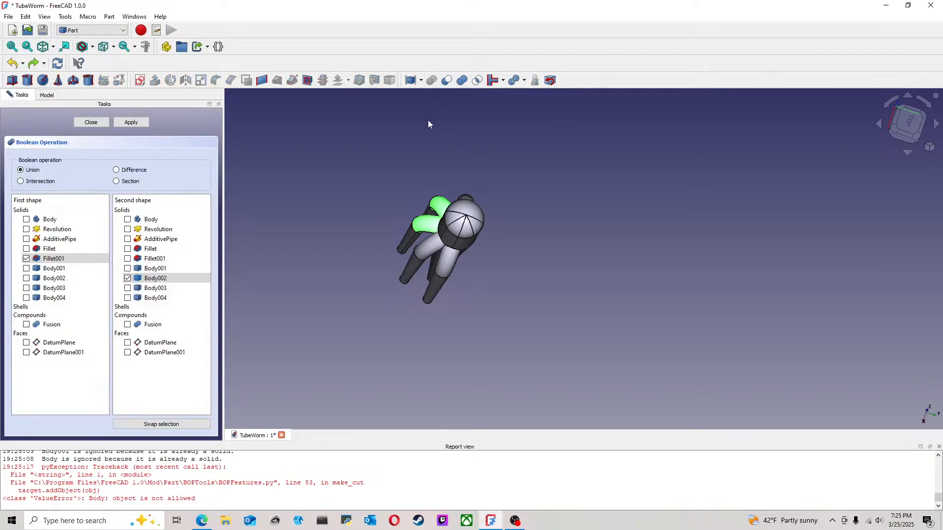
{"action": "left_click", "coordinate": [137, 123]}
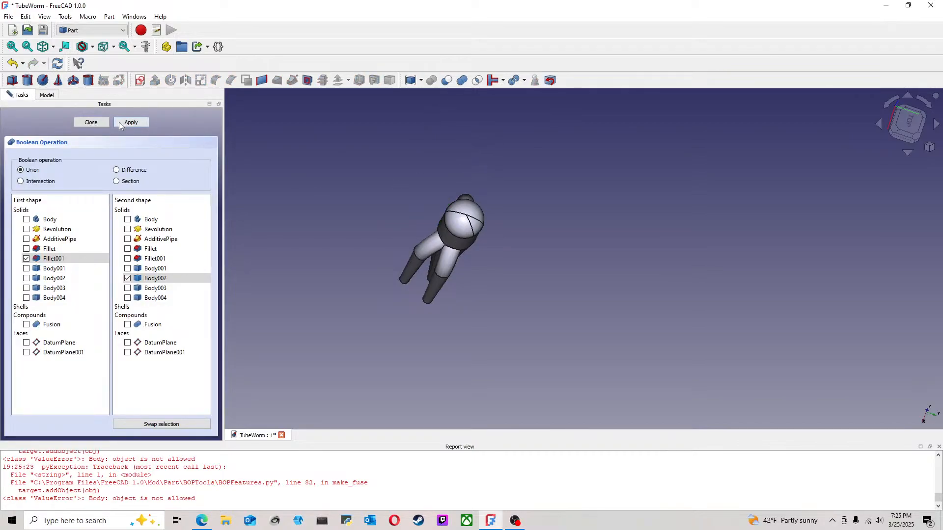
{"action": "left_click", "coordinate": [100, 123]}
{"action": "left_click", "coordinate": [336, 152]}
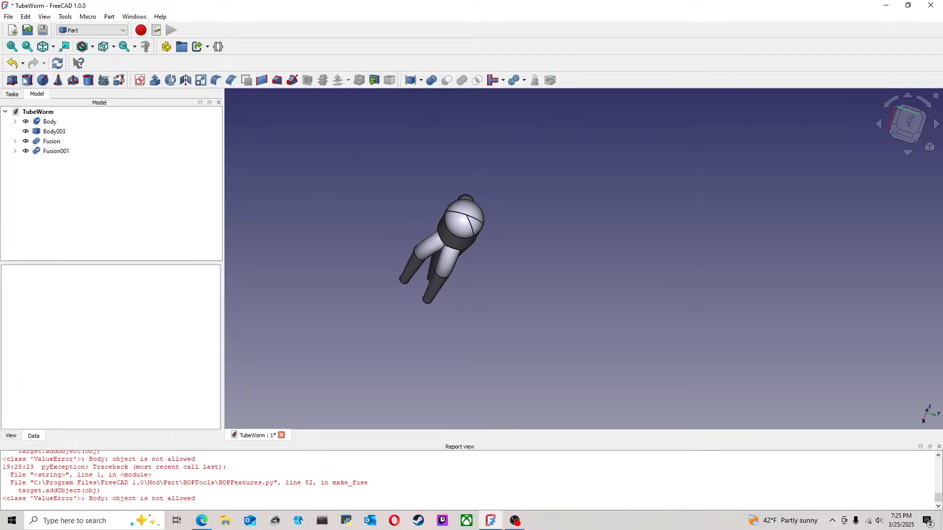
{"action": "left_click", "coordinate": [13, 65]}
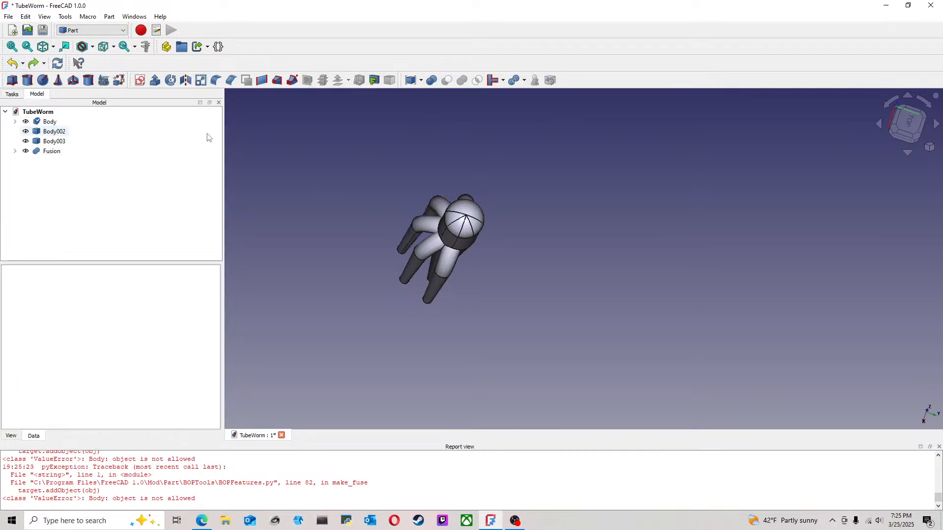
Step: Unite Body002 and Body003 using the Union tool
{"action": "left_click", "coordinate": [60, 132]}
{"action": "left_click", "coordinate": [55, 141], "text": "ctrl"}
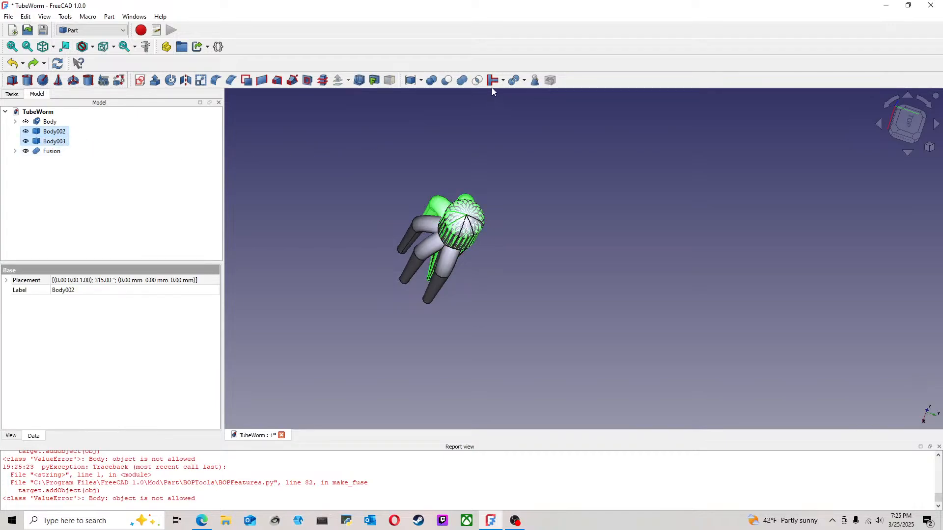
{"action": "left_click", "coordinate": [461, 80]}
Step: Try to unite the original body's Fillet001 with Fusion using the Union tool, and undo it
{"action": "middle_click_drag", "start_coordinate": [445, 167], "coordinate": [423, 198]}
{"action": "left_click", "coordinate": [422, 199]}
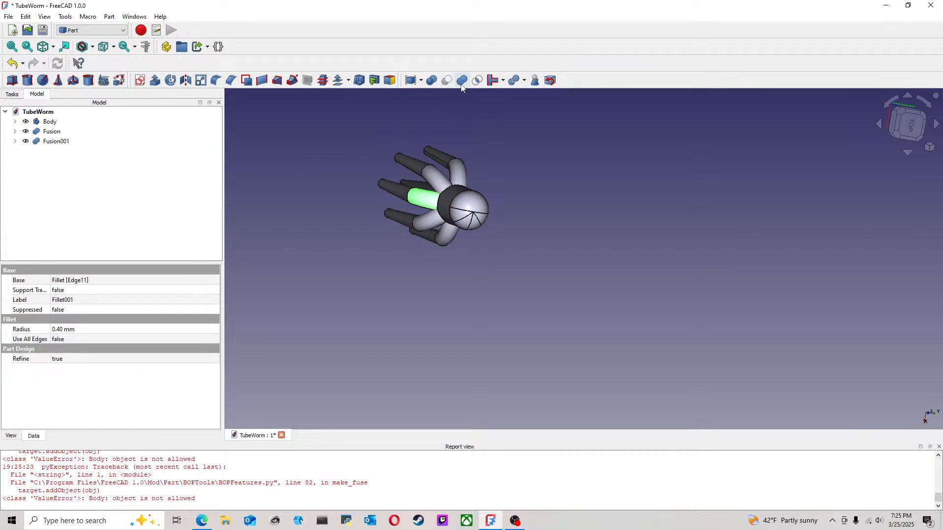
{"action": "left_click", "coordinate": [470, 205], "text": "ctrl"}
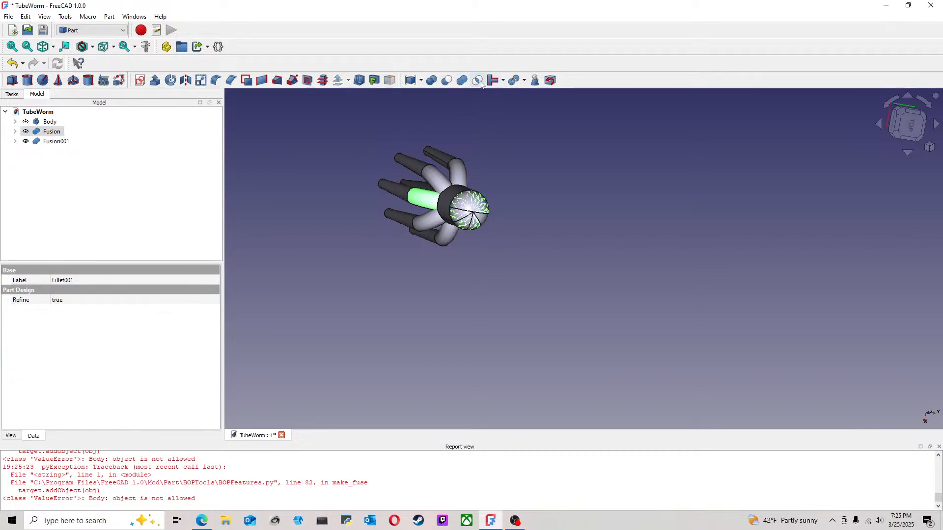
{"action": "left_click", "coordinate": [464, 81]}
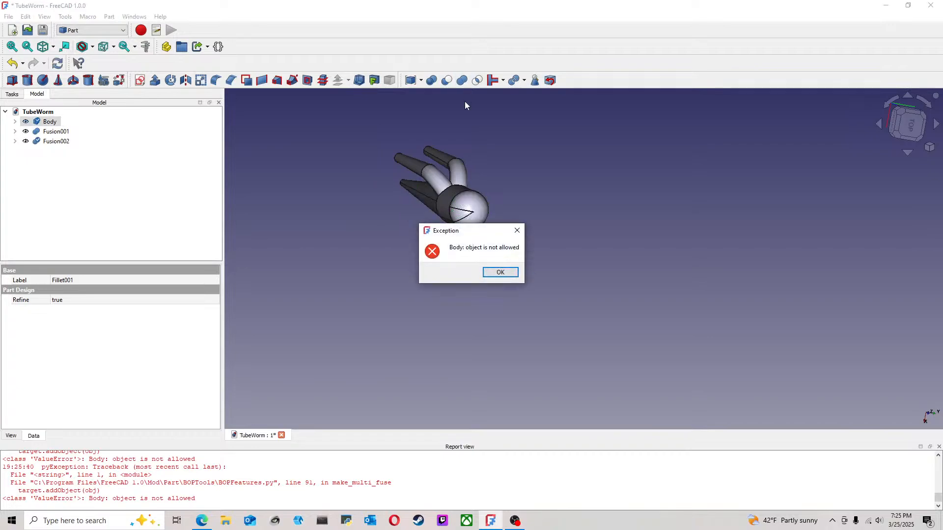
{"action": "left_click", "coordinate": [500, 272]}
{"action": "left_click", "coordinate": [13, 63]}
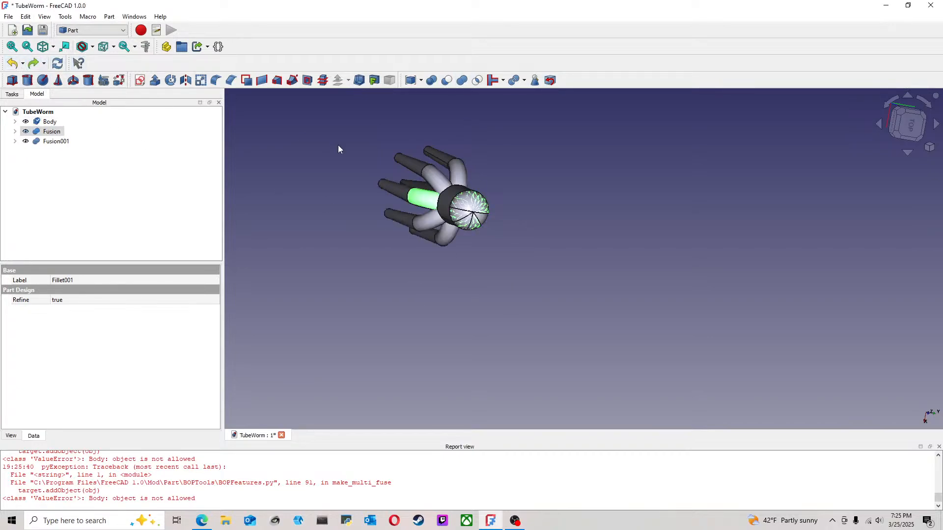
{"action": "left_click", "coordinate": [185, 153]}
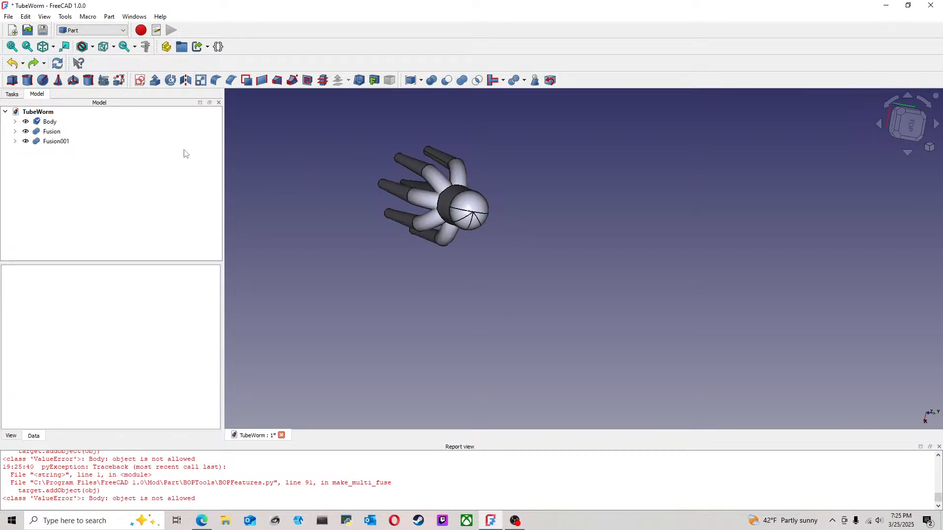
Step: Hide the original Body that carries the middle tentacle
{"action": "left_click", "coordinate": [422, 198]}
{"action": "middle_click_drag", "start_coordinate": [341, 195], "coordinate": [400, 219]}
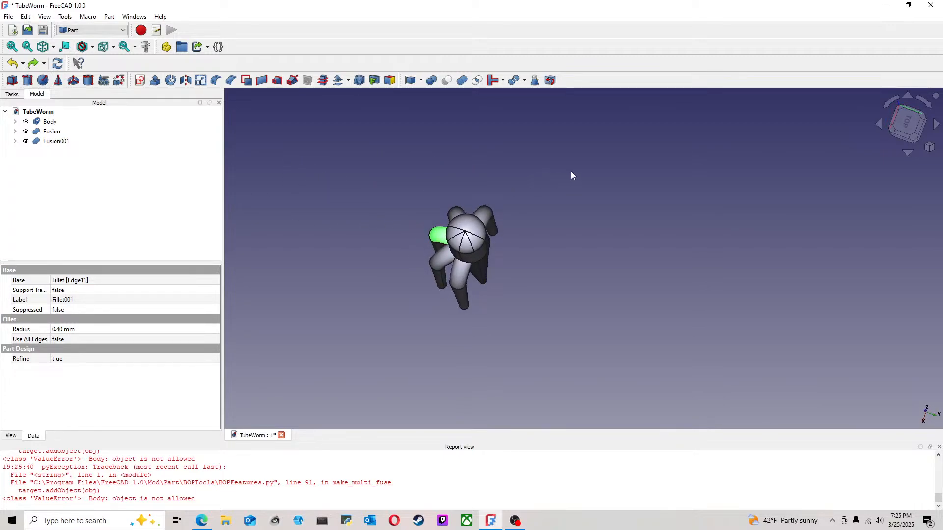
{"action": "left_click", "coordinate": [610, 202]}
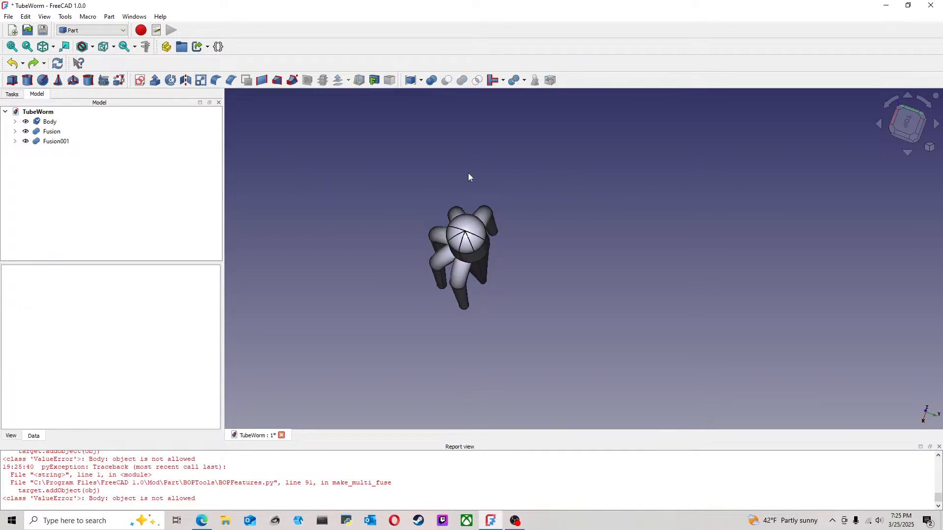
{"action": "left_click", "coordinate": [54, 123]}
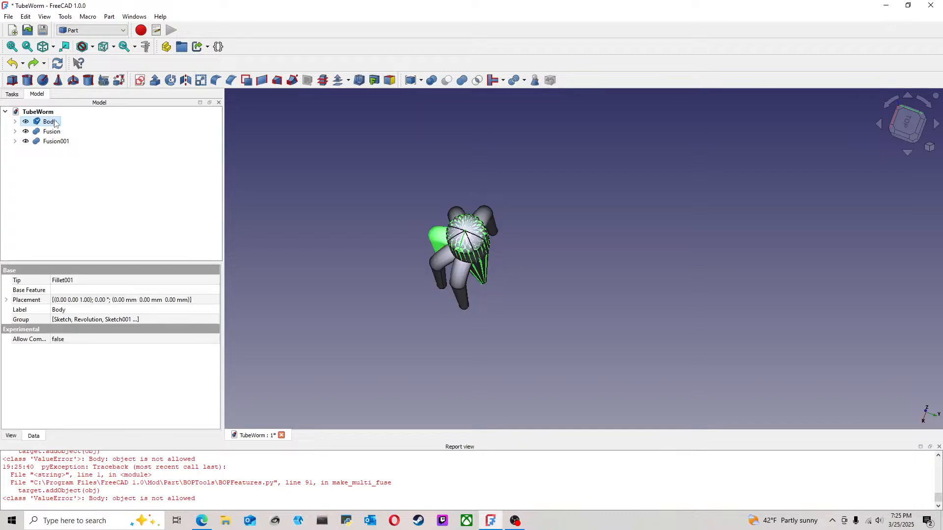
{"action": "key", "text": "space"}
Step: Try to convert Body001, nested inside Fusion, to a solid
{"action": "left_click", "coordinate": [15, 131]}
{"action": "left_click", "coordinate": [64, 151]}
{"action": "right_click", "coordinate": [71, 154]}
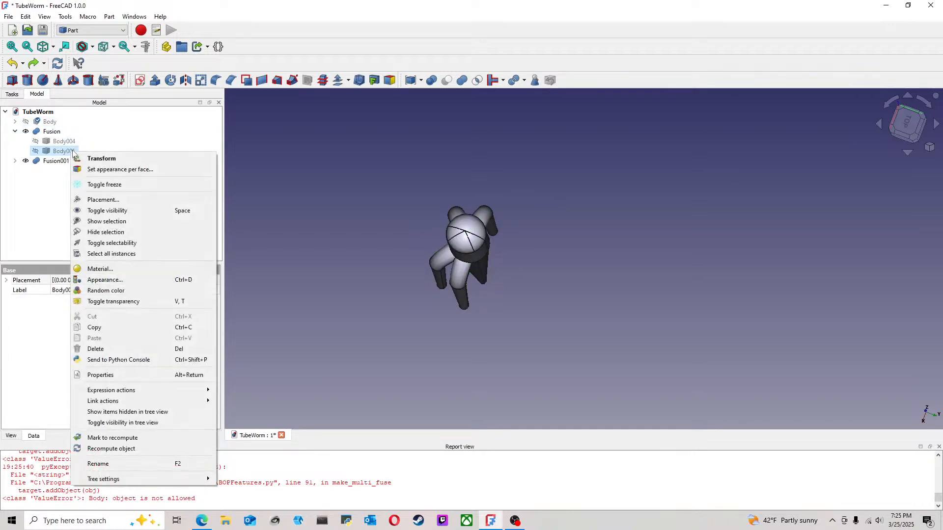
{"action": "left_click", "coordinate": [59, 156]}
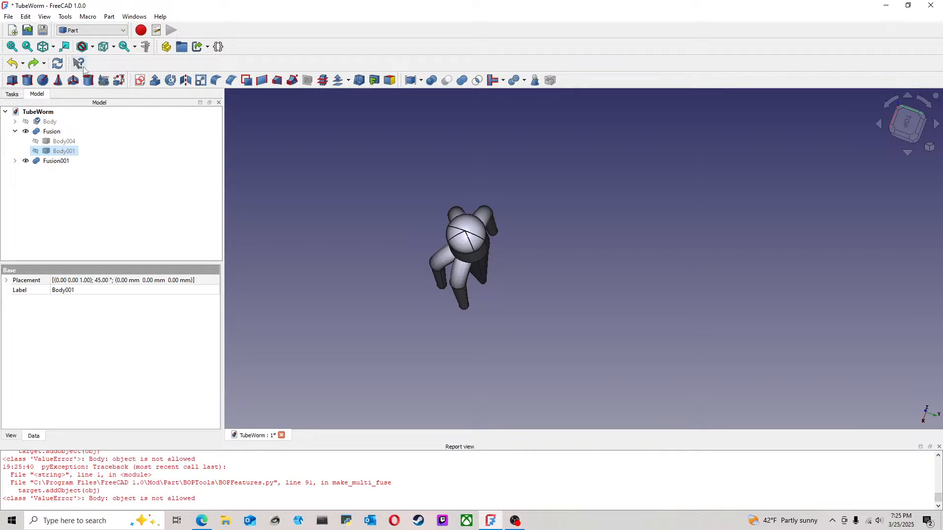
{"action": "left_click", "coordinate": [109, 16]}
{"action": "left_click", "coordinate": [136, 129]}
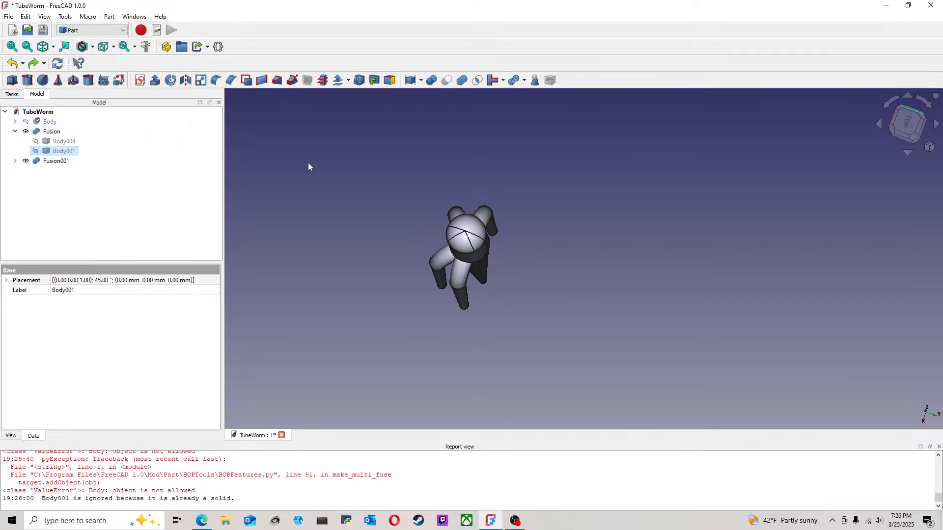
{"action": "middle_click_drag", "start_coordinate": [388, 184], "coordinate": [405, 195]}
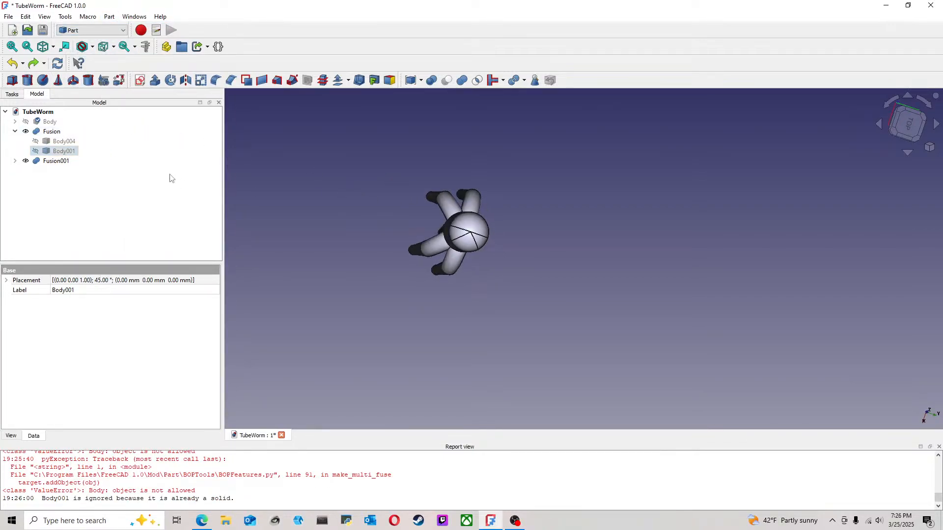
Step: Create a separate copy of Body001 from inside Fusion
{"action": "left_click", "coordinate": [109, 16]}
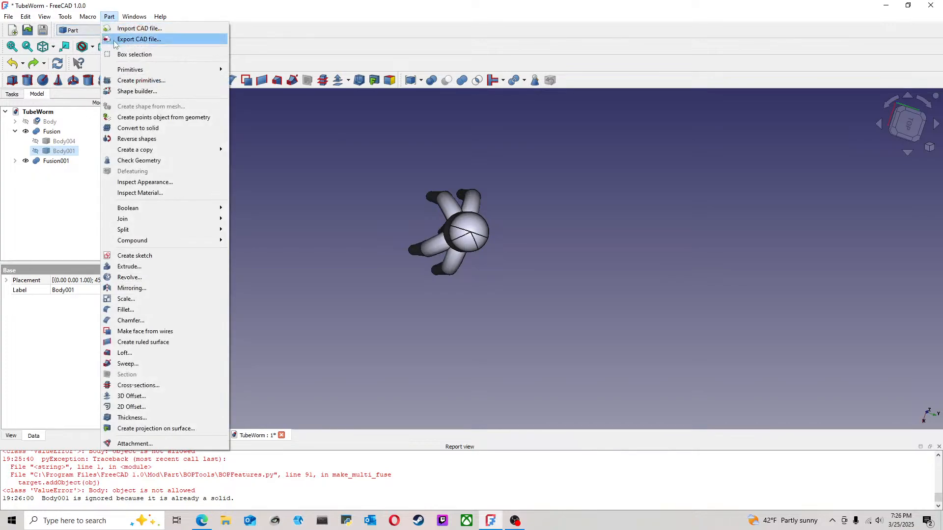
{"action": "mouse_move", "coordinate": [191, 155]}
{"action": "left_click", "coordinate": [255, 150]}
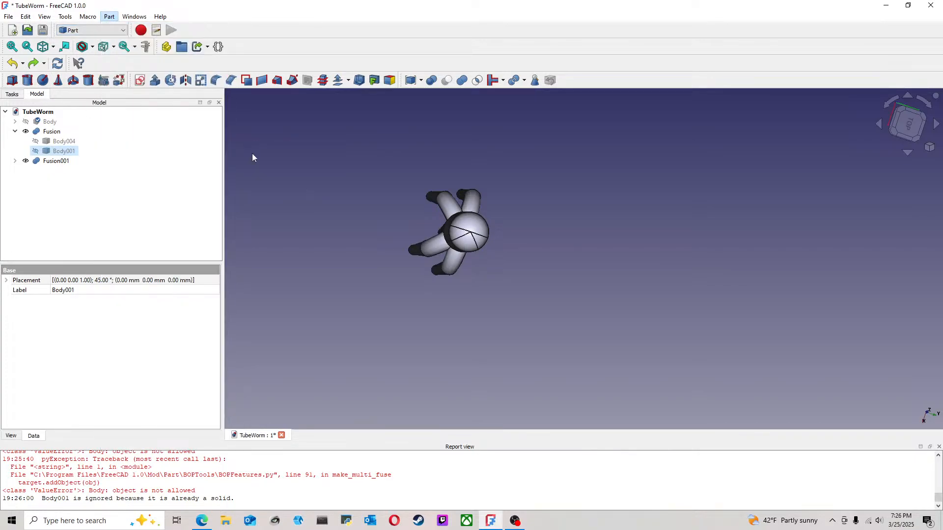
Step: Rotate the new copy of Body001 by 45° about the vertical axis into the hidden original Body's place
{"action": "left_click", "coordinate": [55, 172]}
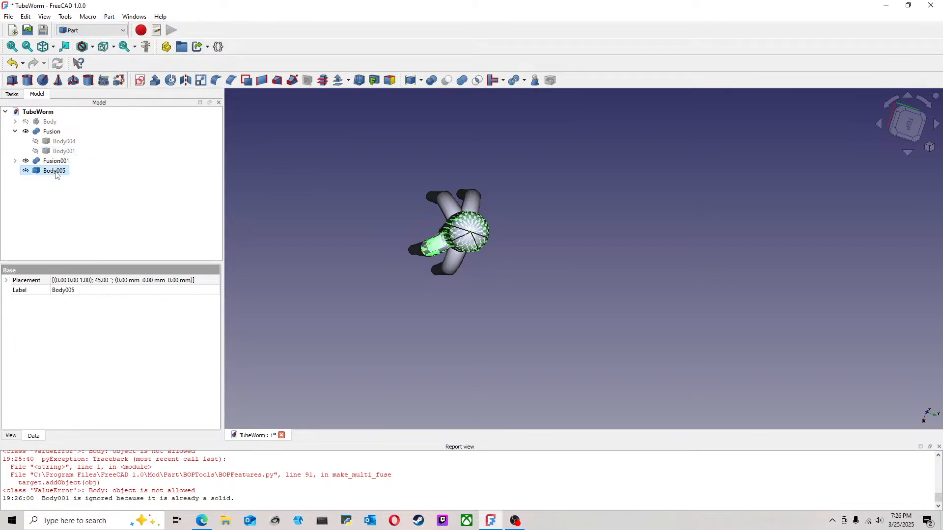
{"action": "right_click", "coordinate": [56, 172]}
{"action": "left_click", "coordinate": [139, 178]}
{"action": "left_click_drag", "start_coordinate": [493, 250], "coordinate": [547, 237]}
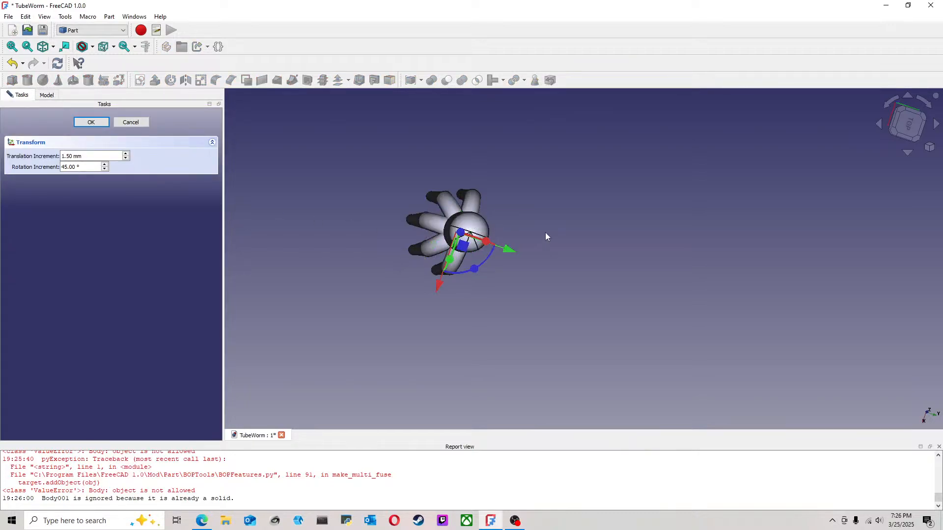
{"action": "left_click", "coordinate": [91, 122]}
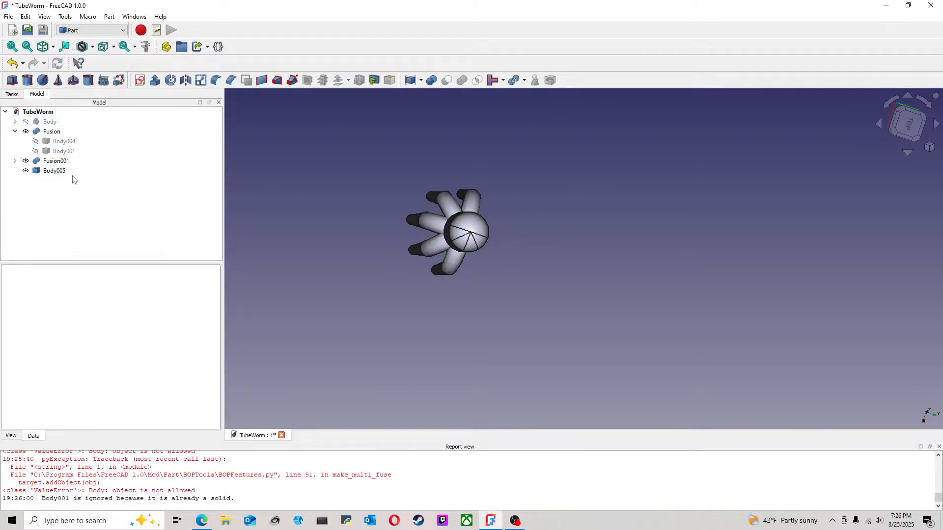
Step: Unite Body005 with Fusion001, and fuse that result with Fusion so all five tentacles form one solid
{"action": "left_click", "coordinate": [47, 172]}
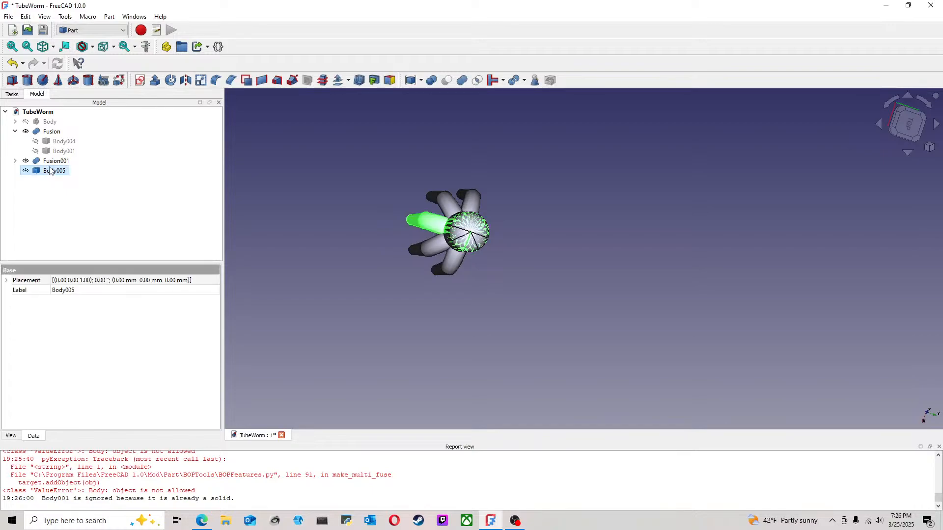
{"action": "left_click", "coordinate": [55, 161], "text": "ctrl"}
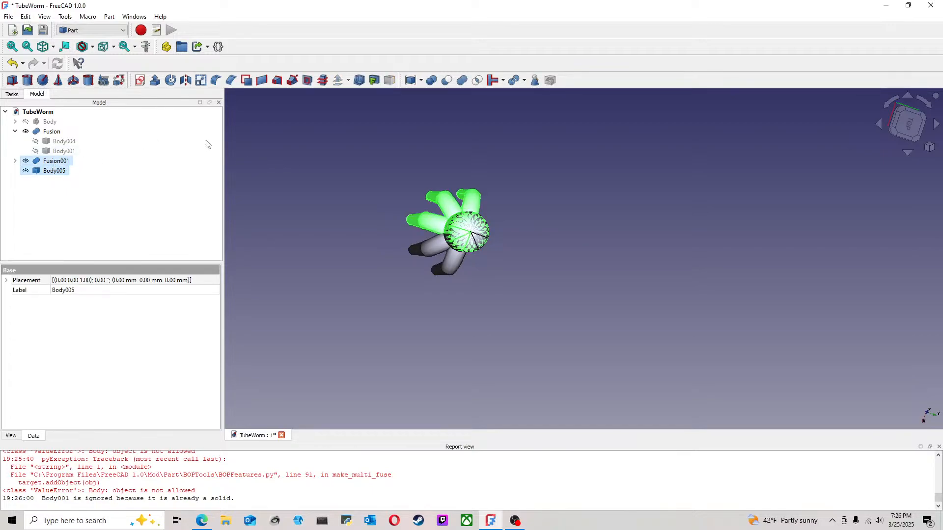
{"action": "left_click", "coordinate": [462, 81]}
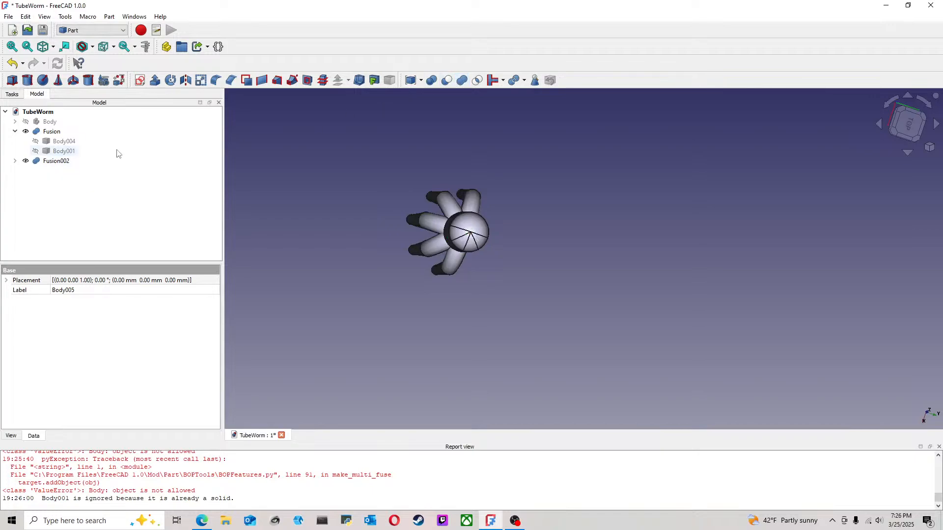
{"action": "left_click", "coordinate": [51, 132]}
{"action": "left_click", "coordinate": [56, 161], "text": "ctrl"}
{"action": "left_click", "coordinate": [462, 81]}
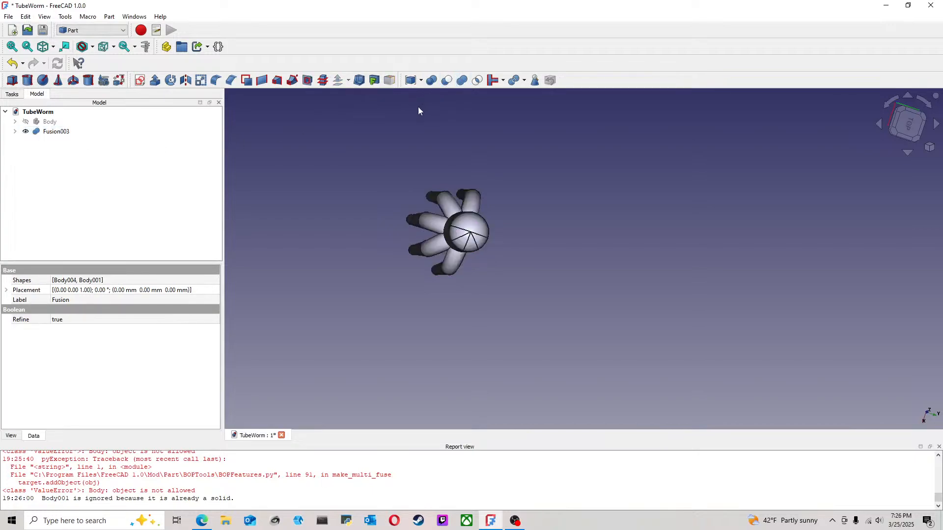
Step: Mirror Fusion003 about the YZ plane
{"action": "middle_click_drag", "start_coordinate": [432, 182], "coordinate": [360, 151]}
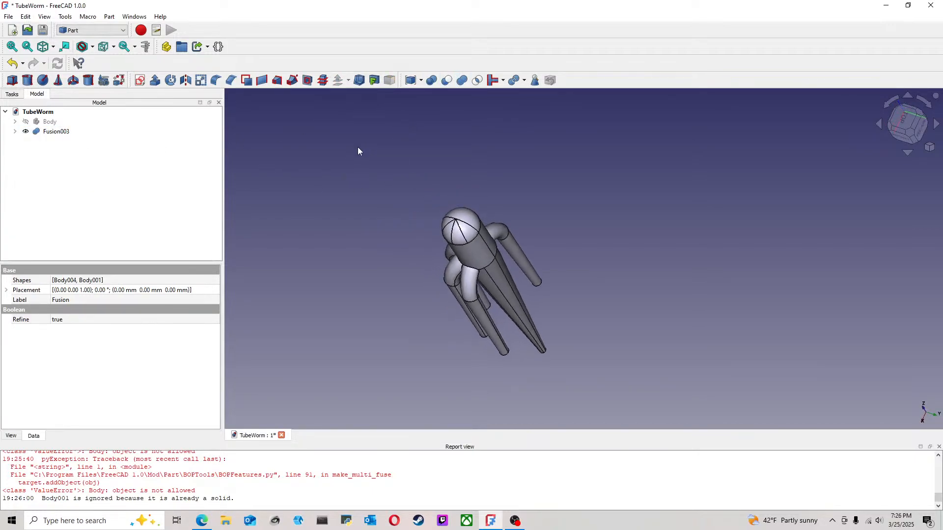
{"action": "middle_click_drag", "start_coordinate": [420, 230], "coordinate": [579, 225]}
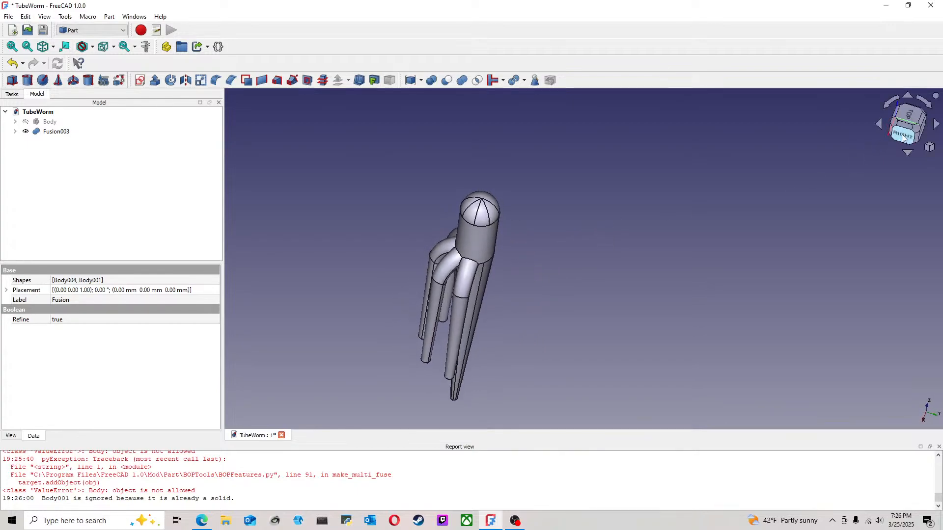
{"action": "left_click", "coordinate": [914, 132]}
{"action": "scroll", "coordinate": [609, 254], "scroll_direction": "down", "scroll_amount": 2}
{"action": "middle_click_drag", "start_coordinate": [606, 254], "coordinate": [634, 284]}
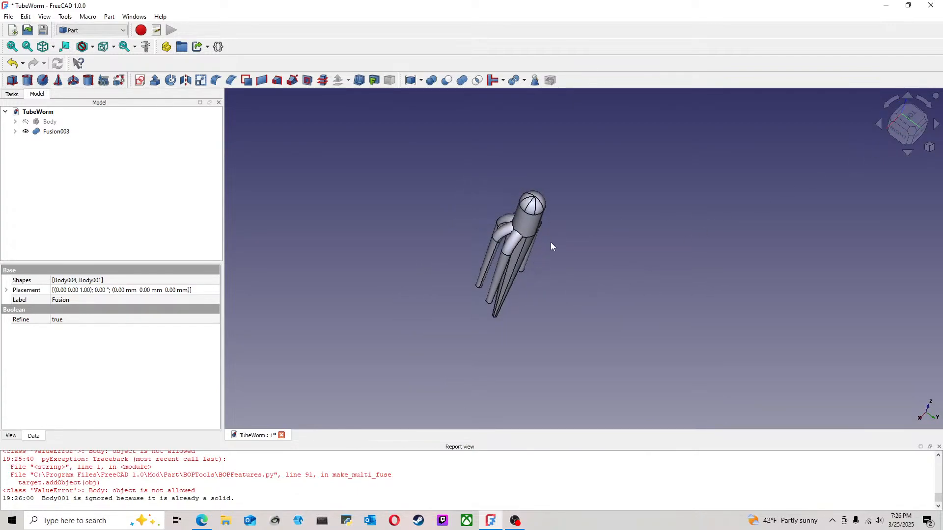
{"action": "left_click", "coordinate": [54, 132]}
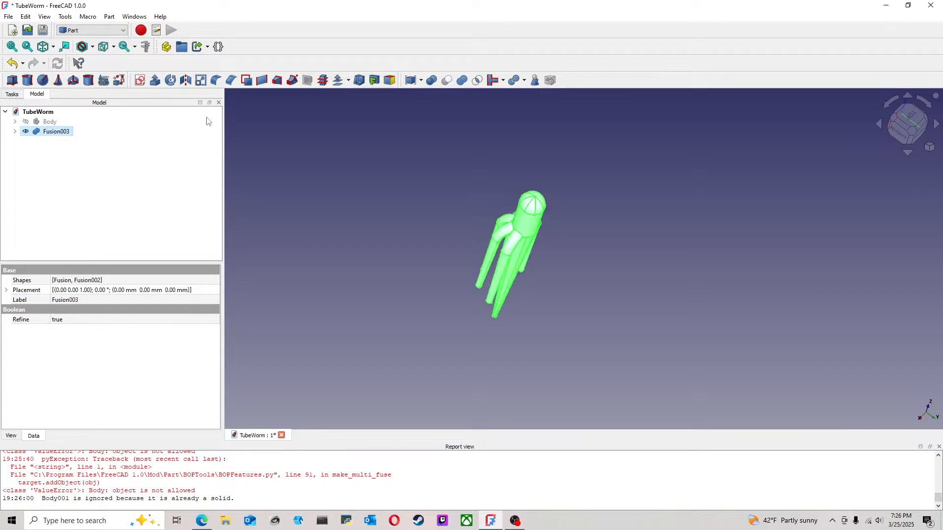
{"action": "left_click", "coordinate": [186, 82]}
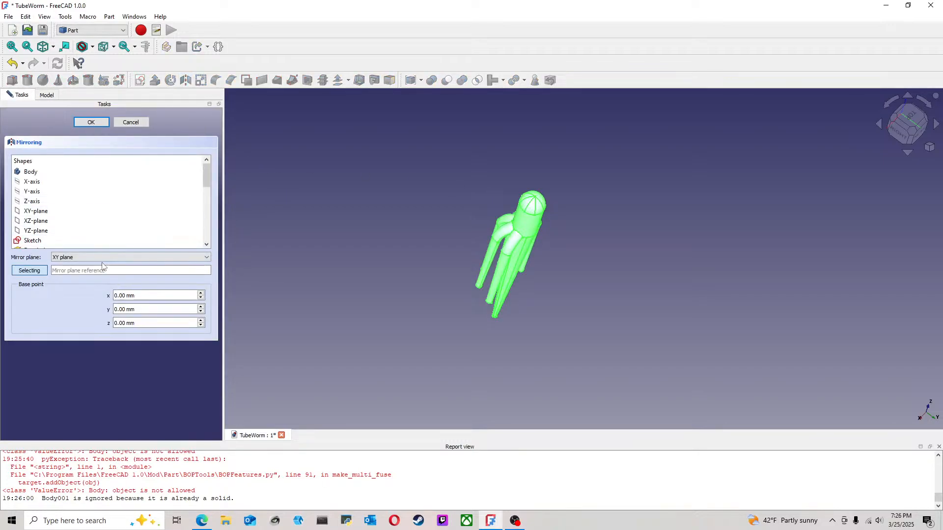
{"action": "left_click", "coordinate": [87, 258]}
{"action": "left_click", "coordinate": [78, 280]}
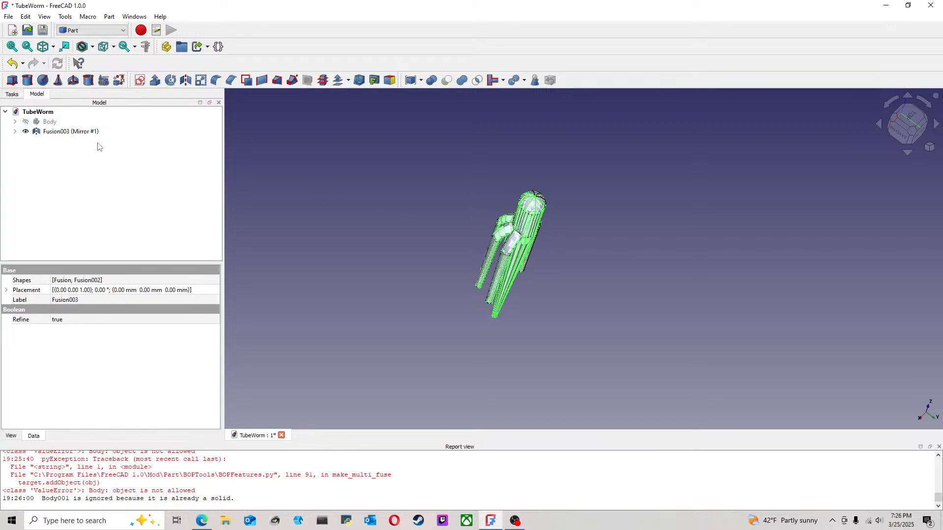
{"action": "mouse_move", "coordinate": [334, 203]}
{"action": "middle_mouse_down"}
{"action": "mouse_move", "coordinate": [373, 234]}
{"action": "mouse_move", "coordinate": [329, 201]}
{"action": "middle_mouse_up"}
Step: Rotate the mirrored Fusion003 by 180° about the vertical axis so its tentacles fill the opposite half
{"action": "left_click", "coordinate": [82, 132]}
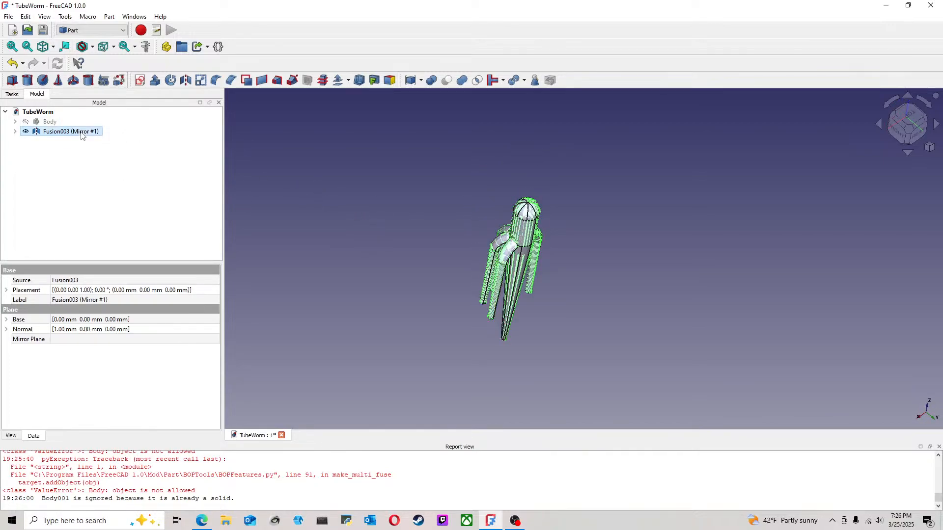
{"action": "key", "text": "Right"}
{"action": "right_click", "coordinate": [59, 132]}
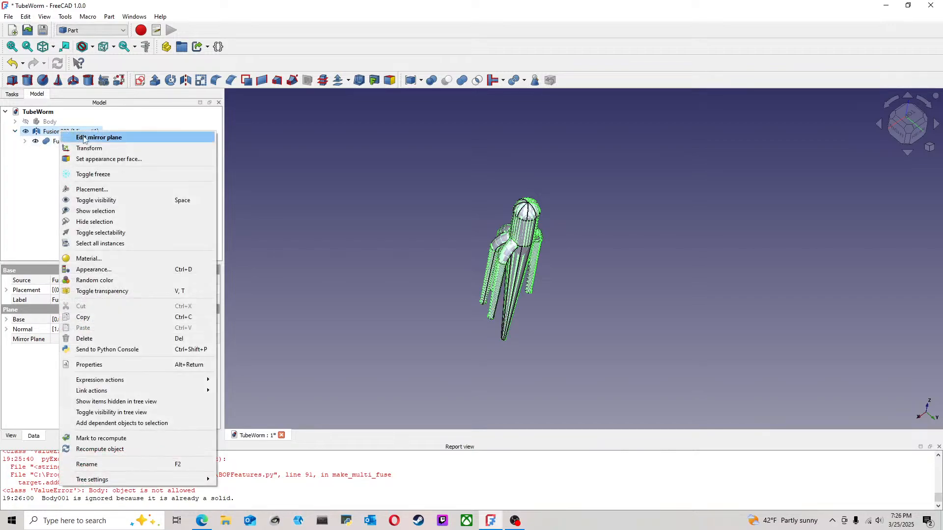
{"action": "left_click", "coordinate": [88, 149]}
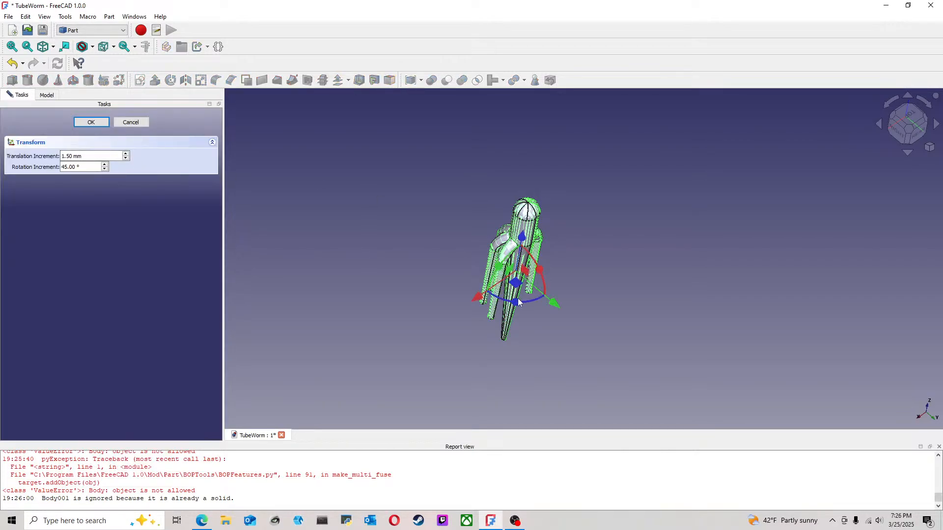
{"action": "left_click_drag", "start_coordinate": [516, 304], "coordinate": [599, 302]}
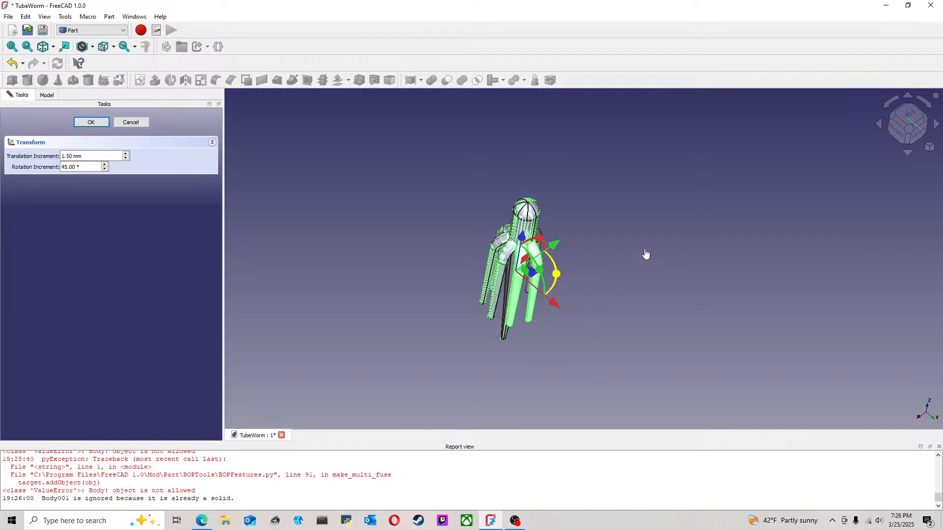
{"action": "key", "text": "2"}
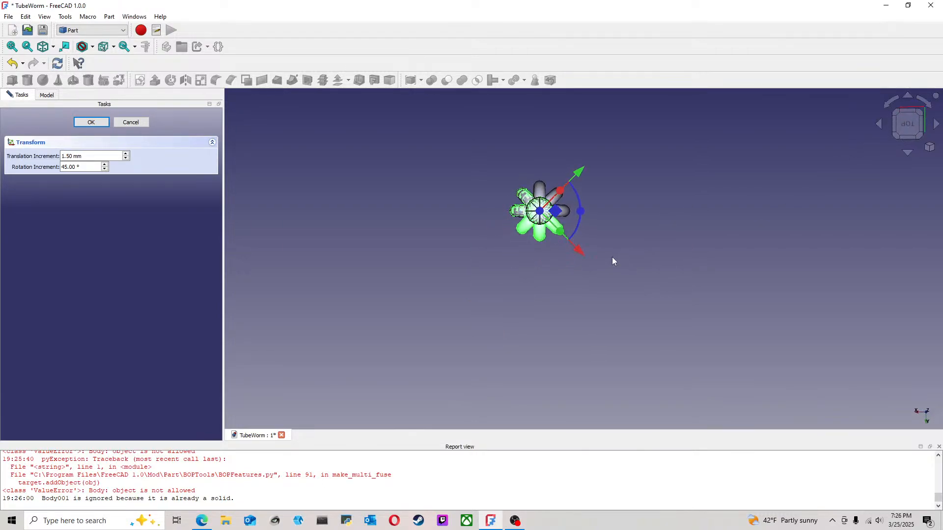
{"action": "middle_click_drag", "start_coordinate": [603, 251], "coordinate": [562, 287]}
{"action": "scroll", "coordinate": [561, 287], "scroll_direction": "up", "scroll_amount": 2}
{"action": "left_click_drag", "start_coordinate": [503, 230], "coordinate": [495, 200]}
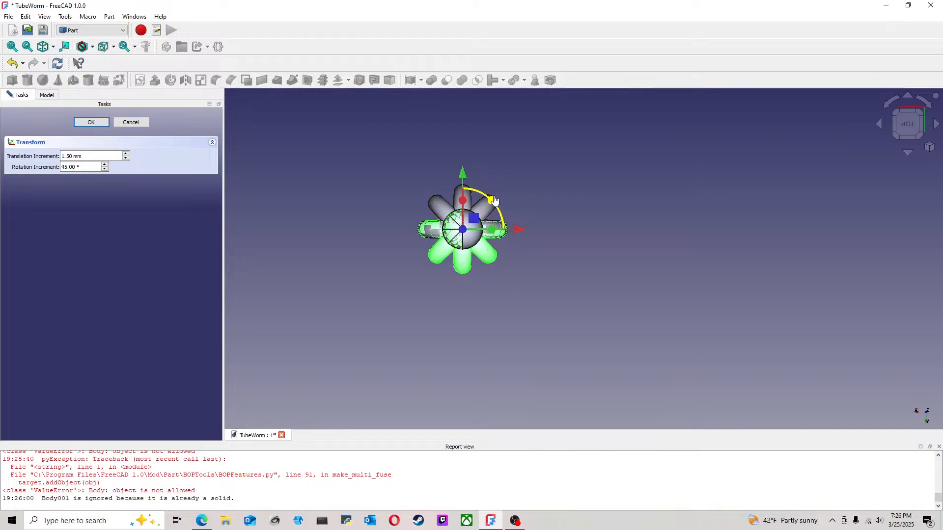
{"action": "left_click", "coordinate": [91, 122]}
{"action": "left_click", "coordinate": [314, 209]}
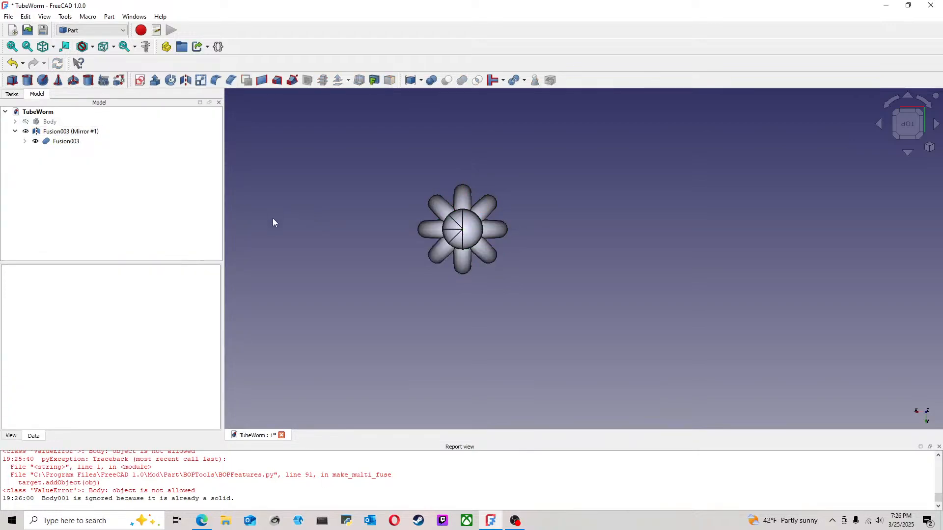
Step: Try to unite the mirrored copy with its source Fusion003, and undo the union
{"action": "left_click", "coordinate": [69, 132]}
{"action": "left_click", "coordinate": [68, 142], "text": "ctrl"}
{"action": "left_click", "coordinate": [462, 80]}
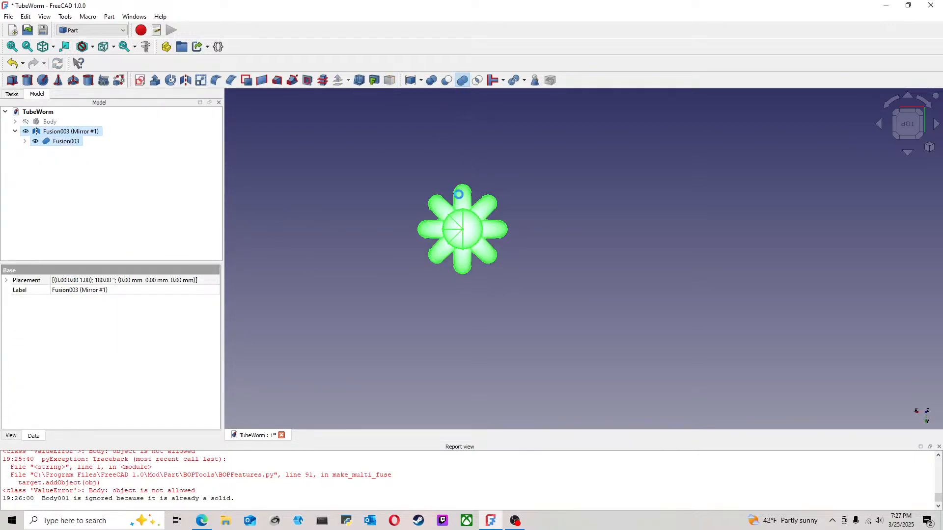
{"action": "left_click", "coordinate": [13, 63]}
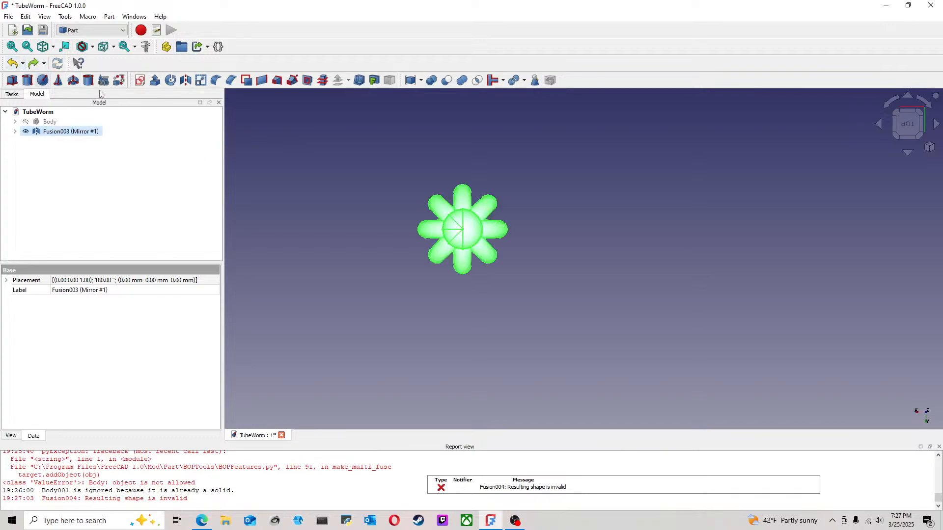
{"action": "left_click", "coordinate": [286, 158]}
Step: Delete the mirrored copy of Fusion003, keeping the source fusion
{"action": "left_click", "coordinate": [15, 132]}
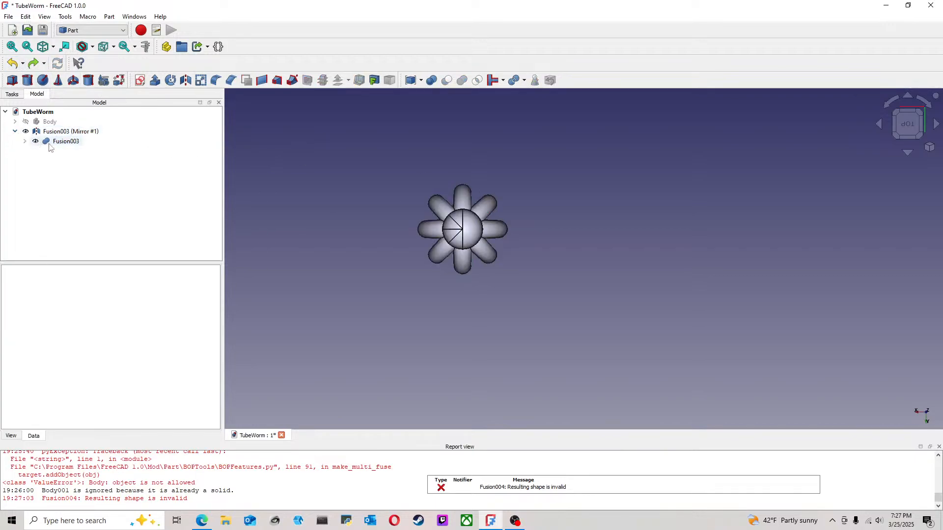
{"action": "left_click", "coordinate": [66, 141]}
{"action": "left_click", "coordinate": [72, 132]}
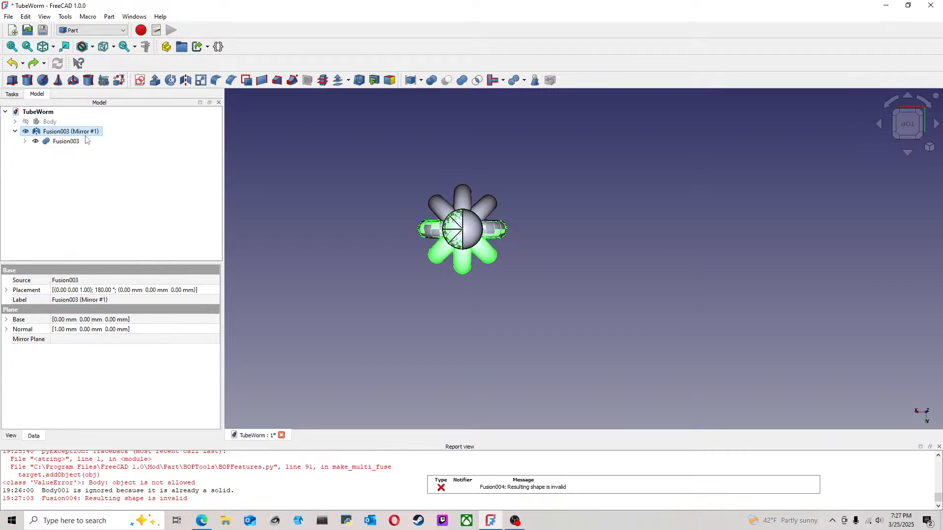
{"action": "key", "text": "Delete"}
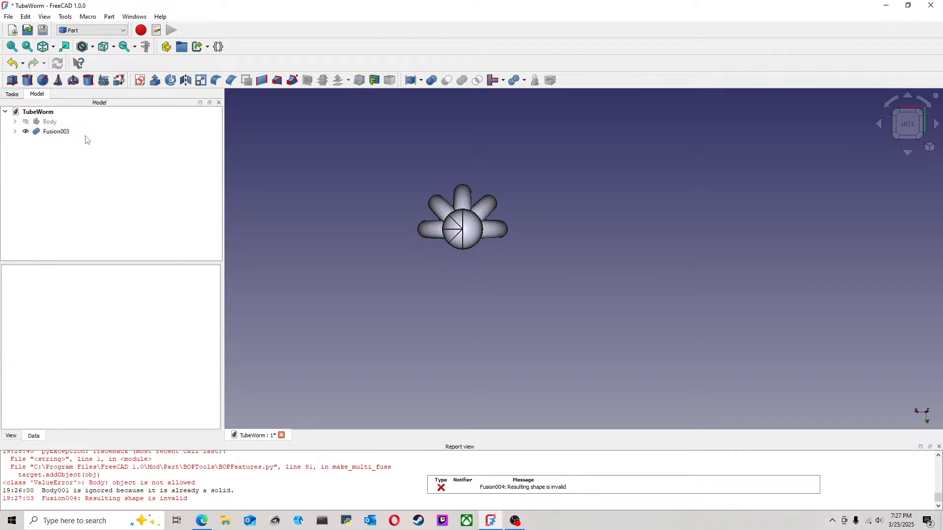
Step: Convert Fusion003 to a separate solid
{"action": "left_click", "coordinate": [55, 131]}
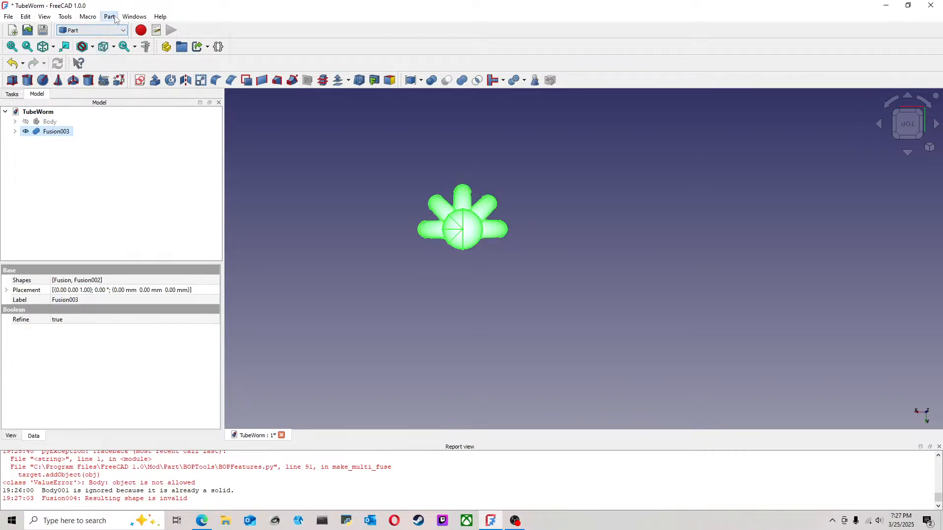
{"action": "left_click", "coordinate": [109, 16]}
{"action": "mouse_move", "coordinate": [166, 71]}
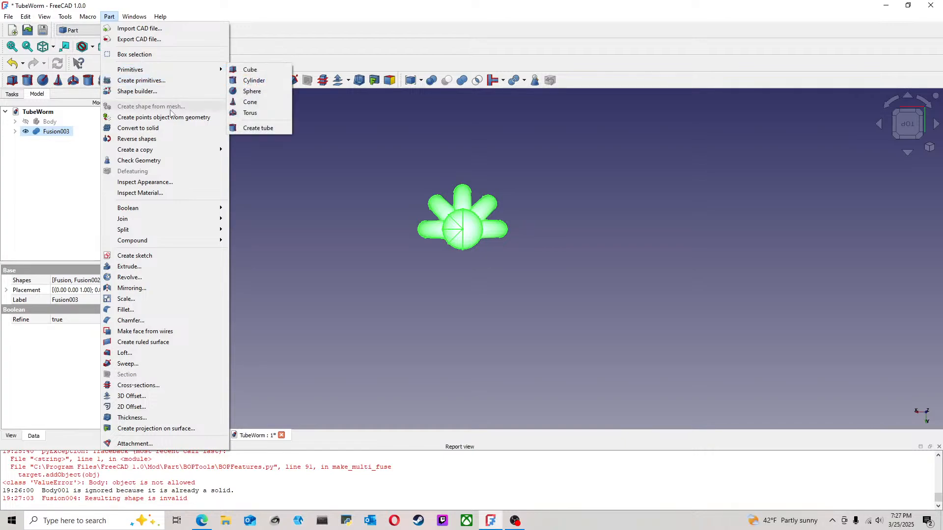
{"action": "left_click", "coordinate": [169, 129]}
{"action": "left_click", "coordinate": [66, 142]}
{"action": "left_click", "coordinate": [61, 132]}
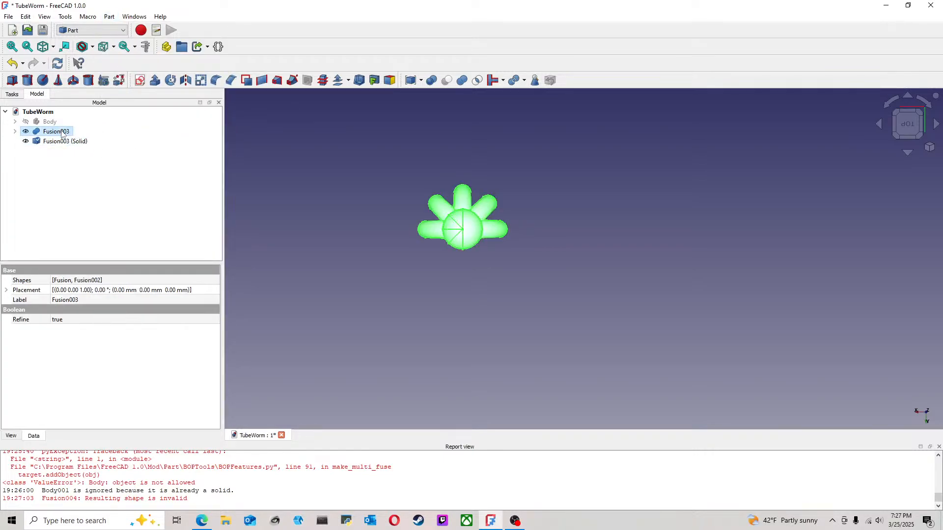
Step: Create a separate copy of Fusion003 (Solid)
{"action": "left_click", "coordinate": [88, 143]}
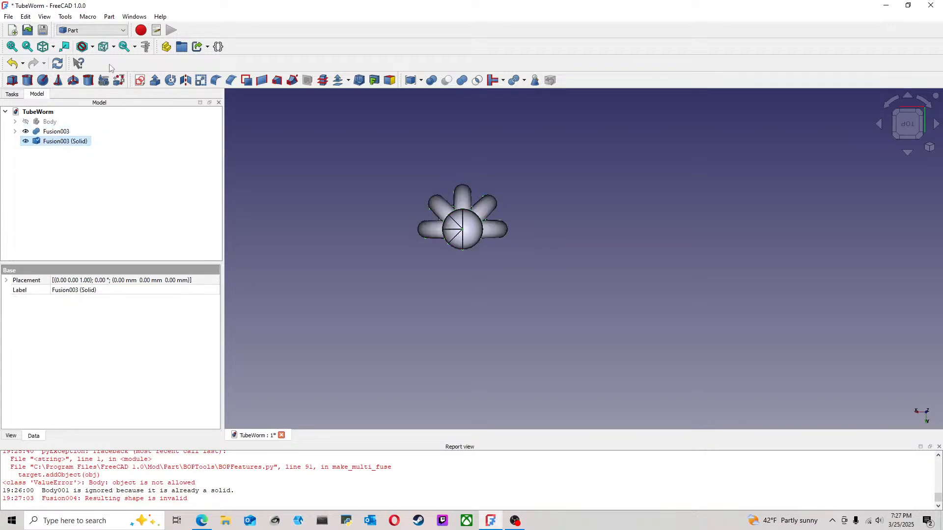
{"action": "left_click", "coordinate": [109, 20]}
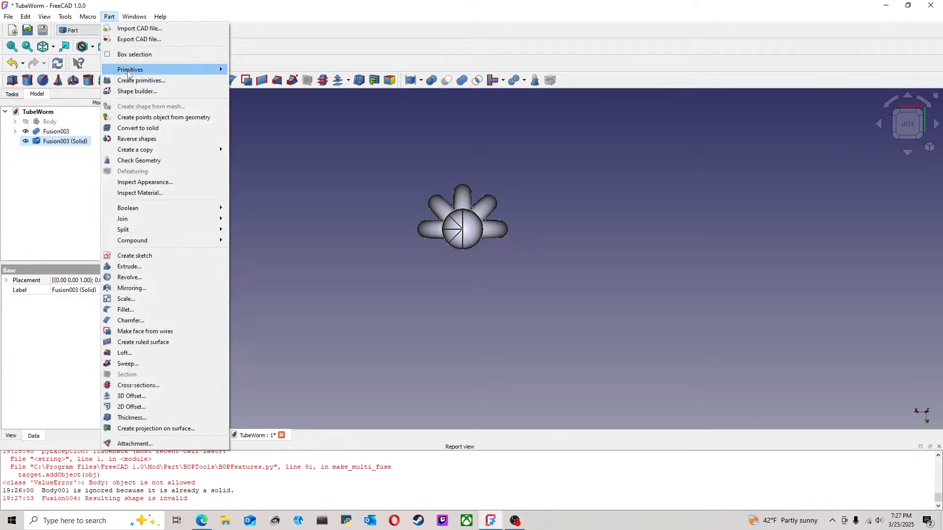
{"action": "mouse_move", "coordinate": [166, 71]}
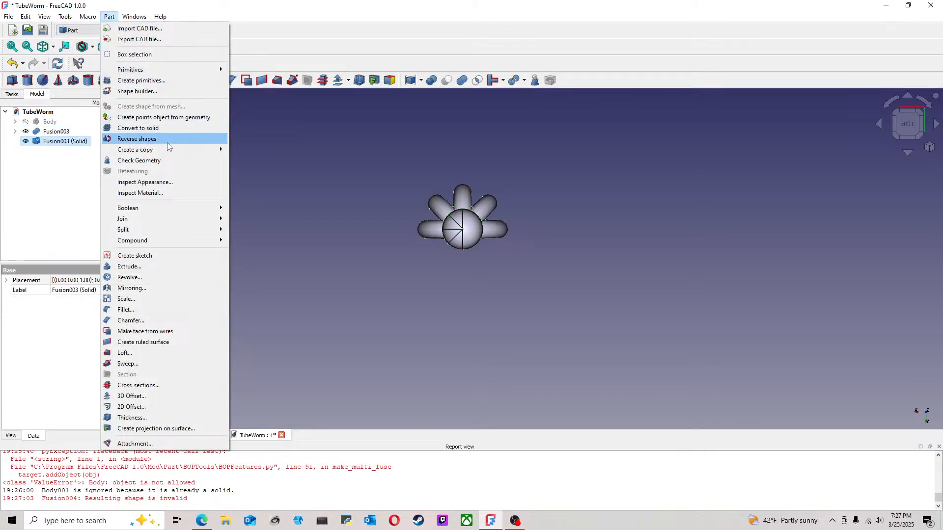
{"action": "mouse_move", "coordinate": [172, 150]}
{"action": "left_click", "coordinate": [248, 150]}
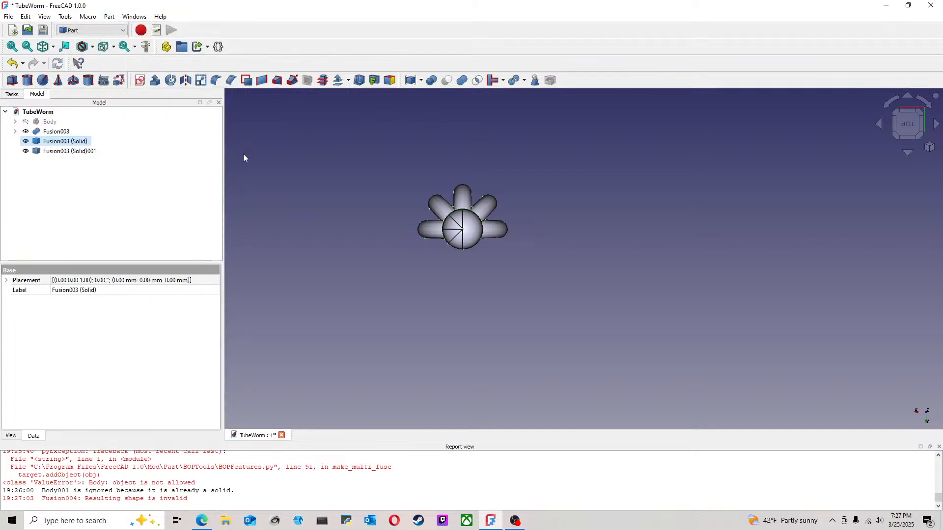
{"action": "left_click", "coordinate": [162, 180]}
Step: Hide the source Fusion003, leaving only the two solids shown
{"action": "left_click", "coordinate": [52, 132]}
{"action": "key", "text": "space"}
{"action": "left_click", "coordinate": [132, 150]}
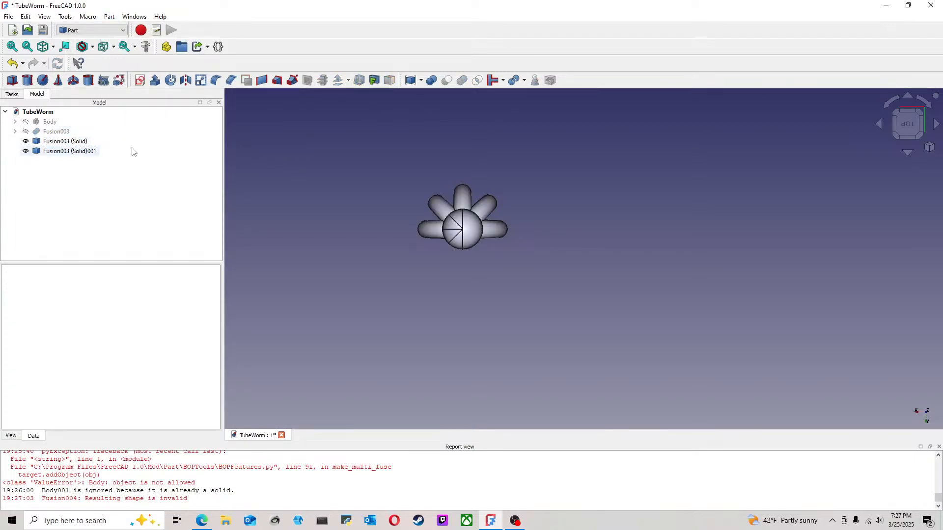
Step: Rotate the Fusion003 (Solid)001 copy by 180° about the vertical axis to complete the ring of eight tentacles
{"action": "left_click", "coordinate": [85, 152]}
{"action": "right_click", "coordinate": [86, 152]}
{"action": "left_click", "coordinate": [109, 159]}
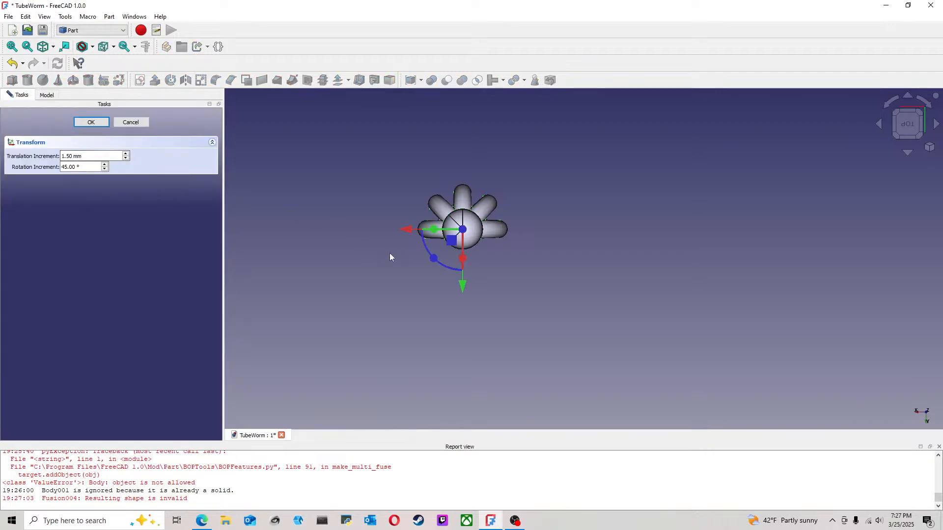
{"action": "left_click_drag", "start_coordinate": [434, 261], "coordinate": [539, 190]}
{"action": "left_click", "coordinate": [123, 126]}
{"action": "left_click", "coordinate": [365, 154]}
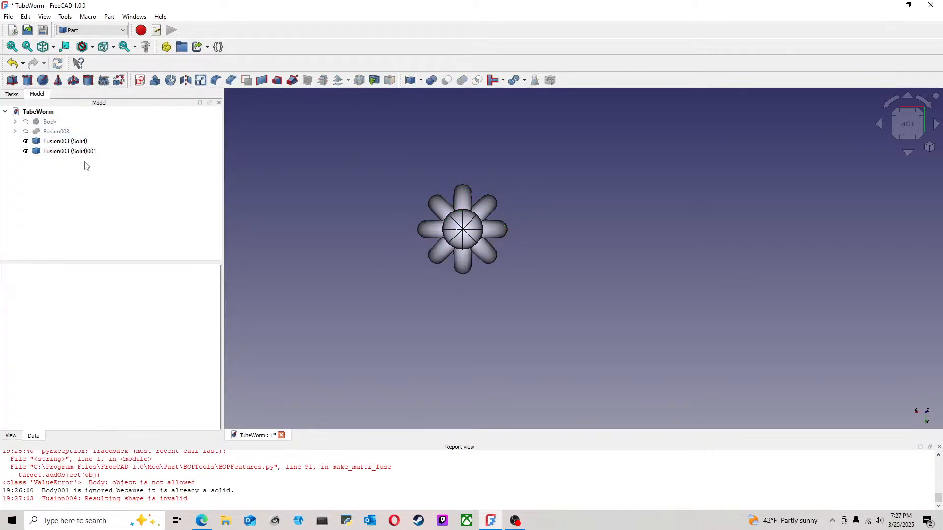
Step: Try to unite Fusion003 (Solid) with Fusion003 (Solid)001, and undo the union
{"action": "left_click", "coordinate": [81, 142]}
{"action": "left_click", "coordinate": [82, 152], "text": "ctrl"}
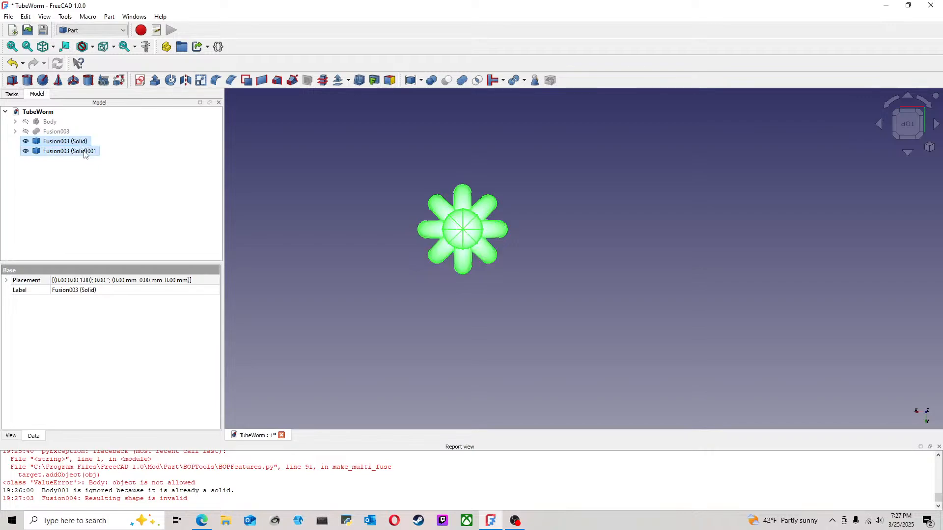
{"action": "left_click", "coordinate": [462, 81]}
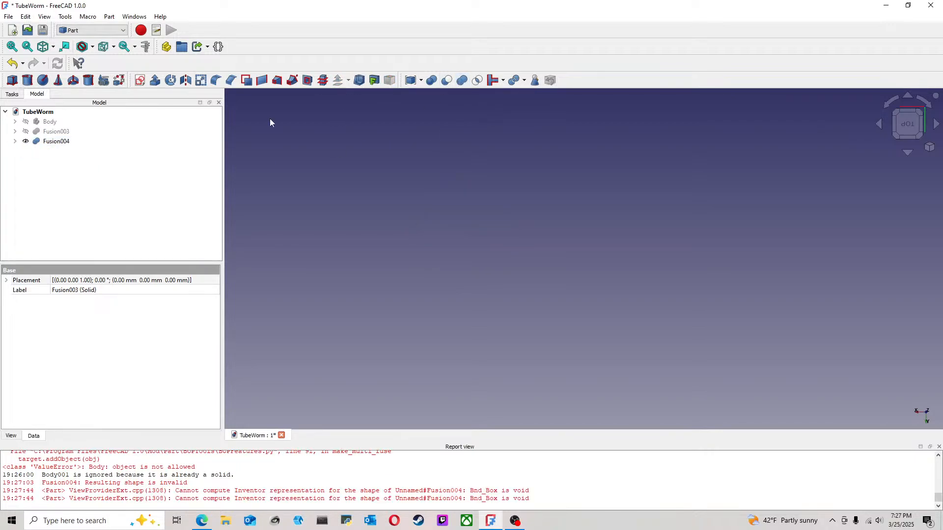
{"action": "left_click", "coordinate": [12, 62]}
{"action": "left_click", "coordinate": [404, 174]}
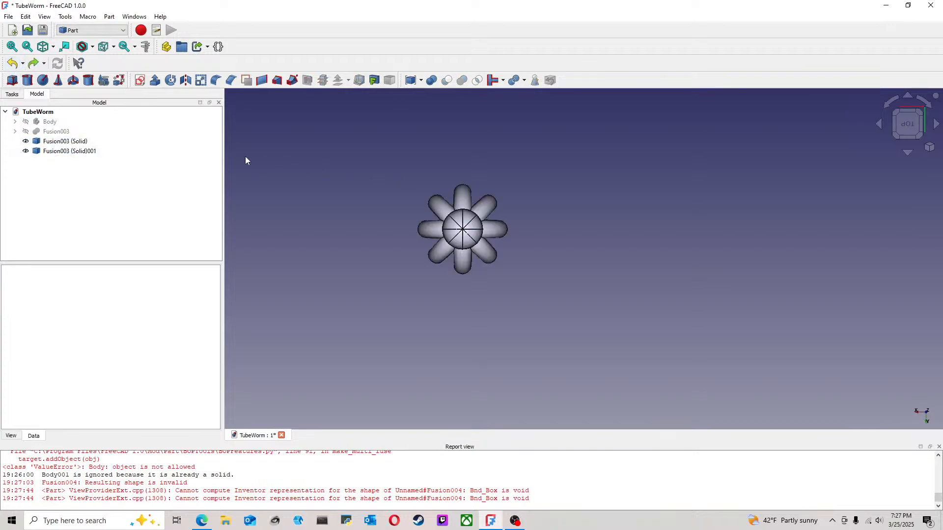
Step: Try to embed Fusion003 (Solid) and Fusion003 (Solid)001 into one object, and undo the embed
{"action": "left_click", "coordinate": [66, 142]}
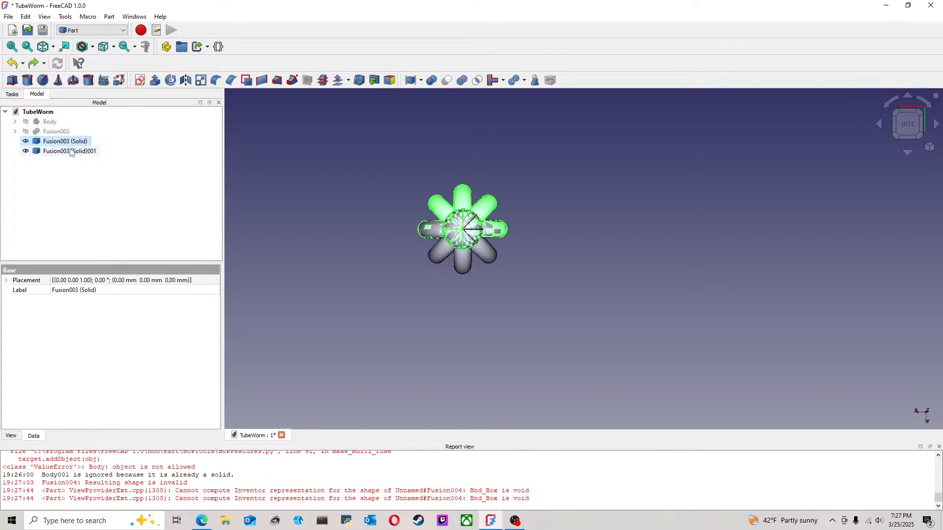
{"action": "left_click", "coordinate": [71, 152], "text": "ctrl"}
{"action": "left_click", "coordinate": [503, 80]}
{"action": "left_click", "coordinate": [514, 93]}
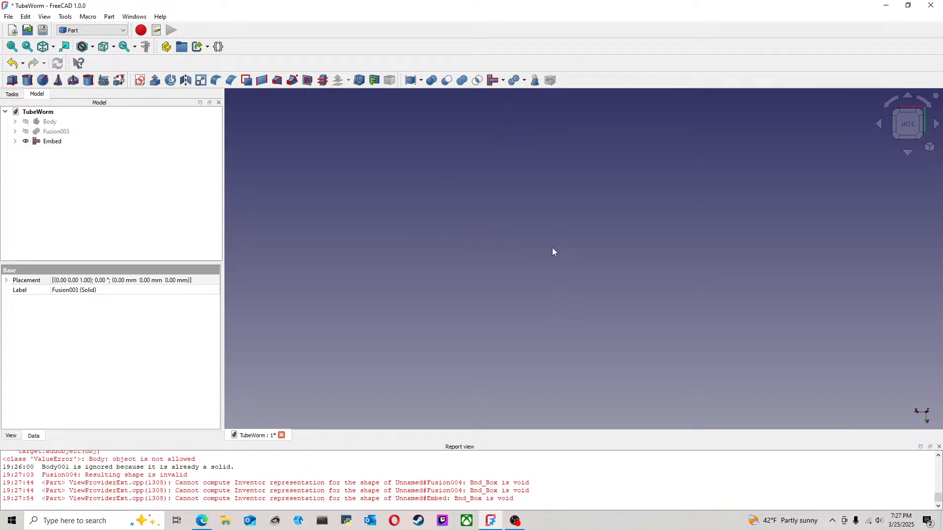
{"action": "left_click", "coordinate": [13, 63]}
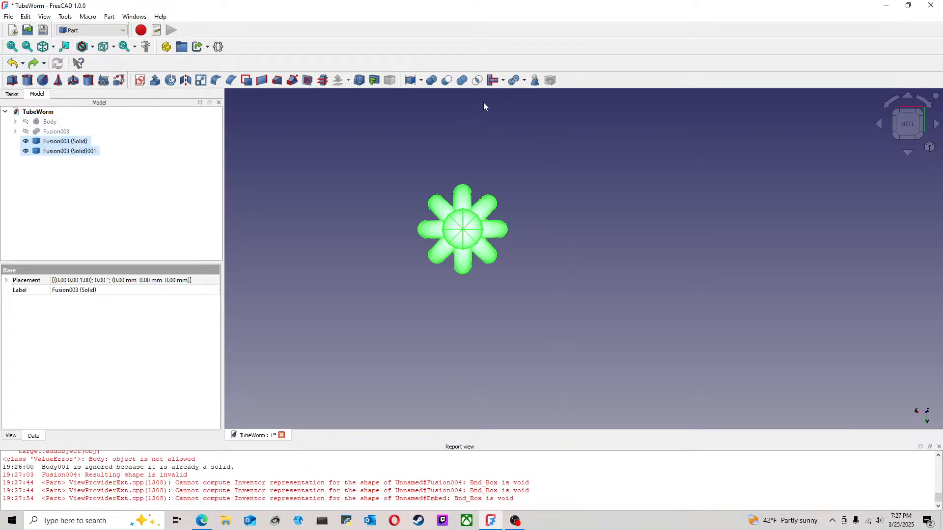
Step: Try to connect Fusion003 (Solid) with Fusion003 (Solid)001, creating the feature anyway, and undo the connection
{"action": "left_click", "coordinate": [503, 81]}
{"action": "left_click", "coordinate": [482, 151]}
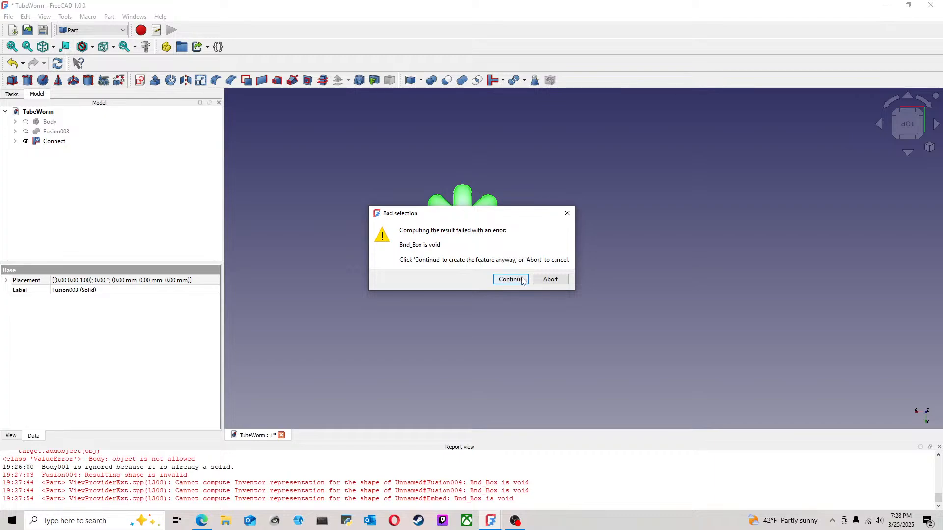
{"action": "left_click", "coordinate": [511, 279]}
{"action": "left_click", "coordinate": [12, 62]}
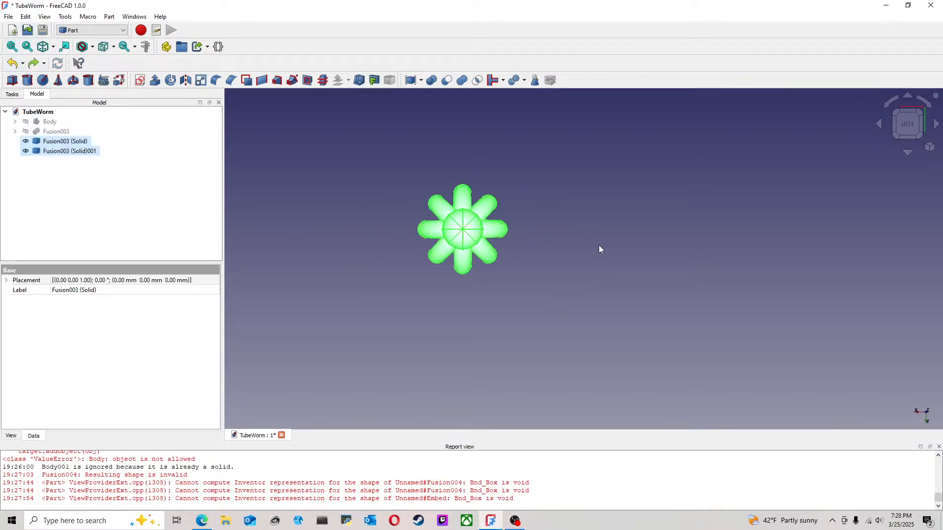
Step: Delete Fusion003 (Solid) and Fusion003 (Solid)001, and make the original Fusion003 visible
{"action": "middle_click_drag", "start_coordinate": [537, 289], "coordinate": [579, 274]}
{"action": "scroll", "coordinate": [577, 290], "scroll_direction": "up", "scroll_amount": 3}
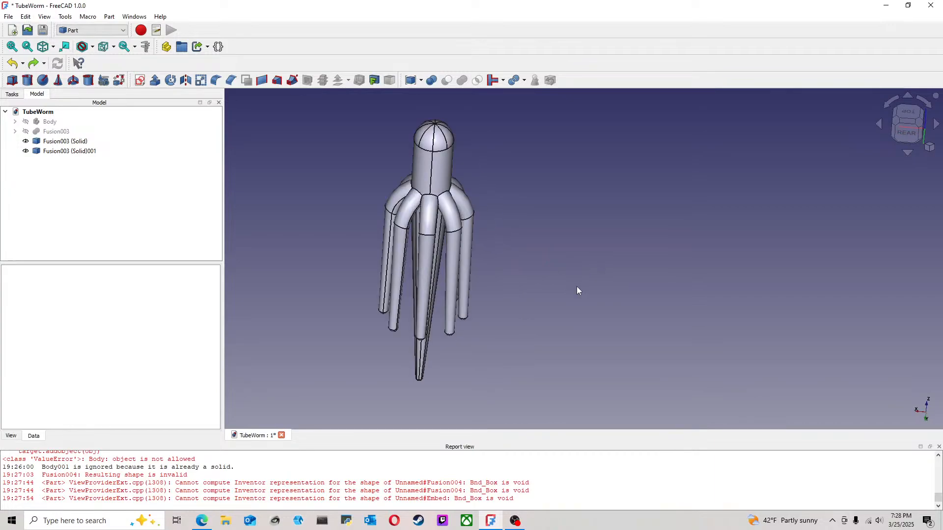
{"action": "left_click", "coordinate": [61, 141]}
{"action": "key", "text": "Delete"}
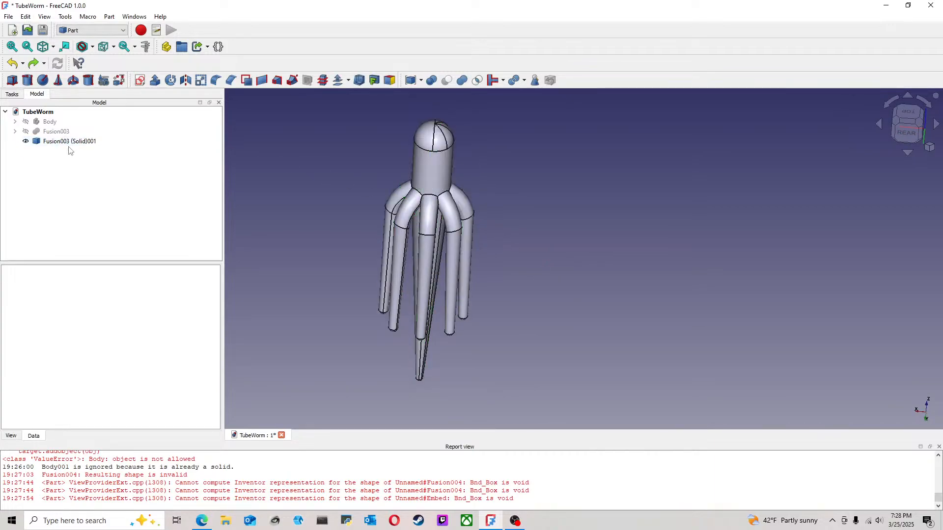
{"action": "left_click", "coordinate": [86, 140]}
{"action": "key", "text": "Delete"}
{"action": "left_click", "coordinate": [70, 128]}
{"action": "key", "text": "space"}
{"action": "left_click", "coordinate": [509, 206]}
{"action": "middle_click_drag", "start_coordinate": [528, 191], "coordinate": [484, 224]}
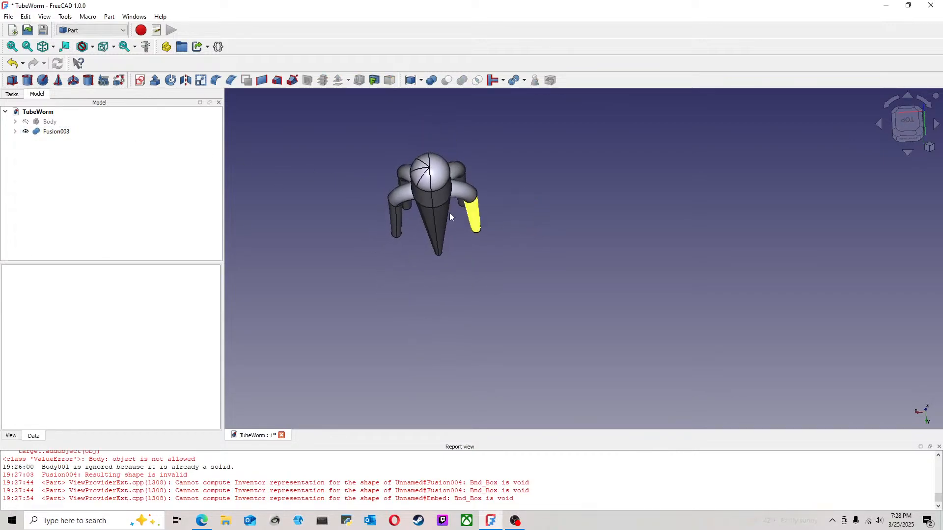
Step: Create a simple copy of Fusion003
{"action": "left_click", "coordinate": [57, 134]}
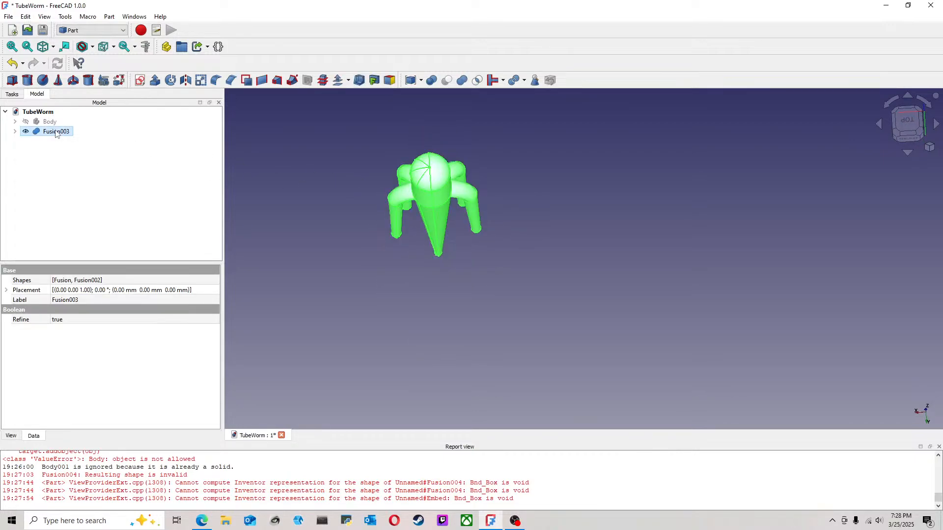
{"action": "left_click", "coordinate": [109, 16]}
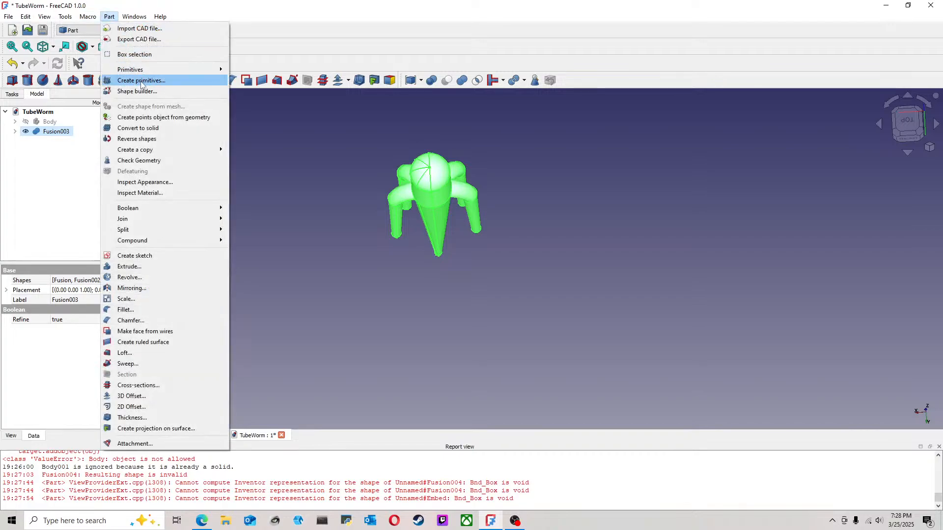
{"action": "mouse_move", "coordinate": [179, 150]}
{"action": "left_click", "coordinate": [252, 153]}
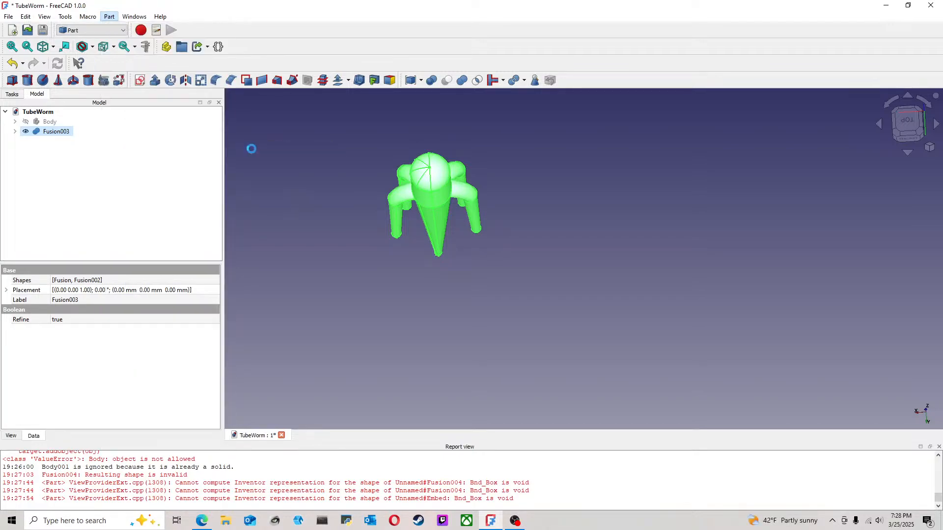
Step: Rotate the Fusion004 copy by 180° about the vertical axis to complete the ring of tentacles
{"action": "left_click", "coordinate": [56, 142]}
{"action": "right_click", "coordinate": [60, 142]}
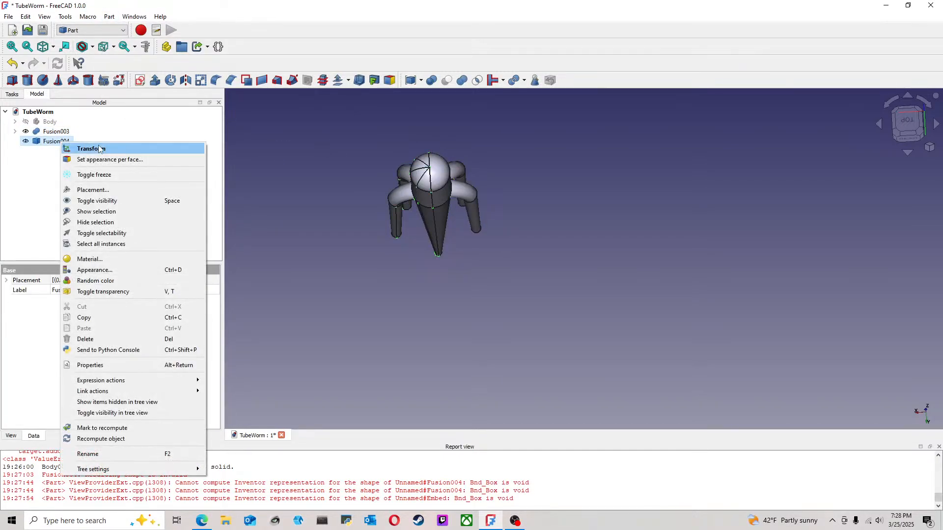
{"action": "left_click", "coordinate": [99, 149]}
{"action": "left_click_drag", "start_coordinate": [471, 246], "coordinate": [506, 166]}
{"action": "left_click", "coordinate": [91, 122]}
{"action": "left_click", "coordinate": [340, 137]}
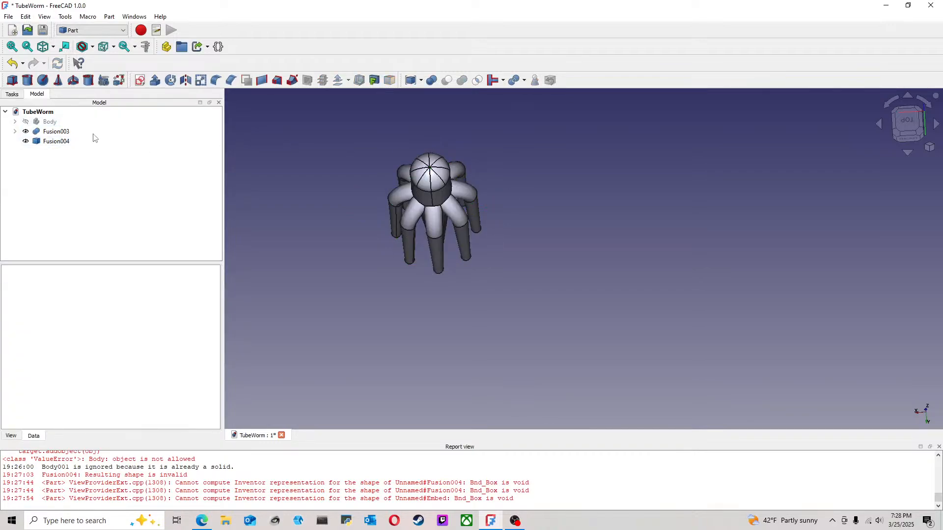
Step: Try to unite Fusion003 with Fusion004, and undo the union
{"action": "left_click", "coordinate": [63, 131]}
{"action": "left_click", "coordinate": [64, 142], "text": "ctrl"}
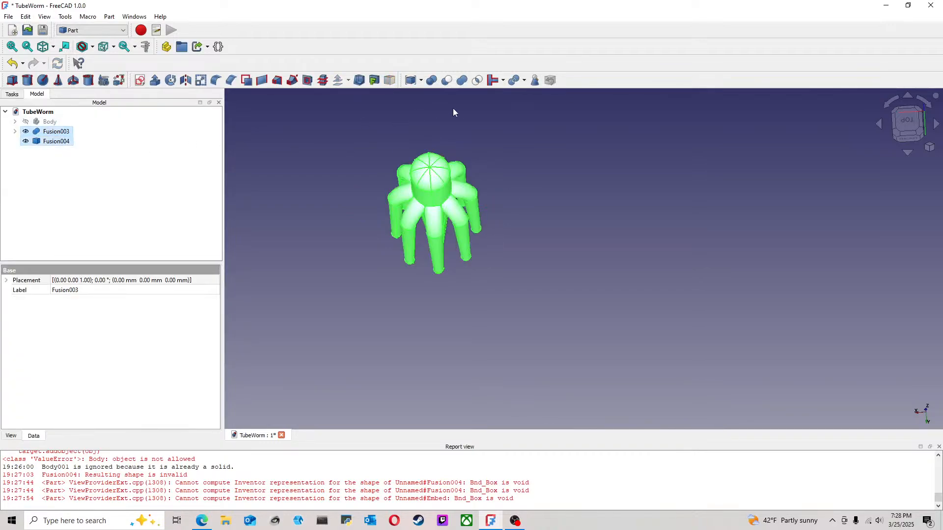
{"action": "left_click", "coordinate": [462, 81]}
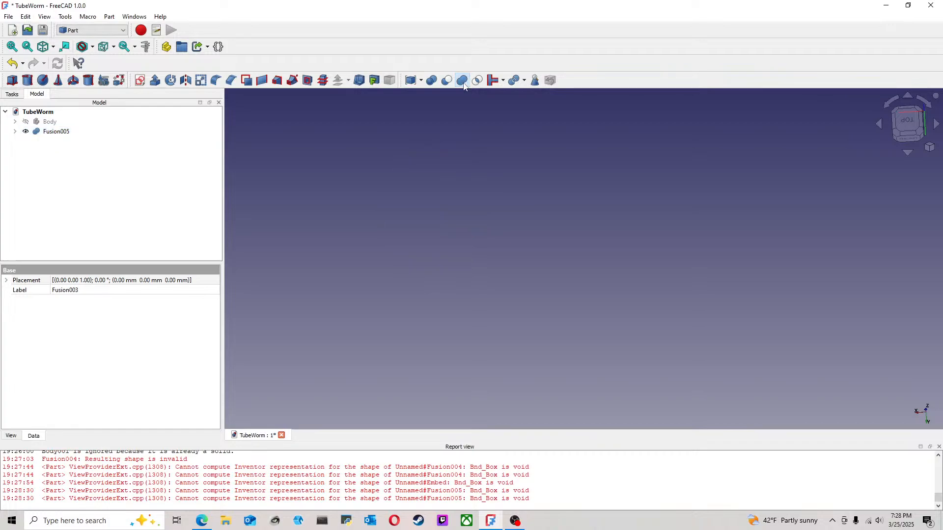
{"action": "left_click", "coordinate": [13, 64]}
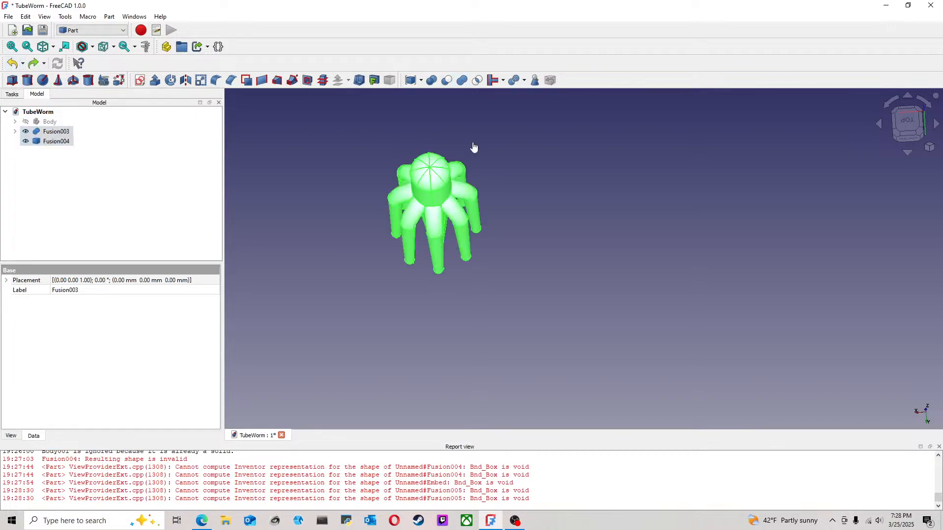
Step: Examine how the two tentacle halves meet, looking from the side, at an angle and from above
{"action": "left_click", "coordinate": [474, 147]}
{"action": "middle_click_drag", "start_coordinate": [362, 140], "coordinate": [498, 165]}
{"action": "middle_click_drag", "start_coordinate": [403, 188], "coordinate": [920, 126]}
{"action": "left_click", "coordinate": [920, 126]}
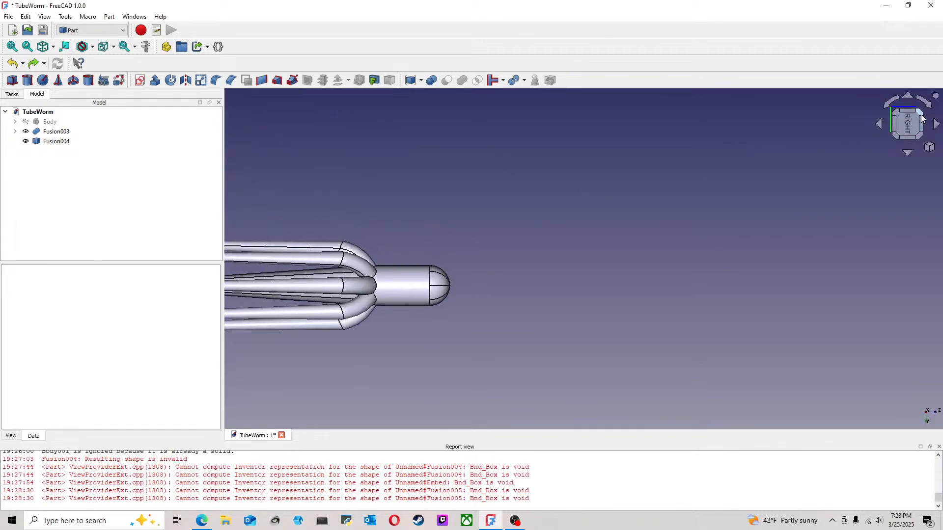
{"action": "left_click", "coordinate": [890, 105]}
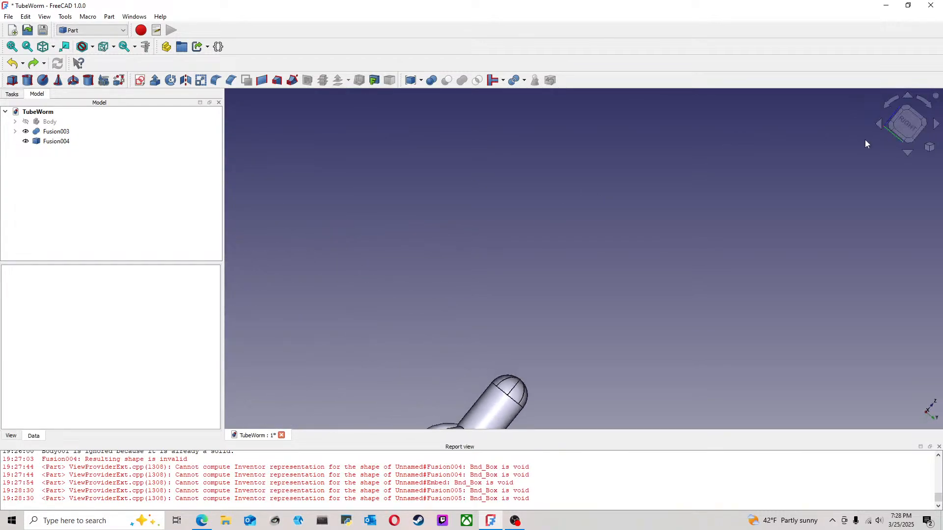
{"action": "middle_click_drag", "start_coordinate": [669, 215], "coordinate": [737, 221]}
{"action": "left_click", "coordinate": [907, 114]}
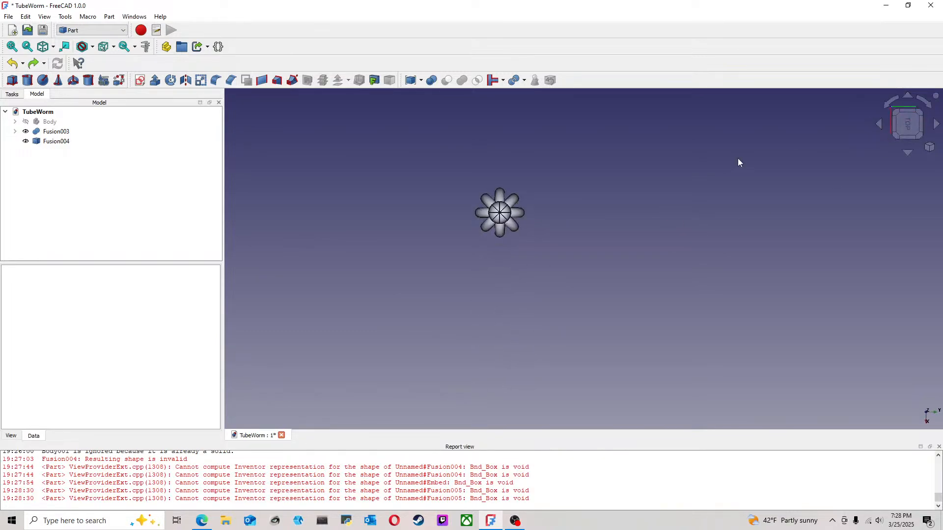
Step: Convert both Fusion003 and Fusion004 to solids
{"action": "left_click", "coordinate": [68, 133]}
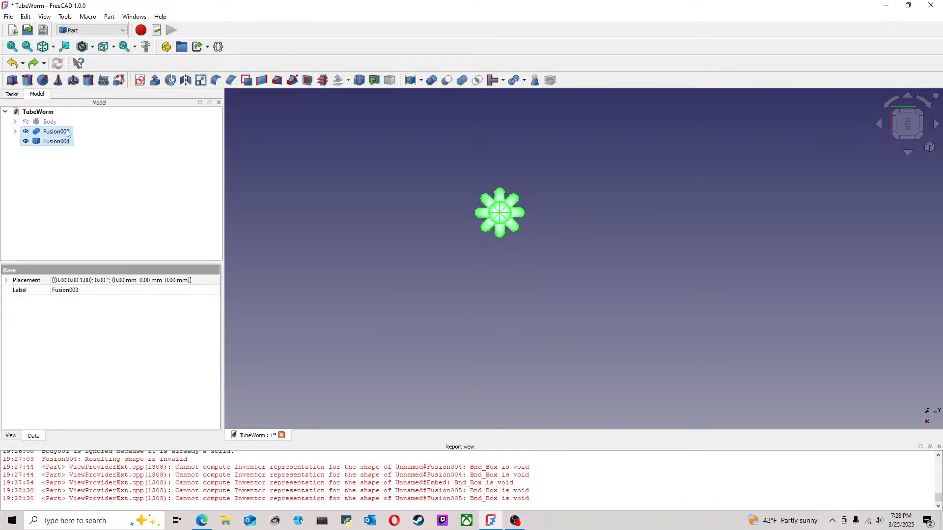
{"action": "left_click", "coordinate": [98, 31]}
{"action": "left_click", "coordinate": [110, 16]}
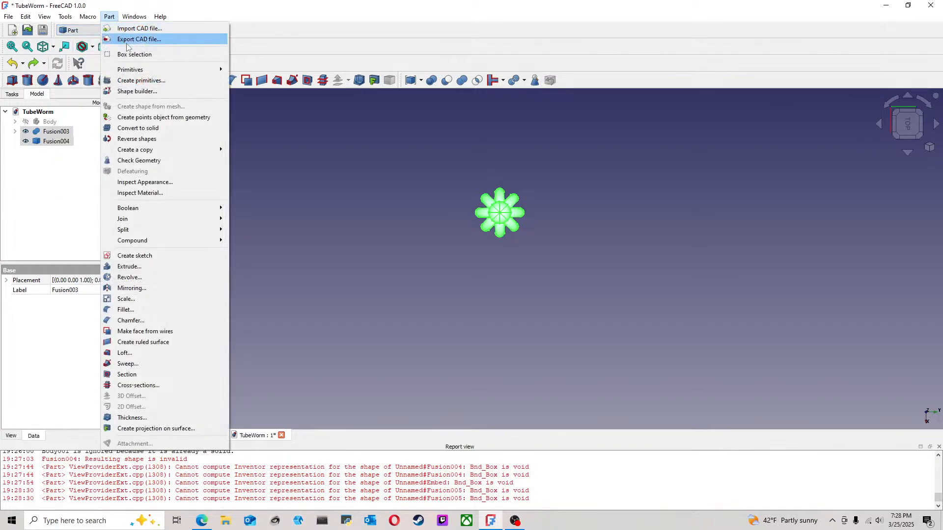
{"action": "left_click", "coordinate": [151, 128]}
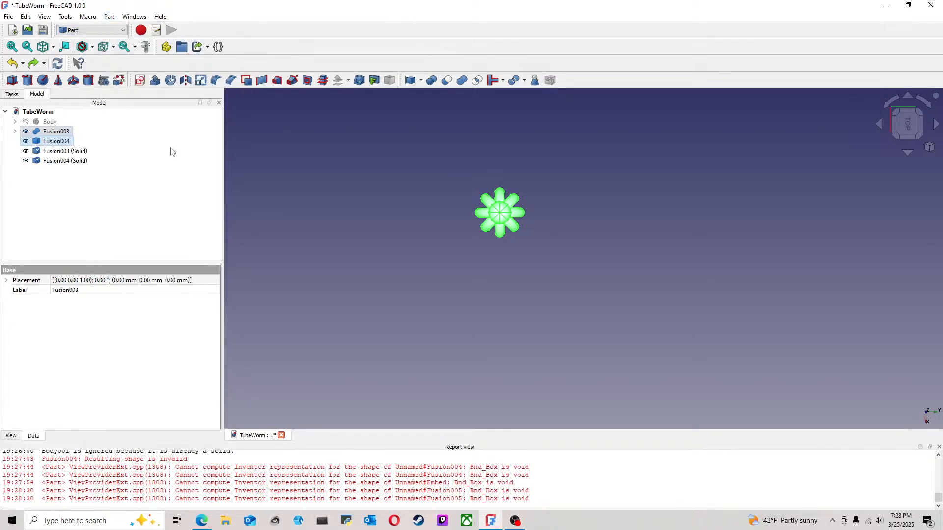
Step: Delete the converted solids Fusion004 (Solid) and Fusion003 (Solid)
{"action": "scroll", "coordinate": [391, 217], "scroll_direction": "up", "scroll_amount": 2}
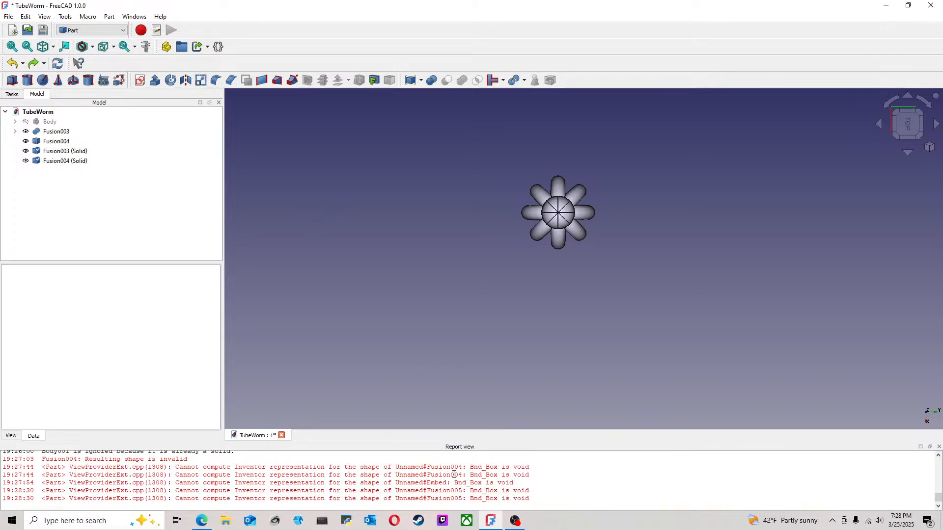
{"action": "left_click", "coordinate": [75, 162]}
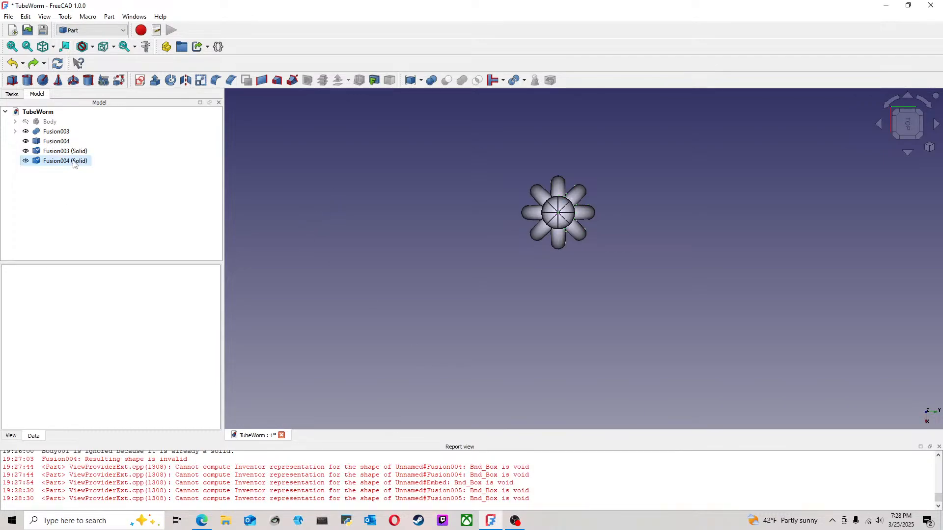
{"action": "key", "text": "Delete"}
{"action": "left_click", "coordinate": [74, 153]}
{"action": "key", "text": "Delete"}
Step: Create a shape element copy of the Fusion003 half
{"action": "left_click", "coordinate": [61, 133]}
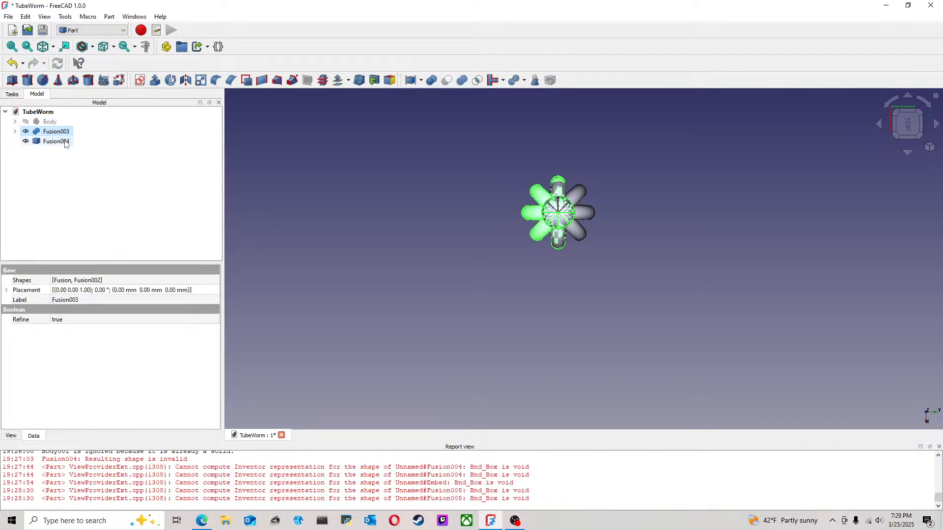
{"action": "left_click", "coordinate": [65, 141]}
{"action": "left_click", "coordinate": [343, 159]}
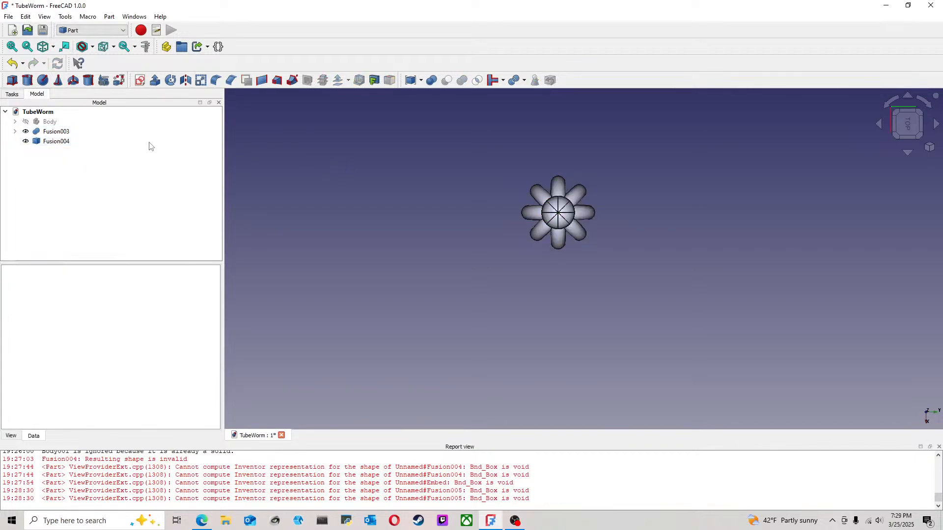
{"action": "left_click", "coordinate": [68, 133]}
{"action": "left_click", "coordinate": [104, 30]}
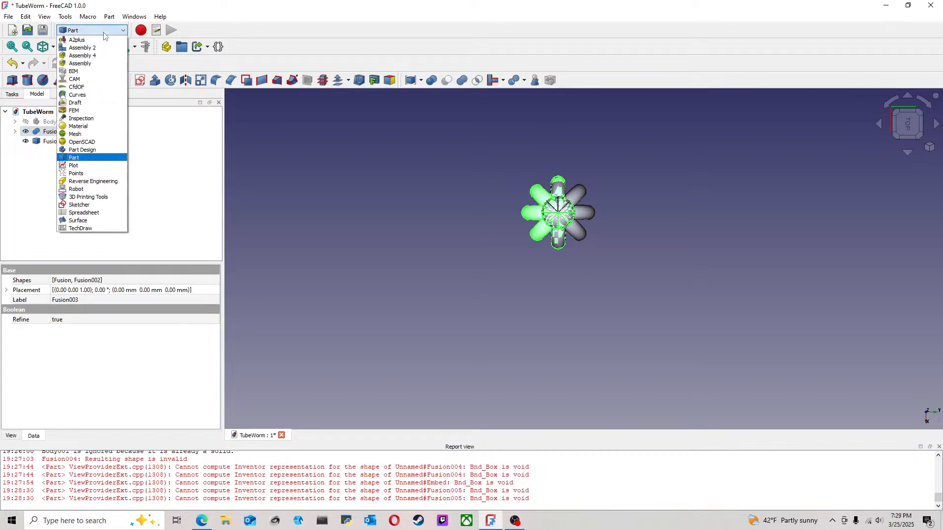
{"action": "left_click", "coordinate": [109, 18]}
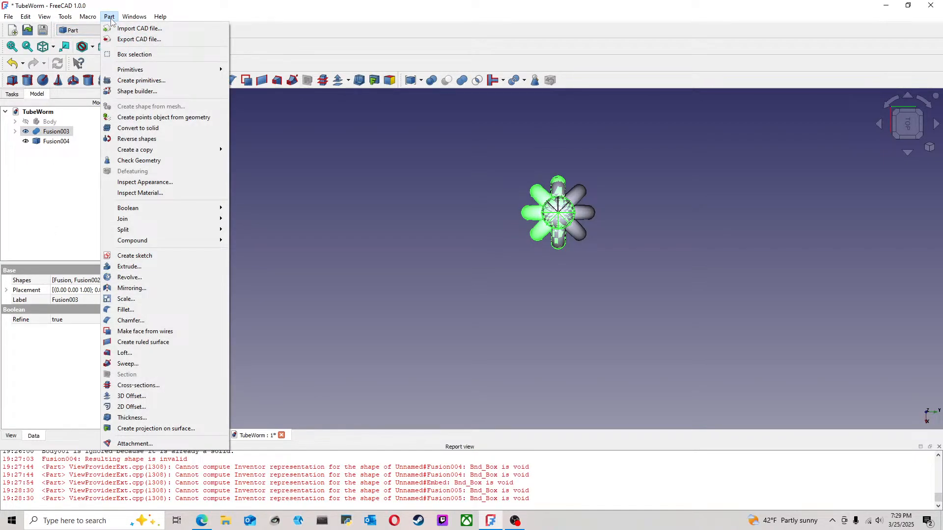
{"action": "mouse_move", "coordinate": [189, 150]}
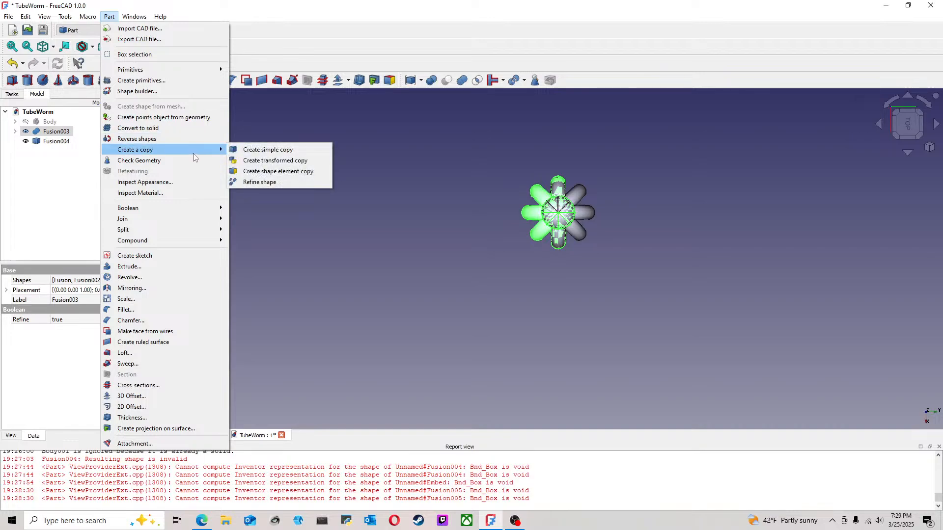
{"action": "left_click", "coordinate": [278, 172]}
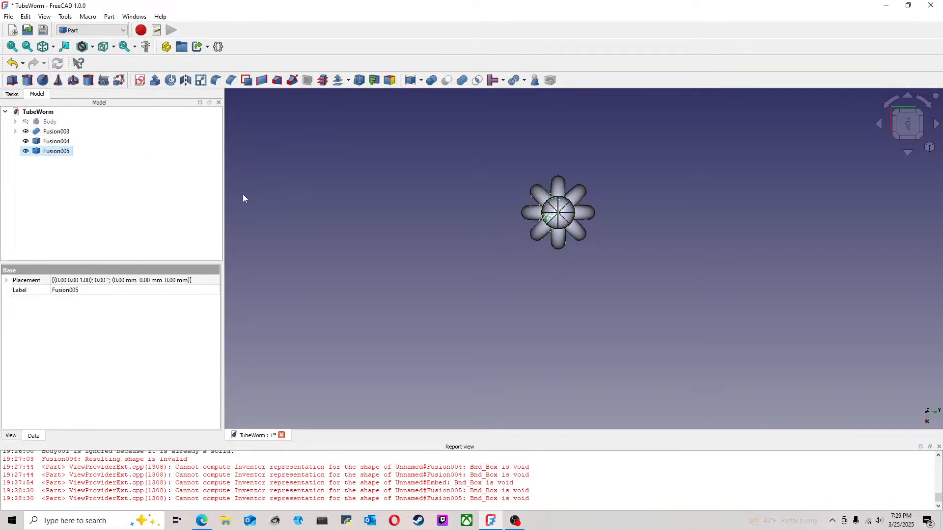
{"action": "middle_click_drag", "start_coordinate": [503, 264], "coordinate": [494, 239]}
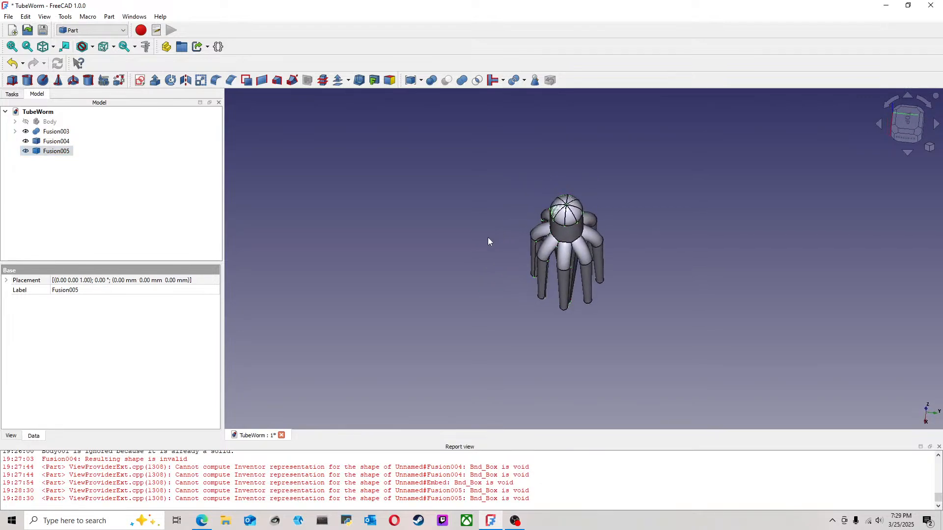
Step: Delete the rotated copy Fusion004 and the source Fusion003, keeping the Fusion005 shape copy
{"action": "left_click", "coordinate": [56, 141]}
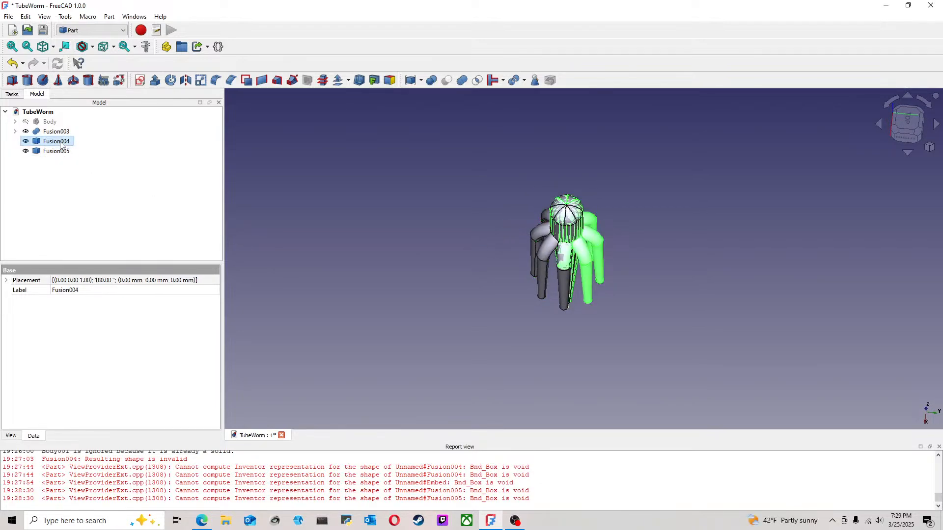
{"action": "key", "text": "Delete"}
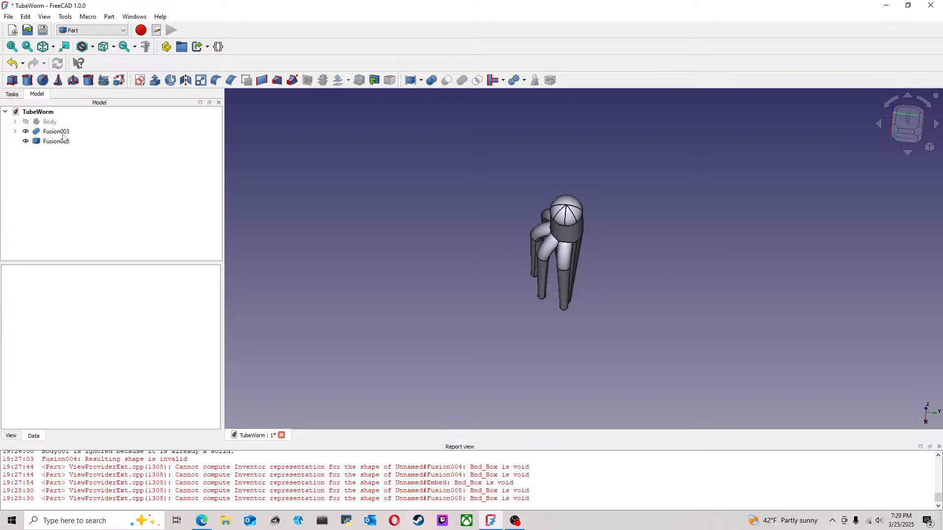
{"action": "left_click", "coordinate": [62, 137]}
{"action": "key", "text": "Delete"}
{"action": "left_click", "coordinate": [56, 142]}
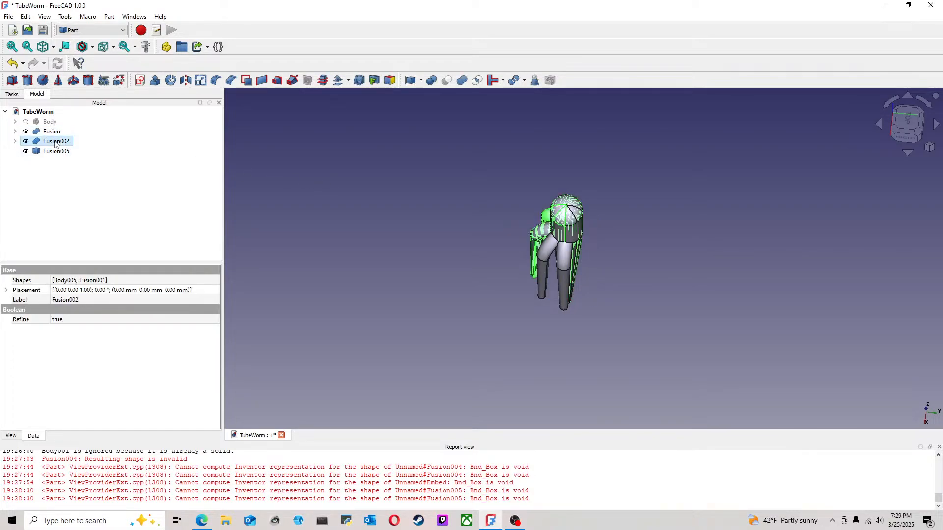
{"action": "left_click", "coordinate": [379, 225]}
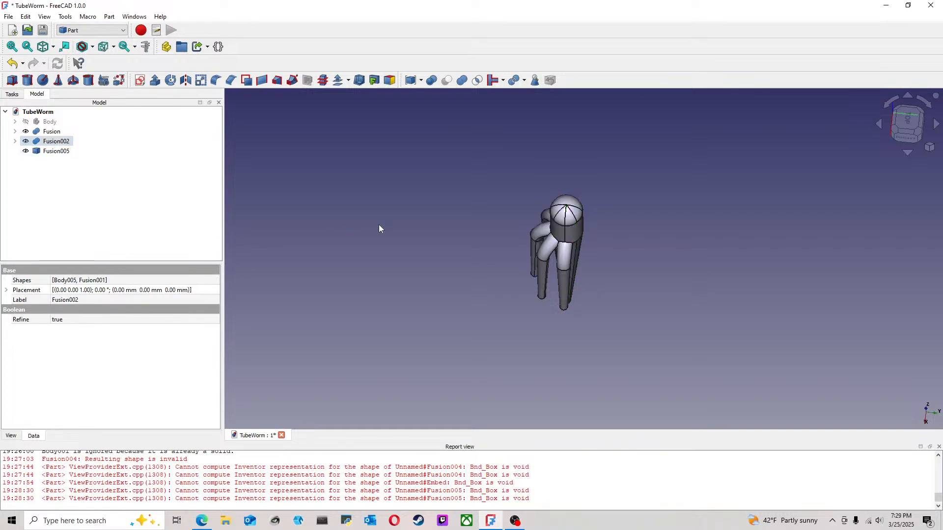
{"action": "middle_click_drag", "start_coordinate": [379, 225], "coordinate": [414, 246]}
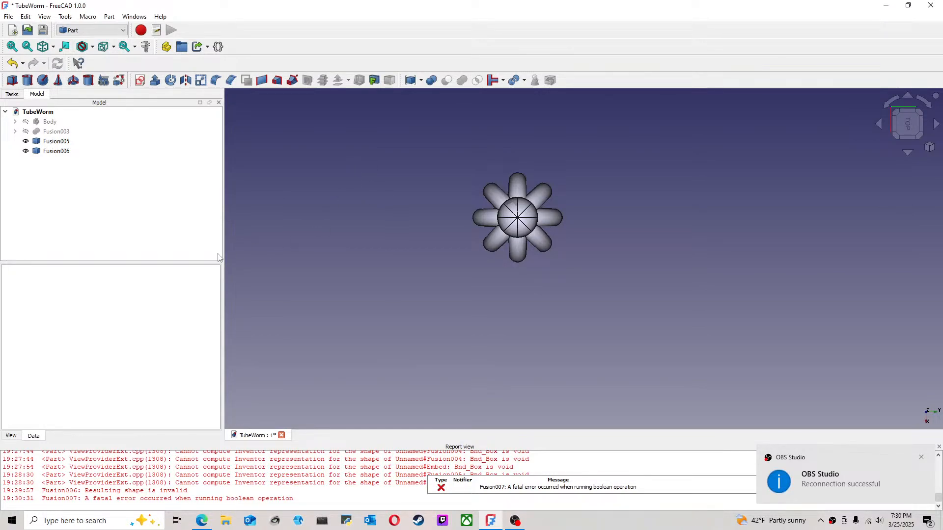
{"action": "left_click", "coordinate": [56, 132]}
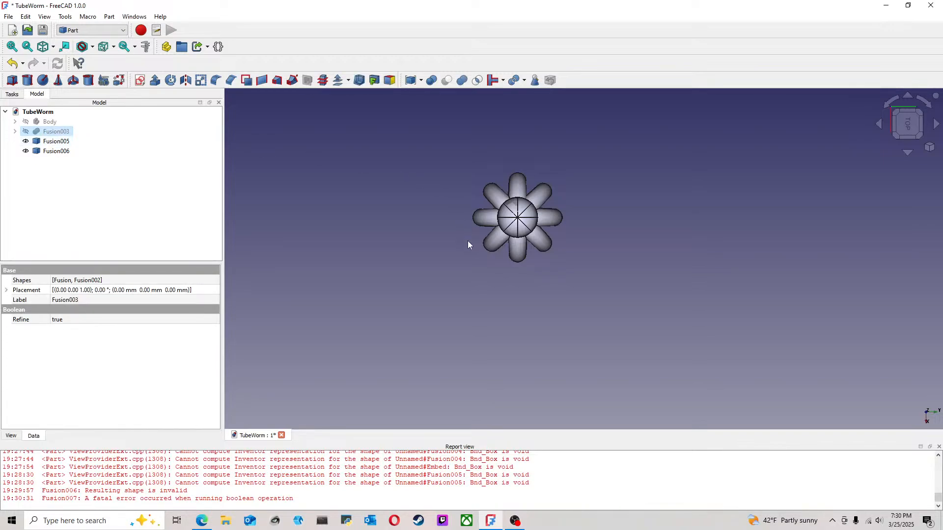
{"action": "middle_click_drag", "start_coordinate": [509, 218], "coordinate": [622, 283]}
{"action": "left_click", "coordinate": [54, 142]}
{"action": "left_click", "coordinate": [57, 152]}
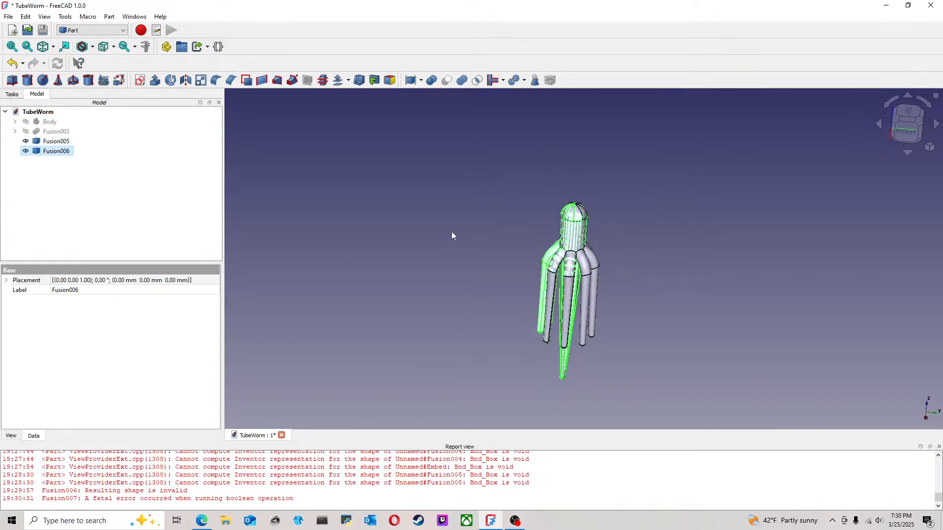
{"action": "scroll", "coordinate": [643, 254], "scroll_direction": "up", "scroll_amount": 3}
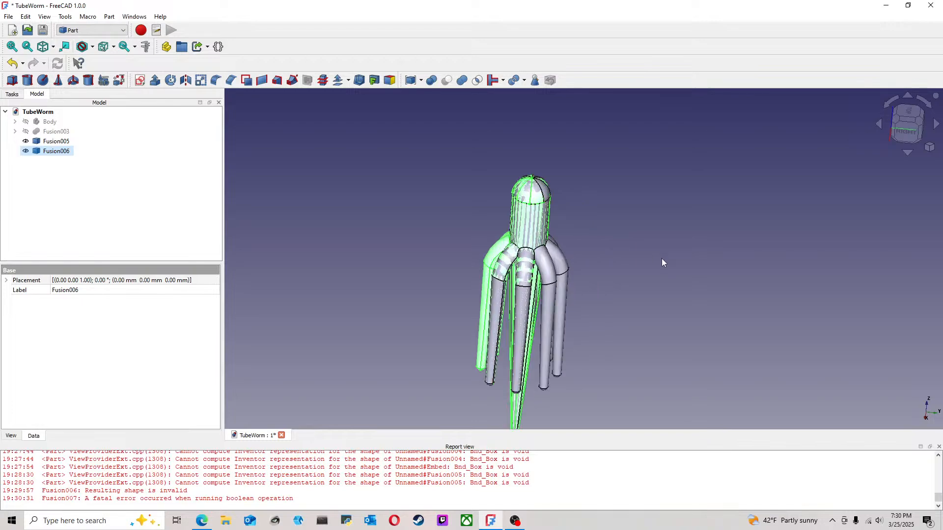
{"action": "left_click", "coordinate": [421, 81]}
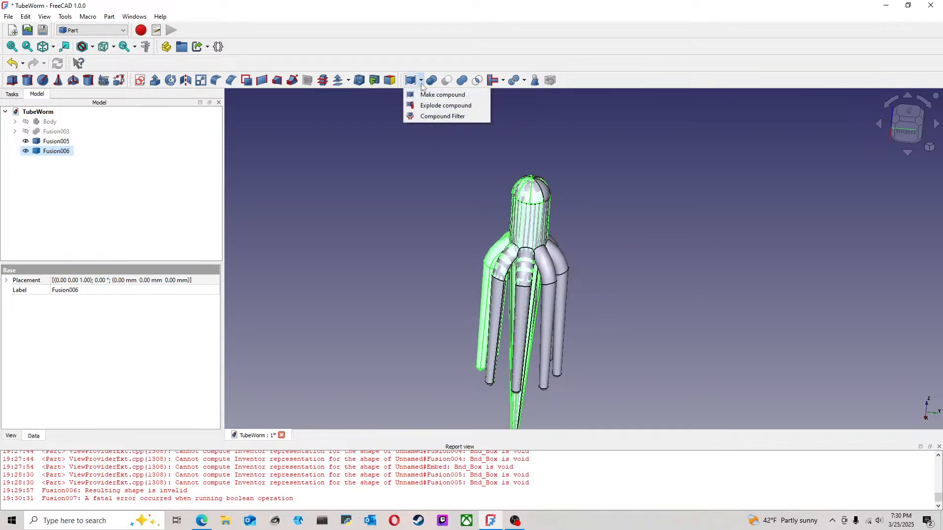
{"action": "left_click", "coordinate": [570, 132]}
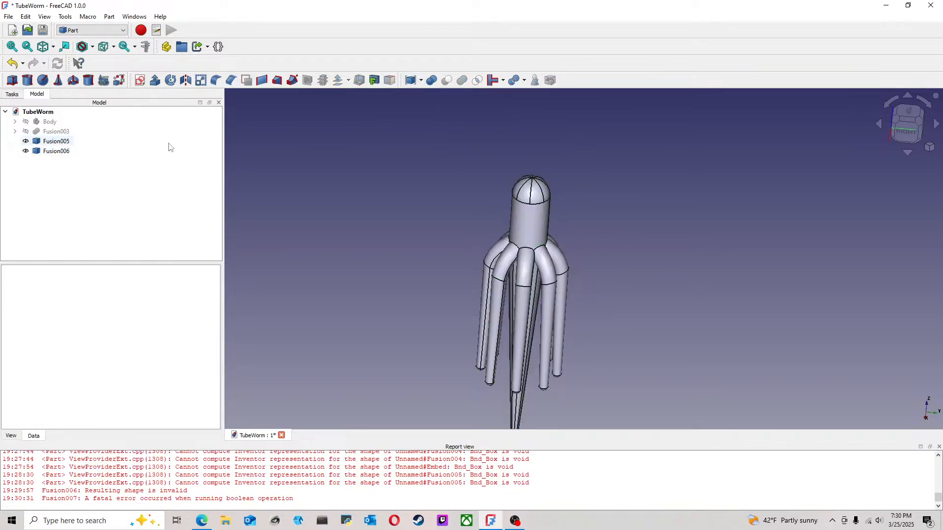
Step: Combine the two half shapes Fusion005 and Fusion006 into one compound
{"action": "left_click", "coordinate": [49, 142]}
{"action": "left_click", "coordinate": [57, 151], "text": "ctrl"}
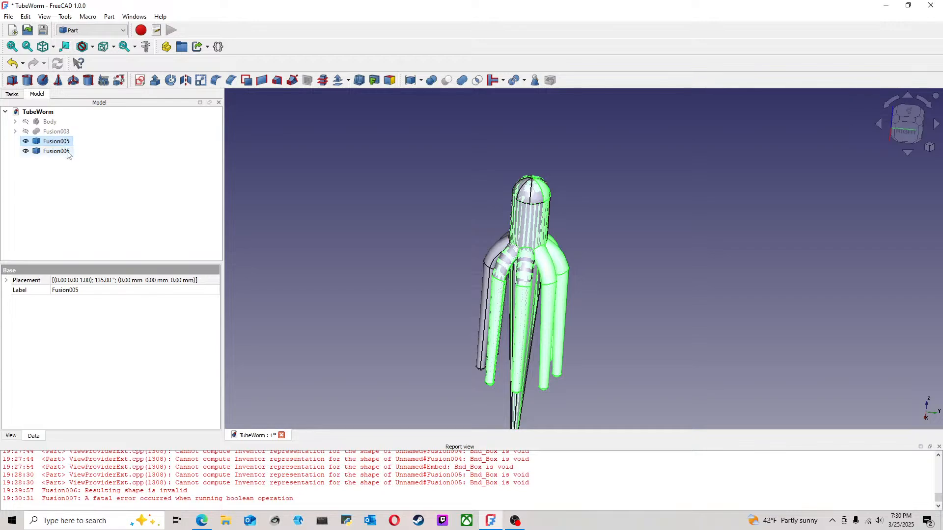
{"action": "left_click", "coordinate": [421, 81]}
{"action": "left_click", "coordinate": [426, 95]}
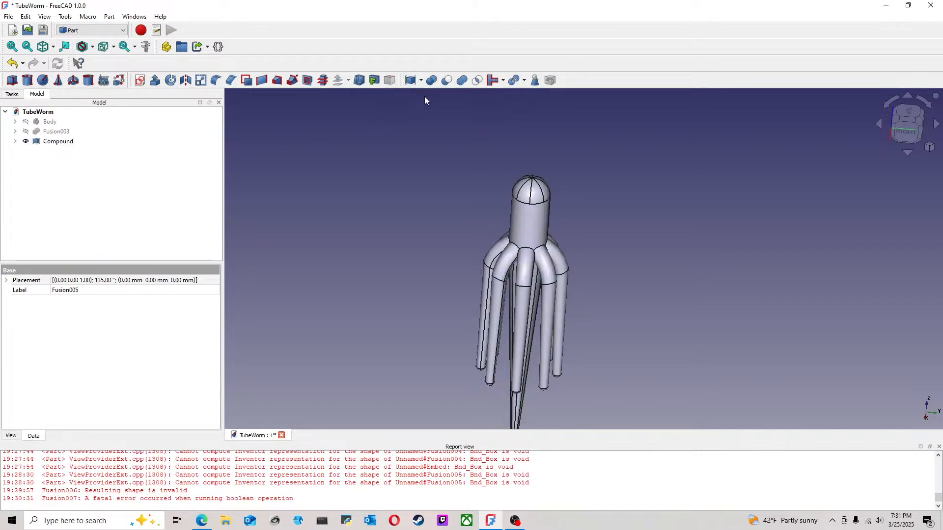
Step: Check the compound from several sides and save the TubeWorm document
{"action": "left_click", "coordinate": [59, 142]}
{"action": "left_click", "coordinate": [361, 184]}
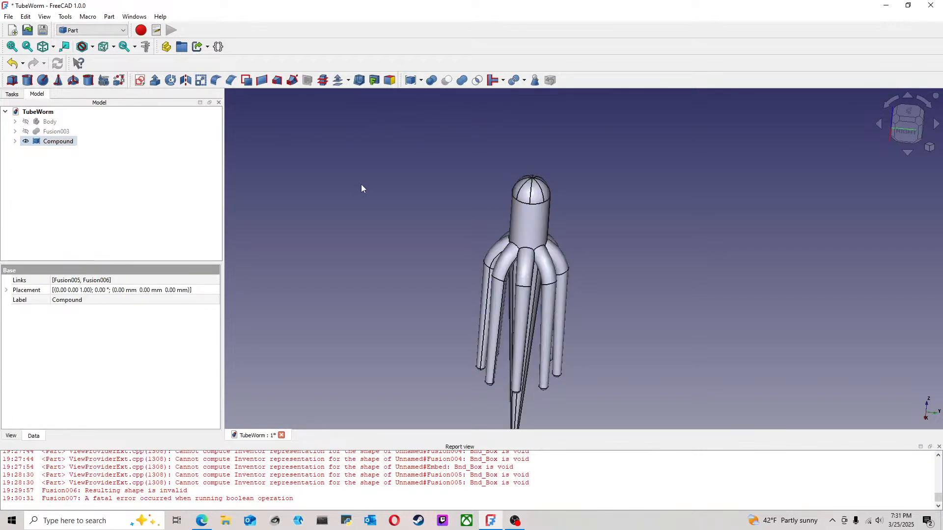
{"action": "middle_click_drag", "start_coordinate": [368, 175], "coordinate": [388, 206]}
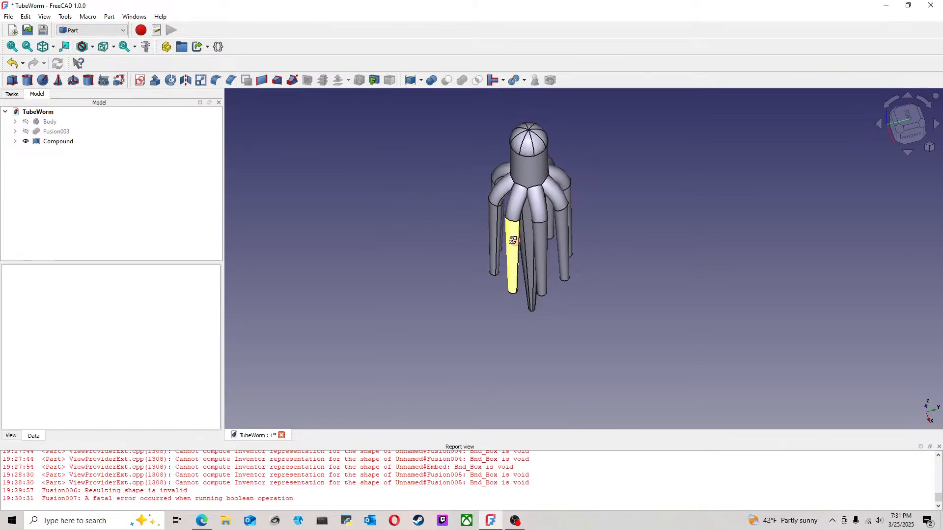
{"action": "middle_click_drag", "start_coordinate": [512, 245], "coordinate": [709, 195]}
{"action": "left_click", "coordinate": [907, 133]}
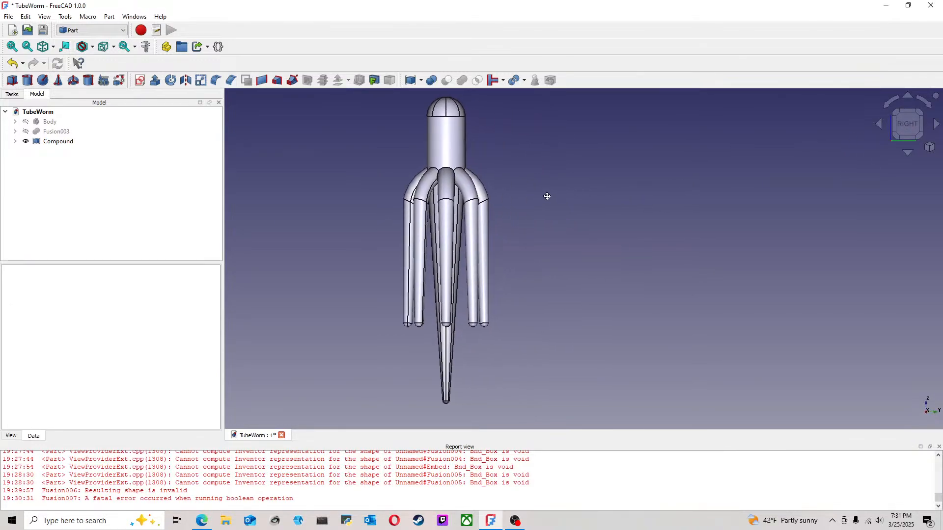
{"action": "left_click", "coordinate": [9, 16]}
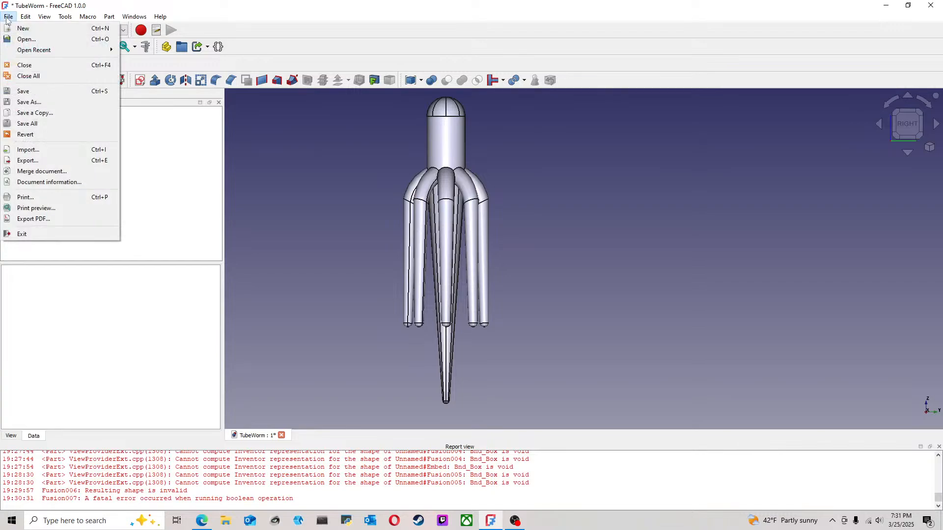
{"action": "left_click", "coordinate": [22, 91]}
Step: Export the compound as a STEP file named TubeWorm-Compound in the TubeWorm folder, using millimetres and the AP214 International Standard scheme
{"action": "left_click", "coordinate": [74, 143]}
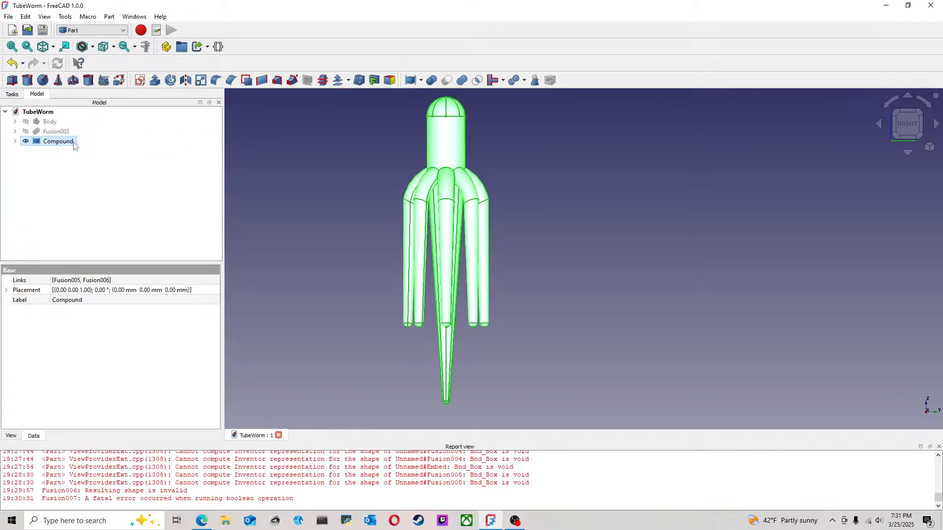
{"action": "left_click", "coordinate": [8, 17]}
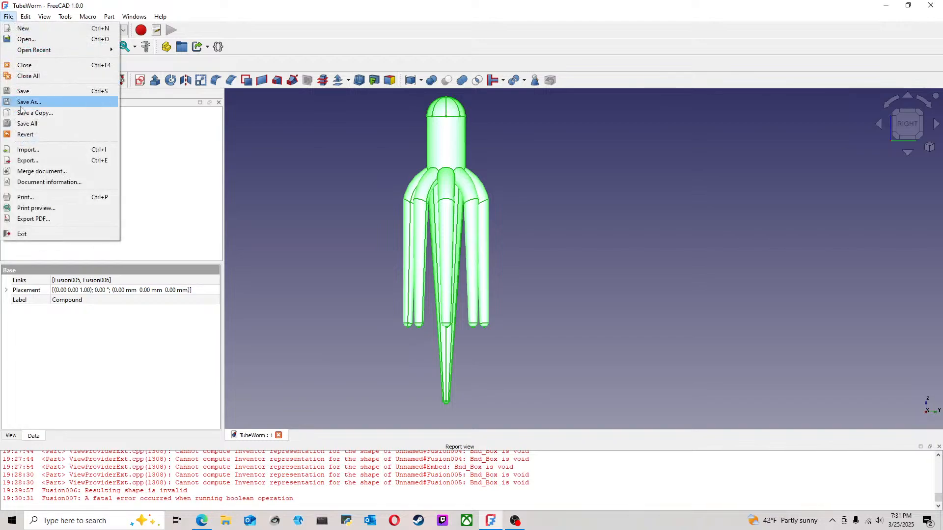
{"action": "left_click", "coordinate": [28, 160]}
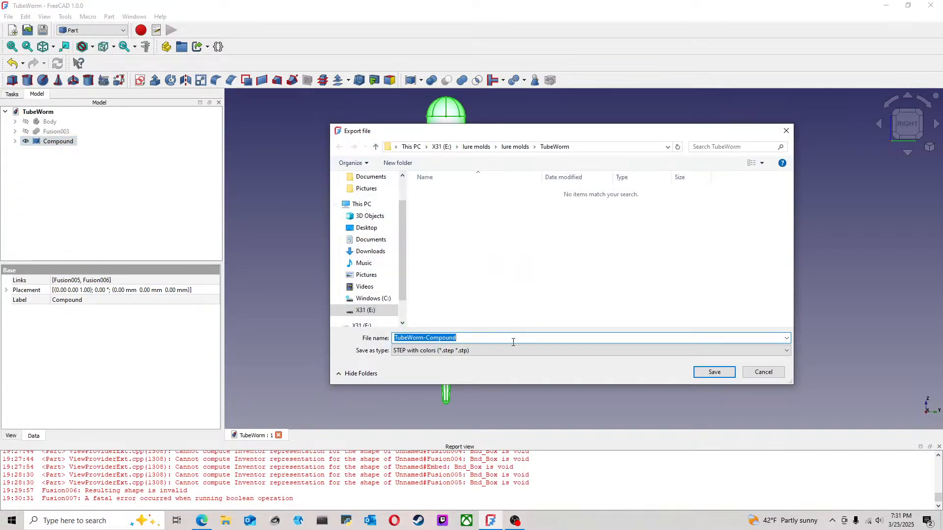
{"action": "left_click", "coordinate": [714, 372]}
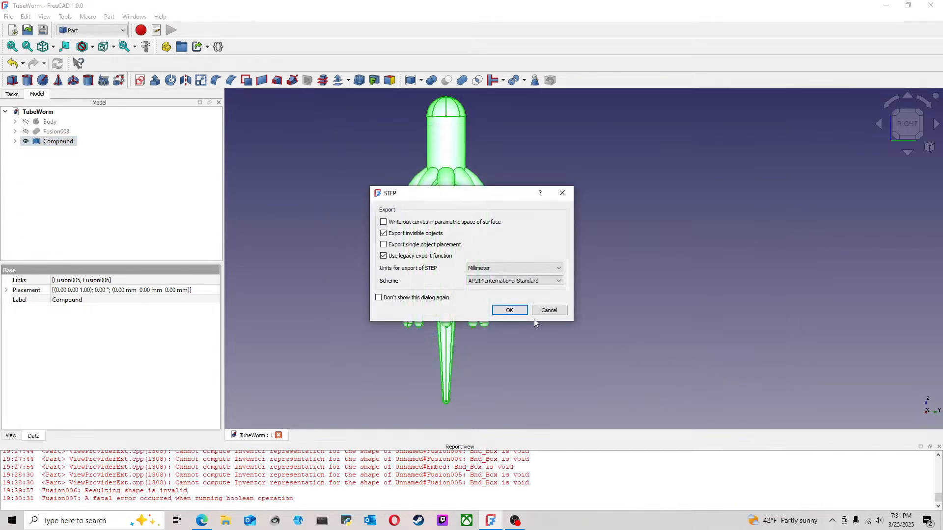
{"action": "left_click", "coordinate": [510, 310]}
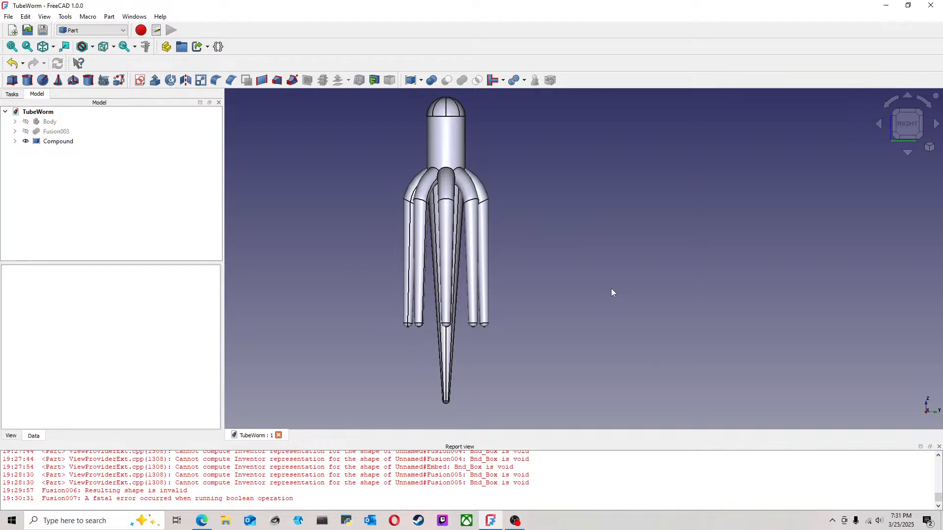
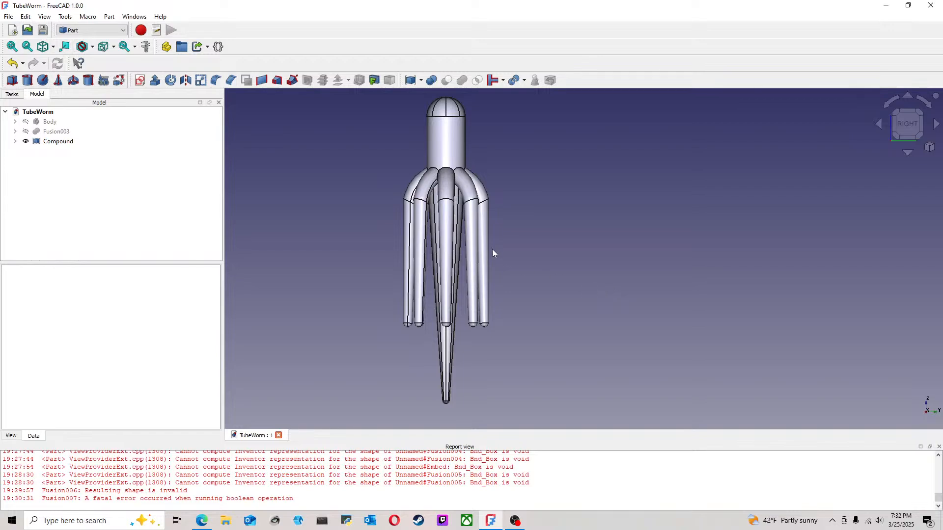
{"action": "scroll", "coordinate": [497, 253], "scroll_direction": "down", "scroll_amount": 3}
{"action": "middle_click_drag", "start_coordinate": [519, 243], "coordinate": [502, 250]}
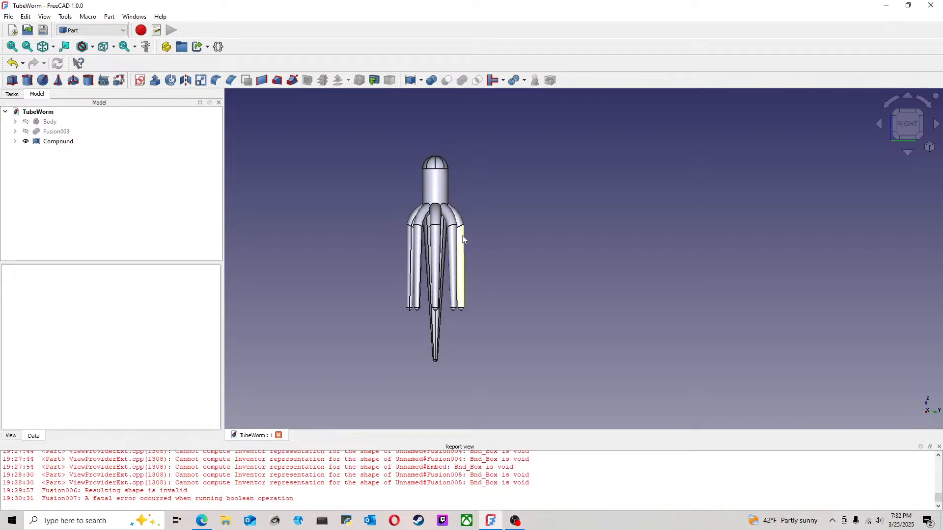
{"action": "scroll", "coordinate": [463, 242], "scroll_direction": "up", "scroll_amount": 3}
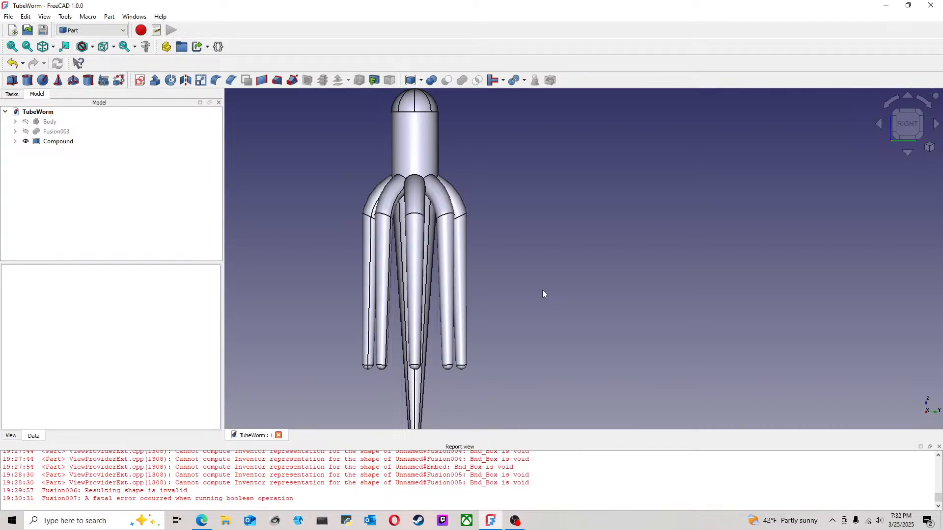
{"action": "scroll", "coordinate": [543, 291], "scroll_direction": "down", "scroll_amount": 1}
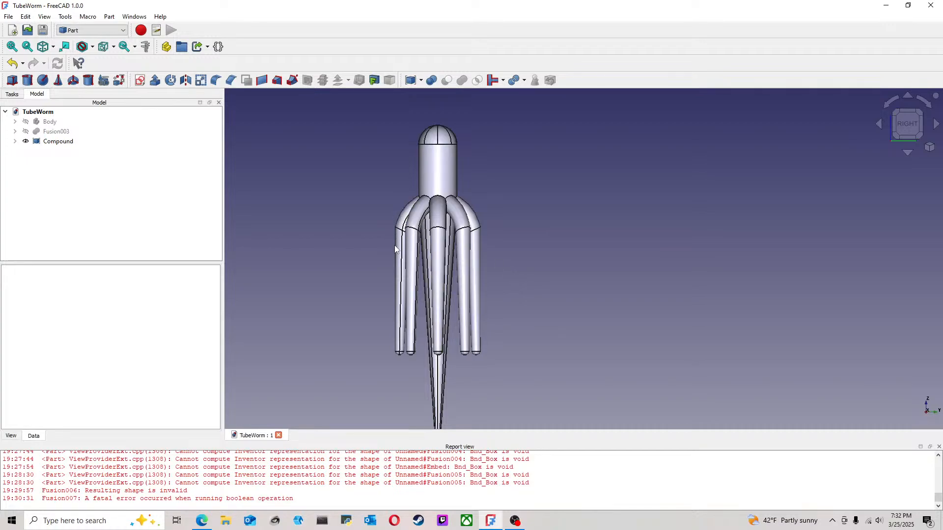
{"action": "scroll", "coordinate": [393, 254], "scroll_direction": "down", "scroll_amount": 2}
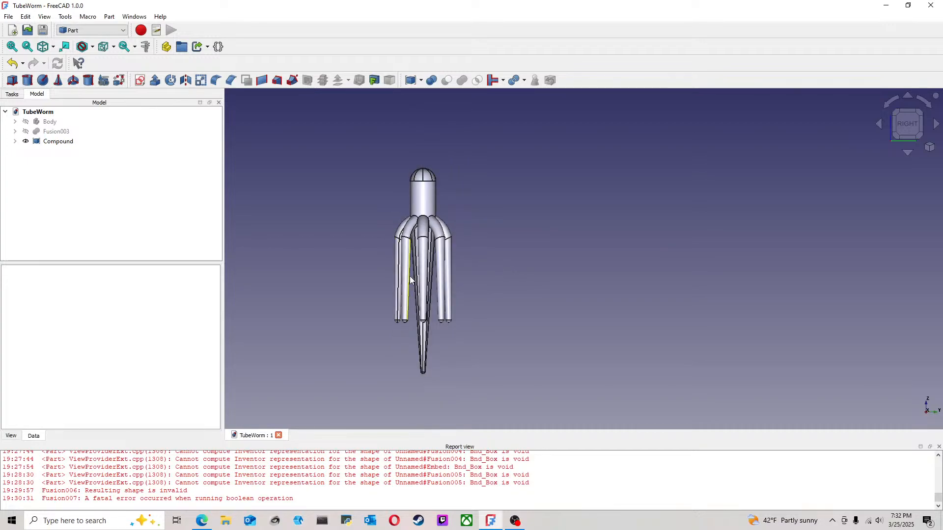
{"action": "scroll", "coordinate": [411, 268], "scroll_direction": "up", "scroll_amount": 1}
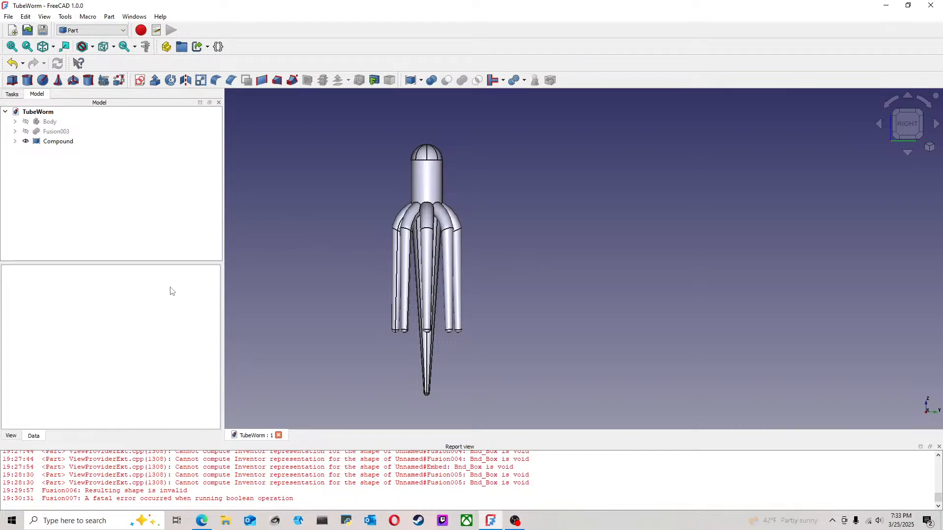
Step: Create a new document, switch to the Part Design workbench and start a sketch on the XY-plane of a new body
{"action": "left_click", "coordinate": [8, 16]}
{"action": "left_click", "coordinate": [20, 28]}
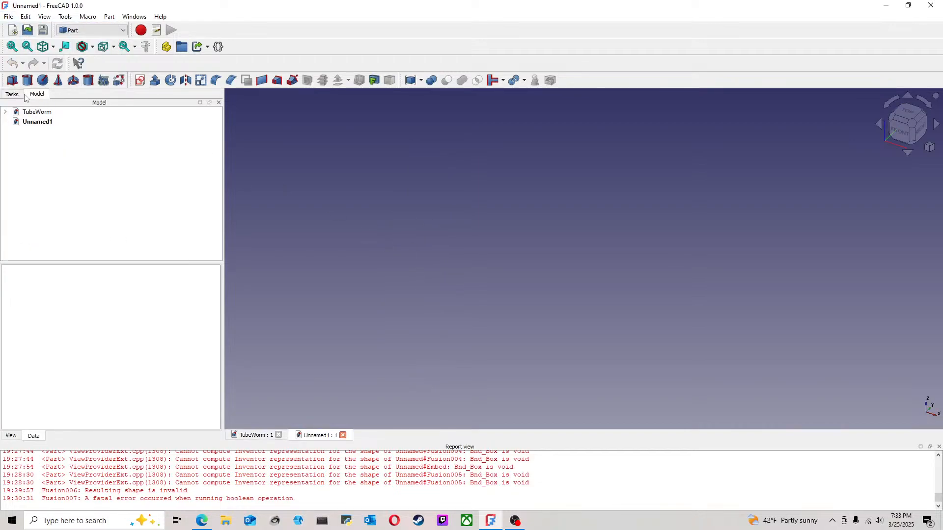
{"action": "left_click", "coordinate": [96, 30]}
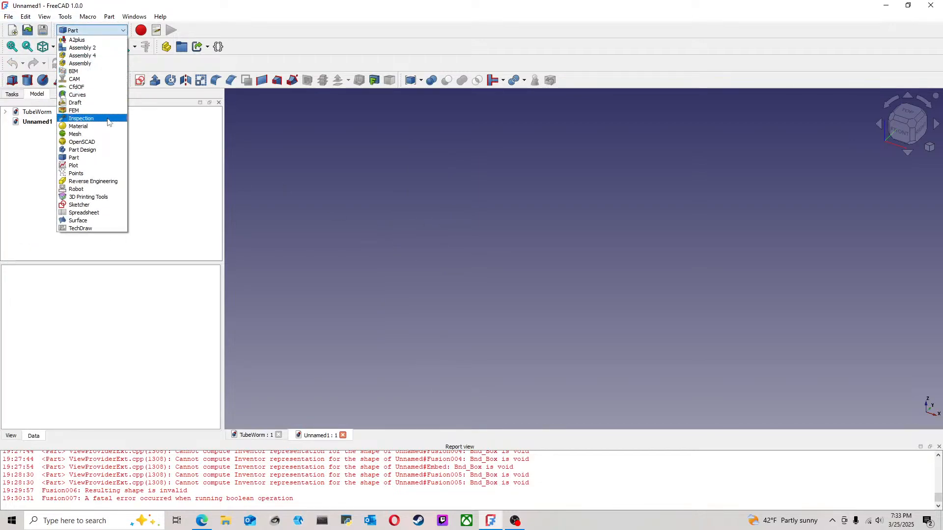
{"action": "left_click", "coordinate": [101, 150]}
{"action": "left_click", "coordinate": [908, 112]}
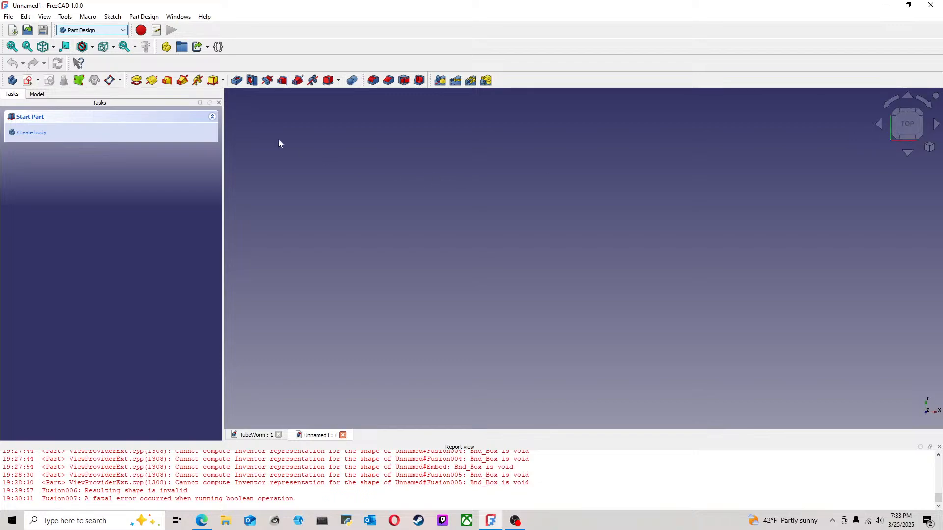
{"action": "left_click", "coordinate": [27, 81]}
{"action": "left_click", "coordinate": [526, 155]}
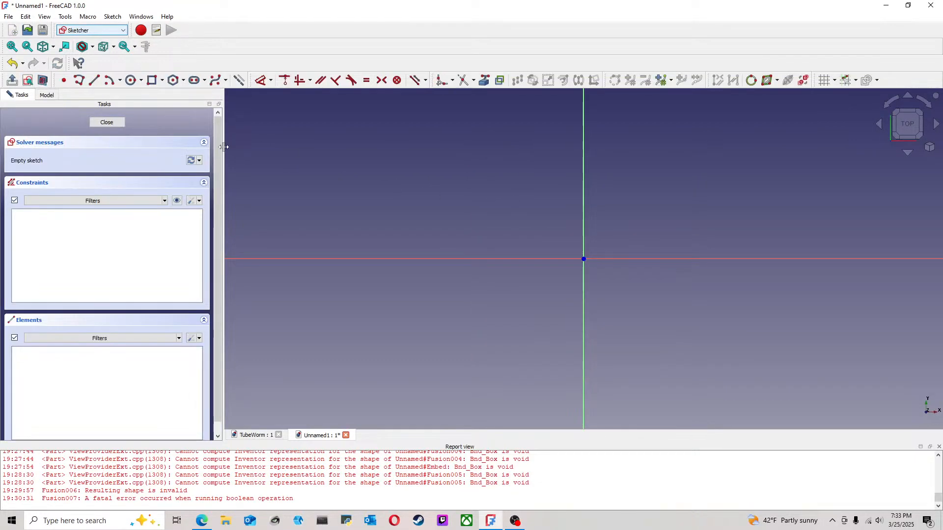
Step: Sketch a half-circle arc of about 17 mm radius centred on the origin, left of the vertical axis, and close it with a vertical line
{"action": "left_click", "coordinate": [109, 80]}
{"action": "left_click", "coordinate": [583, 258]}
{"action": "left_click", "coordinate": [582, 196]}
{"action": "left_click", "coordinate": [583, 301]}
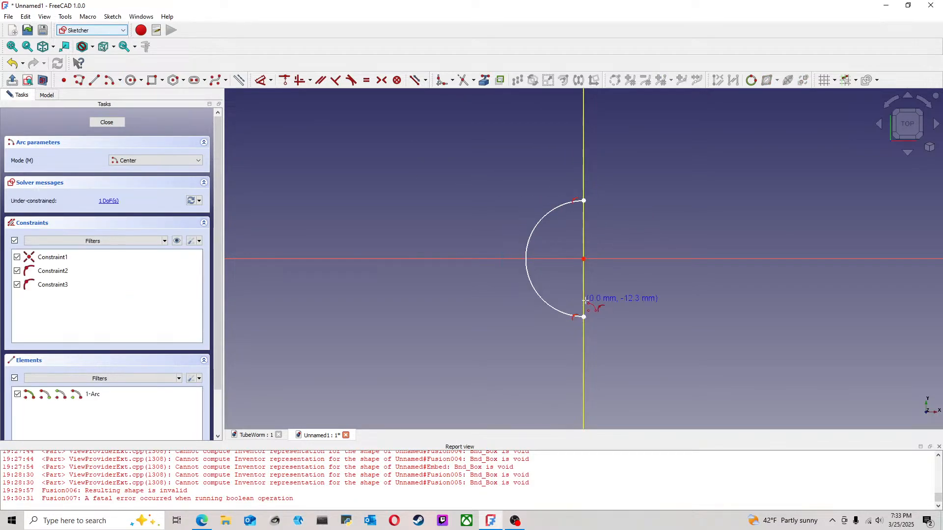
{"action": "right_click", "coordinate": [623, 282]}
{"action": "left_click", "coordinate": [94, 80]}
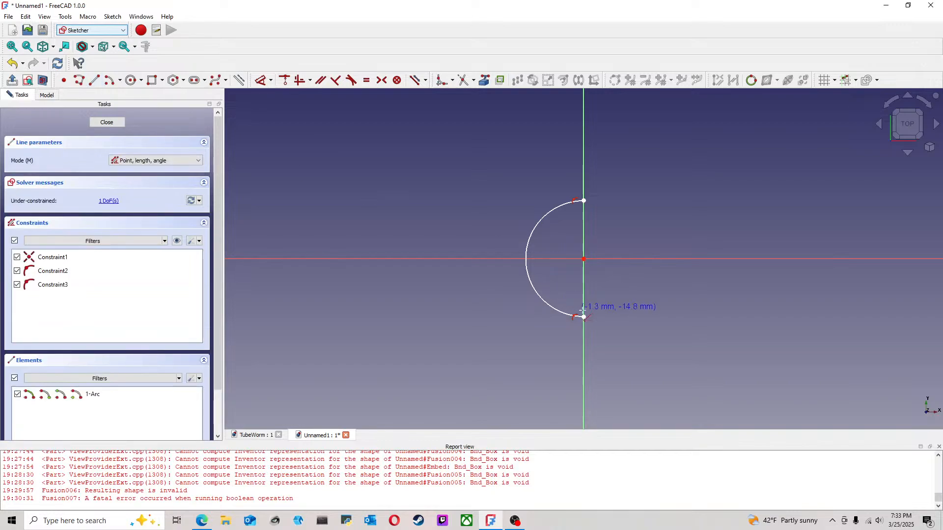
{"action": "left_click", "coordinate": [584, 317]}
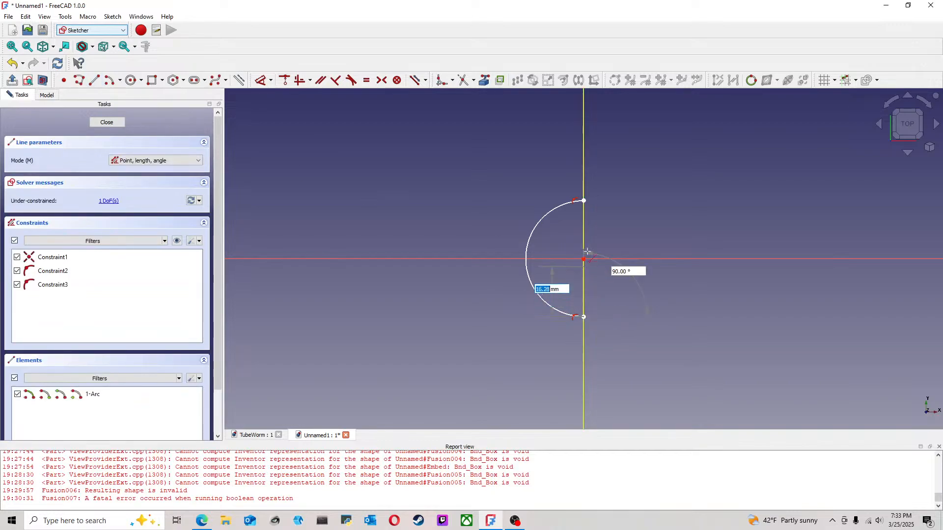
{"action": "left_click", "coordinate": [583, 200]}
{"action": "right_click", "coordinate": [623, 183]}
Step: Constrain the arc's radius to 25.4 mm and close the sketch
{"action": "left_click", "coordinate": [260, 80]}
{"action": "left_click", "coordinate": [536, 224]}
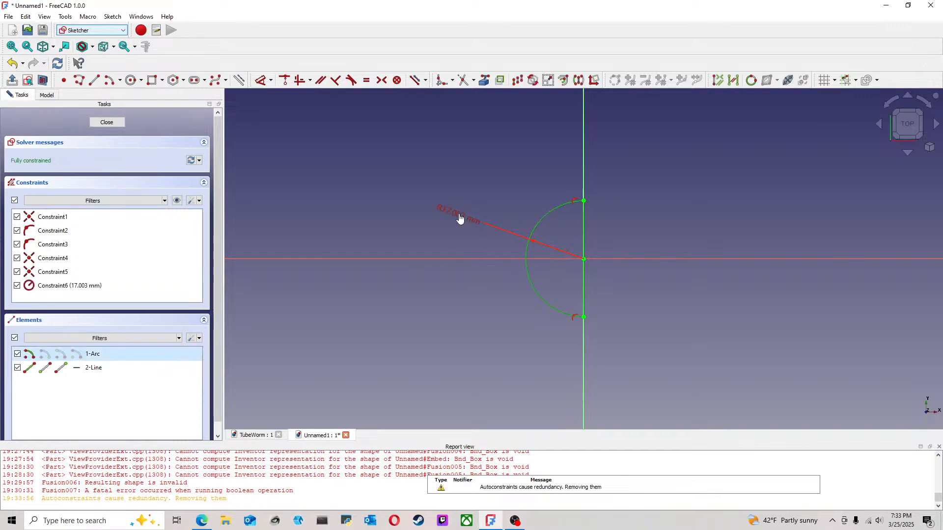
{"action": "left_click", "coordinate": [447, 227]}
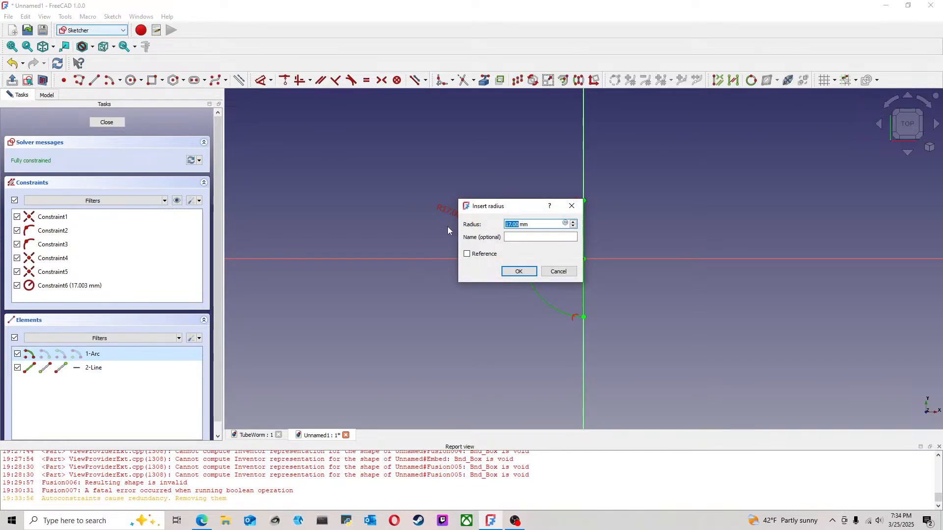
{"action": "type", "text": "25.3"}
{"action": "key", "text": "Return"}
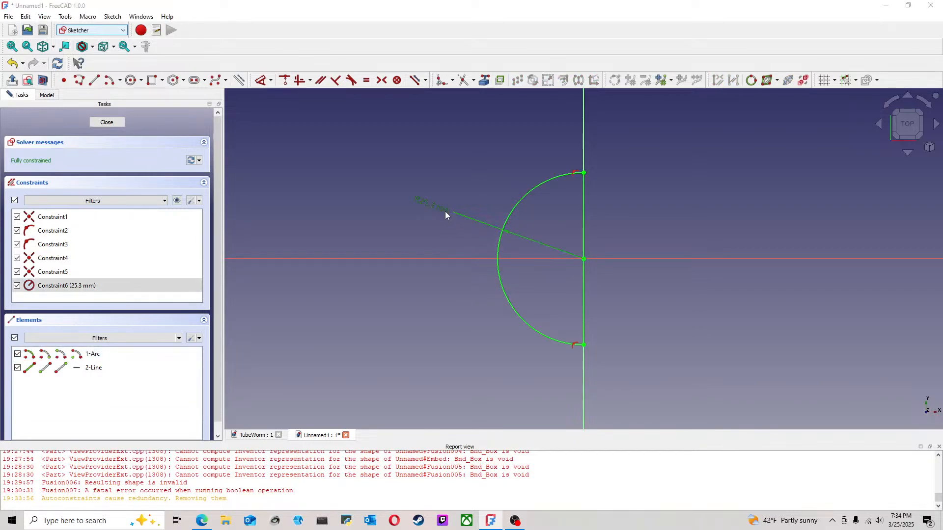
{"action": "double_click", "coordinate": [445, 212]}
{"action": "key", "text": "BackSpace"}
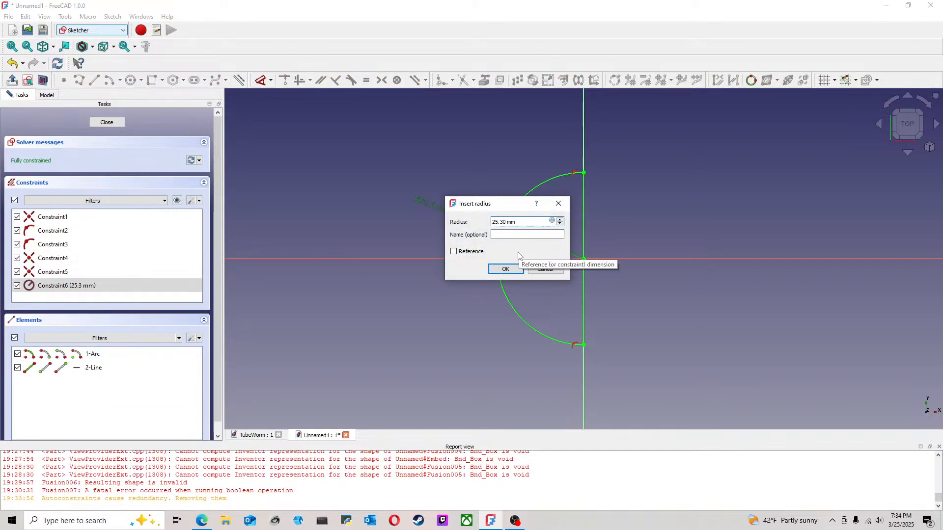
{"action": "type", "text": "4"}
{"action": "key", "text": "Return"}
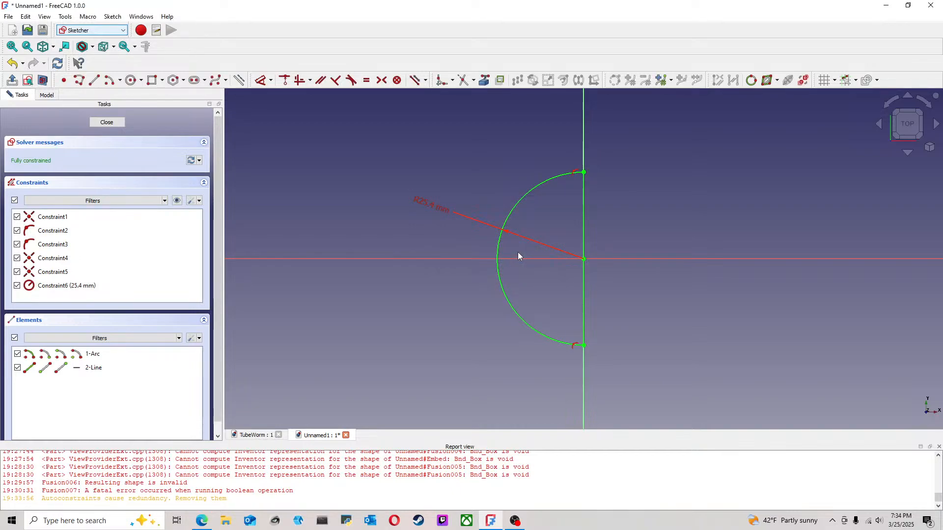
{"action": "mouse_move", "coordinate": [590, 287]}
{"action": "middle_mouse_down"}
{"action": "mouse_move", "coordinate": [552, 281]}
{"action": "mouse_move", "coordinate": [558, 263]}
{"action": "mouse_move", "coordinate": [539, 264]}
{"action": "middle_mouse_up"}
{"action": "left_click", "coordinate": [106, 122]}
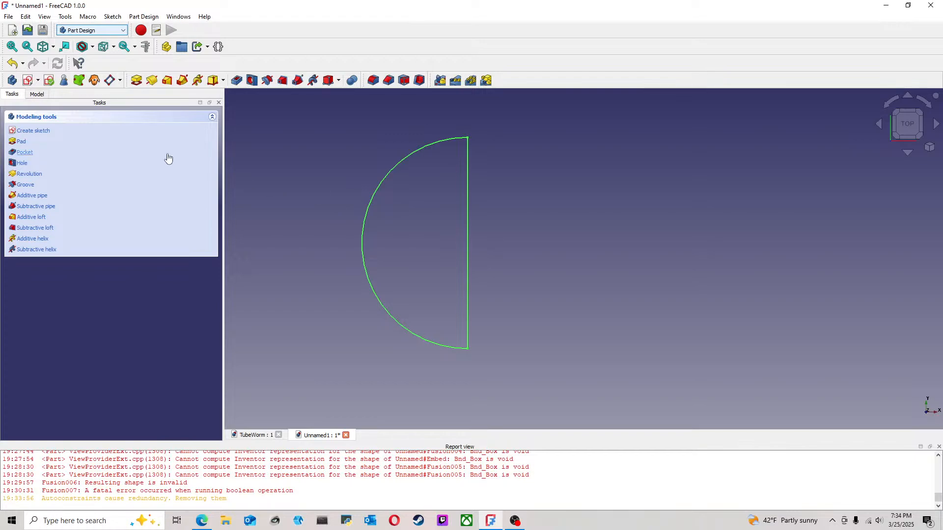
Step: Pad the half-circle profile to a length of 65/2 mm and recheck that length in the pad's parameters
{"action": "left_click", "coordinate": [138, 82]}
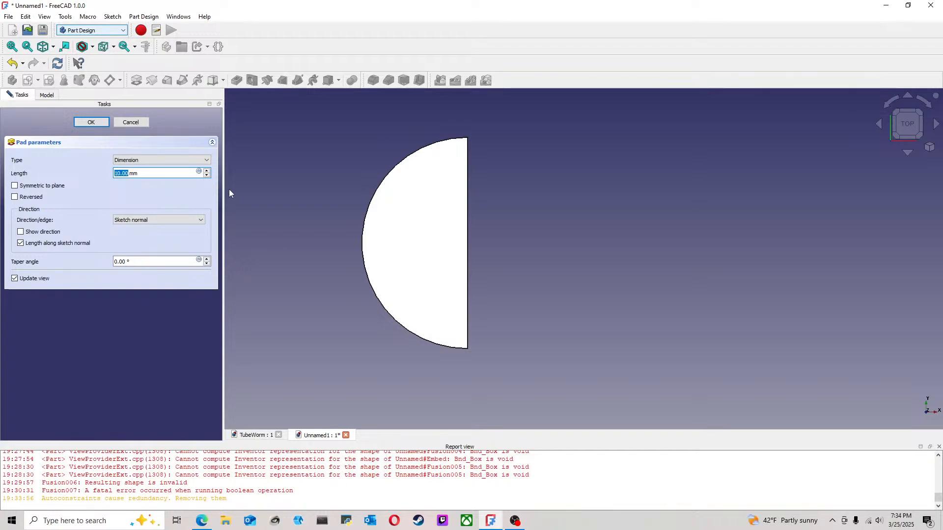
{"action": "type", "text": "65/2mm"}
{"action": "key", "text": "Return"}
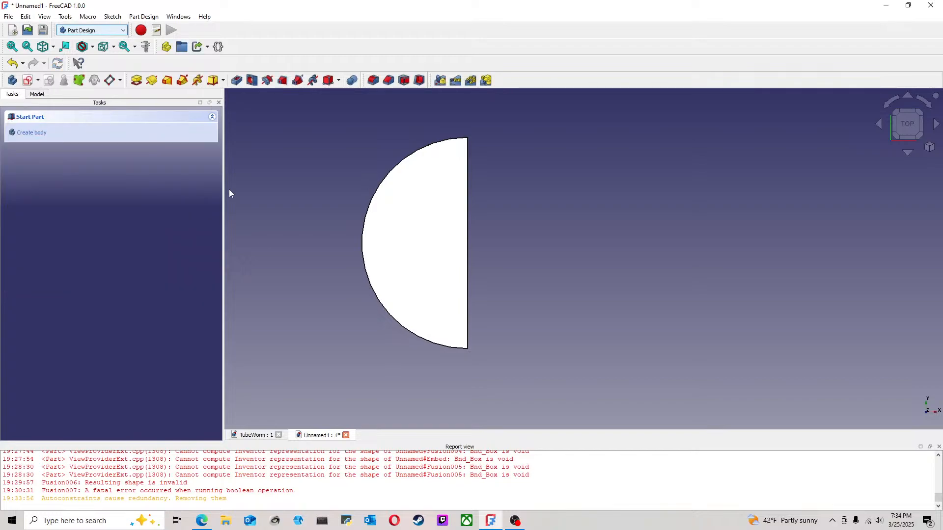
{"action": "scroll", "coordinate": [445, 268], "scroll_direction": "down", "scroll_amount": 4}
{"action": "middle_click_drag", "start_coordinate": [501, 305], "coordinate": [459, 212]}
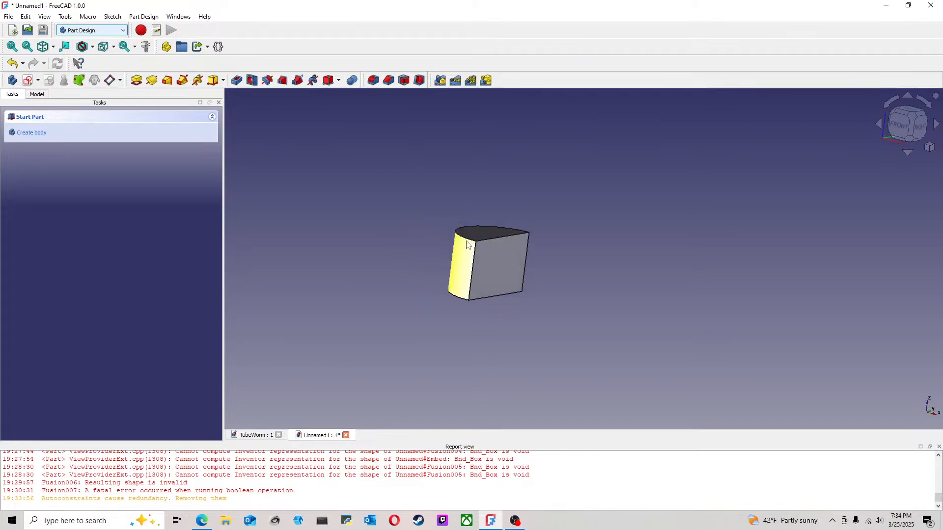
{"action": "left_click", "coordinate": [37, 94]}
{"action": "double_click", "coordinate": [60, 153]}
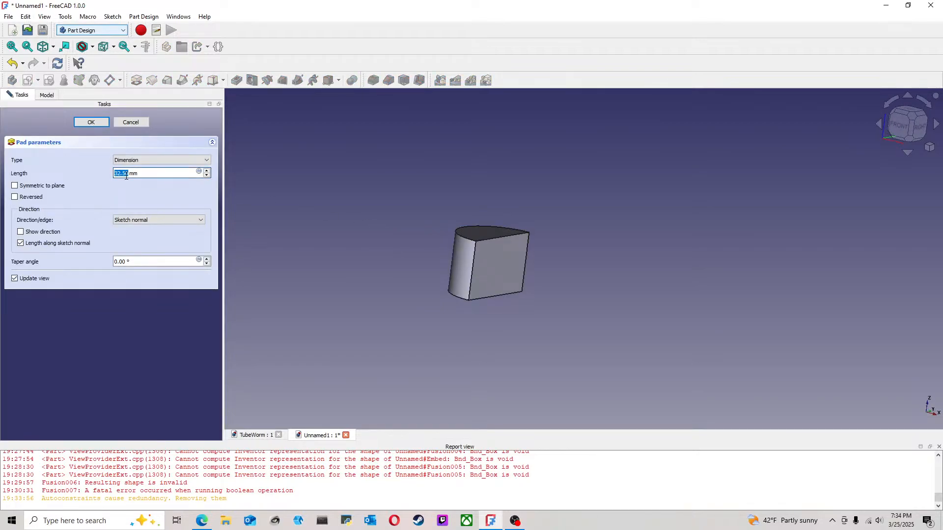
{"action": "left_click", "coordinate": [91, 122]}
{"action": "middle_click_drag", "start_coordinate": [511, 247], "coordinate": [555, 295]}
{"action": "left_click", "coordinate": [910, 118]}
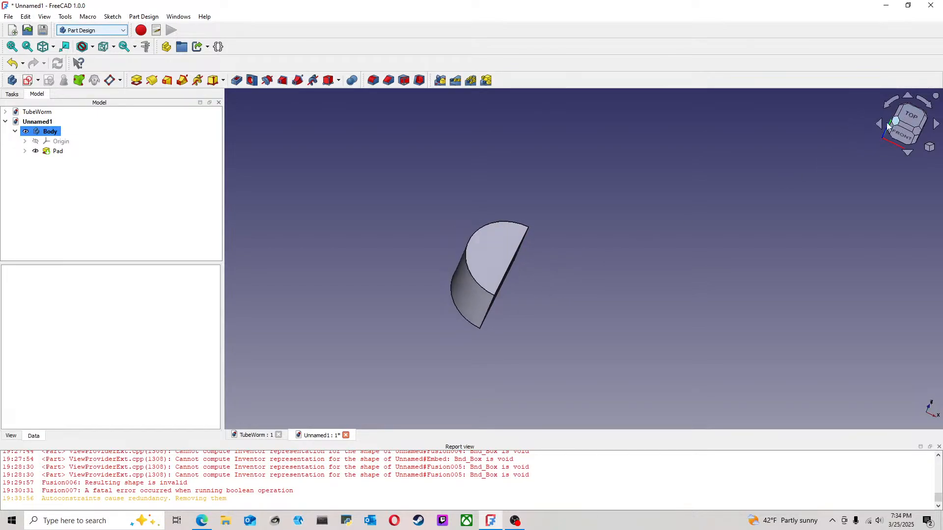
Step: Edit the pad's sketch to set the arc radius to 25.40/2 mm, close it and view the half cylinder from the front
{"action": "left_click", "coordinate": [24, 151]}
{"action": "double_click", "coordinate": [61, 161]}
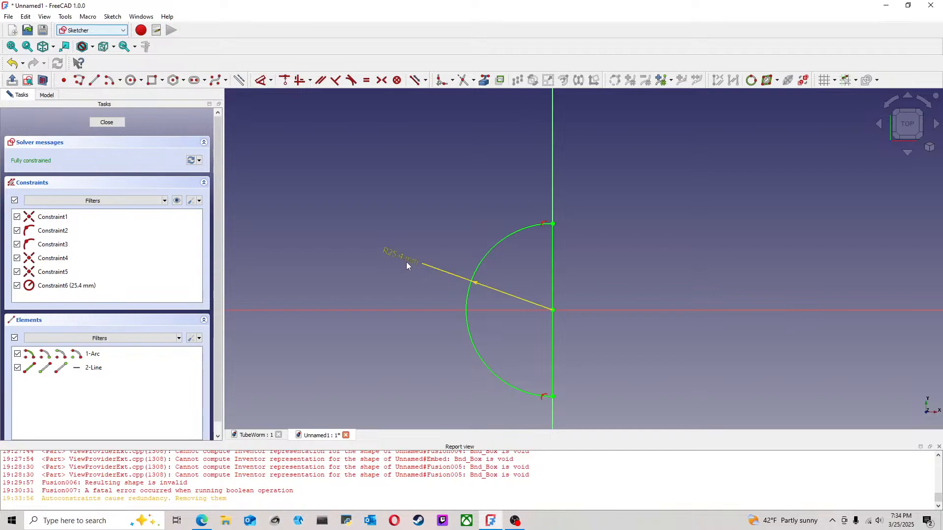
{"action": "double_click", "coordinate": [464, 276]}
{"action": "left_click", "coordinate": [466, 271]}
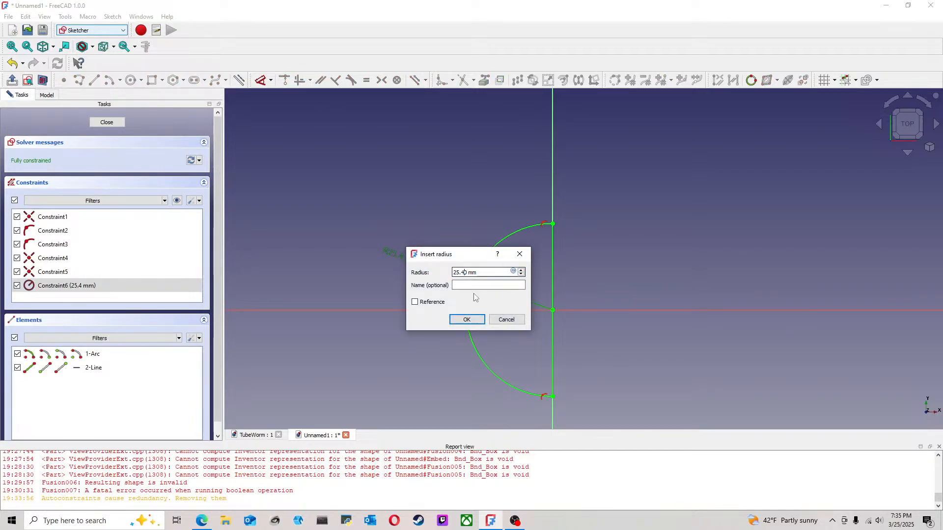
{"action": "type", "text": "/2"}
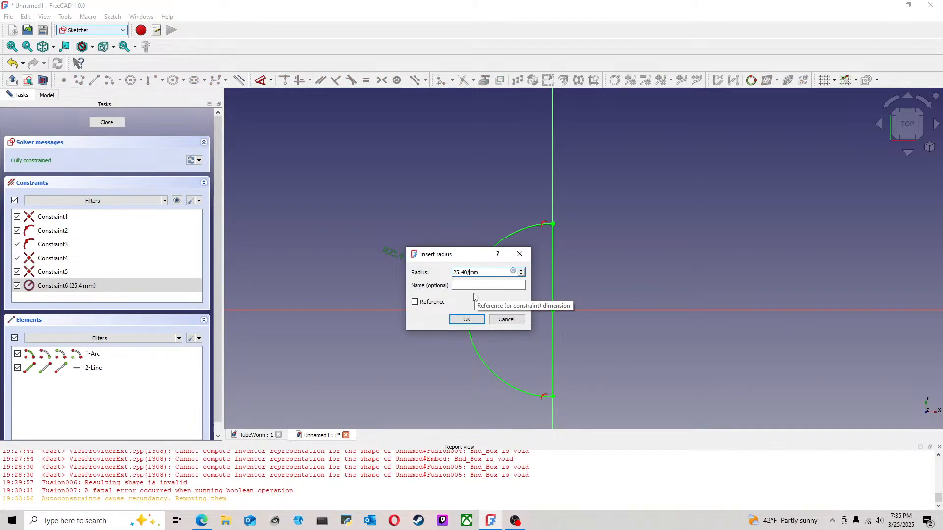
{"action": "key", "text": "Return"}
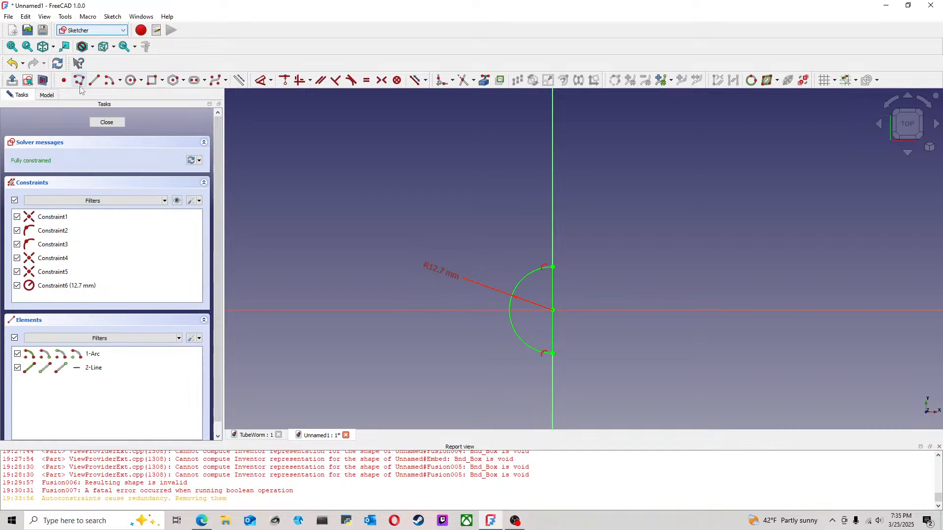
{"action": "left_click", "coordinate": [120, 122]}
{"action": "mouse_move", "coordinate": [568, 283]}
{"action": "middle_mouse_down"}
{"action": "mouse_move", "coordinate": [552, 208]}
{"action": "mouse_move", "coordinate": [565, 283]}
{"action": "middle_mouse_up"}
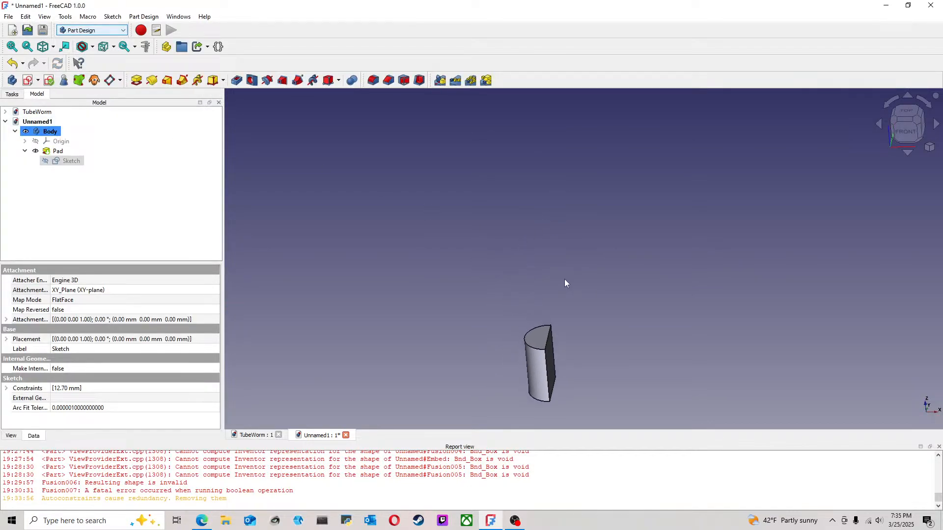
{"action": "middle_click_drag", "start_coordinate": [625, 330], "coordinate": [585, 314]}
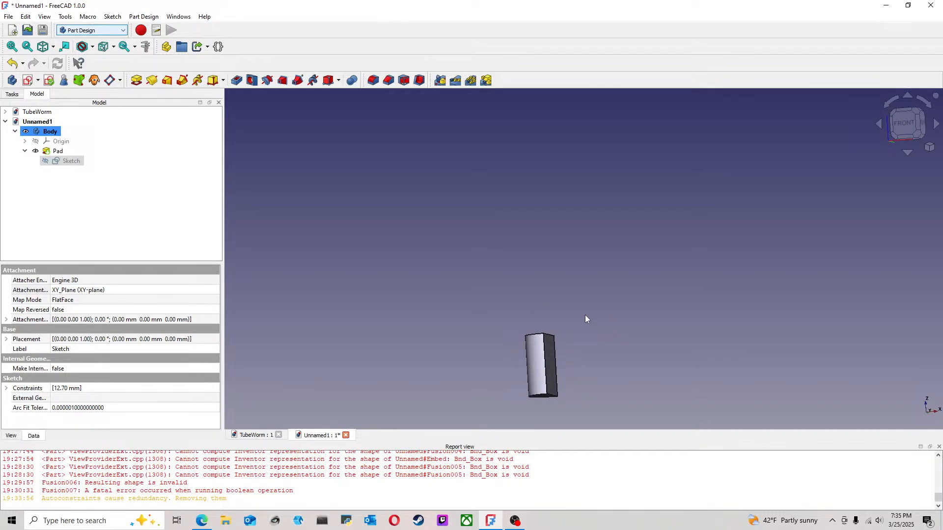
{"action": "left_click", "coordinate": [905, 123]}
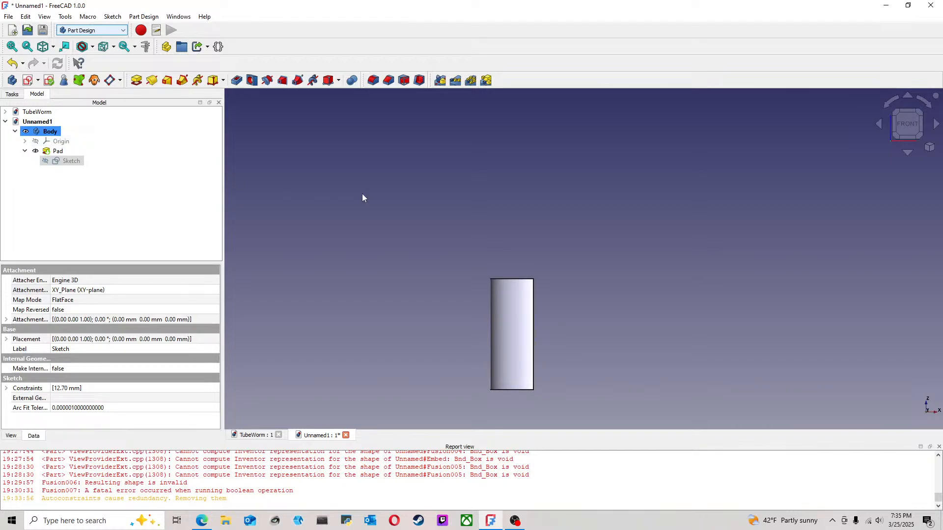
{"action": "left_click", "coordinate": [58, 152]}
{"action": "key", "text": "space"}
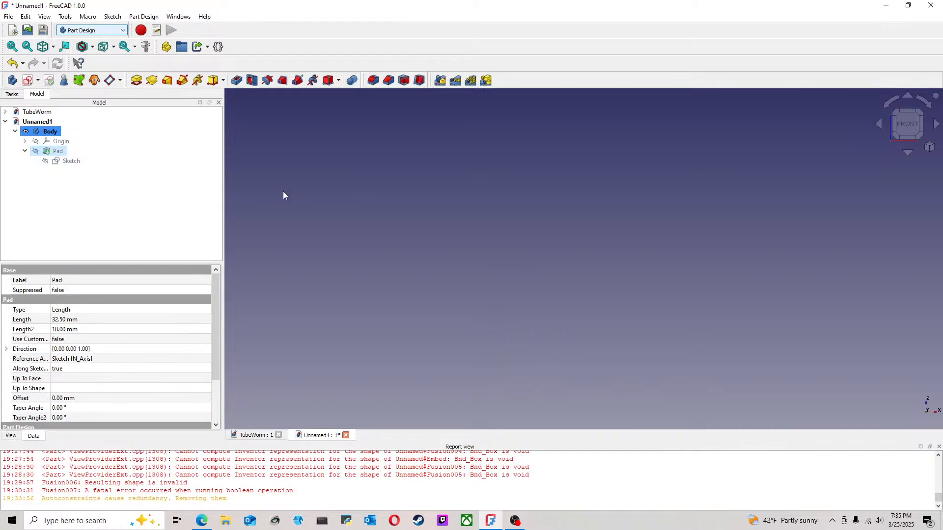
{"action": "key", "text": "space"}
{"action": "left_click", "coordinate": [468, 217]}
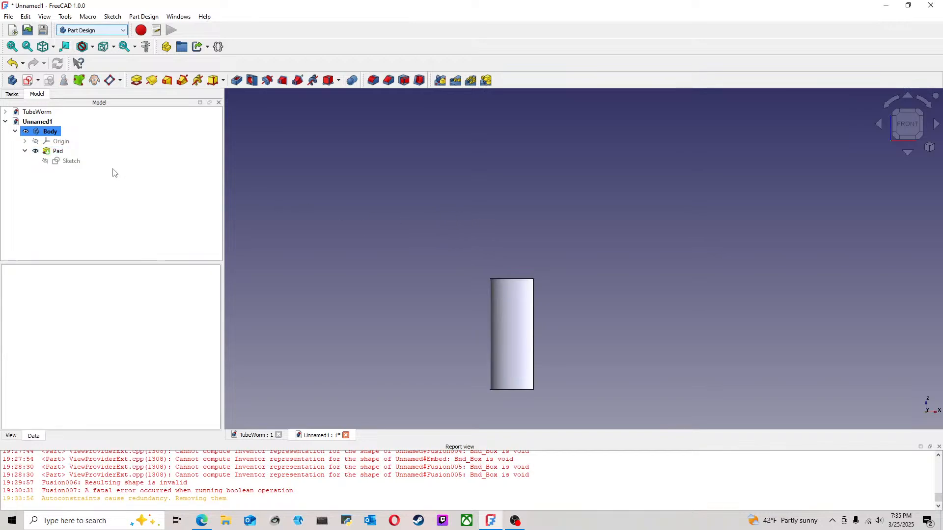
Step: Start a sketch on the XZ-plane and project the half cylinder's upper and lower edges as external geometry
{"action": "left_click", "coordinate": [28, 80]}
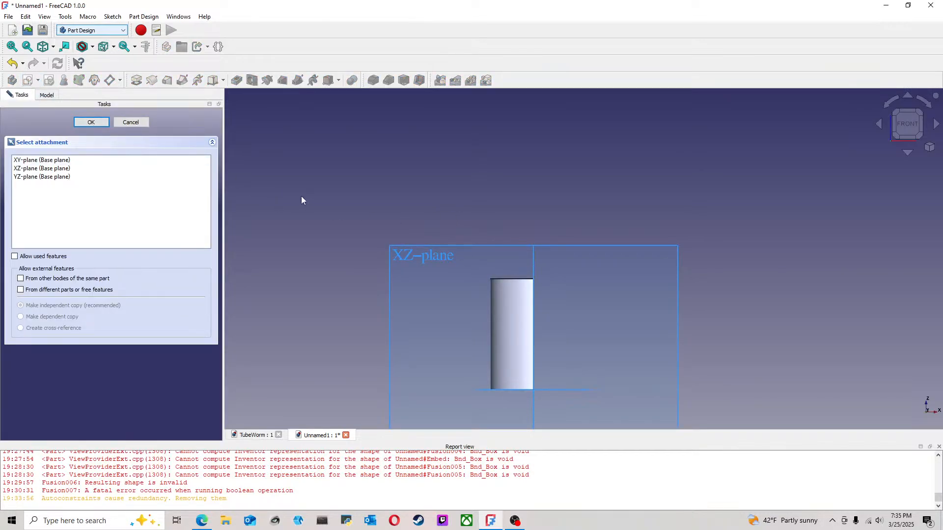
{"action": "left_click", "coordinate": [603, 245]}
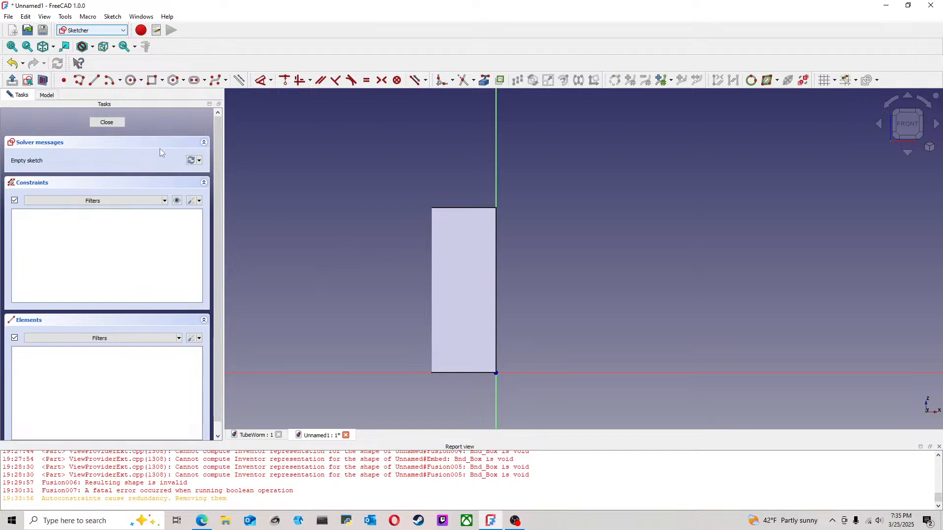
{"action": "left_click", "coordinate": [484, 80]}
{"action": "left_click", "coordinate": [476, 208]}
{"action": "left_click", "coordinate": [475, 373]}
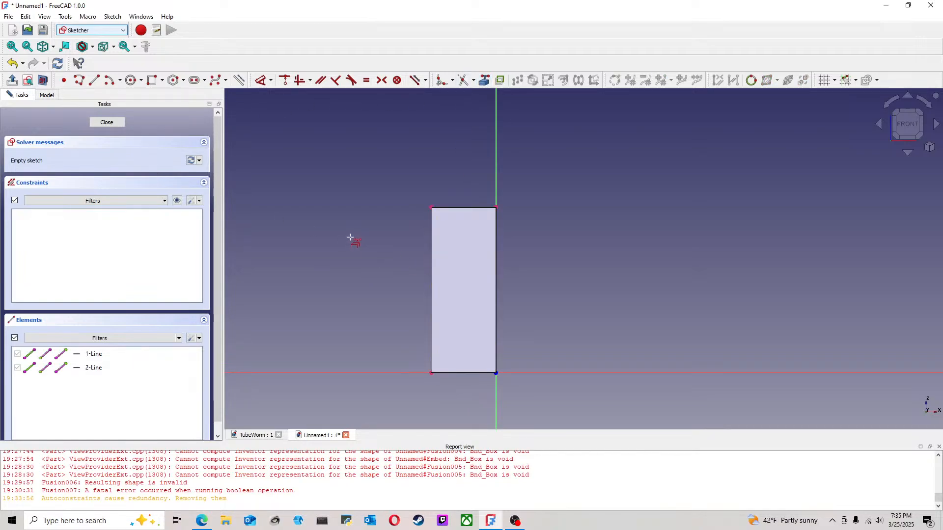
Step: Hide the padded half cylinder so only the sketch and its projected edges remain in view
{"action": "left_click", "coordinate": [47, 96]}
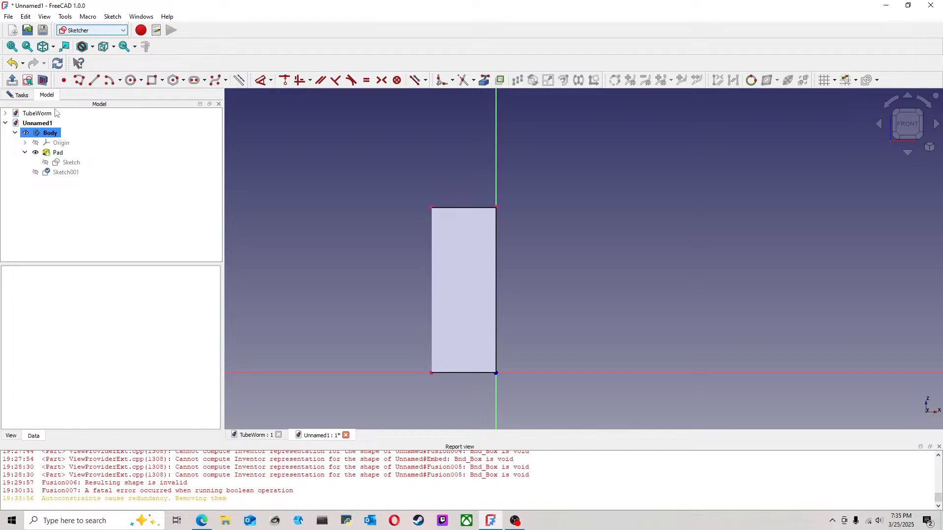
{"action": "left_click", "coordinate": [55, 152]}
{"action": "key", "text": "space"}
{"action": "left_click", "coordinate": [601, 237]}
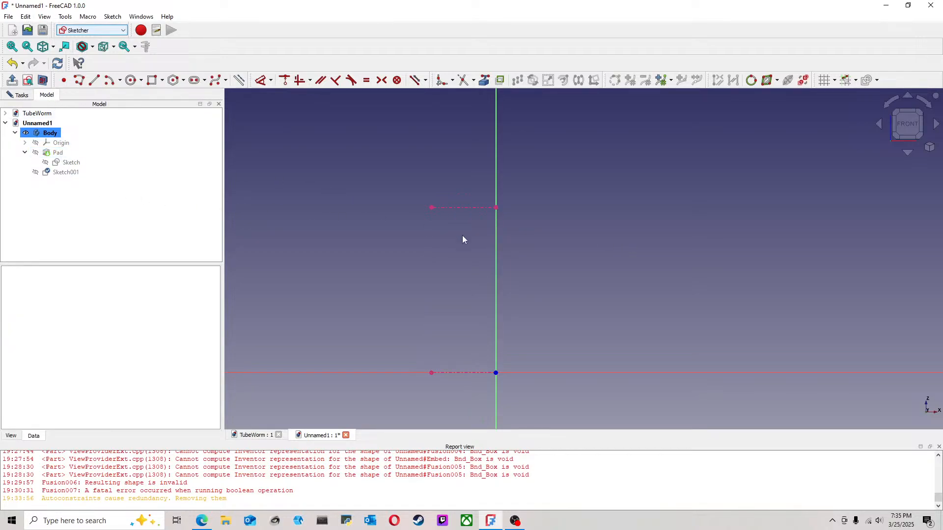
{"action": "middle_click_drag", "start_coordinate": [565, 282], "coordinate": [518, 251]}
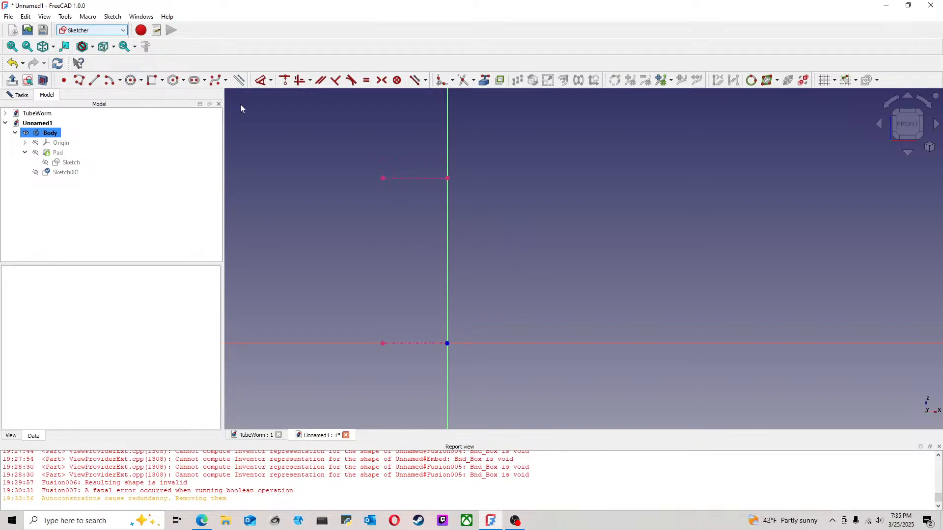
{"action": "left_click", "coordinate": [96, 82]}
{"action": "left_click", "coordinate": [447, 178]}
{"action": "left_click", "coordinate": [447, 230]}
{"action": "right_click", "coordinate": [447, 230]}
{"action": "scroll", "coordinate": [448, 231], "scroll_direction": "up", "scroll_amount": 1}
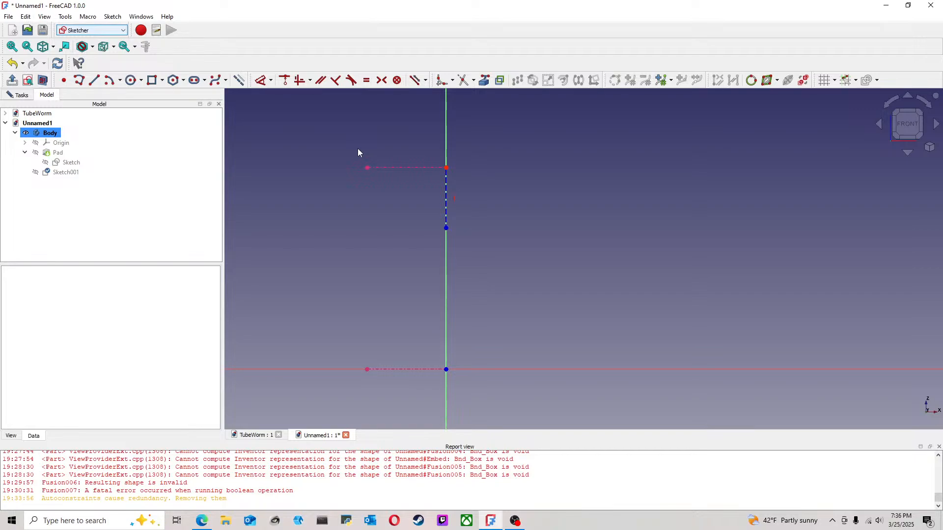
{"action": "left_click", "coordinate": [446, 189]}
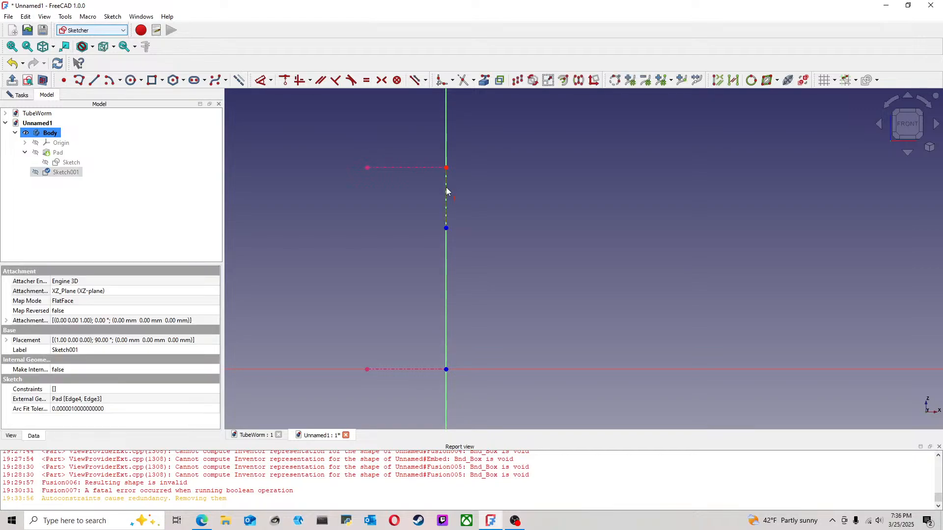
{"action": "key", "text": "Delete"}
Step: Draw a line from the origin upward along the vertical axis and constrain its length to 12.7 mm
{"action": "left_click", "coordinate": [94, 80]}
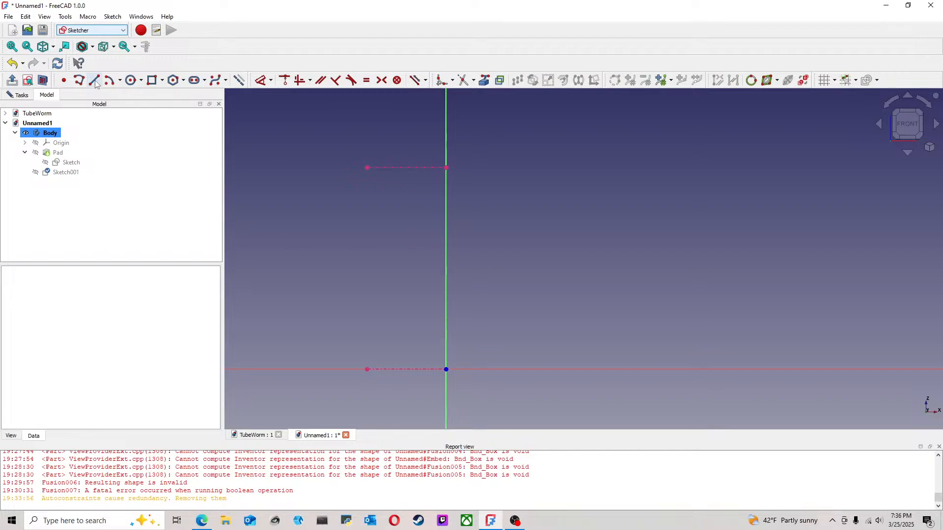
{"action": "left_click", "coordinate": [446, 369]}
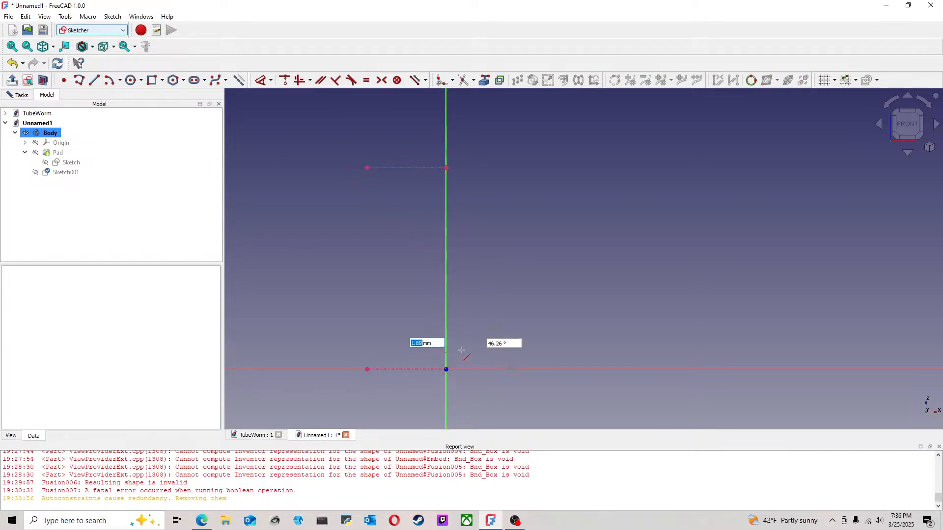
{"action": "left_click", "coordinate": [446, 298]}
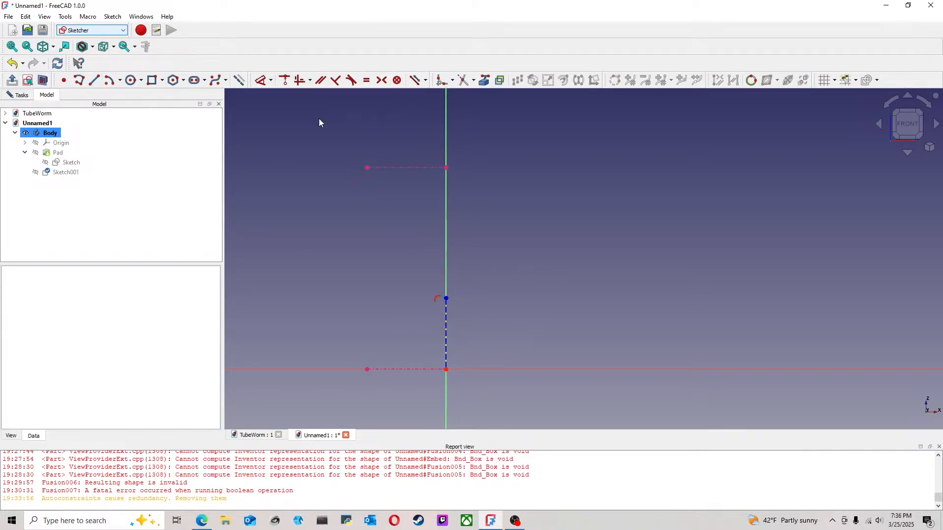
{"action": "left_click", "coordinate": [261, 81]}
{"action": "left_click", "coordinate": [447, 305]}
{"action": "left_click", "coordinate": [500, 306]}
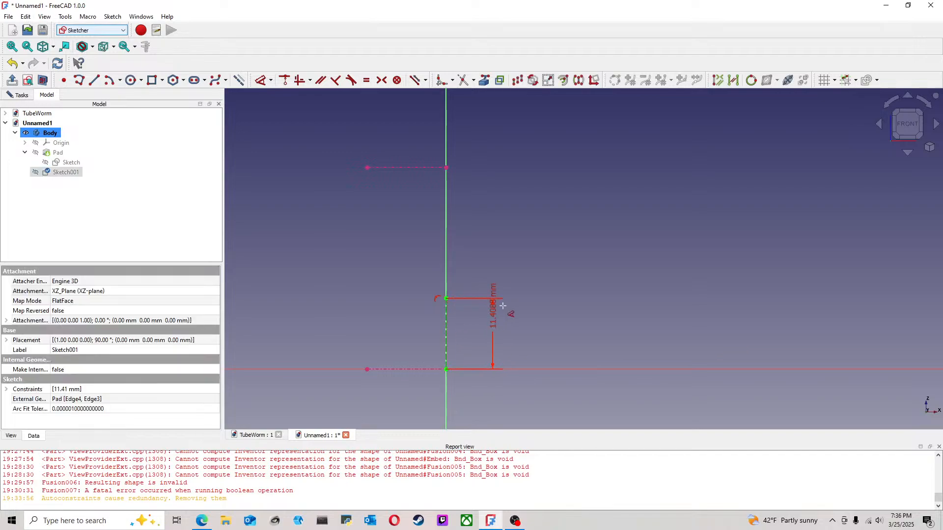
{"action": "type", "text": "12.7"}
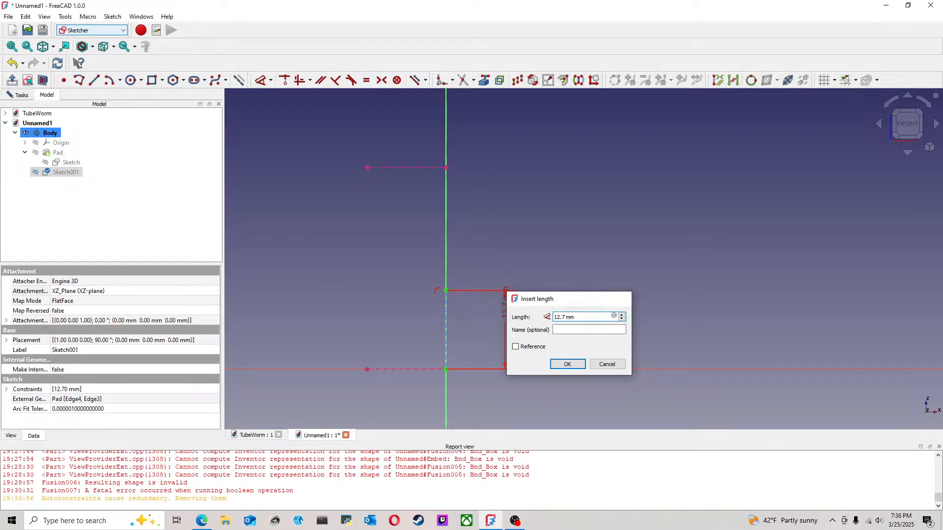
{"action": "key", "text": "Return"}
Step: Draw a parallel vertical line upward from the lower projected edge and join its upper end to the 12.7 mm line with a horizontal line
{"action": "scroll", "coordinate": [496, 326], "scroll_direction": "down", "scroll_amount": 2}
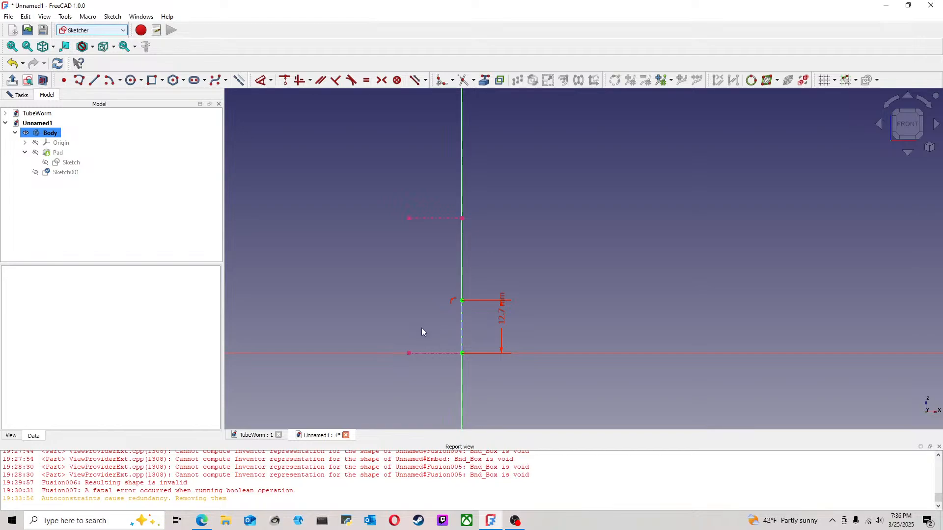
{"action": "scroll", "coordinate": [452, 314], "scroll_direction": "up", "scroll_amount": 3}
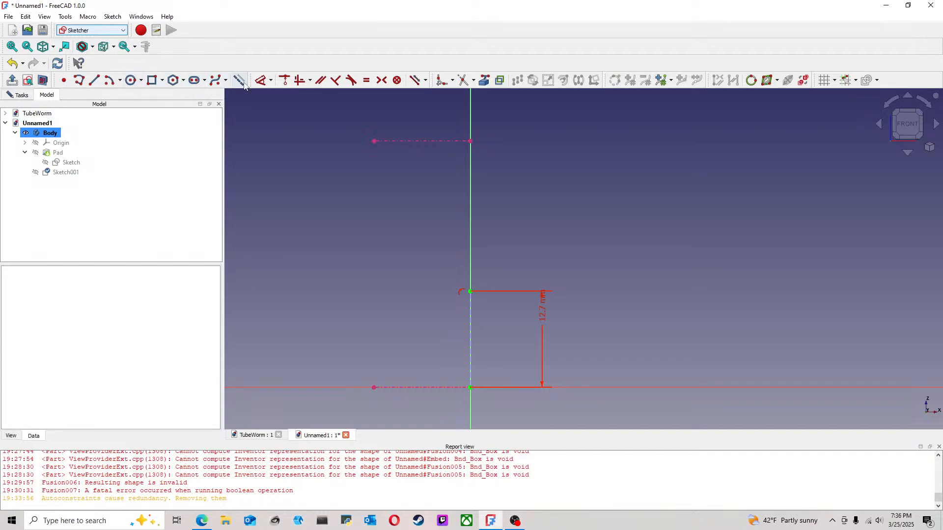
{"action": "left_click", "coordinate": [94, 80]}
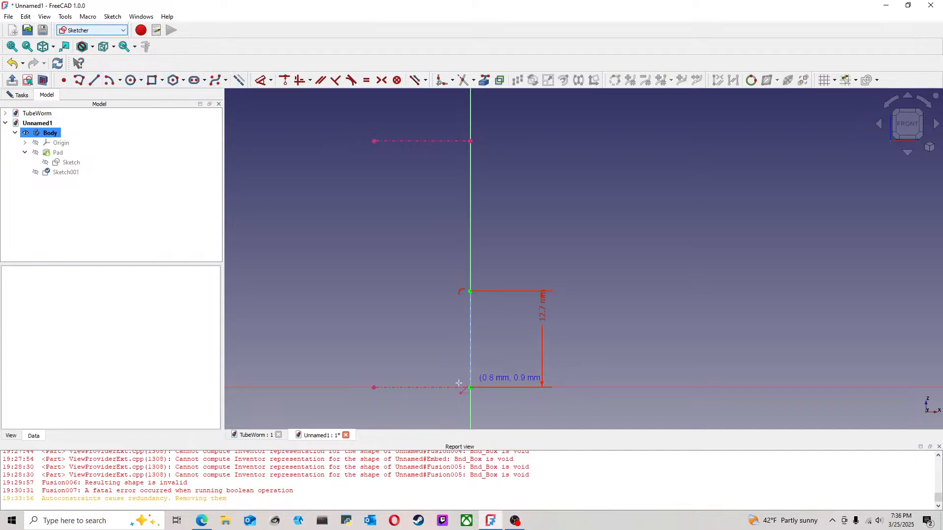
{"action": "left_click", "coordinate": [432, 387]}
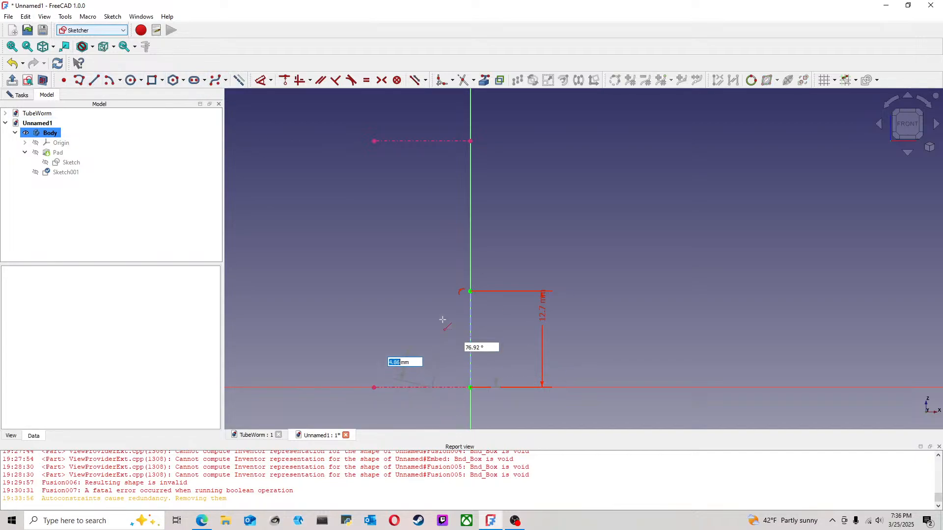
{"action": "left_click", "coordinate": [432, 278]}
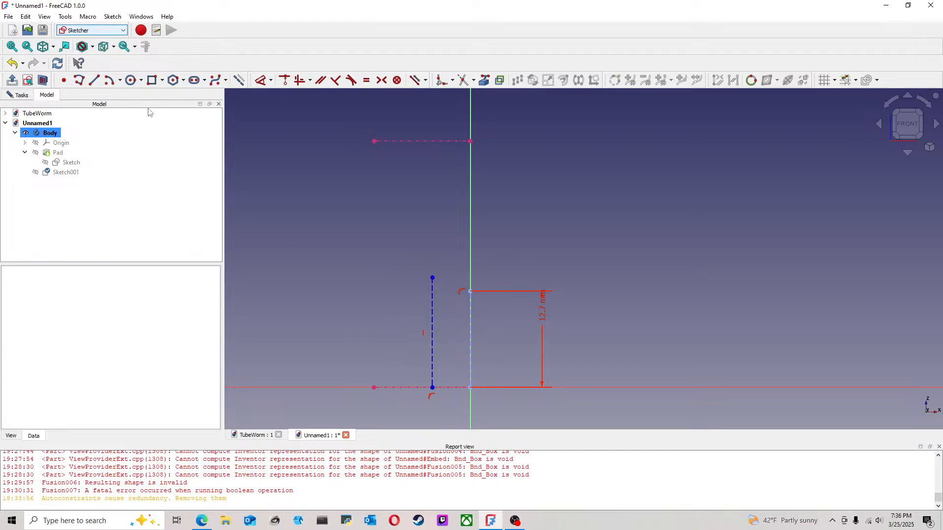
{"action": "left_click", "coordinate": [93, 80]}
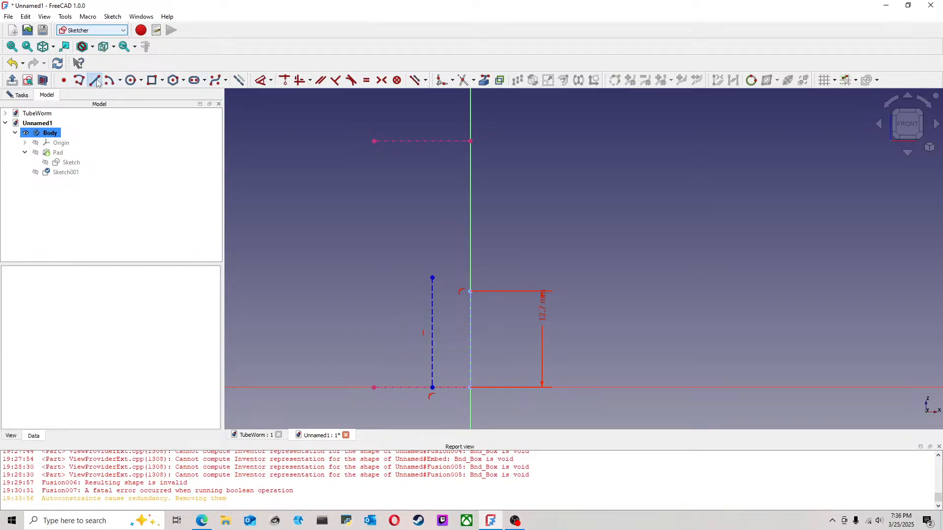
{"action": "left_click", "coordinate": [433, 278]}
{"action": "left_click", "coordinate": [470, 291]}
{"action": "left_click", "coordinate": [302, 119]}
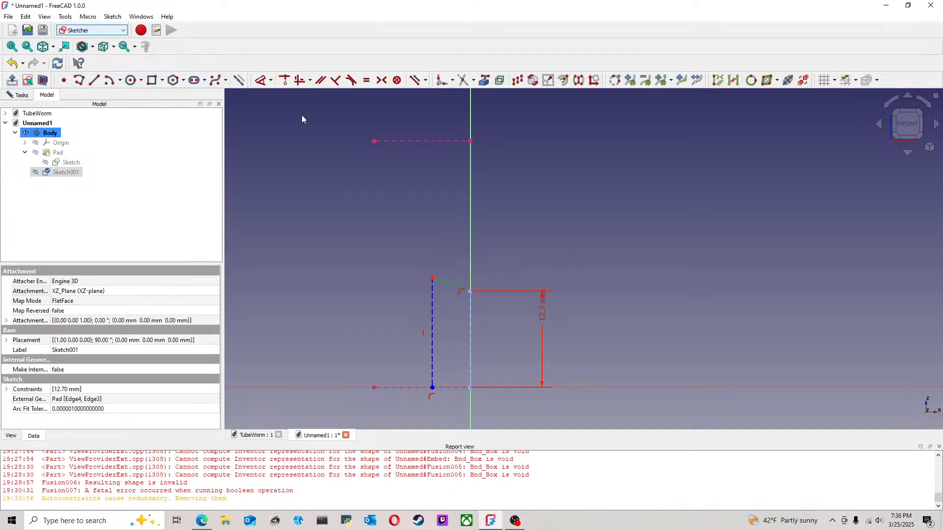
{"action": "left_click", "coordinate": [300, 82]}
Step: Constrain the short horizontal top line's length to 2 mm
{"action": "left_click", "coordinate": [264, 84]}
{"action": "left_click", "coordinate": [449, 292]}
{"action": "left_click", "coordinate": [454, 257]}
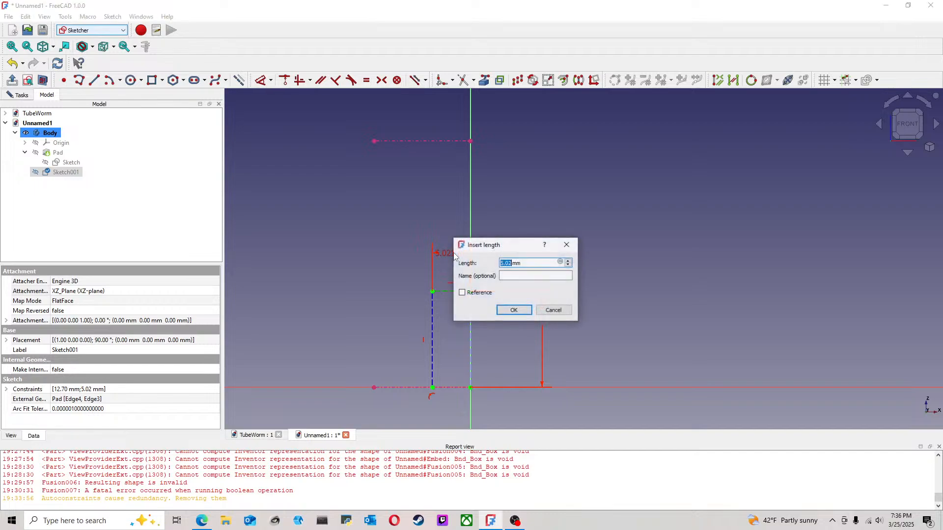
{"action": "type", "text": "2"}
{"action": "key", "text": "Return"}
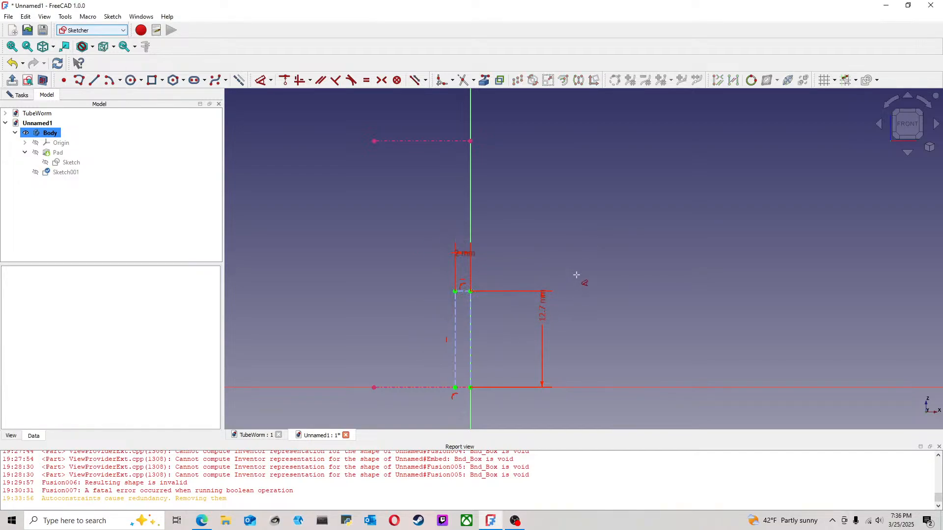
Step: Draw an arc starting at the outer end of the 2 mm top line and make it tangent to that line
{"action": "scroll", "coordinate": [517, 339], "scroll_direction": "up", "scroll_amount": 3}
{"action": "middle_click_drag", "start_coordinate": [523, 328], "coordinate": [555, 287]}
{"action": "scroll", "coordinate": [540, 292], "scroll_direction": "down", "scroll_amount": 1}
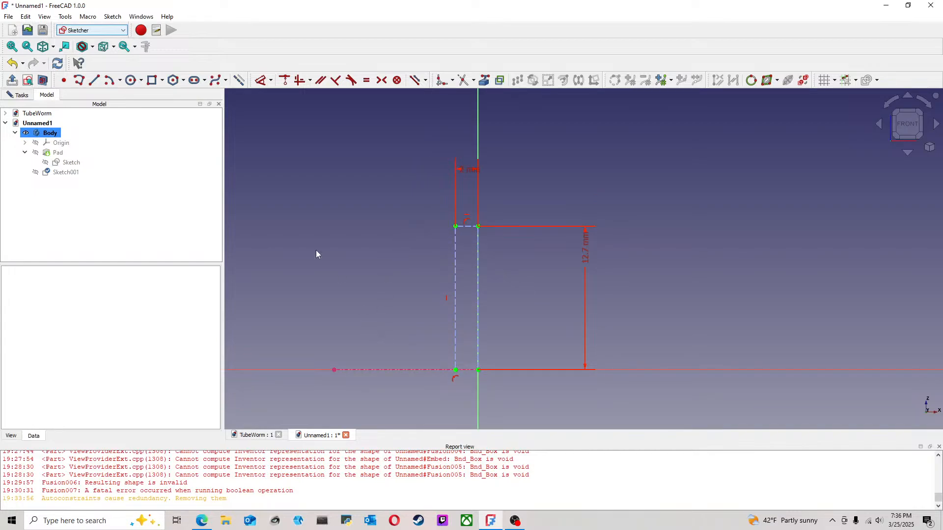
{"action": "left_click", "coordinate": [109, 80]}
{"action": "left_click", "coordinate": [412, 260]}
{"action": "left_click", "coordinate": [456, 227]}
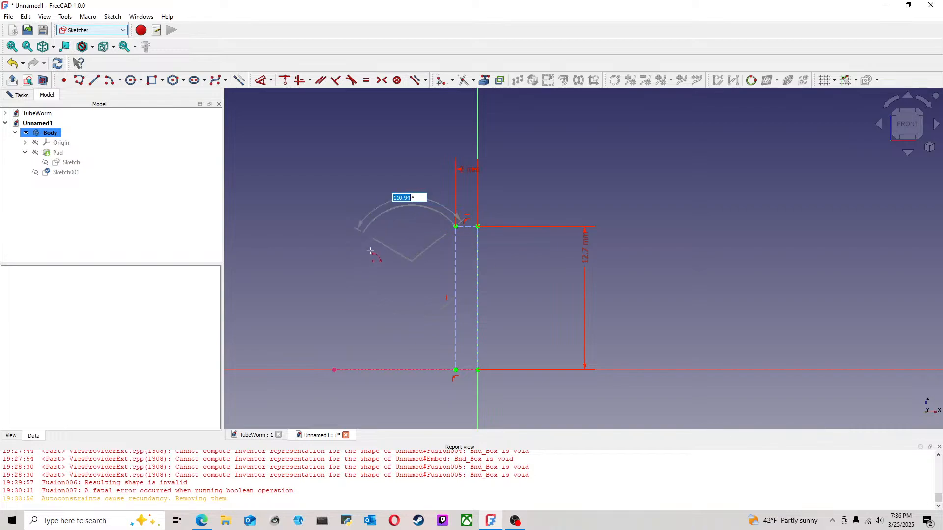
{"action": "left_click", "coordinate": [355, 259]}
{"action": "right_click", "coordinate": [381, 226]}
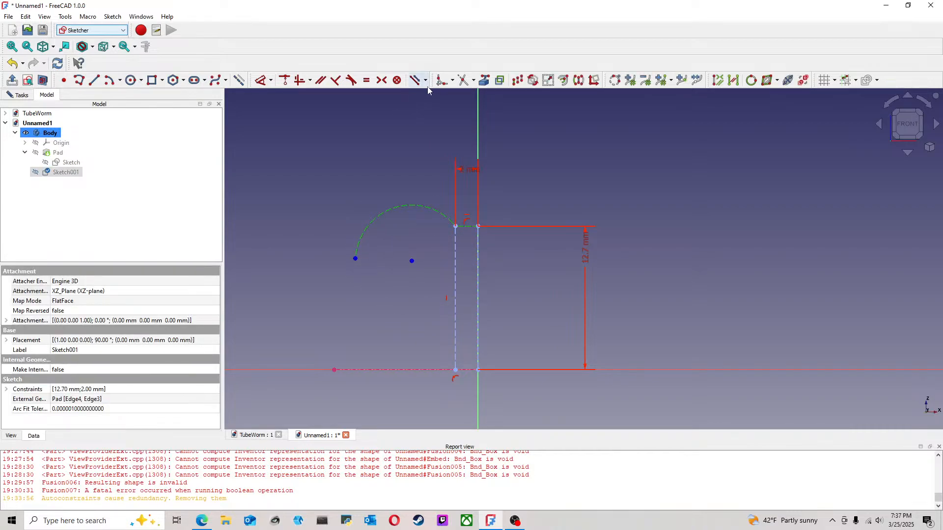
{"action": "left_click", "coordinate": [351, 80]}
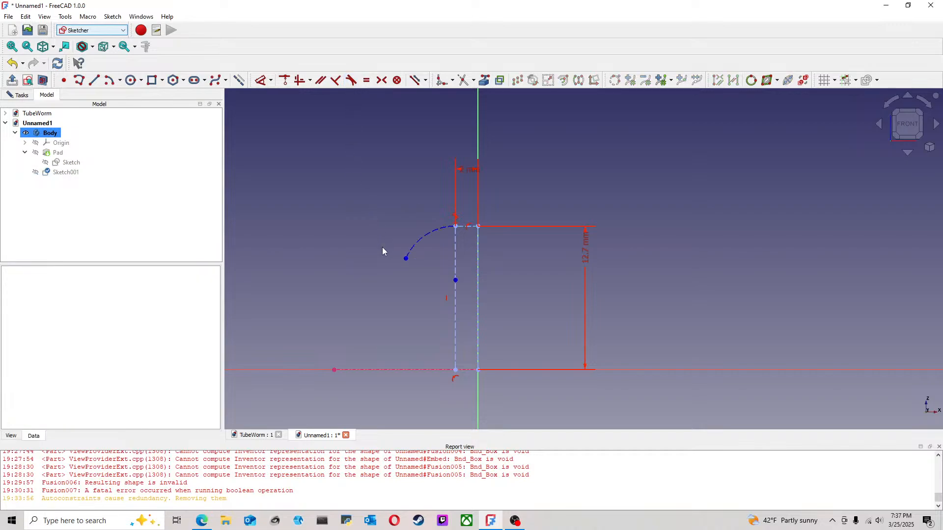
Step: Draw a line downward from the arc's free end and constrain it vertical
{"action": "left_click", "coordinate": [93, 80]}
{"action": "left_click", "coordinate": [407, 259]}
{"action": "left_click", "coordinate": [403, 313]}
{"action": "left_click", "coordinate": [405, 294]}
{"action": "left_click", "coordinate": [299, 80]}
{"action": "left_click", "coordinate": [406, 270]}
Step: Make the outer vertical line tangent to the arc at their shared endpoint, accepting the constraint substitution
{"action": "left_click", "coordinate": [412, 251]}
{"action": "left_click", "coordinate": [413, 248]}
{"action": "left_click", "coordinate": [406, 272]}
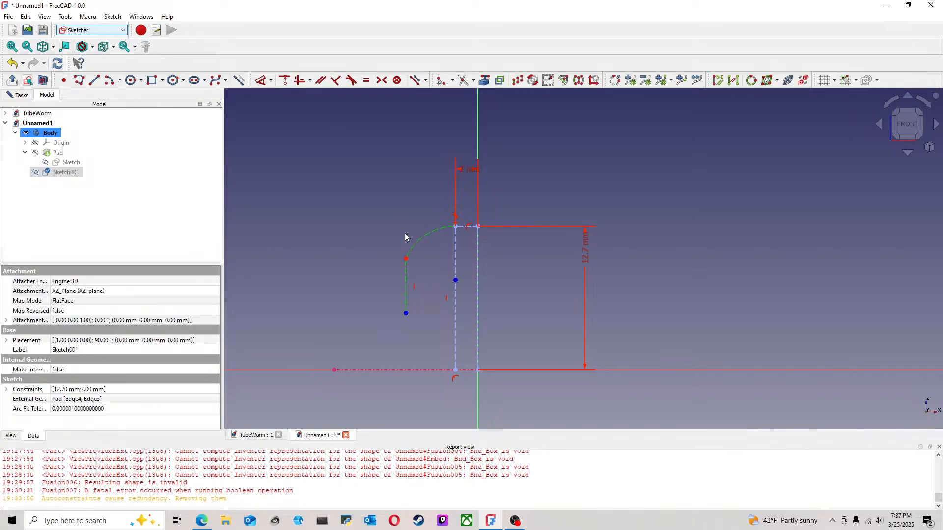
{"action": "left_click", "coordinate": [352, 80]}
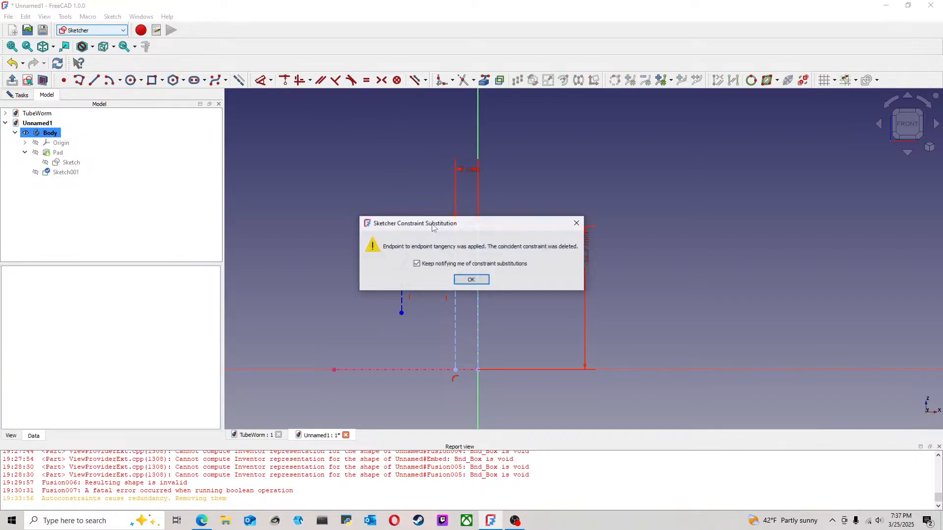
{"action": "left_click", "coordinate": [453, 278]}
Step: Move the arc's center down its vertical line and stretch the outer line's lower end below the horizontal axis
{"action": "mouse_move", "coordinate": [456, 282]}
{"action": "left_mouse_down"}
{"action": "mouse_move", "coordinate": [464, 267]}
{"action": "mouse_move", "coordinate": [433, 294]}
{"action": "mouse_move", "coordinate": [462, 281]}
{"action": "mouse_move", "coordinate": [457, 287]}
{"action": "left_mouse_up"}
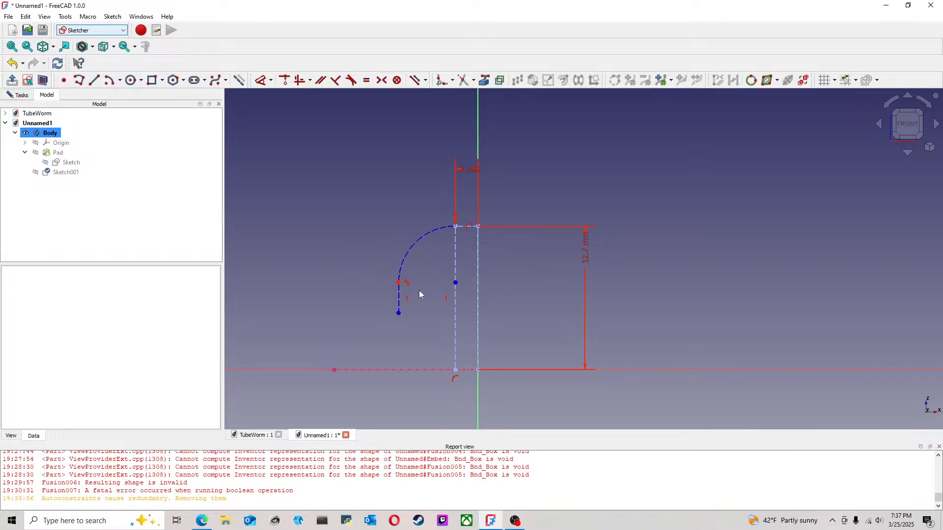
{"action": "left_click", "coordinate": [457, 287]}
{"action": "mouse_move", "coordinate": [455, 284]}
{"action": "left_mouse_down"}
{"action": "mouse_move", "coordinate": [483, 306]}
{"action": "mouse_move", "coordinate": [458, 302]}
{"action": "left_mouse_up"}
{"action": "scroll", "coordinate": [401, 313], "scroll_direction": "down", "scroll_amount": 2}
{"action": "left_click_drag", "start_coordinate": [392, 313], "coordinate": [391, 394]}
Step: Constrain the horizontal distance between the outer line's lower end and the origin to 6.35 mm
{"action": "scroll", "coordinate": [401, 386], "scroll_direction": "down", "scroll_amount": 3}
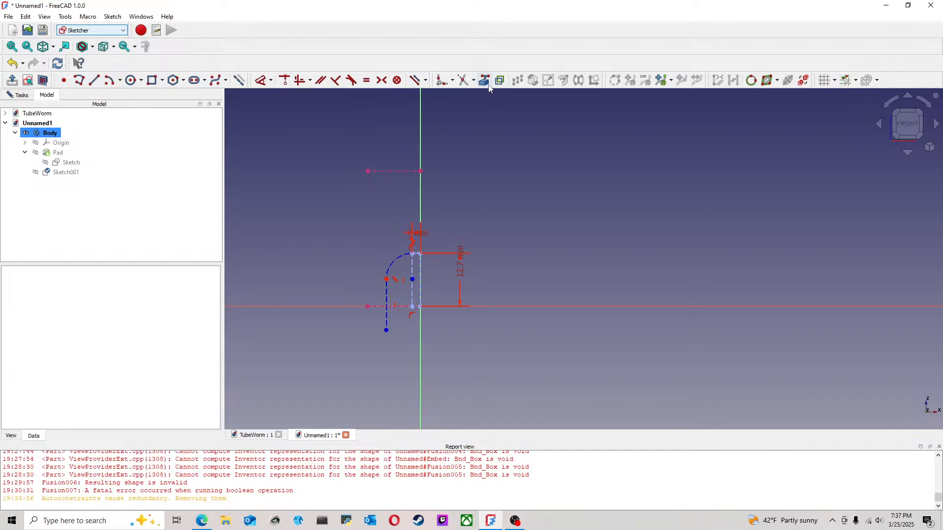
{"action": "left_click", "coordinate": [261, 80]}
{"action": "left_click", "coordinate": [386, 330]}
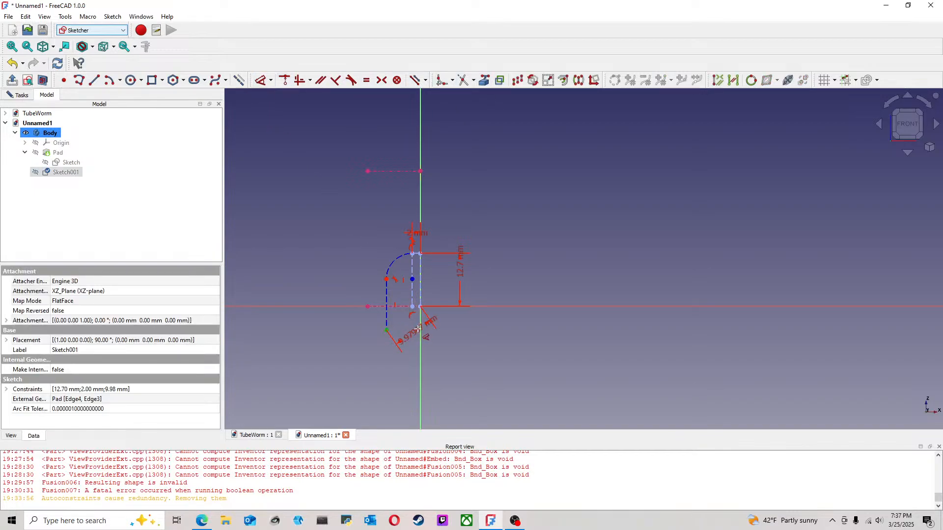
{"action": "left_click", "coordinate": [400, 349]}
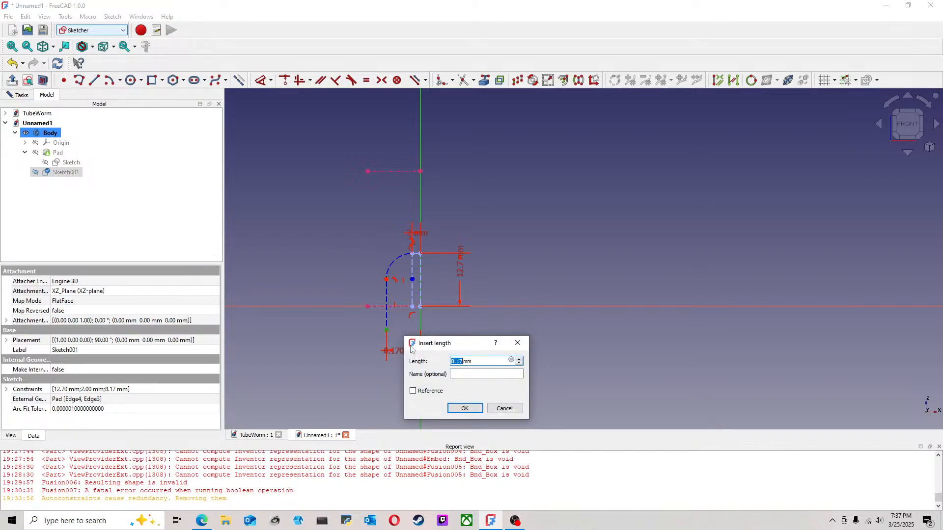
{"action": "type", "text": "6.35"}
{"action": "key", "text": "Return"}
{"action": "key", "text": "Escape"}
Step: Draw a vertical line from the lower projected edge up to the upper projected edge
{"action": "scroll", "coordinate": [421, 340], "scroll_direction": "up", "scroll_amount": 3}
{"action": "scroll", "coordinate": [421, 340], "scroll_direction": "down", "scroll_amount": 2}
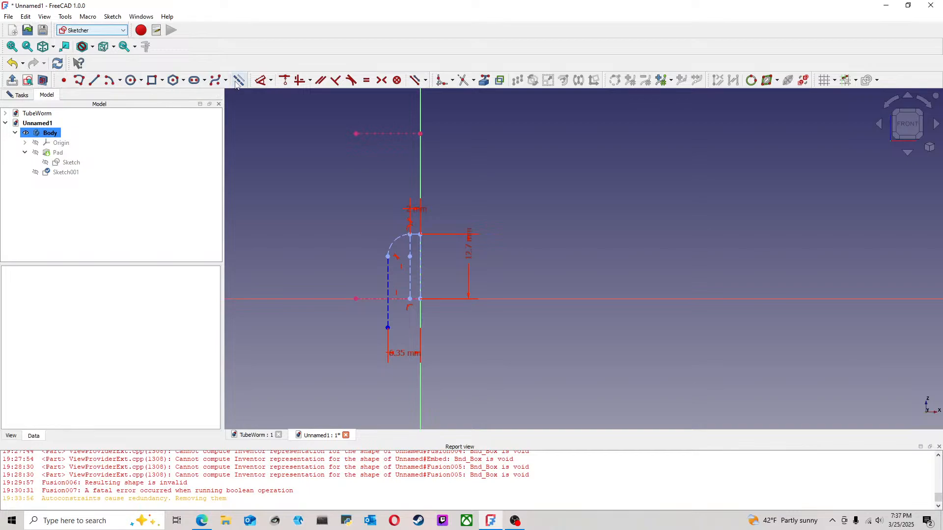
{"action": "left_click", "coordinate": [94, 80]}
{"action": "left_click", "coordinate": [401, 298]}
{"action": "left_click", "coordinate": [401, 134]}
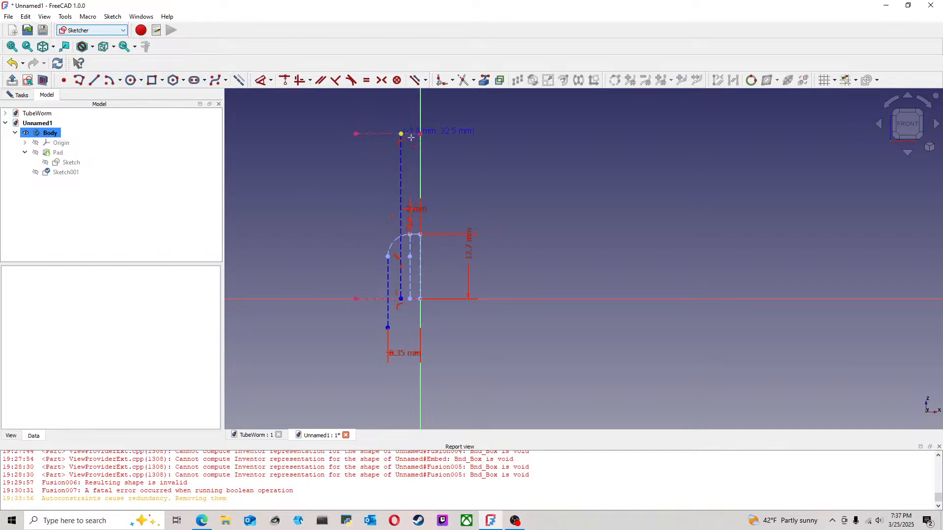
Step: Constrain the tall vertical line's distance from the vertical axis to .125*25.4 mm
{"action": "left_click", "coordinate": [261, 83]}
{"action": "left_click", "coordinate": [402, 169]}
{"action": "left_click", "coordinate": [418, 168]}
{"action": "left_click", "coordinate": [478, 131]}
{"action": "type", "text": "."}
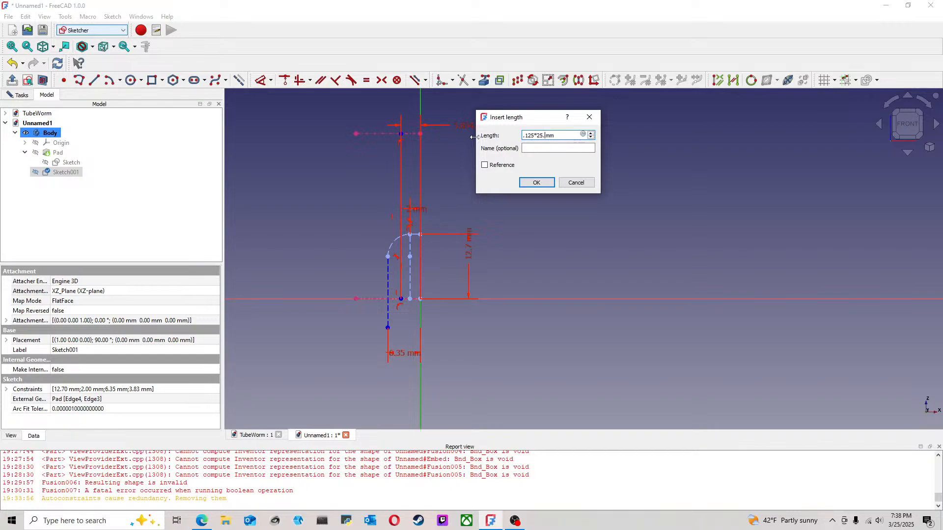
{"action": "type", "text": "125*25.4"}
{"action": "key", "text": "Return"}
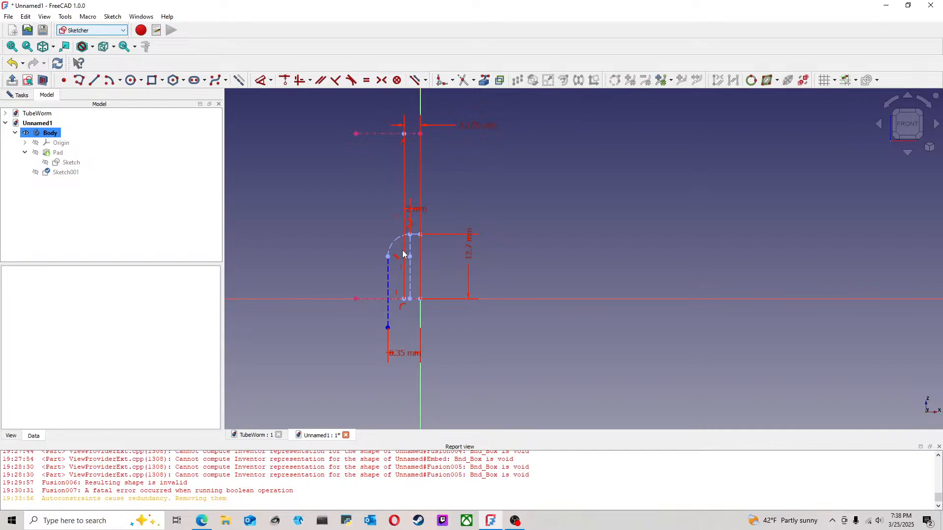
Step: Constrain the lower end of the outer vertical line to lie on the lower projected edge
{"action": "scroll", "coordinate": [411, 252], "scroll_direction": "up", "scroll_amount": 2}
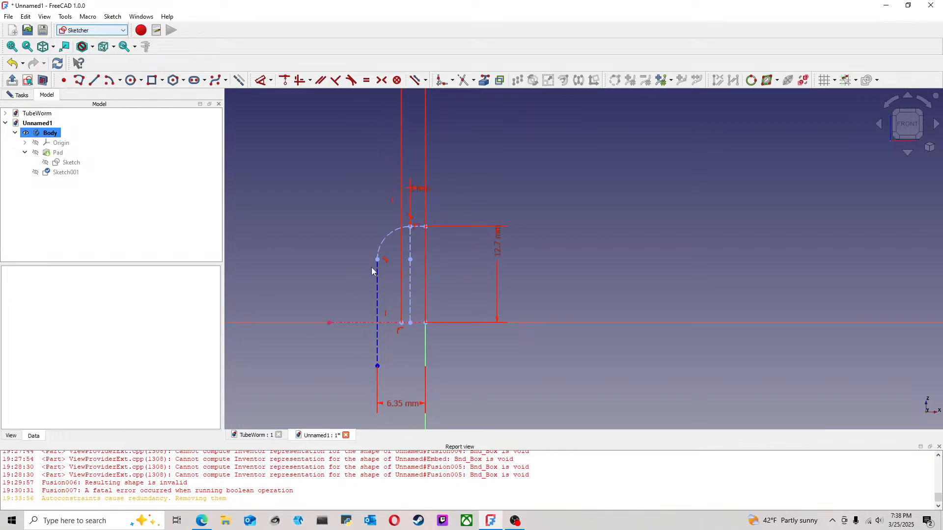
{"action": "left_click_drag", "start_coordinate": [377, 281], "coordinate": [378, 279]}
{"action": "left_click", "coordinate": [378, 365]}
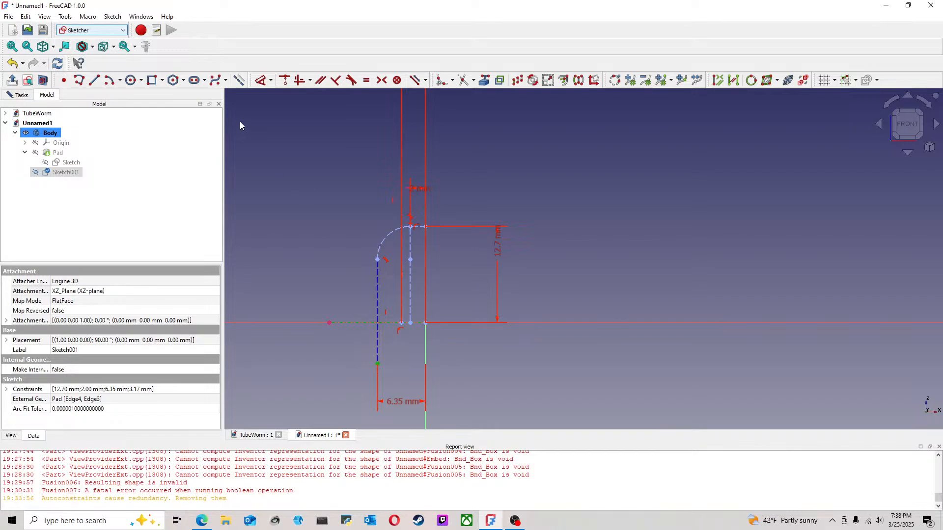
{"action": "left_click", "coordinate": [284, 81]}
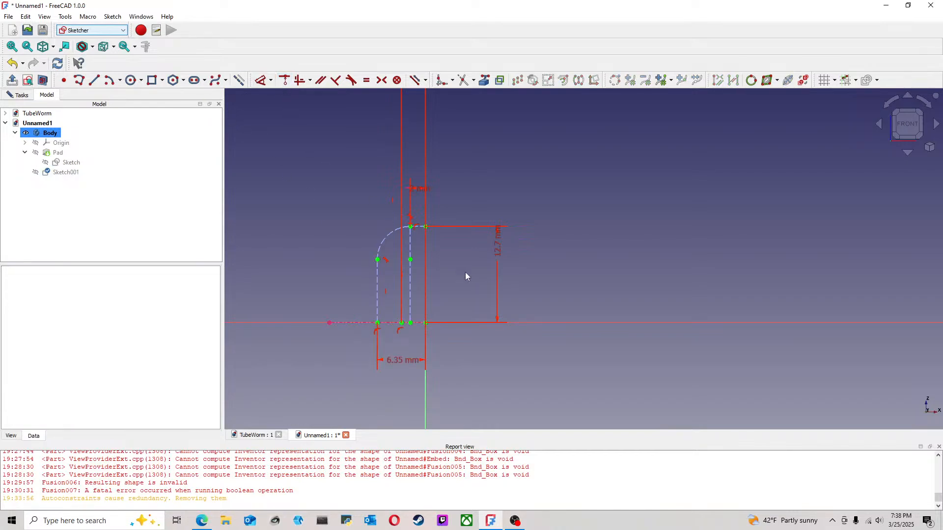
{"action": "scroll", "coordinate": [544, 285], "scroll_direction": "down", "scroll_amount": 1}
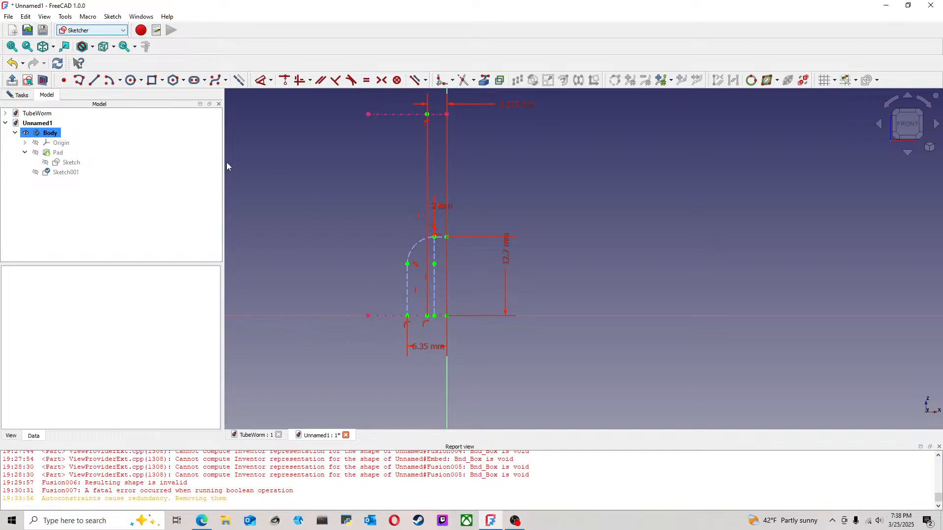
Step: Convert the outer vertical line, the arc and the short top line from construction to normal geometry
{"action": "left_click", "coordinate": [407, 298]}
{"action": "left_click", "coordinate": [415, 247]}
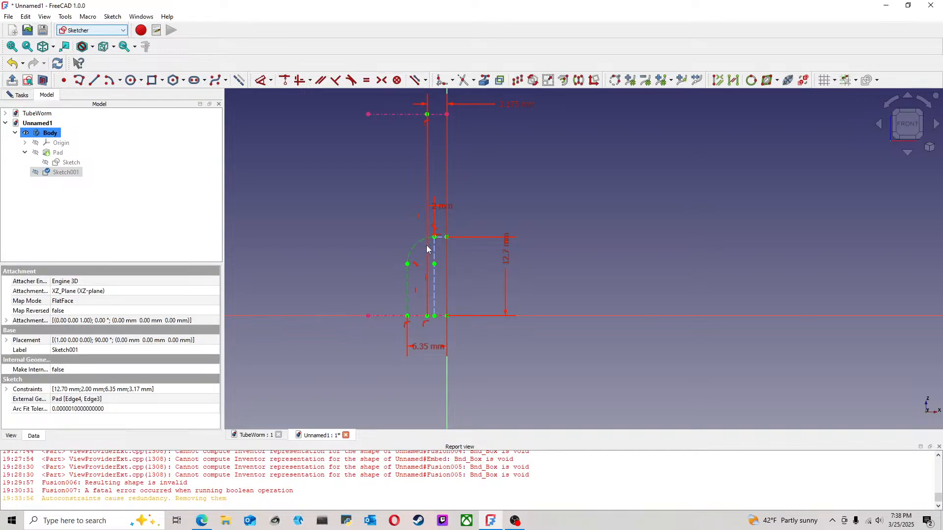
{"action": "scroll", "coordinate": [443, 240], "scroll_direction": "up", "scroll_amount": 3}
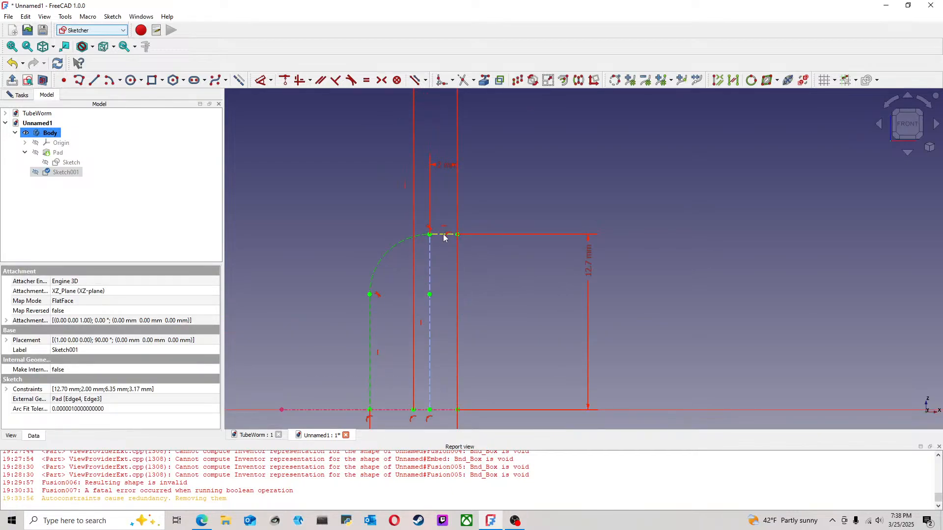
{"action": "scroll", "coordinate": [421, 241], "scroll_direction": "down", "scroll_amount": 3}
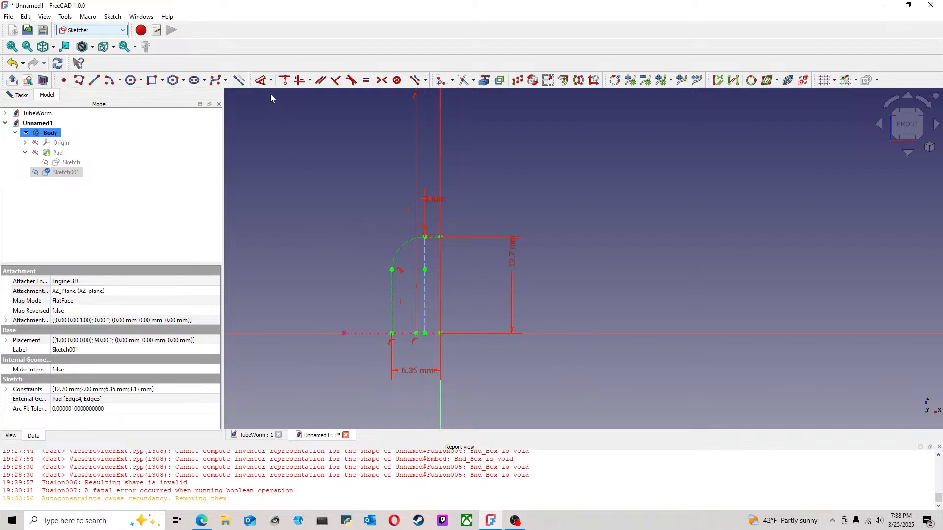
{"action": "left_click", "coordinate": [289, 197]}
{"action": "scroll", "coordinate": [297, 231], "scroll_direction": "down", "scroll_amount": 2}
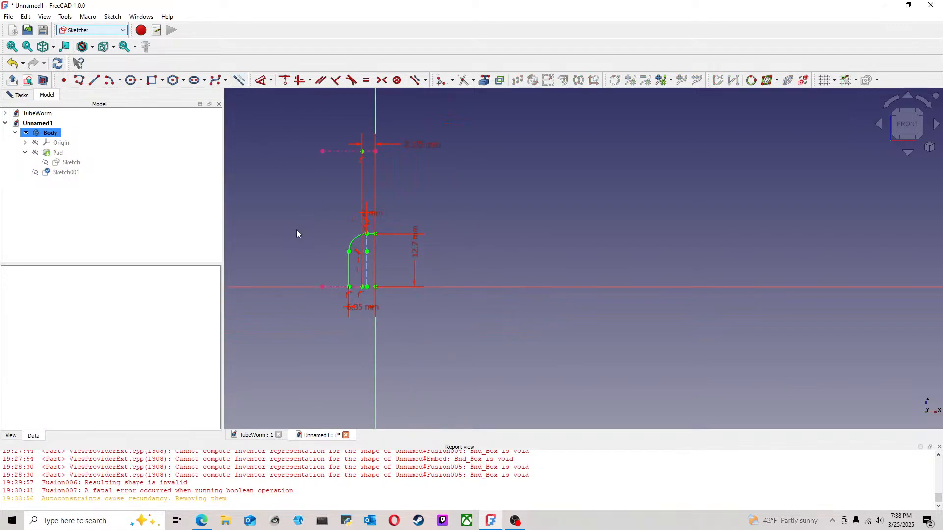
Step: Close the profile with a line from the outer line's lower end to the origin and a vertical line between the origin and the top line
{"action": "scroll", "coordinate": [305, 229], "scroll_direction": "up", "scroll_amount": 1}
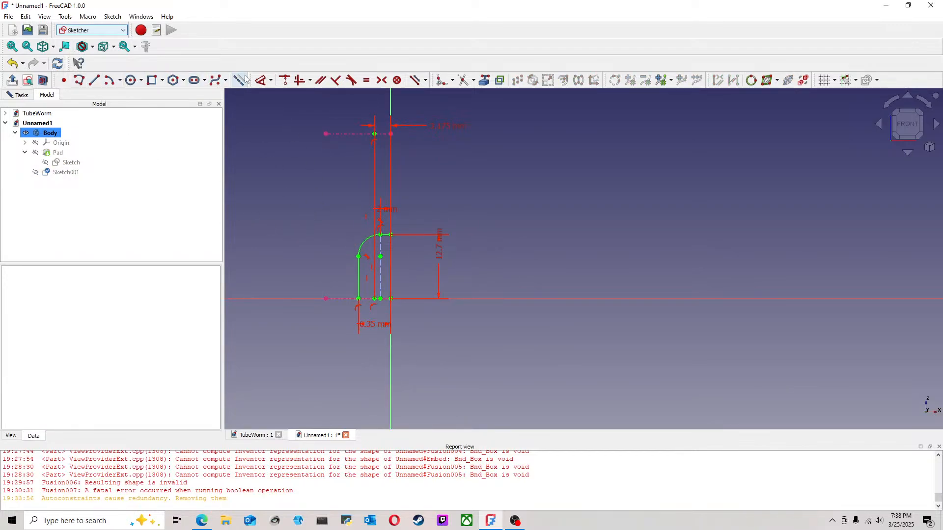
{"action": "left_click", "coordinate": [93, 80]}
{"action": "scroll", "coordinate": [388, 285], "scroll_direction": "up", "scroll_amount": 4}
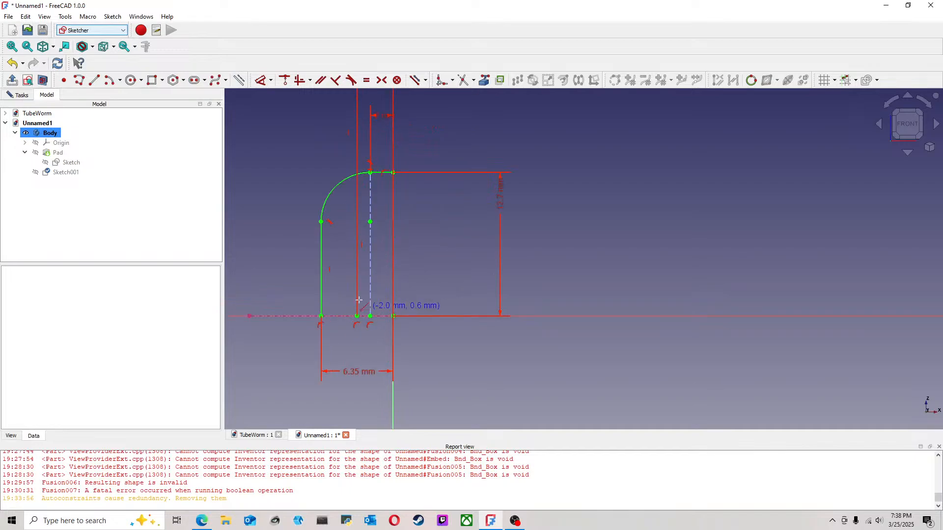
{"action": "left_click", "coordinate": [321, 317]}
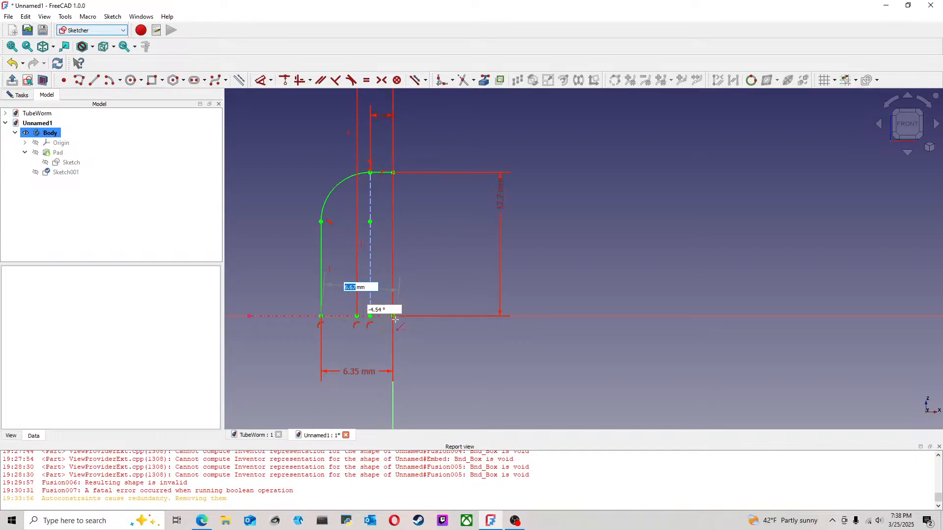
{"action": "left_click", "coordinate": [393, 317]}
{"action": "left_click", "coordinate": [393, 172]}
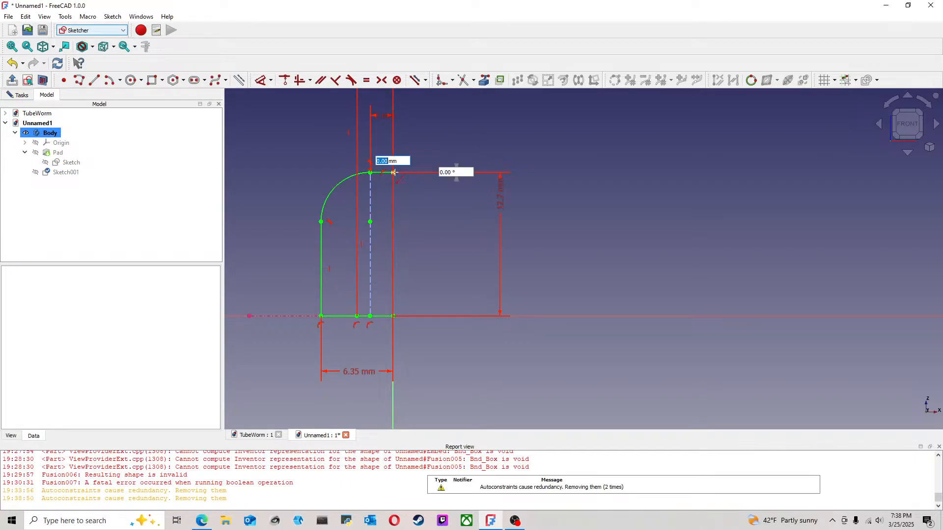
{"action": "left_click", "coordinate": [394, 315]}
{"action": "key", "text": "Escape"}
{"action": "scroll", "coordinate": [455, 268], "scroll_direction": "down", "scroll_amount": 3}
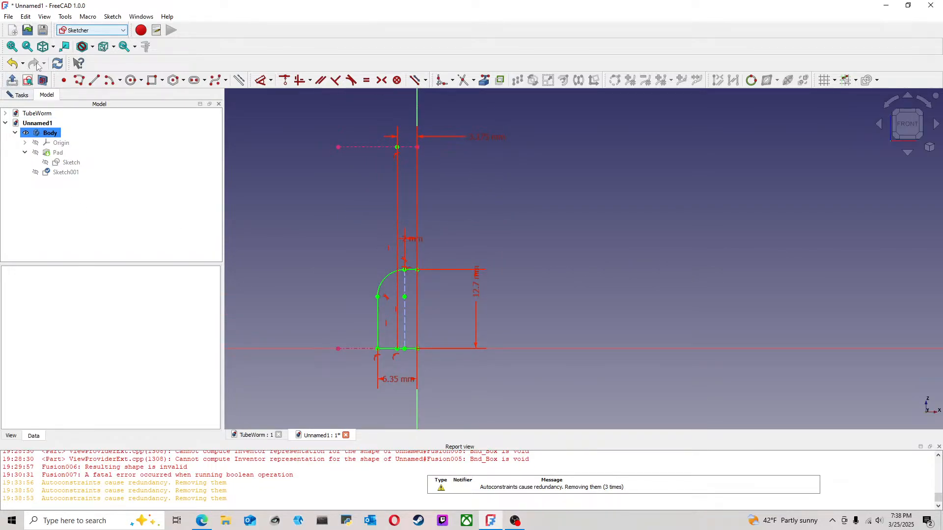
Step: Save the document as "top mold" in the TubeWorm folder
{"action": "left_click", "coordinate": [8, 16]}
{"action": "left_click", "coordinate": [22, 91]}
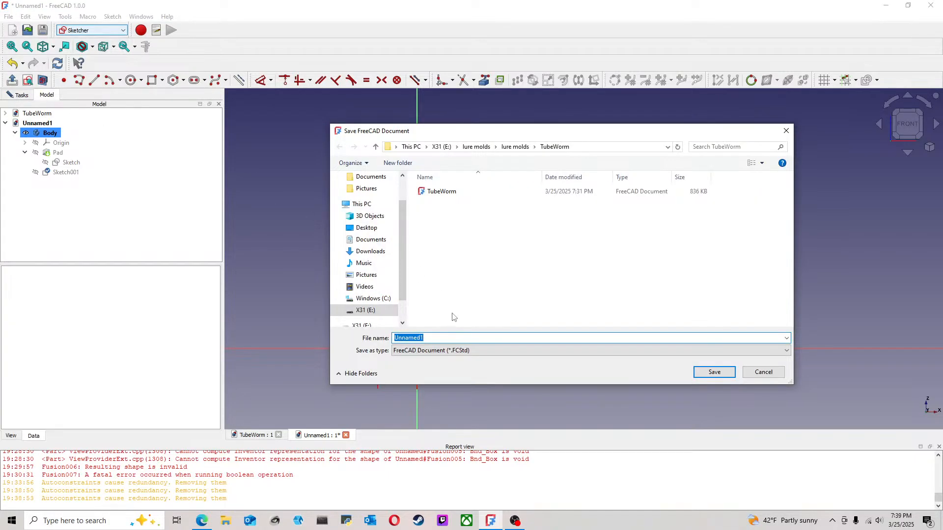
{"action": "type", "text": "top mold"}
{"action": "left_click", "coordinate": [727, 376]}
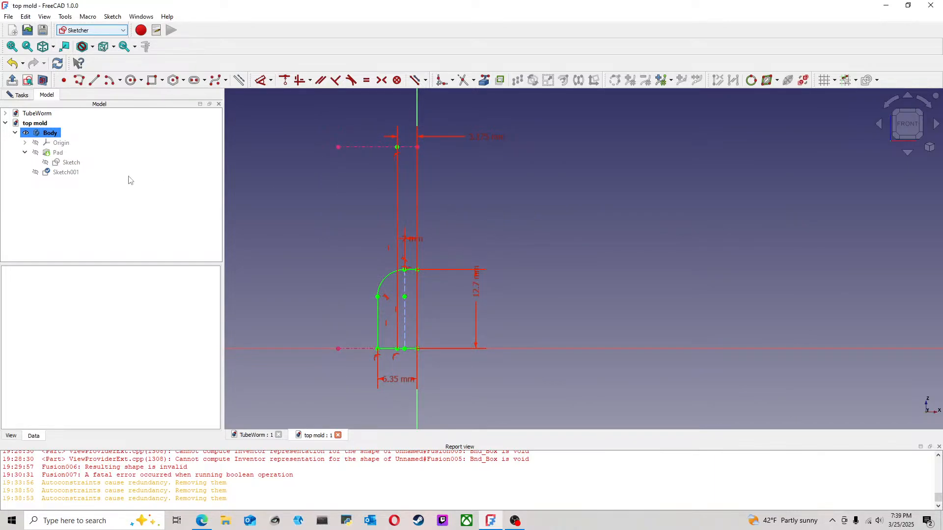
Step: Make the pad and Sketch001 visible, and close the sketch
{"action": "left_click", "coordinate": [58, 154]}
{"action": "key", "text": "space"}
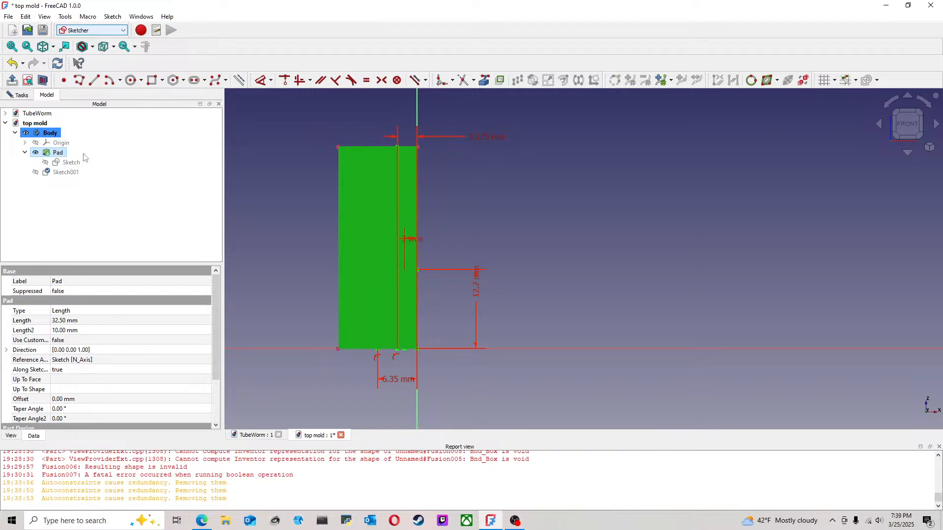
{"action": "left_click", "coordinate": [464, 185]}
{"action": "left_click", "coordinate": [69, 172]}
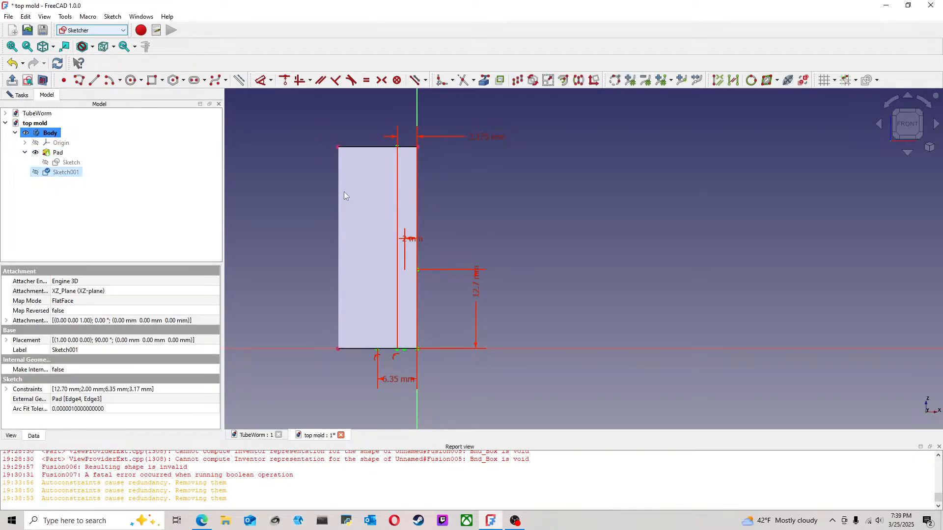
{"action": "key", "text": "space"}
{"action": "left_click", "coordinate": [278, 165]}
{"action": "left_click", "coordinate": [72, 173]}
{"action": "left_click", "coordinate": [19, 96]}
{"action": "left_click", "coordinate": [95, 123]}
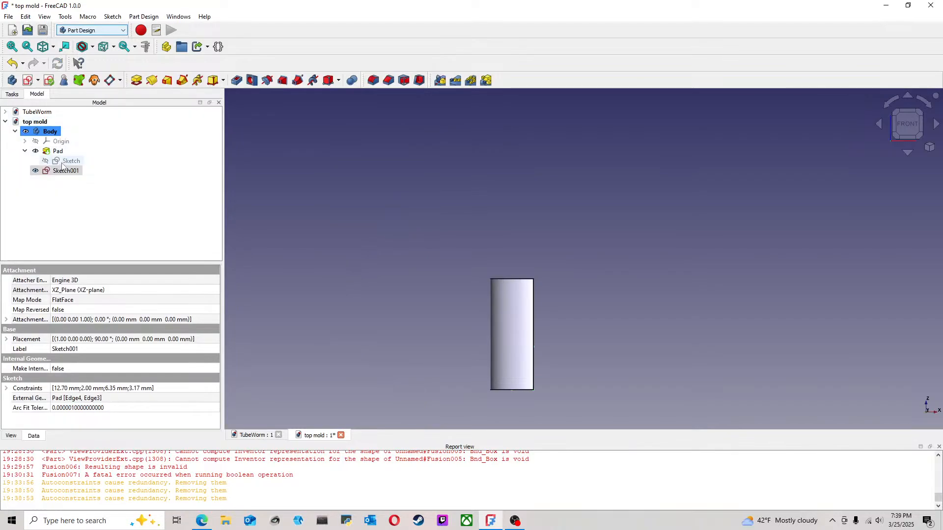
Step: Cut a 360° Groove into the pad by revolving Sketch001 around the vertical sketch axis
{"action": "middle_click_drag", "start_coordinate": [426, 219], "coordinate": [416, 218]}
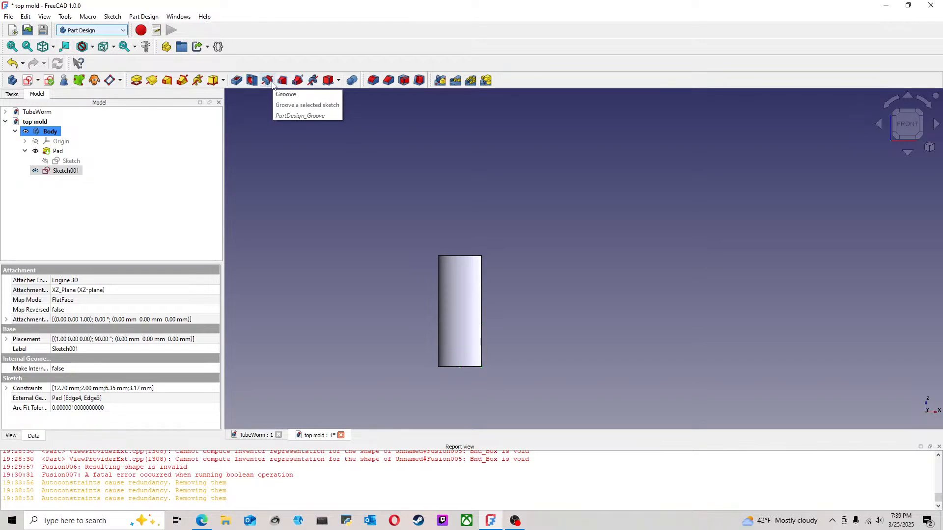
{"action": "left_click", "coordinate": [269, 81]}
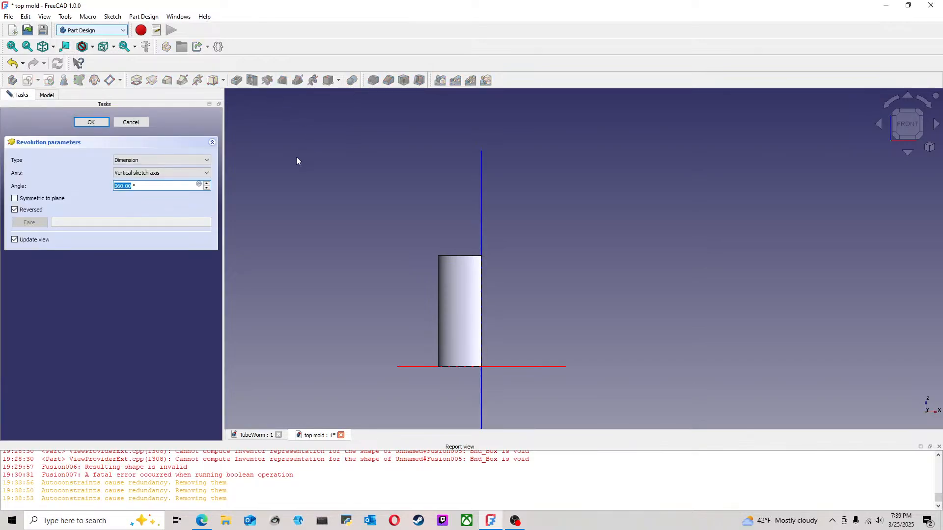
{"action": "left_click", "coordinate": [173, 173]}
{"action": "left_click", "coordinate": [167, 181]}
{"action": "middle_click_drag", "start_coordinate": [645, 261], "coordinate": [535, 275]}
{"action": "scroll", "coordinate": [592, 326], "scroll_direction": "up", "scroll_amount": 3}
{"action": "middle_click_drag", "start_coordinate": [573, 340], "coordinate": [523, 298]}
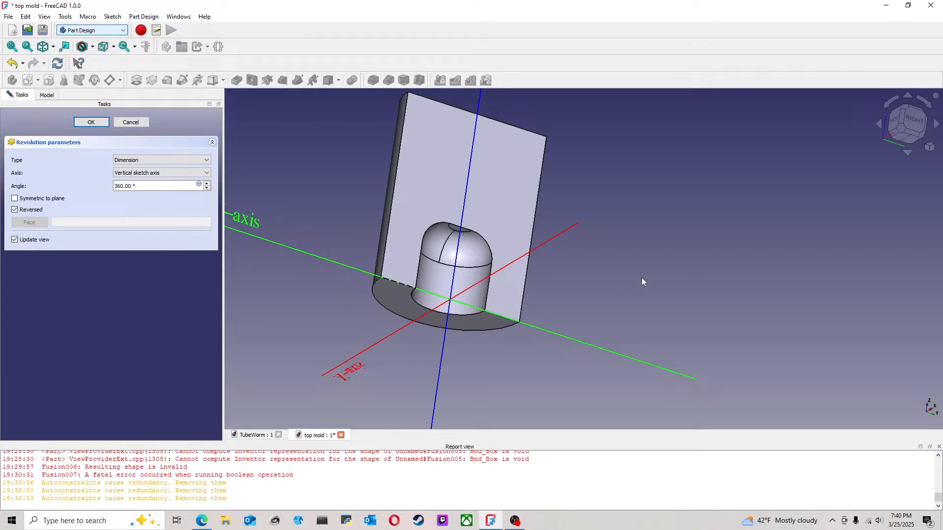
{"action": "left_click", "coordinate": [91, 122]}
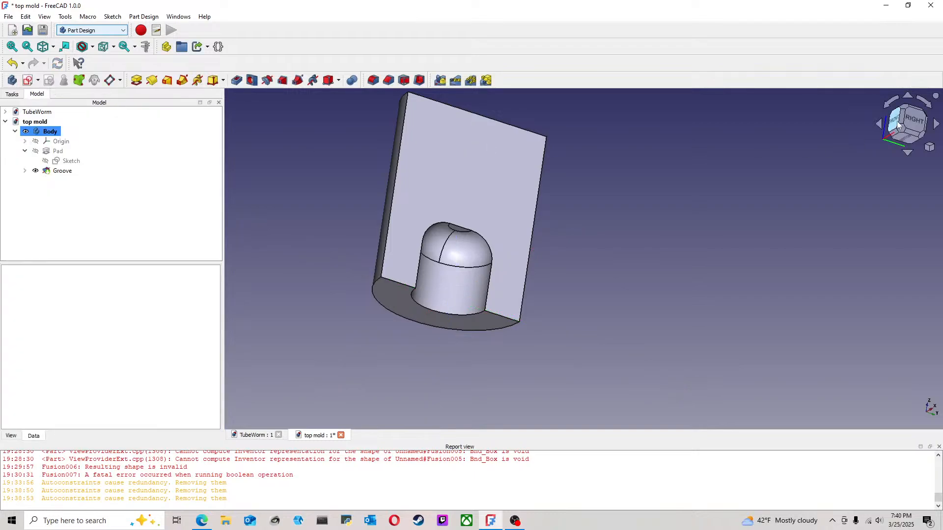
Step: Set the pad's length to 65 mm
{"action": "key", "text": "1"}
{"action": "middle_click_drag", "start_coordinate": [644, 229], "coordinate": [527, 238]}
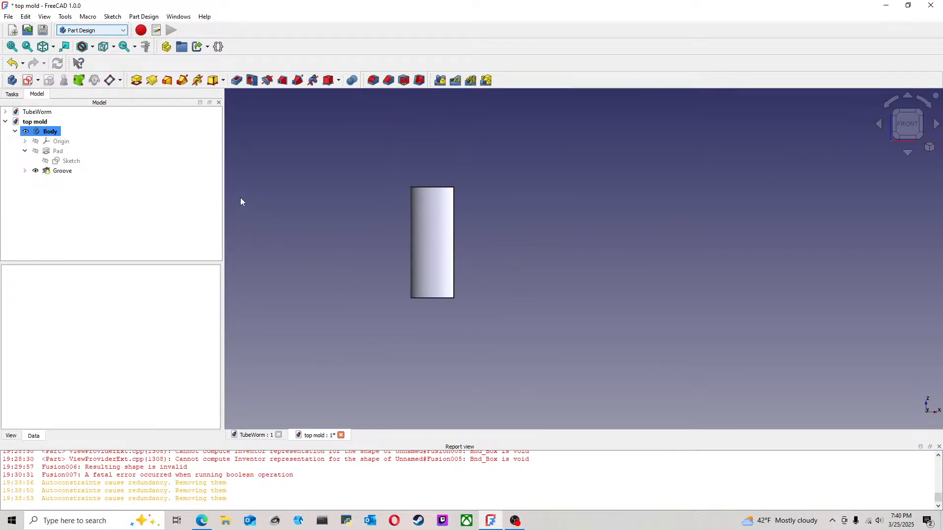
{"action": "left_click", "coordinate": [58, 152]}
{"action": "double_click", "coordinate": [58, 152]}
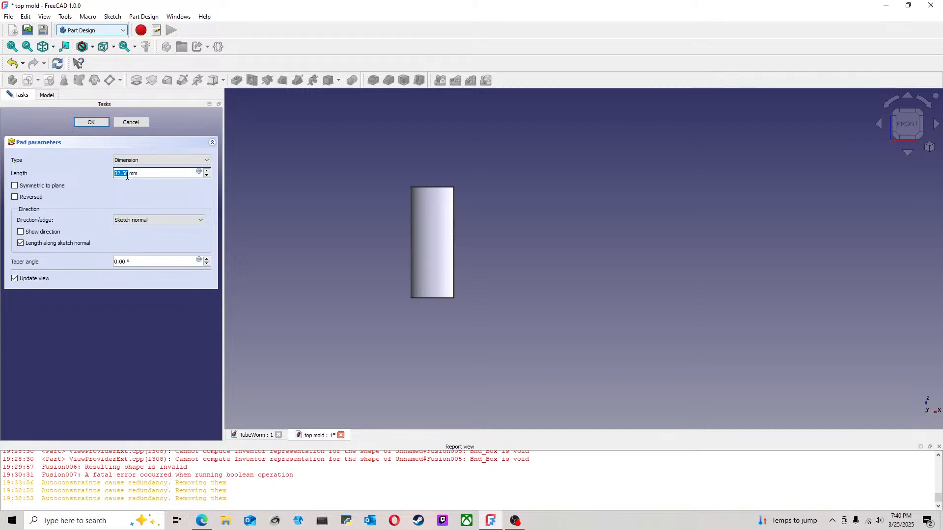
{"action": "type", "text": "65"}
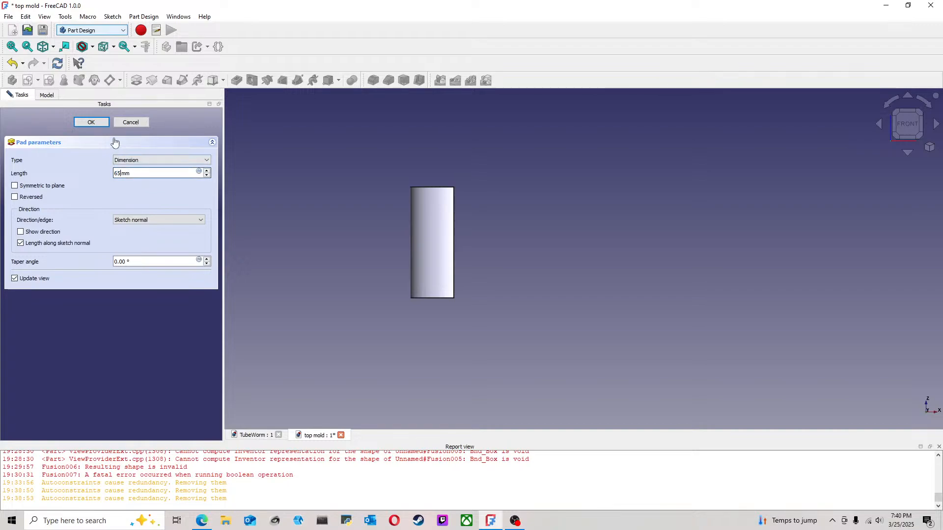
{"action": "left_click", "coordinate": [99, 124]}
Step: Reopen the groove's profile sketch, Sketch001, for editing
{"action": "middle_click_drag", "start_coordinate": [580, 225], "coordinate": [530, 206]}
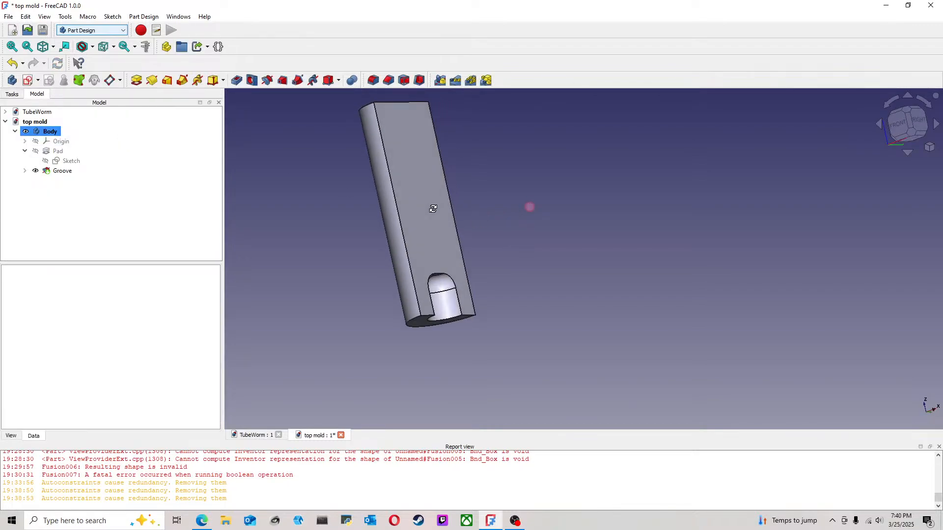
{"action": "left_click", "coordinate": [890, 127]}
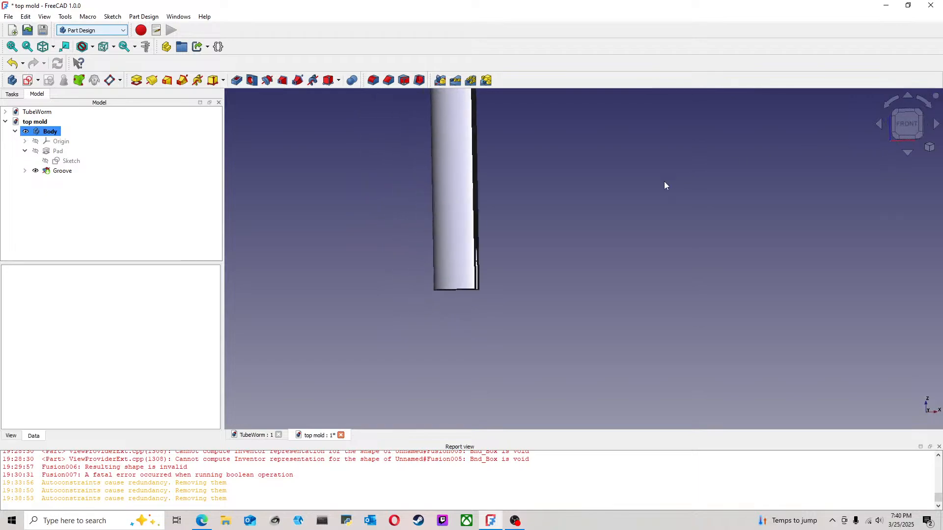
{"action": "left_click", "coordinate": [25, 171]}
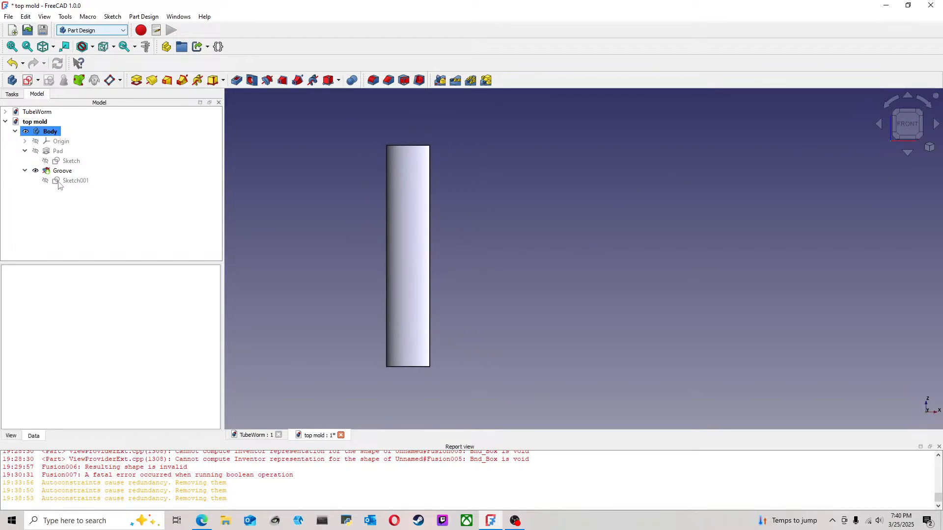
{"action": "left_click", "coordinate": [72, 181]}
{"action": "double_click", "coordinate": [71, 182]}
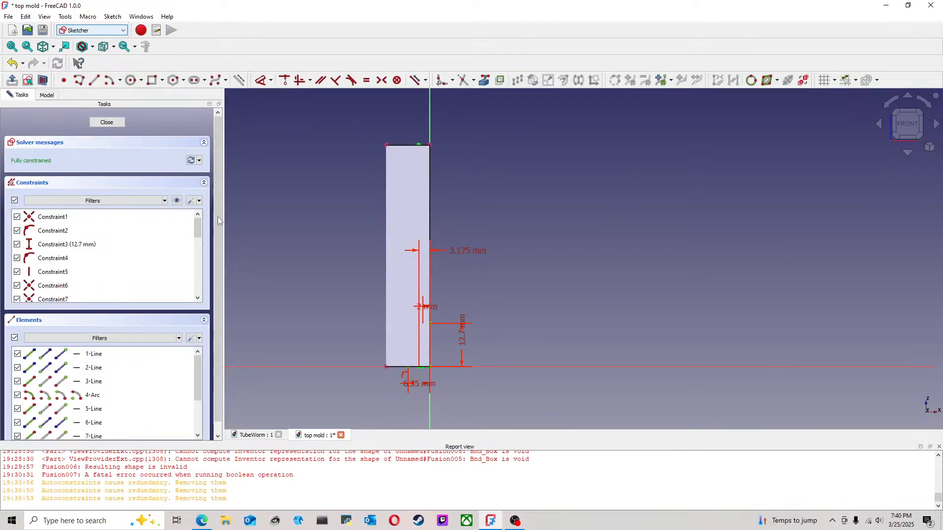
Step: Try to double the profile's vertical height constraint with a multiplication by 2
{"action": "double_click", "coordinate": [461, 338]}
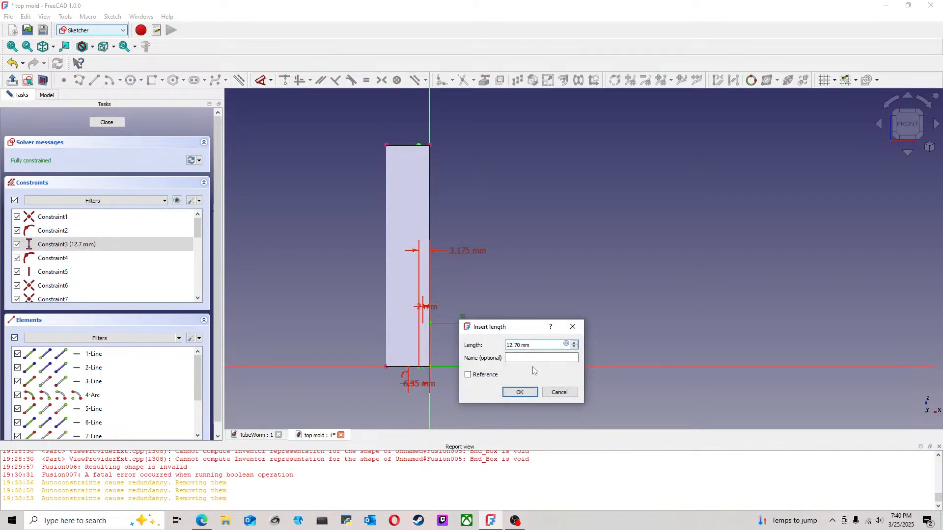
{"action": "type", "text": "*"}
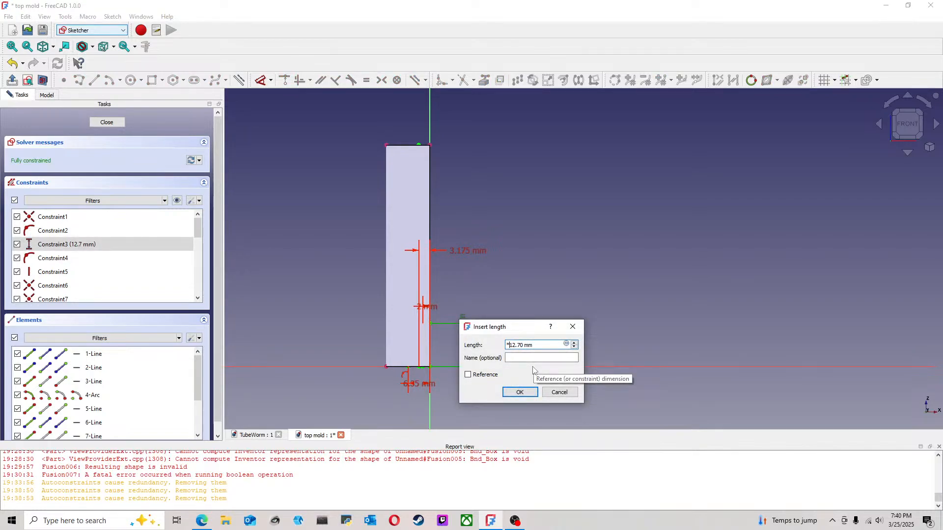
{"action": "type", "text": "2"}
{"action": "key", "text": "Return"}
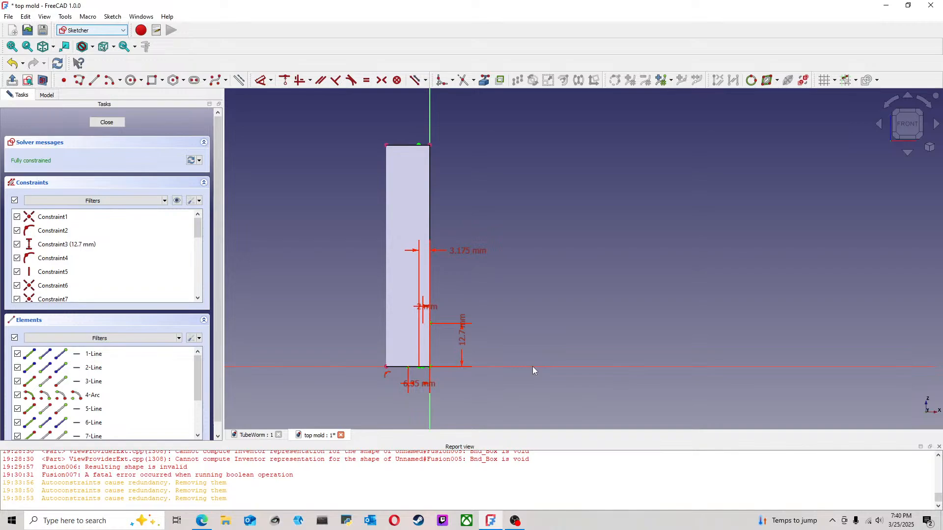
Step: Set the profile's vertical height constraint to 3*12.70 mm and close the sketch
{"action": "double_click", "coordinate": [461, 332]}
{"action": "left_click", "coordinate": [510, 340]}
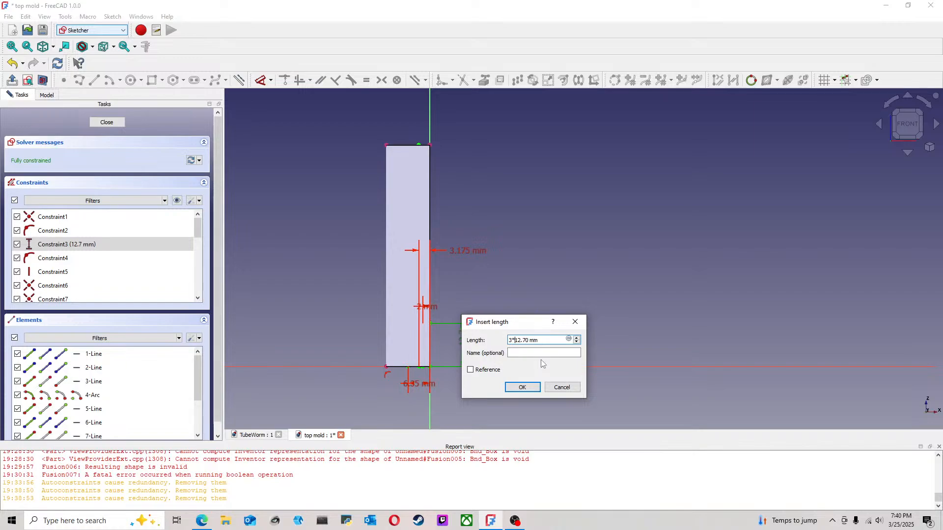
{"action": "key", "text": "Return"}
{"action": "mouse_move", "coordinate": [528, 290]}
{"action": "middle_mouse_down"}
{"action": "mouse_move", "coordinate": [443, 276]}
{"action": "mouse_move", "coordinate": [417, 288]}
{"action": "middle_mouse_up"}
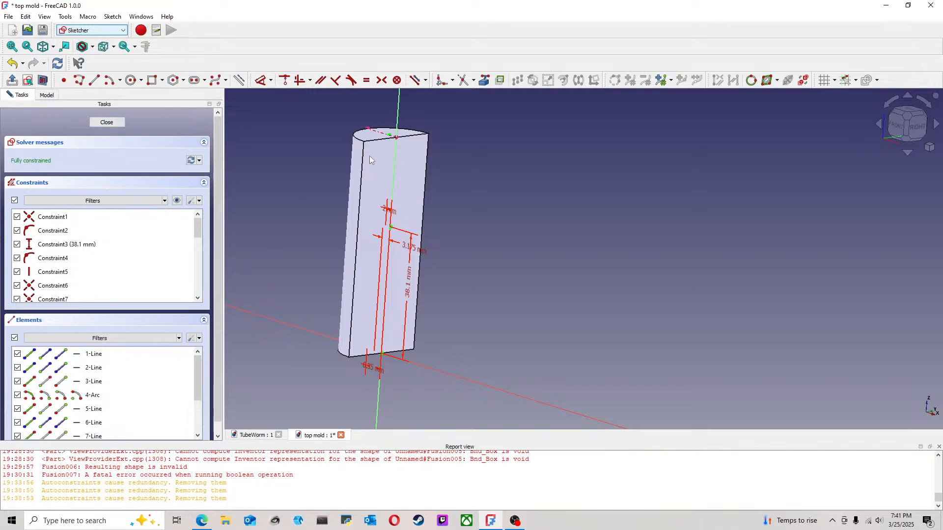
{"action": "left_click", "coordinate": [106, 122]}
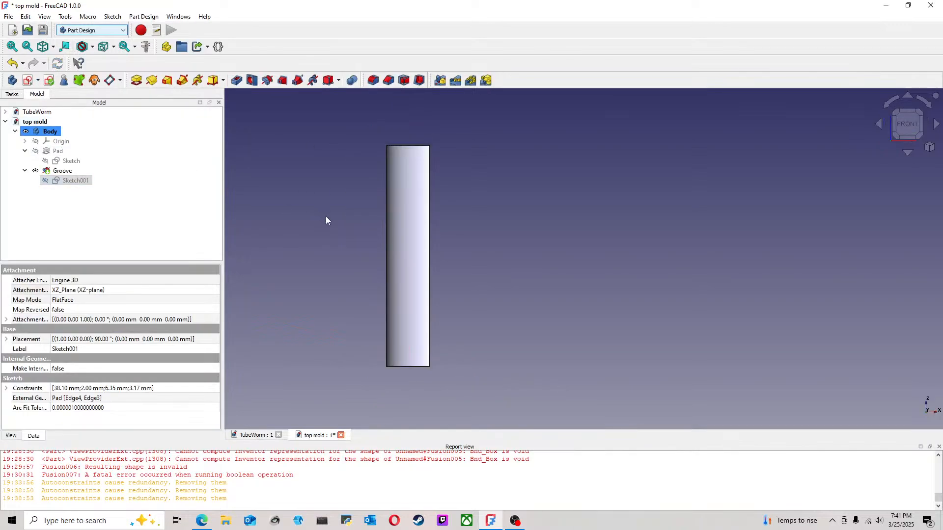
Step: Set the pad's length to 55 mm and save the top mold document
{"action": "double_click", "coordinate": [58, 152]}
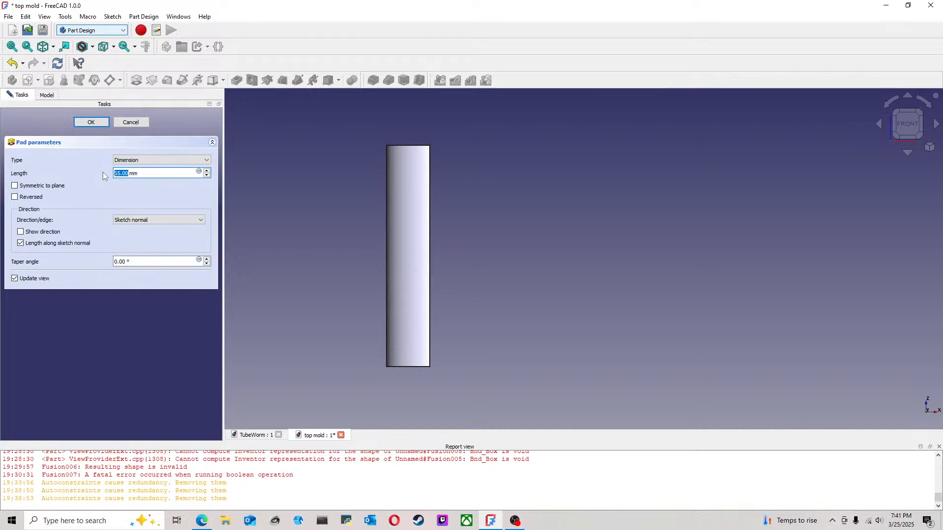
{"action": "key", "text": "Return"}
{"action": "middle_click_drag", "start_coordinate": [432, 201], "coordinate": [384, 207]}
{"action": "middle_click_drag", "start_coordinate": [460, 211], "coordinate": [562, 249]}
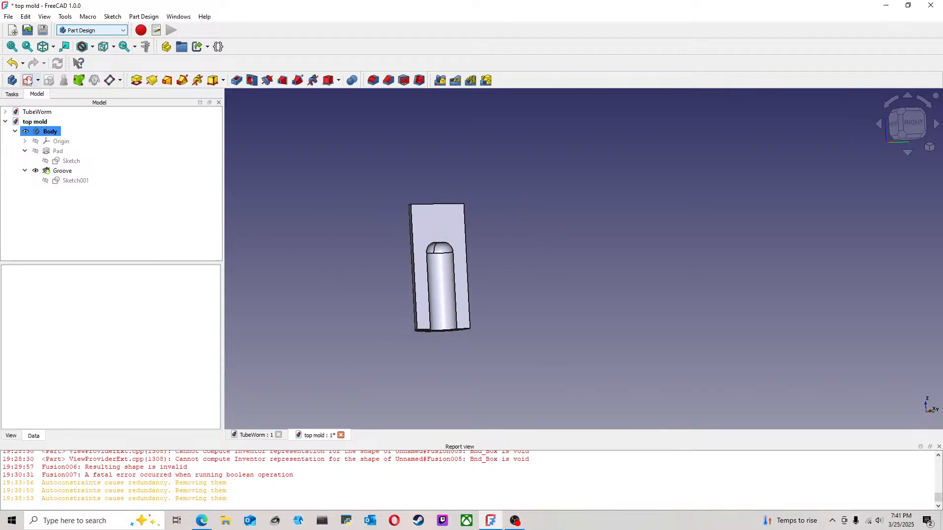
{"action": "left_click", "coordinate": [8, 17]}
{"action": "left_click", "coordinate": [23, 91]}
{"action": "middle_click_drag", "start_coordinate": [561, 227], "coordinate": [597, 237]}
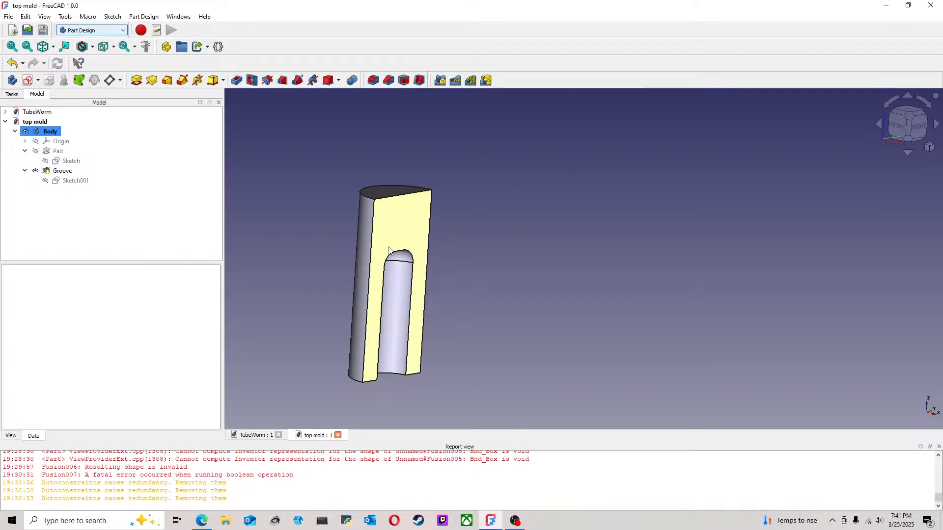
Step: Create a new document and start a sketch on the XZ plane
{"action": "left_click", "coordinate": [9, 16]}
{"action": "left_click", "coordinate": [25, 28]}
{"action": "left_click", "coordinate": [900, 131]}
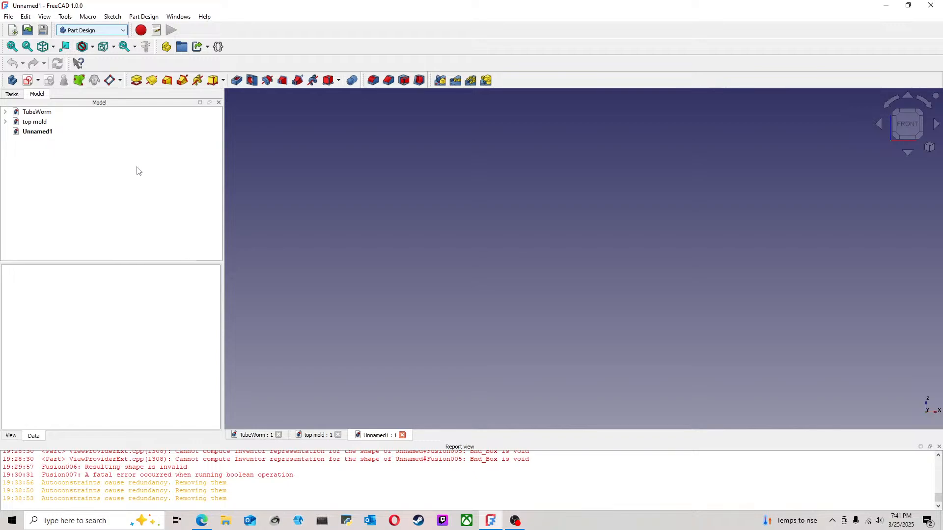
{"action": "left_click", "coordinate": [27, 80]}
{"action": "left_click", "coordinate": [565, 155]}
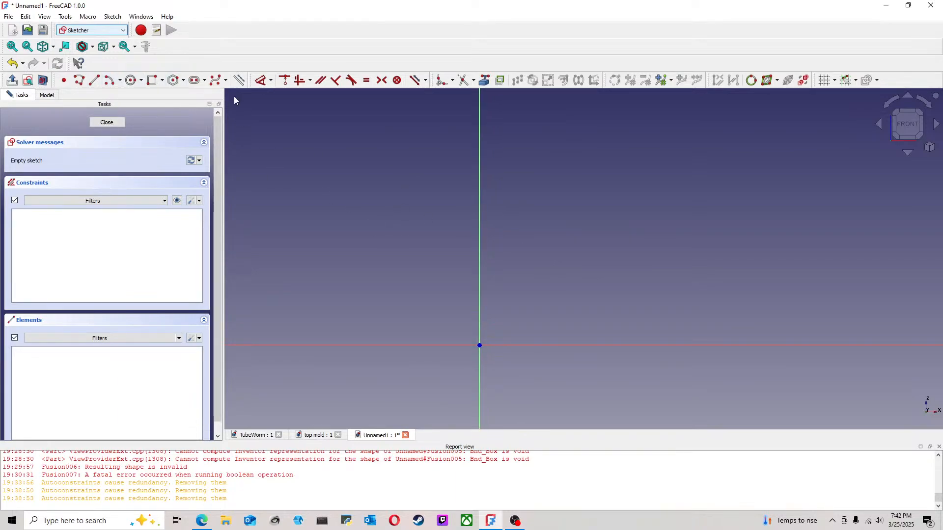
Step: Sketch a vertical line about 42 mm long upward from the horizontal axis, left of the vertical axis
{"action": "left_click", "coordinate": [94, 80]}
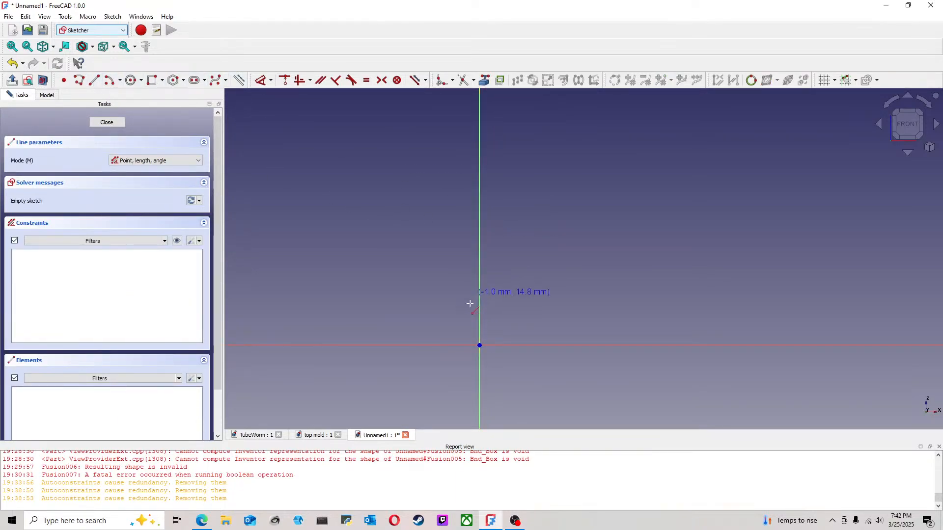
{"action": "left_click", "coordinate": [421, 346]}
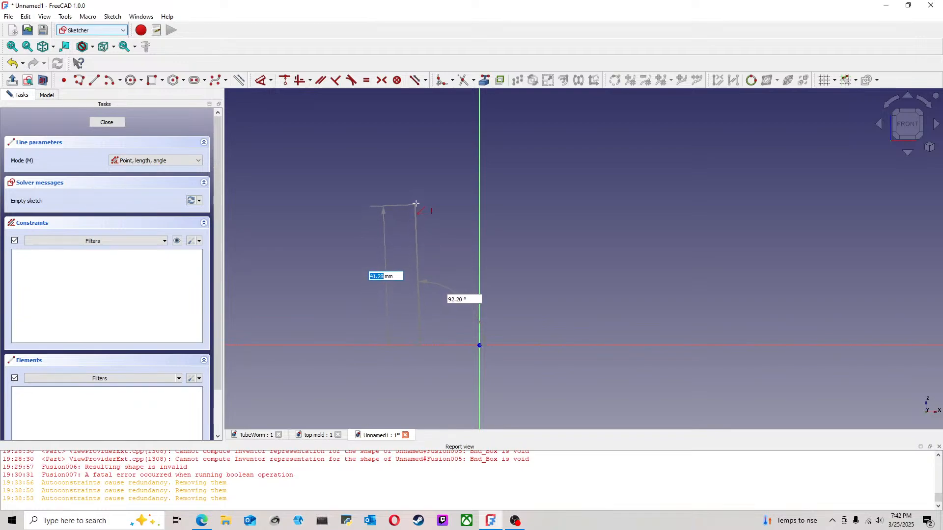
{"action": "left_click", "coordinate": [421, 200]}
{"action": "key", "text": "Escape"}
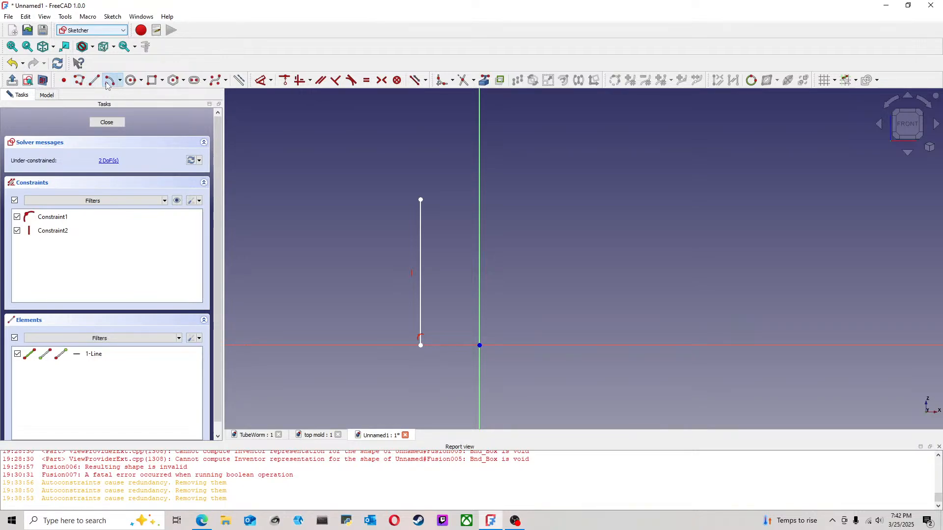
Step: Sketch an arc from the vertical line's upper end, curving up toward the vertical axis
{"action": "left_click", "coordinate": [108, 81]}
{"action": "left_click", "coordinate": [456, 241]}
{"action": "left_click", "coordinate": [419, 199]}
{"action": "left_click", "coordinate": [456, 184]}
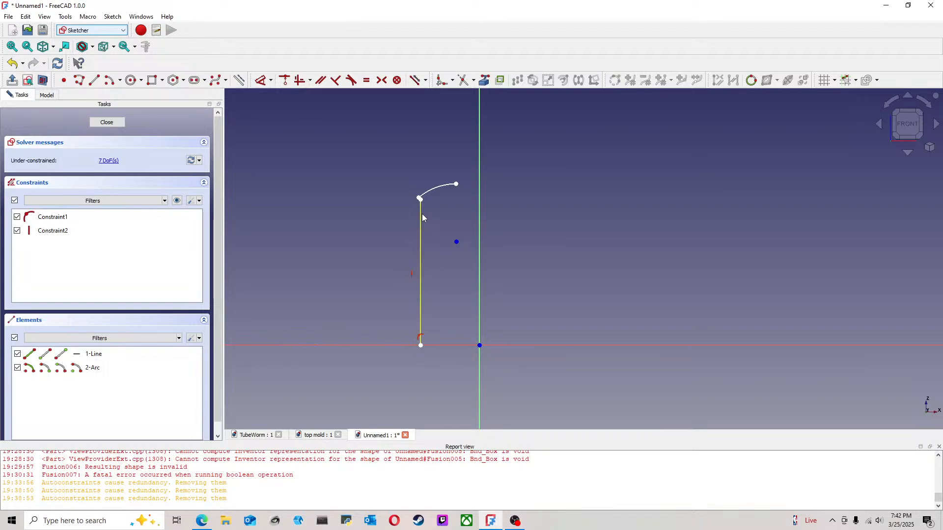
Step: Make the arc's lower end coincident with the vertical line's top and the arc tangent to that line
{"action": "left_click", "coordinate": [420, 199]}
{"action": "left_click", "coordinate": [421, 202]}
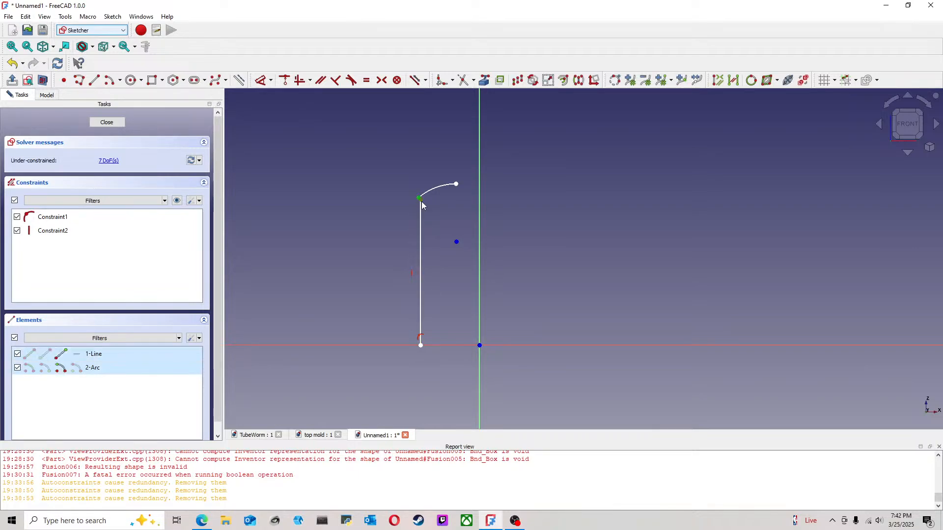
{"action": "left_click", "coordinate": [284, 80]}
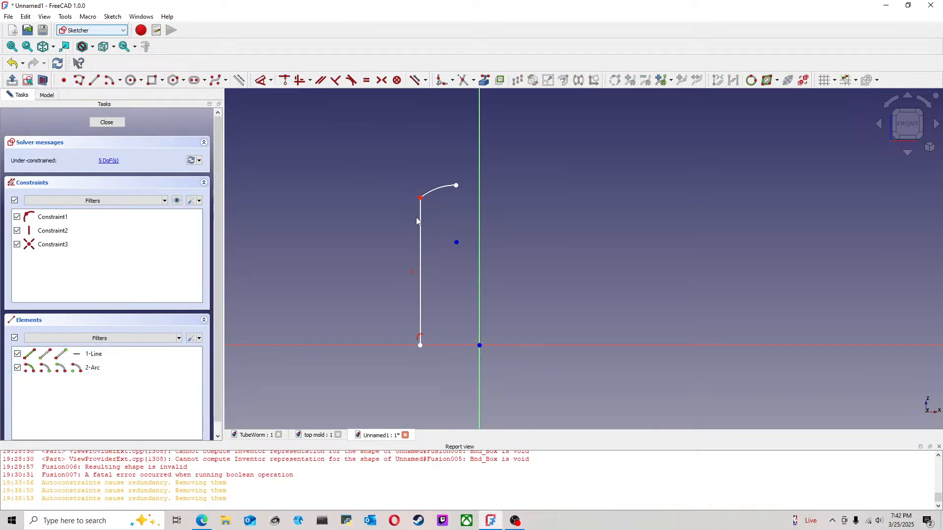
{"action": "left_click", "coordinate": [420, 218]}
{"action": "left_click", "coordinate": [432, 192]}
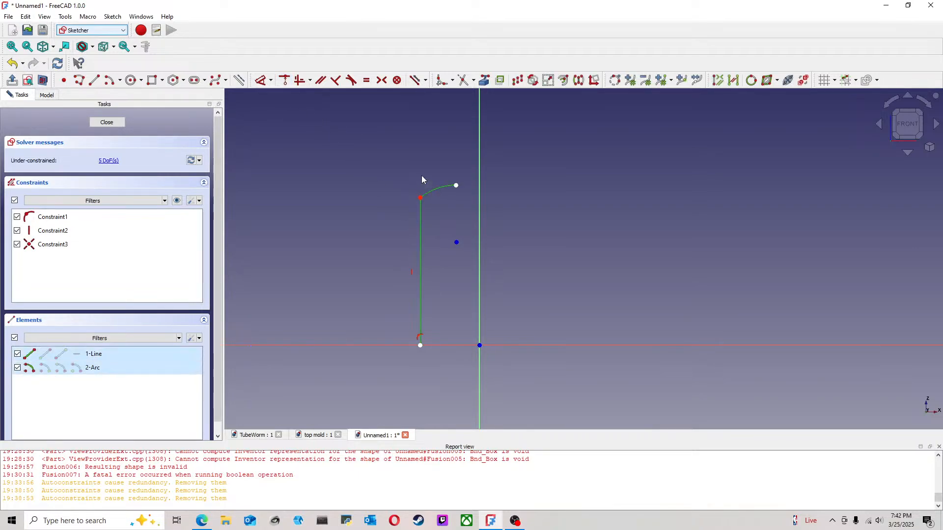
{"action": "left_click", "coordinate": [351, 80]}
{"action": "left_click", "coordinate": [471, 278]}
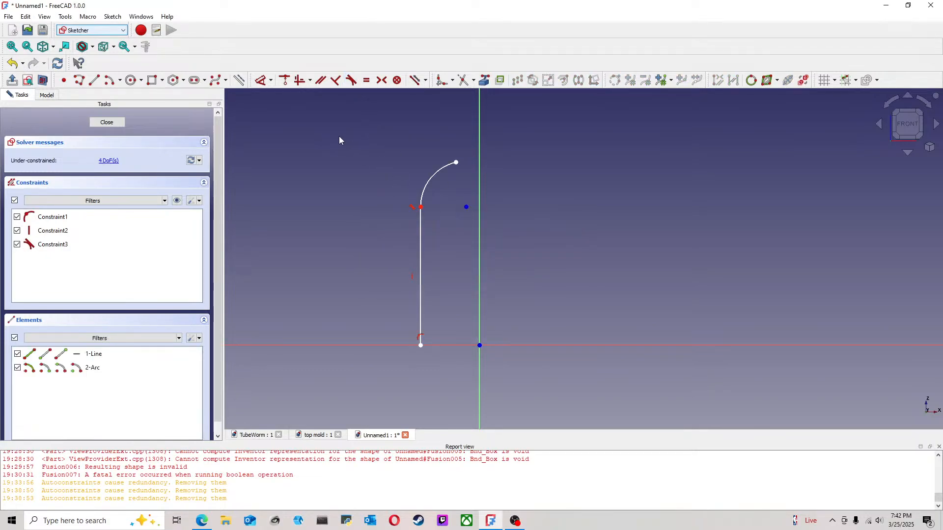
Step: Sketch a horizontal line from the arc's upper end to the vertical axis
{"action": "left_click", "coordinate": [94, 81]}
{"action": "left_click", "coordinate": [457, 162]}
{"action": "left_click", "coordinate": [480, 162]}
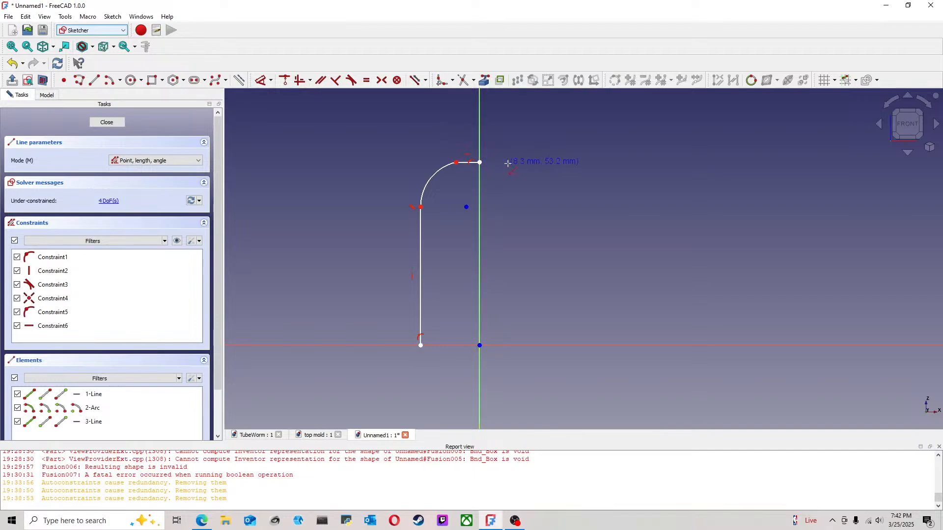
{"action": "right_click", "coordinate": [504, 165]}
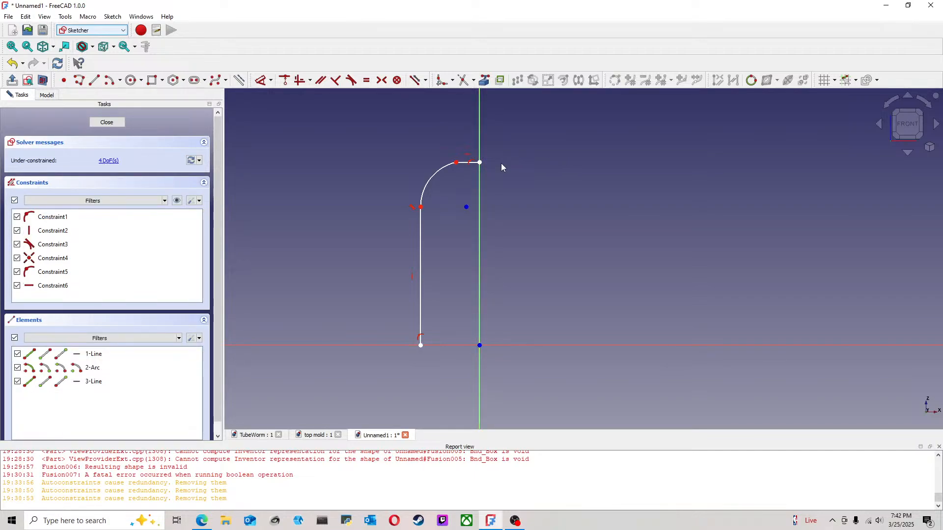
{"action": "middle_click_drag", "start_coordinate": [532, 208], "coordinate": [501, 230]}
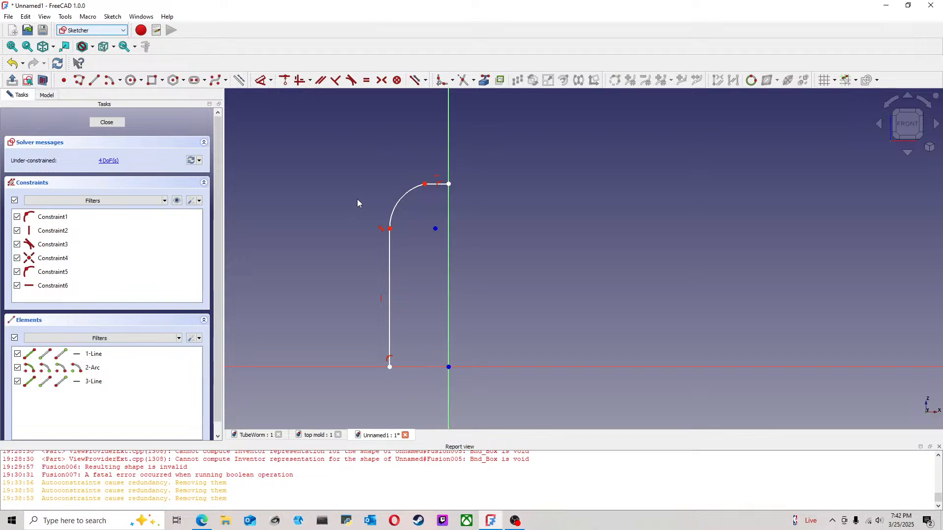
Step: Make the arc tangent to the short horizontal line at the profile's top
{"action": "left_click", "coordinate": [406, 197]}
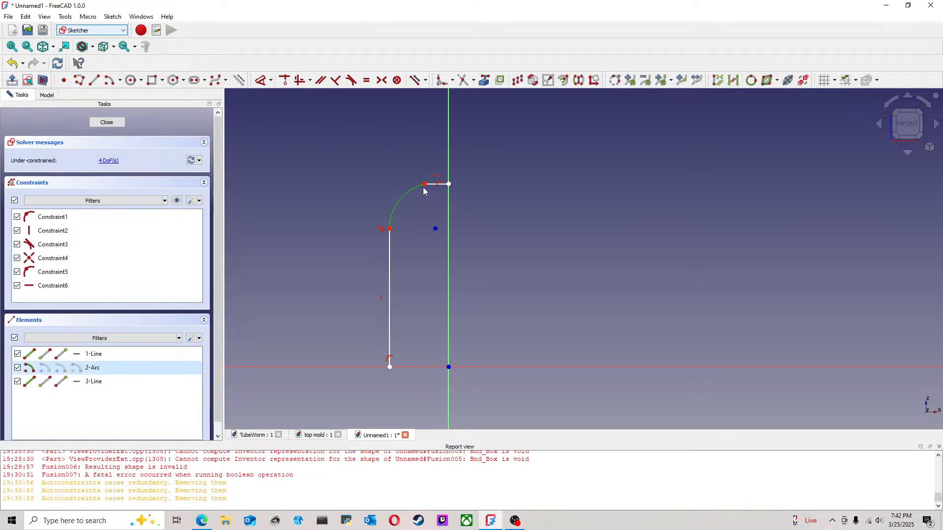
{"action": "left_click", "coordinate": [431, 185]}
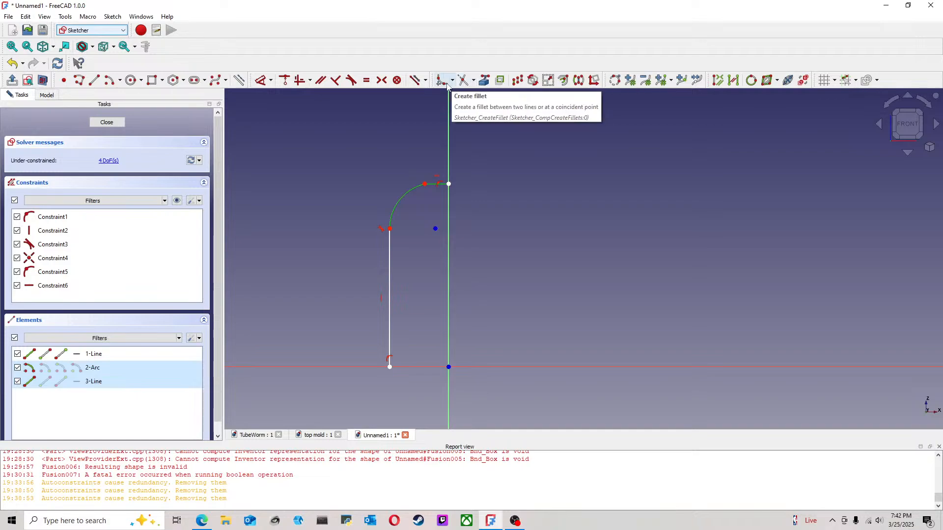
{"action": "left_click", "coordinate": [351, 81]}
{"action": "left_click", "coordinate": [474, 281]}
{"action": "scroll", "coordinate": [521, 273], "scroll_direction": "down", "scroll_amount": 2}
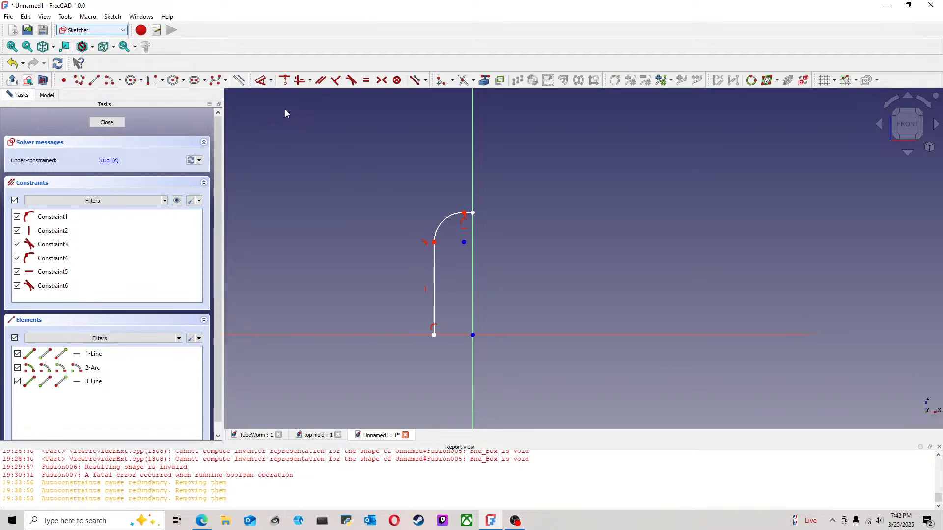
Step: Dimension the profile's height from the horizontal axis to the top line's endpoint as 12.7*3 mm
{"action": "left_click", "coordinate": [258, 82]}
{"action": "left_click", "coordinate": [462, 336]}
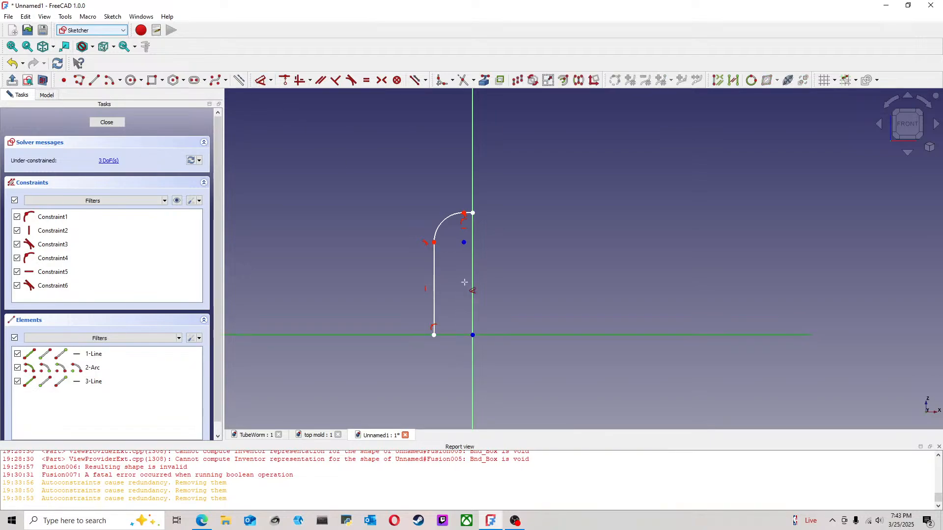
{"action": "left_click", "coordinate": [473, 213]}
{"action": "left_click", "coordinate": [358, 277]}
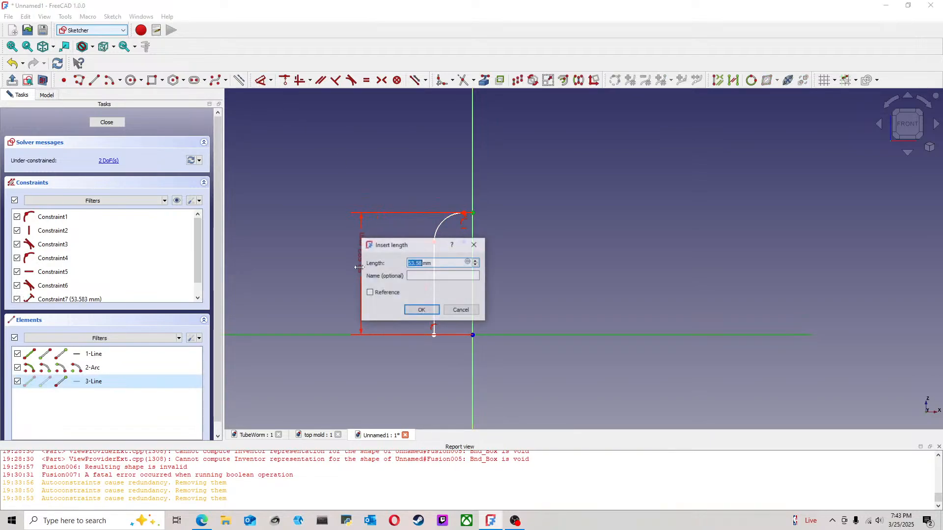
{"action": "type", "text": "12.7"}
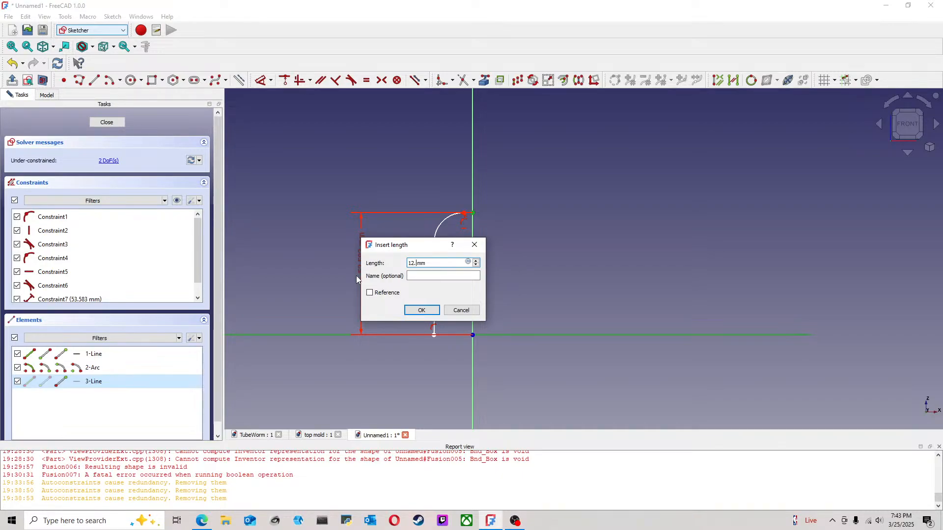
{"action": "type", "text": "*3"}
{"action": "key", "text": "Return"}
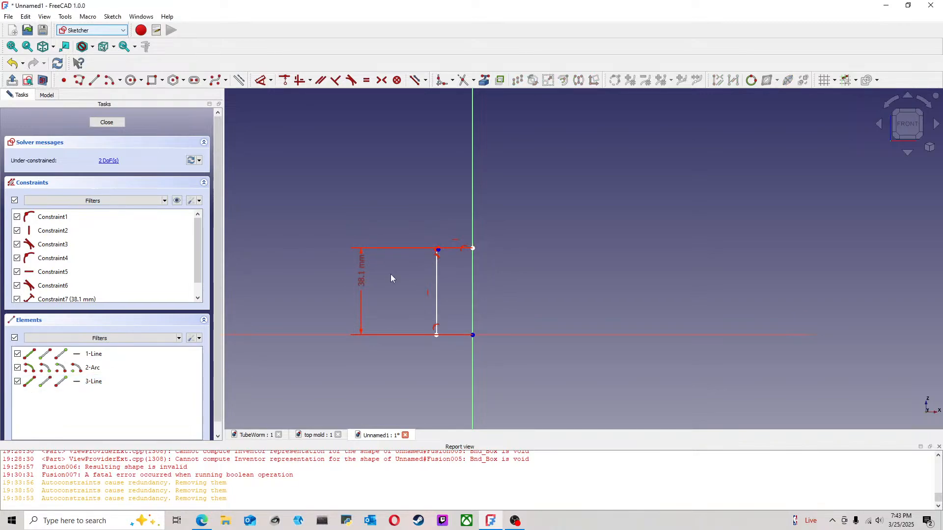
Step: Increase the profile's height constraint by entering 38.10+5 mm
{"action": "double_click", "coordinate": [362, 277]}
{"action": "left_click", "coordinate": [445, 300]}
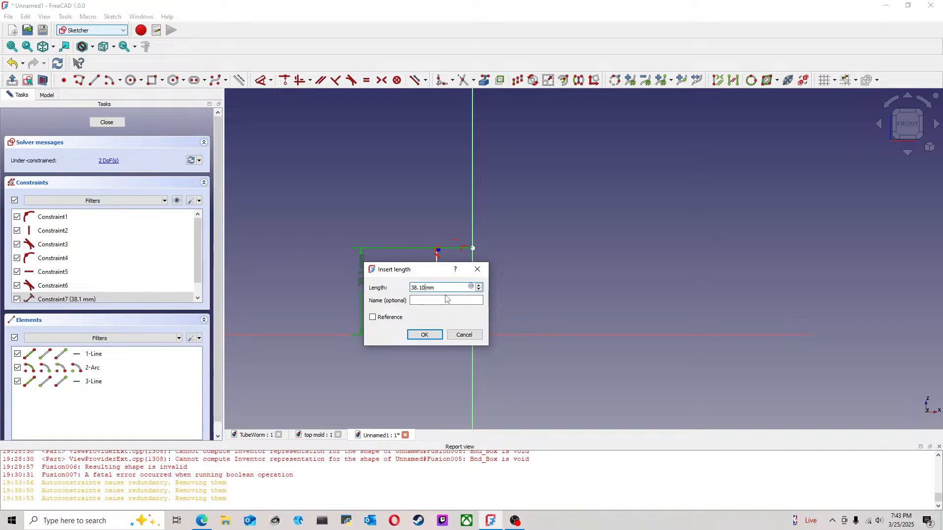
{"action": "type", "text": "+5"}
{"action": "key", "text": "Return"}
{"action": "right_click", "coordinate": [448, 299]}
{"action": "left_click", "coordinate": [386, 270]}
{"action": "scroll", "coordinate": [433, 282], "scroll_direction": "up", "scroll_amount": 2}
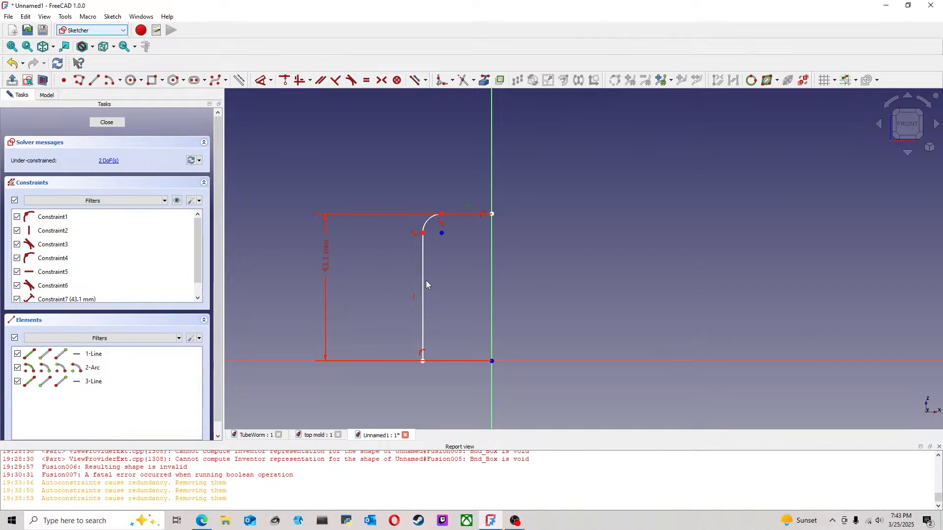
Step: Constrain the vertical line 12.7 mm from the vertical axis and nudge the arc's upper end outward
{"action": "left_click_drag", "start_coordinate": [423, 282], "coordinate": [456, 285]}
{"action": "scroll", "coordinate": [497, 270], "scroll_direction": "up", "scroll_amount": 1}
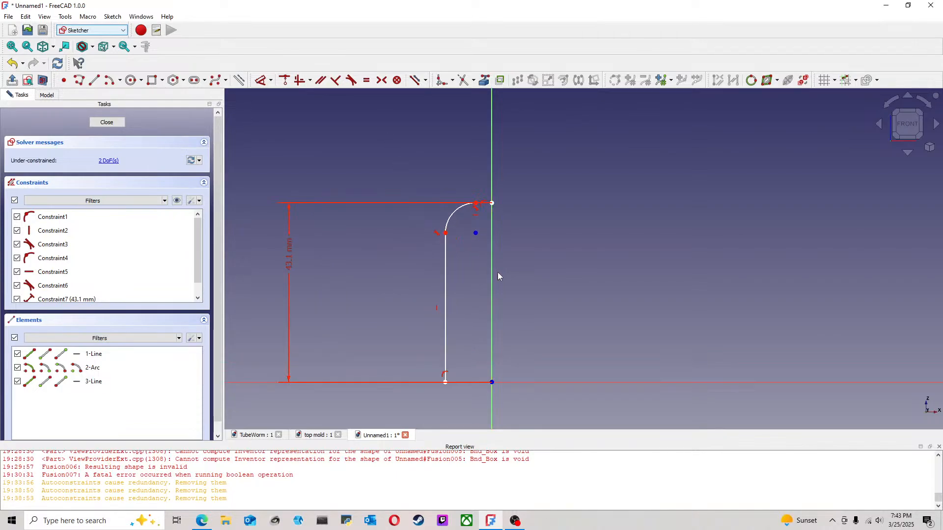
{"action": "left_click", "coordinate": [260, 80]}
{"action": "left_click", "coordinate": [446, 343]}
{"action": "left_click", "coordinate": [490, 315]}
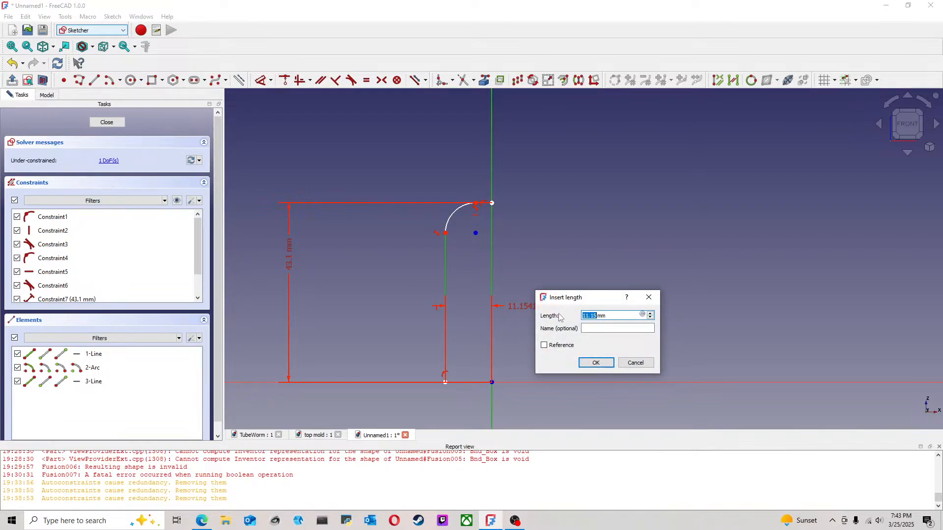
{"action": "type", "text": "12.7"}
{"action": "left_click", "coordinate": [596, 363]}
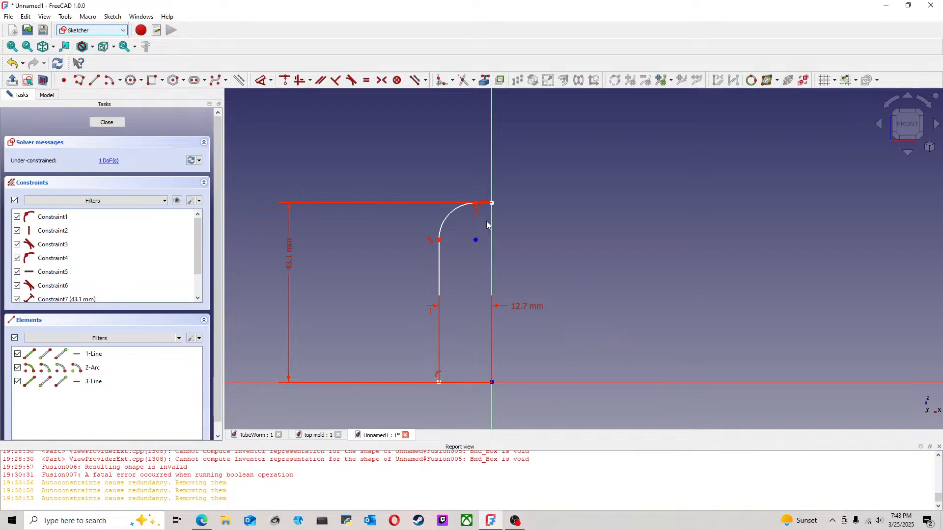
{"action": "left_click_drag", "start_coordinate": [476, 203], "coordinate": [468, 204]}
Step: Close the current sketch and open the groove's profile sketch, Sketch001, in the top mold document
{"action": "left_click", "coordinate": [327, 438]}
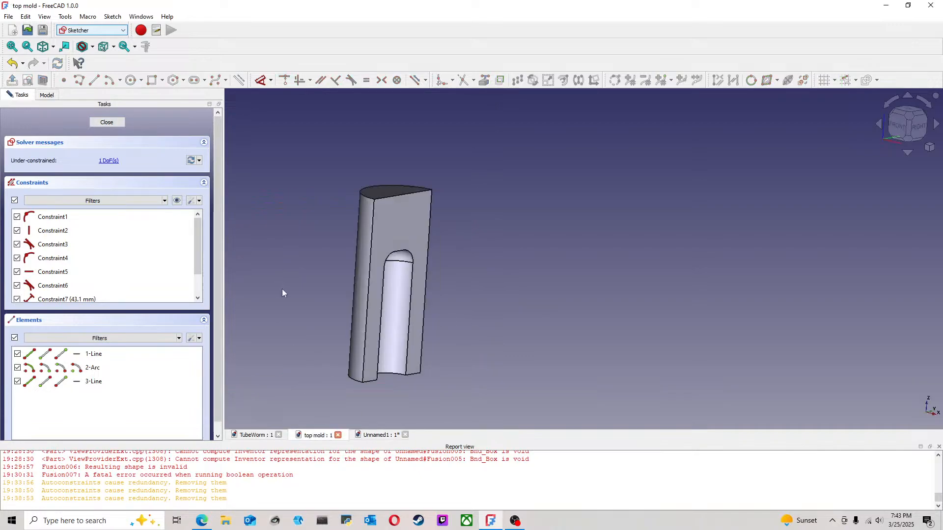
{"action": "left_click", "coordinate": [908, 125]}
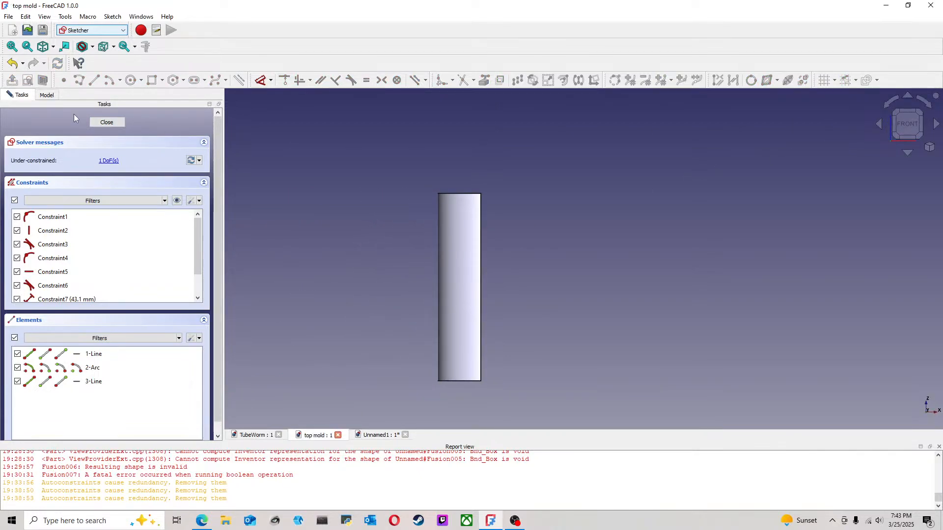
{"action": "left_click", "coordinate": [106, 122]}
{"action": "double_click", "coordinate": [75, 181]}
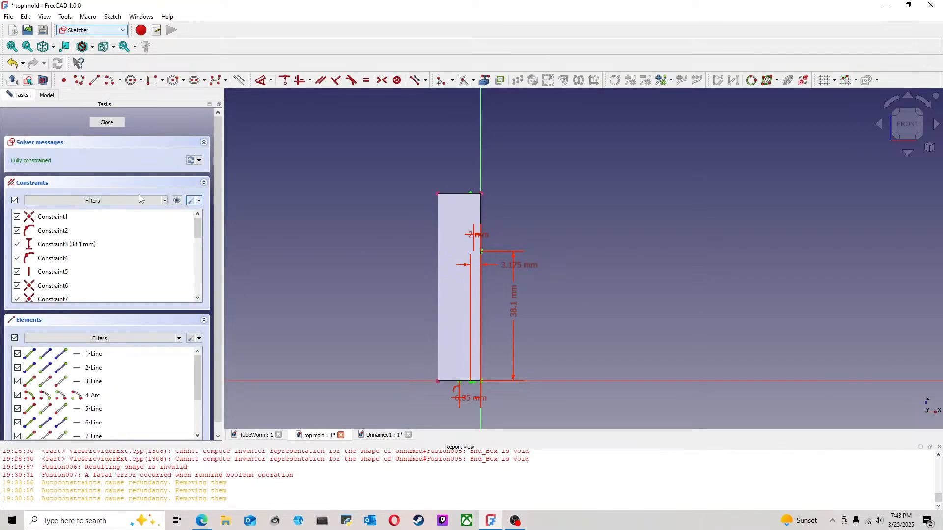
Step: Hide the pad to examine the groove profile's dimensions around its rounded corner, and return to the Unnamed1 document
{"action": "left_click", "coordinate": [41, 96]}
{"action": "left_click", "coordinate": [59, 155]}
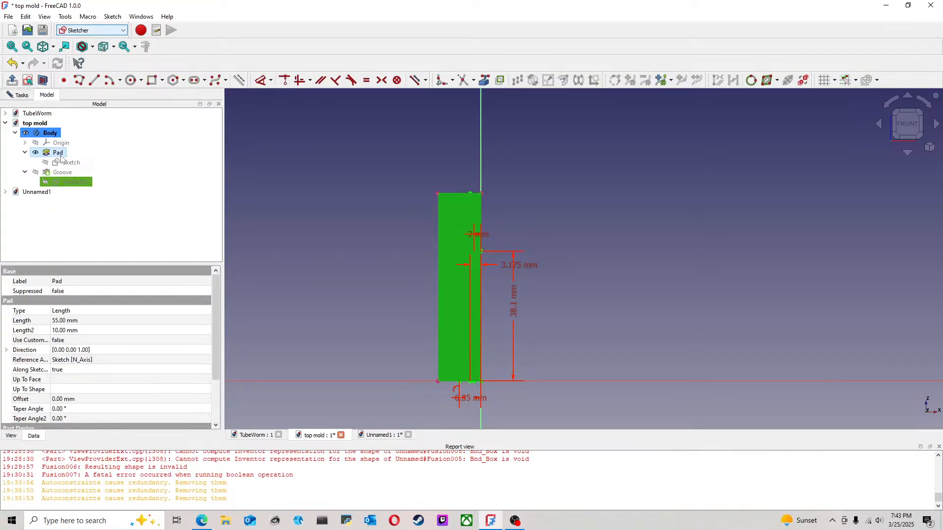
{"action": "key", "text": "space"}
{"action": "scroll", "coordinate": [508, 237], "scroll_direction": "up", "scroll_amount": 4}
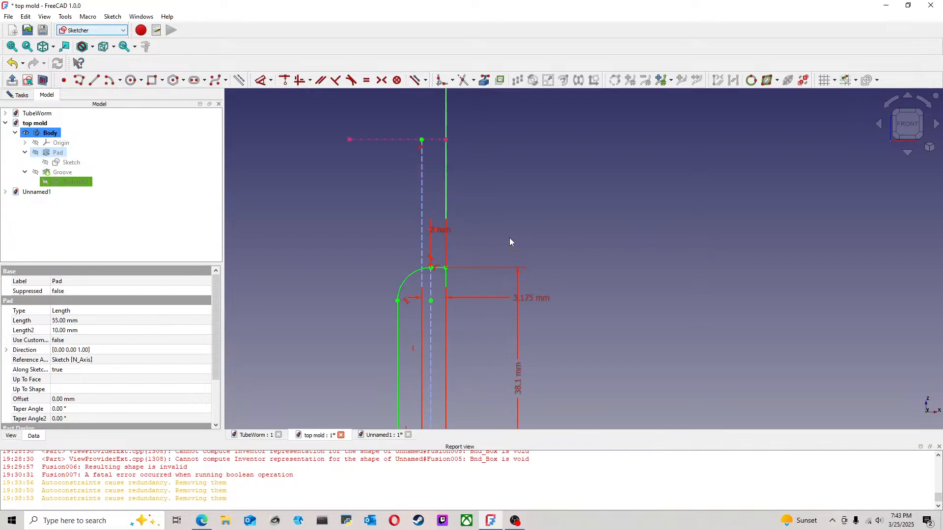
{"action": "scroll", "coordinate": [539, 267], "scroll_direction": "down", "scroll_amount": 3}
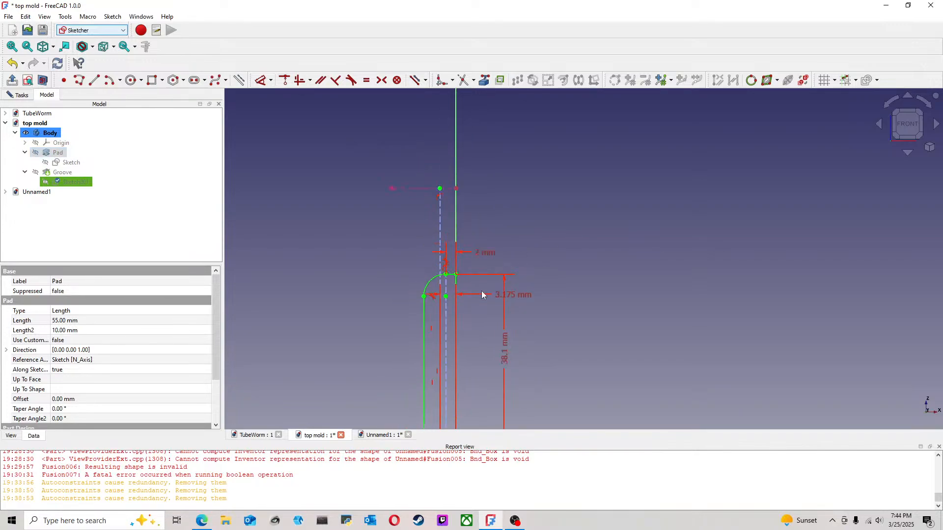
{"action": "left_click", "coordinate": [312, 199]}
{"action": "left_click", "coordinate": [380, 436]}
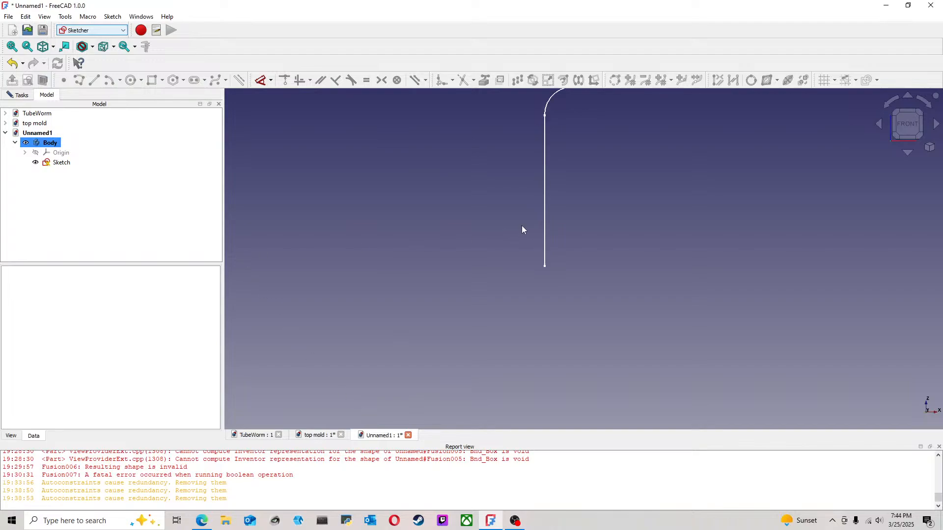
Step: Reopen the profile sketch, move the height dimension clear of the profile, and constrain the short top line's length to 2 mm
{"action": "double_click", "coordinate": [55, 163]}
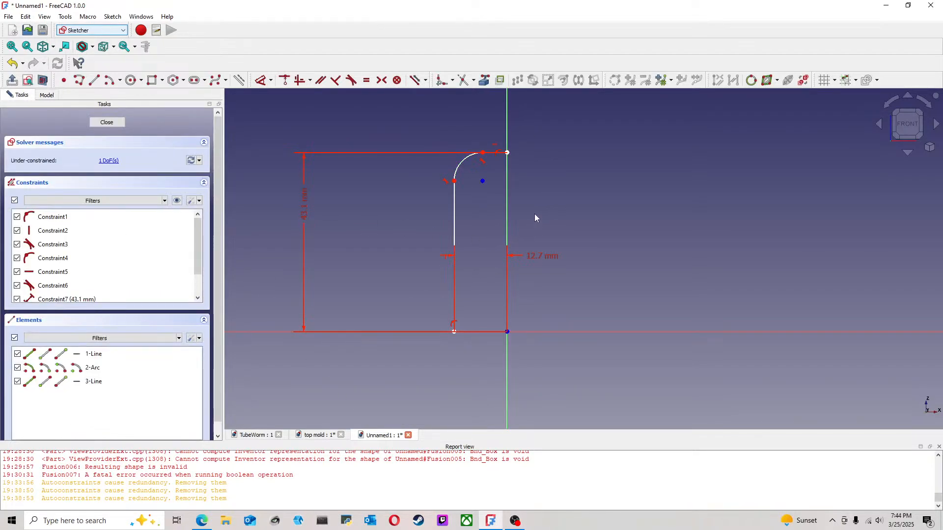
{"action": "left_click_drag", "start_coordinate": [306, 210], "coordinate": [657, 232]}
{"action": "left_click", "coordinate": [265, 87]}
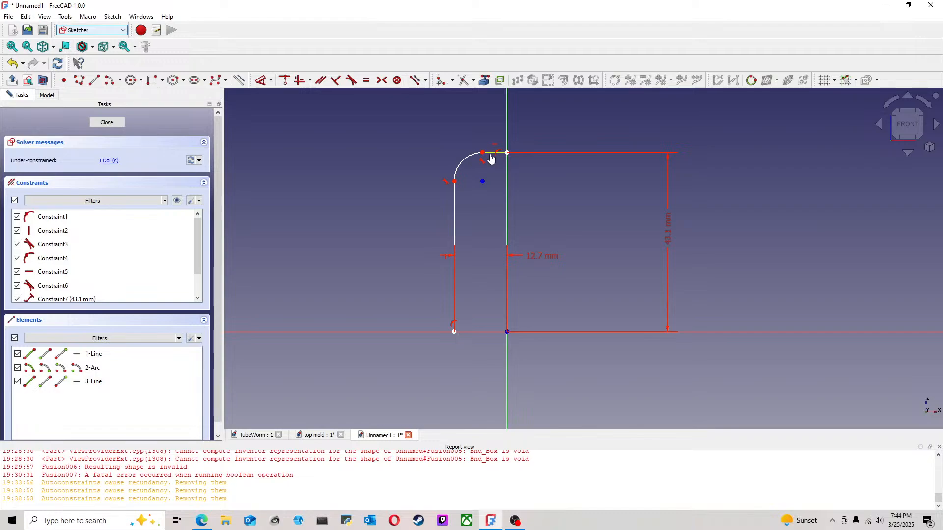
{"action": "left_click", "coordinate": [490, 153]}
{"action": "left_click", "coordinate": [569, 130]}
{"action": "left_click", "coordinate": [630, 185]}
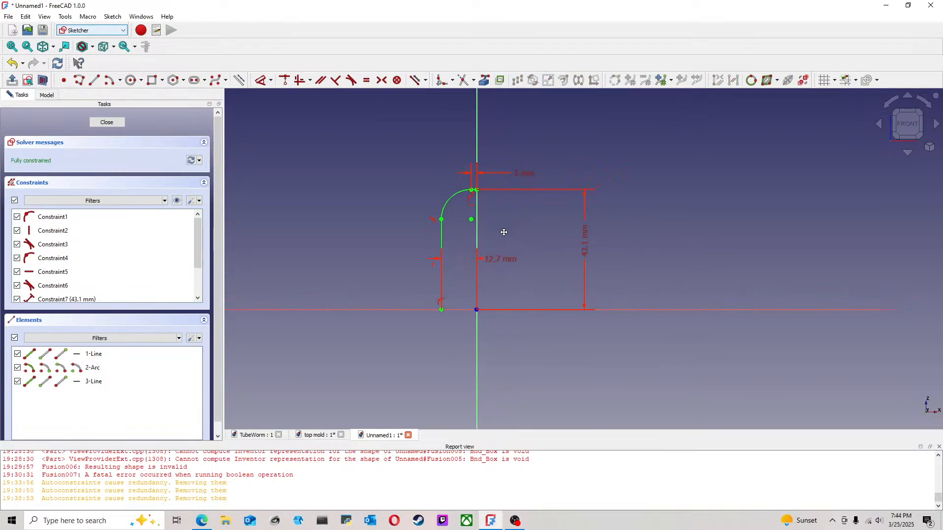
Step: Close the profile with lines from the vertical line's lower end to the origin and up the vertical axis, and finish the sketch
{"action": "scroll", "coordinate": [465, 293], "scroll_direction": "up", "scroll_amount": 3}
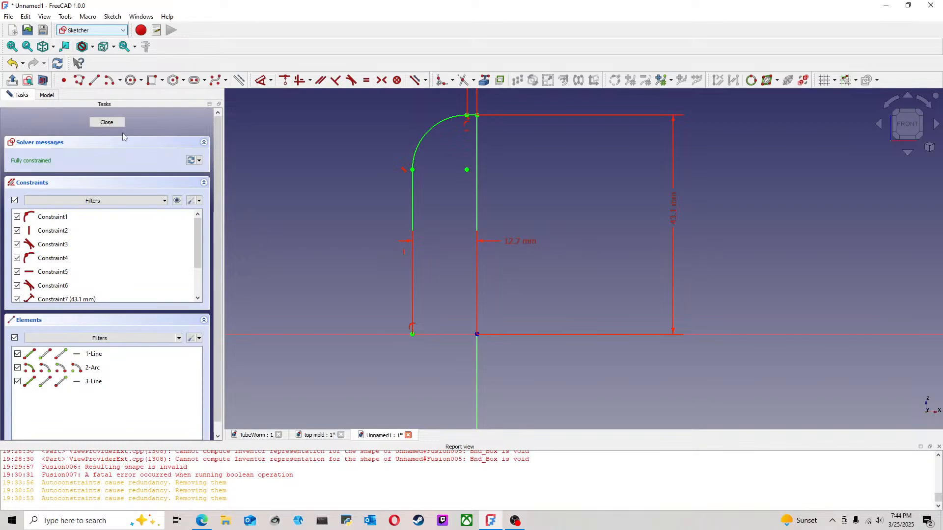
{"action": "left_click", "coordinate": [93, 80]}
{"action": "left_click", "coordinate": [412, 334]}
{"action": "left_click", "coordinate": [477, 335]}
{"action": "left_click", "coordinate": [478, 335]}
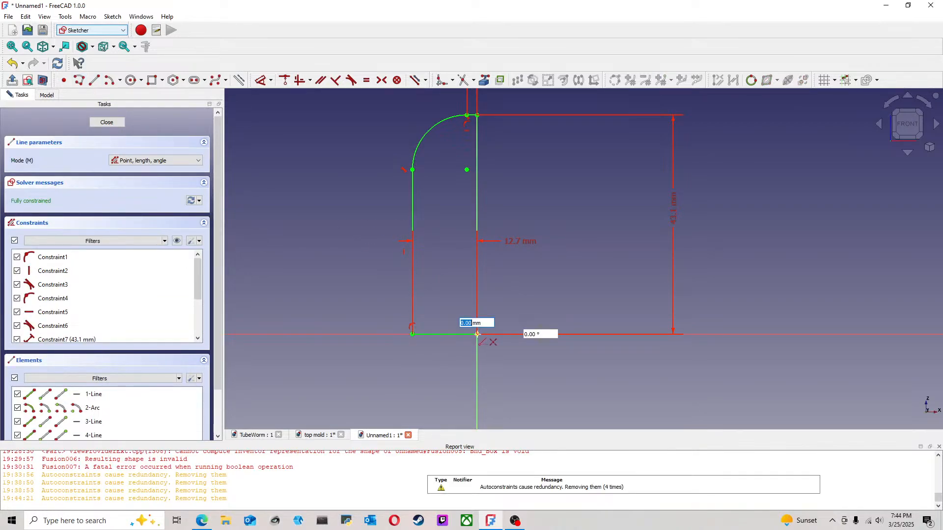
{"action": "left_click", "coordinate": [478, 115]}
{"action": "right_click", "coordinate": [572, 150]}
{"action": "scroll", "coordinate": [503, 219], "scroll_direction": "down", "scroll_amount": 3}
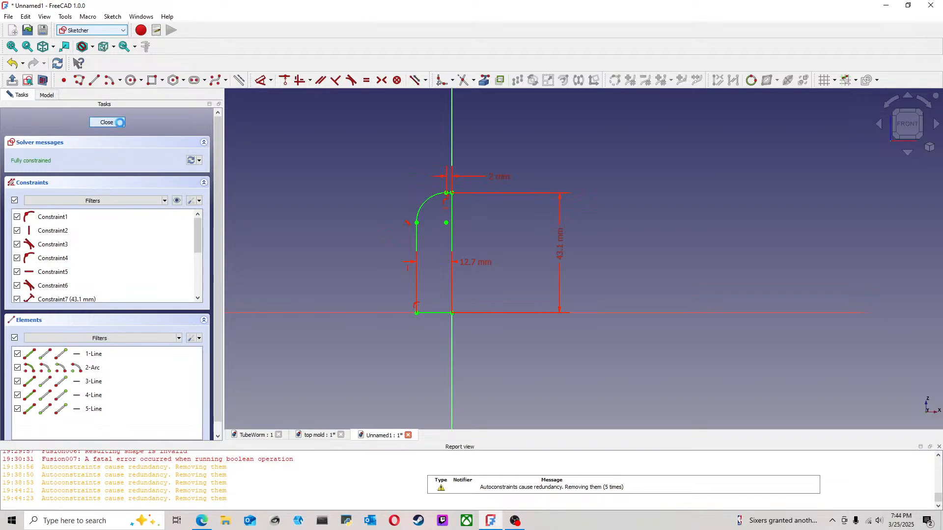
{"action": "left_click", "coordinate": [121, 126]}
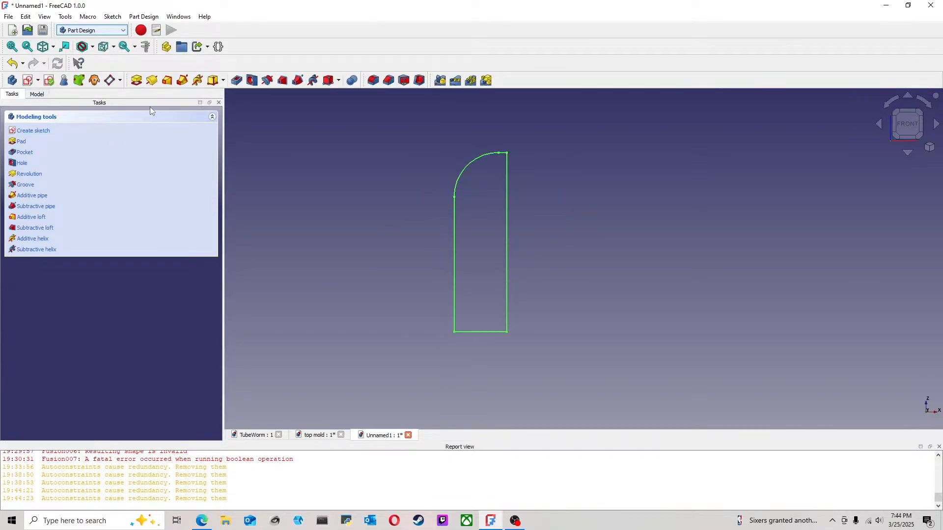
Step: Revolve the closed profile 180° about the vertical sketch axis to form a half-round solid
{"action": "left_click", "coordinate": [152, 80]}
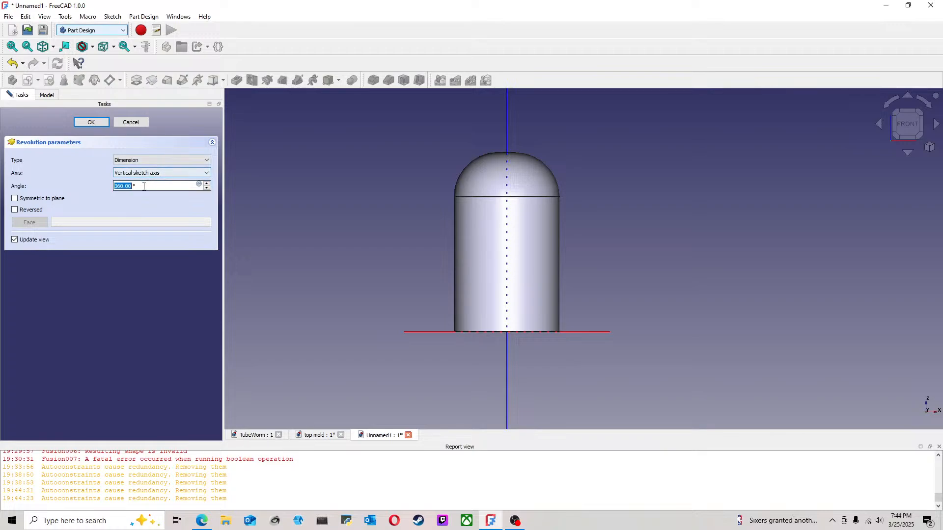
{"action": "type", "text": "1"}
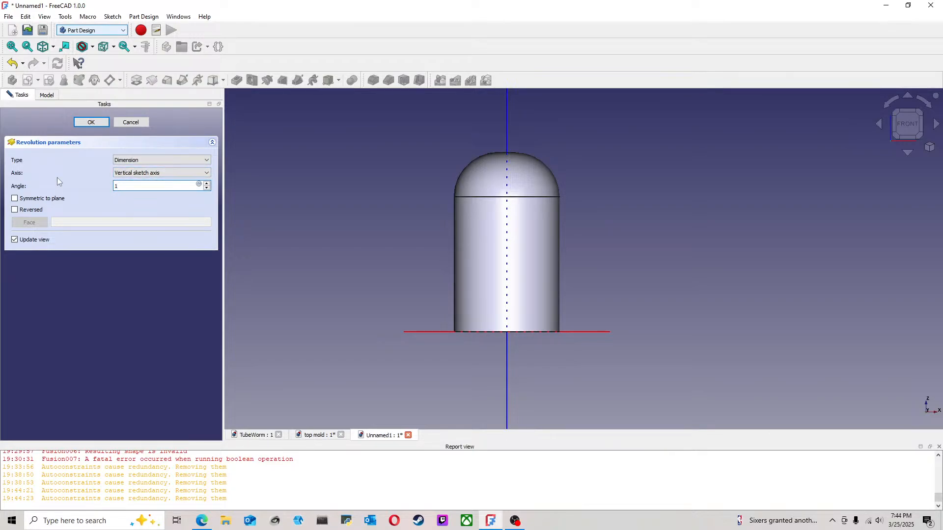
{"action": "type", "text": "80"}
{"action": "left_click", "coordinate": [91, 122]}
{"action": "middle_click_drag", "start_coordinate": [716, 215], "coordinate": [546, 257]}
{"action": "middle_click_drag", "start_coordinate": [886, 140], "coordinate": [563, 190]}
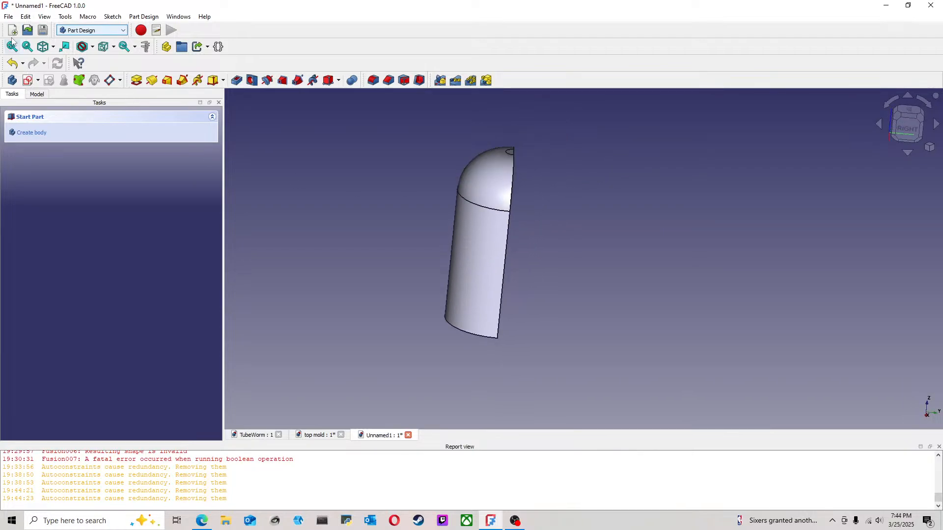
Step: Save the revolved part as half plug in the TubeWorm folder
{"action": "left_click", "coordinate": [8, 16]}
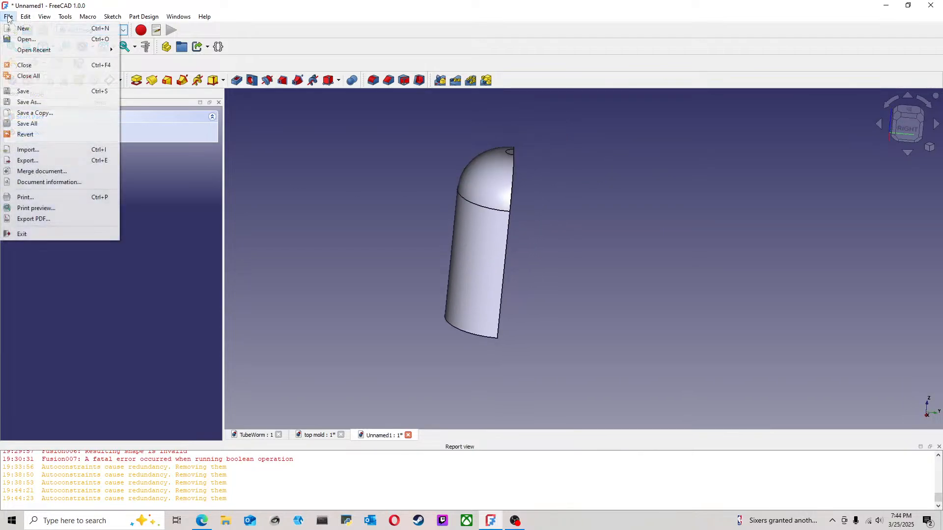
{"action": "left_click", "coordinate": [41, 102]}
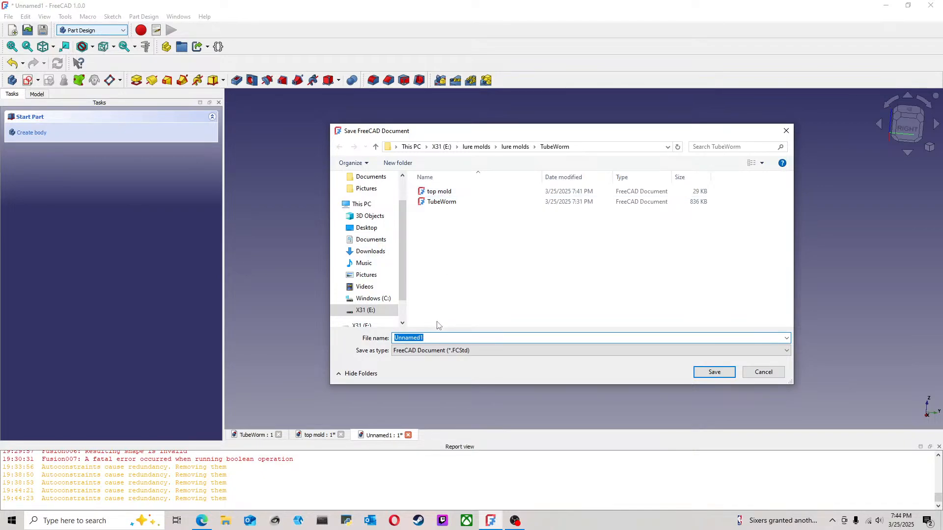
{"action": "type", "text": "hs"}
{"action": "key", "text": "Return"}
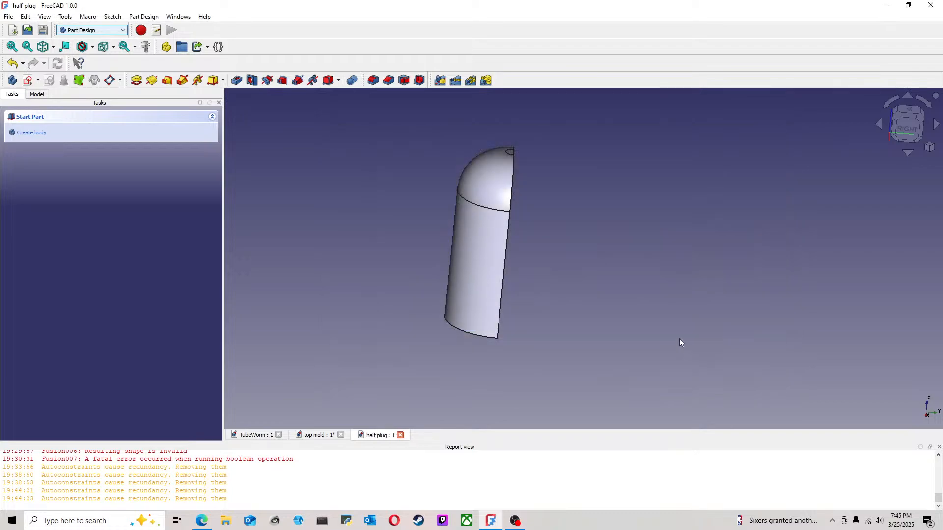
Step: Switch to the top mold document, inspect its cavity, and save its changes
{"action": "middle_click_drag", "start_coordinate": [552, 345], "coordinate": [594, 302]}
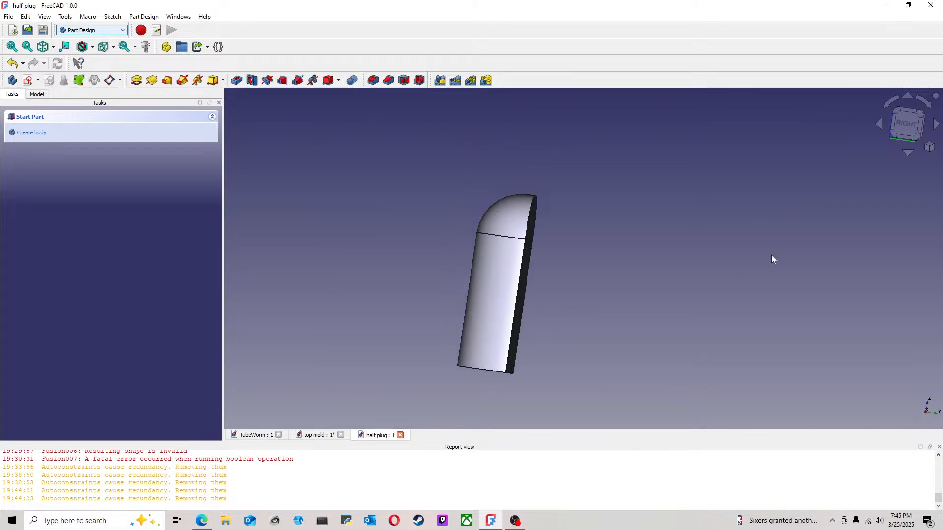
{"action": "left_click", "coordinate": [907, 126]}
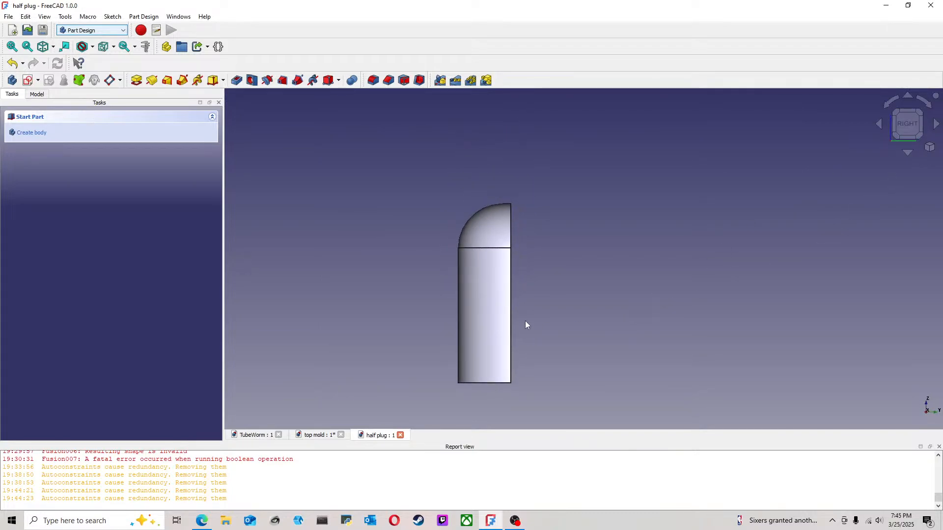
{"action": "left_click", "coordinate": [317, 435]}
{"action": "middle_click_drag", "start_coordinate": [684, 314], "coordinate": [508, 273]}
{"action": "left_click", "coordinate": [8, 16]}
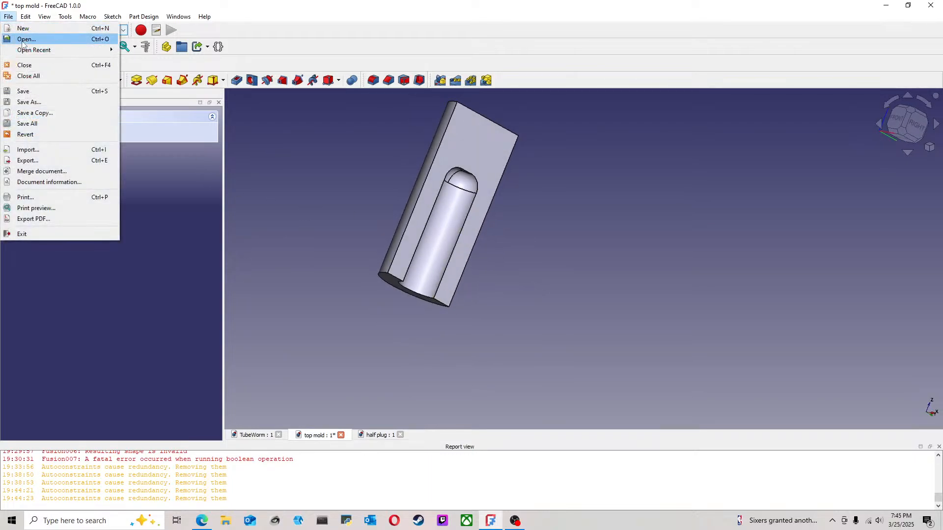
{"action": "left_click", "coordinate": [30, 90]}
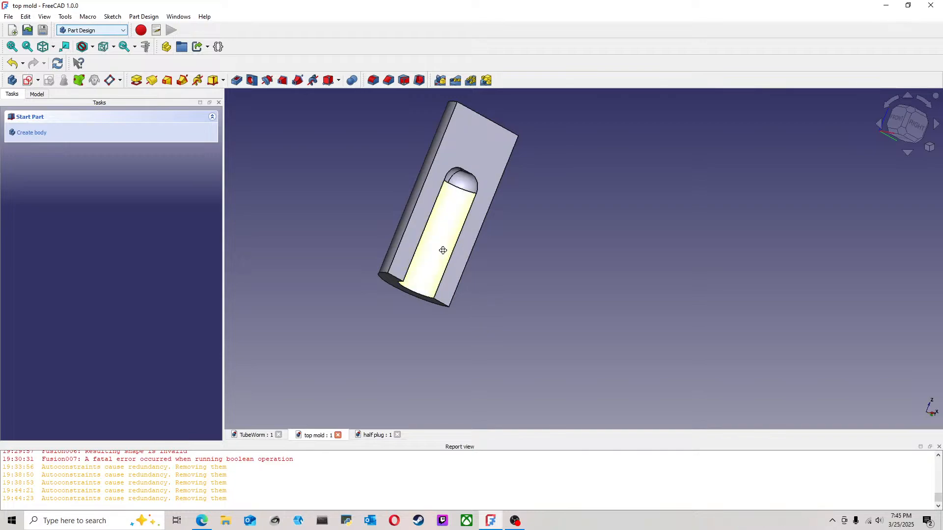
{"action": "middle_click_drag", "start_coordinate": [443, 250], "coordinate": [469, 278]}
{"action": "left_click", "coordinate": [900, 124]}
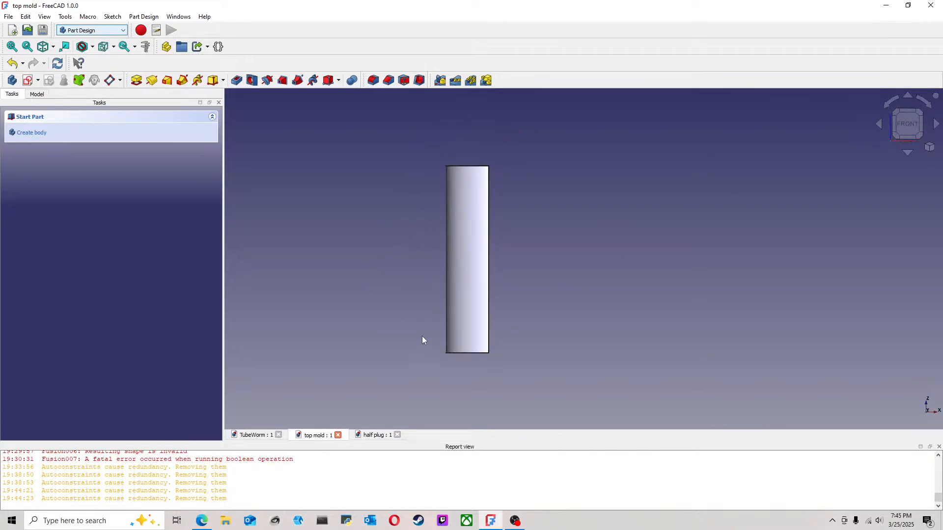
Step: Create a new empty document and switch it to the A2plus assembly workbench
{"action": "left_click", "coordinate": [8, 17]}
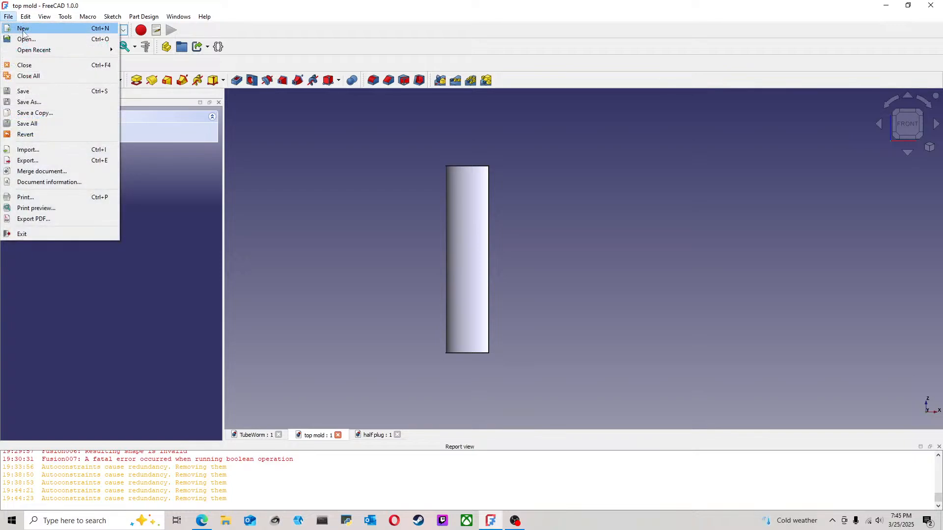
{"action": "left_click", "coordinate": [22, 28]}
{"action": "left_click", "coordinate": [84, 30]}
{"action": "left_click", "coordinate": [83, 40]}
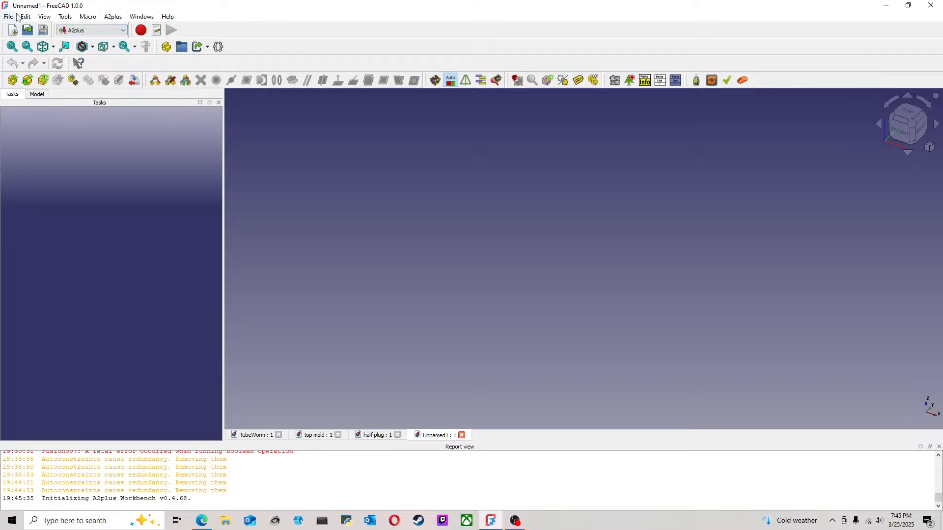
Step: Save the new document as TubeWorm assy in the TubeWorm folder
{"action": "left_click", "coordinate": [26, 16]}
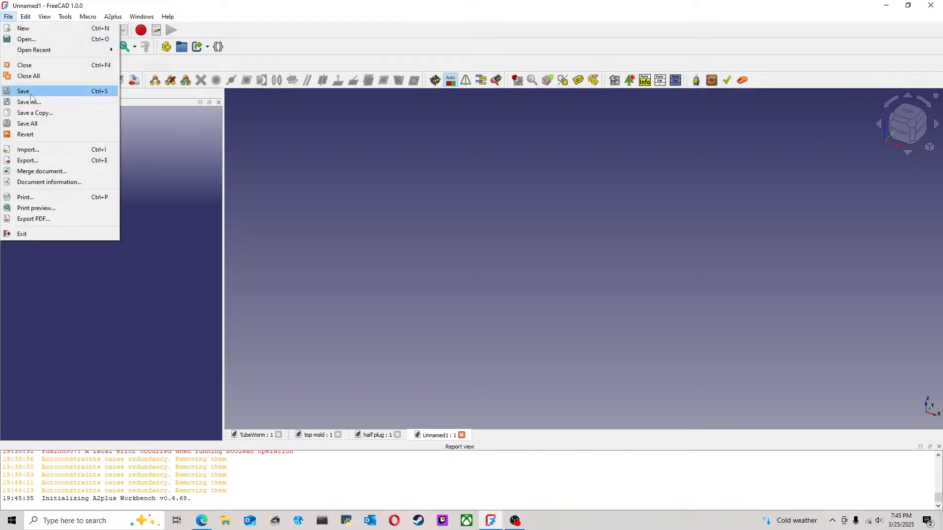
{"action": "left_click", "coordinate": [44, 102]}
{"action": "left_click", "coordinate": [441, 212]}
{"action": "left_click", "coordinate": [455, 339]}
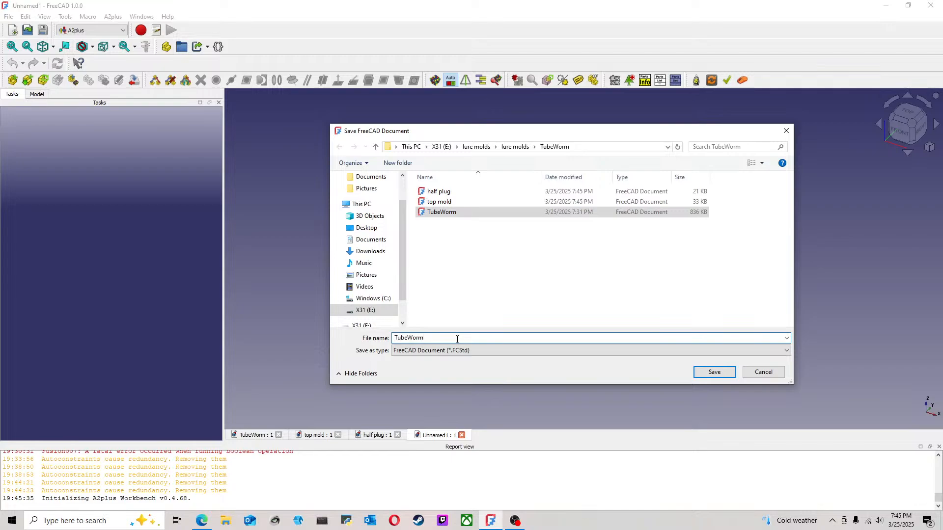
{"action": "type", "text": "assy"}
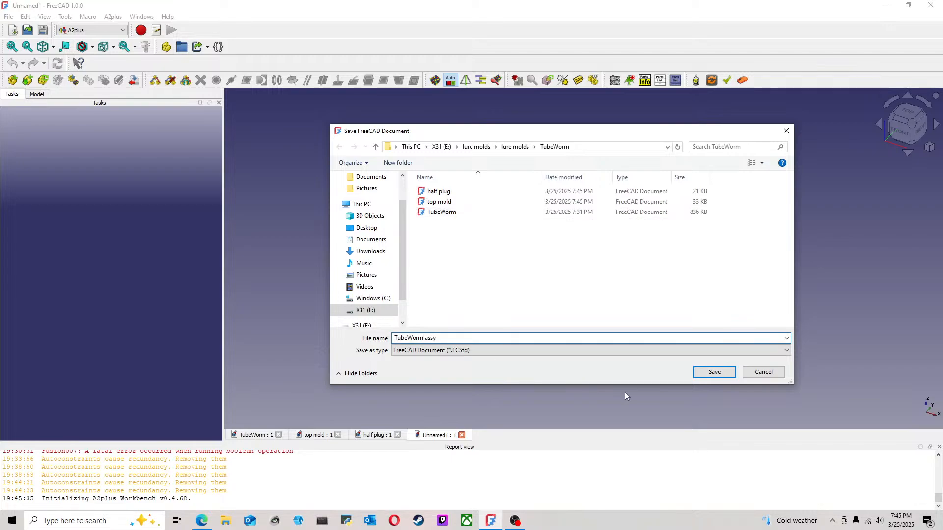
{"action": "left_click", "coordinate": [714, 376]}
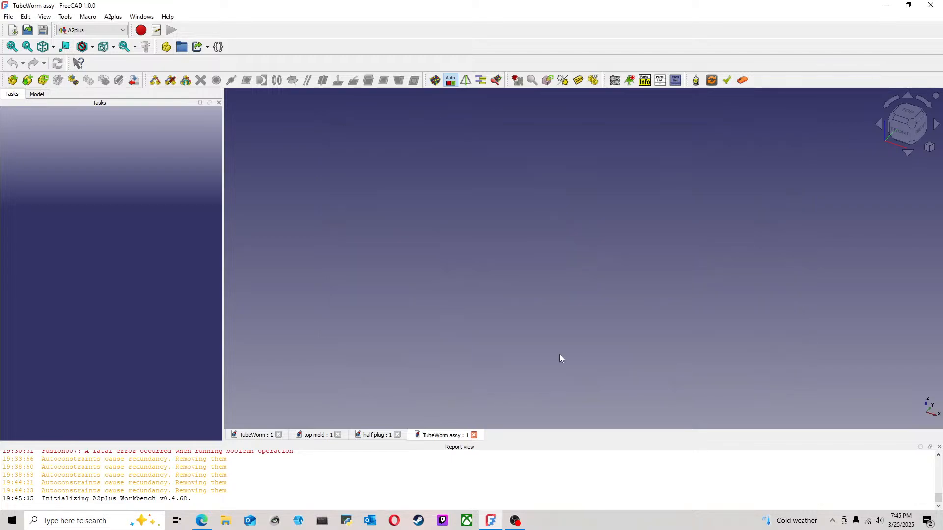
Step: Import top mold.FCStd into the assembly and show the assembly's model tree
{"action": "left_click", "coordinate": [12, 79]}
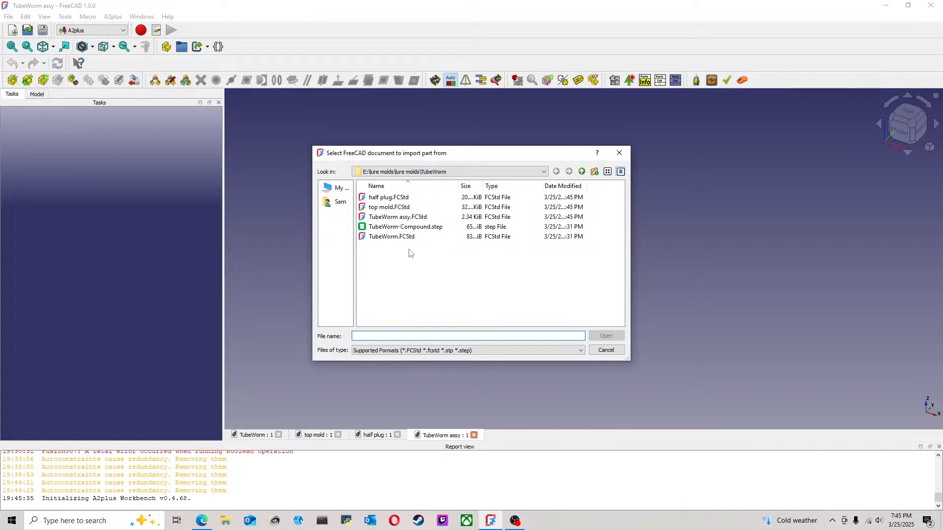
{"action": "left_click", "coordinate": [389, 207]}
{"action": "left_click", "coordinate": [604, 335]}
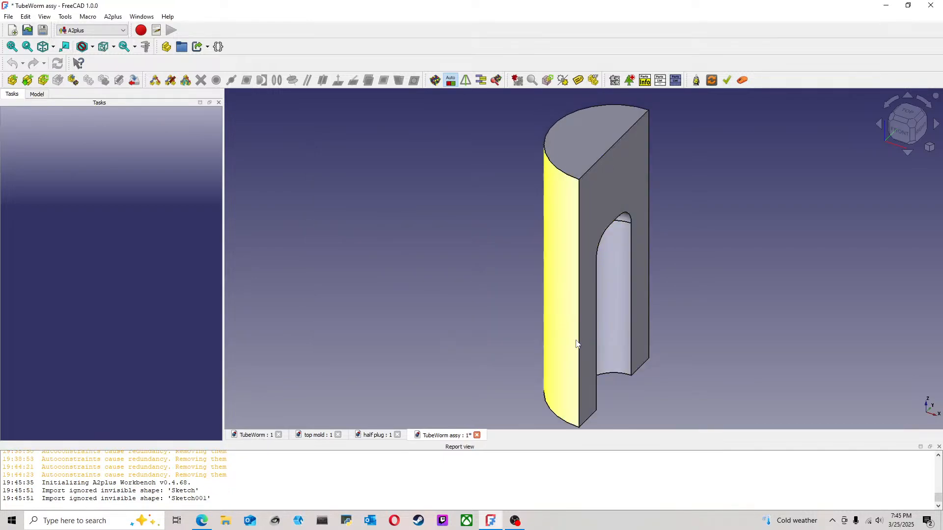
{"action": "middle_click_drag", "start_coordinate": [634, 297], "coordinate": [535, 253]}
{"action": "left_click", "coordinate": [36, 95]}
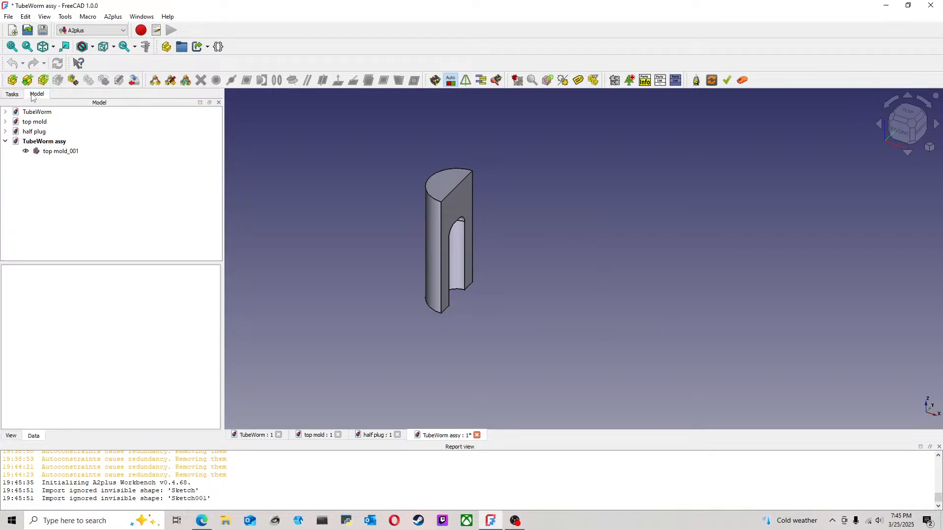
Step: Import half plug.FCStd into the assembly and place it beside the top mold
{"action": "left_click", "coordinate": [11, 81]}
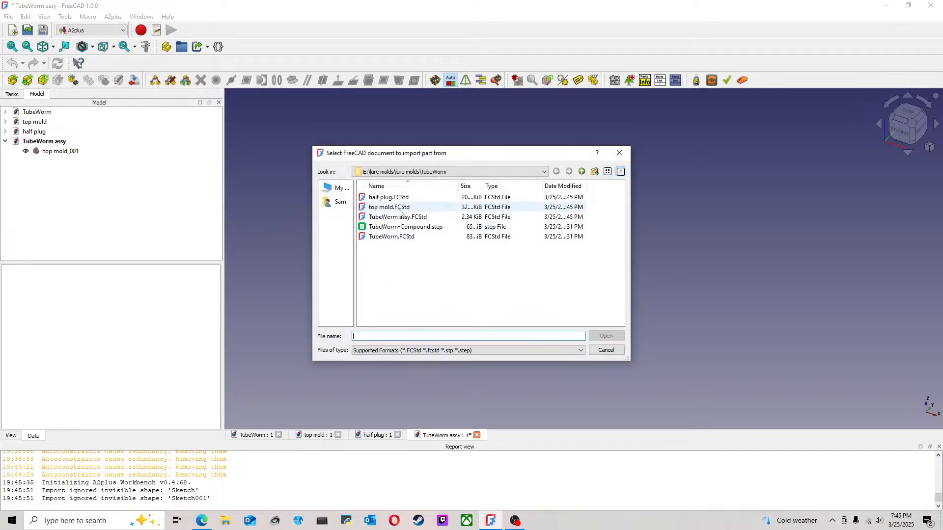
{"action": "left_click", "coordinate": [388, 198]}
{"action": "left_click", "coordinate": [608, 339]}
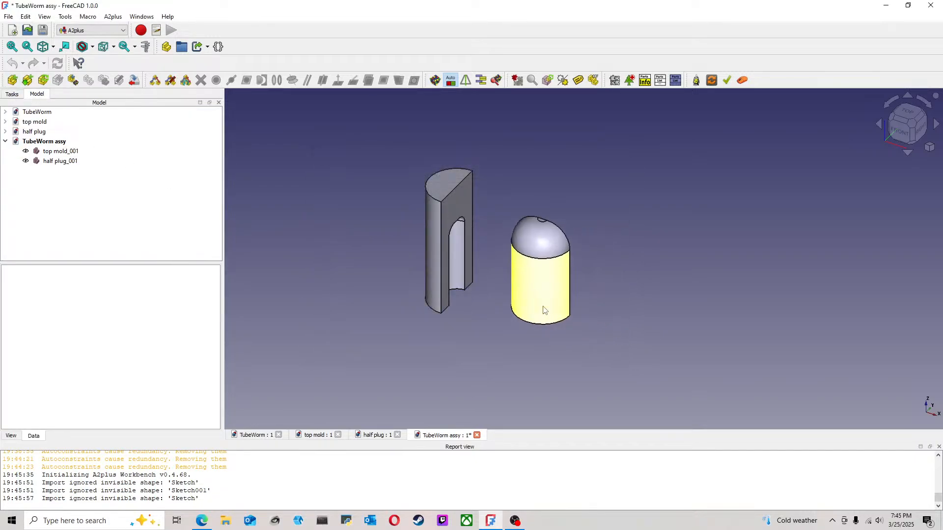
{"action": "left_click", "coordinate": [543, 312]}
{"action": "middle_click_drag", "start_coordinate": [648, 346], "coordinate": [615, 347]}
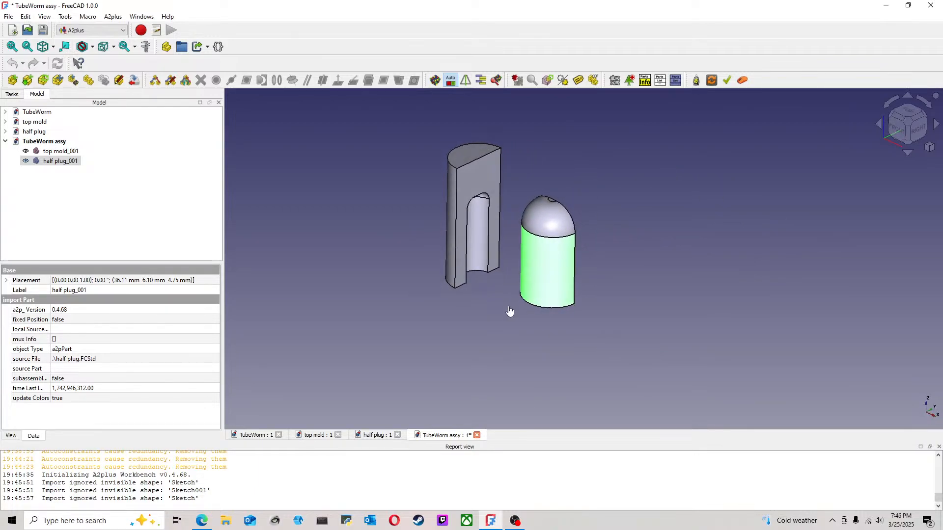
Step: Delete the imported half plug from the assembly
{"action": "left_click", "coordinate": [510, 311]}
{"action": "left_click", "coordinate": [70, 165]}
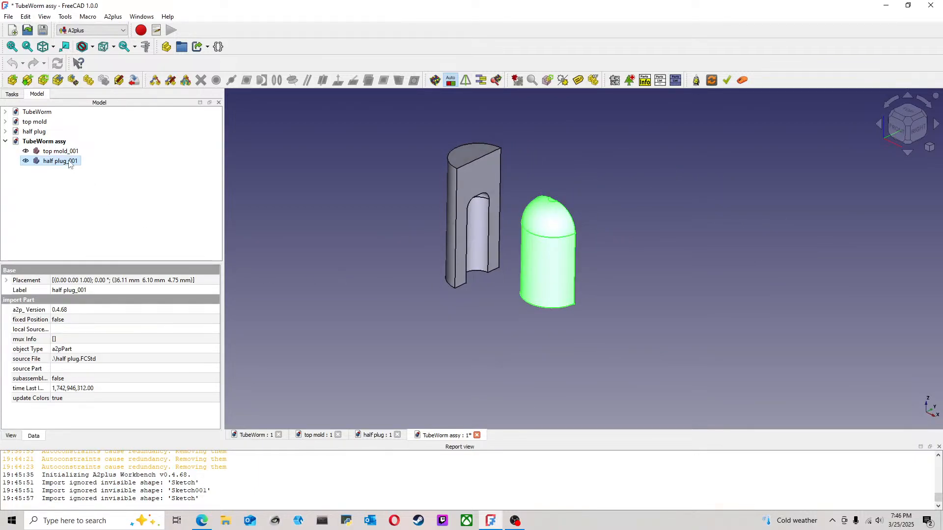
{"action": "key", "text": "Delete"}
Step: Edit the half plug's revolution sketch and set its radial width to half of 12.70 mm, 6.35 mm
{"action": "left_click", "coordinate": [381, 434]}
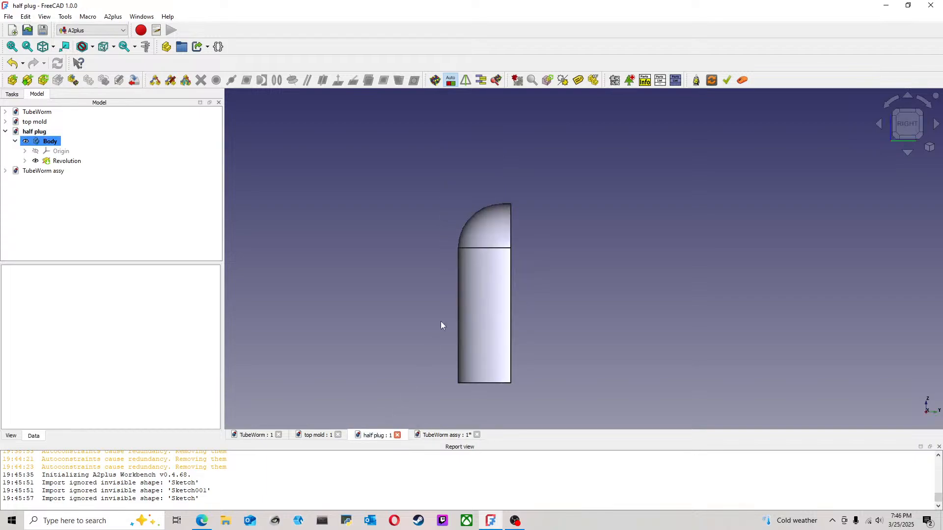
{"action": "left_click", "coordinate": [25, 161]}
{"action": "left_click", "coordinate": [79, 172]}
{"action": "double_click", "coordinate": [80, 176]}
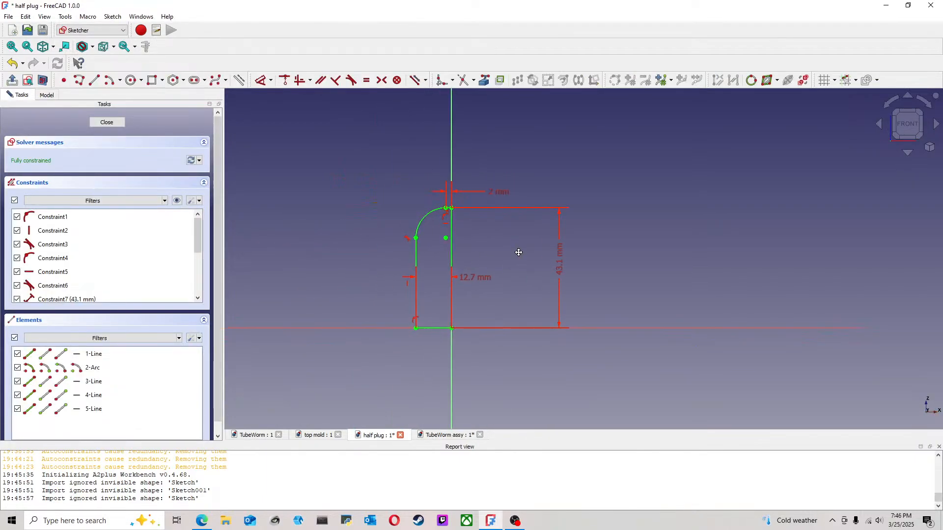
{"action": "double_click", "coordinate": [484, 279]}
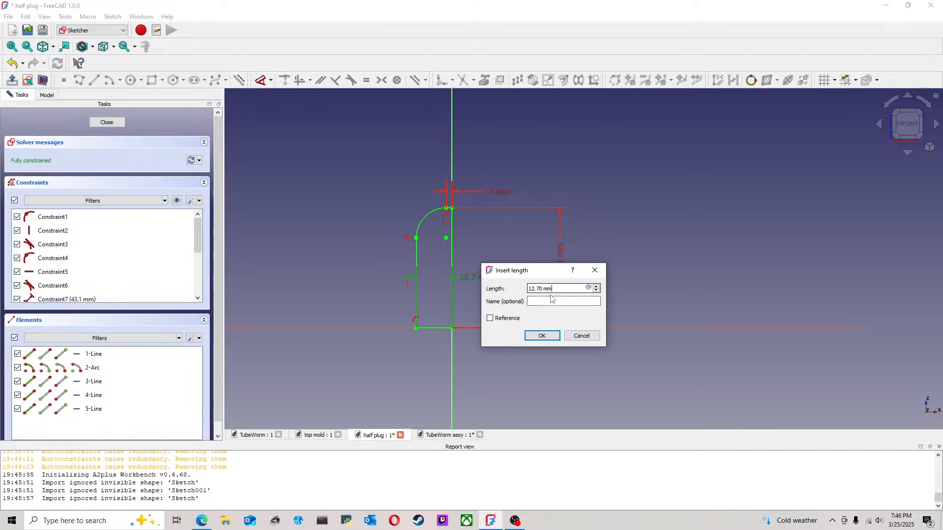
{"action": "left_click", "coordinate": [558, 303]}
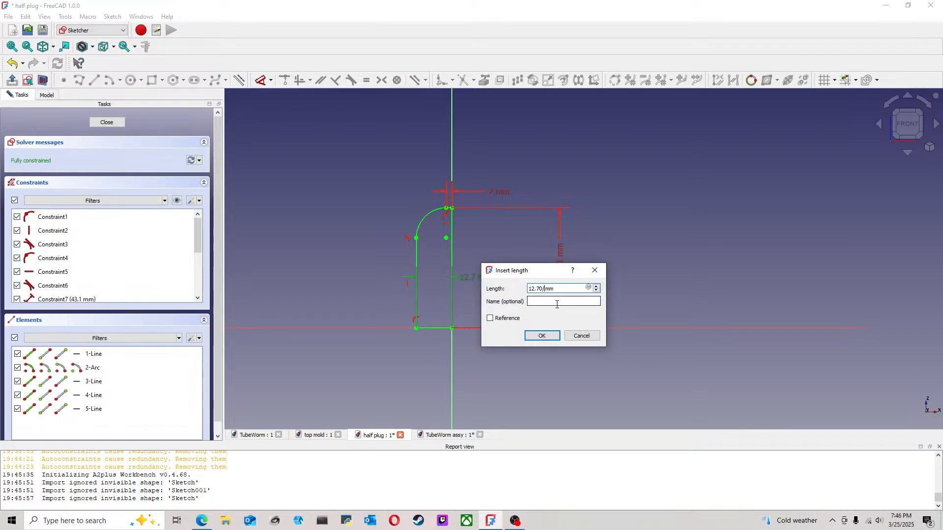
{"action": "key", "text": "Return"}
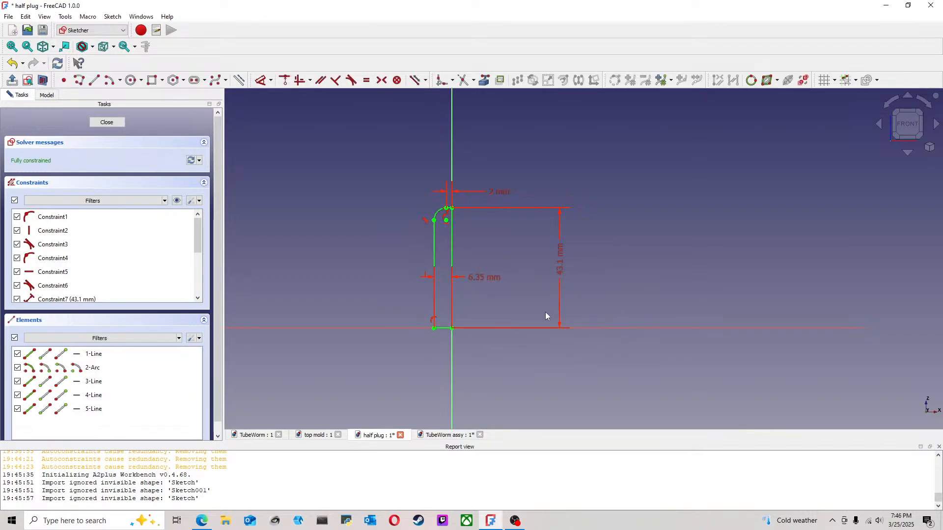
Step: Close the edited plug sketch and save the half plug document
{"action": "left_click", "coordinate": [99, 123]}
{"action": "left_click", "coordinate": [9, 16]}
{"action": "left_click", "coordinate": [19, 88]}
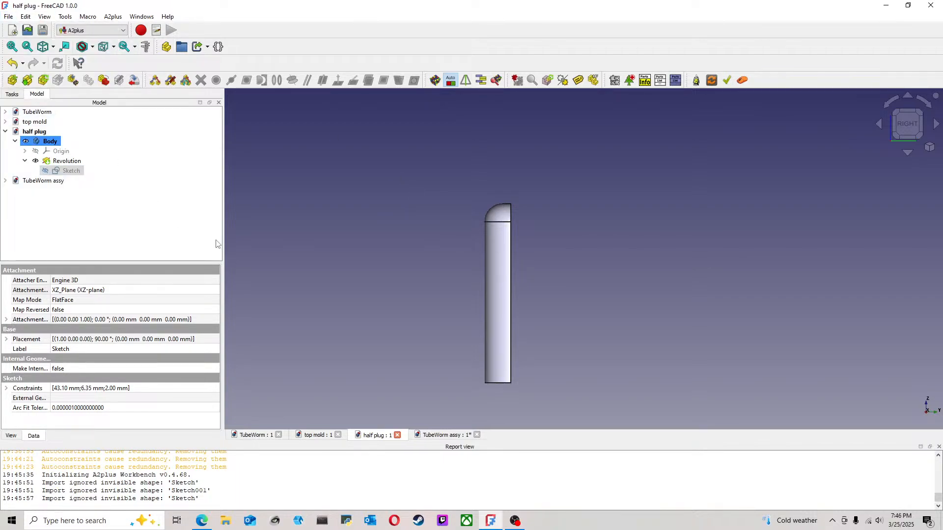
Step: Import half plug.FCStd into the TubeWorm assy assembly again and place it beside the top mold
{"action": "left_click", "coordinate": [442, 435]}
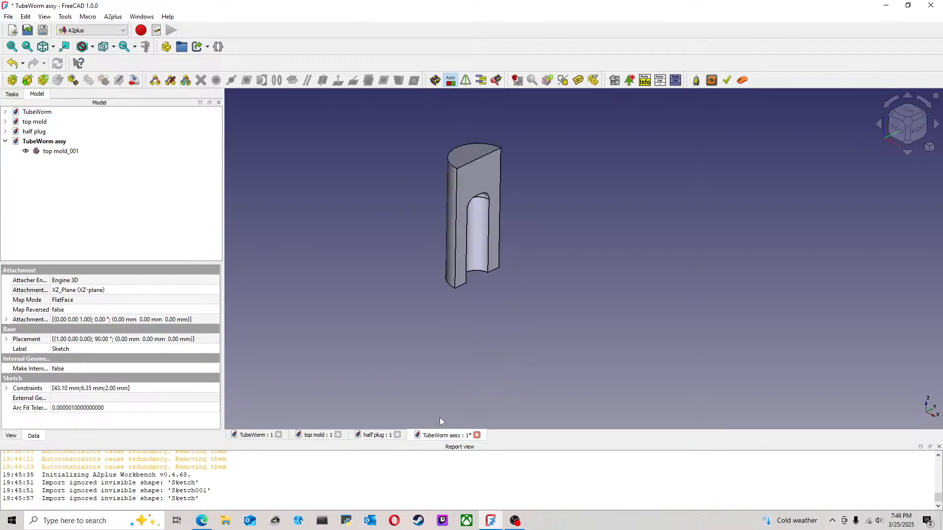
{"action": "left_click", "coordinate": [12, 80]}
{"action": "left_click", "coordinate": [388, 197]}
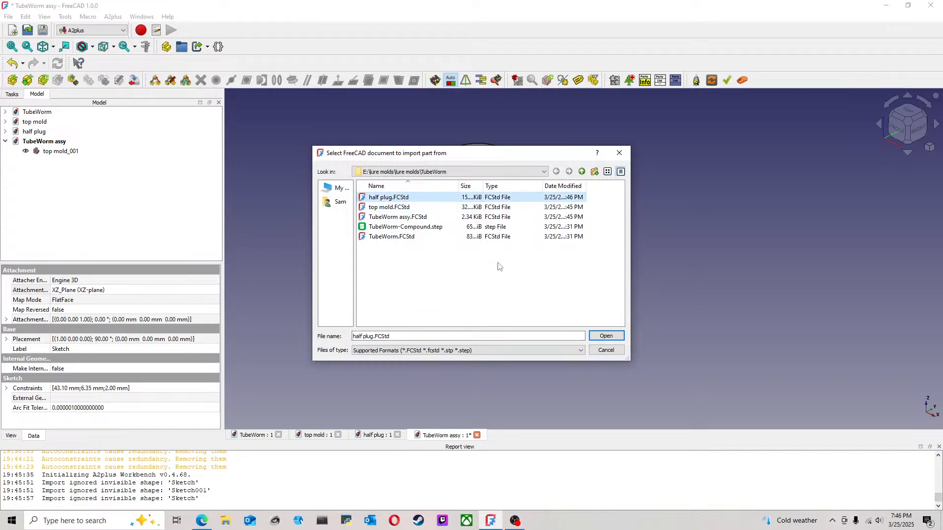
{"action": "left_click", "coordinate": [606, 336]}
{"action": "left_click", "coordinate": [544, 285]}
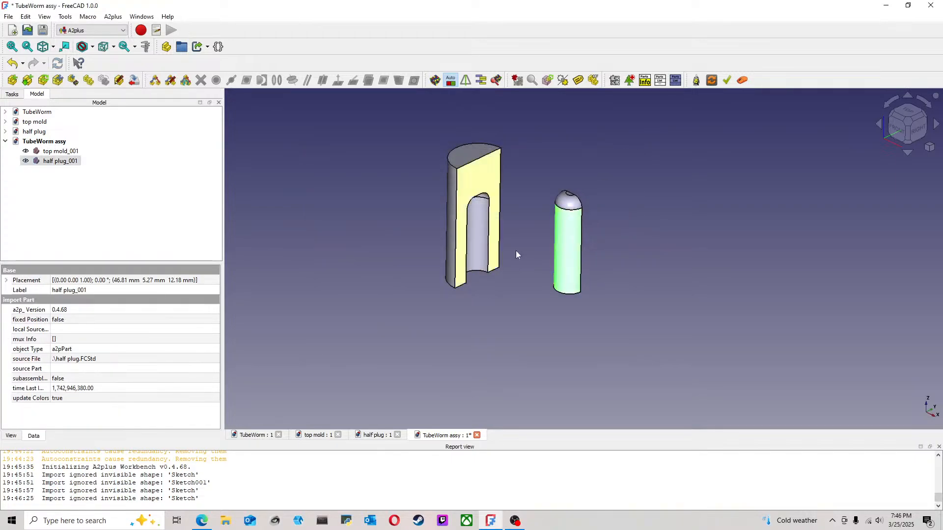
Step: Add an axis coincident constraint between the mold cavity's cylindrical face and the plug's cylindrical face, with opposed direction
{"action": "left_click", "coordinate": [506, 260]}
{"action": "left_click", "coordinate": [484, 258]}
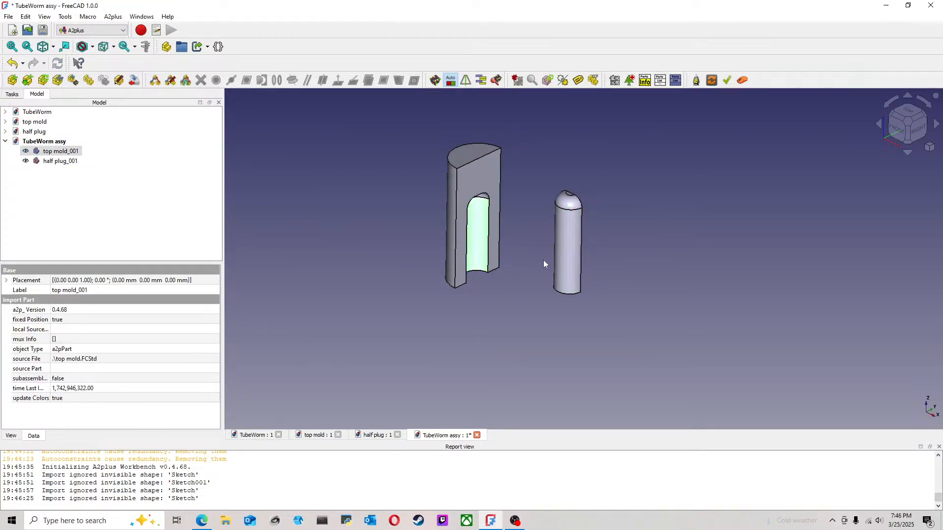
{"action": "left_click", "coordinate": [577, 259]}
{"action": "left_click", "coordinate": [293, 81]}
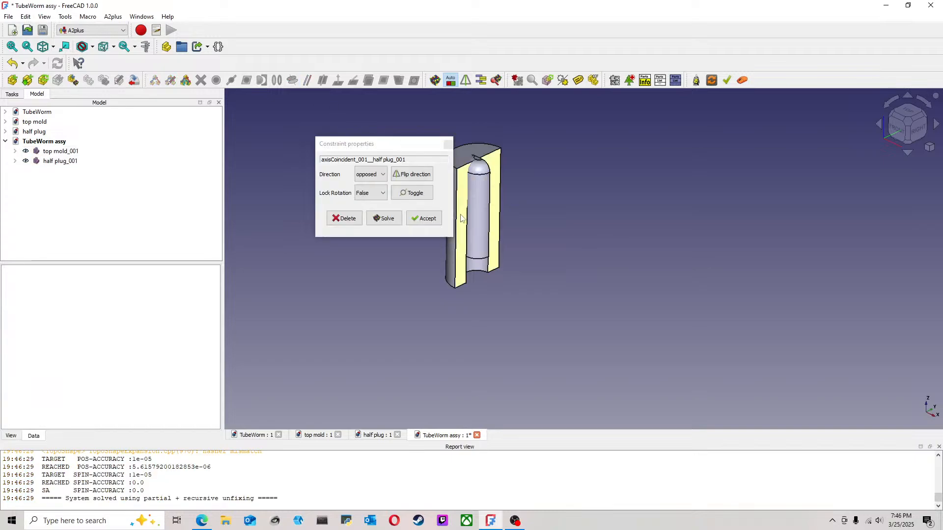
{"action": "left_click", "coordinate": [424, 219]}
Step: Add a plane coincident constraint between the cavity's flat end face and the plug's flat tip, opposed with 0.00 mm offset
{"action": "middle_click_drag", "start_coordinate": [568, 196], "coordinate": [546, 234]}
{"action": "scroll", "coordinate": [546, 234], "scroll_direction": "up", "scroll_amount": 4}
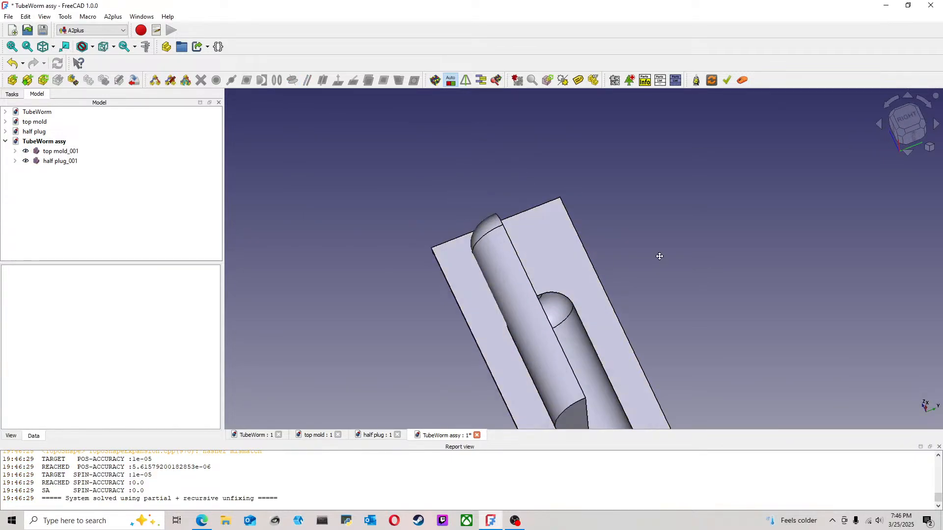
{"action": "middle_click_drag", "start_coordinate": [661, 258], "coordinate": [589, 271]}
{"action": "scroll", "coordinate": [634, 324], "scroll_direction": "up", "scroll_amount": 3}
{"action": "left_click", "coordinate": [625, 329]}
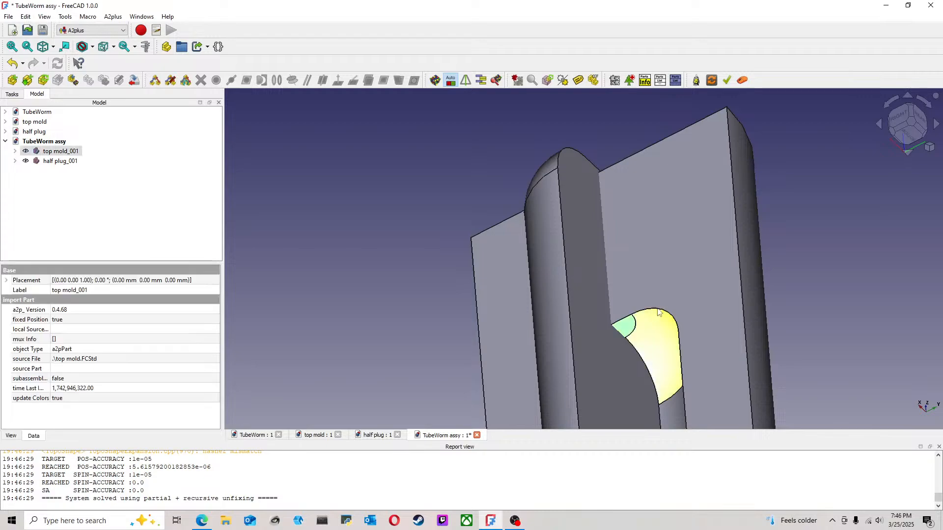
{"action": "scroll", "coordinate": [681, 287], "scroll_direction": "down", "scroll_amount": 5}
{"action": "middle_click_drag", "start_coordinate": [734, 243], "coordinate": [443, 394]}
{"action": "scroll", "coordinate": [623, 221], "scroll_direction": "up", "scroll_amount": 4}
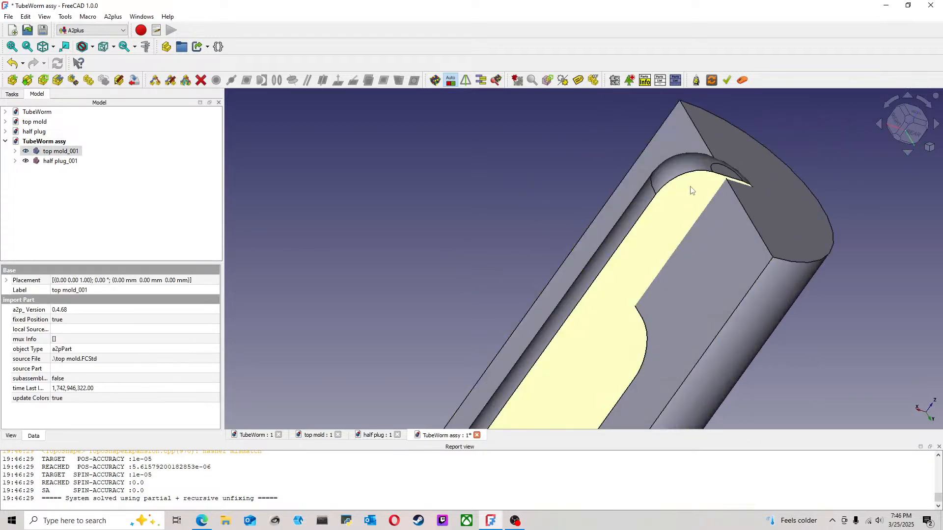
{"action": "left_click", "coordinate": [720, 172], "text": "ctrl"}
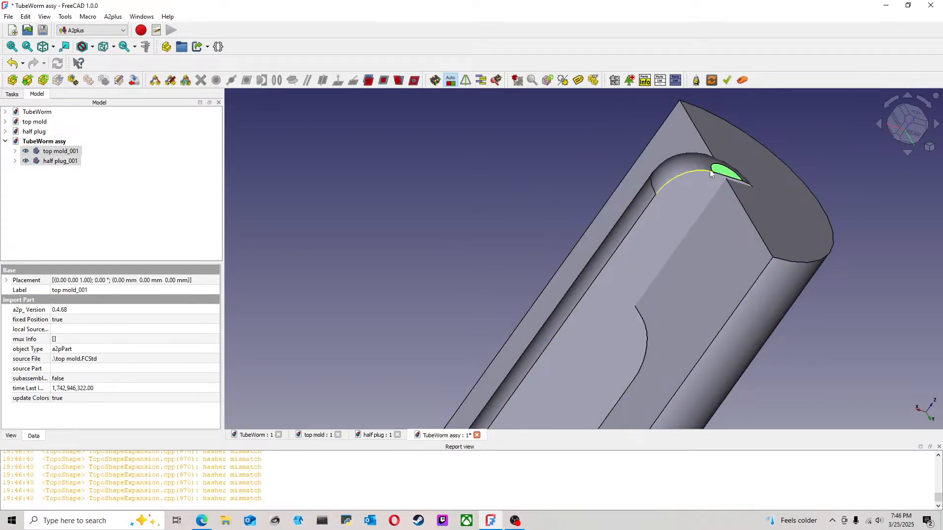
{"action": "left_click", "coordinate": [378, 85]}
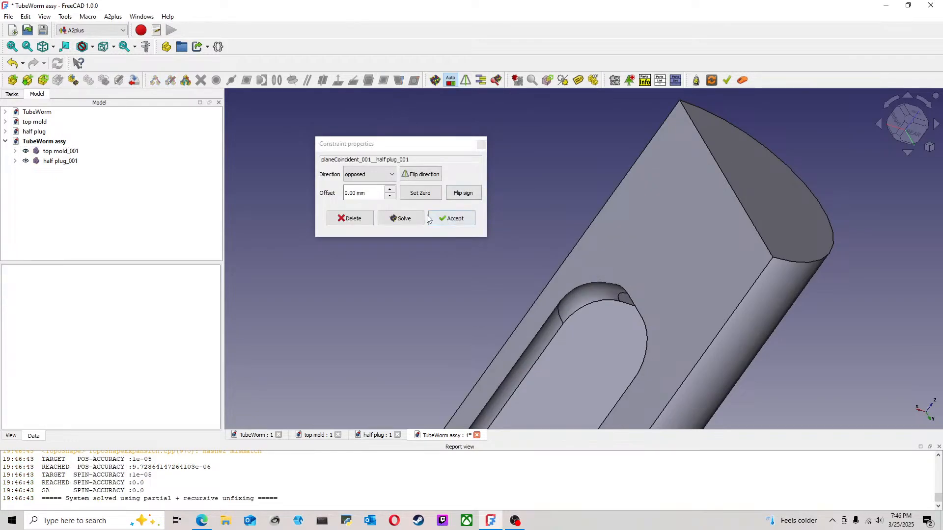
{"action": "left_click", "coordinate": [449, 217]}
Step: Measure the distance between the bottom edges of the plug and the top mold in the front view
{"action": "scroll", "coordinate": [608, 288], "scroll_direction": "down", "scroll_amount": 5}
{"action": "middle_click_drag", "start_coordinate": [600, 319], "coordinate": [630, 339]}
{"action": "left_click", "coordinate": [906, 122]}
{"action": "scroll", "coordinate": [612, 319], "scroll_direction": "up", "scroll_amount": 3}
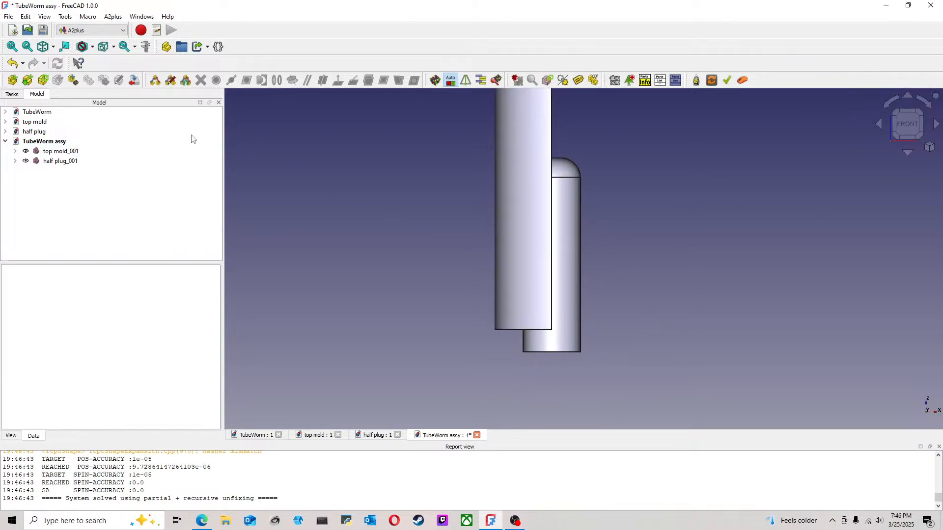
{"action": "left_click", "coordinate": [146, 46]}
{"action": "left_click", "coordinate": [544, 352]}
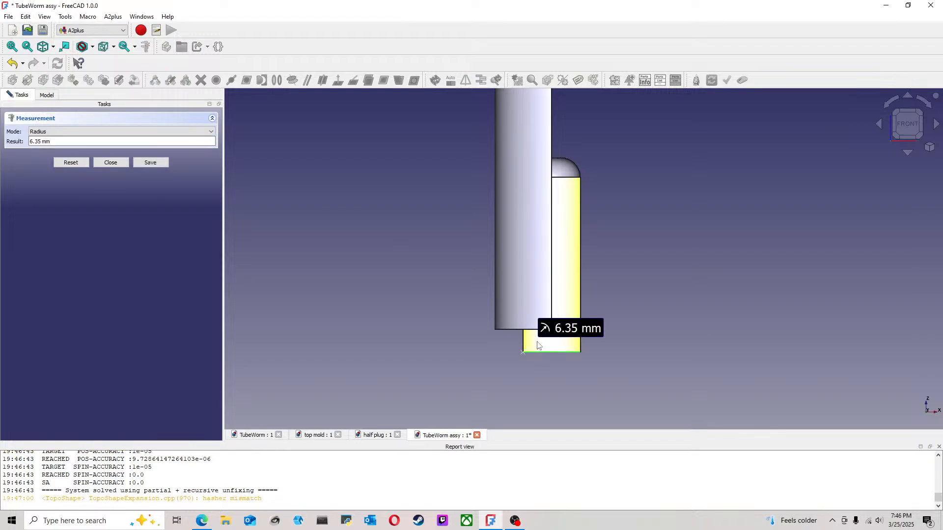
{"action": "left_click", "coordinate": [523, 330]}
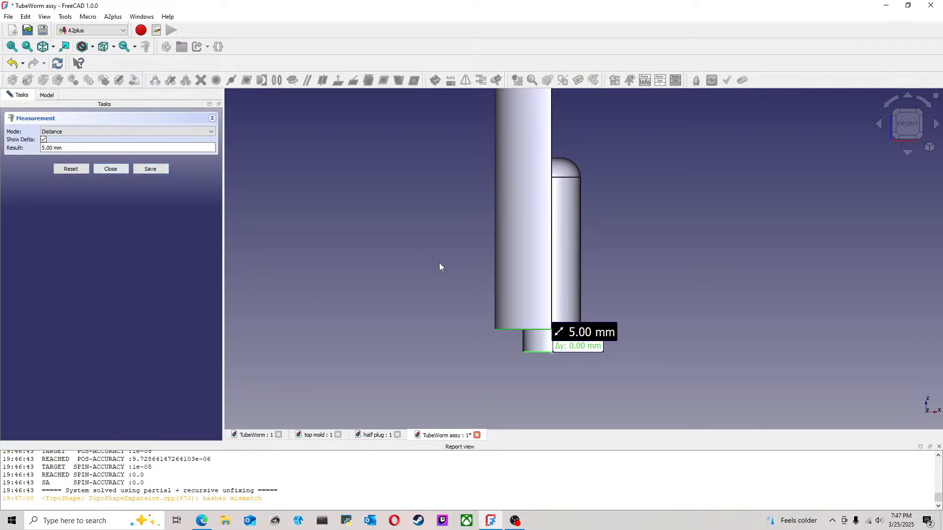
{"action": "left_click", "coordinate": [111, 169]}
{"action": "left_click", "coordinate": [470, 272]}
{"action": "scroll", "coordinate": [419, 255], "scroll_direction": "down", "scroll_amount": 3}
{"action": "middle_click_drag", "start_coordinate": [419, 256], "coordinate": [394, 233]}
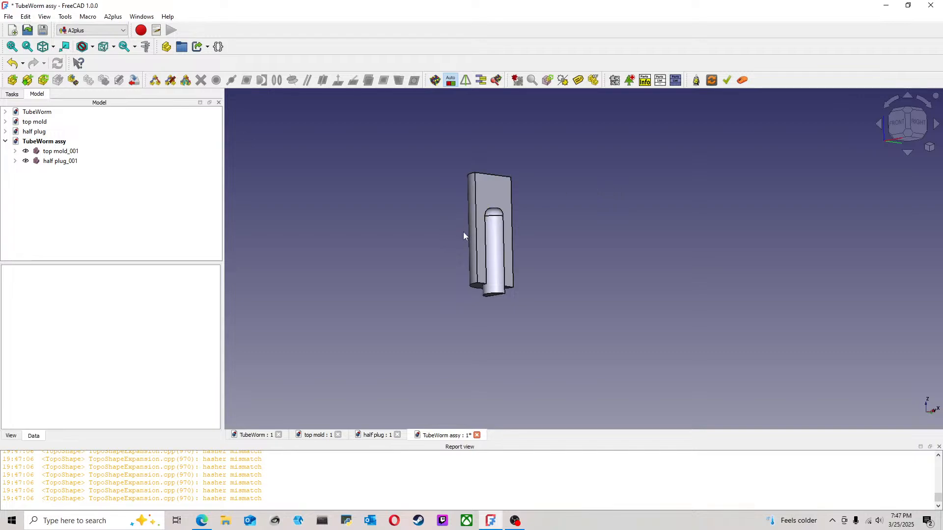
{"action": "left_click", "coordinate": [897, 124]}
{"action": "mouse_move", "coordinate": [569, 209]}
{"action": "middle_mouse_down"}
{"action": "mouse_move", "coordinate": [579, 194]}
{"action": "mouse_move", "coordinate": [556, 208]}
{"action": "mouse_move", "coordinate": [505, 209]}
{"action": "middle_mouse_up"}
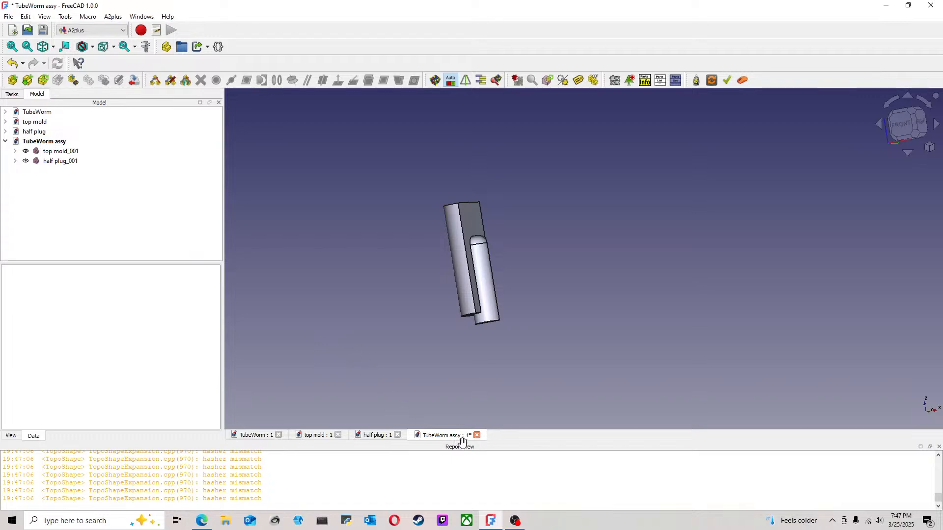
Step: Set the length of the Pad in the top mold document to 60 mm
{"action": "left_click", "coordinate": [327, 439]}
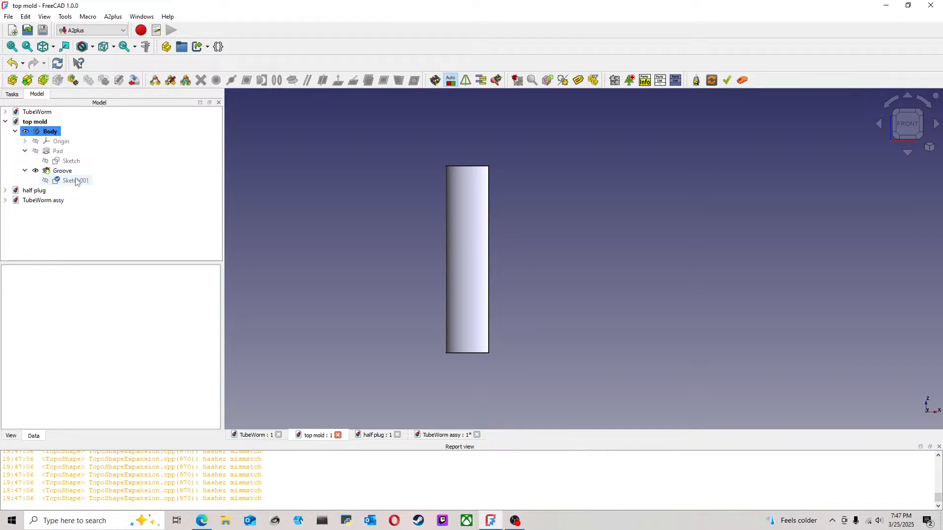
{"action": "middle_click_drag", "start_coordinate": [481, 268], "coordinate": [491, 212]}
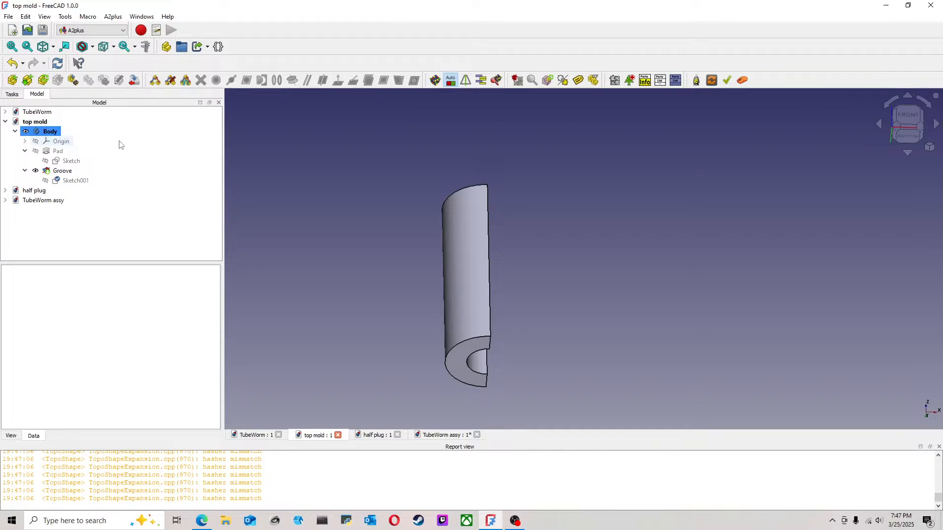
{"action": "double_click", "coordinate": [58, 151]}
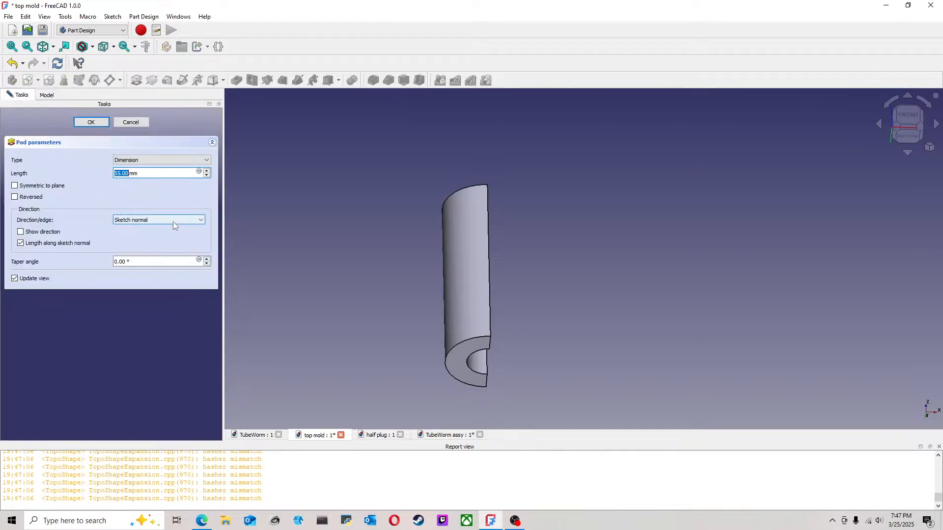
{"action": "left_click_drag", "start_coordinate": [121, 173], "coordinate": [106, 174]}
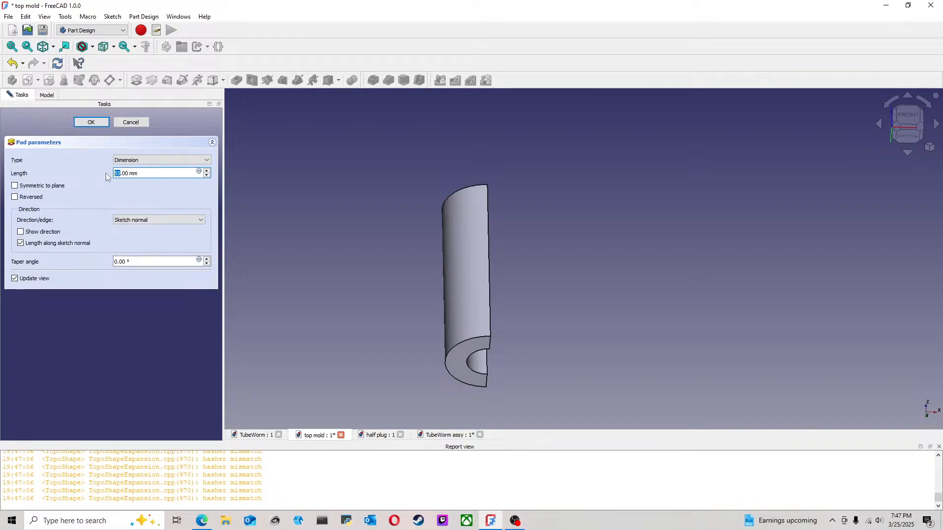
{"action": "type", "text": "60"}
{"action": "left_click", "coordinate": [91, 122]}
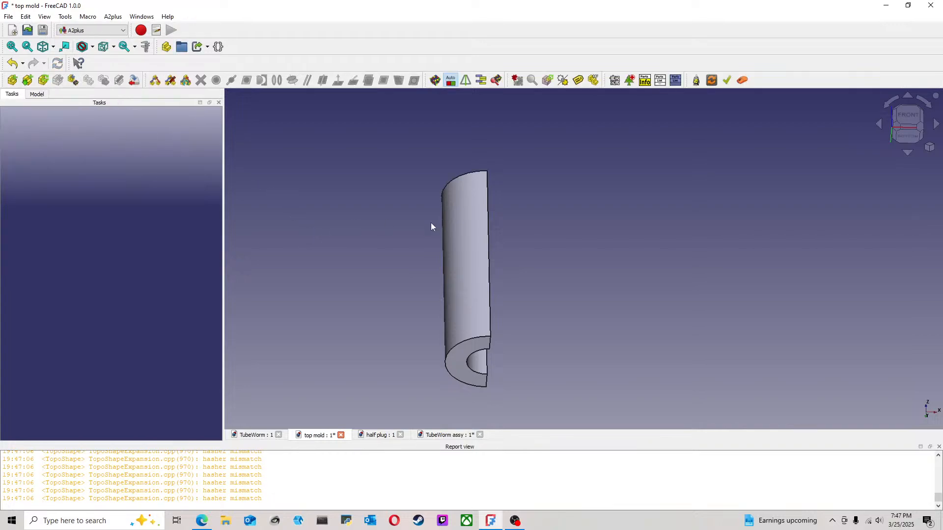
Step: Set the height dimension in the top mold's groove sketch to 43.1 mm and close the sketch
{"action": "left_click", "coordinate": [37, 94]}
{"action": "double_click", "coordinate": [71, 181]}
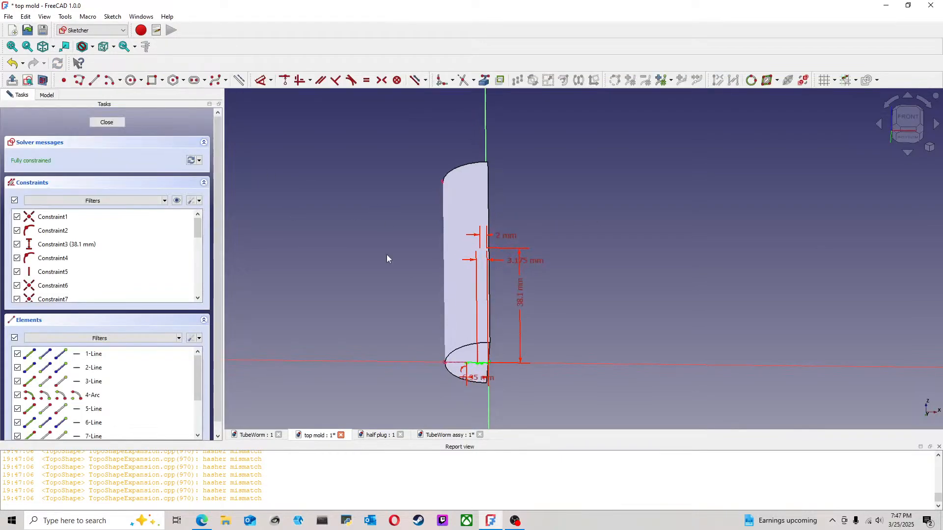
{"action": "double_click", "coordinate": [526, 282]}
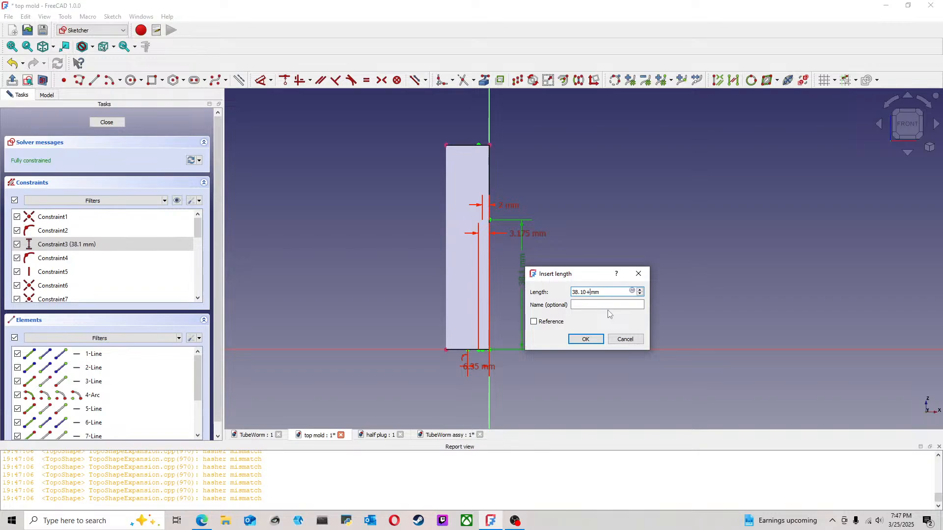
{"action": "left_click", "coordinate": [585, 339]}
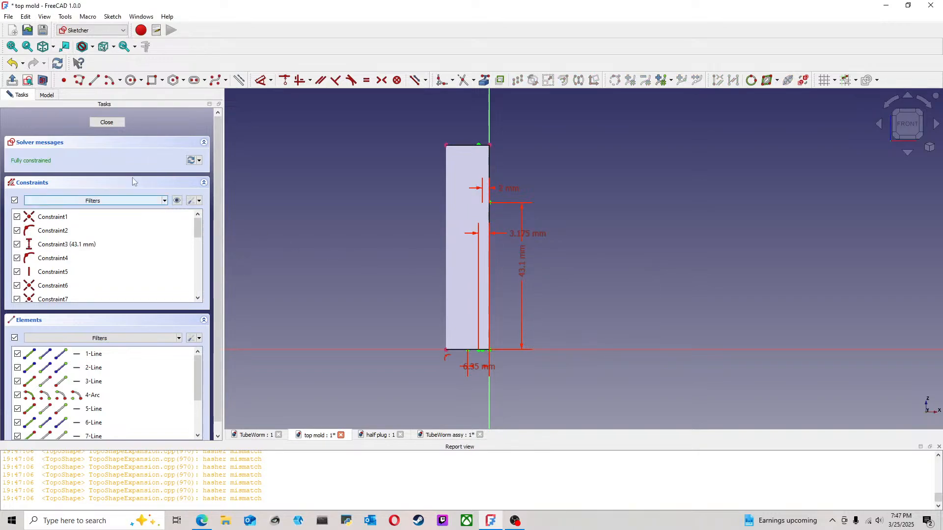
{"action": "left_click", "coordinate": [106, 123]}
Step: Save the modified top mold document
{"action": "key", "text": "0"}
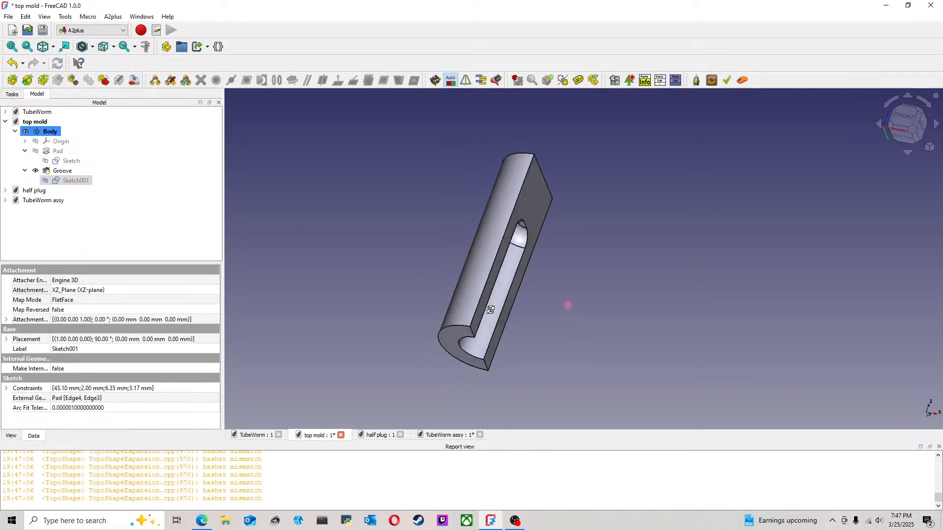
{"action": "left_click", "coordinate": [8, 16]}
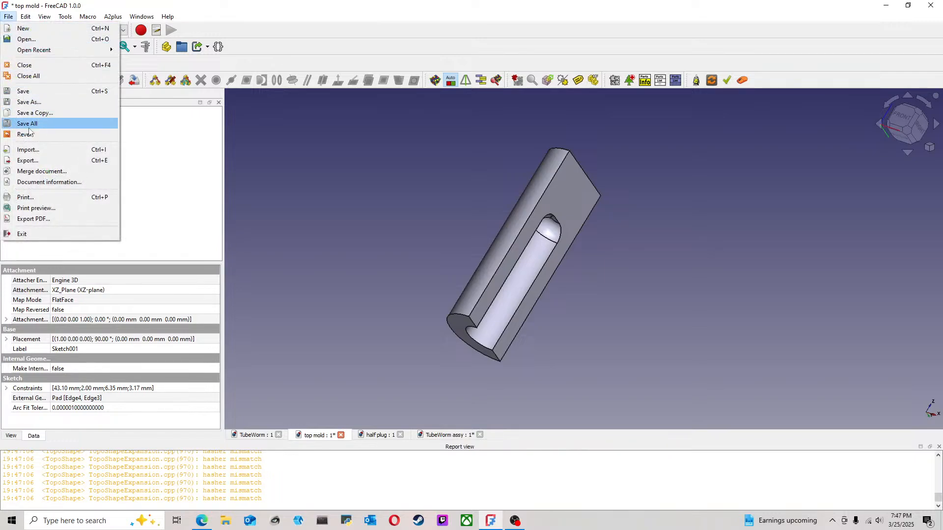
{"action": "left_click", "coordinate": [30, 94]}
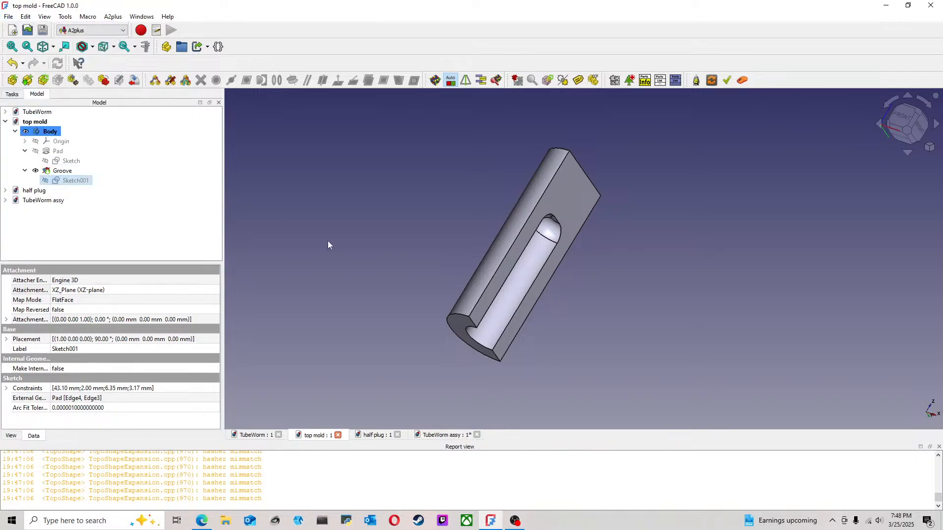
Step: Delete the outdated top mold from the TubeWorm assy assembly and show the remaining plug from the front
{"action": "left_click", "coordinate": [429, 437]}
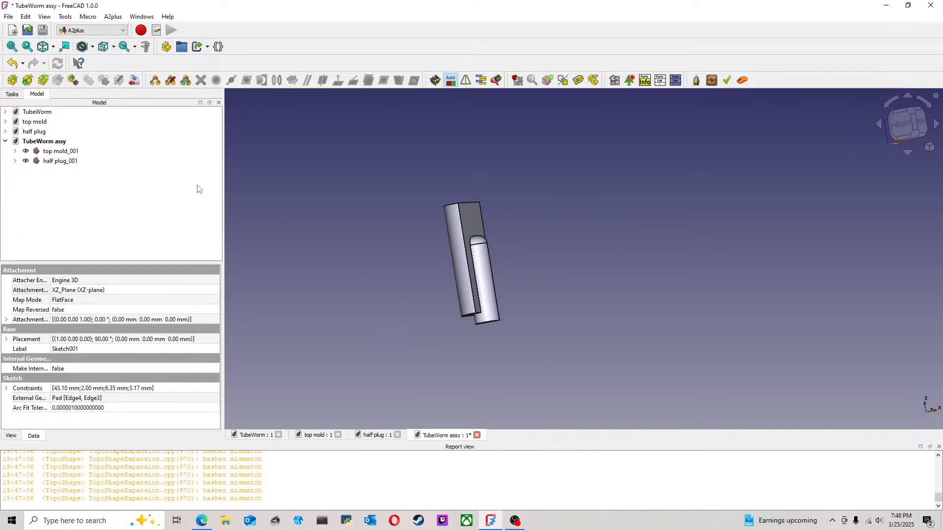
{"action": "left_click", "coordinate": [61, 152]}
{"action": "key", "text": "Delete"}
{"action": "left_click", "coordinate": [502, 289]}
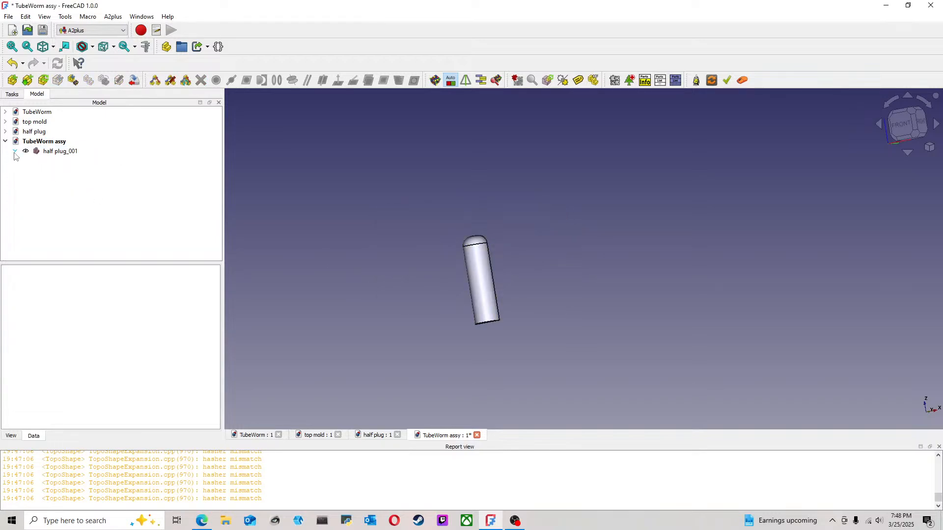
{"action": "key", "text": "1"}
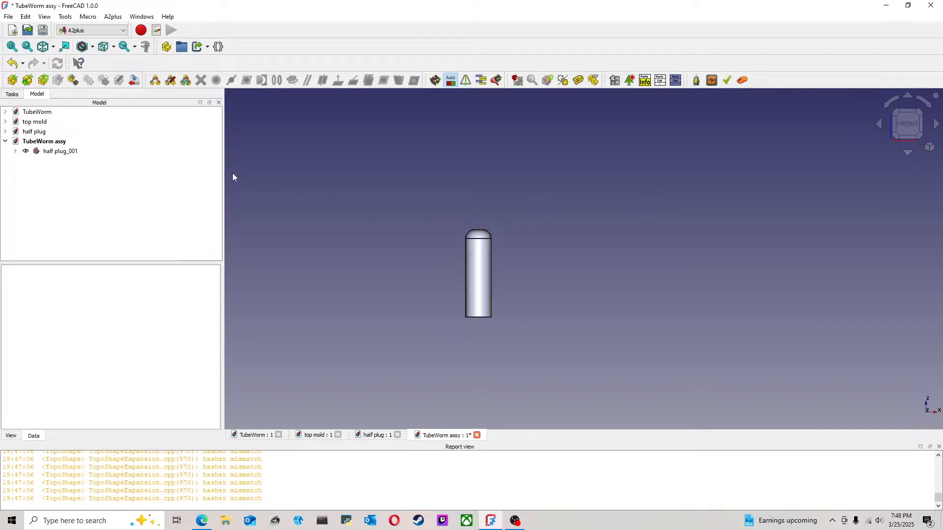
Step: Import top mold.FCStd into the assembly and place it beside the half plug
{"action": "left_click", "coordinate": [12, 80]}
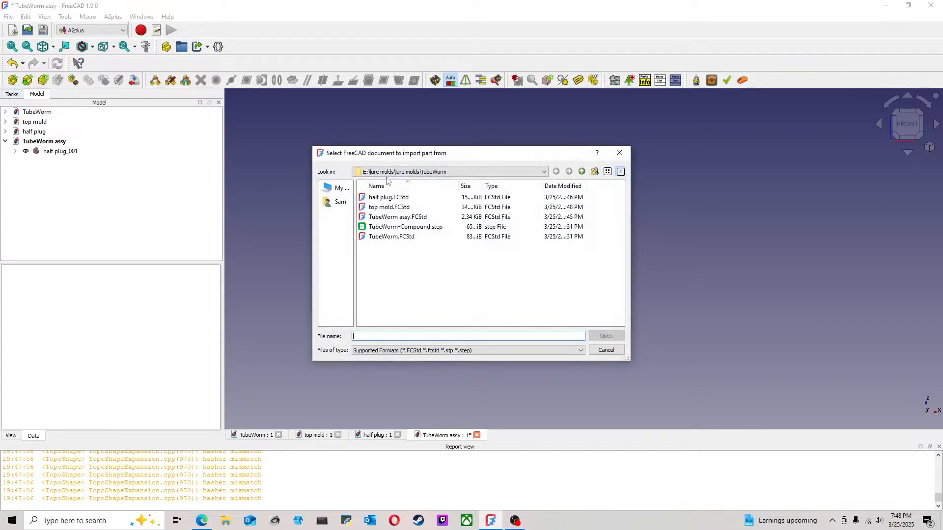
{"action": "left_click", "coordinate": [391, 208]}
{"action": "left_click", "coordinate": [602, 333]}
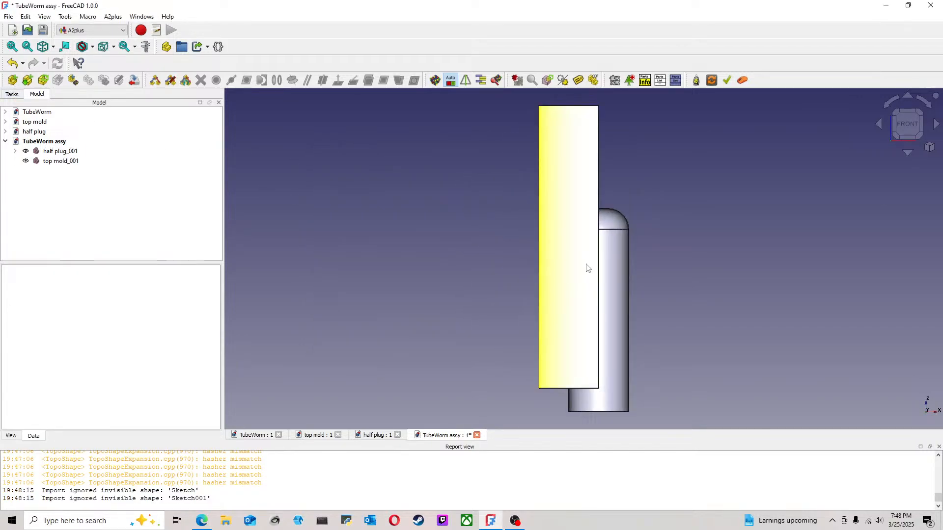
{"action": "middle_click_drag", "start_coordinate": [671, 270], "coordinate": [578, 275]}
{"action": "key", "text": "0"}
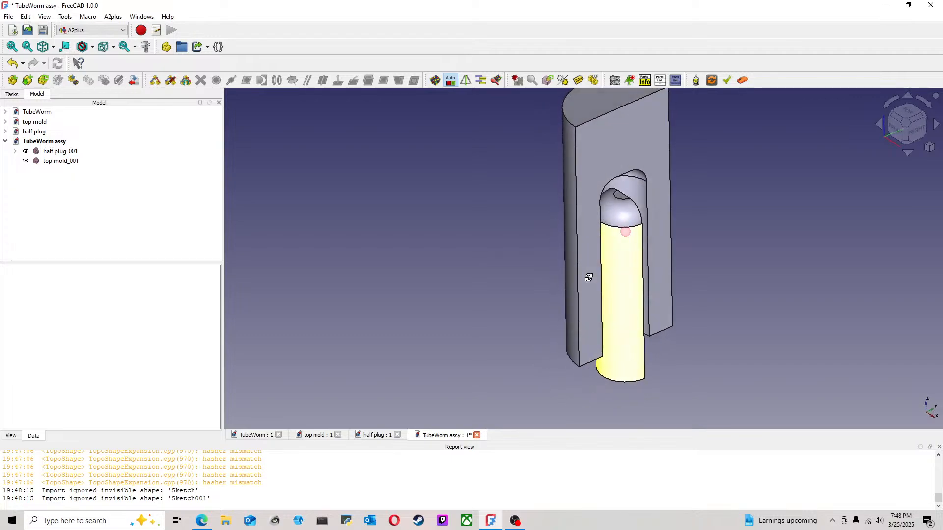
Step: Rotate the imported top mold 90° about the vertical Z axis with Transform
{"action": "left_click", "coordinate": [52, 162]}
{"action": "right_click", "coordinate": [60, 162]}
{"action": "left_click", "coordinate": [81, 167]}
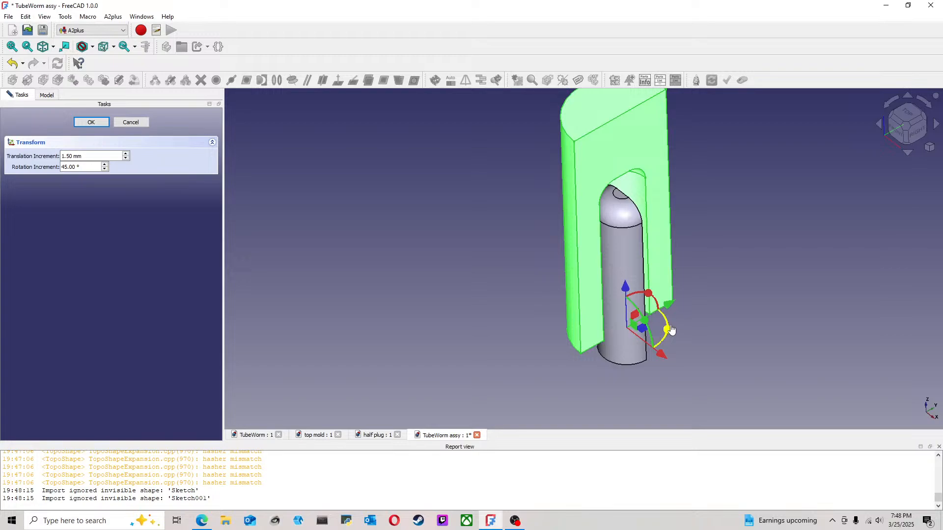
{"action": "left_click_drag", "start_coordinate": [669, 331], "coordinate": [663, 257]}
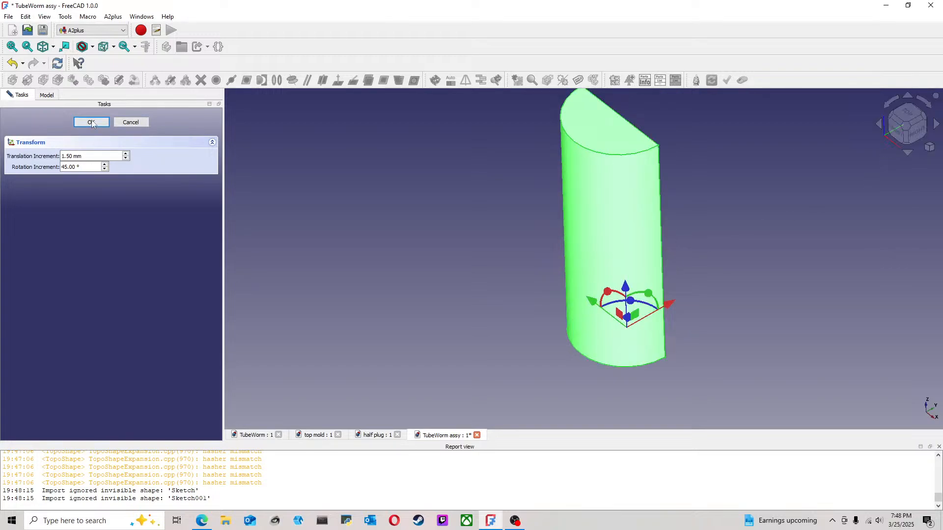
{"action": "left_click", "coordinate": [94, 121]}
Step: Make the half plug's flat tip face plane coincident with the end face of the top mold's groove, direction opposed, offset 0 mm
{"action": "middle_click_drag", "start_coordinate": [760, 261], "coordinate": [533, 236]}
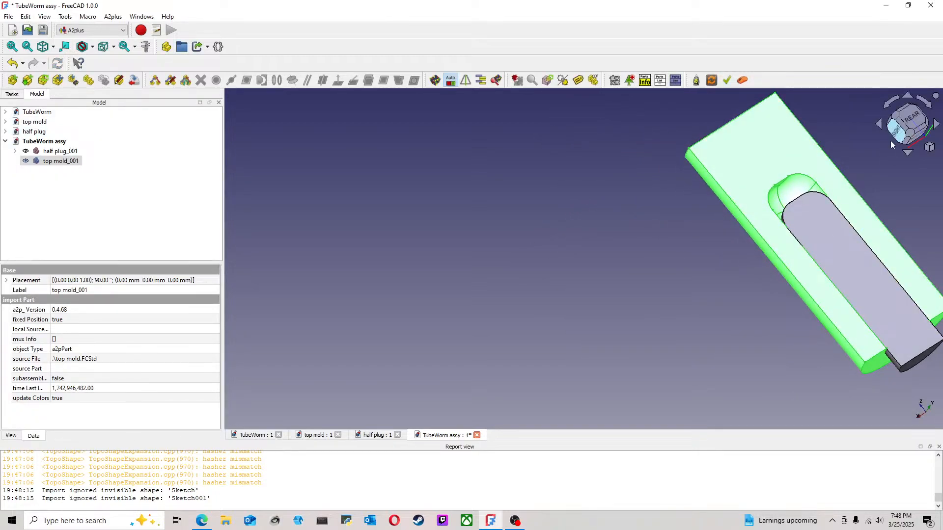
{"action": "left_click", "coordinate": [880, 175]}
{"action": "middle_click_drag", "start_coordinate": [808, 181], "coordinate": [681, 197]}
{"action": "middle_click_drag", "start_coordinate": [620, 185], "coordinate": [450, 277]}
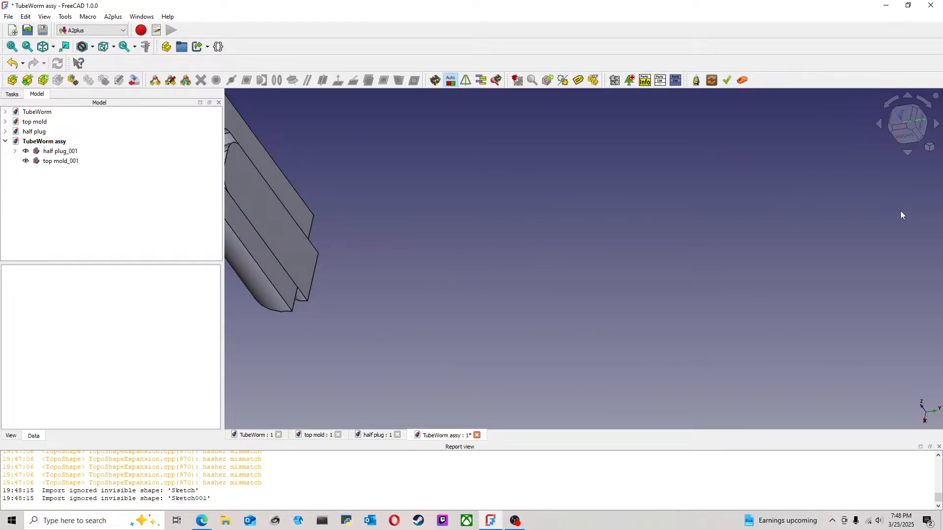
{"action": "left_click", "coordinate": [911, 125]}
{"action": "middle_click_drag", "start_coordinate": [496, 249], "coordinate": [799, 247]}
{"action": "scroll", "coordinate": [588, 274], "scroll_direction": "up", "scroll_amount": 3}
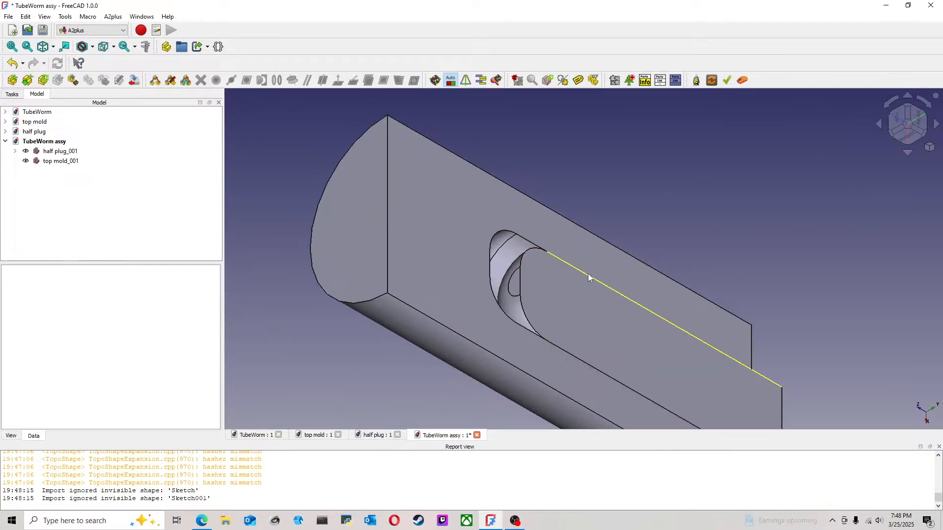
{"action": "left_click", "coordinate": [509, 281]}
{"action": "middle_click_drag", "start_coordinate": [705, 205], "coordinate": [246, 265]}
{"action": "left_click", "coordinate": [648, 163], "text": "ctrl"}
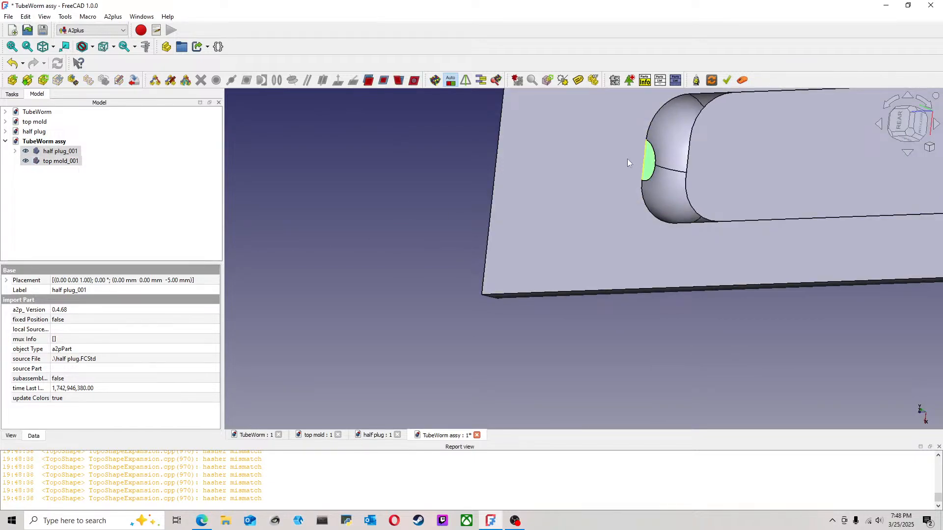
{"action": "left_click", "coordinate": [383, 81]}
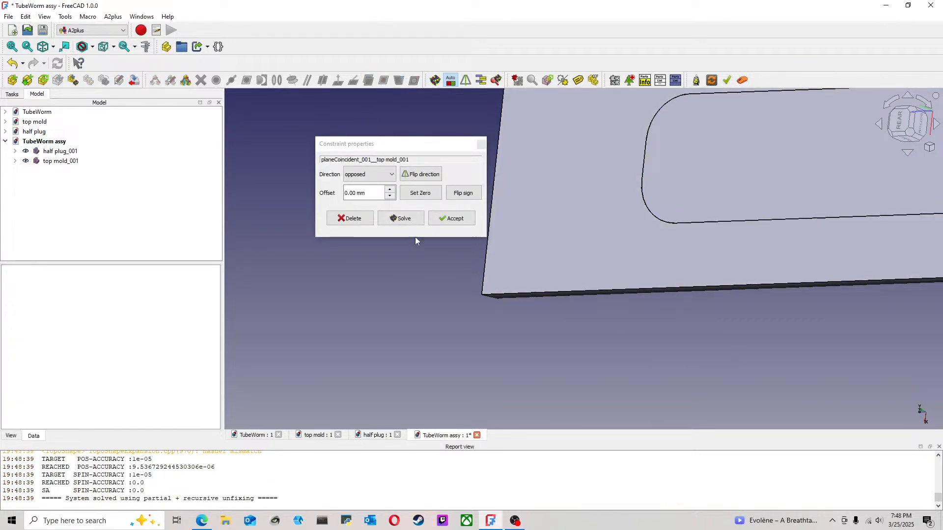
{"action": "left_click", "coordinate": [452, 218]}
Step: Save the TubeWorm assy document with the half plug constrained in the top mold
{"action": "scroll", "coordinate": [511, 243], "scroll_direction": "down", "scroll_amount": 3}
{"action": "middle_click_drag", "start_coordinate": [659, 211], "coordinate": [705, 238]}
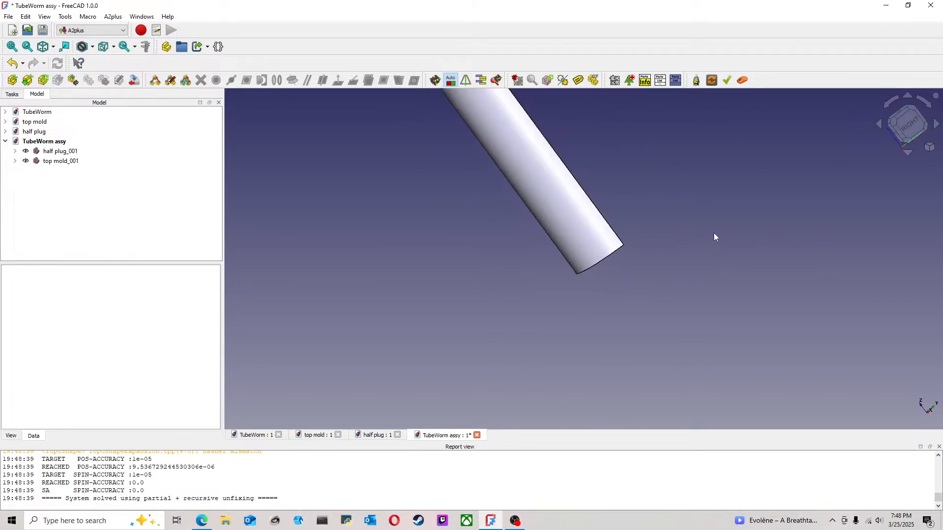
{"action": "middle_click_drag", "start_coordinate": [758, 177], "coordinate": [741, 238]}
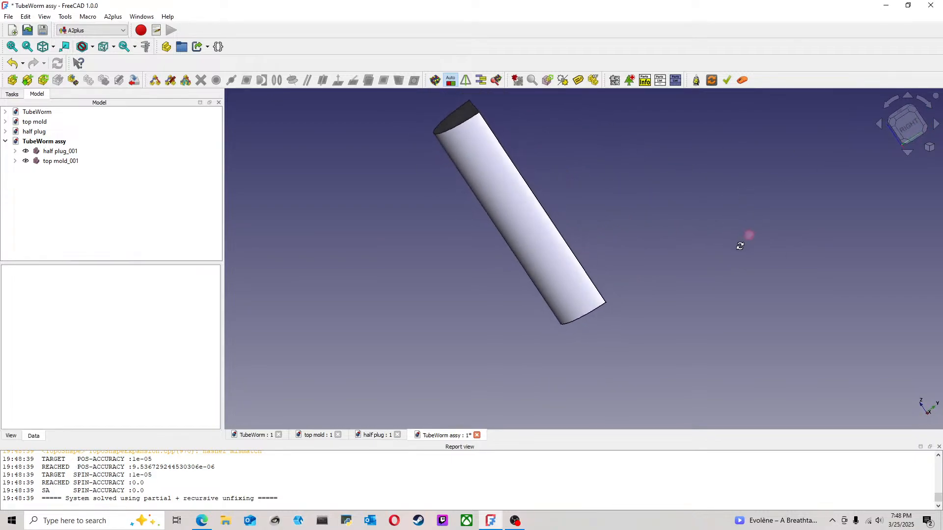
{"action": "left_click", "coordinate": [8, 15]}
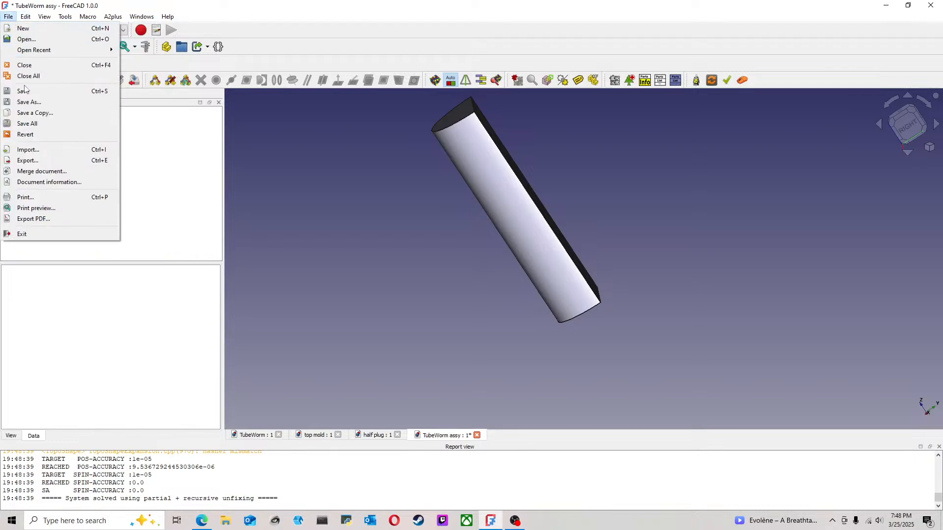
{"action": "left_click", "coordinate": [25, 90]}
Step: Examine from several angles how the half plug fits into the top mold's groove
{"action": "middle_click_drag", "start_coordinate": [690, 211], "coordinate": [642, 210]}
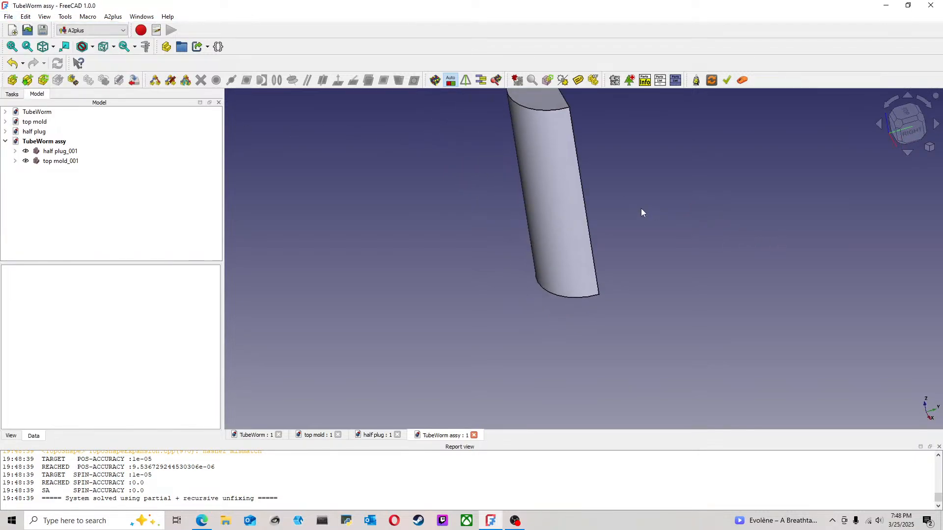
{"action": "left_click", "coordinate": [901, 129]}
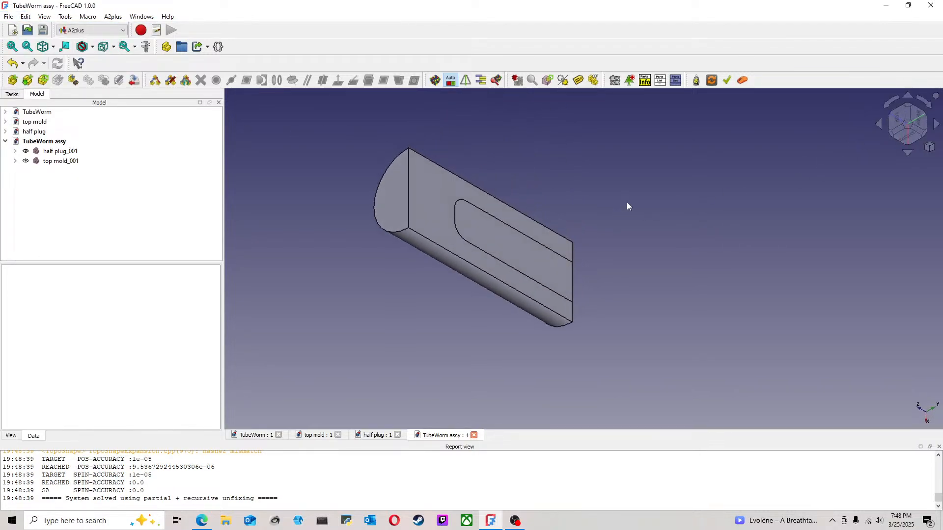
{"action": "middle_click_drag", "start_coordinate": [762, 155], "coordinate": [749, 198]}
{"action": "left_click", "coordinate": [926, 102]}
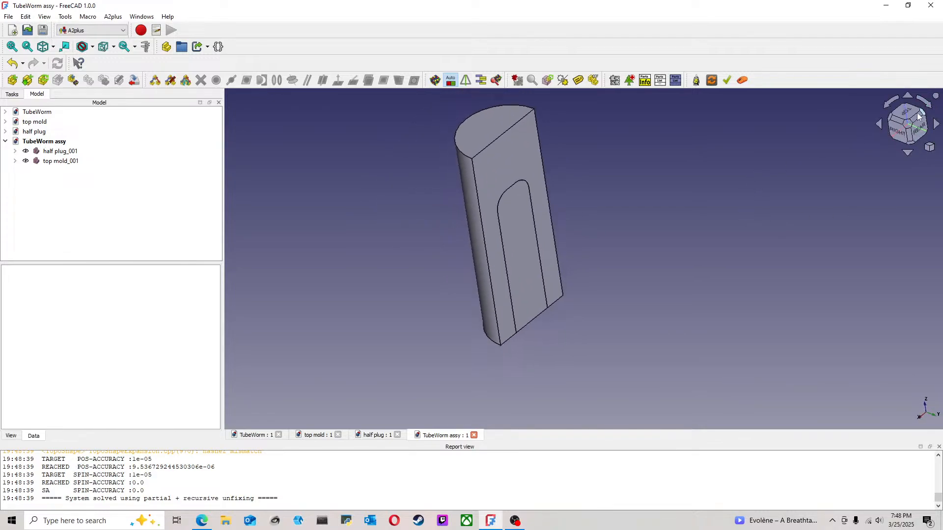
{"action": "left_click", "coordinate": [908, 125]}
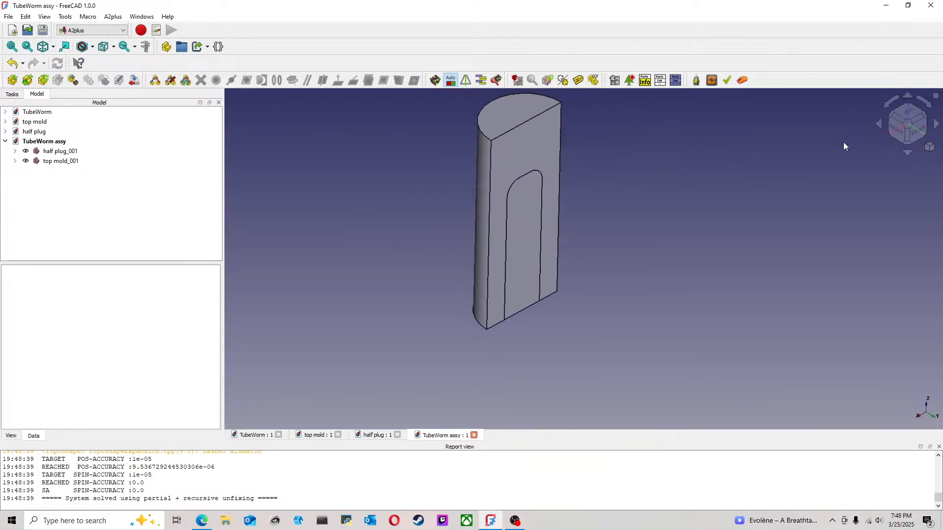
{"action": "middle_click_drag", "start_coordinate": [717, 164], "coordinate": [623, 206]}
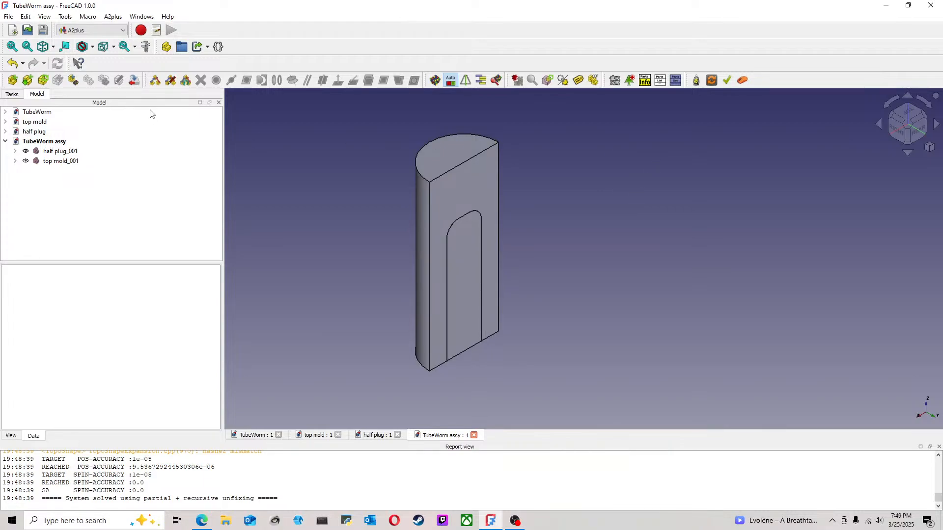
Step: Import nozzel.FCStd from the hydra worm folder and place it beside the mold
{"action": "left_click", "coordinate": [12, 80]}
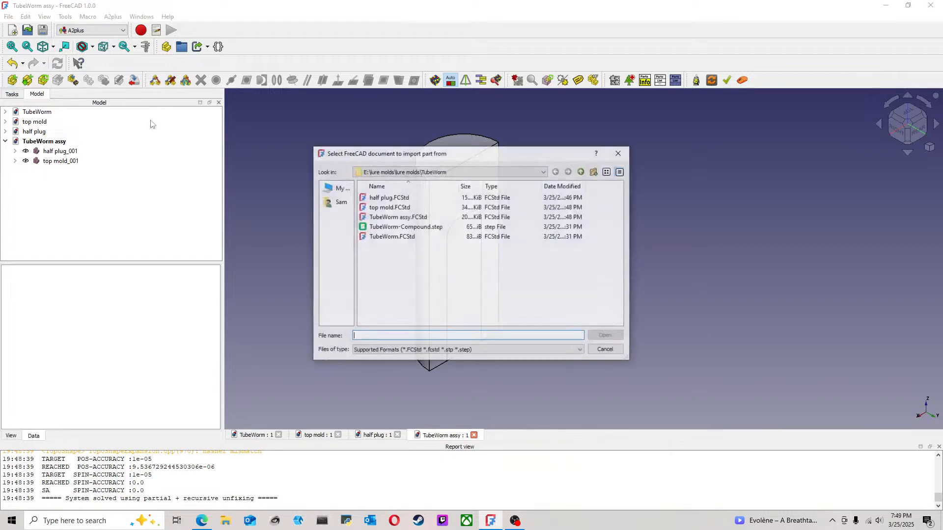
{"action": "left_click", "coordinate": [544, 173]}
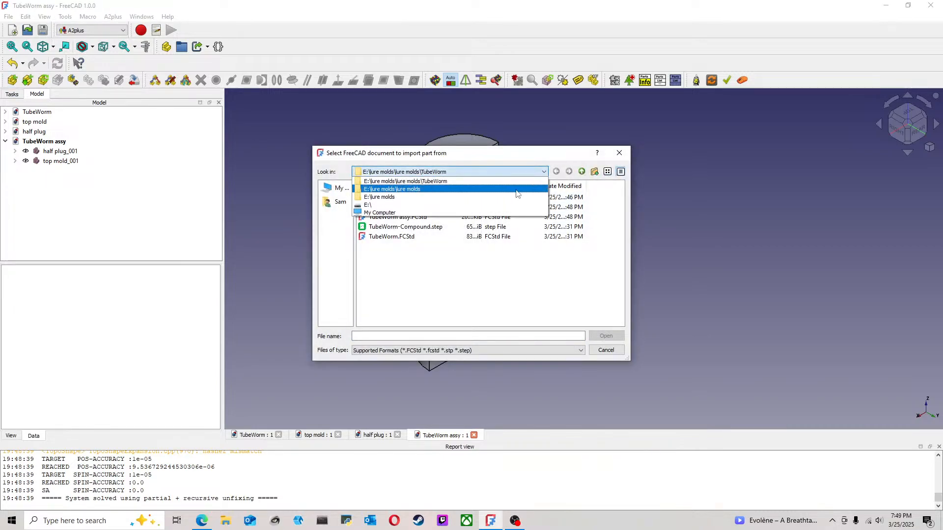
{"action": "left_click", "coordinate": [489, 192]}
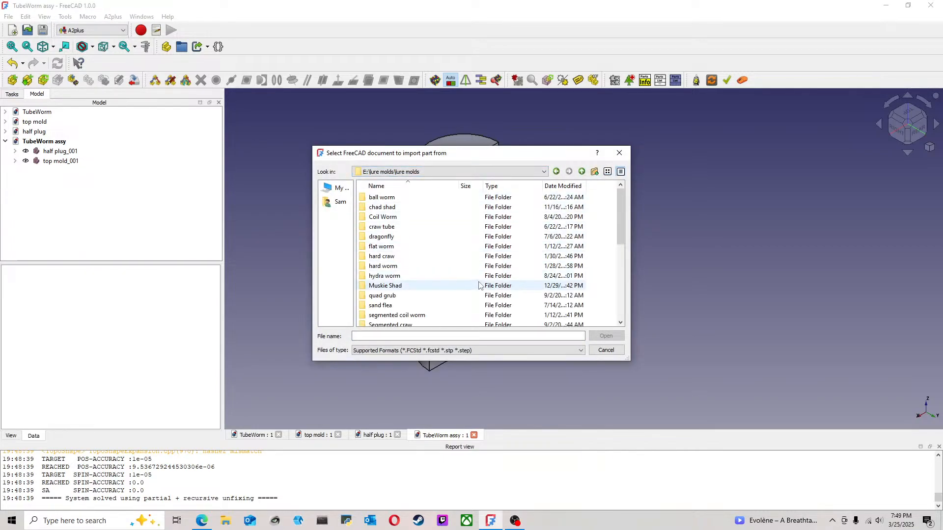
{"action": "double_click", "coordinate": [431, 278]}
{"action": "left_click", "coordinate": [391, 247]}
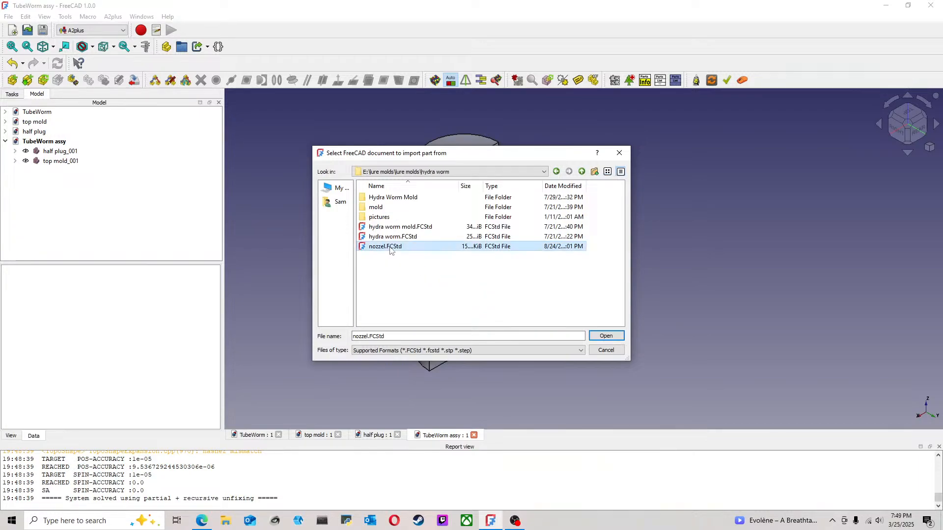
{"action": "left_click", "coordinate": [597, 337]}
{"action": "left_click", "coordinate": [628, 203]}
{"action": "left_click", "coordinate": [578, 280]}
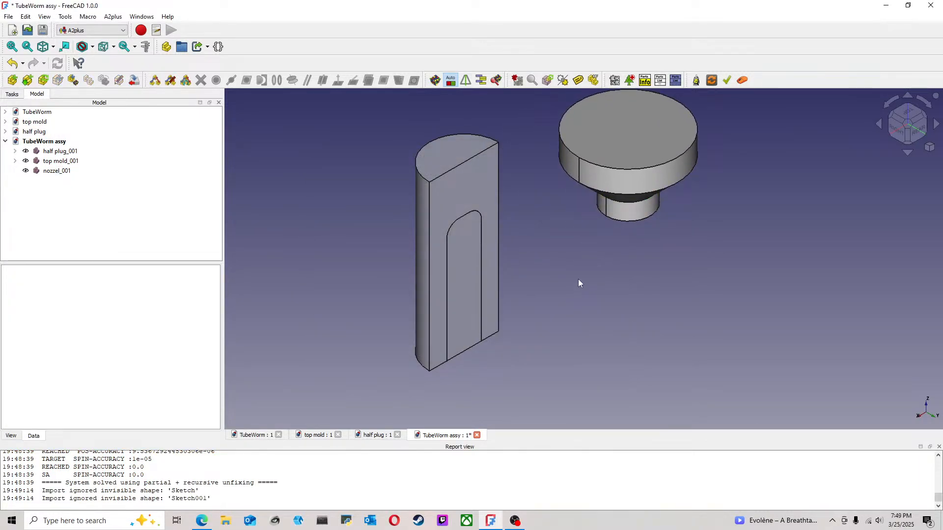
Step: Import TubeWorm-Compound.step from the TubeWorm folder and place the lure between the mold and the nozzle
{"action": "middle_click_drag", "start_coordinate": [587, 321], "coordinate": [549, 278]}
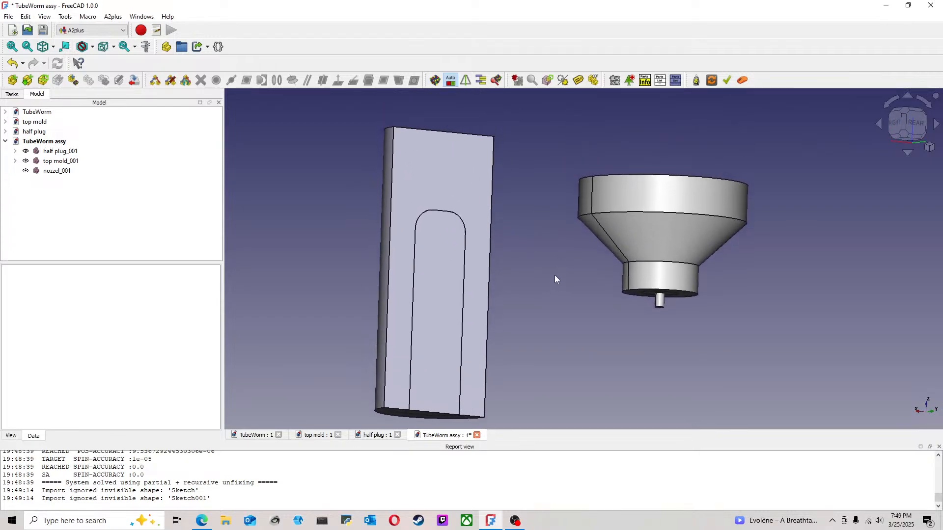
{"action": "left_click", "coordinate": [652, 280]}
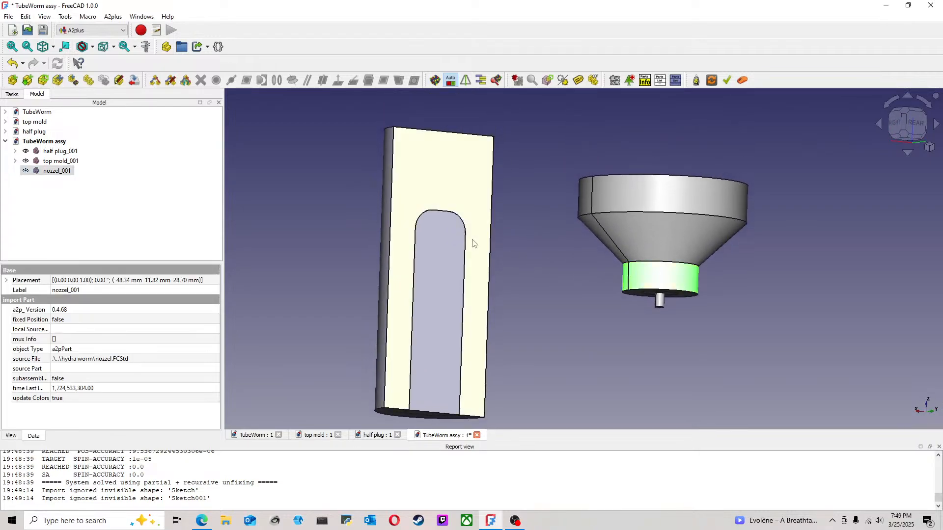
{"action": "left_click", "coordinate": [558, 247]}
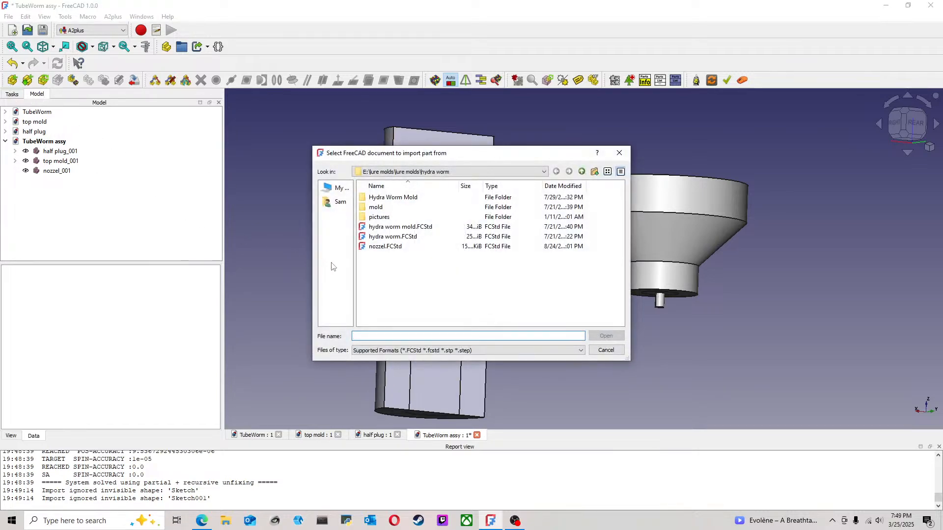
{"action": "left_click", "coordinate": [439, 172]}
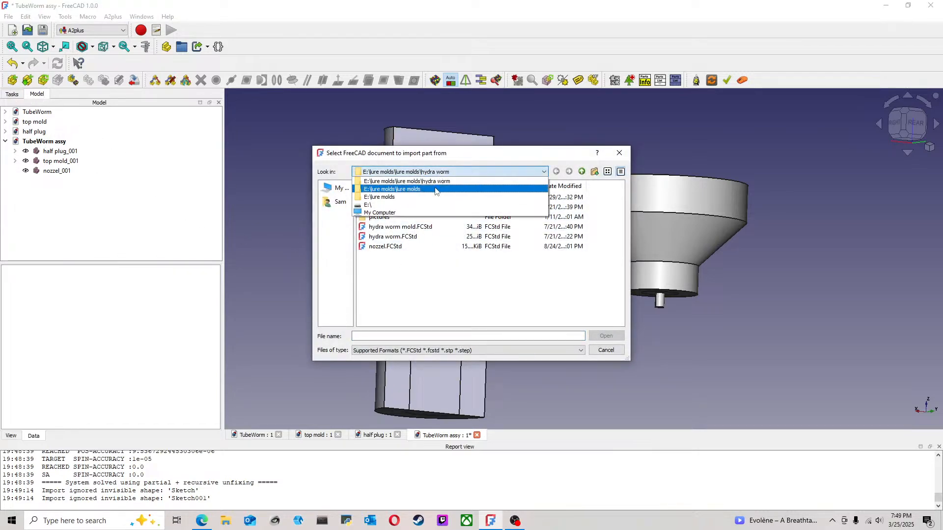
{"action": "left_click", "coordinate": [436, 190]}
{"action": "scroll", "coordinate": [435, 201], "scroll_direction": "down", "scroll_amount": 4}
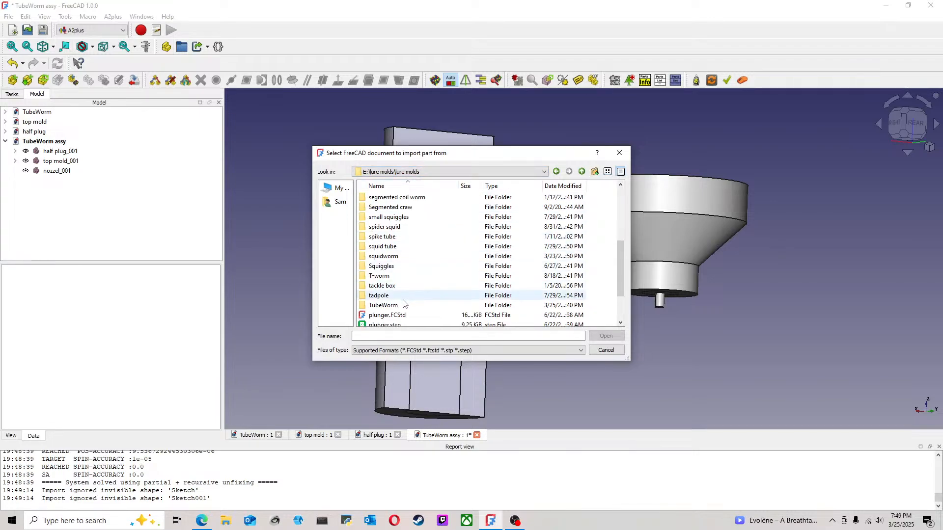
{"action": "double_click", "coordinate": [403, 305]}
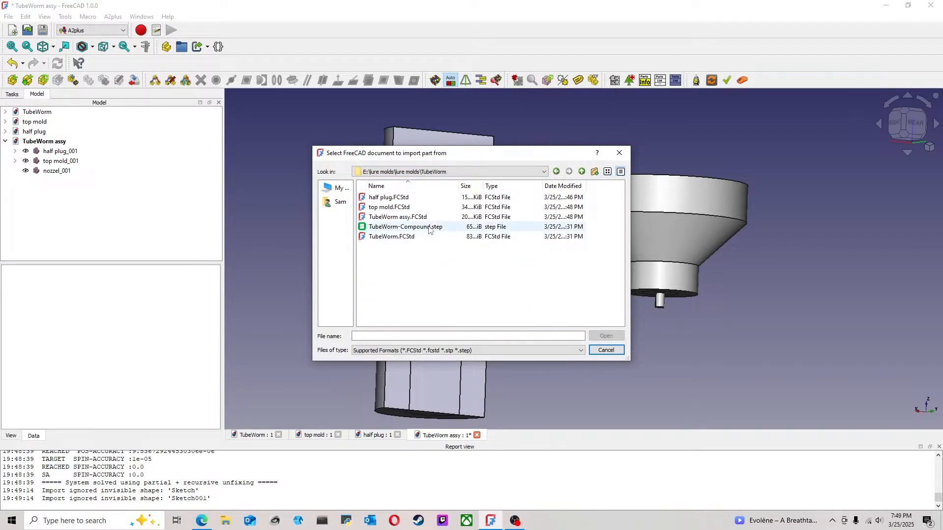
{"action": "left_click", "coordinate": [429, 229]}
{"action": "left_click", "coordinate": [607, 336]}
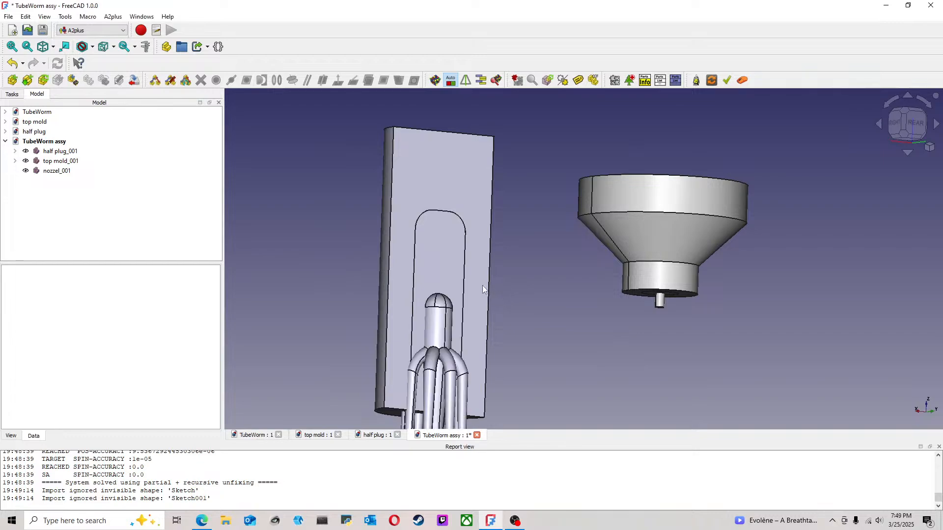
{"action": "left_click", "coordinate": [537, 308]}
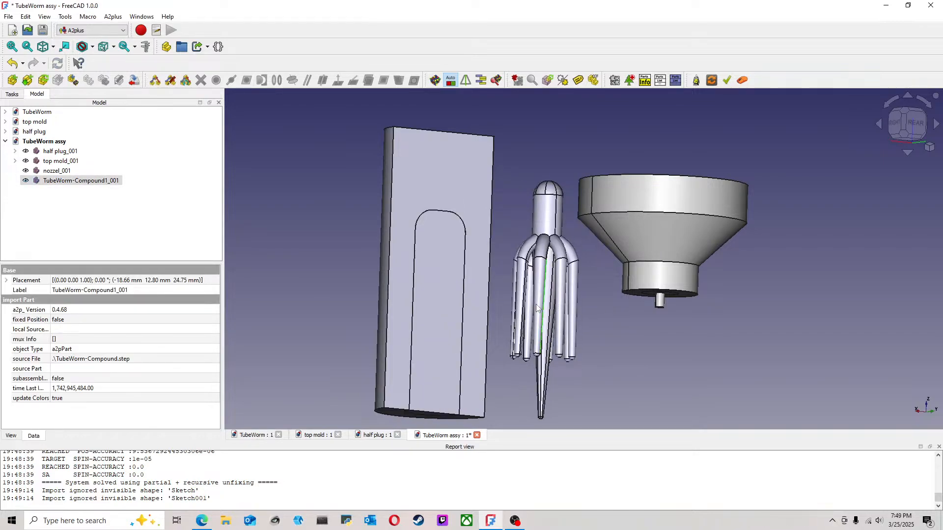
{"action": "left_click", "coordinate": [586, 304]}
Step: Save the assembly with the nozzle and lure parts added
{"action": "scroll", "coordinate": [586, 304], "scroll_direction": "down", "scroll_amount": 2}
{"action": "middle_click_drag", "start_coordinate": [595, 307], "coordinate": [573, 323]}
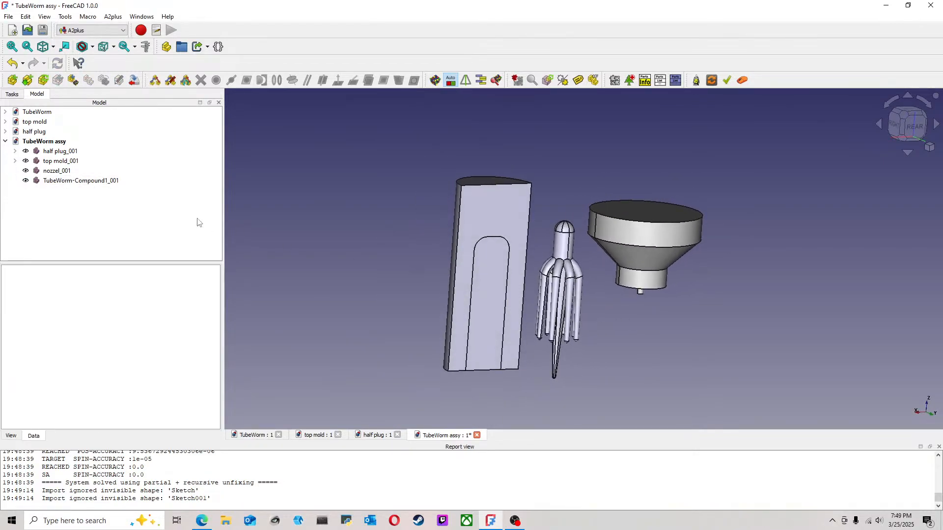
{"action": "left_click", "coordinate": [9, 16]}
{"action": "left_click", "coordinate": [20, 90]}
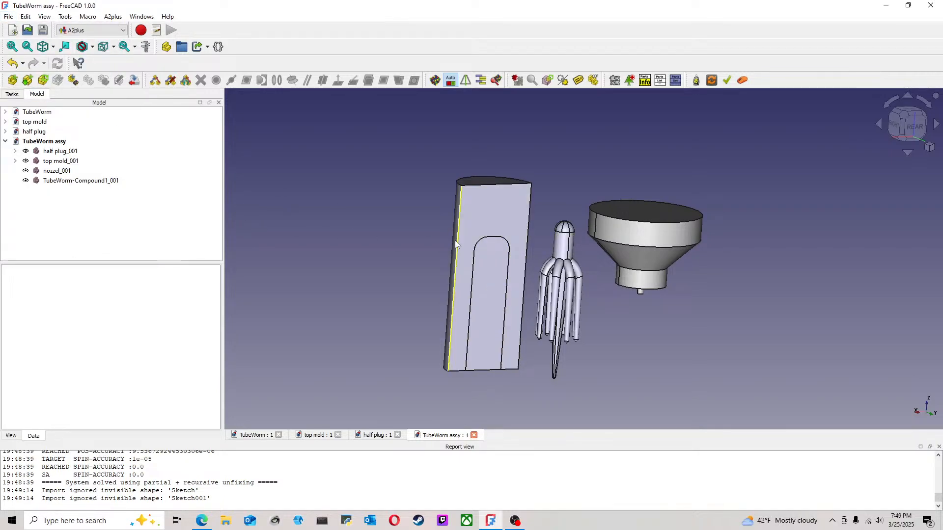
Step: Make the lure's cylindrical body coaxial with the top mold's curved outer face using an axis coincident constraint
{"action": "left_click", "coordinate": [564, 248]}
{"action": "middle_click_drag", "start_coordinate": [543, 191], "coordinate": [560, 195]}
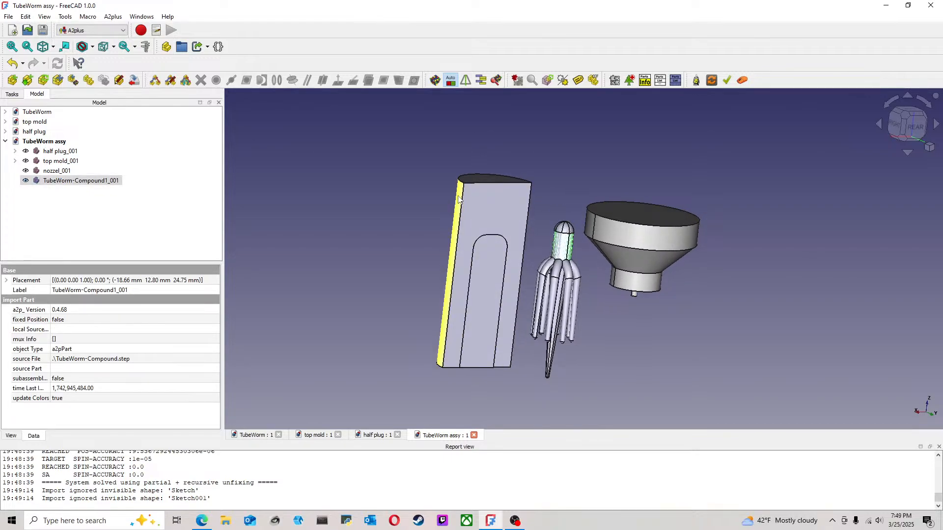
{"action": "left_click", "coordinate": [459, 198], "text": "ctrl"}
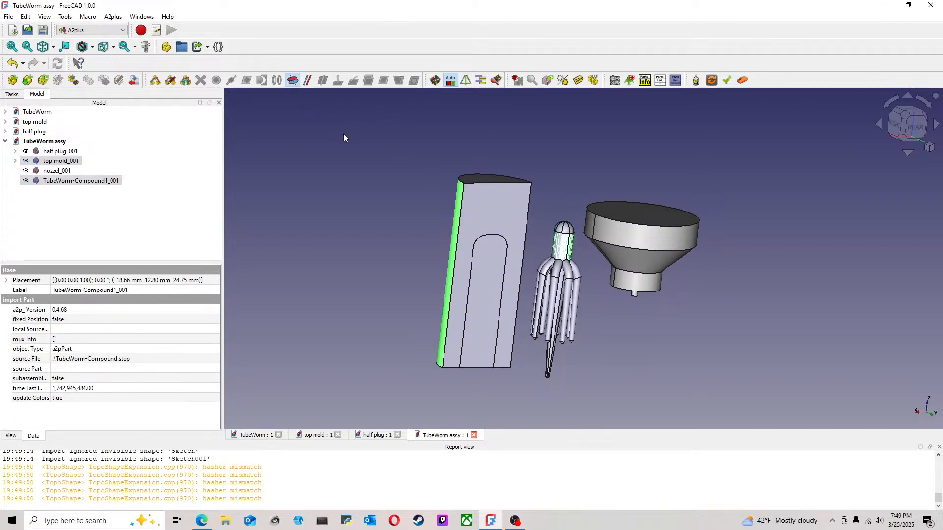
{"action": "left_click", "coordinate": [422, 215]}
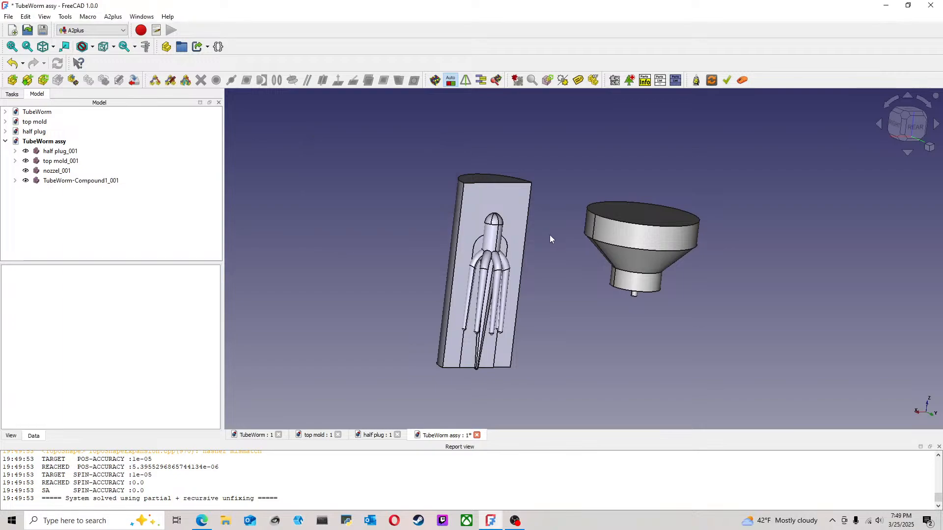
Step: Add an axis coincident constraint between the nozzle's neck and the top mold's curved outer face, with direction opposed
{"action": "mouse_move", "coordinate": [533, 241]}
{"action": "middle_mouse_down"}
{"action": "mouse_move", "coordinate": [541, 206]}
{"action": "mouse_move", "coordinate": [534, 233]}
{"action": "mouse_move", "coordinate": [525, 218]}
{"action": "mouse_move", "coordinate": [518, 240]}
{"action": "middle_mouse_up"}
{"action": "left_click", "coordinate": [644, 268]}
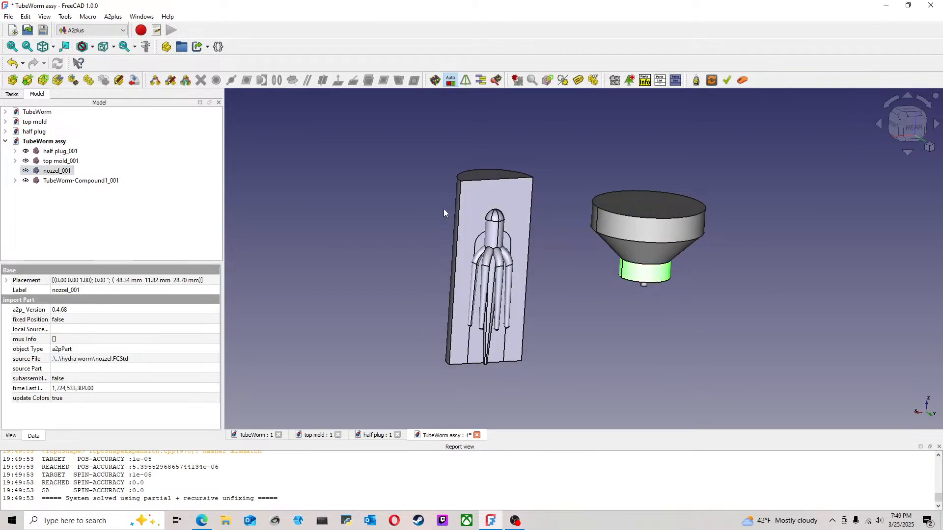
{"action": "middle_click_drag", "start_coordinate": [390, 212], "coordinate": [418, 187]}
{"action": "left_click", "coordinate": [445, 226], "text": "ctrl"}
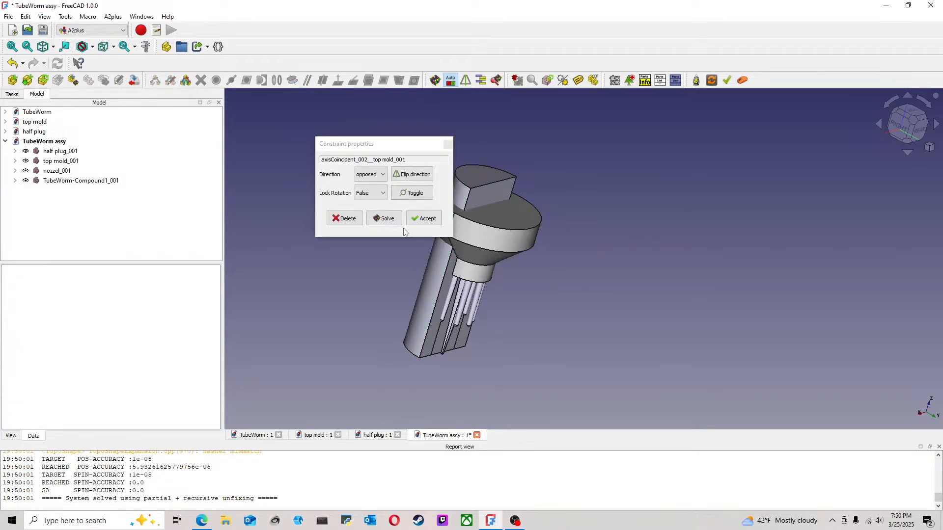
{"action": "left_click", "coordinate": [422, 217]}
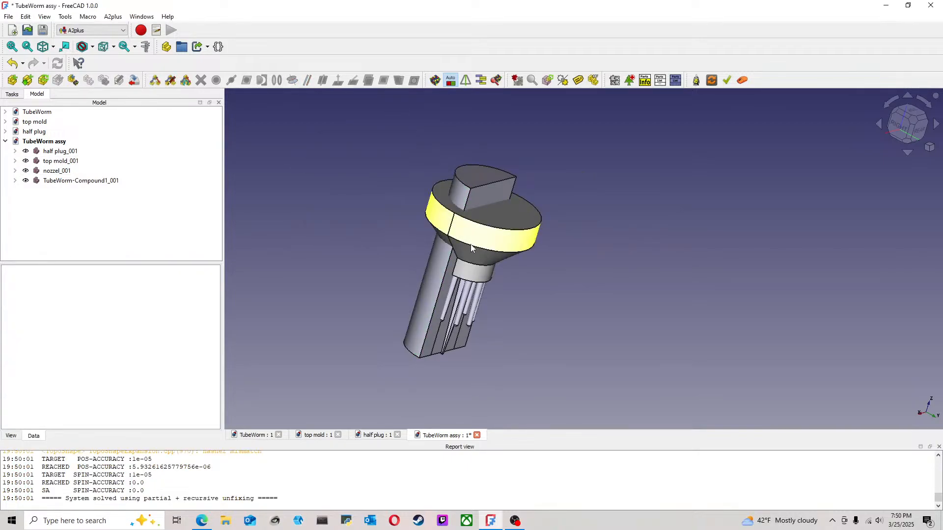
Step: Transform the nozzle upward along its axis until its neck rests at the mold's upper end
{"action": "left_click", "coordinate": [57, 170]}
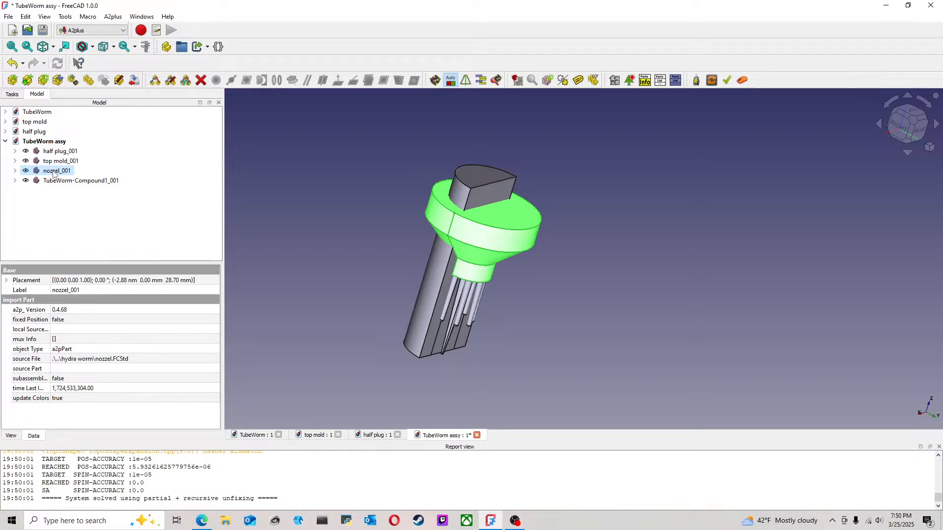
{"action": "right_click", "coordinate": [54, 173]}
{"action": "left_click", "coordinate": [81, 6]}
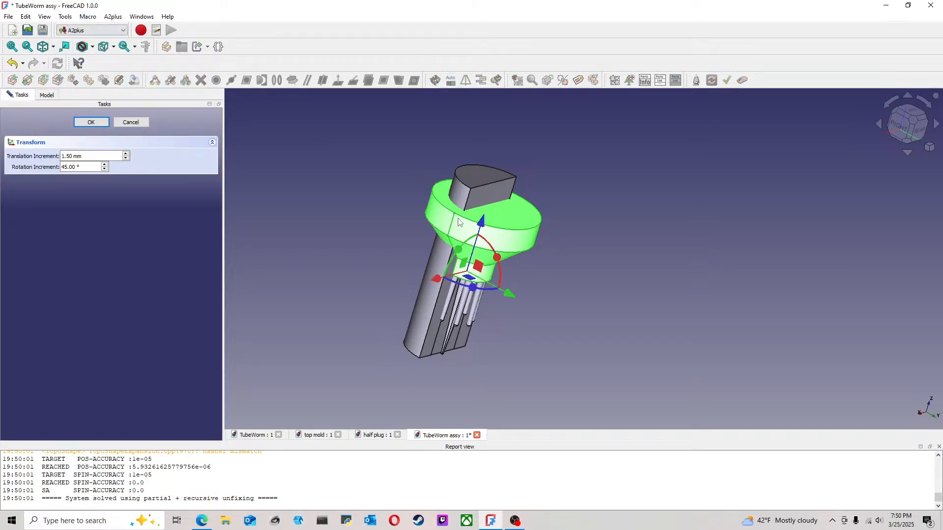
{"action": "left_click_drag", "start_coordinate": [481, 227], "coordinate": [509, 140]}
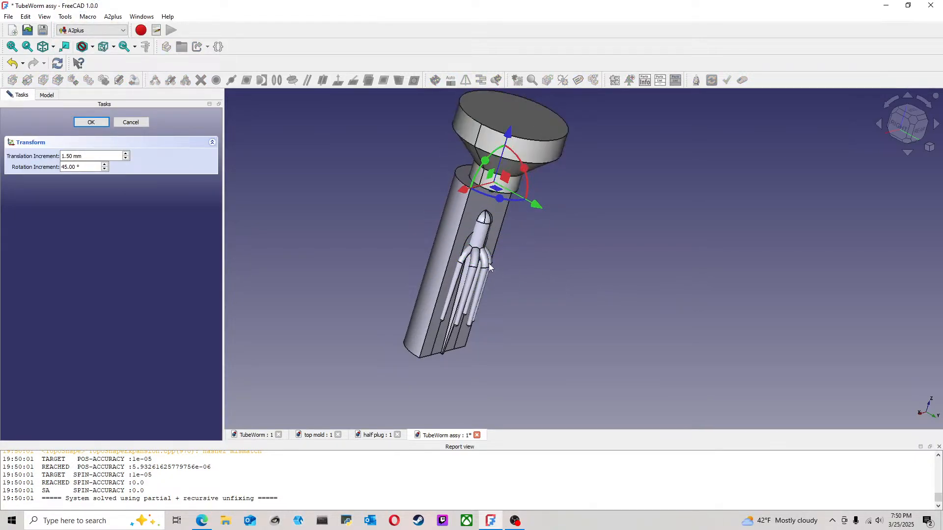
{"action": "left_click", "coordinate": [100, 121]}
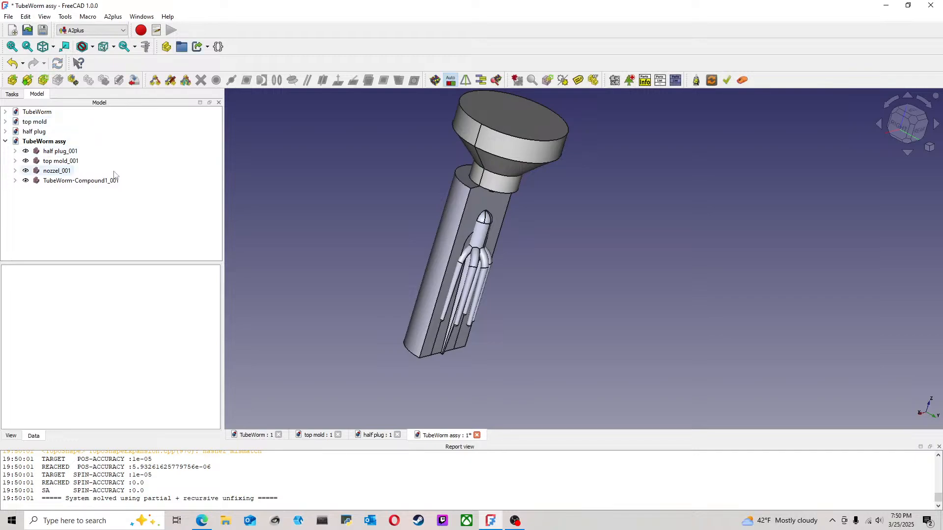
Step: Transform the lure upward along the mold axis to Z 33.75 mm, so its head sits just below the nozzle tip
{"action": "left_click", "coordinate": [907, 144]}
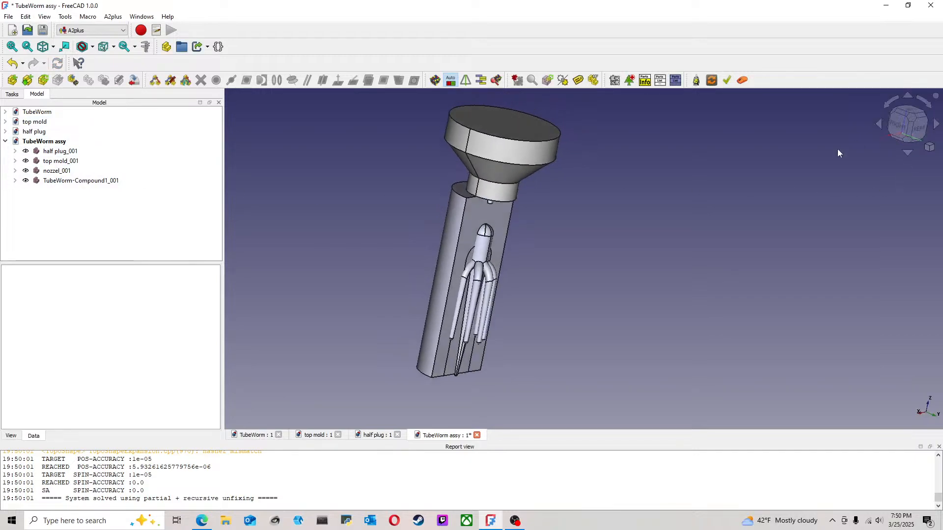
{"action": "middle_click_drag", "start_coordinate": [645, 306], "coordinate": [611, 266]}
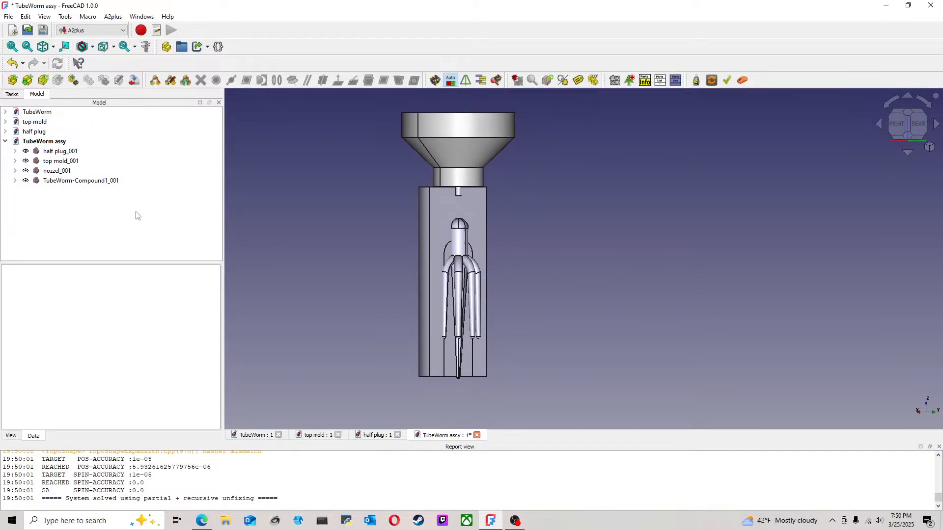
{"action": "left_click", "coordinate": [57, 181]}
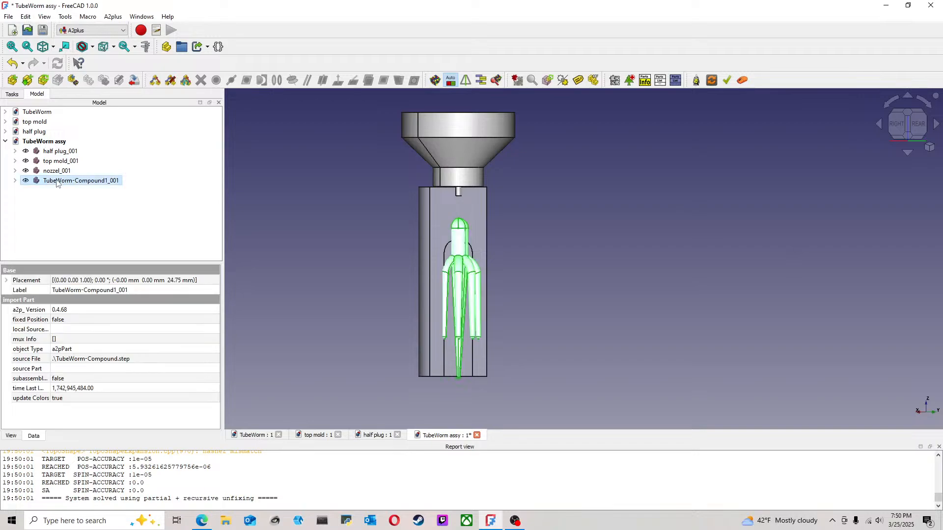
{"action": "right_click", "coordinate": [102, 150]}
{"action": "left_click", "coordinate": [133, 150]}
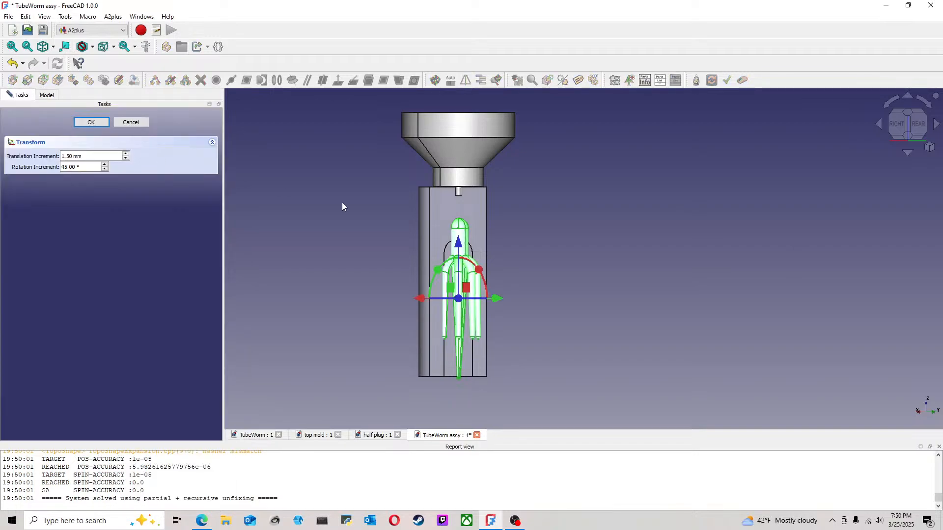
{"action": "left_click_drag", "start_coordinate": [461, 246], "coordinate": [466, 216]}
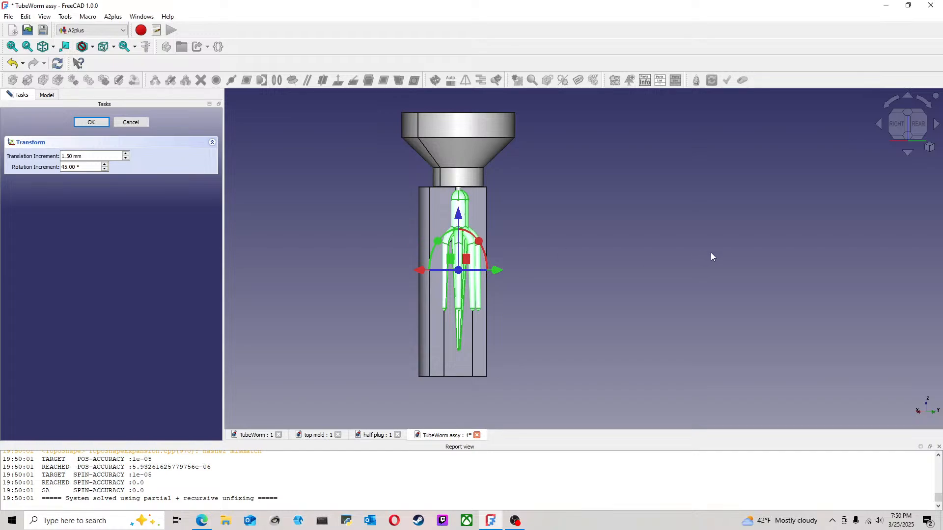
{"action": "scroll", "coordinate": [436, 260], "scroll_direction": "up", "scroll_amount": 4}
{"action": "middle_click_drag", "start_coordinate": [600, 210], "coordinate": [556, 209]}
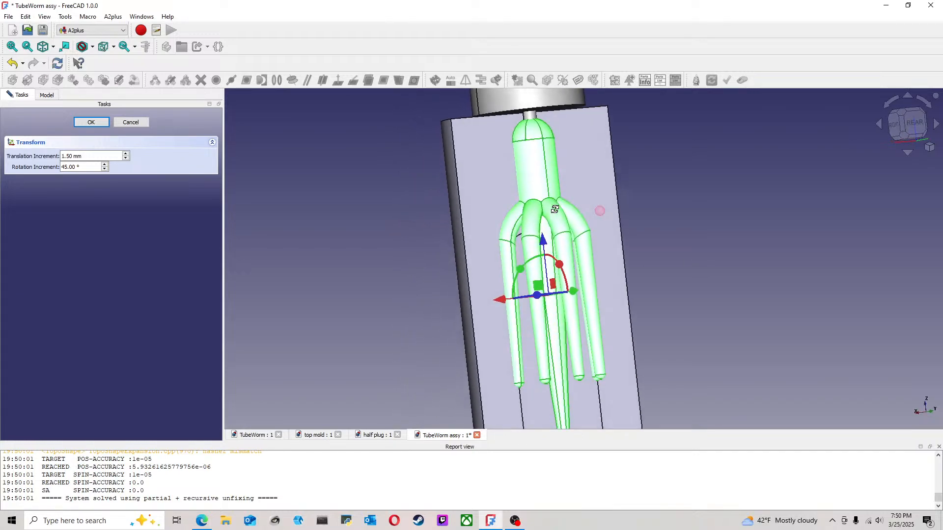
{"action": "left_click", "coordinate": [907, 123]}
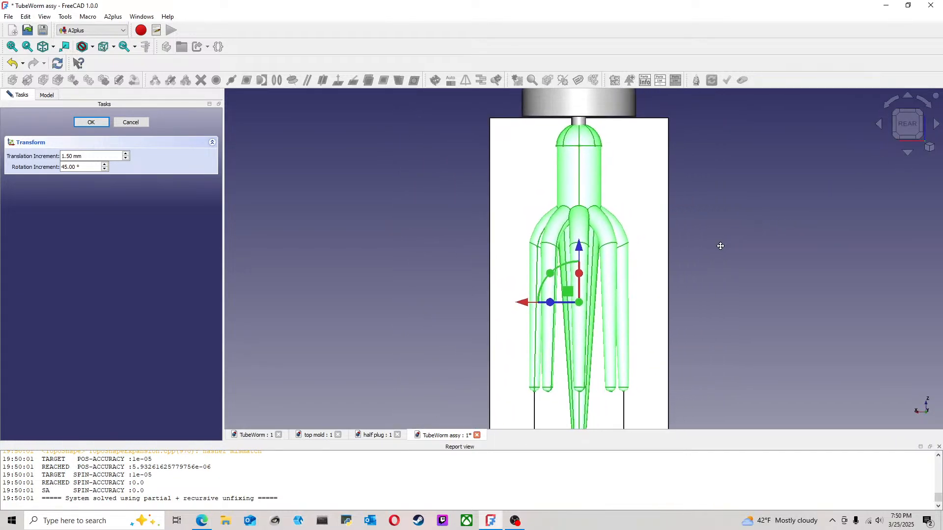
{"action": "mouse_move", "coordinate": [655, 253]}
{"action": "middle_mouse_down"}
{"action": "mouse_move", "coordinate": [672, 217]}
{"action": "mouse_move", "coordinate": [655, 251]}
{"action": "mouse_move", "coordinate": [637, 244]}
{"action": "mouse_move", "coordinate": [635, 261]}
{"action": "mouse_move", "coordinate": [642, 253]}
{"action": "middle_mouse_up"}
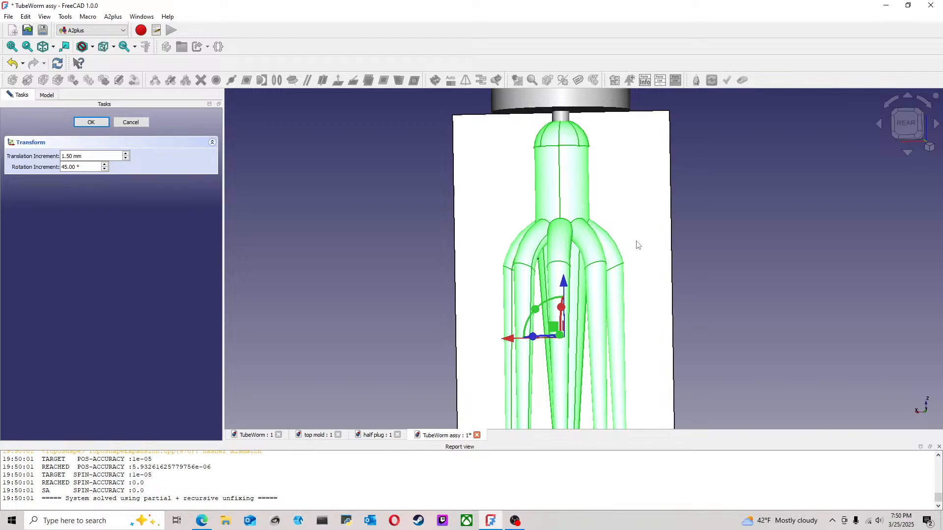
{"action": "scroll", "coordinate": [621, 197], "scroll_direction": "down", "scroll_amount": 3}
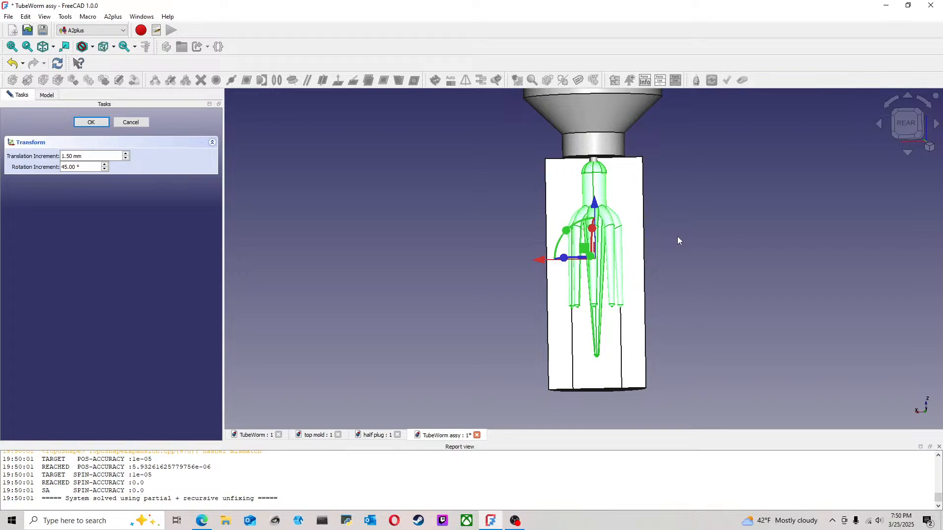
{"action": "left_click", "coordinate": [91, 121]}
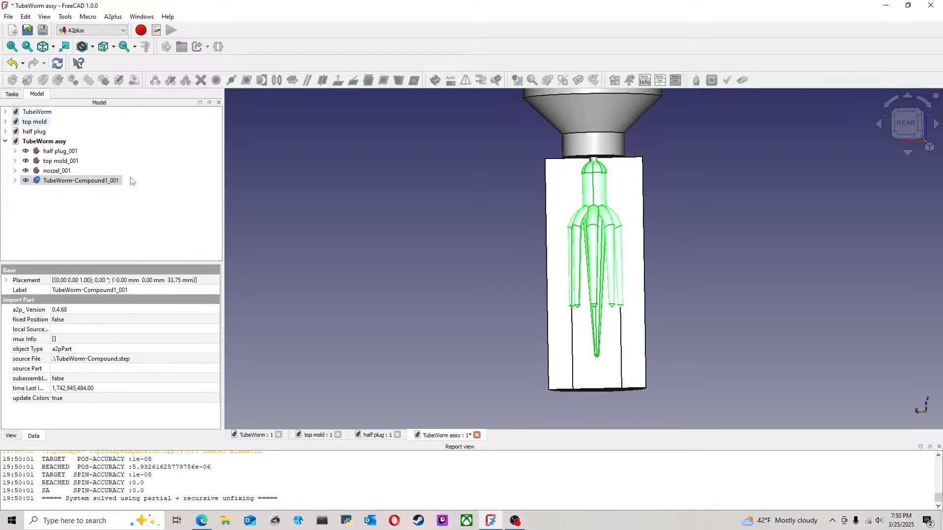
{"action": "double_click", "coordinate": [117, 182]}
{"action": "left_click", "coordinate": [127, 122]}
{"action": "left_click", "coordinate": [241, 205]}
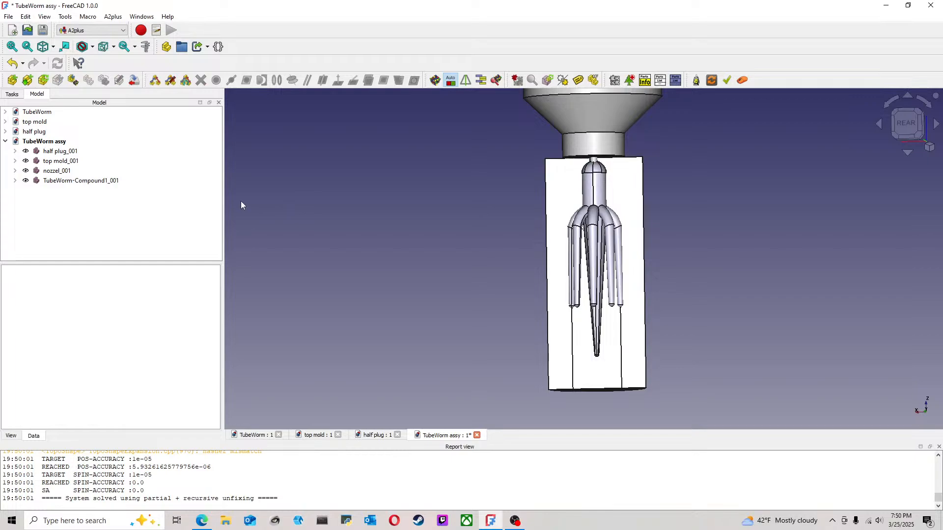
Step: Open the lure's Placement and select its Z translation value for editing
{"action": "left_click", "coordinate": [85, 182]}
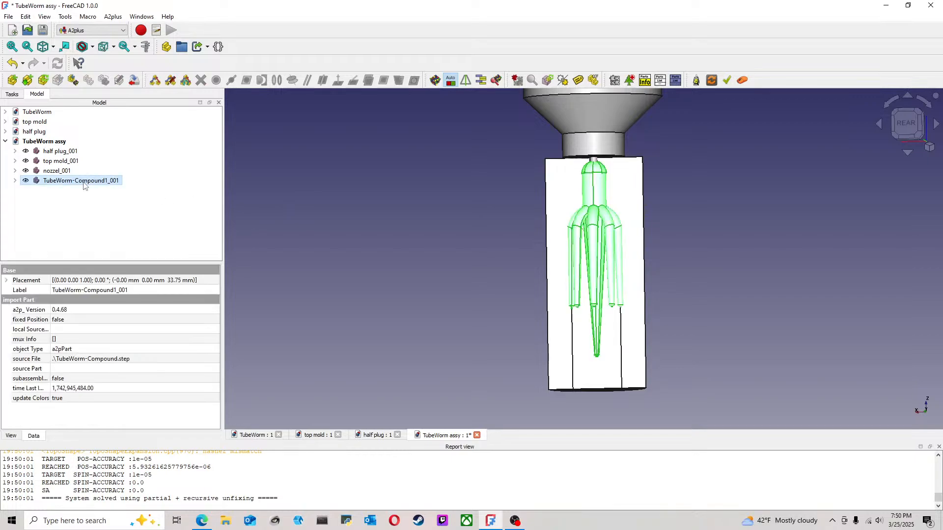
{"action": "double_click", "coordinate": [106, 281]}
{"action": "left_click", "coordinate": [206, 281]}
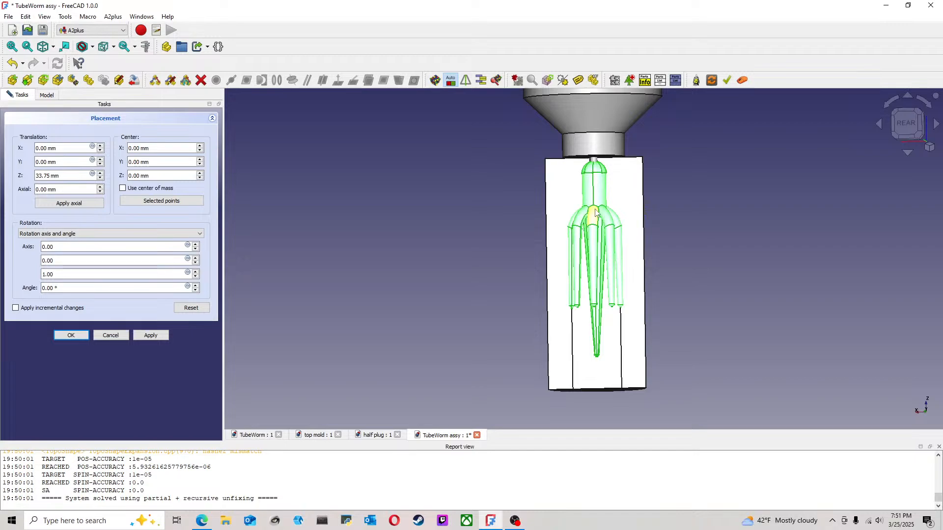
{"action": "left_click_drag", "start_coordinate": [59, 176], "coordinate": [11, 174]}
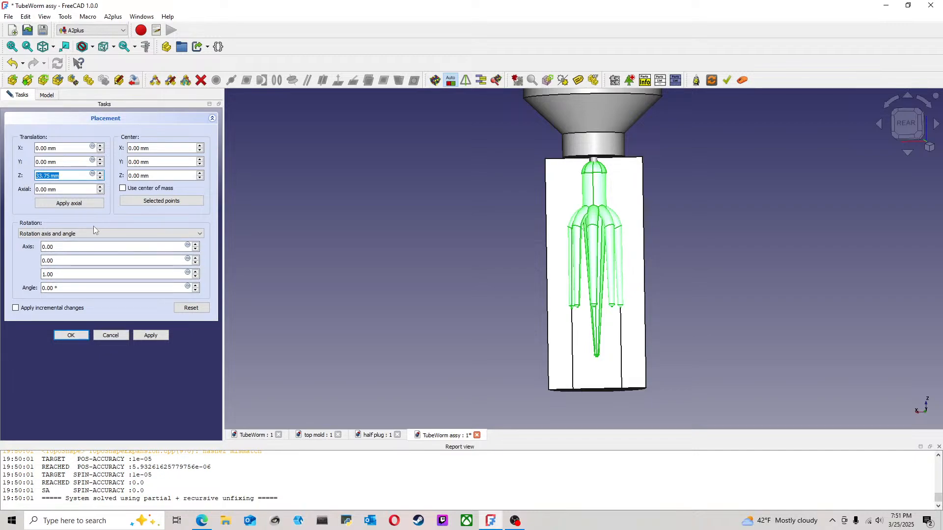
Step: Set the Z translation of the TubeWorm compound to 0 mm
{"action": "type", "text": "0"}
{"action": "key", "text": "Return"}
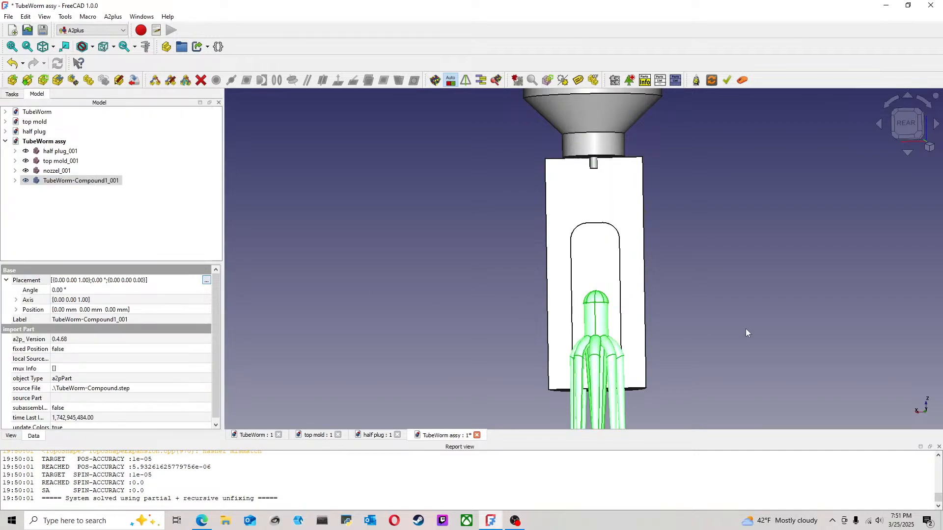
{"action": "left_click", "coordinate": [716, 322]}
{"action": "middle_click_drag", "start_coordinate": [714, 320], "coordinate": [632, 349]}
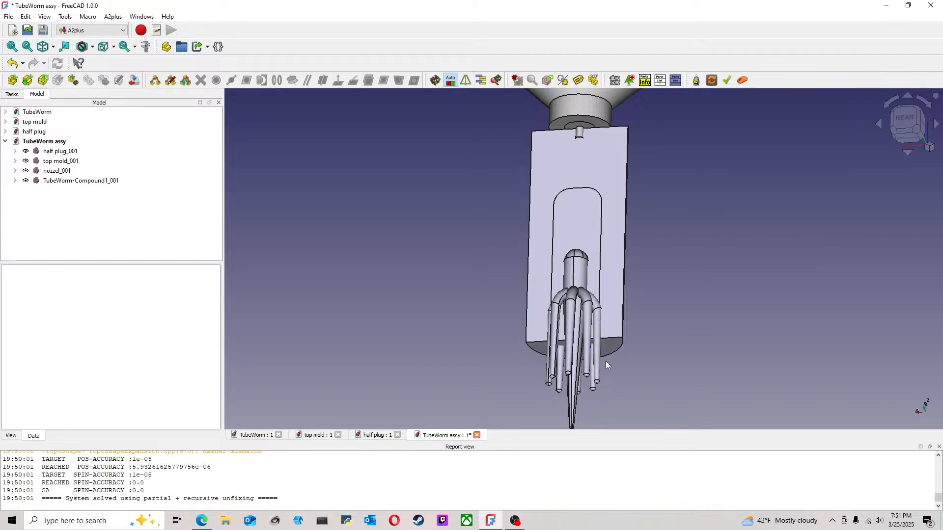
Step: Switch to Calculator and add 5 to 38.1
{"action": "left_click", "coordinate": [108, 521]}
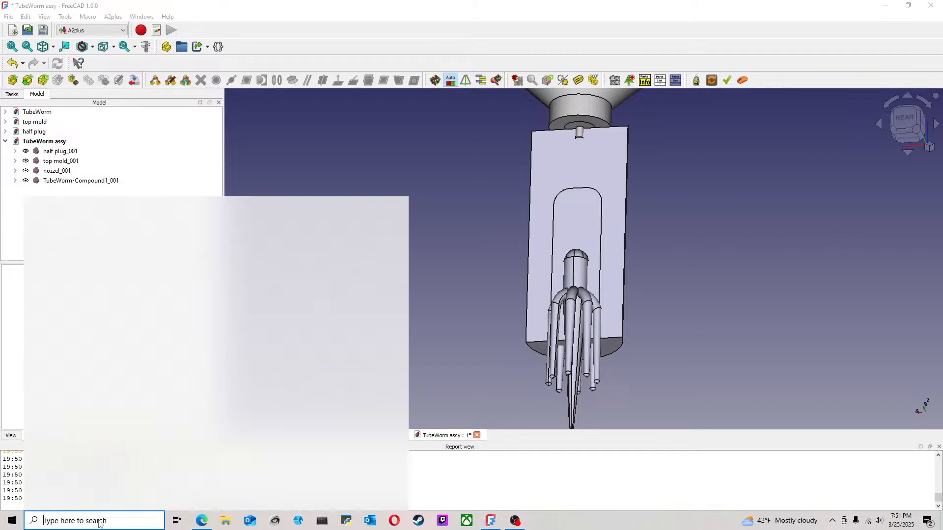
{"action": "type", "text": "ca"}
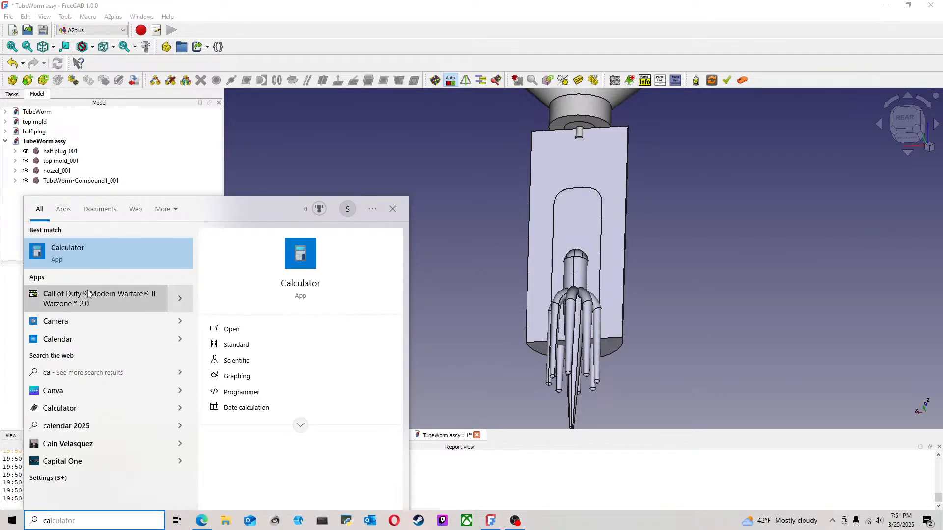
{"action": "key", "text": "Return"}
{"action": "left_click", "coordinate": [317, 450]}
{"action": "left_click", "coordinate": [288, 413]}
{"action": "left_click", "coordinate": [304, 466]}
{"action": "left_click", "coordinate": [245, 448]}
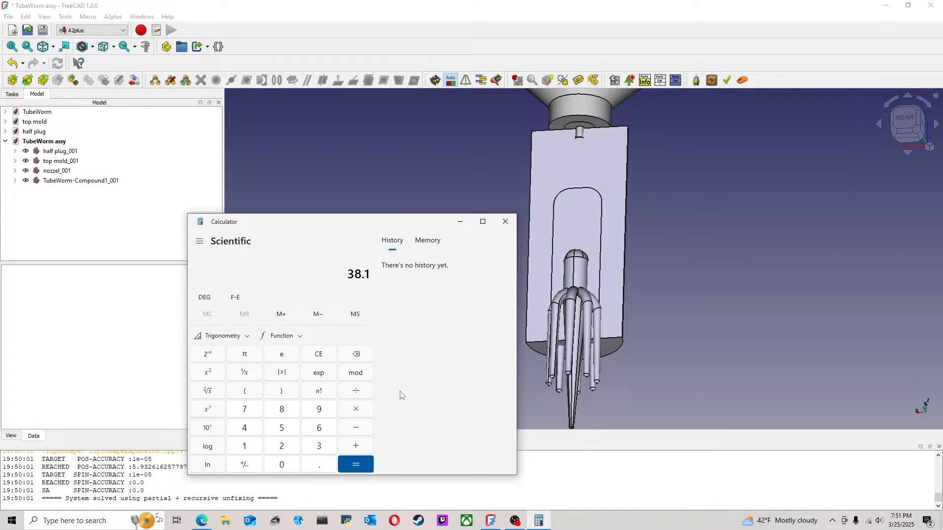
{"action": "left_click", "coordinate": [354, 444]}
{"action": "left_click", "coordinate": [290, 432]}
{"action": "left_click", "coordinate": [359, 463]}
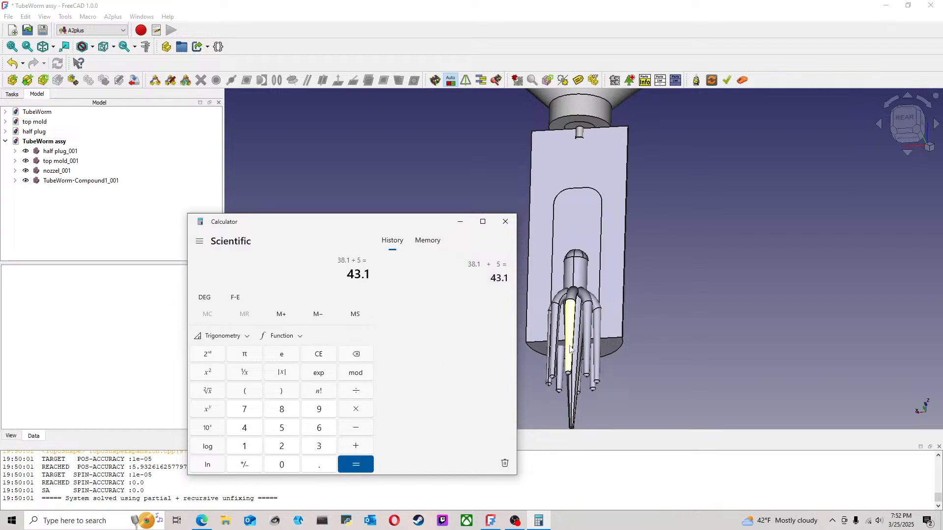
Step: Subtract 12.7 from the sum and return to the FreeCAD assembly
{"action": "left_click", "coordinate": [362, 435]}
{"action": "left_click", "coordinate": [250, 451]}
{"action": "left_click", "coordinate": [278, 452]}
{"action": "left_click", "coordinate": [317, 466]}
{"action": "left_click", "coordinate": [253, 414]}
{"action": "left_click", "coordinate": [372, 466]}
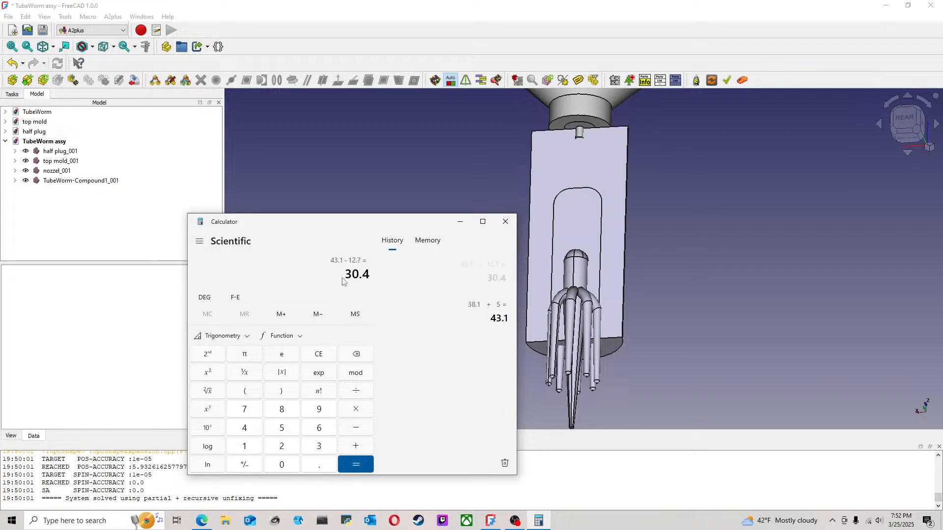
{"action": "left_click", "coordinate": [461, 222]}
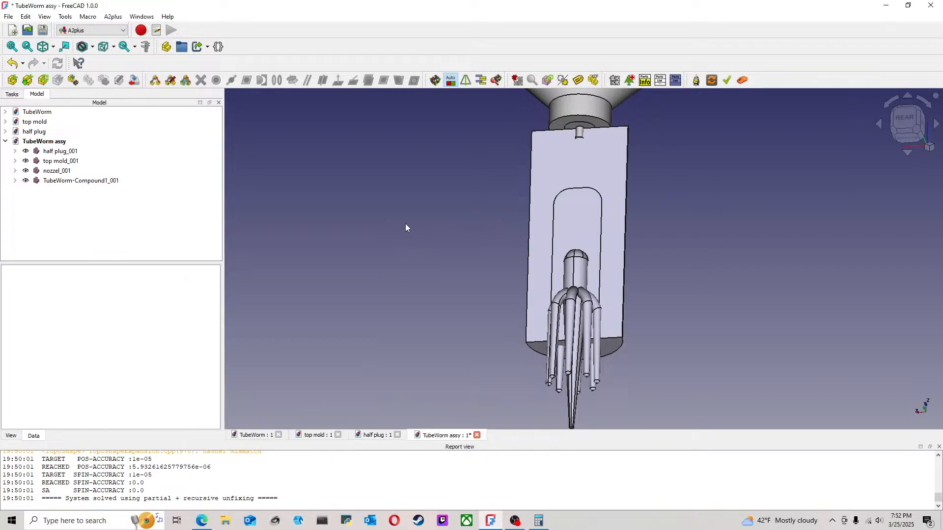
Step: Move the TubeWorm compound up inside the mold by setting its placement's Z translation to 30.4 mm
{"action": "double_click", "coordinate": [111, 180]}
{"action": "left_click", "coordinate": [131, 122]}
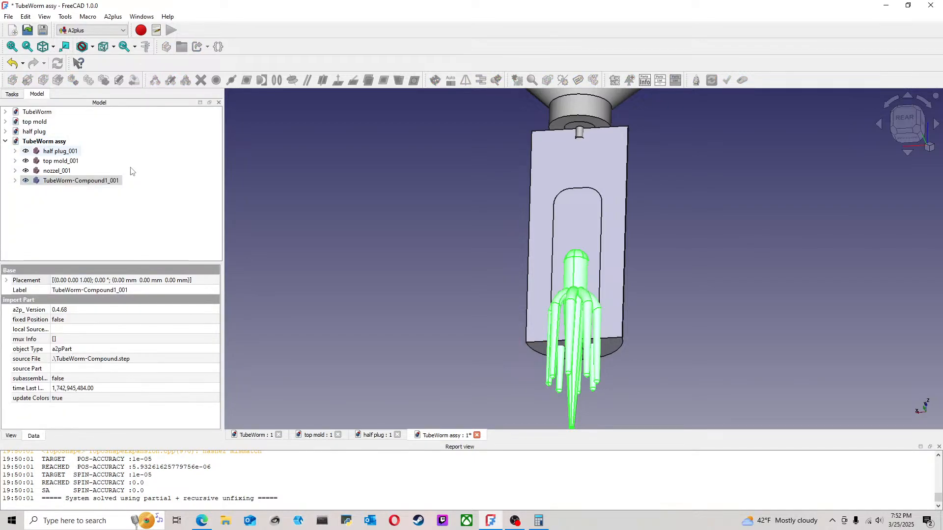
{"action": "right_click", "coordinate": [86, 181]}
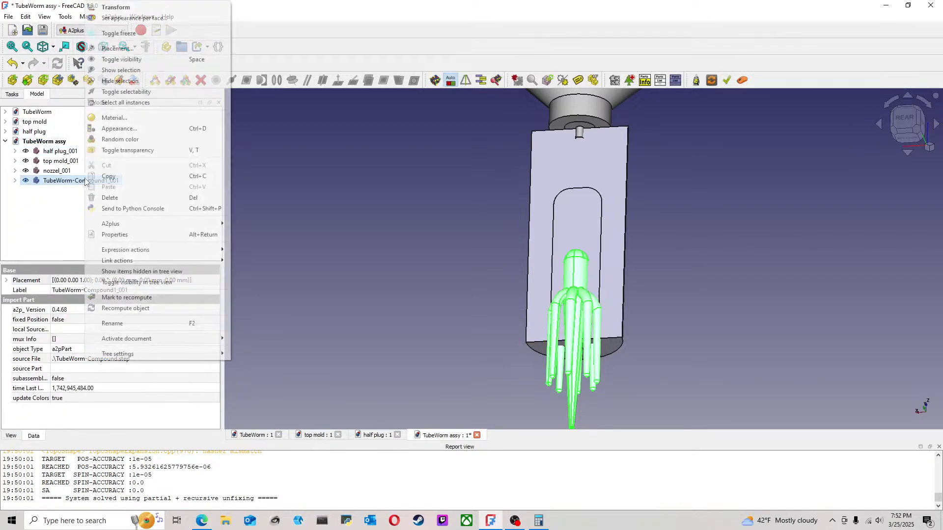
{"action": "left_click", "coordinate": [60, 283]}
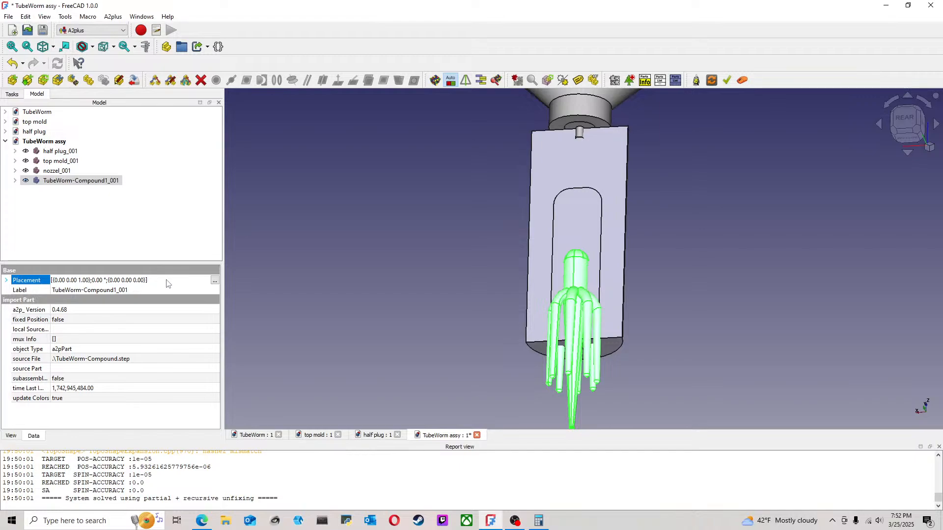
{"action": "left_click", "coordinate": [214, 282]}
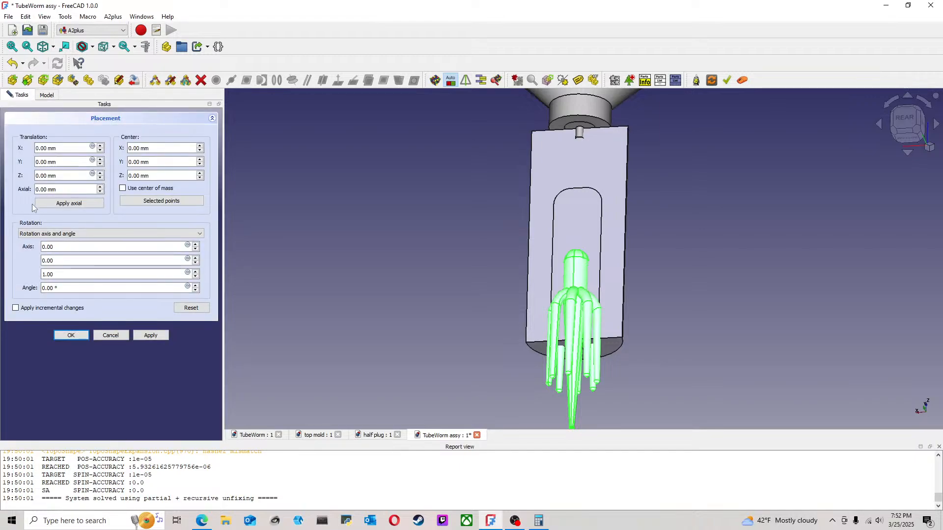
{"action": "left_click_drag", "start_coordinate": [69, 176], "coordinate": [2, 175]}
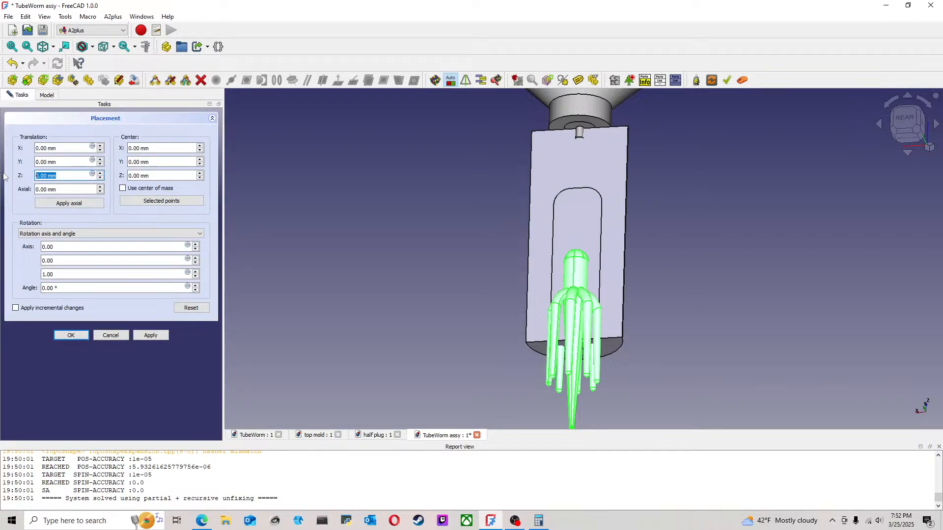
{"action": "type", "text": "30."}
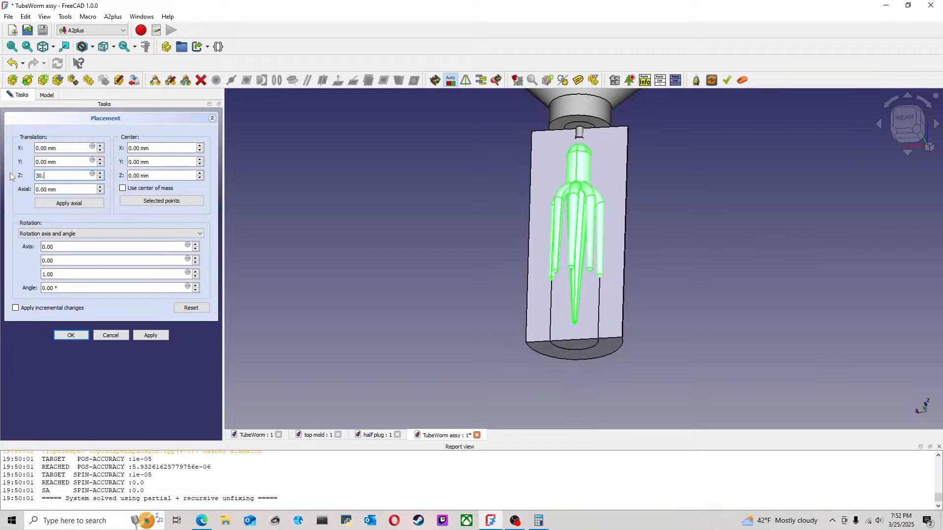
{"action": "type", "text": "4"}
{"action": "key", "text": "Return"}
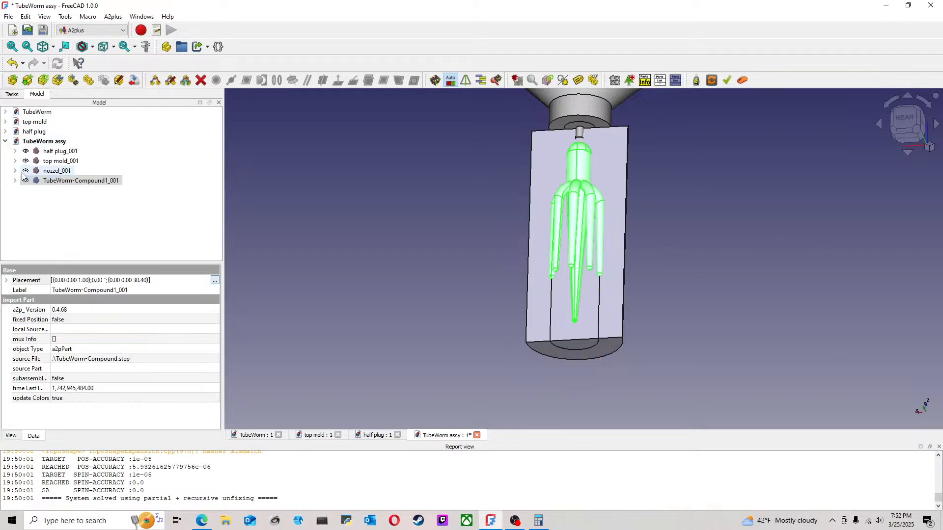
Step: Examine the gap between the nozzle tip and the worm's rounded head from the rear
{"action": "left_click", "coordinate": [441, 210]}
{"action": "scroll", "coordinate": [607, 190], "scroll_direction": "up", "scroll_amount": 4}
{"action": "mouse_move", "coordinate": [639, 303]}
{"action": "middle_mouse_down"}
{"action": "mouse_move", "coordinate": [658, 250]}
{"action": "mouse_move", "coordinate": [684, 235]}
{"action": "mouse_move", "coordinate": [695, 257]}
{"action": "mouse_move", "coordinate": [661, 292]}
{"action": "mouse_move", "coordinate": [678, 320]}
{"action": "mouse_move", "coordinate": [656, 330]}
{"action": "middle_mouse_up"}
{"action": "scroll", "coordinate": [654, 330], "scroll_direction": "down", "scroll_amount": 4}
{"action": "scroll", "coordinate": [683, 213], "scroll_direction": "up", "scroll_amount": 3}
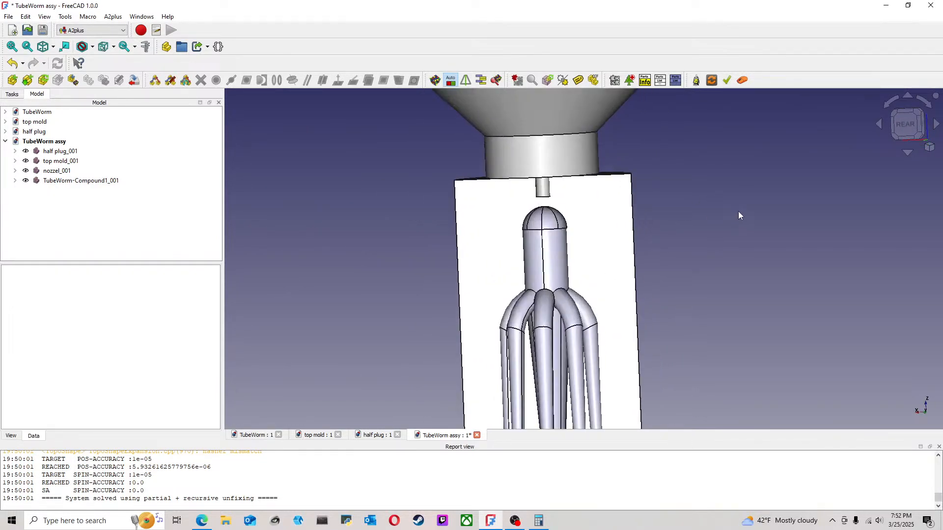
{"action": "scroll", "coordinate": [738, 211], "scroll_direction": "down", "scroll_amount": 4}
{"action": "middle_click_drag", "start_coordinate": [750, 236], "coordinate": [665, 241]}
{"action": "scroll", "coordinate": [623, 231], "scroll_direction": "up", "scroll_amount": 2}
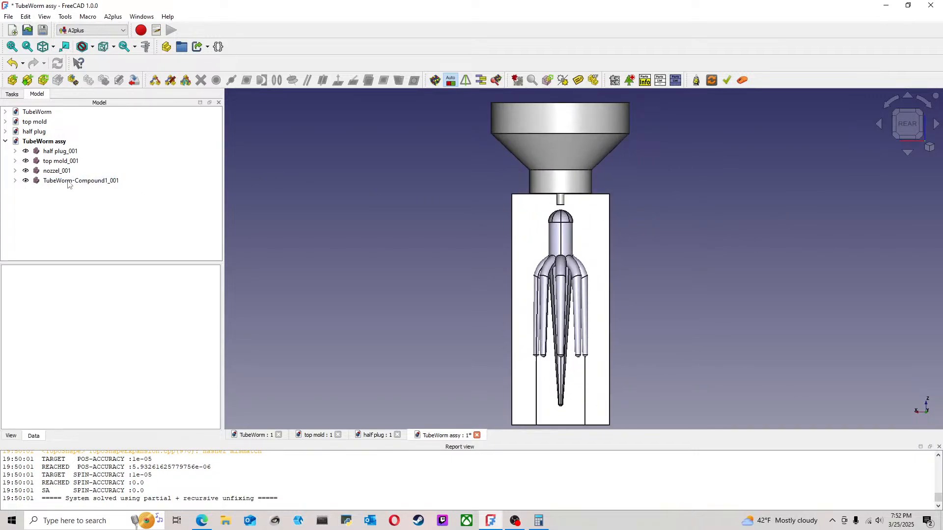
Step: Lower the nozzle along Z with Transform until its tip meets the worm's head, at about Z 57.2 mm, and save the assembly
{"action": "left_click", "coordinate": [58, 171]}
{"action": "right_click", "coordinate": [65, 175]}
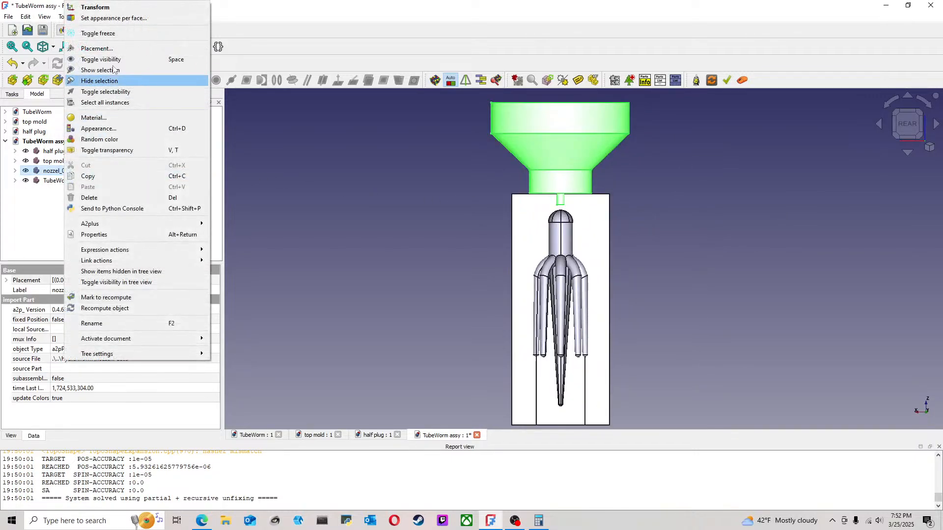
{"action": "left_click", "coordinate": [113, 7]}
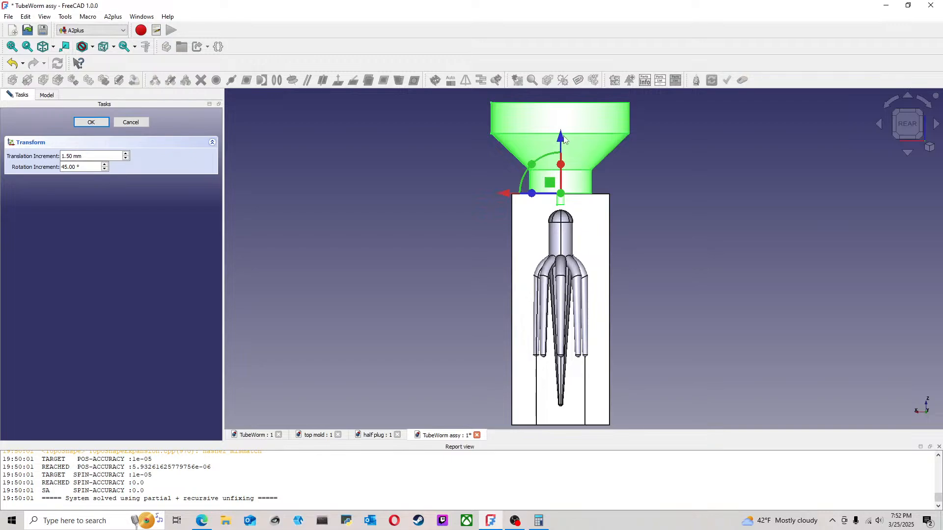
{"action": "left_click_drag", "start_coordinate": [564, 141], "coordinate": [564, 160]}
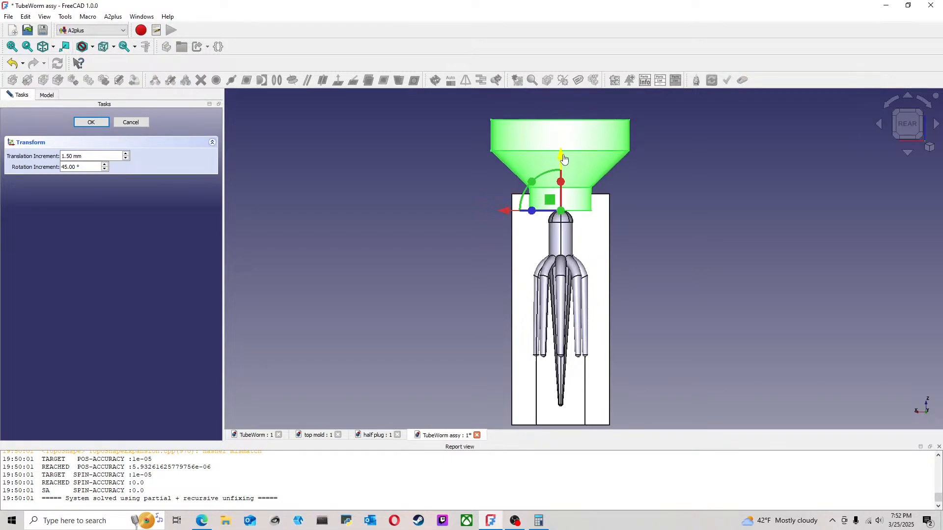
{"action": "scroll", "coordinate": [619, 202], "scroll_direction": "up", "scroll_amount": 4}
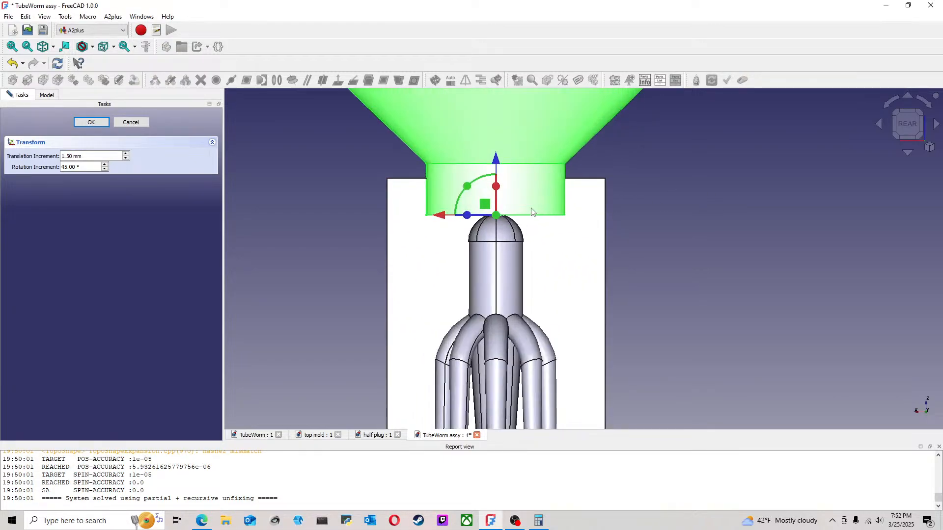
{"action": "left_click_drag", "start_coordinate": [498, 161], "coordinate": [501, 147]}
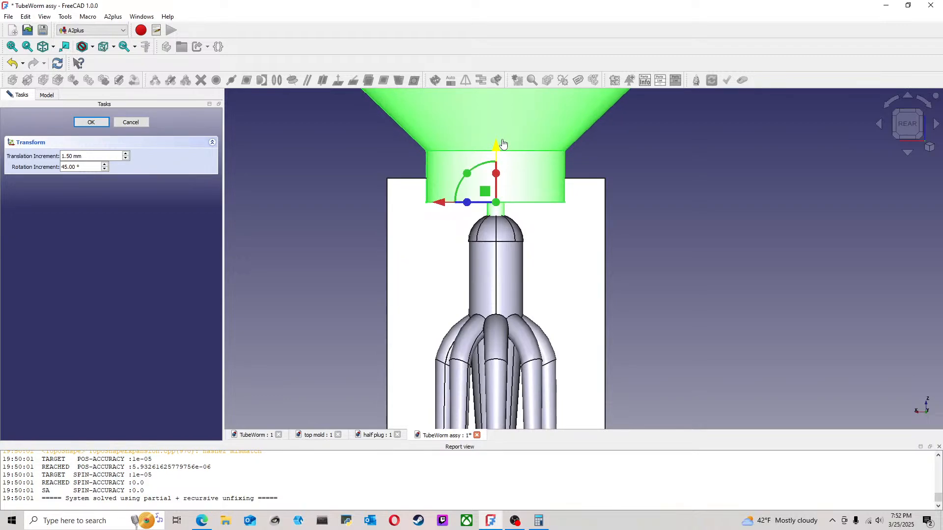
{"action": "scroll", "coordinate": [557, 236], "scroll_direction": "up", "scroll_amount": 2}
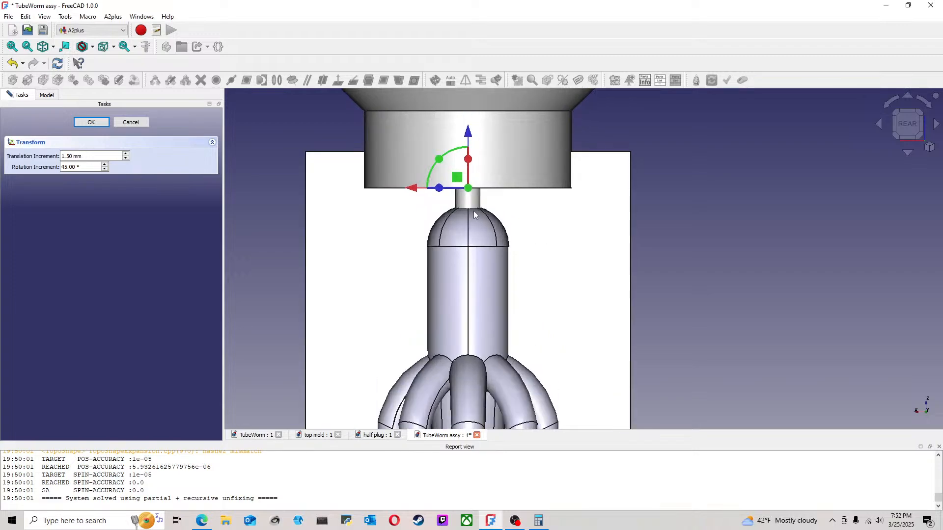
{"action": "mouse_move", "coordinate": [468, 132]}
{"action": "left_mouse_down"}
{"action": "mouse_move", "coordinate": [471, 116]}
{"action": "mouse_move", "coordinate": [470, 128]}
{"action": "left_mouse_up"}
{"action": "mouse_move", "coordinate": [472, 129]}
{"action": "left_mouse_down"}
{"action": "mouse_move", "coordinate": [484, 97]}
{"action": "mouse_move", "coordinate": [480, 138]}
{"action": "left_mouse_up"}
{"action": "scroll", "coordinate": [652, 219], "scroll_direction": "down", "scroll_amount": 6}
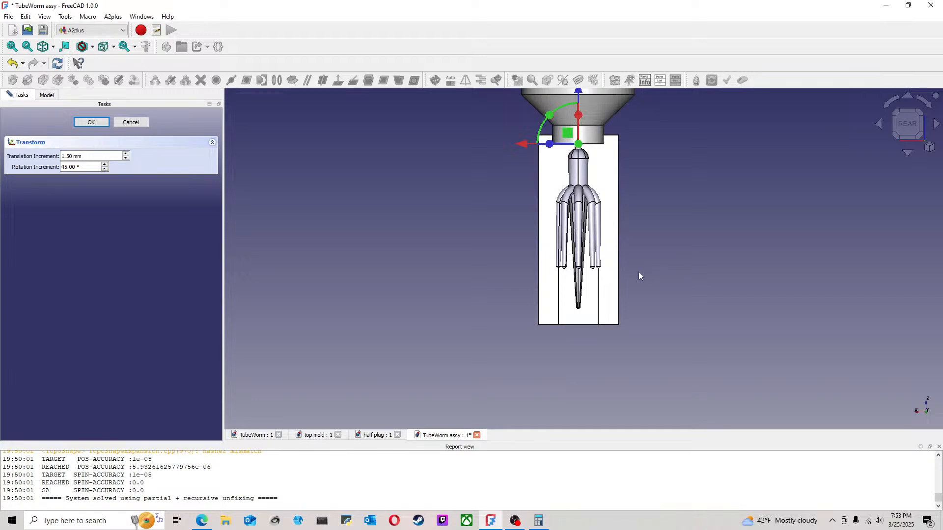
{"action": "scroll", "coordinate": [642, 233], "scroll_direction": "up", "scroll_amount": 3}
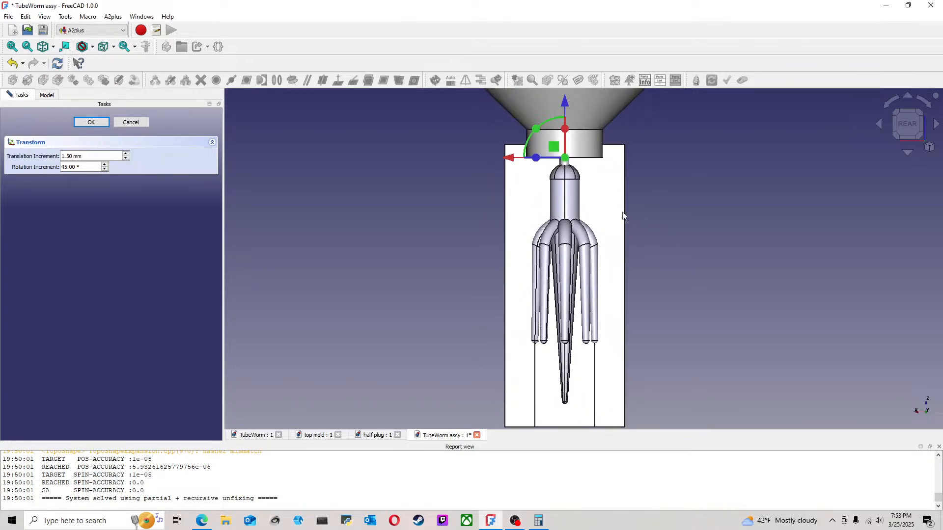
{"action": "left_click", "coordinate": [81, 123]}
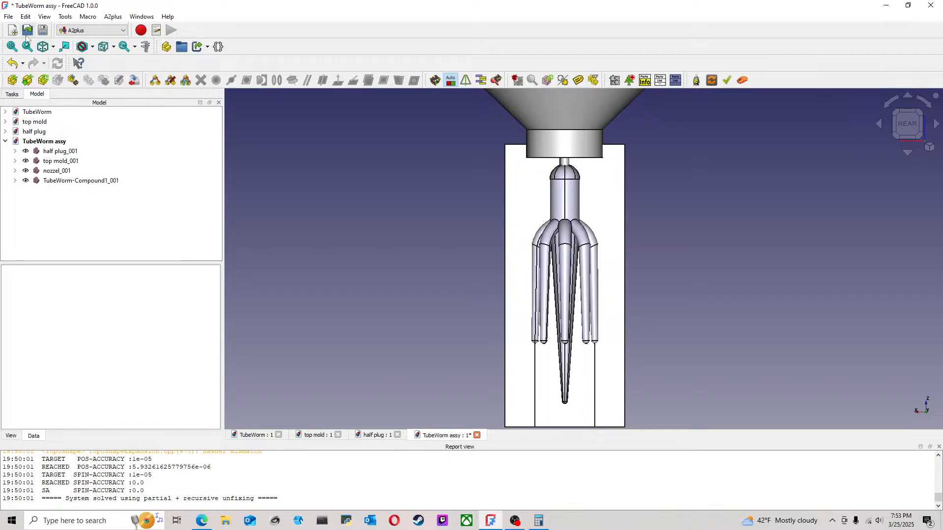
{"action": "left_click", "coordinate": [9, 16]}
{"action": "left_click", "coordinate": [22, 91]}
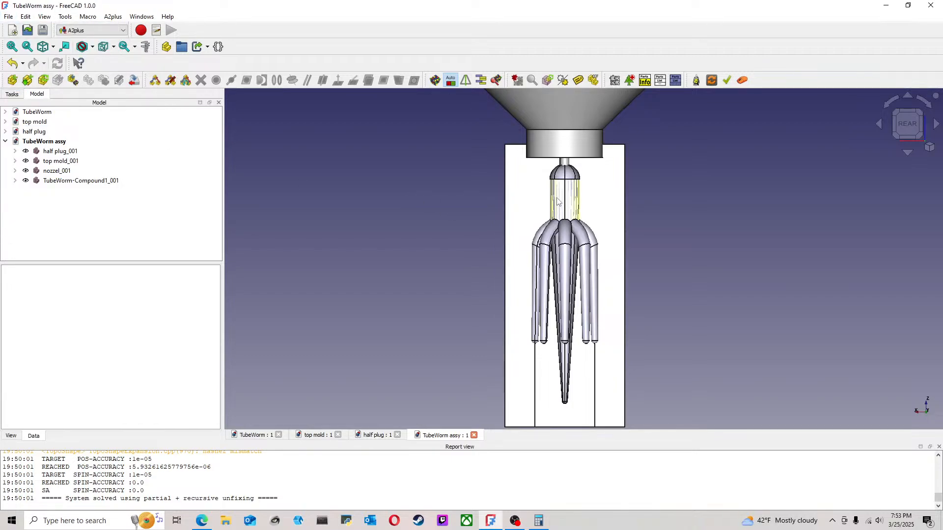
Step: Select the nozzle and the worm compound and switch to the Part workbench
{"action": "left_click", "coordinate": [549, 143]}
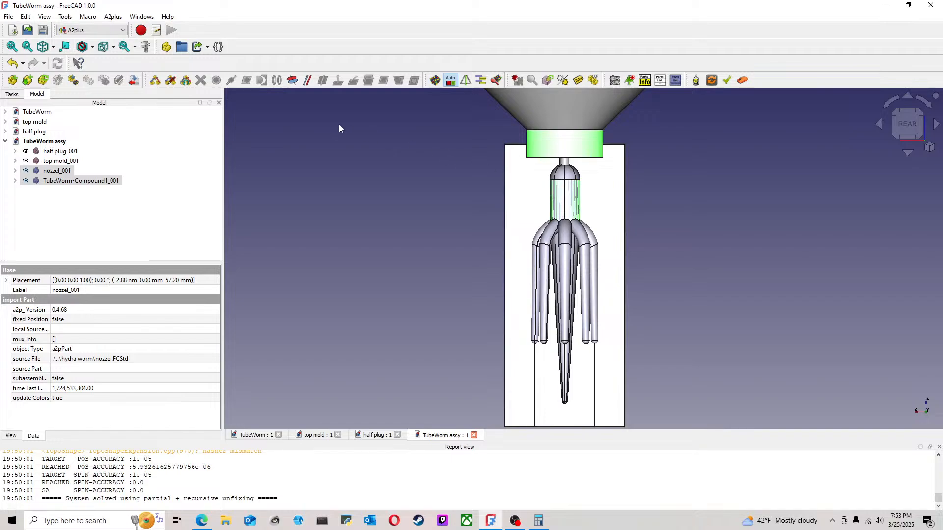
{"action": "left_click", "coordinate": [84, 30]}
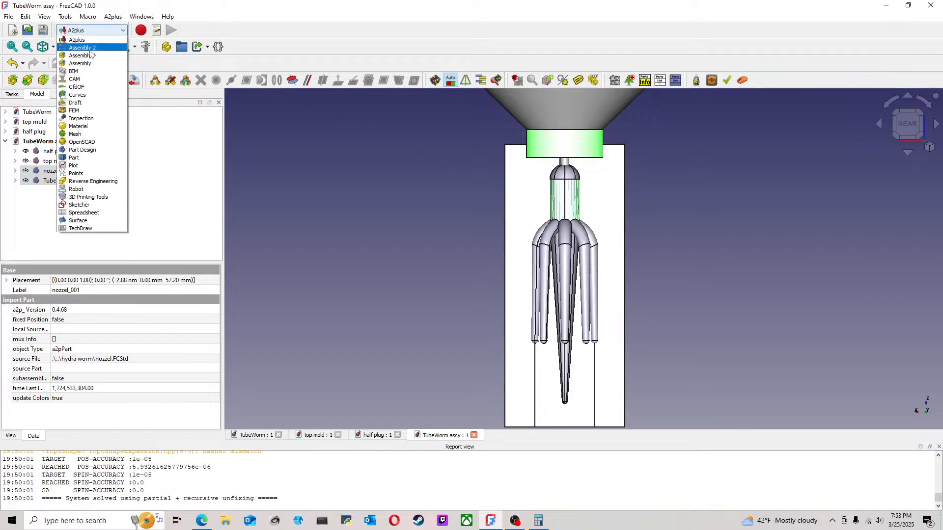
{"action": "left_click", "coordinate": [75, 158]}
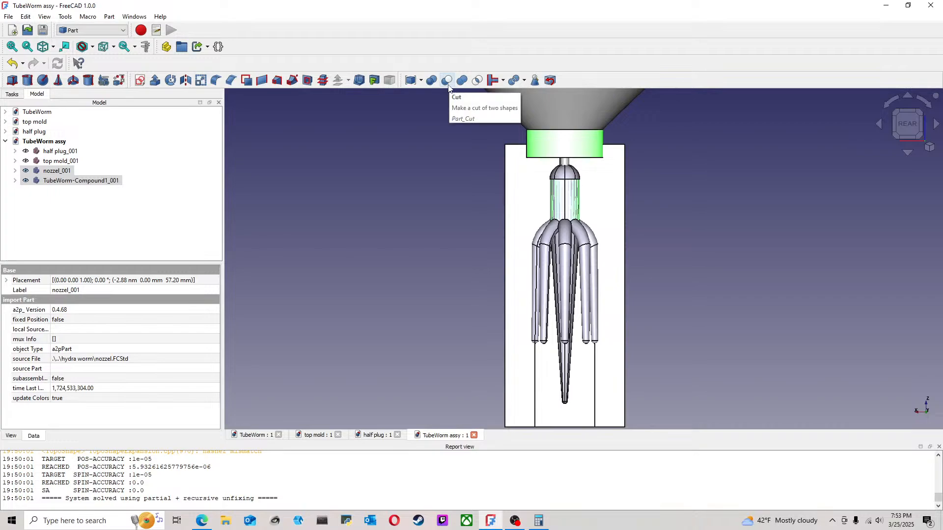
Step: Try to fuse the nozzle and the worm with a Boolean union, and undo the fusion
{"action": "left_click", "coordinate": [462, 80]}
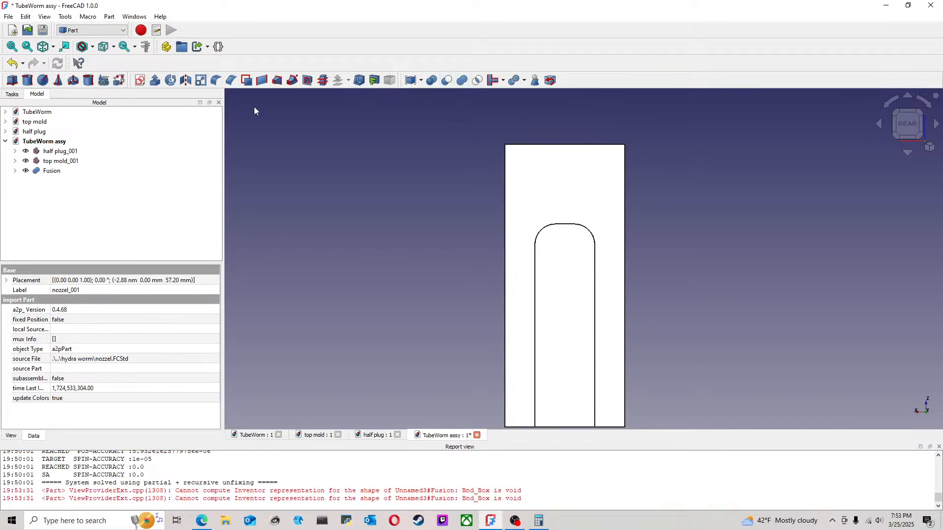
{"action": "left_click", "coordinate": [12, 63]}
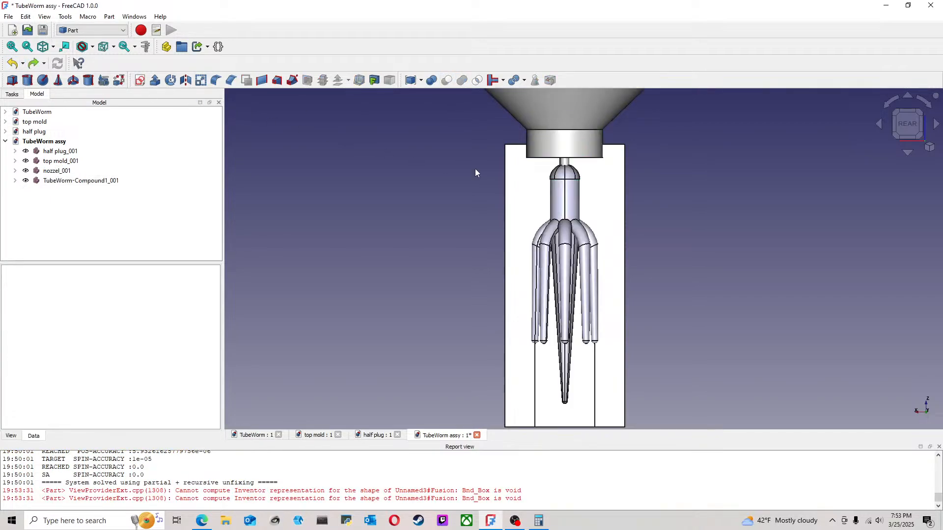
Step: Combine the nozzle and the worm into a single compound and select it
{"action": "left_click", "coordinate": [549, 151]}
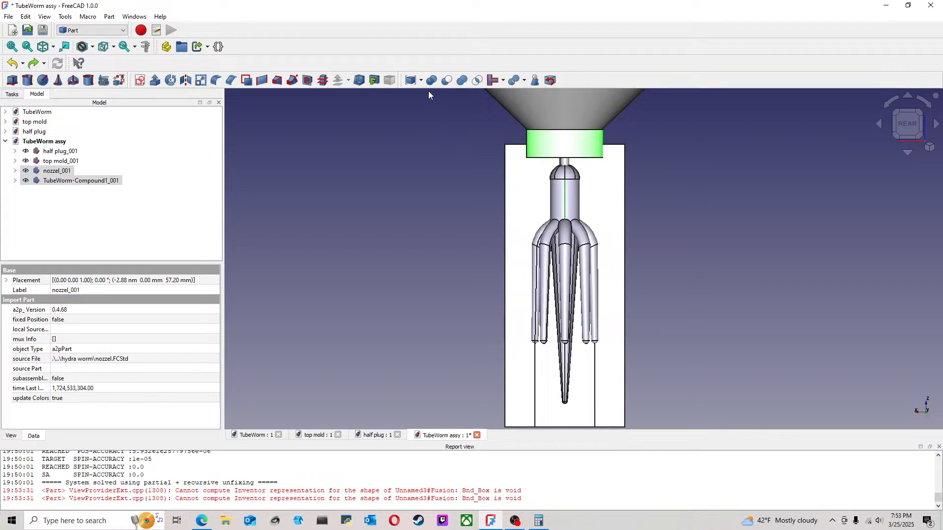
{"action": "left_click", "coordinate": [411, 81]}
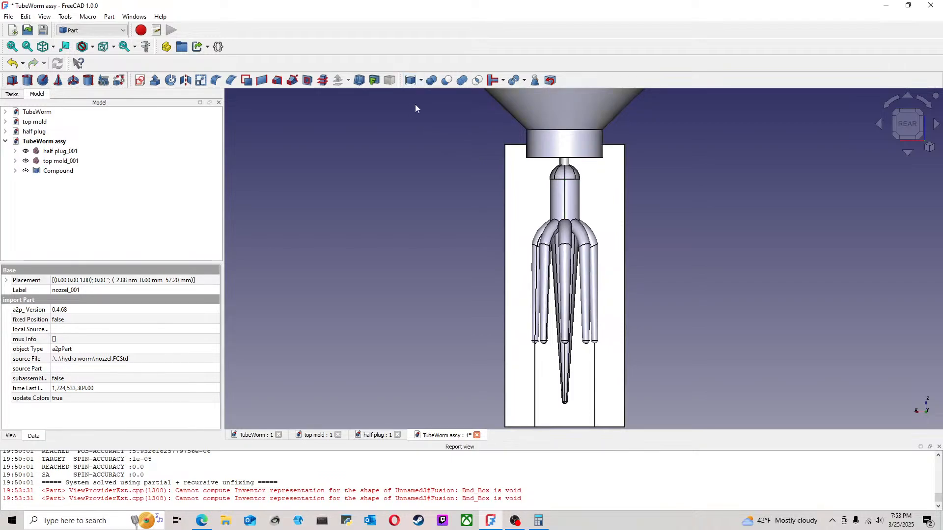
{"action": "left_click", "coordinate": [69, 172]}
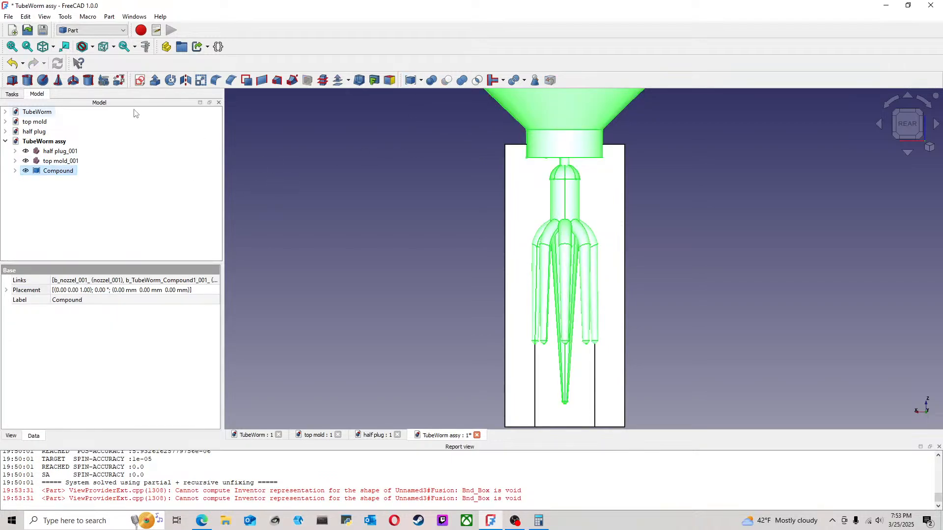
Step: Convert the combined nozzle-and-worm compound to a solid
{"action": "left_click", "coordinate": [115, 31]}
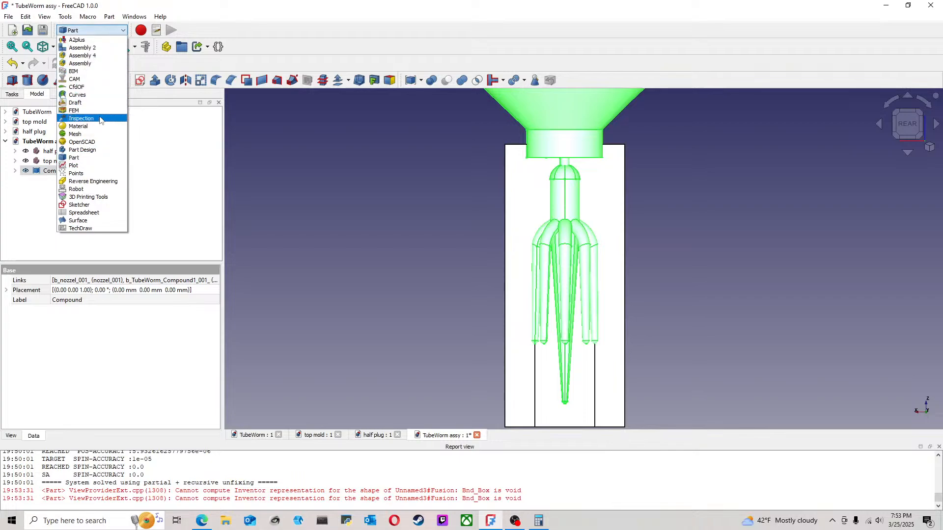
{"action": "left_click", "coordinate": [255, 136]}
{"action": "left_click", "coordinate": [58, 172]}
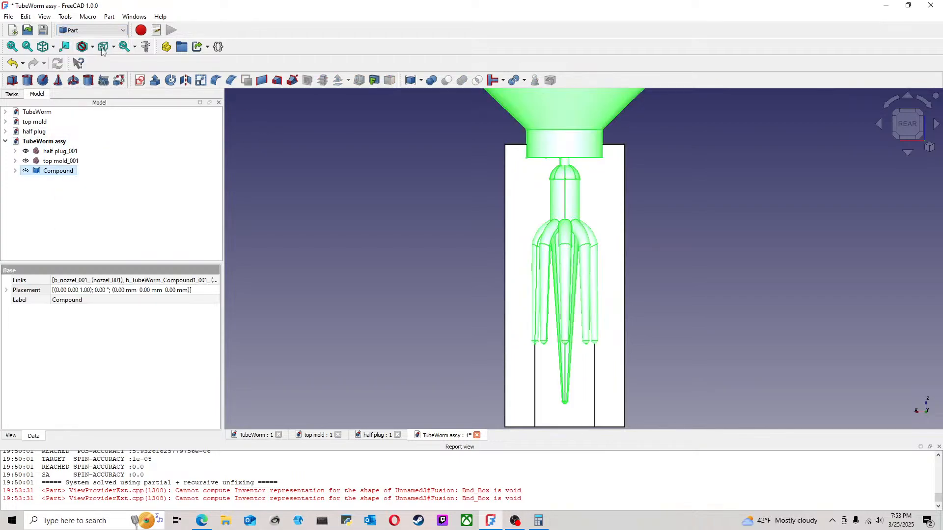
{"action": "left_click", "coordinate": [110, 17]}
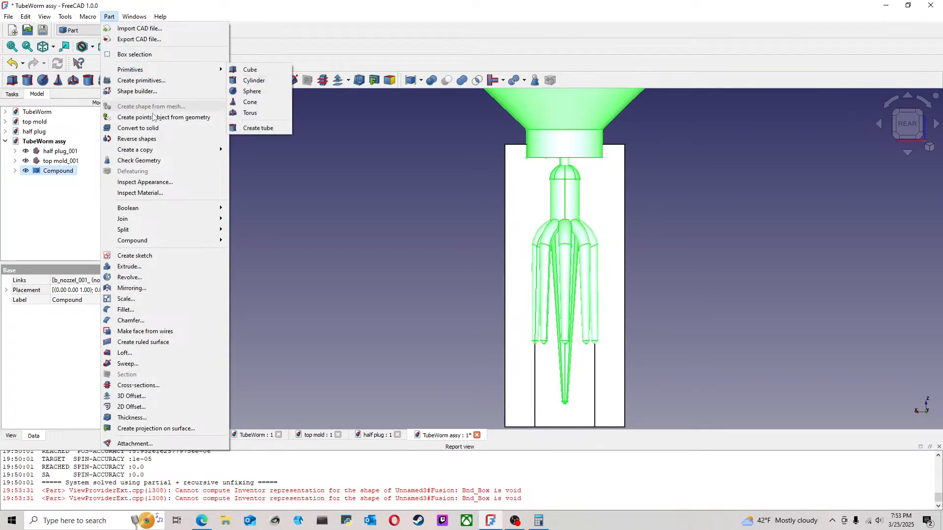
{"action": "left_click", "coordinate": [157, 129]}
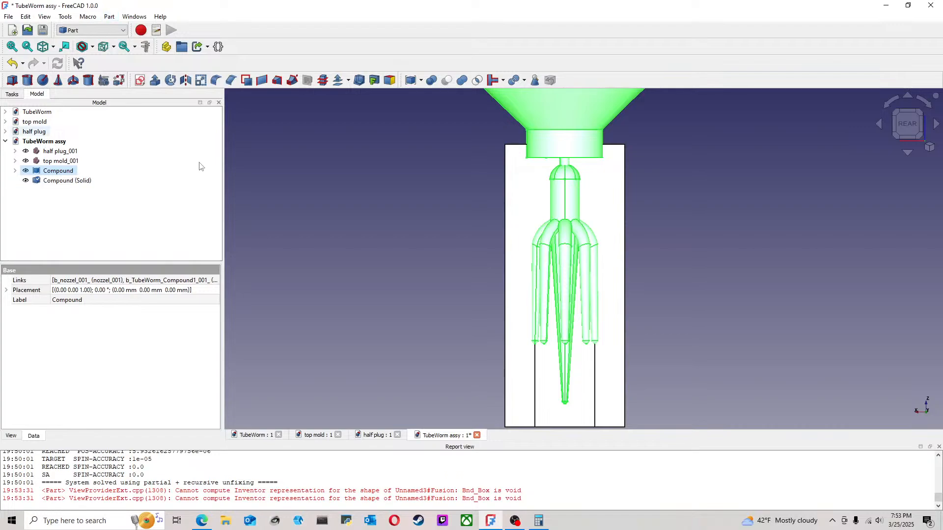
{"action": "left_click", "coordinate": [304, 245]}
Step: Hide the original compound so only its solid copy is displayed, and save the assembly
{"action": "left_click", "coordinate": [60, 171]}
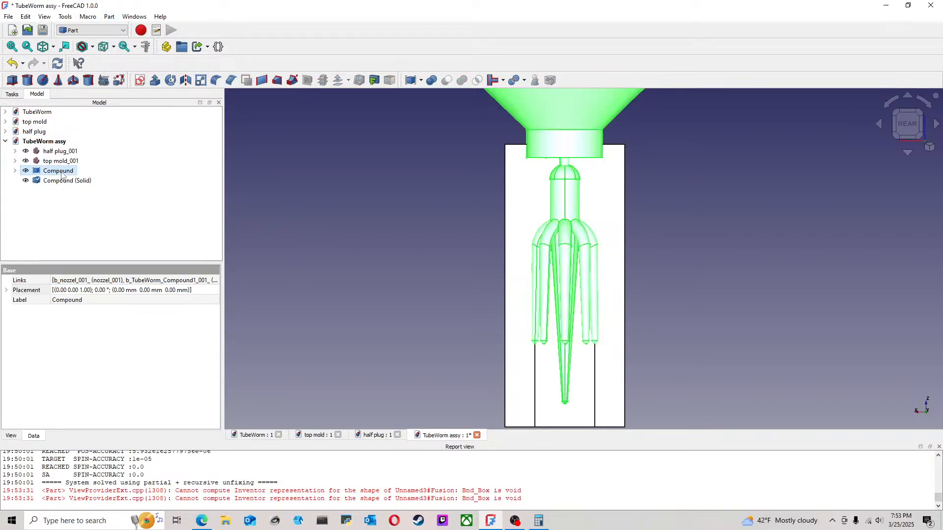
{"action": "left_click", "coordinate": [367, 209]}
{"action": "middle_click_drag", "start_coordinate": [431, 211], "coordinate": [304, 245]}
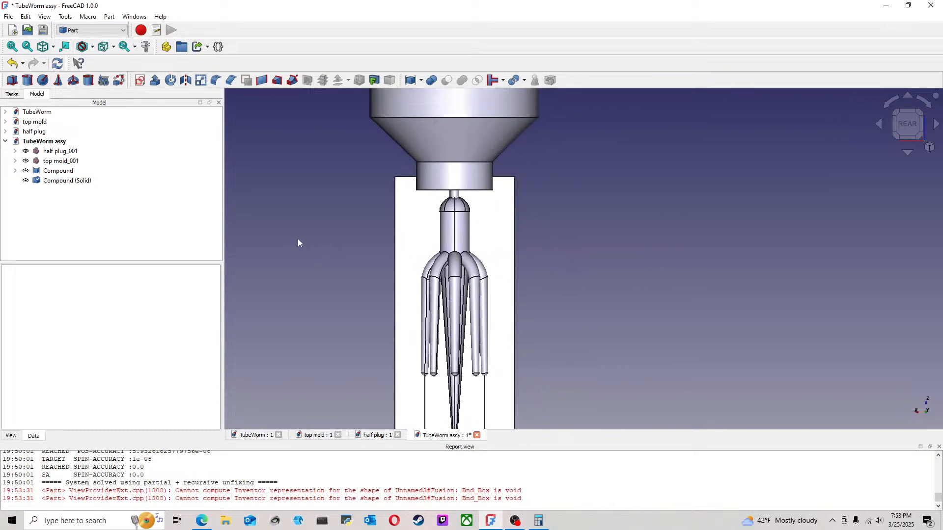
{"action": "left_click", "coordinate": [70, 172]}
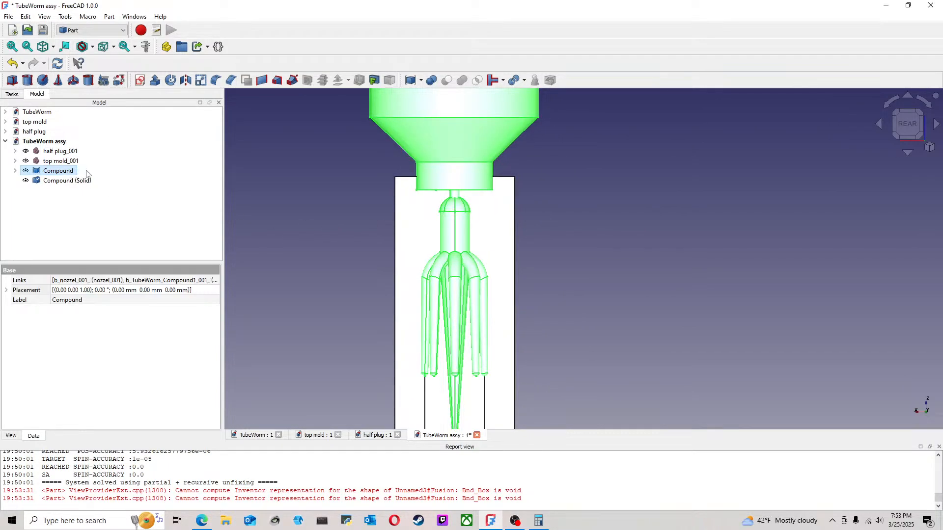
{"action": "key", "text": "space"}
{"action": "left_click", "coordinate": [155, 185]}
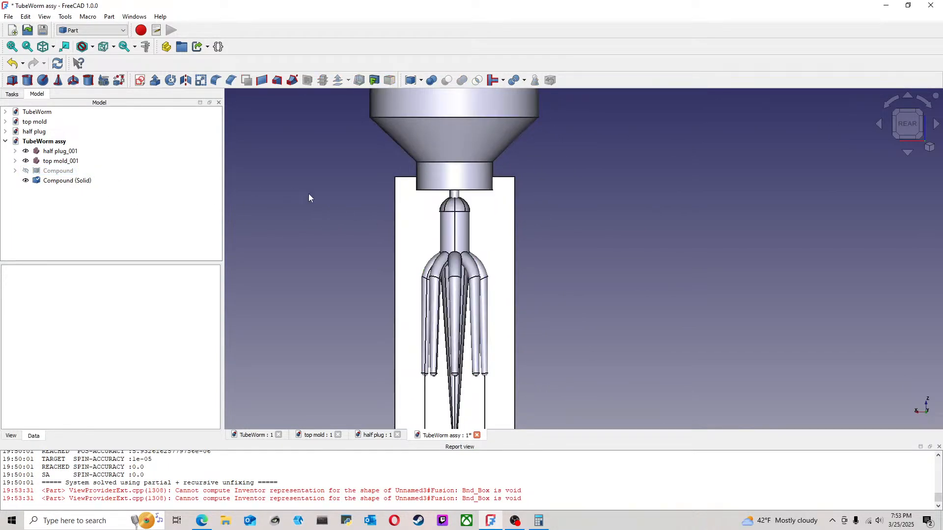
{"action": "scroll", "coordinate": [298, 201], "scroll_direction": "down", "scroll_amount": 3}
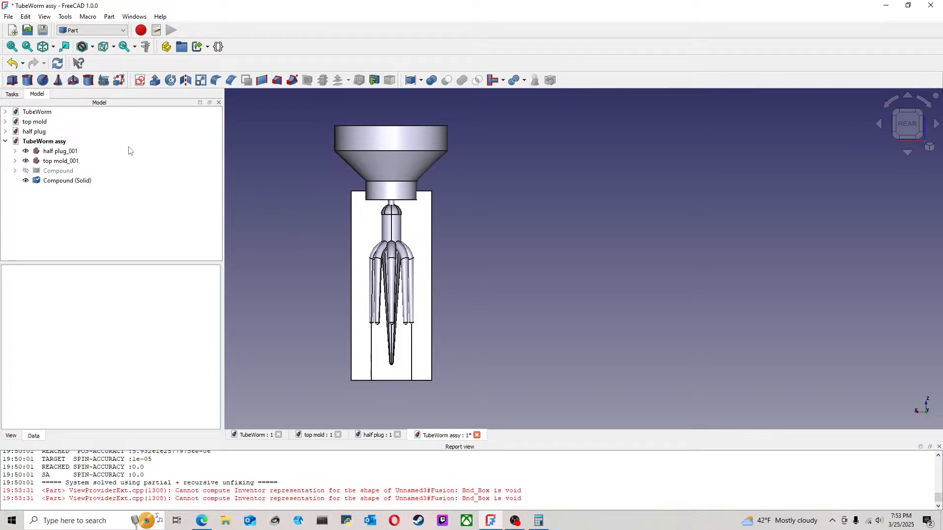
{"action": "left_click", "coordinate": [8, 16]}
{"action": "left_click", "coordinate": [20, 92]}
Step: Try to subtract the solid compound from the top mold with a Boolean cut, and undo it
{"action": "left_click", "coordinate": [59, 162]}
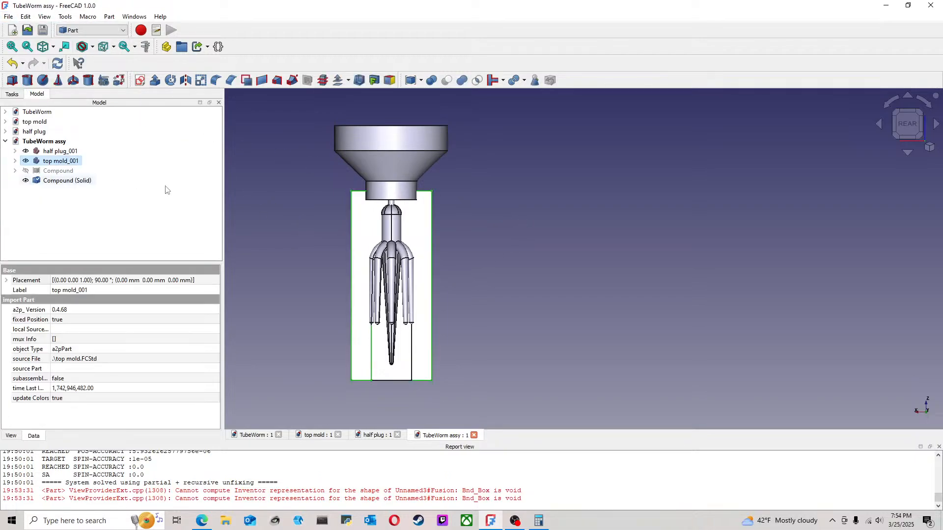
{"action": "left_click", "coordinate": [106, 179], "text": "ctrl"}
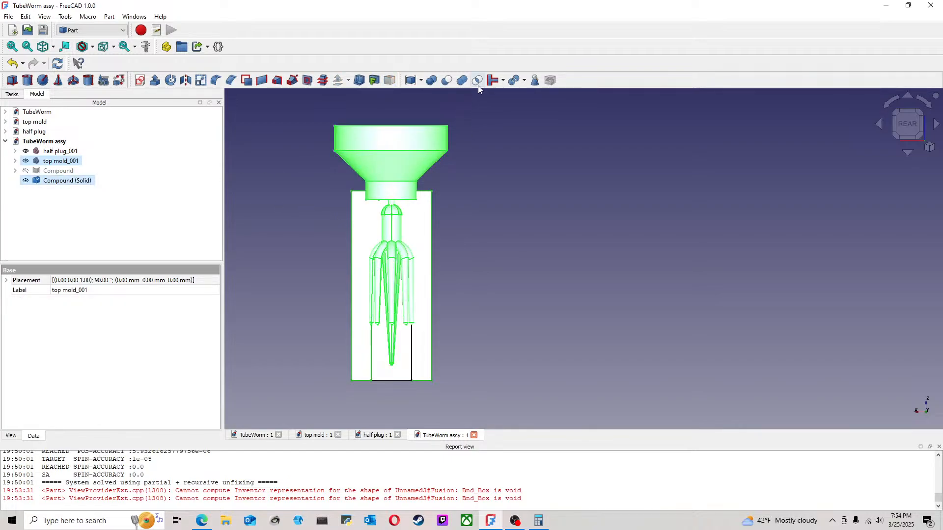
{"action": "left_click", "coordinate": [451, 84]}
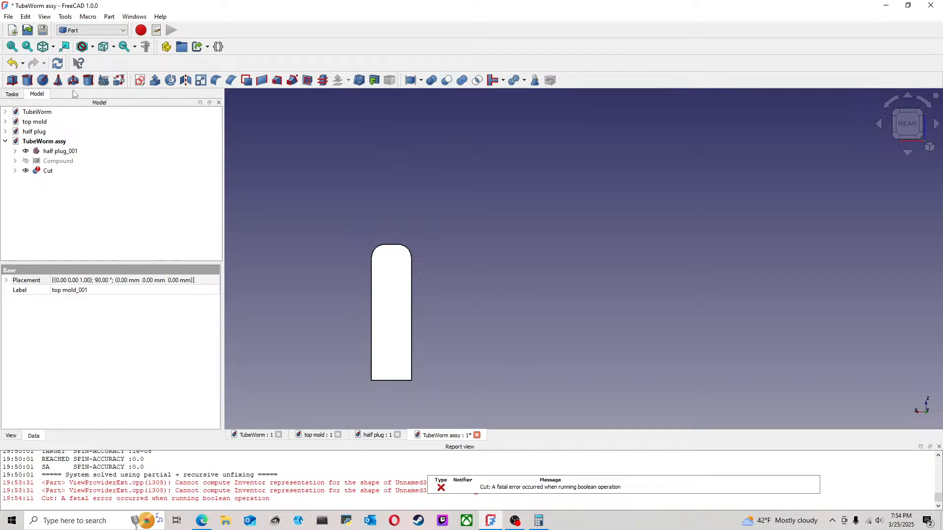
{"action": "left_click", "coordinate": [13, 63]}
{"action": "left_click", "coordinate": [575, 185]}
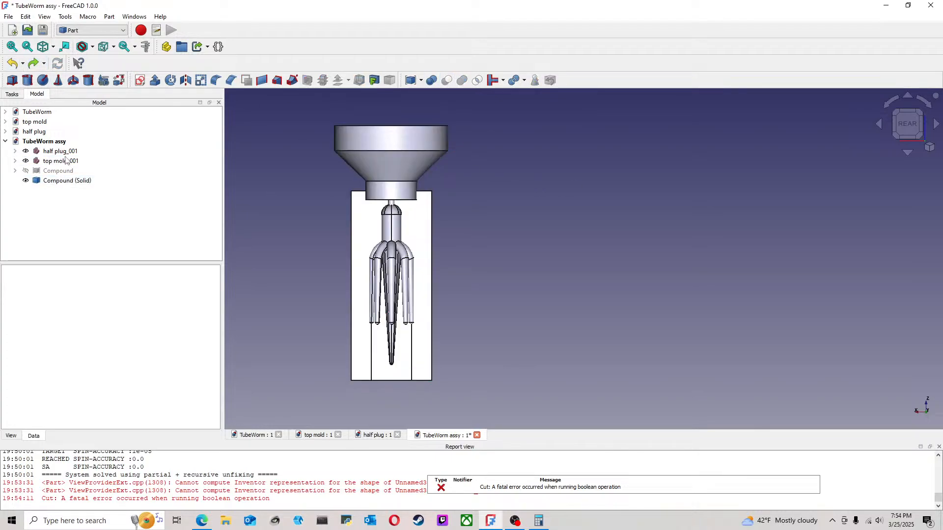
Step: Retry the Boolean cut of the top mold by the solid compound, reselecting both parts, and undo it again
{"action": "left_click", "coordinate": [74, 180]}
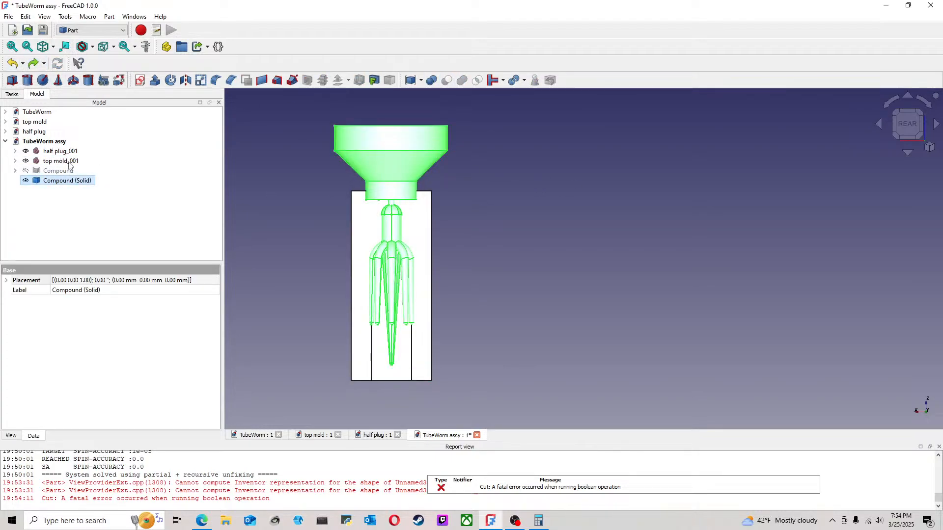
{"action": "left_click", "coordinate": [268, 179]}
{"action": "left_click", "coordinate": [59, 161]}
{"action": "left_click", "coordinate": [63, 180], "text": "ctrl"}
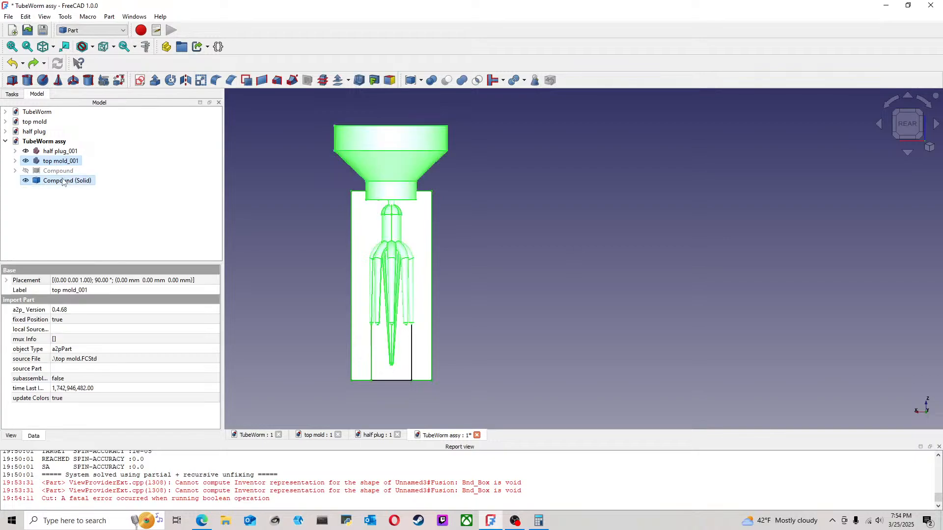
{"action": "left_click", "coordinate": [451, 87]}
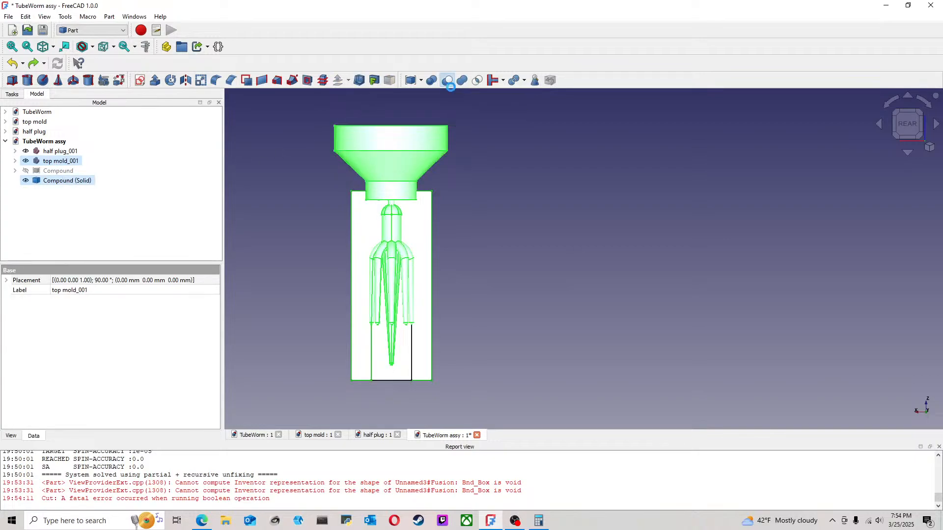
{"action": "left_click", "coordinate": [12, 63]}
{"action": "left_click", "coordinate": [524, 217]}
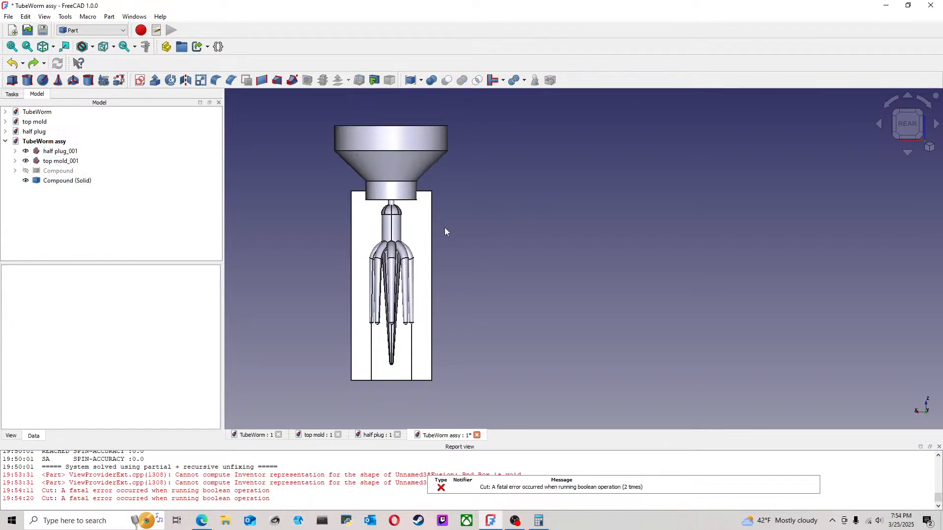
Step: Try to subtract the solid compound from the half plug with a Boolean cut, and undo it
{"action": "left_click", "coordinate": [59, 152]}
{"action": "left_click", "coordinate": [68, 180], "text": "ctrl"}
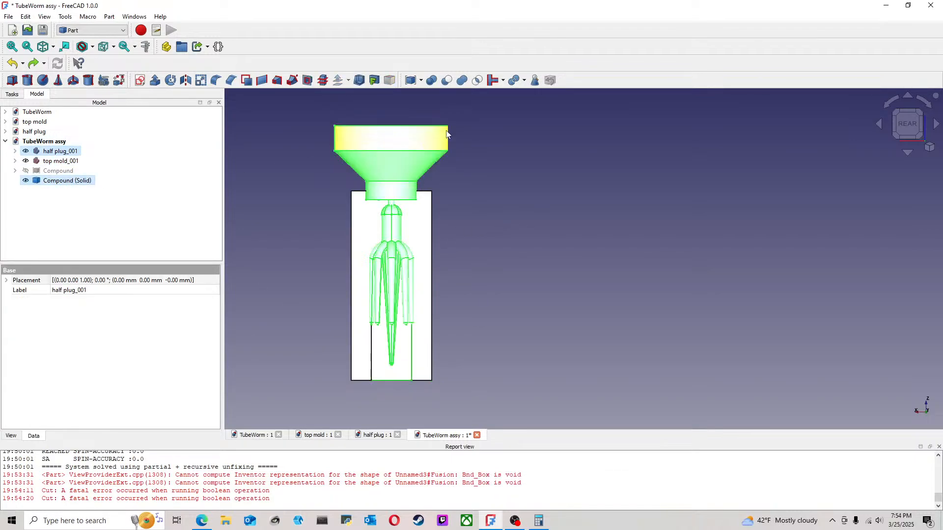
{"action": "left_click", "coordinate": [447, 81]}
{"action": "left_click", "coordinate": [10, 65]}
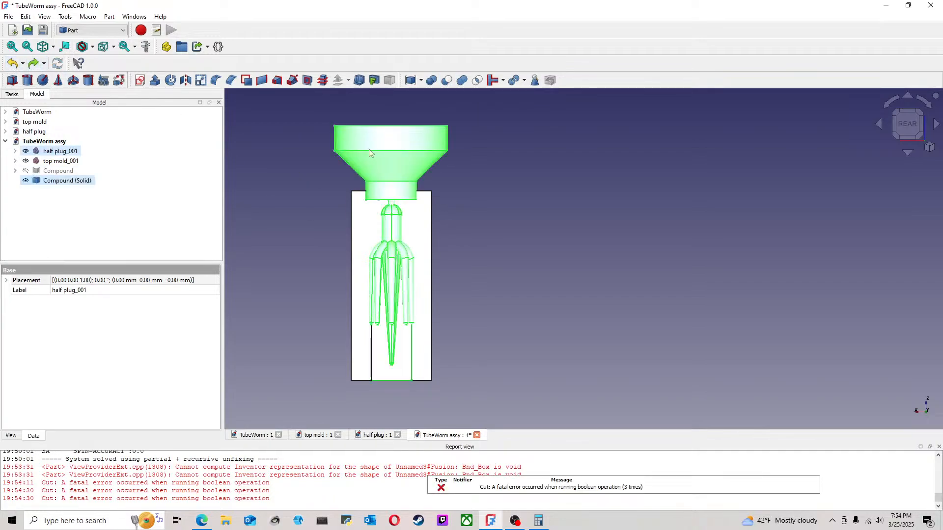
{"action": "left_click", "coordinate": [301, 139]}
Step: Try Cutout for object on the half plug with the solid compound, continue past the error, and undo the cutout
{"action": "left_click", "coordinate": [69, 182]}
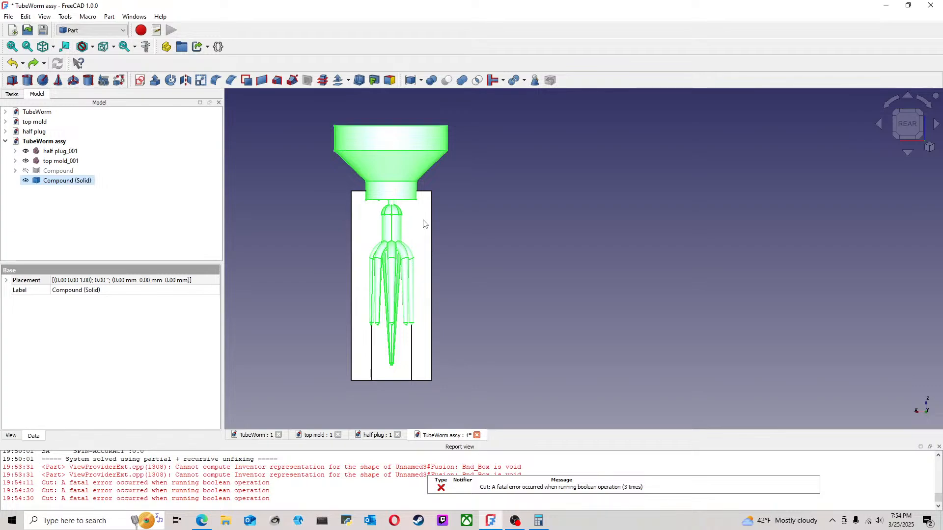
{"action": "left_click", "coordinate": [325, 210]}
{"action": "left_click", "coordinate": [63, 152]}
{"action": "left_click", "coordinate": [67, 181], "text": "ctrl"}
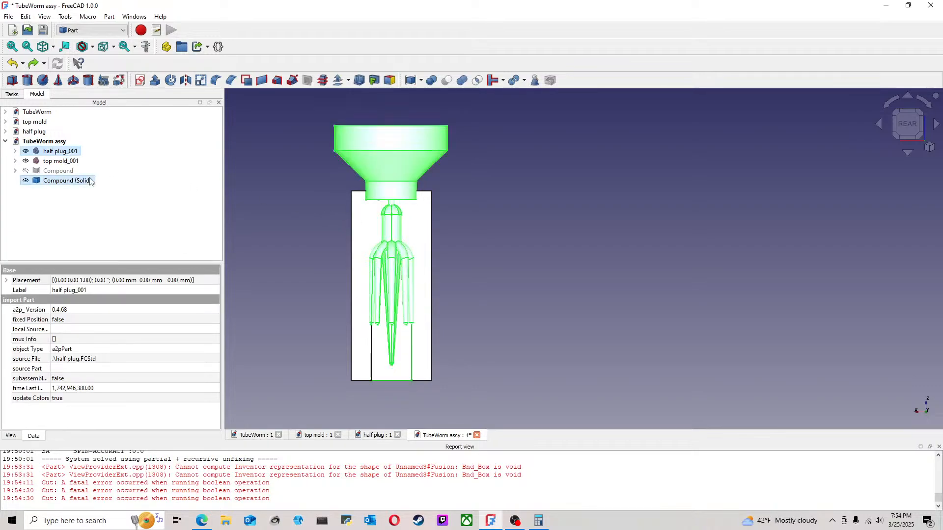
{"action": "left_click", "coordinate": [503, 83]}
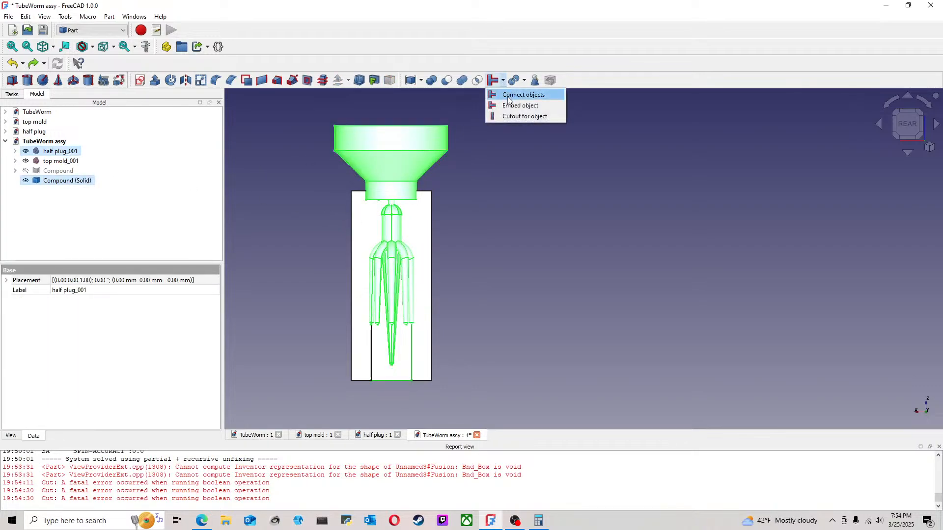
{"action": "left_click", "coordinate": [512, 117]}
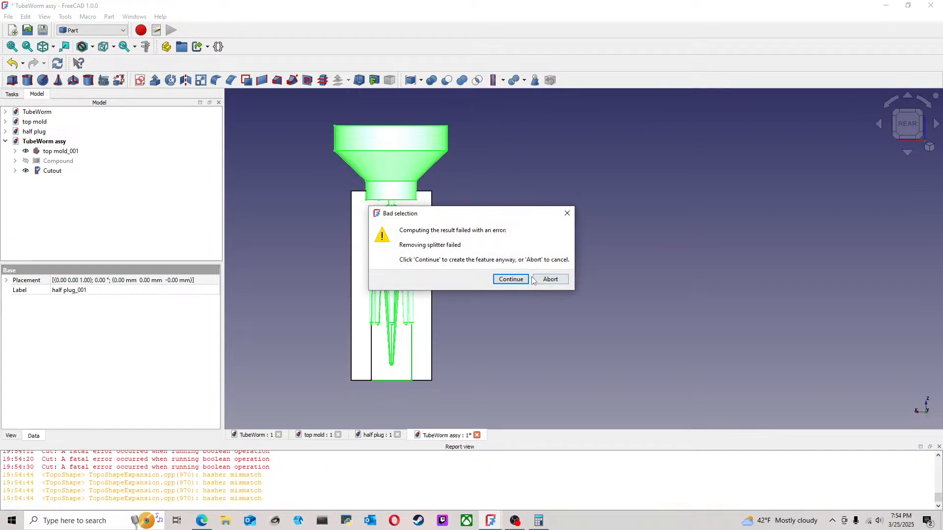
{"action": "left_click", "coordinate": [515, 279]}
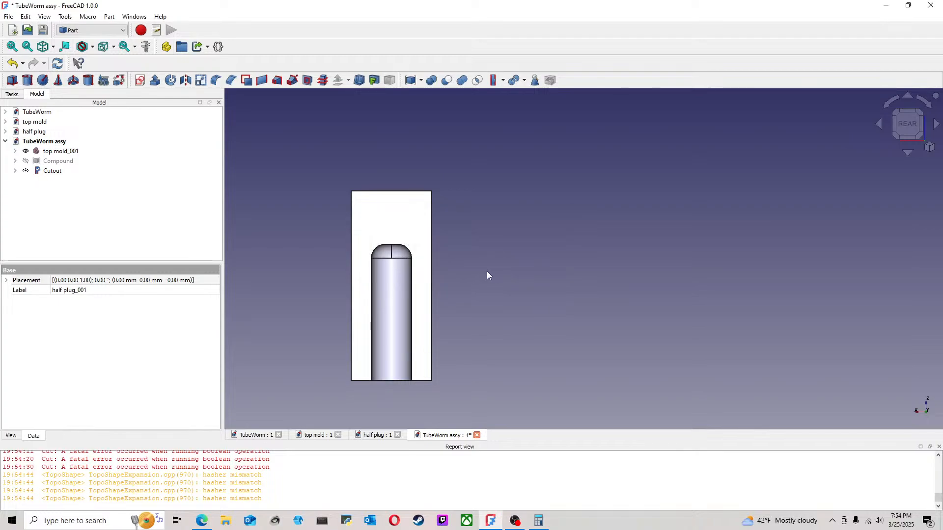
{"action": "left_click", "coordinate": [12, 62]}
Step: Create a refined-shape copy of the solid nozzle-and-worm compound
{"action": "middle_click_drag", "start_coordinate": [325, 213], "coordinate": [377, 260]}
{"action": "left_click", "coordinate": [67, 183]}
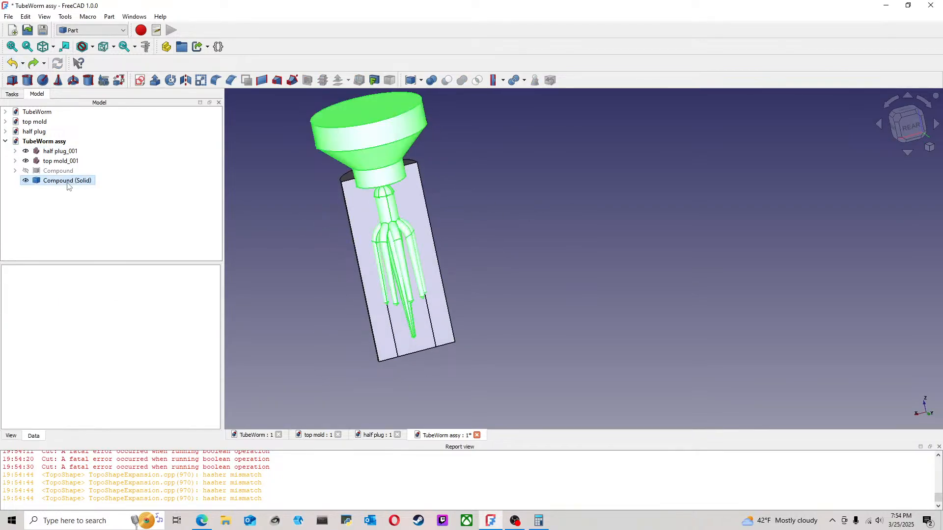
{"action": "middle_click_drag", "start_coordinate": [360, 205], "coordinate": [469, 218]}
{"action": "left_click", "coordinate": [93, 31]}
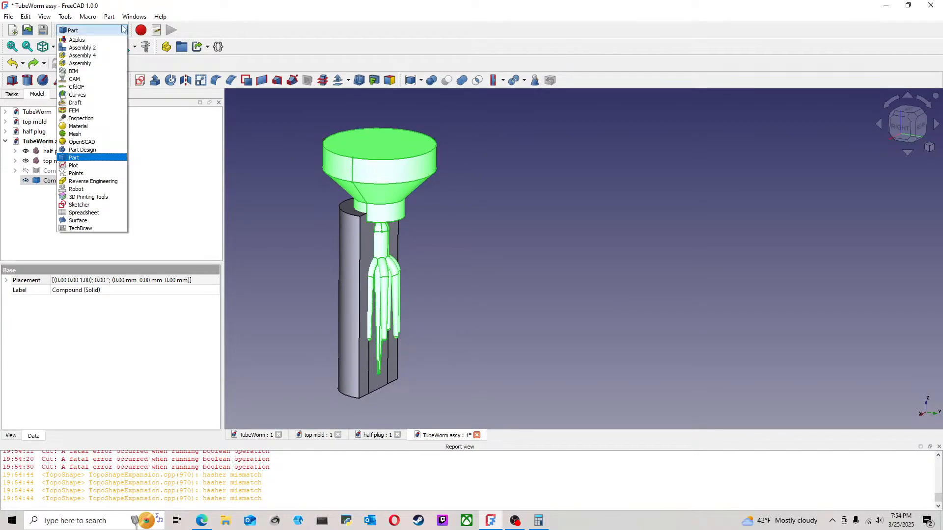
{"action": "left_click", "coordinate": [109, 16]}
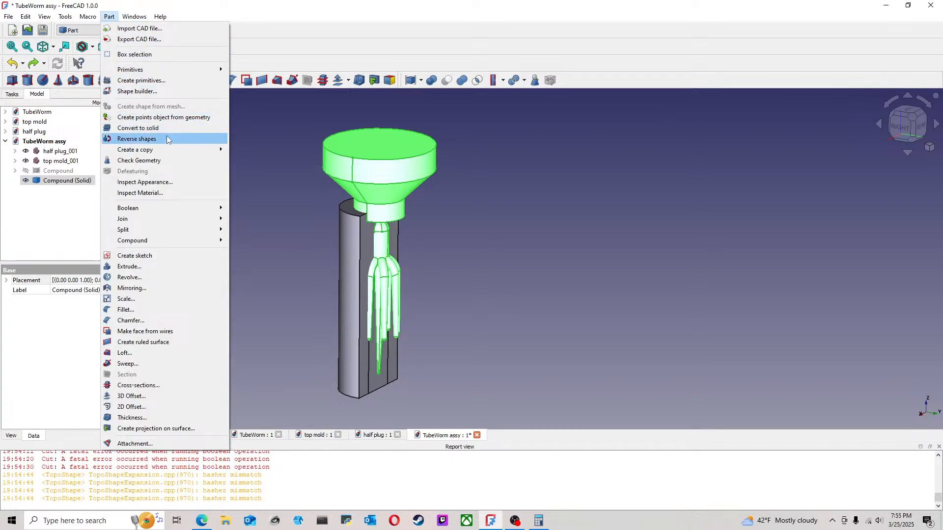
{"action": "mouse_move", "coordinate": [169, 150]}
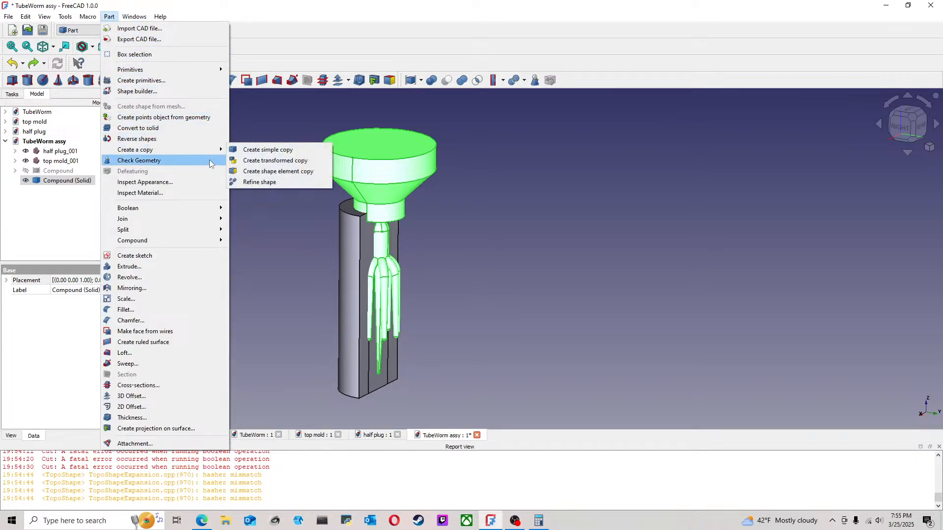
{"action": "left_click", "coordinate": [264, 182]}
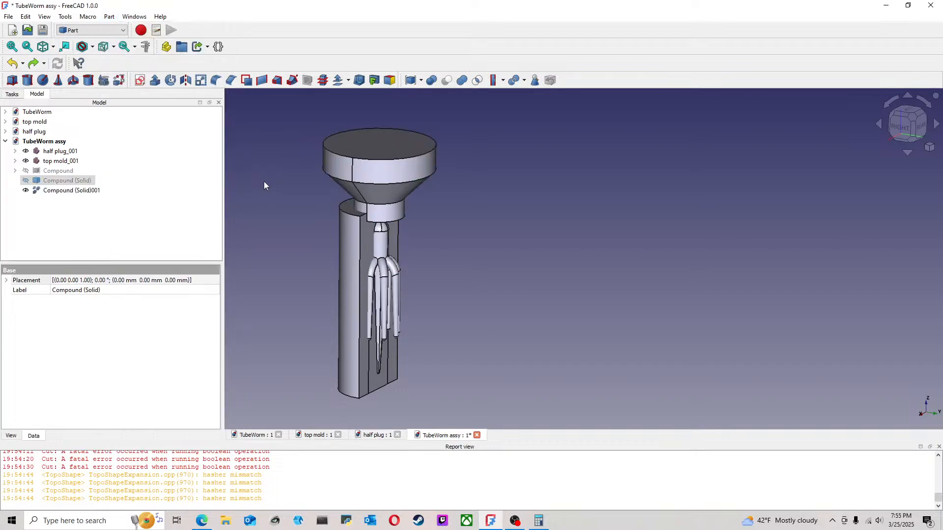
{"action": "left_click", "coordinate": [93, 193]}
{"action": "left_click", "coordinate": [227, 195]}
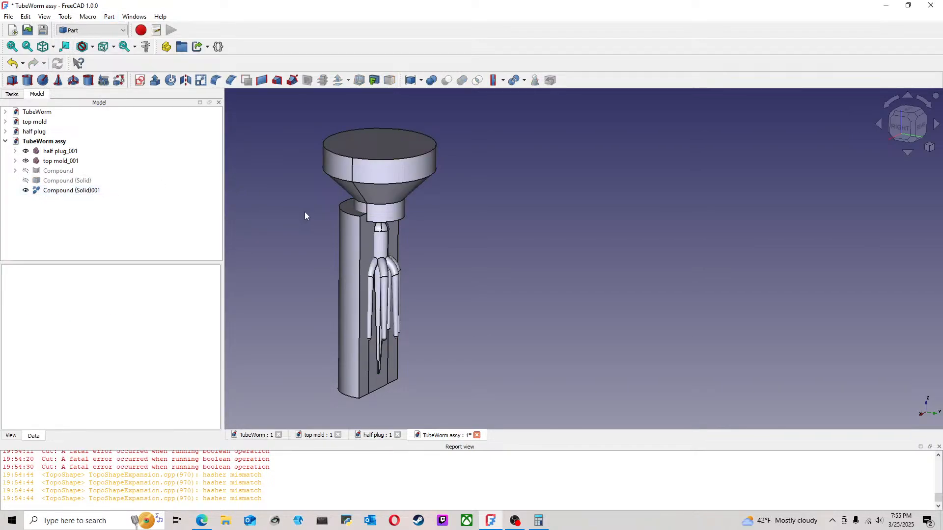
Step: Try to subtract the refined compound from the top mold with a Boolean cut, and undo it
{"action": "middle_click_drag", "start_coordinate": [271, 221], "coordinate": [227, 213]}
{"action": "left_click", "coordinate": [71, 194]}
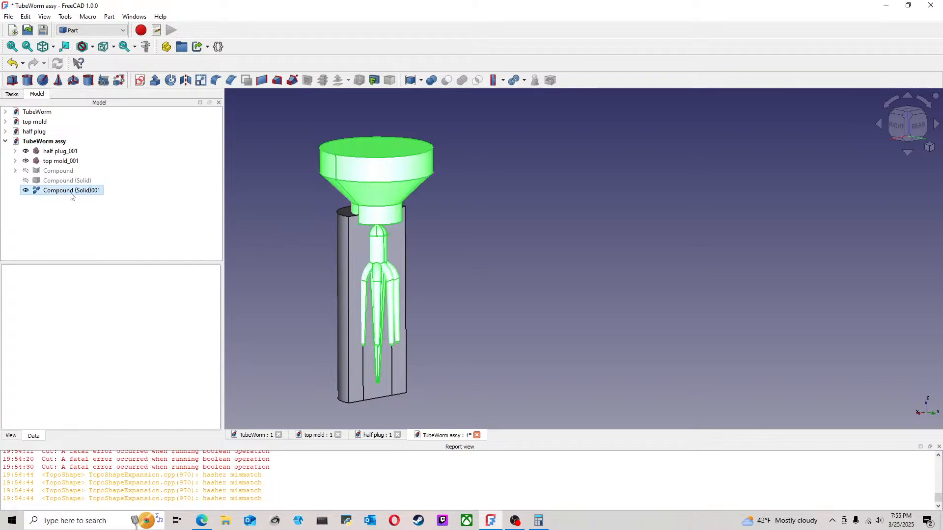
{"action": "left_click", "coordinate": [252, 203]}
{"action": "left_click", "coordinate": [364, 259]}
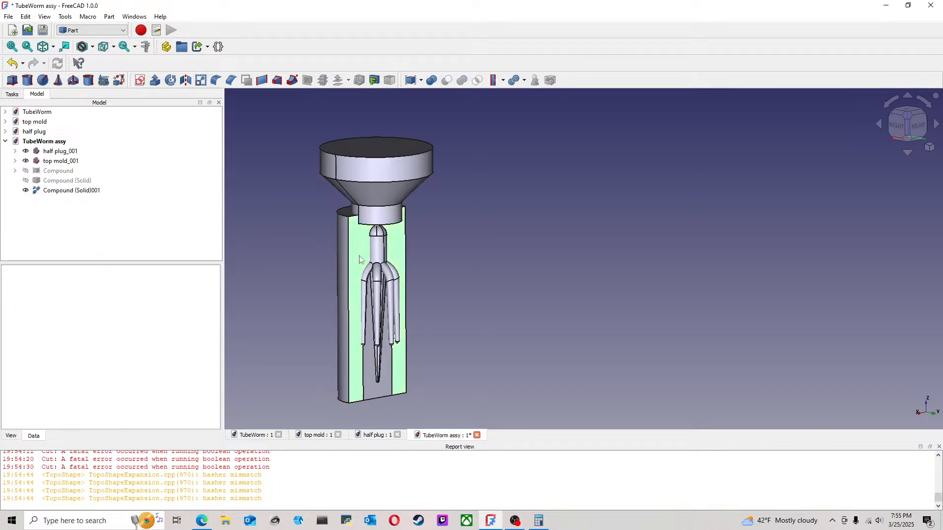
{"action": "left_click", "coordinate": [373, 218], "text": "ctrl"}
{"action": "left_click", "coordinate": [447, 81]}
{"action": "left_click", "coordinate": [12, 63]}
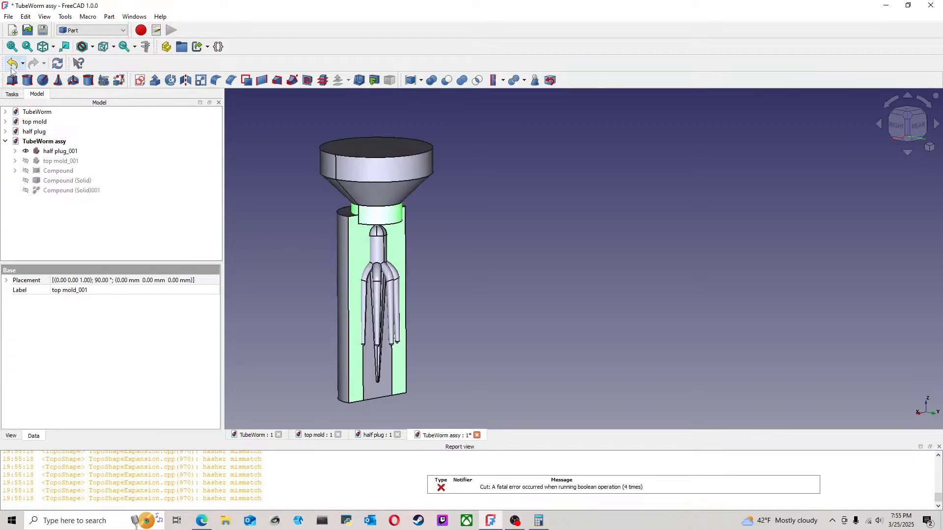
Step: Try Cutout for object on the top mold with the refined compound, inspect the resulting cavity, and undo the cutout
{"action": "left_click", "coordinate": [503, 82]}
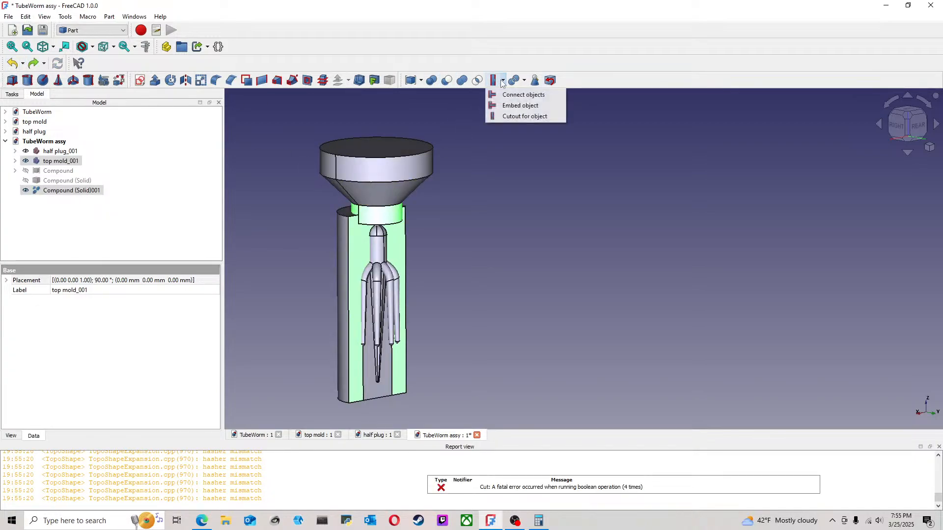
{"action": "left_click", "coordinate": [517, 117]}
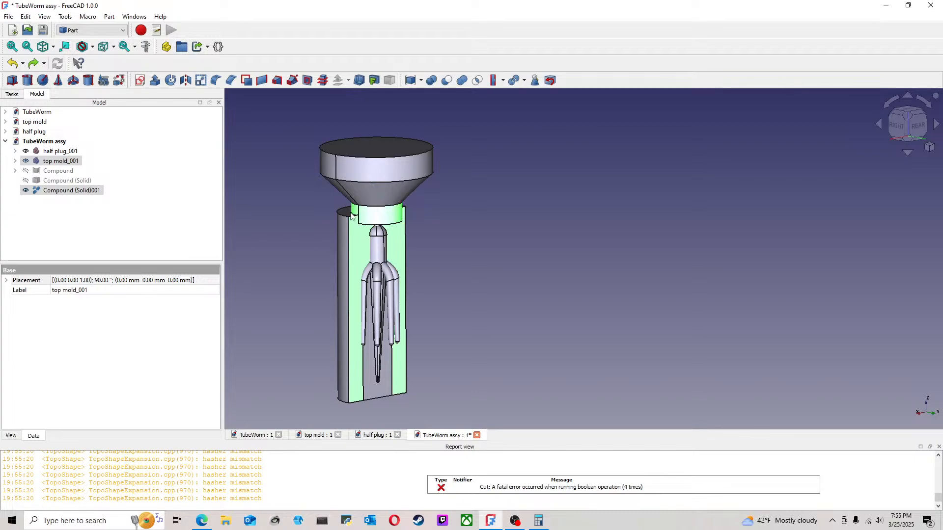
{"action": "middle_click_drag", "start_coordinate": [443, 234], "coordinate": [339, 216]}
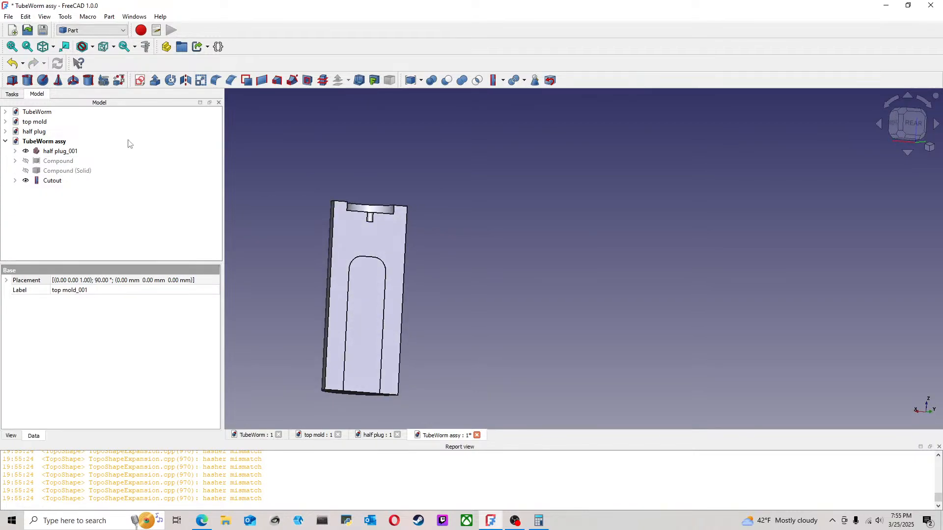
{"action": "left_click", "coordinate": [12, 63]}
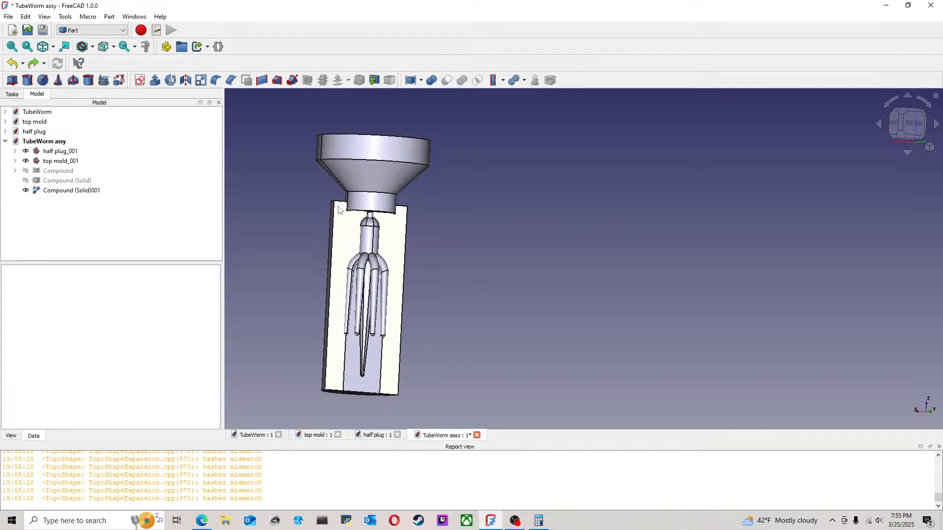
Step: Delete the refined copy, the solid copy and the original compound, leaving the nozzle and tube worm as separate parts
{"action": "scroll", "coordinate": [340, 207], "scroll_direction": "up", "scroll_amount": 2}
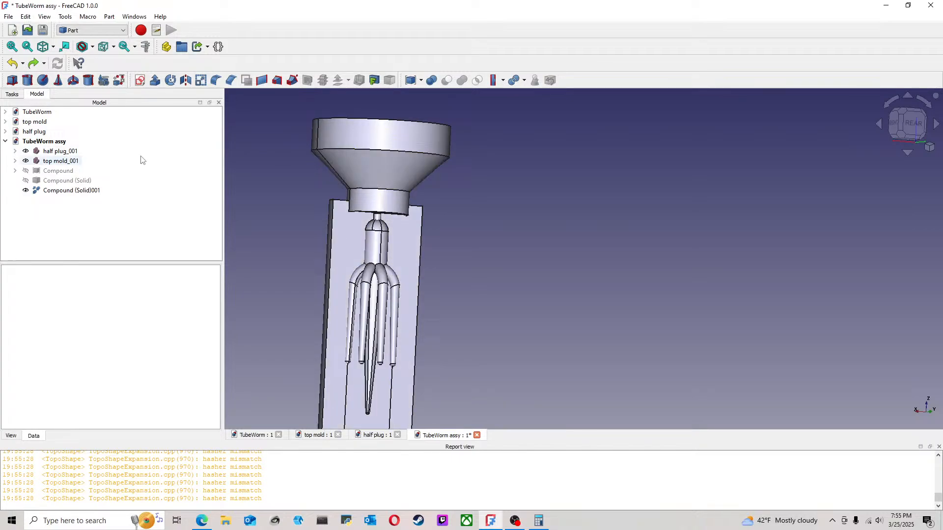
{"action": "left_click", "coordinate": [89, 192]}
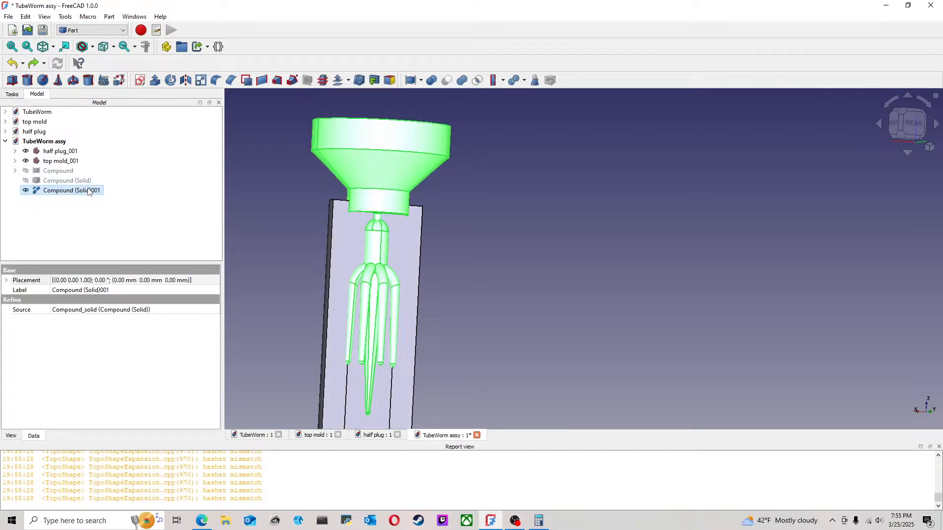
{"action": "key", "text": "Delete"}
{"action": "left_click", "coordinate": [89, 183]}
{"action": "key", "text": "Delete"}
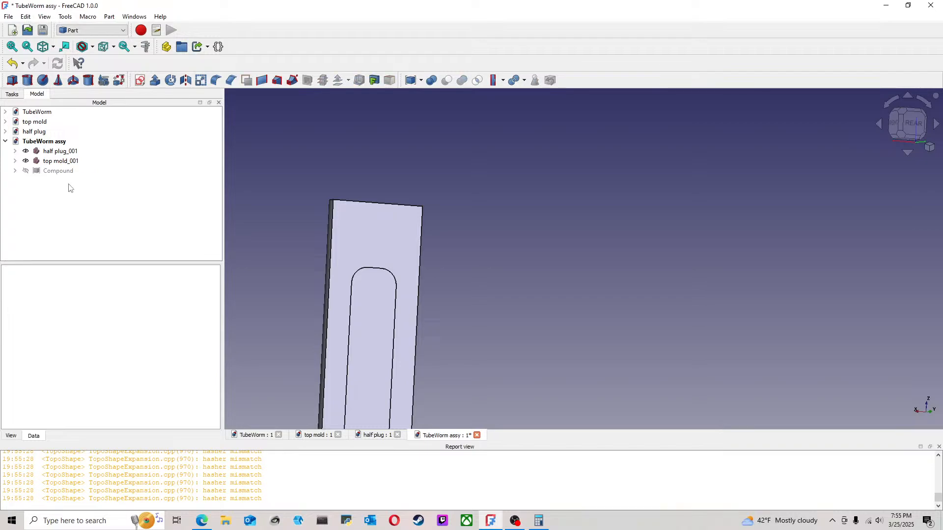
{"action": "left_click", "coordinate": [66, 175]}
{"action": "key", "text": "Delete"}
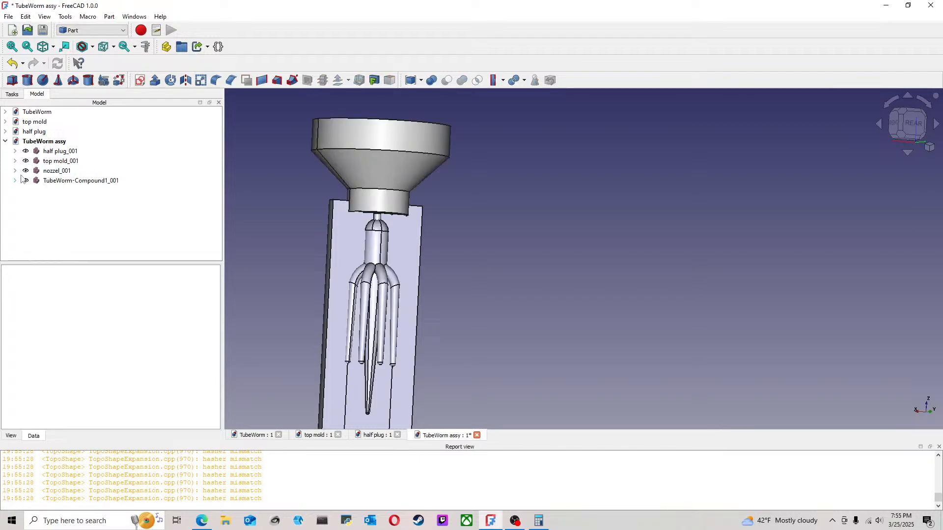
Step: Subtract the injection nozzle from the top mold with a Boolean cut
{"action": "left_click", "coordinate": [397, 232]}
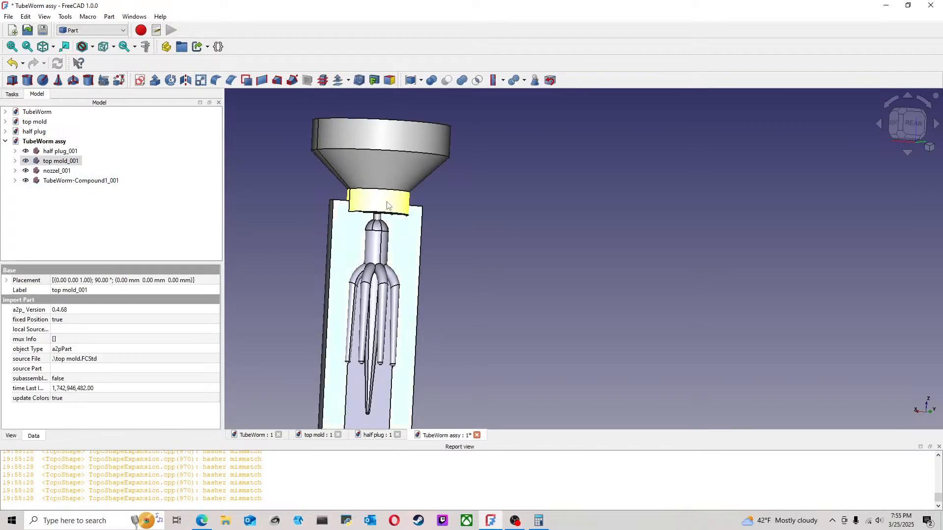
{"action": "left_click", "coordinate": [399, 202], "text": "ctrl"}
{"action": "left_click", "coordinate": [462, 80]}
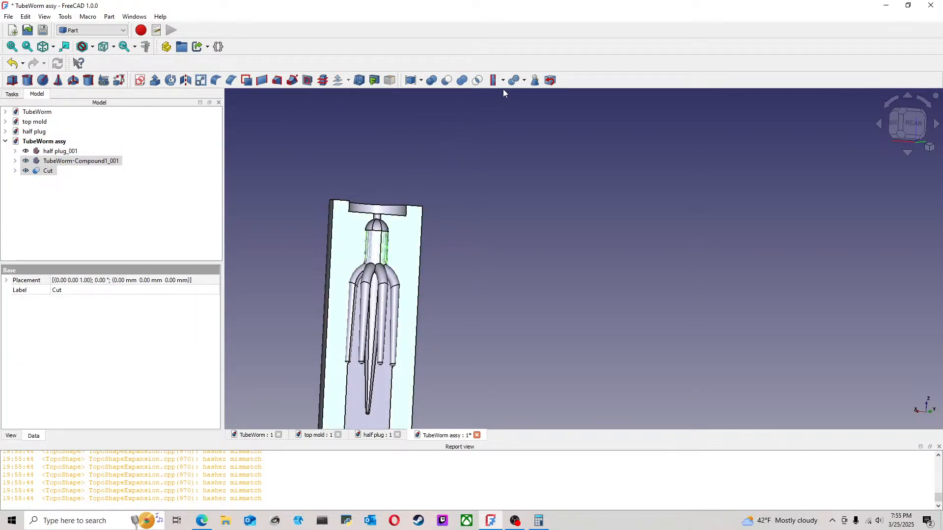
Step: Try to subtract the tube worm from the nozzle-cut top mold with a Boolean cut, and undo it
{"action": "left_click", "coordinate": [448, 81]}
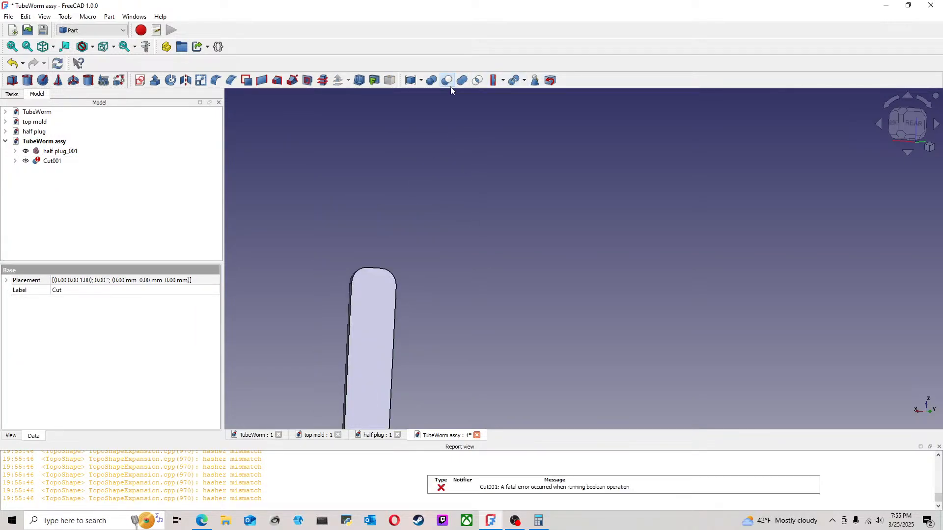
{"action": "left_click", "coordinate": [11, 64]}
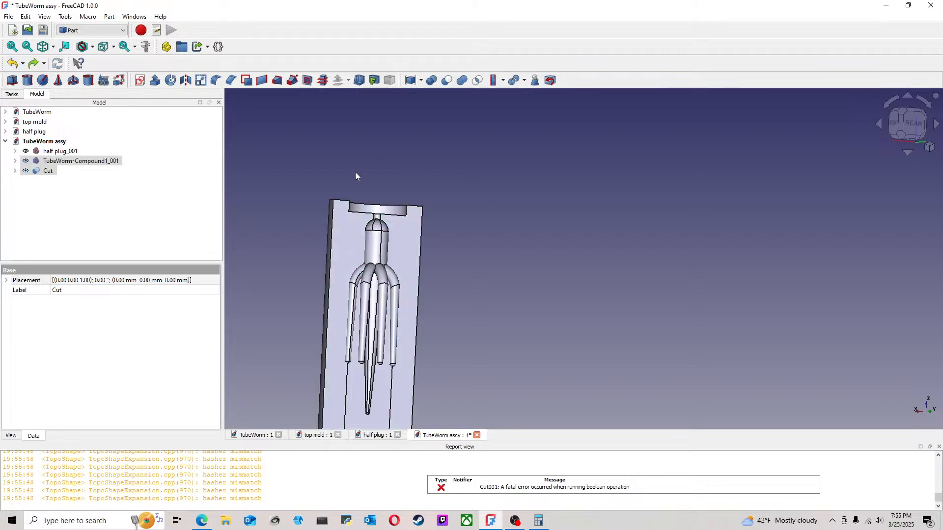
{"action": "middle_click_drag", "start_coordinate": [541, 242], "coordinate": [368, 243]}
Step: Try to convert the TubeWorm-Compound1_001 part to a solid
{"action": "left_click", "coordinate": [65, 161]}
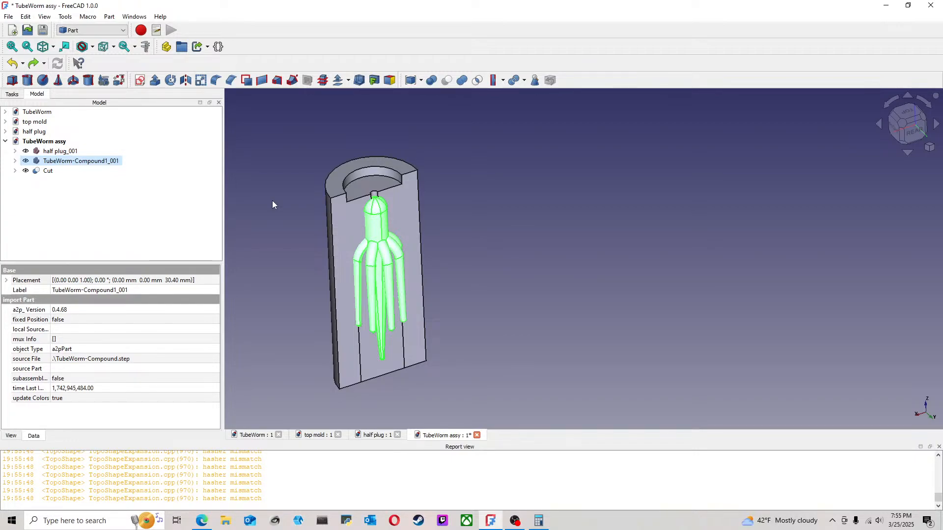
{"action": "left_click", "coordinate": [80, 211]}
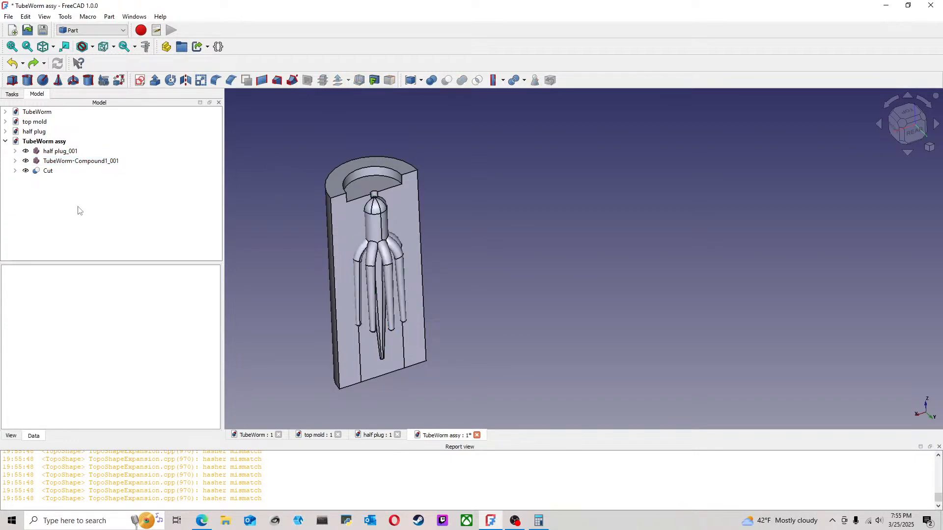
{"action": "left_click", "coordinate": [80, 162]}
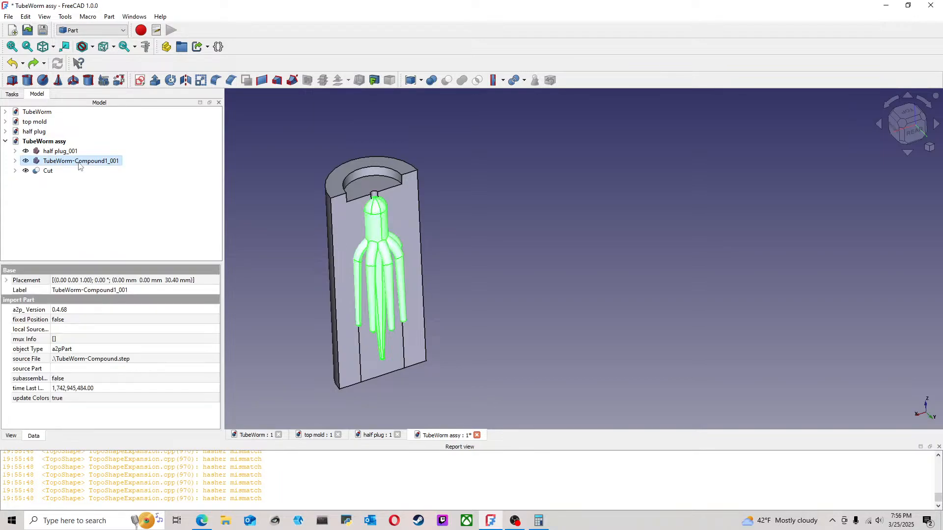
{"action": "left_click", "coordinate": [109, 16]}
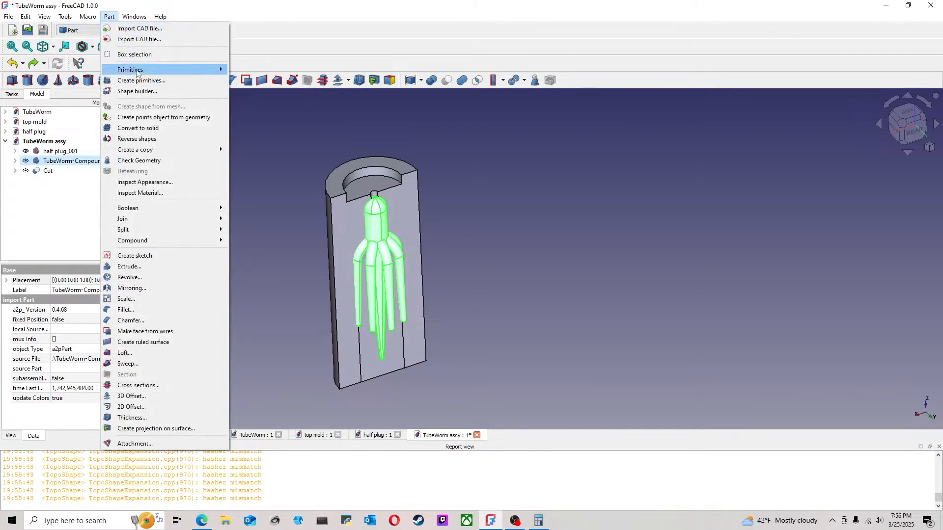
{"action": "left_click", "coordinate": [174, 128]}
{"action": "left_click", "coordinate": [257, 175]}
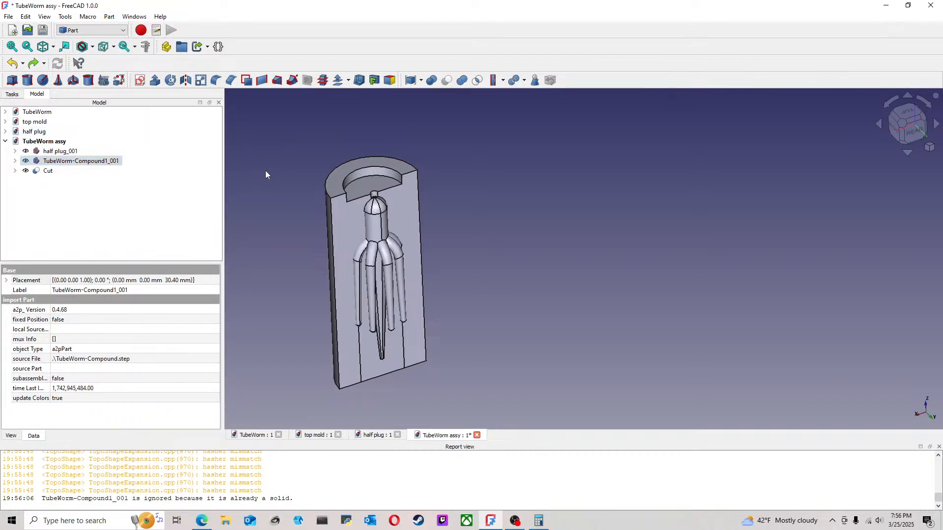
Step: Create a refined-shape copy of the TubeWorm-Compound1_001 part
{"action": "left_click", "coordinate": [83, 160]}
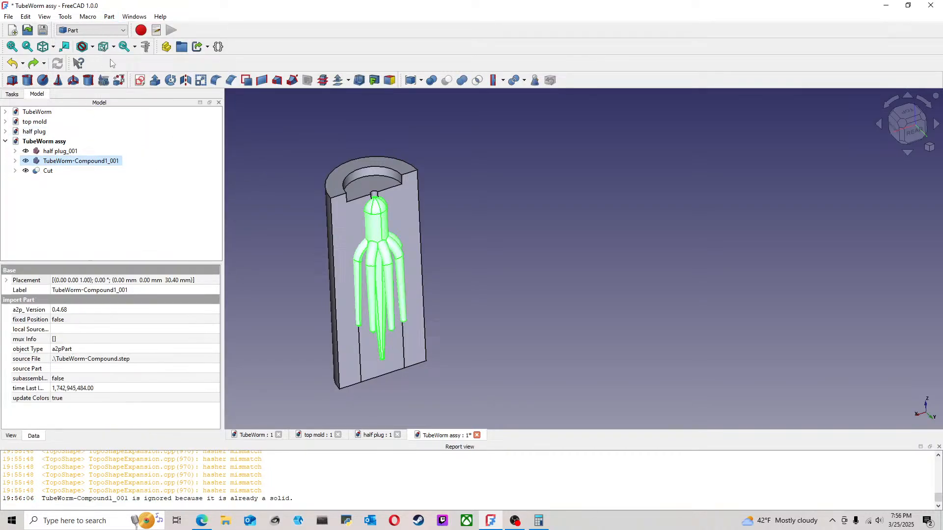
{"action": "left_click", "coordinate": [102, 31]}
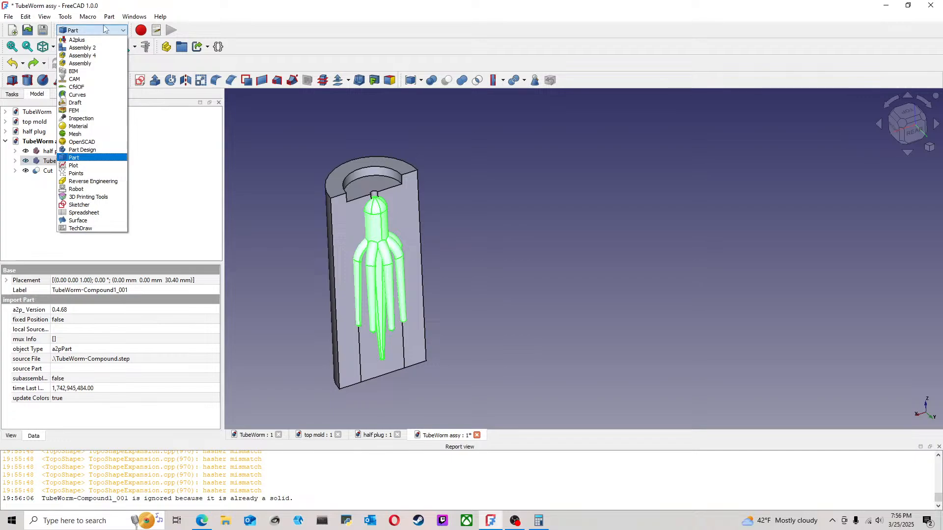
{"action": "left_click", "coordinate": [109, 17]}
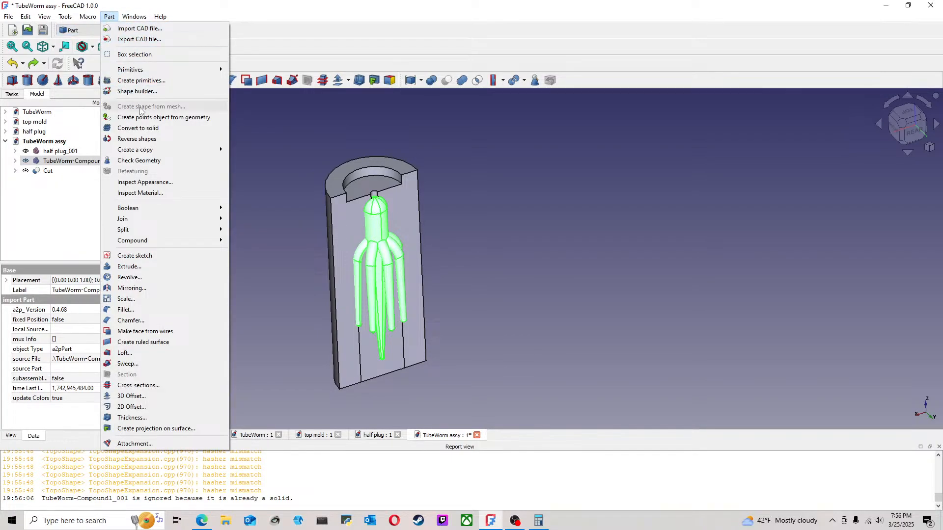
{"action": "mouse_move", "coordinate": [171, 150]}
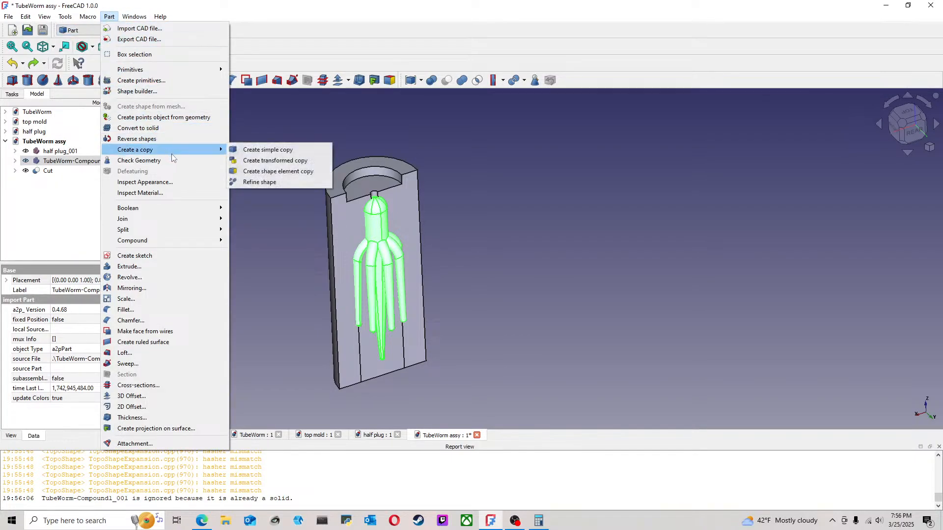
{"action": "left_click", "coordinate": [259, 183]}
Step: Try to subtract the refined tube worm copy from the nozzle-cut top mold with a Boolean cut, and undo it
{"action": "left_click", "coordinate": [50, 171]}
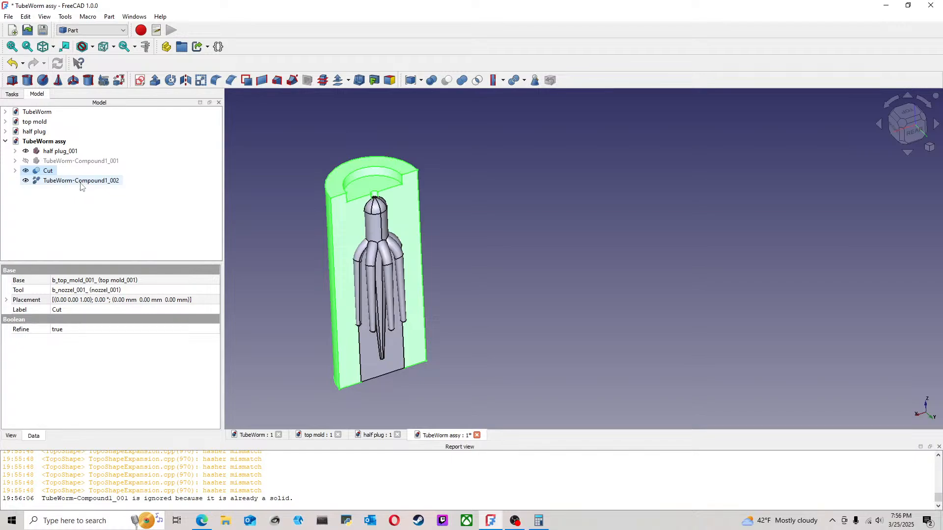
{"action": "left_click", "coordinate": [234, 190]}
{"action": "left_click", "coordinate": [44, 171]}
{"action": "left_click", "coordinate": [92, 180], "text": "ctrl"}
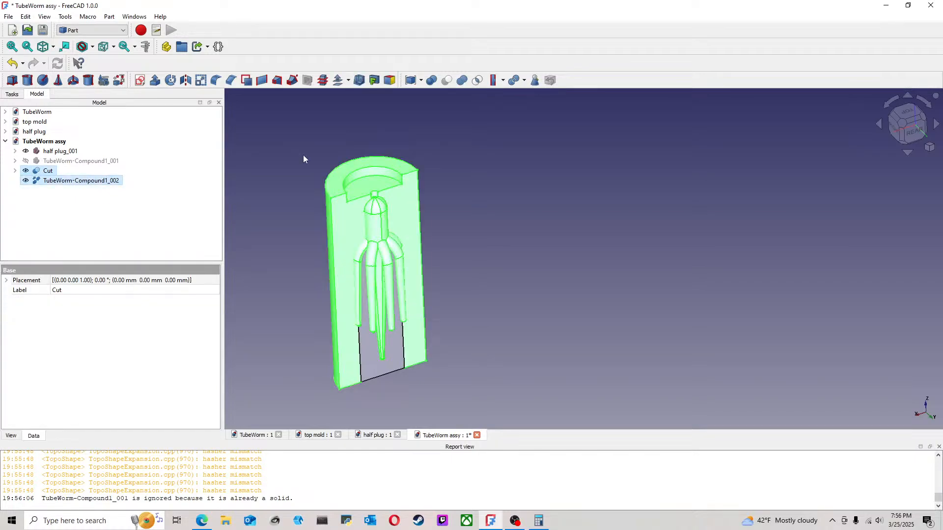
{"action": "left_click", "coordinate": [446, 81]}
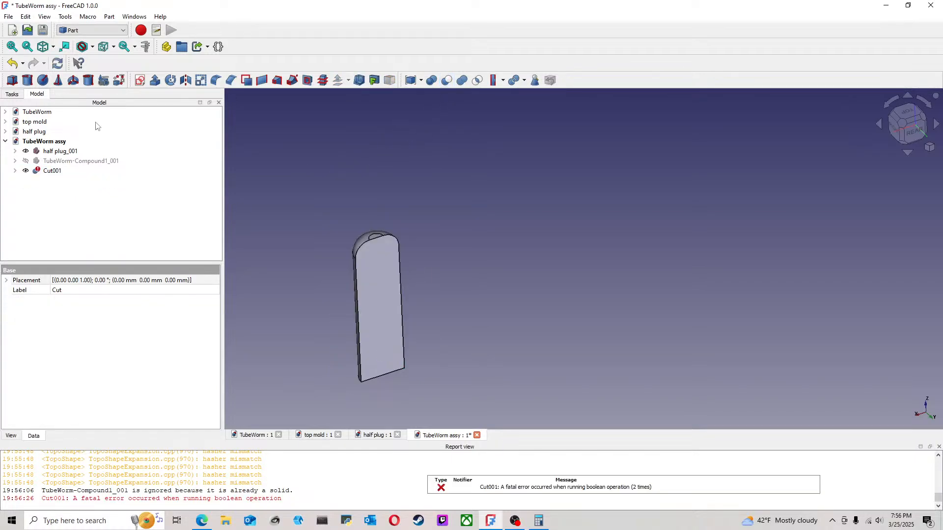
{"action": "left_click", "coordinate": [12, 63]}
Step: Try Cutout for object on the nozzle-cut mold with the refined tube worm, continue past the error, and undo the cutout
{"action": "left_click", "coordinate": [503, 81]}
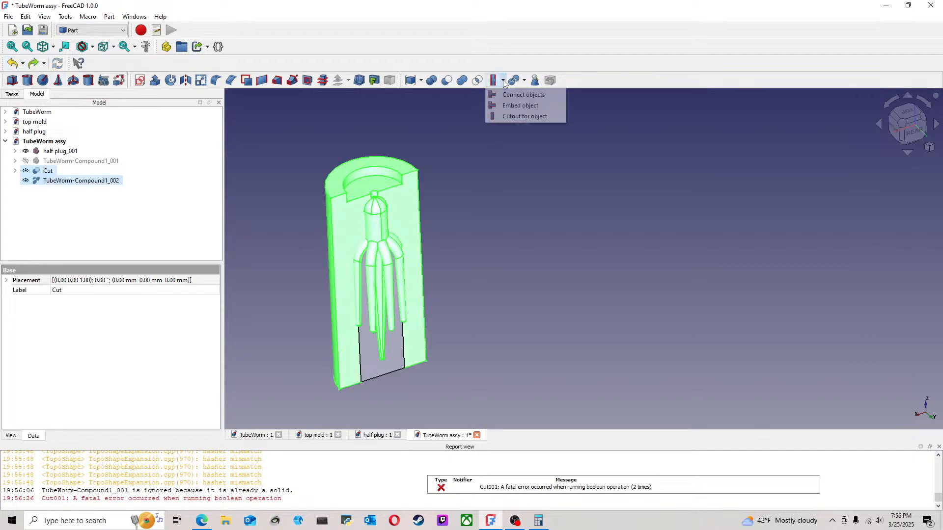
{"action": "left_click", "coordinate": [524, 117]}
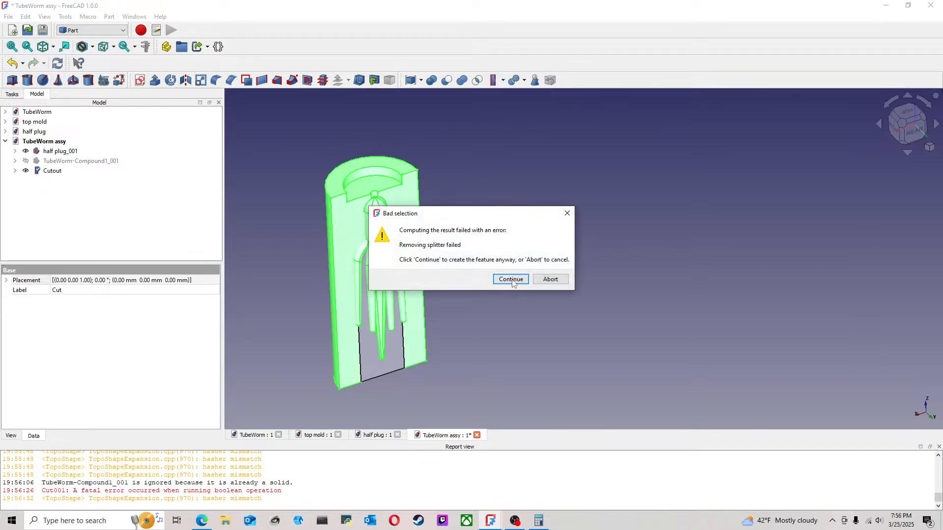
{"action": "left_click", "coordinate": [511, 279]}
{"action": "left_click", "coordinate": [12, 62]}
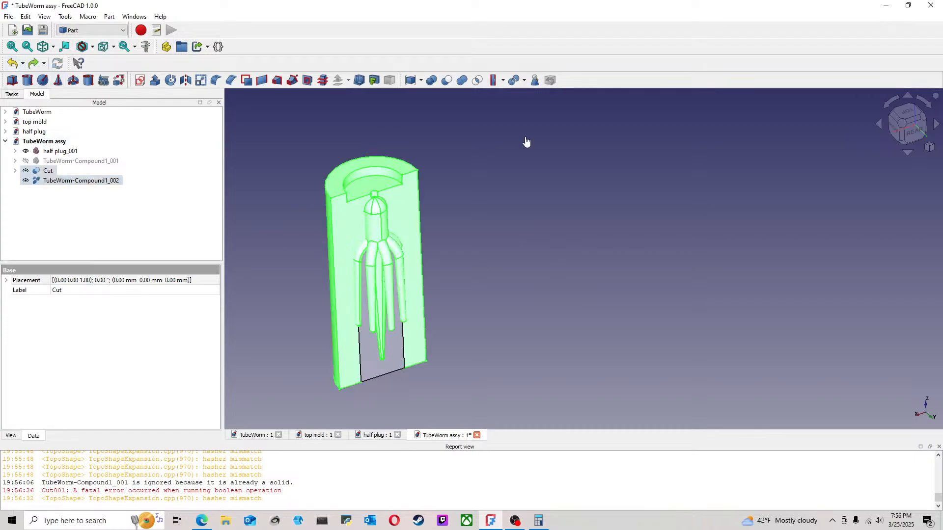
{"action": "left_click", "coordinate": [526, 142]}
Step: Try a Compound Filter on the nozzle-cut mold and the refined tube worm, and undo it
{"action": "middle_click_drag", "start_coordinate": [378, 168], "coordinate": [361, 141]}
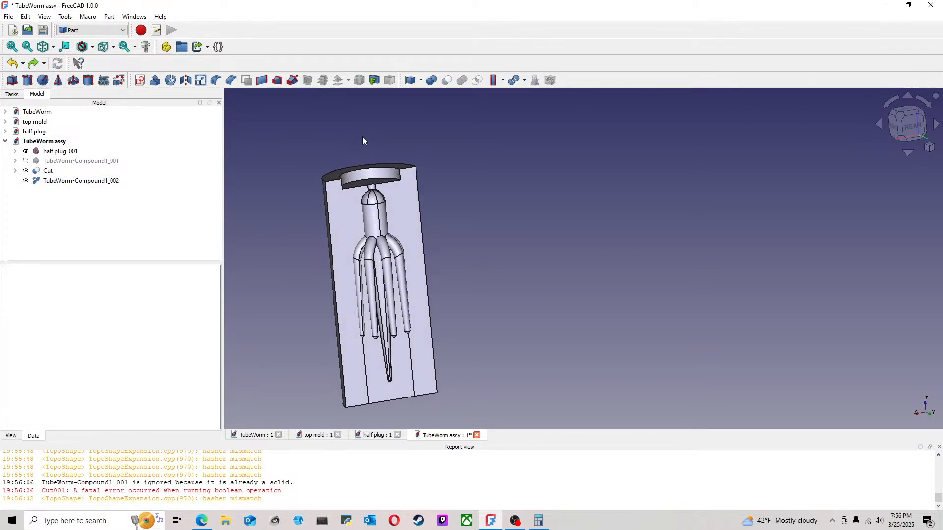
{"action": "left_click", "coordinate": [421, 81]}
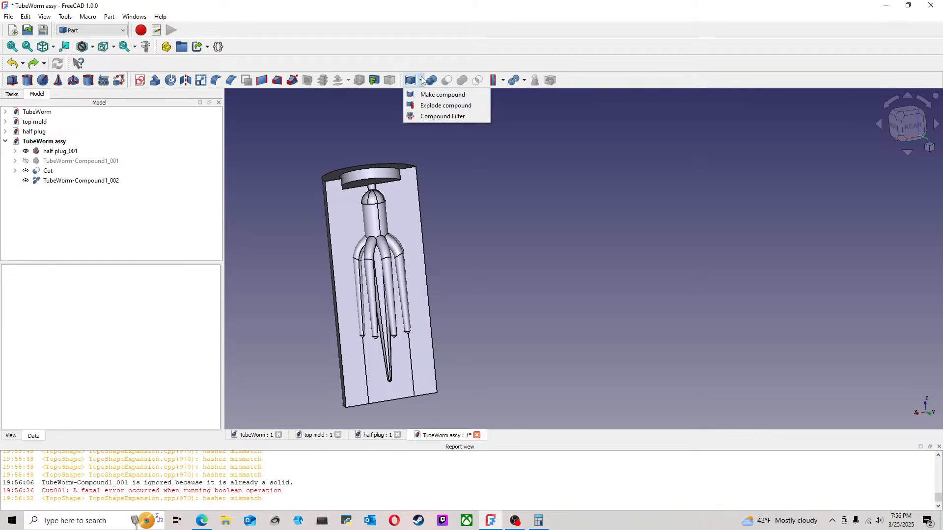
{"action": "left_click", "coordinate": [342, 140]}
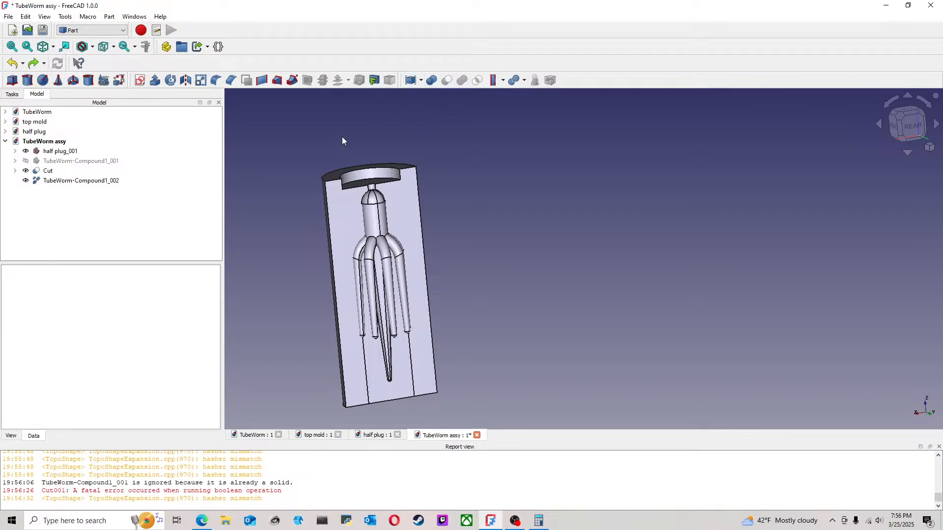
{"action": "left_click", "coordinate": [49, 171]}
{"action": "left_click", "coordinate": [74, 181], "text": "ctrl"}
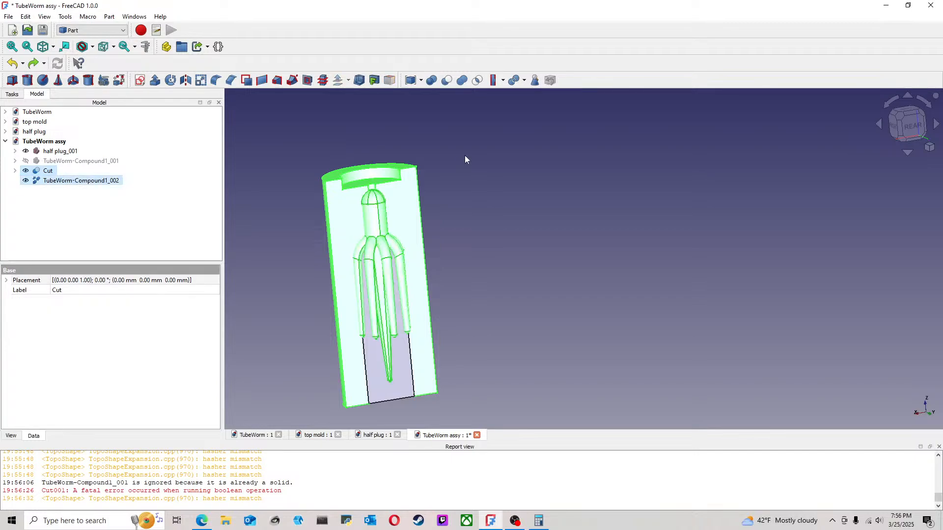
{"action": "left_click", "coordinate": [420, 80]}
{"action": "left_click", "coordinate": [439, 116]}
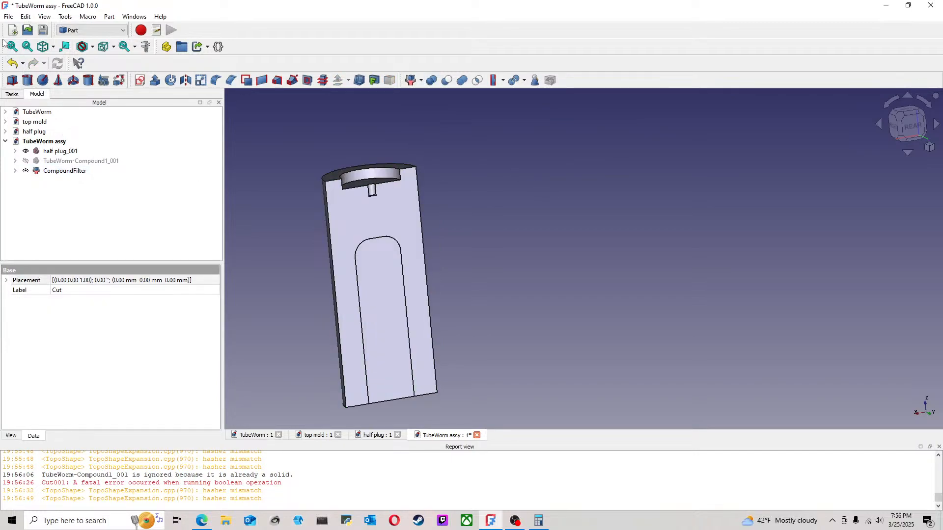
{"action": "left_click", "coordinate": [12, 63]}
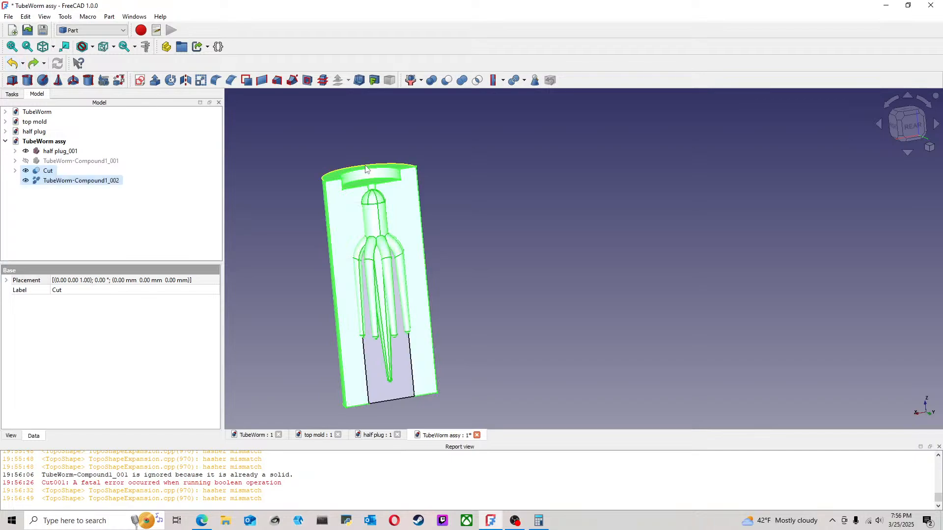
Step: Try Explode compound on the nozzle-cut mold and the refined tube worm, and dismiss the selection warning
{"action": "left_click", "coordinate": [421, 80]}
{"action": "left_click", "coordinate": [441, 103]}
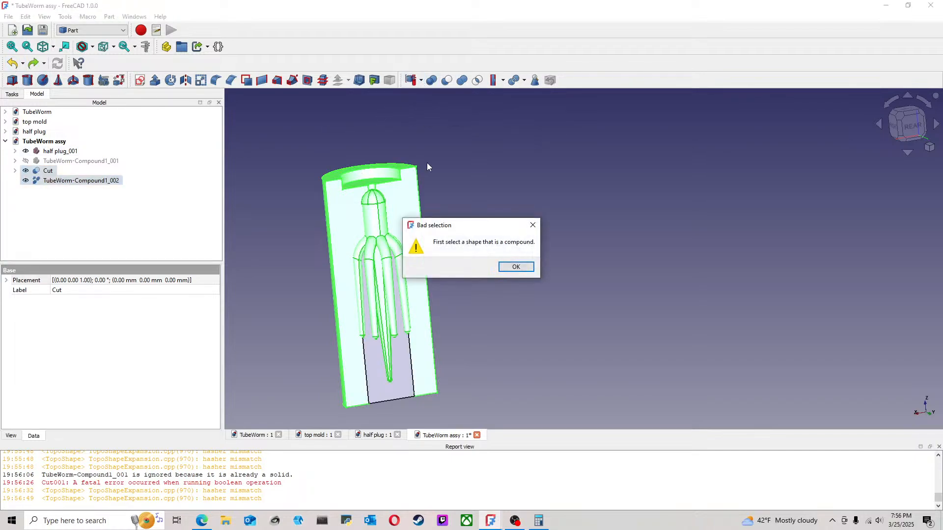
{"action": "left_click", "coordinate": [508, 269]}
{"action": "left_click", "coordinate": [252, 140]}
{"action": "middle_click_drag", "start_coordinate": [248, 144], "coordinate": [347, 177]}
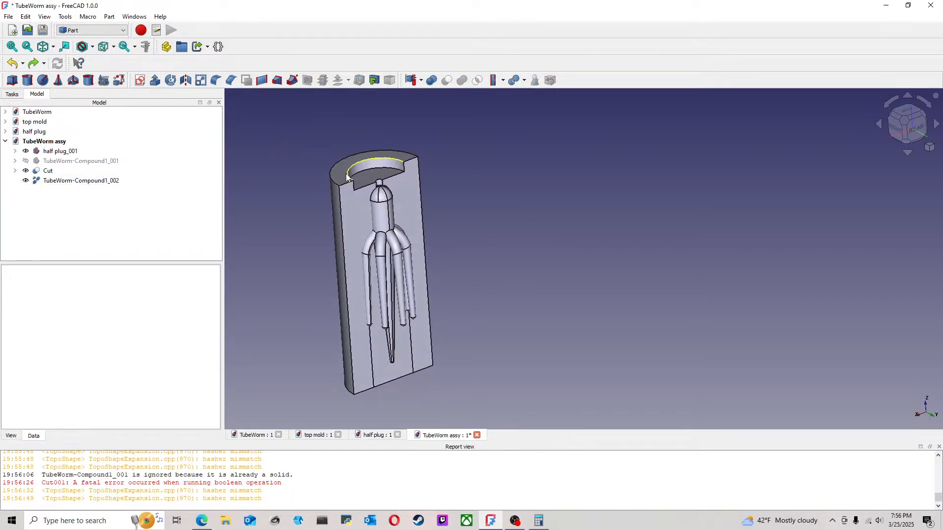
Step: Delete the refined tube worm copy from the assembly and show the original imported tube worm
{"action": "left_click", "coordinate": [421, 80]}
{"action": "left_click", "coordinate": [334, 129]}
{"action": "left_click", "coordinate": [74, 161]}
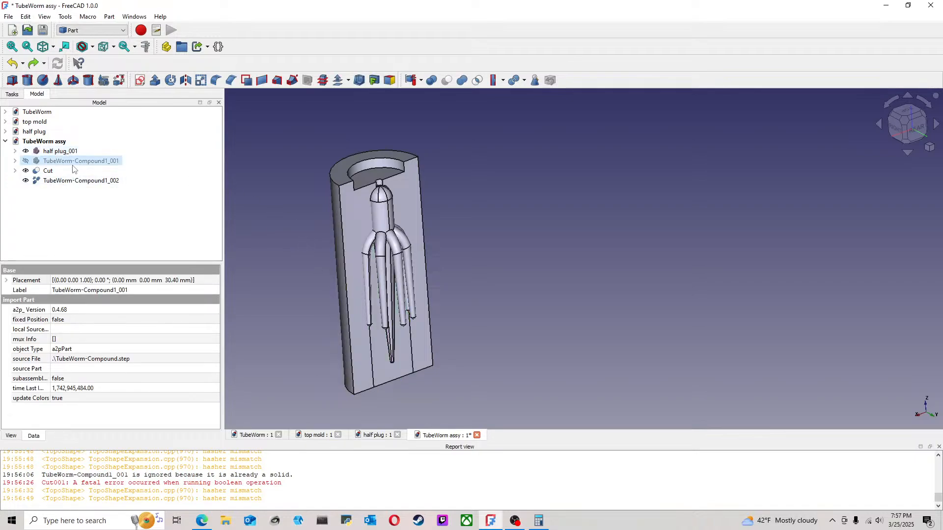
{"action": "left_click", "coordinate": [77, 183]}
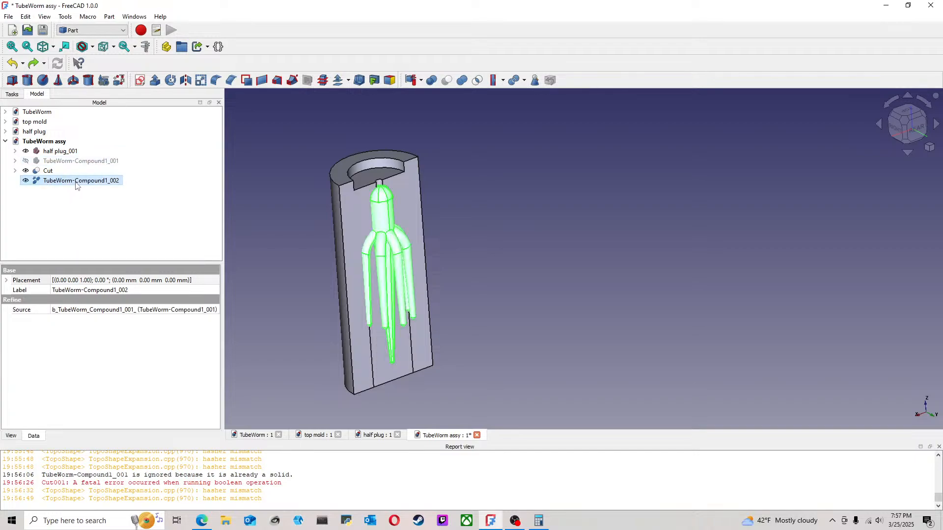
{"action": "key", "text": "Delete"}
{"action": "left_click", "coordinate": [95, 162]}
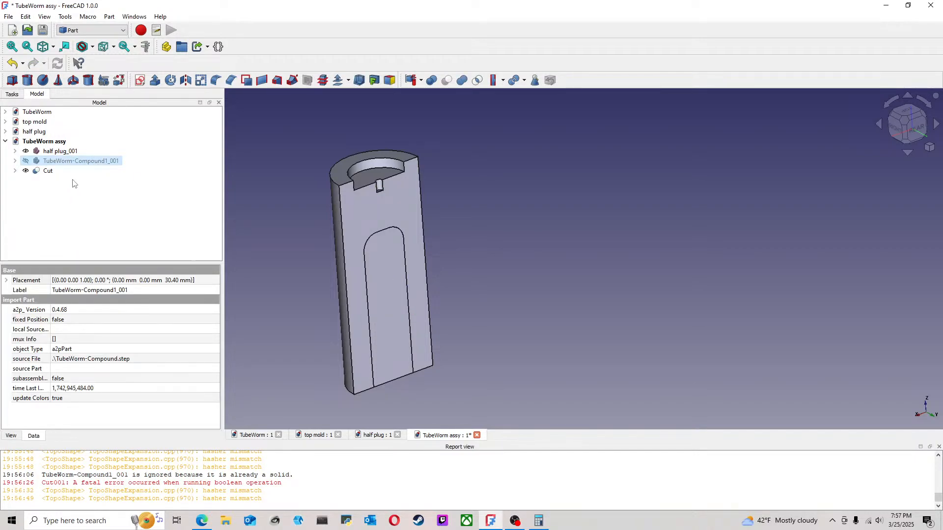
{"action": "key", "text": "space"}
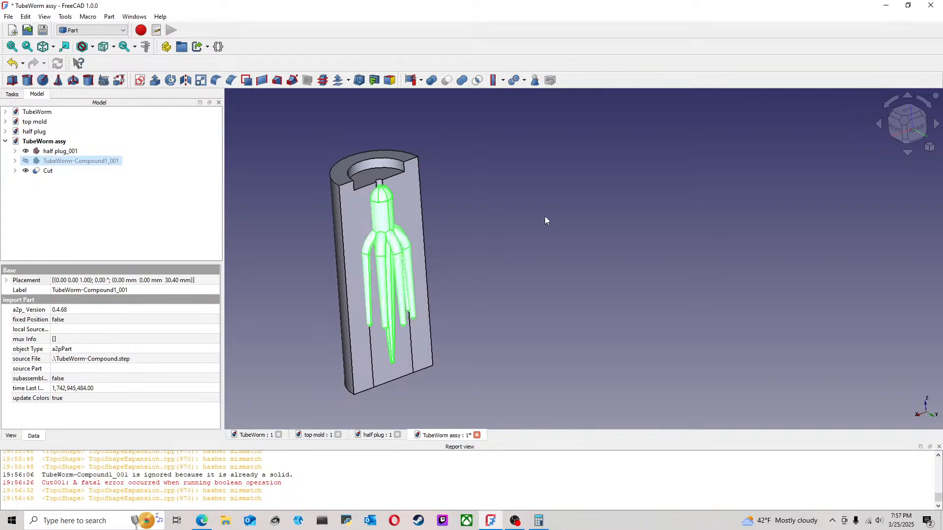
{"action": "left_click", "coordinate": [319, 192]}
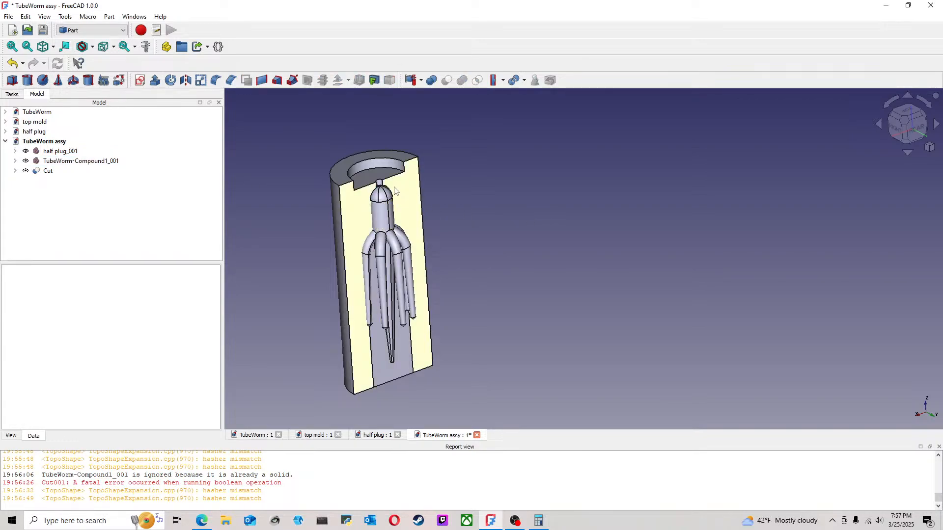
Step: Try Convert to solid on the imported tube worm
{"action": "left_click", "coordinate": [79, 162]}
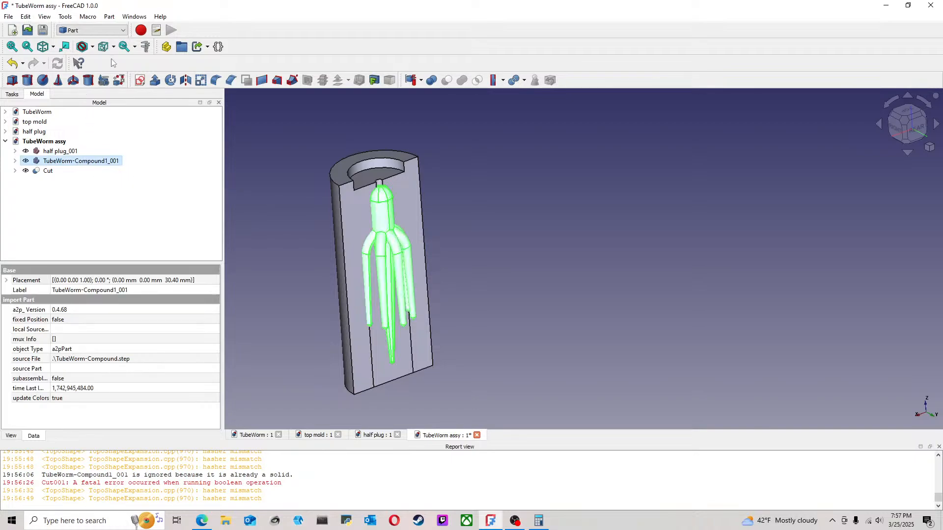
{"action": "left_click", "coordinate": [98, 30]}
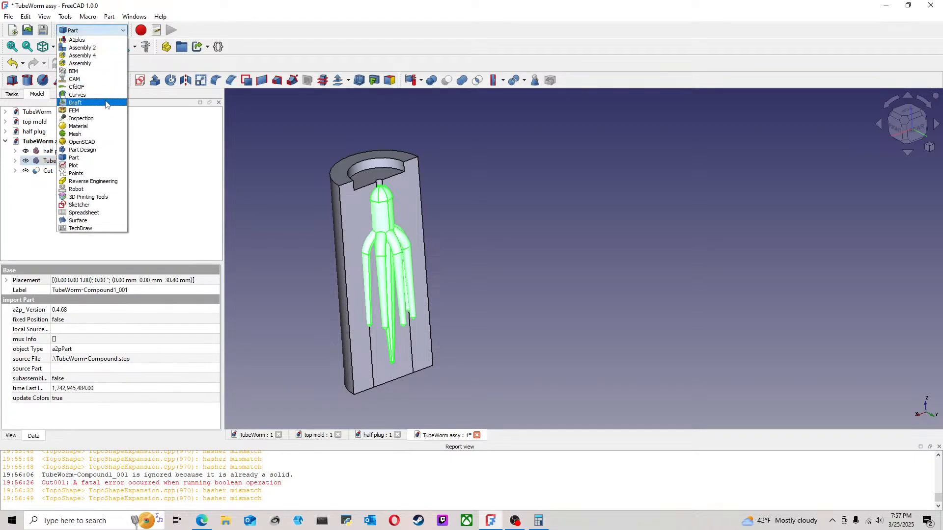
{"action": "left_click", "coordinate": [109, 17]}
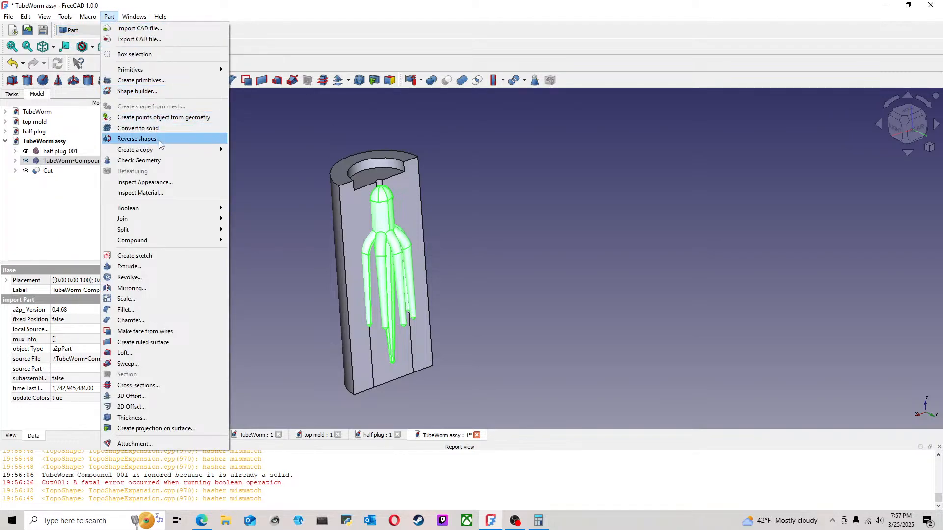
{"action": "left_click", "coordinate": [161, 128]}
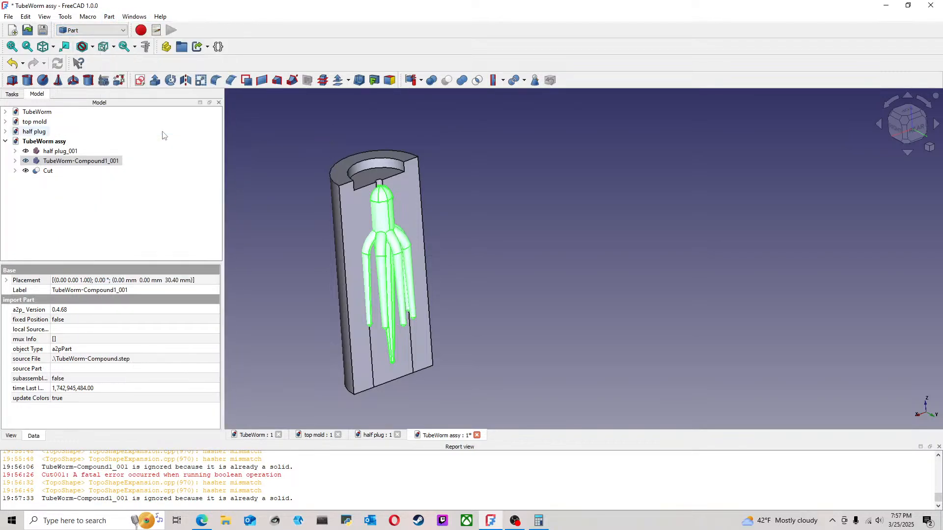
Step: Create a simple copy of the imported tube worm and hide the original
{"action": "left_click", "coordinate": [109, 17]}
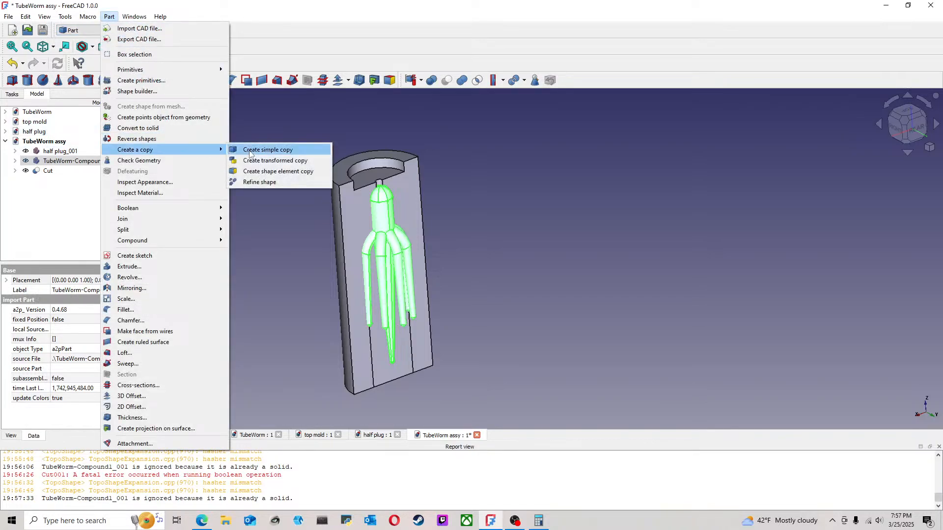
{"action": "left_click", "coordinate": [251, 150]}
{"action": "left_click", "coordinate": [111, 169]}
{"action": "left_click", "coordinate": [100, 161]}
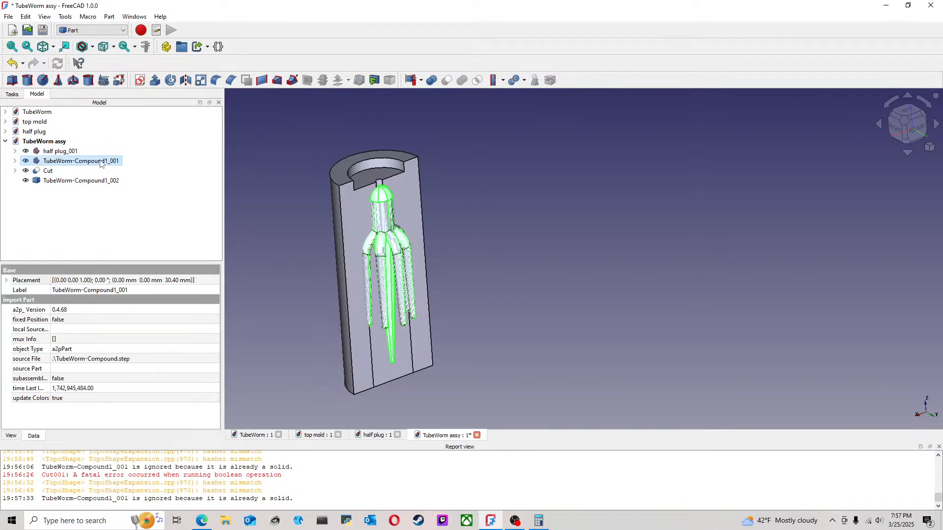
{"action": "left_click", "coordinate": [550, 217]}
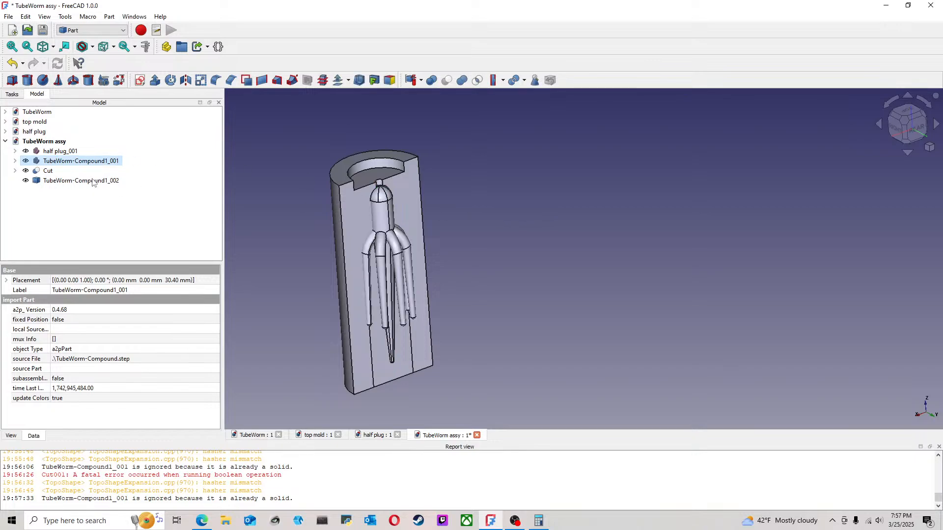
{"action": "key", "text": "space"}
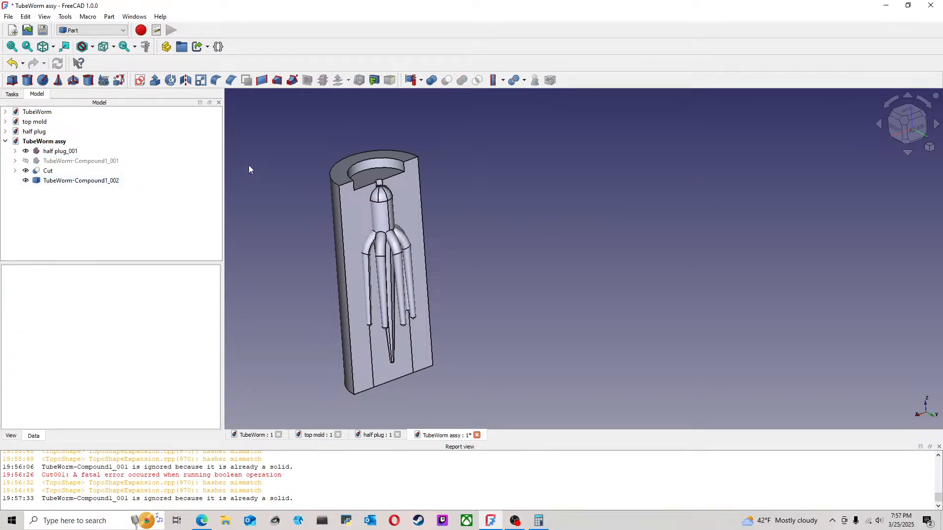
Step: Try to subtract the simple tube worm copy from the nozzle-cut top mold with a Boolean cut
{"action": "left_click", "coordinate": [106, 161]}
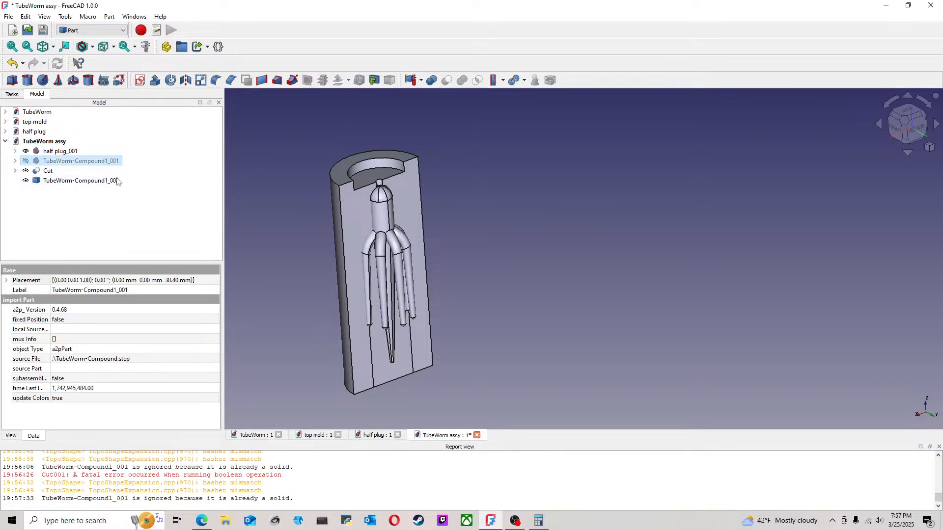
{"action": "left_click", "coordinate": [117, 180]}
{"action": "left_click", "coordinate": [98, 181], "text": "ctrl"}
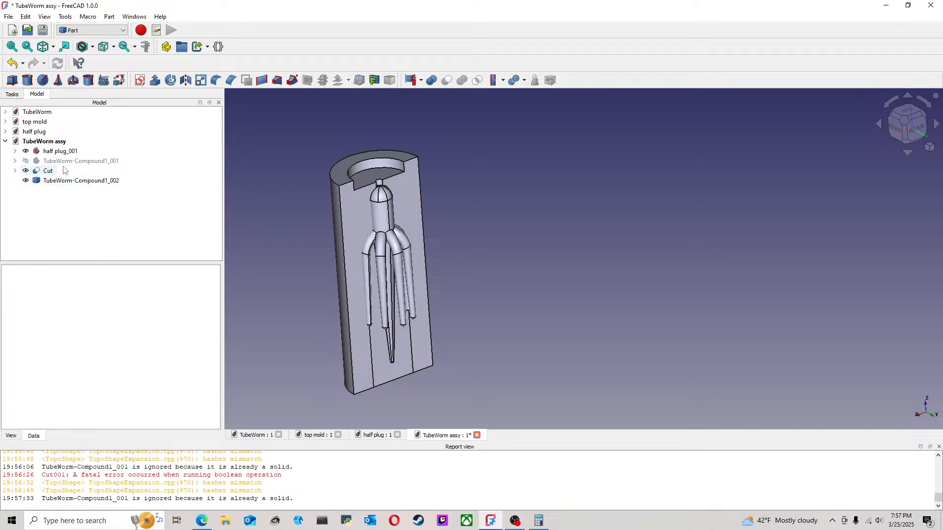
{"action": "left_click", "coordinate": [50, 171], "text": "ctrl"}
{"action": "left_click", "coordinate": [73, 182], "text": "ctrl"}
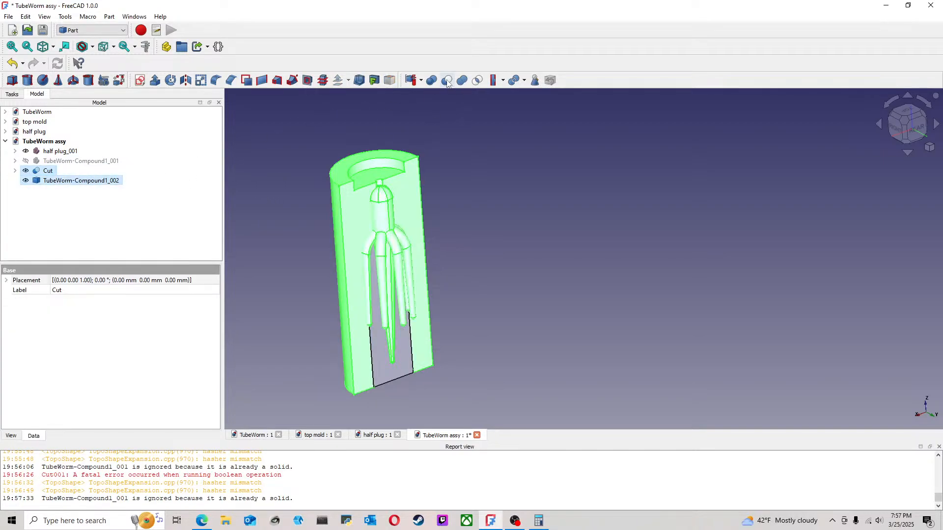
{"action": "left_click", "coordinate": [447, 82]}
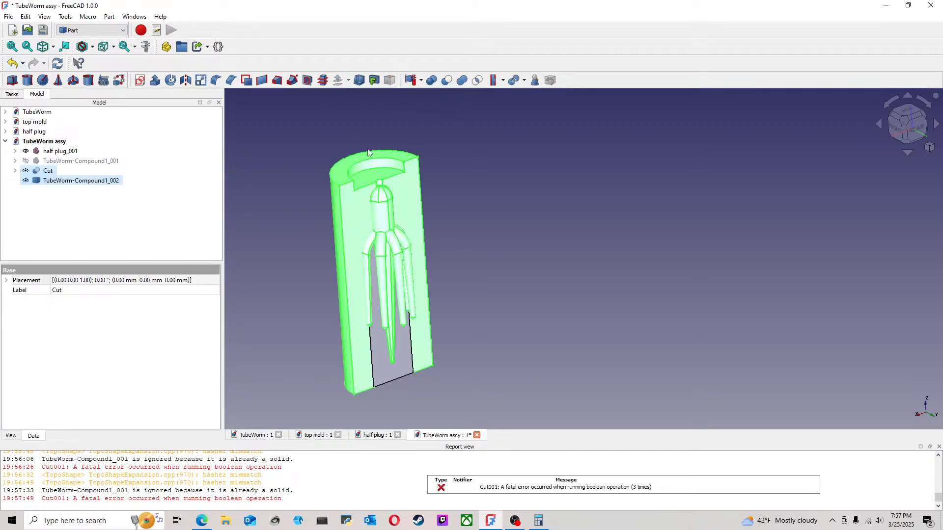
Step: Try Cutout for object on the nozzle-cut mold with the simple tube worm copy, continue past the error, and undo the cutout
{"action": "left_click", "coordinate": [503, 81]}
{"action": "left_click", "coordinate": [514, 116]}
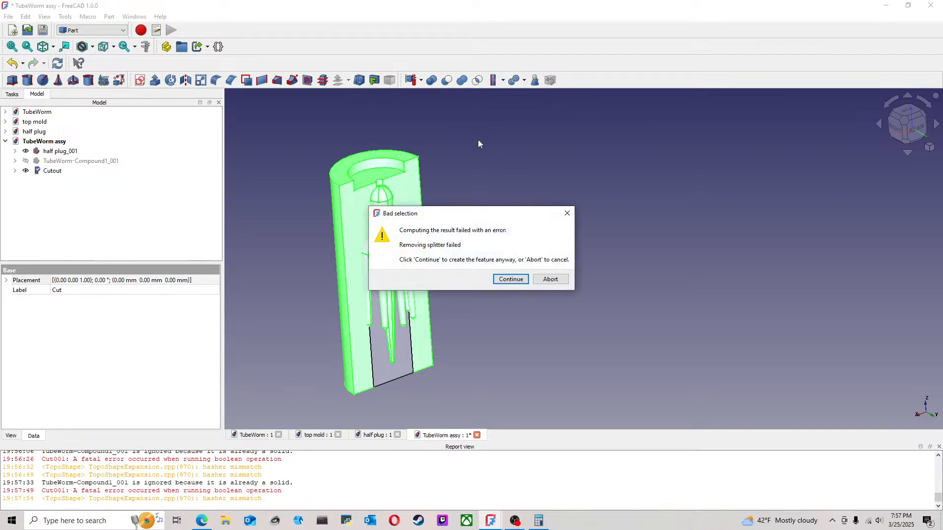
{"action": "left_click", "coordinate": [511, 279]}
{"action": "left_click", "coordinate": [12, 63]}
{"action": "left_click", "coordinate": [575, 206]}
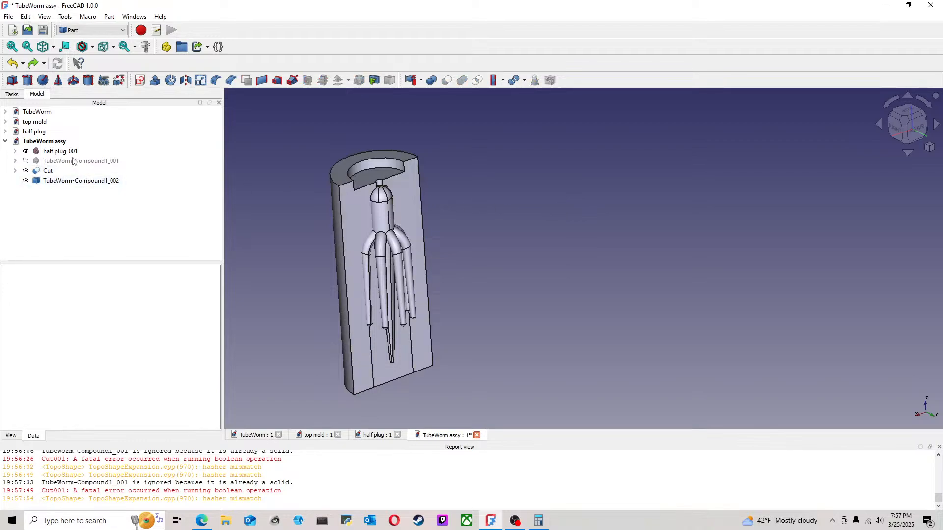
Step: Delete both the simple tube worm copy and the imported tube worm from the assembly
{"action": "left_click", "coordinate": [73, 162]}
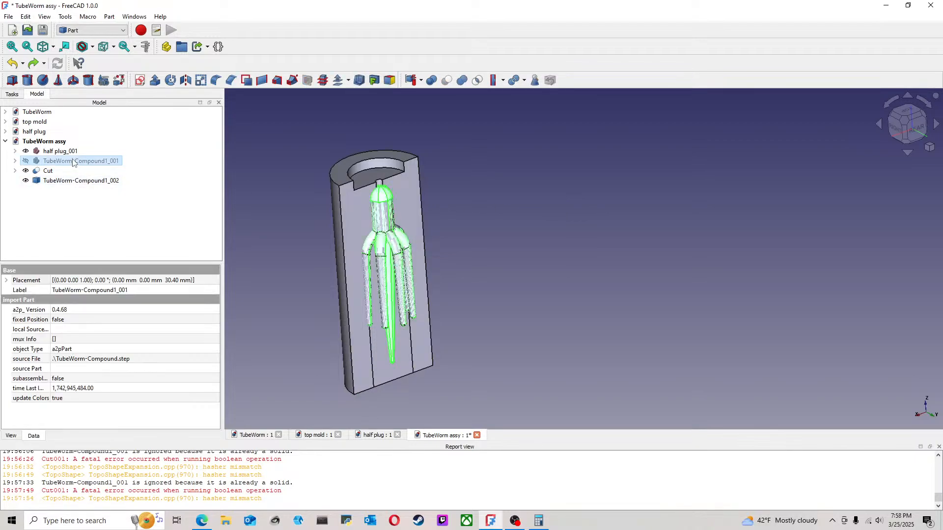
{"action": "left_click", "coordinate": [71, 181]}
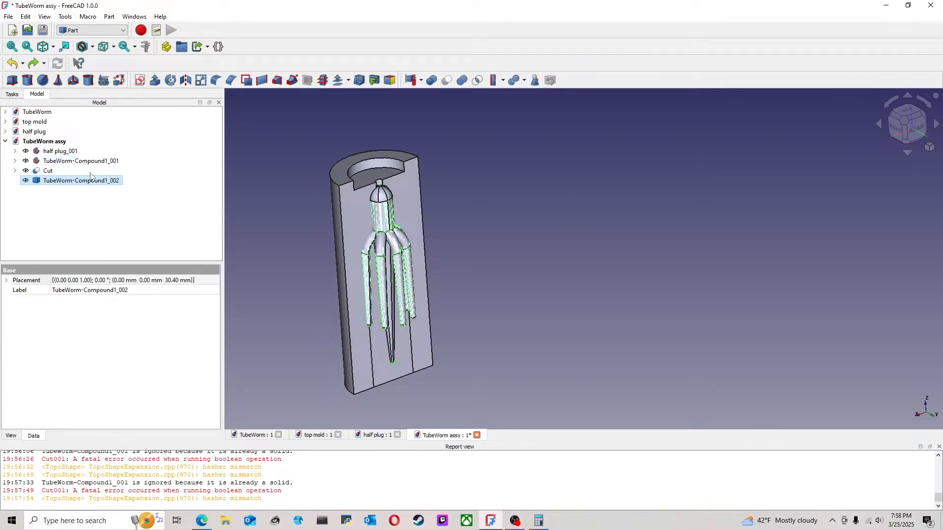
{"action": "key", "text": "Delete"}
{"action": "left_click", "coordinate": [82, 161]}
{"action": "key", "text": "Delete"}
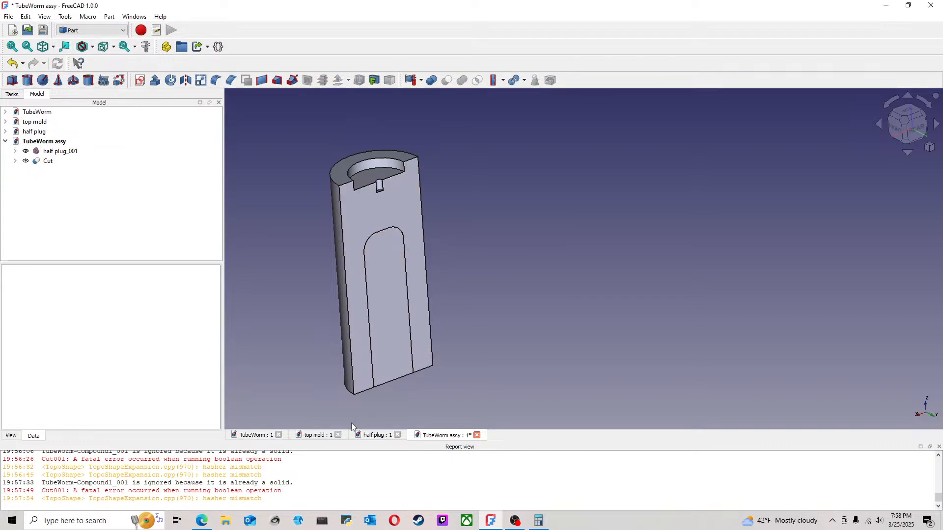
Step: In the TubeWorm document, delete the Compound that joins Fusion005 and Fusion006
{"action": "left_click", "coordinate": [260, 436]}
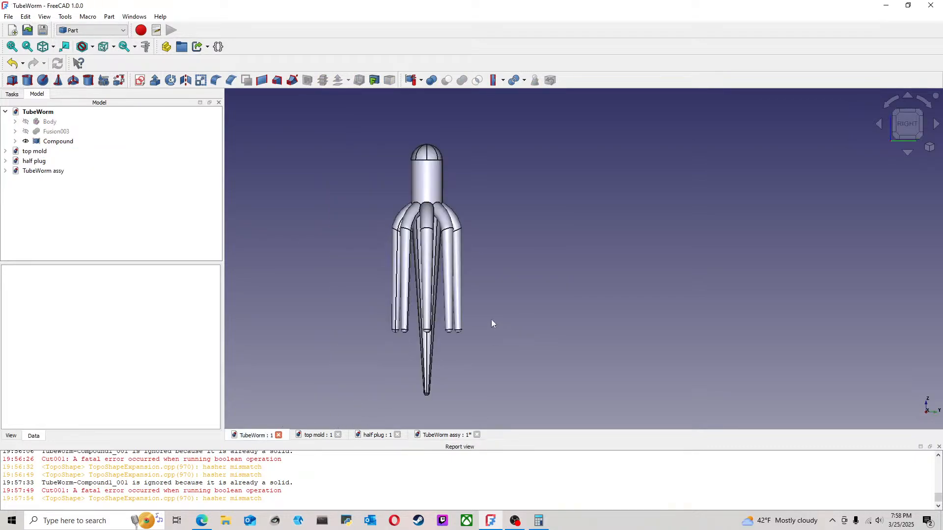
{"action": "left_click", "coordinate": [56, 142]}
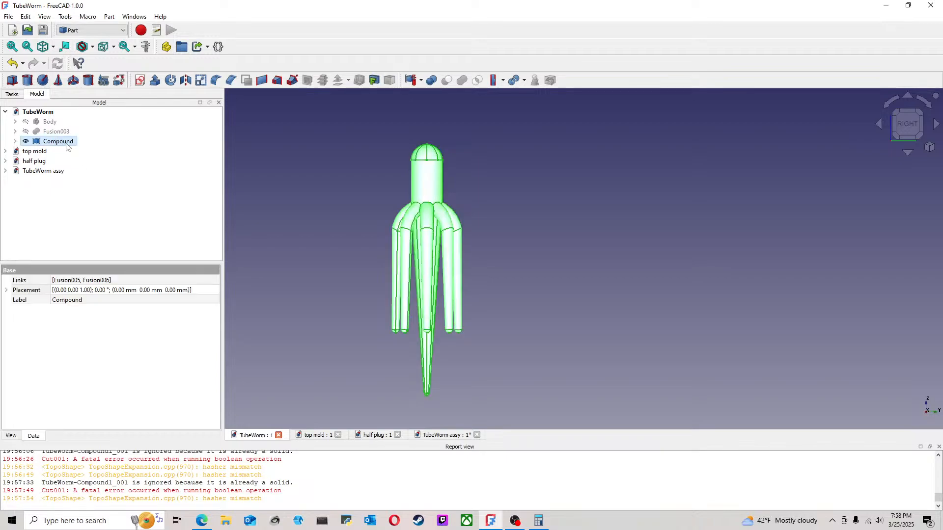
{"action": "key", "text": "Delete"}
{"action": "left_click_drag", "start_coordinate": [315, 145], "coordinate": [721, 161]}
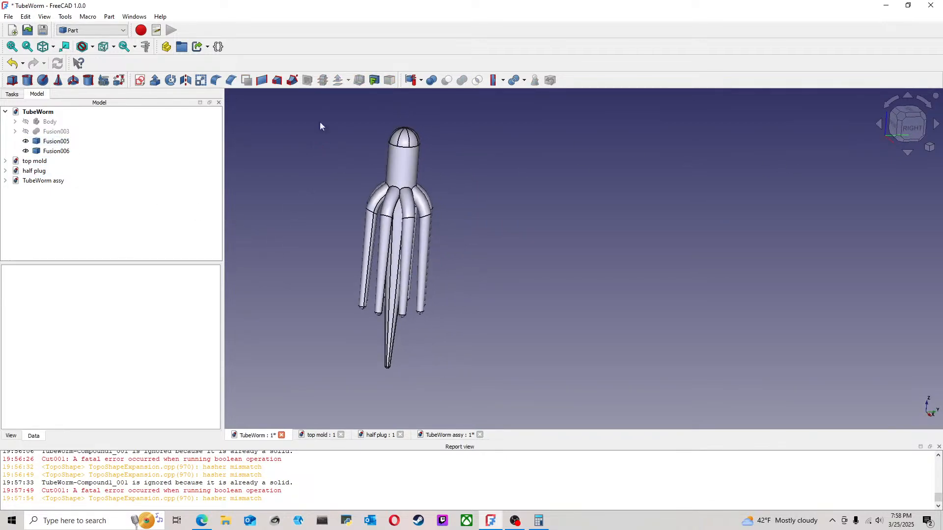
Step: Examine from the top view which part of the tube worm Fusion005 and Fusion006 each cover
{"action": "left_click", "coordinate": [56, 141]}
{"action": "left_click_drag", "start_coordinate": [440, 178], "coordinate": [451, 256]}
{"action": "middle_click_drag", "start_coordinate": [451, 256], "coordinate": [453, 253]}
{"action": "left_click", "coordinate": [908, 123]}
{"action": "middle_click_drag", "start_coordinate": [477, 142], "coordinate": [599, 120]}
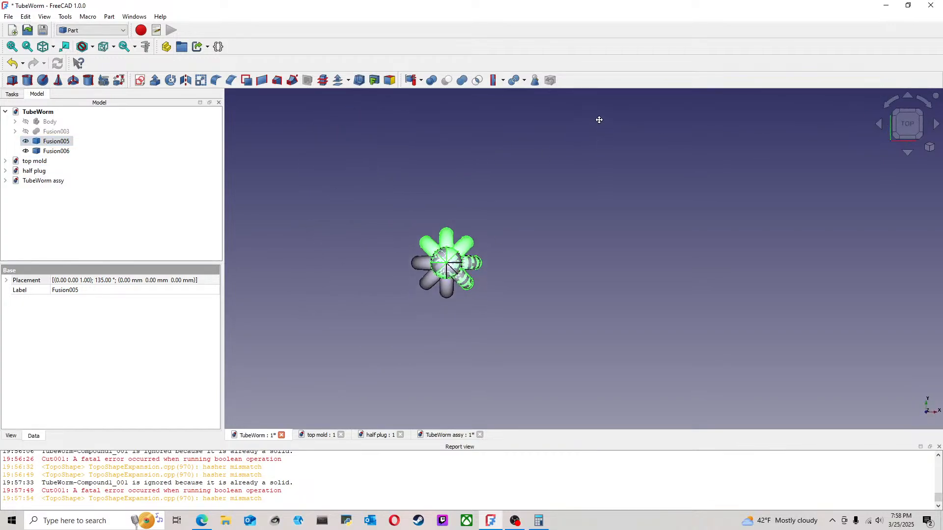
{"action": "left_click", "coordinate": [51, 151]}
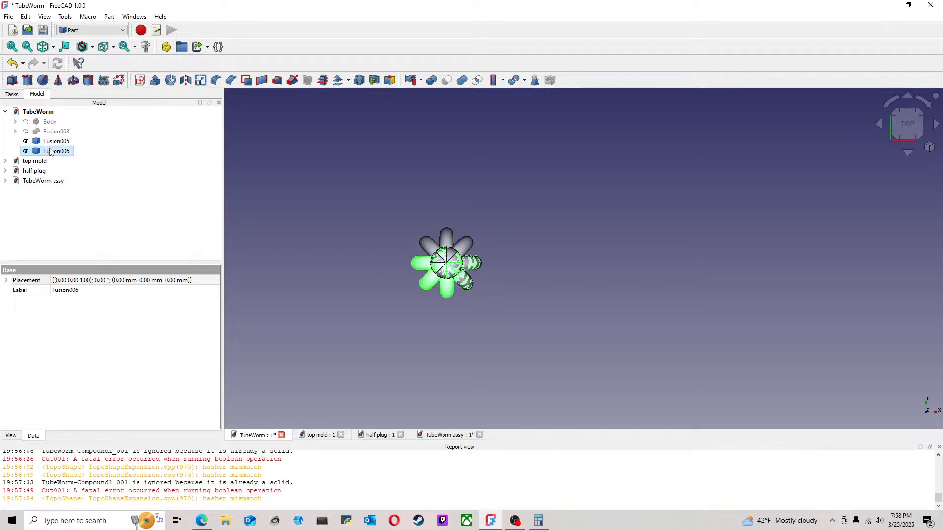
{"action": "left_click", "coordinate": [357, 196]}
{"action": "left_click", "coordinate": [46, 151]}
Step: Export Fusion005 from the TubeWorm document as a STEP file, replacing the existing TubeWorm-Compound file
{"action": "left_click", "coordinate": [457, 435]}
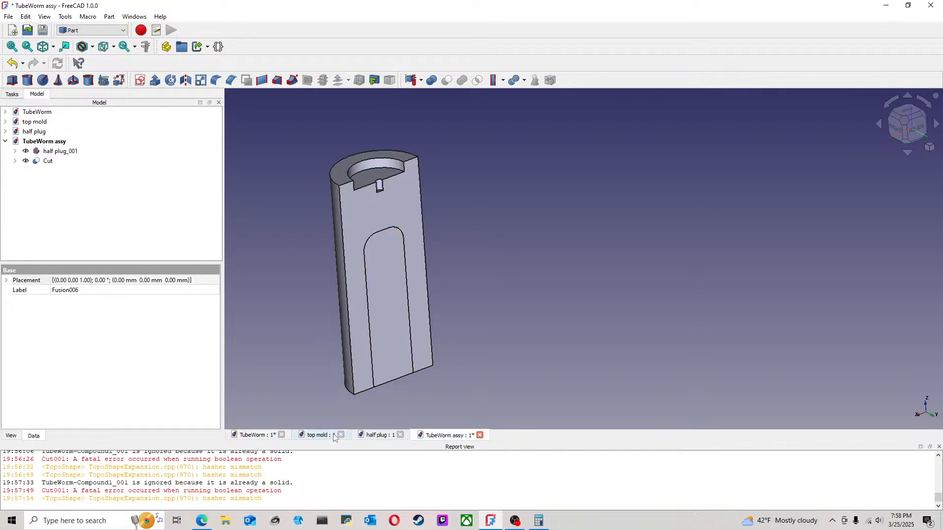
{"action": "left_click", "coordinate": [260, 436]}
{"action": "left_click", "coordinate": [56, 141]}
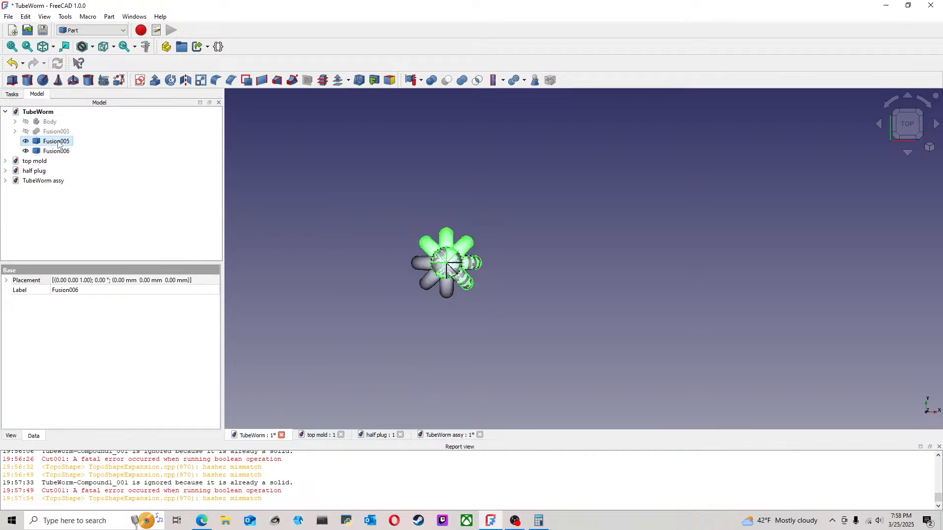
{"action": "left_click", "coordinate": [8, 16]}
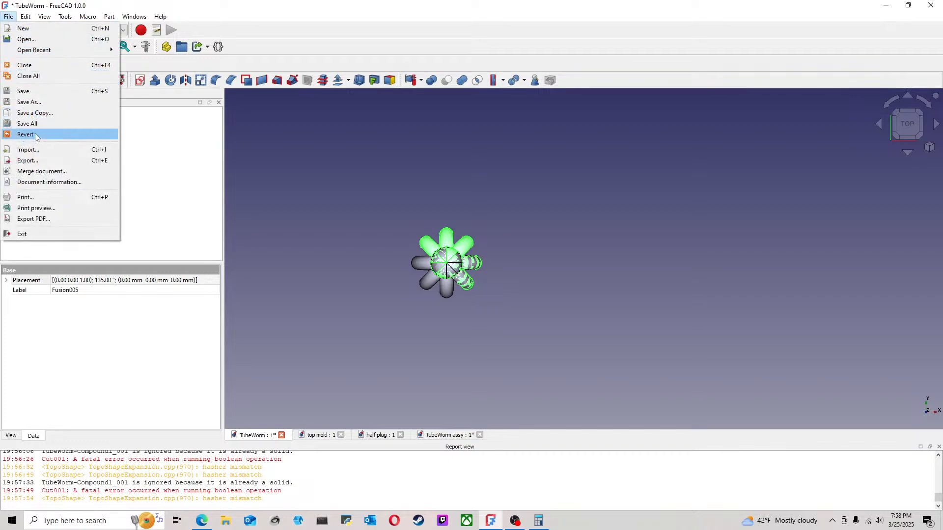
{"action": "left_click", "coordinate": [27, 160]}
{"action": "left_click", "coordinate": [472, 191]}
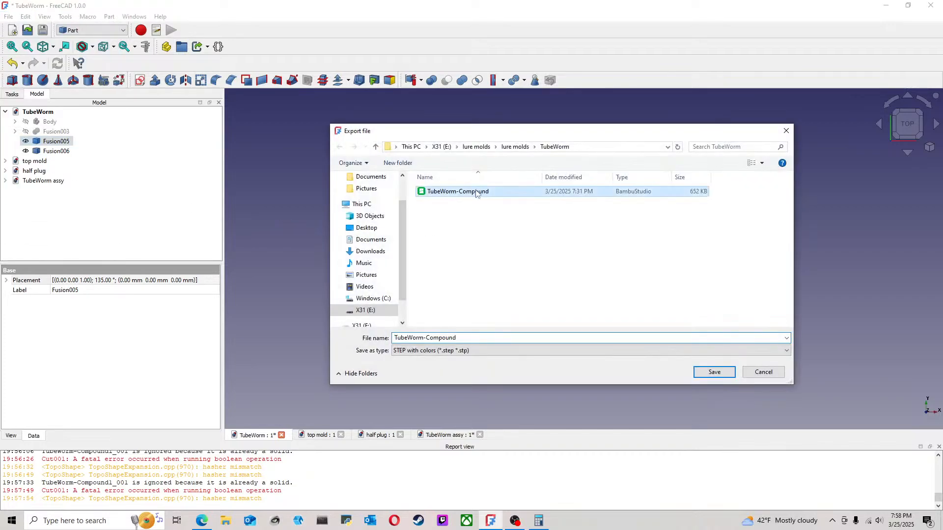
{"action": "left_click", "coordinate": [715, 372]}
{"action": "left_click", "coordinate": [506, 261]}
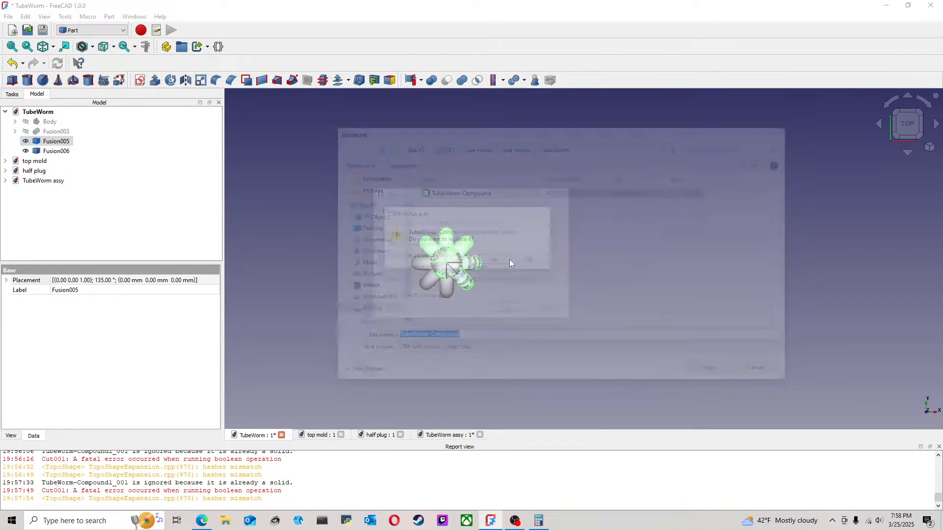
{"action": "left_click", "coordinate": [509, 309]}
{"action": "left_click", "coordinate": [469, 386]}
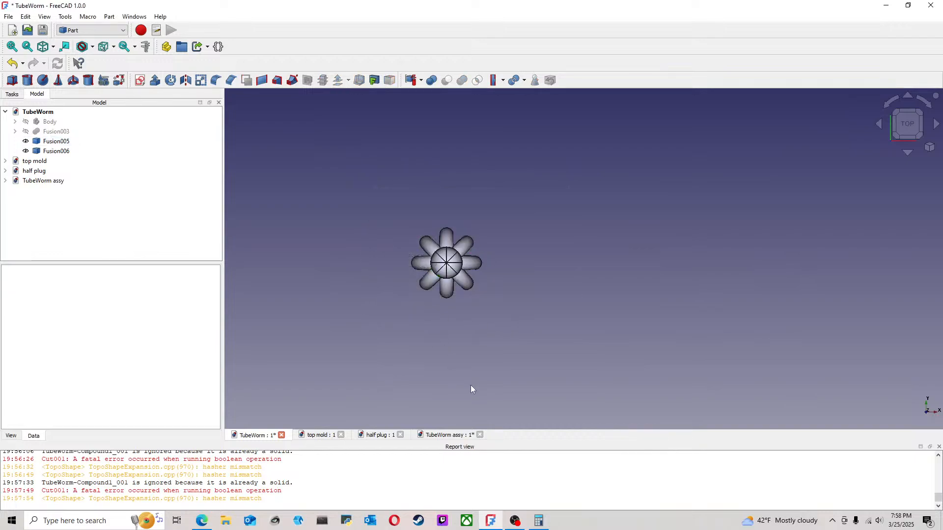
Step: Import TubeWorm-Compound.step into the TubeWorm assy document as an A2plus part and place it beside the mold
{"action": "left_click", "coordinate": [446, 435]}
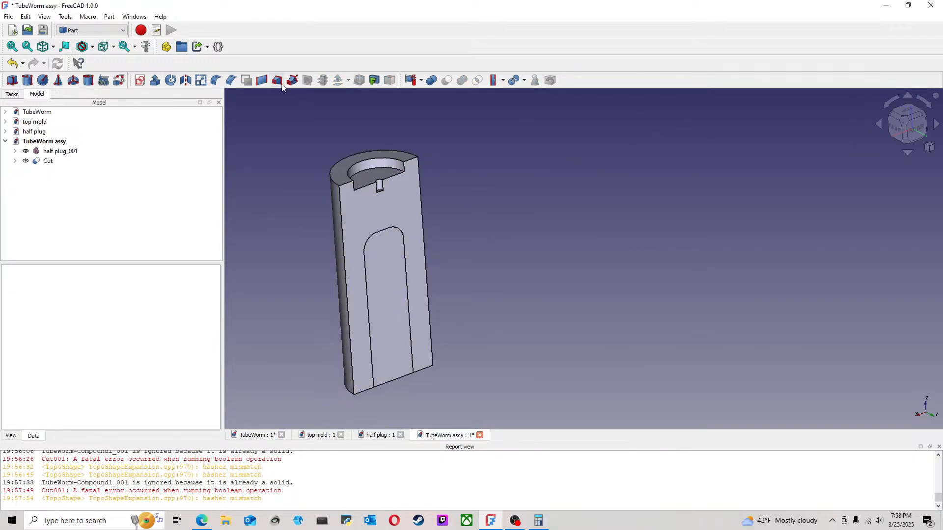
{"action": "left_click", "coordinate": [91, 30]}
{"action": "left_click", "coordinate": [73, 39]}
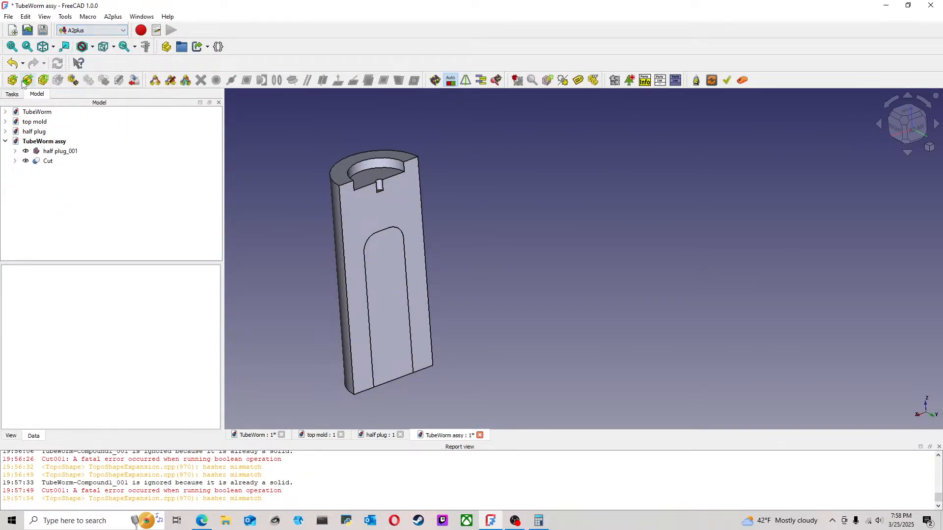
{"action": "left_click", "coordinate": [13, 80]}
{"action": "left_click", "coordinate": [405, 227]}
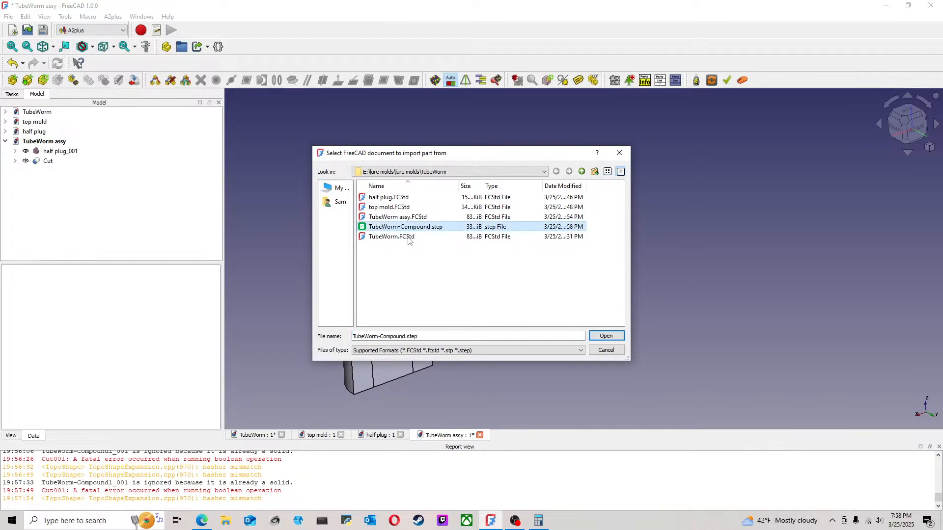
{"action": "left_click", "coordinate": [606, 337]}
{"action": "left_click", "coordinate": [553, 243]}
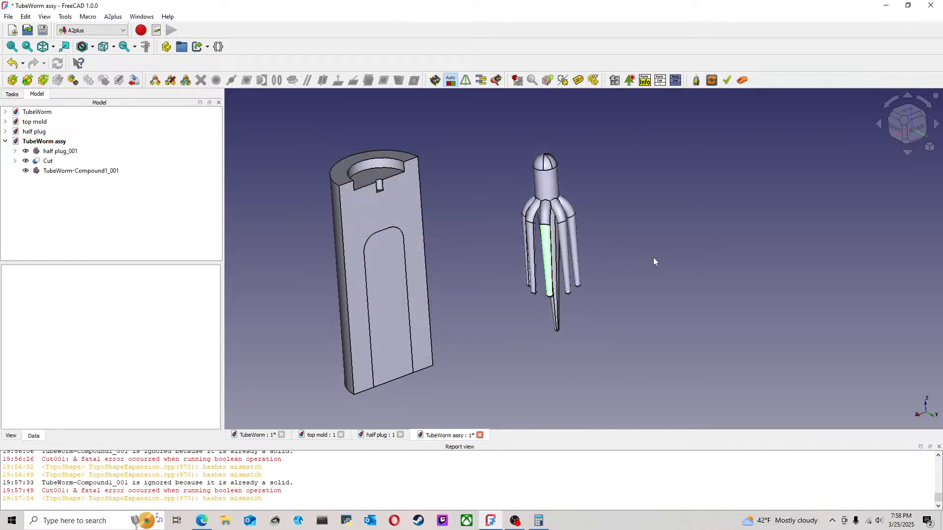
Step: Rotate the imported tube worm about the vertical Z axis to 225° so its arms point toward the mold half
{"action": "left_click", "coordinate": [910, 118]}
{"action": "left_click", "coordinate": [606, 140]}
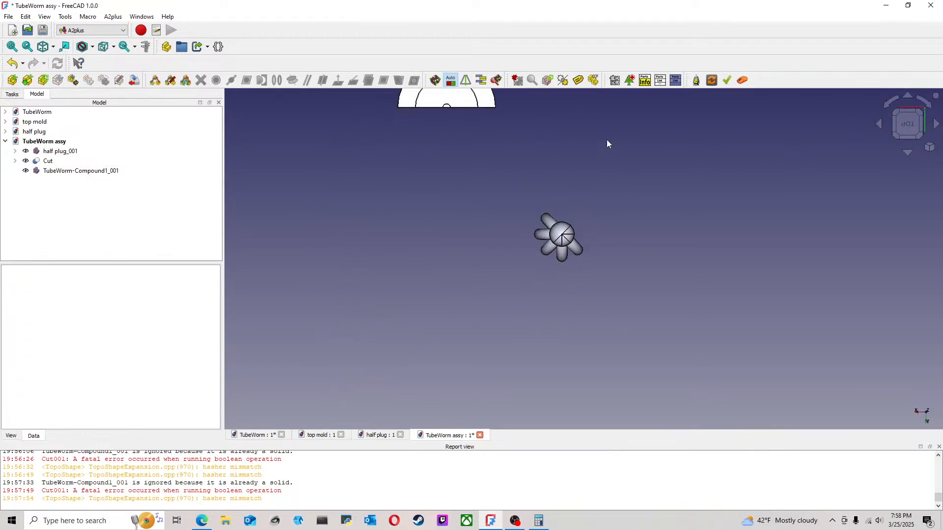
{"action": "left_click", "coordinate": [50, 171]}
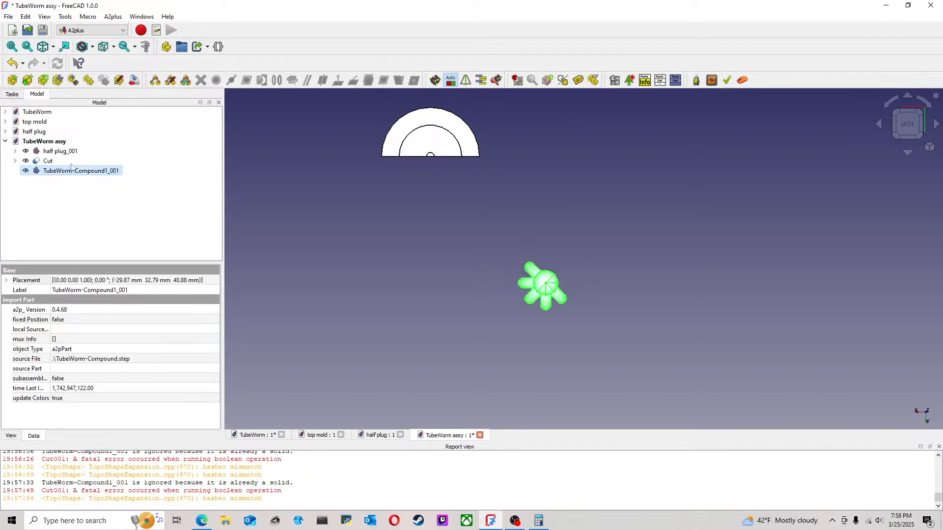
{"action": "right_click", "coordinate": [67, 168]}
{"action": "left_click", "coordinate": [97, 172]}
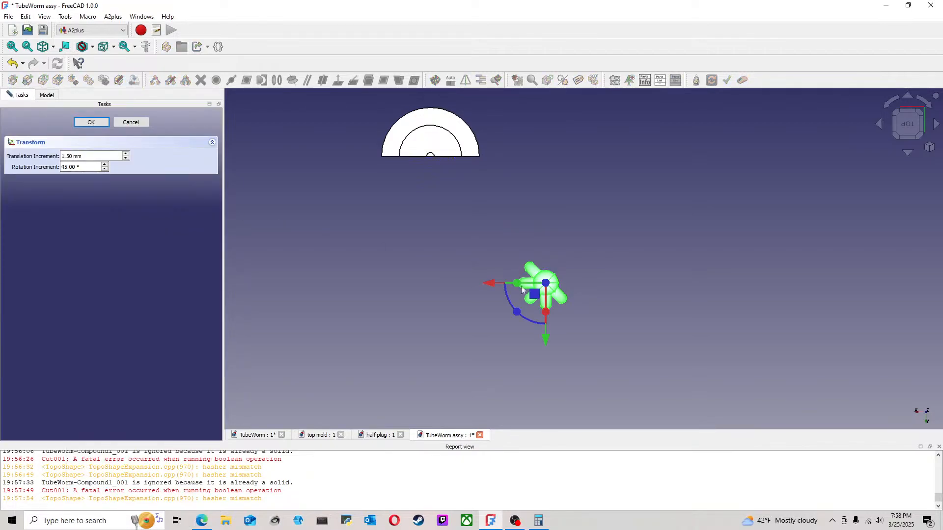
{"action": "left_click_drag", "start_coordinate": [516, 317], "coordinate": [567, 208]}
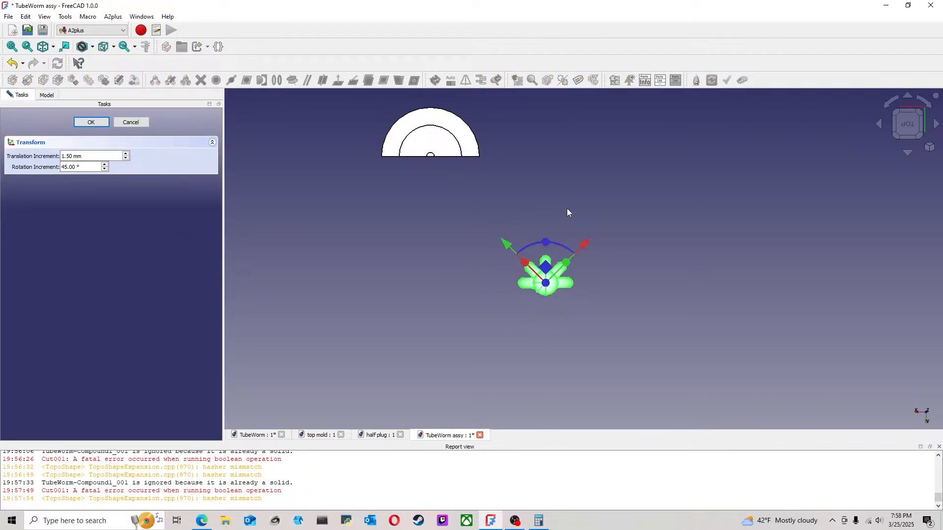
{"action": "left_click", "coordinate": [91, 122]}
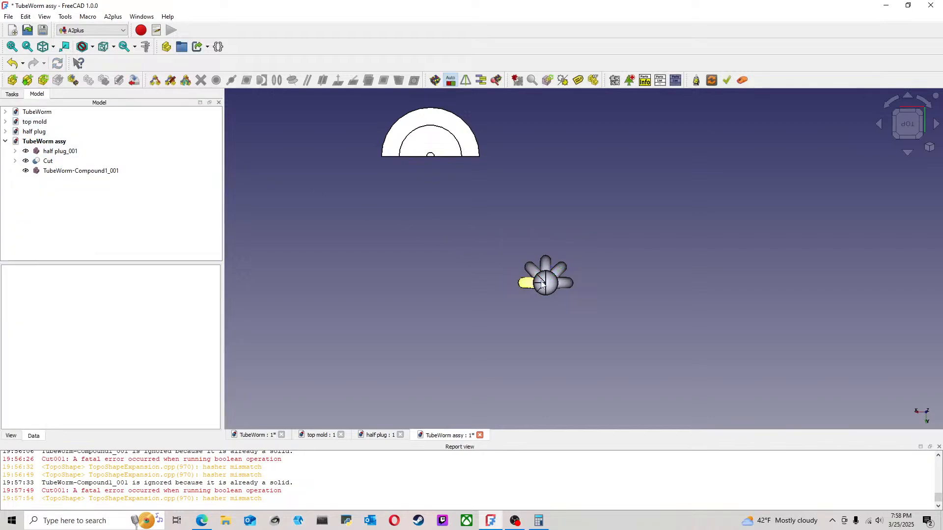
Step: Try to make the tube worm body's axis coincident with the recess at the mold's upper end, then delete that constraint
{"action": "middle_click_drag", "start_coordinate": [593, 311], "coordinate": [571, 218]}
{"action": "left_click", "coordinate": [539, 225]}
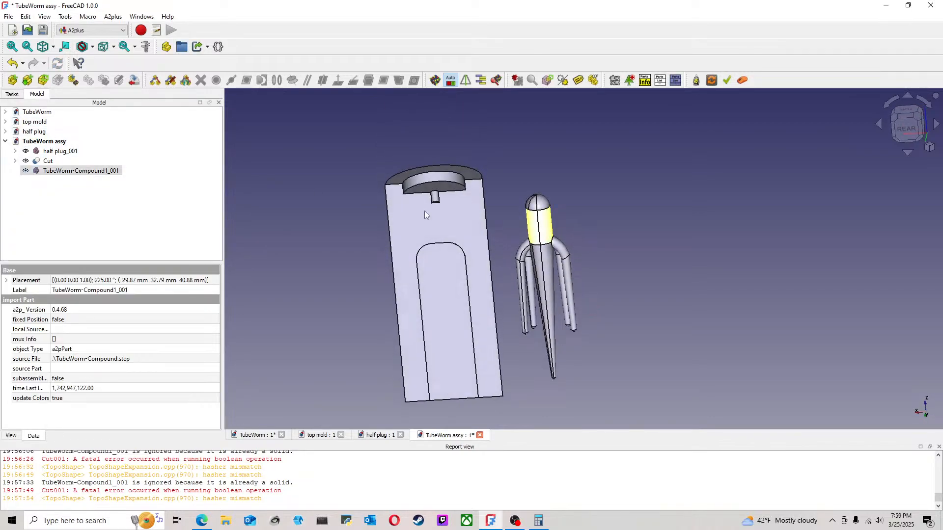
{"action": "left_click", "coordinate": [438, 182], "text": "ctrl"}
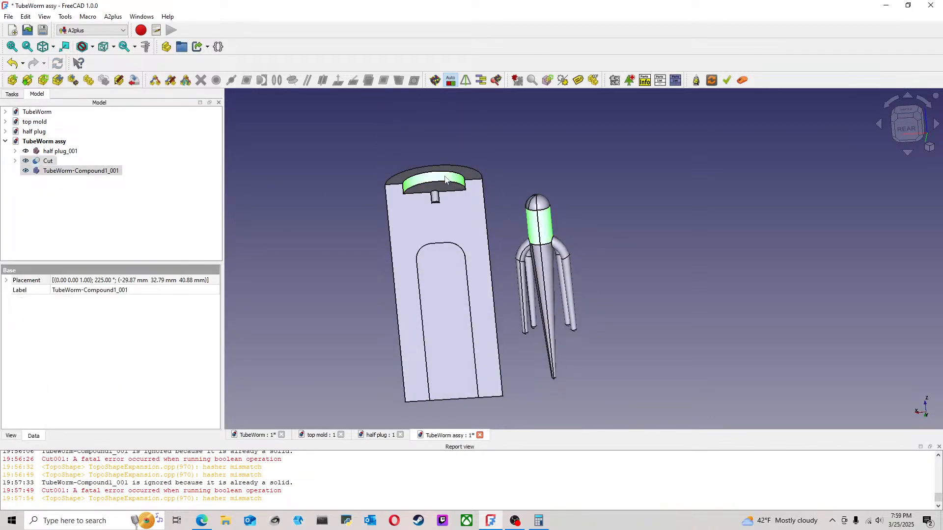
{"action": "left_click", "coordinate": [293, 80]}
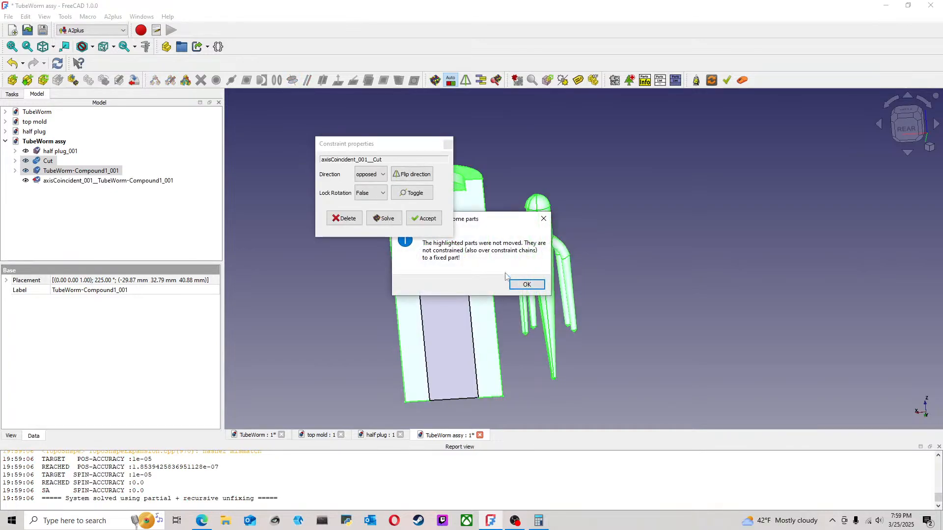
{"action": "left_click", "coordinate": [522, 288]}
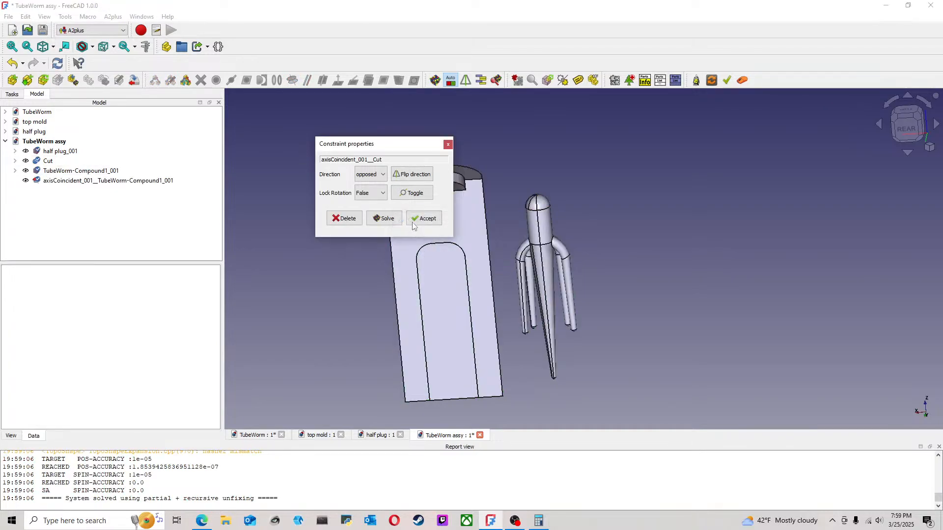
{"action": "left_click", "coordinate": [414, 218]}
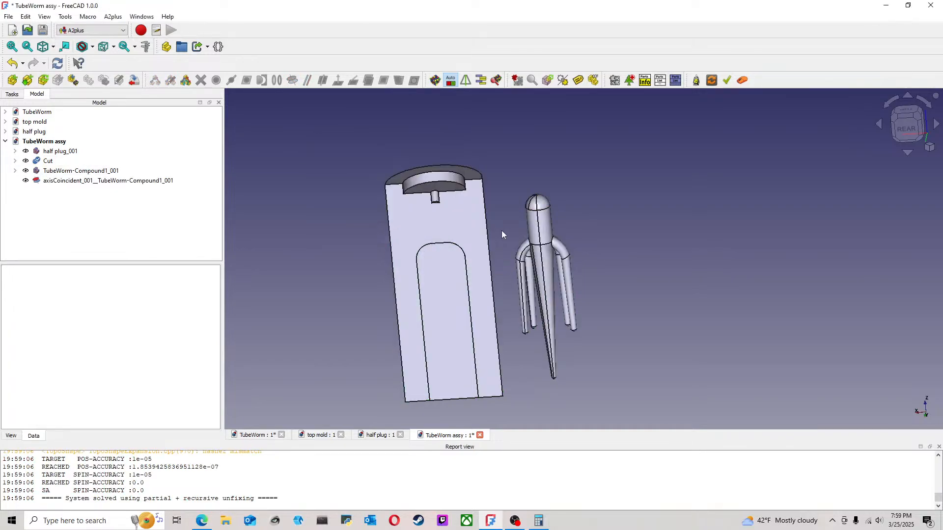
{"action": "left_click", "coordinate": [129, 182]}
{"action": "key", "text": "Delete"}
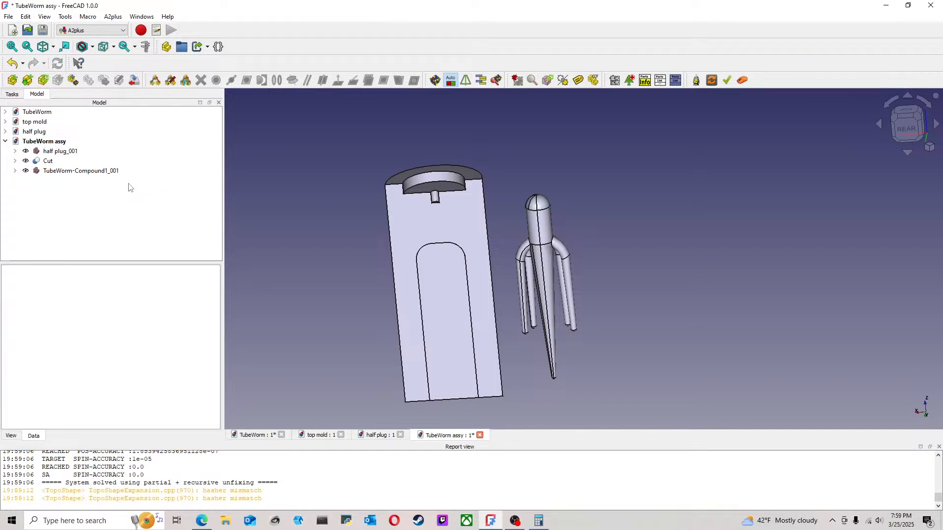
Step: Try to make the tube worm body's axis coincident with the mold's outer curved face, then delete that constraint
{"action": "scroll", "coordinate": [337, 270], "scroll_direction": "up", "scroll_amount": 1}
{"action": "middle_click_drag", "start_coordinate": [337, 270], "coordinate": [458, 296]}
{"action": "scroll", "coordinate": [388, 274], "scroll_direction": "down", "scroll_amount": 5}
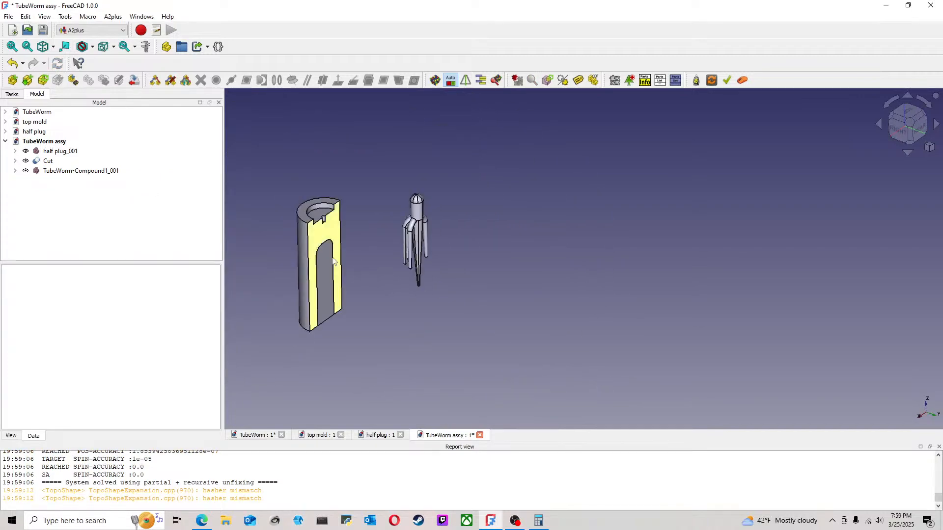
{"action": "left_click", "coordinate": [302, 253]}
{"action": "left_click", "coordinate": [416, 209], "text": "ctrl"}
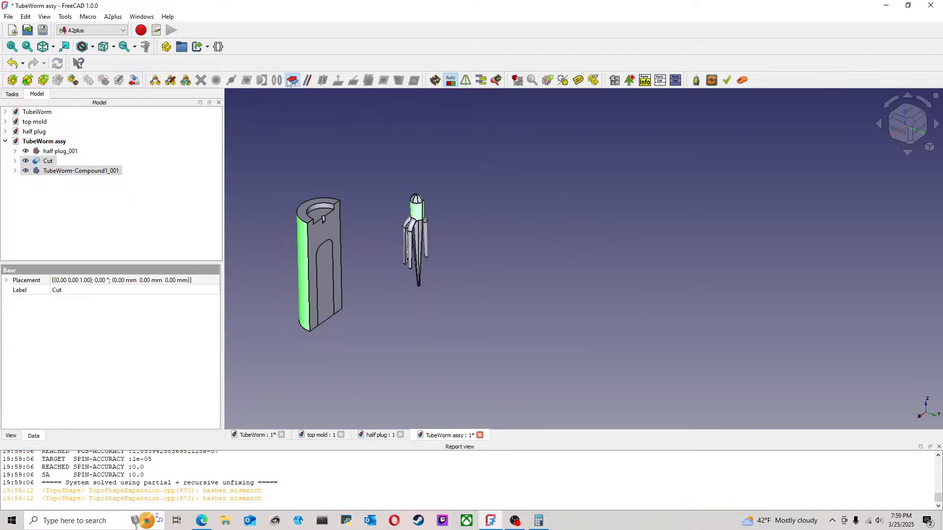
{"action": "left_click", "coordinate": [292, 81]}
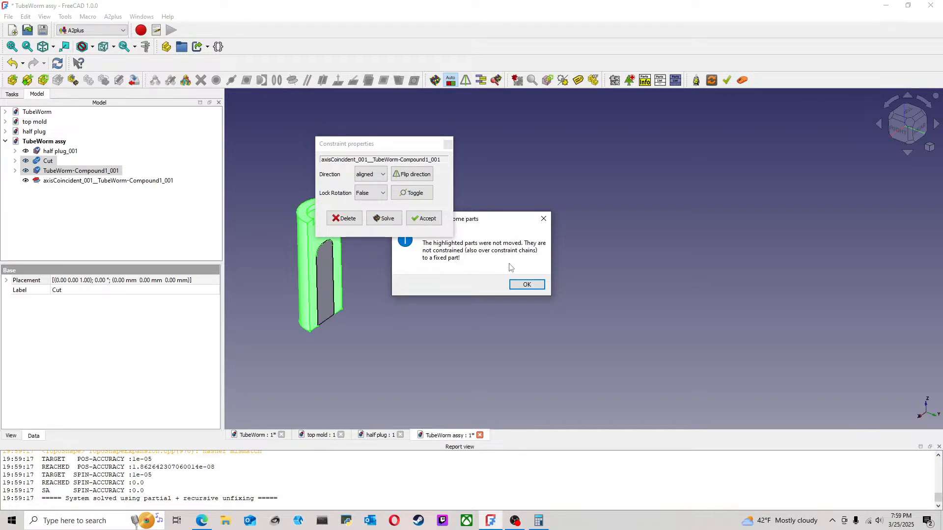
{"action": "left_click", "coordinate": [526, 285]}
{"action": "left_click", "coordinate": [424, 219]}
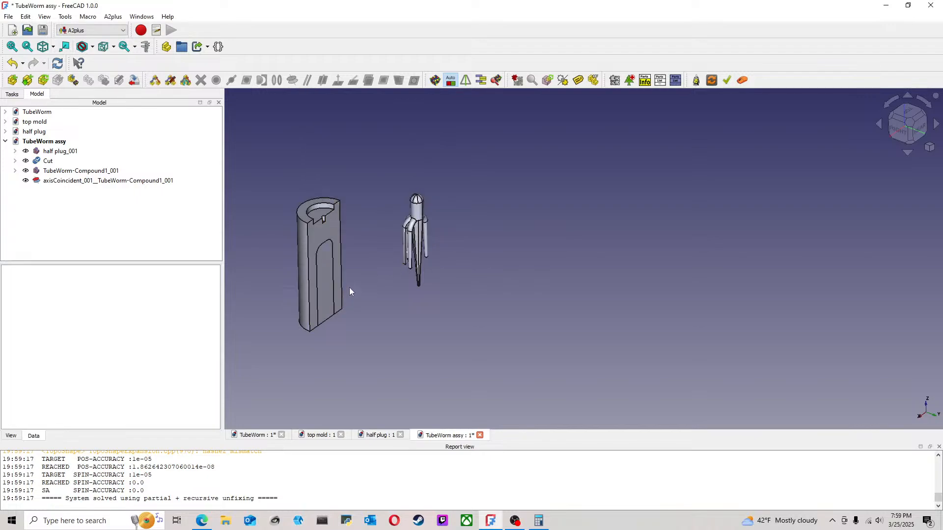
{"action": "left_click", "coordinate": [49, 182]}
{"action": "key", "text": "Delete"}
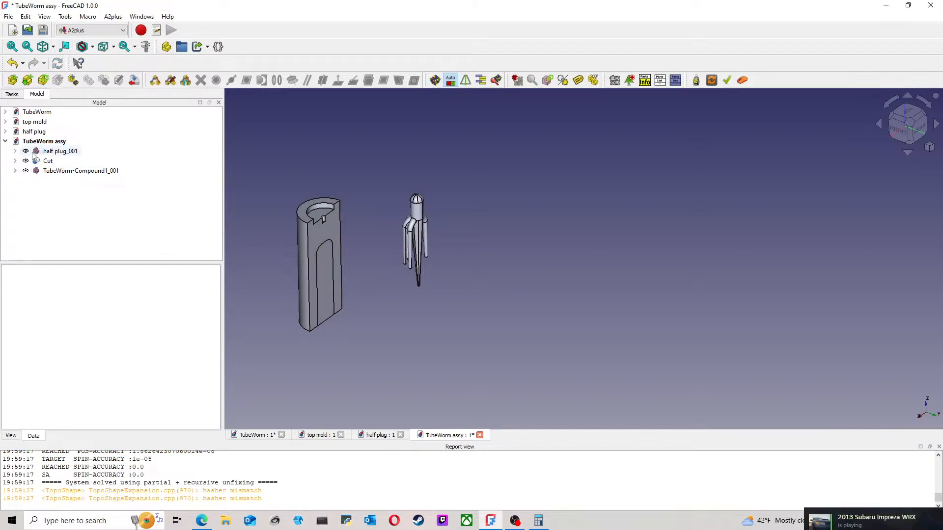
Step: With the Cut temporarily hidden, align the tube worm body's axis with the half plug's cylindrical side face
{"action": "left_click", "coordinate": [16, 161]}
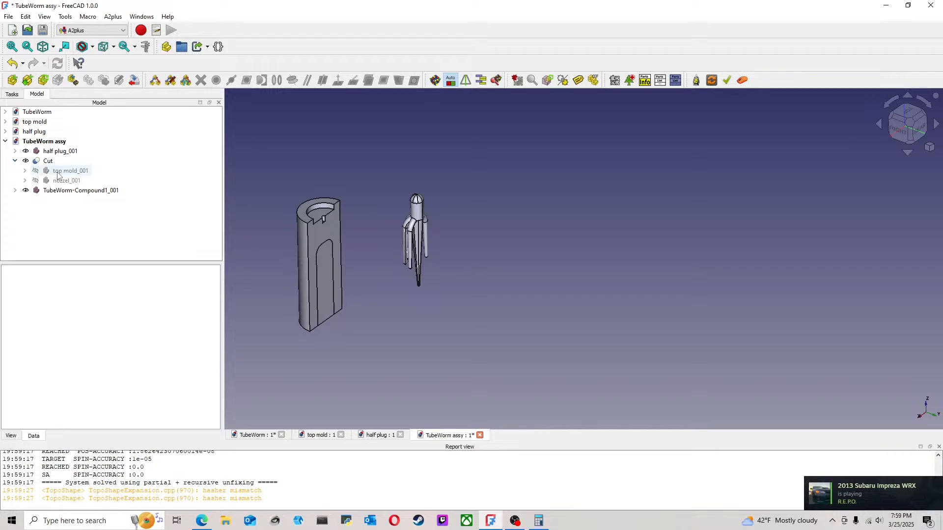
{"action": "left_click", "coordinate": [45, 162]}
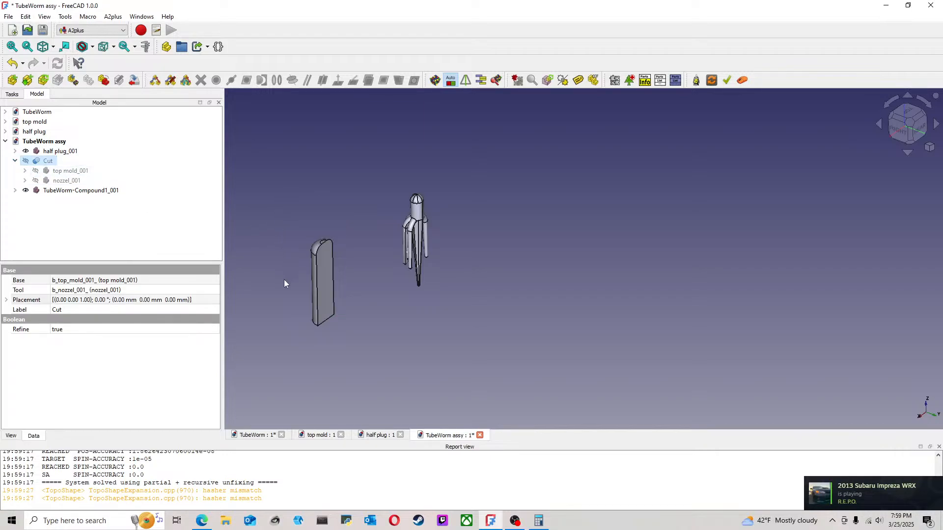
{"action": "scroll", "coordinate": [283, 282], "scroll_direction": "up", "scroll_amount": 4}
{"action": "left_click", "coordinate": [346, 265]}
{"action": "left_click", "coordinate": [578, 123], "text": "ctrl"}
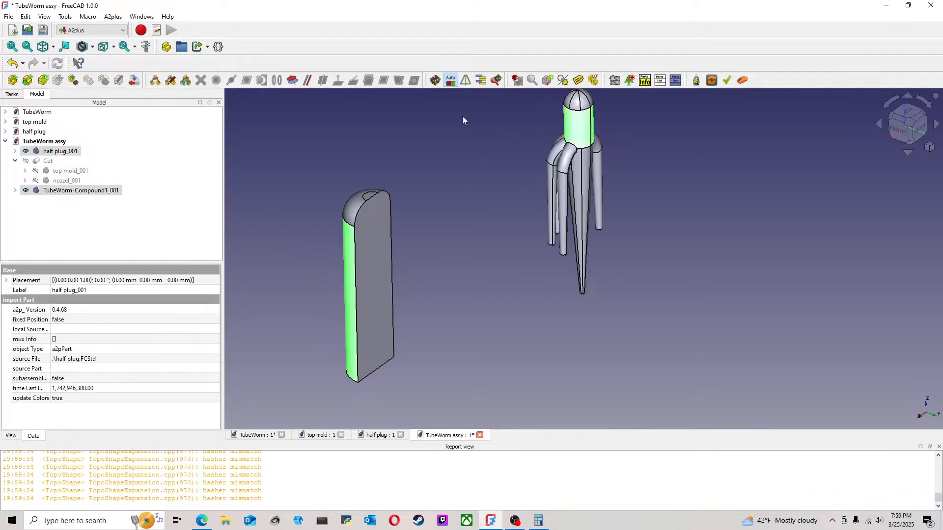
{"action": "left_click", "coordinate": [441, 213]}
{"action": "left_click", "coordinate": [70, 164]}
{"action": "key", "text": "space"}
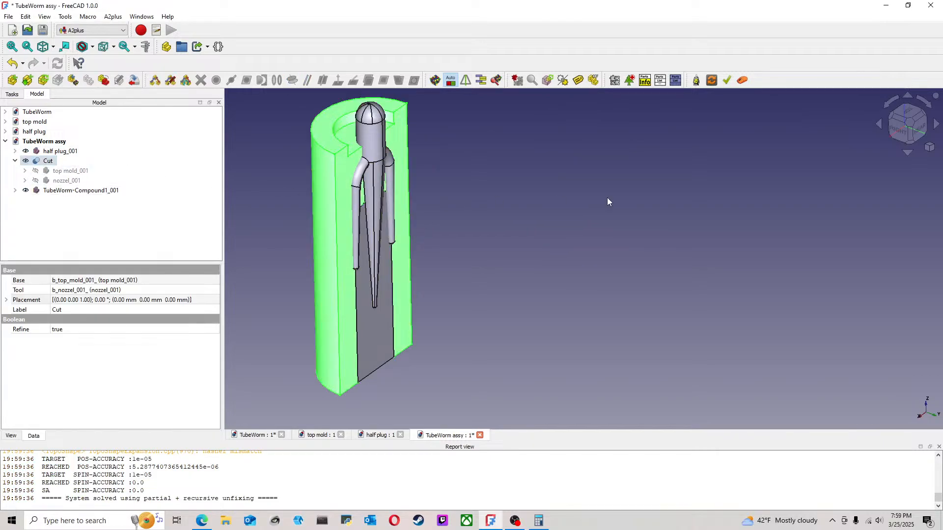
{"action": "left_click", "coordinate": [459, 213]}
Step: Set the tube worm's placement to a Z translation of 30.4 mm
{"action": "left_click", "coordinate": [93, 192]}
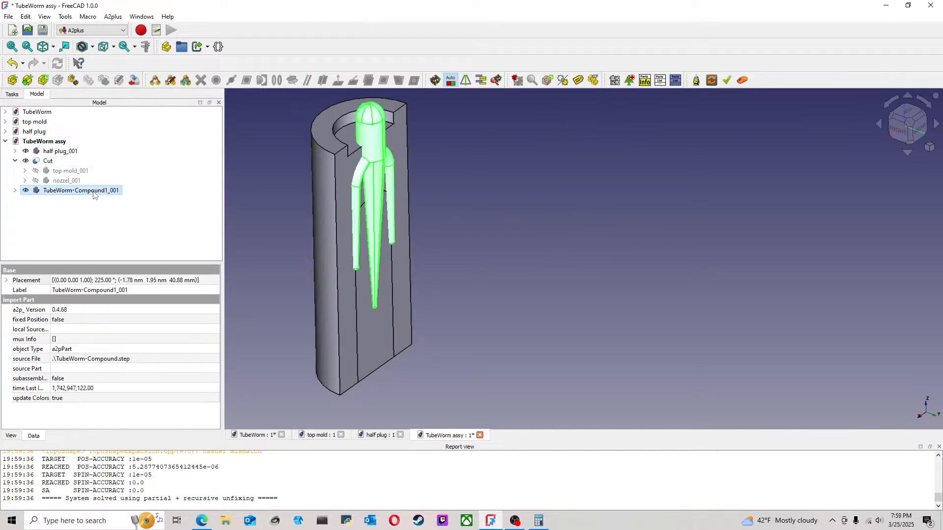
{"action": "double_click", "coordinate": [107, 281]}
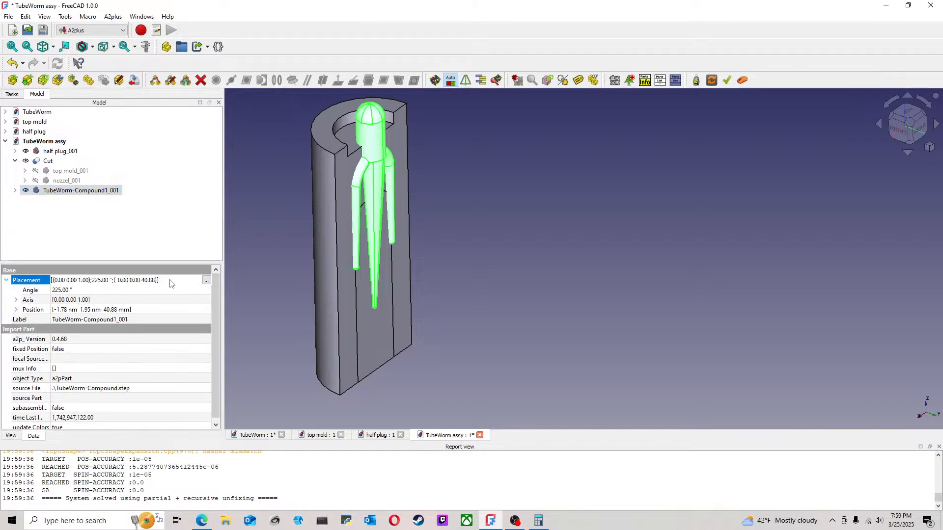
{"action": "left_click", "coordinate": [206, 280]}
{"action": "left_click", "coordinate": [66, 175]}
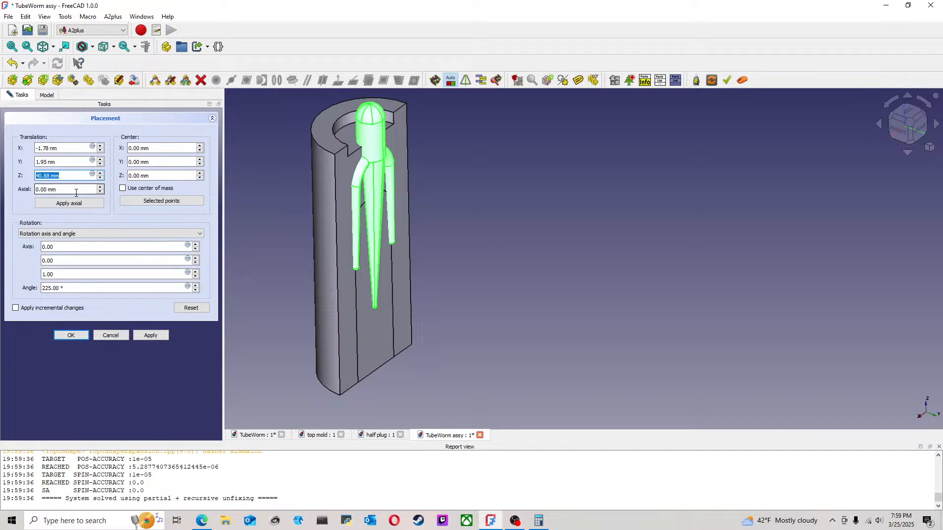
{"action": "type", "text": "30.4"}
{"action": "key", "text": "Return"}
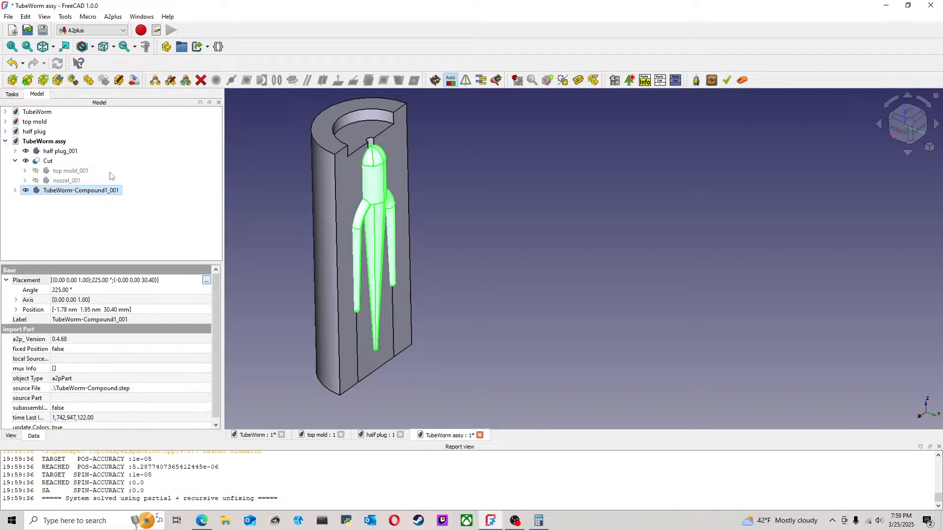
{"action": "left_click", "coordinate": [246, 186]}
Step: Set the tube worm placement's X and Y translations to 0
{"action": "middle_click_drag", "start_coordinate": [521, 245], "coordinate": [481, 212]}
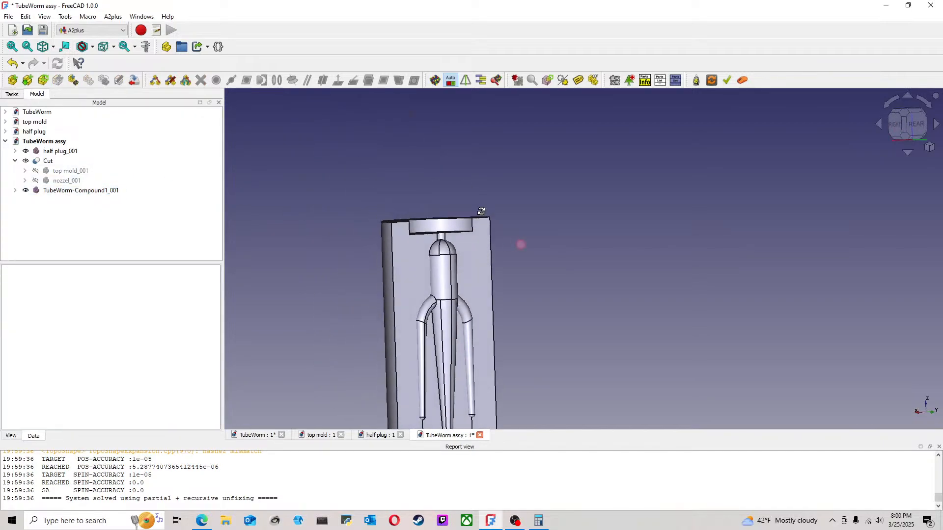
{"action": "middle_click_drag", "start_coordinate": [592, 259], "coordinate": [576, 219]}
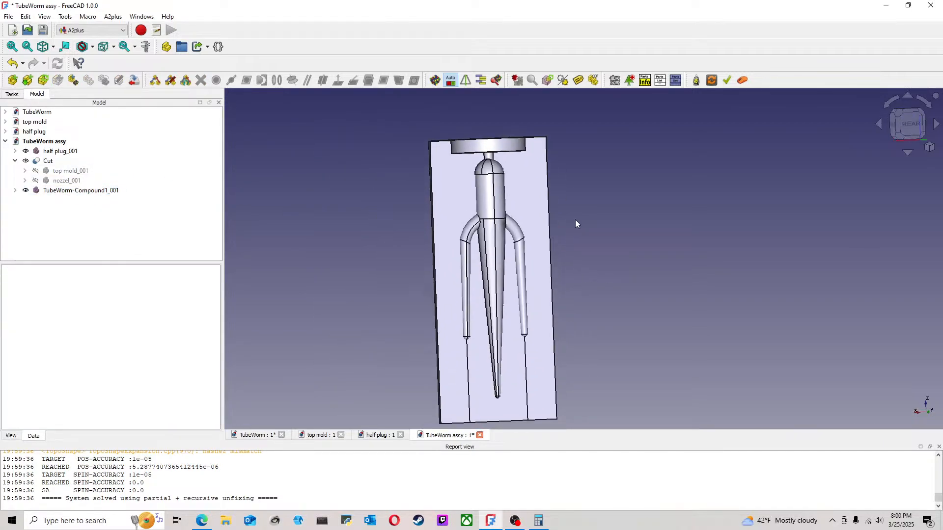
{"action": "left_click", "coordinate": [908, 124]}
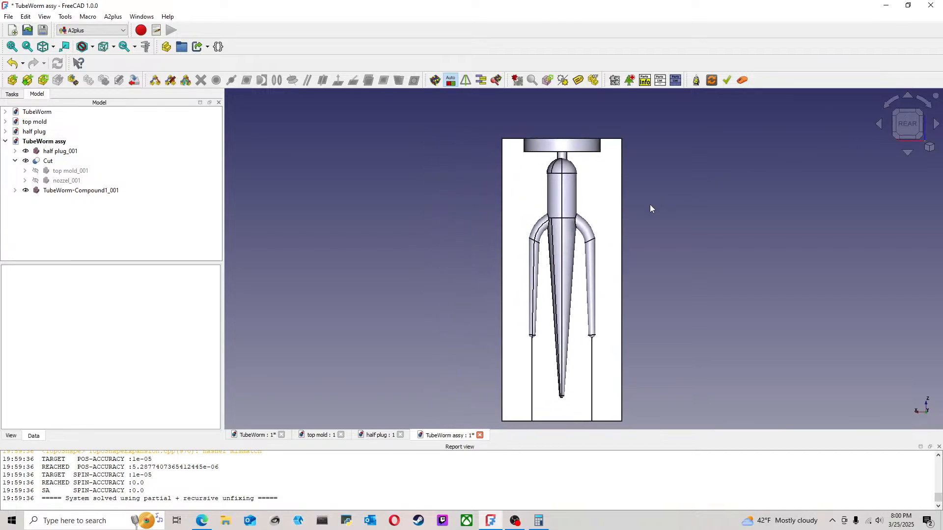
{"action": "left_click", "coordinate": [89, 191]}
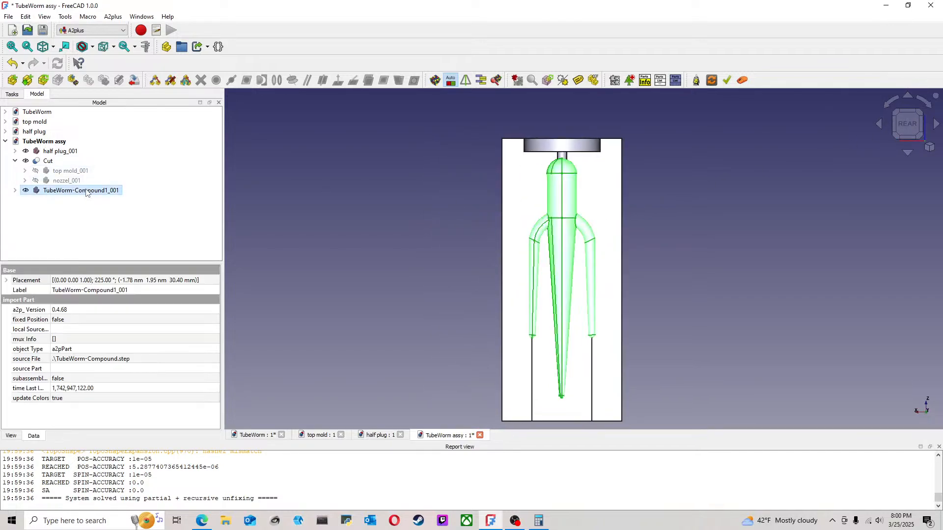
{"action": "double_click", "coordinate": [106, 280]}
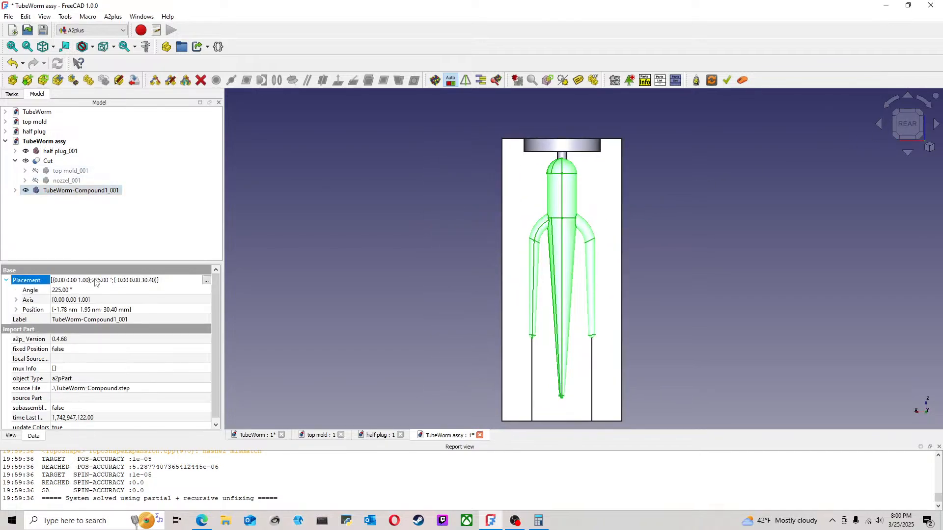
{"action": "double_click", "coordinate": [94, 282]}
{"action": "left_click", "coordinate": [215, 280]}
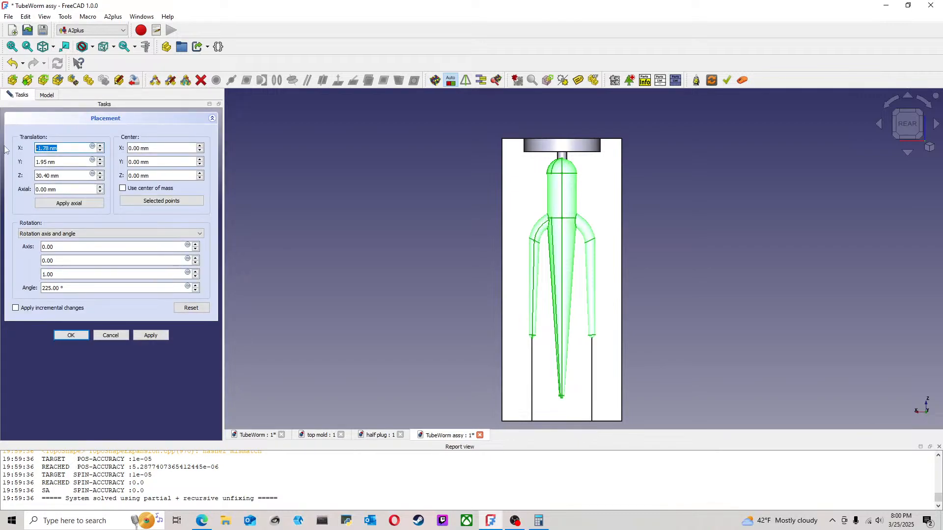
{"action": "type", "text": "0"}
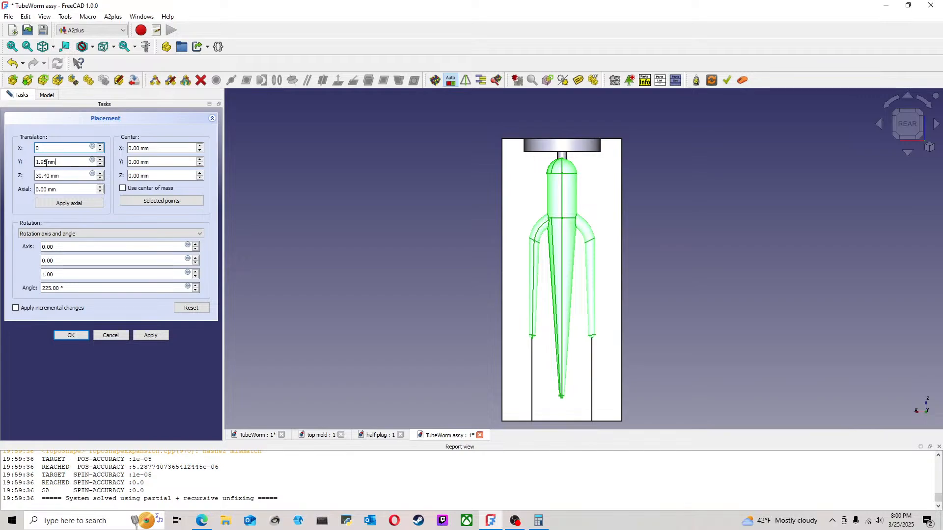
{"action": "key", "text": "Tab"}
{"action": "type", "text": "0"}
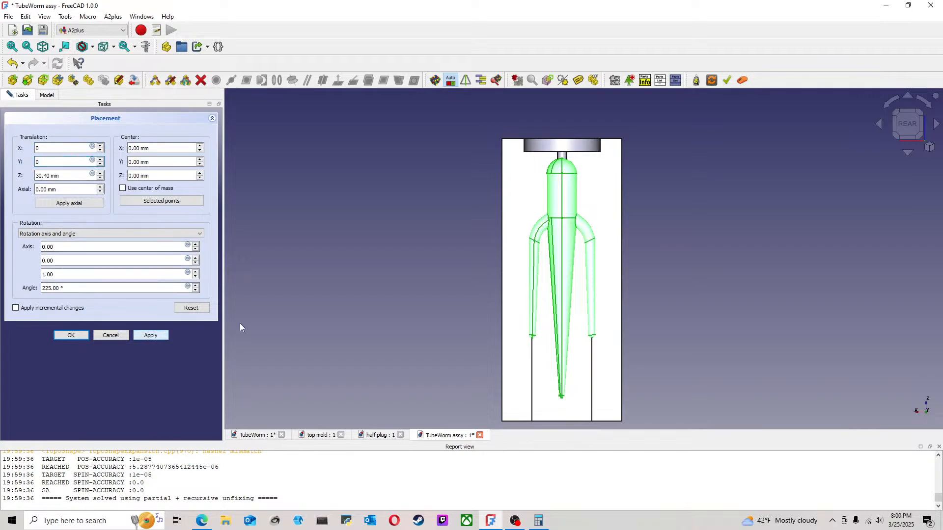
{"action": "left_click", "coordinate": [58, 338]}
{"action": "left_click", "coordinate": [364, 273]}
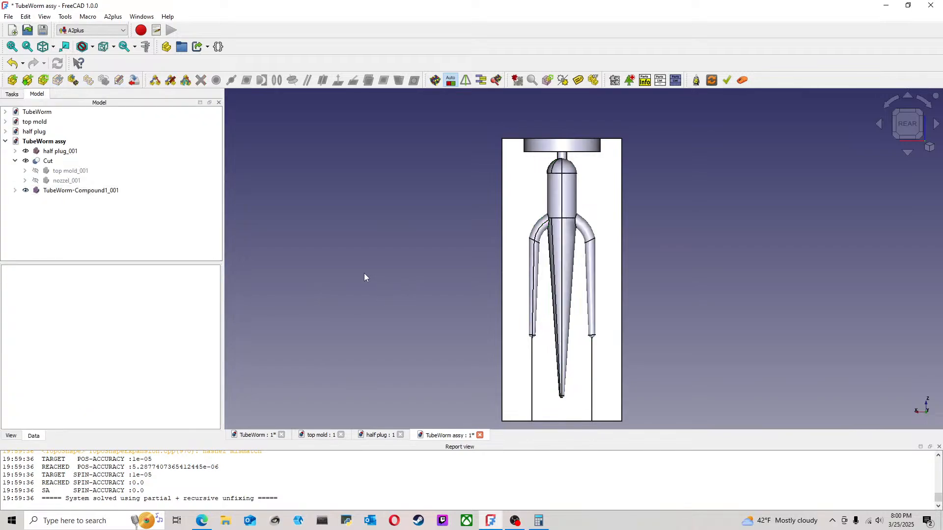
Step: Switch to the Part workbench and save the tube worm assembly
{"action": "middle_click_drag", "start_coordinate": [394, 240], "coordinate": [792, 180]}
{"action": "middle_click_drag", "start_coordinate": [605, 150], "coordinate": [751, 259]}
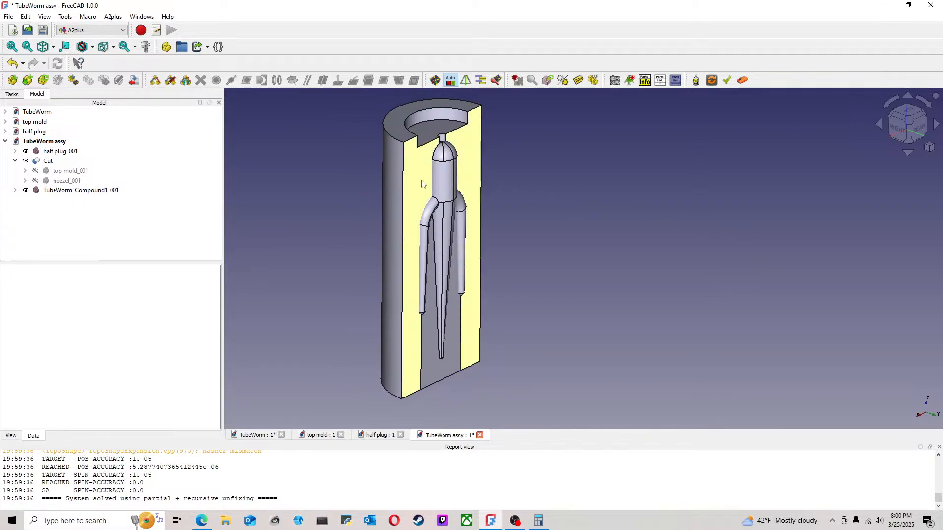
{"action": "left_click", "coordinate": [48, 161]}
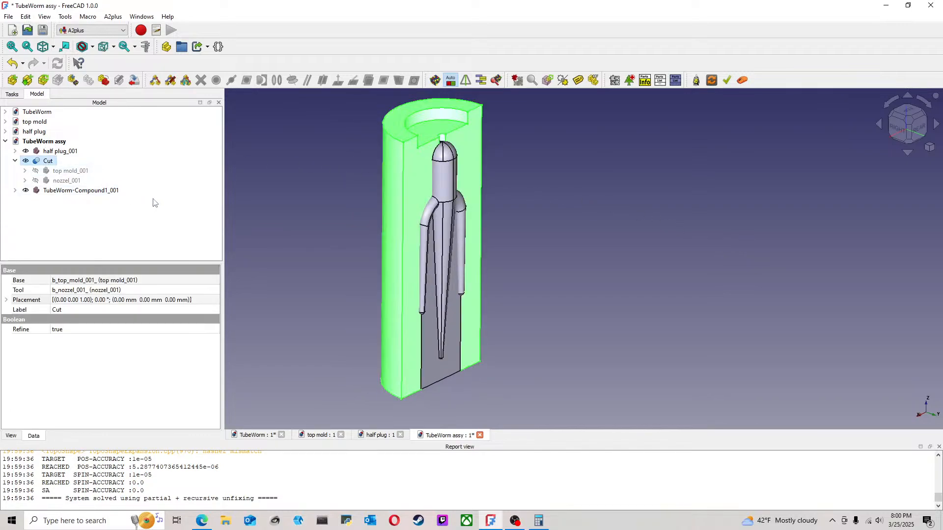
{"action": "left_click", "coordinate": [98, 191], "text": "ctrl"}
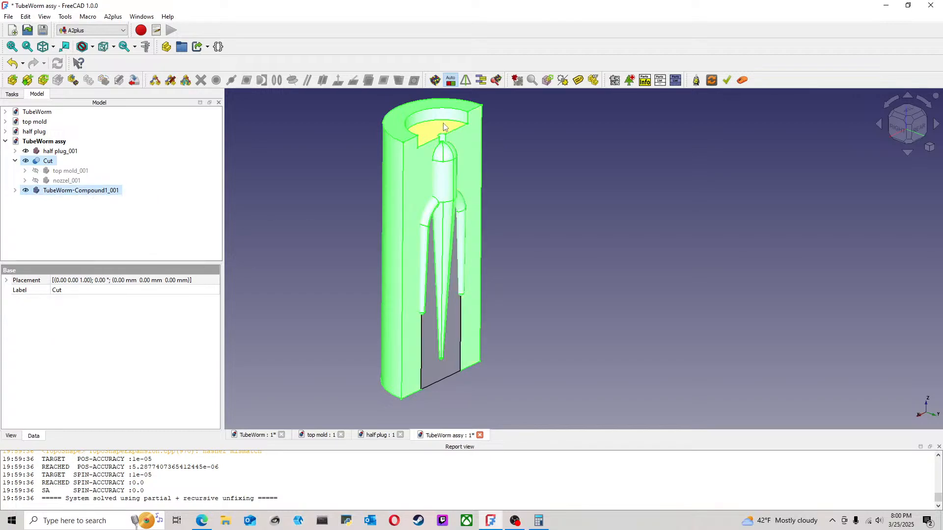
{"action": "left_click", "coordinate": [93, 30]}
{"action": "left_click", "coordinate": [83, 143]}
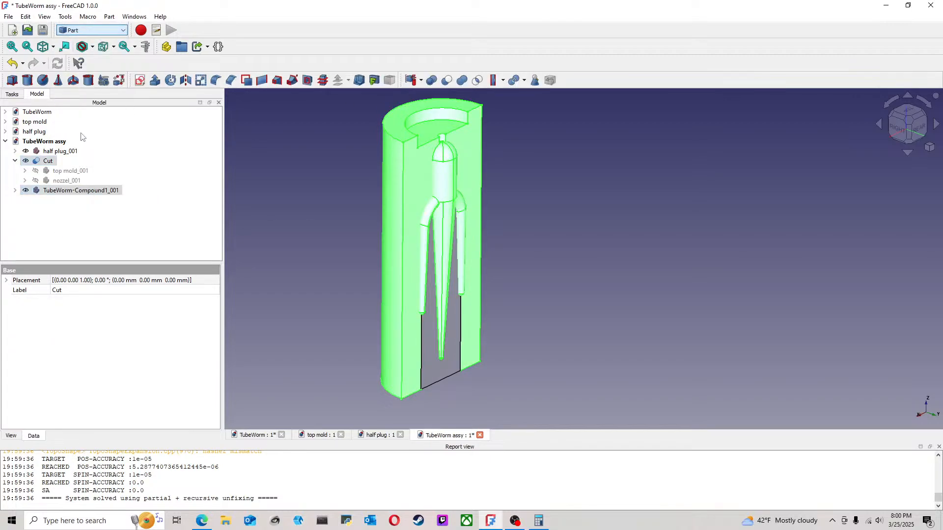
{"action": "left_click", "coordinate": [8, 16]}
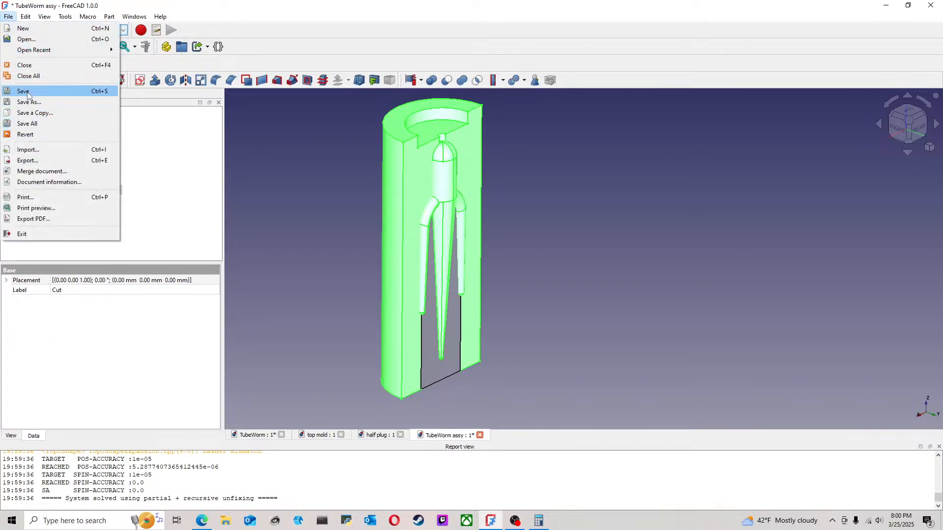
{"action": "left_click", "coordinate": [27, 91]}
{"action": "left_click", "coordinate": [487, 205]}
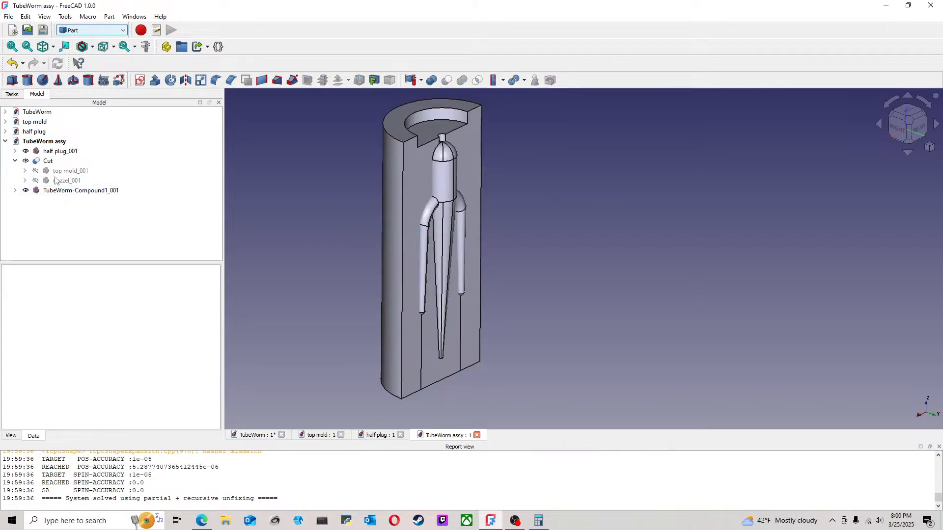
Step: Subtract the tube worm compound from the outer mold's Cut body with a Boolean cut
{"action": "left_click", "coordinate": [49, 163]}
{"action": "left_click", "coordinate": [74, 190], "text": "ctrl"}
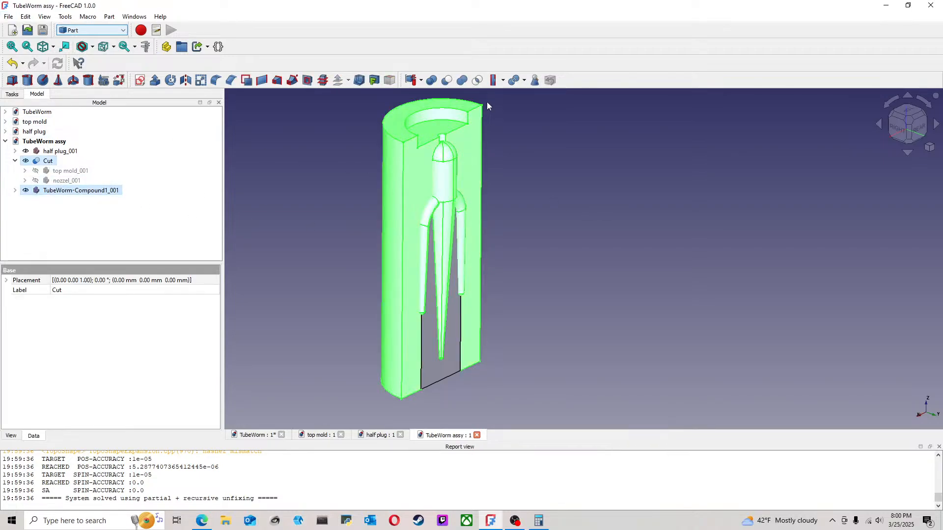
{"action": "left_click", "coordinate": [449, 82]}
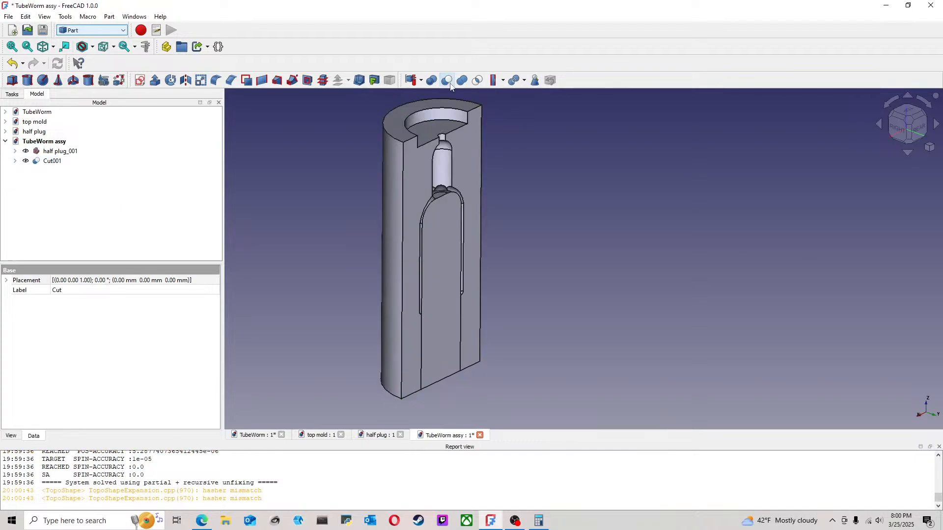
{"action": "scroll", "coordinate": [476, 214], "scroll_direction": "up", "scroll_amount": 3}
{"action": "middle_click_drag", "start_coordinate": [493, 207], "coordinate": [449, 188]}
{"action": "scroll", "coordinate": [540, 285], "scroll_direction": "down", "scroll_amount": 3}
{"action": "key", "text": "0"}
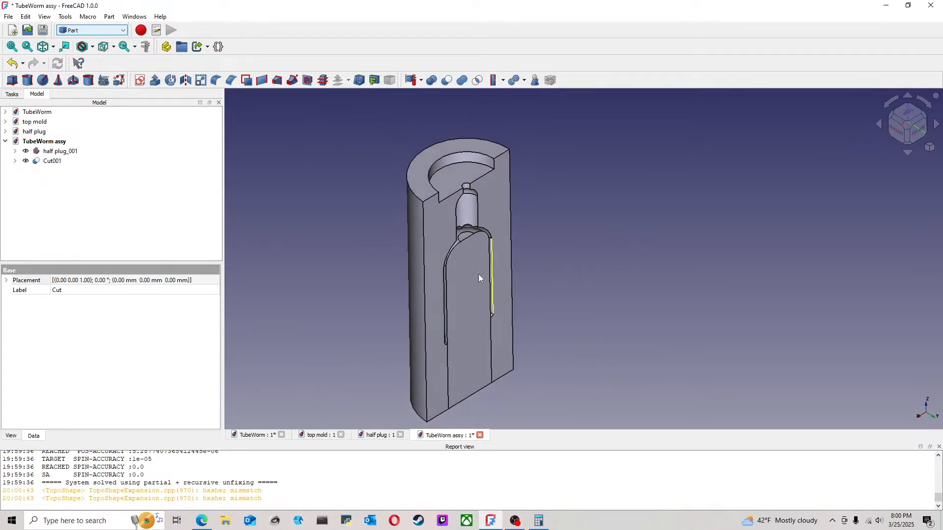
Step: Make the tube worm compound nested under the newly cut mold body visible again
{"action": "left_click", "coordinate": [16, 161]}
{"action": "left_click", "coordinate": [84, 181]}
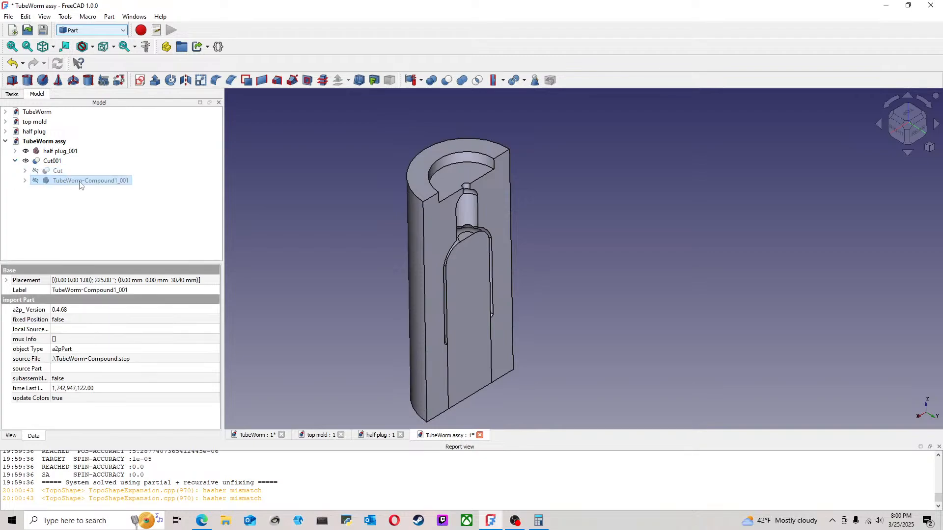
{"action": "key", "text": "space"}
{"action": "left_click", "coordinate": [305, 202]}
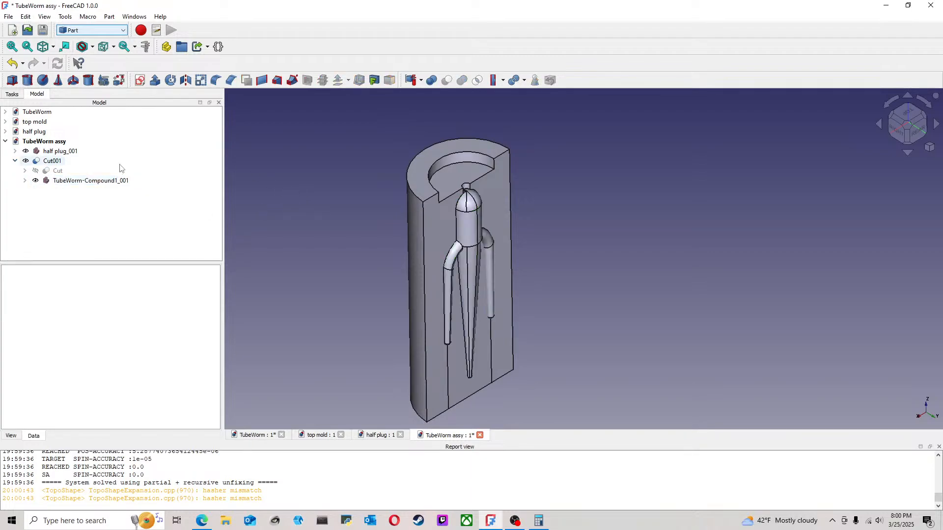
{"action": "left_click", "coordinate": [98, 182]}
{"action": "left_click", "coordinate": [282, 192]}
{"action": "left_click", "coordinate": [62, 151]}
{"action": "left_click", "coordinate": [92, 182]}
{"action": "key", "text": "super"}
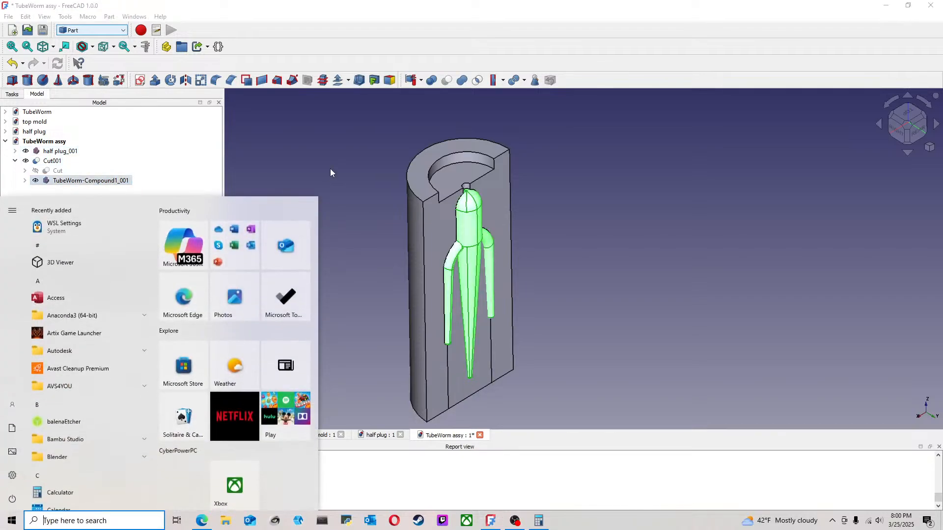
{"action": "left_click", "coordinate": [324, 163]}
{"action": "left_click", "coordinate": [52, 161]}
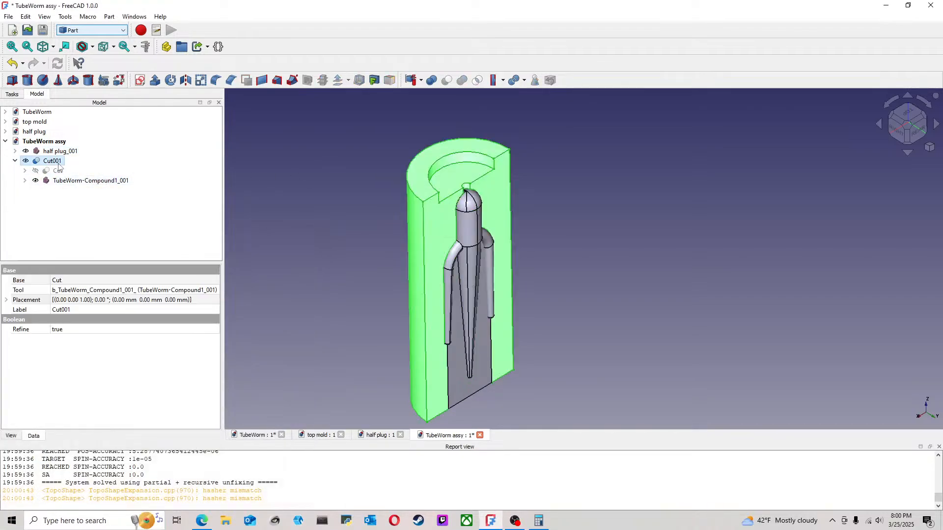
{"action": "left_click", "coordinate": [258, 168]}
Step: Subtract the tube worm compound from the half plug with a Boolean cut
{"action": "left_click", "coordinate": [64, 152]}
{"action": "left_click", "coordinate": [91, 181], "text": "ctrl"}
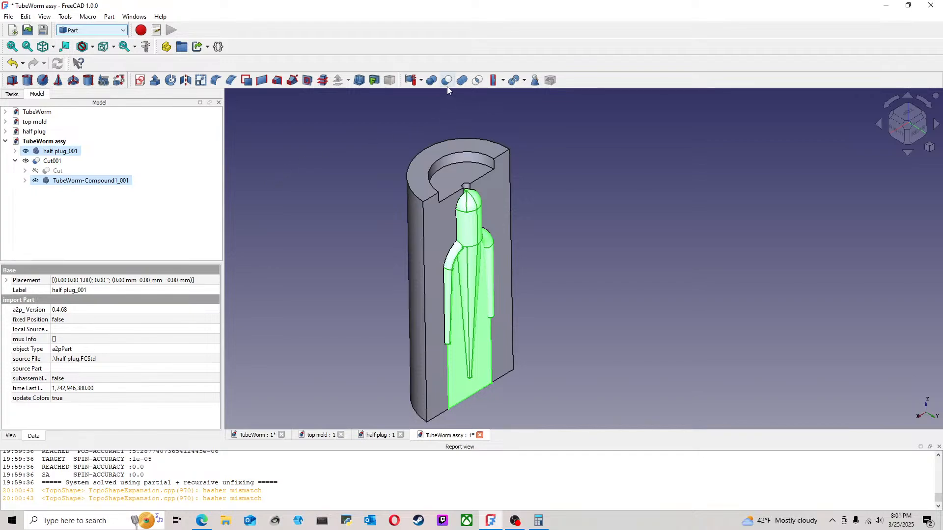
{"action": "left_click", "coordinate": [446, 81]}
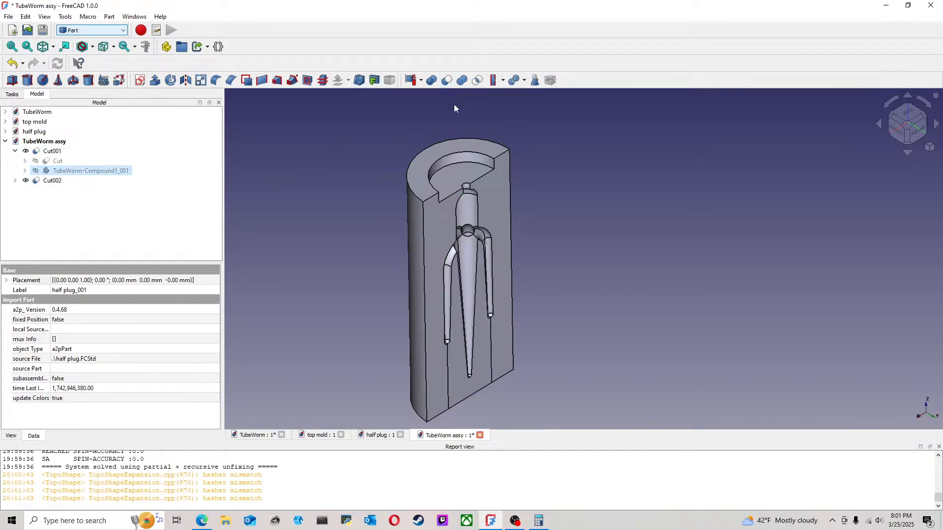
Step: Save the tube worm assembly with the cavity cut into both mold parts
{"action": "left_click", "coordinate": [635, 250]}
{"action": "middle_click_drag", "start_coordinate": [597, 268], "coordinate": [480, 233]}
{"action": "scroll", "coordinate": [538, 289], "scroll_direction": "up", "scroll_amount": 3}
{"action": "middle_click_drag", "start_coordinate": [538, 288], "coordinate": [686, 239]}
{"action": "middle_click_drag", "start_coordinate": [683, 272], "coordinate": [678, 316]}
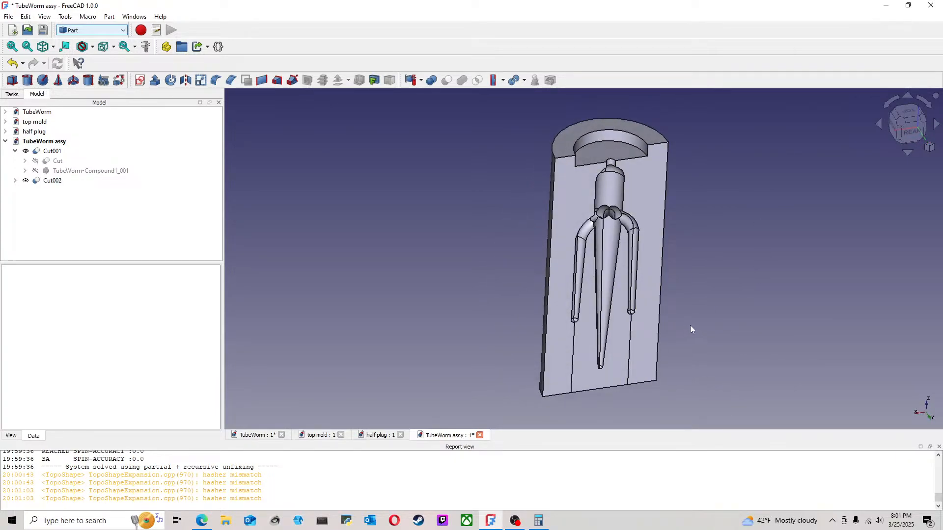
{"action": "left_click", "coordinate": [8, 16]}
{"action": "left_click", "coordinate": [23, 92]}
{"action": "middle_click_drag", "start_coordinate": [421, 215], "coordinate": [318, 178]}
{"action": "left_click", "coordinate": [904, 123]}
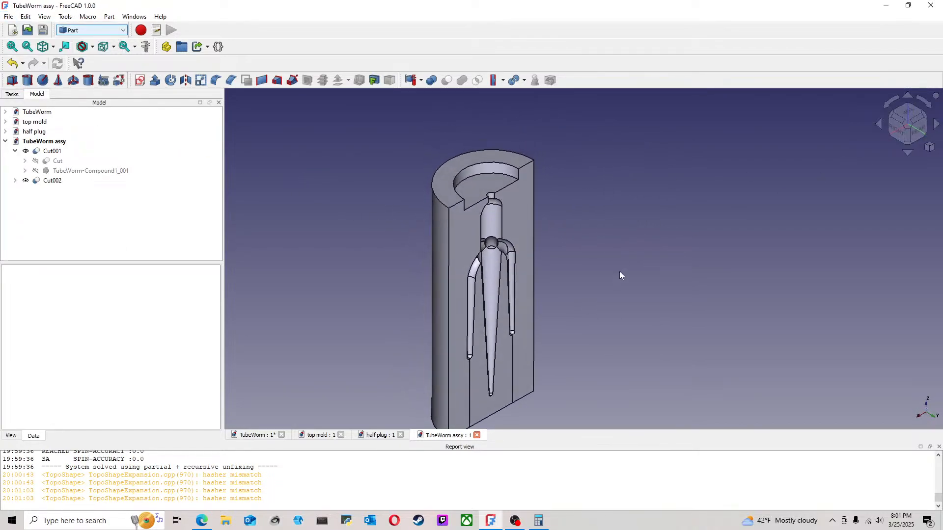
{"action": "middle_click_drag", "start_coordinate": [595, 244], "coordinate": [570, 228]}
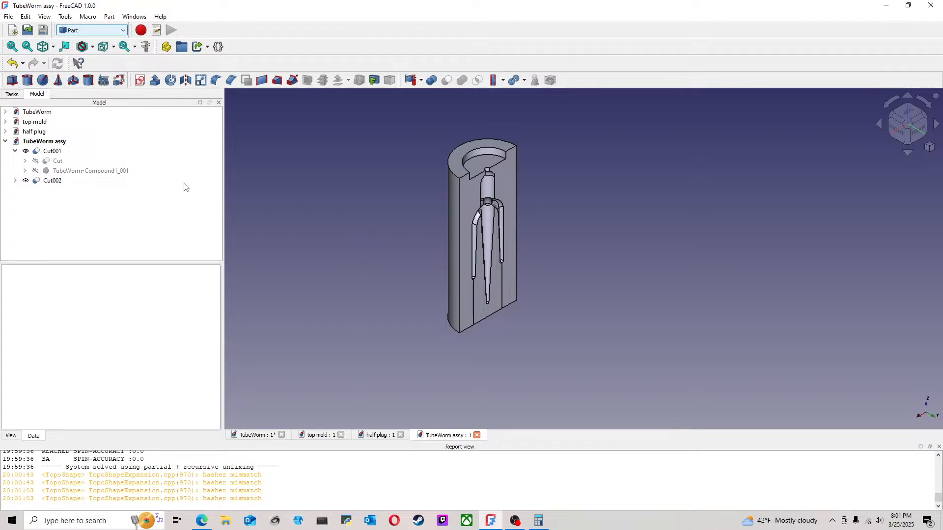
Step: Save the TubeWorm document, and close the TubeWorm, top mold and half plug documents
{"action": "left_click", "coordinate": [261, 436]}
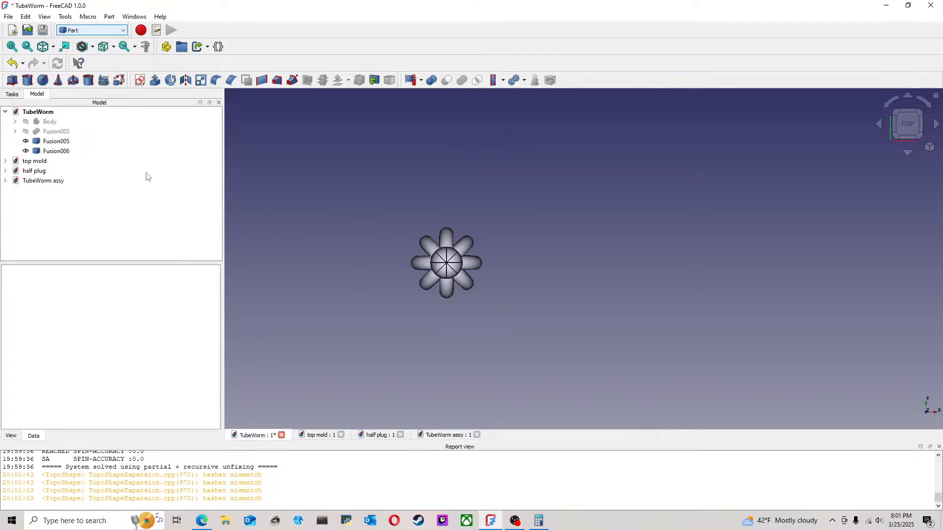
{"action": "left_click", "coordinate": [8, 16]}
{"action": "left_click", "coordinate": [22, 90]}
{"action": "left_click", "coordinate": [278, 436]}
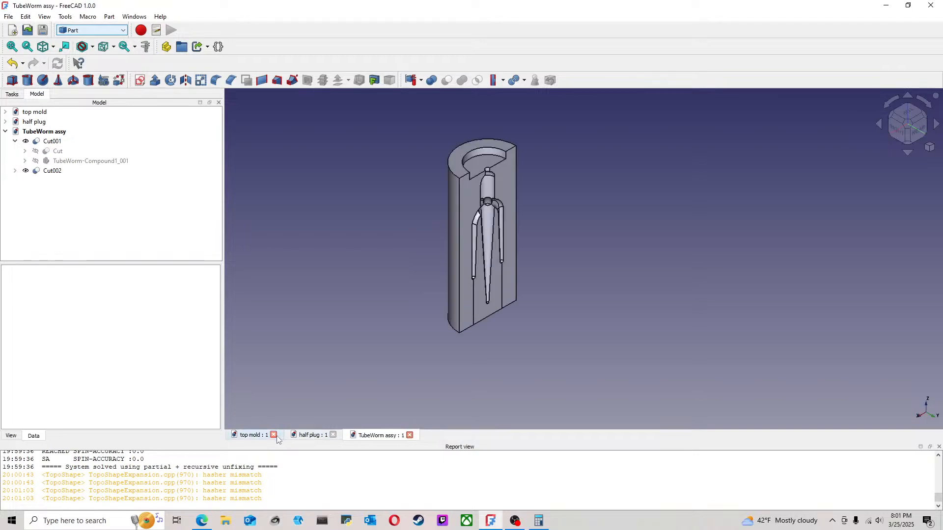
{"action": "left_click", "coordinate": [274, 435]}
{"action": "left_click", "coordinate": [274, 435]}
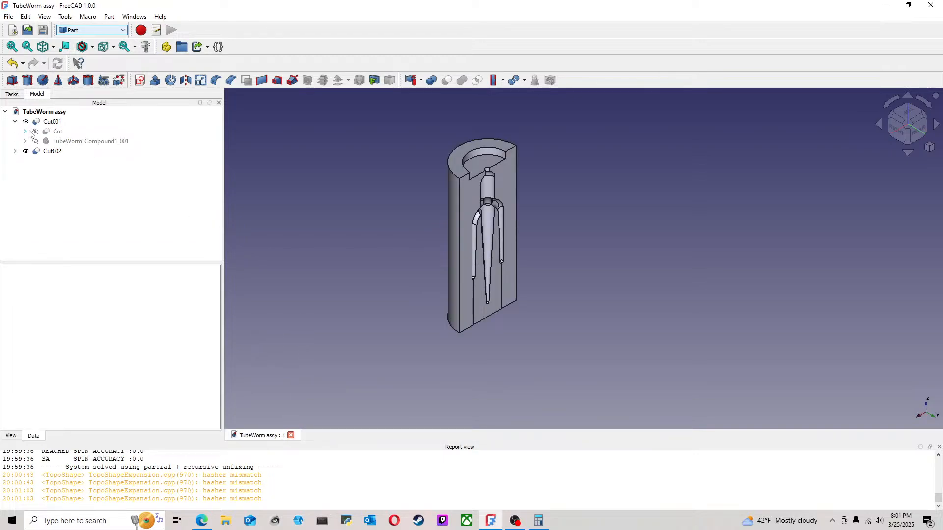
Step: Create a new document with a Part Design body and start a sketch on its XY plane
{"action": "left_click", "coordinate": [9, 17]}
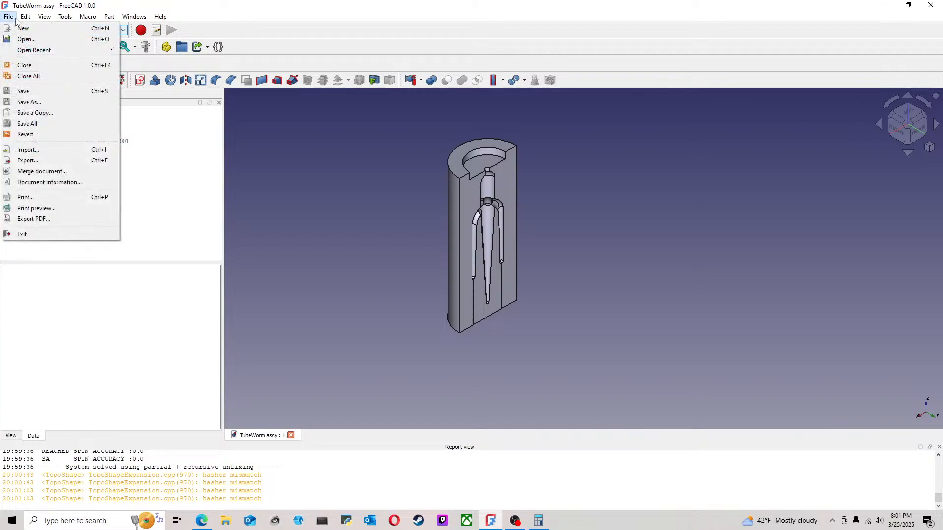
{"action": "left_click", "coordinate": [19, 27]}
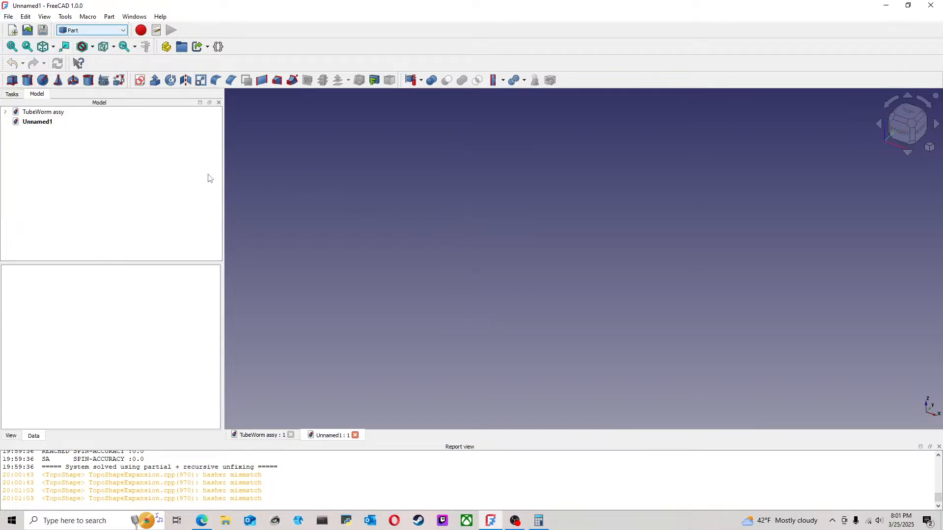
{"action": "left_click", "coordinate": [907, 111]}
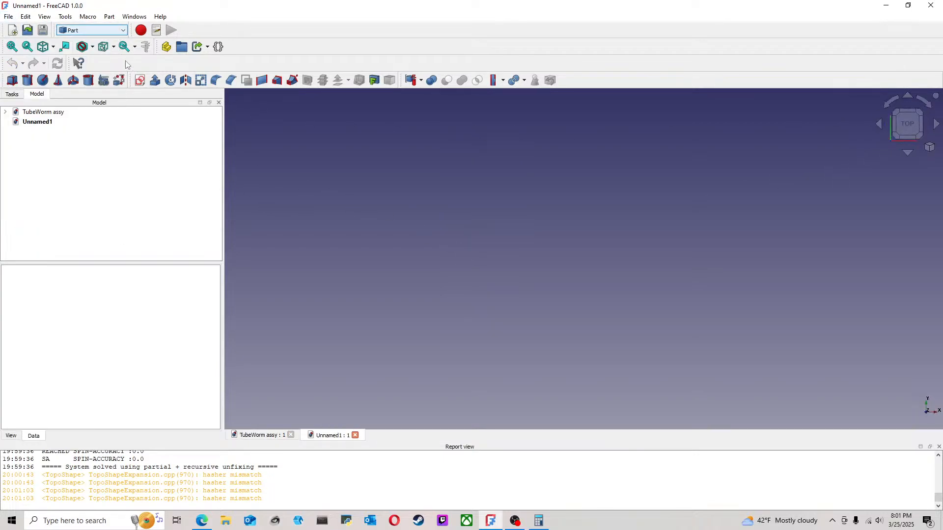
{"action": "left_click", "coordinate": [98, 31]}
{"action": "left_click", "coordinate": [78, 148]}
{"action": "left_click", "coordinate": [13, 81]}
{"action": "left_click", "coordinate": [29, 80]}
{"action": "left_click", "coordinate": [484, 146]}
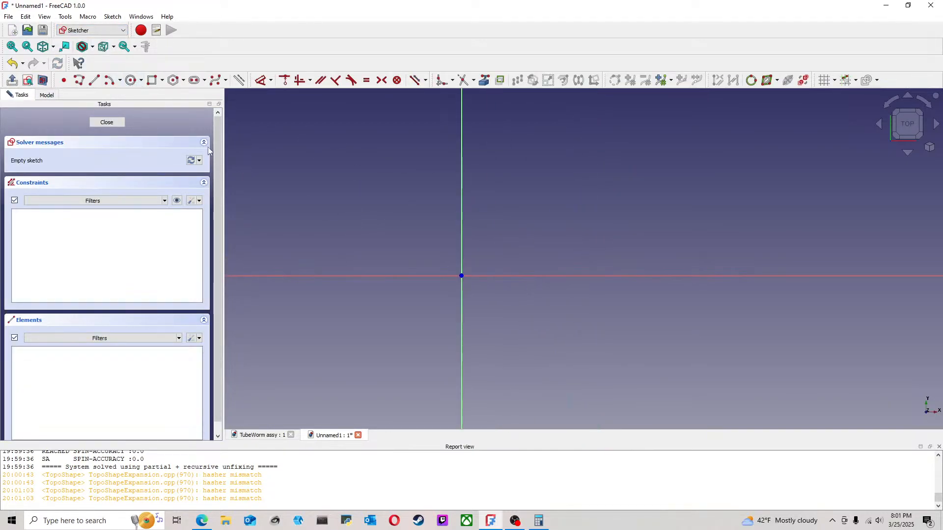
Step: Sketch two concentric arcs centred on the origin, about 21 mm and 28 mm in radius, both open toward the positive X side
{"action": "left_click", "coordinate": [109, 81]}
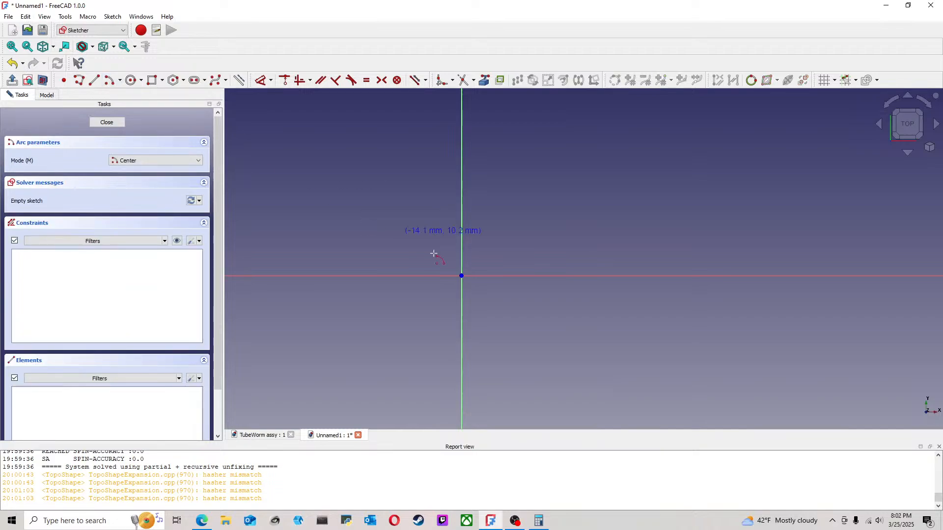
{"action": "left_click", "coordinate": [462, 275]}
{"action": "left_click", "coordinate": [541, 236]}
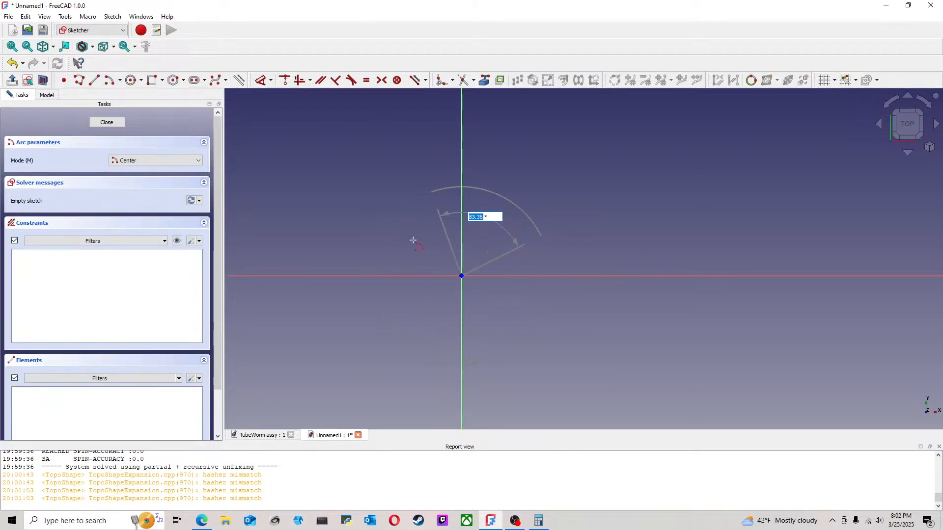
{"action": "left_click", "coordinate": [547, 302]}
{"action": "left_click", "coordinate": [462, 275]}
{"action": "left_click", "coordinate": [553, 203]}
{"action": "left_click", "coordinate": [569, 323]}
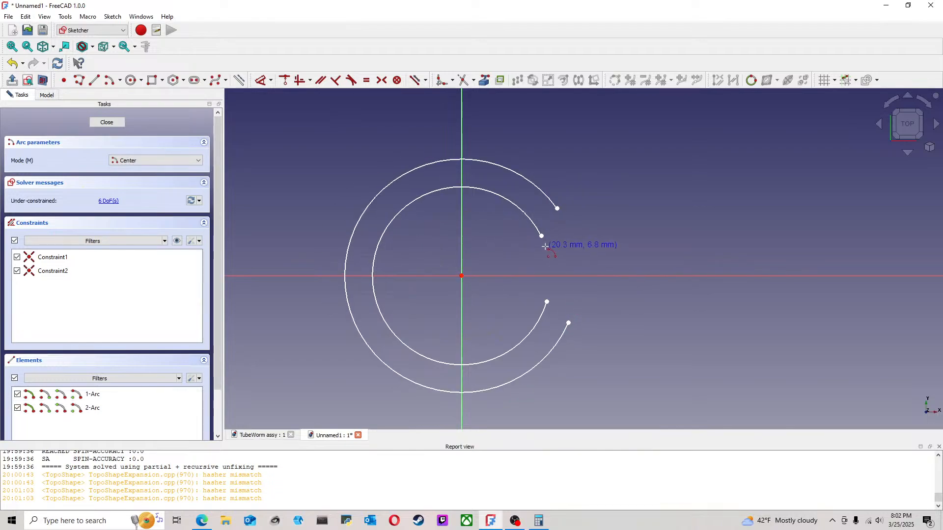
{"action": "key", "text": "Escape"}
Step: Draw a horizontal line extending in the positive X direction from each end of the inner arc
{"action": "left_click", "coordinate": [91, 81]}
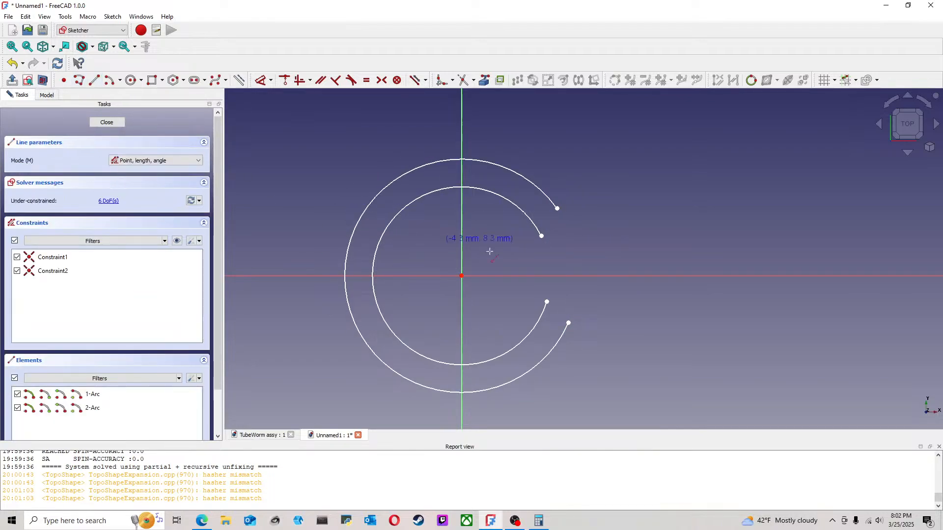
{"action": "left_click", "coordinate": [540, 236]}
{"action": "left_click", "coordinate": [683, 236]}
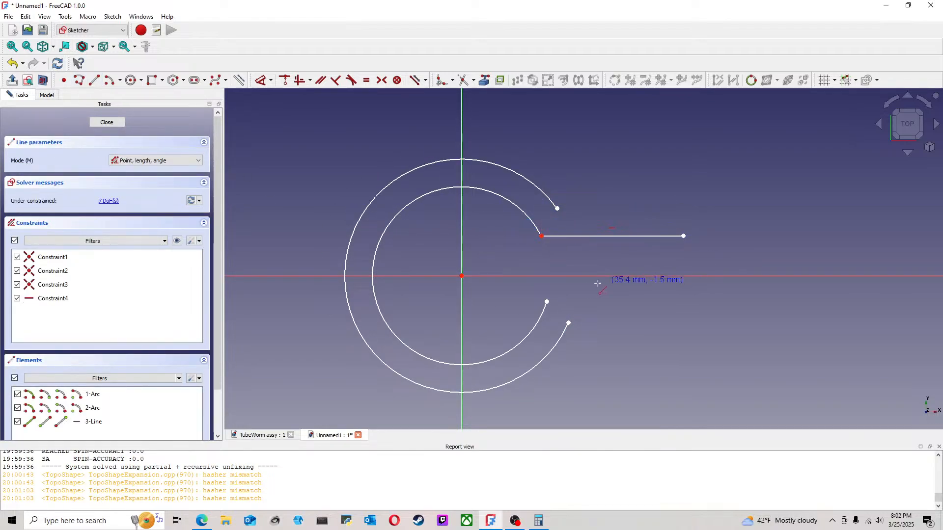
{"action": "left_click", "coordinate": [687, 302]}
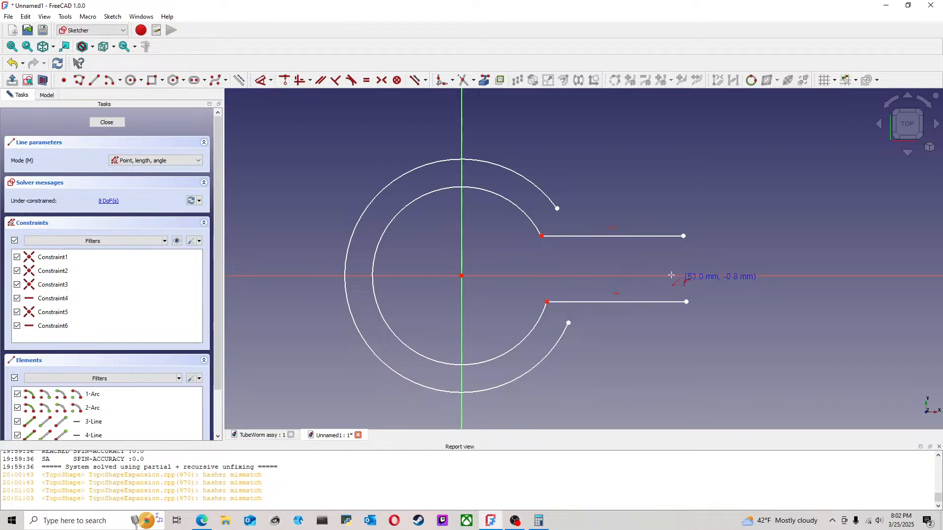
Step: Draw horizontal lines from both ends of the outer arc and join each to the neighbouring inner line with a short end line
{"action": "left_click", "coordinate": [568, 323]}
{"action": "left_click", "coordinate": [680, 322]}
{"action": "left_click", "coordinate": [680, 323]}
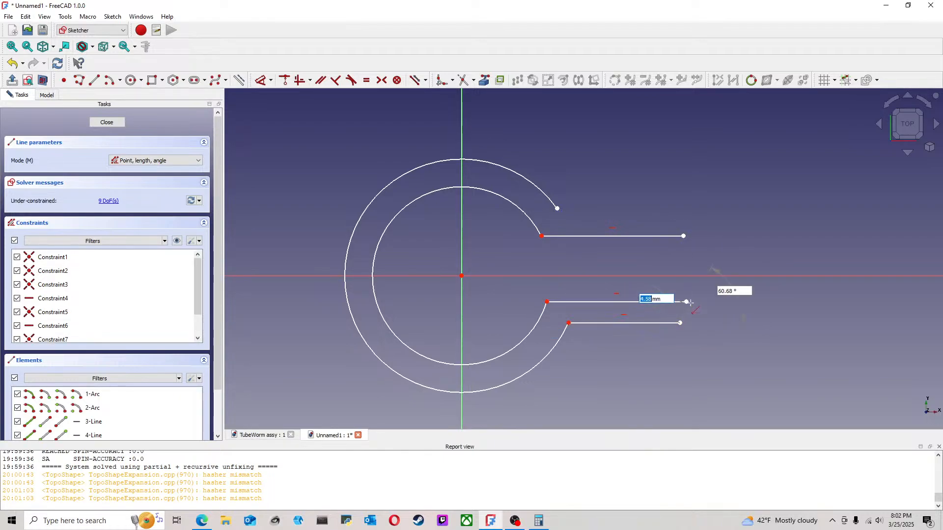
{"action": "left_click", "coordinate": [686, 302]}
{"action": "left_click", "coordinate": [557, 208]}
{"action": "left_click", "coordinate": [677, 208]}
{"action": "left_click", "coordinate": [677, 208]}
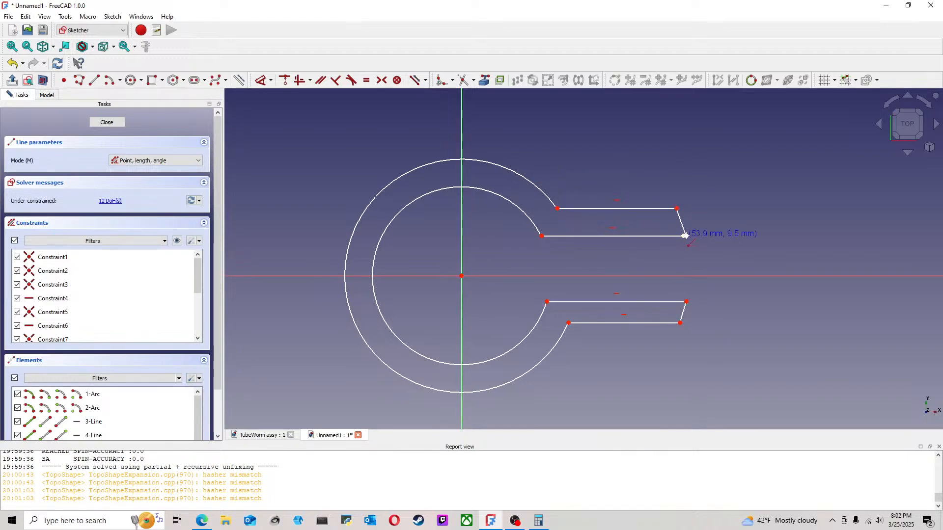
{"action": "left_click", "coordinate": [685, 236]}
{"action": "right_click", "coordinate": [701, 236]}
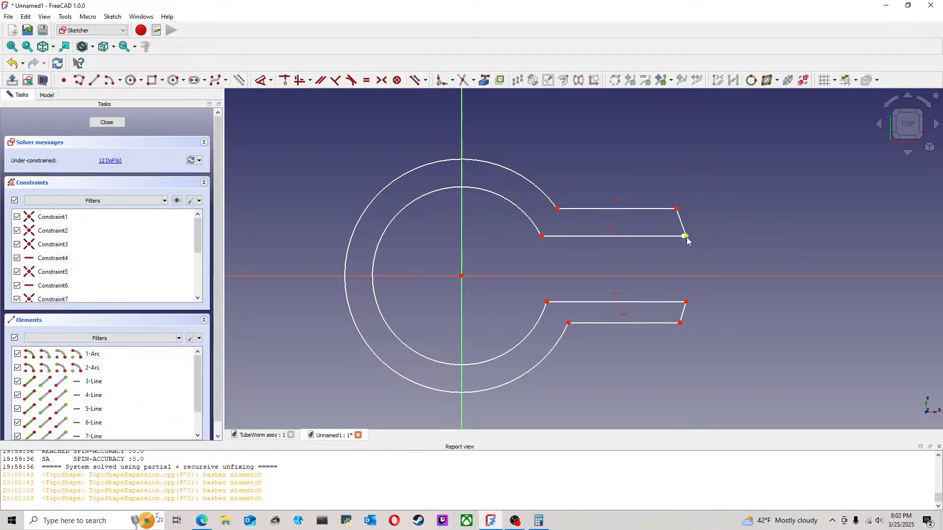
Step: Make the open end points of the upper arm coincident and constrain the end lines of both arms vertical
{"action": "left_click", "coordinate": [686, 236]}
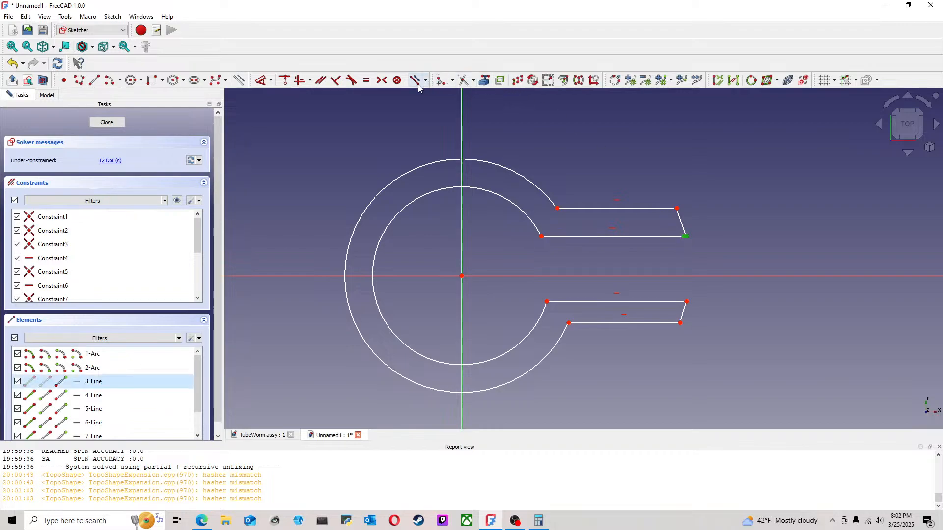
{"action": "left_click", "coordinate": [285, 80]}
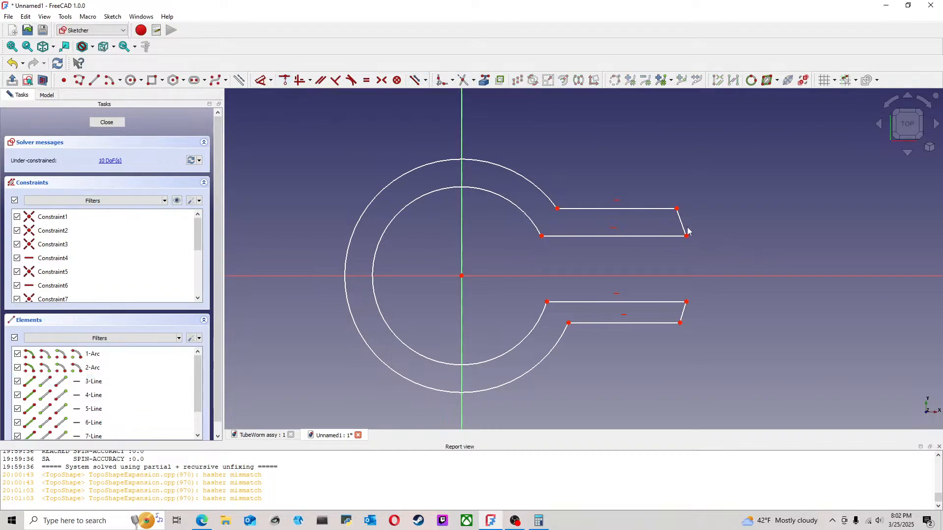
{"action": "left_click", "coordinate": [684, 312]}
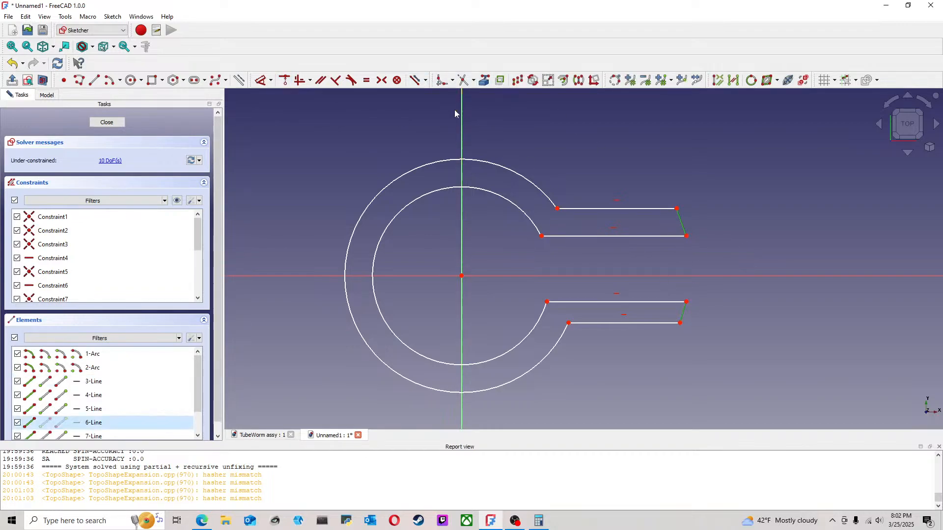
{"action": "left_click", "coordinate": [300, 80]}
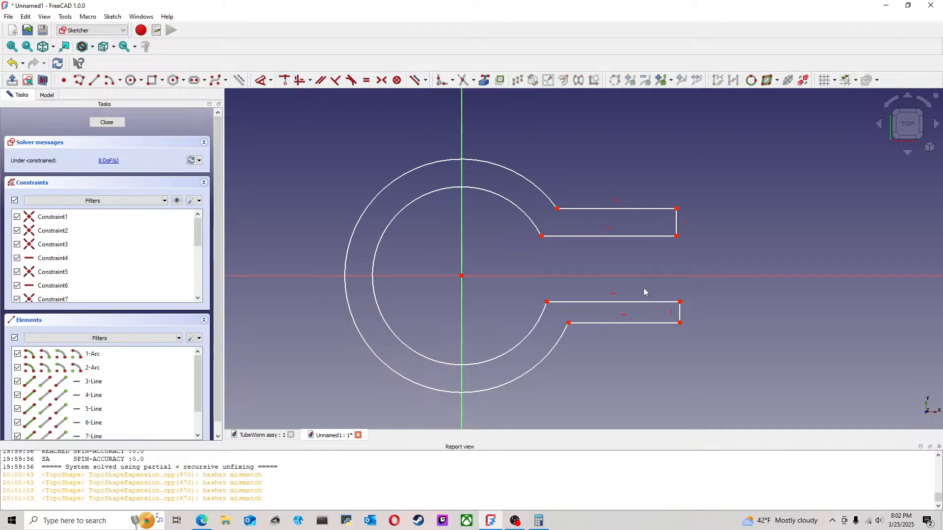
Step: Draw a construction line between the inner end corners of the two arms and constrain it vertical
{"action": "left_click", "coordinate": [94, 80]}
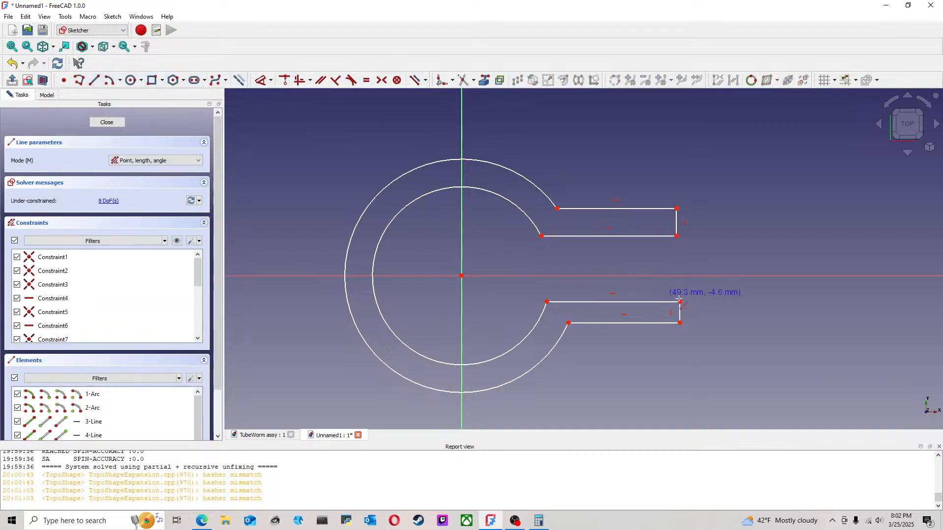
{"action": "left_click", "coordinate": [681, 302]}
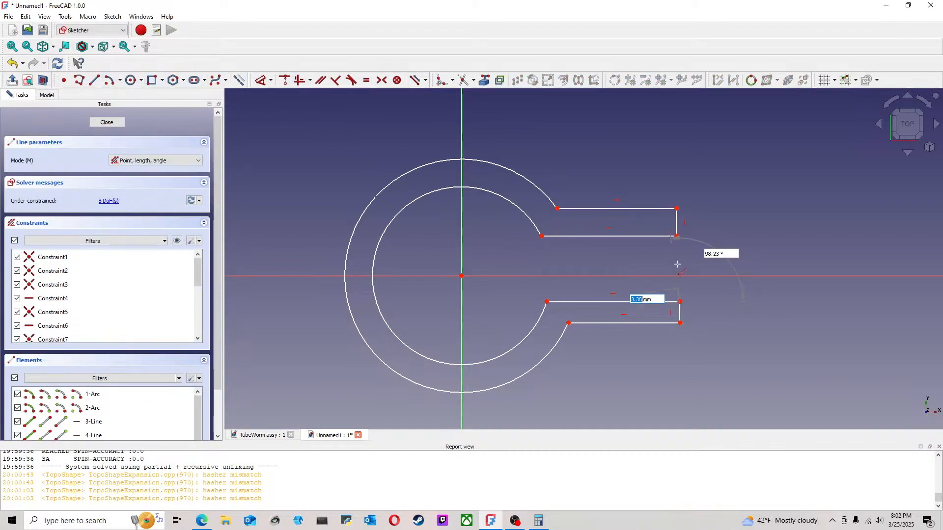
{"action": "left_click", "coordinate": [677, 236]}
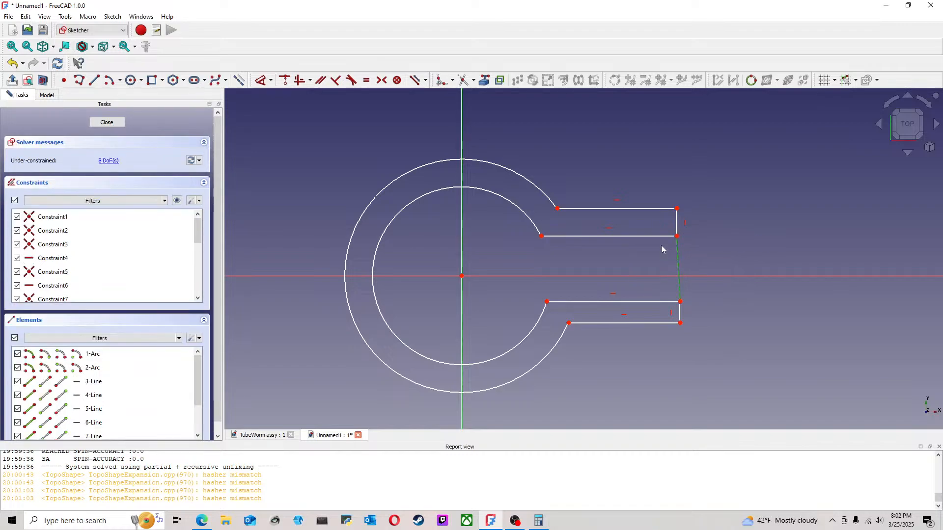
{"action": "left_click", "coordinate": [300, 82]}
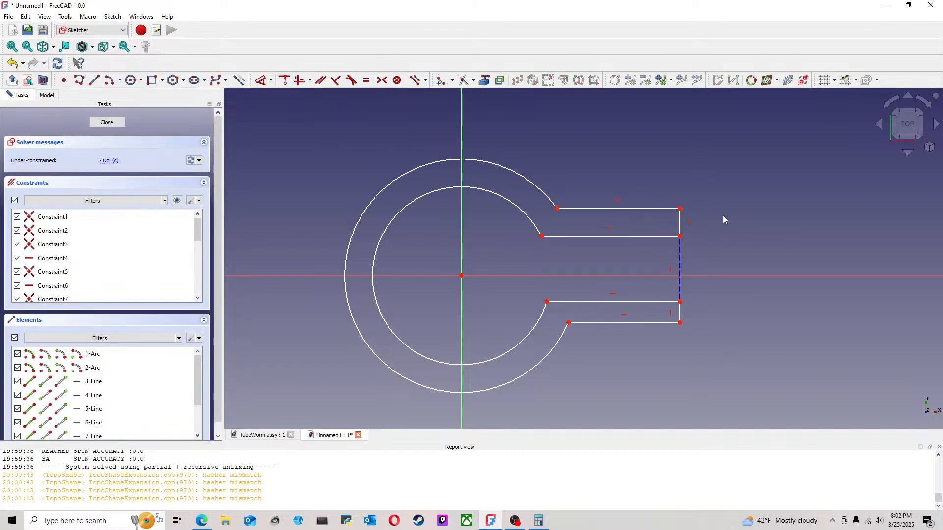
Step: Constrain the two inner arm lines equal and the two outer arm lines equal, and pull the outer line away to thicken the arms
{"action": "left_click", "coordinate": [590, 303]}
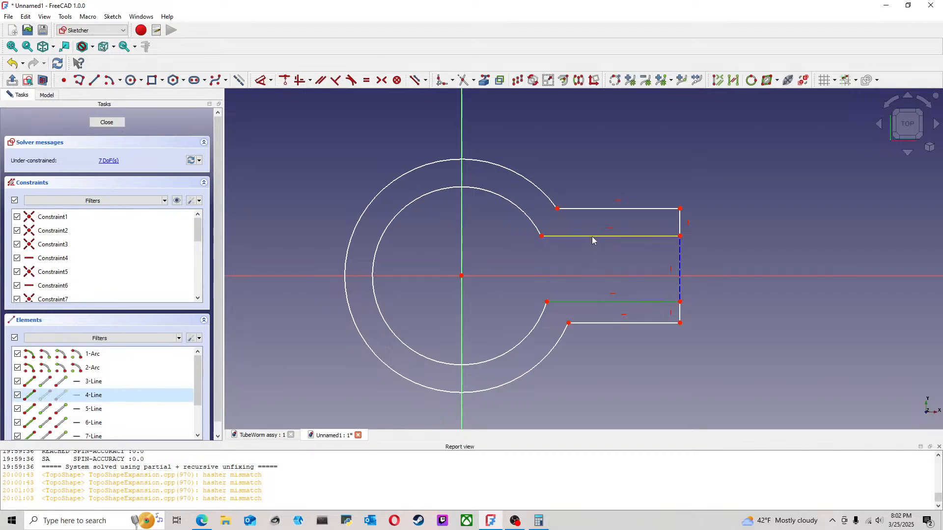
{"action": "left_click", "coordinate": [599, 237]}
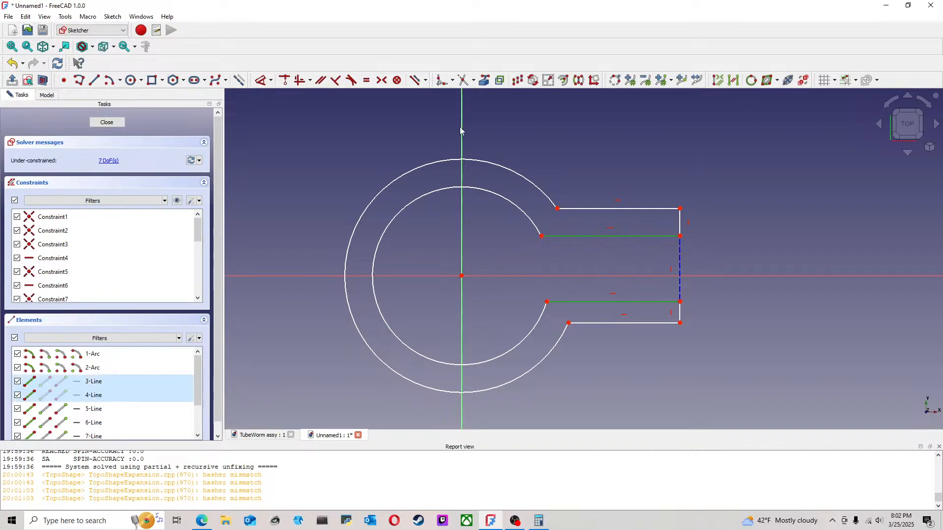
{"action": "left_click", "coordinate": [367, 80]}
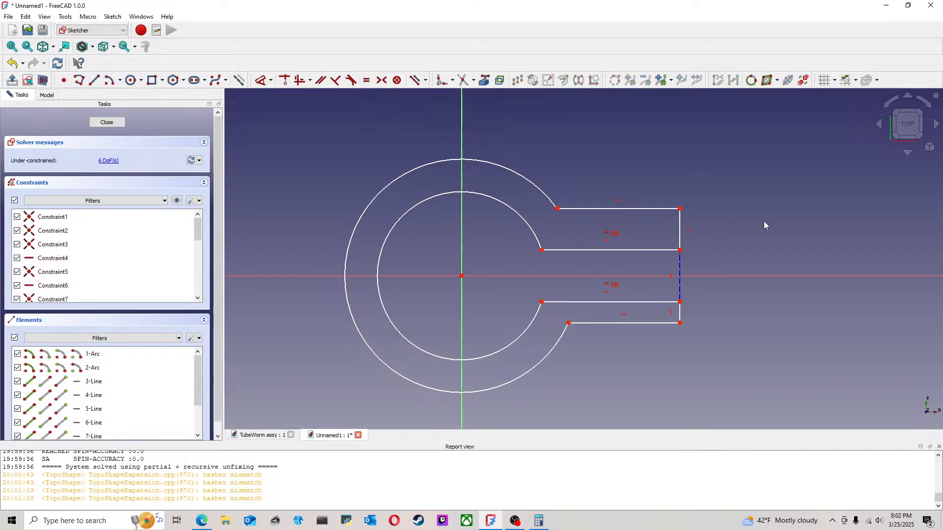
{"action": "left_click", "coordinate": [595, 324]}
{"action": "left_click", "coordinate": [590, 209]}
{"action": "left_click", "coordinate": [366, 80]}
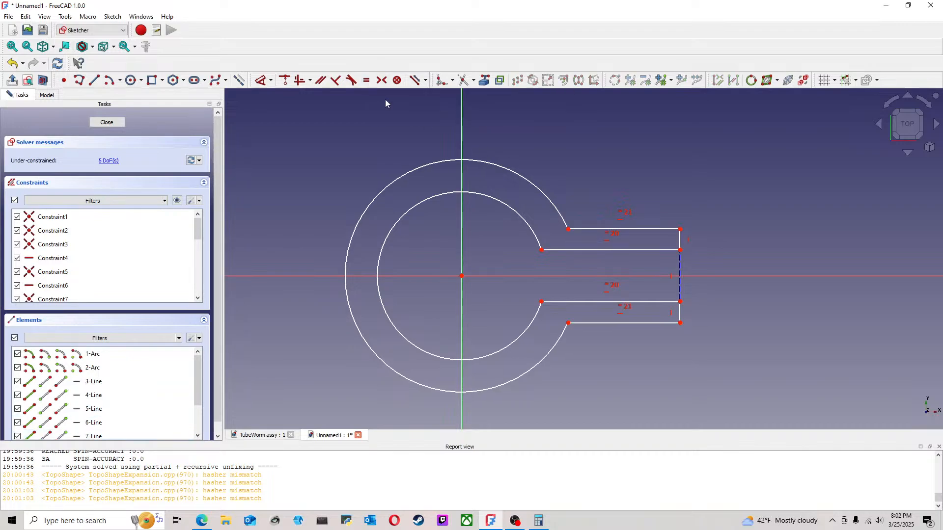
{"action": "left_click_drag", "start_coordinate": [576, 327], "coordinate": [570, 332]}
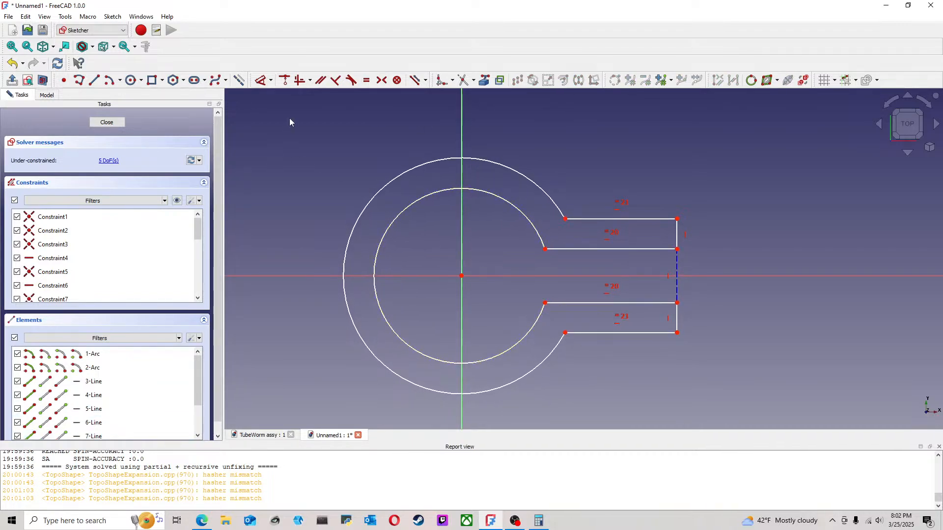
{"action": "left_click", "coordinate": [260, 81]}
{"action": "left_click", "coordinate": [419, 202]}
{"action": "left_click", "coordinate": [422, 248]}
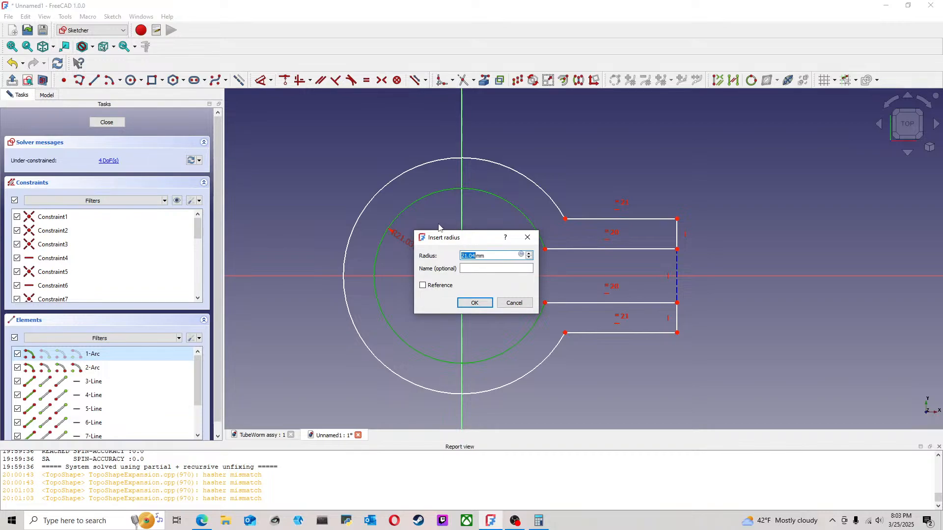
{"action": "left_click", "coordinate": [514, 302]}
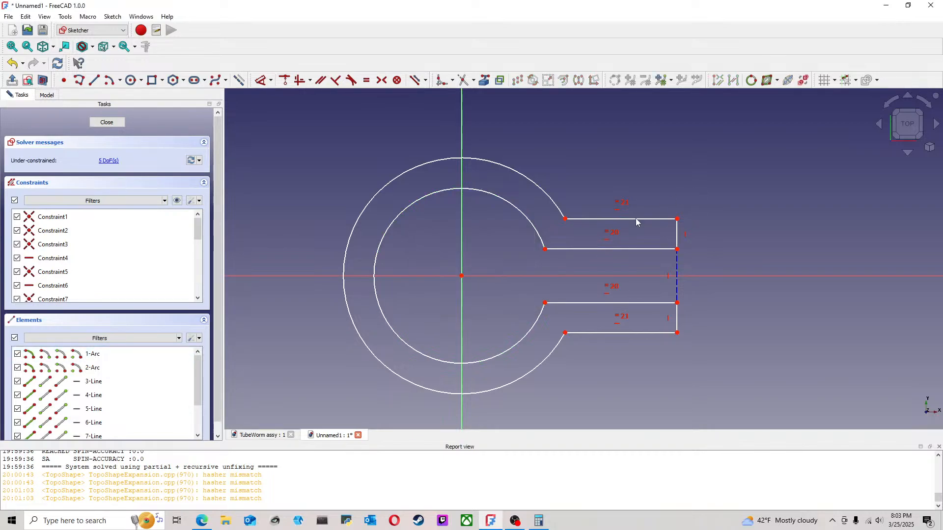
Step: Measure the outer radius of the half-round mold part in the TubeWorm assy document from the top view
{"action": "left_click", "coordinate": [259, 435]}
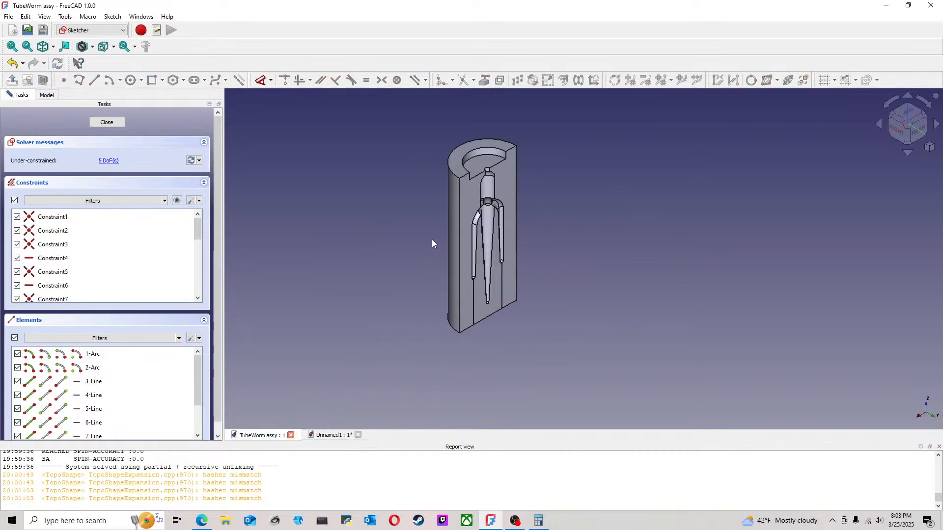
{"action": "left_click", "coordinate": [908, 113]}
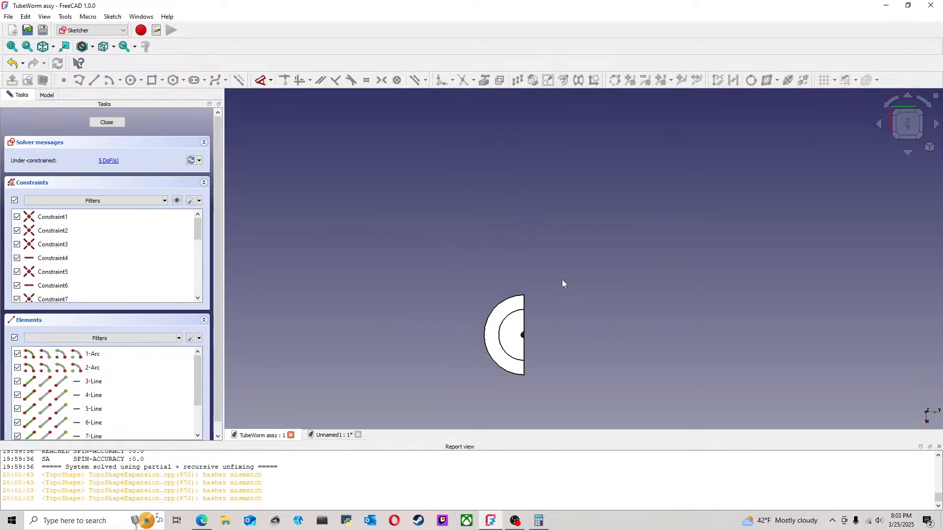
{"action": "middle_click_drag", "start_coordinate": [560, 281], "coordinate": [484, 196]}
{"action": "scroll", "coordinate": [482, 195], "scroll_direction": "up", "scroll_amount": 2}
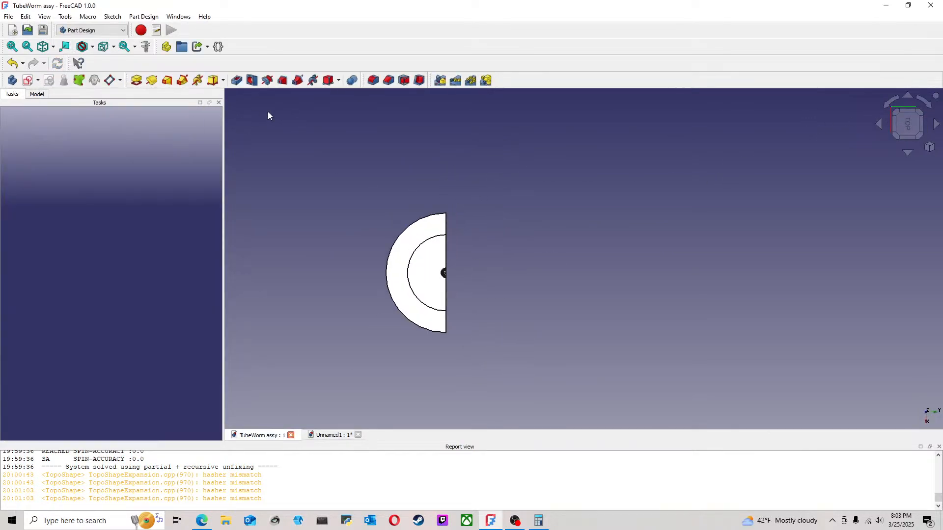
{"action": "left_click", "coordinate": [145, 47]}
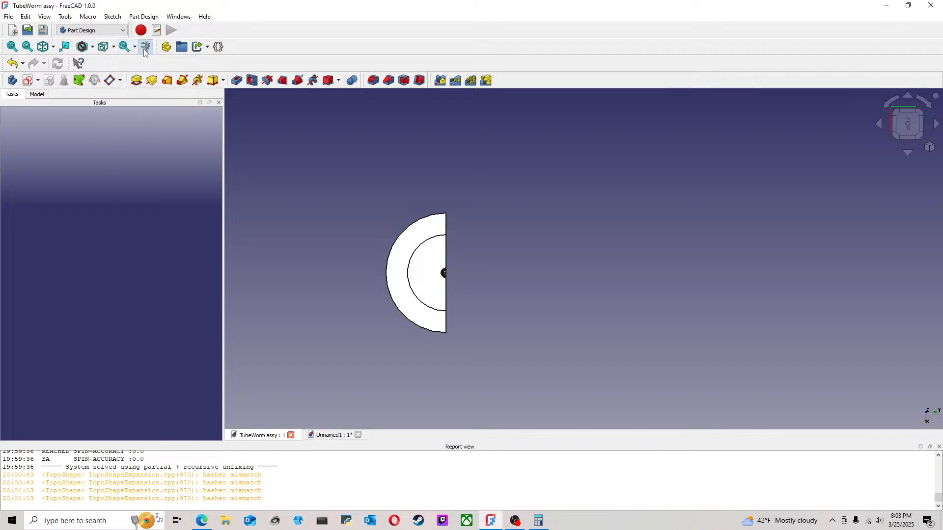
{"action": "left_click", "coordinate": [419, 220]}
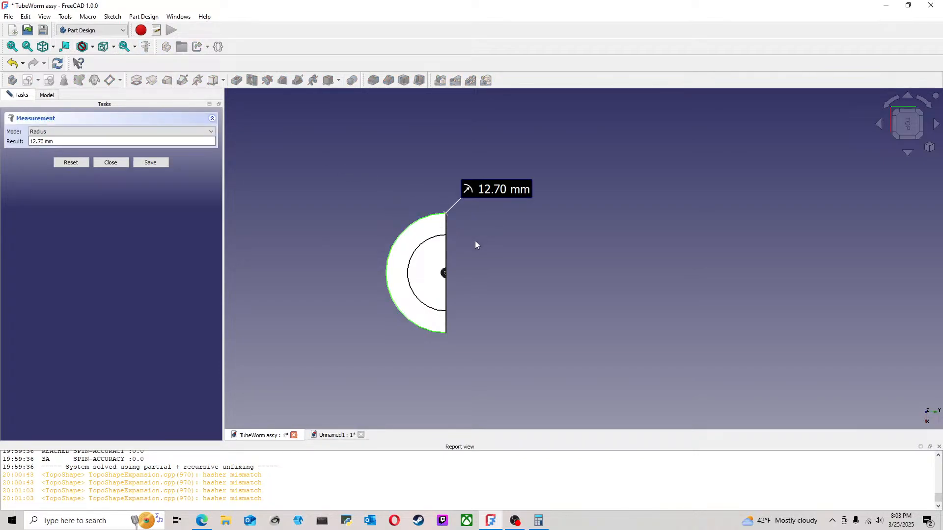
Step: Return to the Unnamed1 document, reopen its sketch and set the inner arc's radius to 12.7 mm
{"action": "left_click", "coordinate": [334, 435]}
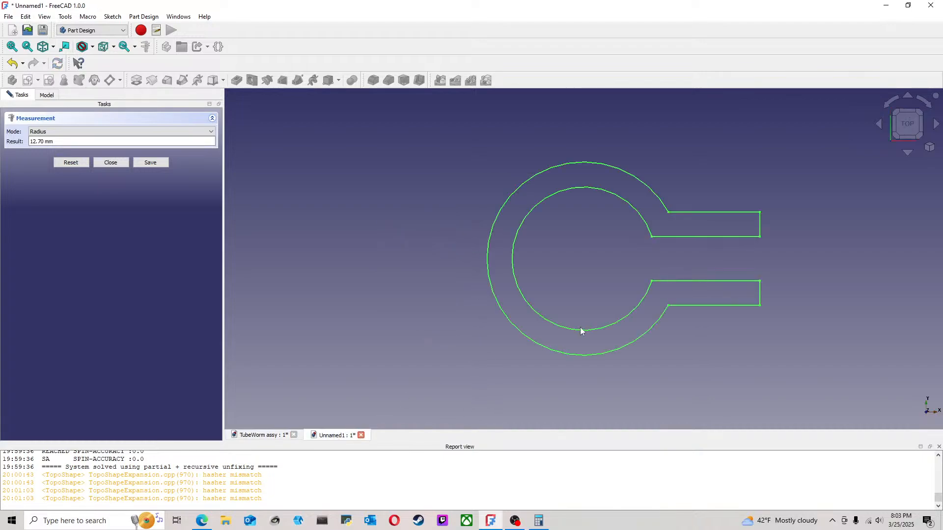
{"action": "left_click", "coordinate": [98, 162]}
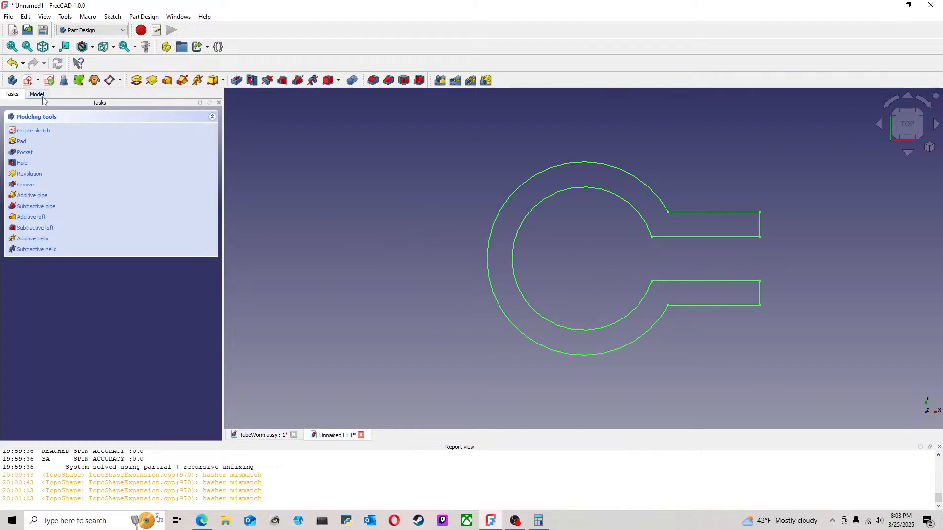
{"action": "double_click", "coordinate": [58, 151]}
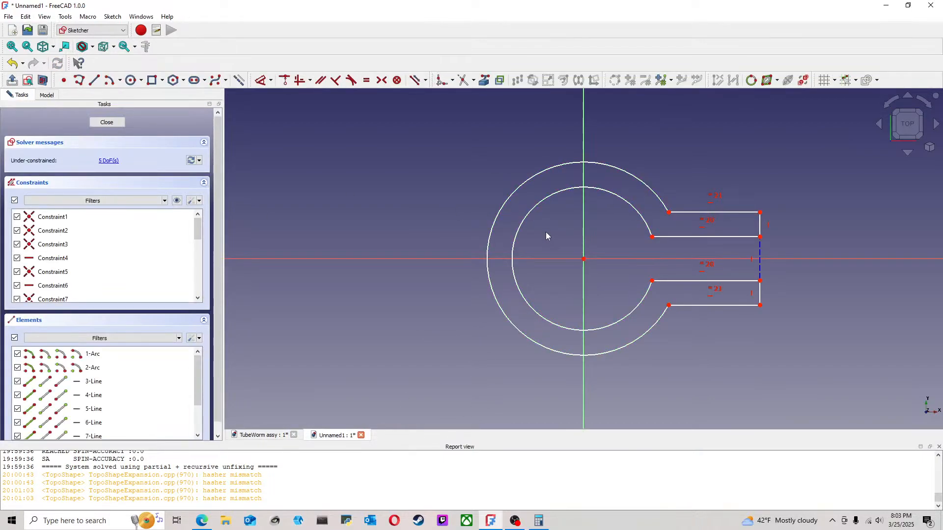
{"action": "left_click", "coordinate": [260, 80]}
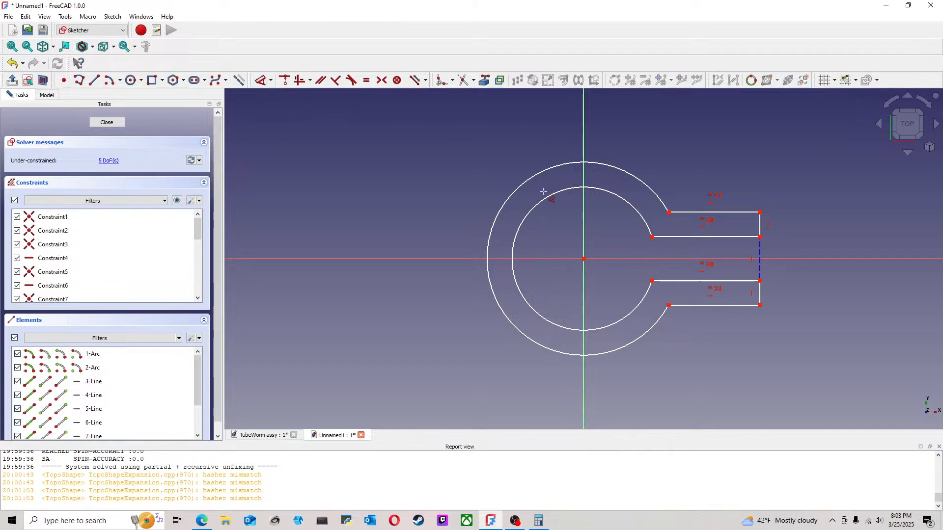
{"action": "left_click", "coordinate": [549, 198]}
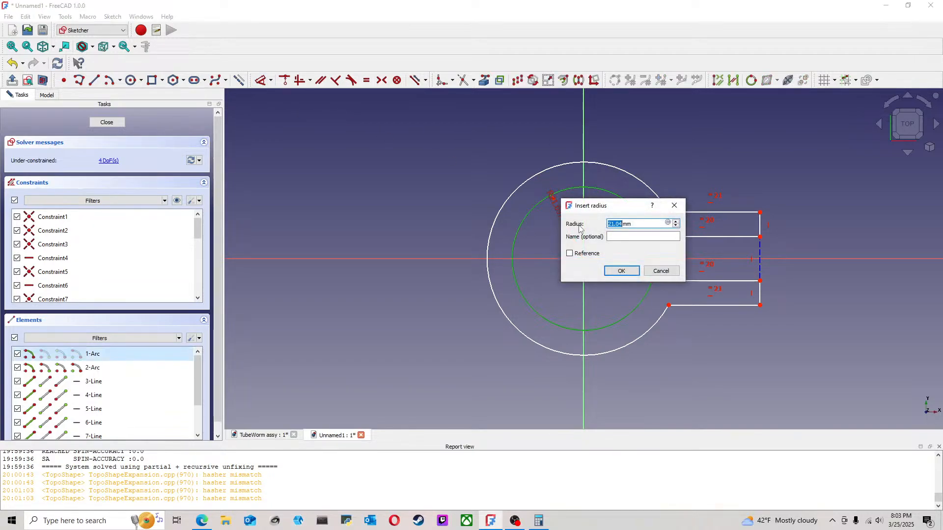
{"action": "type", "text": "12."}
{"action": "left_click", "coordinate": [622, 271]}
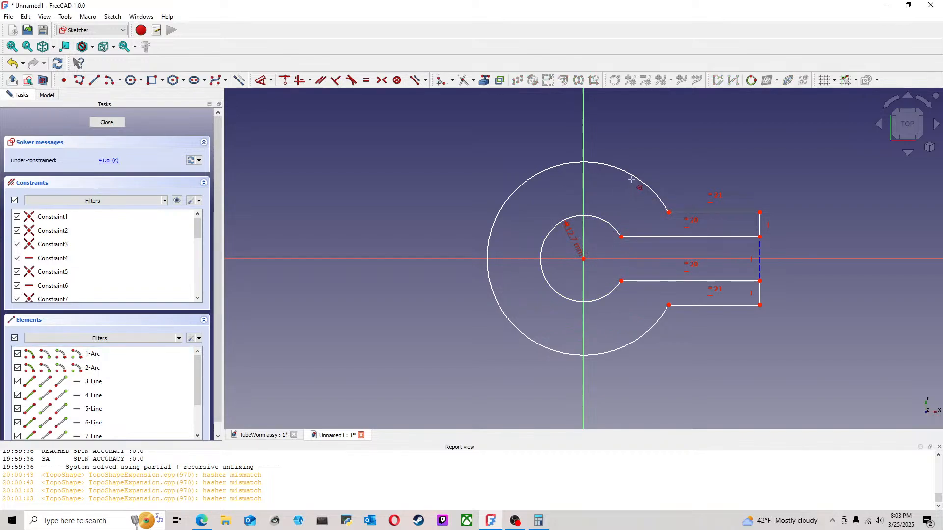
Step: Dimension the outer arc's radius
{"action": "left_click", "coordinate": [513, 193]}
{"action": "left_click", "coordinate": [518, 197]}
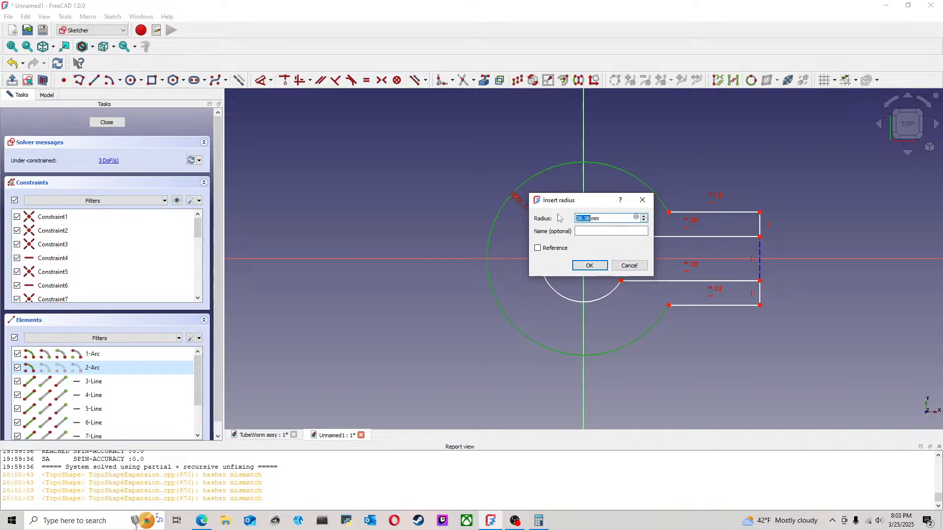
Step: Set the outer arc's radius to 16 mm
{"action": "type", "text": "12.7"}
{"action": "key", "text": "Return"}
{"action": "scroll", "coordinate": [594, 236], "scroll_direction": "up", "scroll_amount": 3}
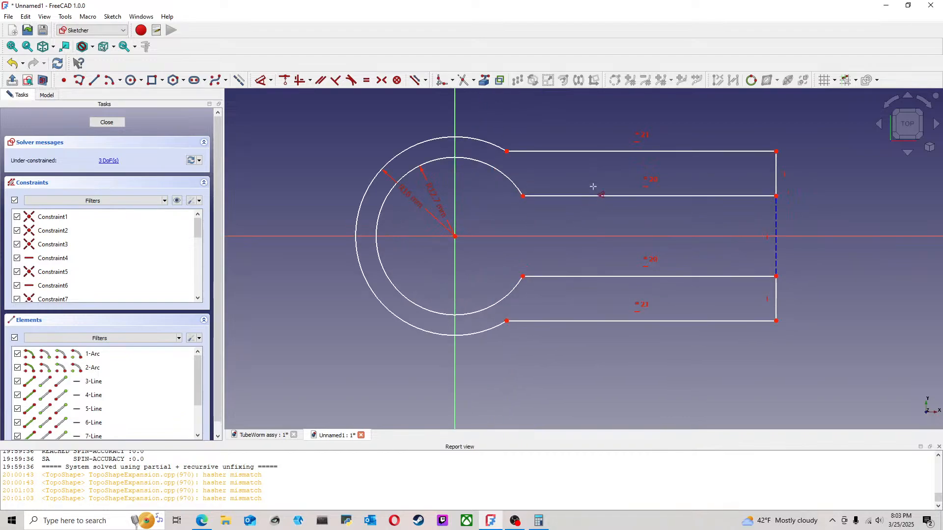
Step: Dimension the distance between the upper arm's inner and outer lines at 3.3 mm and move the dimension label beside the ring
{"action": "left_click", "coordinate": [614, 196]}
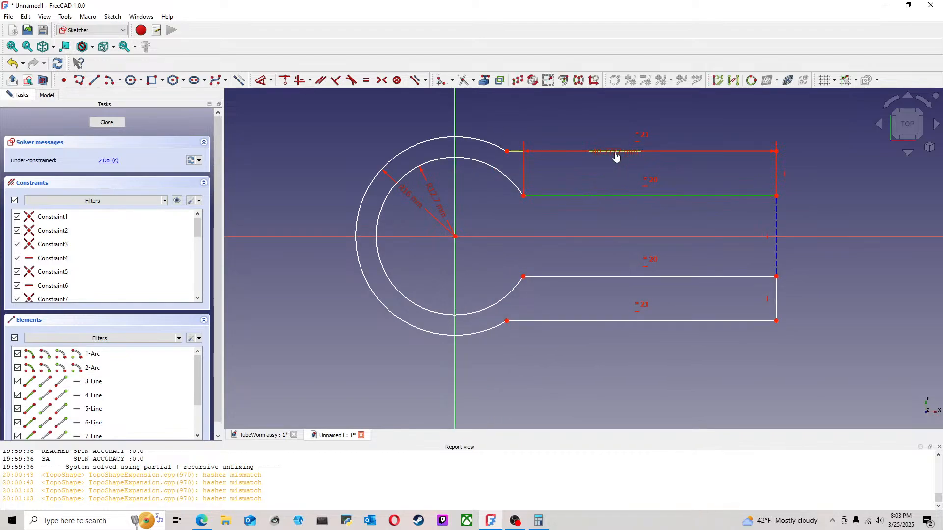
{"action": "left_click", "coordinate": [821, 180]}
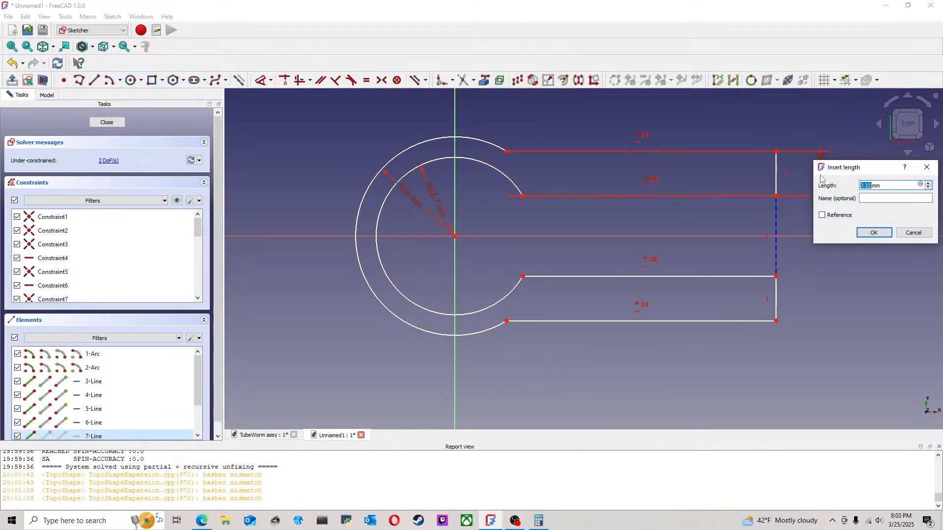
{"action": "type", "text": "3.5"}
{"action": "left_click", "coordinate": [874, 232]}
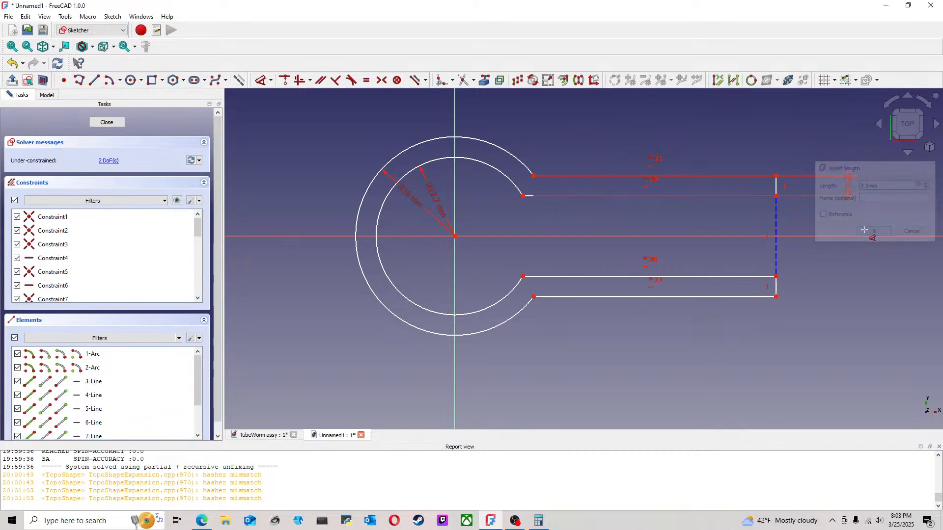
{"action": "left_click_drag", "start_coordinate": [849, 191], "coordinate": [530, 157]}
{"action": "scroll", "coordinate": [650, 217], "scroll_direction": "down", "scroll_amount": 2}
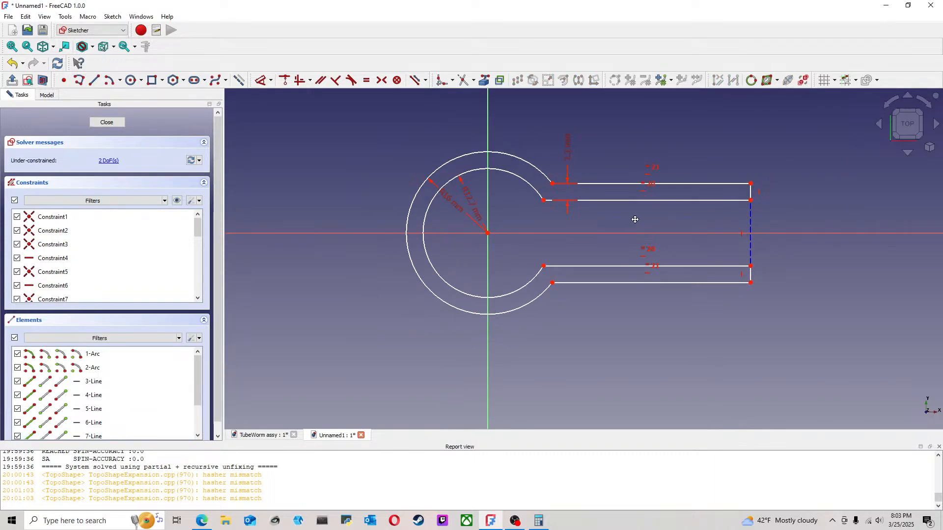
Step: Dimension the upper arm's outer line at 10 mm long
{"action": "left_click", "coordinate": [260, 80]}
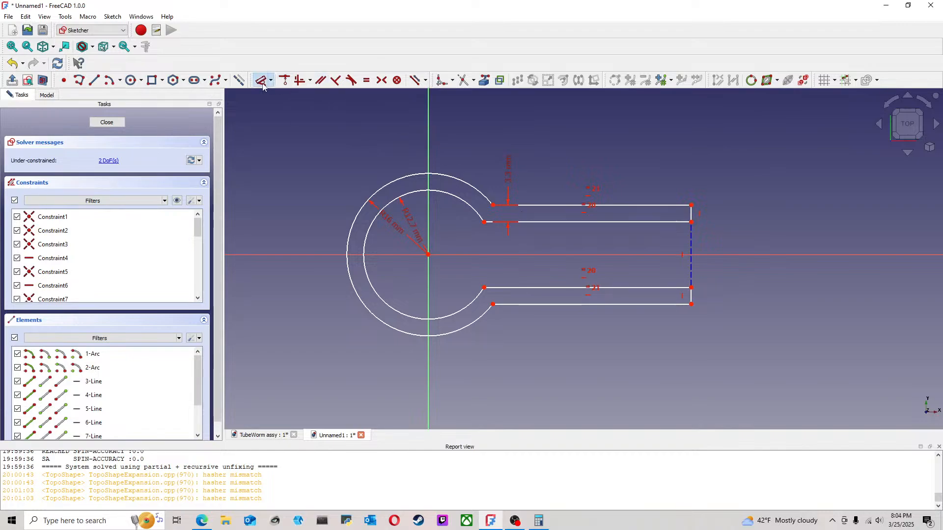
{"action": "left_click", "coordinate": [557, 204]}
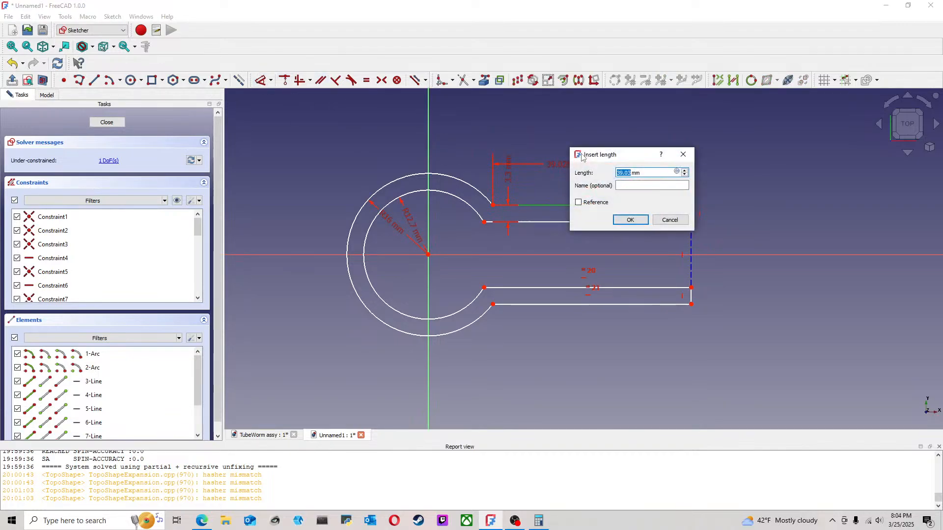
{"action": "type", "text": "10"}
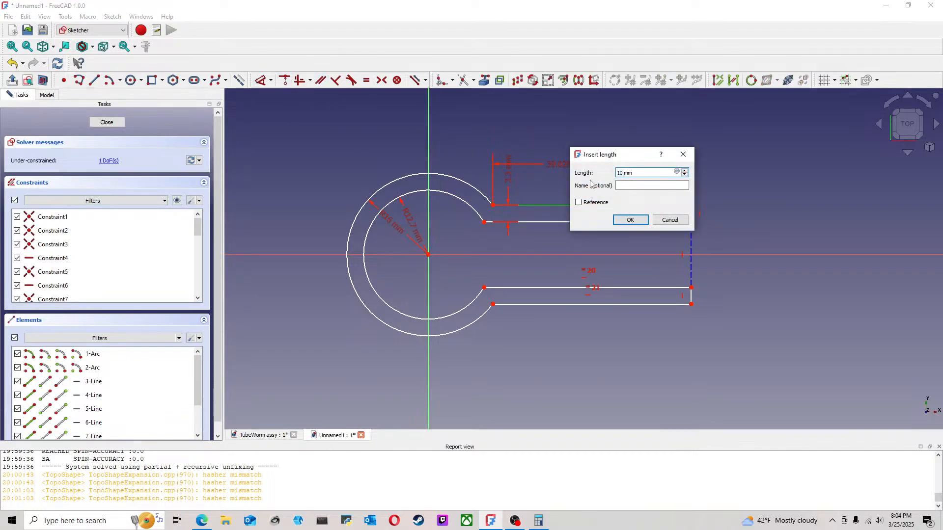
{"action": "left_click", "coordinate": [631, 219]}
Step: Dimension the gap between the two inner arm lines at 0.5 mm
{"action": "left_click", "coordinate": [531, 285]}
{"action": "left_click", "coordinate": [539, 223]}
{"action": "left_click", "coordinate": [580, 237]}
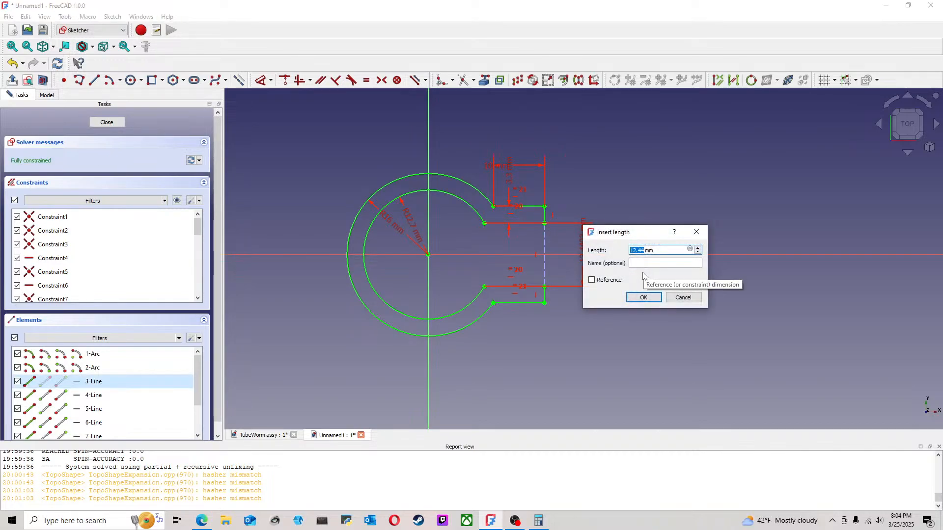
{"action": "left_click", "coordinate": [652, 298]}
Step: Set the gap between the arms to 1 mm, move its dimension label clear of the ring and close the sketch
{"action": "scroll", "coordinate": [504, 266], "scroll_direction": "up", "scroll_amount": 2}
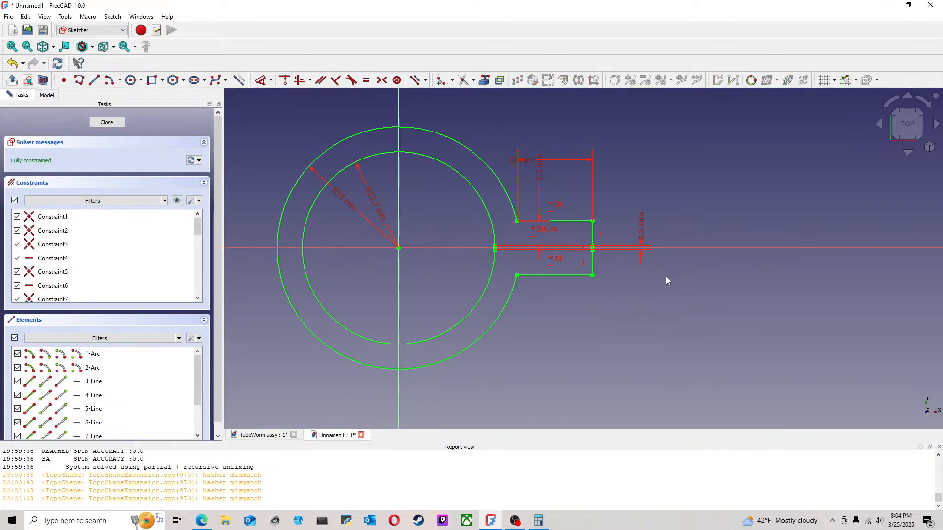
{"action": "left_click_drag", "start_coordinate": [642, 232], "coordinate": [496, 239]}
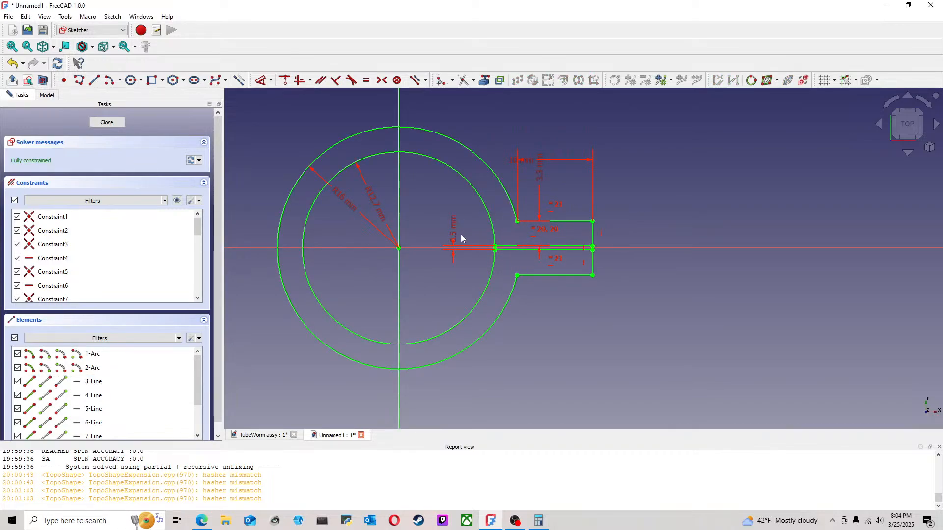
{"action": "double_click", "coordinate": [456, 233]}
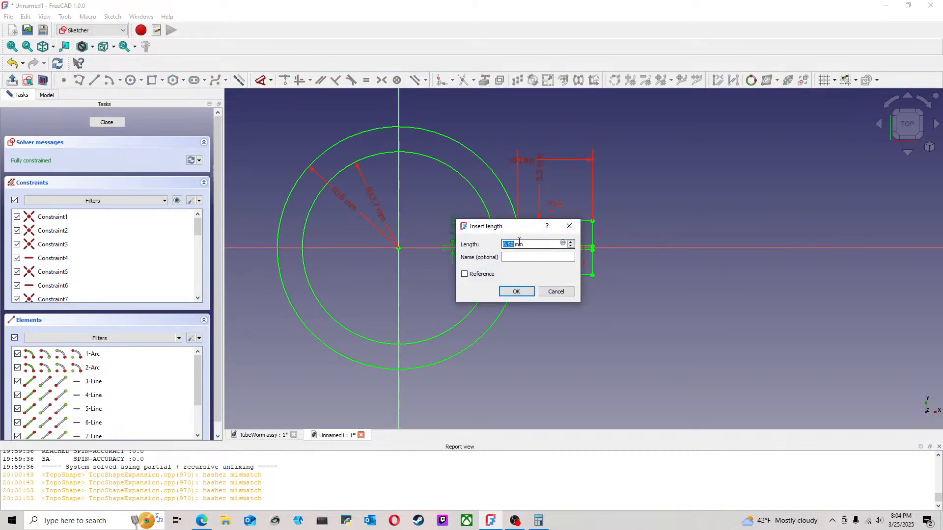
{"action": "type", "text": "1"}
{"action": "left_click", "coordinate": [517, 292]}
{"action": "mouse_move", "coordinate": [439, 265]}
{"action": "left_mouse_down"}
{"action": "mouse_move", "coordinate": [453, 242]}
{"action": "mouse_move", "coordinate": [653, 263]}
{"action": "left_mouse_up"}
{"action": "scroll", "coordinate": [539, 286], "scroll_direction": "down", "scroll_amount": 4}
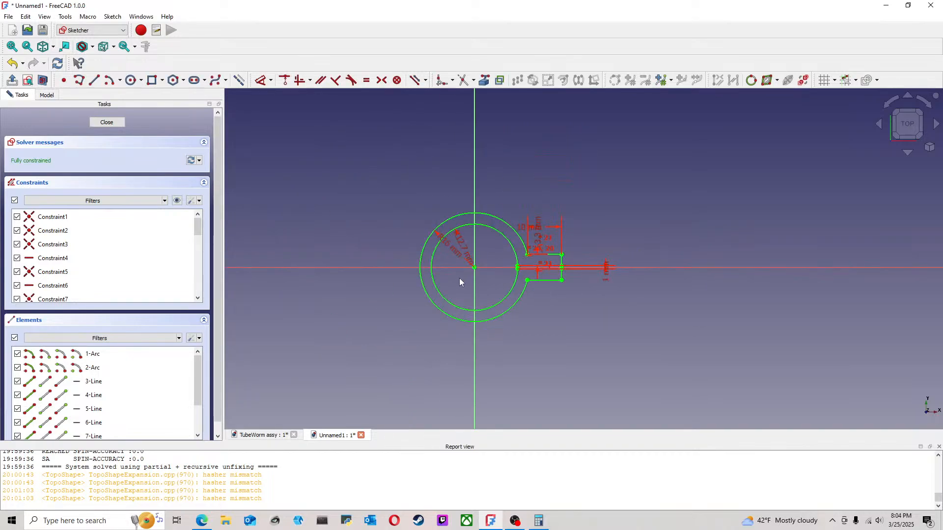
{"action": "left_click", "coordinate": [107, 123]}
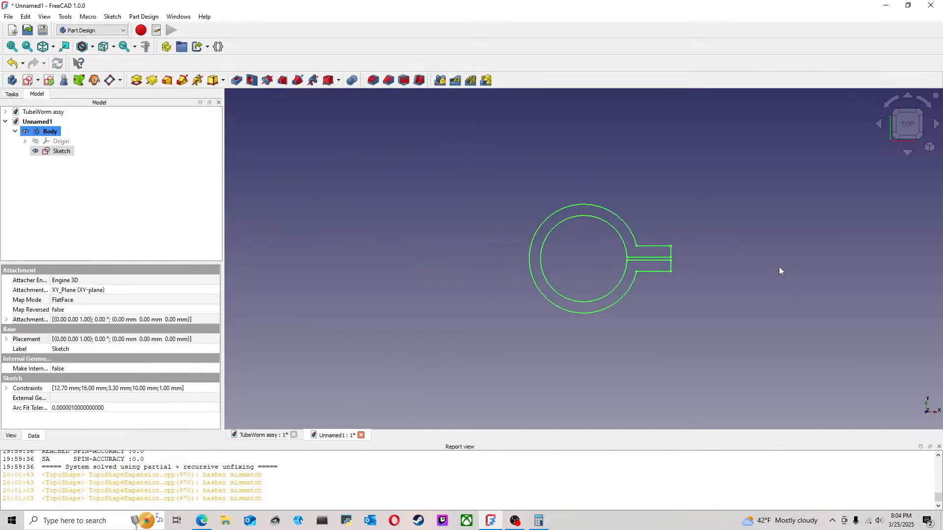
Step: Pad the ring clamp sketch to a length of 60 mm
{"action": "left_click", "coordinate": [715, 297]}
{"action": "mouse_move", "coordinate": [716, 297]}
{"action": "middle_mouse_down"}
{"action": "mouse_move", "coordinate": [917, 146]}
{"action": "mouse_move", "coordinate": [877, 155]}
{"action": "middle_mouse_up"}
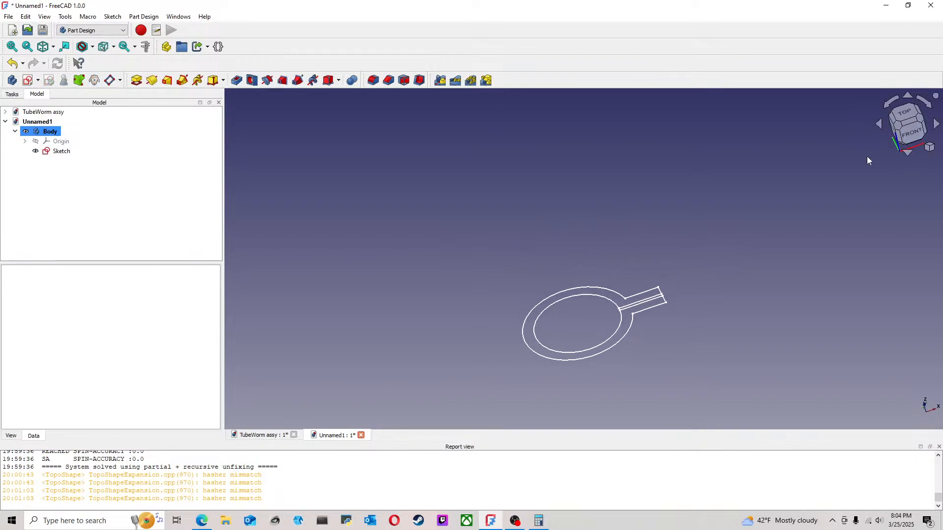
{"action": "key", "text": "1"}
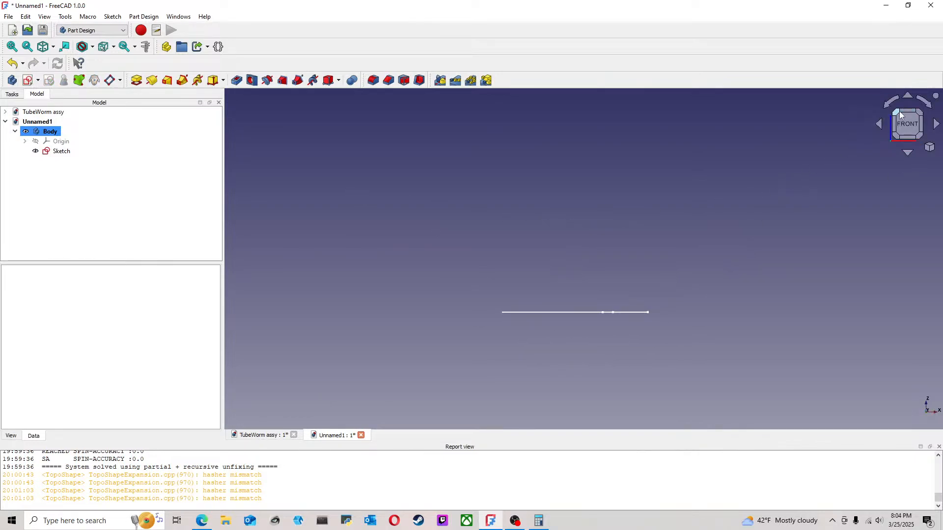
{"action": "key", "text": "0"}
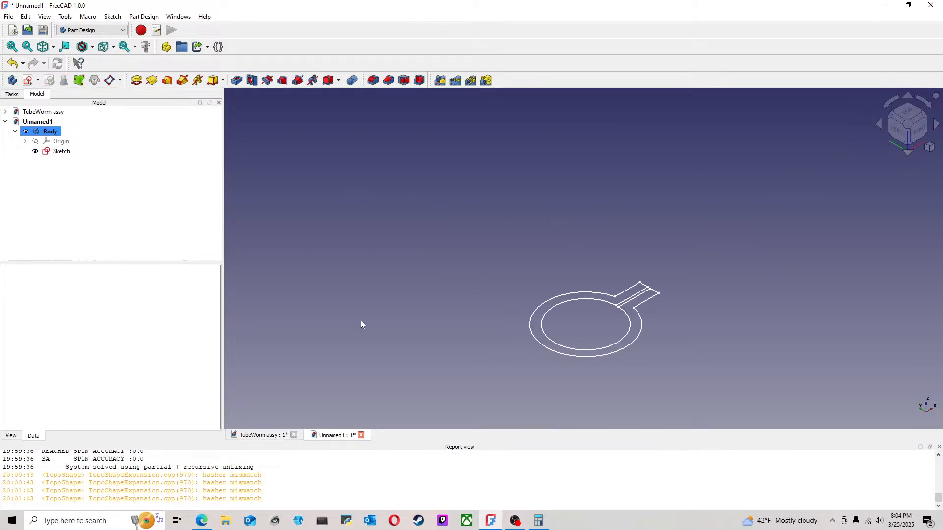
{"action": "left_click", "coordinate": [137, 80]}
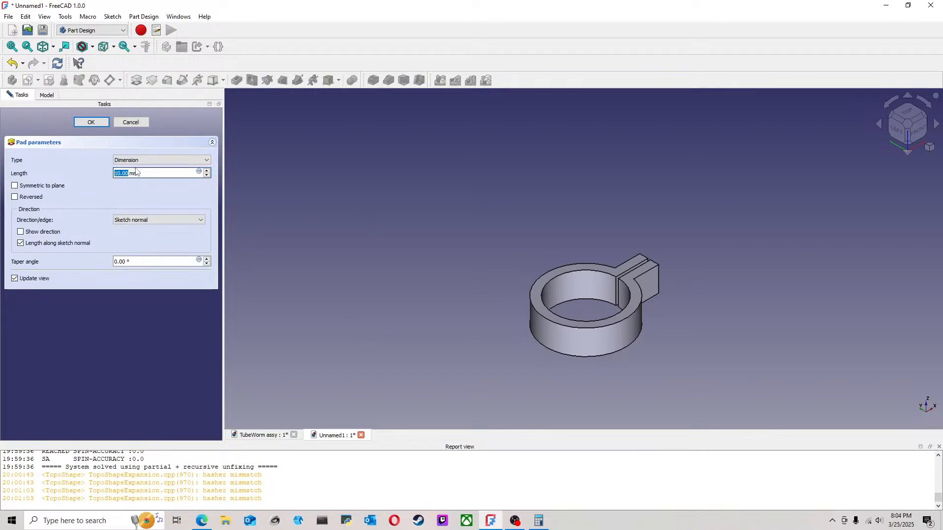
{"action": "type", "text": "50"}
{"action": "left_click", "coordinate": [94, 124]}
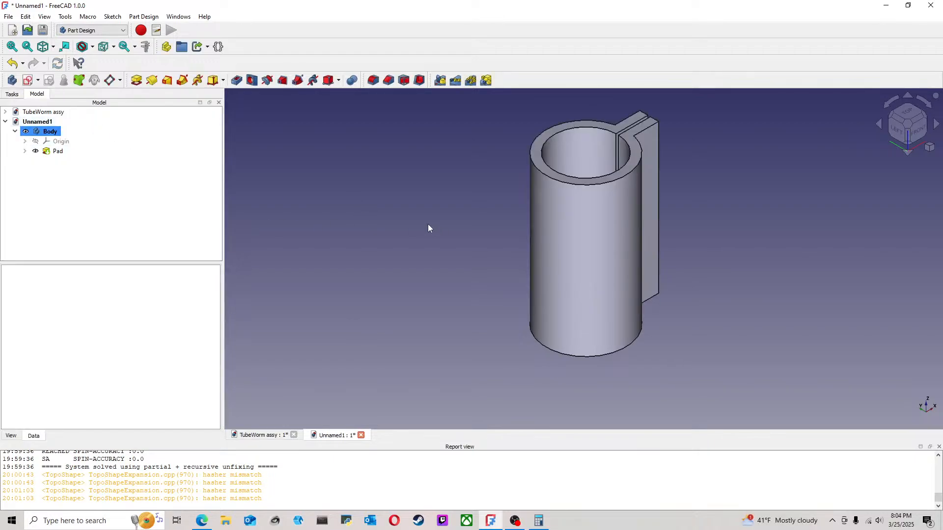
Step: Create a sketch on the clamp arm's front face and project the face's top edge and both vertical edges as external geometry
{"action": "left_click", "coordinate": [918, 130]}
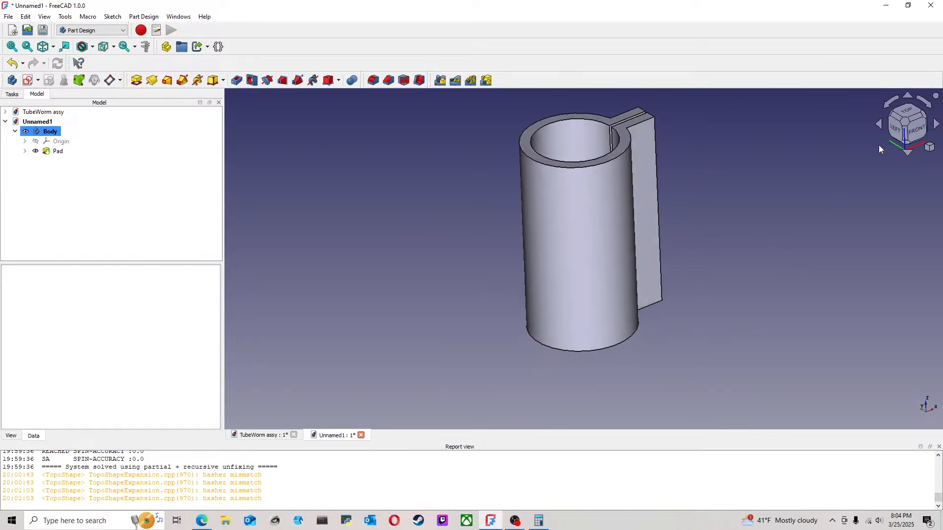
{"action": "left_click", "coordinate": [129, 151]}
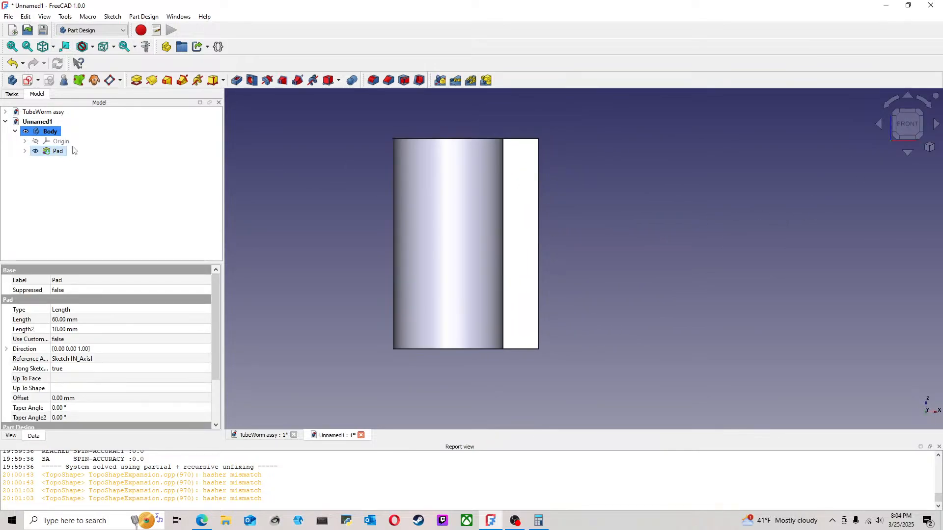
{"action": "left_click", "coordinate": [28, 80]}
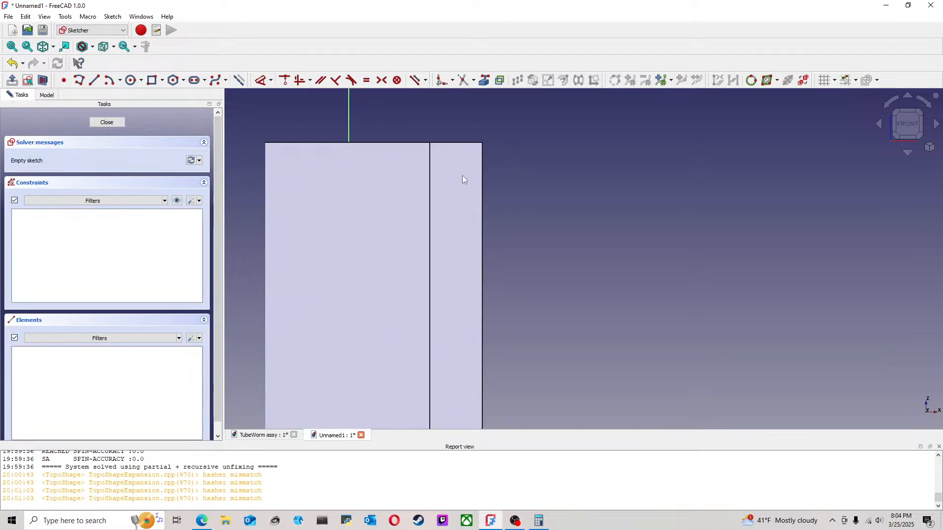
{"action": "left_click", "coordinate": [484, 80]}
{"action": "left_click", "coordinate": [462, 142]}
{"action": "left_click", "coordinate": [483, 162]}
{"action": "middle_click_drag", "start_coordinate": [536, 237], "coordinate": [547, 117]}
{"action": "left_click", "coordinate": [447, 385]}
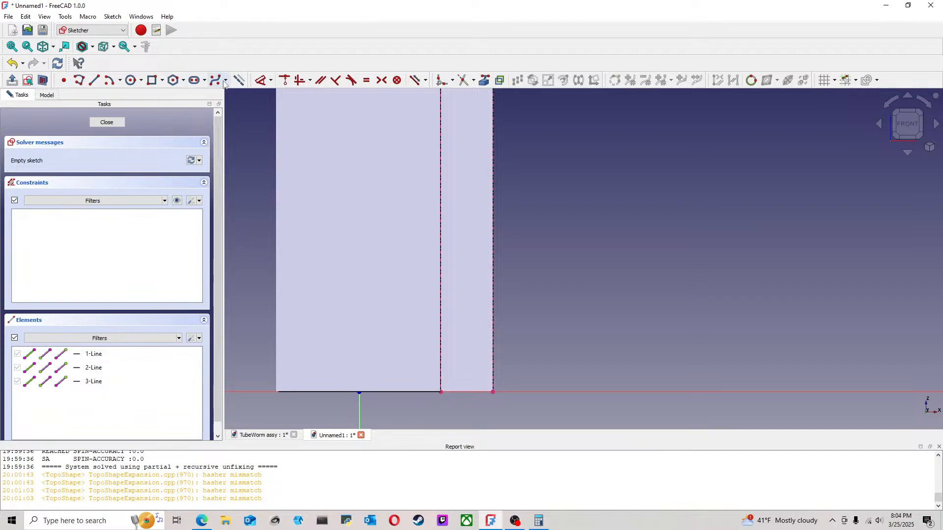
Step: Draw two construction diagonals joining the opposite corners of the arm face
{"action": "left_click", "coordinate": [94, 80]}
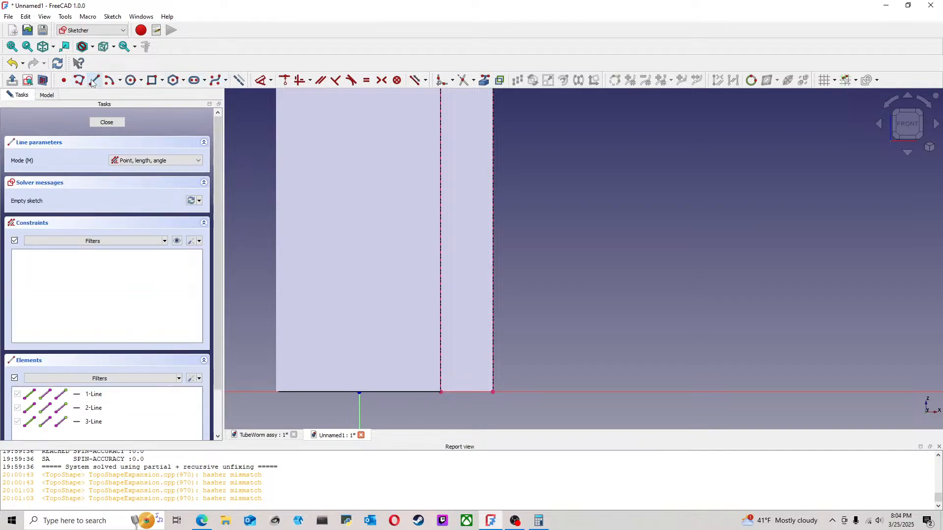
{"action": "left_click", "coordinate": [441, 392]}
{"action": "middle_click_drag", "start_coordinate": [594, 201], "coordinate": [542, 340]}
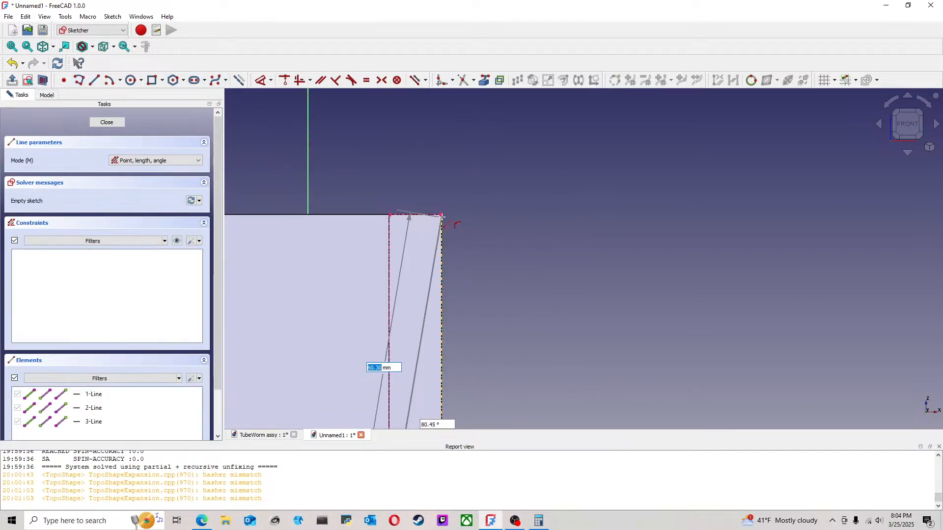
{"action": "left_click", "coordinate": [441, 216]}
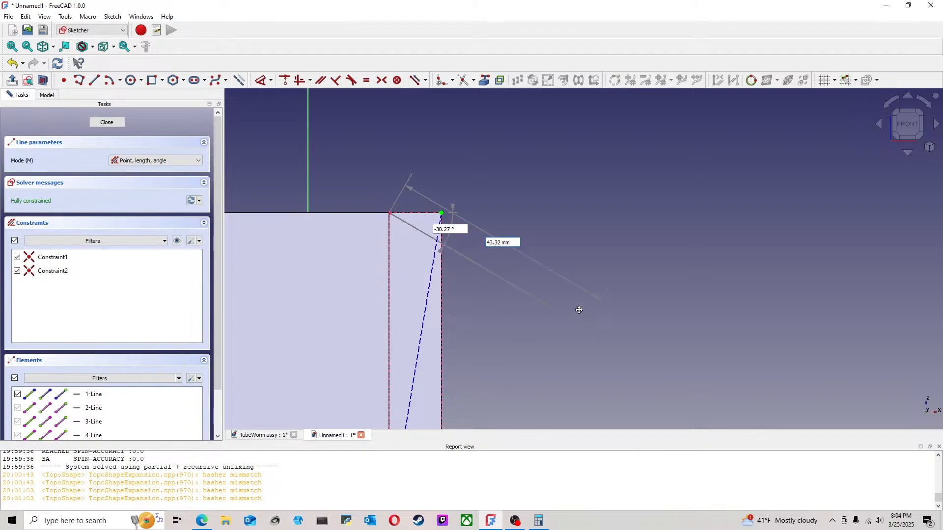
{"action": "middle_click_drag", "start_coordinate": [581, 320], "coordinate": [464, 349]}
{"action": "left_click", "coordinate": [386, 376]}
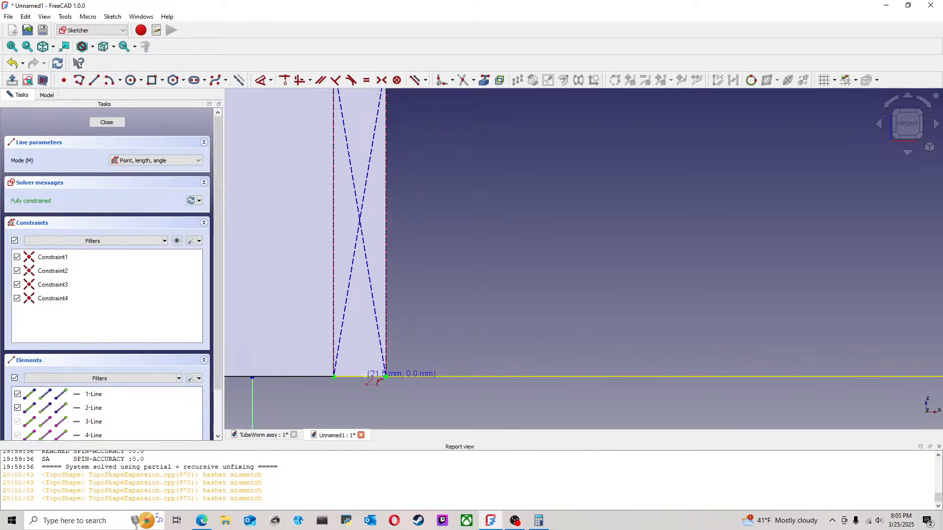
Step: Draw three connected vertical construction lines up the middle of the arm face, from its bottom edge to the top edge's midpoint
{"action": "left_click", "coordinate": [358, 376]}
{"action": "middle_click_drag", "start_coordinate": [361, 90], "coordinate": [375, 217]}
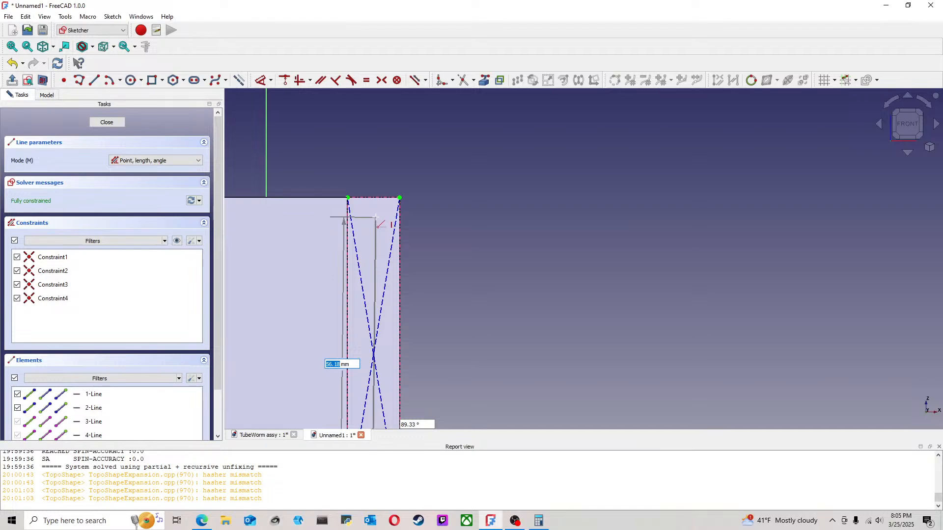
{"action": "middle_click_drag", "start_coordinate": [373, 419], "coordinate": [387, 302]}
{"action": "left_click", "coordinate": [389, 314]}
{"action": "left_click", "coordinate": [389, 314]}
{"action": "left_click", "coordinate": [389, 141]}
{"action": "middle_click_drag", "start_coordinate": [389, 141], "coordinate": [391, 220]}
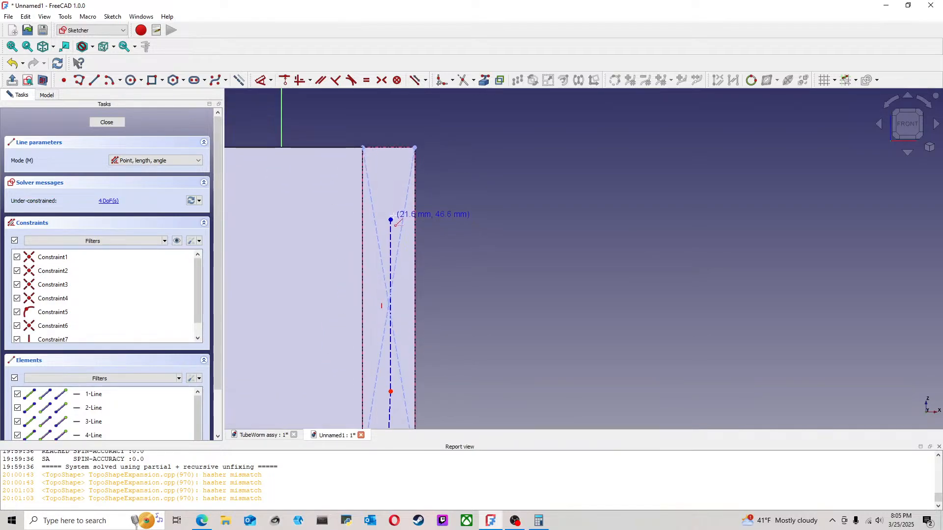
{"action": "left_click", "coordinate": [389, 147]}
{"action": "right_click", "coordinate": [475, 179]}
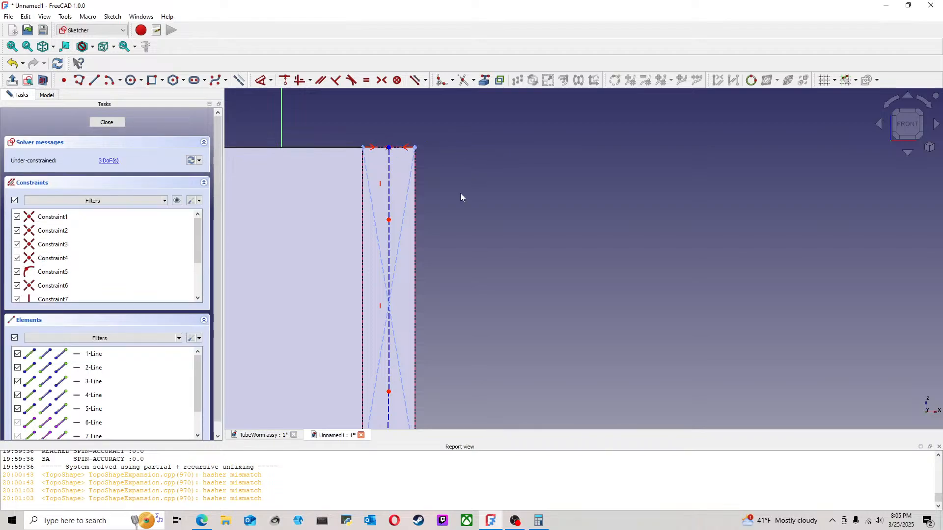
Step: Constrain the lowest centre segment vertical and make the lowest and uppermost centre segments equal in length
{"action": "middle_click_drag", "start_coordinate": [442, 329], "coordinate": [446, 243]}
{"action": "mouse_move", "coordinate": [396, 342]}
{"action": "left_mouse_down"}
{"action": "mouse_move", "coordinate": [405, 342]}
{"action": "mouse_move", "coordinate": [392, 346]}
{"action": "left_mouse_up"}
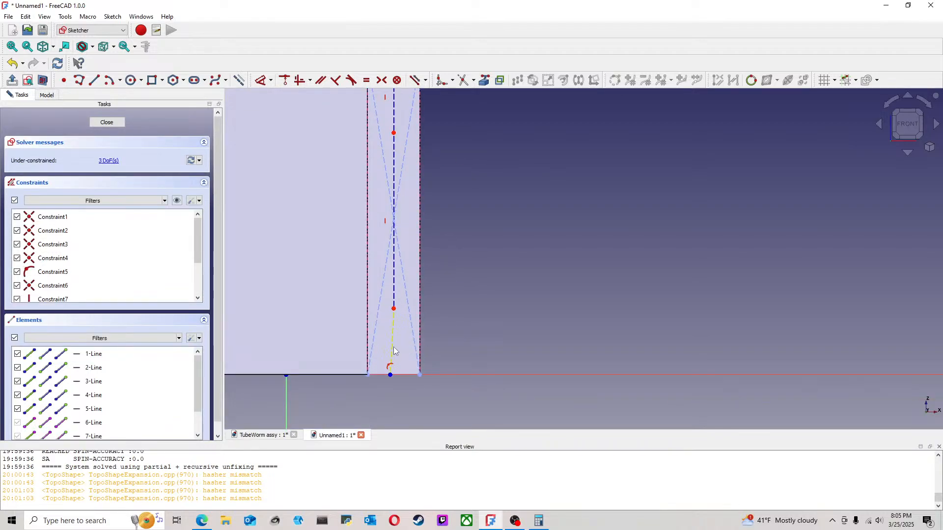
{"action": "left_click", "coordinate": [393, 344]}
{"action": "left_click", "coordinate": [300, 81]}
{"action": "scroll", "coordinate": [451, 314], "scroll_direction": "down", "scroll_amount": 2}
{"action": "left_click", "coordinate": [413, 334]}
{"action": "left_click", "coordinate": [413, 172]}
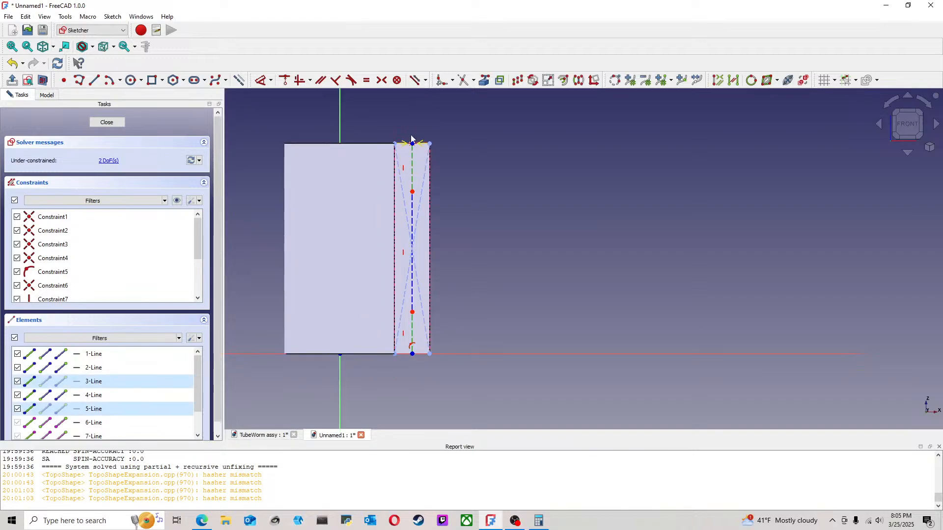
{"action": "left_click", "coordinate": [366, 81]}
Step: Dimension the uppermost centre segment at 10 mm
{"action": "left_click", "coordinate": [261, 80]}
{"action": "left_click", "coordinate": [412, 167]}
{"action": "left_click", "coordinate": [476, 165]}
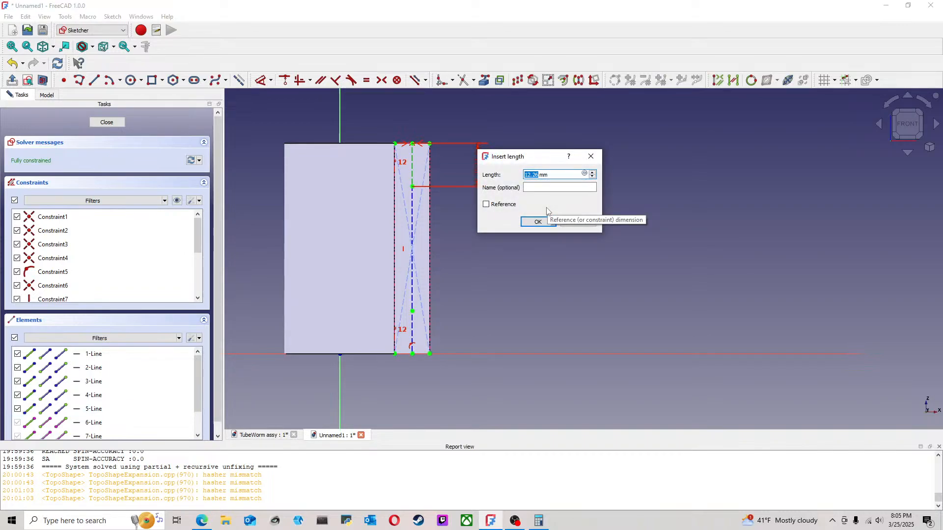
{"action": "type", "text": "10"}
{"action": "left_click", "coordinate": [541, 222]}
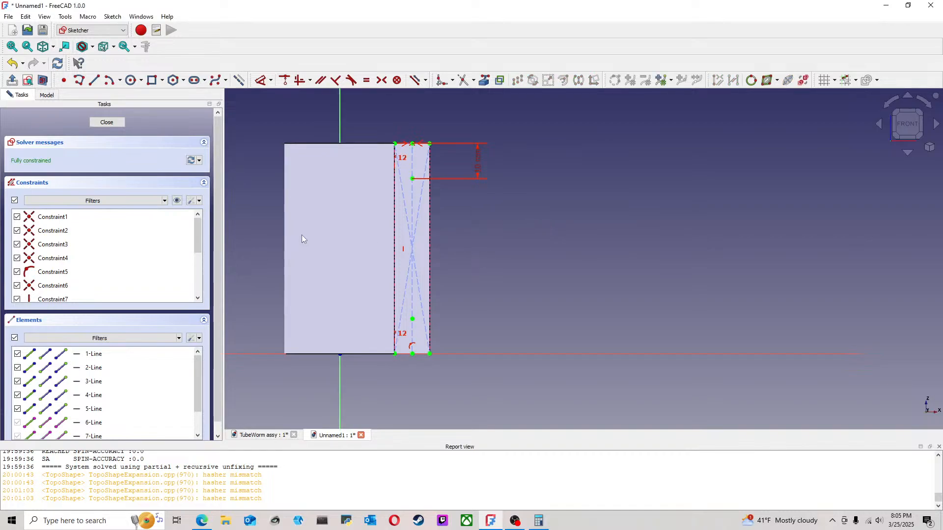
Step: Draw three bolt-hole circles on the arm face's centre line, centred on its midpoint, the lower point and the upper point
{"action": "left_click", "coordinate": [131, 80]}
{"action": "left_click", "coordinate": [412, 249]}
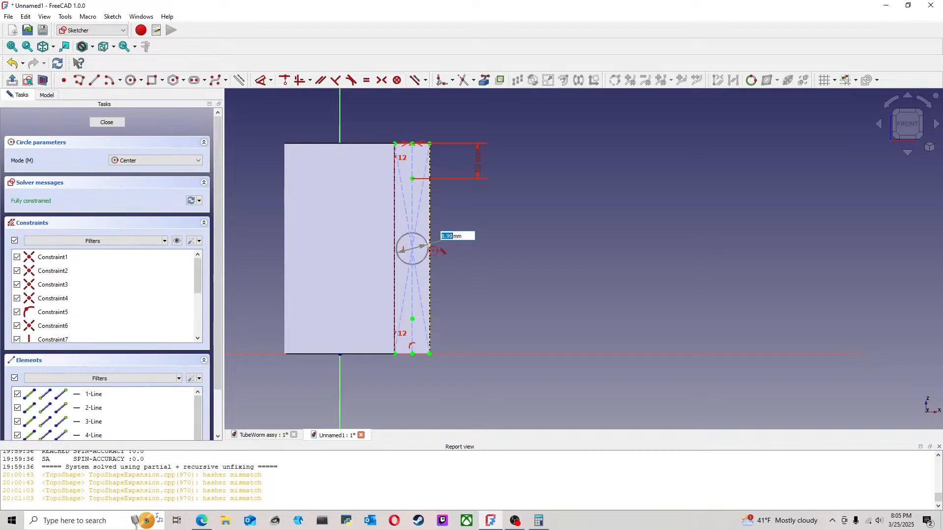
{"action": "left_click", "coordinate": [421, 247]}
{"action": "left_click", "coordinate": [412, 320]}
{"action": "left_click", "coordinate": [418, 308]}
{"action": "left_click", "coordinate": [412, 179]}
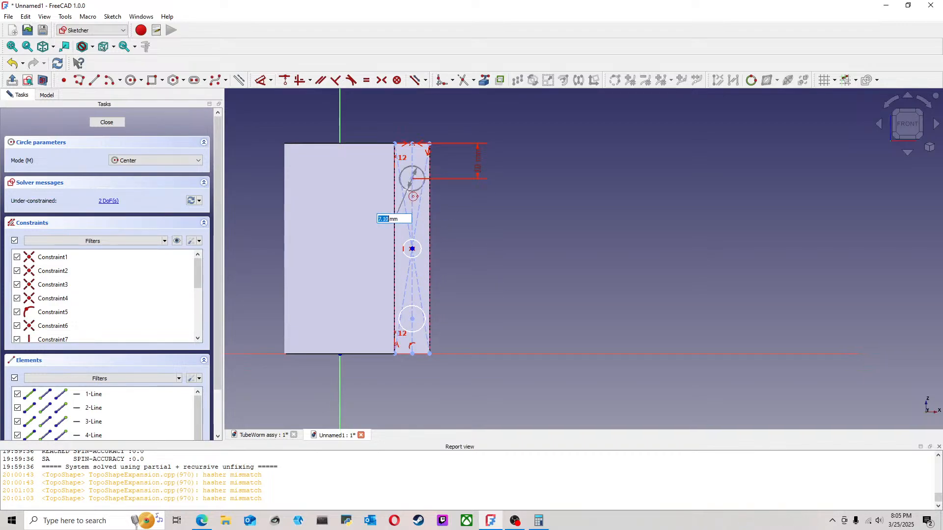
{"action": "left_click", "coordinate": [407, 191]}
{"action": "right_click", "coordinate": [408, 191]}
Step: Constrain the three bolt-hole circles to equal size
{"action": "left_click", "coordinate": [408, 191]}
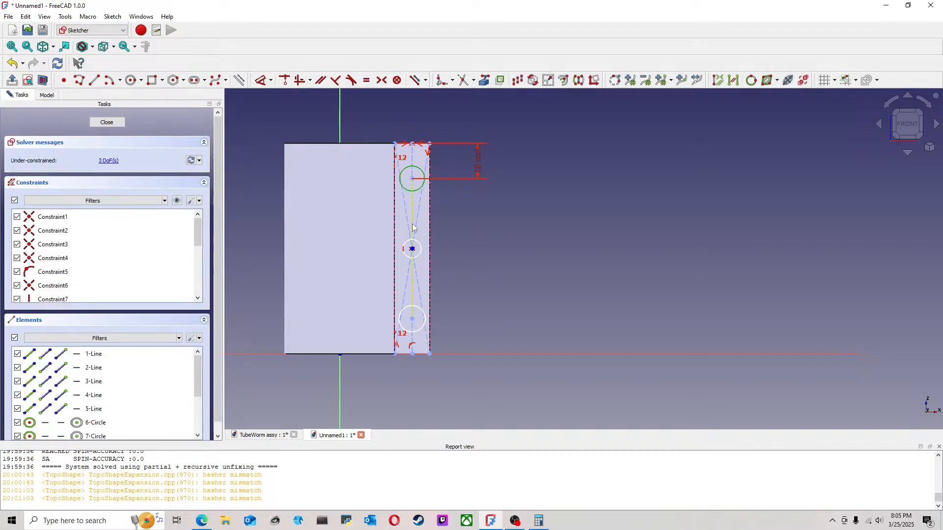
{"action": "left_click", "coordinate": [404, 249]}
{"action": "left_click", "coordinate": [403, 309]}
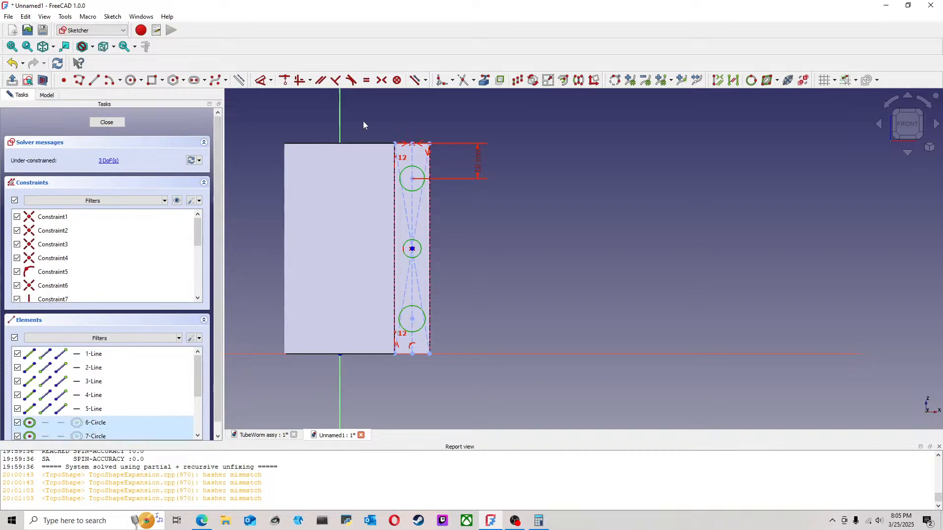
{"action": "left_click", "coordinate": [367, 81]}
Step: Dimension the uppermost bolt-hole circle at 4 mm diameter and close the sketch
{"action": "left_click", "coordinate": [262, 81]}
{"action": "left_click", "coordinate": [403, 172]}
{"action": "left_click", "coordinate": [479, 213]}
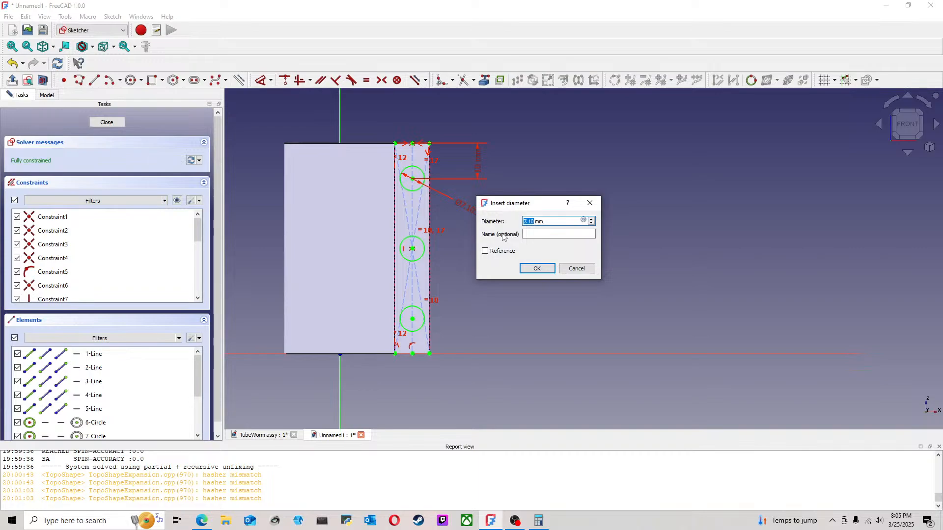
{"action": "type", "text": "4"}
{"action": "left_click", "coordinate": [537, 268]}
{"action": "left_click", "coordinate": [107, 122]}
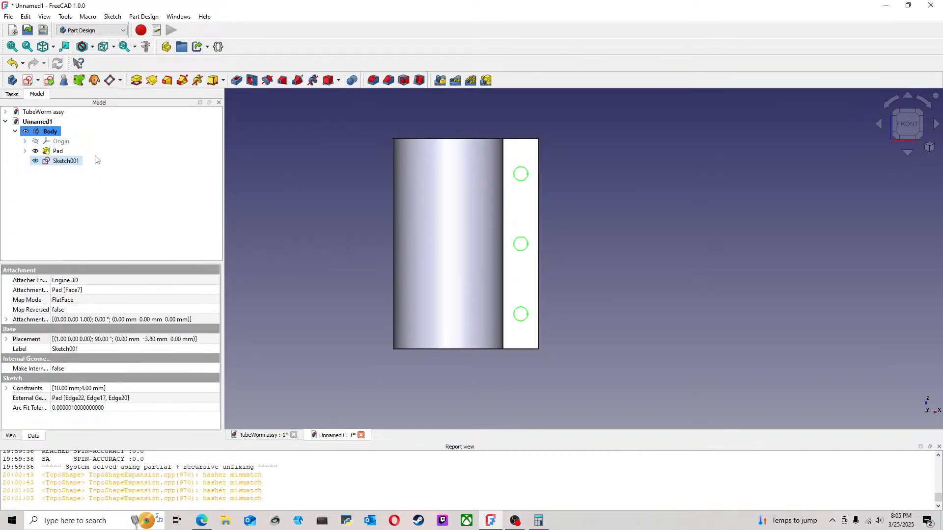
Step: Cut the three bolt holes through both clamp arms with a Pocket of type Through all
{"action": "left_click", "coordinate": [251, 80]}
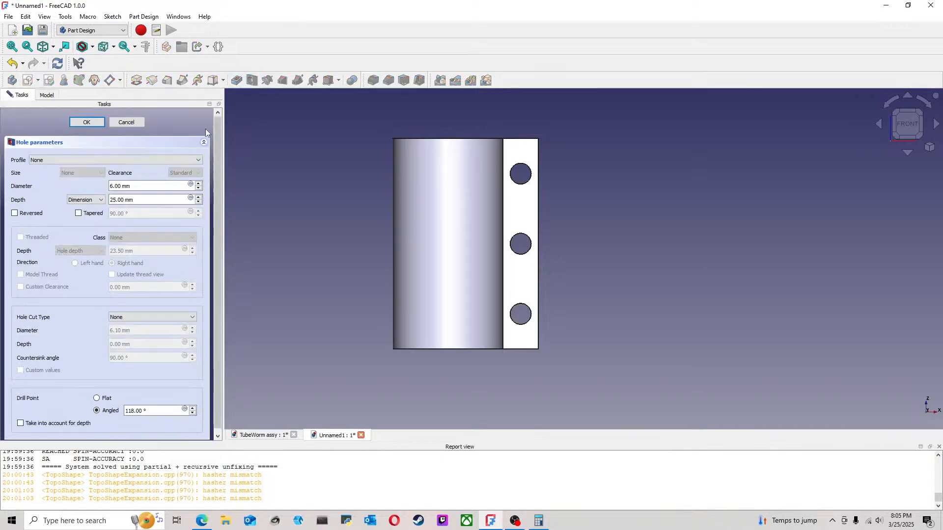
{"action": "left_click", "coordinate": [126, 122]}
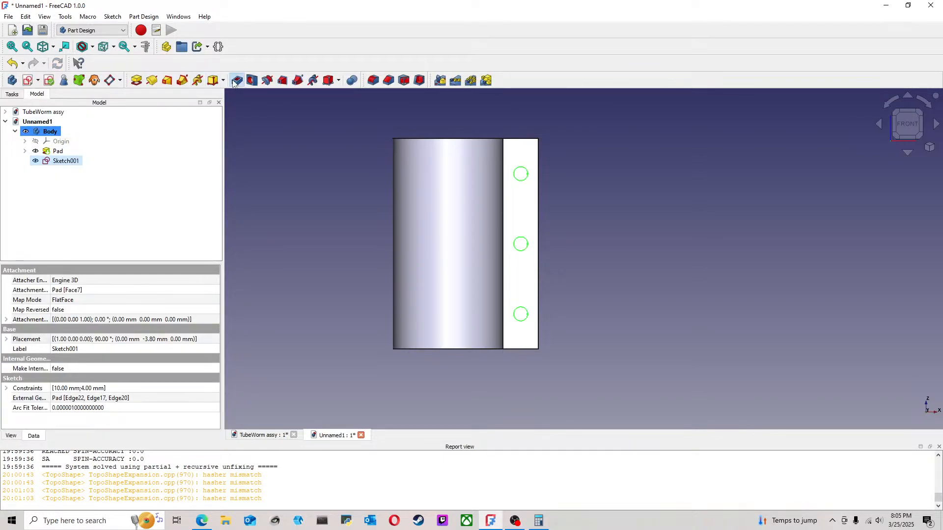
{"action": "left_click", "coordinate": [237, 81]}
{"action": "left_click", "coordinate": [162, 160]}
{"action": "left_click", "coordinate": [130, 173]}
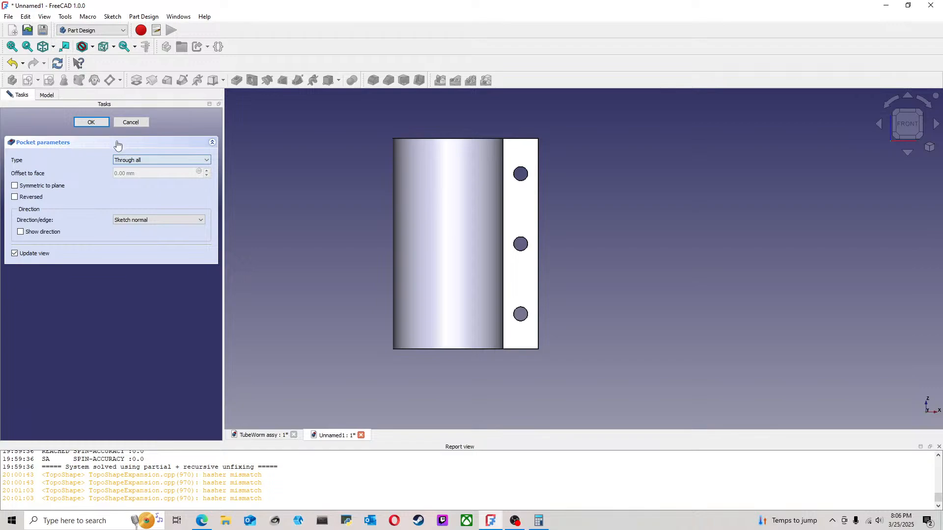
{"action": "left_click", "coordinate": [101, 122]}
Step: Save the clamp document as "clamp" in the TubeWorm folder
{"action": "middle_click_drag", "start_coordinate": [688, 182], "coordinate": [562, 247]}
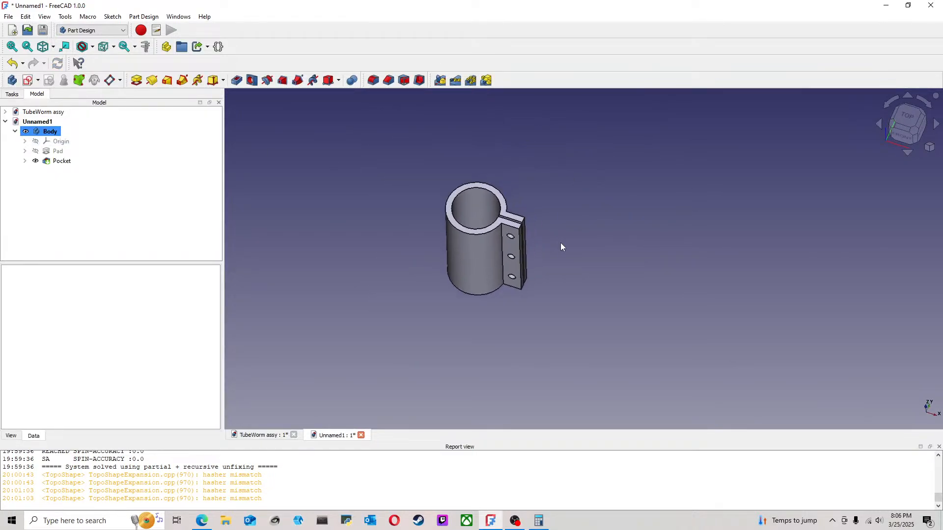
{"action": "left_click", "coordinate": [9, 17]}
{"action": "left_click", "coordinate": [36, 101]}
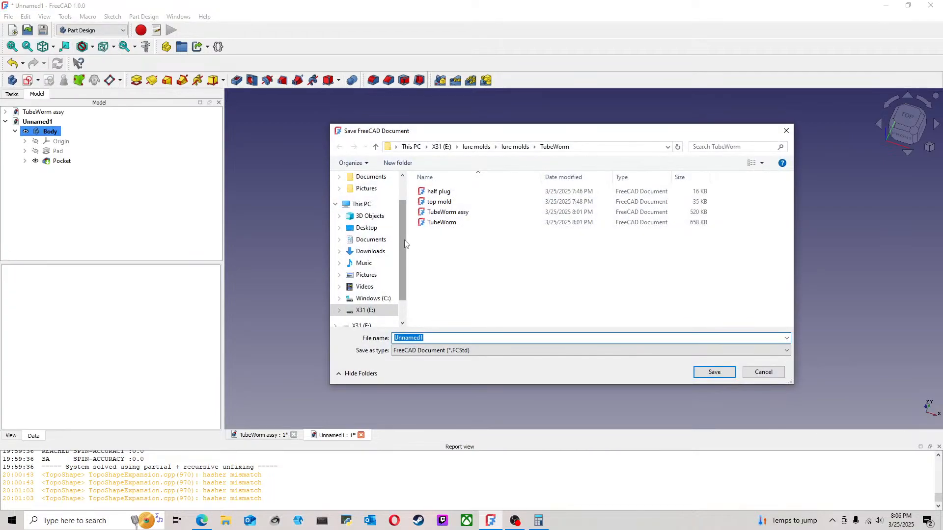
{"action": "type", "text": "clamp"}
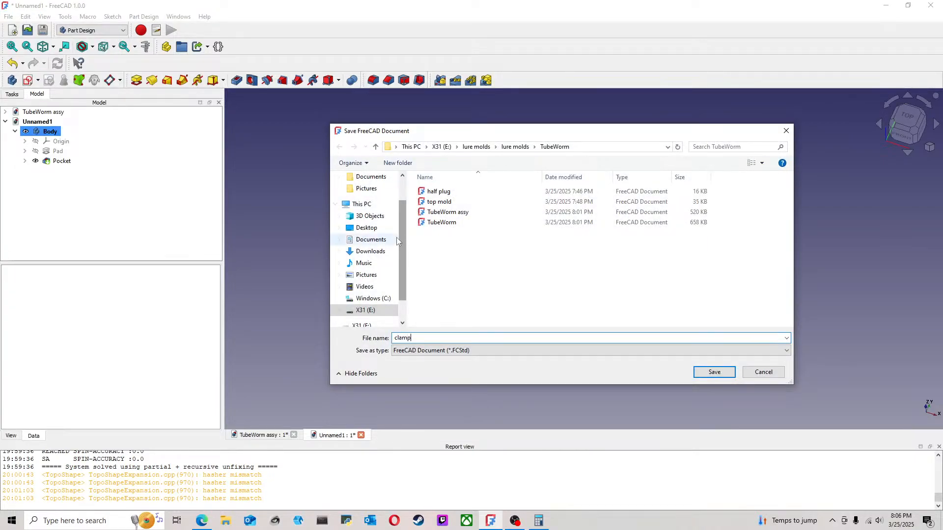
{"action": "left_click", "coordinate": [700, 370]}
Step: Switch to the TubeWorm assy document and save it
{"action": "left_click", "coordinate": [255, 436]}
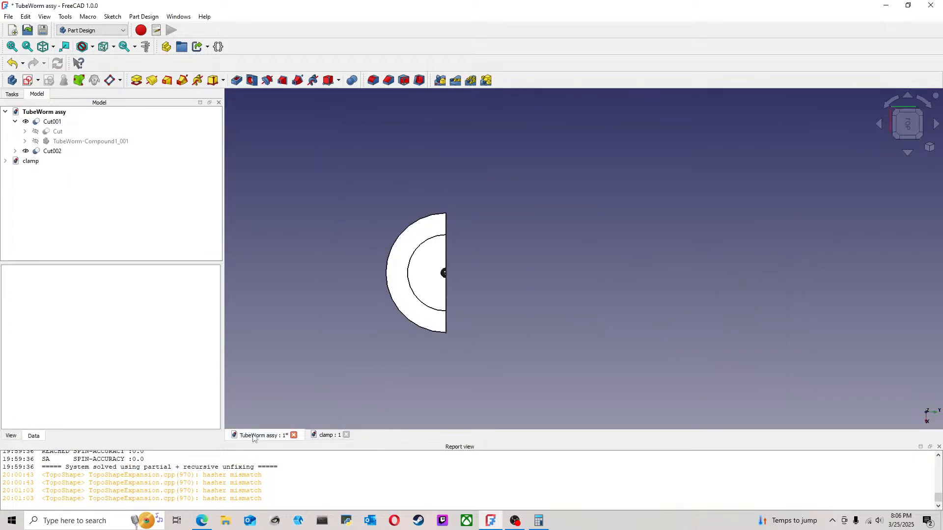
{"action": "key", "text": "0"}
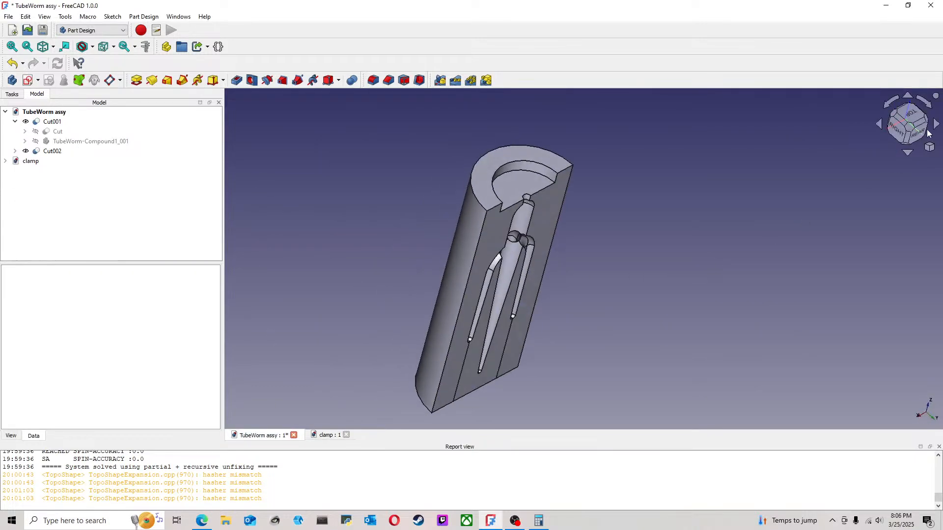
{"action": "scroll", "coordinate": [620, 319], "scroll_direction": "down", "scroll_amount": 2}
{"action": "middle_click_drag", "start_coordinate": [618, 307], "coordinate": [602, 270]}
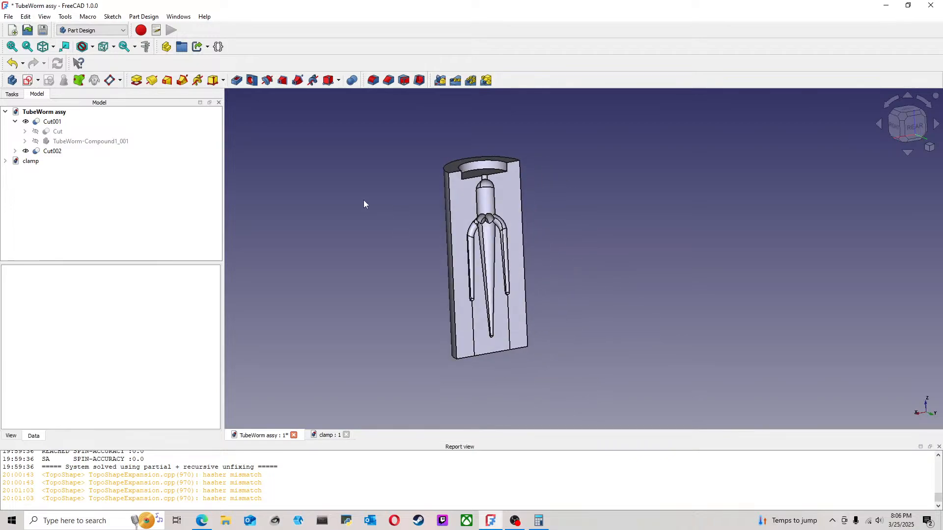
{"action": "left_click", "coordinate": [9, 16]}
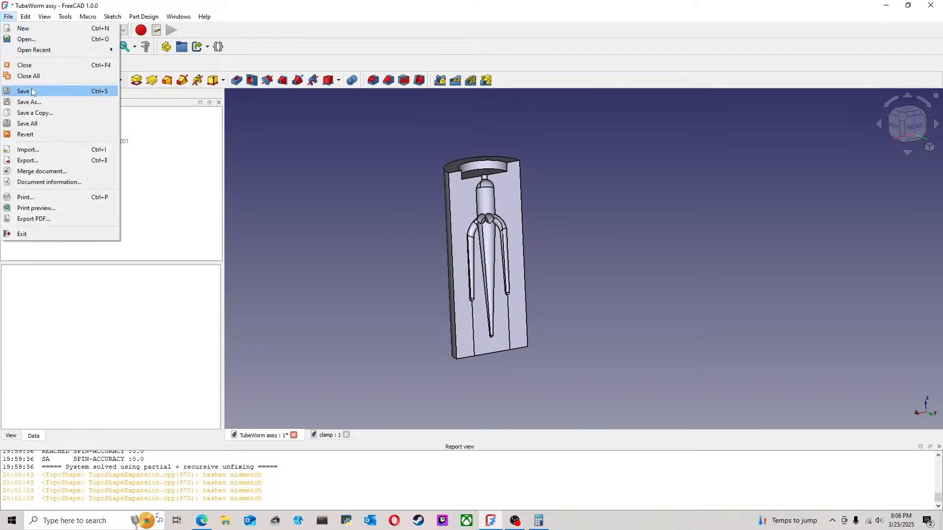
{"action": "left_click", "coordinate": [33, 93]}
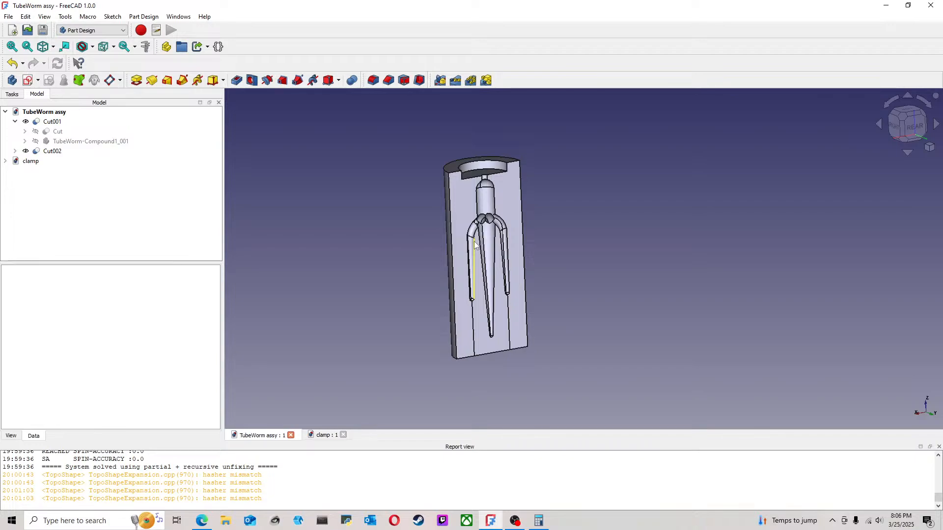
Step: Examine the mold half's worm cavity, parting face and closed end from several angles
{"action": "scroll", "coordinate": [475, 246], "scroll_direction": "up", "scroll_amount": 4}
{"action": "middle_click_drag", "start_coordinate": [624, 249], "coordinate": [532, 234]}
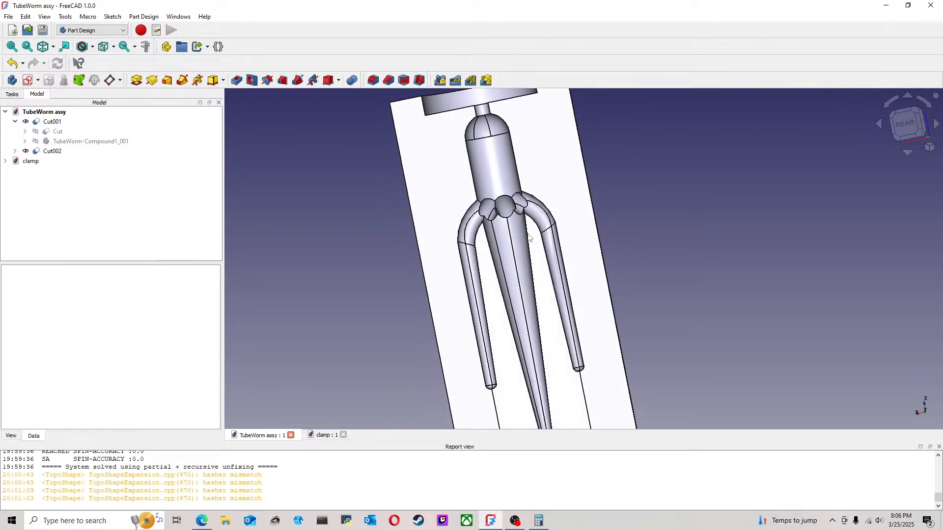
{"action": "scroll", "coordinate": [575, 220], "scroll_direction": "down", "scroll_amount": 3}
{"action": "middle_click_drag", "start_coordinate": [575, 220], "coordinate": [557, 250]}
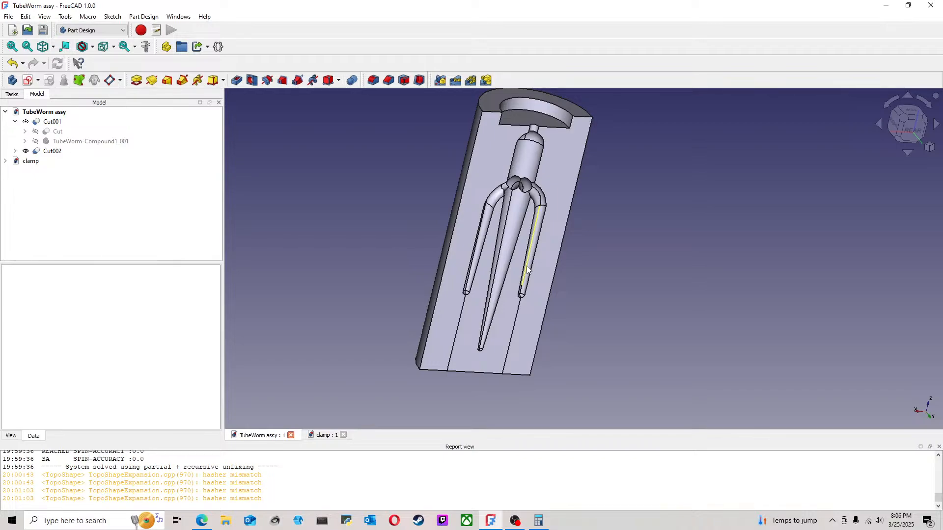
{"action": "mouse_move", "coordinate": [511, 285]}
{"action": "middle_mouse_down"}
{"action": "mouse_move", "coordinate": [481, 264]}
{"action": "mouse_move", "coordinate": [506, 299]}
{"action": "middle_mouse_up"}
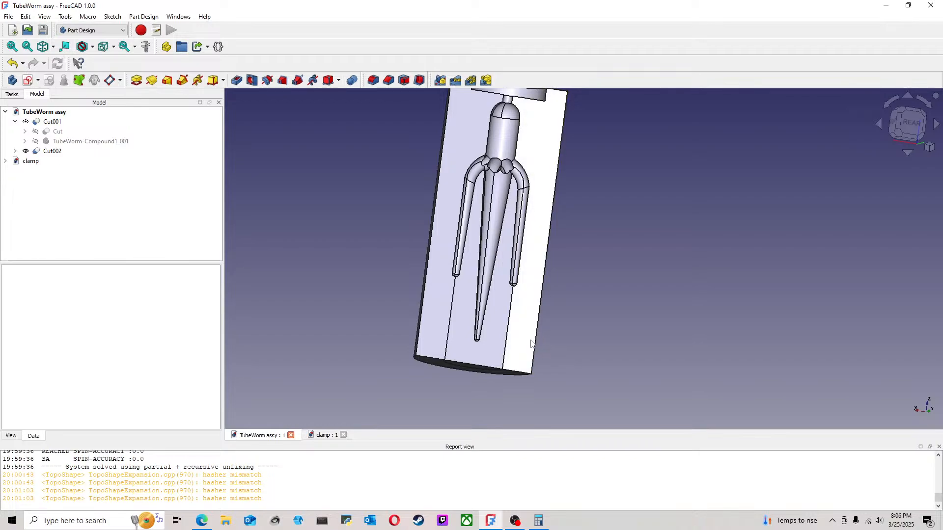
{"action": "middle_click_drag", "start_coordinate": [520, 336], "coordinate": [544, 234]}
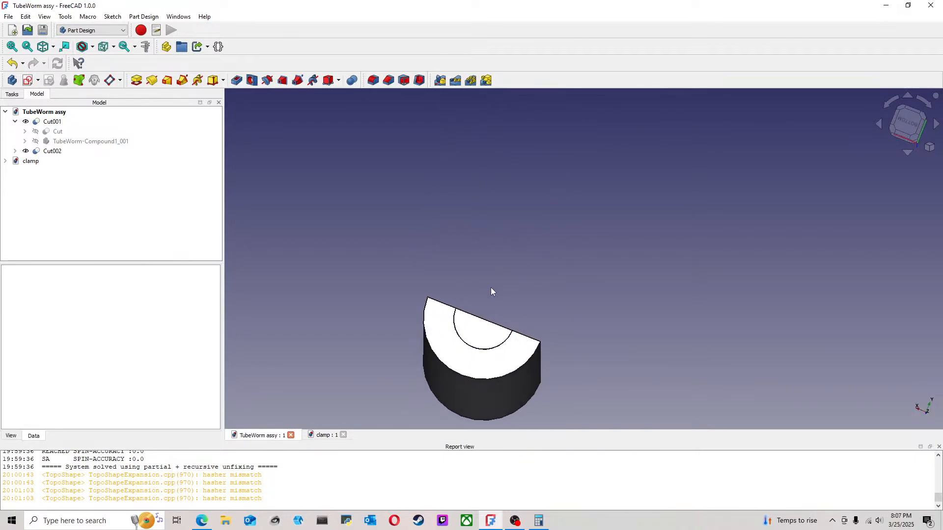
{"action": "middle_click_drag", "start_coordinate": [491, 289], "coordinate": [507, 352]}
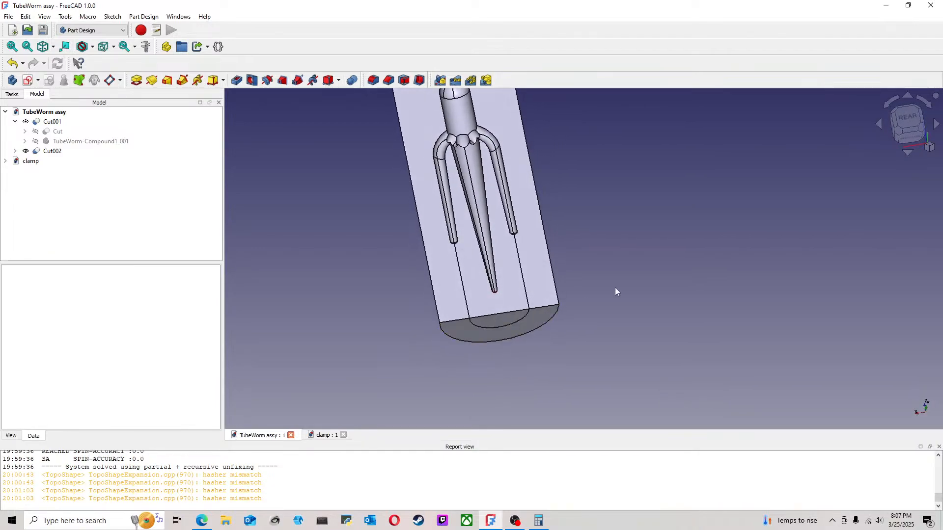
{"action": "middle_click_drag", "start_coordinate": [647, 161], "coordinate": [657, 246]}
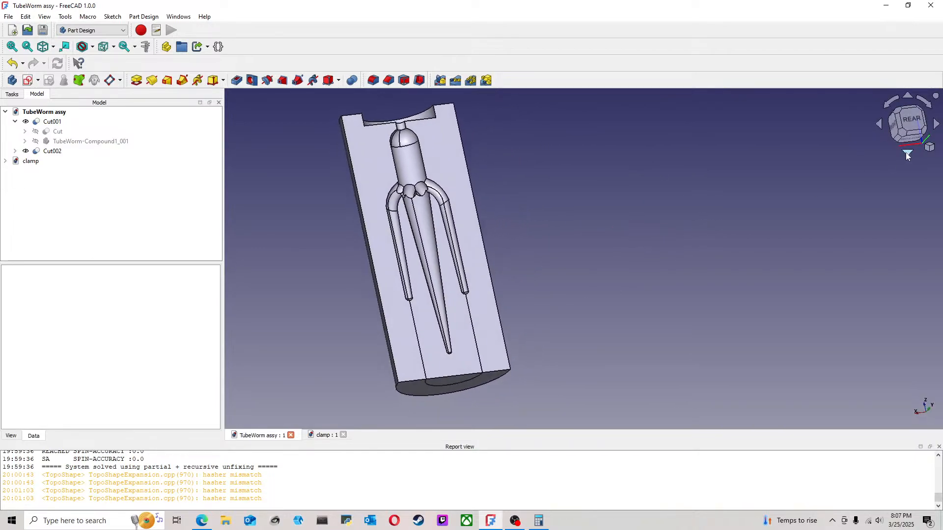
{"action": "left_click", "coordinate": [916, 124]}
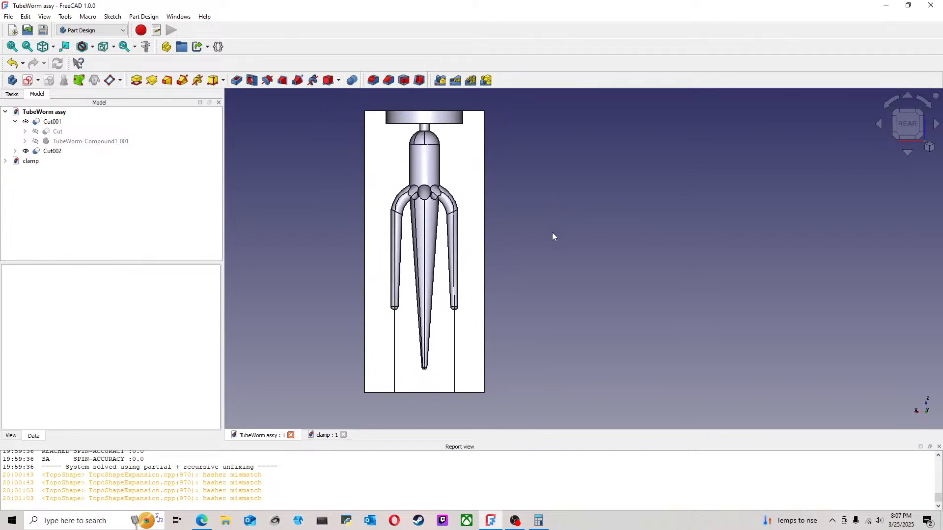
{"action": "scroll", "coordinate": [428, 205], "scroll_direction": "down", "scroll_amount": 4}
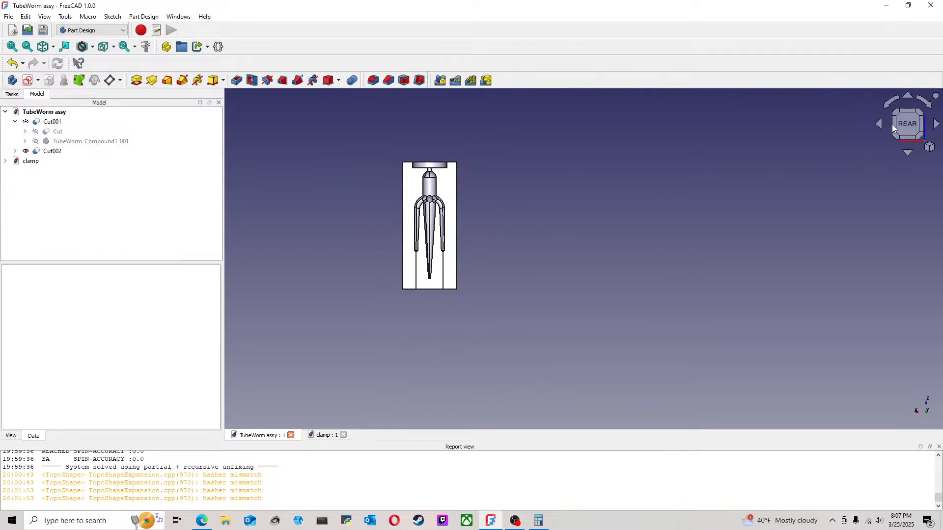
{"action": "middle_click_drag", "start_coordinate": [485, 153], "coordinate": [480, 202]}
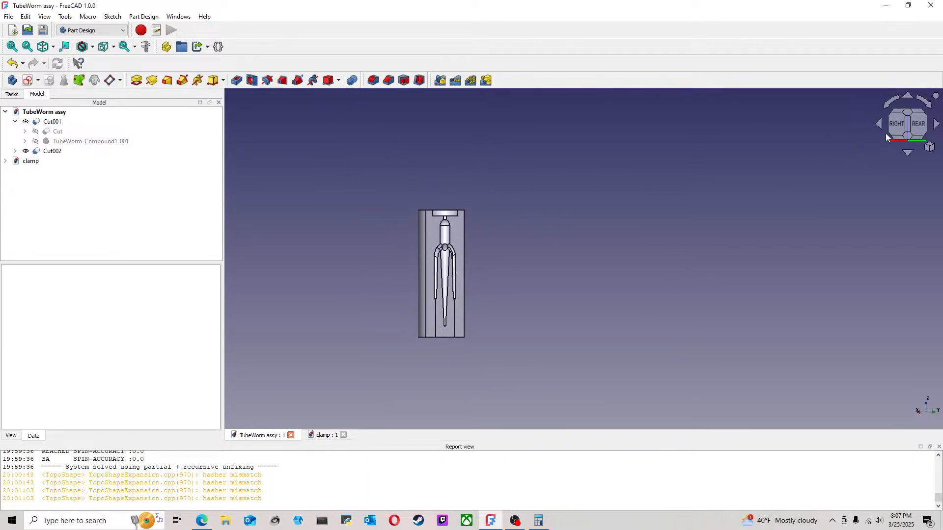
{"action": "left_click", "coordinate": [908, 113]}
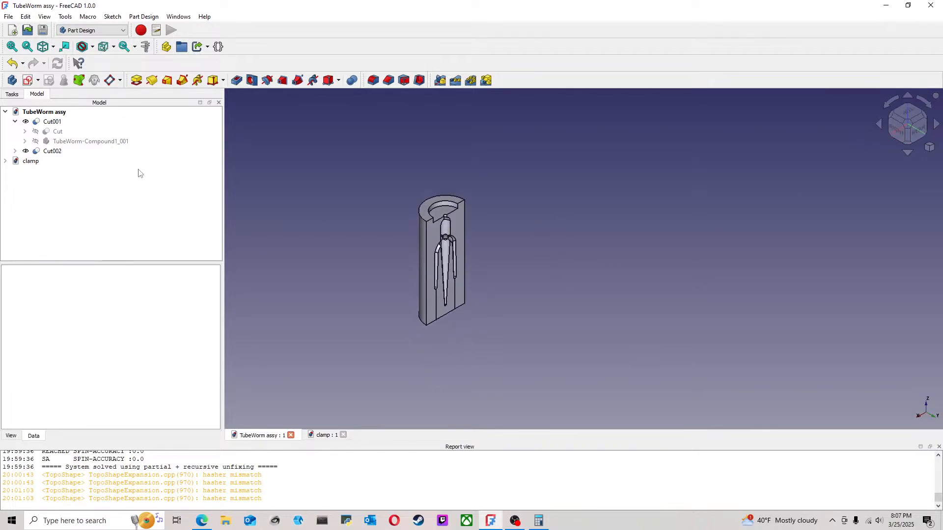
Step: Import clamp.FCStd into the assembly with the A2plus workbench and place it beside the mold half
{"action": "left_click", "coordinate": [92, 30]}
{"action": "left_click", "coordinate": [81, 149]}
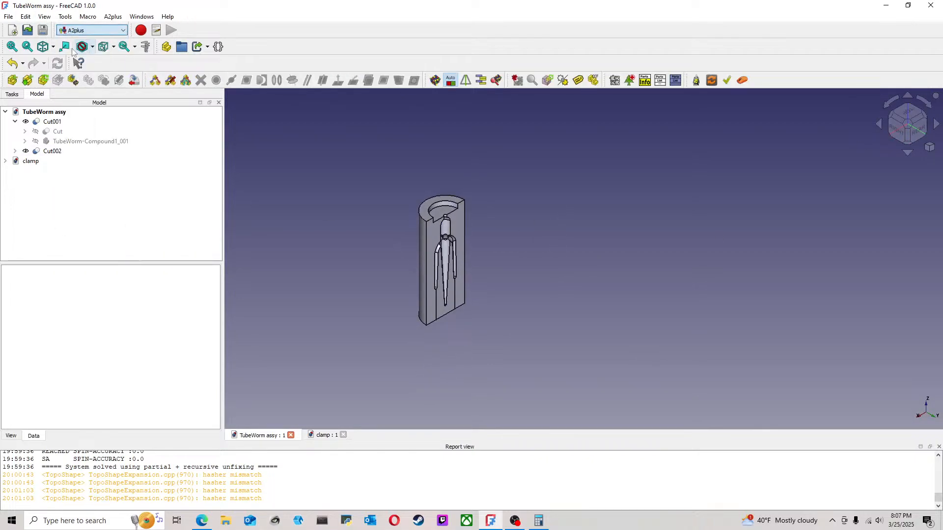
{"action": "left_click", "coordinate": [12, 80]}
{"action": "left_click", "coordinate": [388, 197]}
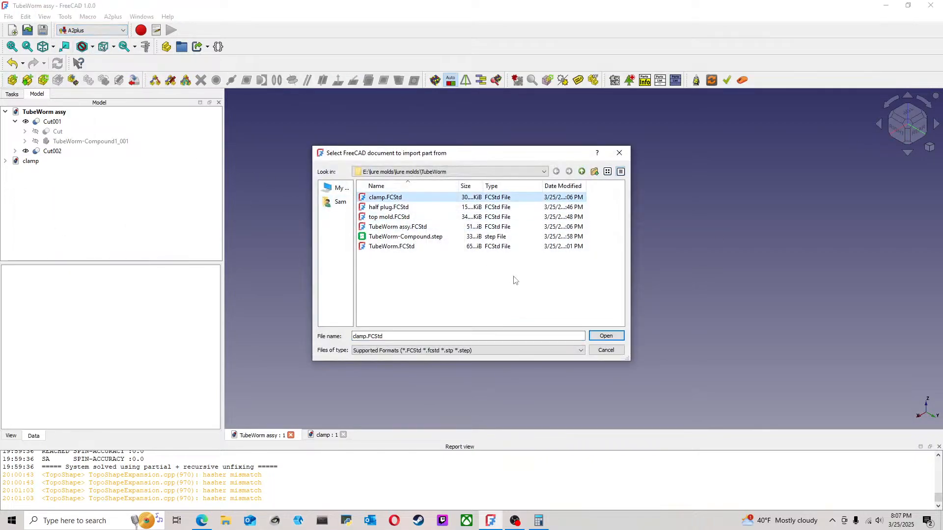
{"action": "left_click", "coordinate": [606, 336]}
{"action": "left_click", "coordinate": [375, 316]}
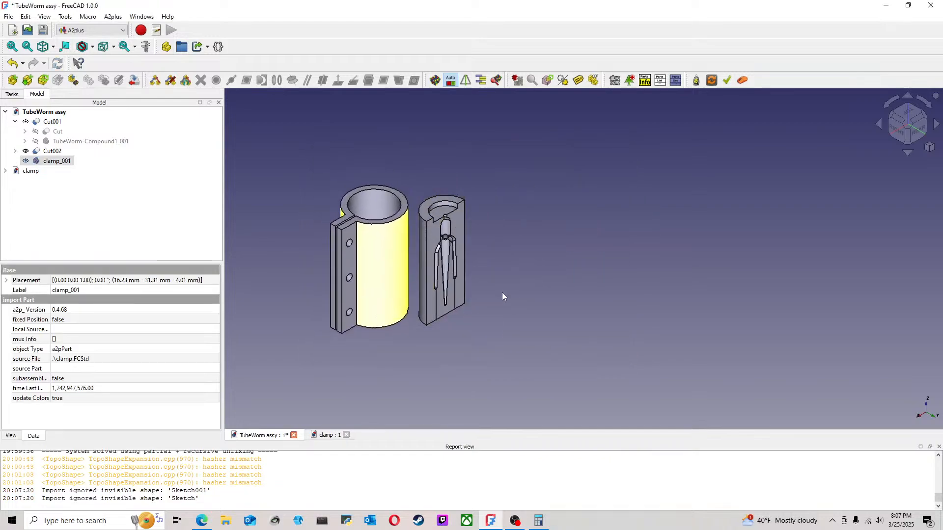
Step: Add an aligned axis-coincident constraint between the clamp's bore and the mold half's curved outer face, with rotation unlocked
{"action": "middle_click_drag", "start_coordinate": [518, 297], "coordinate": [498, 340]}
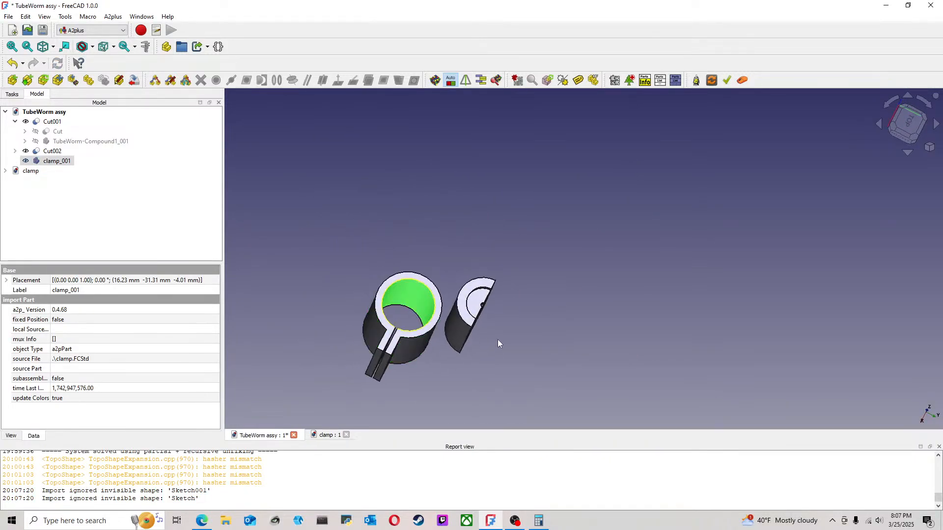
{"action": "left_click", "coordinate": [456, 338], "text": "ctrl"}
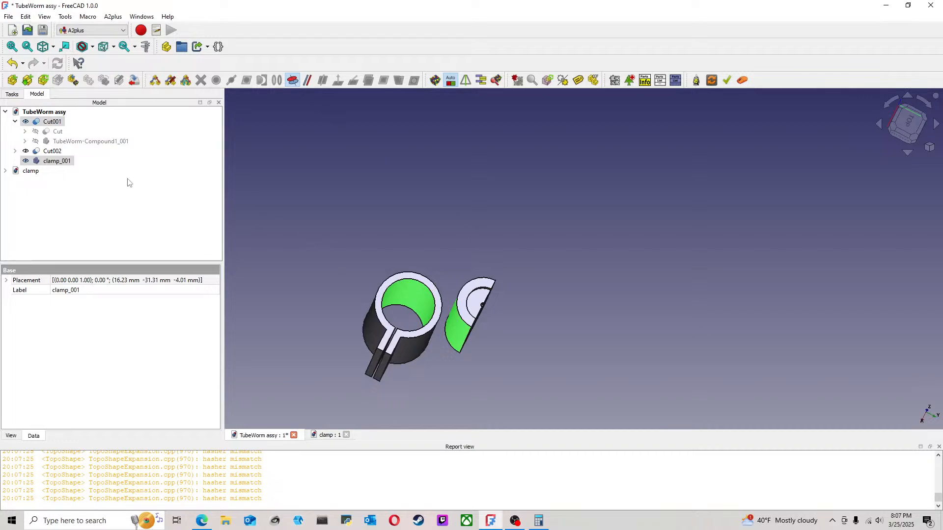
{"action": "left_click", "coordinate": [526, 286]}
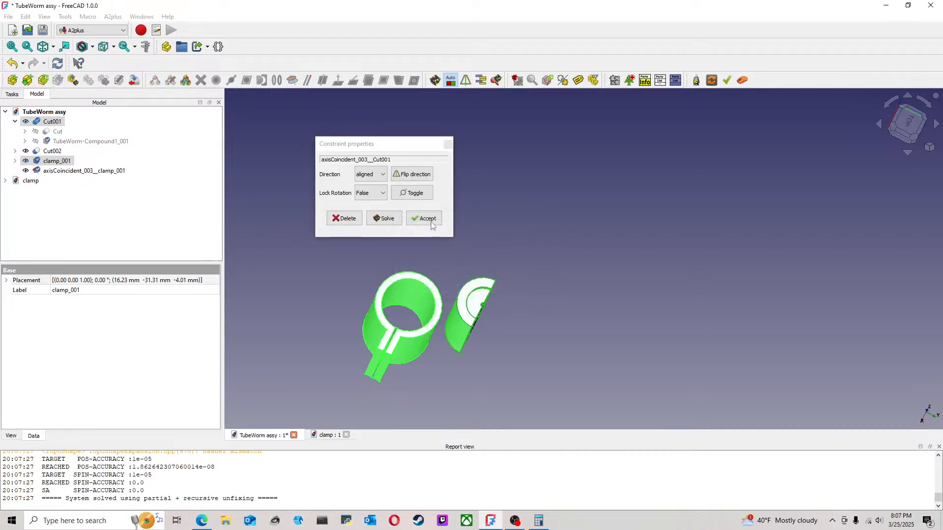
{"action": "left_click", "coordinate": [425, 221]}
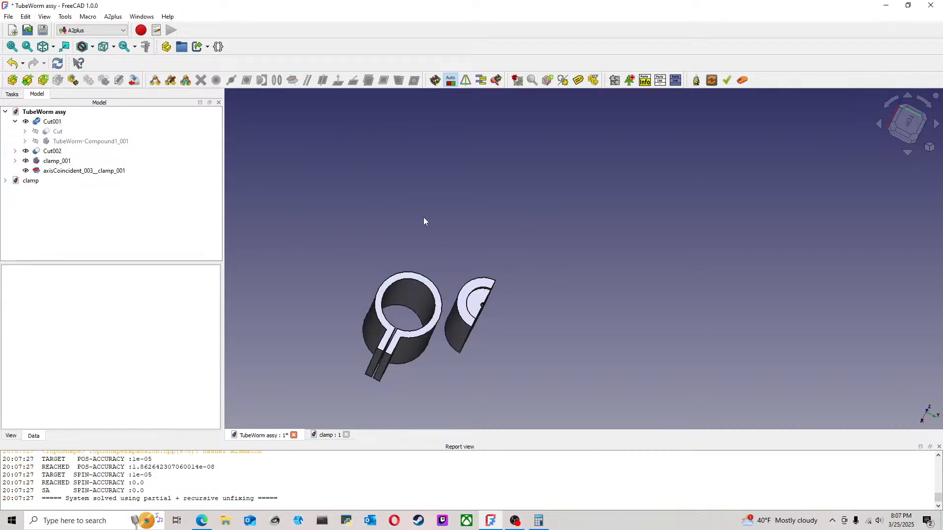
{"action": "left_click", "coordinate": [52, 173]}
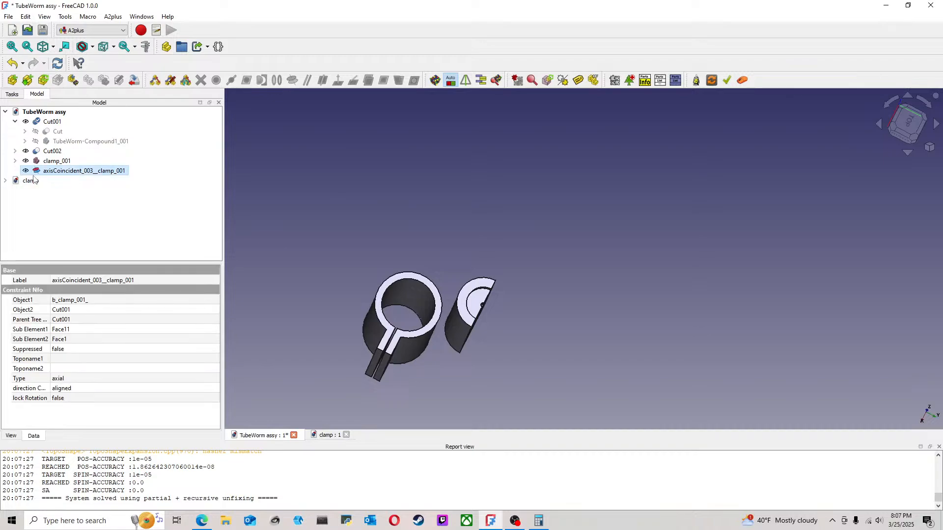
Step: Delete the clamp's axis-coincident constraint to the mold half and check which parts and constraints make up Cut002
{"action": "key", "text": "Delete"}
{"action": "left_click", "coordinate": [52, 151]}
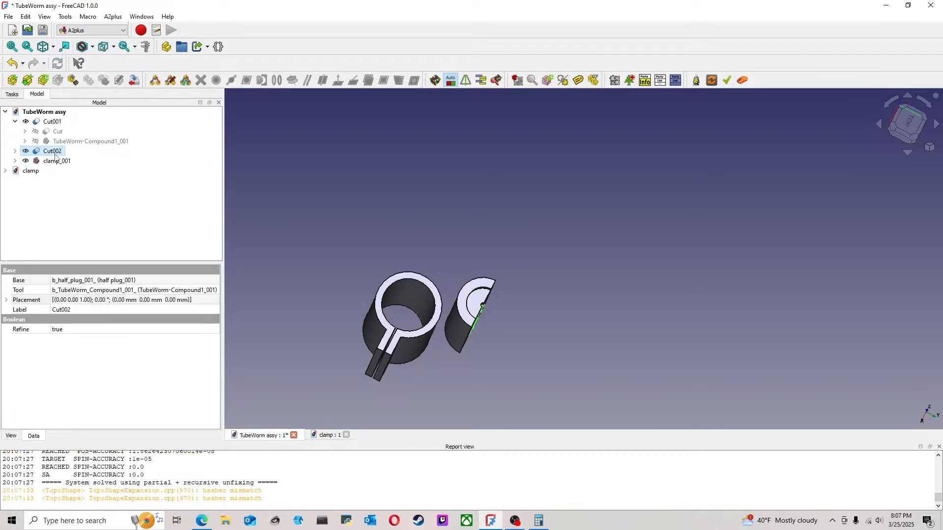
{"action": "left_click", "coordinate": [15, 151]}
{"action": "left_click", "coordinate": [25, 171]}
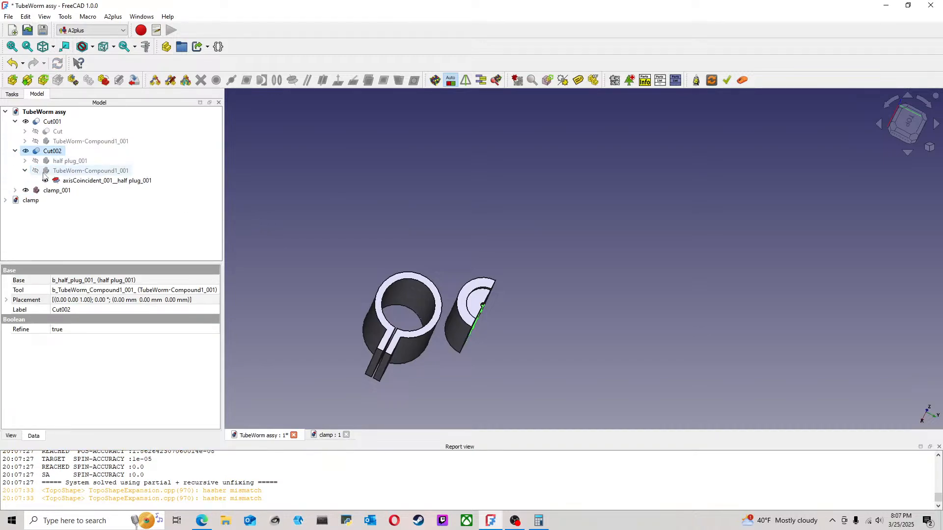
{"action": "left_click", "coordinate": [25, 161]}
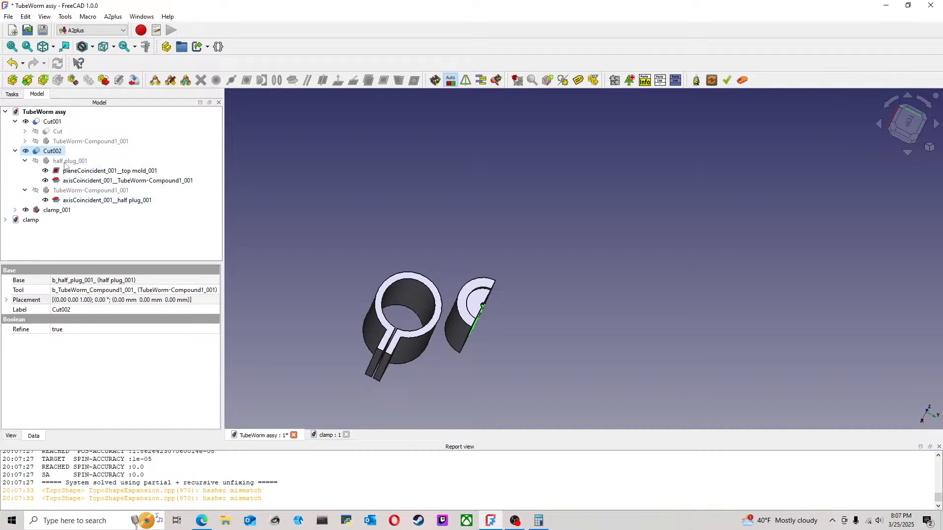
{"action": "left_click", "coordinate": [64, 163]}
{"action": "key", "text": "0"}
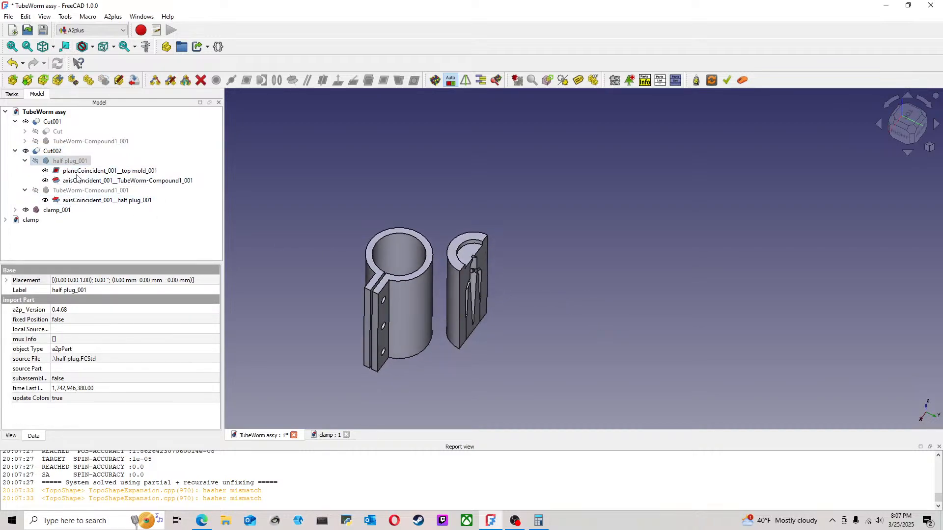
{"action": "left_click", "coordinate": [16, 151]}
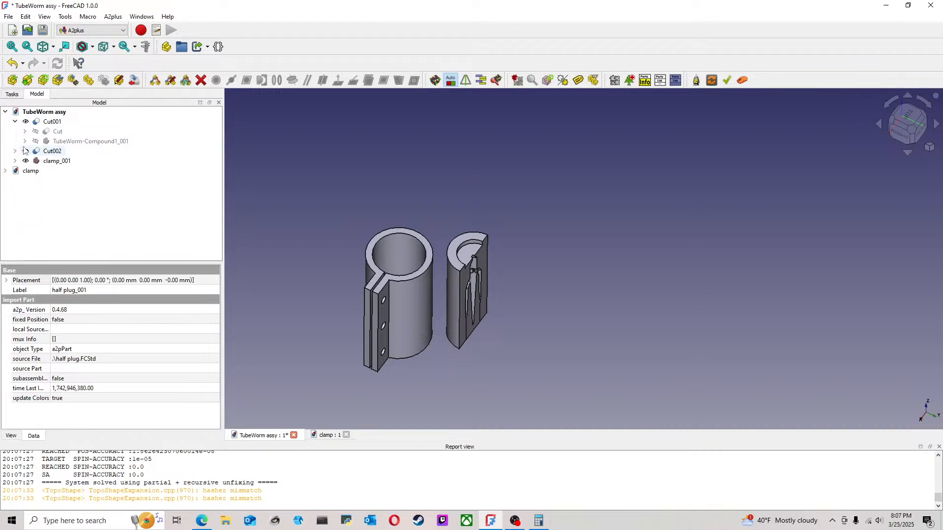
Step: Show the original top mold_001 part inside Cut and hide the Cut001 result
{"action": "left_click", "coordinate": [25, 132]}
{"action": "left_click", "coordinate": [74, 142]}
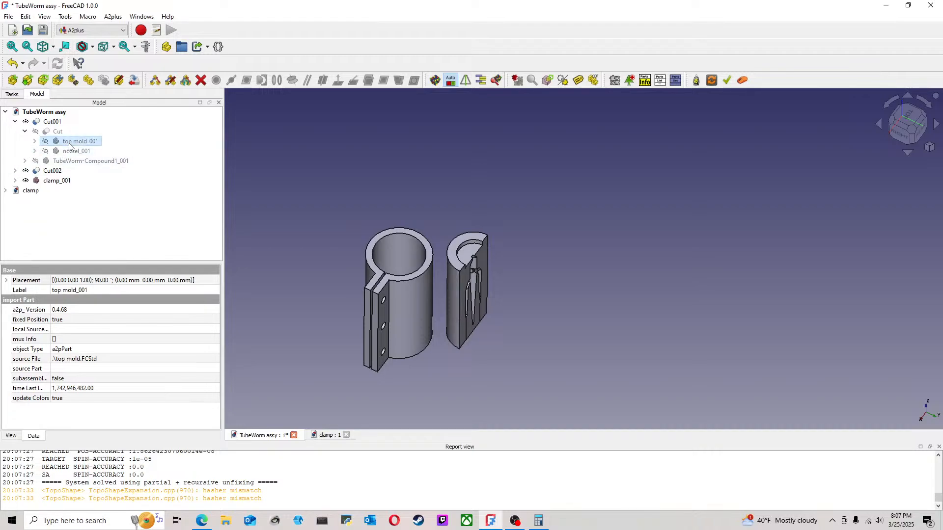
{"action": "key", "text": "space"}
{"action": "left_click", "coordinate": [527, 238]}
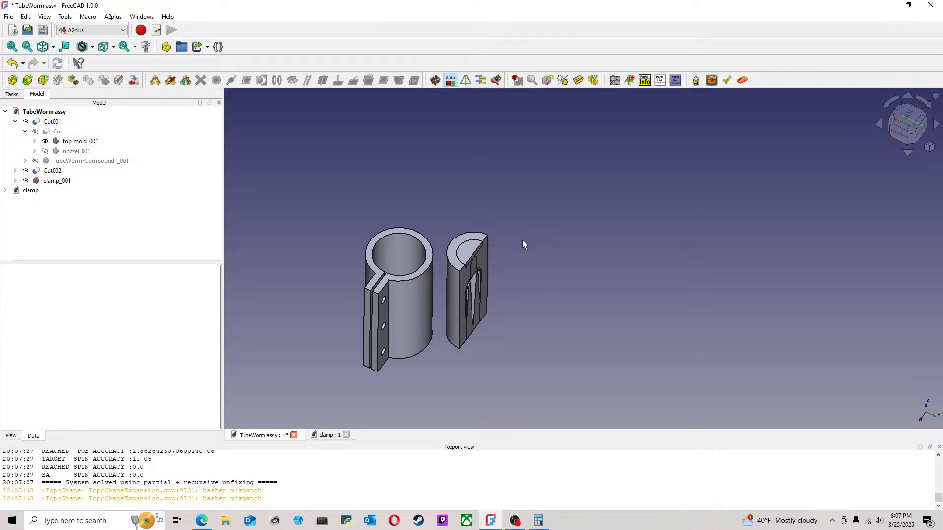
{"action": "left_click", "coordinate": [57, 122]}
{"action": "key", "text": "space"}
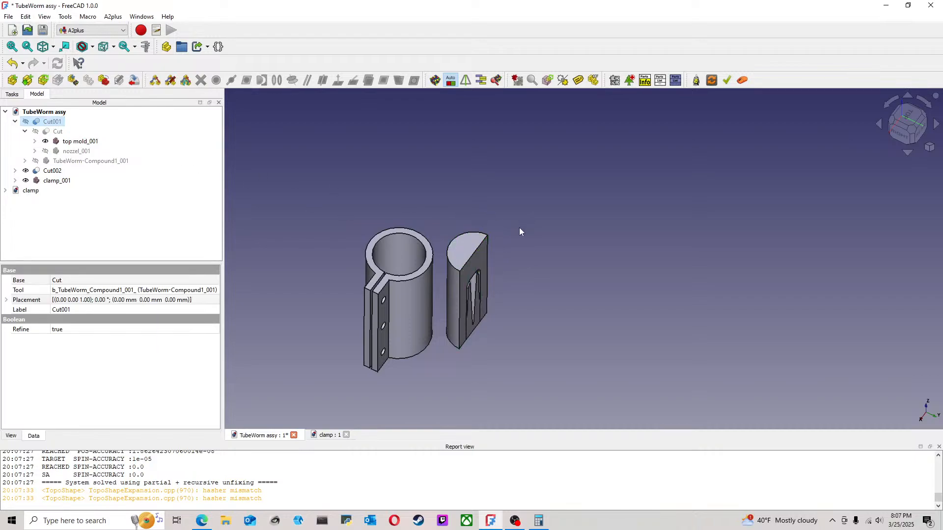
Step: Add an aligned axis-coincident constraint between top mold_001's curved outer face and the clamp, with rotation unlocked
{"action": "left_click", "coordinate": [524, 223]}
{"action": "left_click", "coordinate": [454, 324]}
{"action": "left_click", "coordinate": [422, 278], "text": "ctrl"}
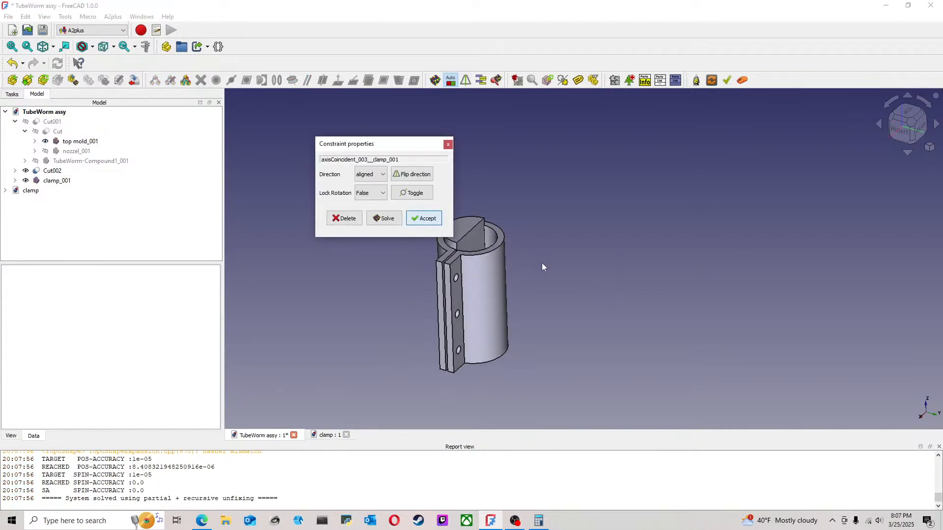
{"action": "left_click", "coordinate": [429, 219]}
Step: Make the upper end faces of top mold_001 and the clamp plane-coincident, aligned with a 0.00 mm offset
{"action": "scroll", "coordinate": [451, 236], "scroll_direction": "up", "scroll_amount": 3}
{"action": "left_click", "coordinate": [454, 236]}
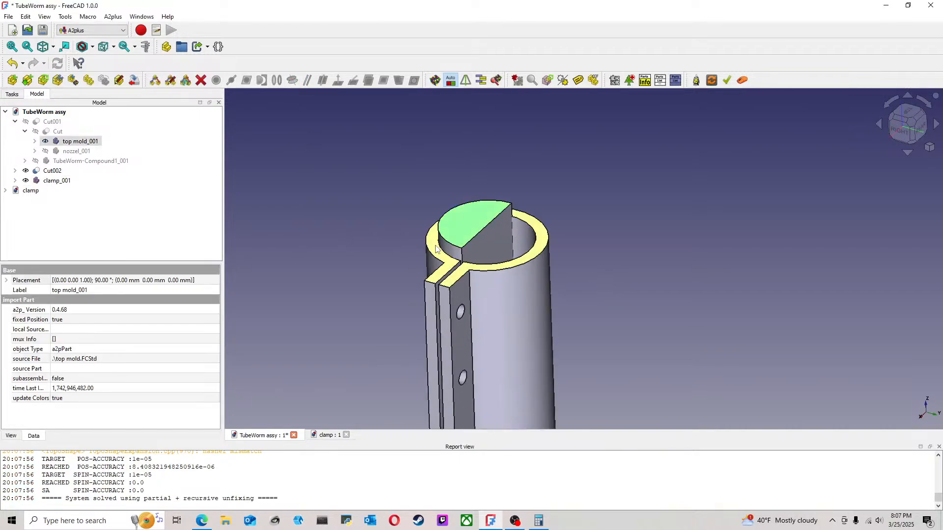
{"action": "left_click", "coordinate": [435, 244], "text": "ctrl"}
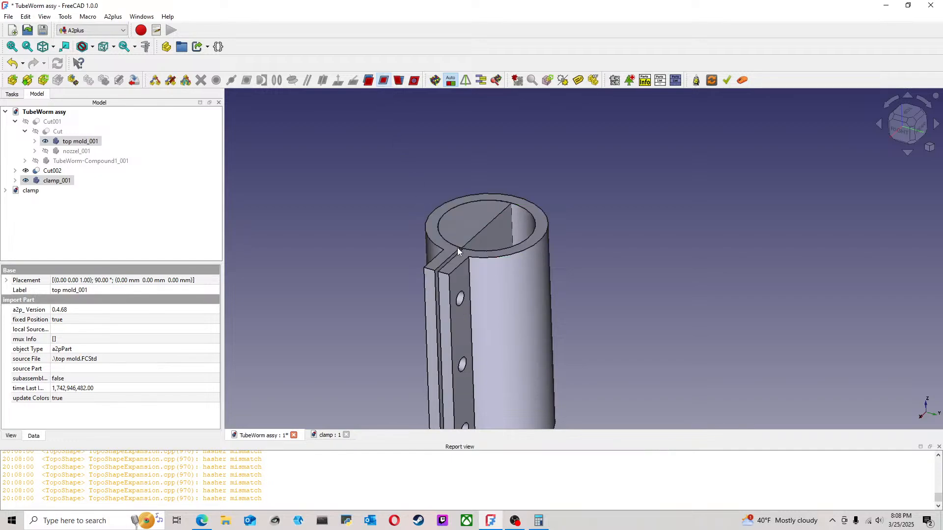
{"action": "left_click", "coordinate": [441, 221]}
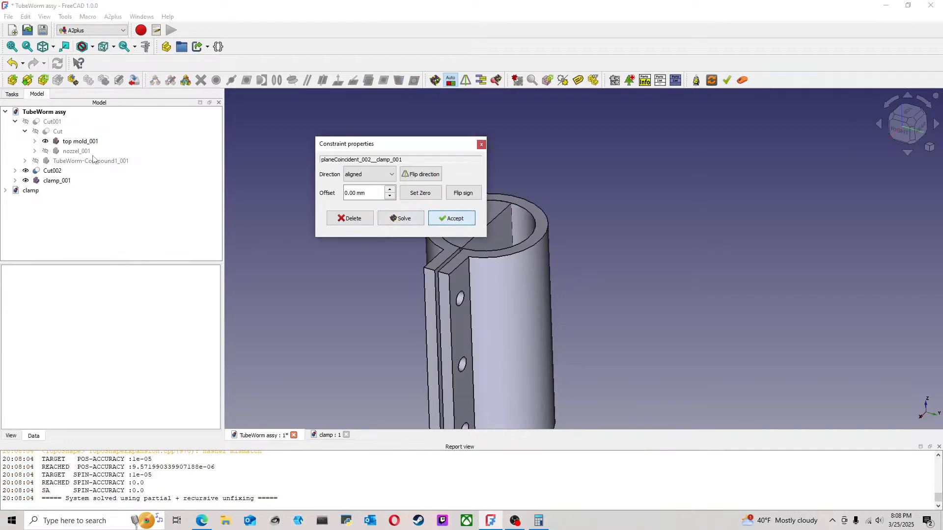
Step: Hide top mold_001, show Cut001 again inside the clamp, and save the assembly
{"action": "left_click", "coordinate": [80, 143]}
{"action": "key", "text": "space"}
{"action": "left_click", "coordinate": [54, 123]}
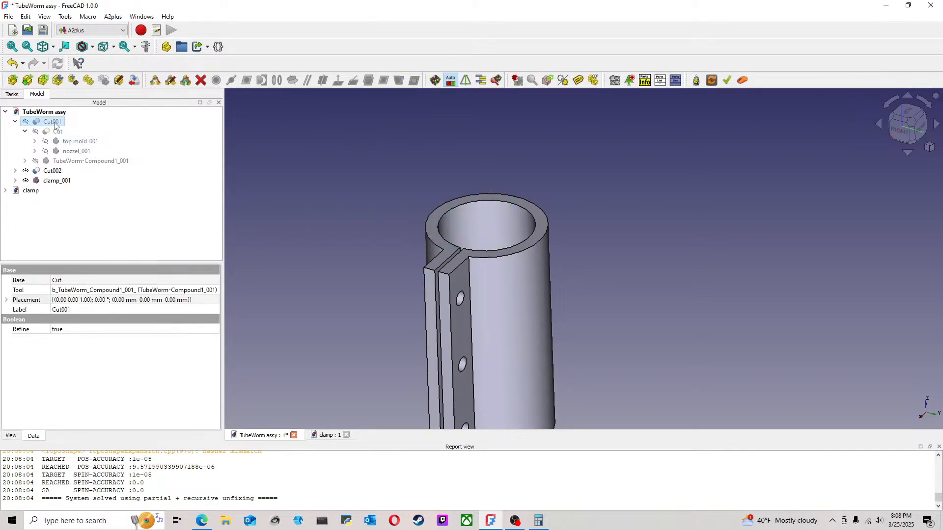
{"action": "key", "text": "space"}
{"action": "left_click", "coordinate": [647, 196]}
{"action": "middle_click_drag", "start_coordinate": [614, 210], "coordinate": [625, 265]}
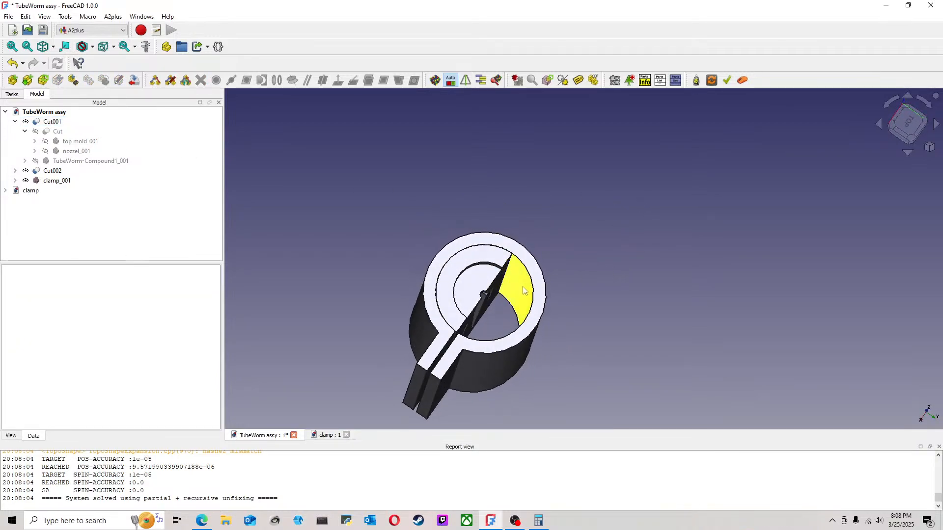
{"action": "middle_click_drag", "start_coordinate": [539, 300], "coordinate": [569, 303]}
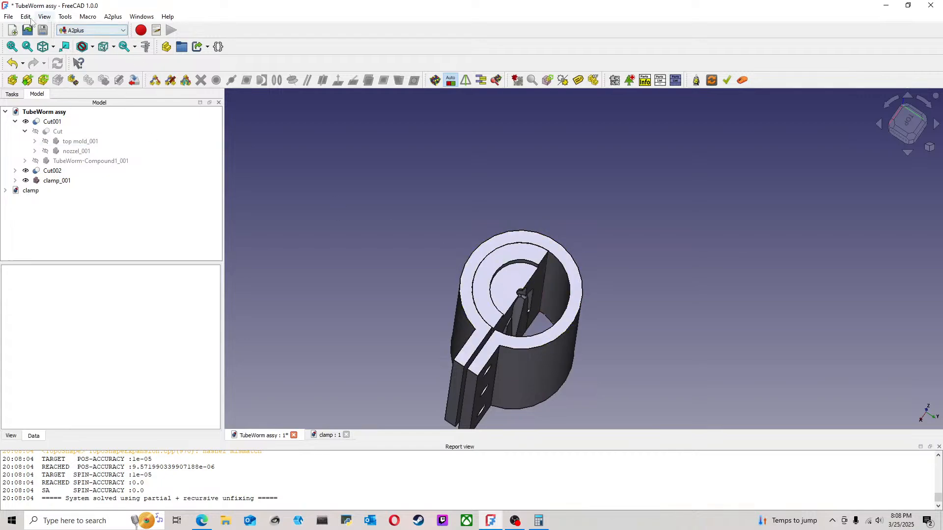
{"action": "left_click", "coordinate": [9, 16]}
{"action": "left_click", "coordinate": [24, 89]}
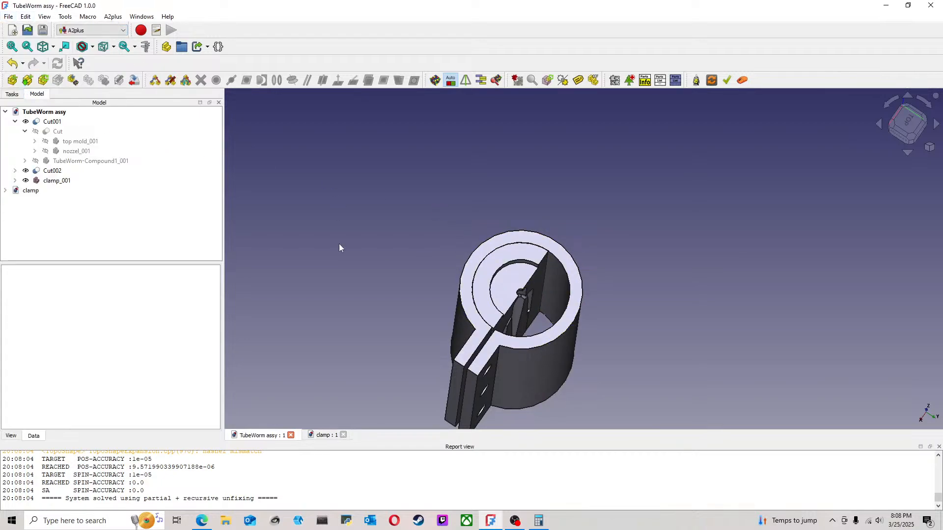
Step: Delete clamp_001 from the TubeWorm assembly
{"action": "left_click", "coordinate": [56, 181]}
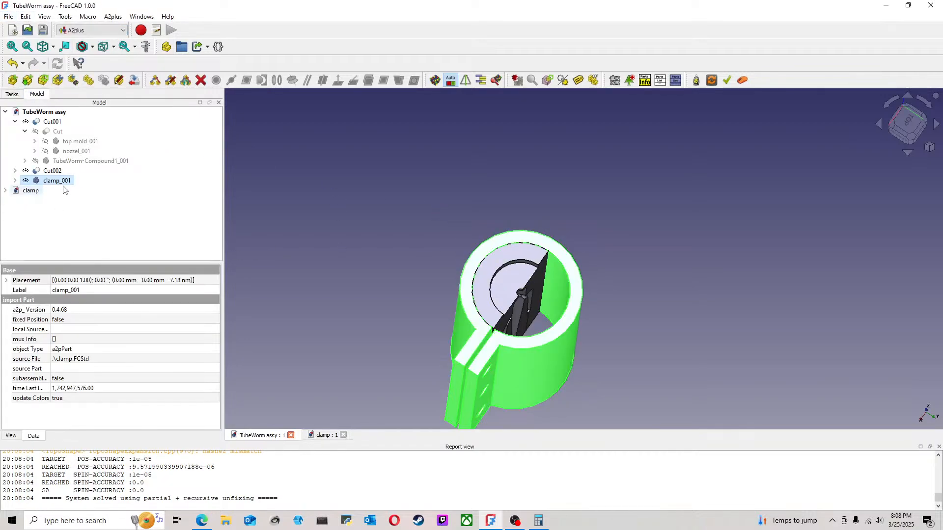
{"action": "key", "text": "Delete"}
{"action": "left_click", "coordinate": [514, 288]}
Step: Examine the mold half's closed end, parting face and worm cavity, including the material beyond the tail tip
{"action": "left_click", "coordinate": [15, 171]}
{"action": "left_click", "coordinate": [16, 171]}
{"action": "middle_click_drag", "start_coordinate": [564, 312], "coordinate": [491, 360]}
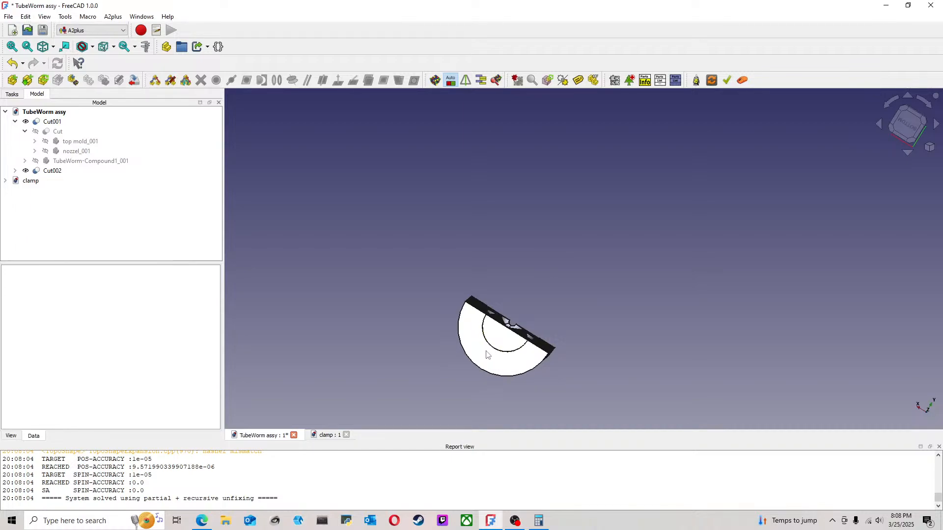
{"action": "middle_click_drag", "start_coordinate": [508, 332], "coordinate": [493, 383]}
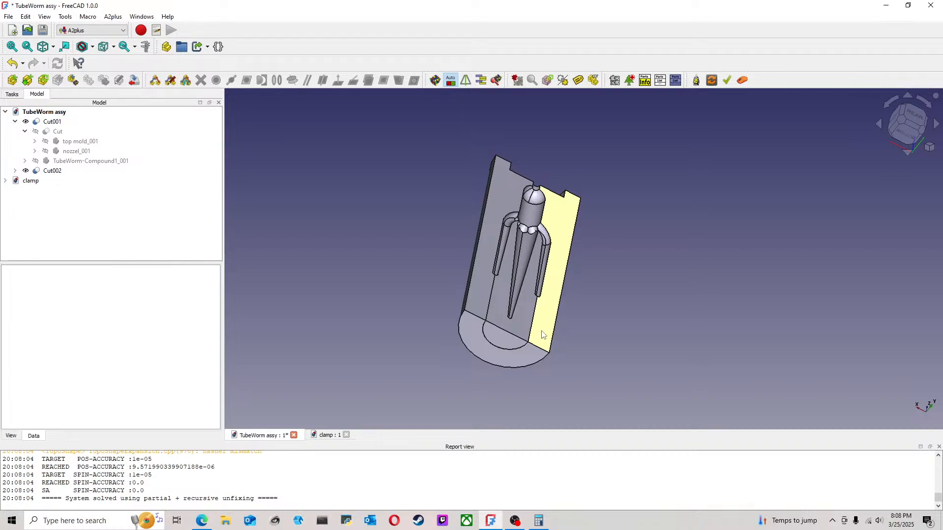
{"action": "left_click", "coordinate": [914, 116]}
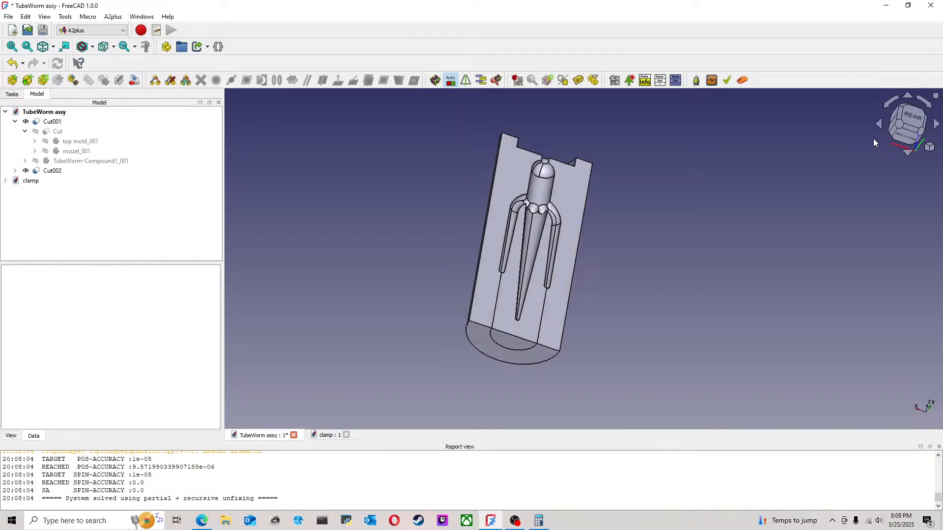
{"action": "scroll", "coordinate": [641, 235], "scroll_direction": "up", "scroll_amount": 4}
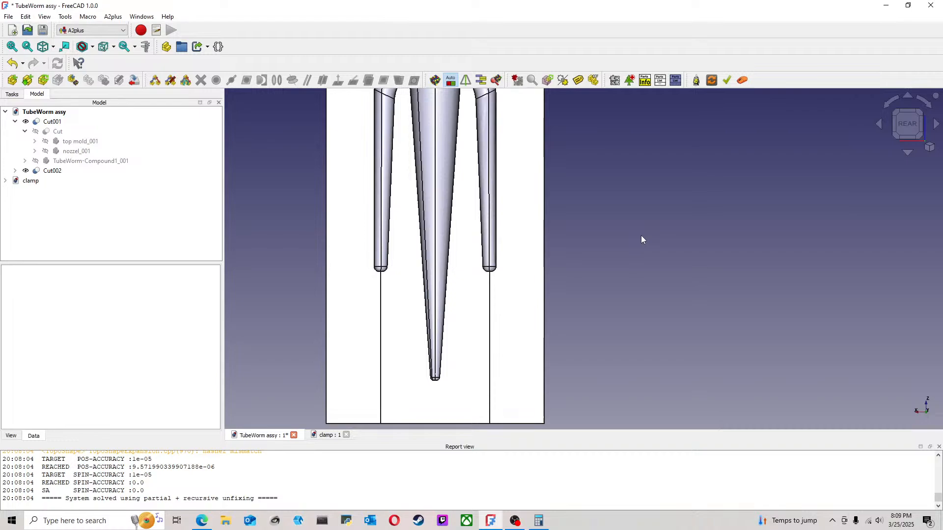
{"action": "middle_click_drag", "start_coordinate": [585, 267], "coordinate": [608, 216]}
{"action": "scroll", "coordinate": [458, 355], "scroll_direction": "down", "scroll_amount": 1}
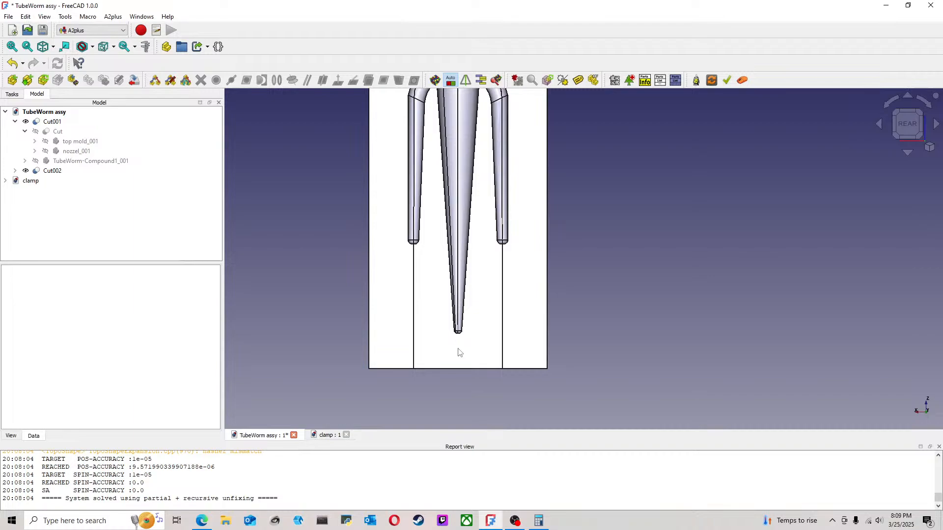
{"action": "scroll", "coordinate": [508, 334], "scroll_direction": "down", "scroll_amount": 3}
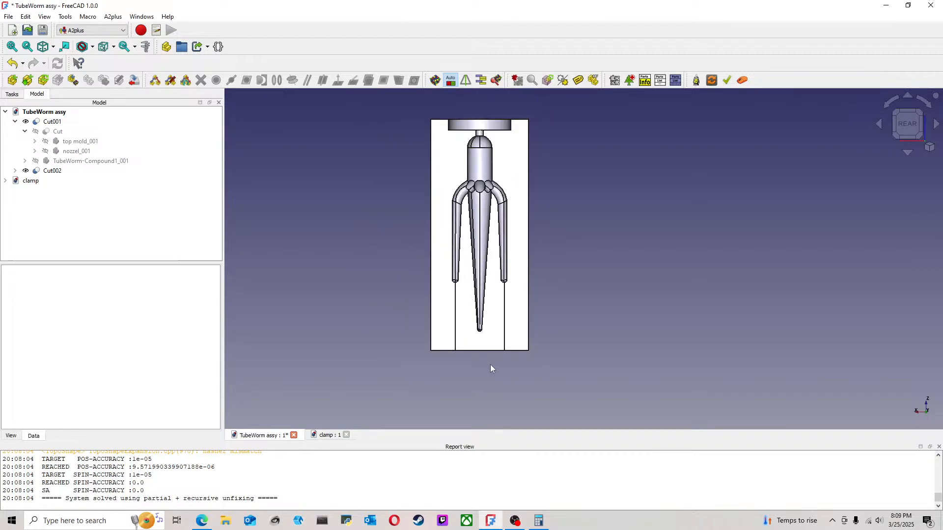
{"action": "scroll", "coordinate": [496, 364], "scroll_direction": "up", "scroll_amount": 1}
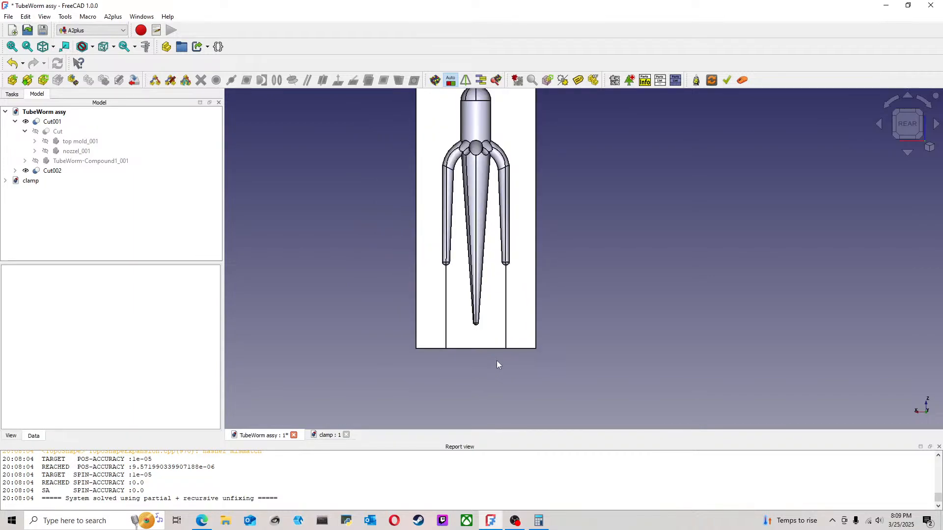
{"action": "scroll", "coordinate": [498, 364], "scroll_direction": "down", "scroll_amount": 1}
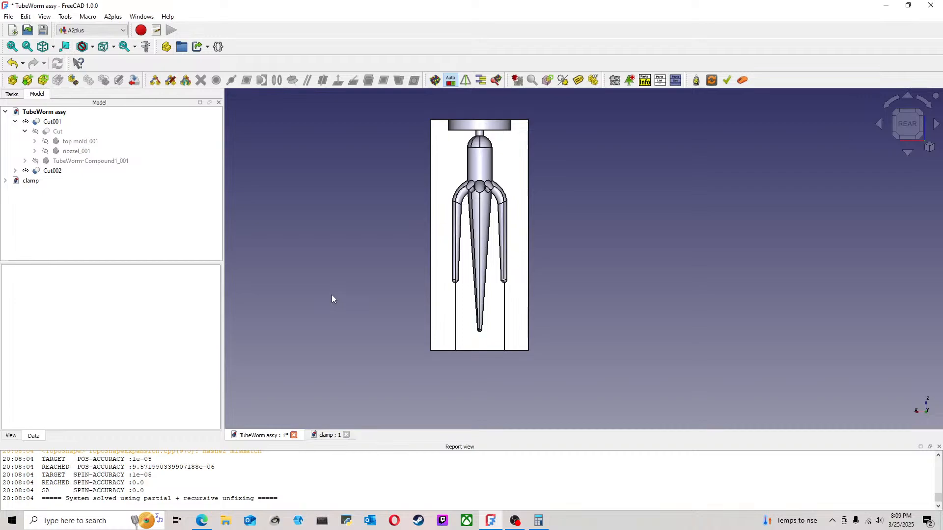
Step: Save the TubeWorm assy document without the clamp
{"action": "left_click", "coordinate": [8, 16]}
{"action": "left_click", "coordinate": [26, 88]}
{"action": "middle_click_drag", "start_coordinate": [559, 228], "coordinate": [525, 238]}
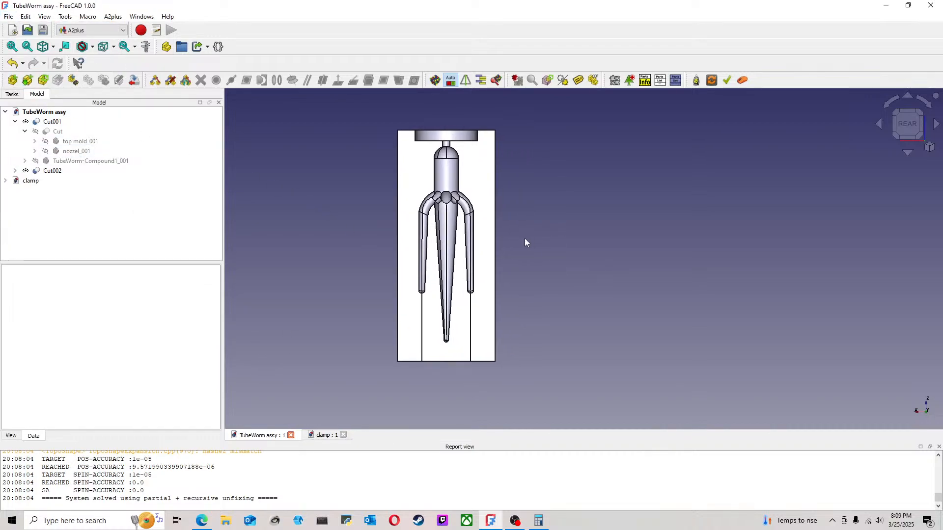
Step: Export Cut001 from the assembly as the STEP file TubeWorm assy-Cut001, in millimeters with the AP214 International Standard scheme
{"action": "scroll", "coordinate": [522, 243], "scroll_direction": "up", "scroll_amount": 2}
{"action": "scroll", "coordinate": [538, 273], "scroll_direction": "down", "scroll_amount": 1}
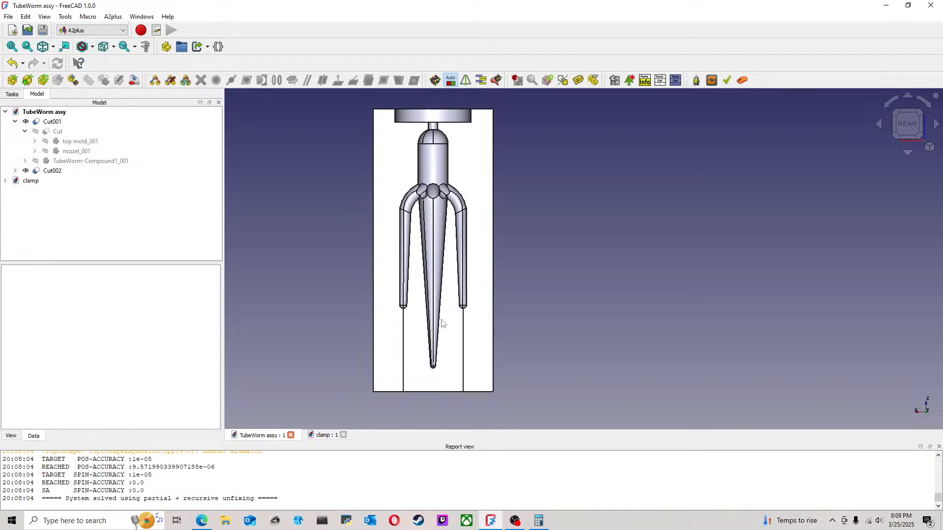
{"action": "key", "text": "5"}
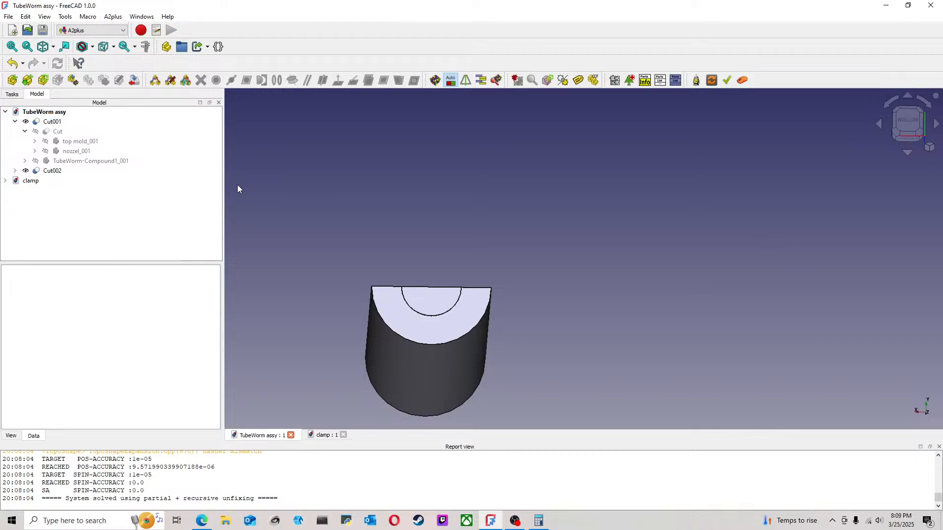
{"action": "middle_click_drag", "start_coordinate": [481, 227], "coordinate": [503, 337]}
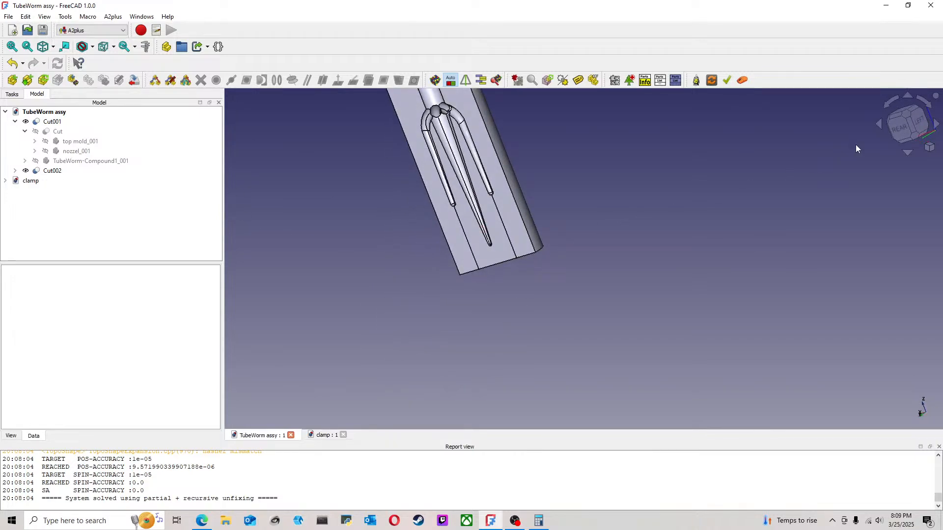
{"action": "left_click", "coordinate": [902, 125]}
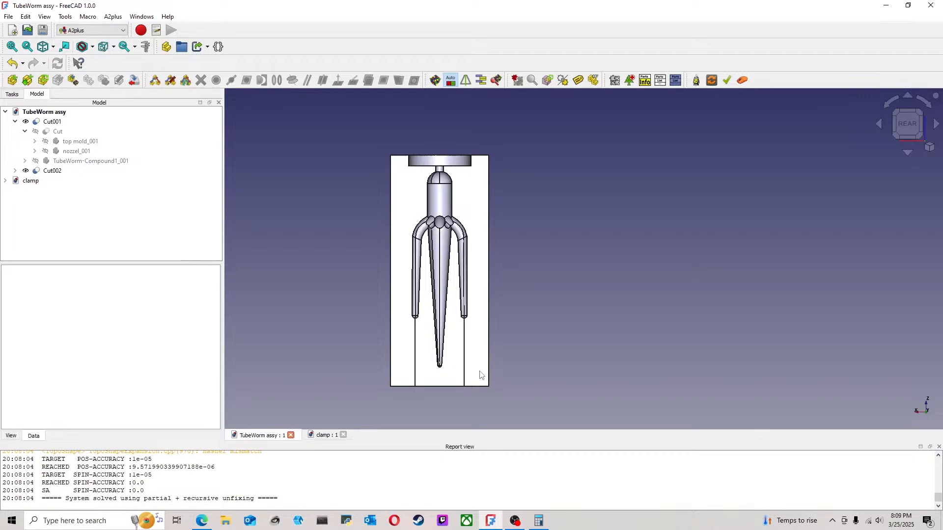
{"action": "middle_click_drag", "start_coordinate": [481, 376], "coordinate": [485, 299]}
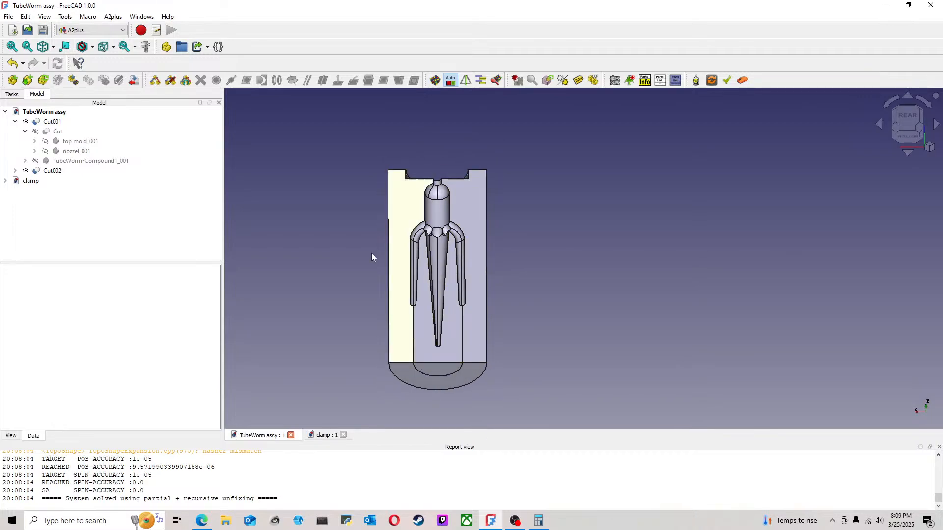
{"action": "left_click", "coordinate": [39, 123]}
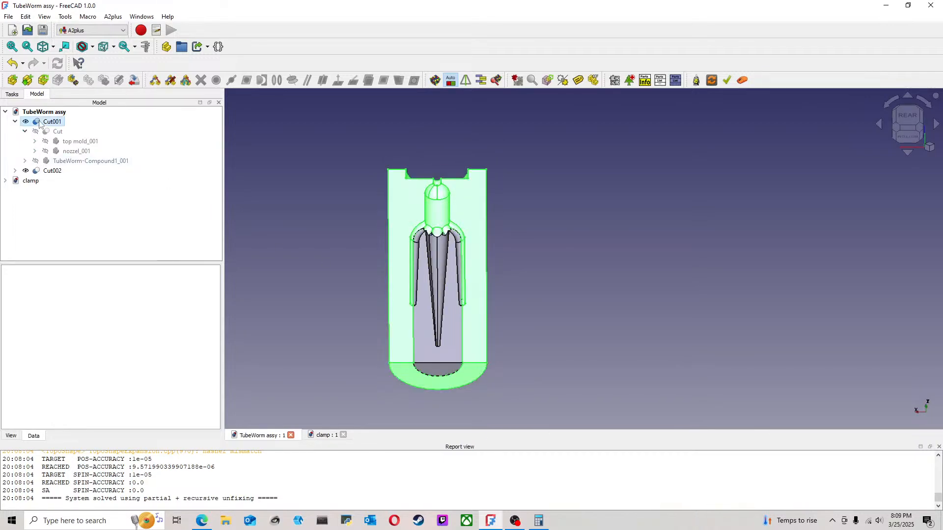
{"action": "left_click", "coordinate": [9, 16]}
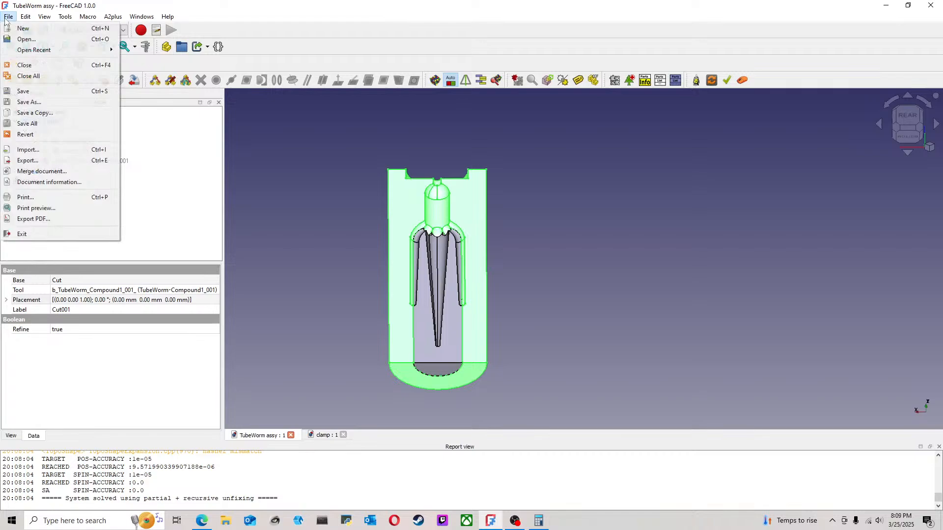
{"action": "left_click", "coordinate": [31, 160]}
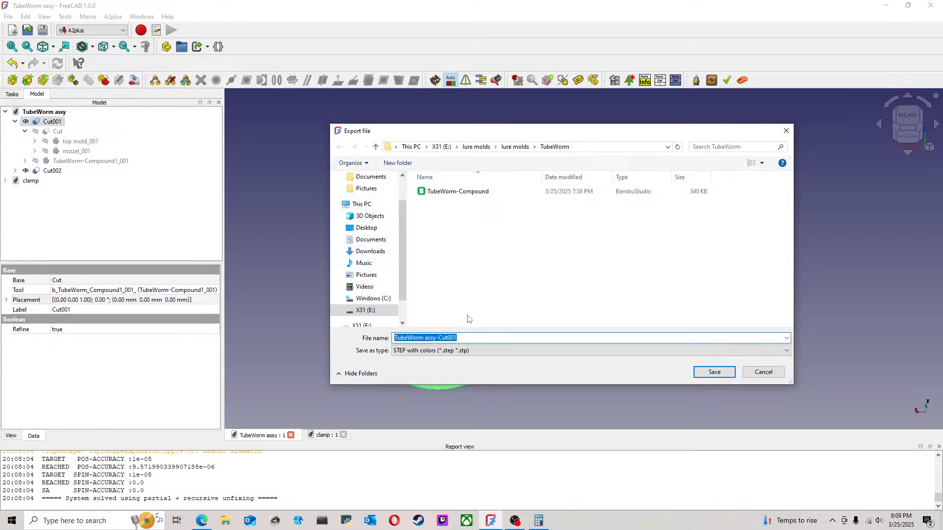
{"action": "left_click", "coordinate": [710, 374]}
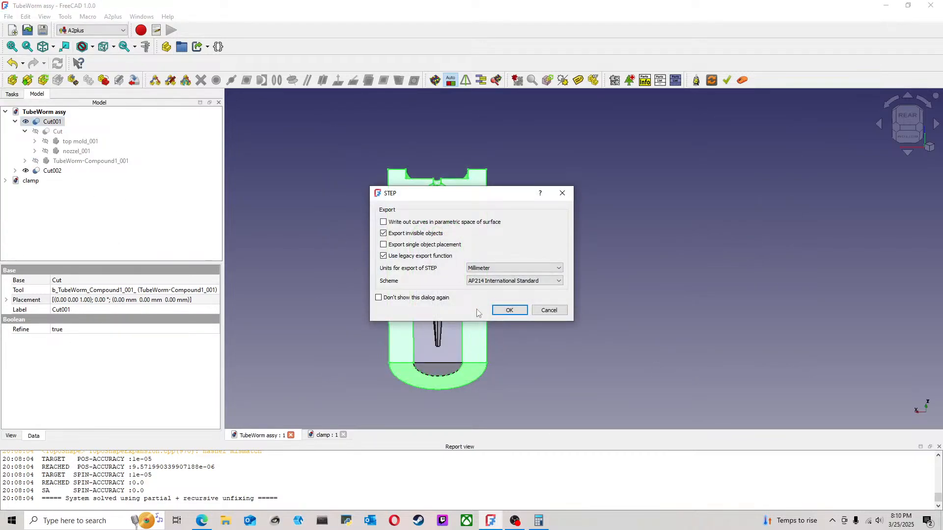
{"action": "left_click", "coordinate": [517, 315]}
{"action": "left_click", "coordinate": [340, 238]}
Step: Export Cut002 as the STEP file TubeWorm assy-Cut002 in the TubeWorm folder, accepting the preset export options
{"action": "left_click", "coordinate": [52, 171]}
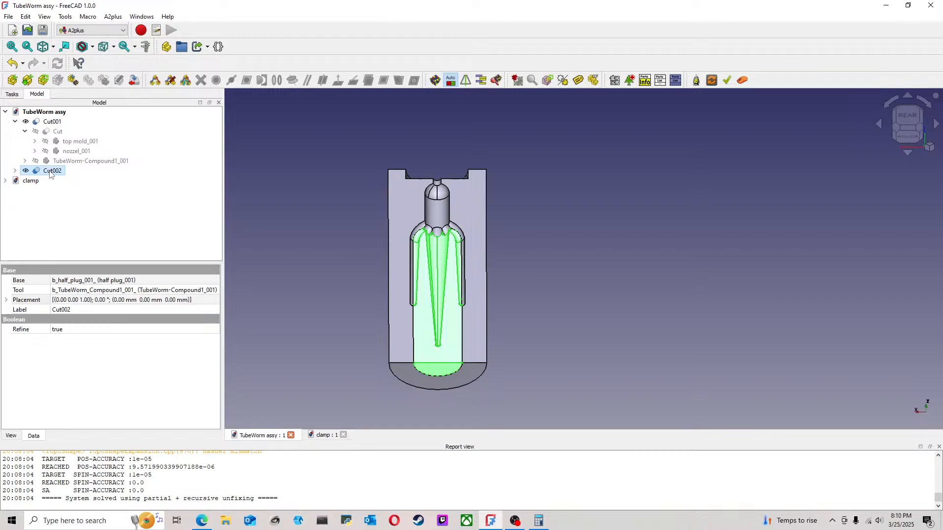
{"action": "left_click", "coordinate": [8, 16]}
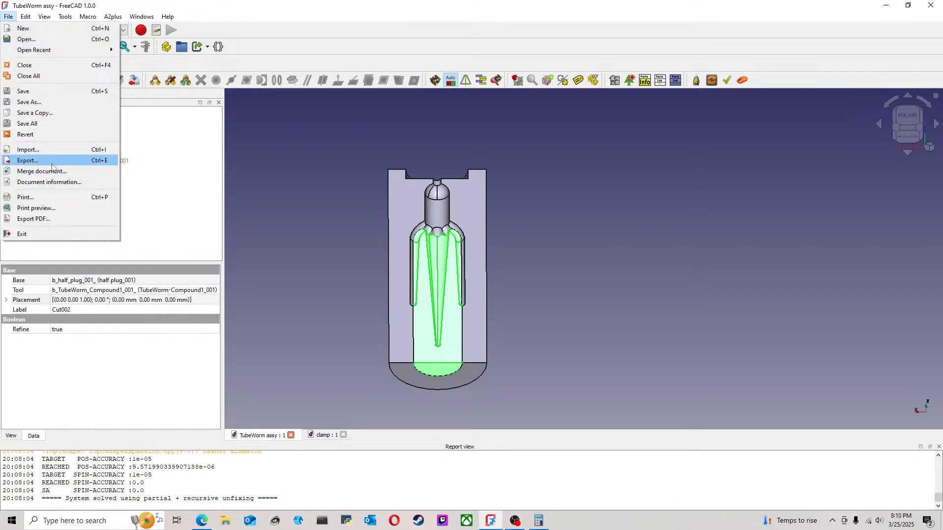
{"action": "left_click", "coordinate": [29, 159]}
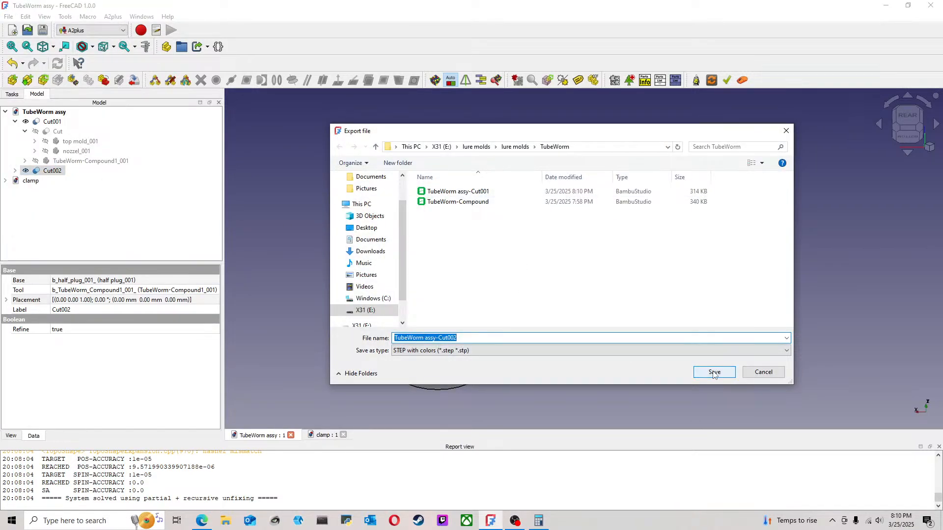
{"action": "left_click", "coordinate": [709, 369]}
{"action": "left_click", "coordinate": [510, 312]}
{"action": "left_click", "coordinate": [509, 313]}
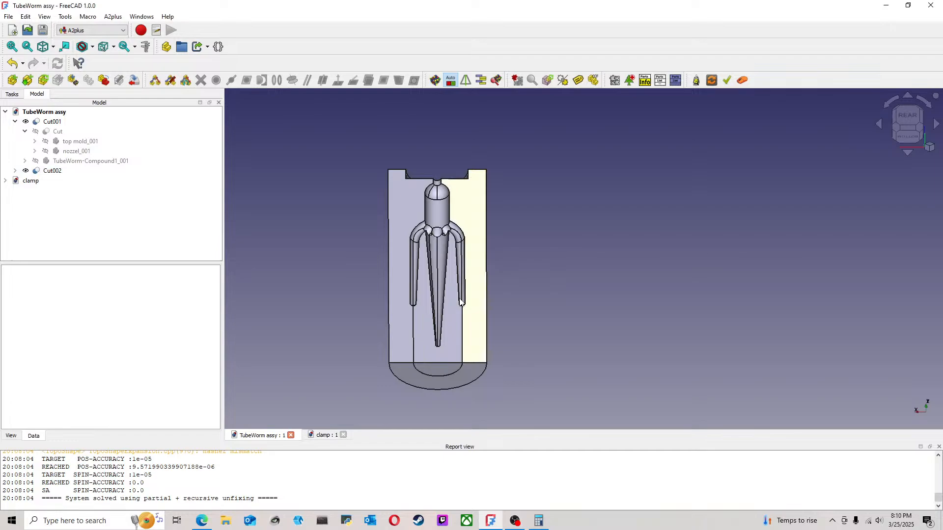
Step: Open the exported TubeWorm assy-Cut001 STEP file in its own document, using Single document mode
{"action": "left_click", "coordinate": [8, 17]}
{"action": "left_click", "coordinate": [27, 39]}
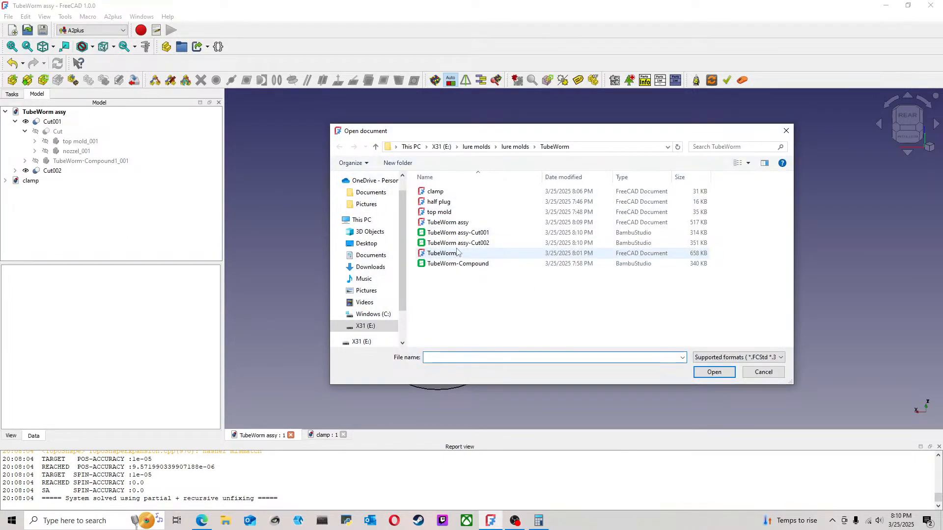
{"action": "left_click", "coordinate": [499, 234]}
{"action": "left_click", "coordinate": [723, 373]}
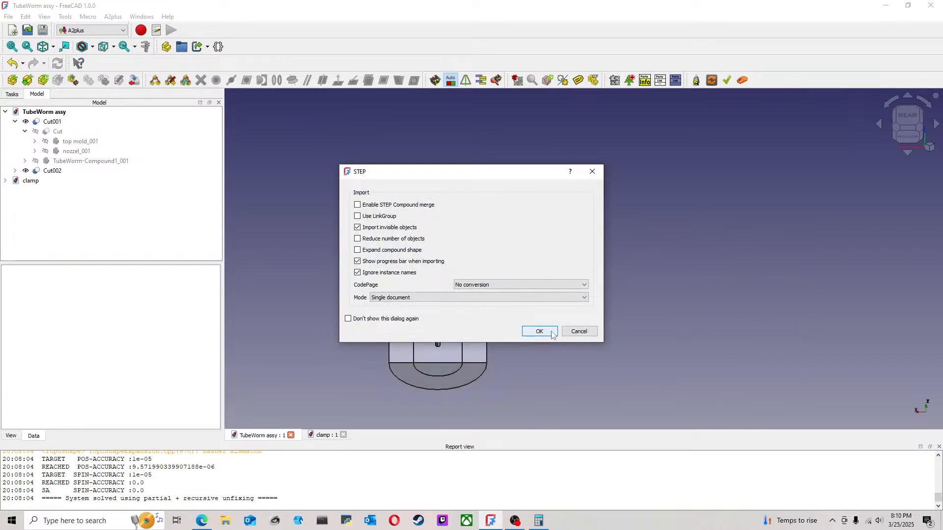
{"action": "left_click", "coordinate": [552, 334]}
{"action": "middle_click_drag", "start_coordinate": [575, 301], "coordinate": [605, 334]}
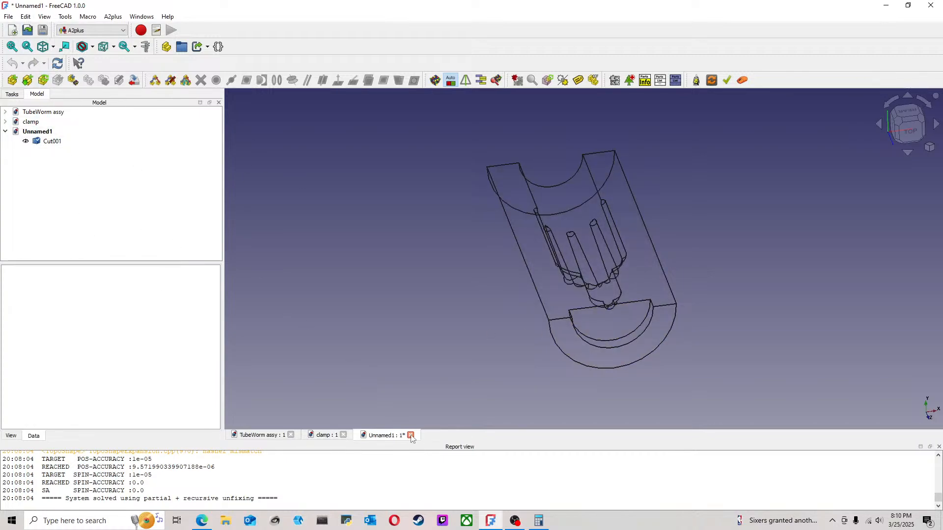
Step: Delete Cut001 from the Unnamed1 document and switch to the Part Design workbench
{"action": "left_click", "coordinate": [53, 141]}
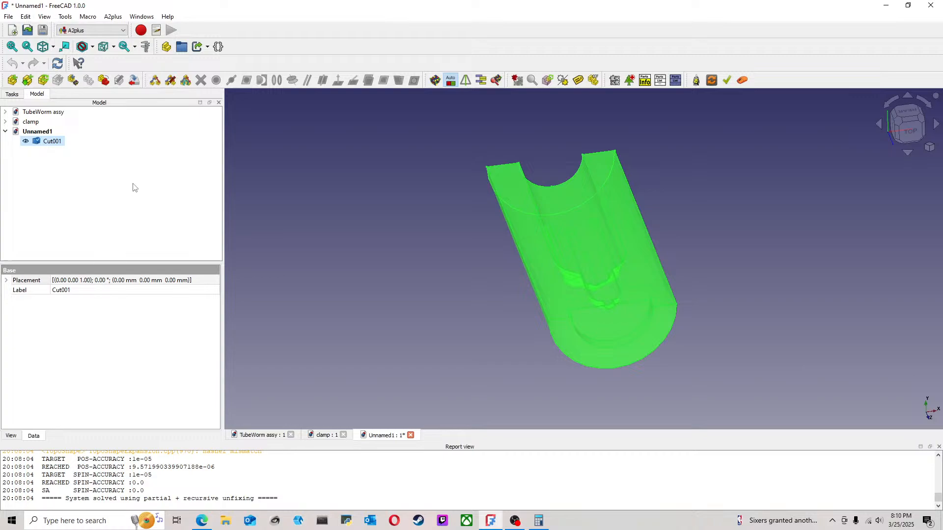
{"action": "key", "text": "Delete"}
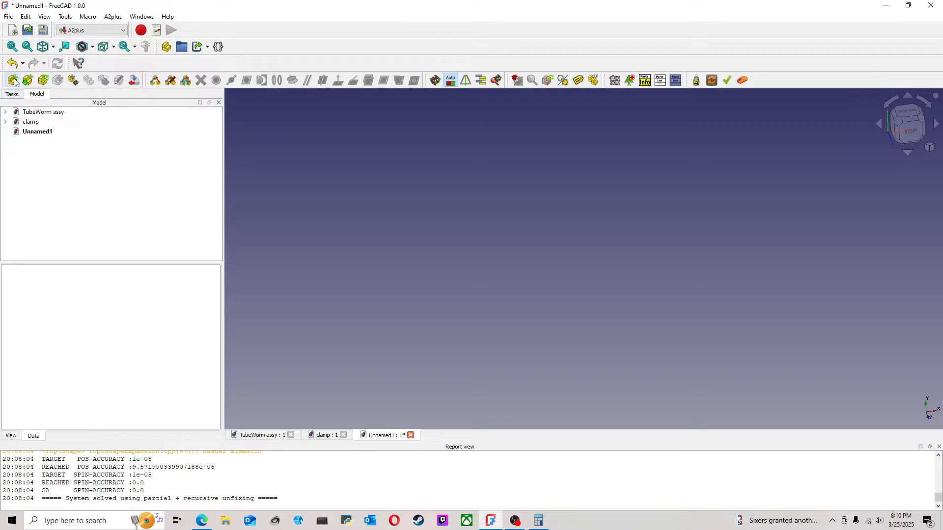
{"action": "left_click", "coordinate": [97, 31]}
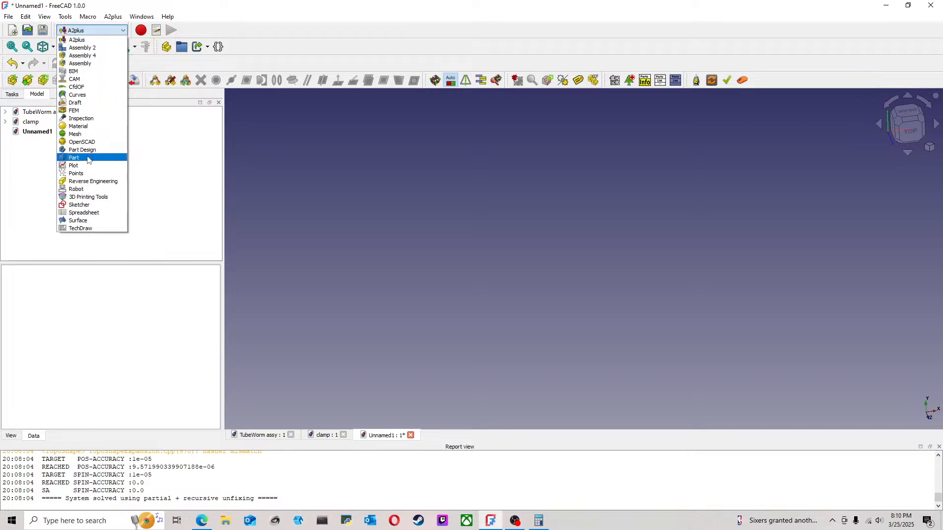
{"action": "left_click", "coordinate": [83, 150]}
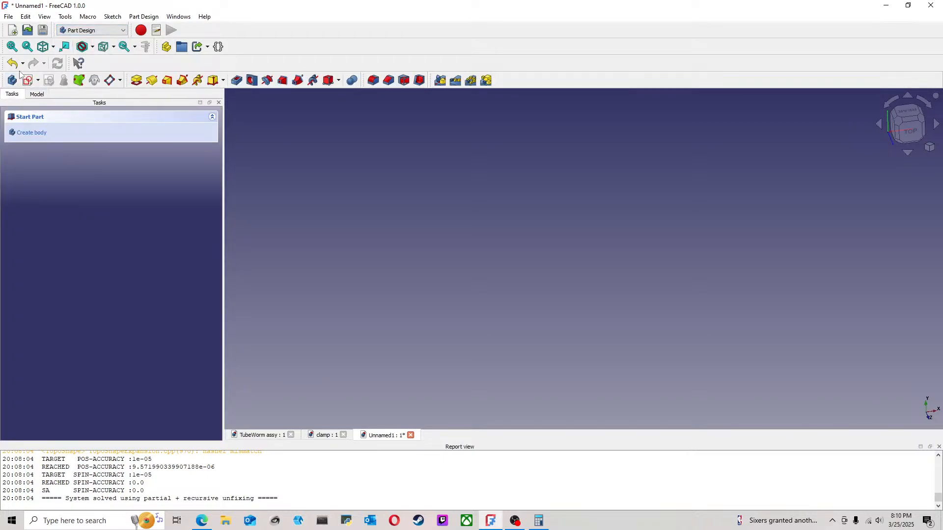
Step: Import the TubeWorm assy-Cut001 STEP file into the empty Unnamed1 document
{"action": "left_click", "coordinate": [9, 17]}
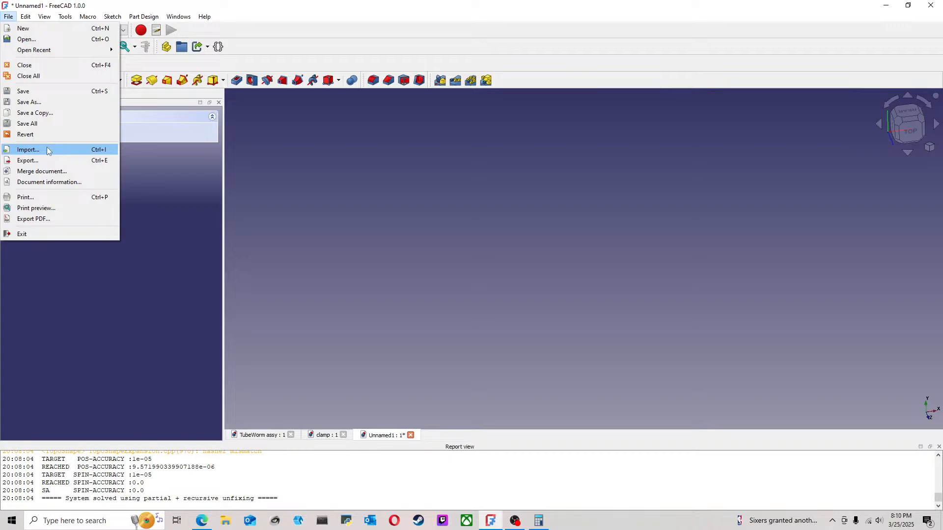
{"action": "left_click", "coordinate": [47, 151]}
{"action": "left_click", "coordinate": [458, 191]}
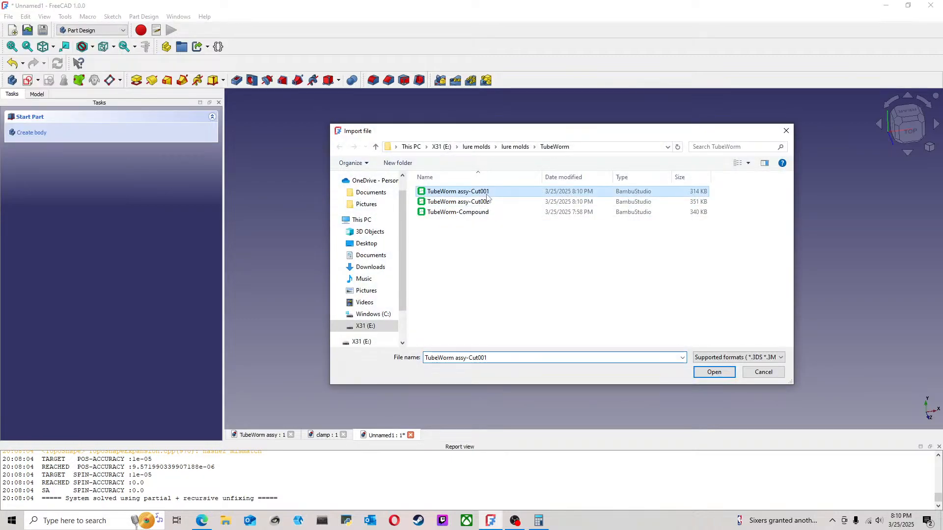
{"action": "left_click", "coordinate": [709, 370]}
{"action": "left_click", "coordinate": [539, 330]}
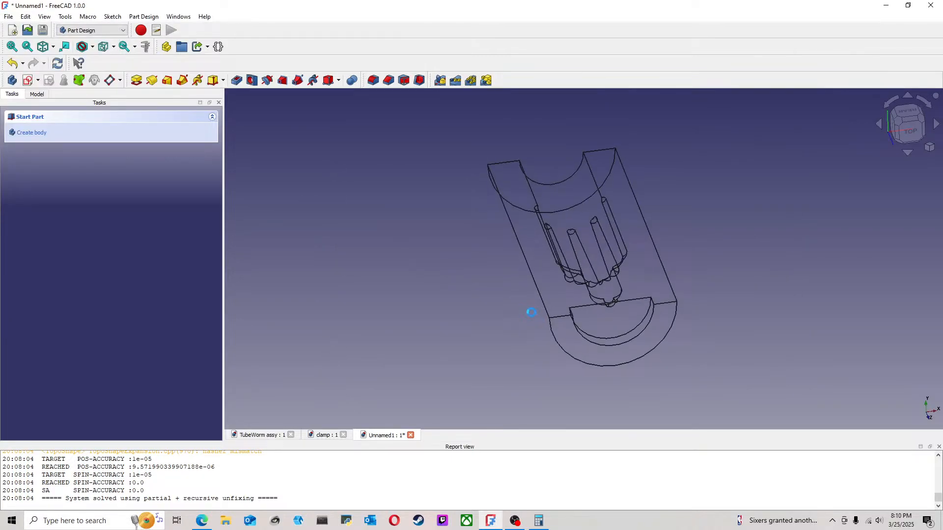
{"action": "mouse_move", "coordinate": [506, 276]}
{"action": "middle_mouse_down"}
{"action": "mouse_move", "coordinate": [584, 231]}
{"action": "mouse_move", "coordinate": [611, 246]}
{"action": "mouse_move", "coordinate": [630, 280]}
{"action": "mouse_move", "coordinate": [623, 293]}
{"action": "middle_mouse_up"}
Step: Try to convert the imported Cut001 to a solid in the Part workbench
{"action": "left_click", "coordinate": [37, 94]}
{"action": "left_click", "coordinate": [52, 141]}
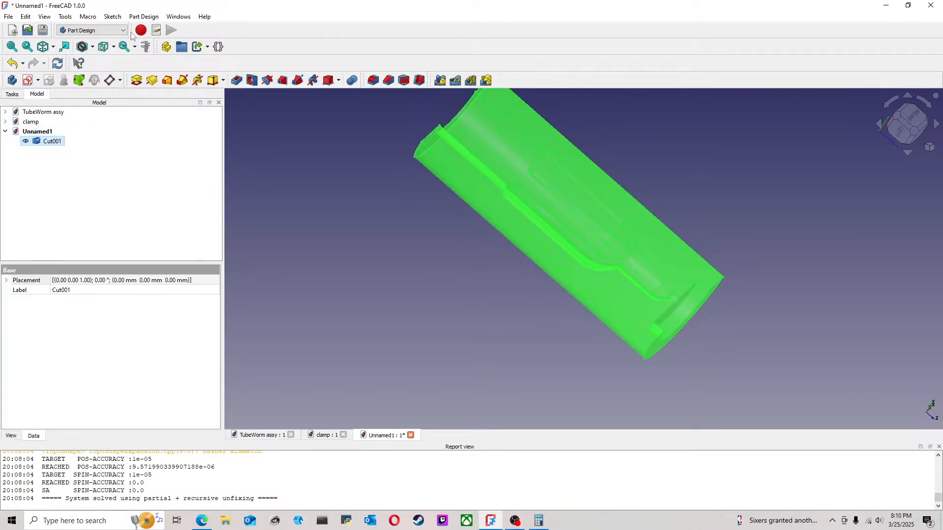
{"action": "left_click", "coordinate": [104, 31]}
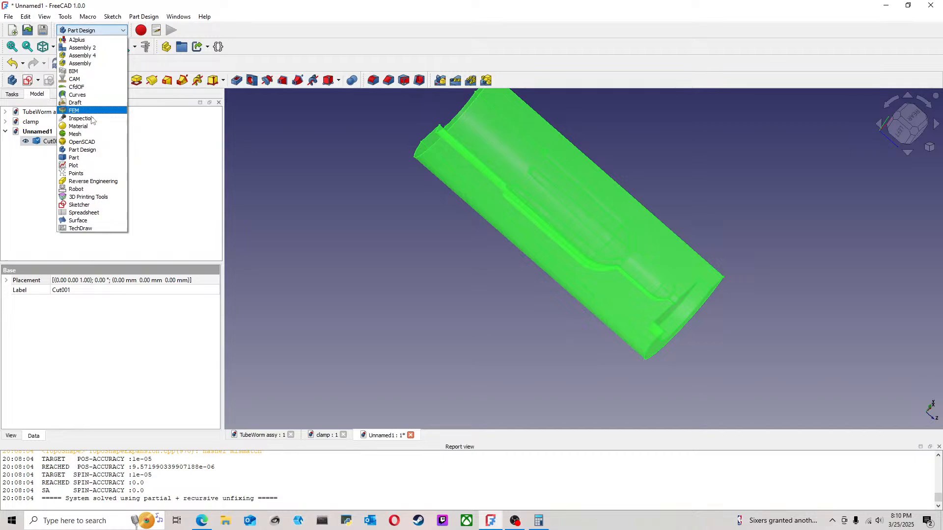
{"action": "left_click", "coordinate": [89, 152]}
{"action": "left_click", "coordinate": [95, 31]}
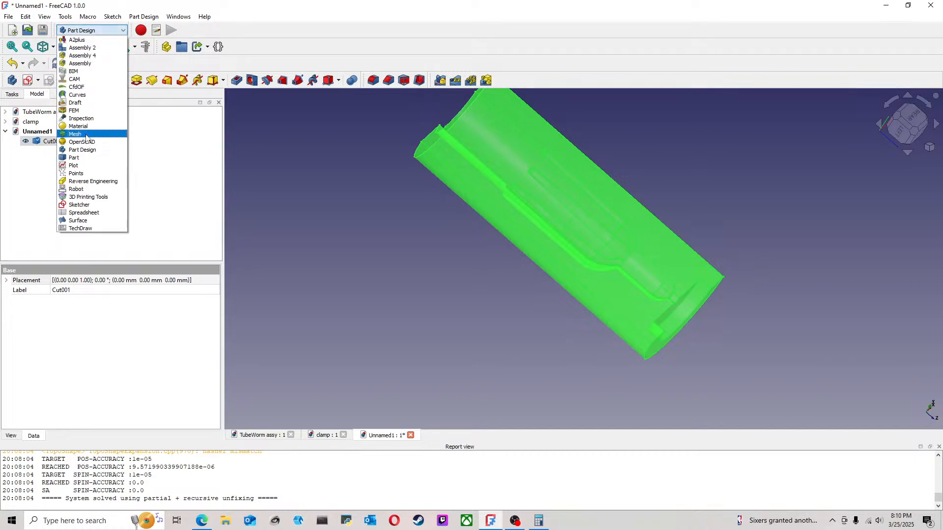
{"action": "left_click", "coordinate": [88, 143]}
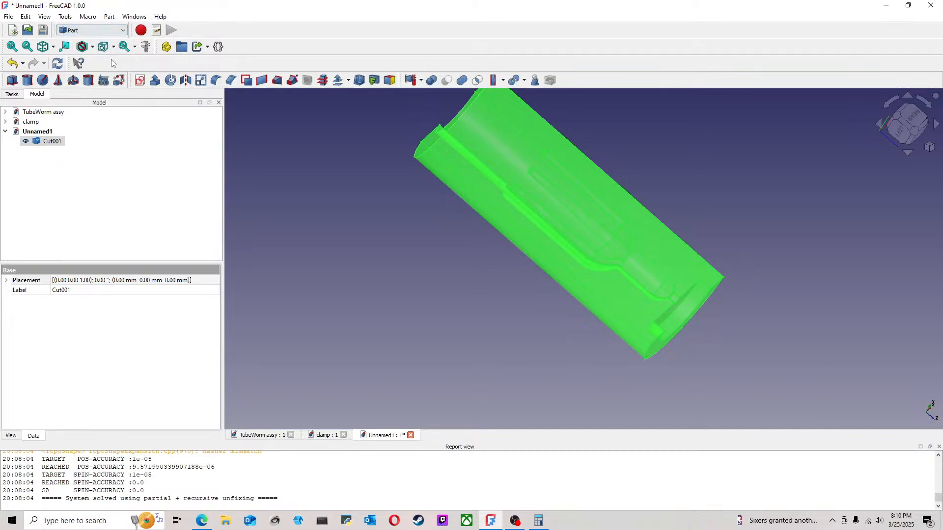
{"action": "left_click", "coordinate": [109, 16]}
{"action": "left_click", "coordinate": [138, 131]}
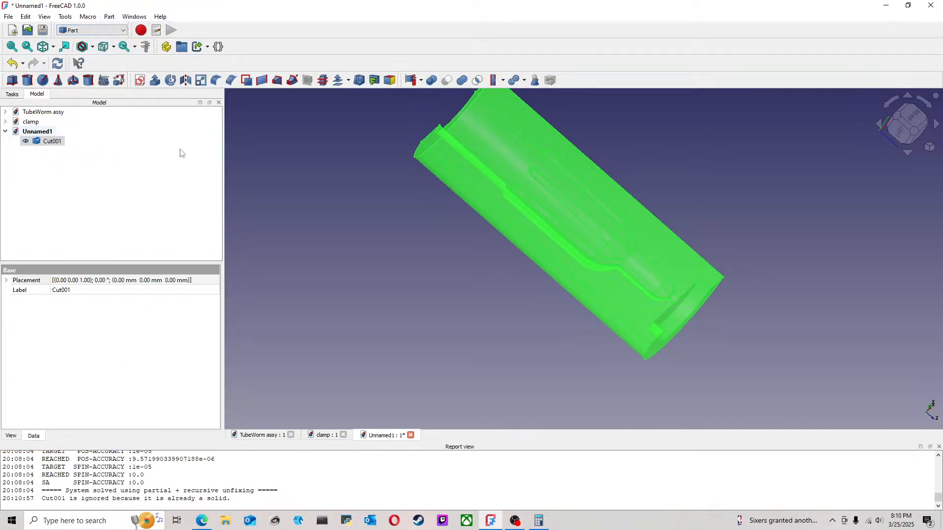
Step: Deselect the imported Cut001 and examine the mold half and its cavity from several sides
{"action": "left_click", "coordinate": [337, 189]}
{"action": "left_click_drag", "start_coordinate": [489, 228], "coordinate": [699, 256]}
{"action": "middle_click_drag", "start_coordinate": [661, 257], "coordinate": [557, 325]}
{"action": "mouse_move", "coordinate": [558, 325]}
{"action": "left_mouse_down"}
{"action": "mouse_move", "coordinate": [546, 331]}
{"action": "mouse_move", "coordinate": [552, 371]}
{"action": "mouse_move", "coordinate": [552, 331]}
{"action": "mouse_move", "coordinate": [573, 308]}
{"action": "mouse_move", "coordinate": [629, 312]}
{"action": "mouse_move", "coordinate": [708, 265]}
{"action": "mouse_move", "coordinate": [680, 287]}
{"action": "left_mouse_up"}
{"action": "middle_click_drag", "start_coordinate": [738, 230], "coordinate": [531, 315]}
{"action": "scroll", "coordinate": [531, 313], "scroll_direction": "down", "scroll_amount": 3}
{"action": "left_click_drag", "start_coordinate": [526, 259], "coordinate": [557, 238]}
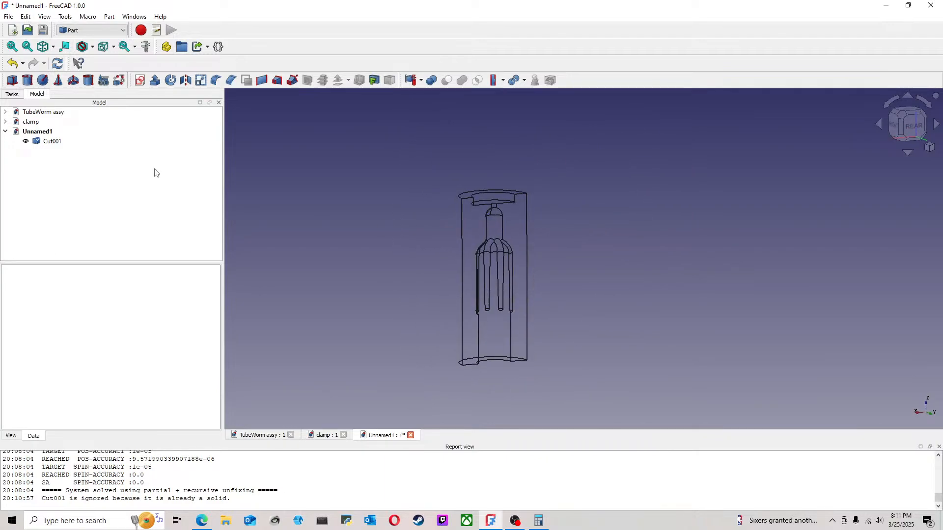
{"action": "left_click", "coordinate": [89, 521]}
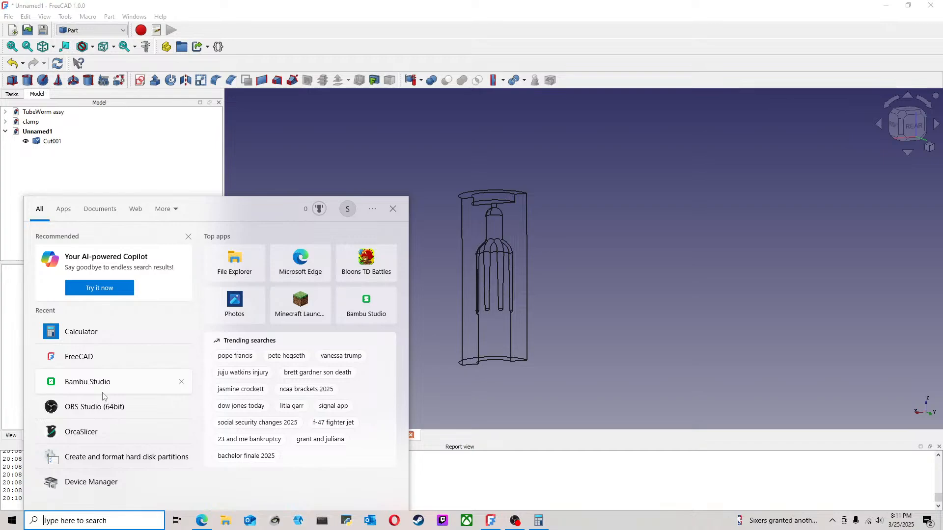
{"action": "left_click", "coordinate": [95, 435]}
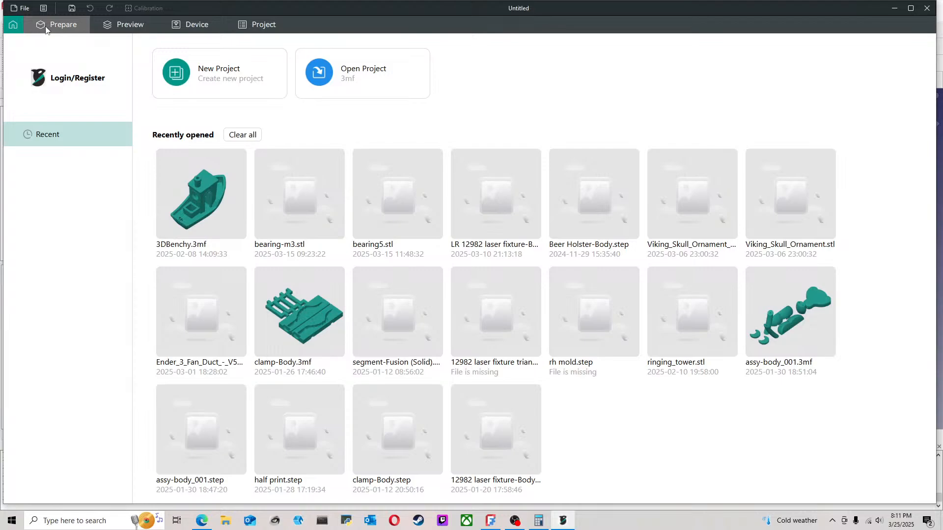
{"action": "left_click", "coordinate": [22, 8]}
{"action": "mouse_move", "coordinate": [65, 79]}
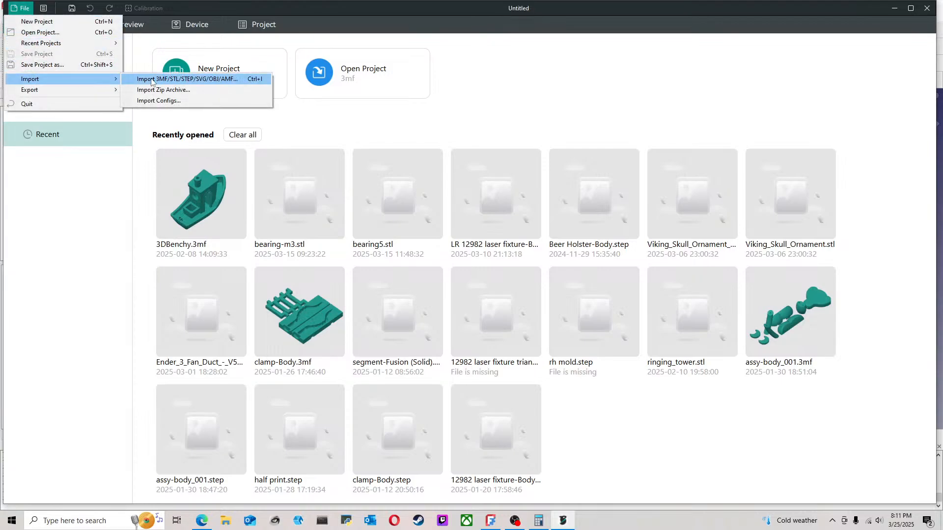
{"action": "left_click", "coordinate": [152, 80]}
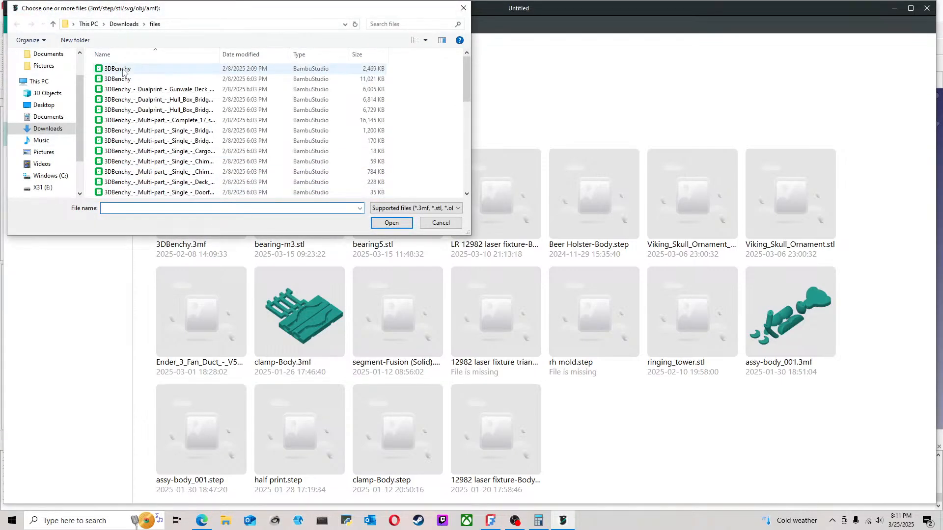
{"action": "left_click", "coordinate": [463, 8]}
{"action": "left_click", "coordinate": [894, 8]}
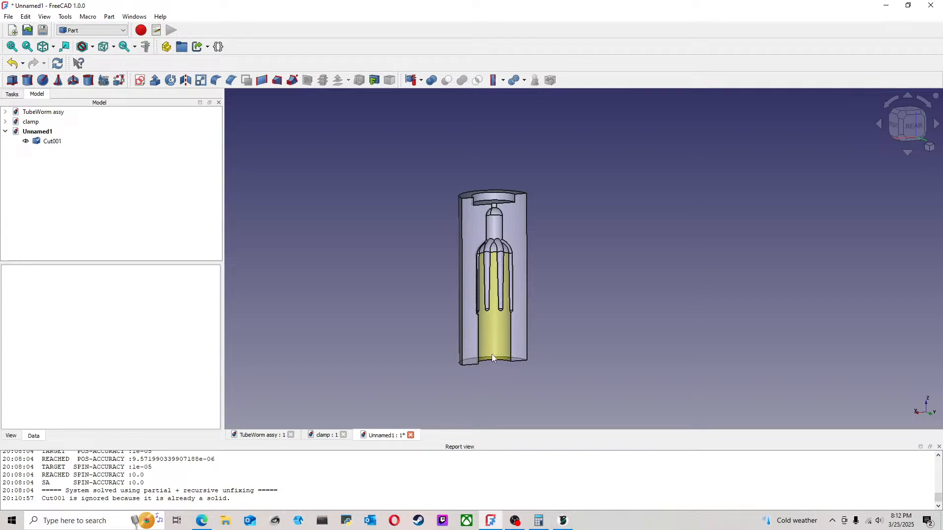
Step: Display the imported Cut001 mold half in the wireframe draw style
{"action": "key", "text": "v"}
{"action": "key", "text": "3"}
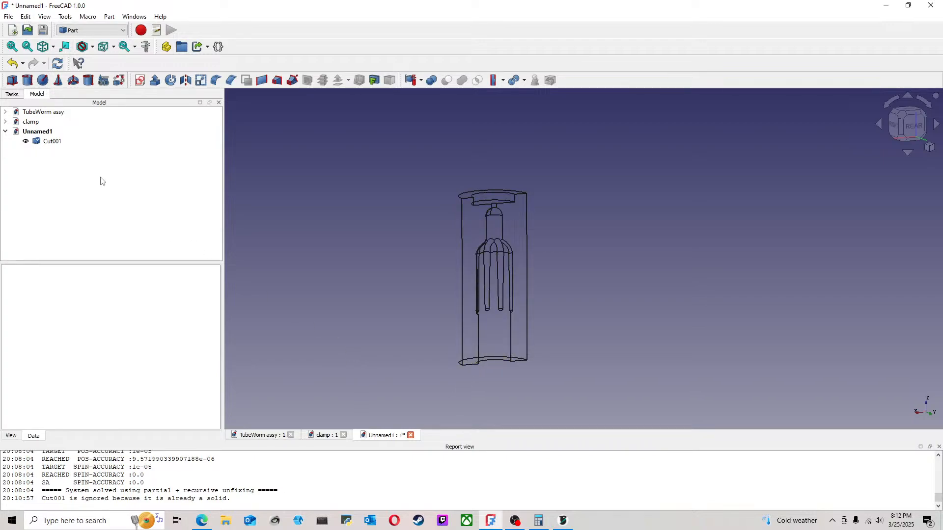
{"action": "left_click", "coordinate": [57, 142]}
{"action": "right_click", "coordinate": [52, 140]}
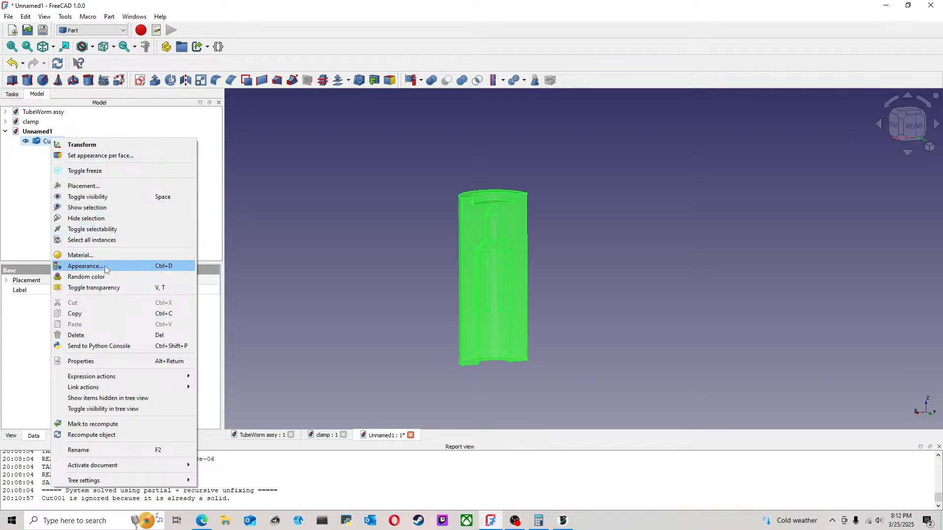
{"action": "left_click", "coordinate": [86, 266]}
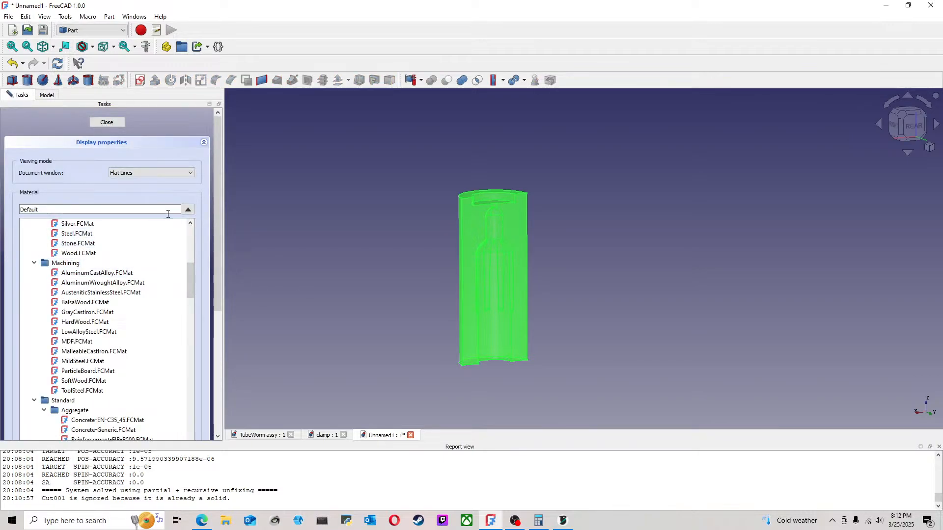
{"action": "left_click", "coordinate": [107, 122]}
{"action": "left_click", "coordinate": [613, 246]}
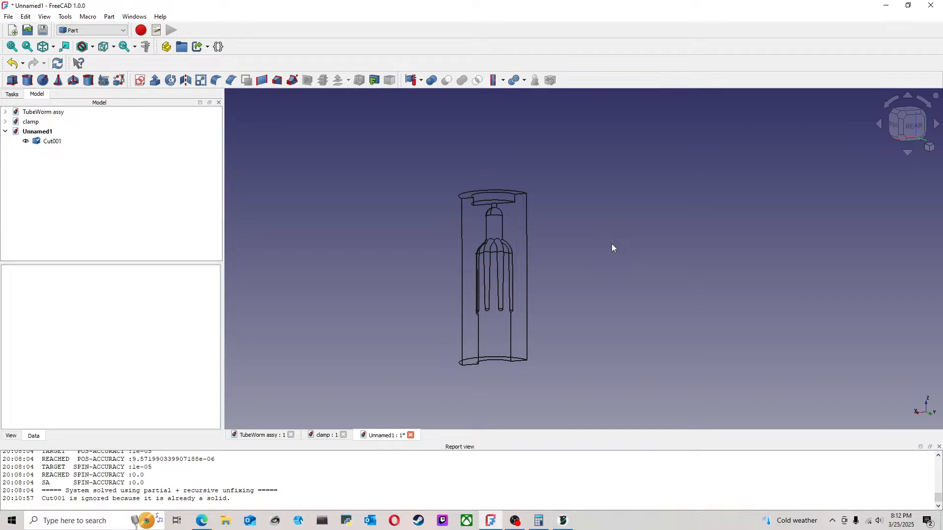
{"action": "middle_click_drag", "start_coordinate": [571, 274], "coordinate": [558, 362]}
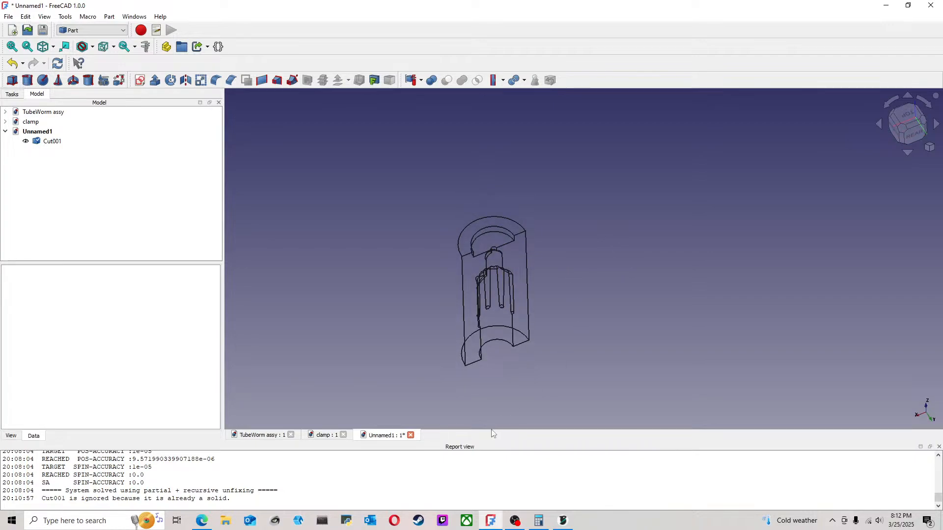
Step: Switch to OrcaSlicer and start importing a model file from the X31 (E:) drive
{"action": "left_click", "coordinate": [563, 520]}
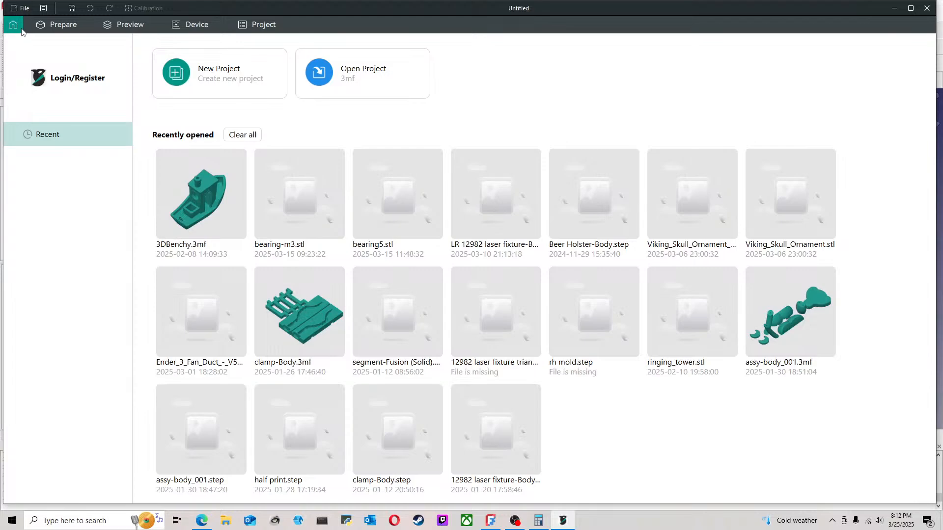
{"action": "left_click", "coordinate": [22, 8]}
{"action": "mouse_move", "coordinate": [74, 81]}
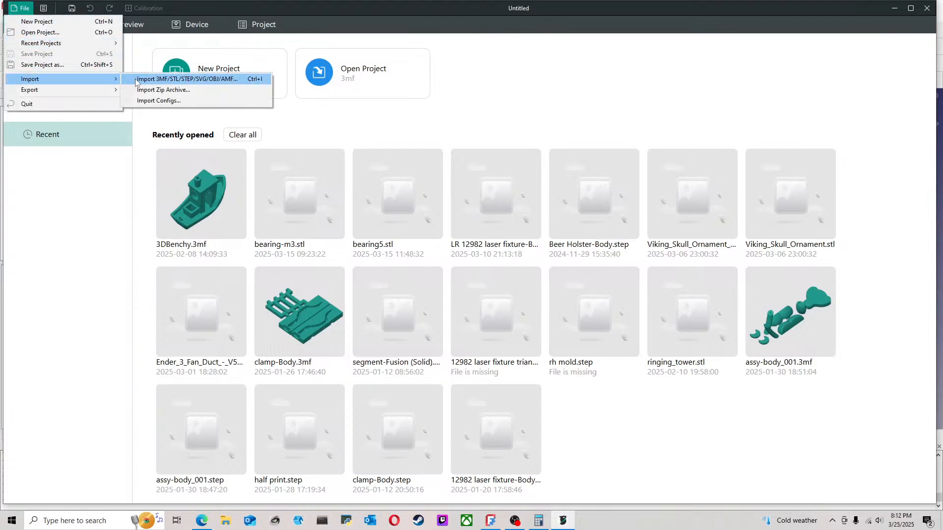
{"action": "left_click", "coordinate": [162, 78]}
{"action": "left_click_drag", "start_coordinate": [213, 10], "coordinate": [279, 92]}
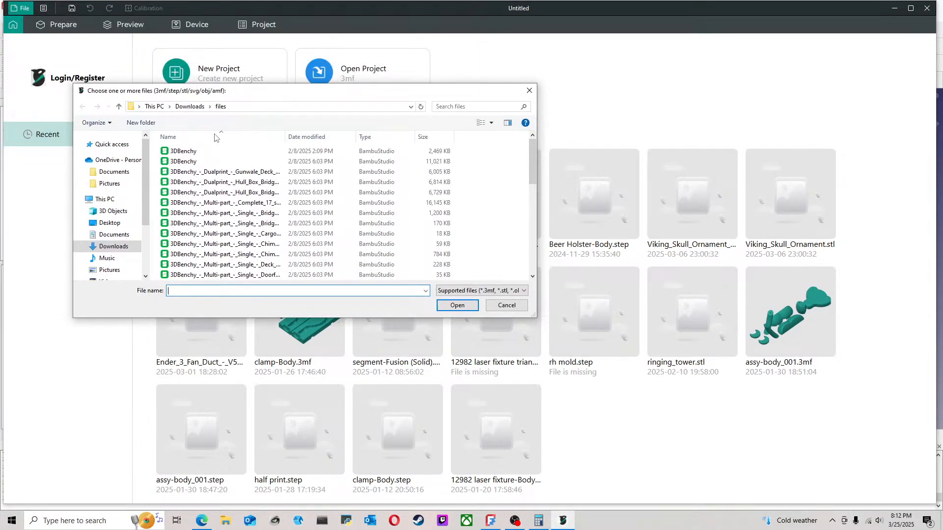
{"action": "left_click_drag", "start_coordinate": [146, 184], "coordinate": [146, 242]}
{"action": "left_click", "coordinate": [111, 235]}
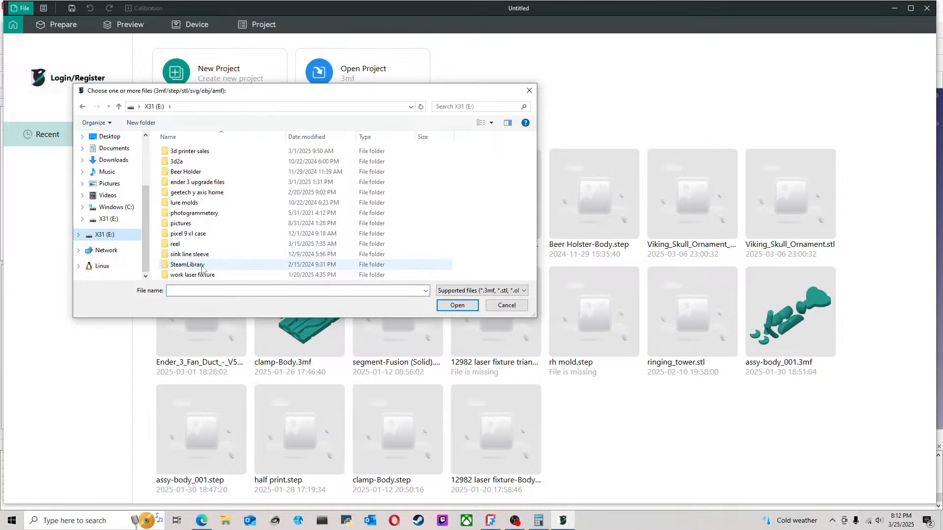
Step: Import TubeWorm assy-Cut001 from the TubeWorm folder inside the nested lure molds folders
{"action": "double_click", "coordinate": [192, 202]}
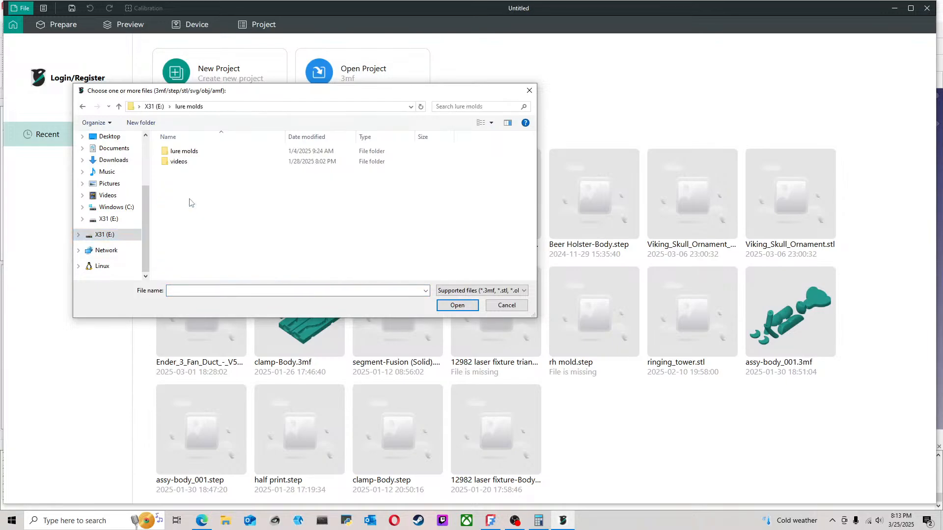
{"action": "left_click", "coordinate": [198, 150]}
{"action": "double_click", "coordinate": [198, 151]}
{"action": "scroll", "coordinate": [209, 221], "scroll_direction": "down", "scroll_amount": 10}
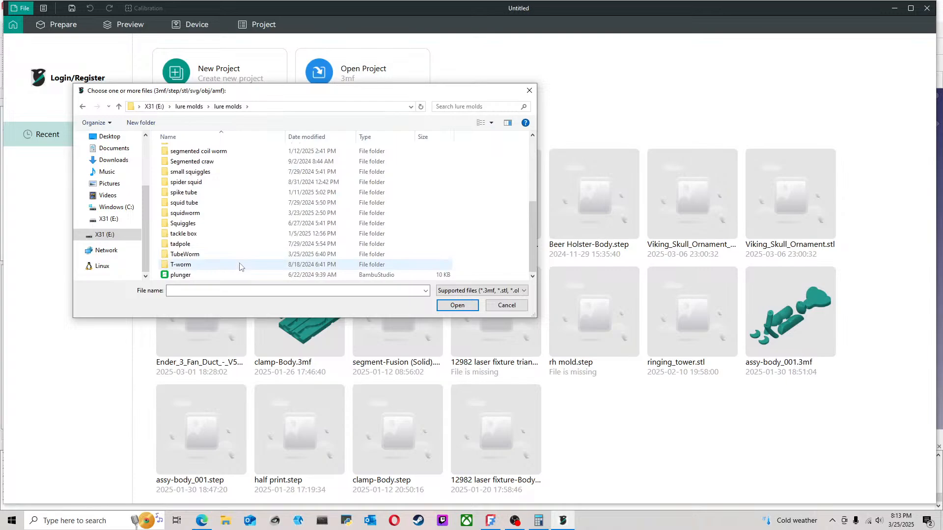
{"action": "double_click", "coordinate": [214, 255]}
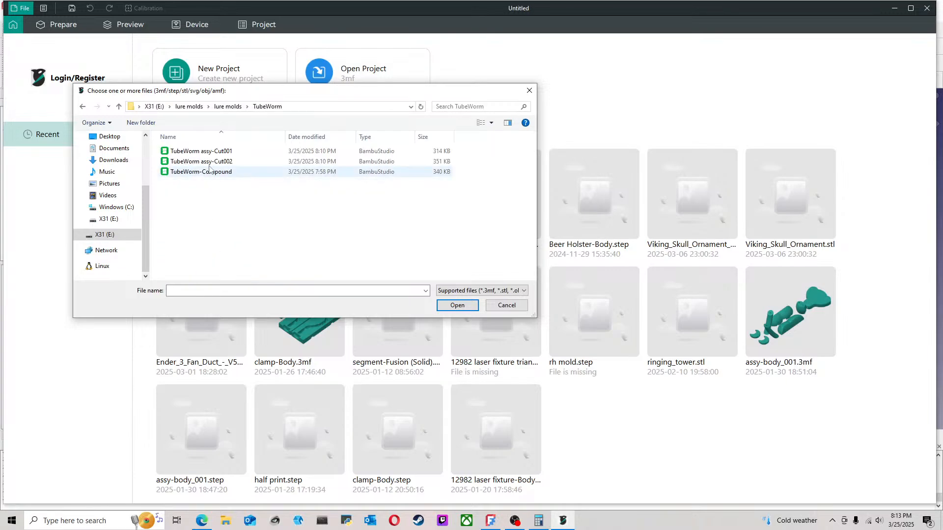
{"action": "left_click", "coordinate": [220, 152]}
{"action": "left_click", "coordinate": [457, 305]}
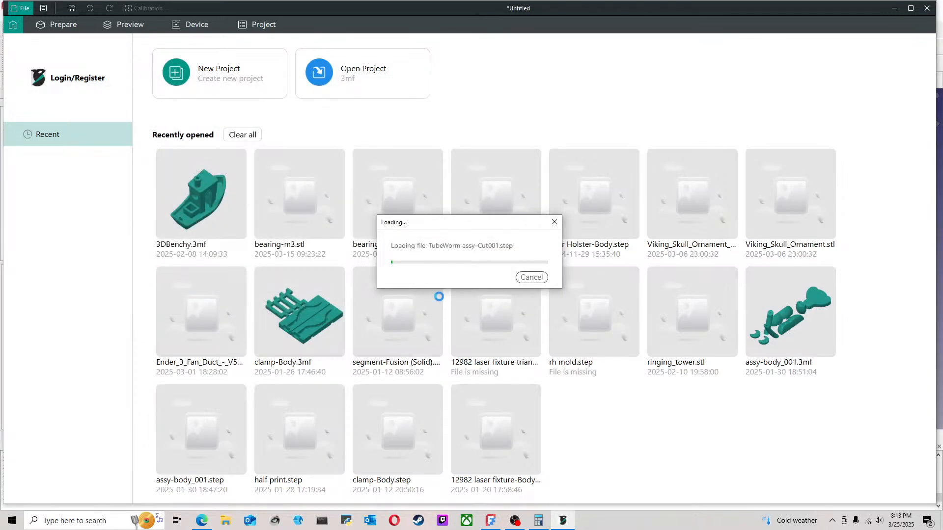
{"action": "left_click_drag", "start_coordinate": [506, 308], "coordinate": [586, 304]}
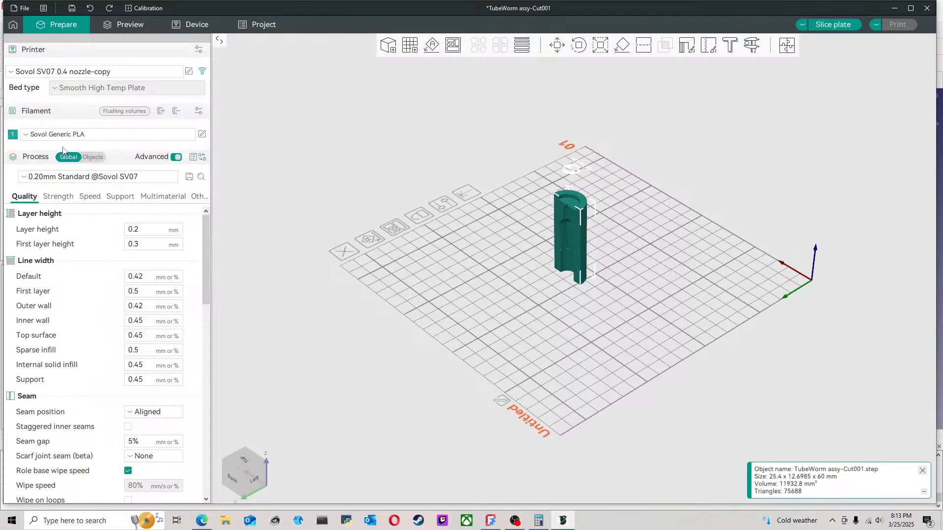
Step: Set the printer preset to .3 Flashforge Adventurer 5M 0.4 Nozzle
{"action": "left_click", "coordinate": [96, 72]}
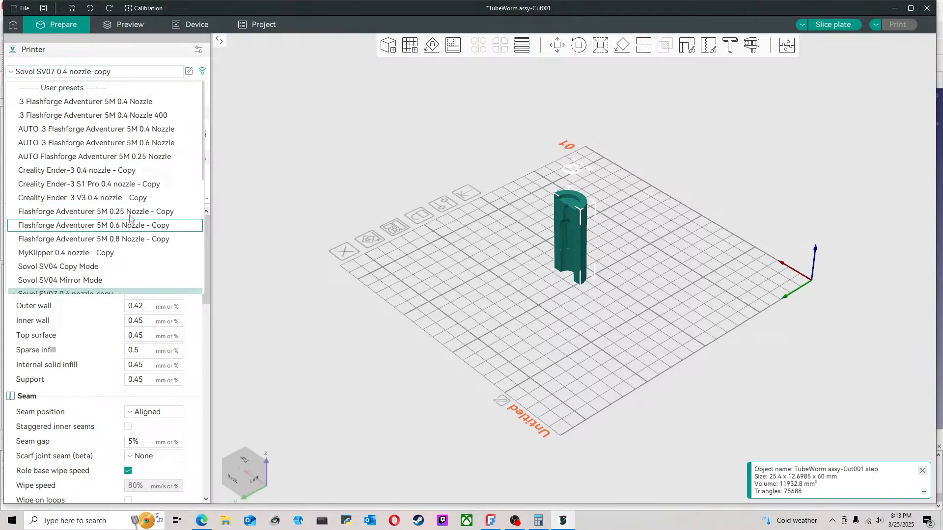
{"action": "scroll", "coordinate": [126, 202], "scroll_direction": "down", "scroll_amount": 2}
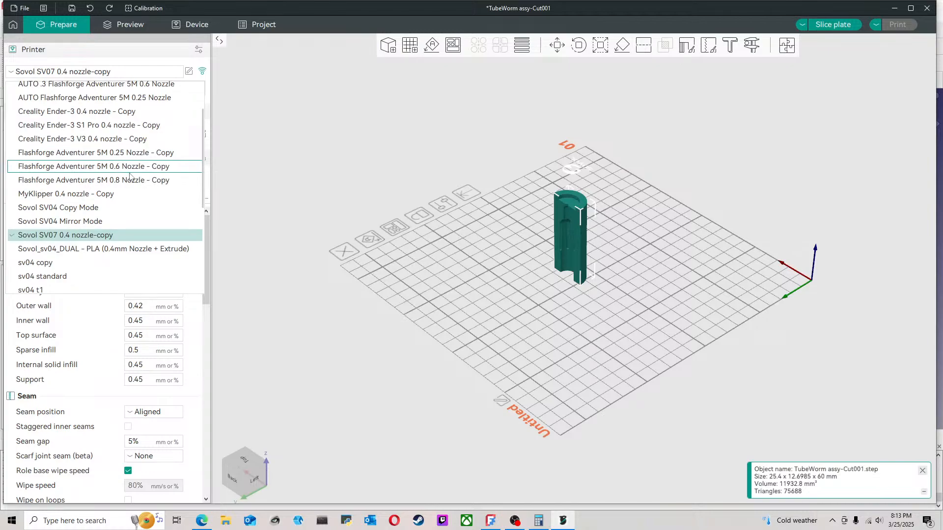
{"action": "scroll", "coordinate": [128, 199], "scroll_direction": "up", "scroll_amount": 2}
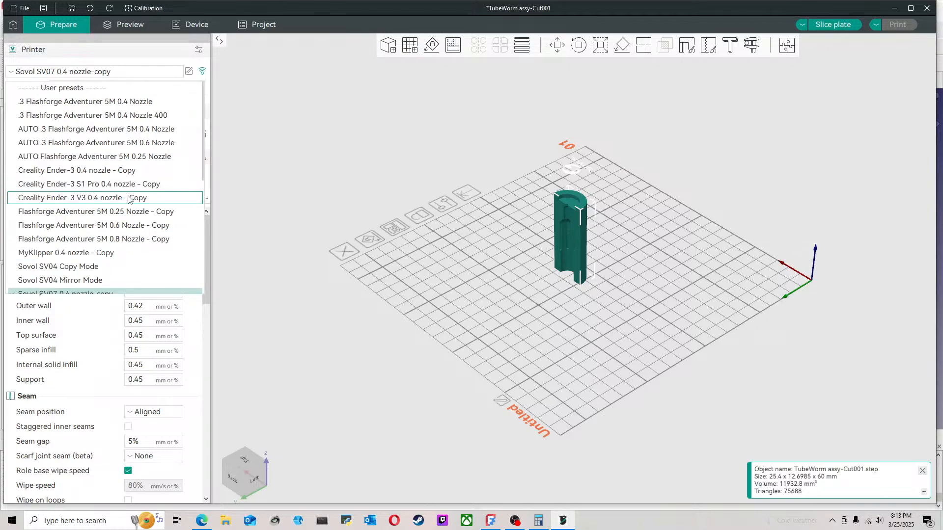
{"action": "left_click", "coordinate": [141, 106]}
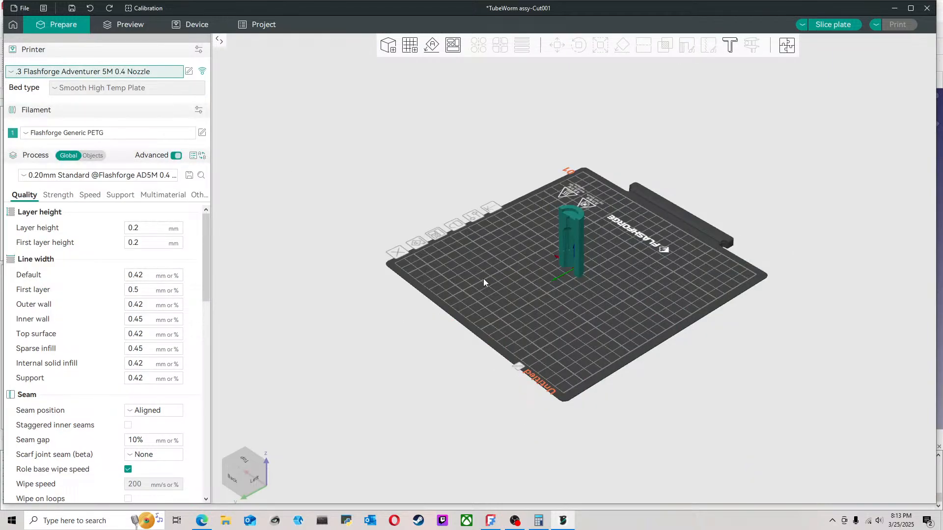
Step: Slice the plate with the mold half and examine the sliced preview from above and from the cavity side
{"action": "left_click_drag", "start_coordinate": [539, 279], "coordinate": [570, 260]}
{"action": "scroll", "coordinate": [570, 261], "scroll_direction": "up", "scroll_amount": 8}
{"action": "left_click_drag", "start_coordinate": [539, 314], "coordinate": [558, 295]}
{"action": "scroll", "coordinate": [558, 296], "scroll_direction": "down", "scroll_amount": 5}
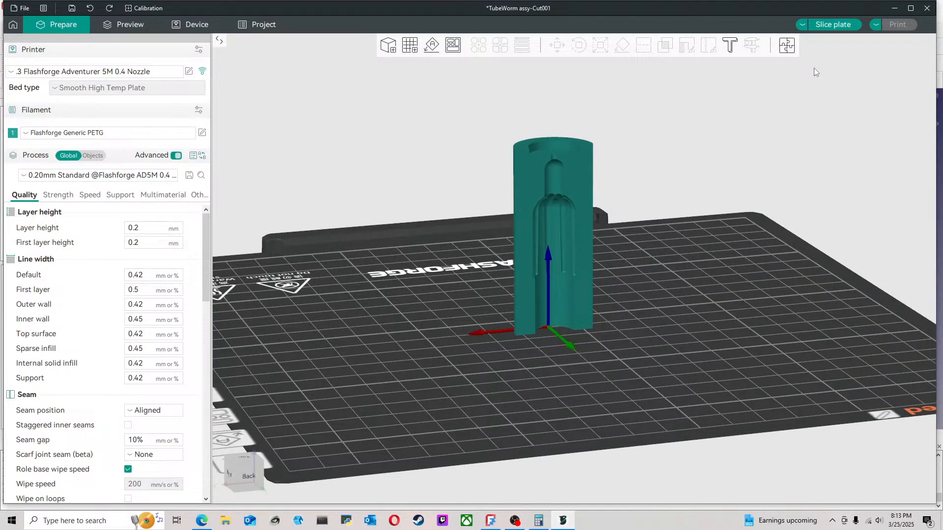
{"action": "left_click", "coordinate": [834, 25]}
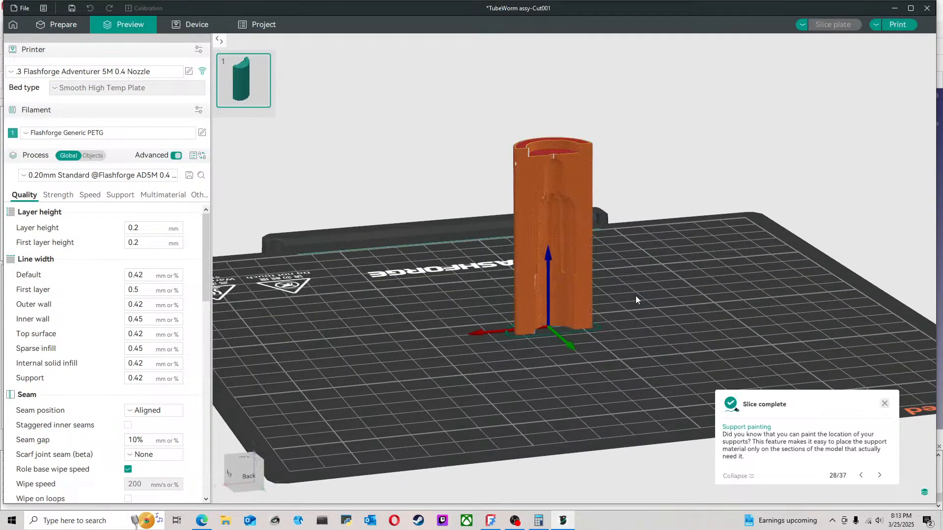
{"action": "left_click_drag", "start_coordinate": [633, 298], "coordinate": [868, 181]}
{"action": "left_click_drag", "start_coordinate": [927, 102], "coordinate": [929, 74]}
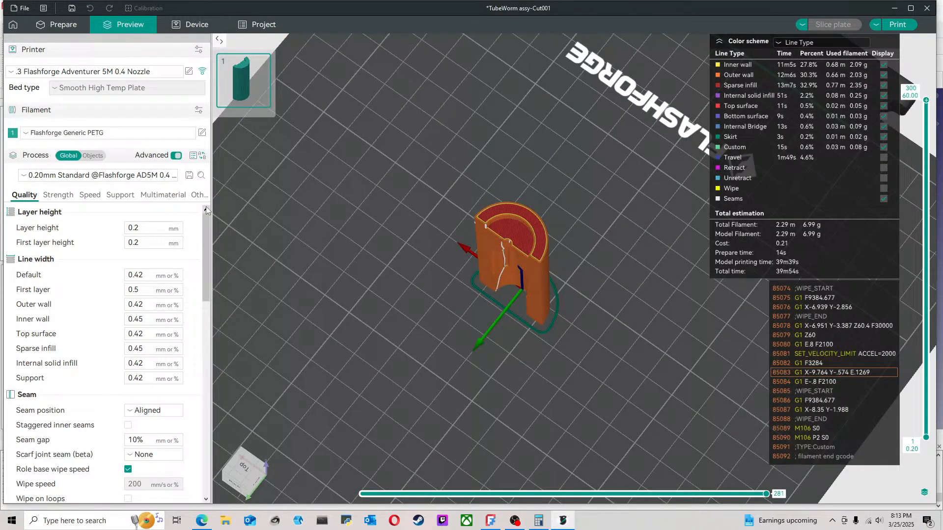
{"action": "left_click_drag", "start_coordinate": [595, 251], "coordinate": [612, 228]}
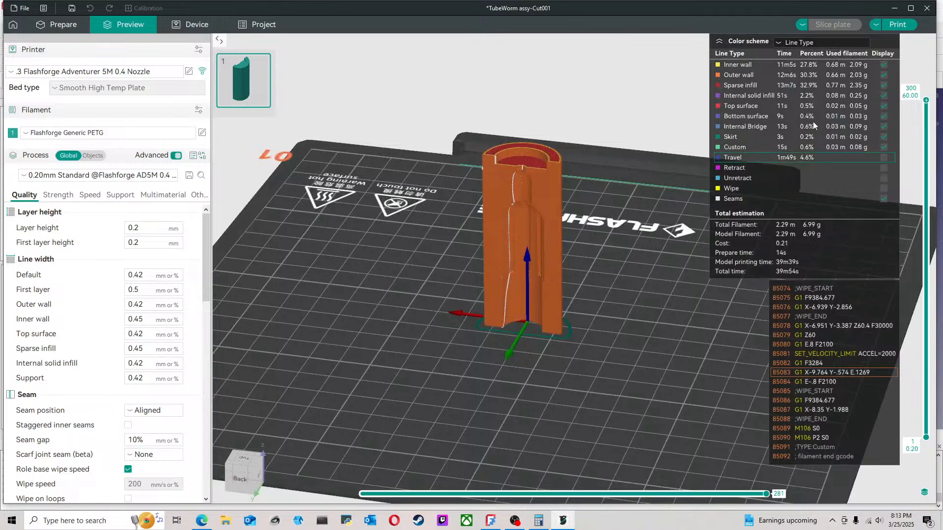
Step: Switch back to FreeCAD and create a Part Design sketch on Cut001's half-ring bottom face, using an independent copy of the part
{"action": "left_click", "coordinate": [893, 9]}
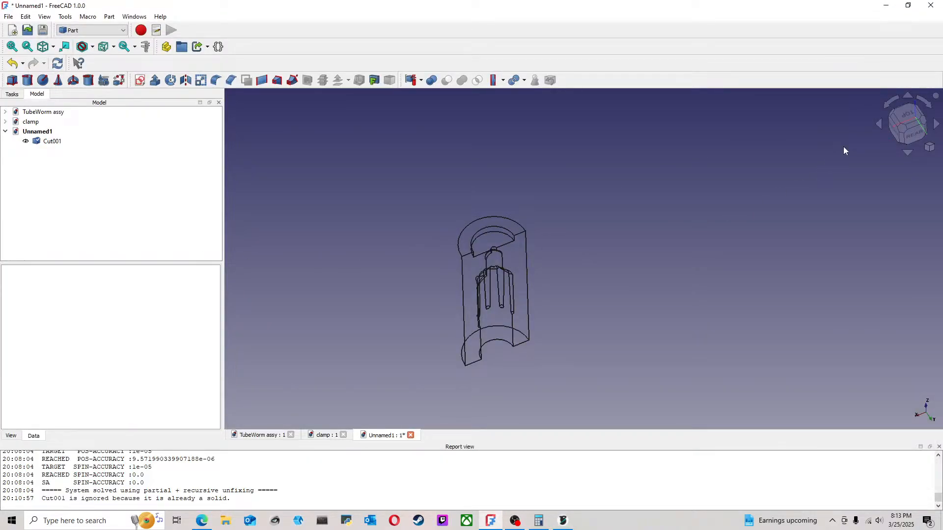
{"action": "left_click", "coordinate": [913, 135]}
{"action": "middle_click_drag", "start_coordinate": [584, 338], "coordinate": [581, 211]}
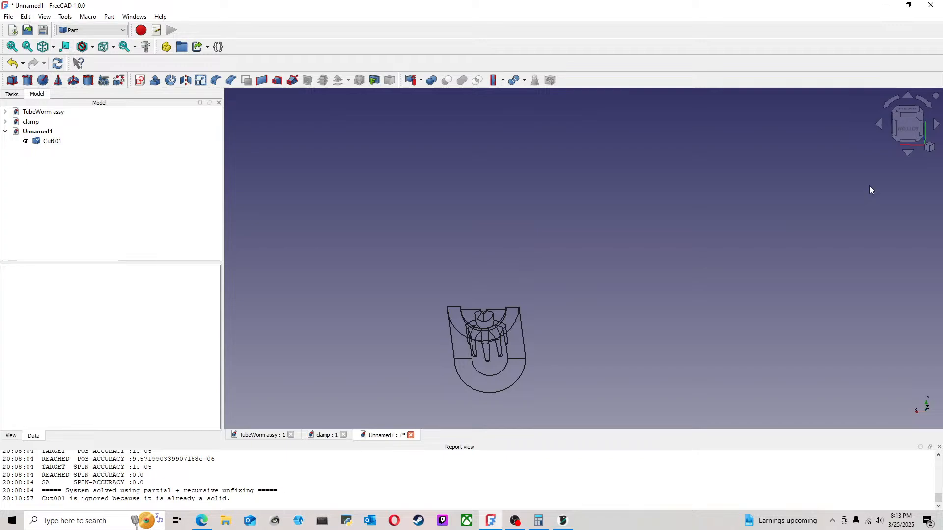
{"action": "left_click", "coordinate": [899, 135]}
{"action": "scroll", "coordinate": [542, 352], "scroll_direction": "up", "scroll_amount": 3}
{"action": "mouse_move", "coordinate": [495, 377]}
{"action": "middle_mouse_down"}
{"action": "mouse_move", "coordinate": [526, 316]}
{"action": "mouse_move", "coordinate": [490, 362]}
{"action": "middle_mouse_up"}
{"action": "left_click", "coordinate": [490, 358]}
{"action": "left_click", "coordinate": [98, 30]}
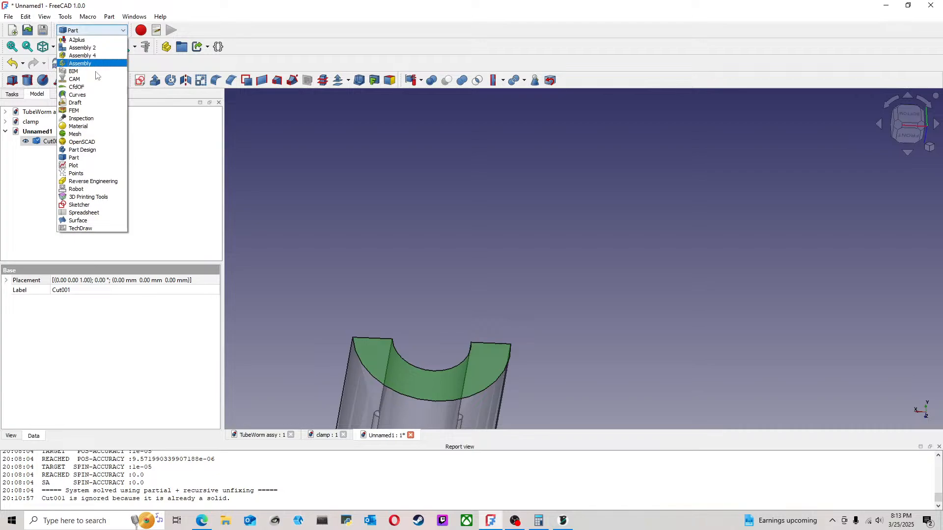
{"action": "left_click", "coordinate": [91, 148]}
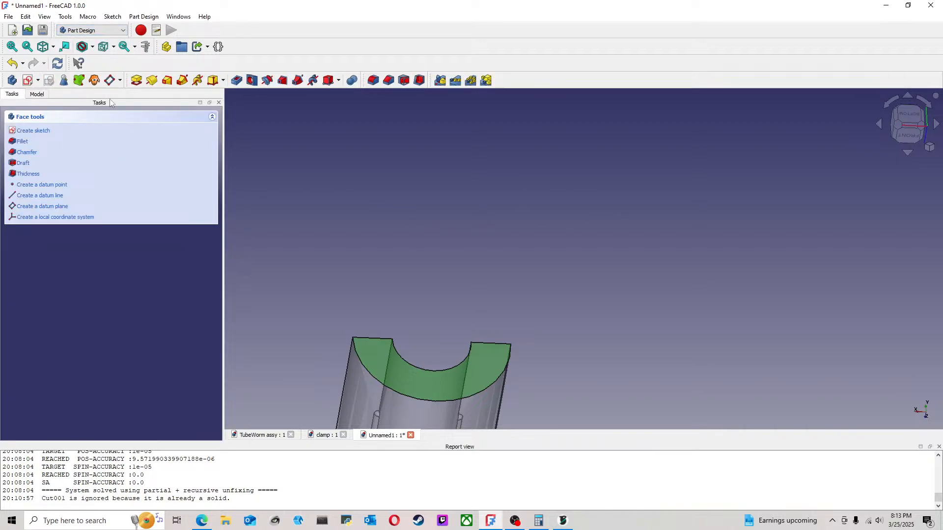
{"action": "left_click", "coordinate": [27, 80]}
{"action": "left_click", "coordinate": [525, 314]}
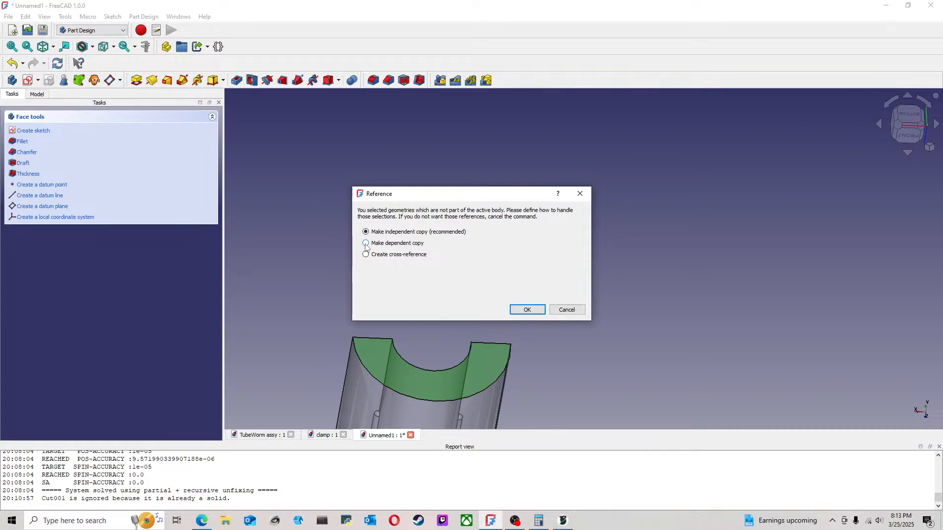
{"action": "left_click", "coordinate": [526, 309]}
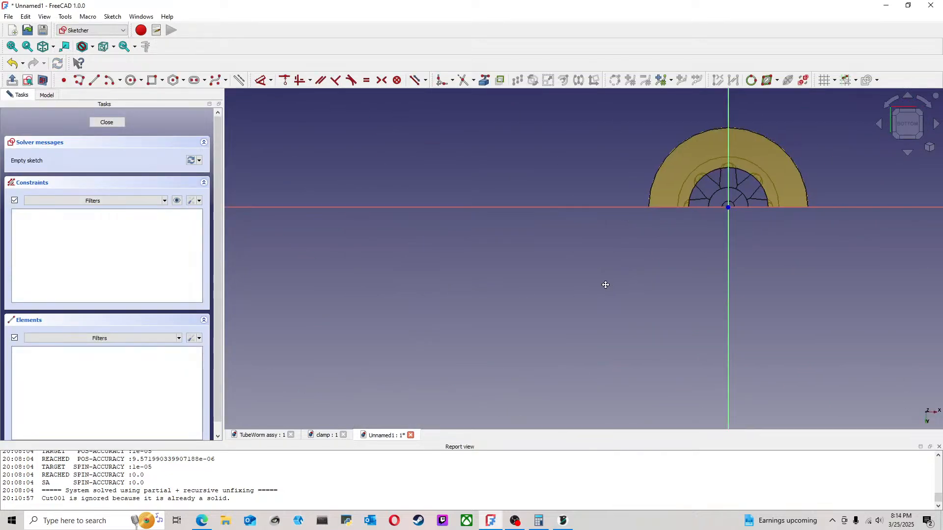
Step: Sketch a rectangle about 4 mm wide and 15 mm tall, starting on the horizontal axis and straddling the vertical axis beyond the outer arc
{"action": "left_click", "coordinate": [46, 96]}
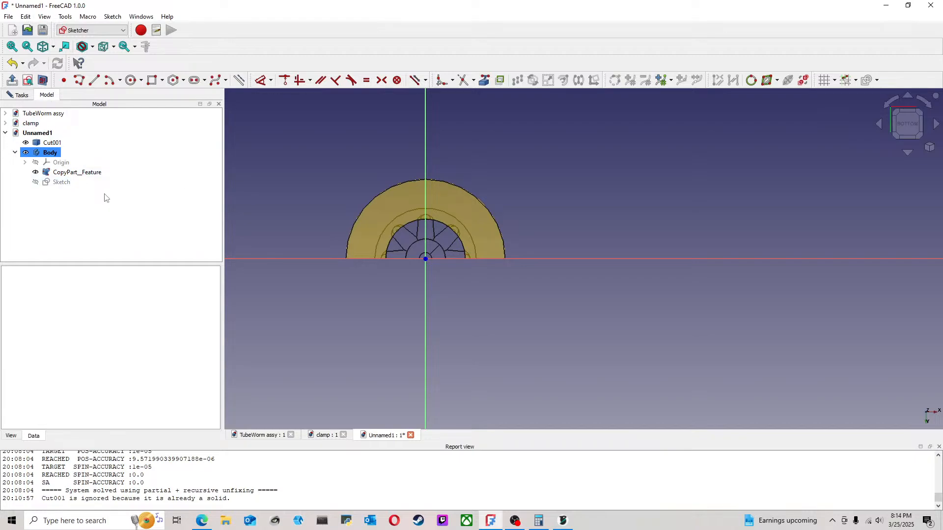
{"action": "left_click", "coordinate": [59, 182]}
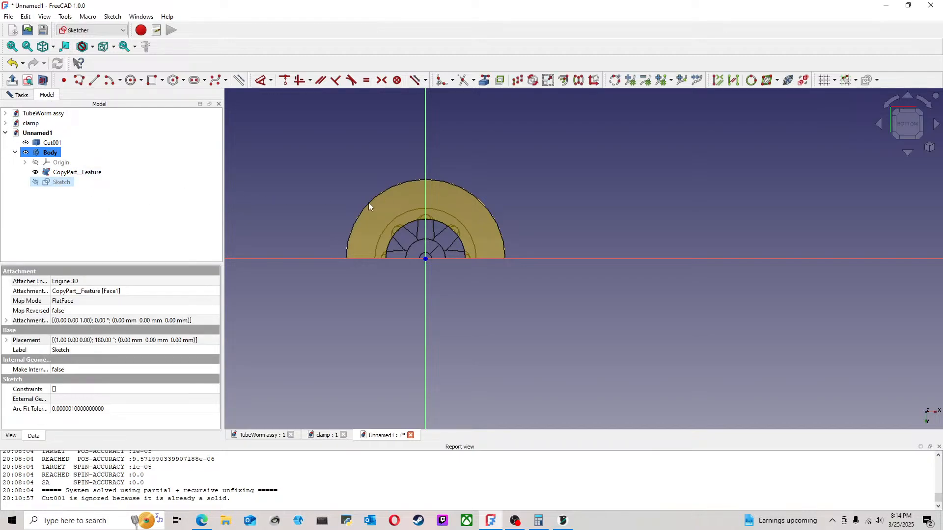
{"action": "scroll", "coordinate": [369, 206], "scroll_direction": "up", "scroll_amount": 2}
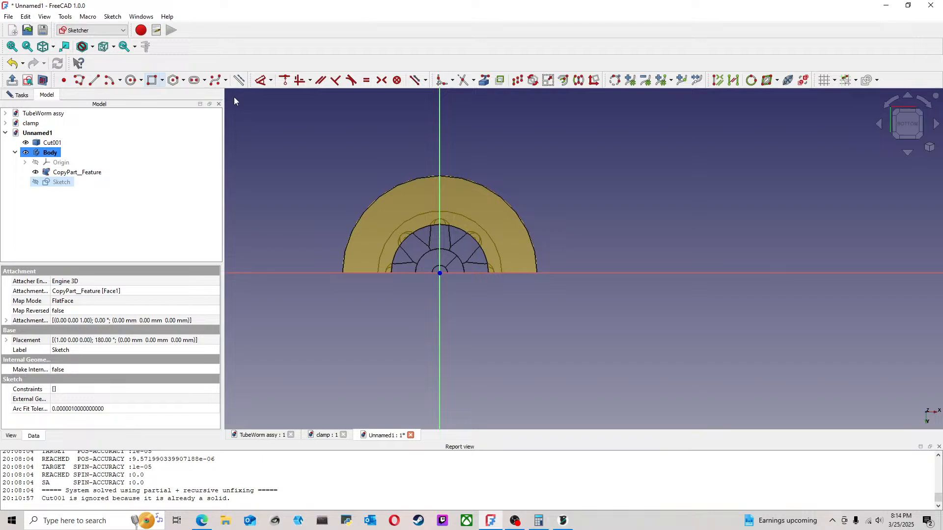
{"action": "scroll", "coordinate": [395, 155], "scroll_direction": "up", "scroll_amount": 2}
{"action": "left_click", "coordinate": [153, 80]}
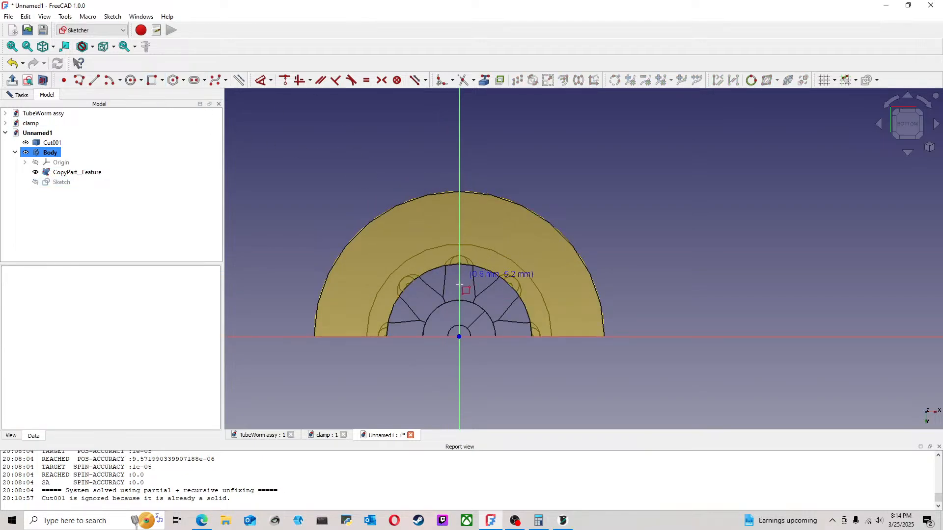
{"action": "left_click", "coordinate": [445, 336]}
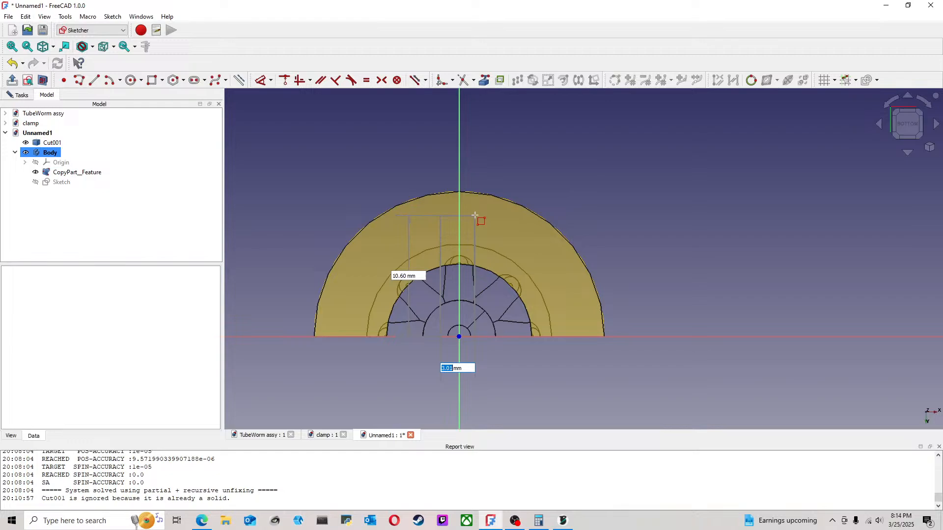
{"action": "left_click", "coordinate": [485, 163]}
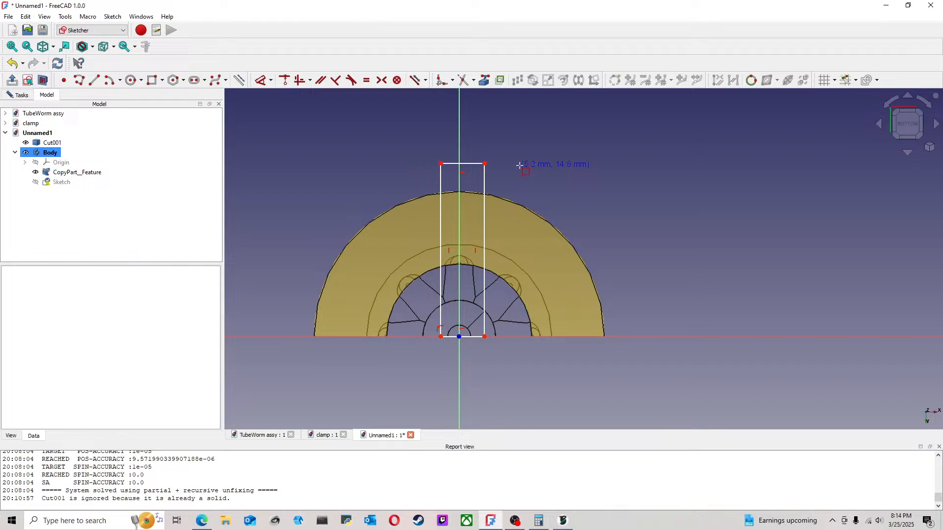
{"action": "mouse_move", "coordinate": [558, 193]}
{"action": "middle_mouse_down"}
{"action": "mouse_move", "coordinate": [589, 211]}
{"action": "mouse_move", "coordinate": [587, 181]}
{"action": "mouse_move", "coordinate": [587, 207]}
{"action": "mouse_move", "coordinate": [591, 195]}
{"action": "middle_mouse_up"}
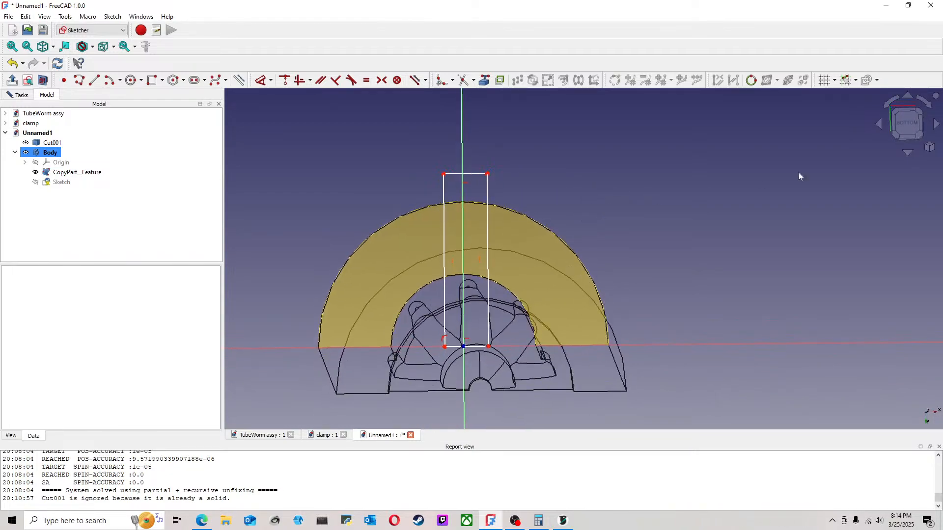
{"action": "left_click", "coordinate": [907, 123]}
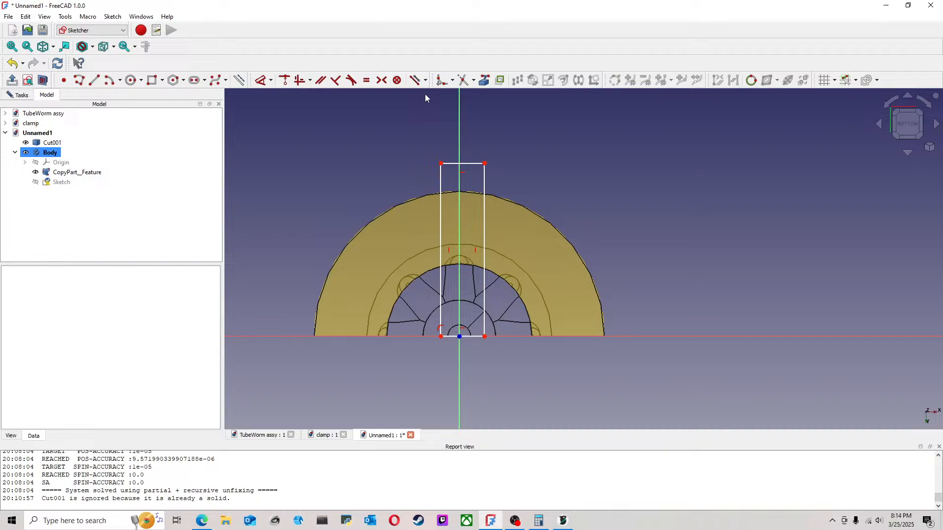
Step: Dimension the distance between the rectangle's two vertical sides and set it to 4 mm
{"action": "left_click", "coordinate": [263, 82]}
{"action": "left_click", "coordinate": [441, 180]}
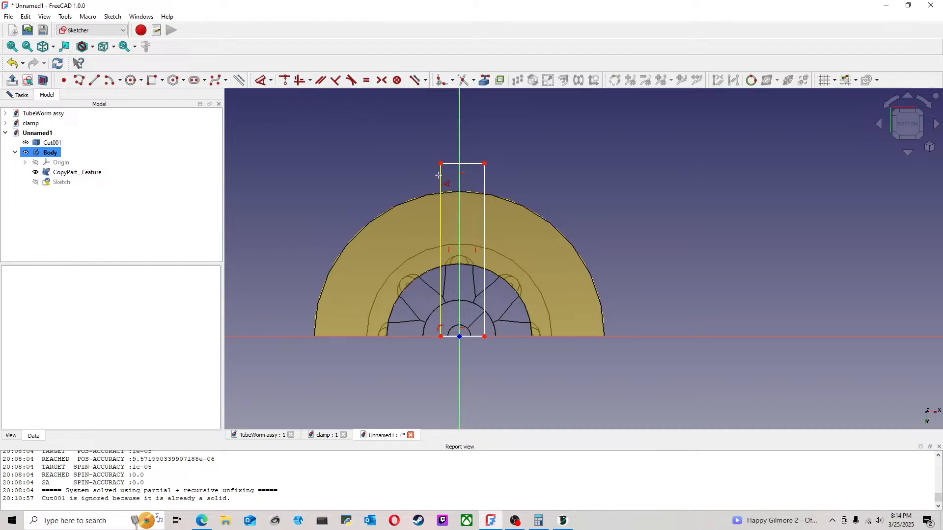
{"action": "left_click", "coordinate": [484, 178]}
{"action": "left_click", "coordinate": [530, 147]}
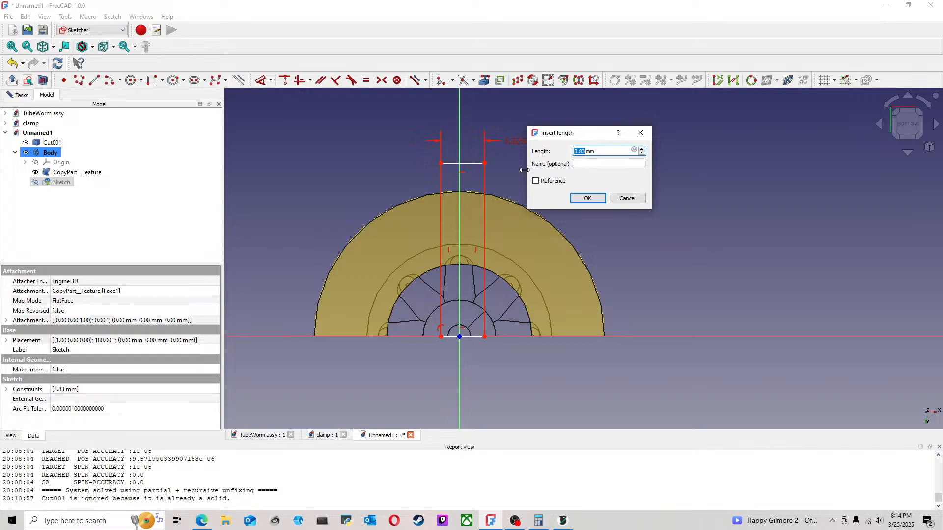
{"action": "type", "text": "4"}
{"action": "left_click", "coordinate": [587, 198]}
Step: Constrain the rectangle's corner on the horizontal axis to a distance of 2 mm from the sketch origin
{"action": "scroll", "coordinate": [466, 341], "scroll_direction": "up", "scroll_amount": 2}
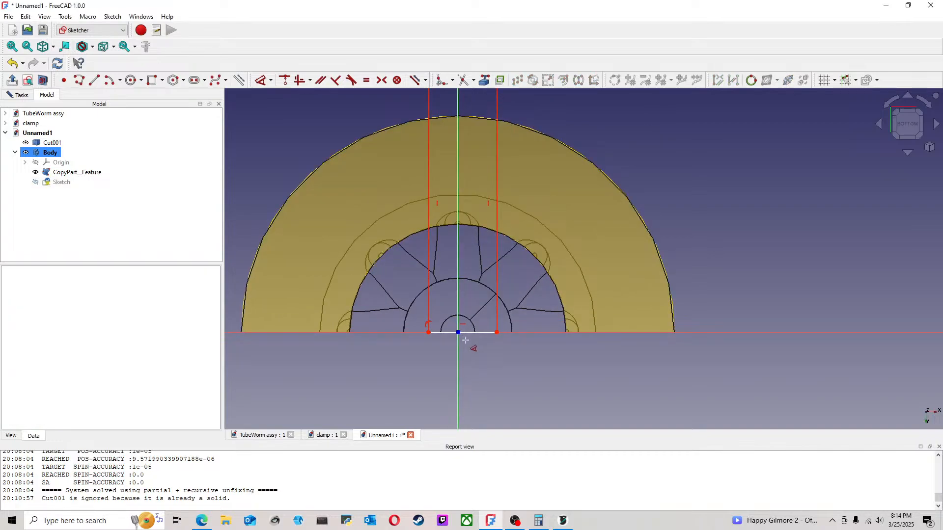
{"action": "left_click", "coordinate": [459, 333]}
{"action": "left_click", "coordinate": [496, 333]}
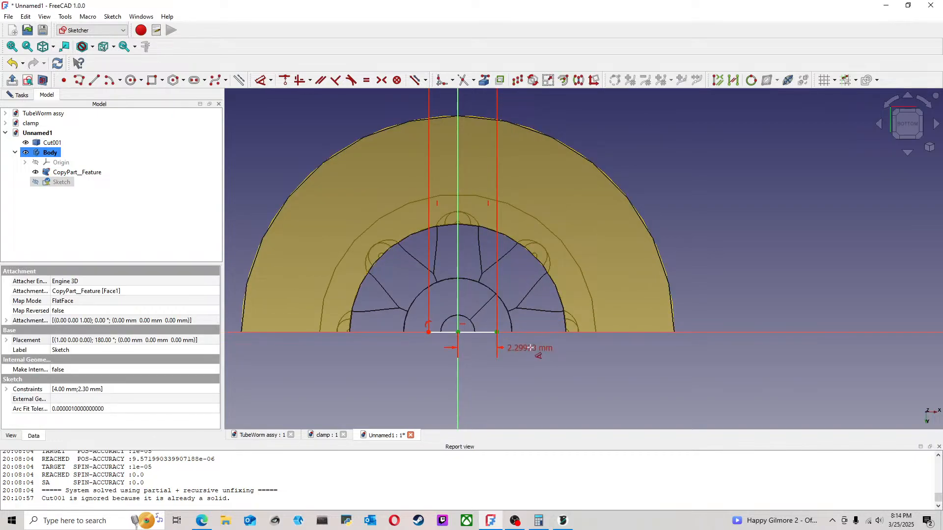
{"action": "left_click", "coordinate": [522, 357]}
{"action": "type", "text": "2mm"}
{"action": "left_click", "coordinate": [576, 411]}
{"action": "scroll", "coordinate": [567, 368], "scroll_direction": "down", "scroll_amount": 2}
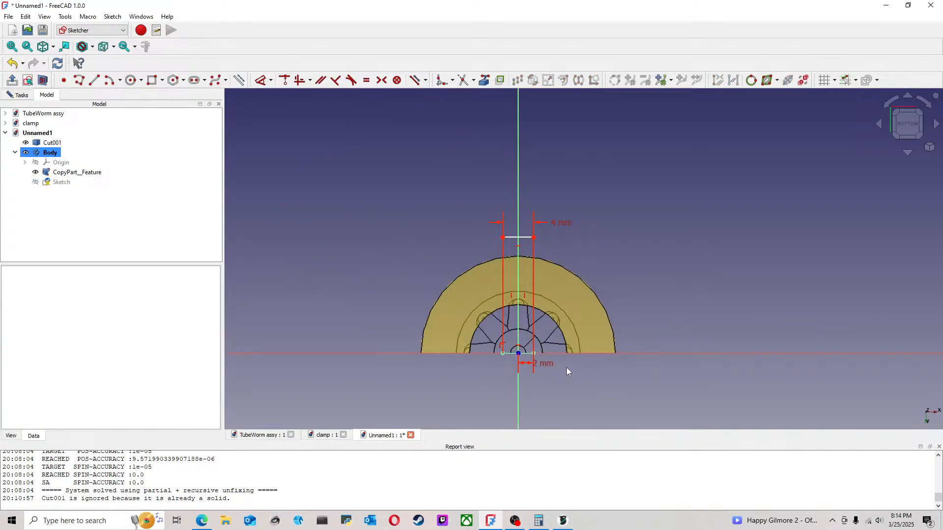
Step: Switch to the Part Design workbench and close the rectangle sketch
{"action": "mouse_move", "coordinate": [433, 246]}
{"action": "middle_mouse_down"}
{"action": "mouse_move", "coordinate": [400, 206]}
{"action": "mouse_move", "coordinate": [426, 219]}
{"action": "middle_mouse_up"}
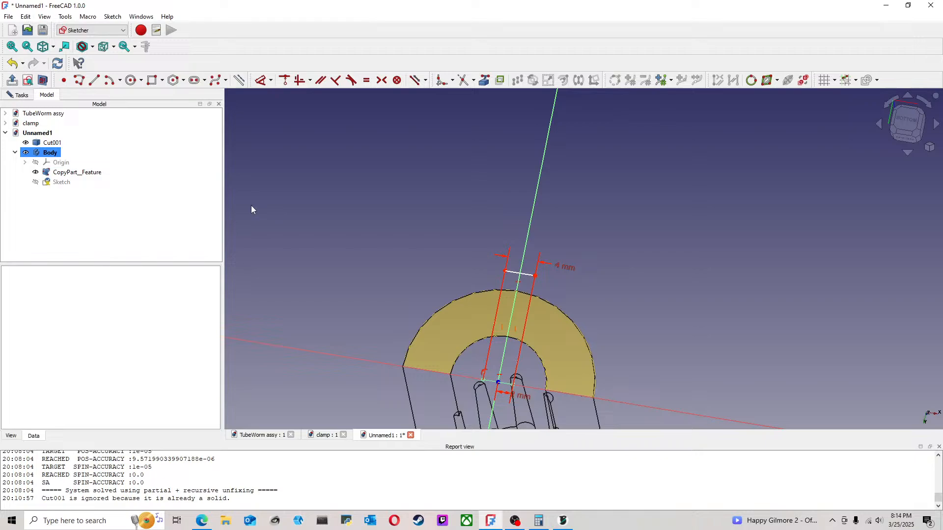
{"action": "left_click", "coordinate": [60, 182]}
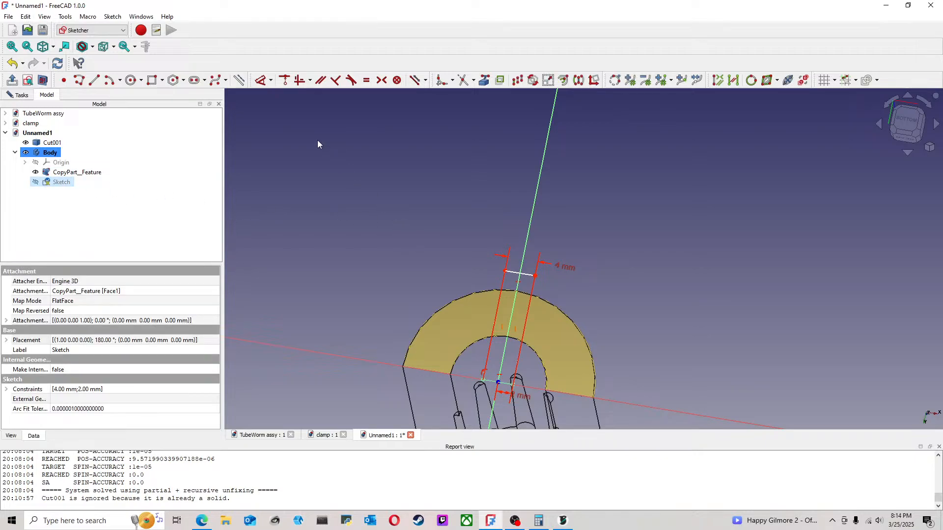
{"action": "left_click", "coordinate": [102, 30]}
{"action": "left_click", "coordinate": [91, 147]}
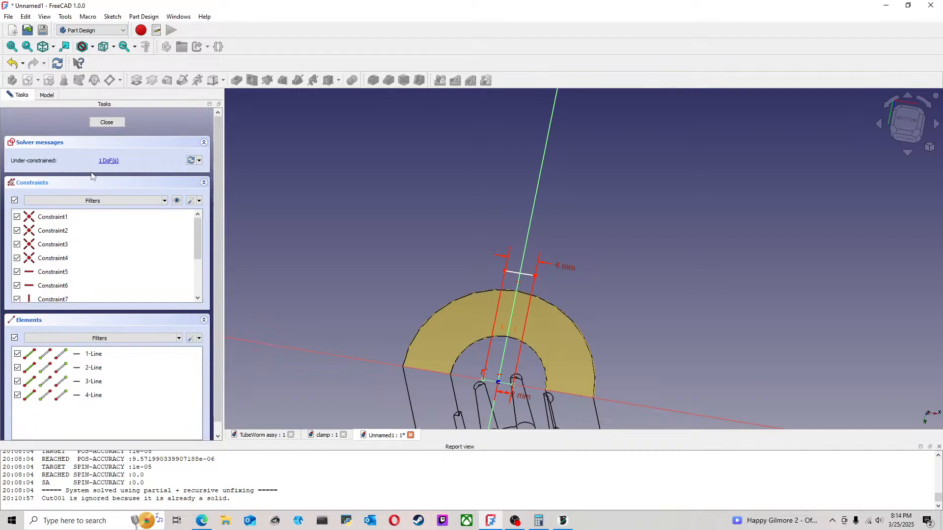
{"action": "left_click", "coordinate": [101, 123]}
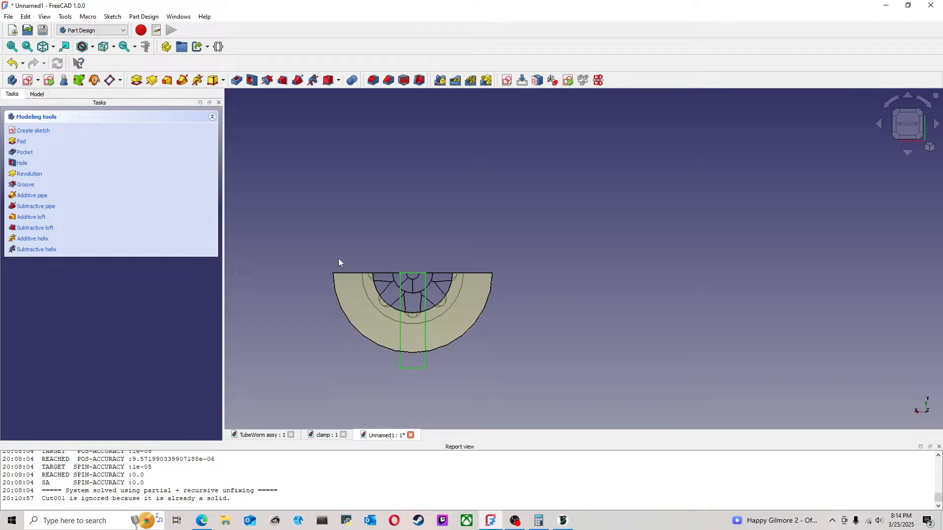
Step: Try to cut a pocket into the copied half-ring face with the rectangle sketch
{"action": "left_click", "coordinate": [33, 95]}
{"action": "left_click", "coordinate": [58, 189]}
{"action": "left_click", "coordinate": [45, 181]}
{"action": "left_click", "coordinate": [237, 81]}
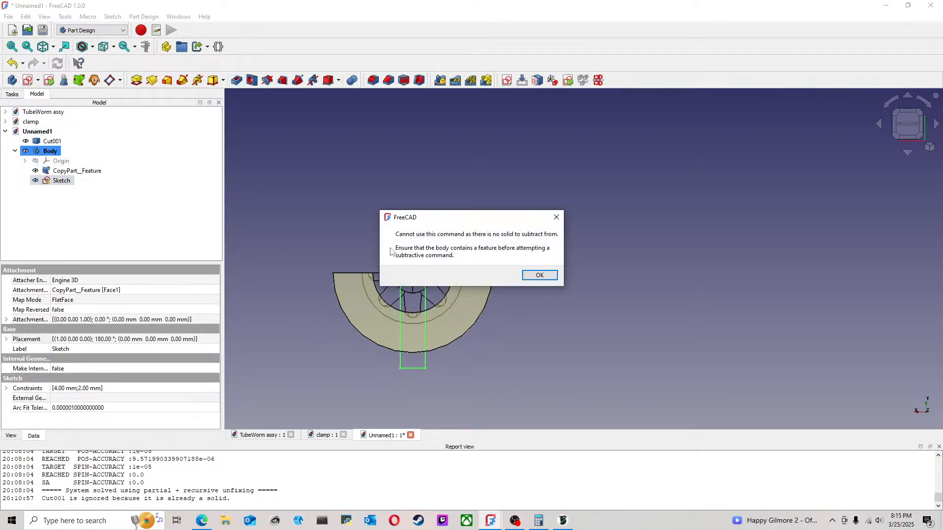
{"action": "left_click", "coordinate": [540, 276]}
Step: Delete the rectangle sketch and Cut001, and close the unnamed document without saving
{"action": "middle_click_drag", "start_coordinate": [229, 241], "coordinate": [266, 221]}
{"action": "middle_click_drag", "start_coordinate": [381, 290], "coordinate": [392, 269]}
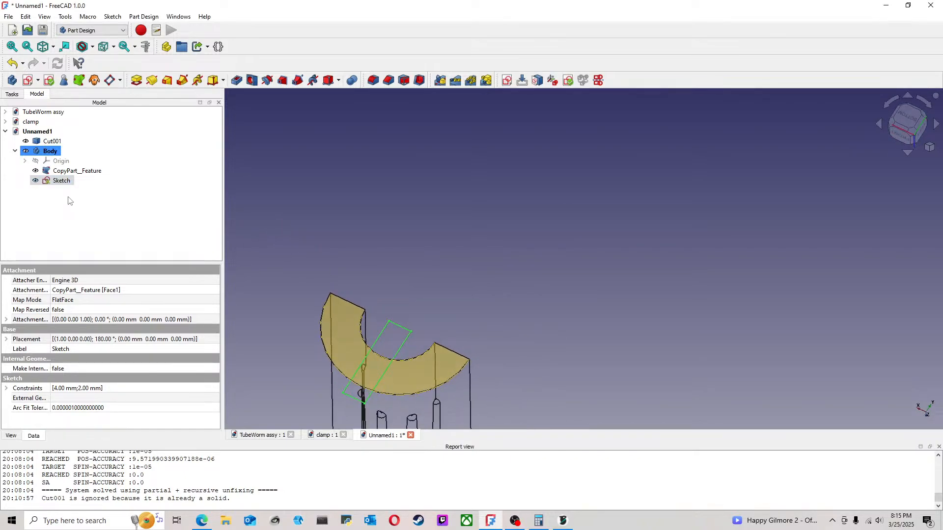
{"action": "key", "text": "Delete"}
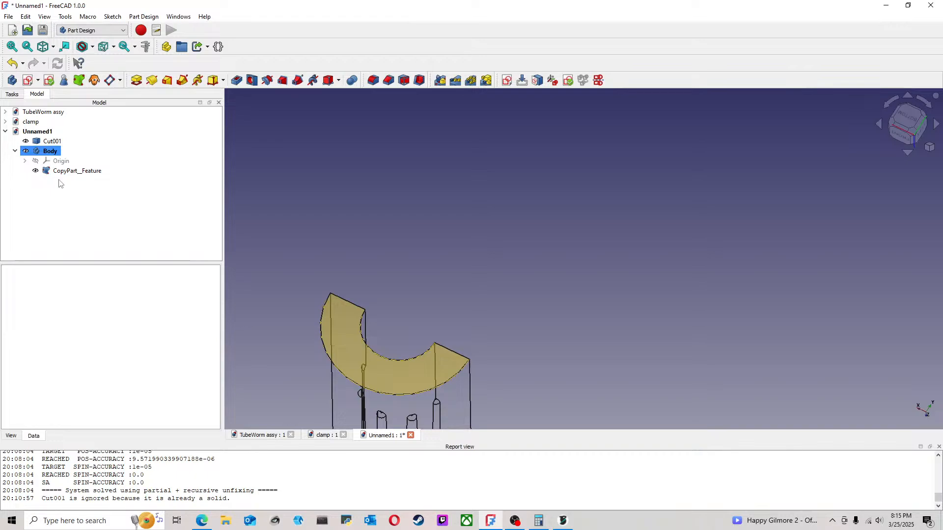
{"action": "left_click", "coordinate": [78, 171]}
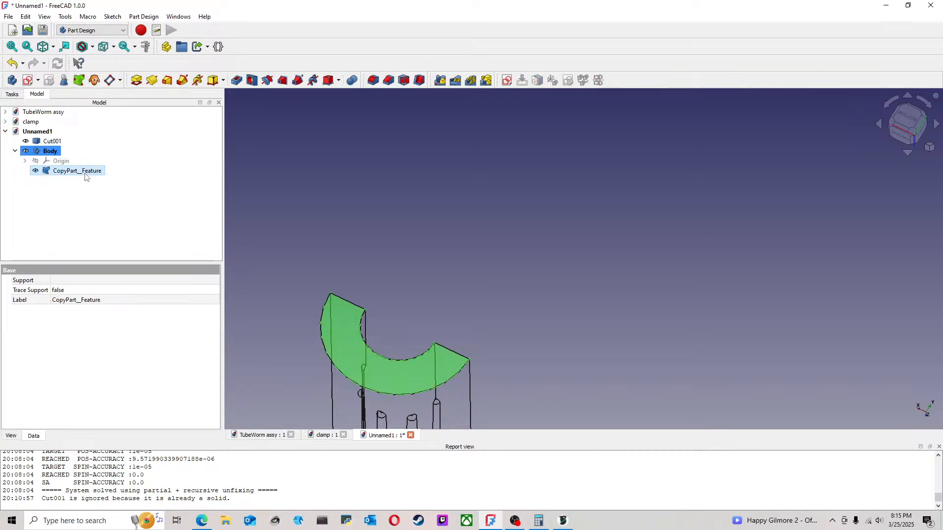
{"action": "left_click", "coordinate": [52, 142]}
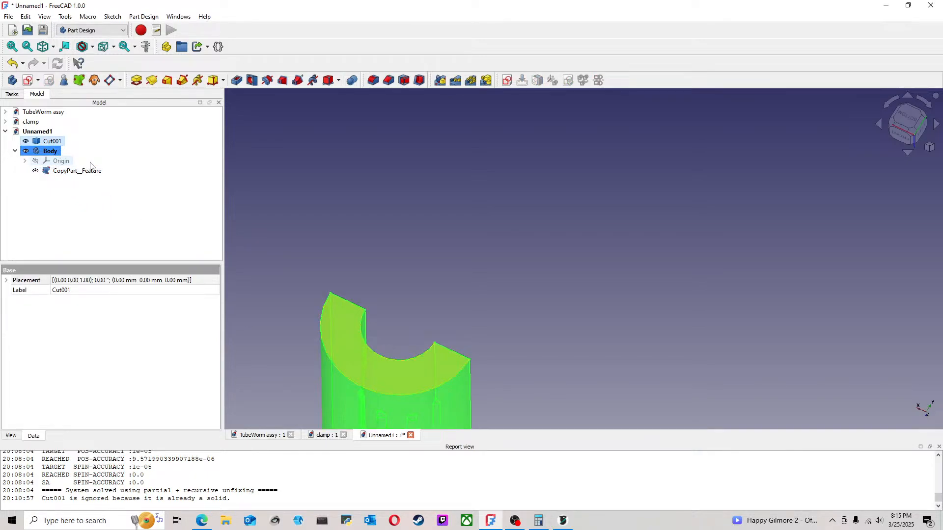
{"action": "key", "text": "Delete"}
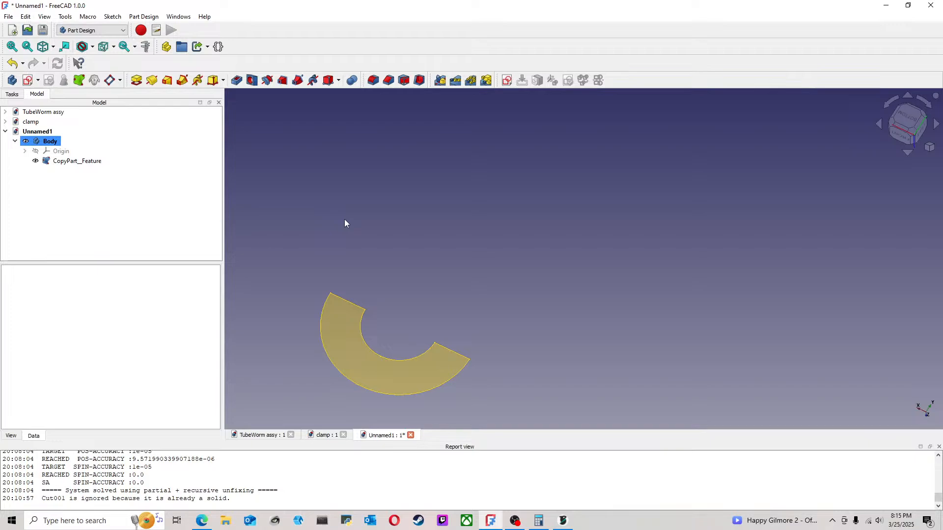
{"action": "left_click", "coordinate": [410, 436]}
{"action": "left_click", "coordinate": [521, 278]}
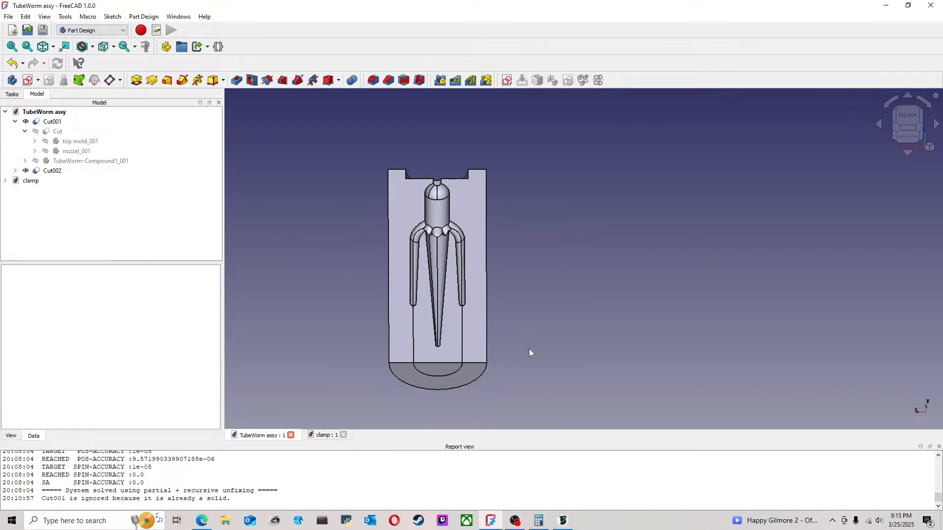
Step: Switch to the Part workbench with the TubeWorm assembly seen from below, and close the clamp document
{"action": "left_click", "coordinate": [908, 136]}
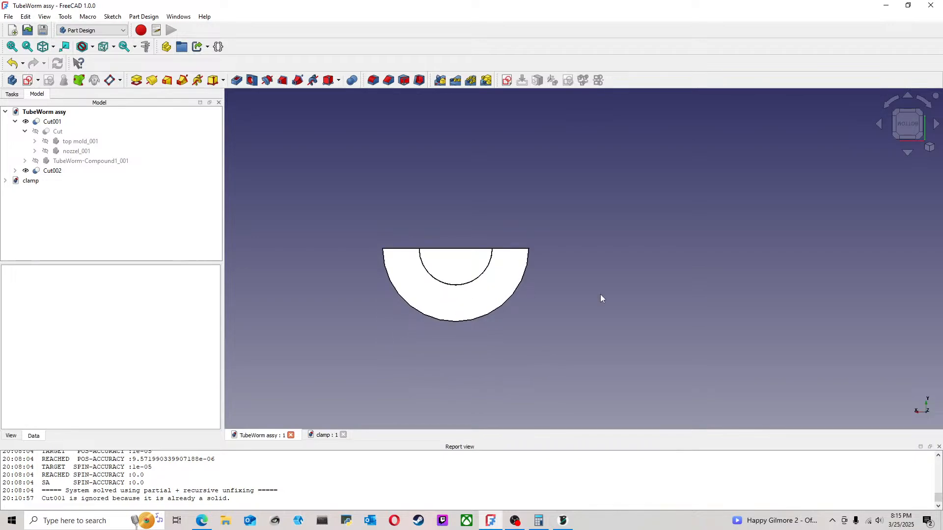
{"action": "scroll", "coordinate": [560, 294], "scroll_direction": "up", "scroll_amount": 4}
{"action": "scroll", "coordinate": [502, 344], "scroll_direction": "down", "scroll_amount": 3}
{"action": "middle_click_drag", "start_coordinate": [443, 316], "coordinate": [510, 321]}
{"action": "left_click", "coordinate": [108, 33]}
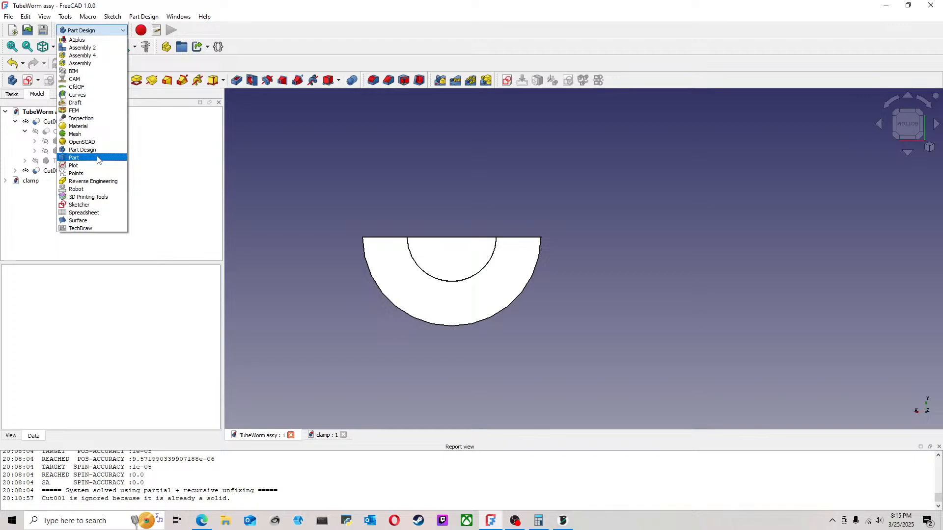
{"action": "left_click", "coordinate": [98, 159]}
{"action": "scroll", "coordinate": [514, 244], "scroll_direction": "up", "scroll_amount": 1}
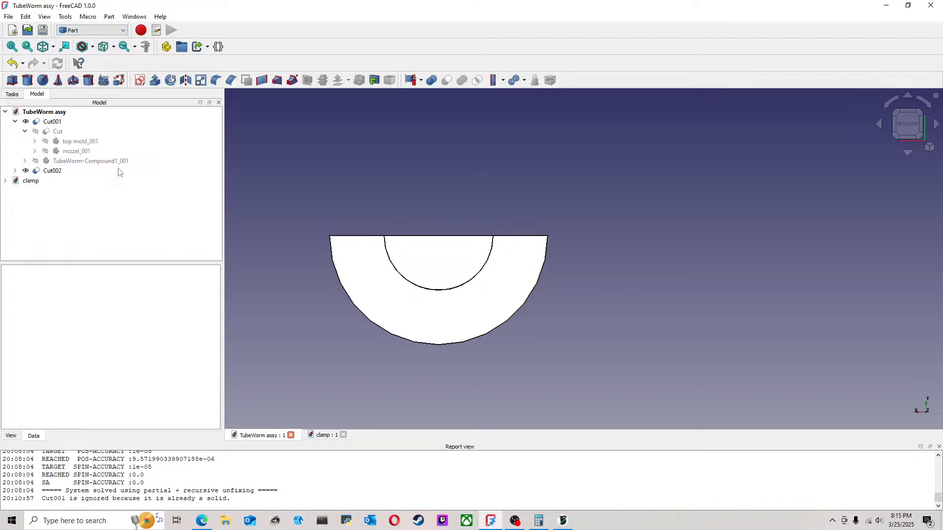
{"action": "left_click", "coordinate": [334, 438]}
{"action": "left_click", "coordinate": [343, 435]}
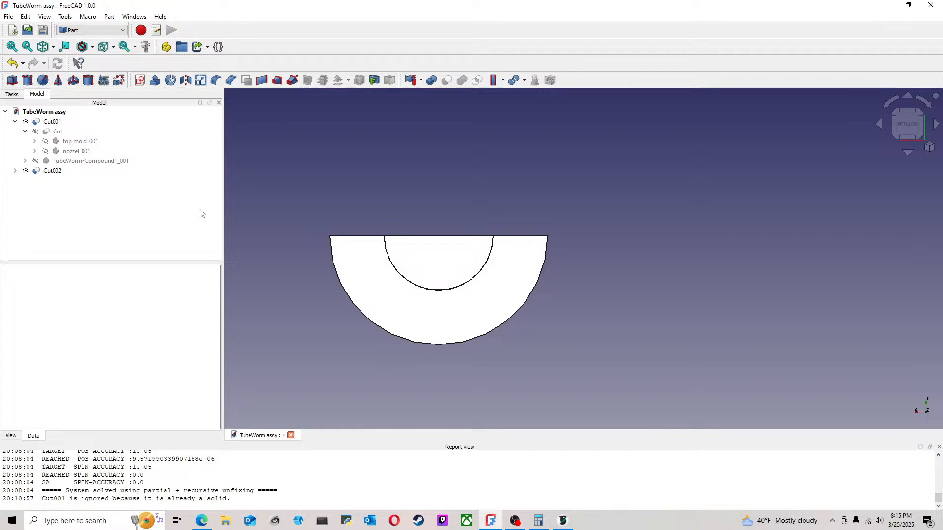
Step: Add a Part cube primitive to the TubeWorm assembly
{"action": "left_click", "coordinate": [12, 80]}
{"action": "scroll", "coordinate": [613, 223], "scroll_direction": "down", "scroll_amount": 1}
{"action": "middle_click_drag", "start_coordinate": [613, 223], "coordinate": [730, 238]}
{"action": "scroll", "coordinate": [868, 171], "scroll_direction": "down", "scroll_amount": 2}
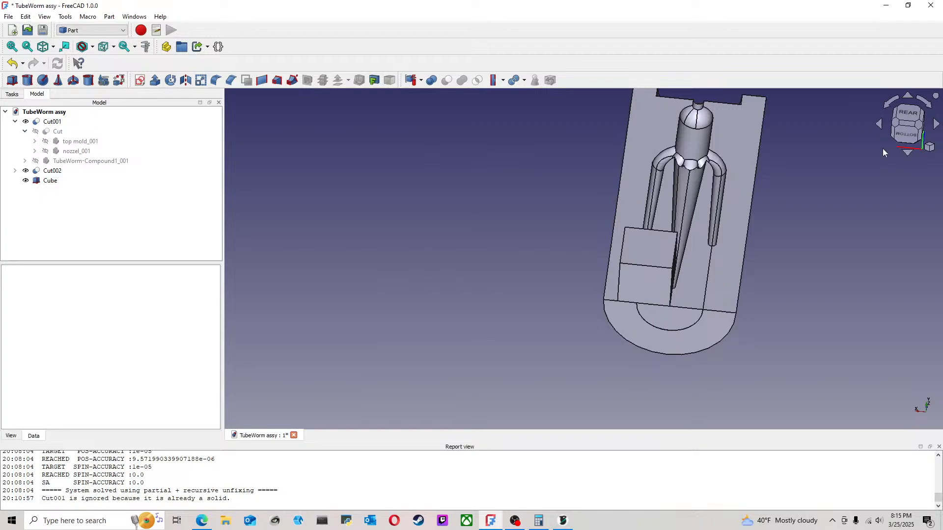
Step: Edit the cube and set its height to 5 mm and its length to 4 mm
{"action": "right_click", "coordinate": [52, 183]}
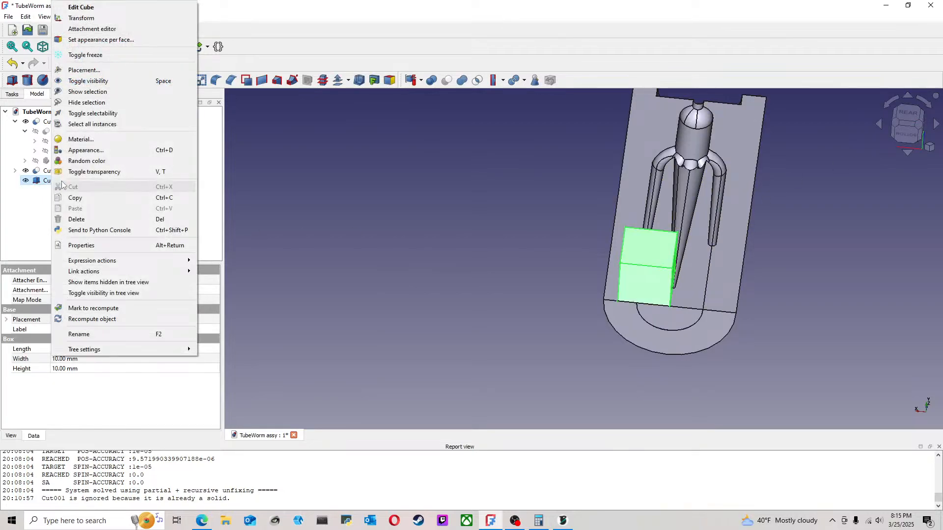
{"action": "left_click", "coordinate": [81, 7]}
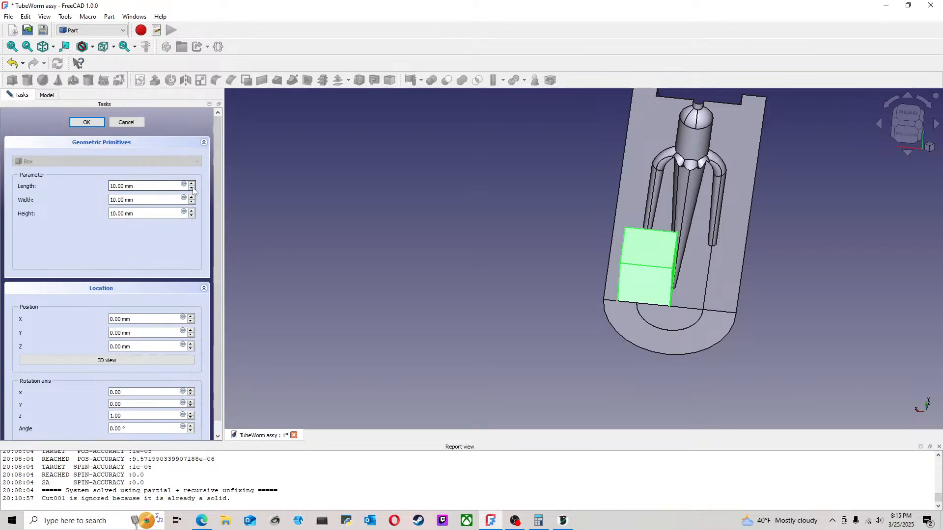
{"action": "left_click", "coordinate": [191, 216]}
{"action": "left_click", "coordinate": [191, 217]}
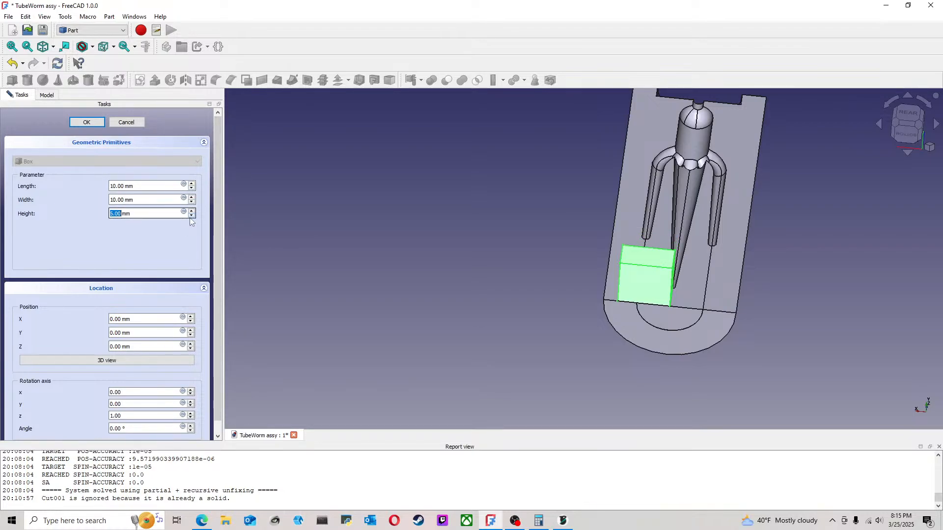
{"action": "left_click", "coordinate": [192, 189]}
{"action": "left_click", "coordinate": [192, 189]}
{"action": "left_click", "coordinate": [191, 188]}
{"action": "left_click", "coordinate": [192, 189]}
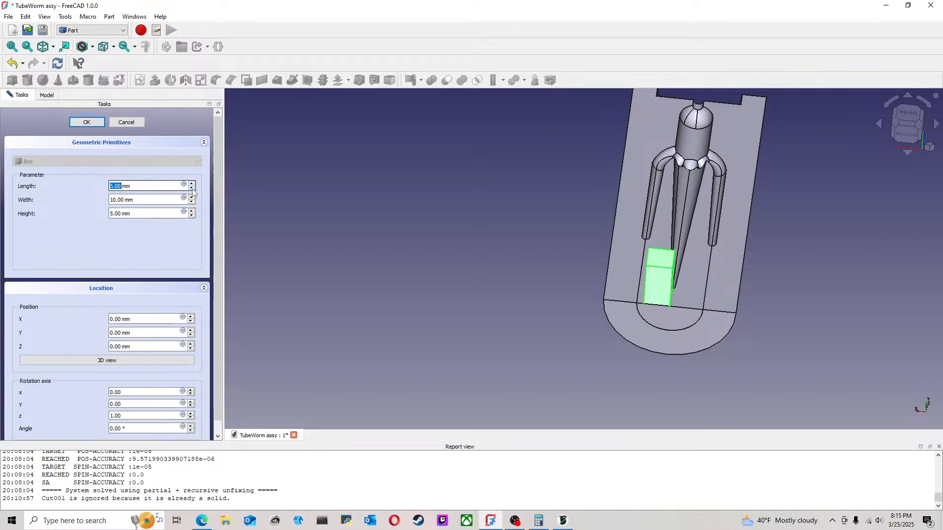
{"action": "left_click", "coordinate": [192, 189]}
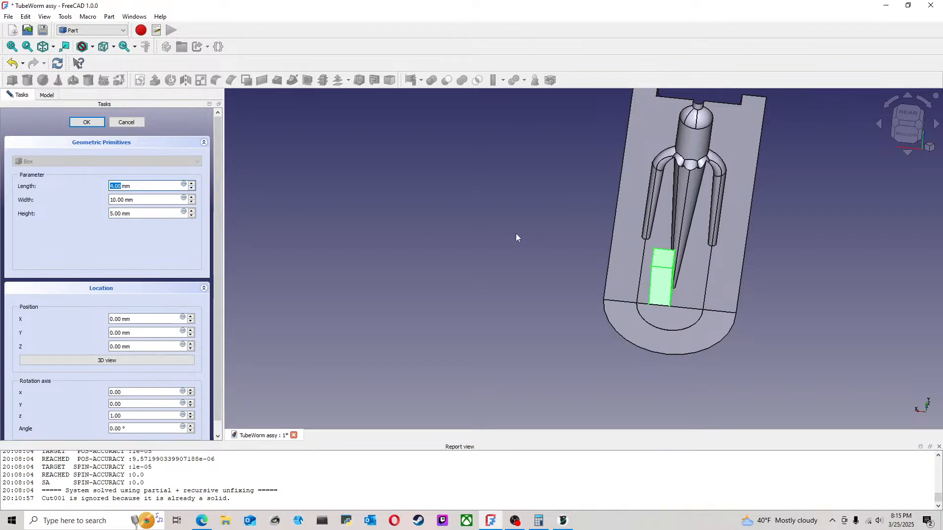
Step: Check the cube against the mold from below, set its width to 13 mm and apply the dimensions
{"action": "scroll", "coordinate": [735, 274], "scroll_direction": "up", "scroll_amount": 2}
{"action": "middle_click_drag", "start_coordinate": [441, 300], "coordinate": [463, 273]}
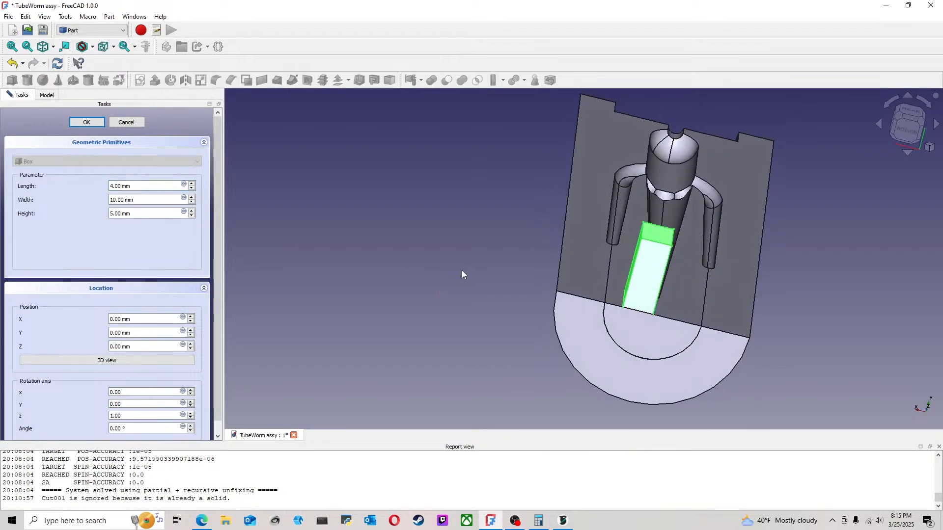
{"action": "left_click", "coordinate": [900, 135]}
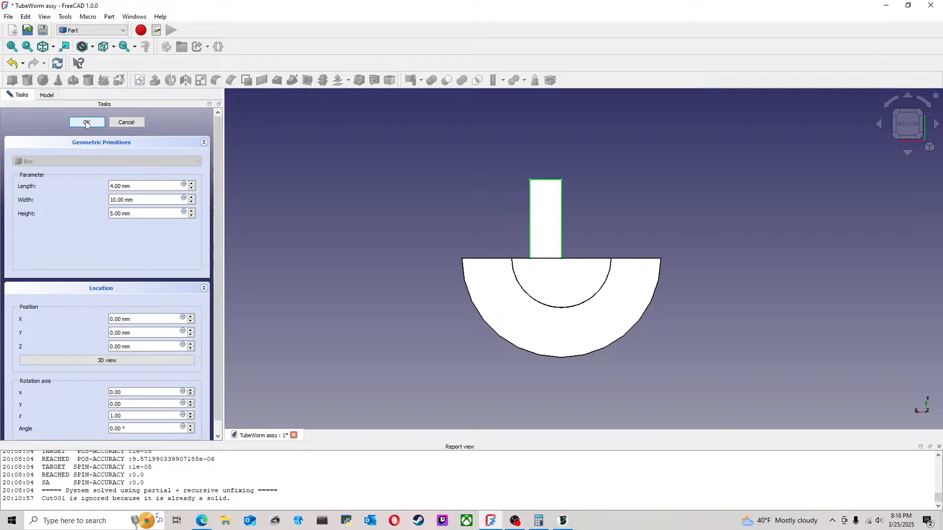
{"action": "left_click", "coordinate": [192, 197]}
{"action": "left_click", "coordinate": [192, 197]}
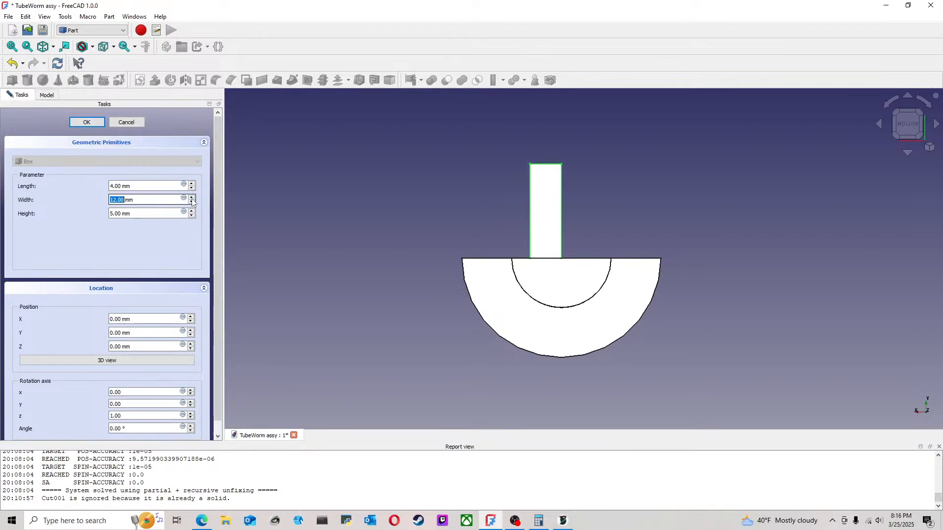
{"action": "left_click", "coordinate": [192, 197]}
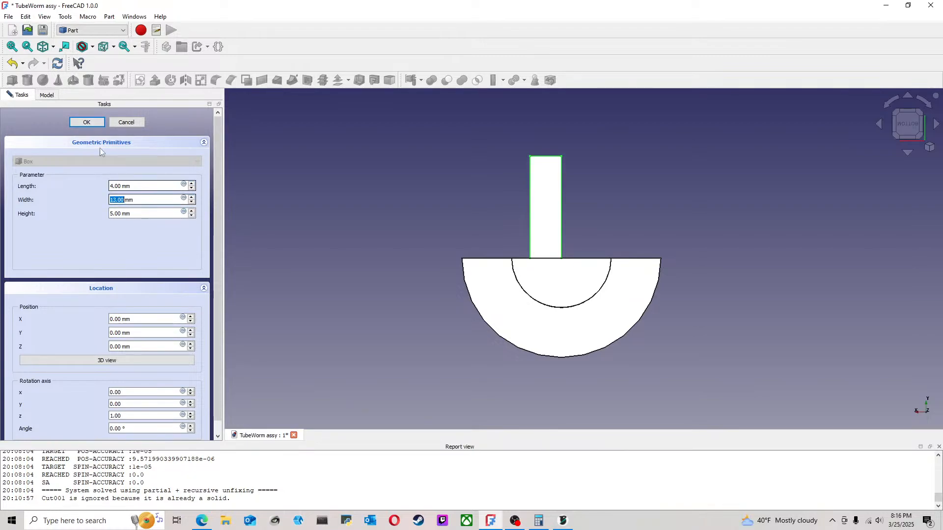
{"action": "left_click", "coordinate": [86, 123]}
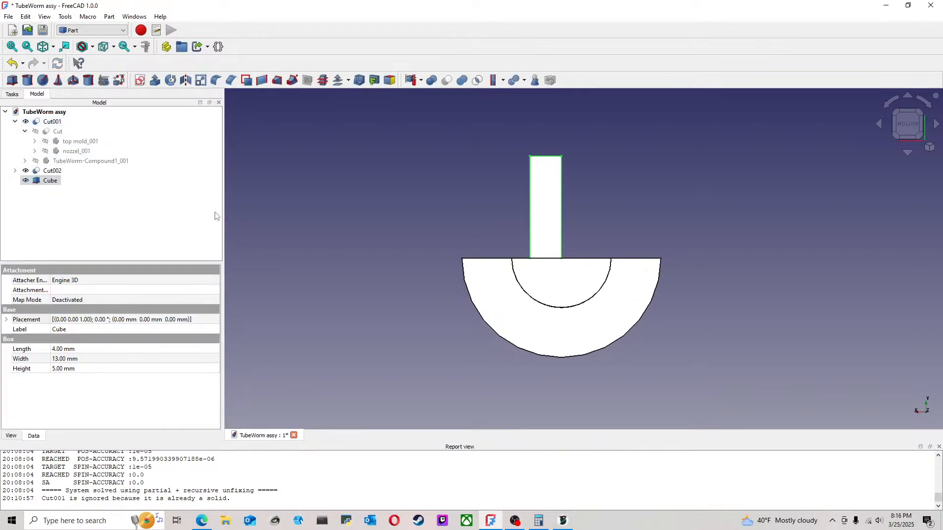
Step: Set the cube's placement to X -2 mm and Y -13 mm so it spans the mold half's bottom
{"action": "right_click", "coordinate": [52, 183]}
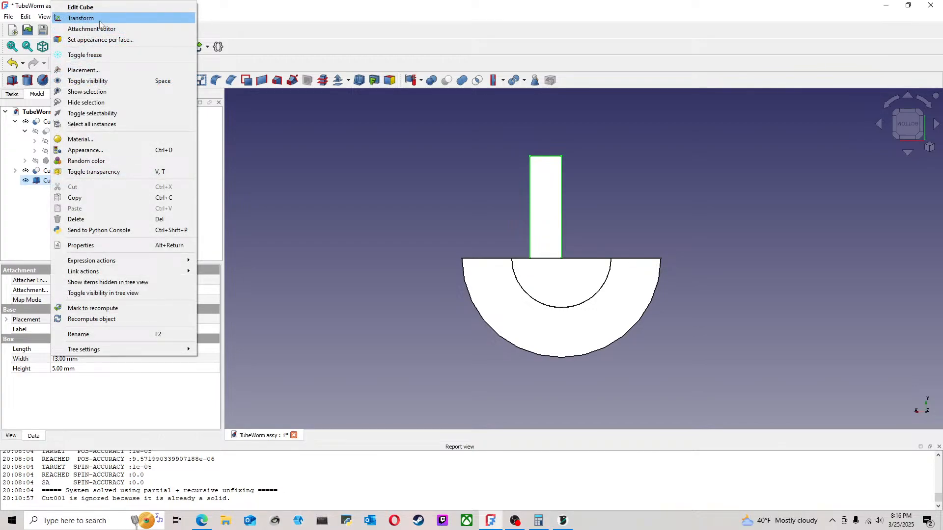
{"action": "left_click", "coordinate": [91, 69]}
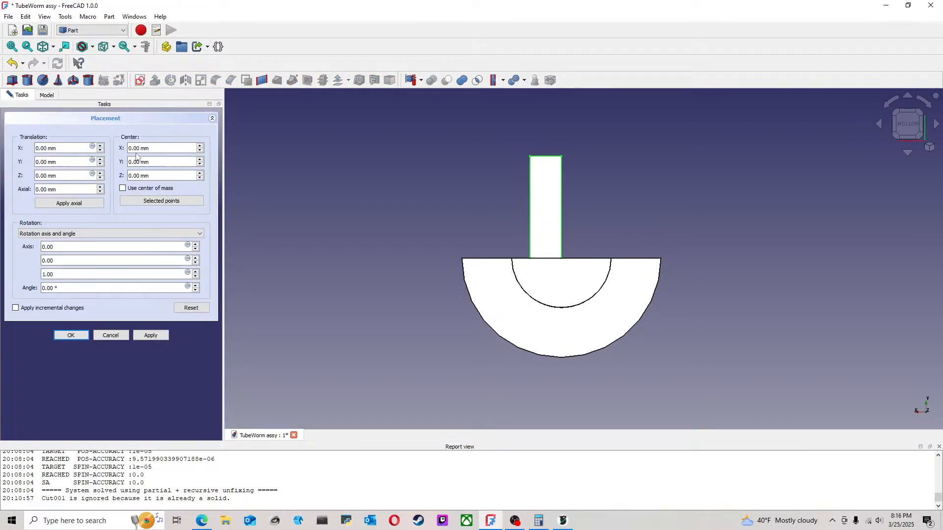
{"action": "left_click", "coordinate": [99, 165]}
{"action": "scroll", "coordinate": [100, 168], "scroll_direction": "down", "scroll_amount": 11}
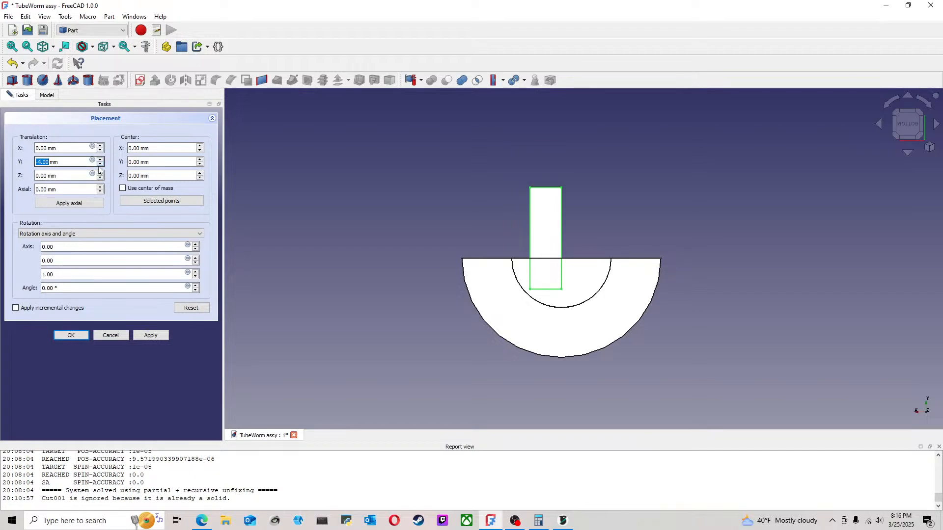
{"action": "scroll", "coordinate": [100, 168], "scroll_direction": "down", "scroll_amount": 1}
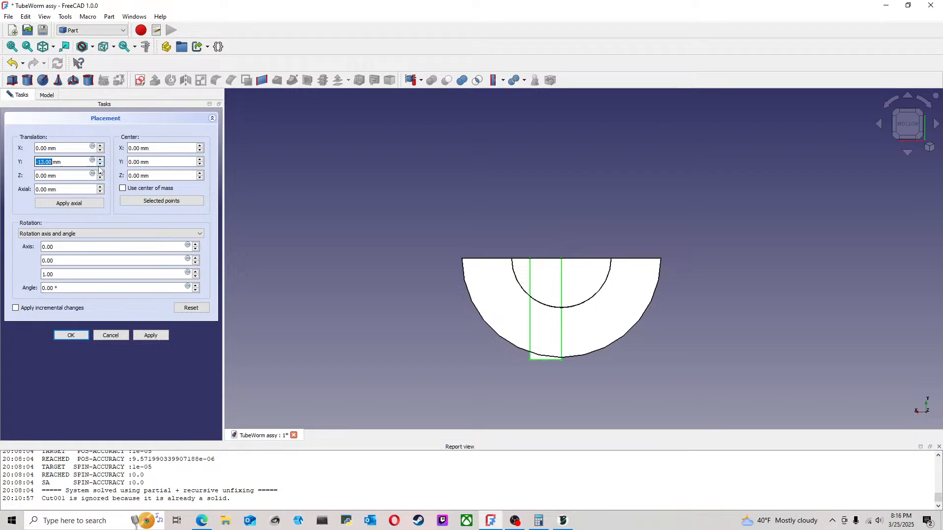
{"action": "scroll", "coordinate": [102, 154], "scroll_direction": "down", "scroll_amount": 2}
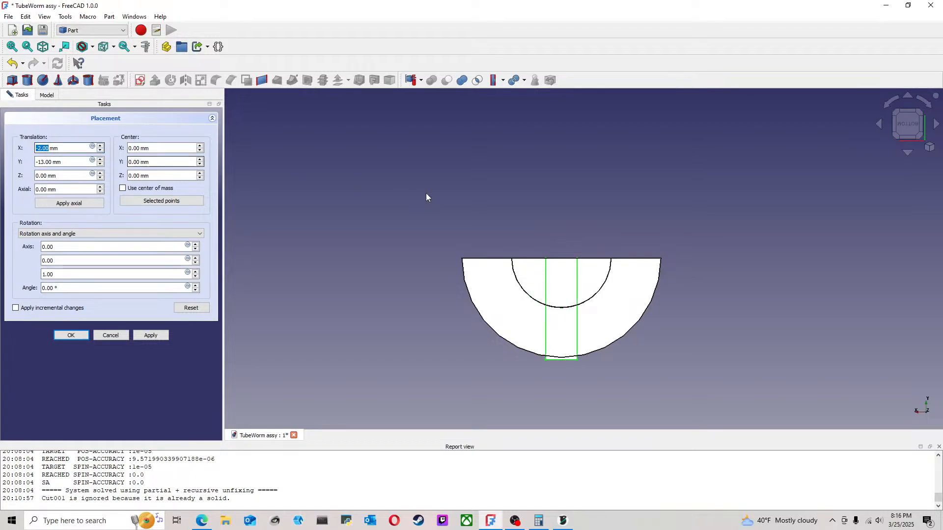
{"action": "mouse_move", "coordinate": [624, 220]}
{"action": "middle_mouse_down"}
{"action": "mouse_move", "coordinate": [616, 295]}
{"action": "mouse_move", "coordinate": [603, 322]}
{"action": "mouse_move", "coordinate": [644, 333]}
{"action": "mouse_move", "coordinate": [649, 282]}
{"action": "mouse_move", "coordinate": [642, 297]}
{"action": "mouse_move", "coordinate": [631, 265]}
{"action": "mouse_move", "coordinate": [629, 301]}
{"action": "mouse_move", "coordinate": [619, 293]}
{"action": "mouse_move", "coordinate": [618, 211]}
{"action": "middle_mouse_up"}
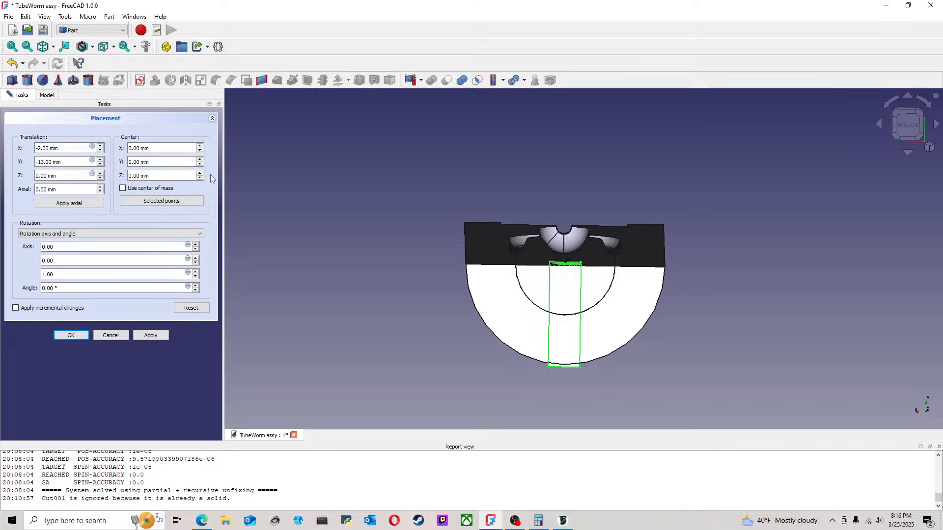
{"action": "left_click", "coordinate": [70, 335]}
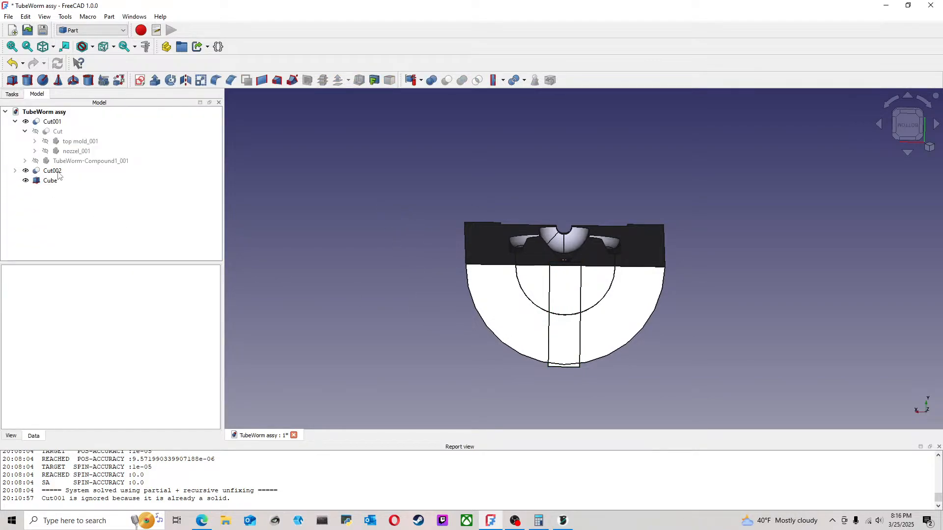
Step: Subtract the cube from the Cut001 mold half with a Boolean cut and check the notch from the front
{"action": "left_click", "coordinate": [15, 122]}
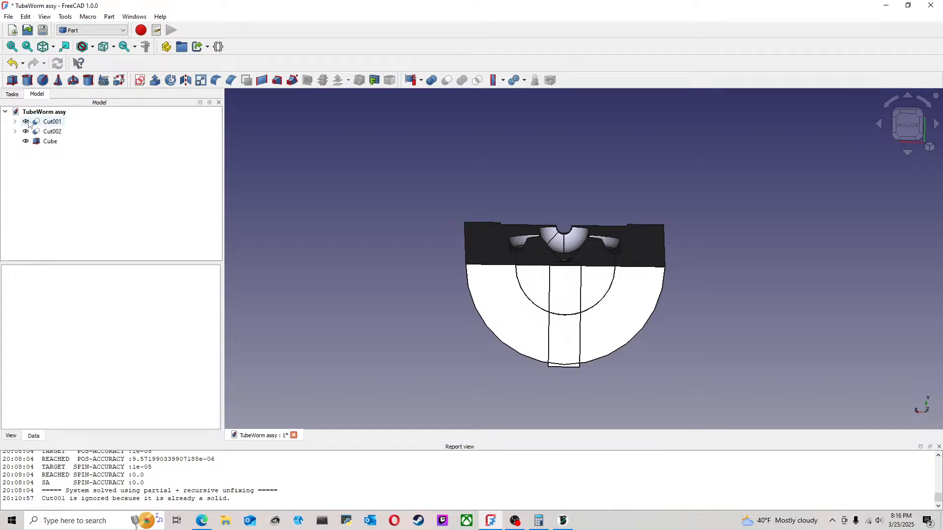
{"action": "left_click", "coordinate": [52, 121]}
{"action": "left_click", "coordinate": [308, 184]}
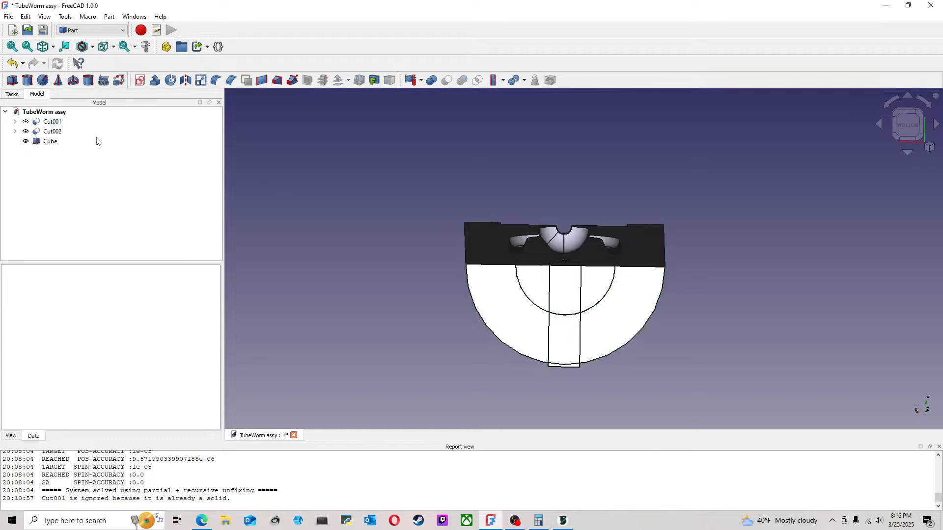
{"action": "left_click", "coordinate": [52, 121]}
{"action": "left_click", "coordinate": [50, 142], "text": "ctrl"}
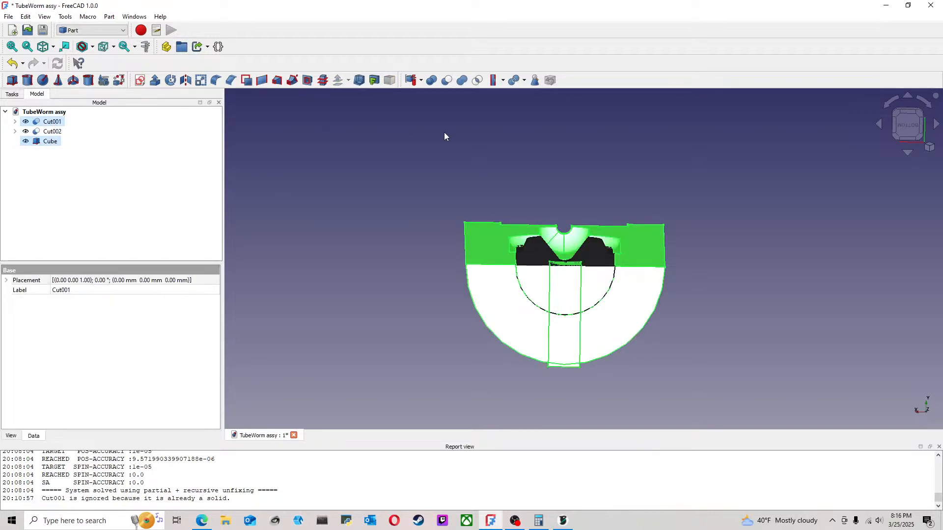
{"action": "left_click", "coordinate": [446, 80]}
{"action": "middle_click_drag", "start_coordinate": [585, 246], "coordinate": [587, 201]}
{"action": "left_click", "coordinate": [907, 140]}
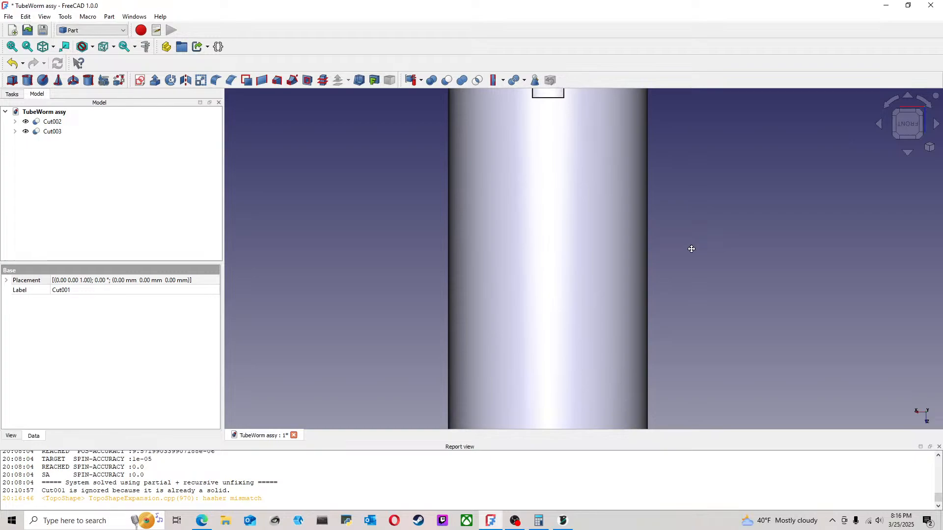
{"action": "scroll", "coordinate": [543, 211], "scroll_direction": "up", "scroll_amount": 2}
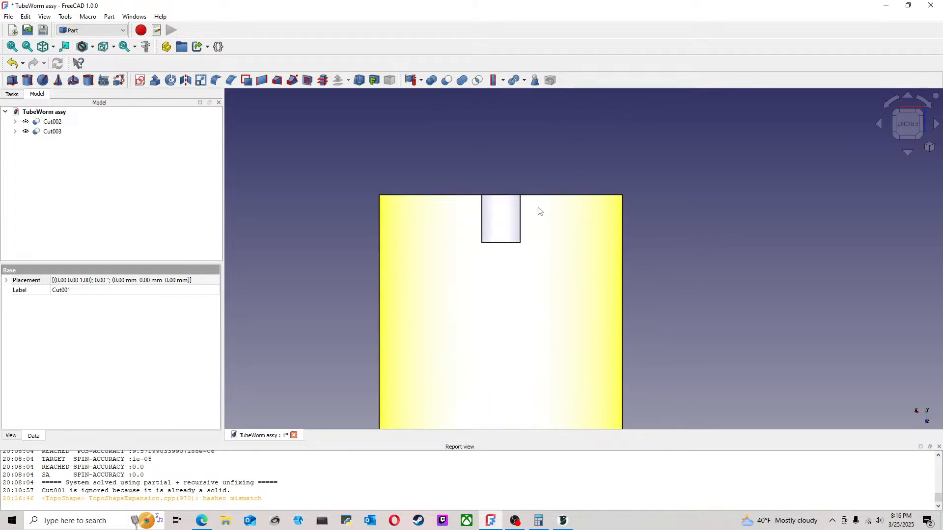
Step: Add a second Part cube primitive to the assembly and select it
{"action": "left_click", "coordinate": [12, 82]}
{"action": "middle_click_drag", "start_coordinate": [588, 199], "coordinate": [637, 290]}
{"action": "middle_click_drag", "start_coordinate": [708, 136], "coordinate": [651, 209]}
{"action": "left_click", "coordinate": [55, 143]}
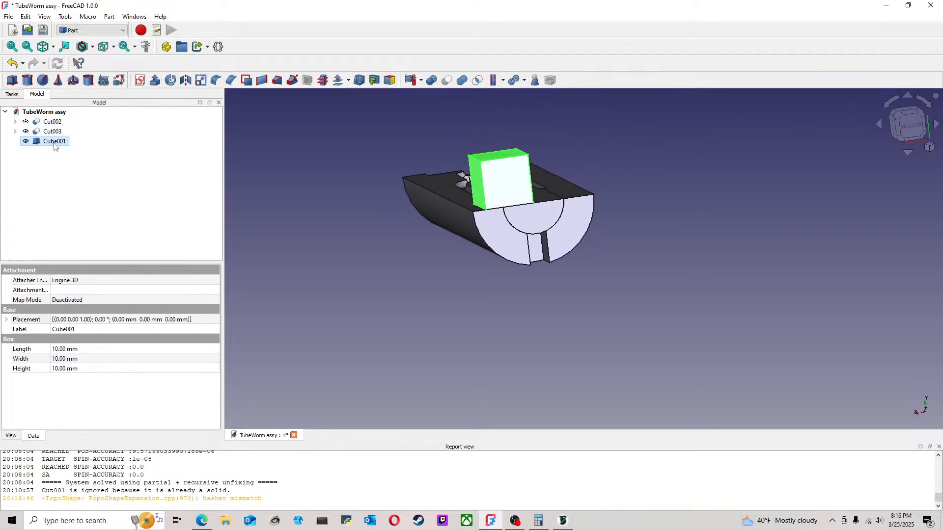
Step: Edit the second cube and set its length to 3.7 mm, keeping the width at 10 mm
{"action": "right_click", "coordinate": [54, 143]}
{"action": "left_click", "coordinate": [77, 150]}
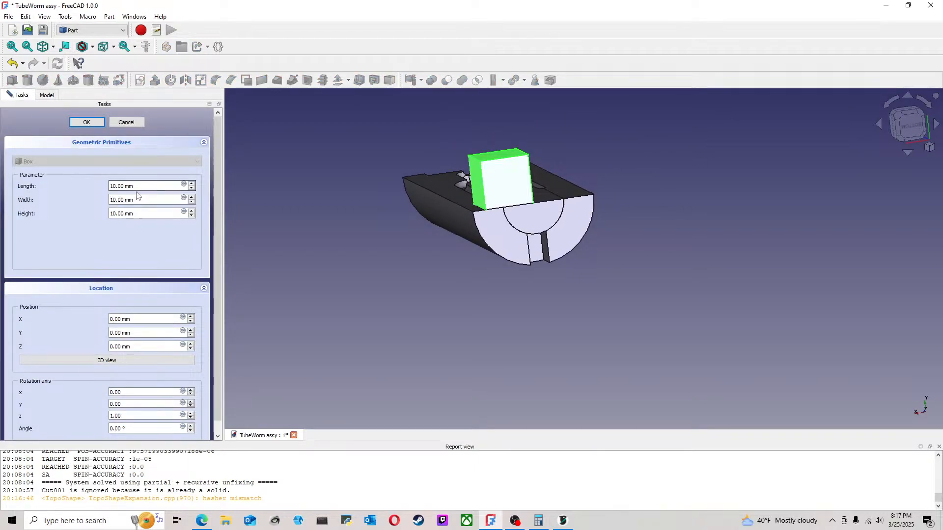
{"action": "left_click", "coordinate": [192, 202]}
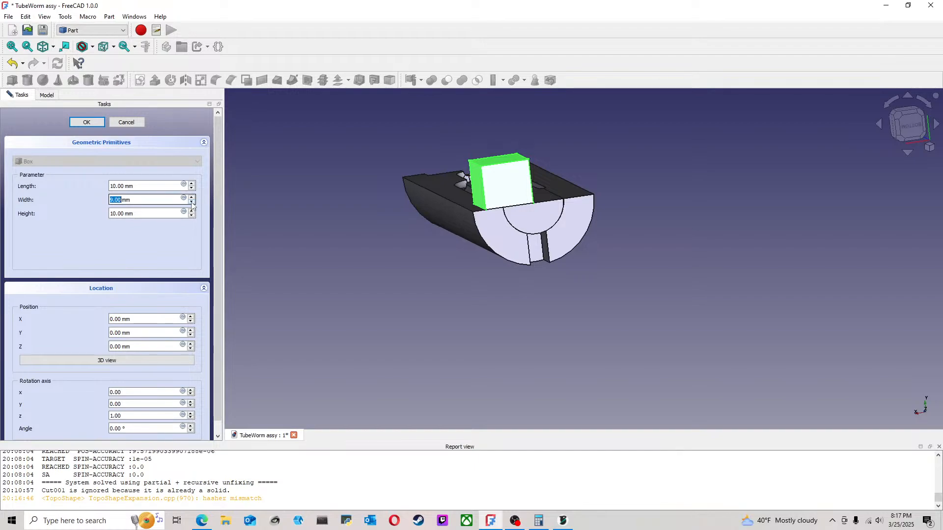
{"action": "left_click", "coordinate": [192, 196]}
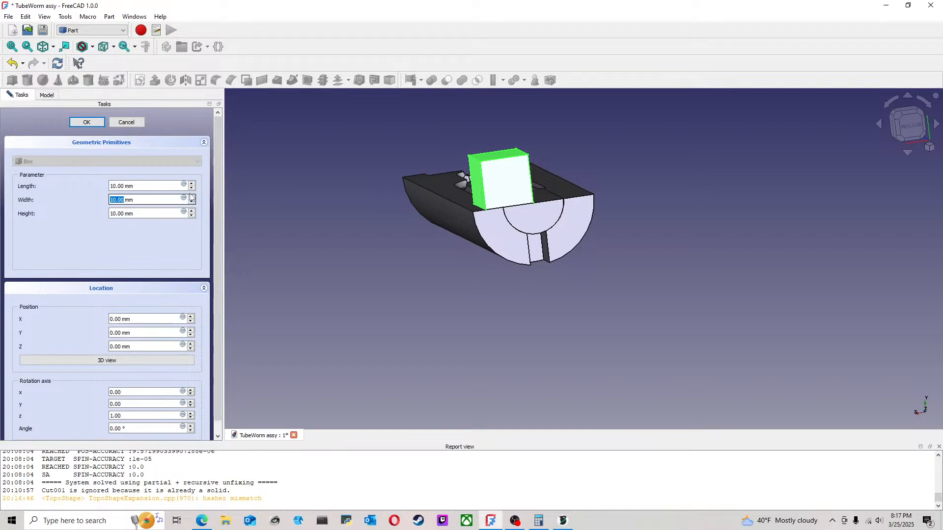
{"action": "left_click", "coordinate": [191, 189]}
{"action": "left_click", "coordinate": [192, 189]}
{"action": "left_click", "coordinate": [192, 189]}
{"action": "left_click", "coordinate": [192, 189]}
{"action": "left_click", "coordinate": [191, 189]}
{"action": "left_click", "coordinate": [192, 189]}
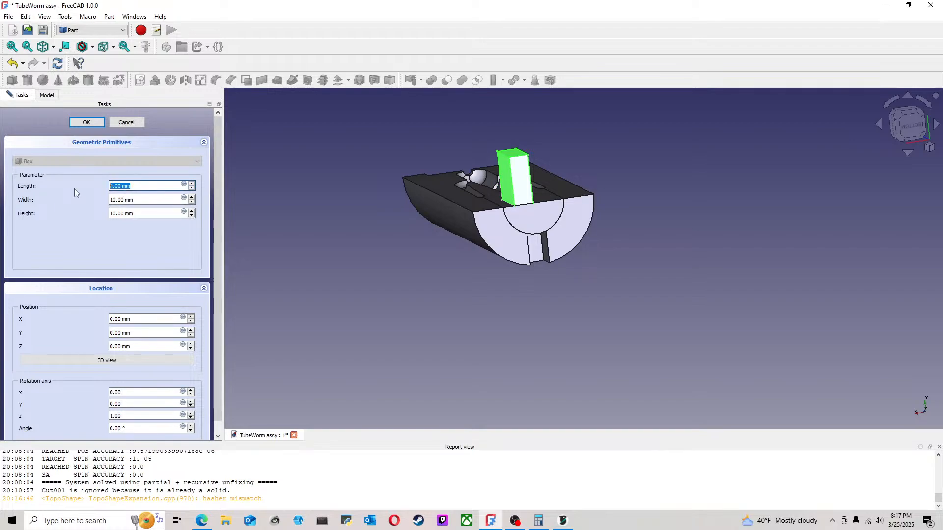
{"action": "type", "text": "3.7"}
{"action": "left_click", "coordinate": [99, 125]}
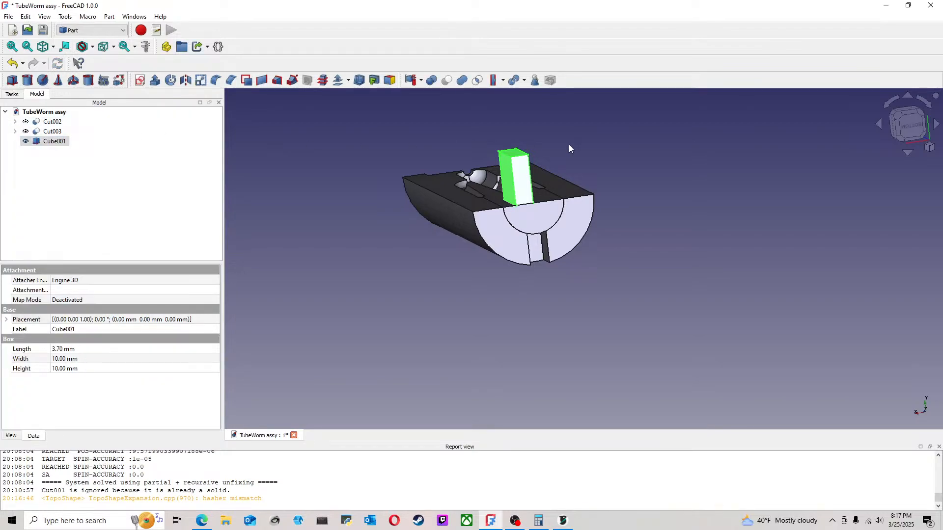
Step: Check the second cube against the cavity tip from the rear and set its height to 4 mm
{"action": "left_click", "coordinate": [908, 126]}
{"action": "middle_click_drag", "start_coordinate": [584, 174], "coordinate": [572, 256]}
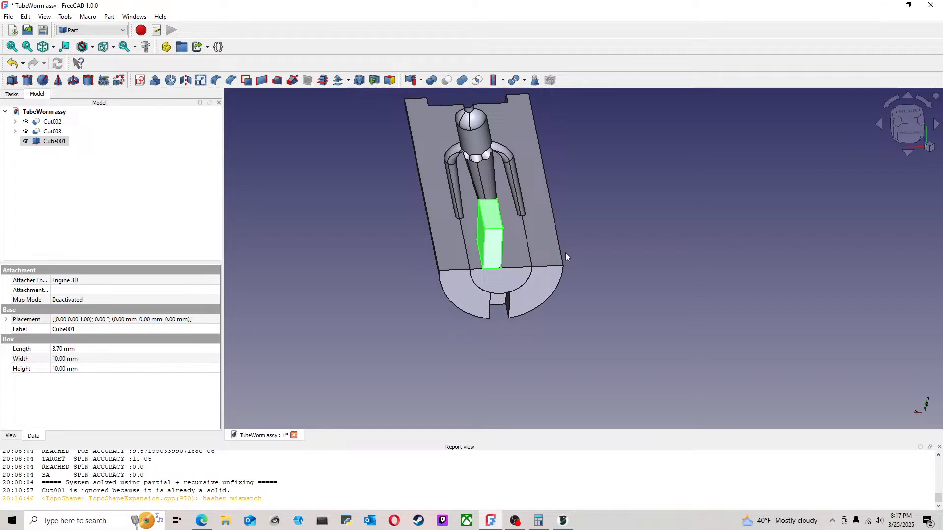
{"action": "right_click", "coordinate": [53, 143]}
{"action": "left_click", "coordinate": [66, 143]}
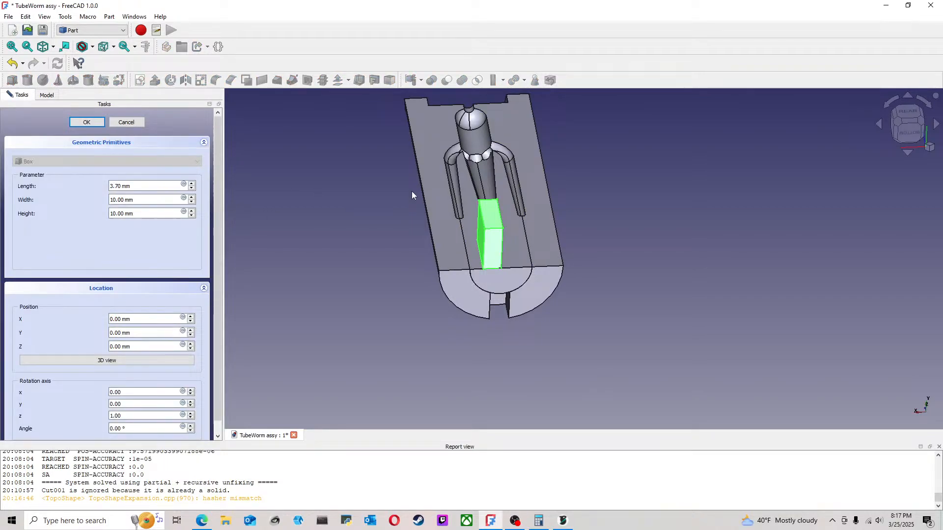
{"action": "left_click", "coordinate": [908, 114]}
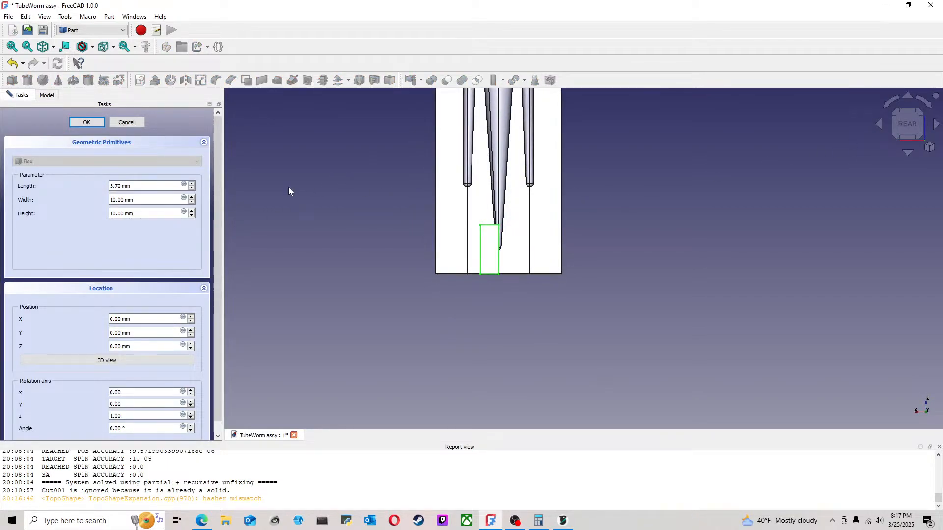
{"action": "left_click", "coordinate": [192, 216]}
{"action": "left_click", "coordinate": [192, 216]}
{"action": "left_click", "coordinate": [192, 216]}
{"action": "left_click", "coordinate": [192, 216]}
{"action": "left_click", "coordinate": [192, 216]}
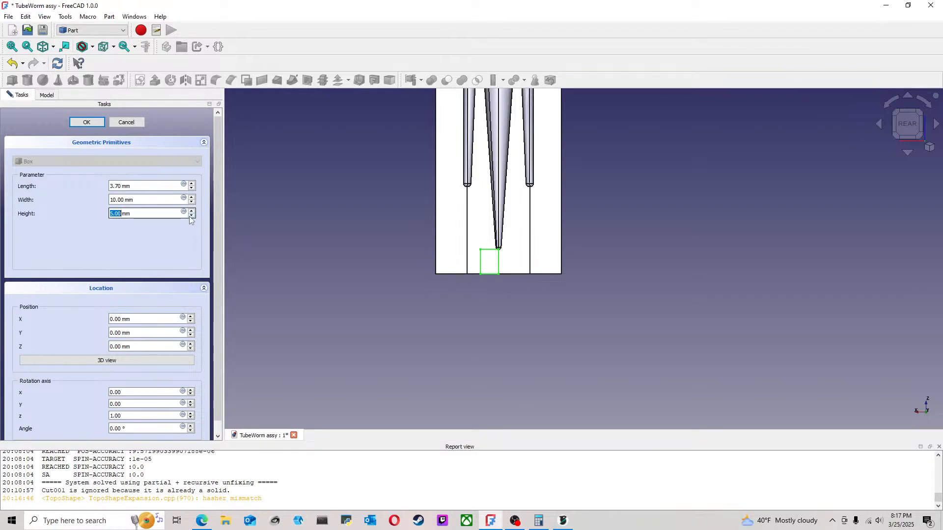
{"action": "left_click", "coordinate": [193, 216]}
{"action": "left_click", "coordinate": [87, 121]}
Step: Move the second cube to X -2 mm and Y -10 mm over the notch, as seen from below
{"action": "middle_click_drag", "start_coordinate": [538, 269], "coordinate": [555, 120]}
{"action": "scroll", "coordinate": [489, 262], "scroll_direction": "up", "scroll_amount": 1}
{"action": "middle_click_drag", "start_coordinate": [489, 263], "coordinate": [520, 260]}
{"action": "left_click", "coordinate": [908, 132]}
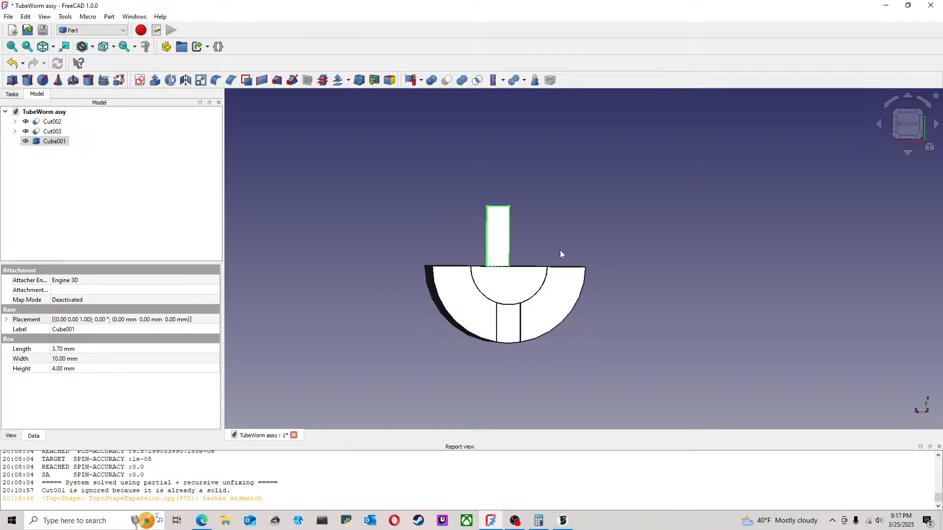
{"action": "right_click", "coordinate": [62, 145]}
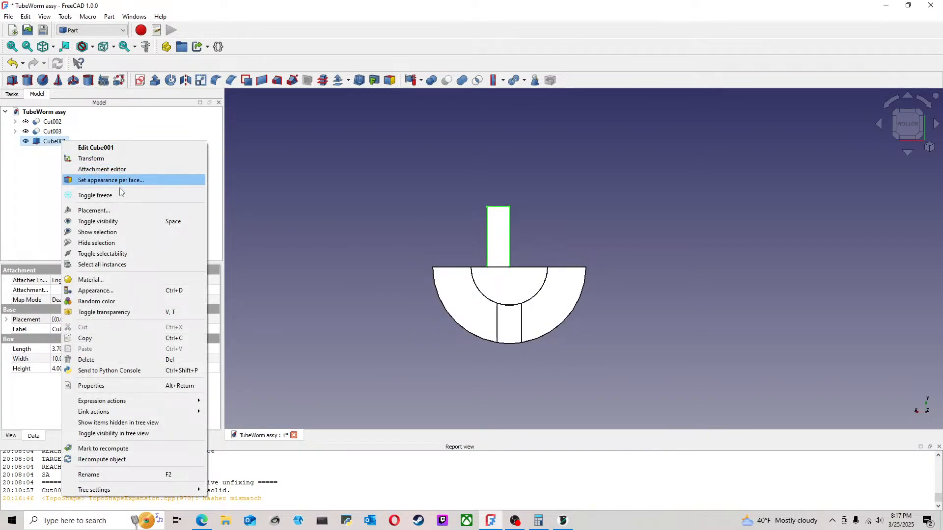
{"action": "left_click", "coordinate": [108, 214]}
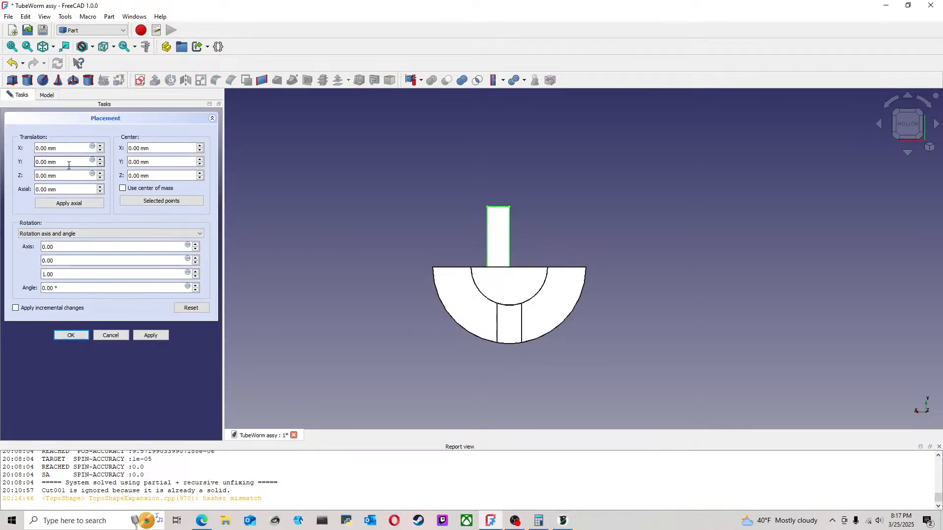
{"action": "left_click", "coordinate": [100, 151]}
{"action": "left_click", "coordinate": [100, 151]}
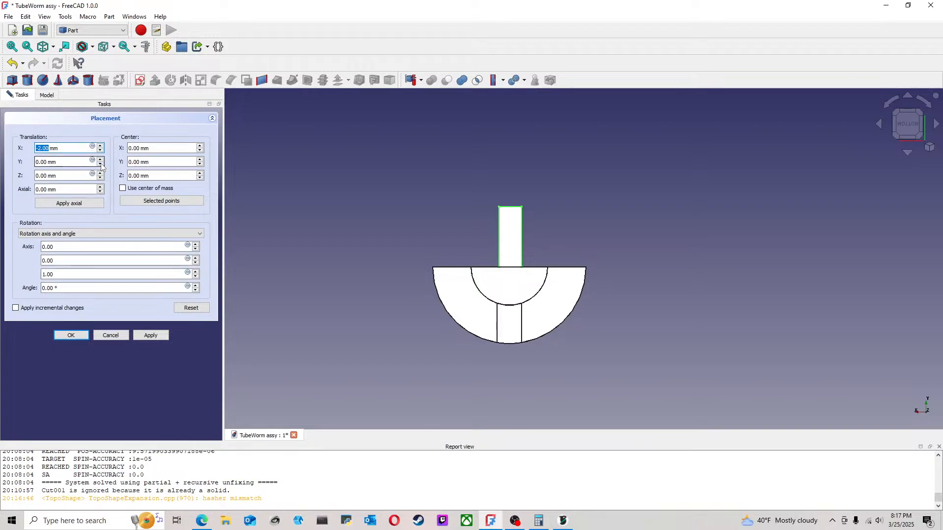
{"action": "left_click", "coordinate": [101, 159]}
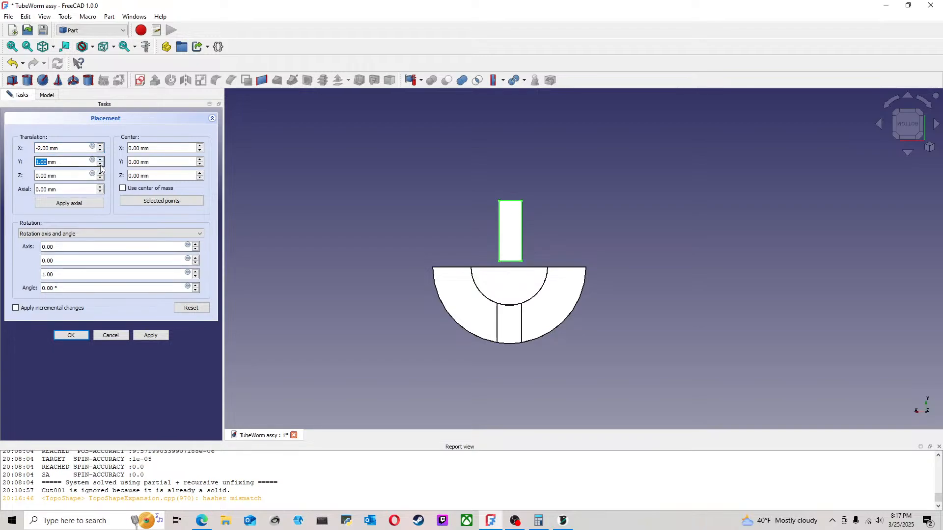
{"action": "left_click", "coordinate": [100, 165]}
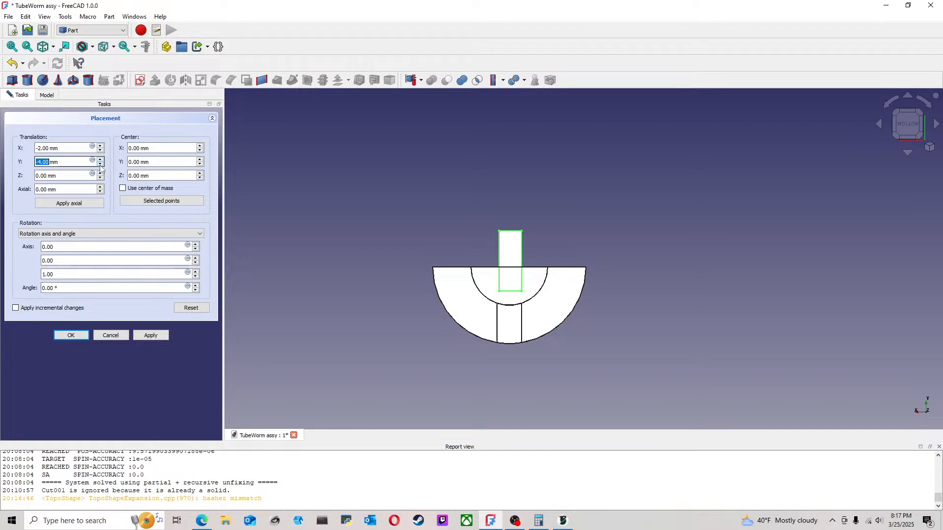
{"action": "left_click", "coordinate": [100, 166]}
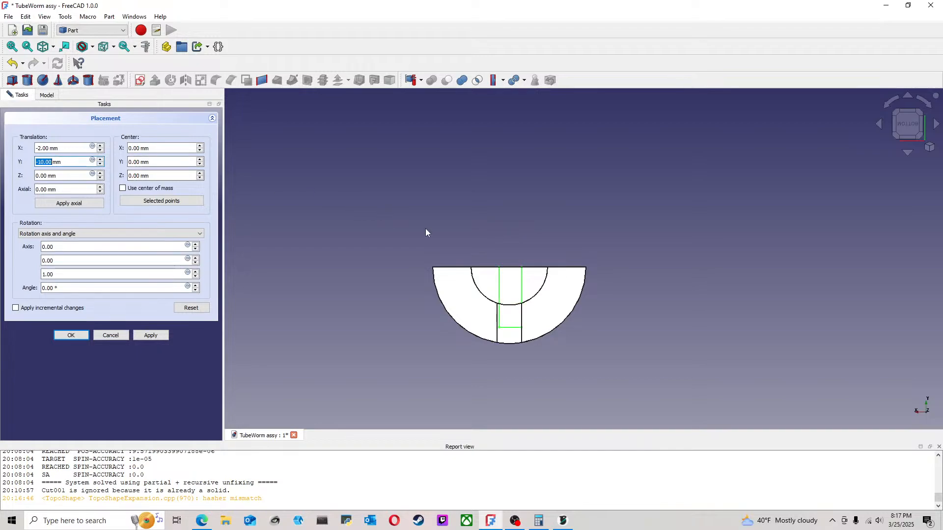
Step: Set the second cube's X position to -1.85 mm to center it in the notch and apply the placement
{"action": "scroll", "coordinate": [530, 295], "scroll_direction": "up", "scroll_amount": 5}
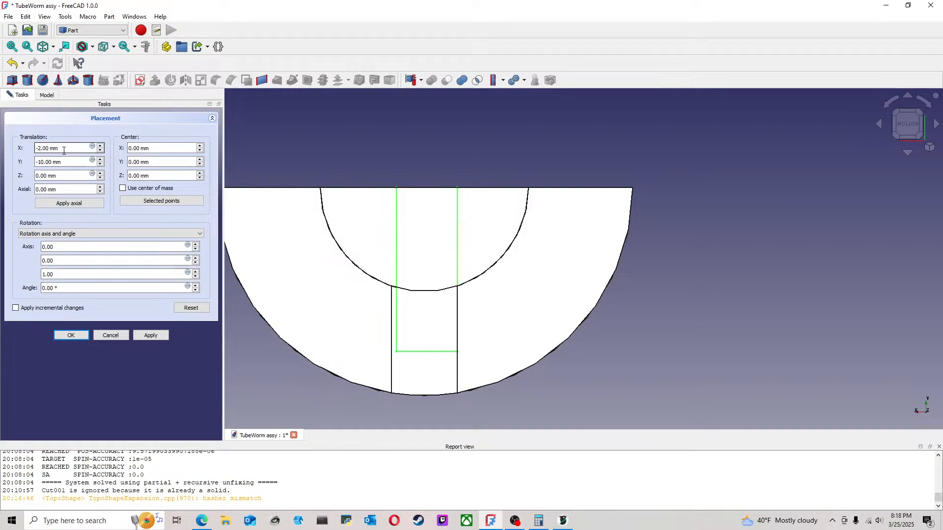
{"action": "left_click_drag", "start_coordinate": [42, 148], "coordinate": [28, 149]}
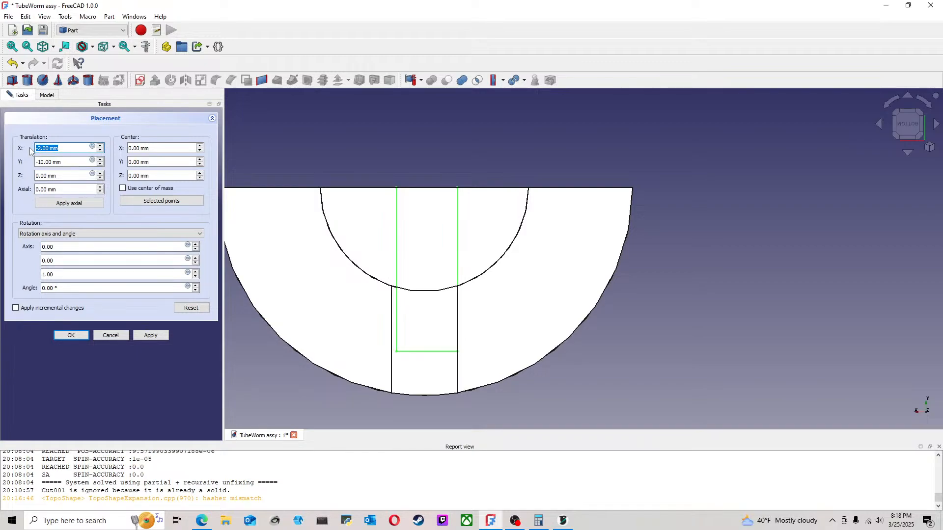
{"action": "type", "text": "-3"}
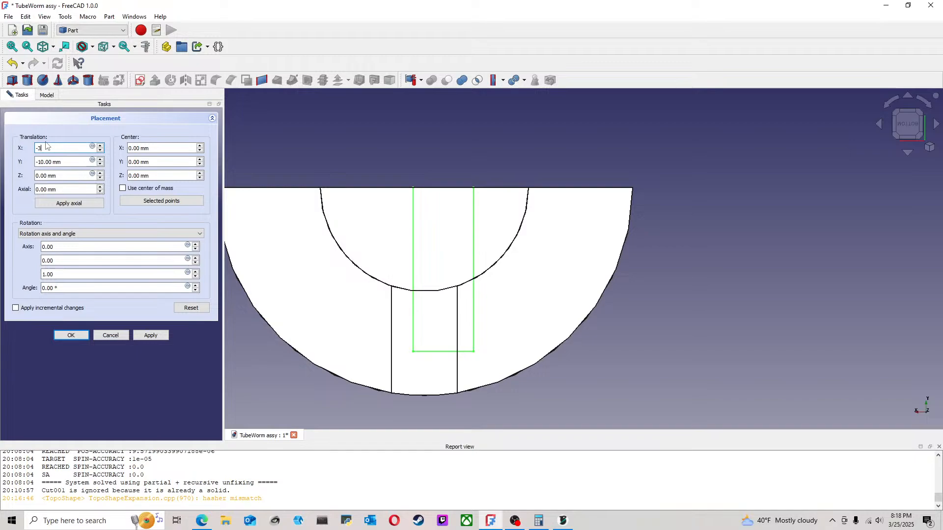
{"action": "type", "text": ".75"}
{"action": "key", "text": "Return"}
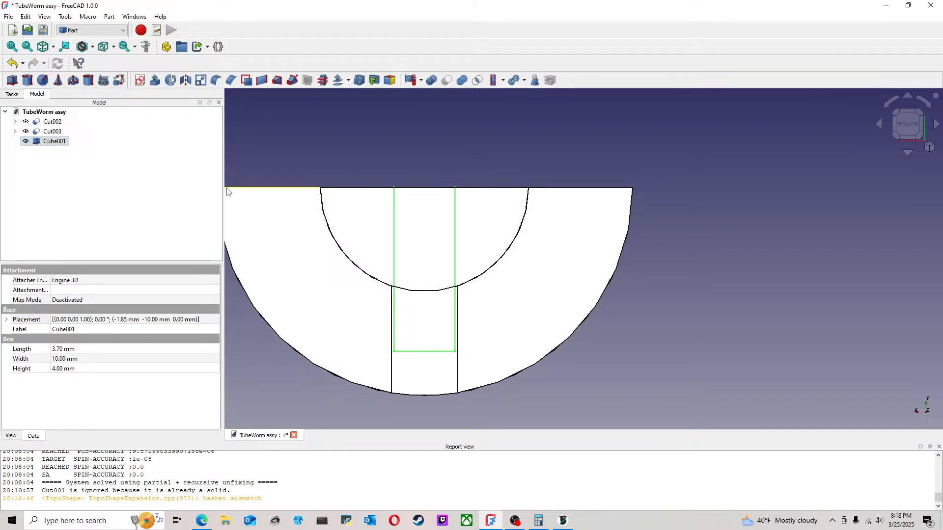
Step: Examine how the second cube sits in the notch of the Cut003 mold half and beside the core
{"action": "left_click", "coordinate": [567, 185]}
{"action": "mouse_move", "coordinate": [455, 286]}
{"action": "middle_mouse_down"}
{"action": "mouse_move", "coordinate": [482, 206]}
{"action": "mouse_move", "coordinate": [567, 237]}
{"action": "mouse_move", "coordinate": [528, 284]}
{"action": "mouse_move", "coordinate": [415, 252]}
{"action": "mouse_move", "coordinate": [435, 178]}
{"action": "mouse_move", "coordinate": [424, 189]}
{"action": "mouse_move", "coordinate": [472, 196]}
{"action": "mouse_move", "coordinate": [543, 236]}
{"action": "mouse_move", "coordinate": [505, 312]}
{"action": "mouse_move", "coordinate": [451, 277]}
{"action": "middle_mouse_up"}
{"action": "scroll", "coordinate": [443, 218], "scroll_direction": "down", "scroll_amount": 3}
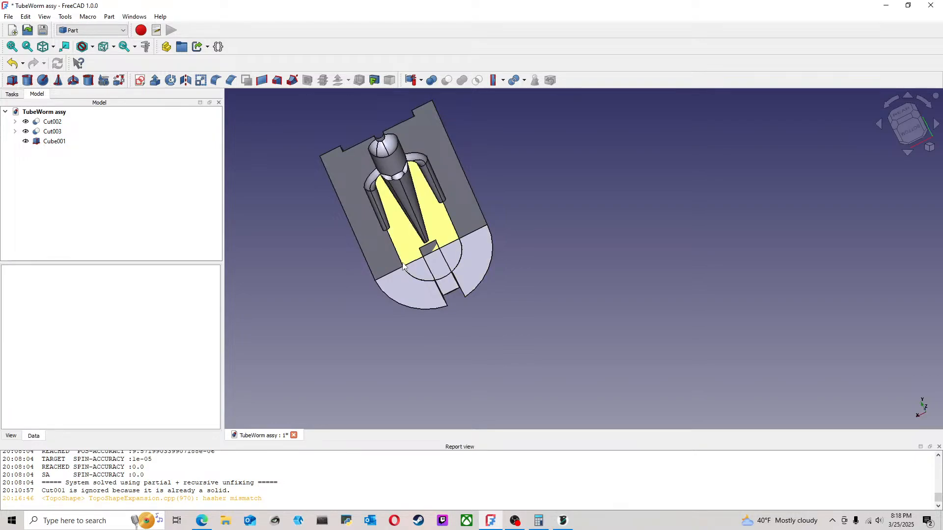
{"action": "scroll", "coordinate": [363, 273], "scroll_direction": "up", "scroll_amount": 3}
{"action": "left_click", "coordinate": [54, 142]}
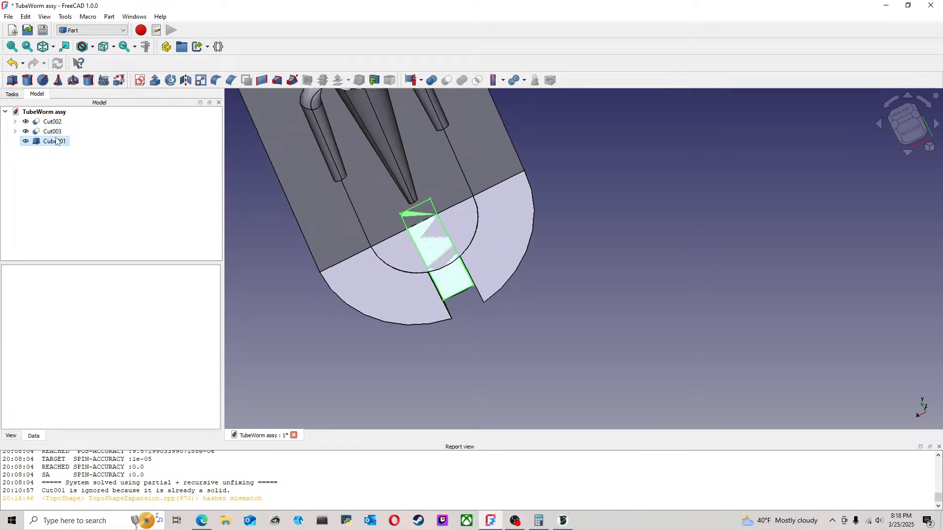
{"action": "left_click", "coordinate": [52, 132], "text": "ctrl"}
{"action": "left_click", "coordinate": [278, 256]}
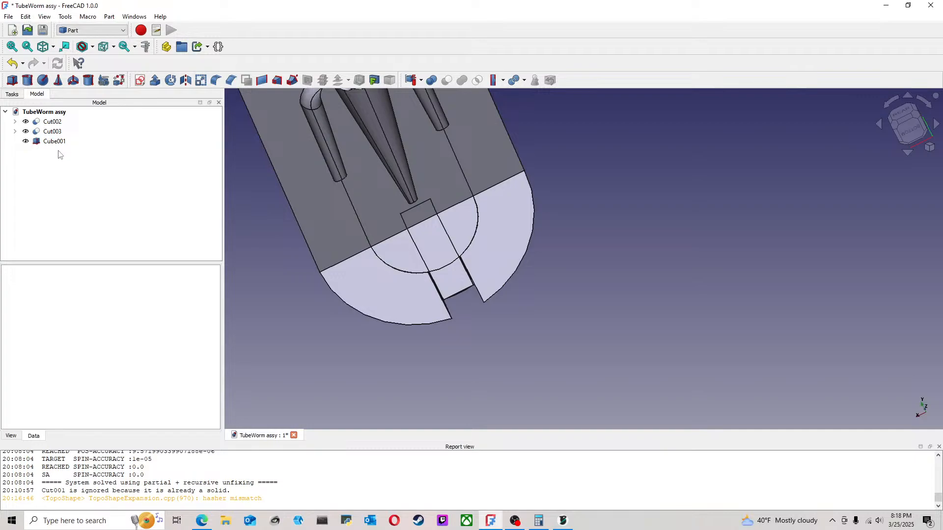
Step: Fuse Cube001 with the Cut002 core into a single solid and save the assembly document
{"action": "left_click", "coordinate": [54, 141]}
{"action": "left_click", "coordinate": [52, 121], "text": "ctrl"}
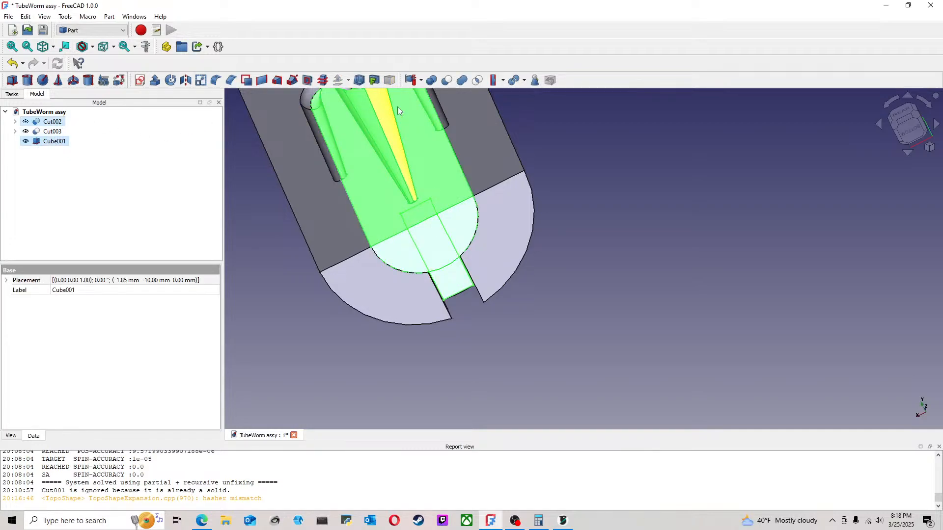
{"action": "left_click", "coordinate": [462, 82]}
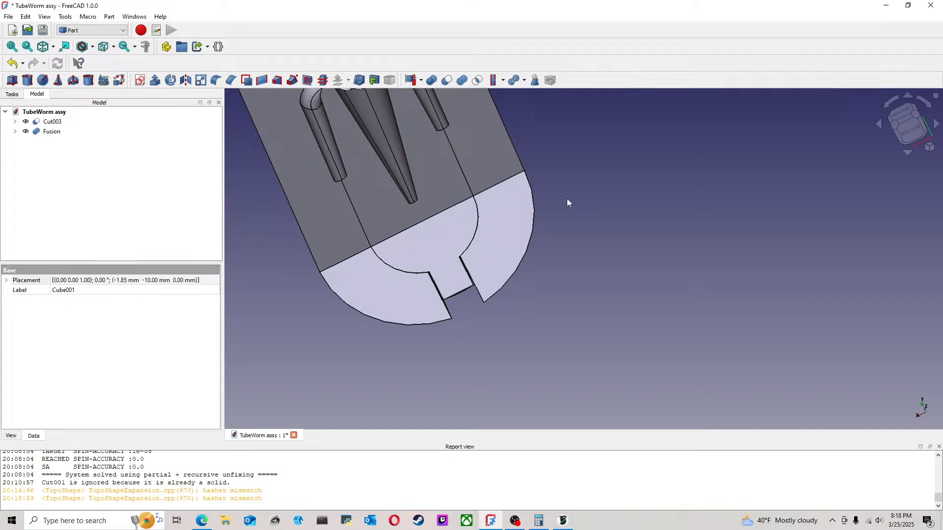
{"action": "scroll", "coordinate": [565, 202], "scroll_direction": "down", "scroll_amount": 3}
{"action": "middle_click_drag", "start_coordinate": [586, 154], "coordinate": [474, 199]}
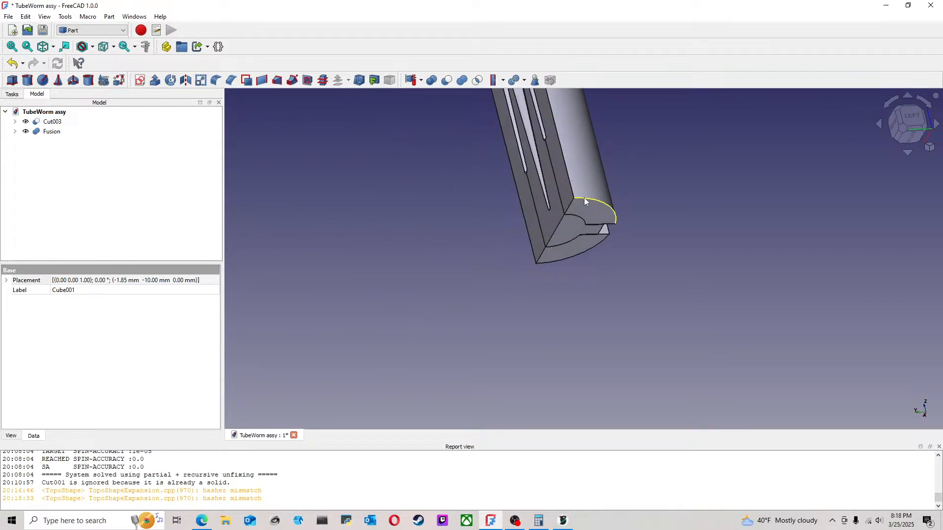
{"action": "scroll", "coordinate": [587, 204], "scroll_direction": "down", "scroll_amount": 2}
{"action": "middle_click_drag", "start_coordinate": [624, 170], "coordinate": [456, 285]}
{"action": "left_click", "coordinate": [8, 16]}
{"action": "left_click", "coordinate": [20, 87]}
Step: Set the assembly to an isometric view between rear and left, showing the cavity side, and save the document again
{"action": "left_click", "coordinate": [898, 114]}
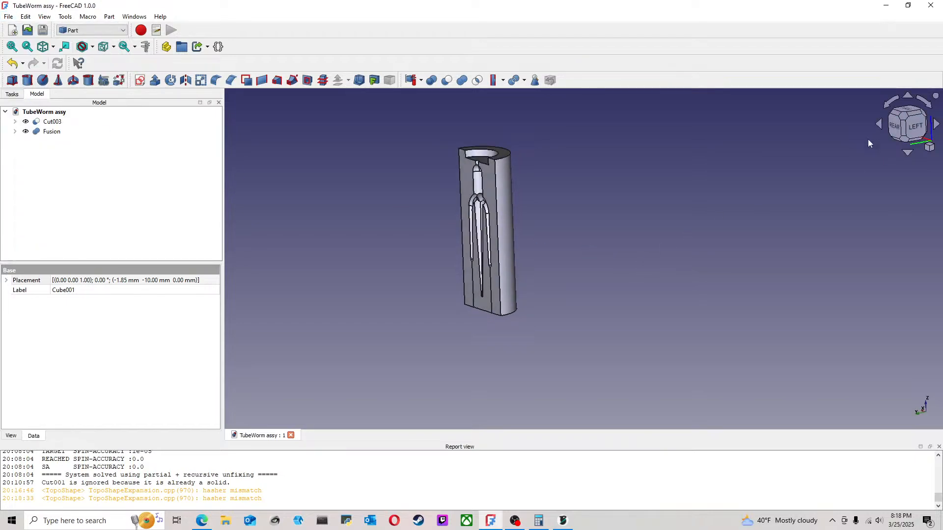
{"action": "scroll", "coordinate": [582, 236], "scroll_direction": "up", "scroll_amount": 3}
{"action": "middle_click_drag", "start_coordinate": [564, 263], "coordinate": [685, 393]}
{"action": "middle_click_drag", "start_coordinate": [593, 260], "coordinate": [568, 304]}
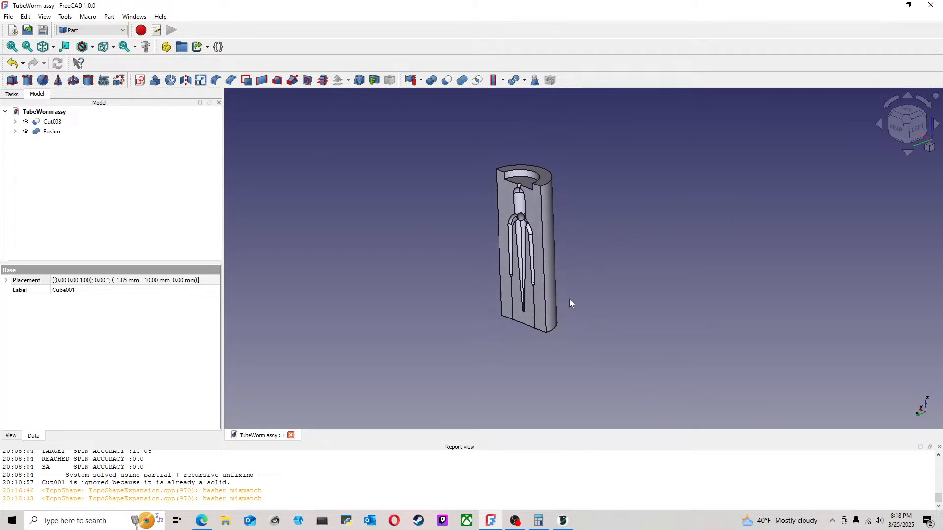
{"action": "middle_click_drag", "start_coordinate": [618, 261], "coordinate": [591, 255]}
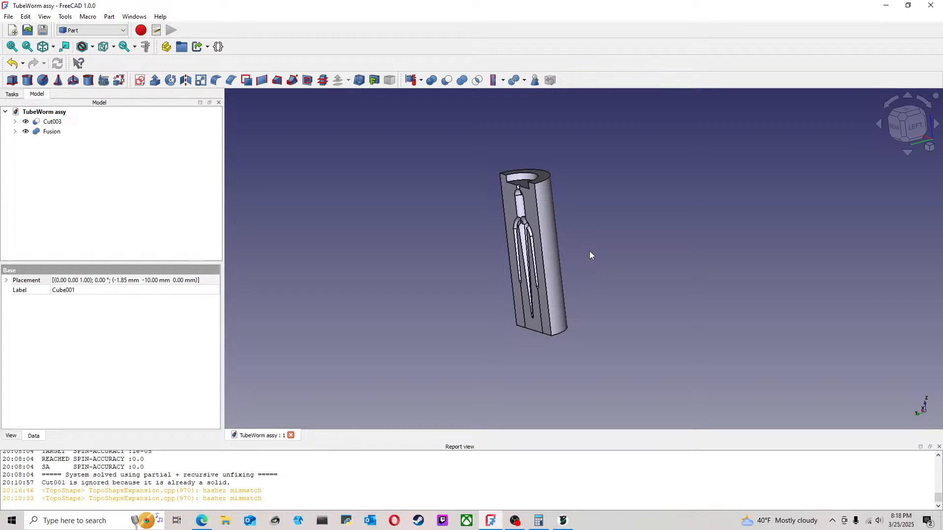
{"action": "left_click", "coordinate": [905, 120]}
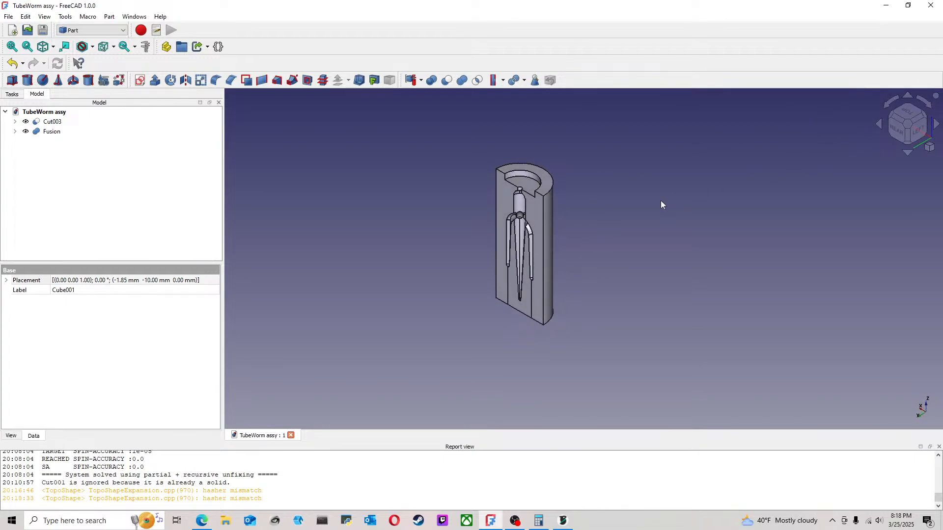
{"action": "left_click", "coordinate": [9, 16]}
{"action": "left_click", "coordinate": [19, 90]}
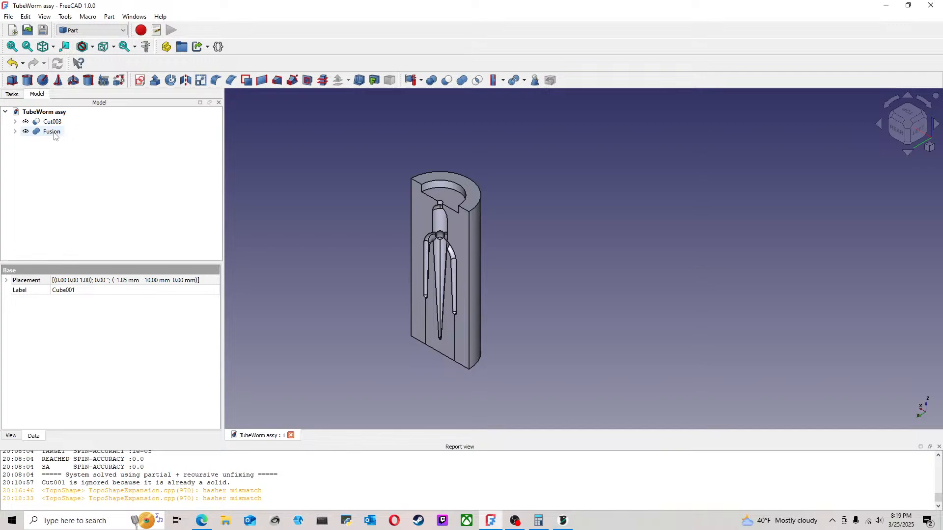
Step: Start exporting the Cut003 mold half, creating and opening a new folder named TubeWorm CAD inside the TubeWorm folder
{"action": "left_click", "coordinate": [52, 122]}
{"action": "left_click", "coordinate": [8, 16]}
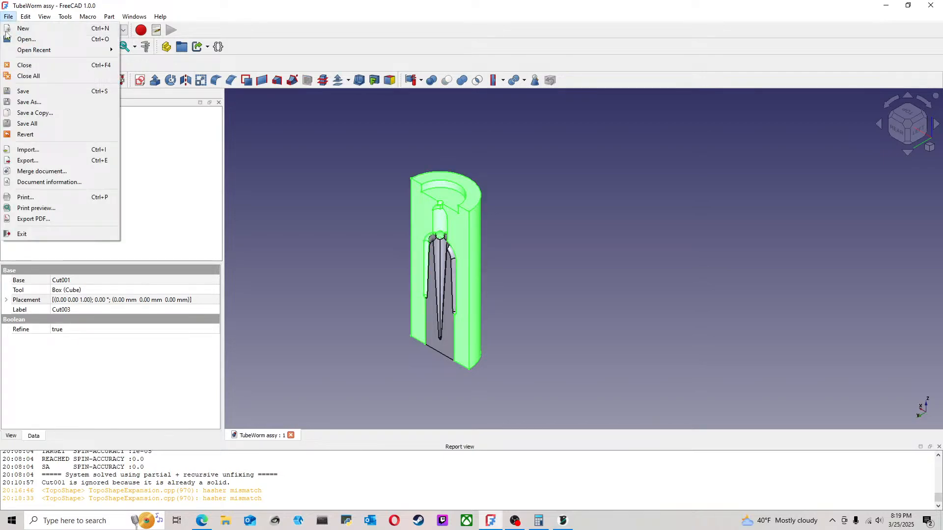
{"action": "left_click", "coordinate": [27, 160]}
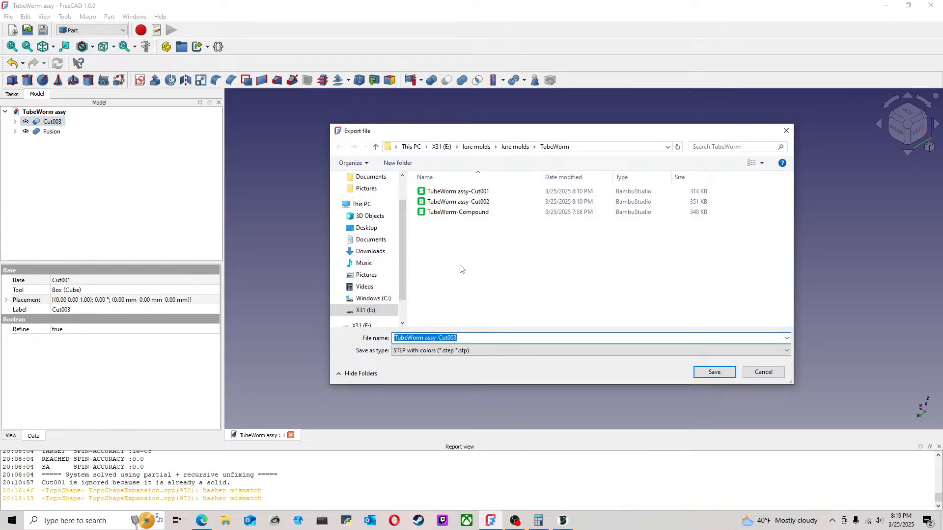
{"action": "right_click", "coordinate": [483, 246]}
{"action": "mouse_move", "coordinate": [583, 351]}
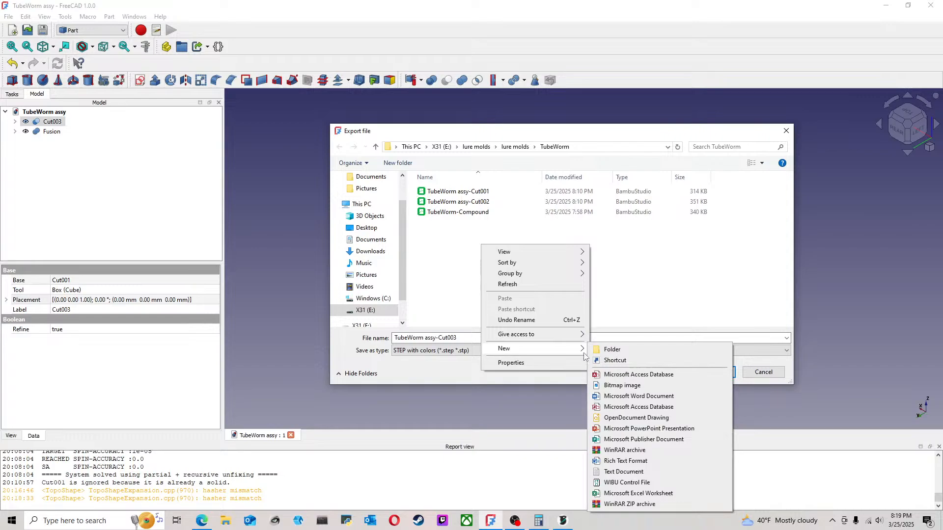
{"action": "left_click", "coordinate": [612, 350]}
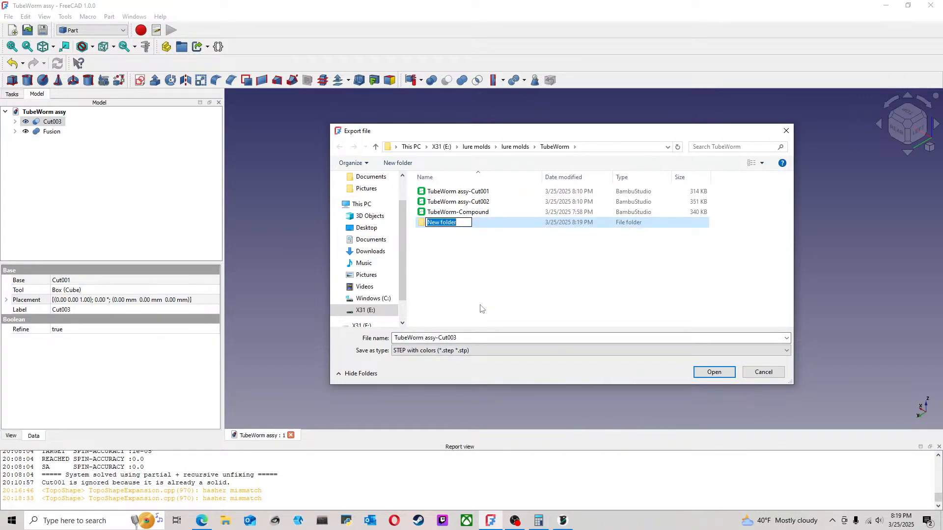
{"action": "type", "text": "CAD"}
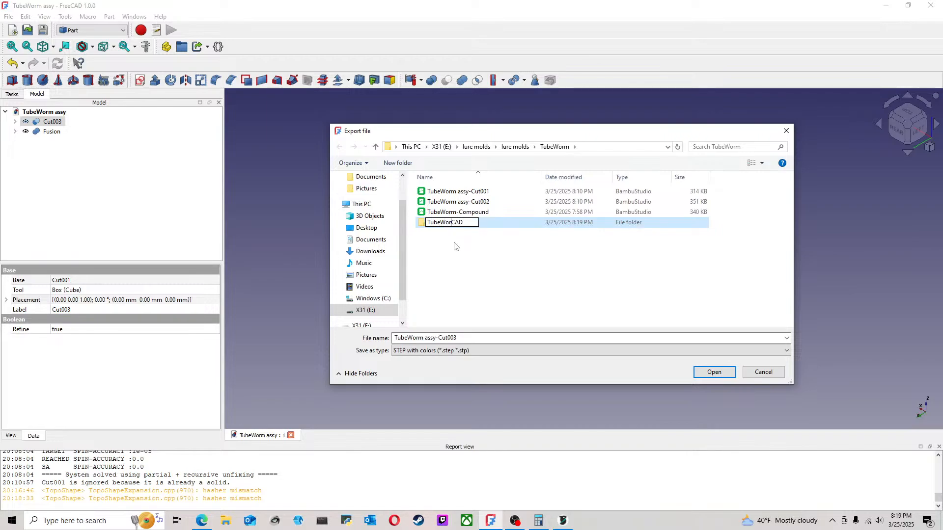
{"action": "left_click", "coordinate": [456, 246]}
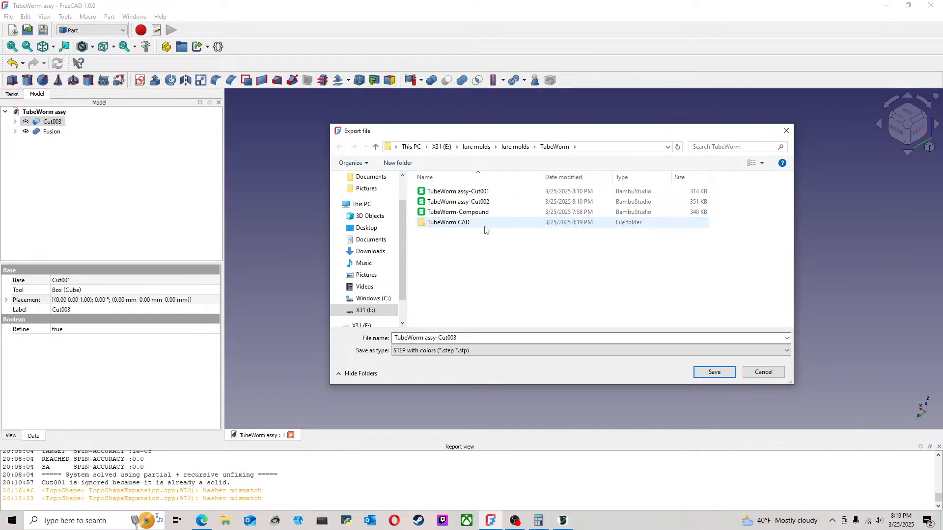
{"action": "double_click", "coordinate": [484, 224]}
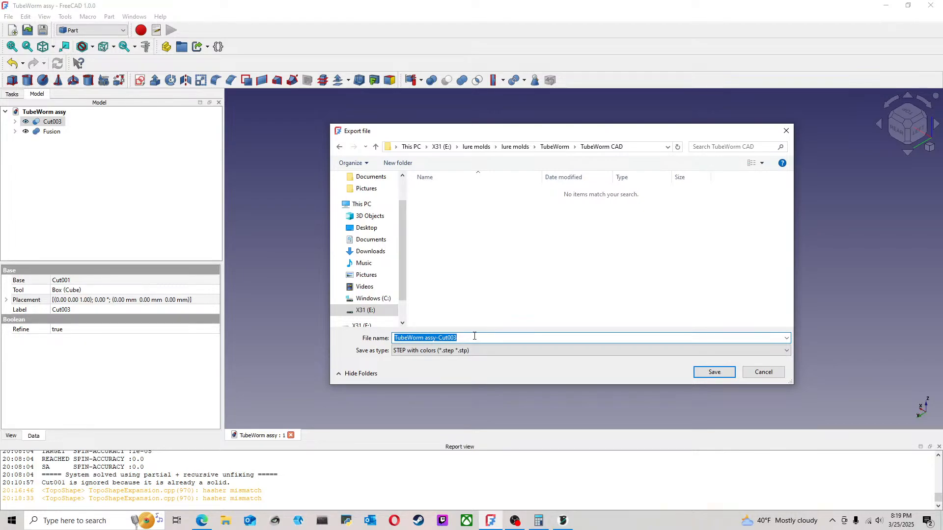
Step: Export the Cut003 mold half as a STEP file named TubeWorm Top, accepting the export settings
{"action": "left_click_drag", "start_coordinate": [469, 339], "coordinate": [420, 339]}
{"action": "type", "text": "top"}
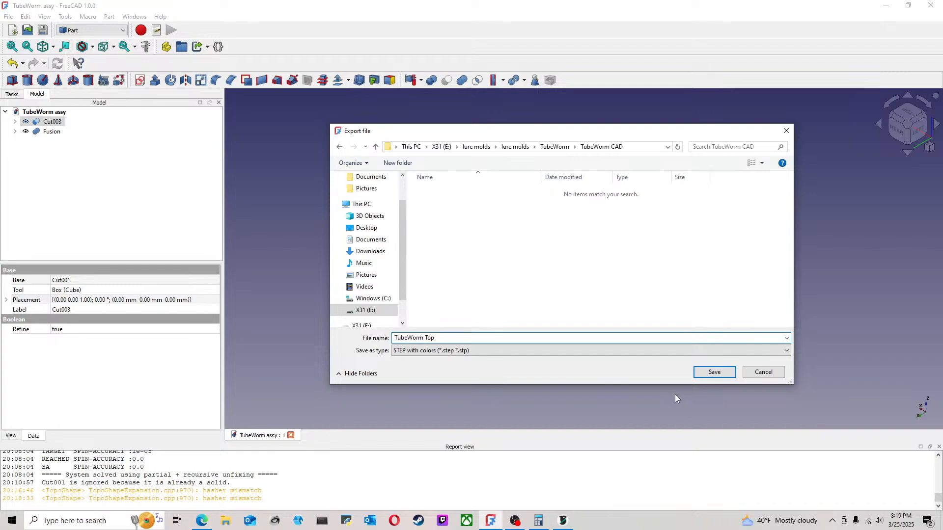
{"action": "left_click", "coordinate": [707, 372]}
{"action": "left_click", "coordinate": [509, 310]}
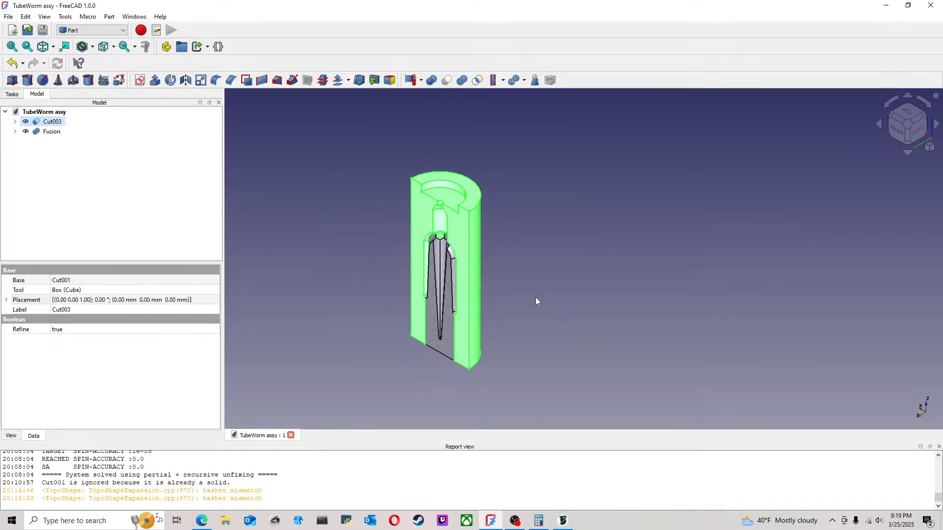
{"action": "left_click", "coordinate": [536, 301]}
Step: Export the fused core as a STEP file named TubeWorm Plug in the TubeWorm CAD folder
{"action": "left_click", "coordinate": [52, 131]}
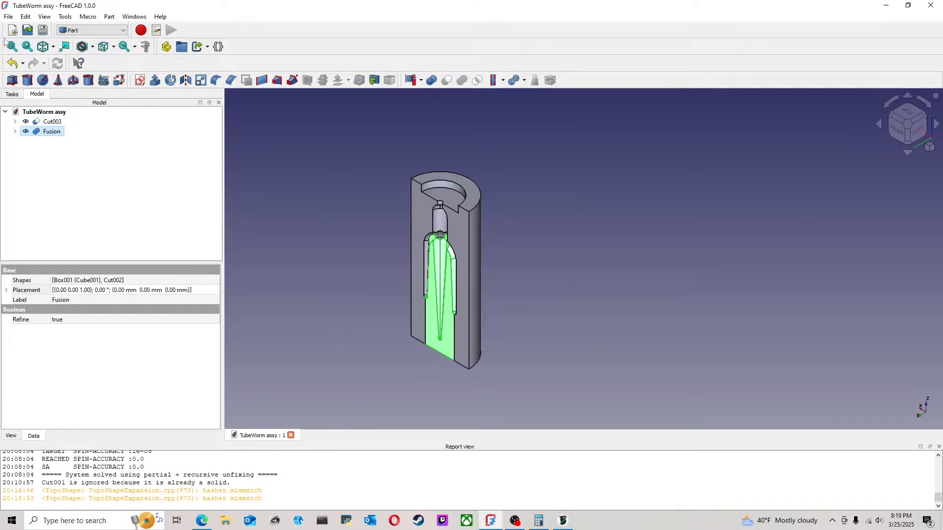
{"action": "left_click", "coordinate": [9, 17]}
{"action": "left_click", "coordinate": [43, 161]}
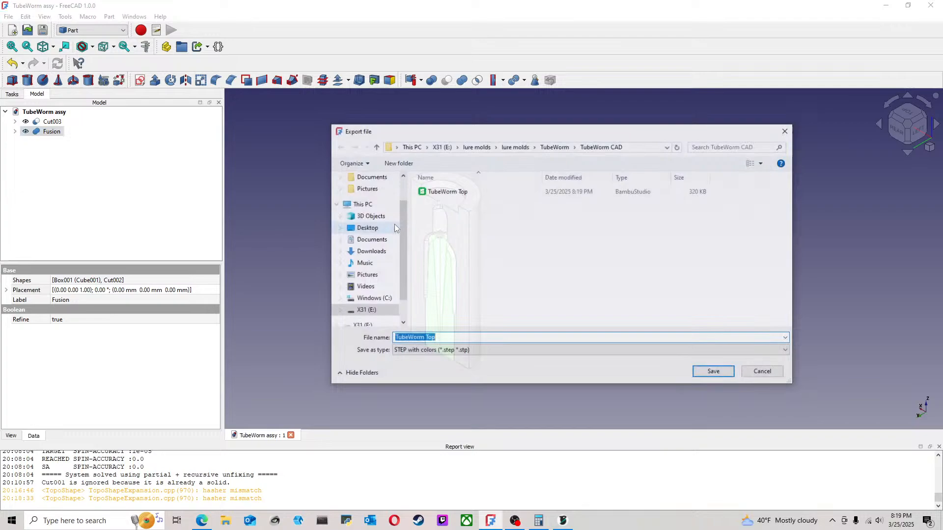
{"action": "left_click", "coordinate": [452, 193]}
{"action": "left_click", "coordinate": [445, 337]}
{"action": "left_click", "coordinate": [445, 338]}
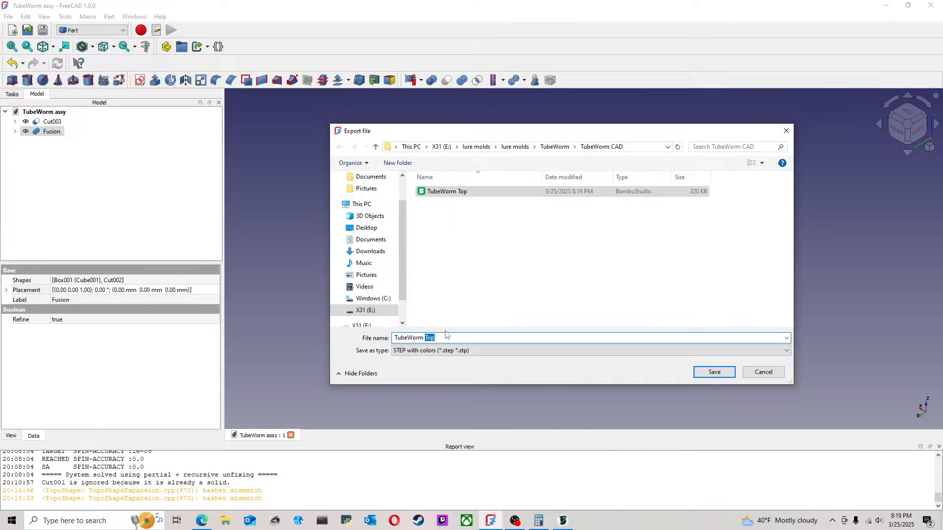
{"action": "type", "text": "Plug"}
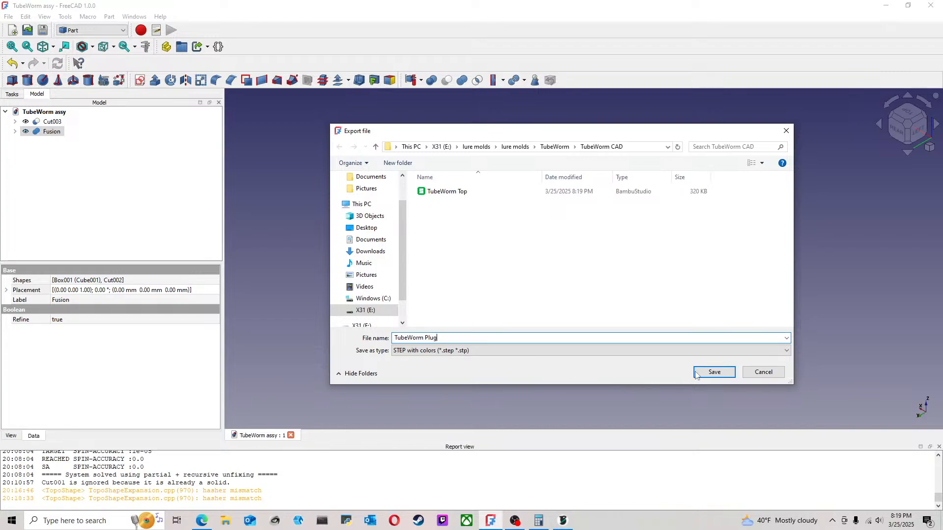
{"action": "left_click", "coordinate": [713, 372]}
{"action": "left_click", "coordinate": [508, 310]}
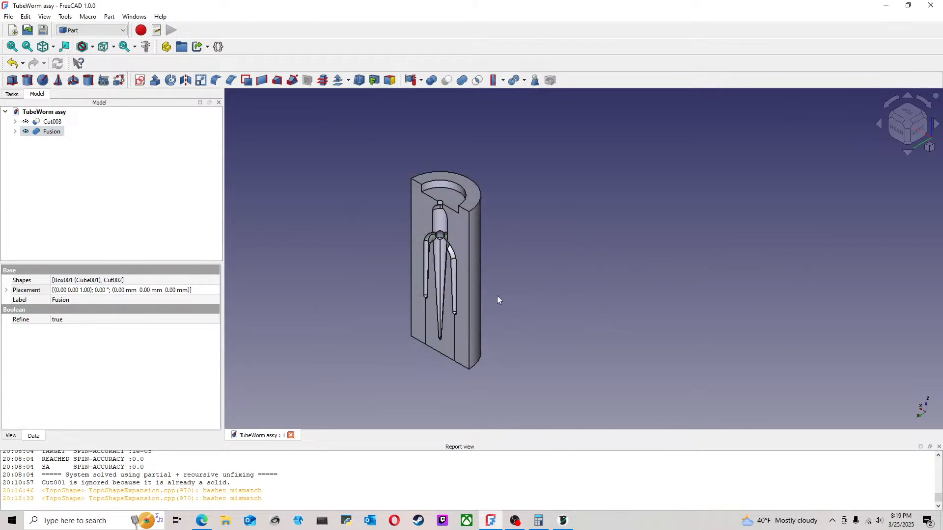
{"action": "left_click", "coordinate": [501, 299]}
Step: Open the clamp document from the TubeWorm folder
{"action": "left_click", "coordinate": [7, 17]}
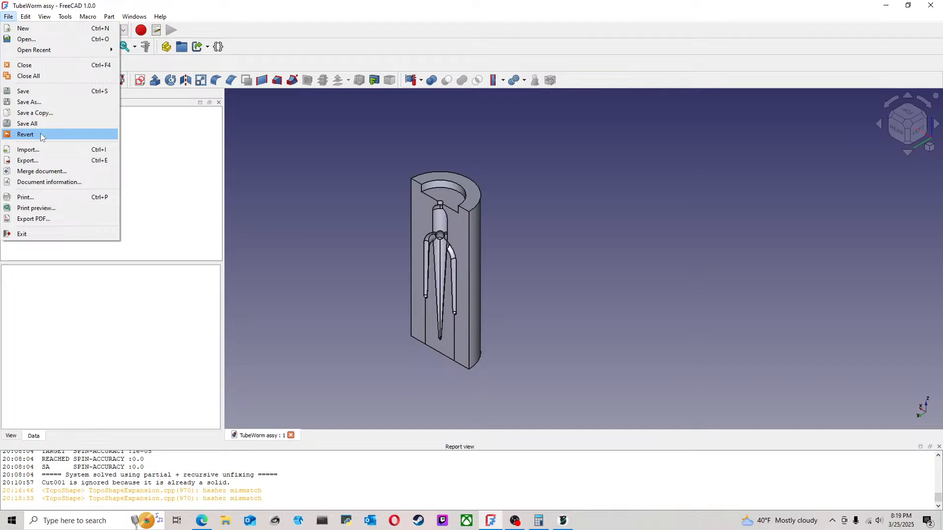
{"action": "left_click", "coordinate": [26, 40]}
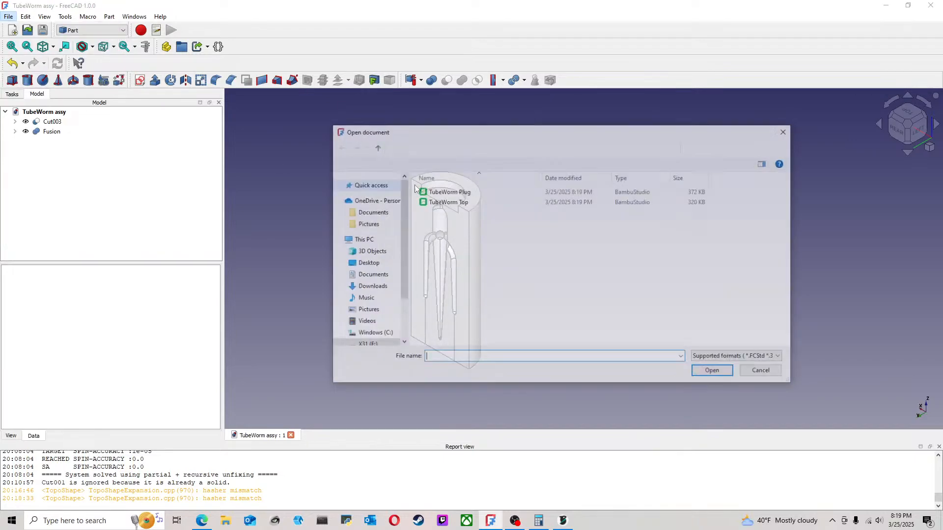
{"action": "left_click", "coordinate": [553, 149]}
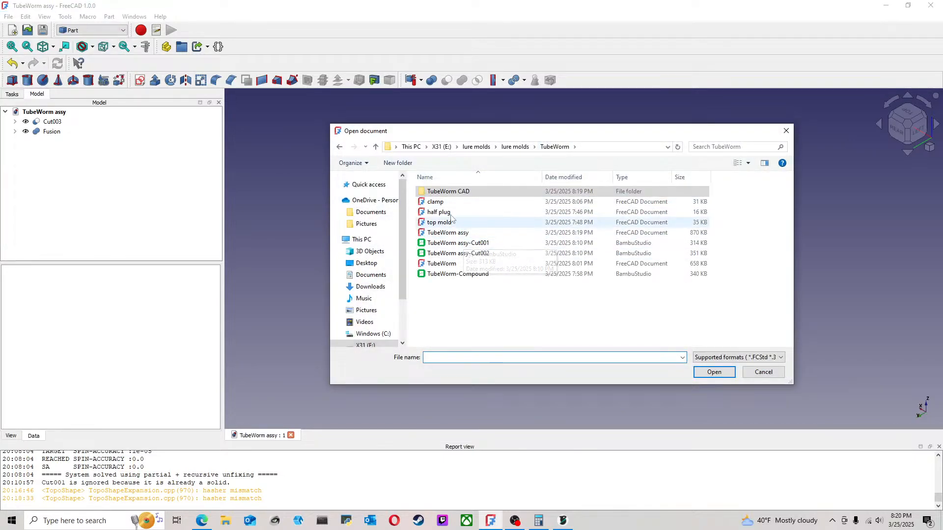
{"action": "left_click", "coordinate": [442, 202]}
{"action": "left_click", "coordinate": [715, 372]}
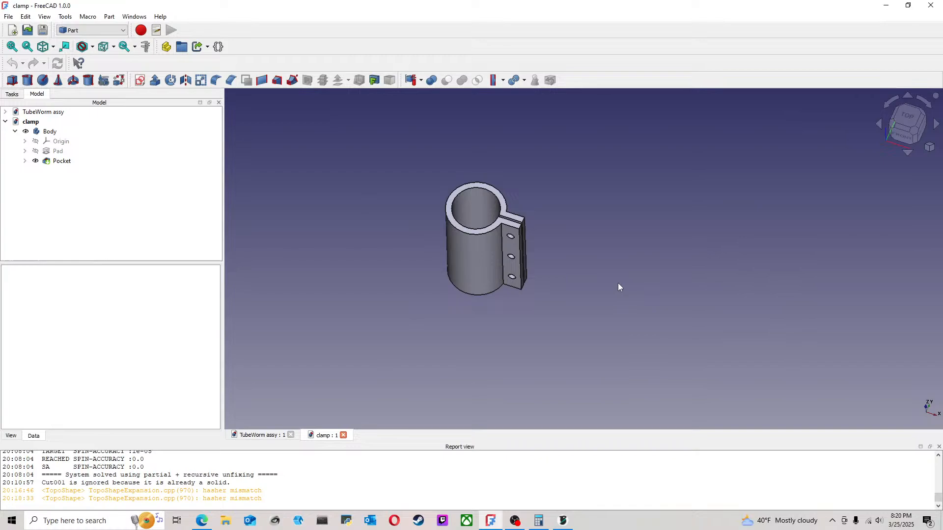
Step: Start exporting the clamp's body as a STEP file to the TubeWorm CAD folder
{"action": "left_click", "coordinate": [15, 132]}
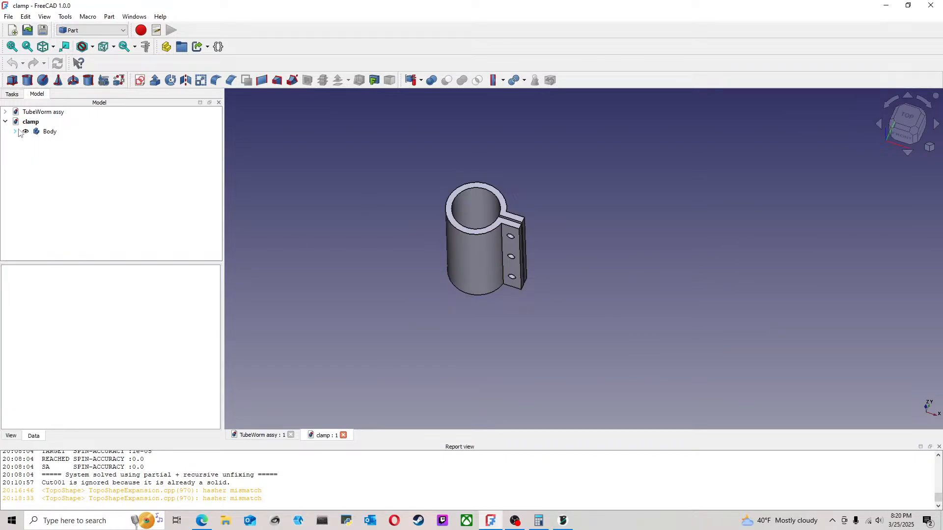
{"action": "left_click", "coordinate": [49, 131]}
{"action": "left_click", "coordinate": [9, 17]}
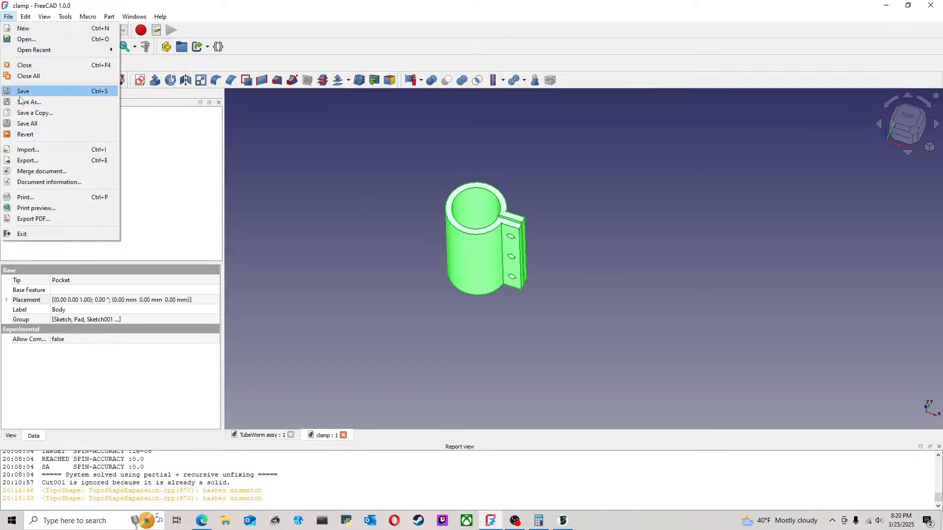
{"action": "left_click", "coordinate": [43, 160]}
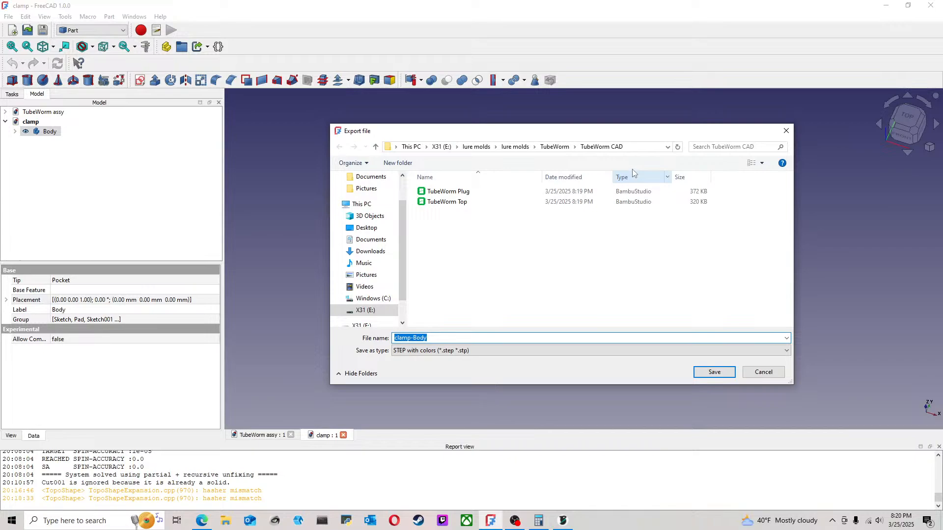
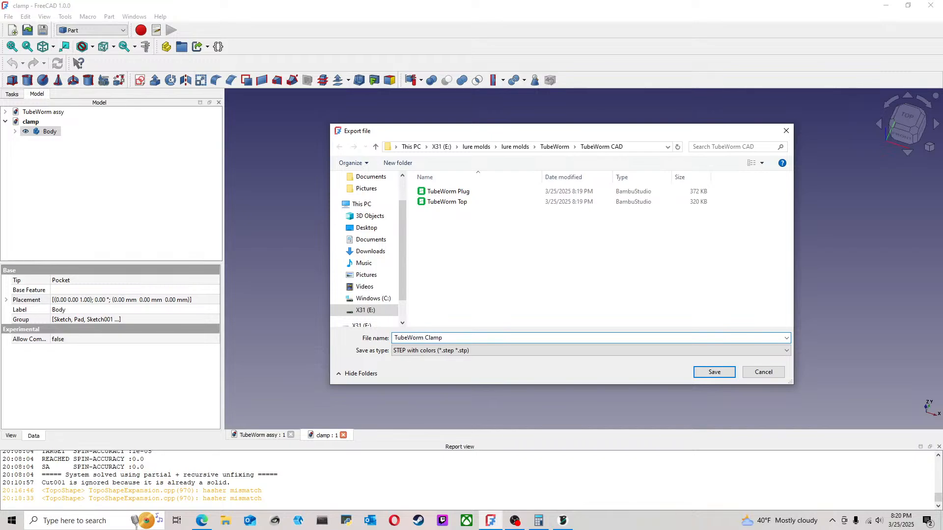
Step: Save the clamp body's STEP export as TubeWorm Clamp in the TubeWorm CAD folder, accepting the export settings
{"action": "left_click", "coordinate": [715, 372]}
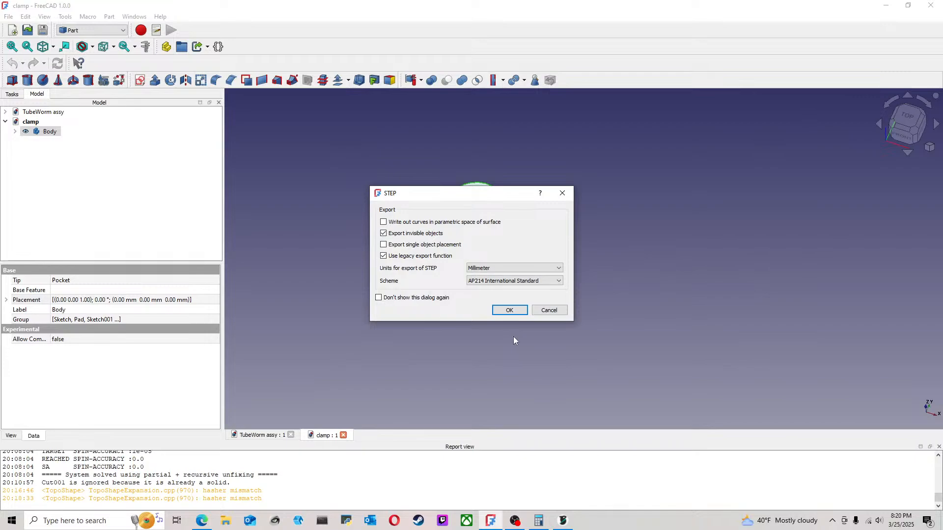
{"action": "left_click", "coordinate": [507, 313]}
{"action": "left_click", "coordinate": [335, 257]}
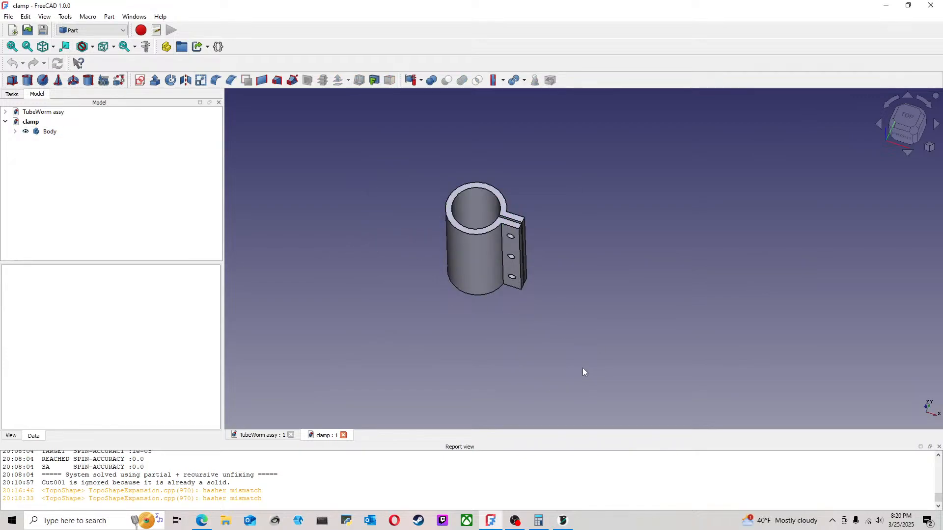
{"action": "middle_click_drag", "start_coordinate": [530, 337], "coordinate": [534, 303]}
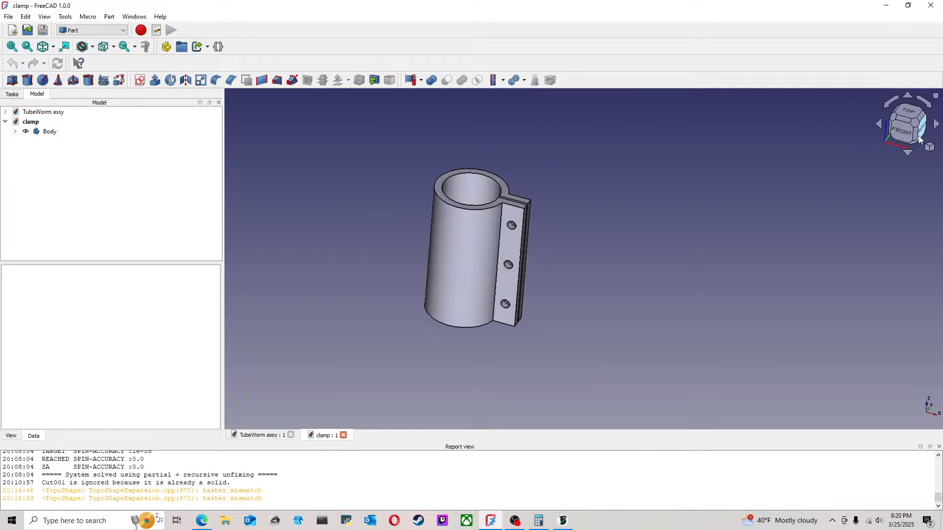
{"action": "left_click", "coordinate": [911, 123]}
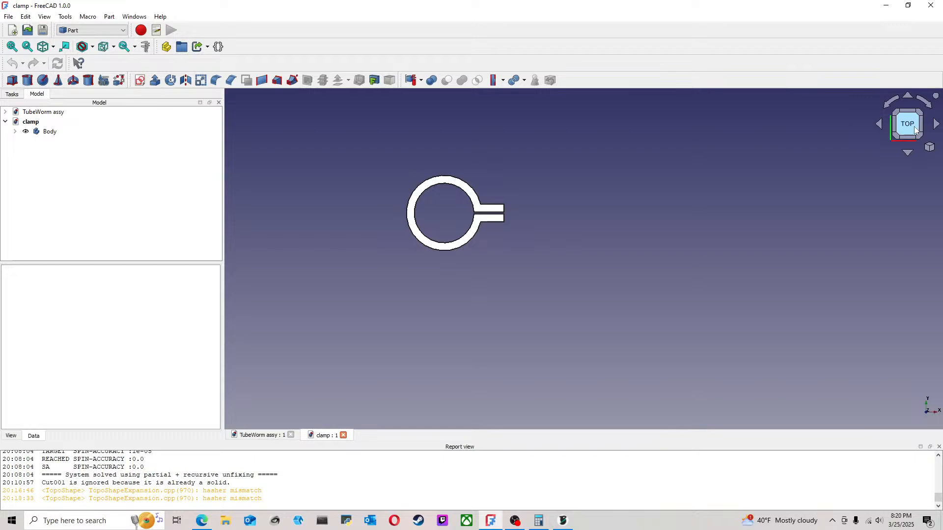
{"action": "left_click", "coordinate": [907, 151]}
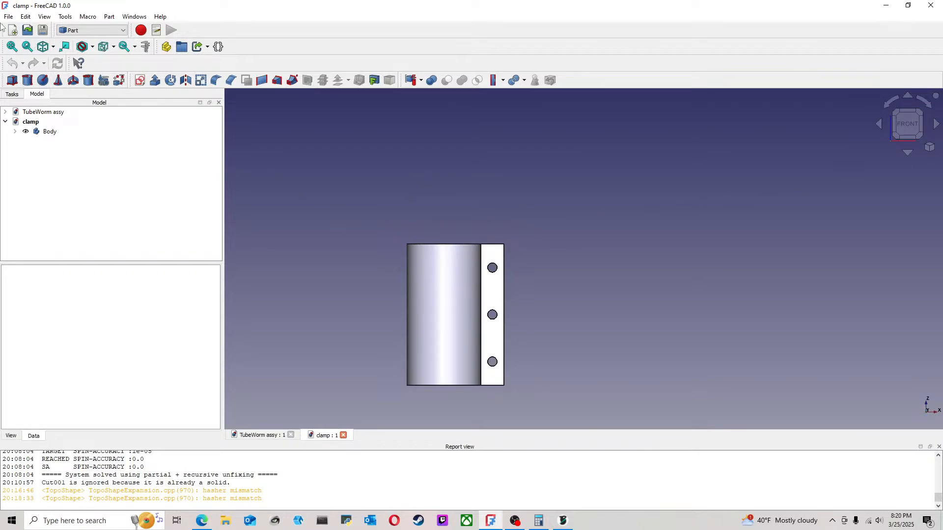
Step: Switch to the slicer and delete the old TubeWorm assy-Cut001 part from the build plate
{"action": "left_click", "coordinate": [563, 521]}
{"action": "middle_click_drag", "start_coordinate": [485, 363], "coordinate": [569, 367]}
{"action": "left_click_drag", "start_coordinate": [502, 348], "coordinate": [555, 352]}
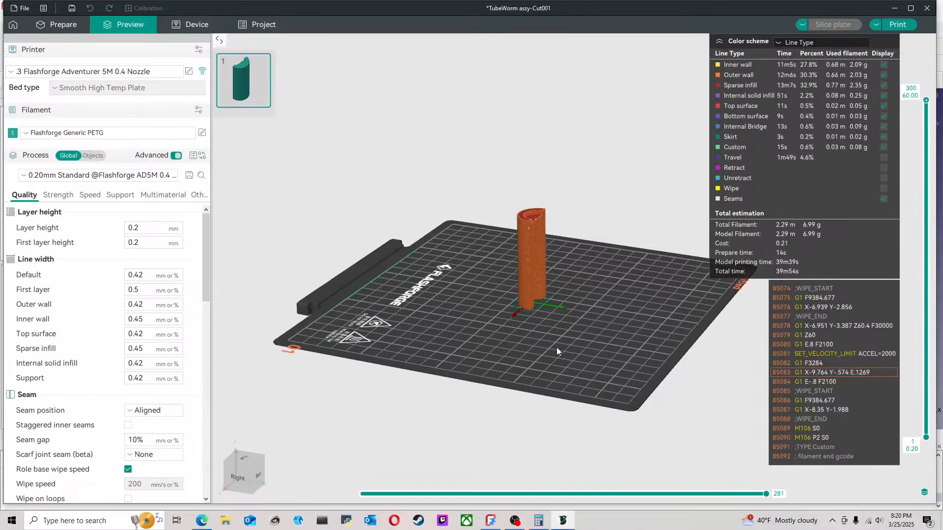
{"action": "middle_click_drag", "start_coordinate": [556, 348], "coordinate": [498, 358]}
{"action": "left_click", "coordinate": [58, 25]}
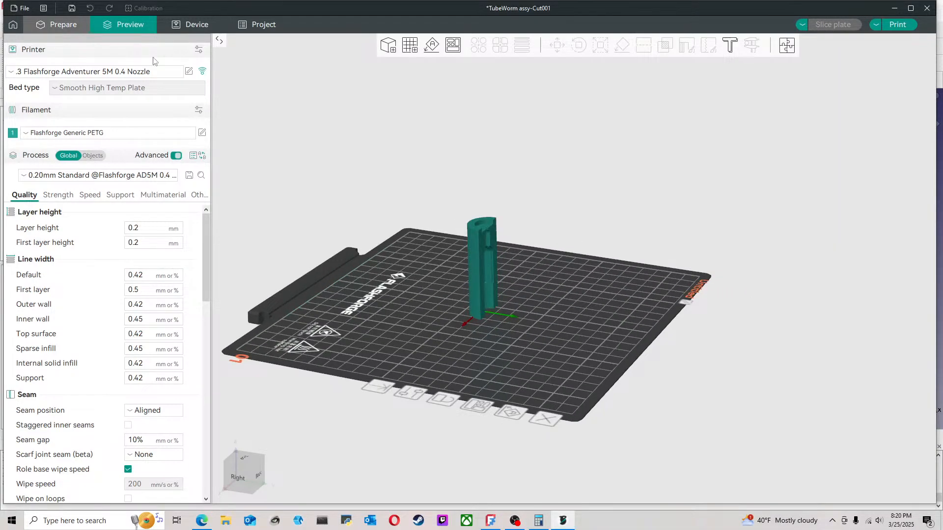
{"action": "left_click", "coordinate": [477, 264]}
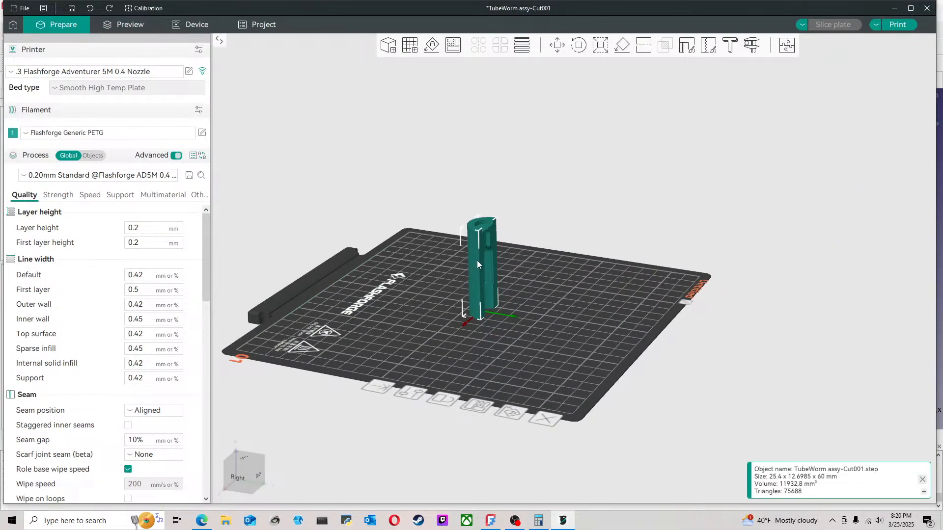
{"action": "key", "text": "Delete"}
Step: Import the TubeWorm Clamp file and move the clamp away from the plate's center toward the back
{"action": "left_click", "coordinate": [25, 9]}
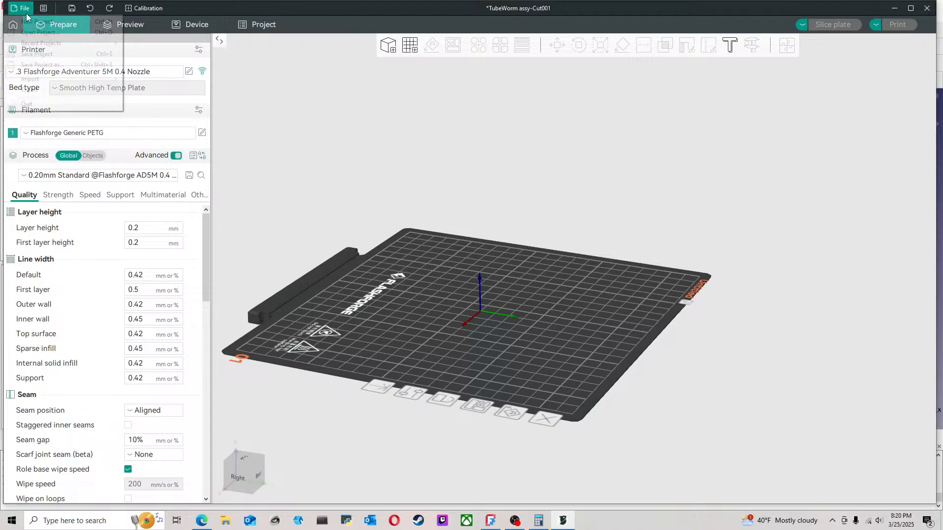
{"action": "mouse_move", "coordinate": [51, 79]}
{"action": "left_click", "coordinate": [149, 79]}
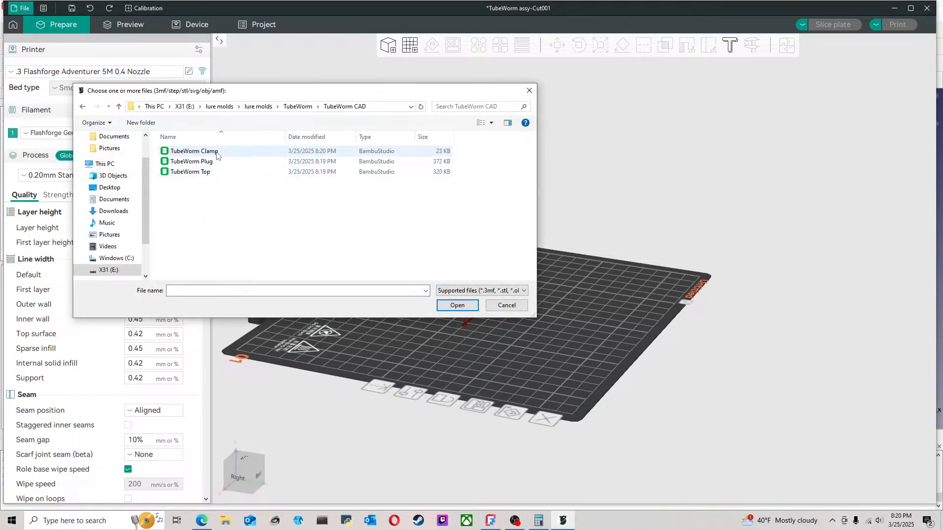
{"action": "left_click", "coordinate": [216, 152]}
{"action": "left_click", "coordinate": [448, 303]}
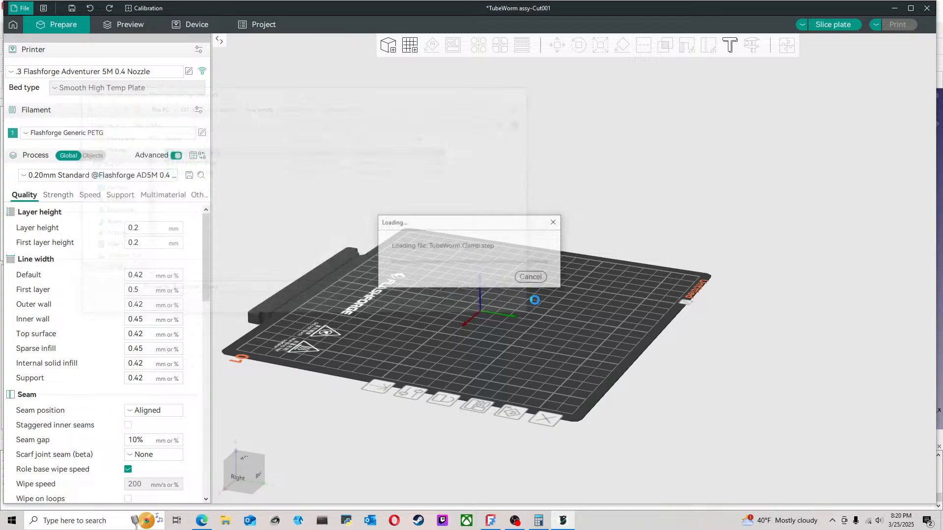
{"action": "left_click_drag", "start_coordinate": [537, 305], "coordinate": [538, 329]}
{"action": "left_click_drag", "start_coordinate": [483, 281], "coordinate": [470, 236]}
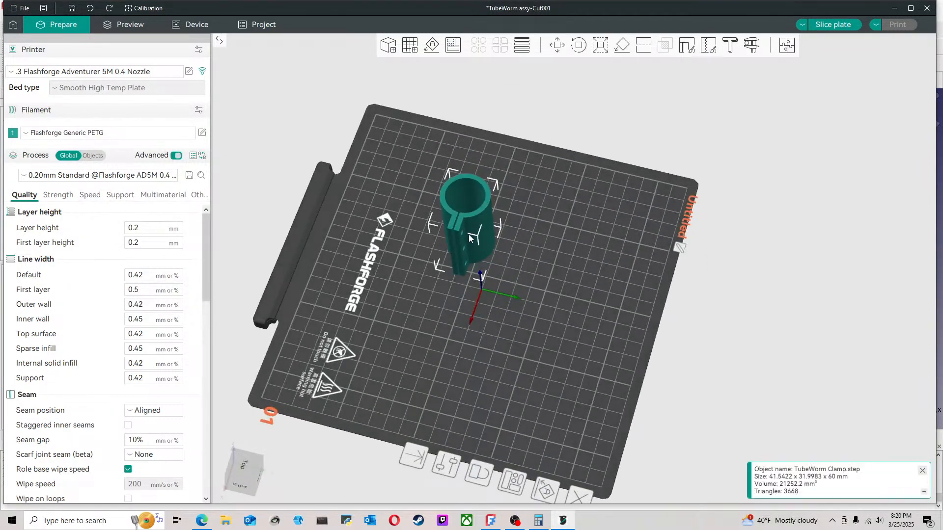
{"action": "left_click_drag", "start_coordinate": [439, 264], "coordinate": [410, 240]}
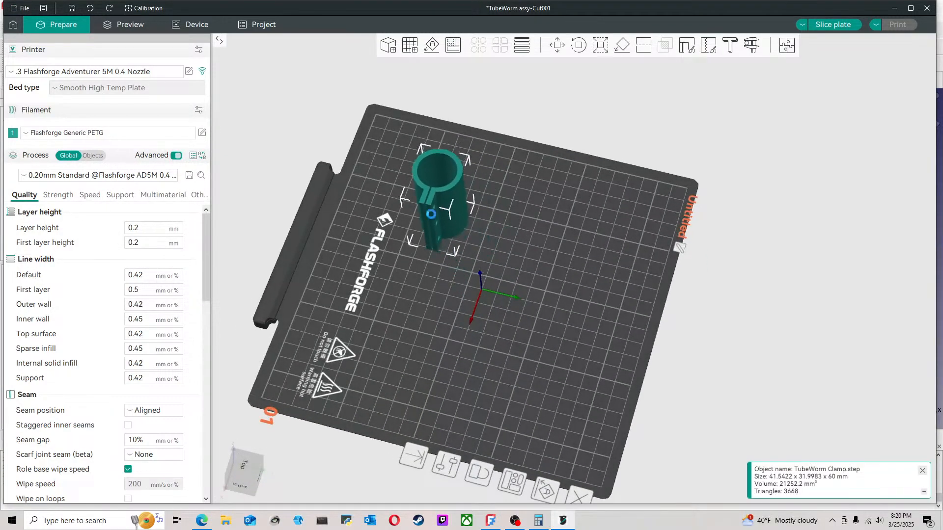
Step: Import the TubeWorm Plug file onto the build plate
{"action": "left_click", "coordinate": [22, 8]}
{"action": "mouse_move", "coordinate": [53, 81]}
{"action": "left_click", "coordinate": [142, 80]}
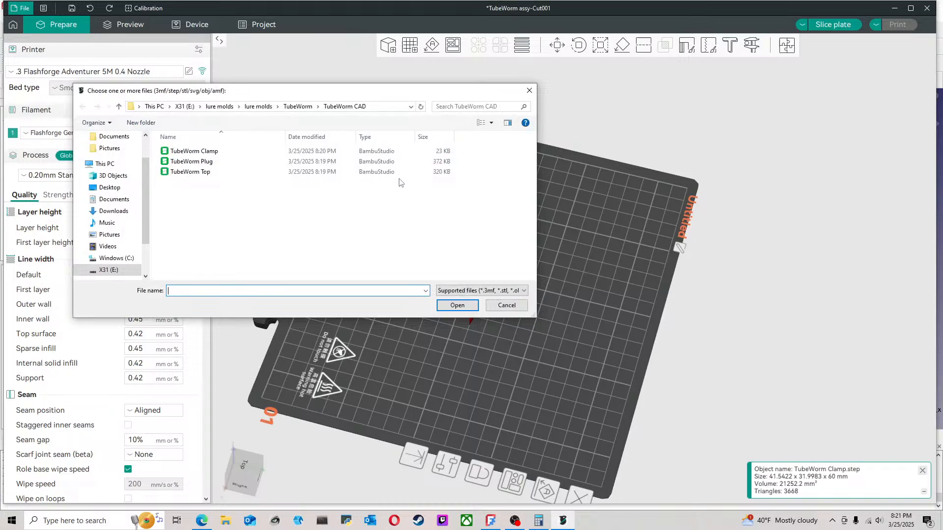
{"action": "left_click", "coordinate": [197, 162]}
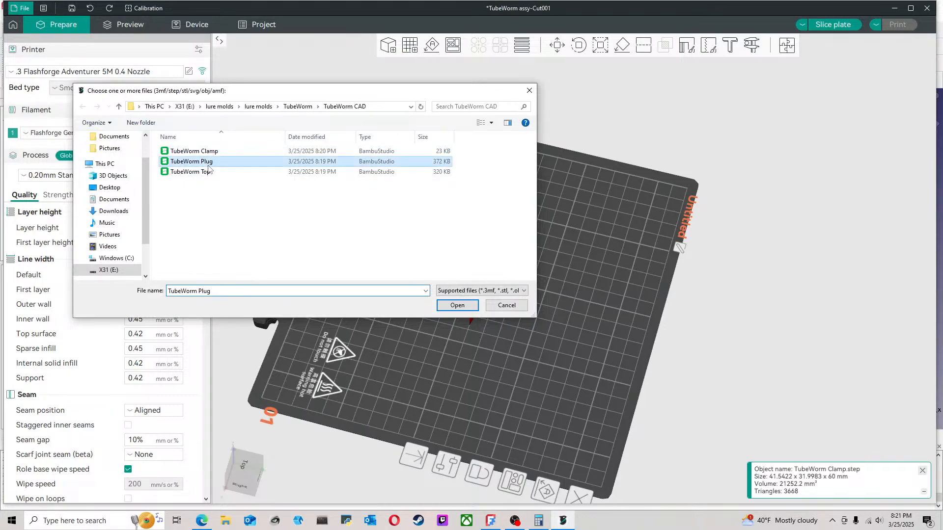
{"action": "left_click", "coordinate": [461, 308]}
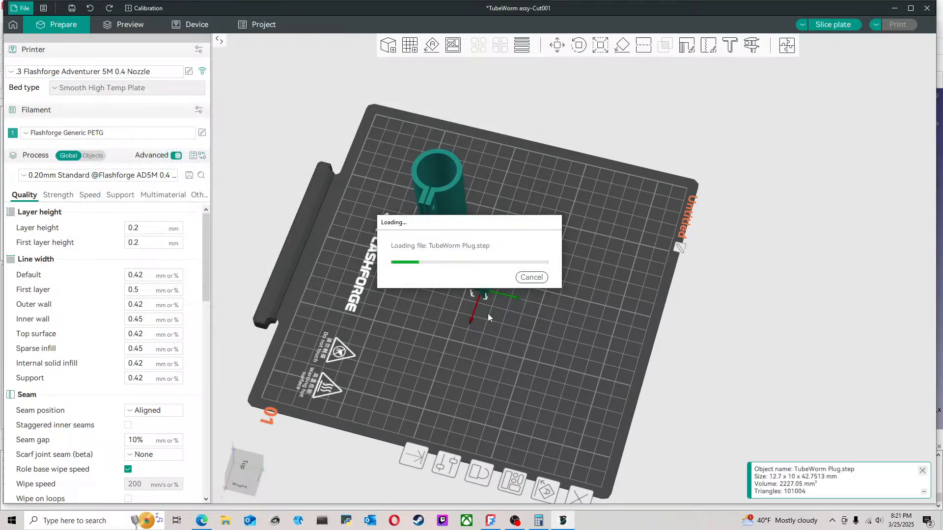
{"action": "left_click_drag", "start_coordinate": [467, 323], "coordinate": [440, 308]}
Step: Clone the plug once and reposition the clamp clear of the two plugs
{"action": "scroll", "coordinate": [470, 297], "scroll_direction": "up", "scroll_amount": 6}
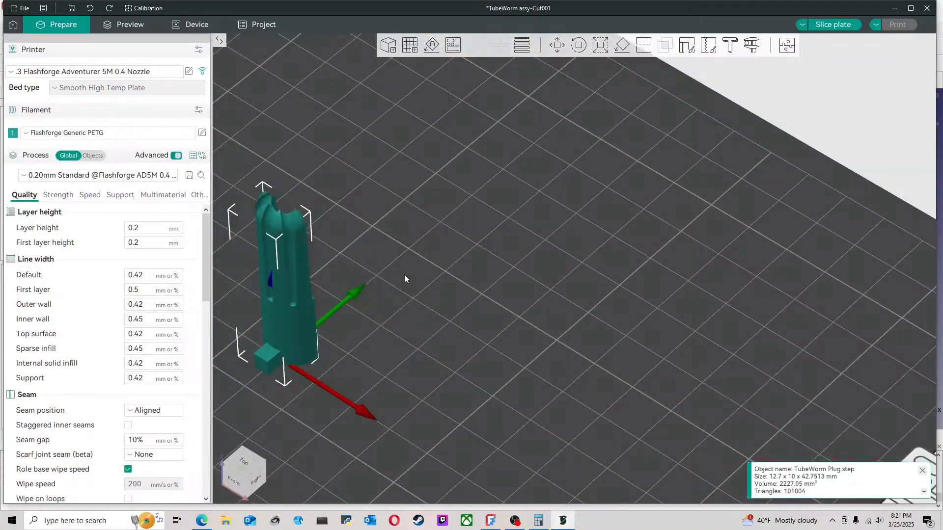
{"action": "scroll", "coordinate": [447, 274], "scroll_direction": "up", "scroll_amount": 5}
{"action": "left_click_drag", "start_coordinate": [447, 274], "coordinate": [479, 347]}
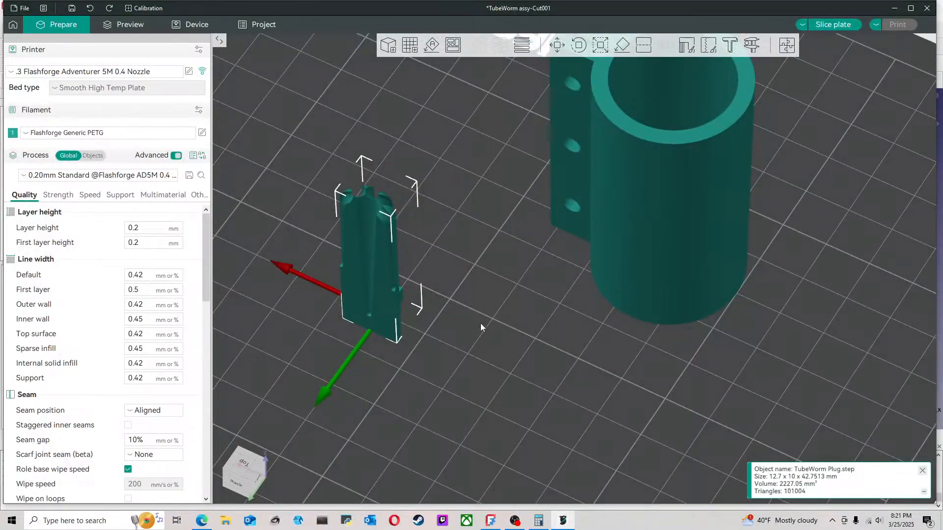
{"action": "double_click", "coordinate": [467, 326]}
{"action": "left_click_drag", "start_coordinate": [398, 294], "coordinate": [449, 285]}
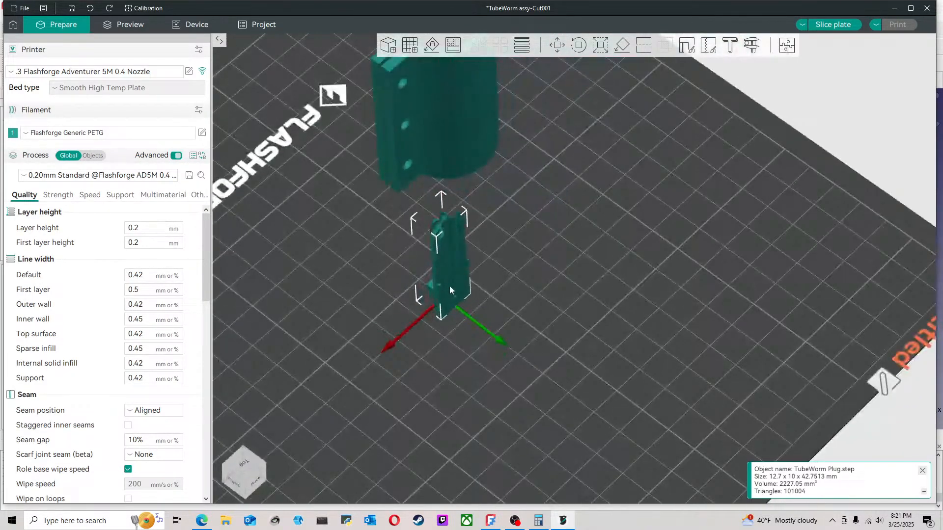
{"action": "right_click", "coordinate": [449, 285]}
{"action": "left_click", "coordinate": [473, 27]}
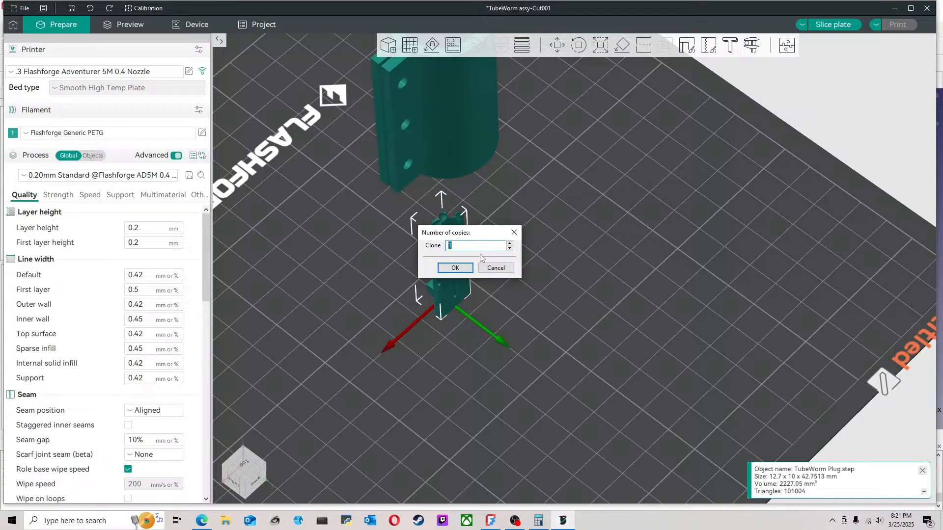
{"action": "left_click", "coordinate": [471, 269]}
{"action": "left_click_drag", "start_coordinate": [428, 332], "coordinate": [513, 334]}
{"action": "left_click_drag", "start_coordinate": [417, 351], "coordinate": [434, 374]}
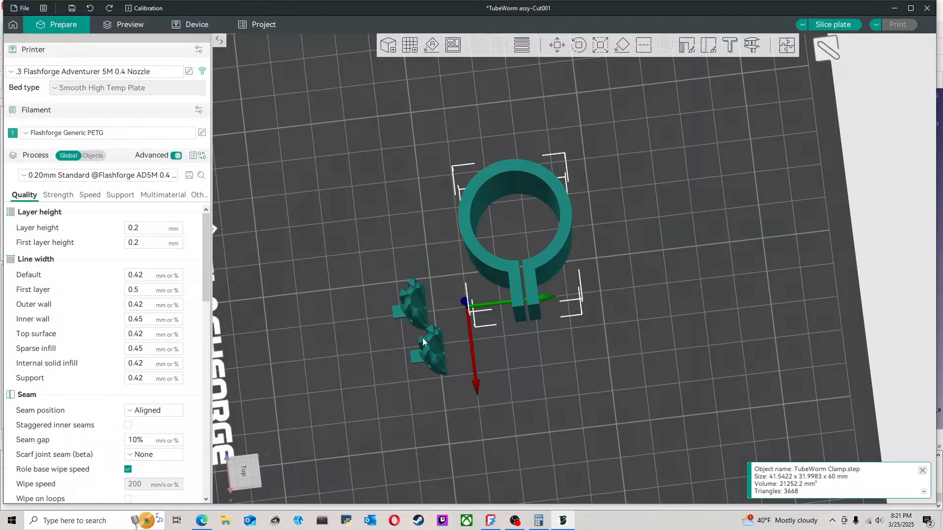
Step: Mirror one of the two plugs along the X axis and along the Y axis
{"action": "right_click", "coordinate": [419, 311]}
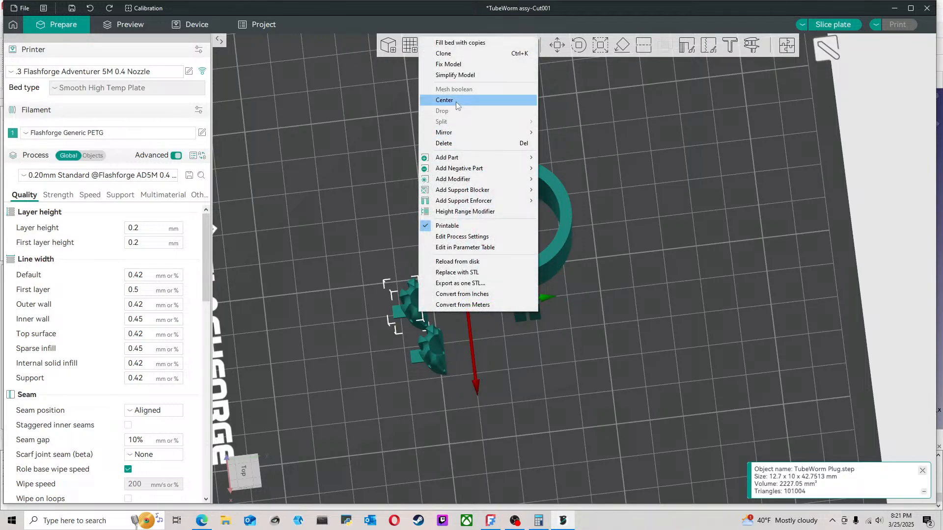
{"action": "mouse_move", "coordinate": [467, 134]}
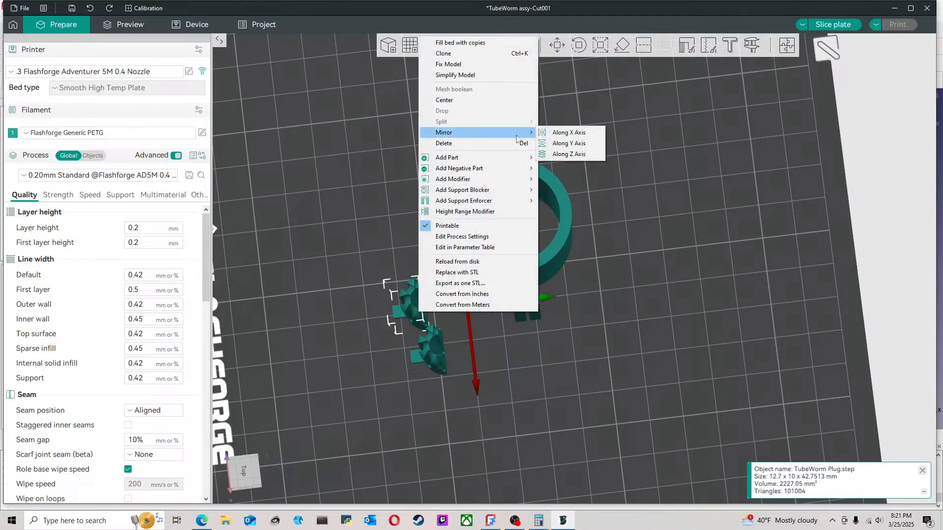
{"action": "left_click", "coordinate": [563, 134]}
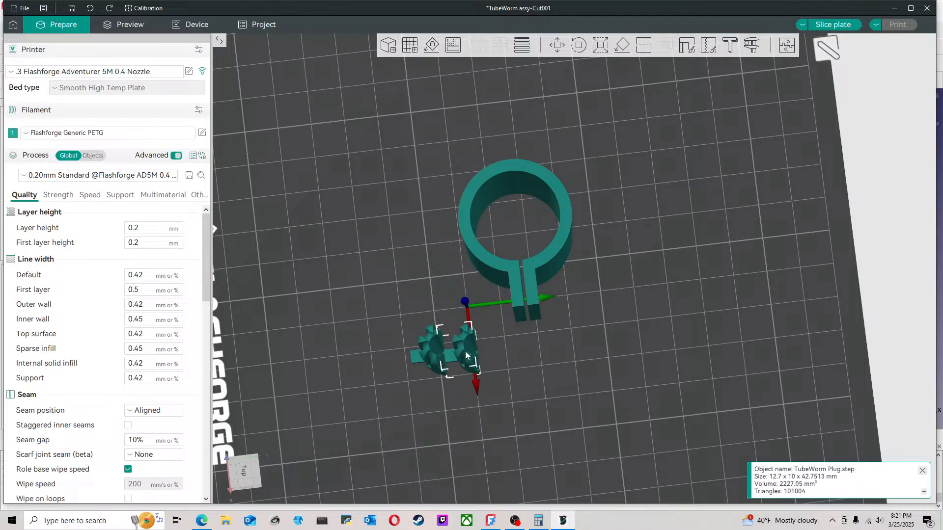
{"action": "right_click", "coordinate": [470, 344]}
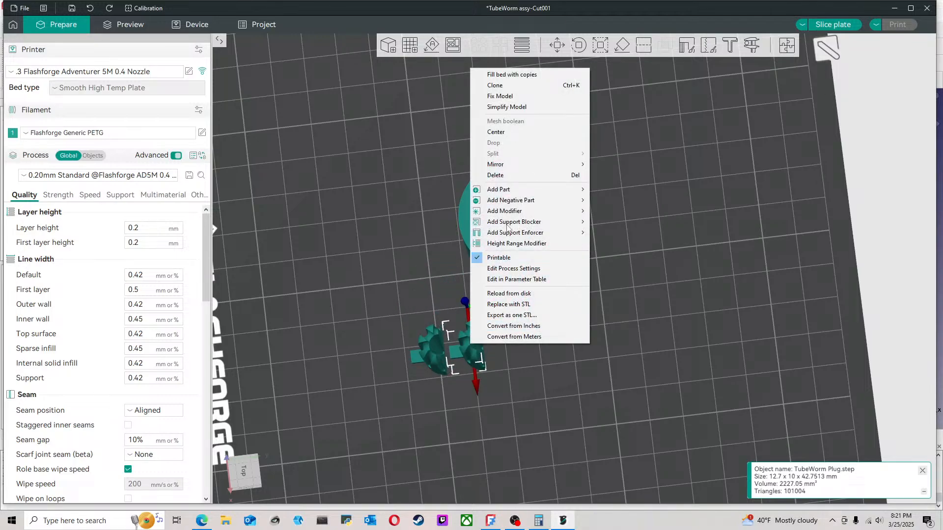
{"action": "mouse_move", "coordinate": [518, 171]}
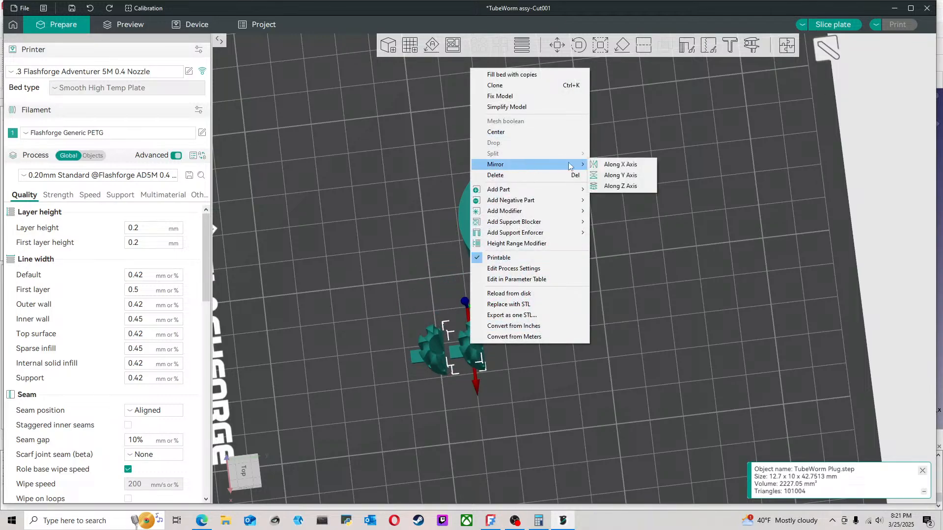
{"action": "left_click", "coordinate": [598, 172]}
Step: Place the mirrored plug back to back against the other plug so they form one full core
{"action": "left_click_drag", "start_coordinate": [560, 332], "coordinate": [503, 374]}
{"action": "left_click", "coordinate": [503, 371]}
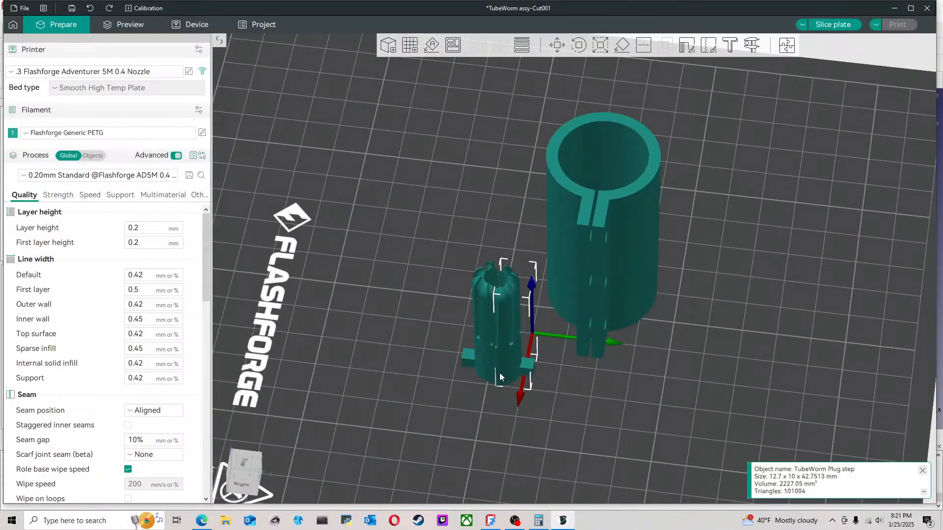
{"action": "mouse_move", "coordinate": [579, 389]}
{"action": "left_mouse_down"}
{"action": "mouse_move", "coordinate": [595, 411]}
{"action": "mouse_move", "coordinate": [570, 392]}
{"action": "left_mouse_up"}
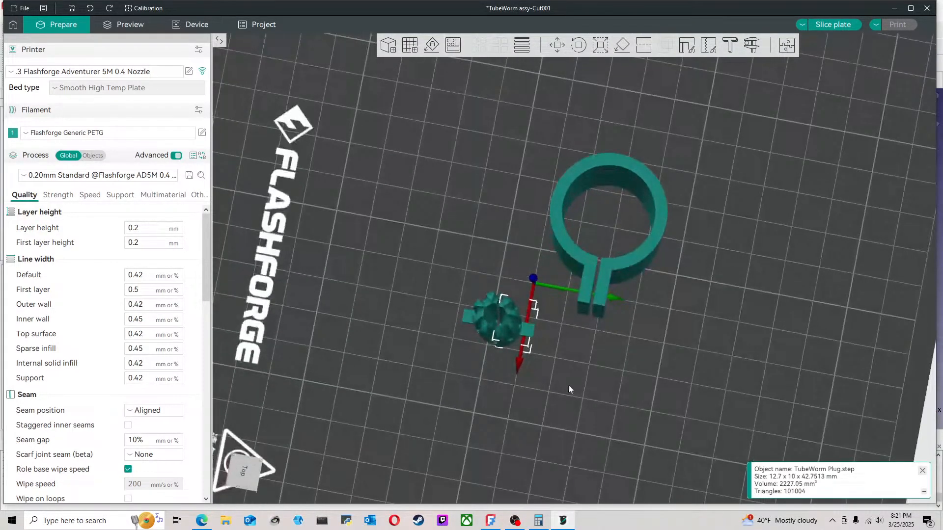
Step: Set the unmirrored plug half's X position to 13 mm and enter 13 for its Y position
{"action": "left_click", "coordinate": [561, 49]}
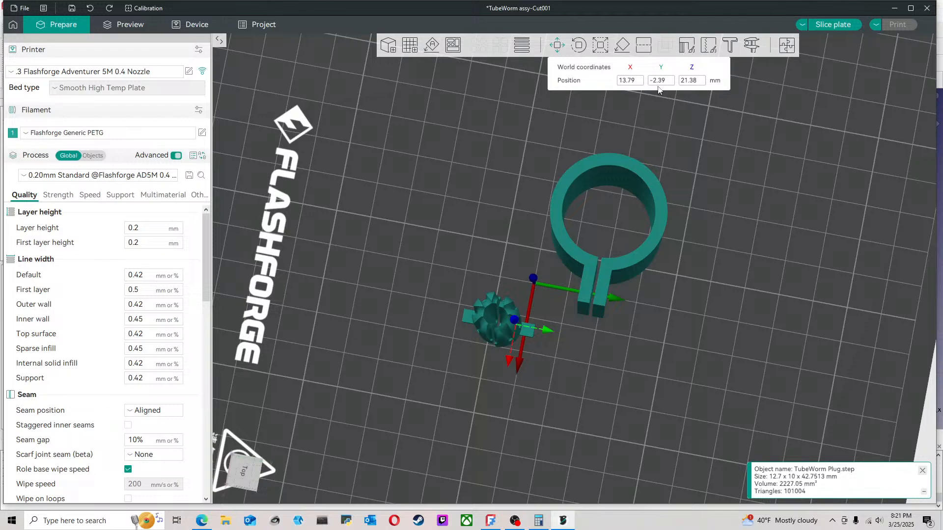
{"action": "left_click", "coordinate": [505, 261]}
{"action": "left_click", "coordinate": [493, 299]}
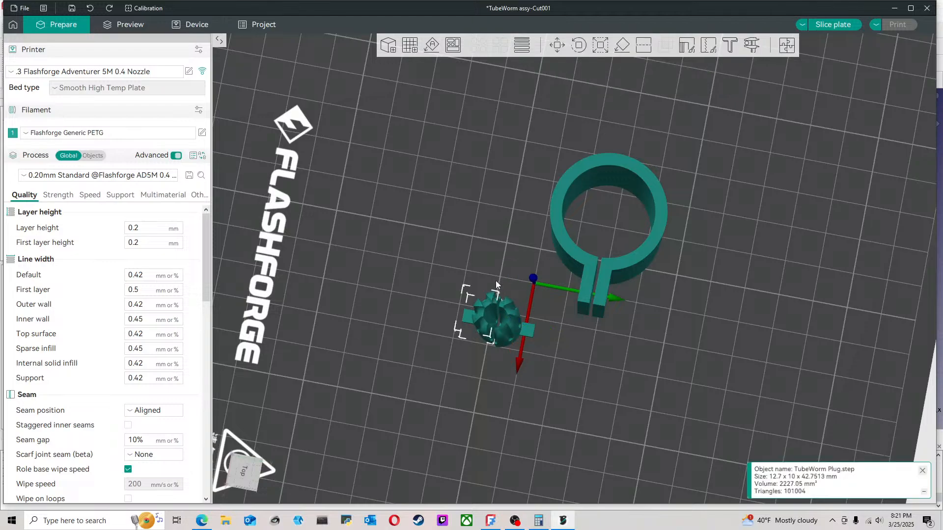
{"action": "left_click", "coordinate": [561, 49]}
{"action": "left_click", "coordinate": [639, 81]}
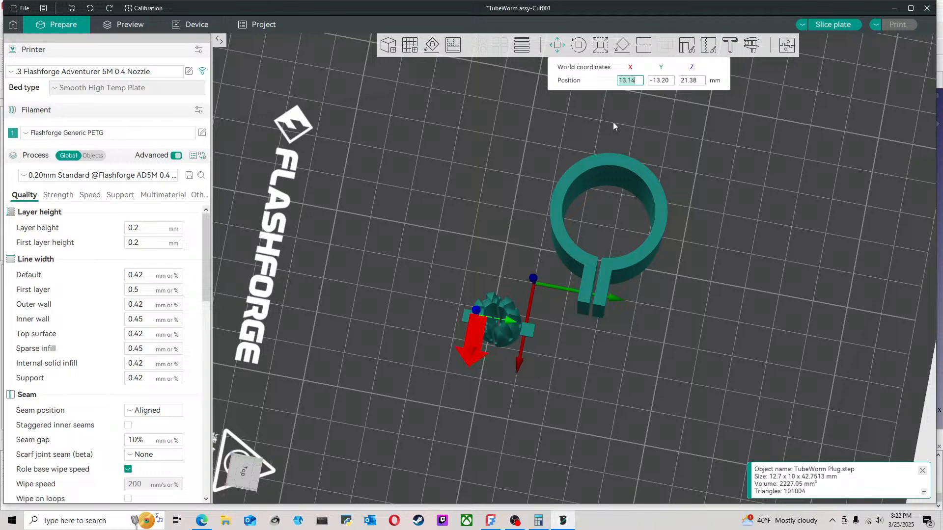
{"action": "left_click", "coordinate": [665, 81]}
{"action": "type", "text": "13"}
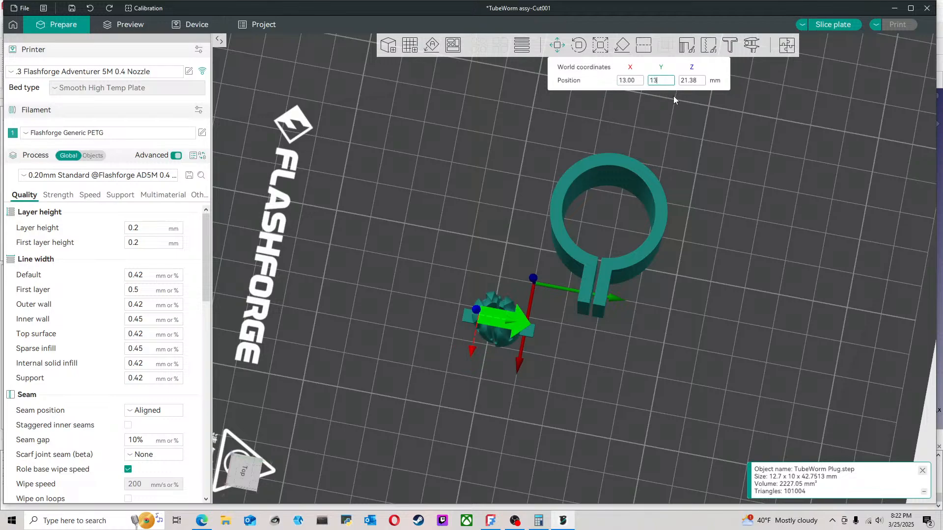
Step: Keep the two plug halves mated and move the clamp farther back on the plate behind them
{"action": "left_click", "coordinate": [604, 235]}
{"action": "left_click_drag", "start_coordinate": [520, 282], "coordinate": [515, 314]}
{"action": "left_click", "coordinate": [500, 311]}
{"action": "left_click_drag", "start_coordinate": [585, 331], "coordinate": [500, 169]}
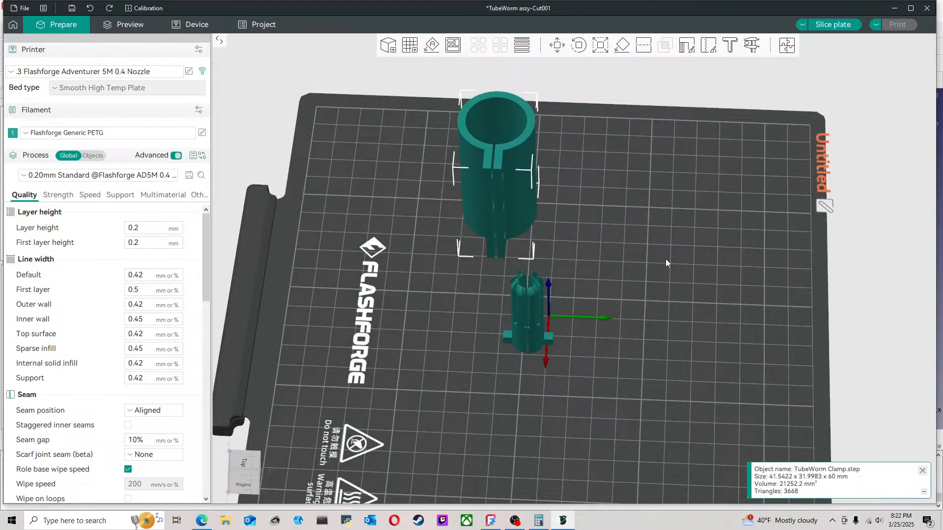
{"action": "left_click", "coordinate": [666, 259]}
Step: Import the TubeWorm Top model onto the plate beside the clamp and plug halves
{"action": "left_click", "coordinate": [22, 8]}
{"action": "mouse_move", "coordinate": [30, 78]}
{"action": "left_click", "coordinate": [162, 79]}
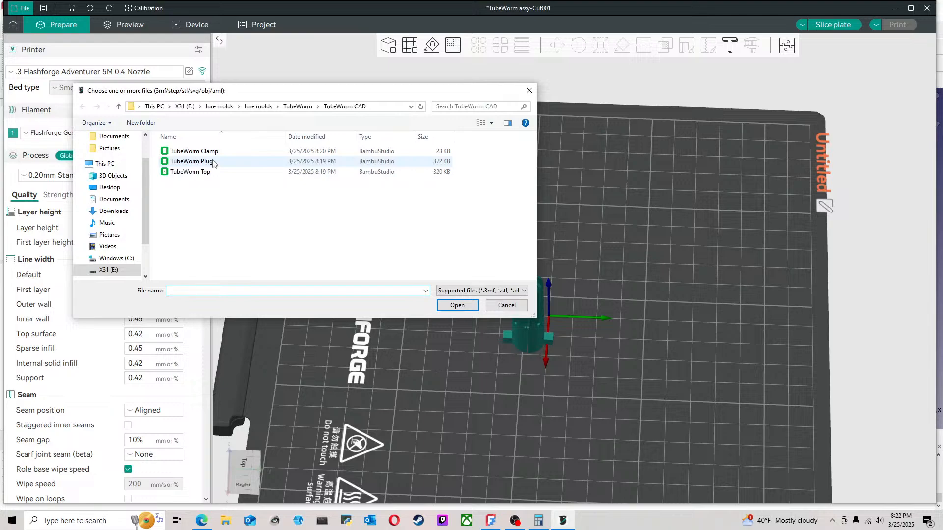
{"action": "left_click", "coordinate": [224, 173]}
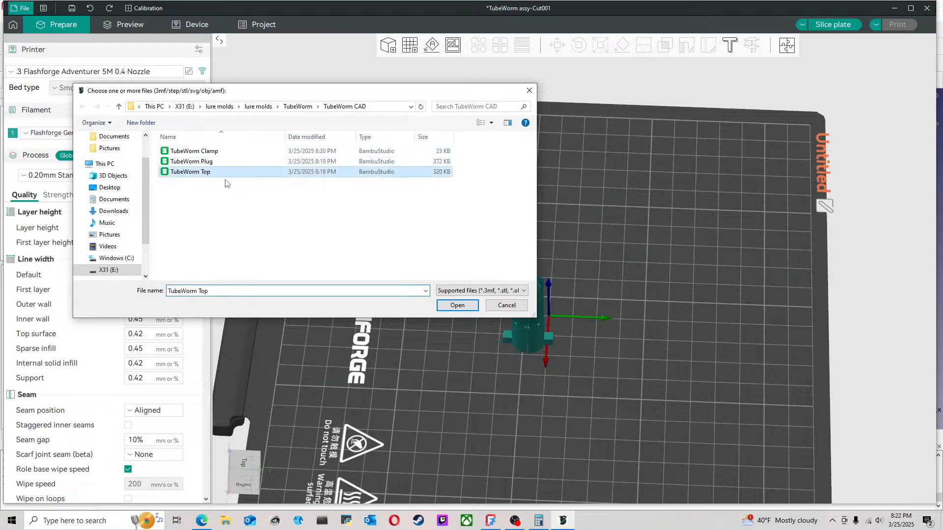
{"action": "left_click", "coordinate": [441, 306]}
{"action": "left_click_drag", "start_coordinate": [485, 237], "coordinate": [484, 273]}
{"action": "left_click_drag", "start_coordinate": [630, 337], "coordinate": [605, 325]}
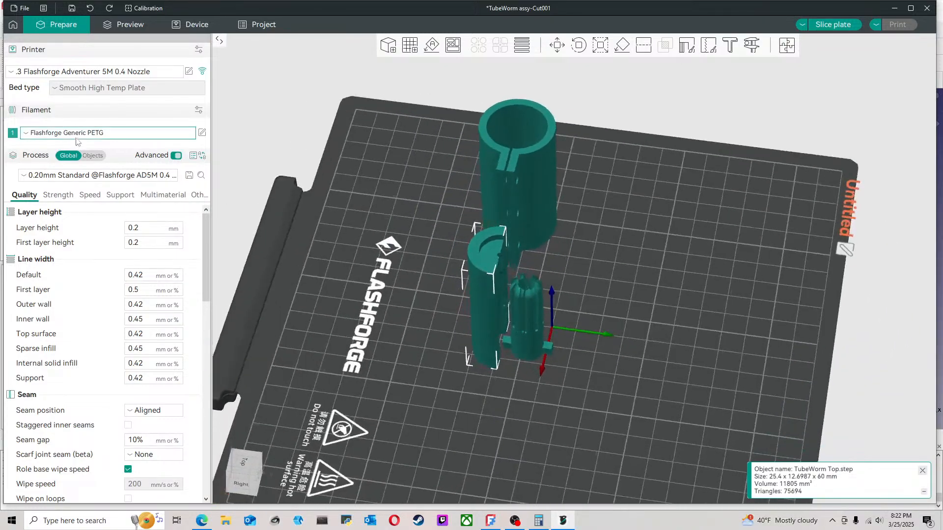
Step: Clone the TubeWorm Top once so that the plate holds two top halves
{"action": "right_click", "coordinate": [481, 264]}
{"action": "left_click", "coordinate": [496, 250]}
{"action": "left_click", "coordinate": [464, 270]}
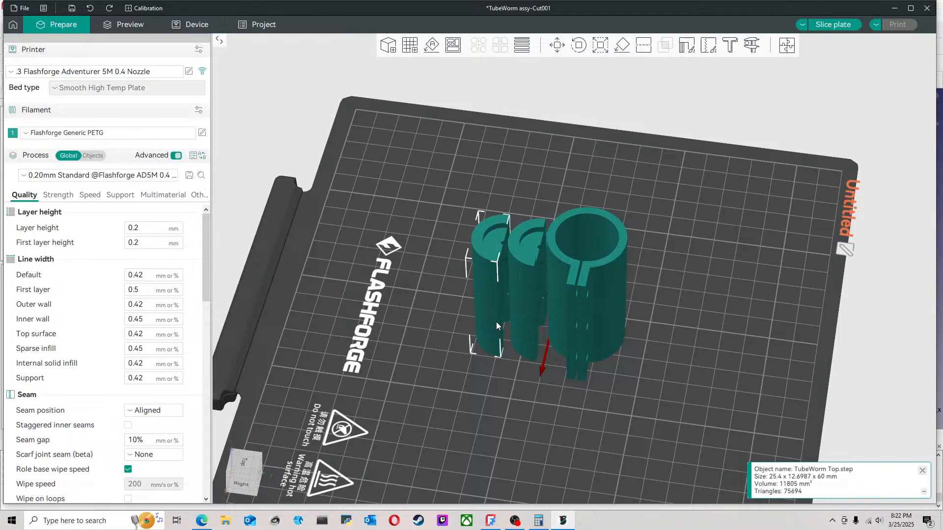
Step: Mirror one of the two top halves along the Y axis
{"action": "left_click_drag", "start_coordinate": [549, 352], "coordinate": [528, 364]}
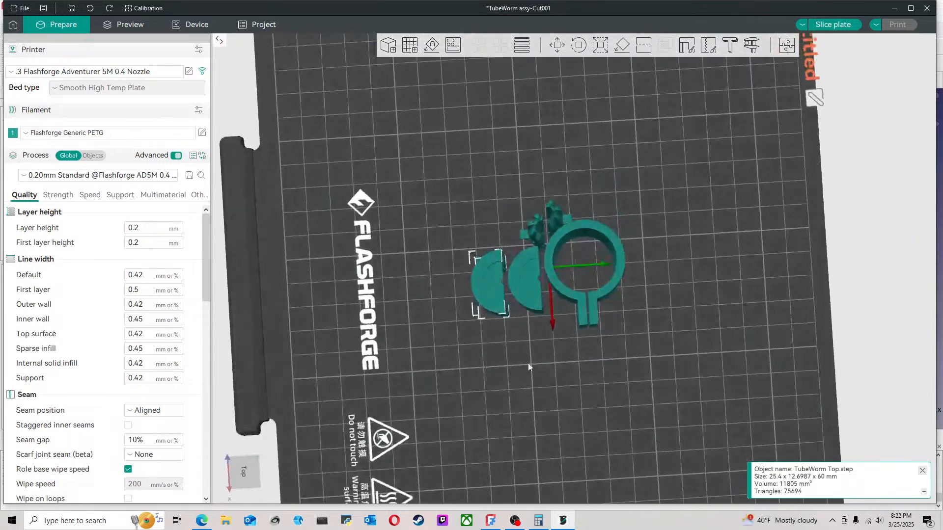
{"action": "right_click", "coordinate": [495, 300]}
{"action": "mouse_move", "coordinate": [575, 118]}
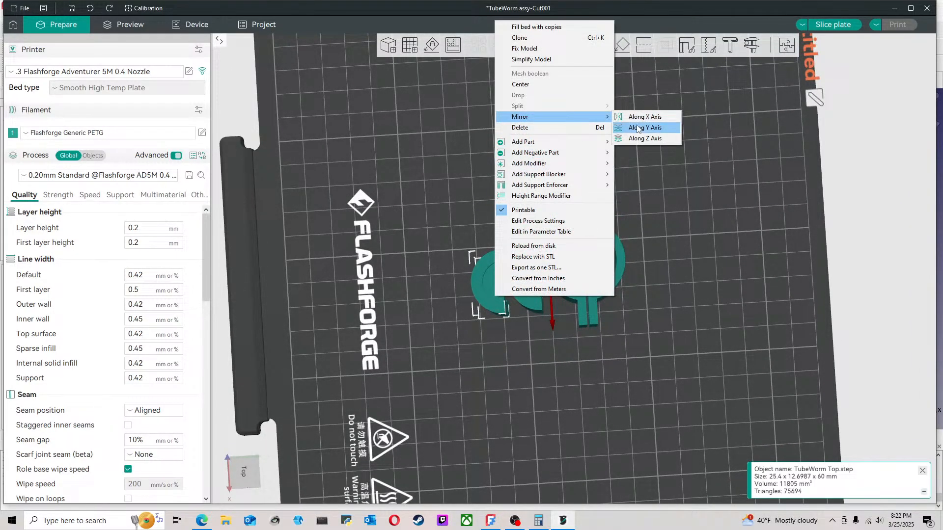
{"action": "left_click", "coordinate": [638, 128]}
Step: Spread the two top halves apart, move the clamp out of the way, and place both plug halves between the tops
{"action": "left_click_drag", "start_coordinate": [527, 300], "coordinate": [432, 305]}
{"action": "left_click_drag", "start_coordinate": [597, 279], "coordinate": [656, 189]}
{"action": "left_click_drag", "start_coordinate": [487, 287], "coordinate": [578, 279]}
{"action": "left_click", "coordinate": [538, 234]}
{"action": "left_click_drag", "start_coordinate": [539, 233], "coordinate": [466, 290]}
{"action": "left_click_drag", "start_coordinate": [555, 227], "coordinate": [483, 296]}
Step: Set the mirrored top half's X position to 0 mm
{"action": "left_click_drag", "start_coordinate": [541, 319], "coordinate": [543, 343]}
{"action": "left_click", "coordinate": [507, 302]}
{"action": "scroll", "coordinate": [512, 360], "scroll_direction": "up", "scroll_amount": 3}
{"action": "left_click_drag", "start_coordinate": [577, 370], "coordinate": [533, 378]}
{"action": "left_click_drag", "start_coordinate": [523, 380], "coordinate": [421, 394]}
{"action": "scroll", "coordinate": [417, 393], "scroll_direction": "down", "scroll_amount": 1}
{"action": "right_click_drag", "start_coordinate": [417, 393], "coordinate": [494, 382]}
{"action": "left_click_drag", "start_coordinate": [485, 378], "coordinate": [483, 403]}
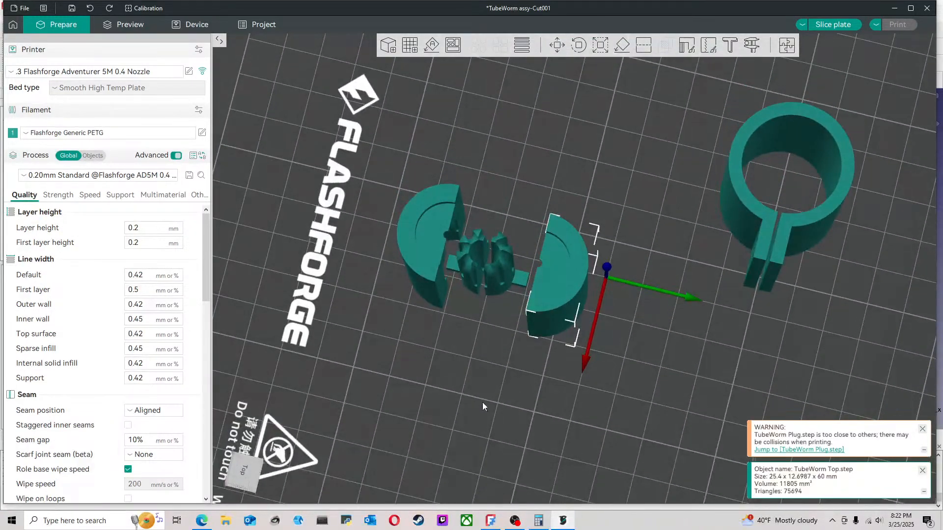
{"action": "left_click", "coordinate": [558, 48]}
{"action": "left_click", "coordinate": [634, 84]}
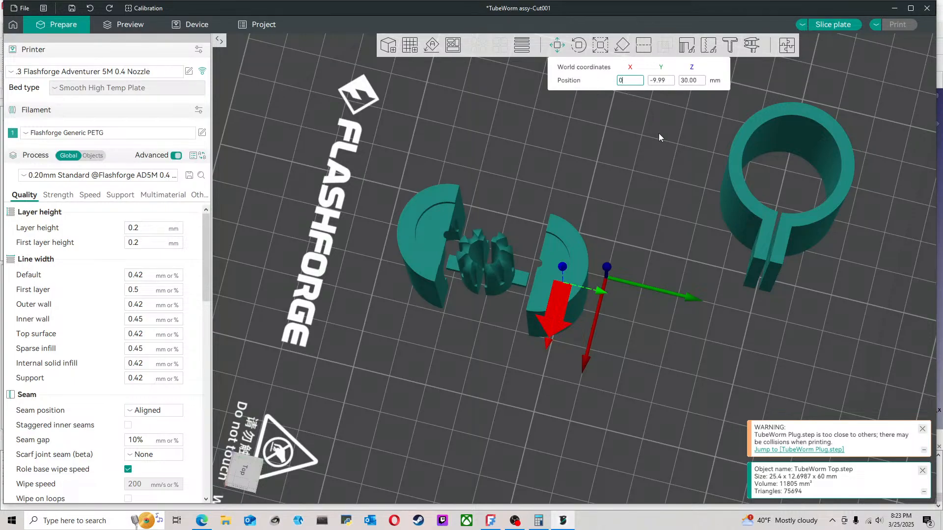
{"action": "left_click", "coordinate": [619, 128]}
{"action": "left_click", "coordinate": [561, 227]}
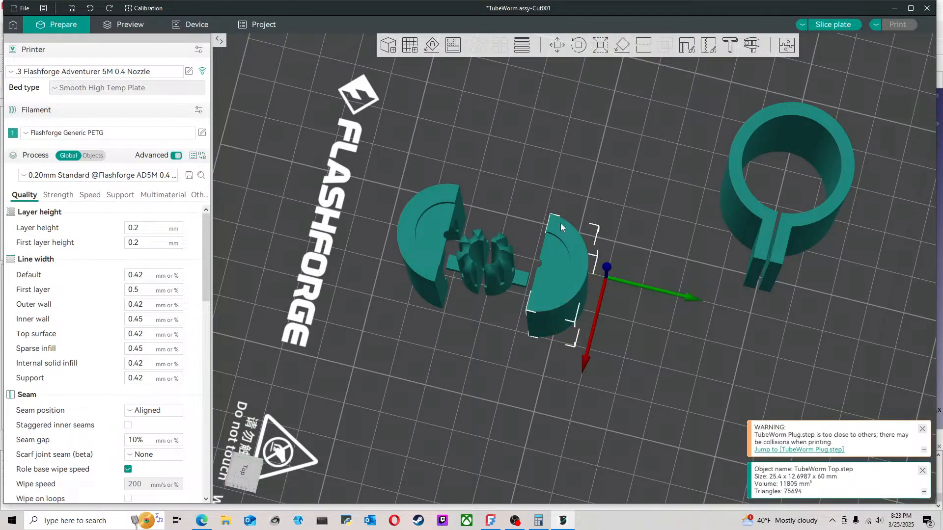
{"action": "left_click", "coordinate": [552, 49]}
{"action": "left_click", "coordinate": [632, 84]}
{"action": "type", "text": "0"}
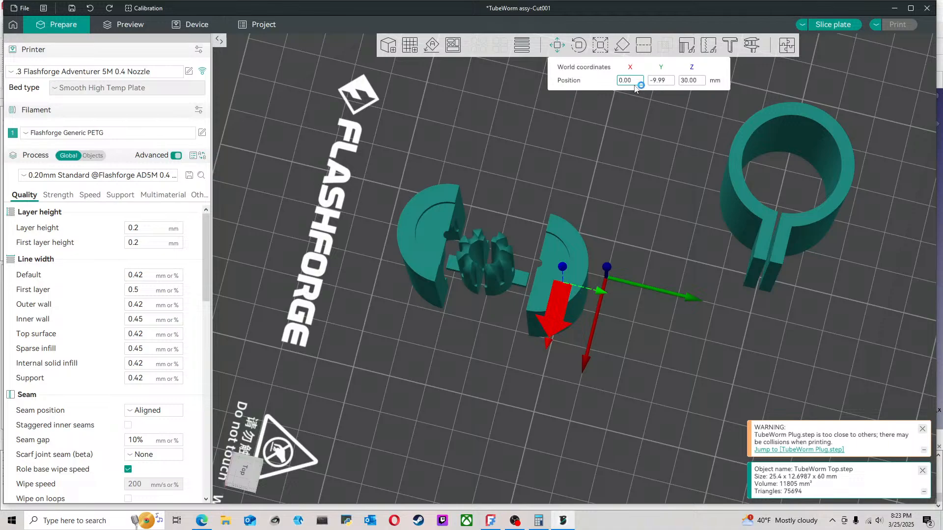
{"action": "key", "text": "Return"}
Step: Set the X position of both plug halves to 0 mm
{"action": "left_click", "coordinate": [509, 255]}
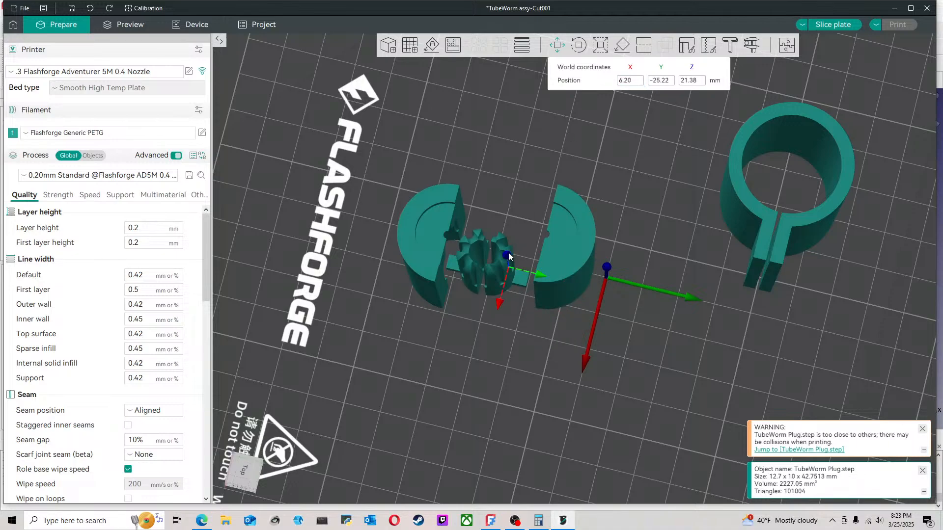
{"action": "left_click", "coordinate": [633, 80]}
{"action": "type", "text": "0"}
{"action": "key", "text": "Return"}
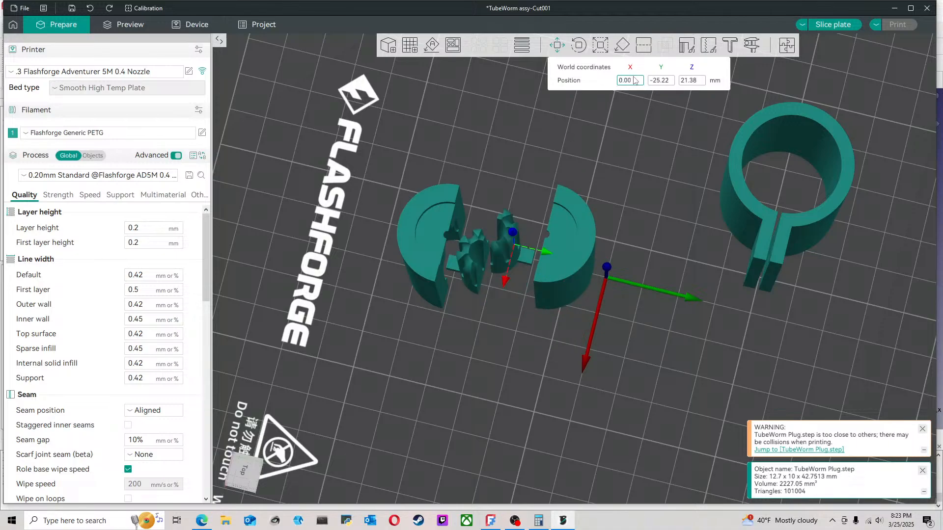
{"action": "left_click", "coordinate": [539, 187]}
{"action": "left_click", "coordinate": [482, 246]}
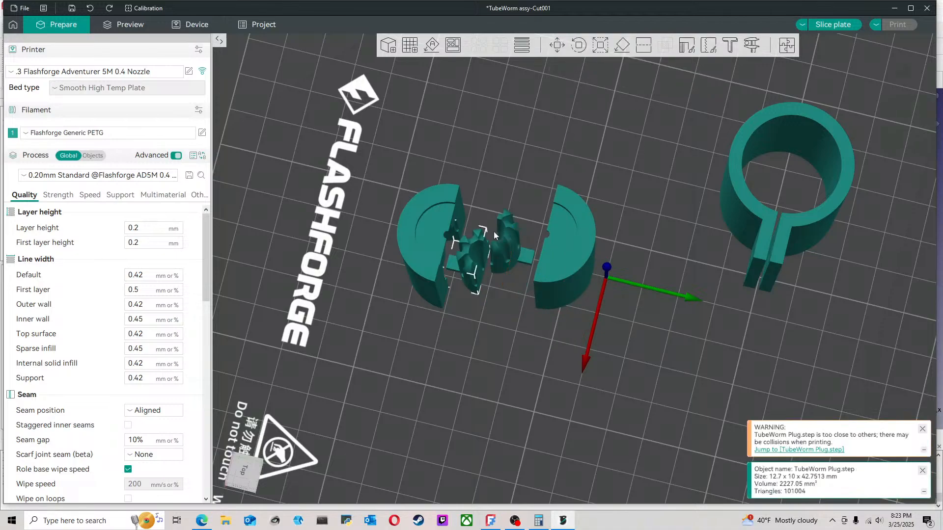
{"action": "left_click", "coordinate": [559, 46]}
{"action": "left_click", "coordinate": [628, 81]}
{"action": "type", "text": "0"}
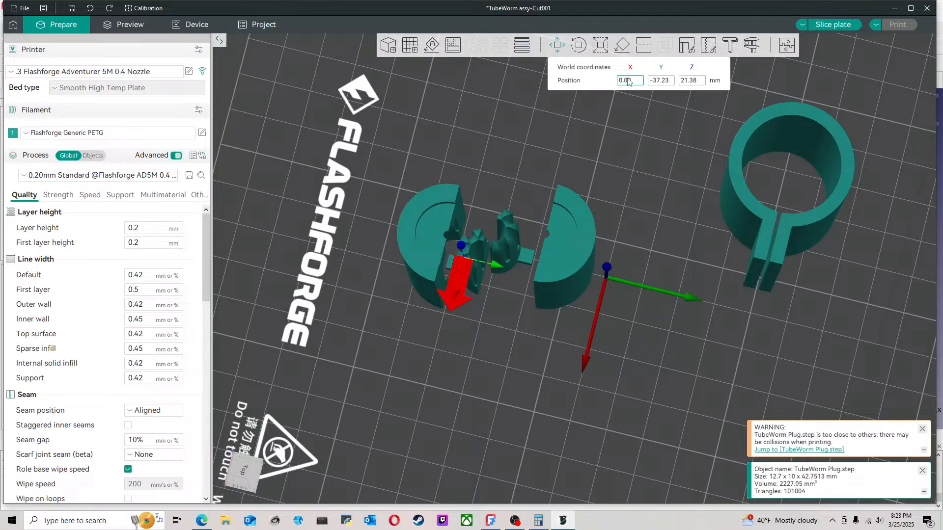
{"action": "key", "text": "Return"}
Step: Set the unmirrored top half's X position to 0 mm
{"action": "left_click", "coordinate": [452, 202]}
{"action": "left_click", "coordinate": [637, 82]}
{"action": "type", "text": "0"}
{"action": "key", "text": "Return"}
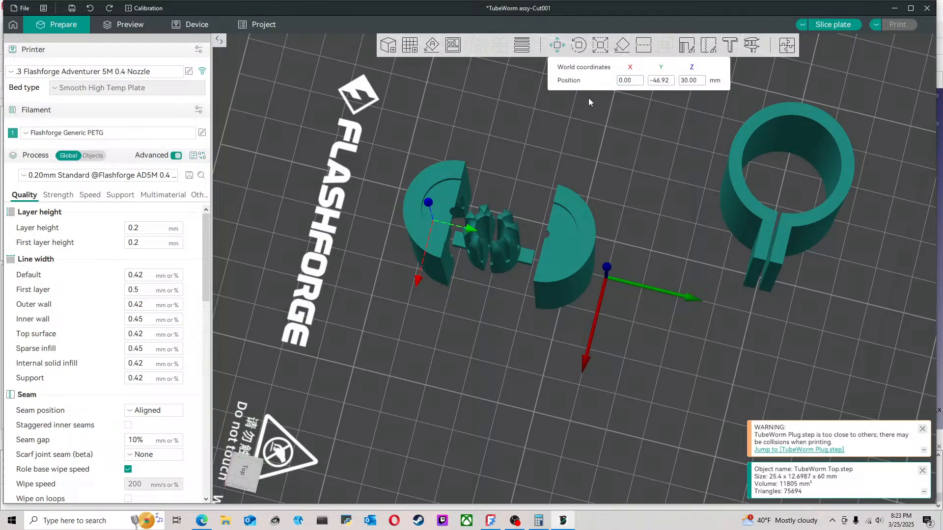
Step: Set the clamp's X position to 0 mm to line it up with the other parts
{"action": "left_click", "coordinate": [581, 172]}
{"action": "left_click", "coordinate": [726, 191]}
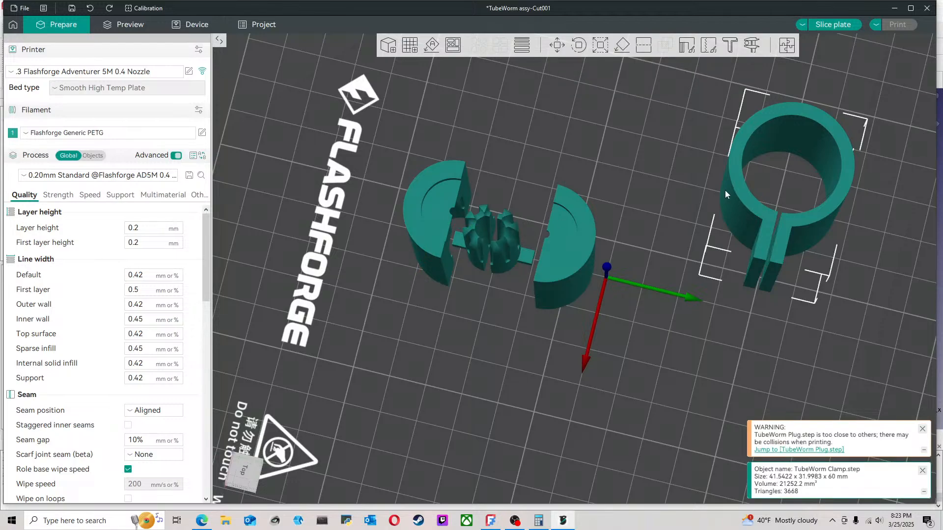
{"action": "left_click", "coordinate": [558, 46]}
{"action": "left_click", "coordinate": [630, 81]}
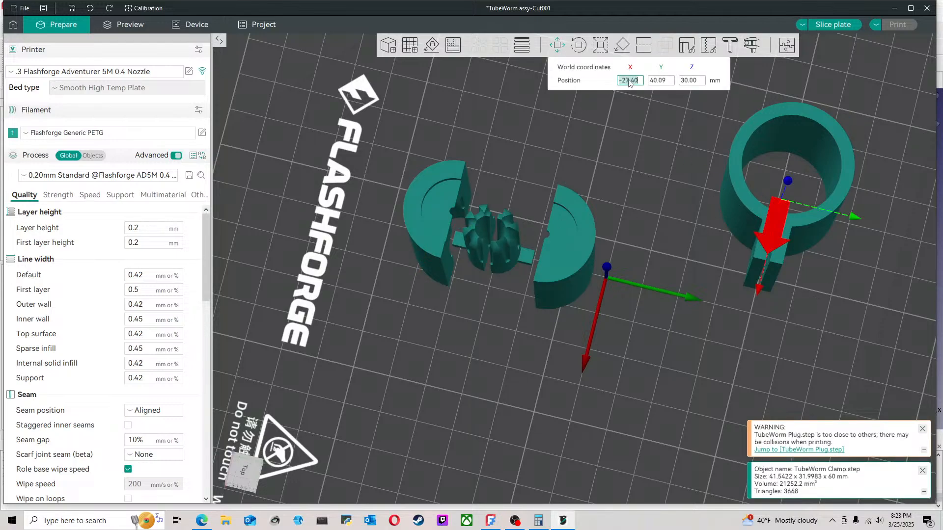
{"action": "type", "text": "0"}
{"action": "key", "text": "Return"}
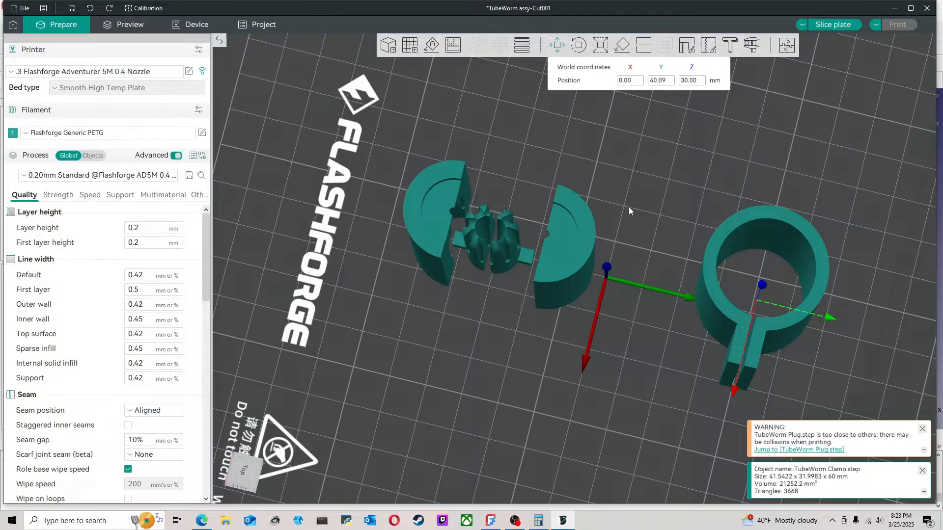
Step: Move the clamp closer to the mirrored top half, at about Y 16 mm, and set its X position back to 0 mm
{"action": "left_click_drag", "start_coordinate": [679, 282], "coordinate": [648, 329]}
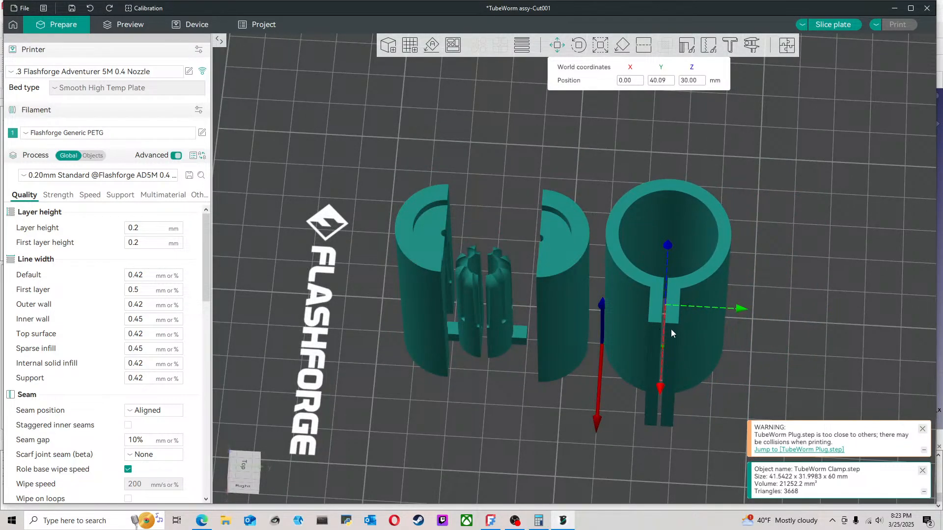
{"action": "left_click", "coordinate": [727, 327]}
{"action": "left_click", "coordinate": [714, 312]}
{"action": "left_click", "coordinate": [558, 46]}
{"action": "left_click", "coordinate": [627, 80]}
{"action": "type", "text": "0"}
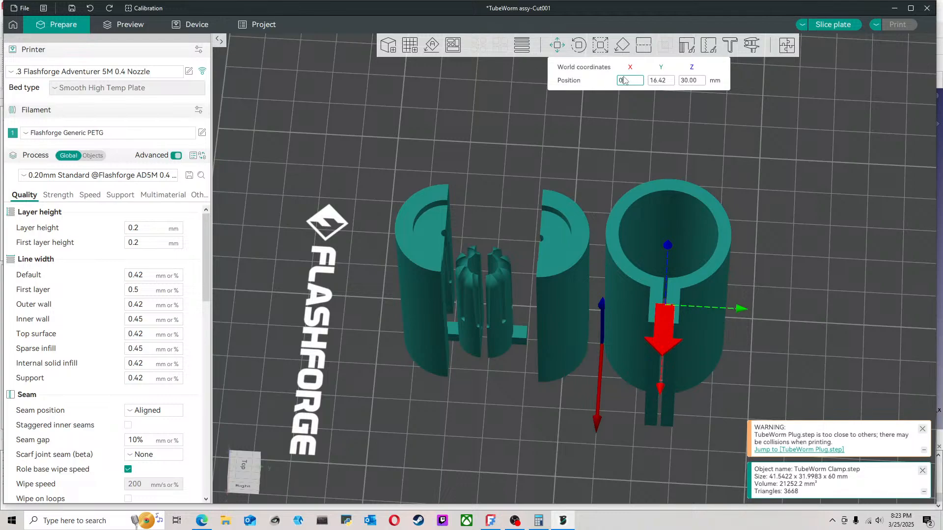
{"action": "key", "text": "Return"}
Step: Move the unmirrored top half farther from the plugs, to about Y -53 mm, and set its X position to 0 mm
{"action": "left_click_drag", "start_coordinate": [739, 297], "coordinate": [638, 366]}
{"action": "left_click", "coordinate": [589, 324]}
{"action": "left_click", "coordinate": [415, 388]}
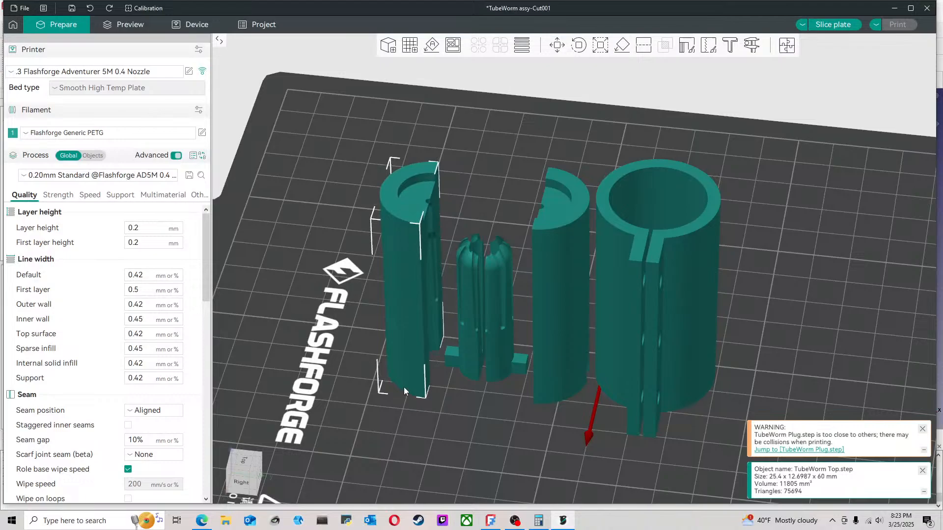
{"action": "left_click_drag", "start_coordinate": [451, 391], "coordinate": [468, 408]}
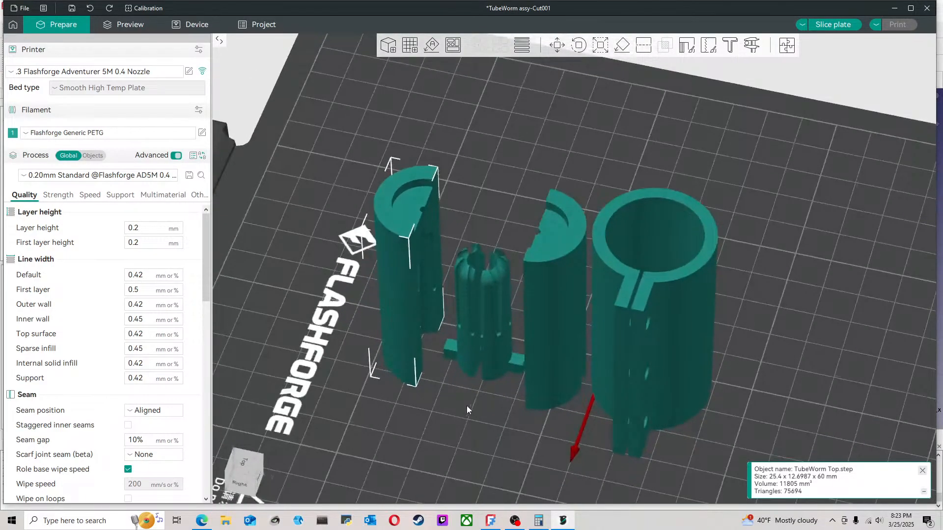
{"action": "left_click", "coordinate": [558, 45]}
{"action": "left_click", "coordinate": [623, 81]}
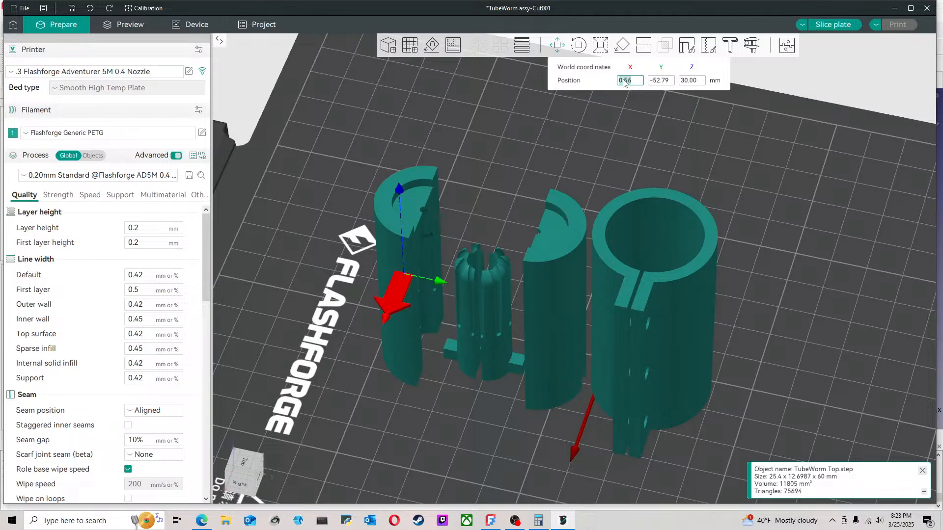
{"action": "type", "text": "0"}
{"action": "key", "text": "Return"}
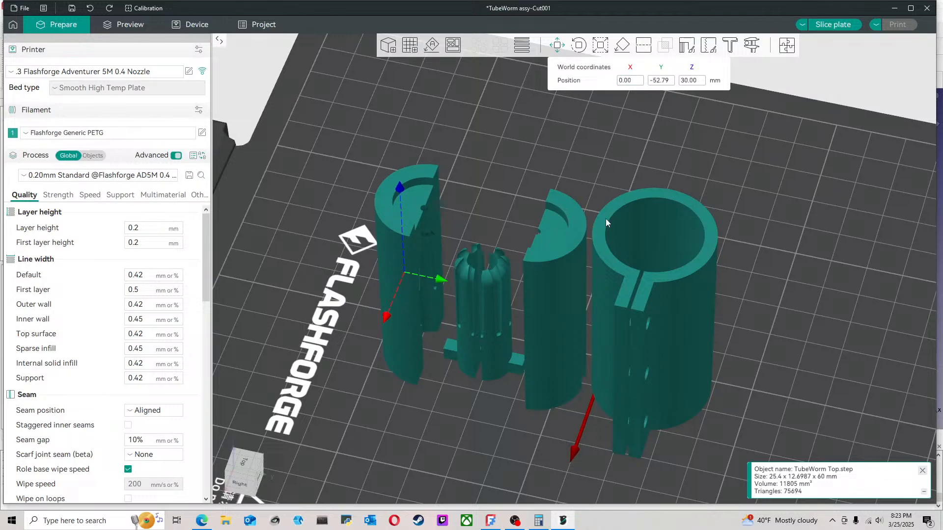
{"action": "left_click", "coordinate": [479, 408]}
{"action": "mouse_move", "coordinate": [443, 414]}
{"action": "left_mouse_down"}
{"action": "mouse_move", "coordinate": [473, 408]}
{"action": "mouse_move", "coordinate": [446, 427]}
{"action": "left_mouse_up"}
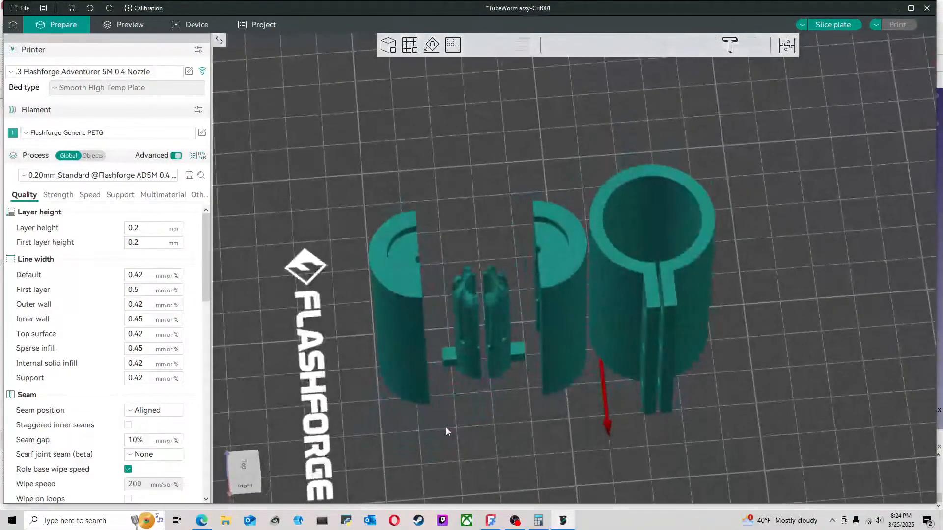
Step: Switch to FreeCAD and hide Cut003 and Fusion in the TubeWorm assy document
{"action": "left_click", "coordinate": [483, 525]}
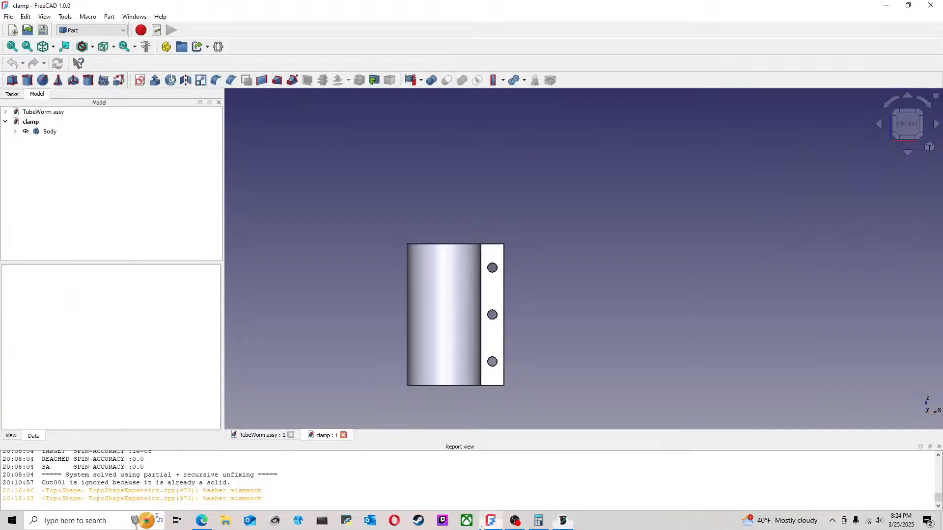
{"action": "left_click", "coordinate": [275, 436]}
{"action": "left_click", "coordinate": [58, 123]}
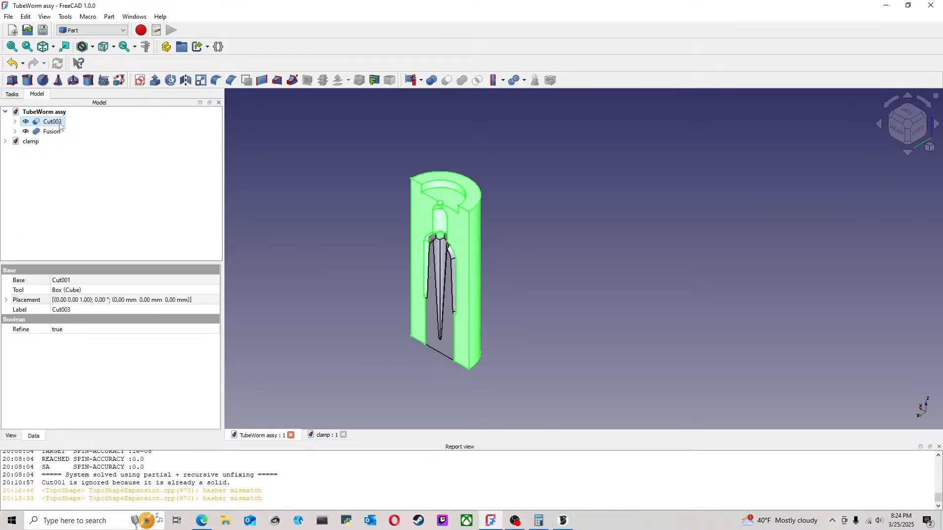
{"action": "key", "text": "space"}
{"action": "left_click", "coordinate": [52, 132]}
{"action": "key", "text": "space"}
Step: Show only the TubeWorm-Compound1_001 body nested under Cut001
{"action": "left_click", "coordinate": [15, 121]}
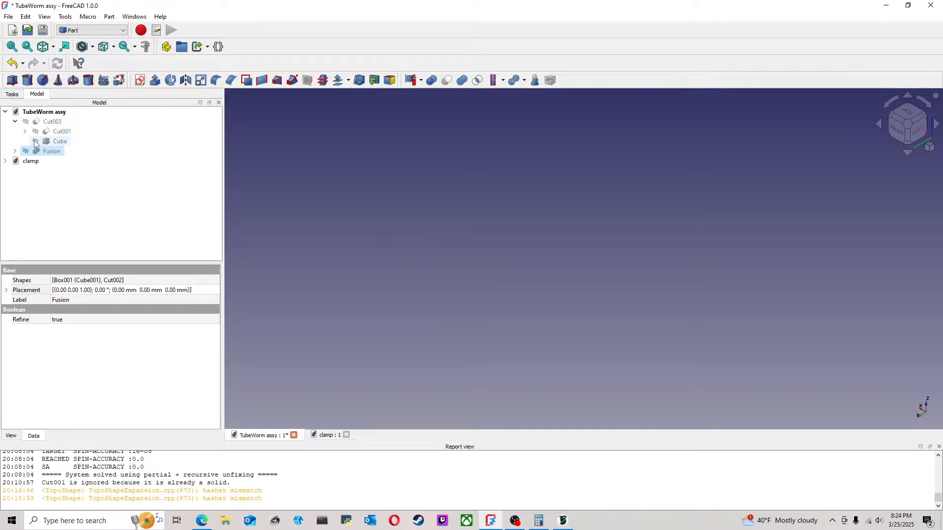
{"action": "left_click", "coordinate": [25, 131]}
{"action": "left_click", "coordinate": [99, 152]}
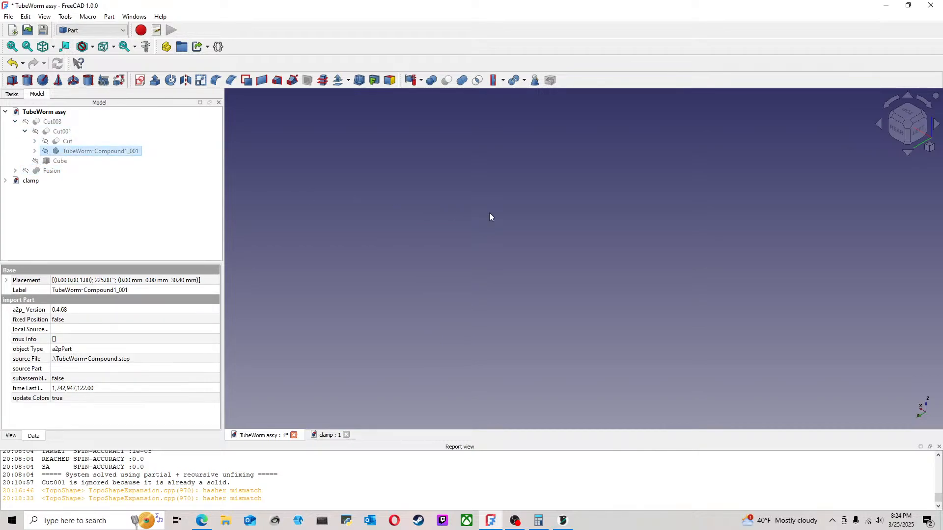
{"action": "key", "text": "space"}
{"action": "left_click", "coordinate": [580, 246]}
Step: Examine the tube worm lure body from several angles, finishing with a straight front view
{"action": "middle_click_drag", "start_coordinate": [525, 281], "coordinate": [473, 198]}
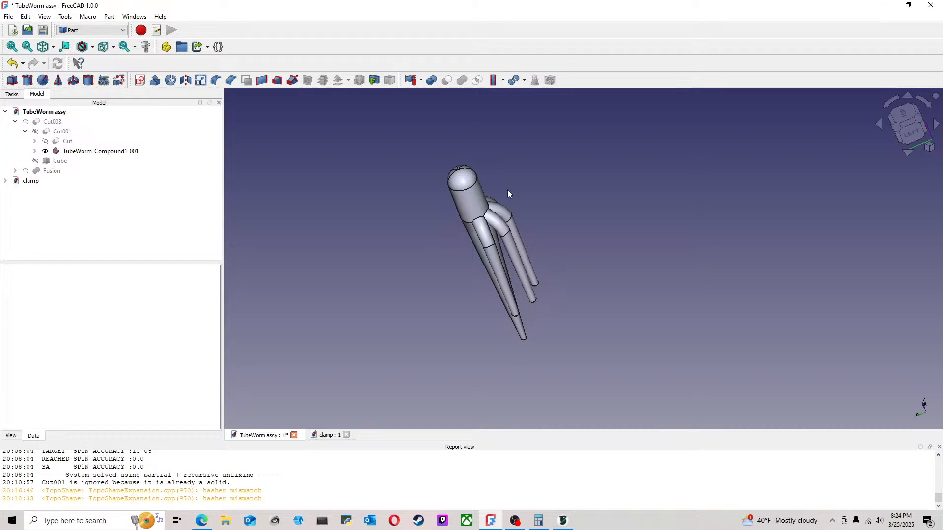
{"action": "middle_click_drag", "start_coordinate": [619, 400], "coordinate": [669, 341]}
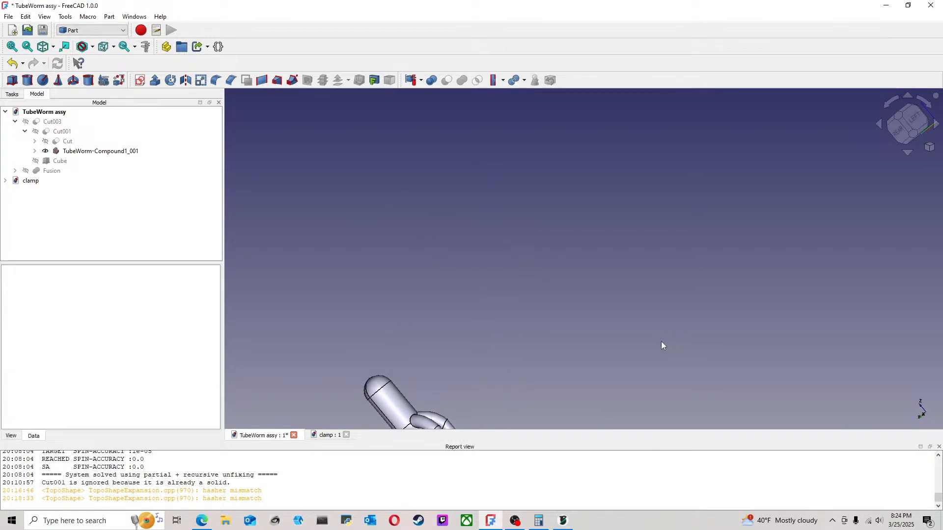
{"action": "left_click", "coordinate": [898, 131]}
{"action": "scroll", "coordinate": [459, 313], "scroll_direction": "down", "scroll_amount": 3}
{"action": "middle_click_drag", "start_coordinate": [458, 312], "coordinate": [576, 332]}
{"action": "left_click", "coordinate": [908, 124]}
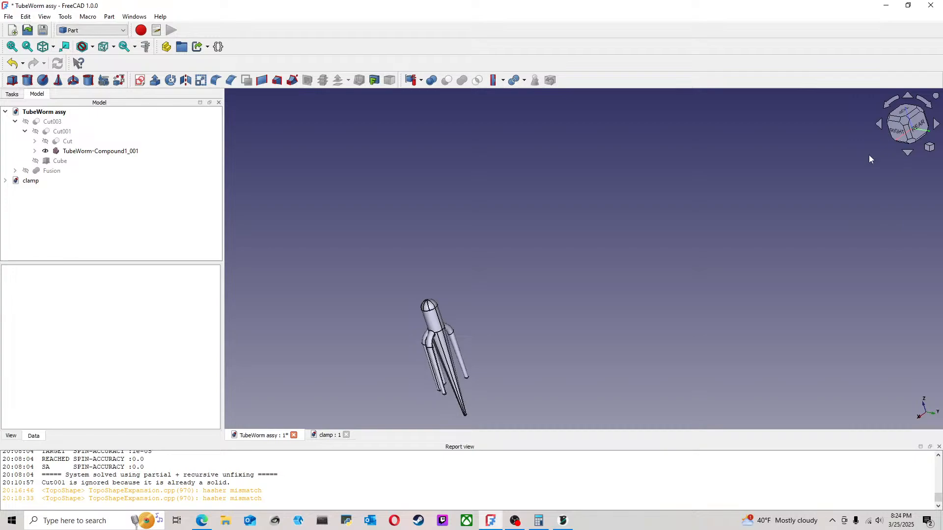
{"action": "left_click", "coordinate": [892, 125]}
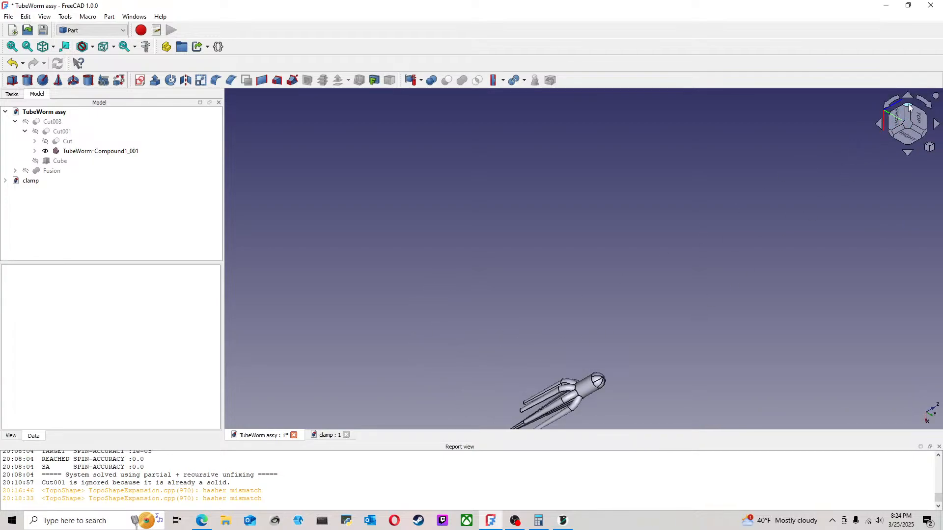
{"action": "left_click", "coordinate": [908, 105]}
{"action": "middle_click_drag", "start_coordinate": [699, 324], "coordinate": [678, 284]}
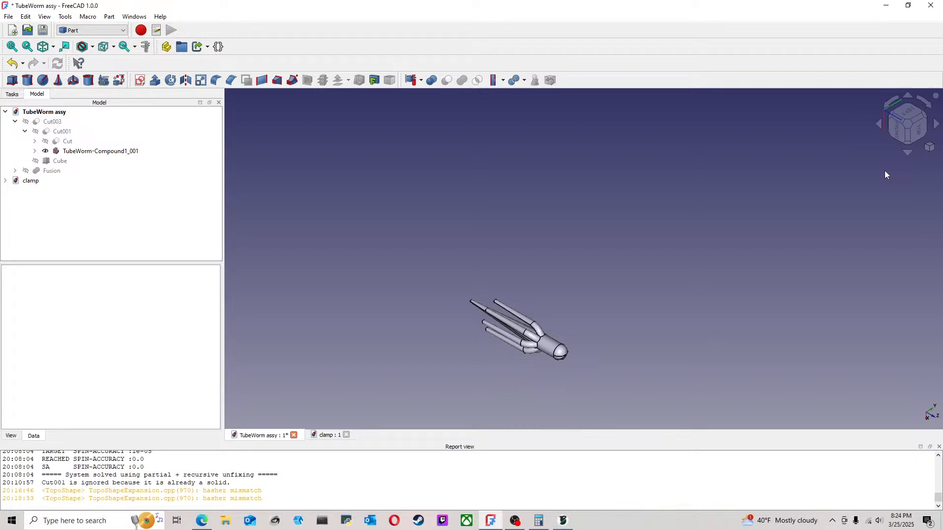
{"action": "left_click", "coordinate": [908, 136]}
{"action": "scroll", "coordinate": [575, 256], "scroll_direction": "up", "scroll_amount": 4}
{"action": "middle_click_drag", "start_coordinate": [576, 253], "coordinate": [627, 240]}
{"action": "left_click", "coordinate": [899, 123]}
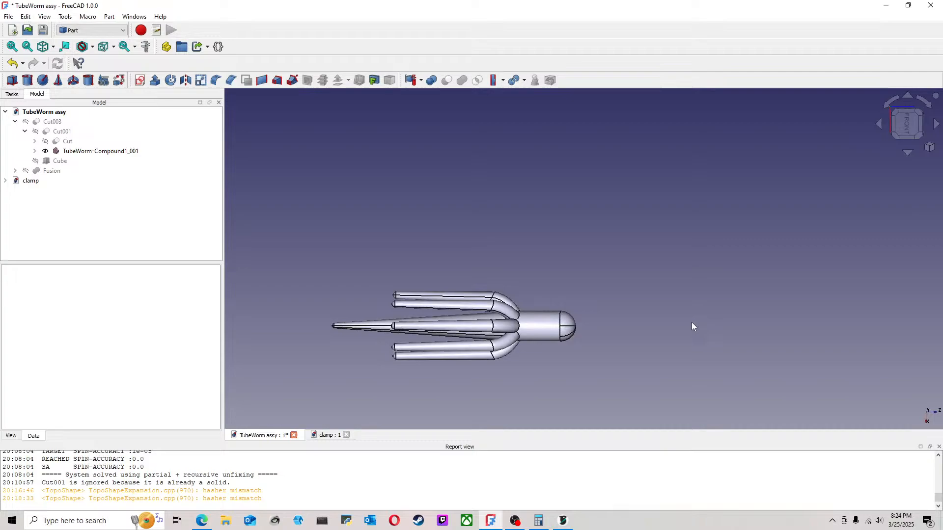
Step: Examine the tube worm lure body up close, viewing its tentacles, tapered tail and rounded head from angled directions
{"action": "scroll", "coordinate": [520, 326], "scroll_direction": "up", "scroll_amount": 3}
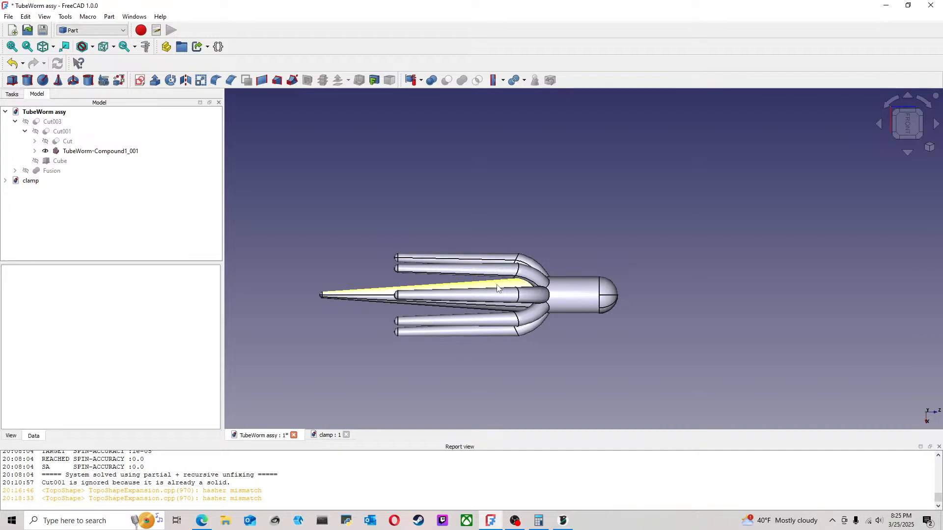
{"action": "scroll", "coordinate": [371, 264], "scroll_direction": "up", "scroll_amount": 1}
{"action": "mouse_move", "coordinate": [372, 264]}
{"action": "middle_mouse_down"}
{"action": "mouse_move", "coordinate": [524, 270]}
{"action": "mouse_move", "coordinate": [445, 269]}
{"action": "mouse_move", "coordinate": [482, 249]}
{"action": "middle_mouse_up"}
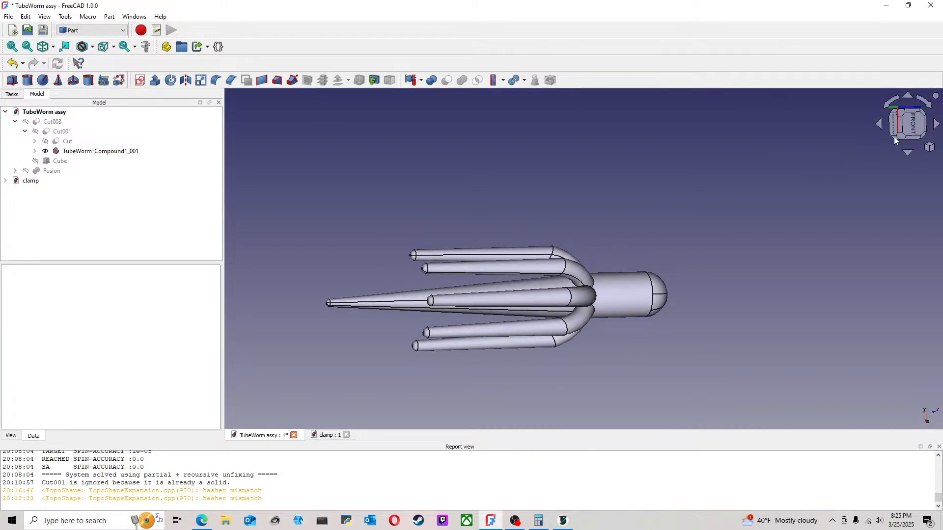
{"action": "left_click", "coordinate": [925, 119]}
{"action": "left_click", "coordinate": [922, 110]}
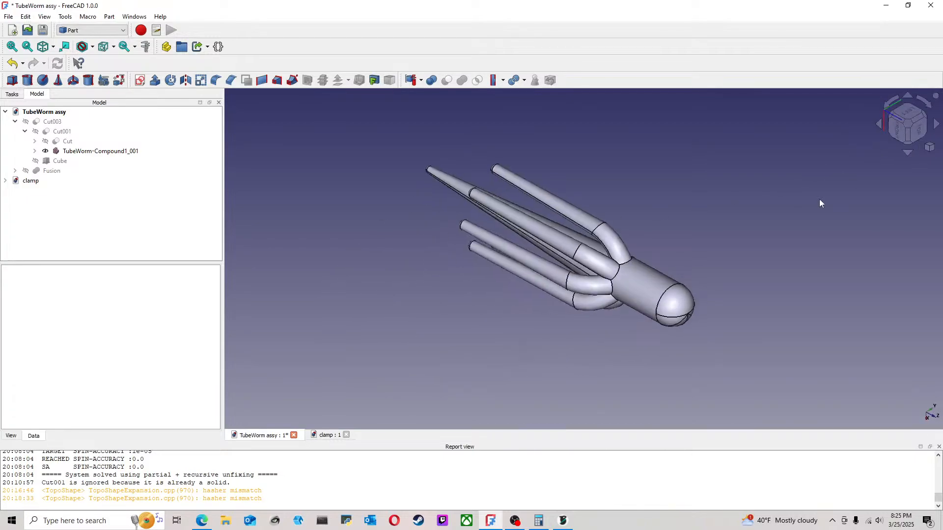
{"action": "left_click", "coordinate": [674, 292]}
{"action": "mouse_move", "coordinate": [673, 294]}
{"action": "middle_mouse_down"}
{"action": "mouse_move", "coordinate": [678, 252]}
{"action": "mouse_move", "coordinate": [676, 266]}
{"action": "middle_mouse_up"}
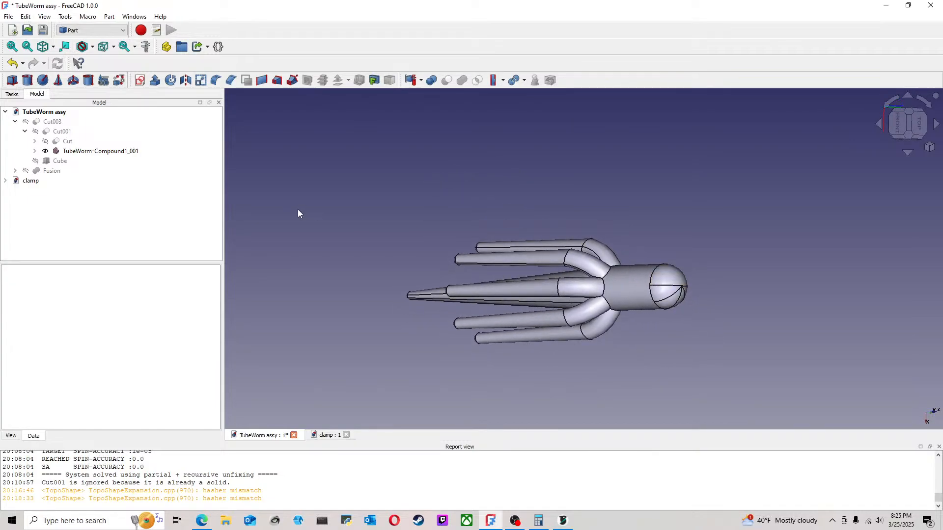
Step: Save the TubeWorm assy document
{"action": "left_click", "coordinate": [9, 16]}
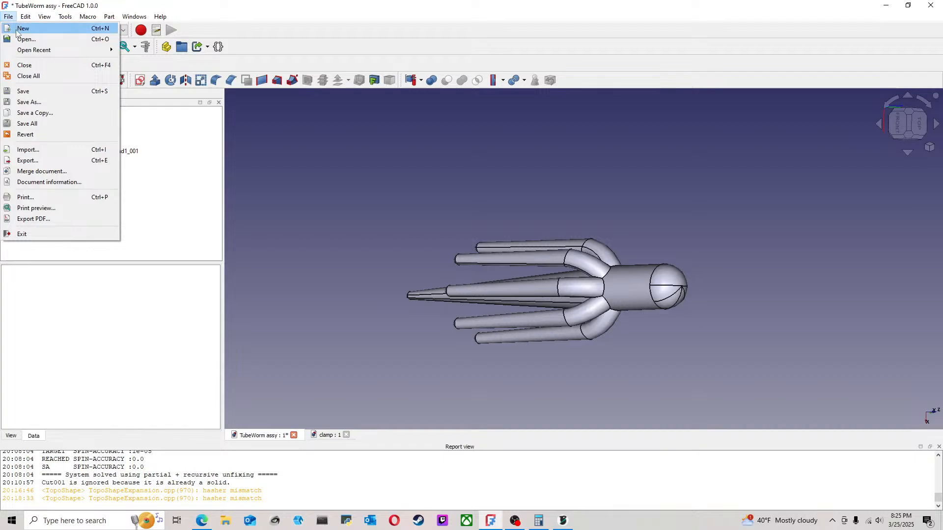
{"action": "left_click", "coordinate": [27, 92]}
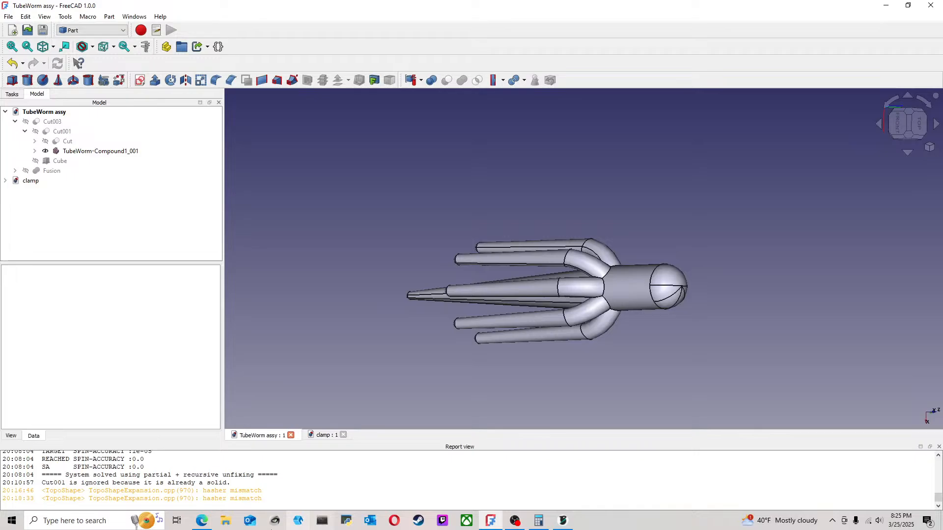
Step: Switch to the browser to check the YouTube Studio live stream page, and bring up OBS Studio
{"action": "left_click", "coordinate": [202, 520]}
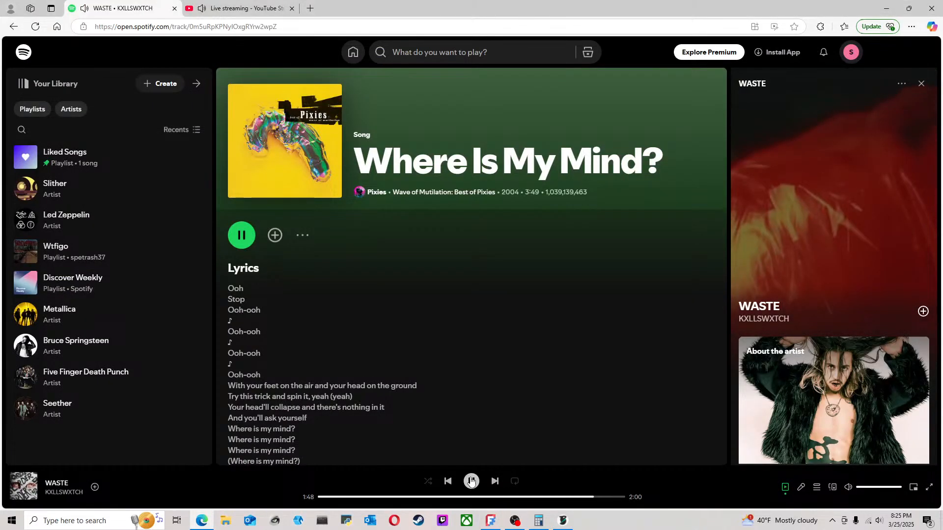
{"action": "left_click", "coordinate": [231, 12]}
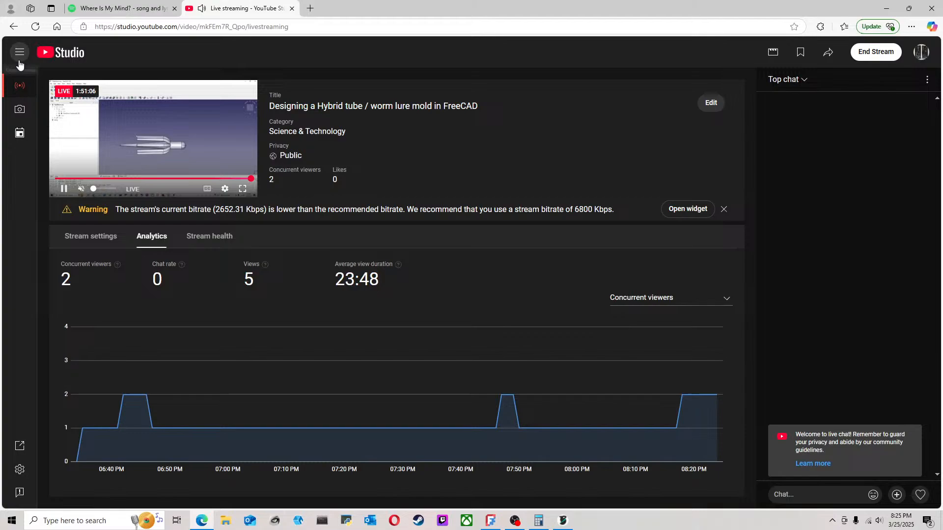
{"action": "left_click", "coordinate": [19, 61]}
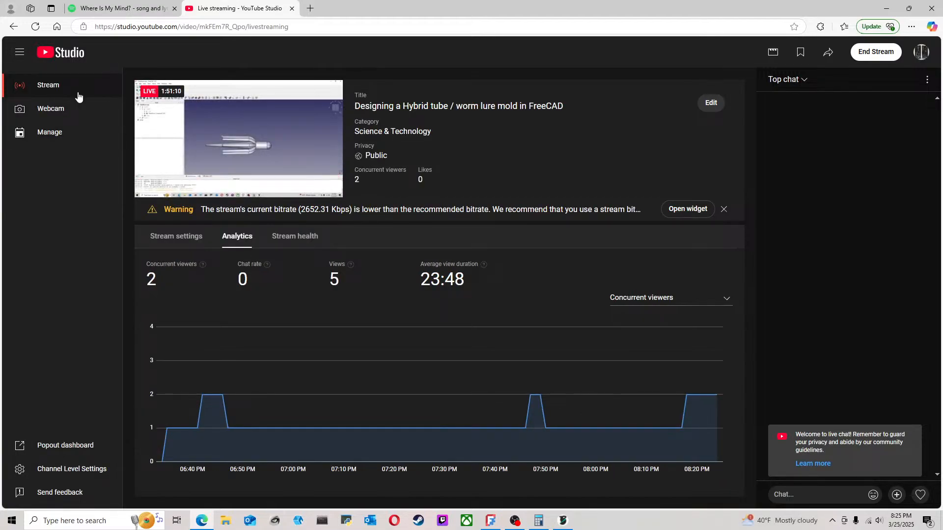
{"action": "left_click", "coordinate": [515, 521]}
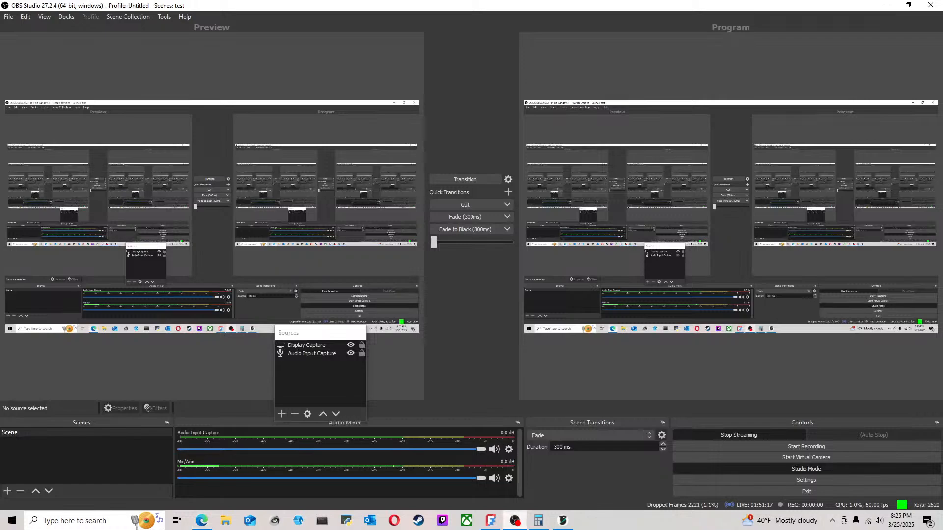